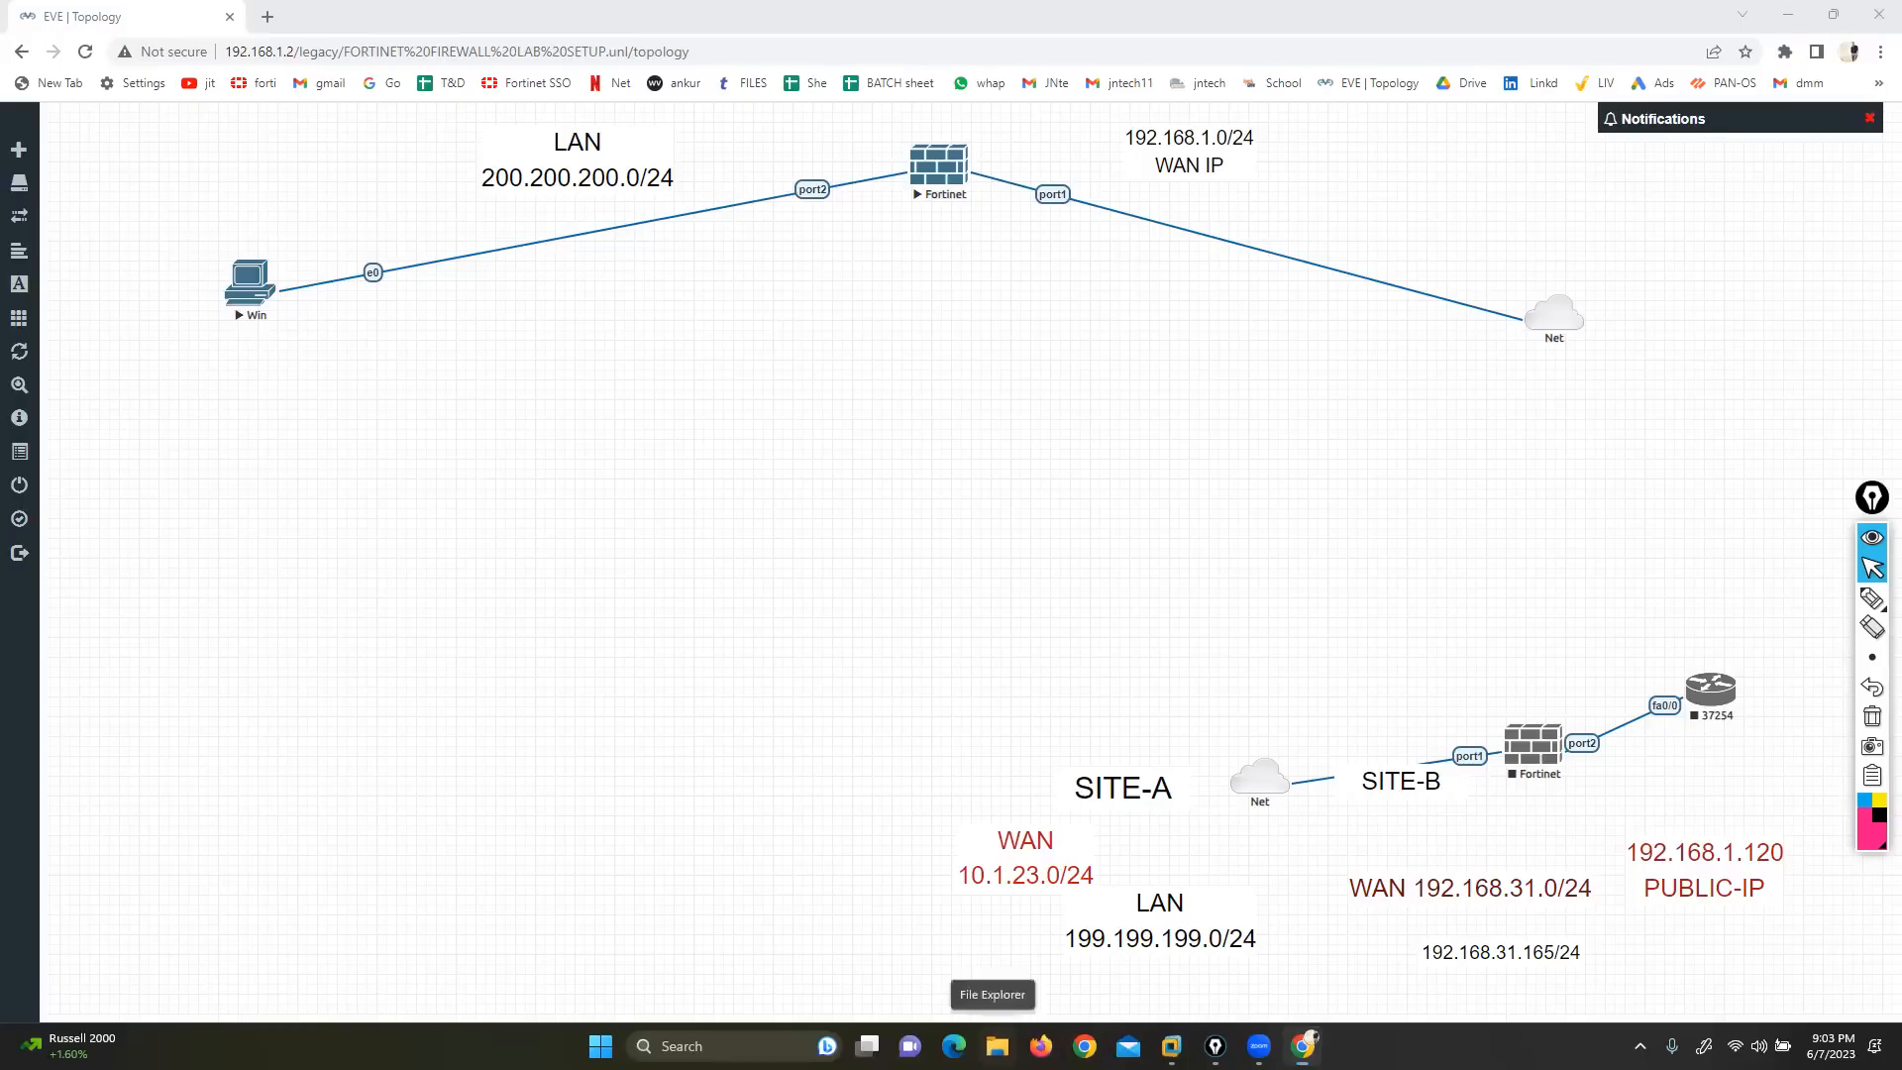
Open File Explorer on its Home view over the EVE-NG lab topology
key("super+e")
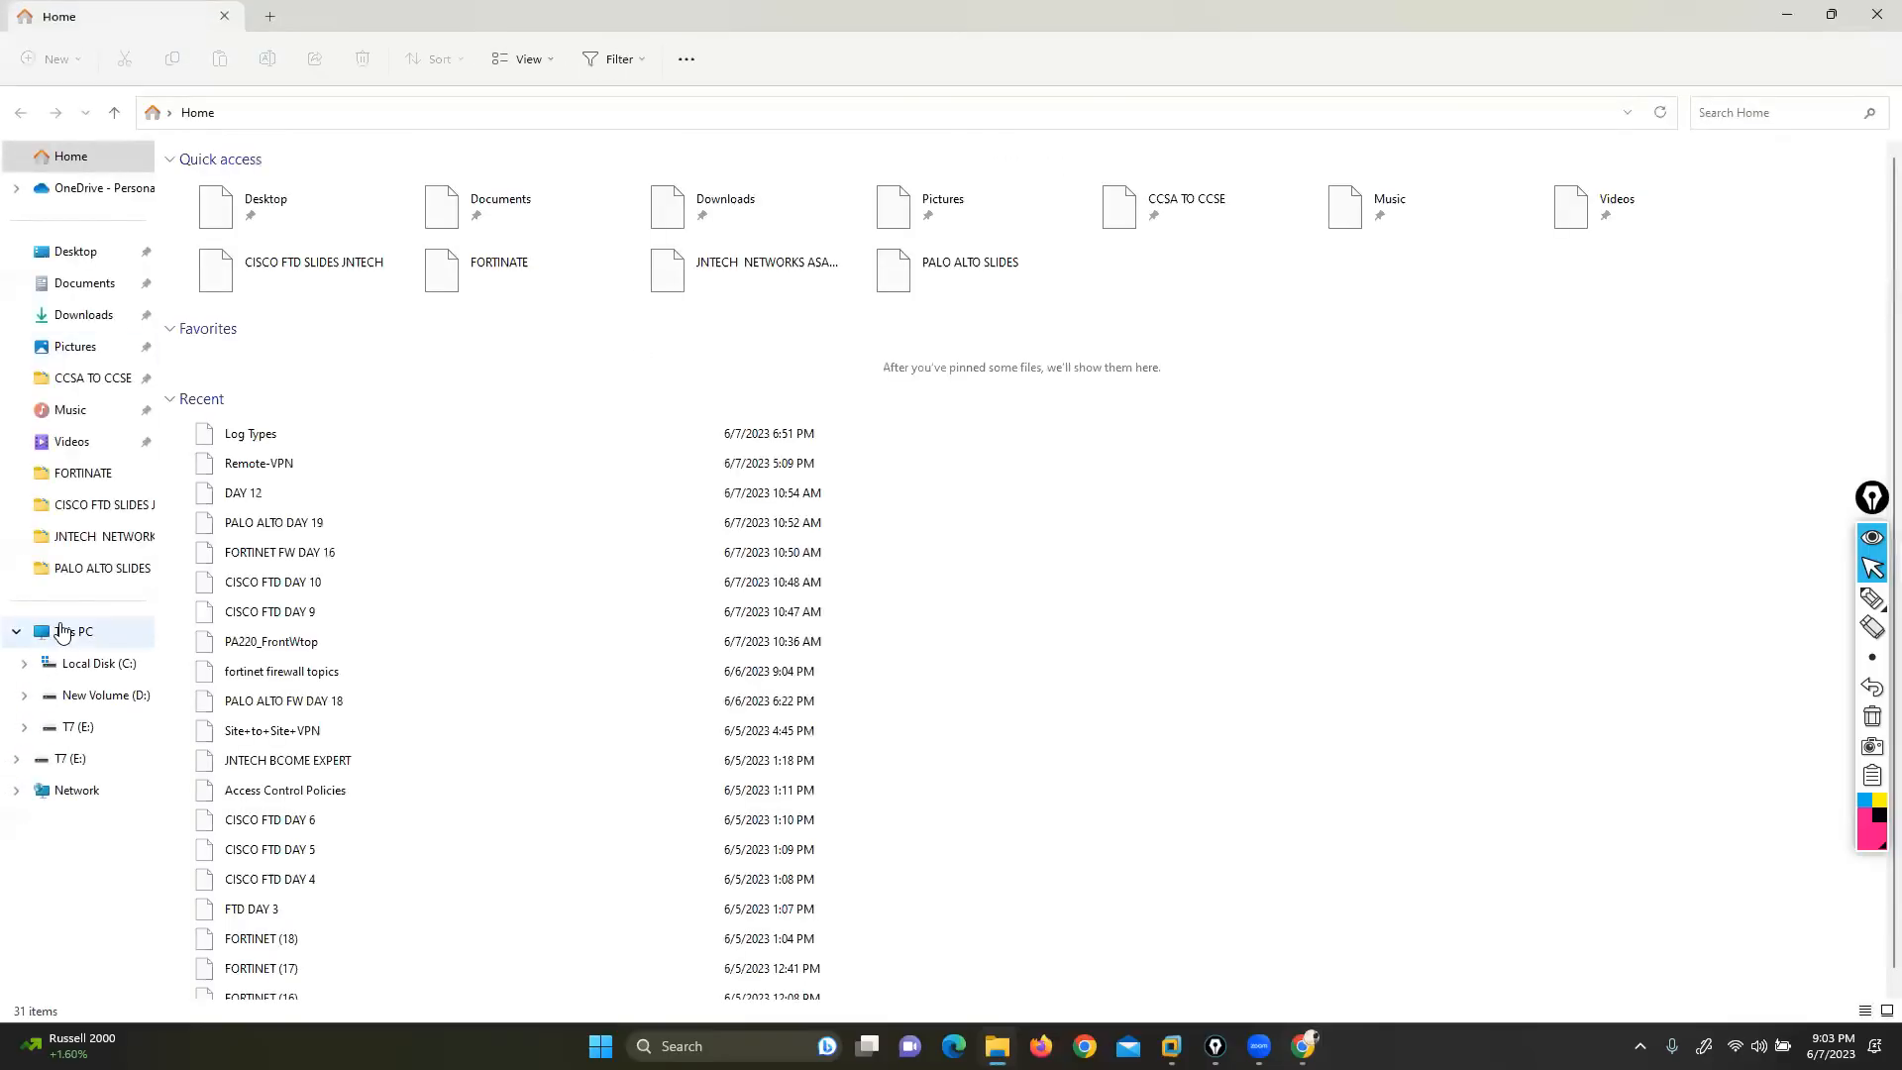
Open the 'fortinet firewall topics' text file from D:\Fortinet Firewall\FORTINATE
left_click(61, 632)
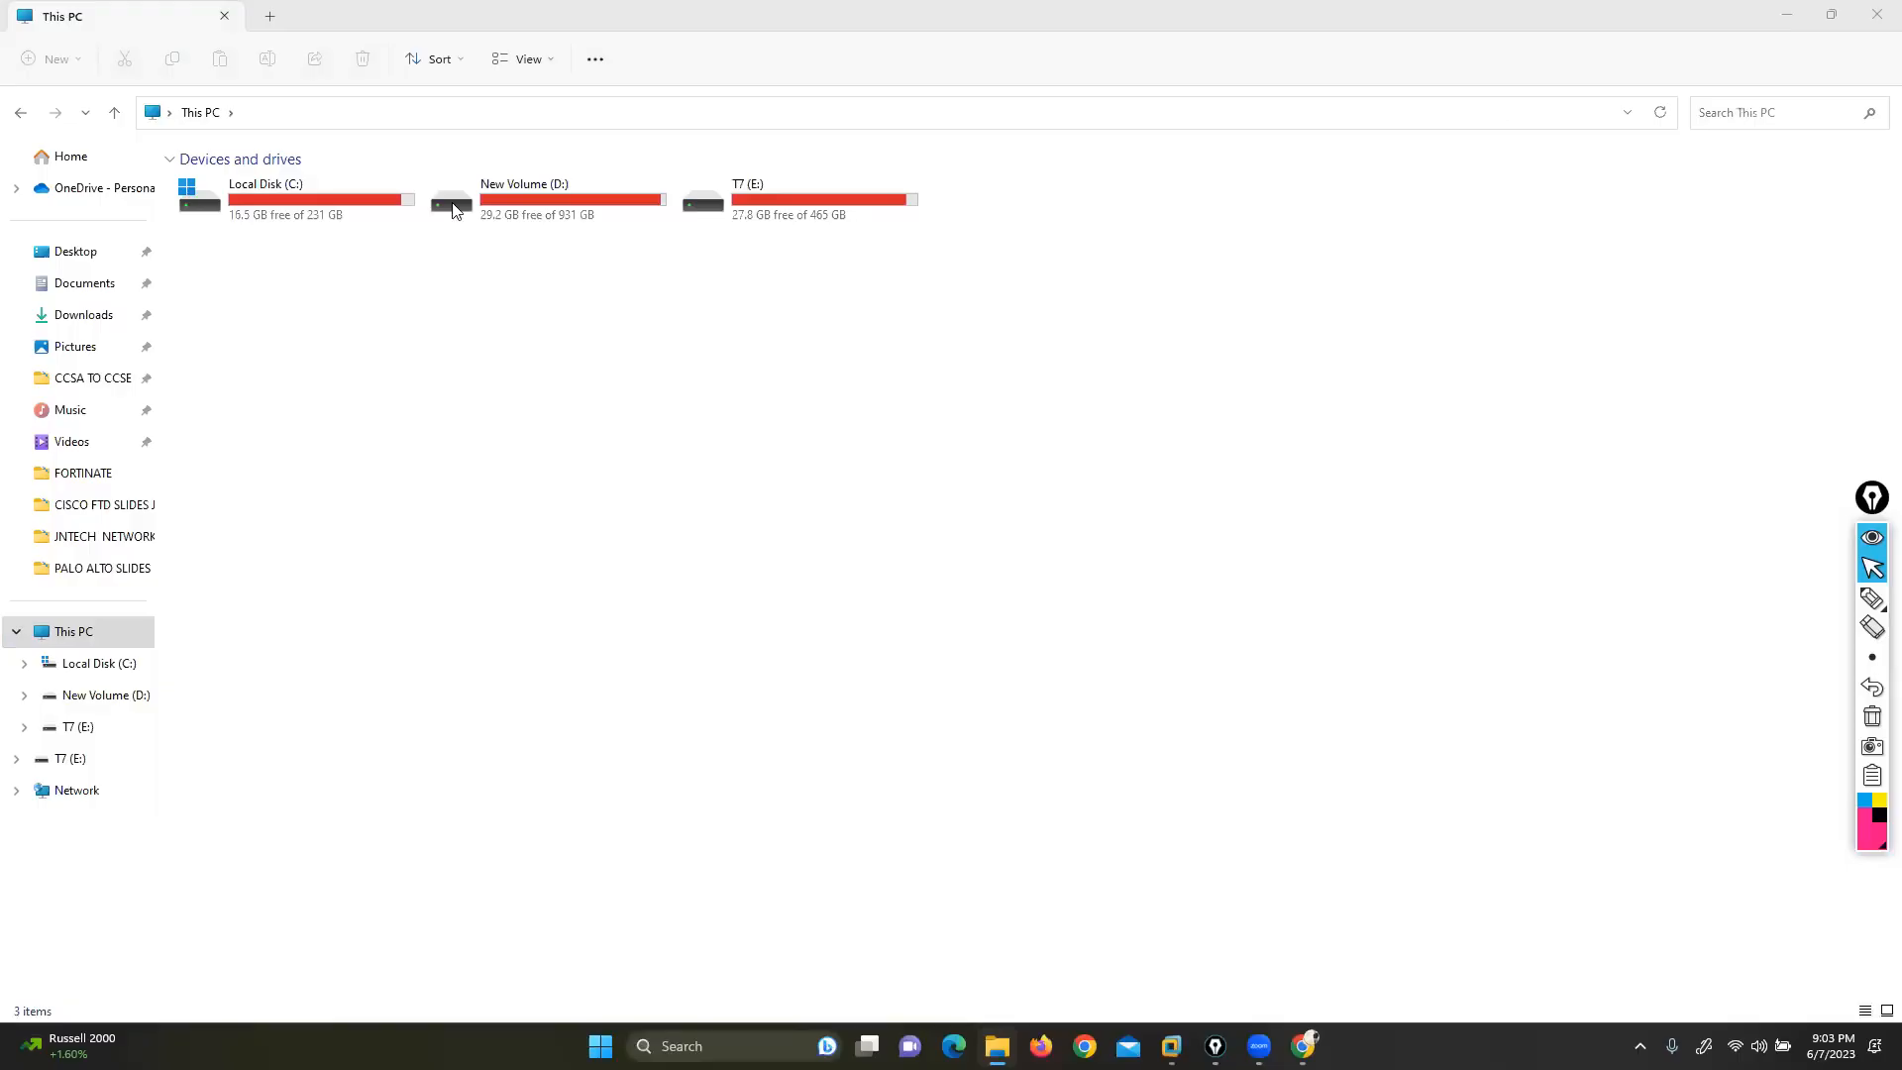
double_click(496, 208)
double_click(236, 613)
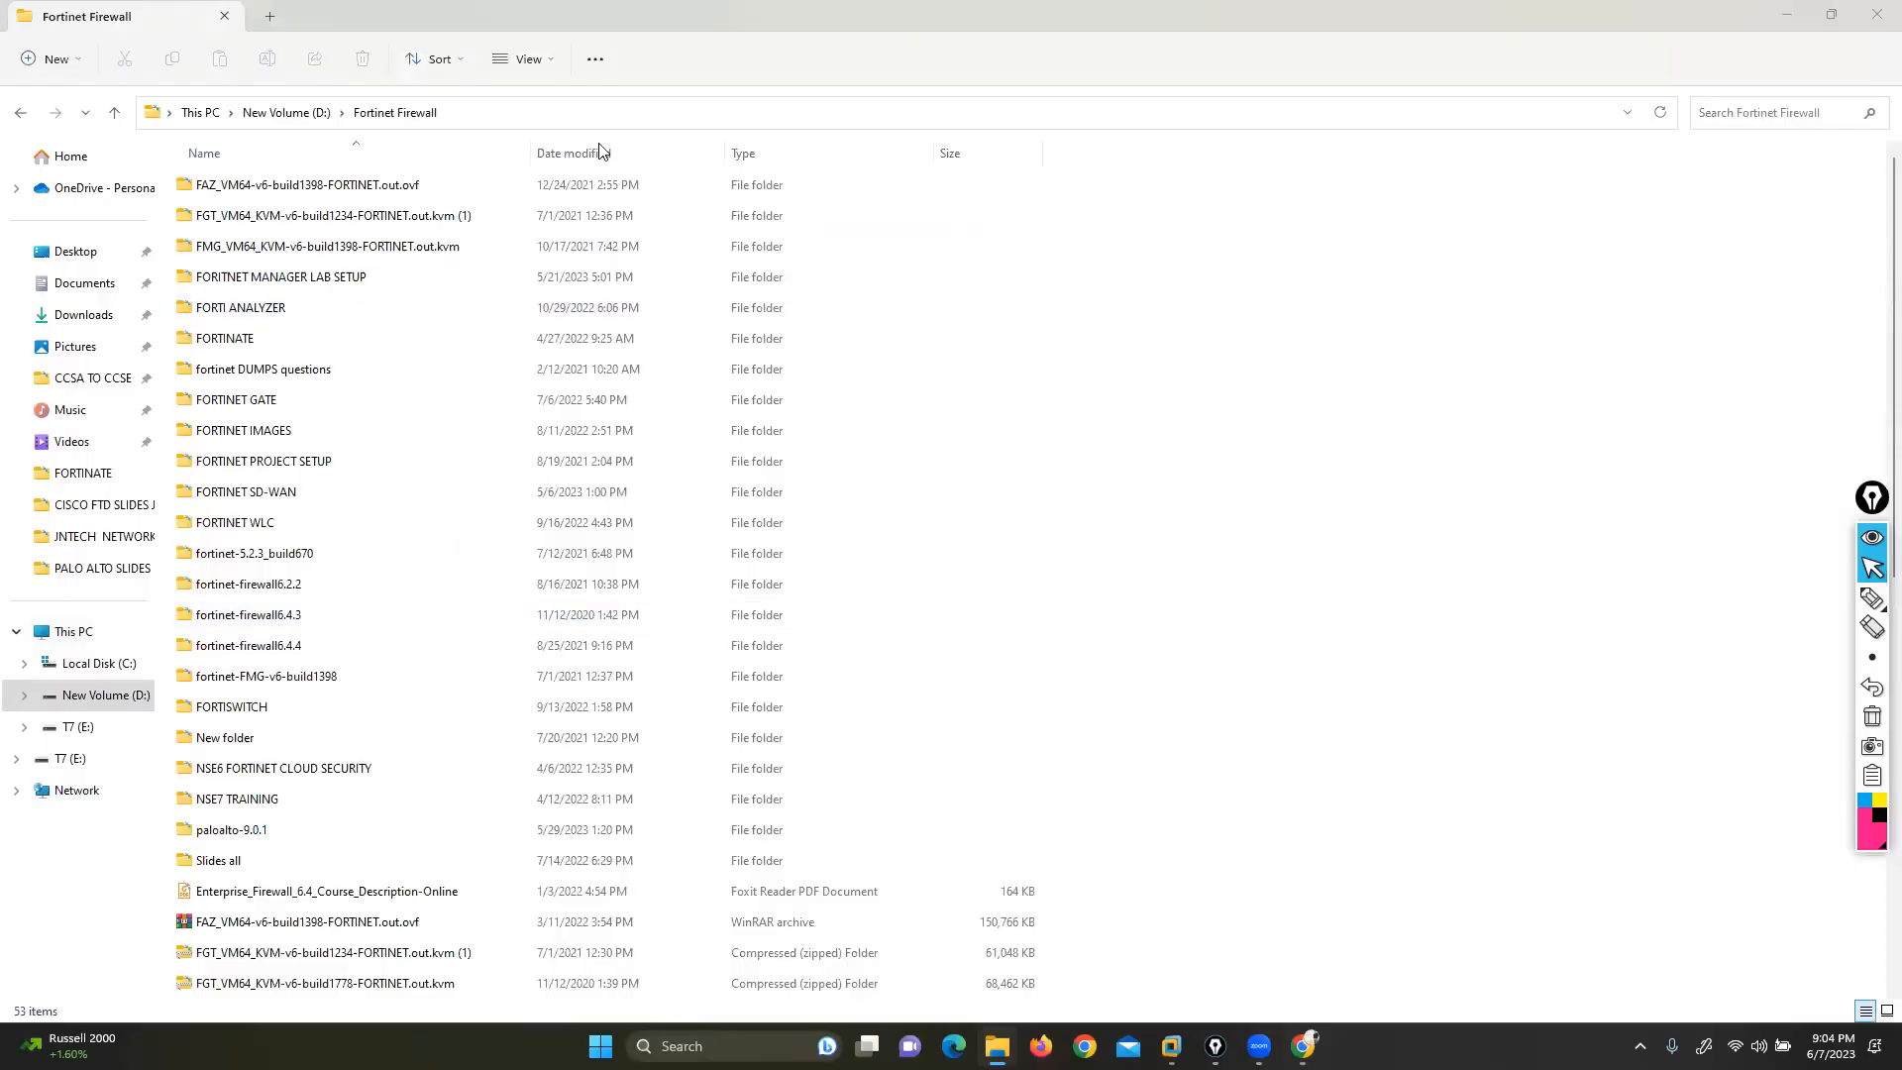
left_click(238, 399)
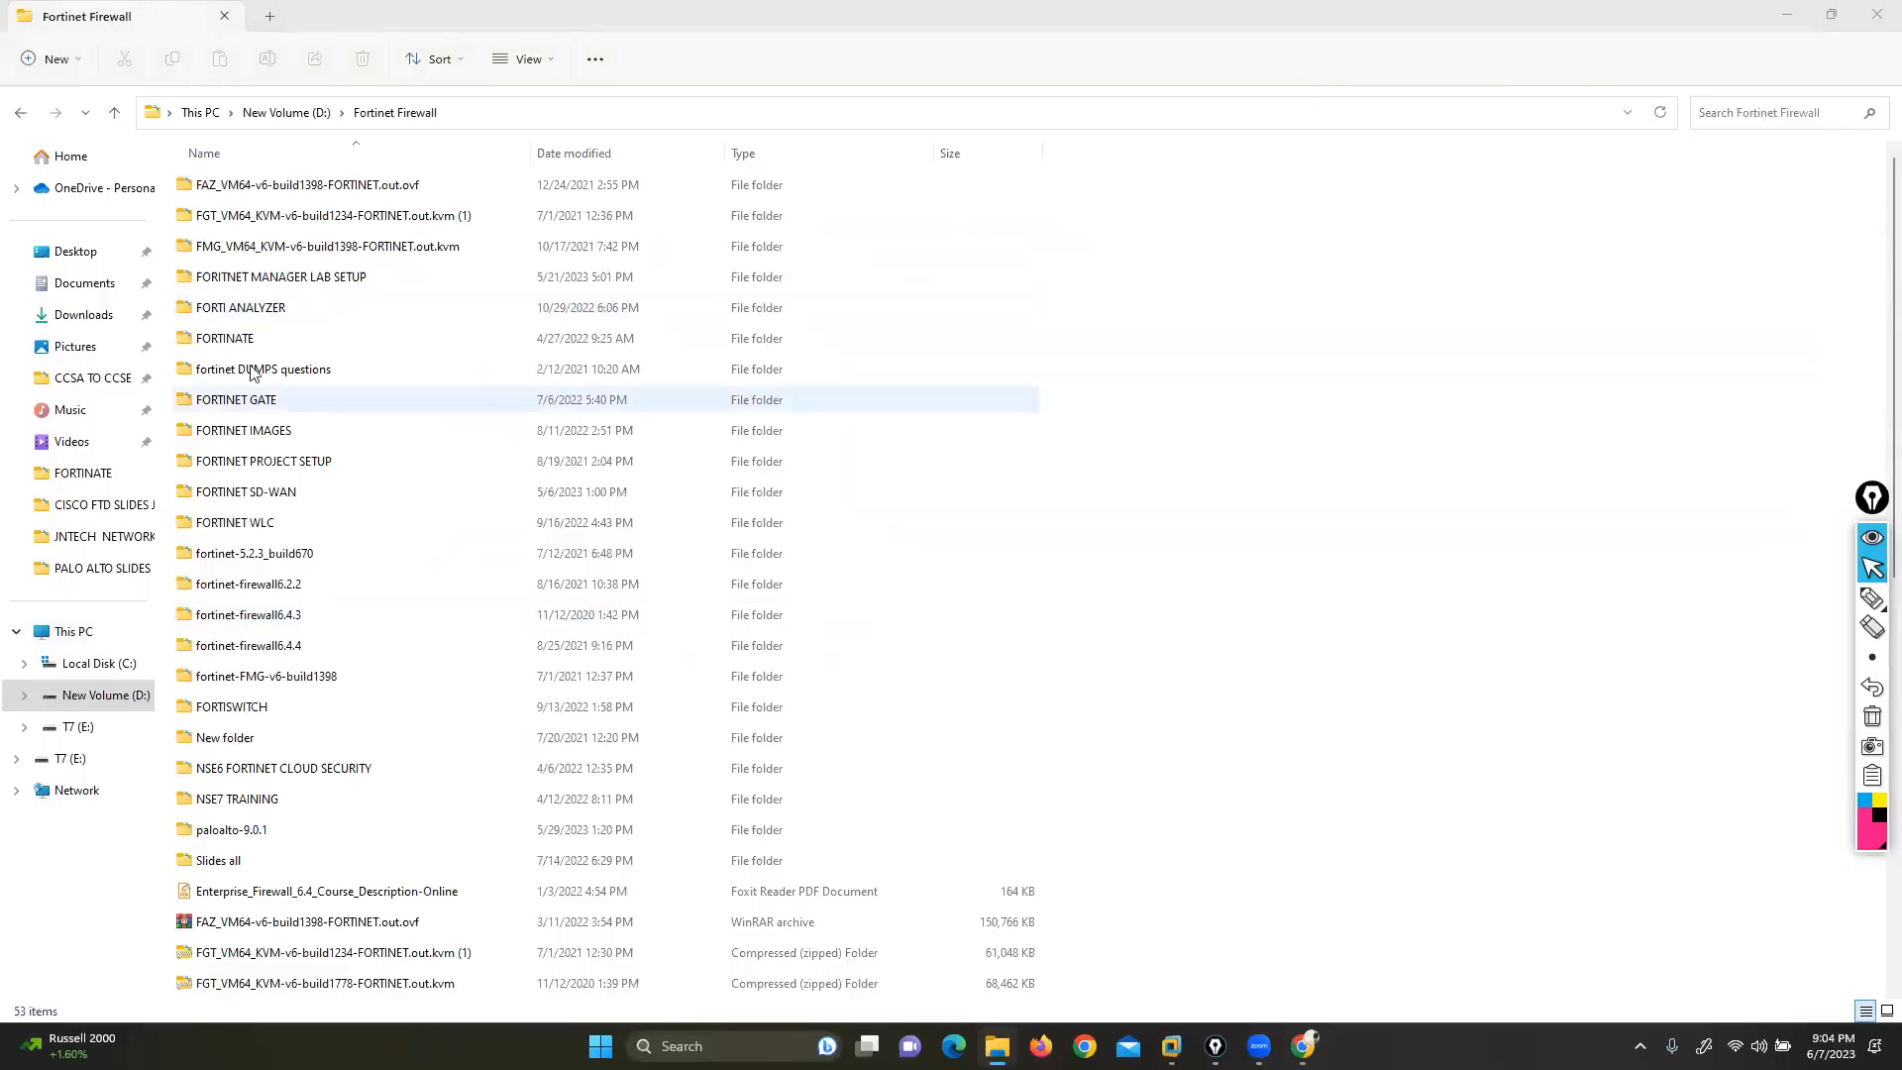
double_click(220, 342)
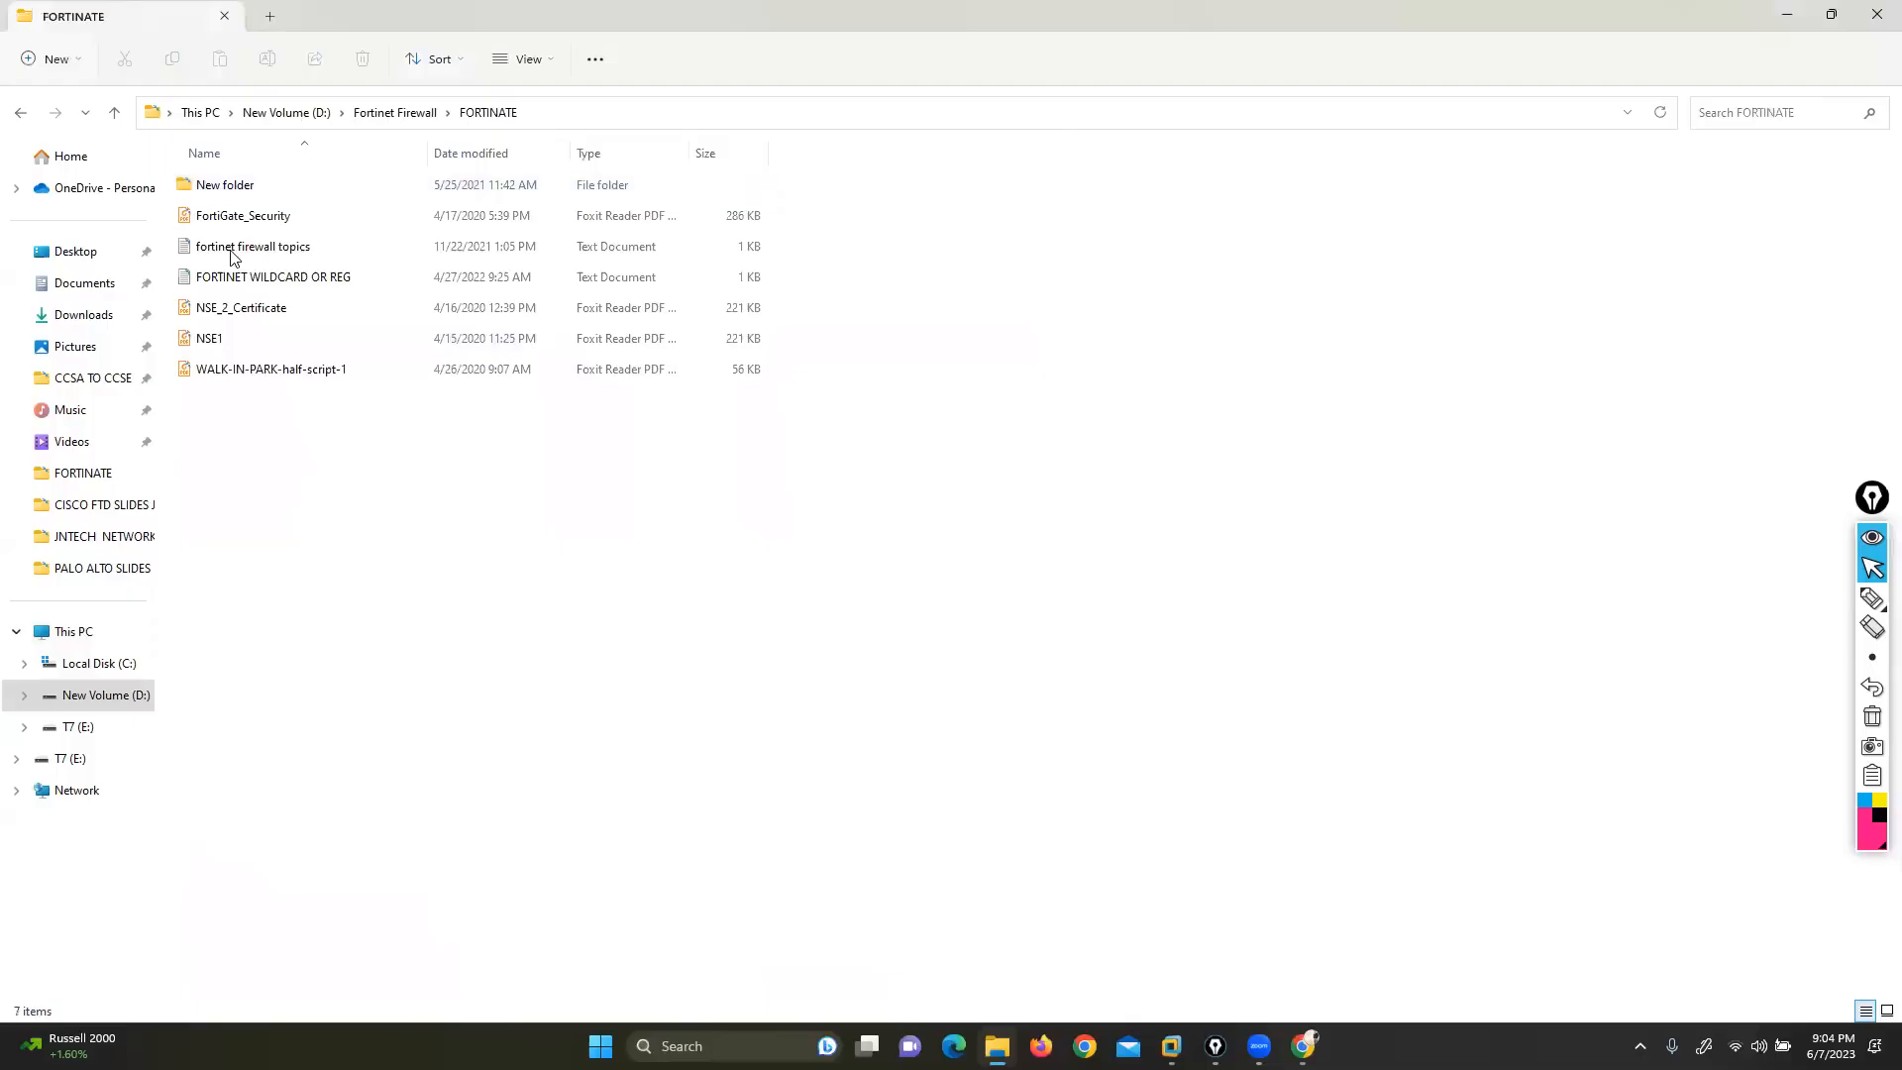
double_click(285, 244)
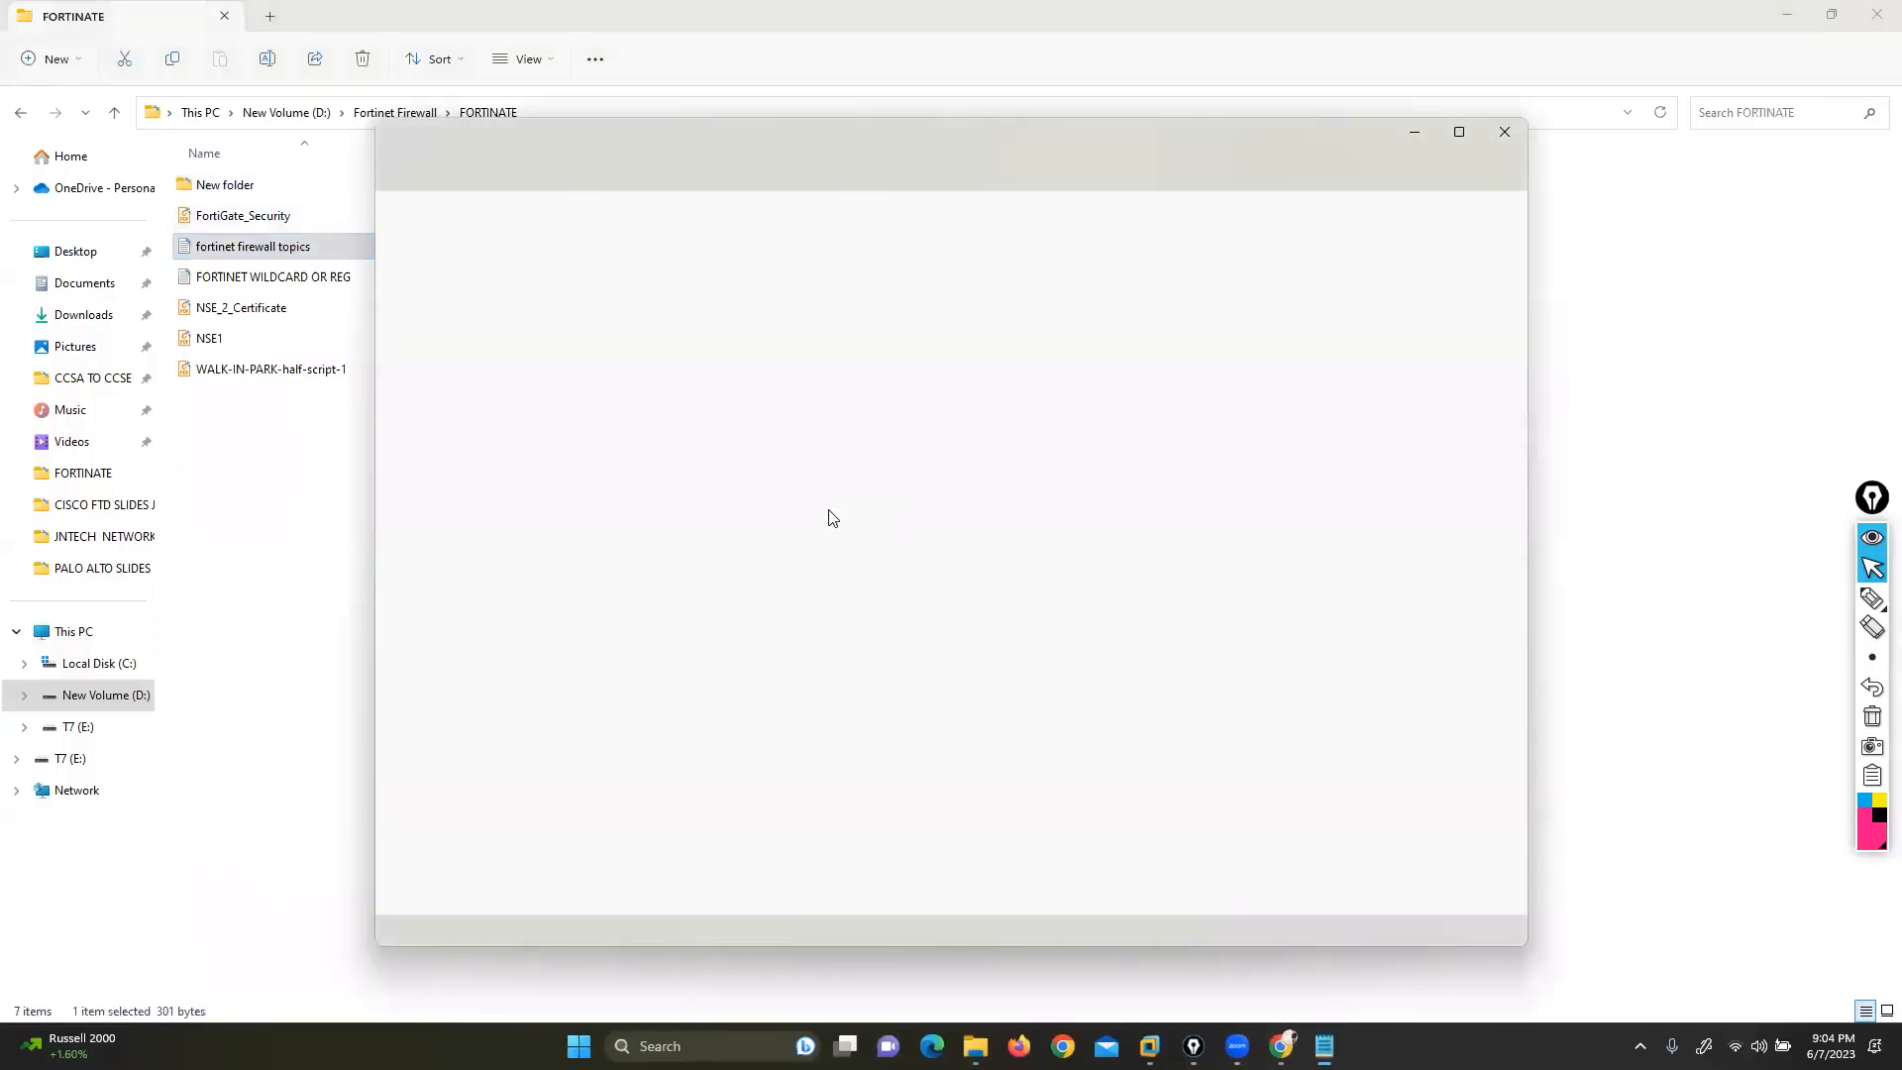
Zoom Notepad to 270%, highlight 'Web Filtering' on line 5, then return to Chrome
scroll(830, 504, "up", 16)
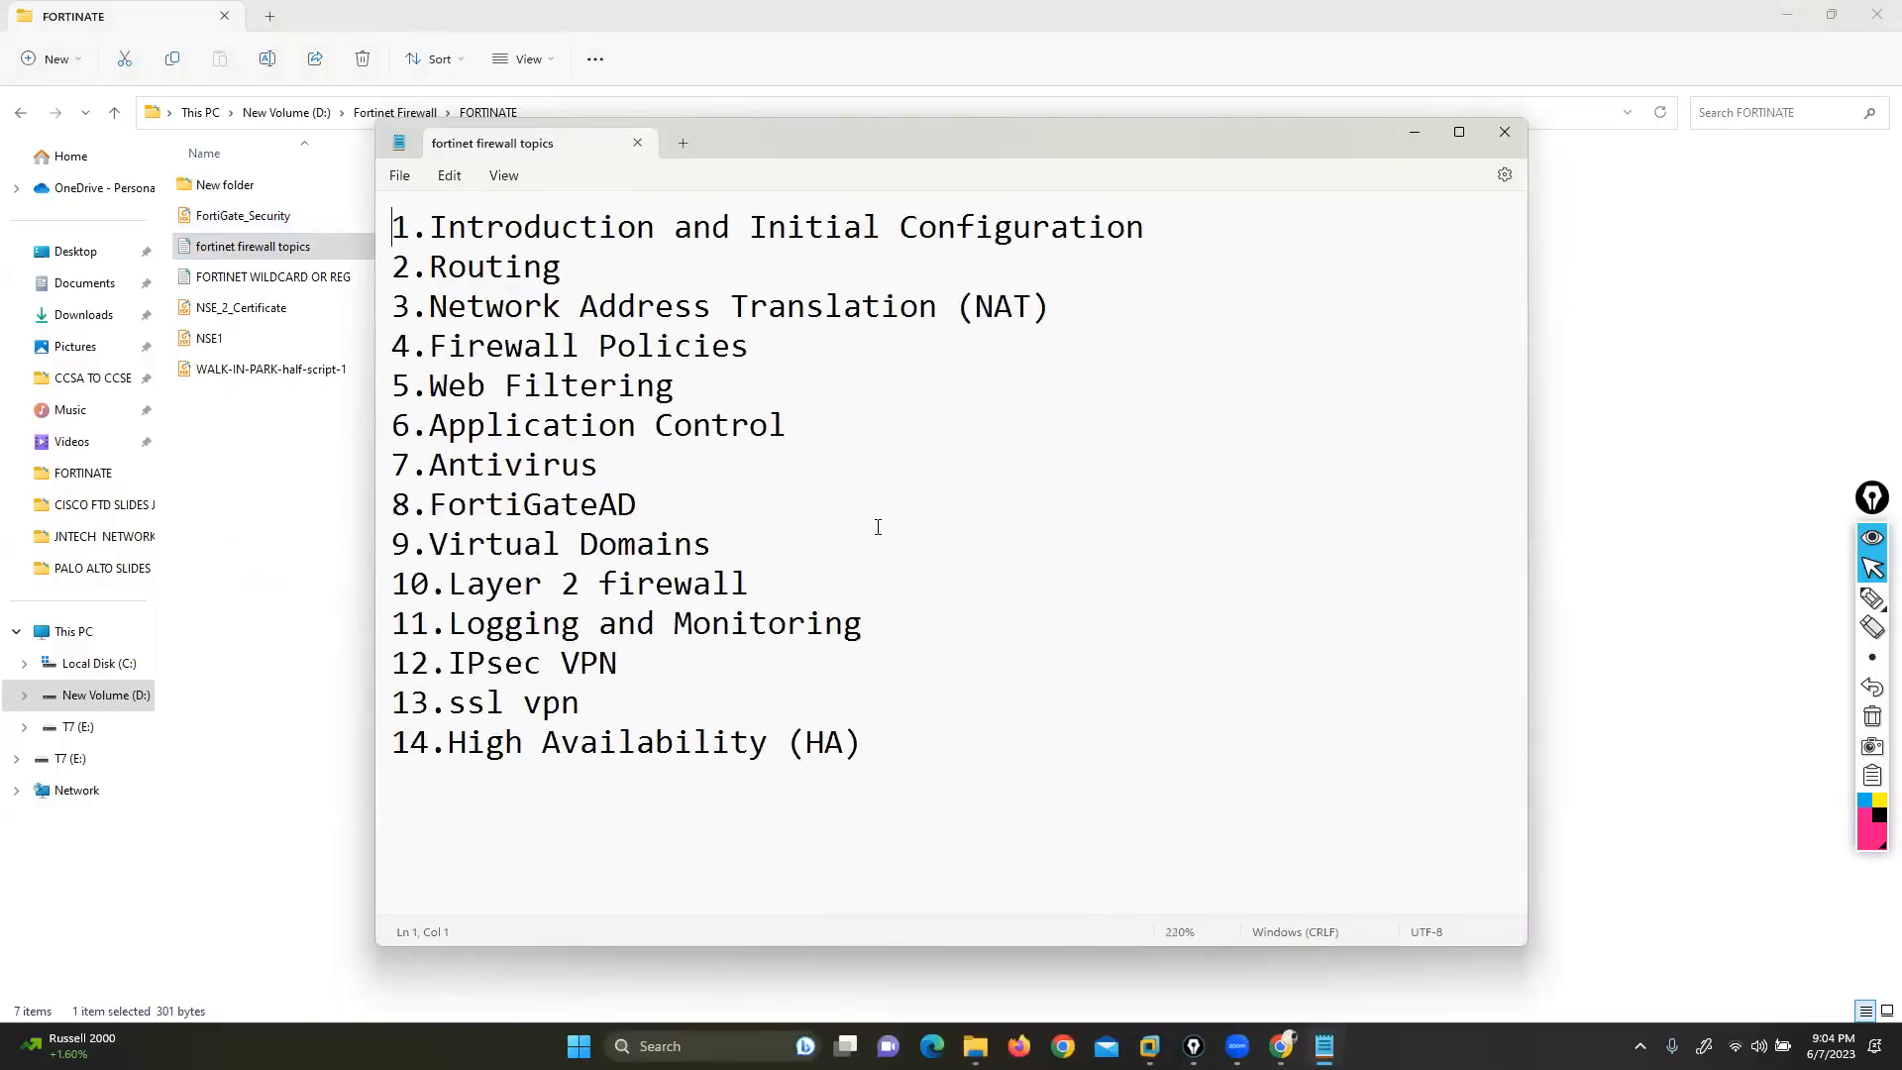
scroll(878, 527, "up", 1)
left_click_drag(435, 416, 745, 408)
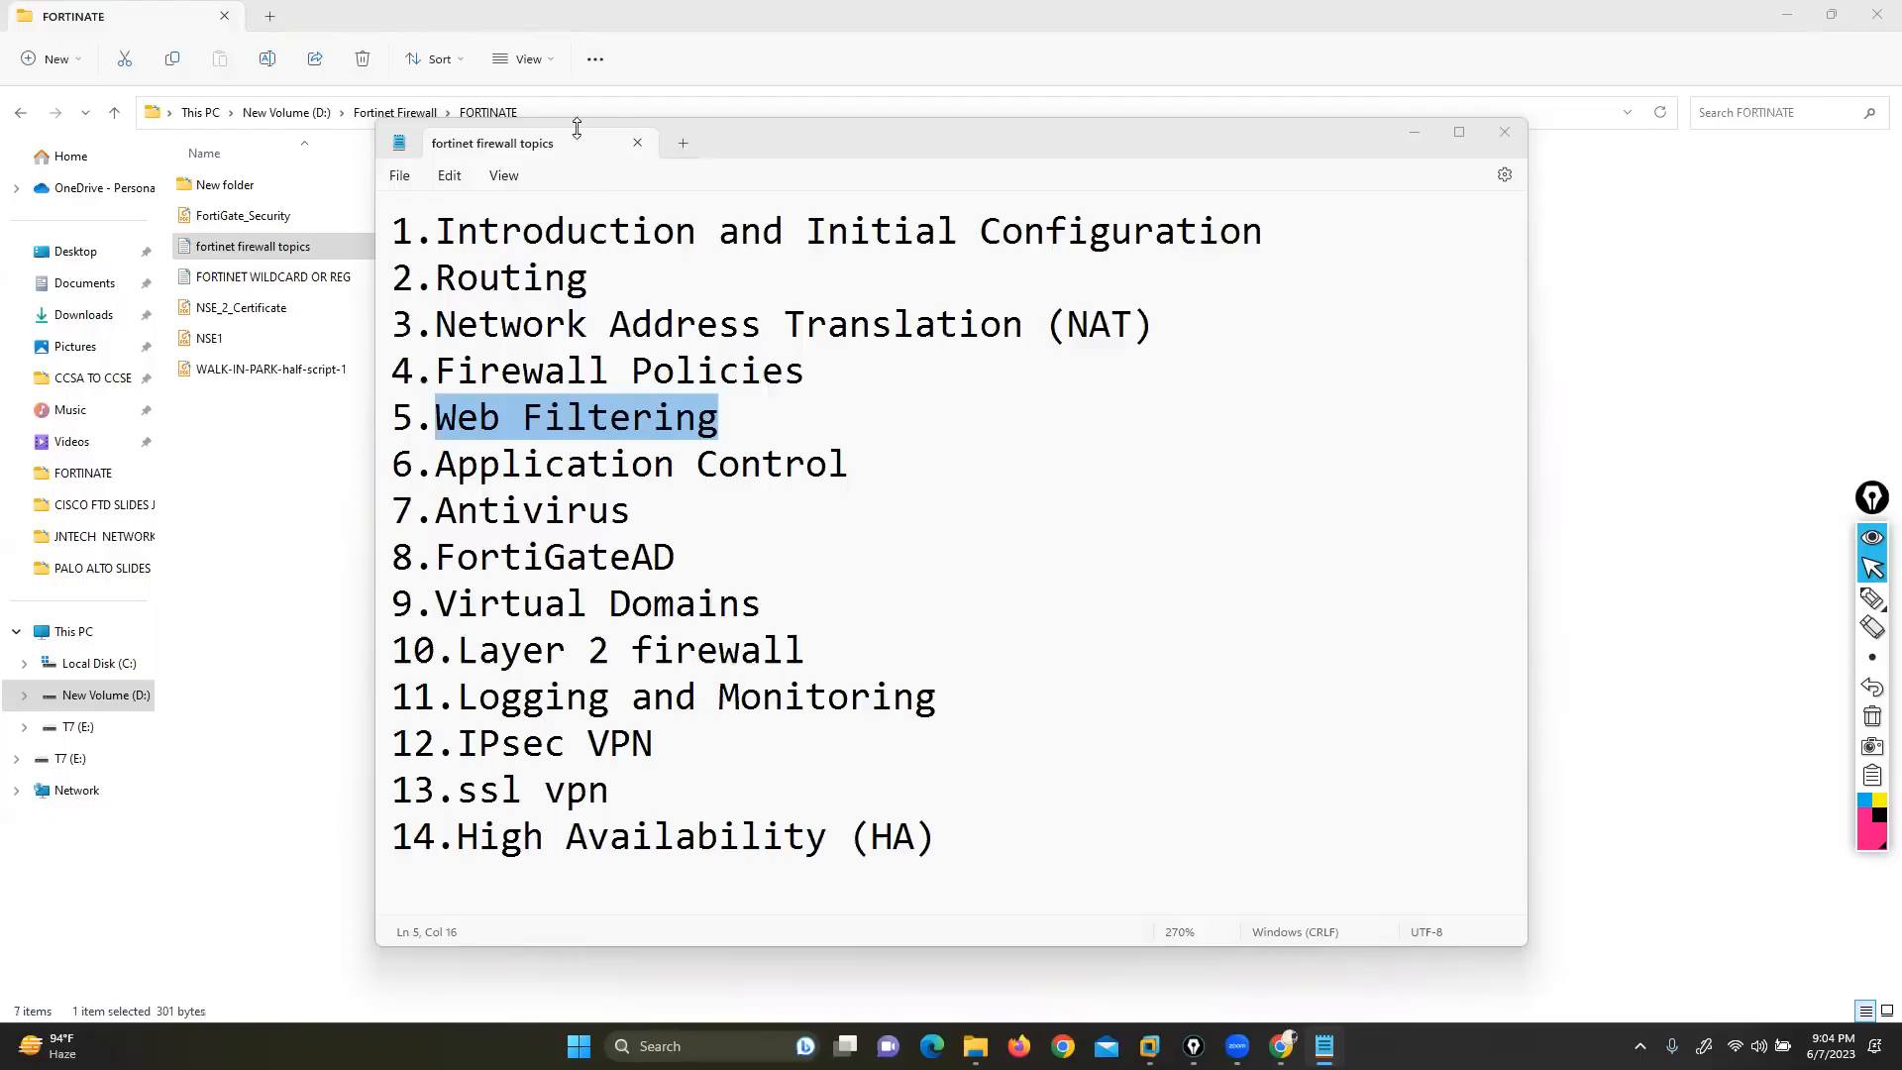
key("alt+Tab")
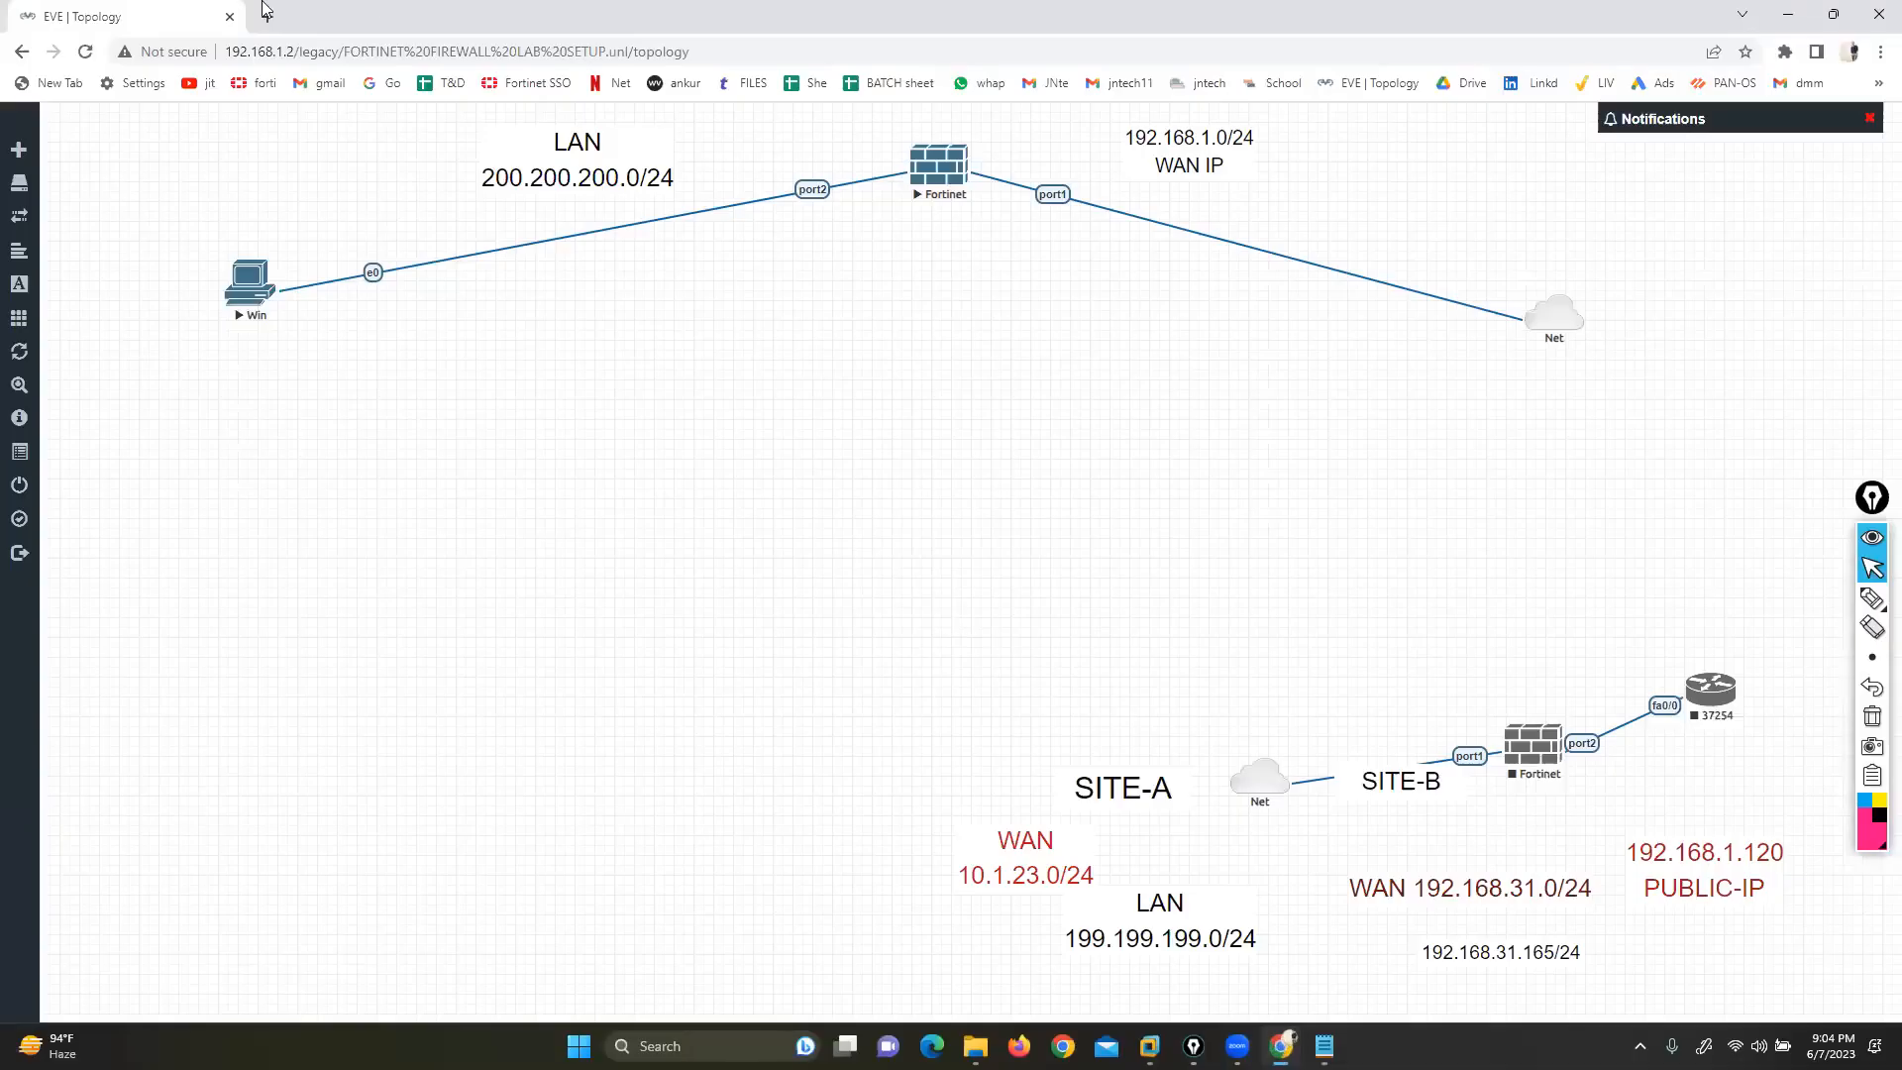
Load transfernow.net from the FILES bookmark in a new tab, then return to the EVE topology tab
left_click(268, 15)
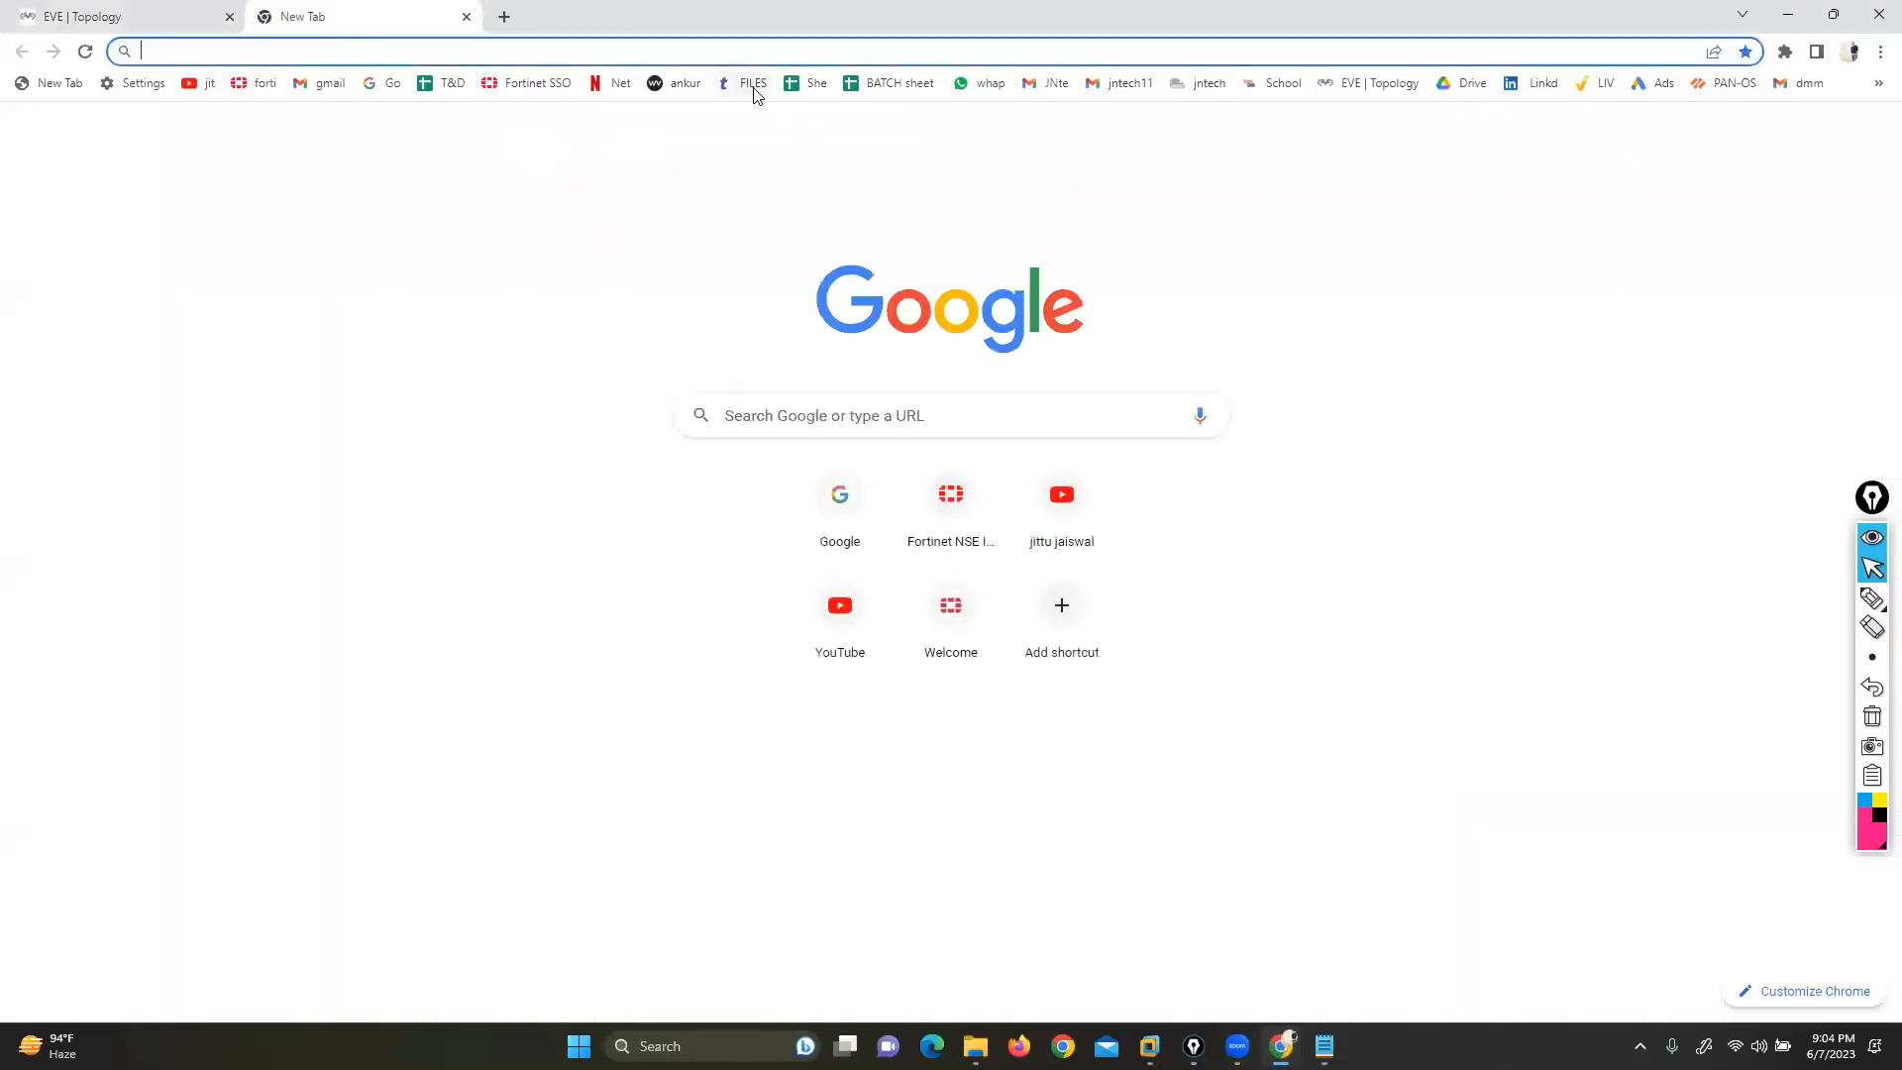
left_click(745, 83)
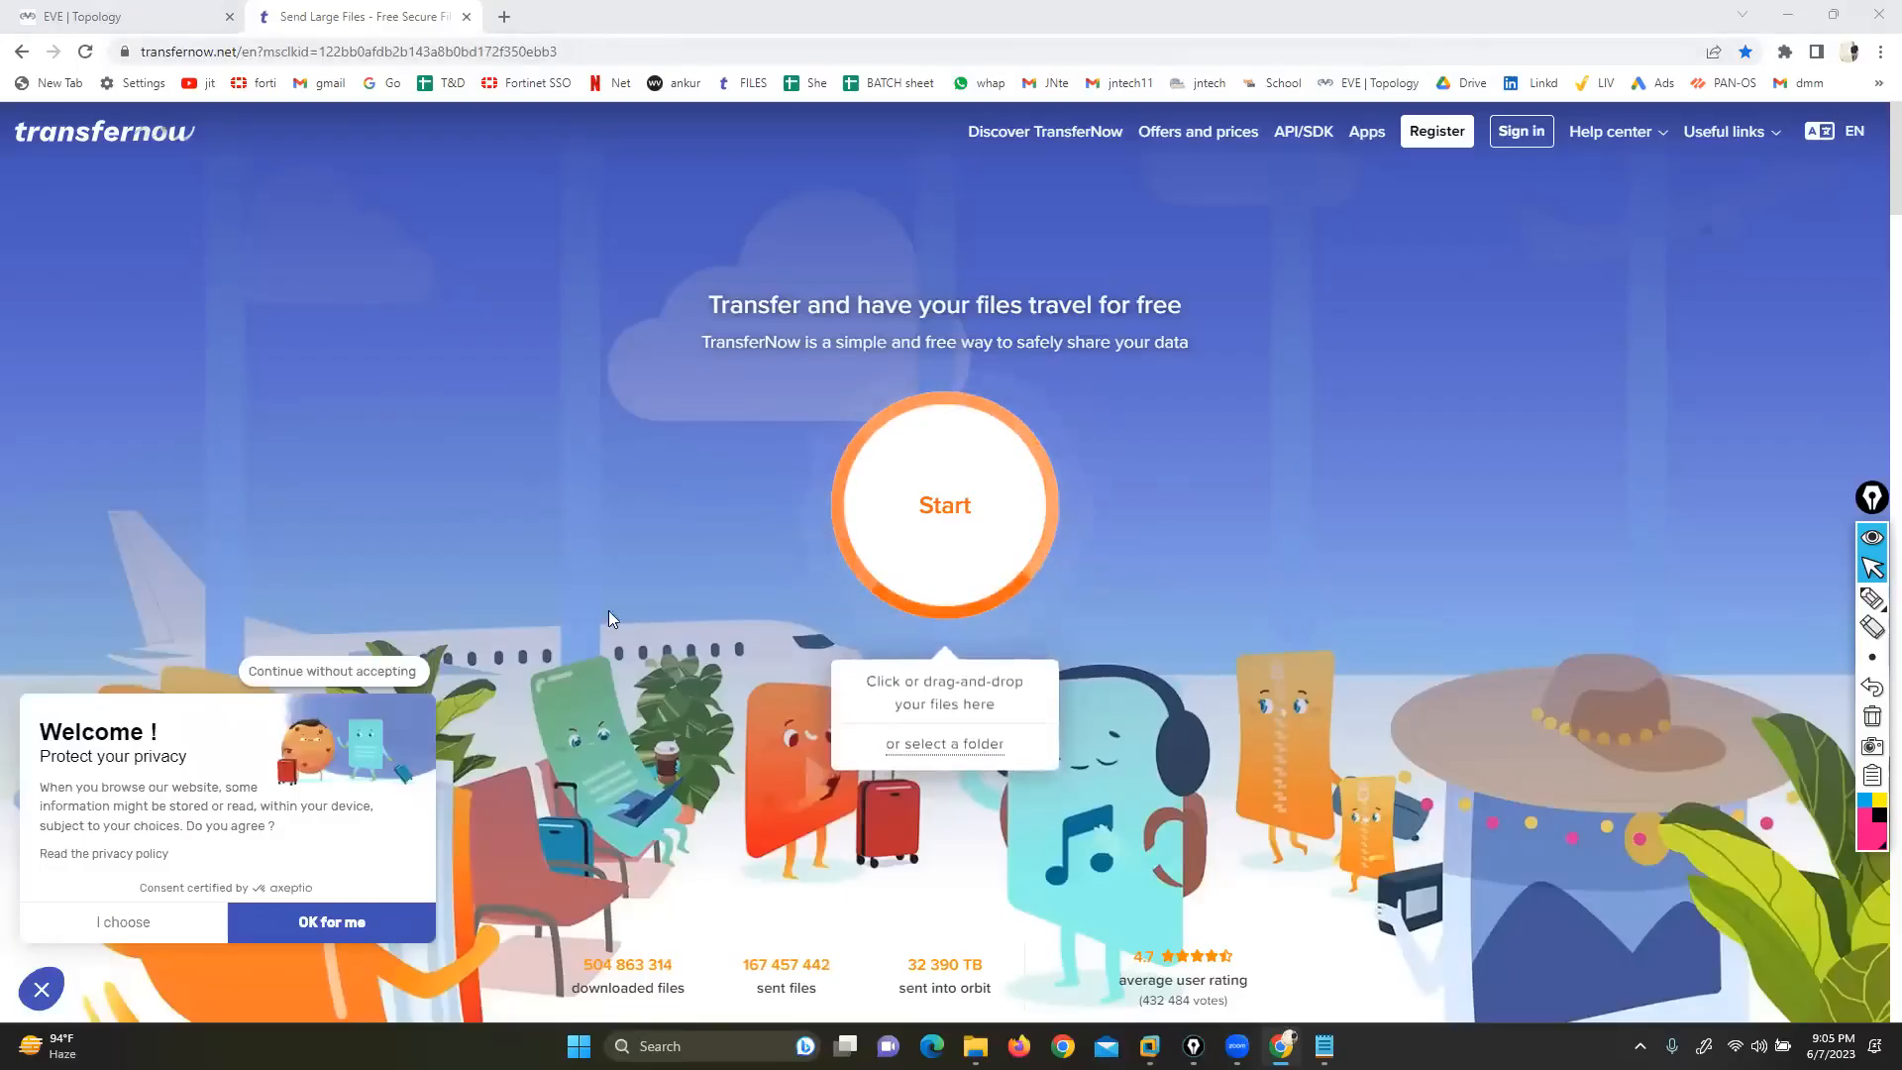
left_click(84, 17)
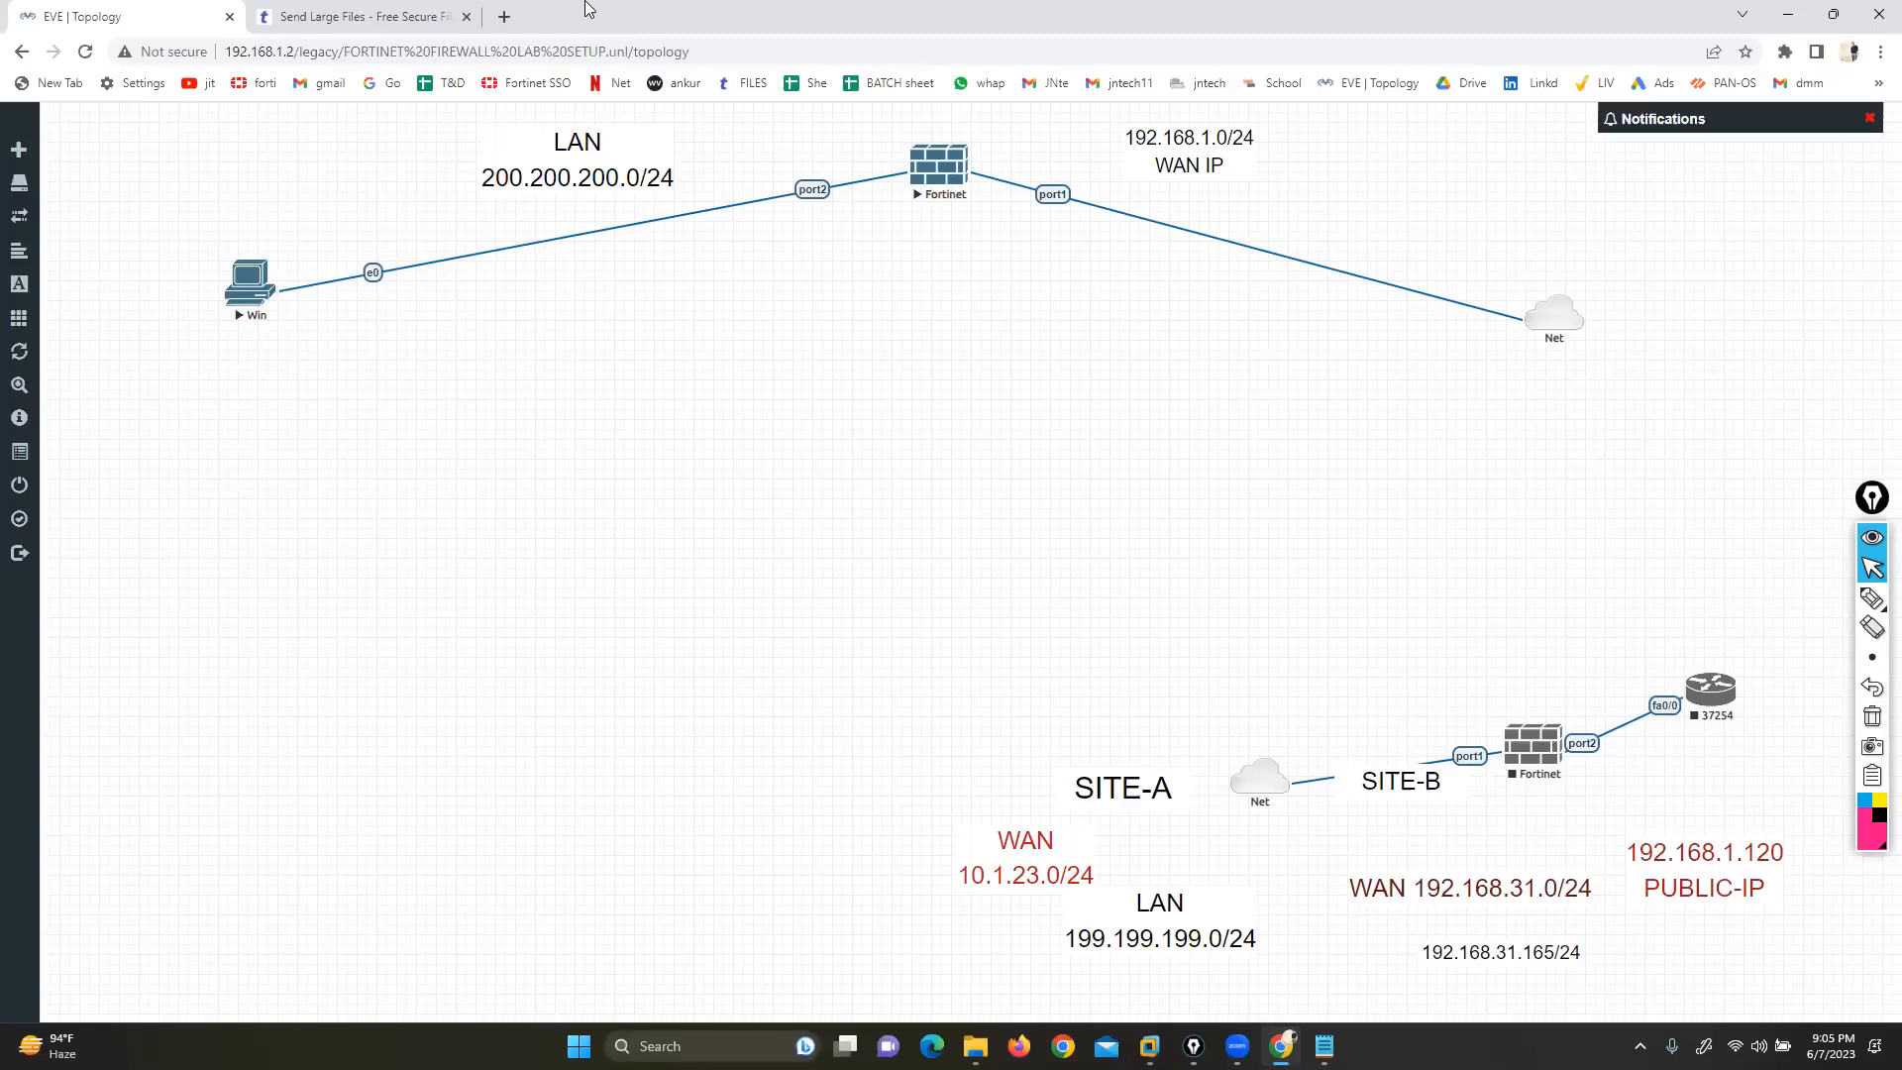
left_click(396, 16)
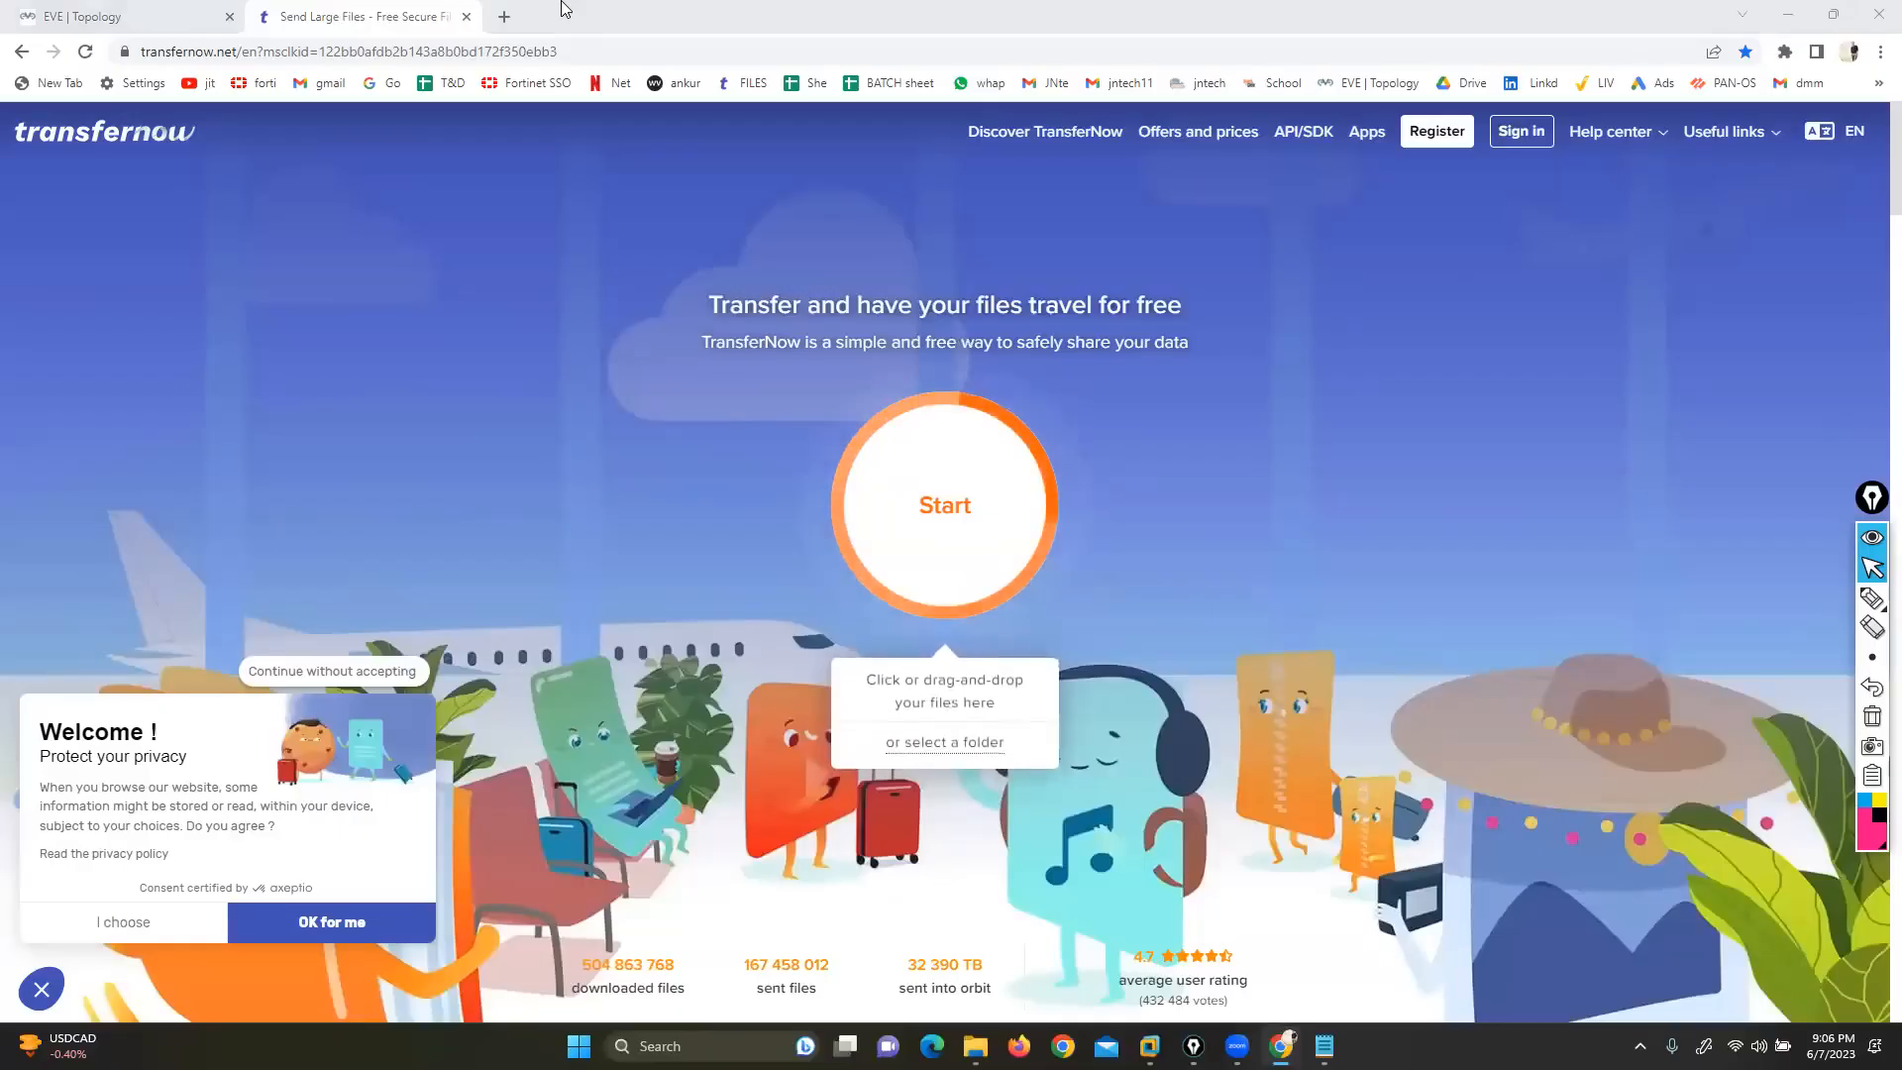
left_click(109, 16)
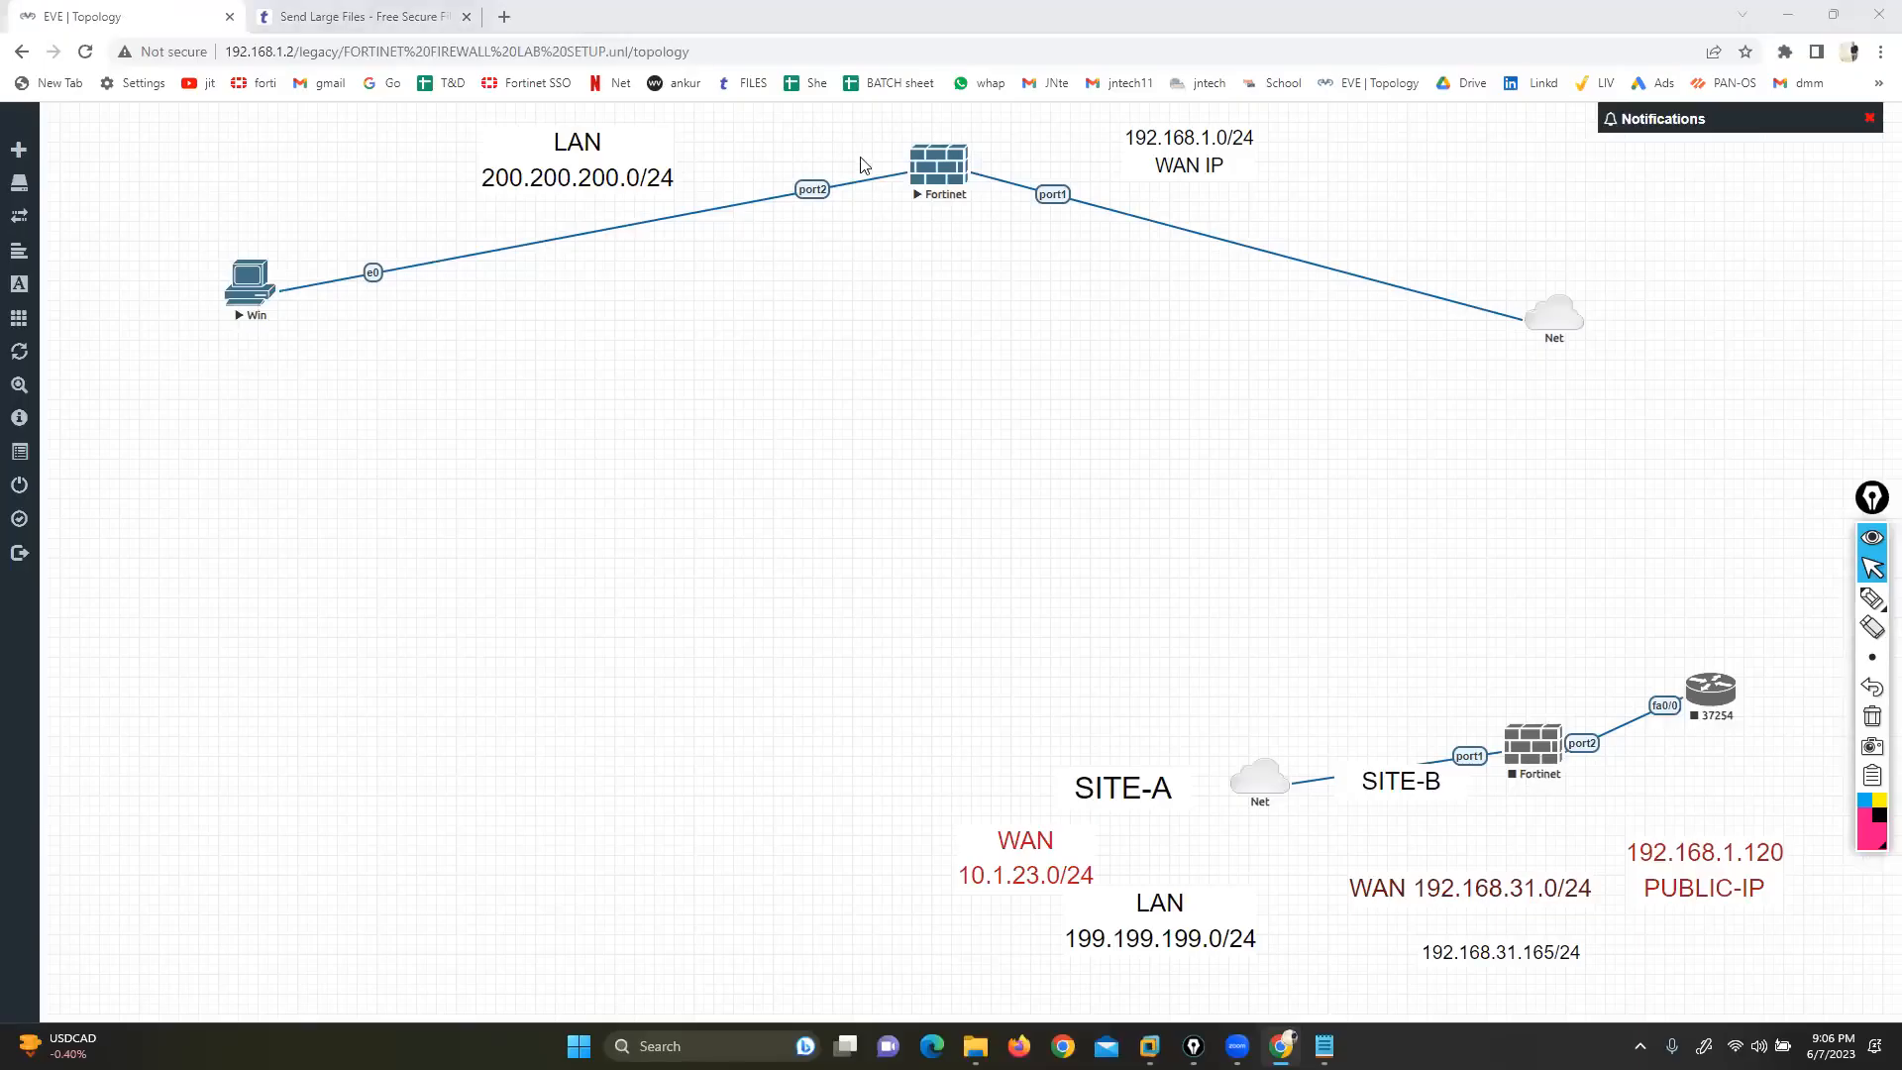
Launch a console session to the upper Fortinet firewall node and enlarge its terminal window
left_click(936, 170)
left_click(929, 187)
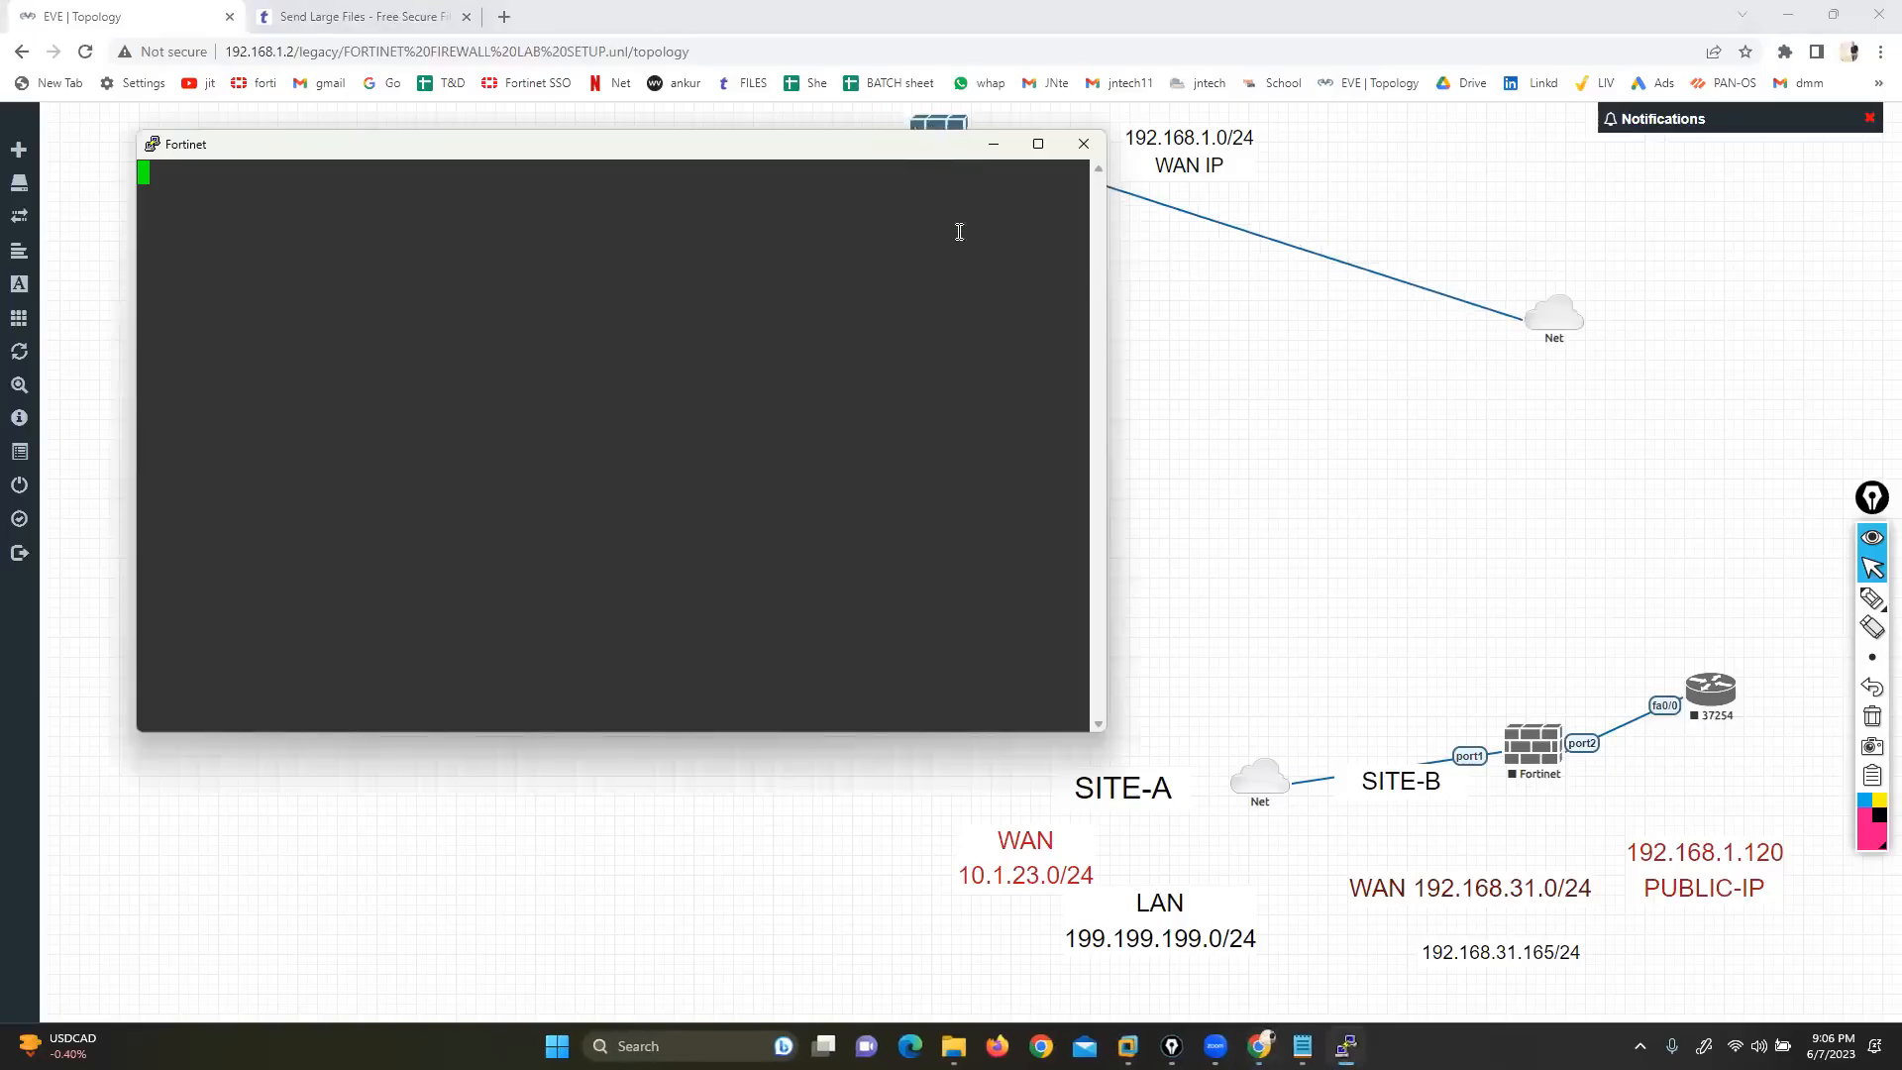
left_click(1176, 408)
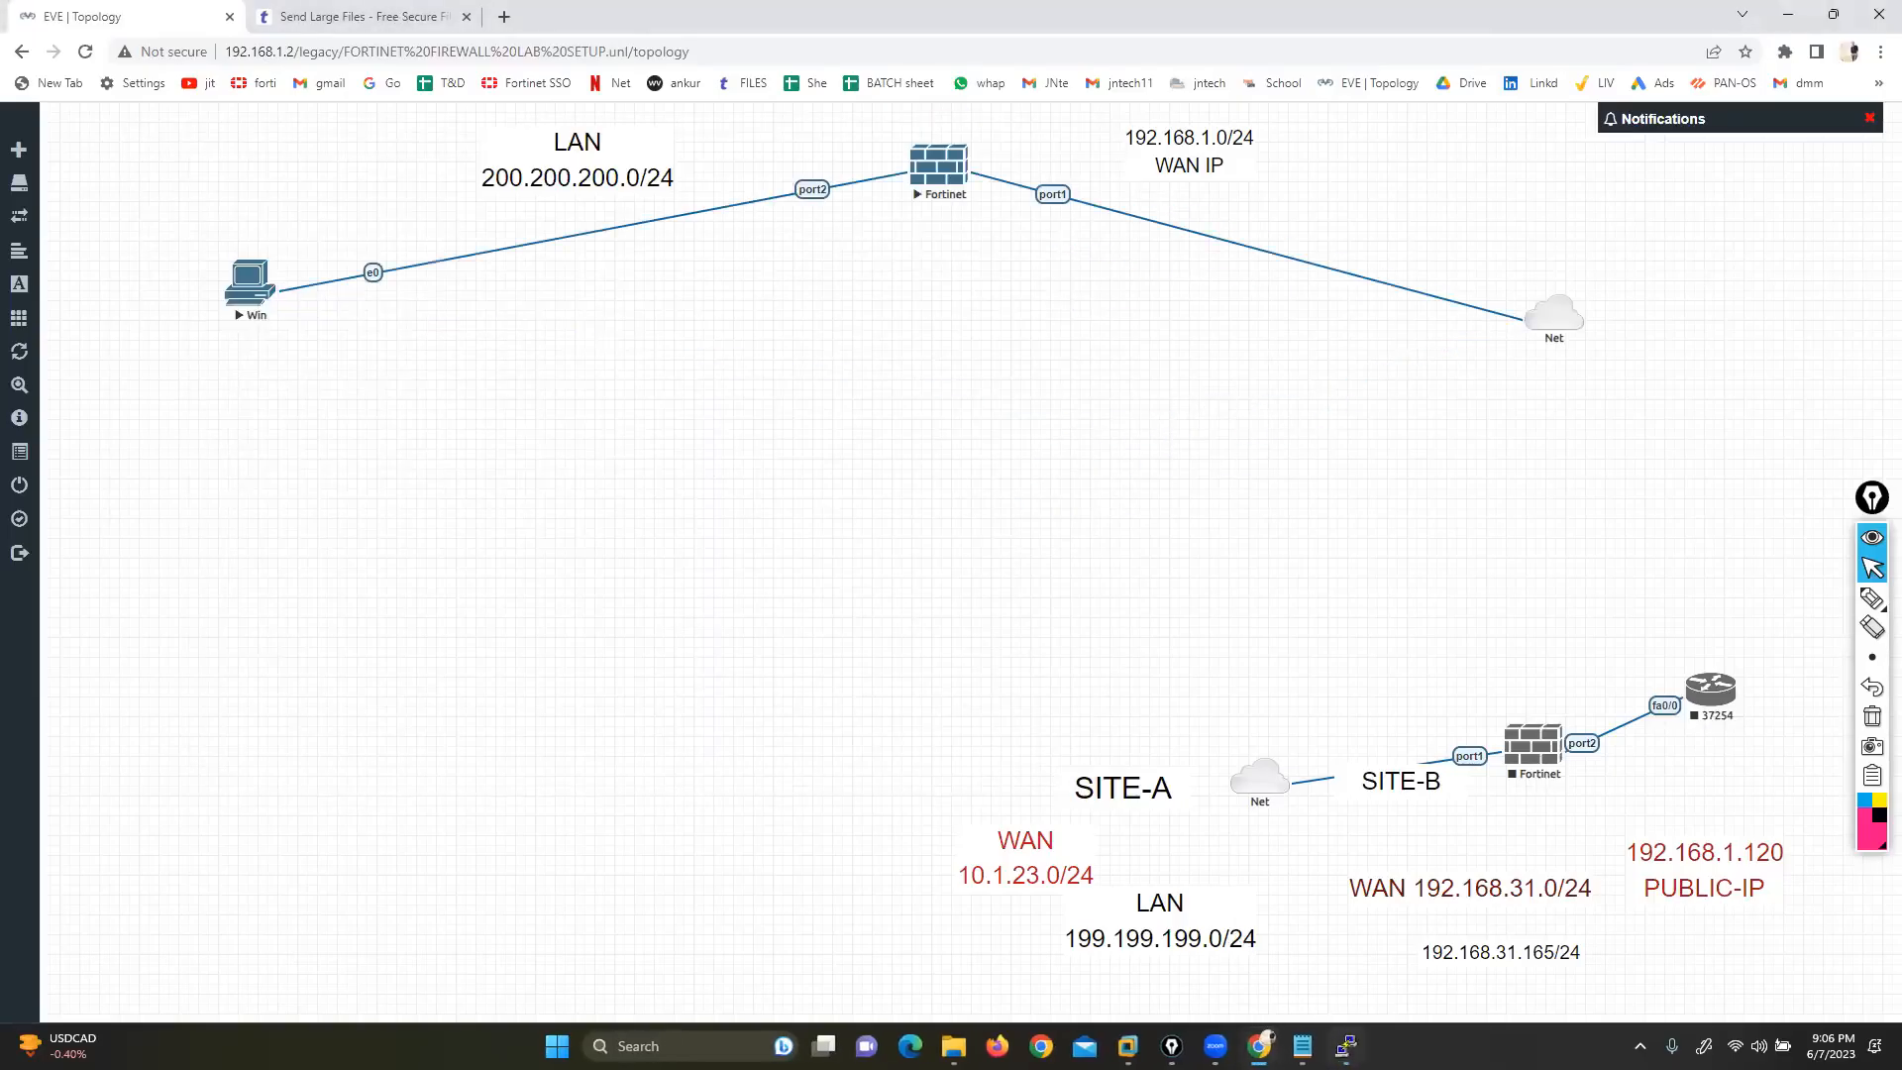
left_click(1346, 1045)
left_click_drag(596, 146, 837, 297)
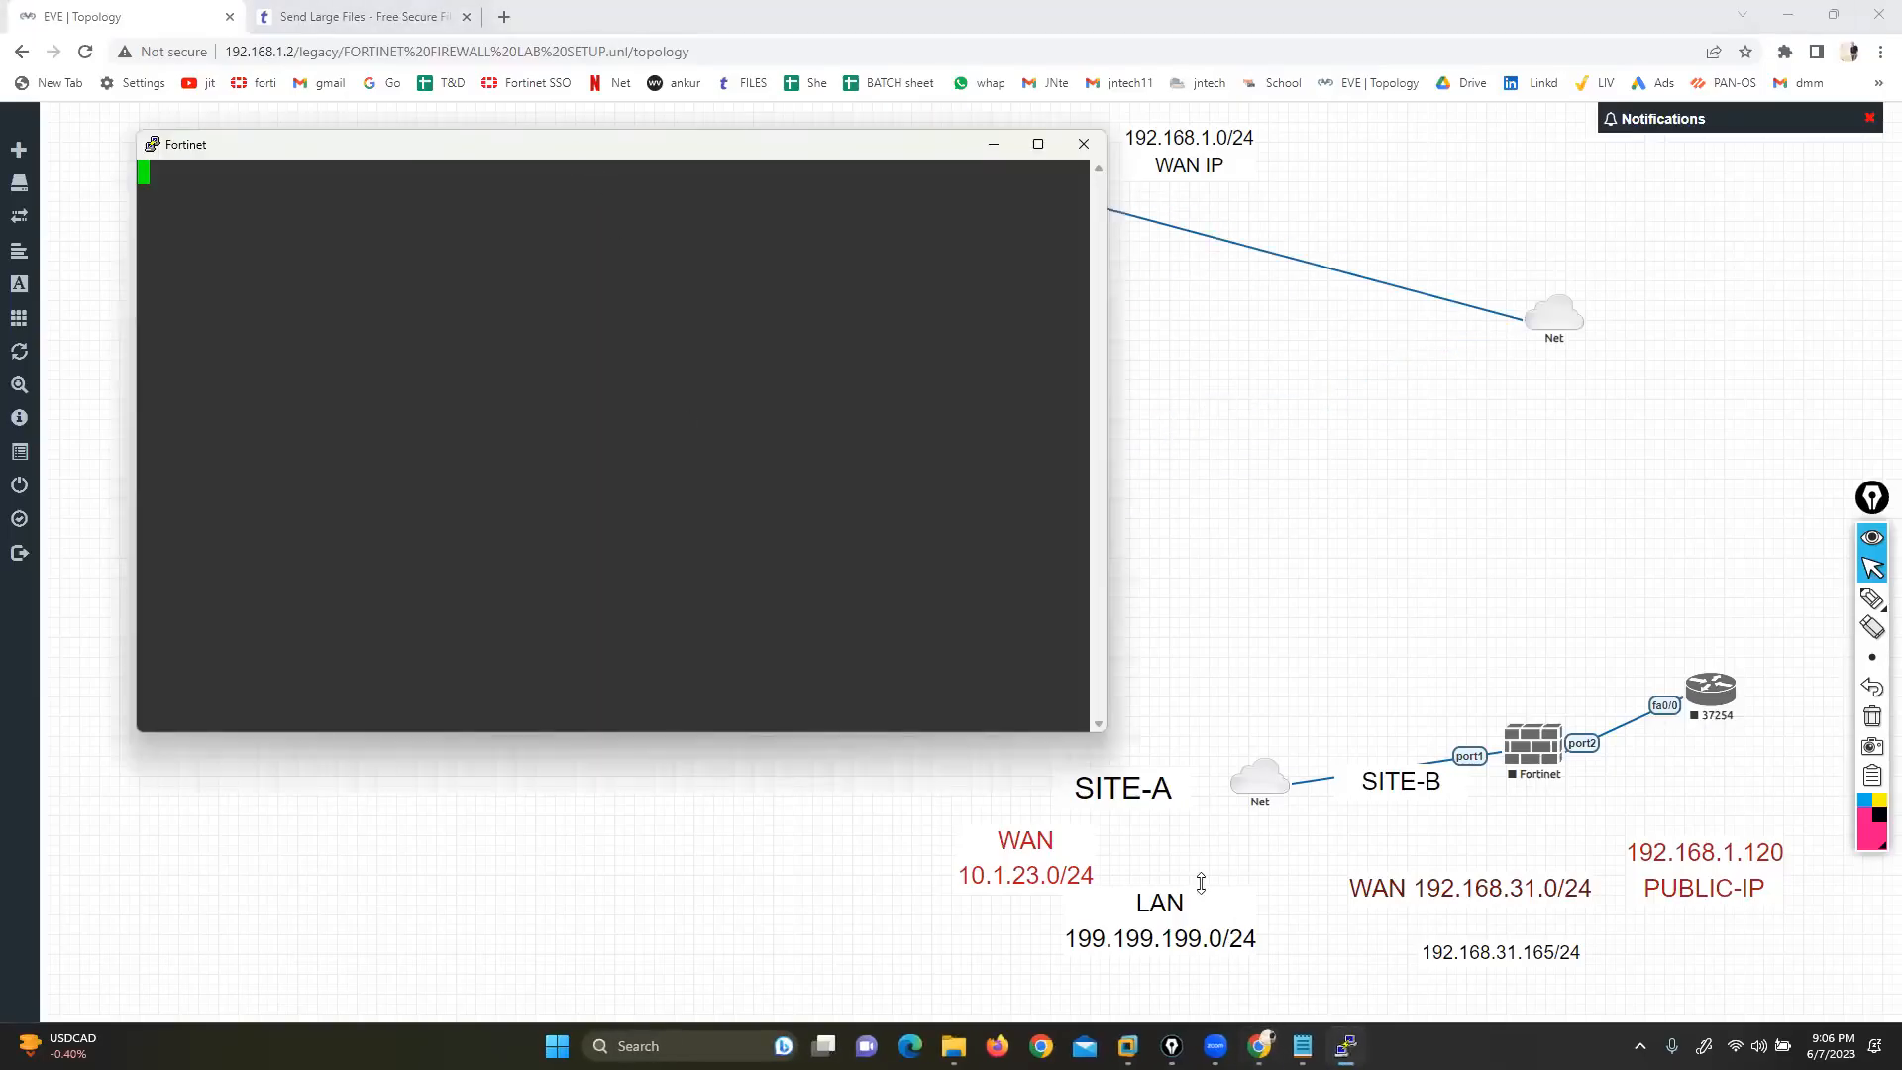
left_click_drag(1345, 885, 1558, 956)
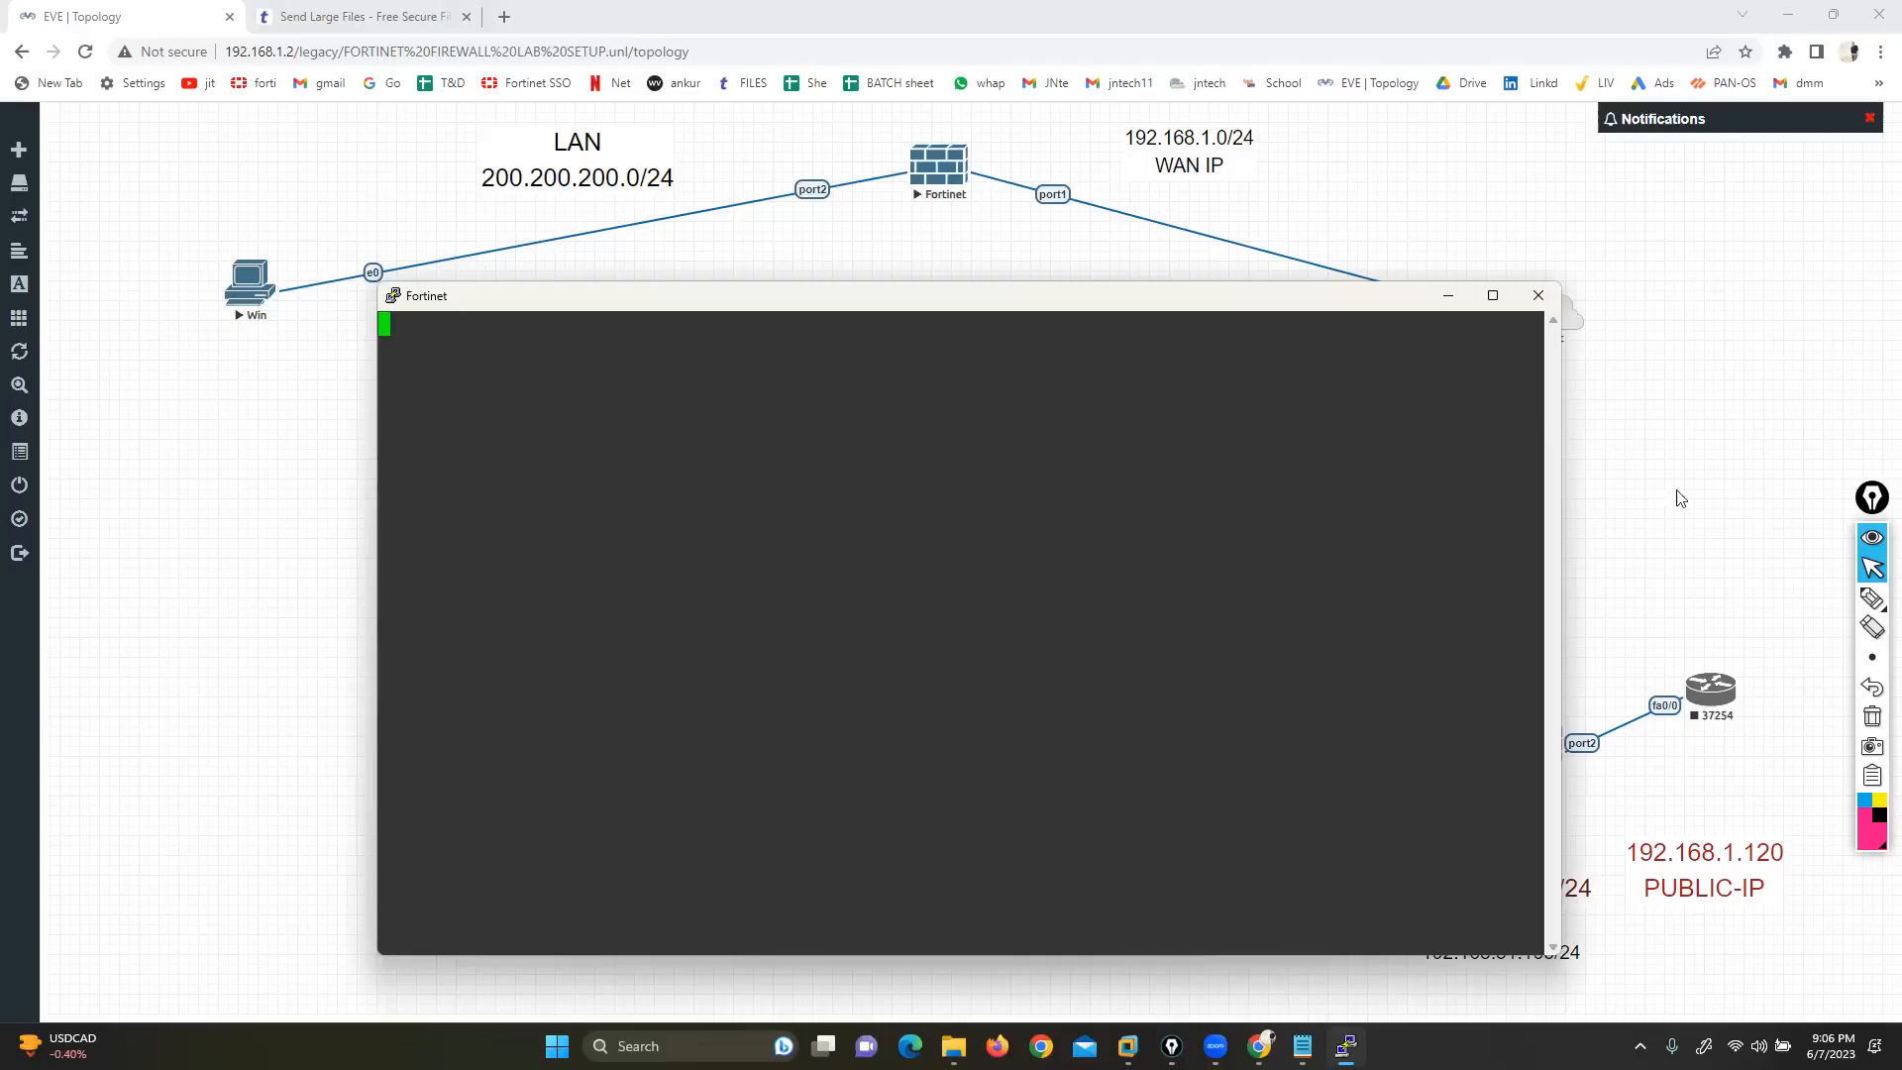
left_click(1700, 440)
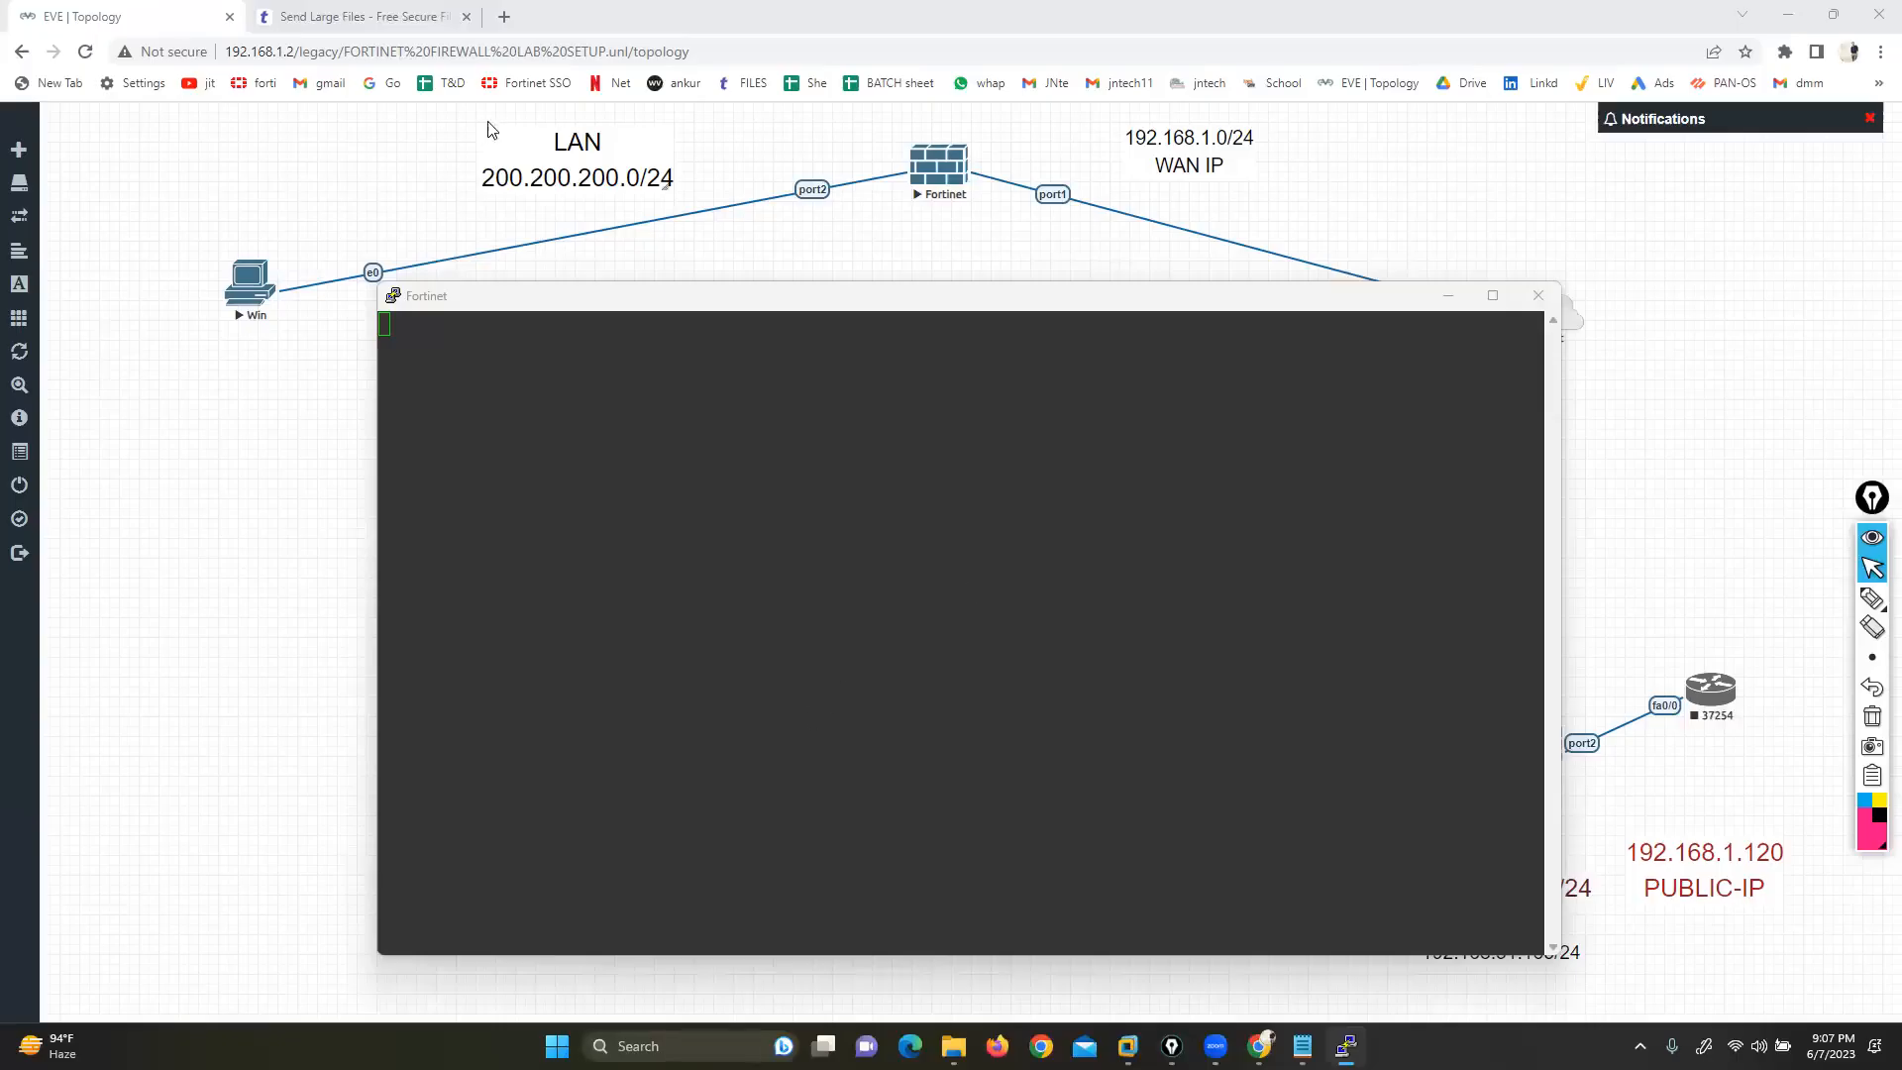
left_click(939, 575)
Log in to the FortiGate GUI at 192.168.1.190 as admin and dismiss the setup prompts
key("Return")
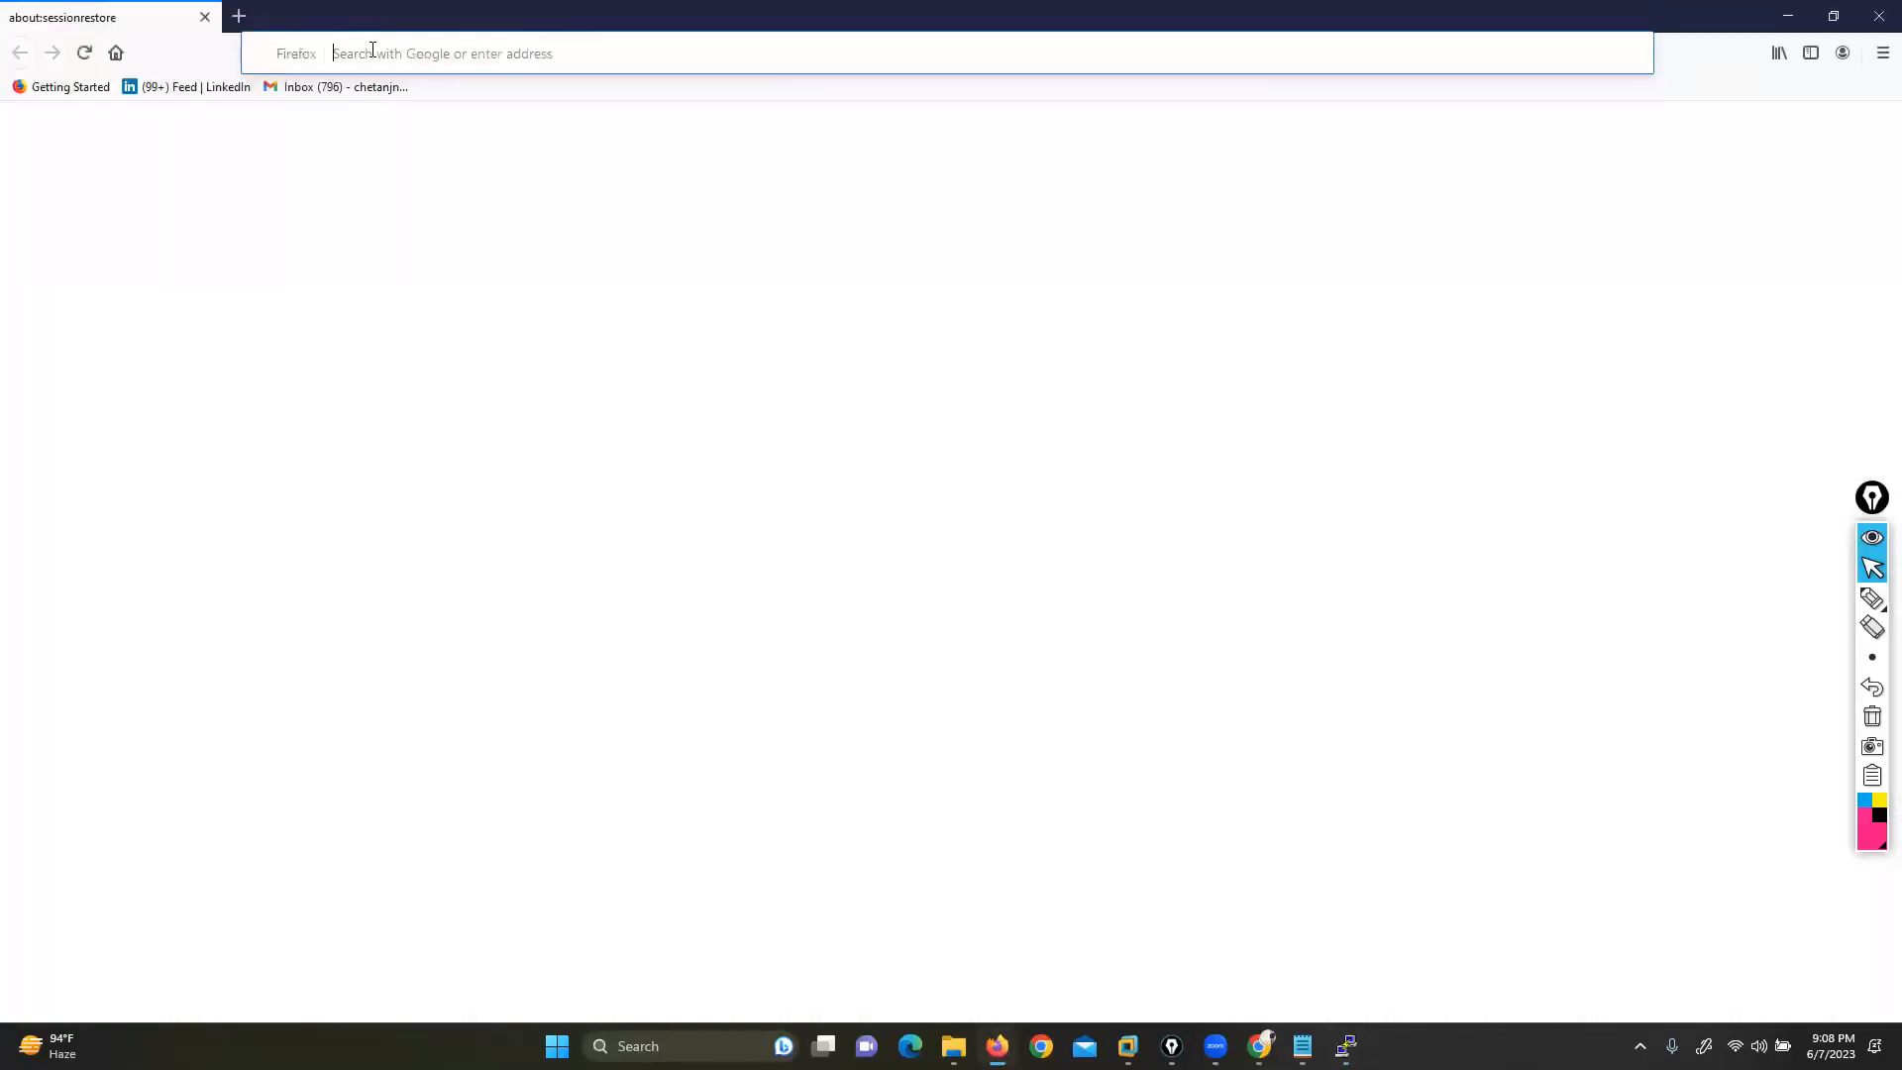
key("ctrl+t")
type("192.168.1.19")
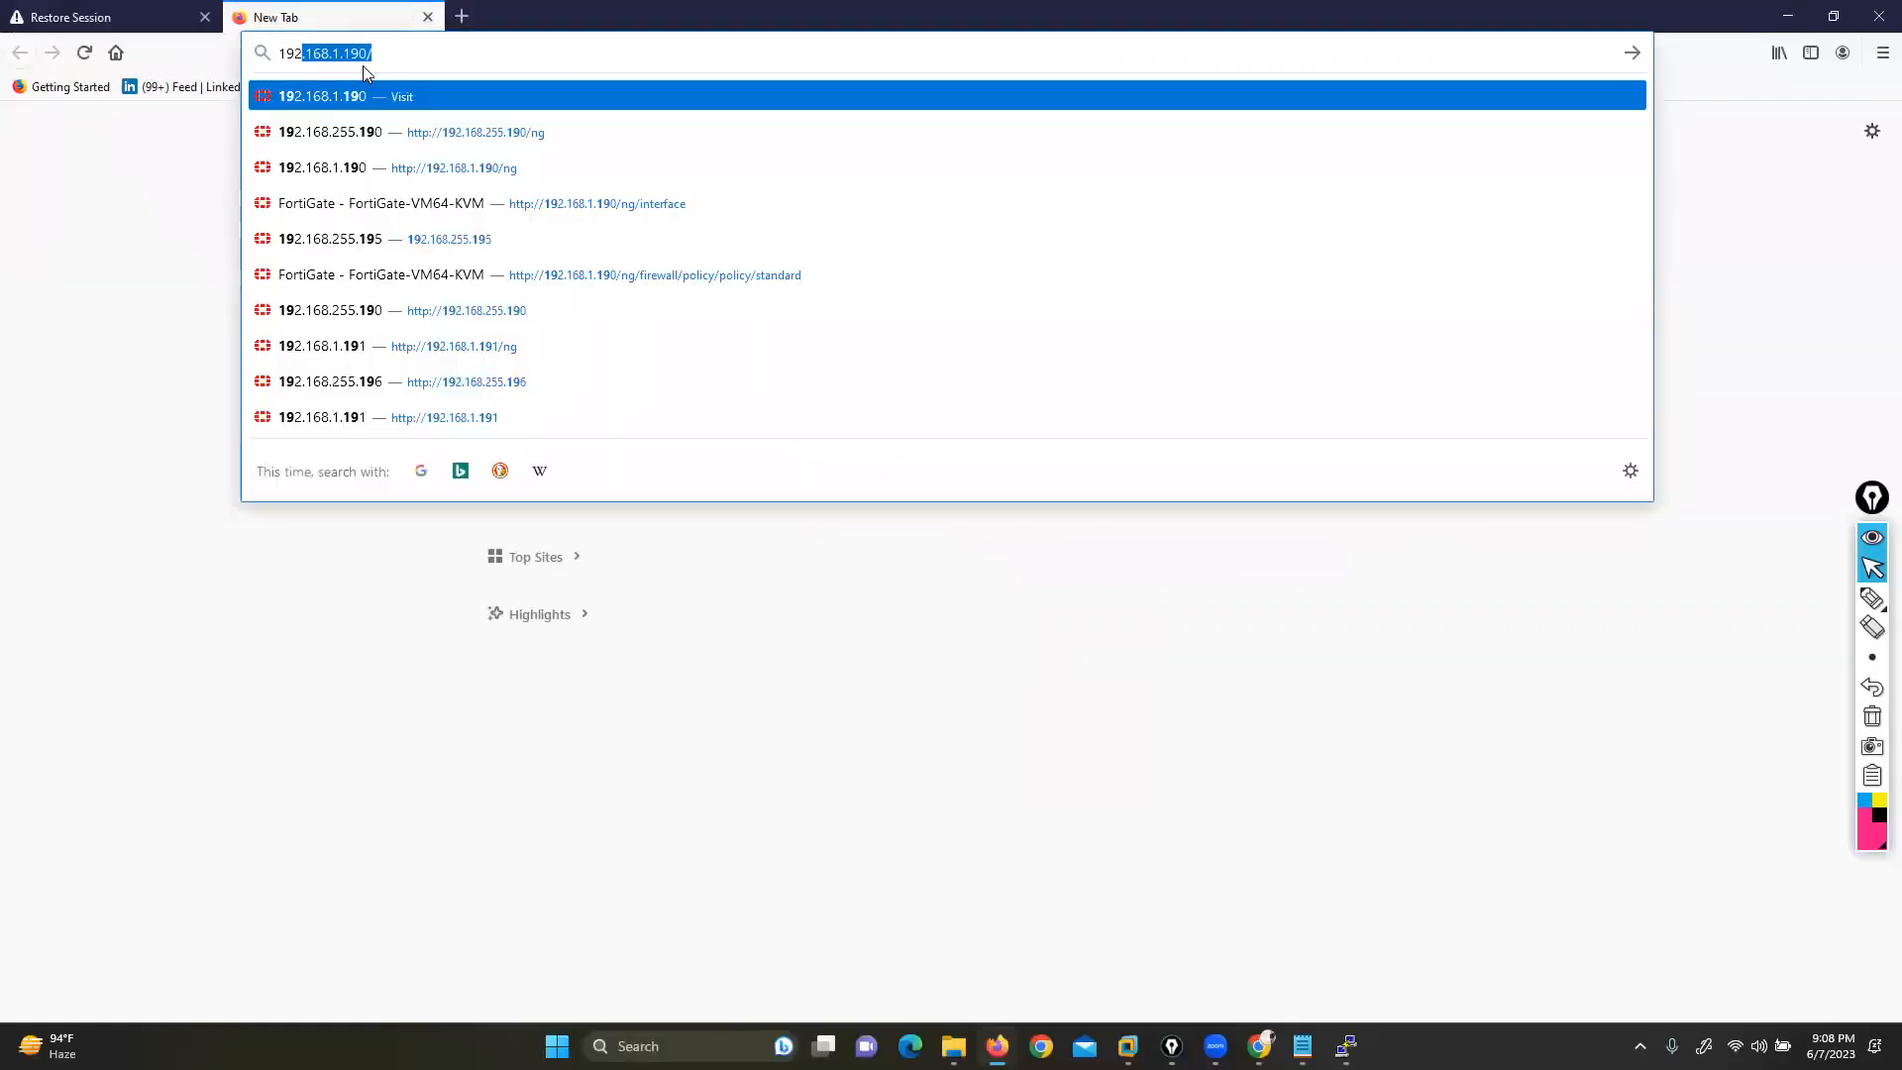
type("0")
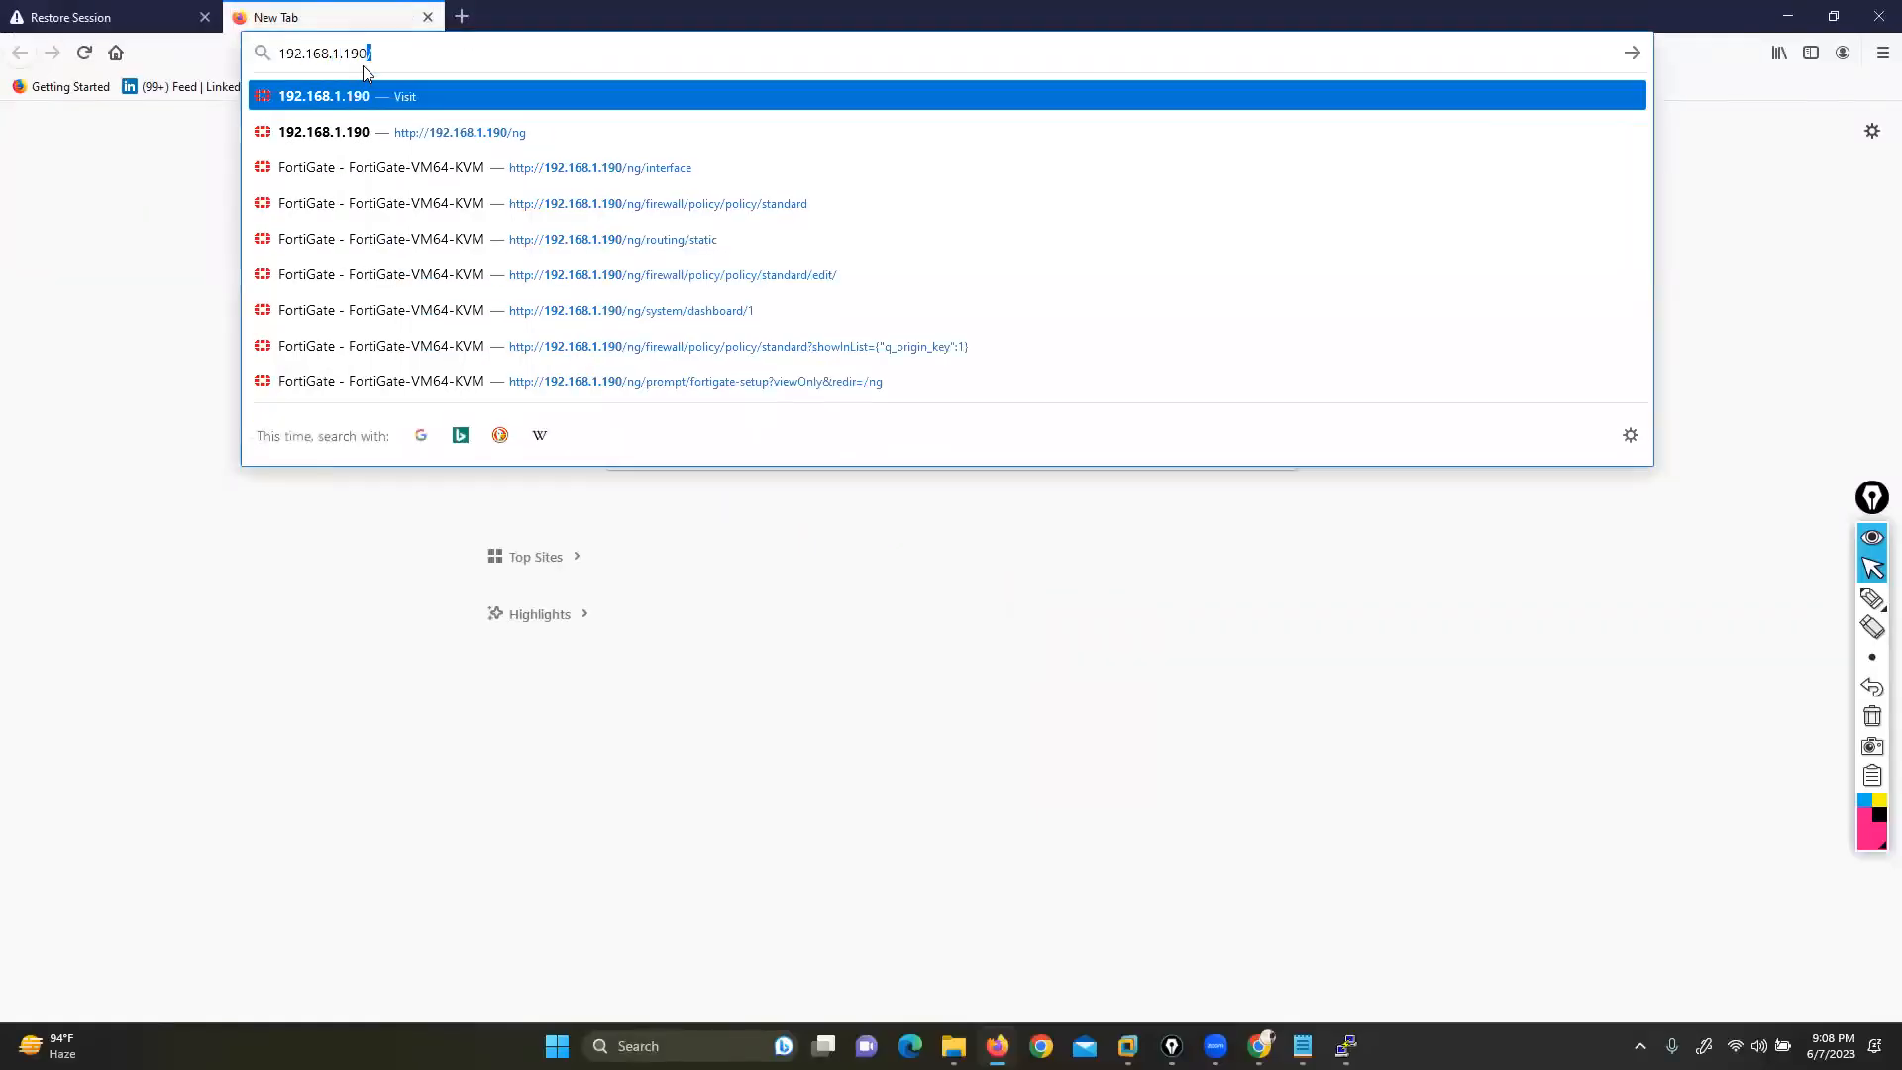
key("Return")
type("admin")
key("Tab")
type("123")
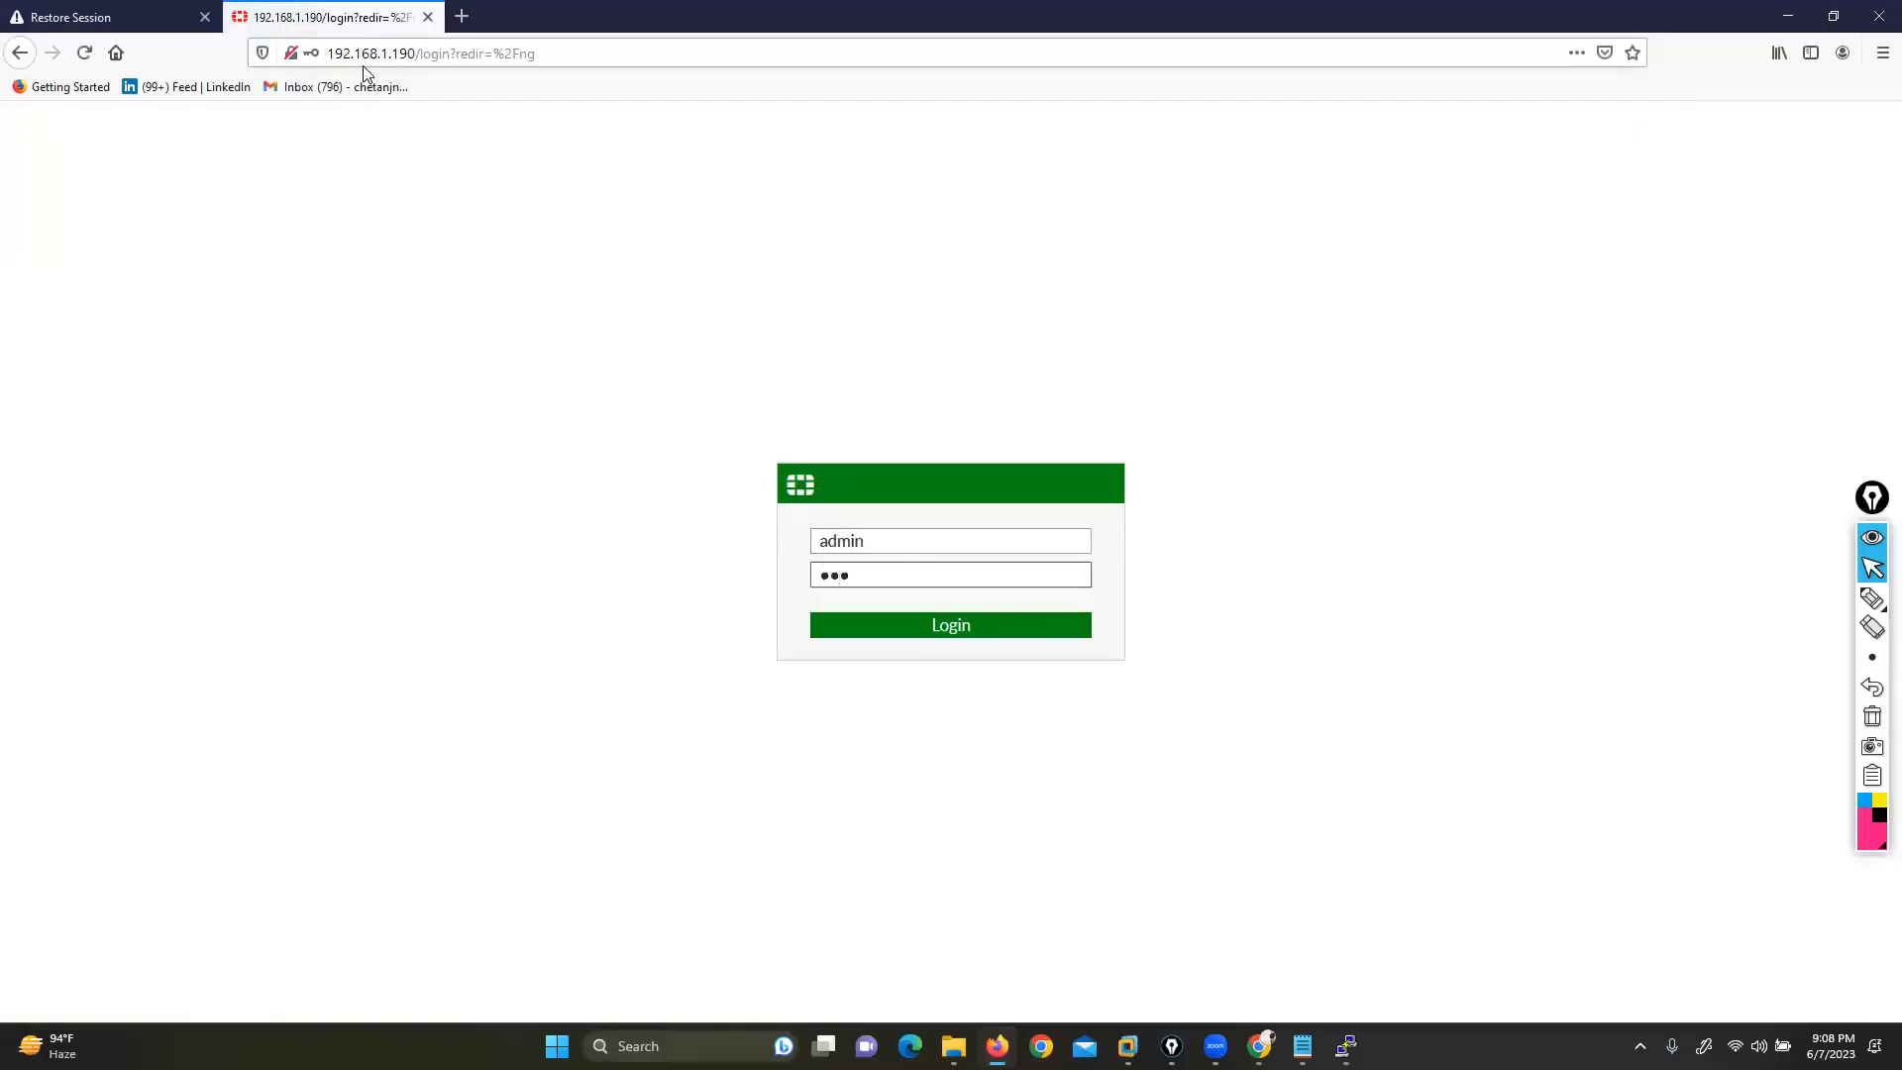
key("Return")
left_click(532, 238)
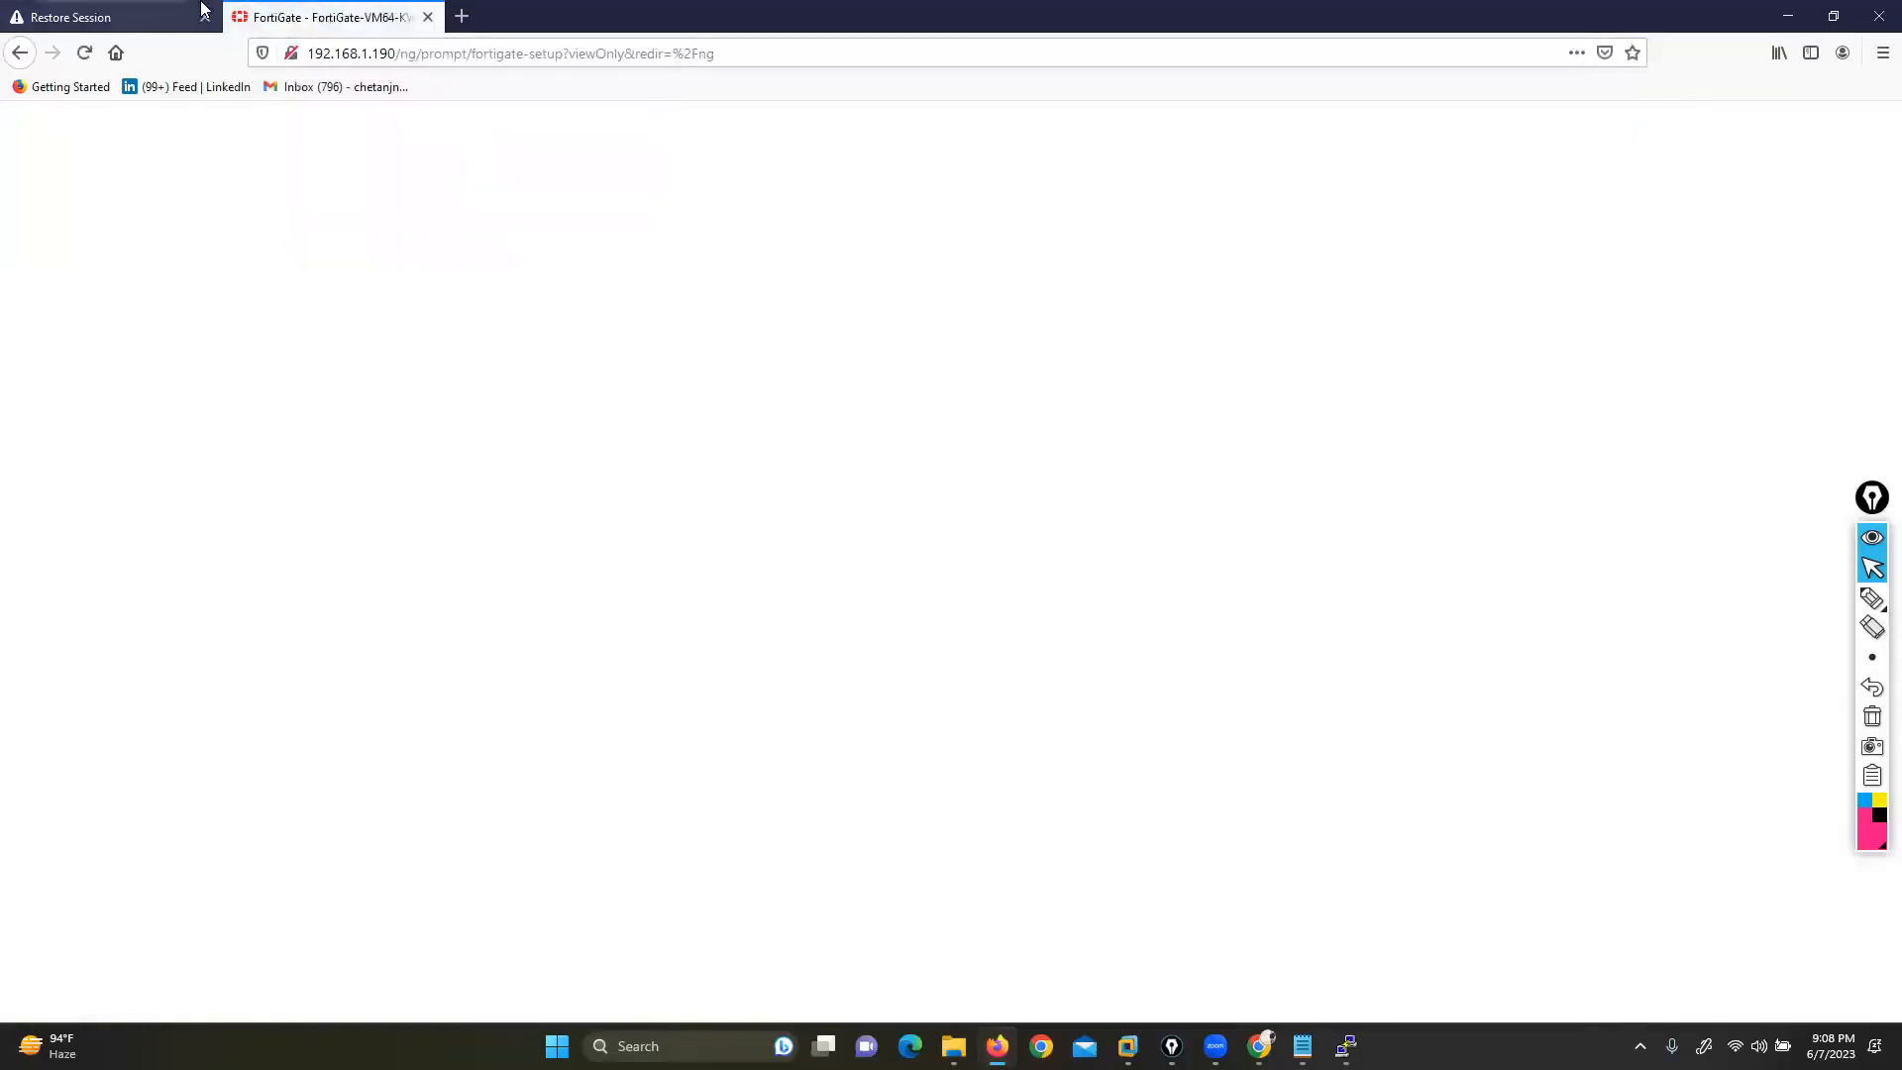
left_click(206, 16)
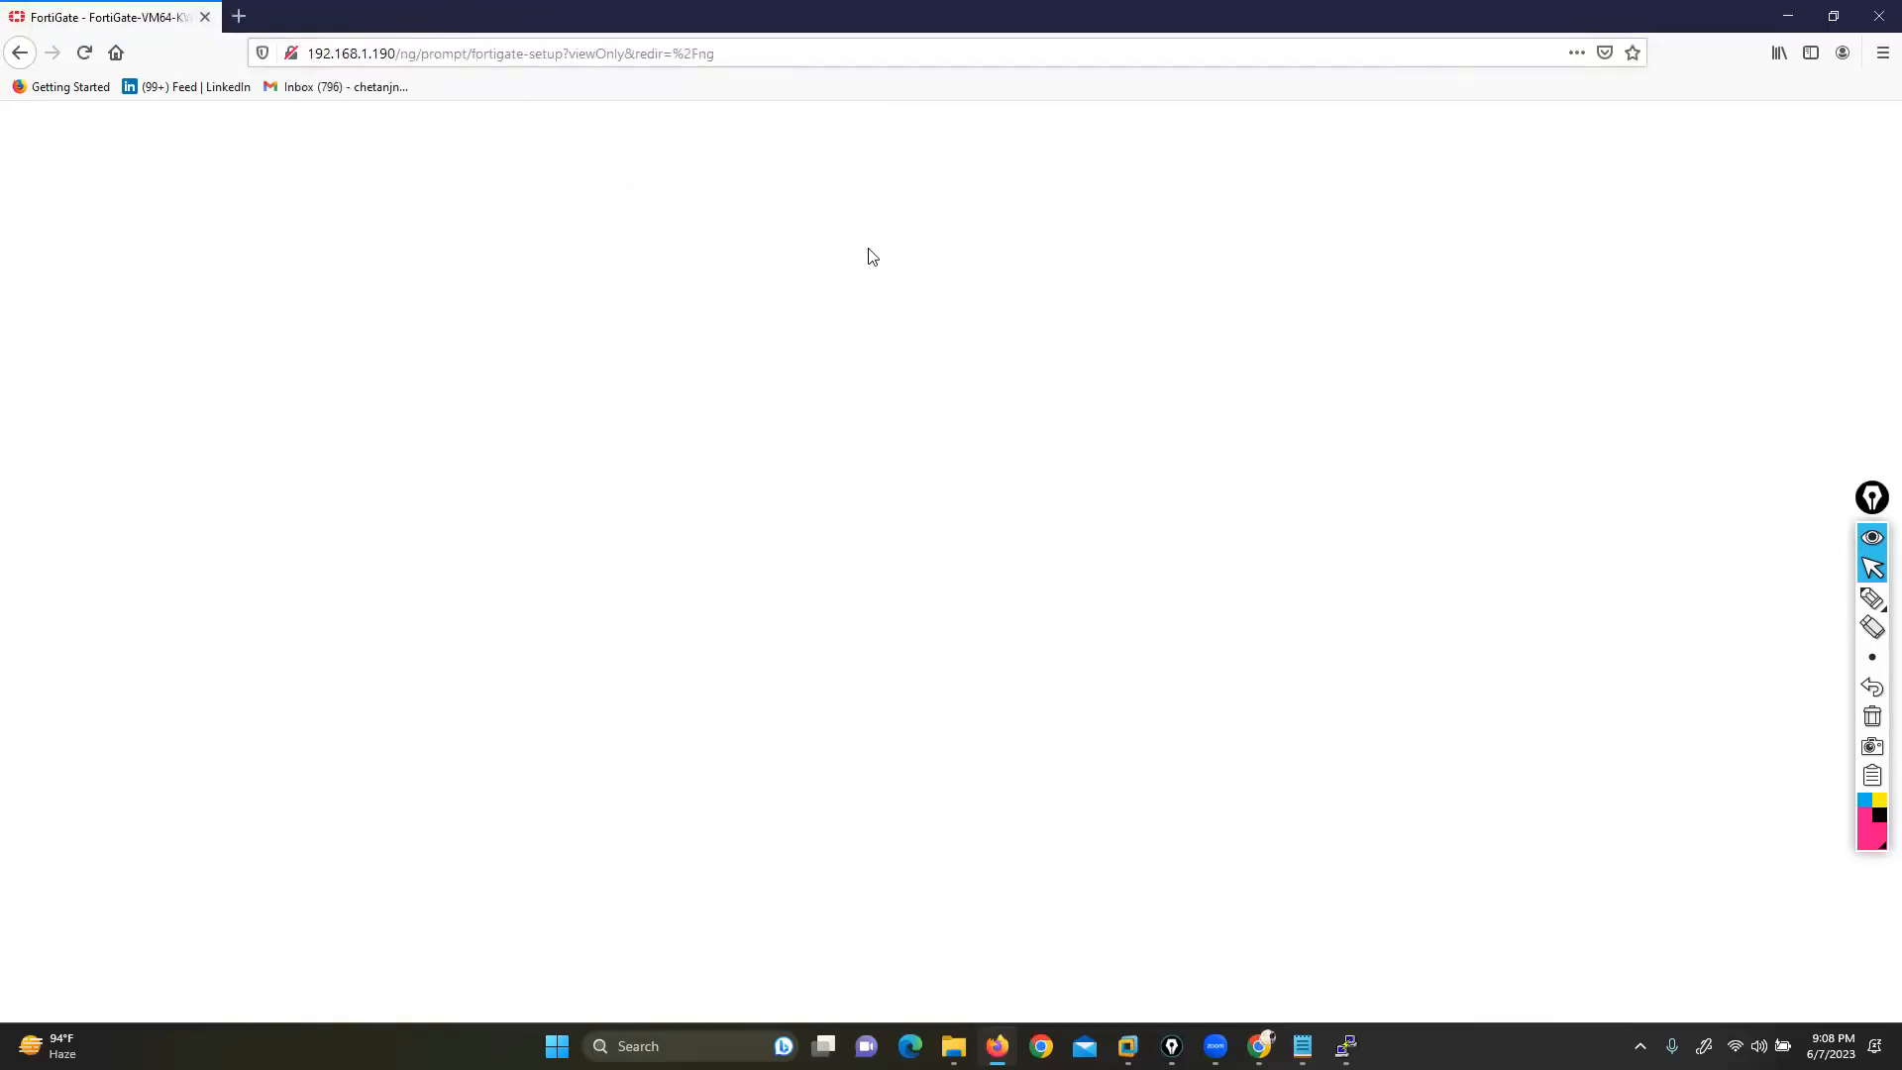
left_click(1016, 671)
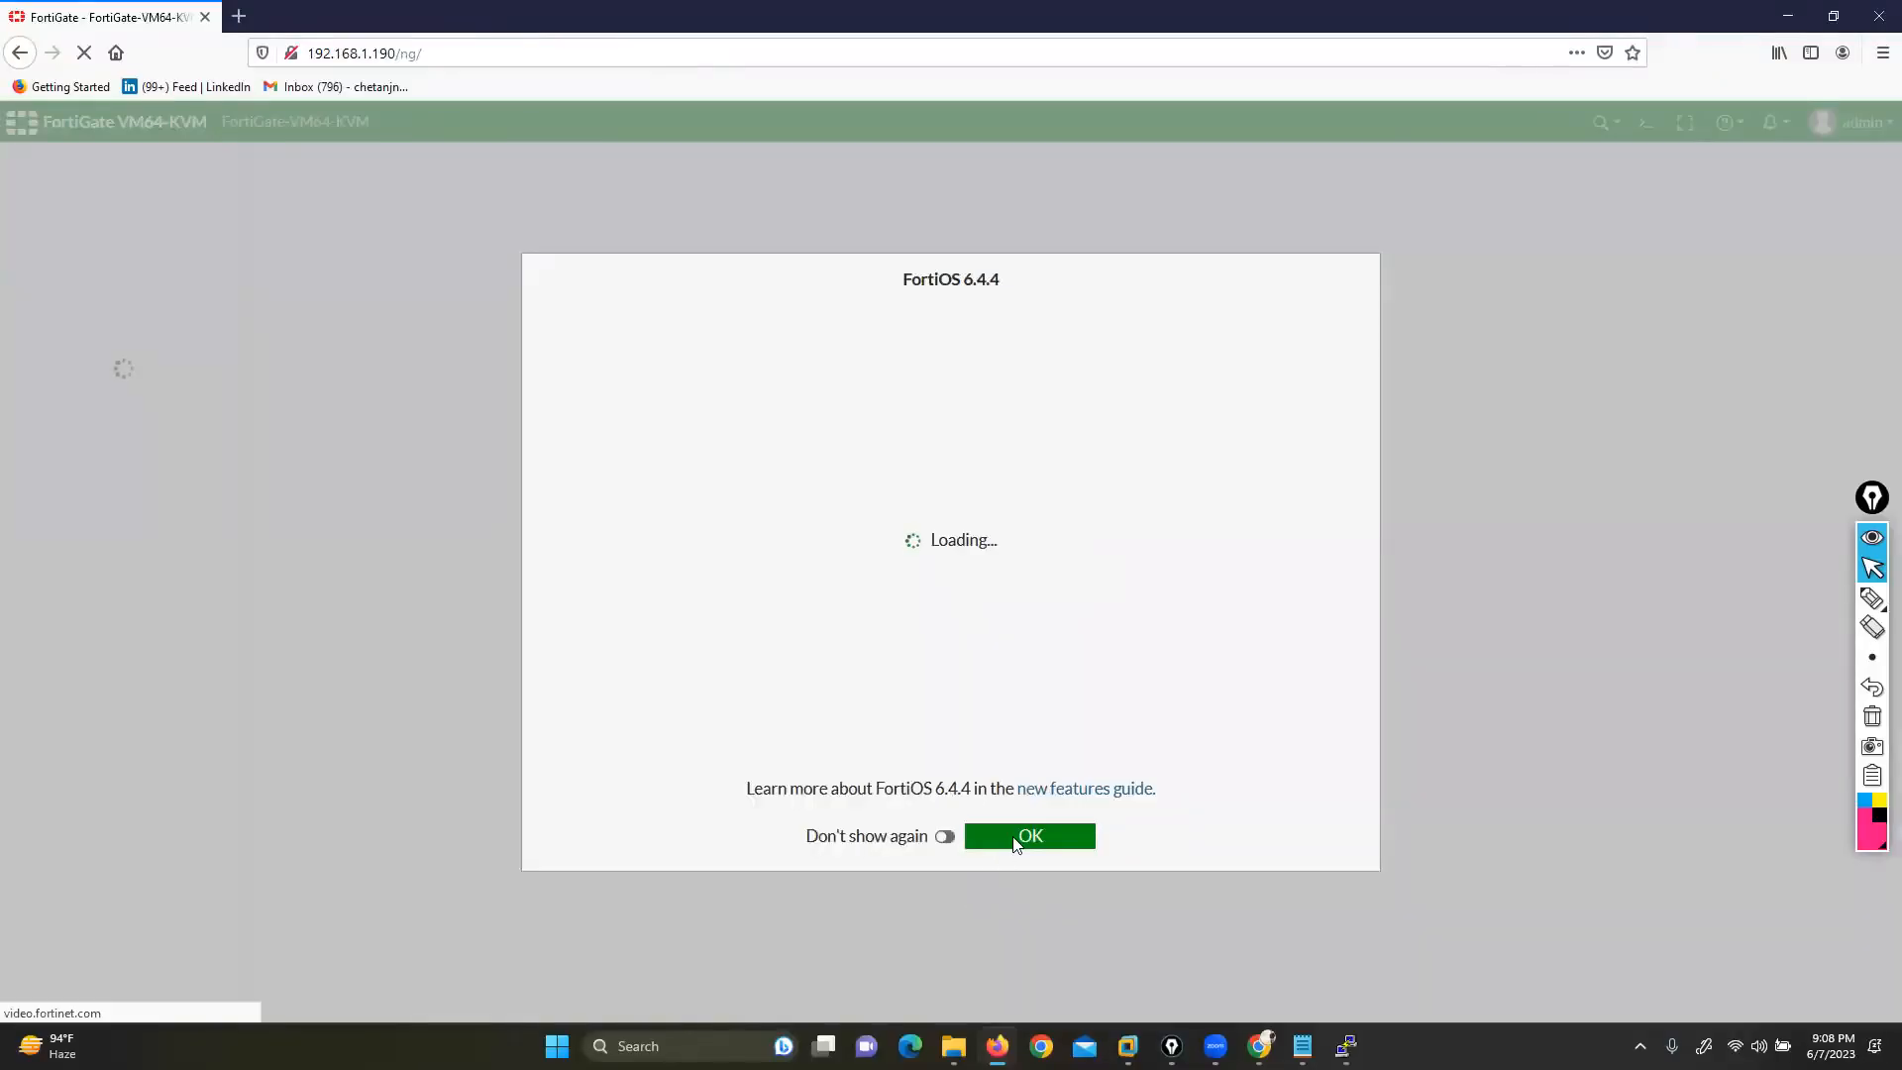
left_click(1015, 842)
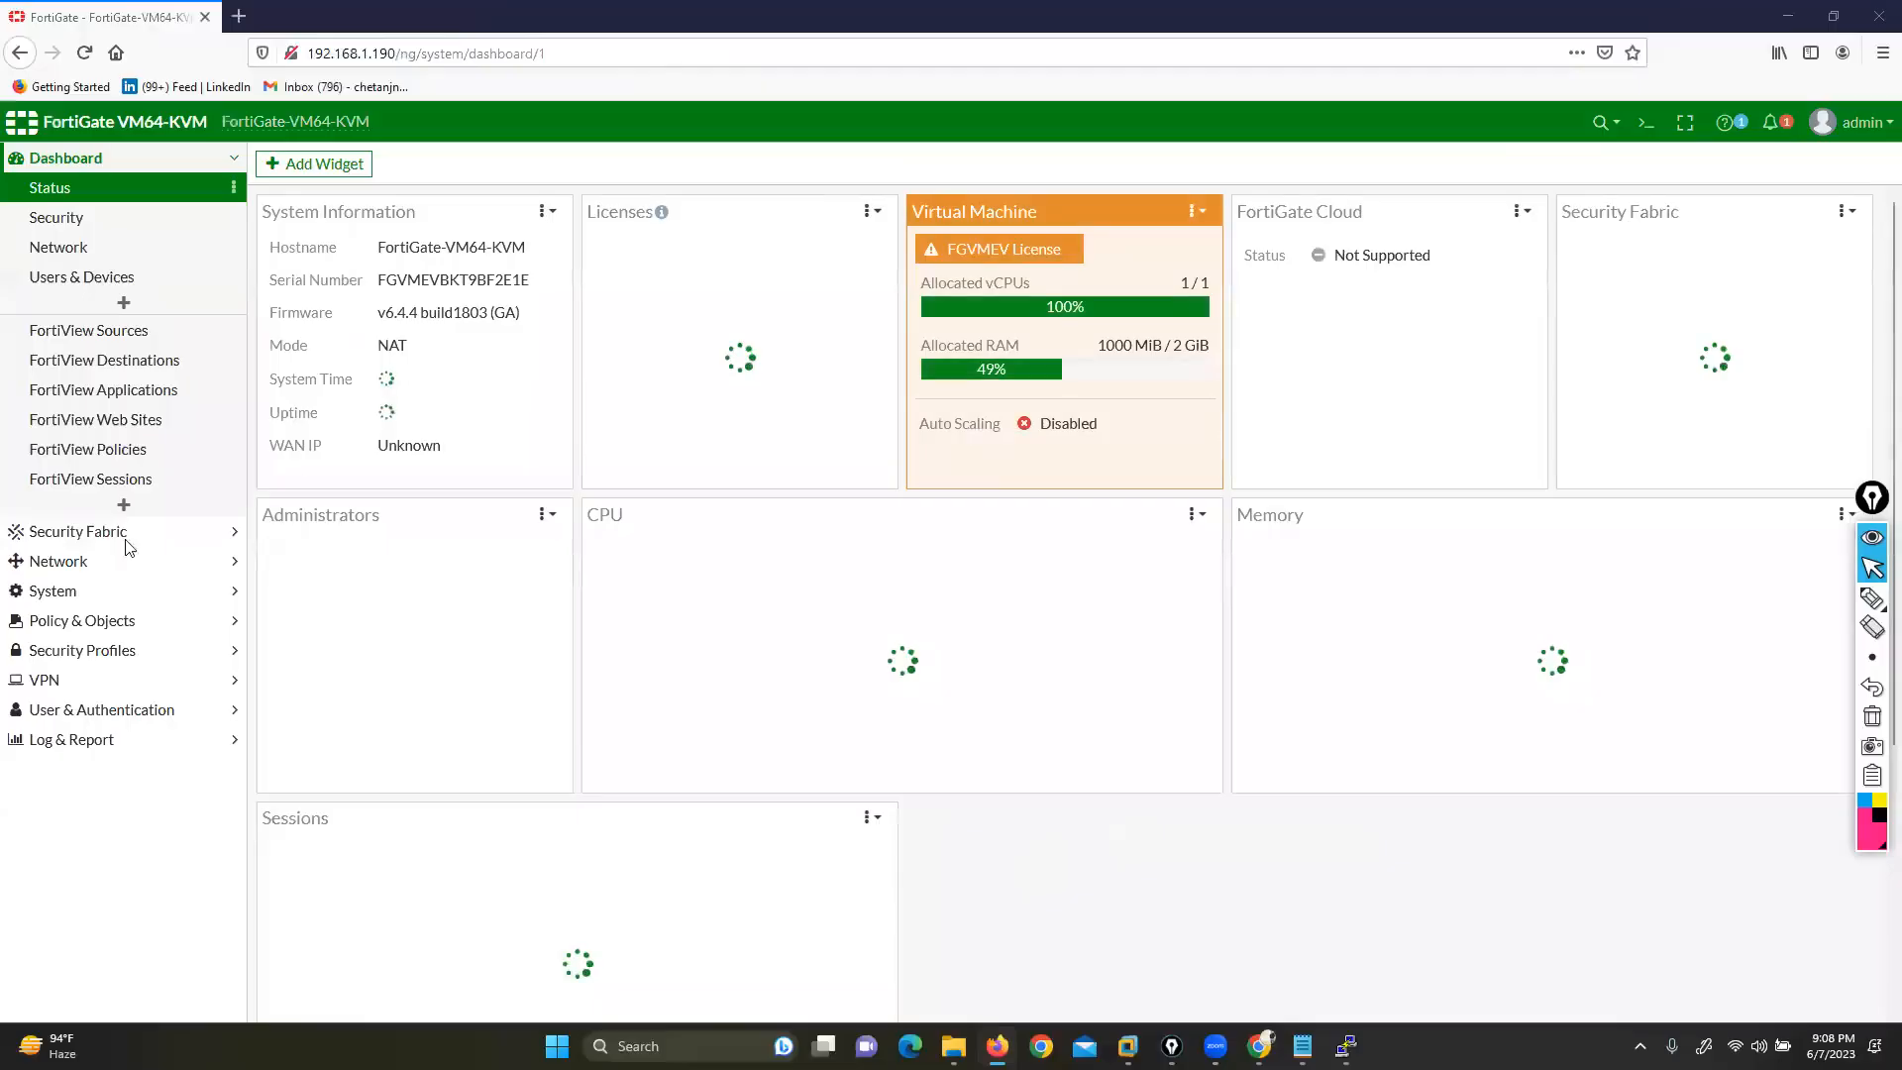
Show the Security Profiles > Web Filter list, then switch back to the Chrome EVE window
left_click(79, 650)
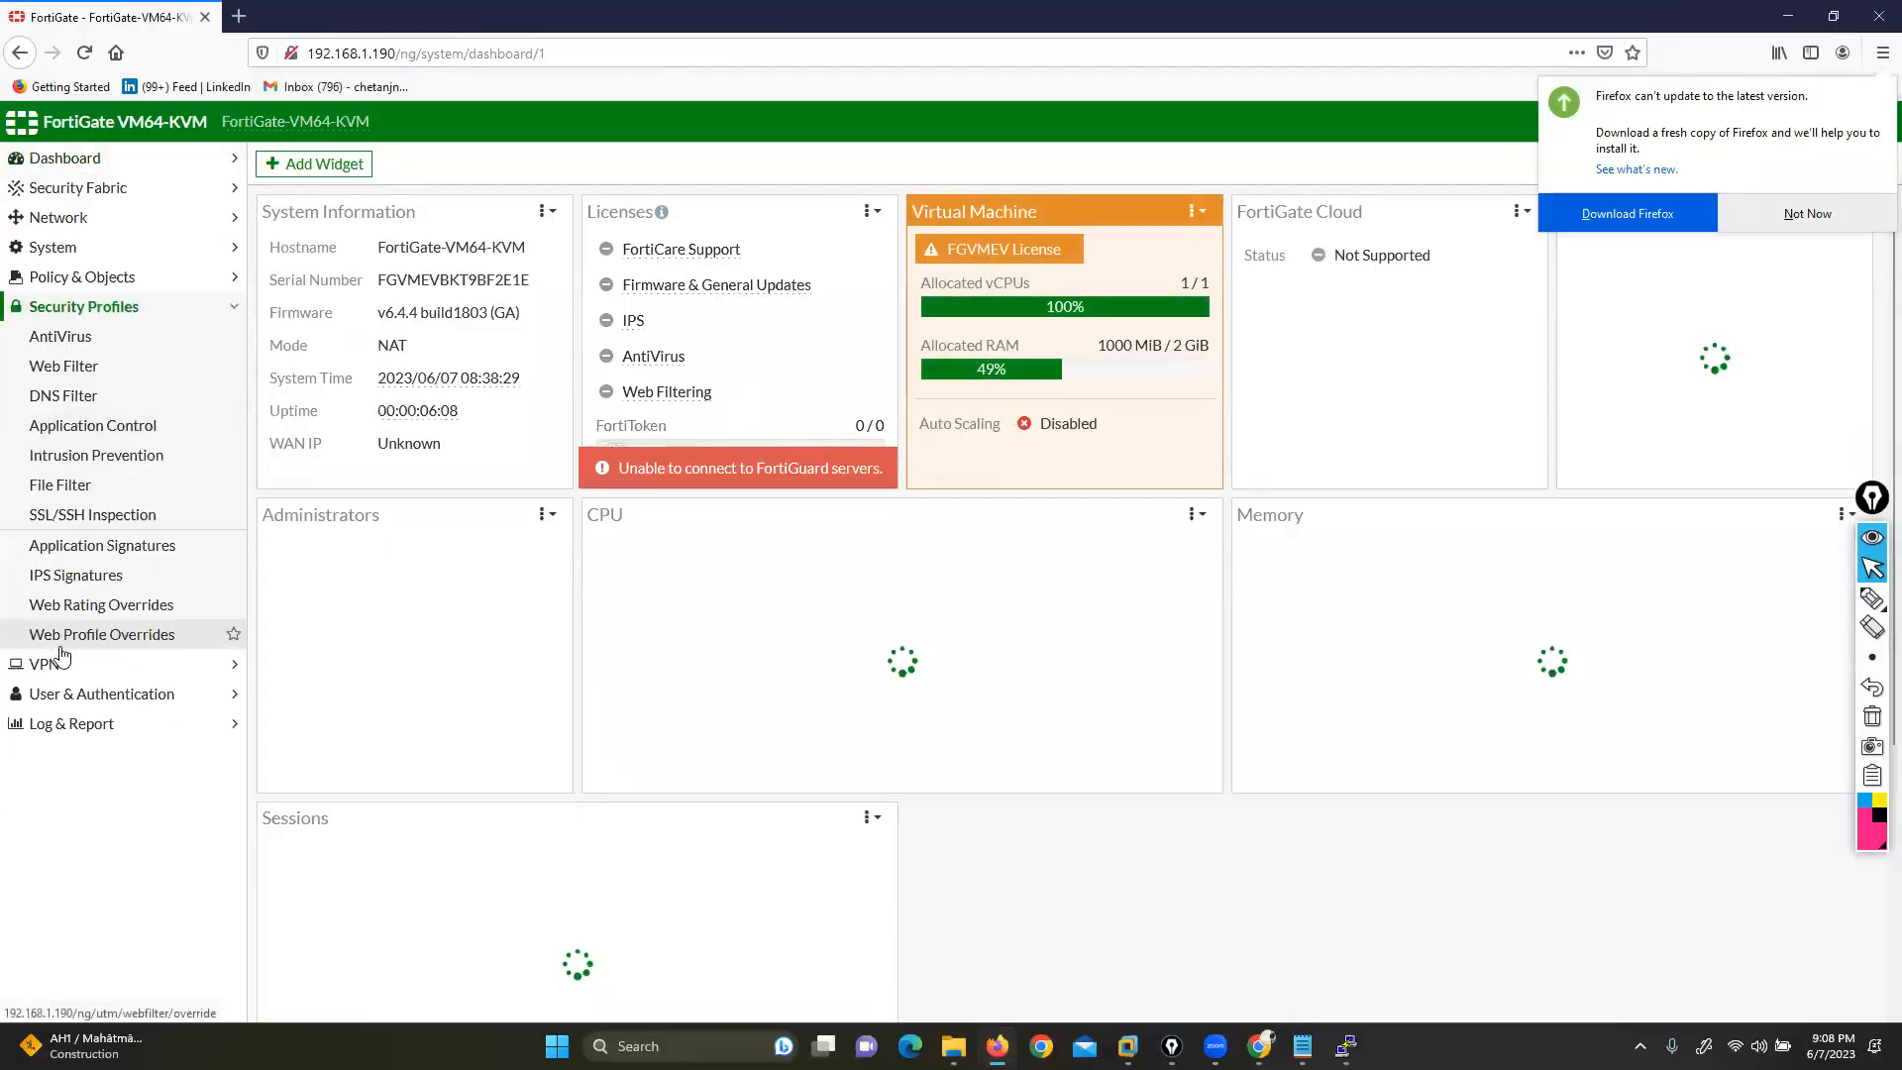
left_click(63, 366)
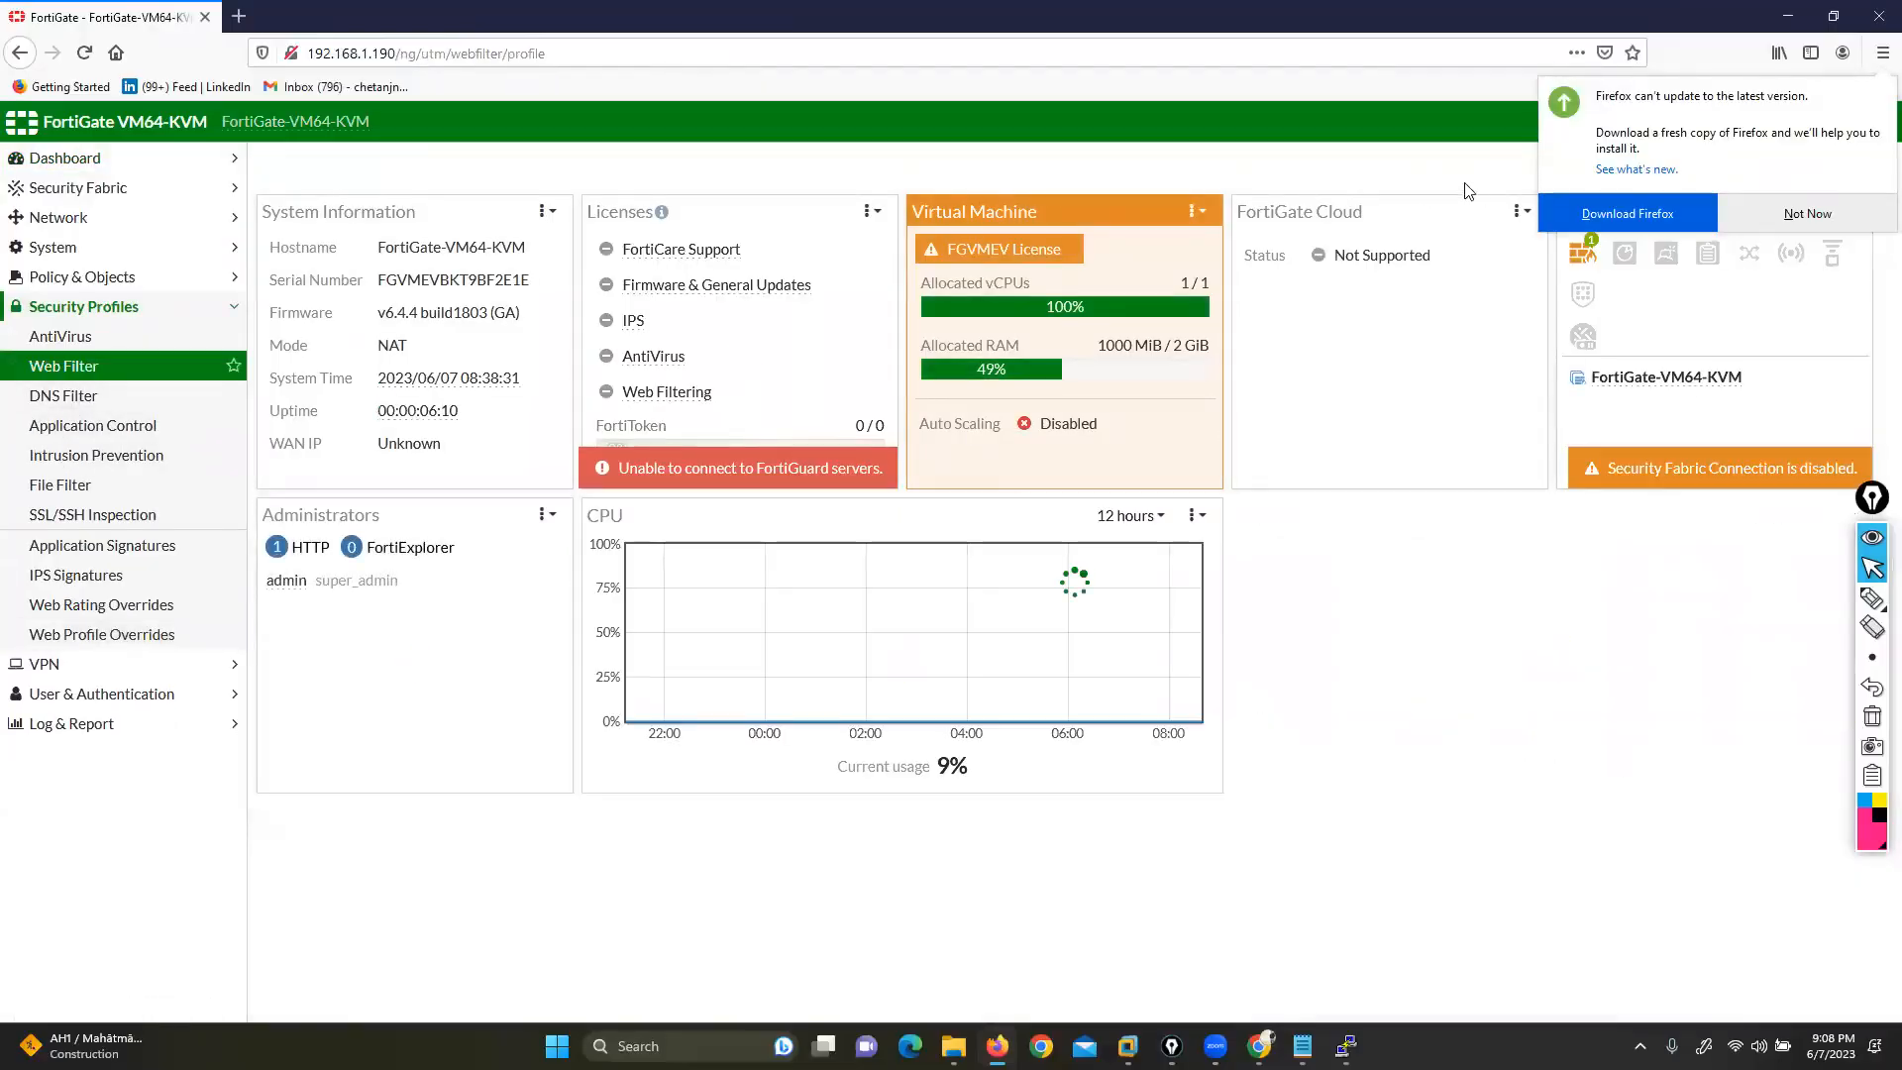
left_click(1740, 220)
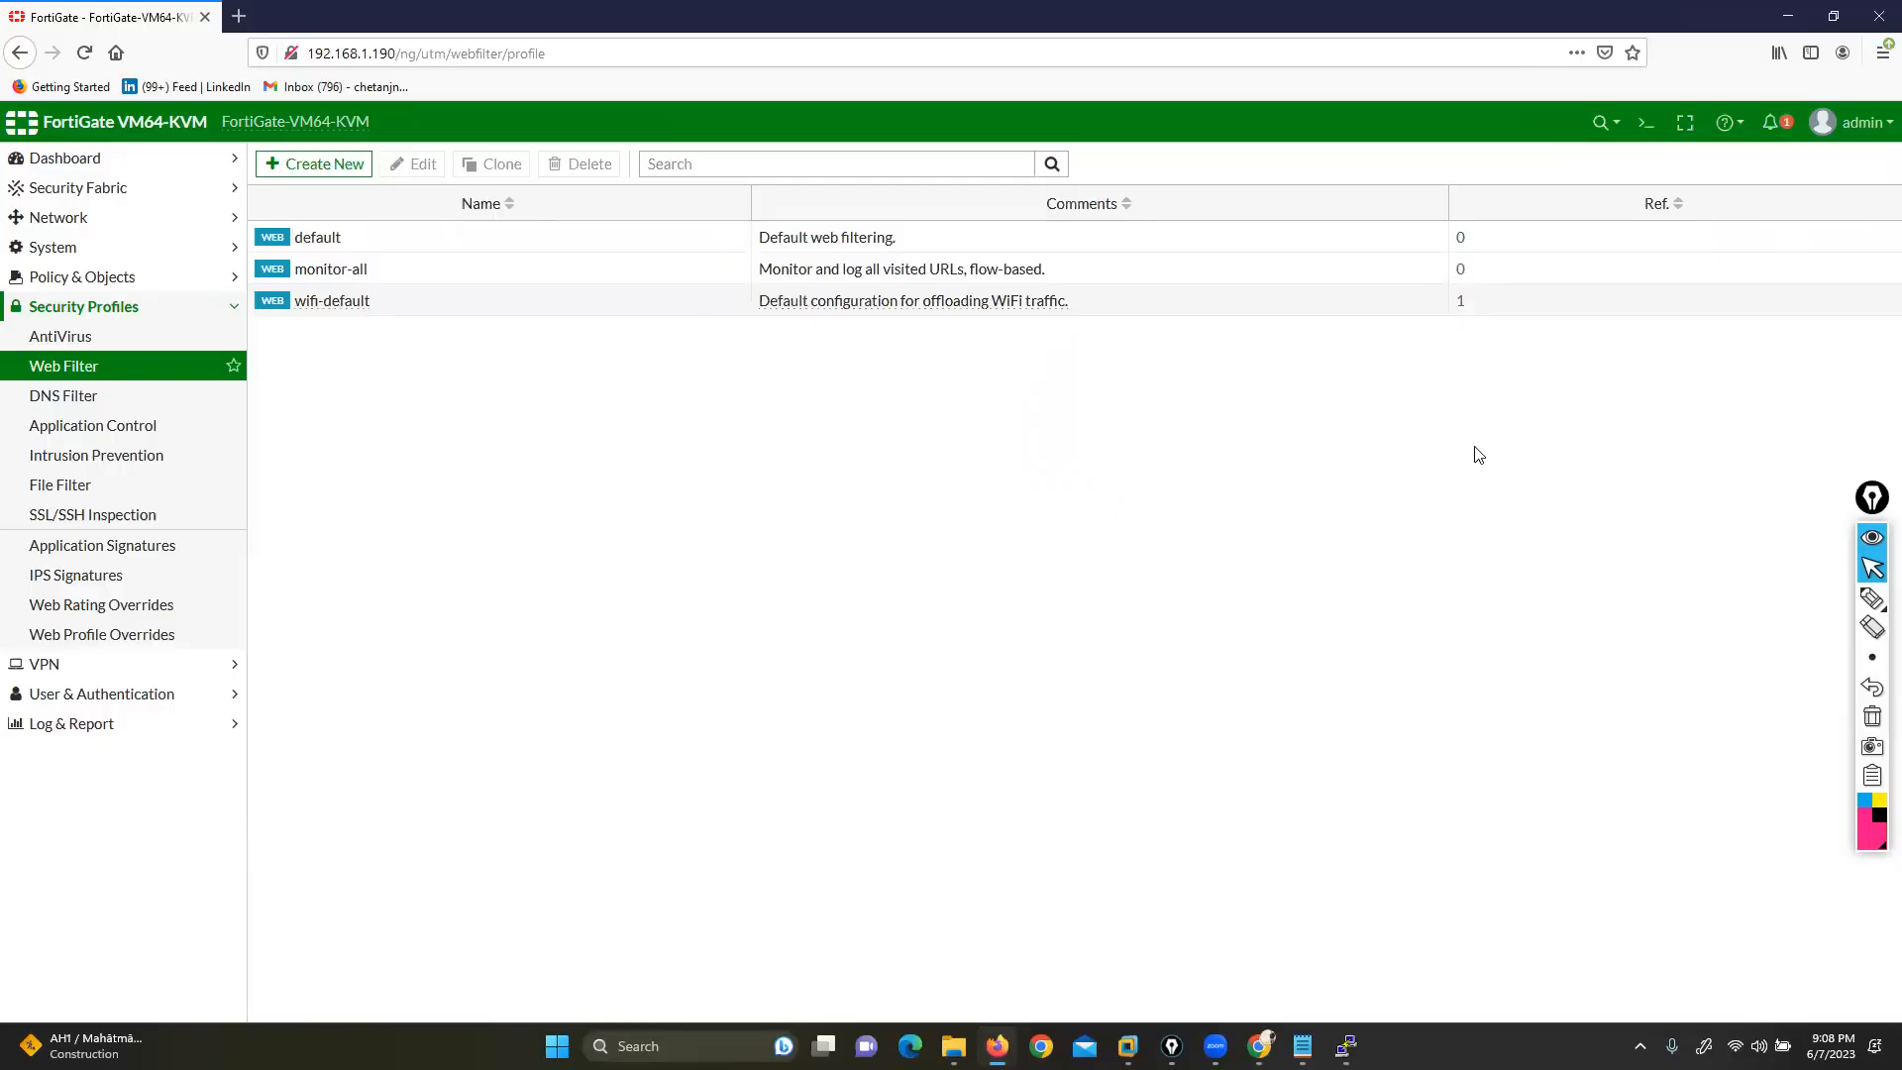
left_click(1259, 1045)
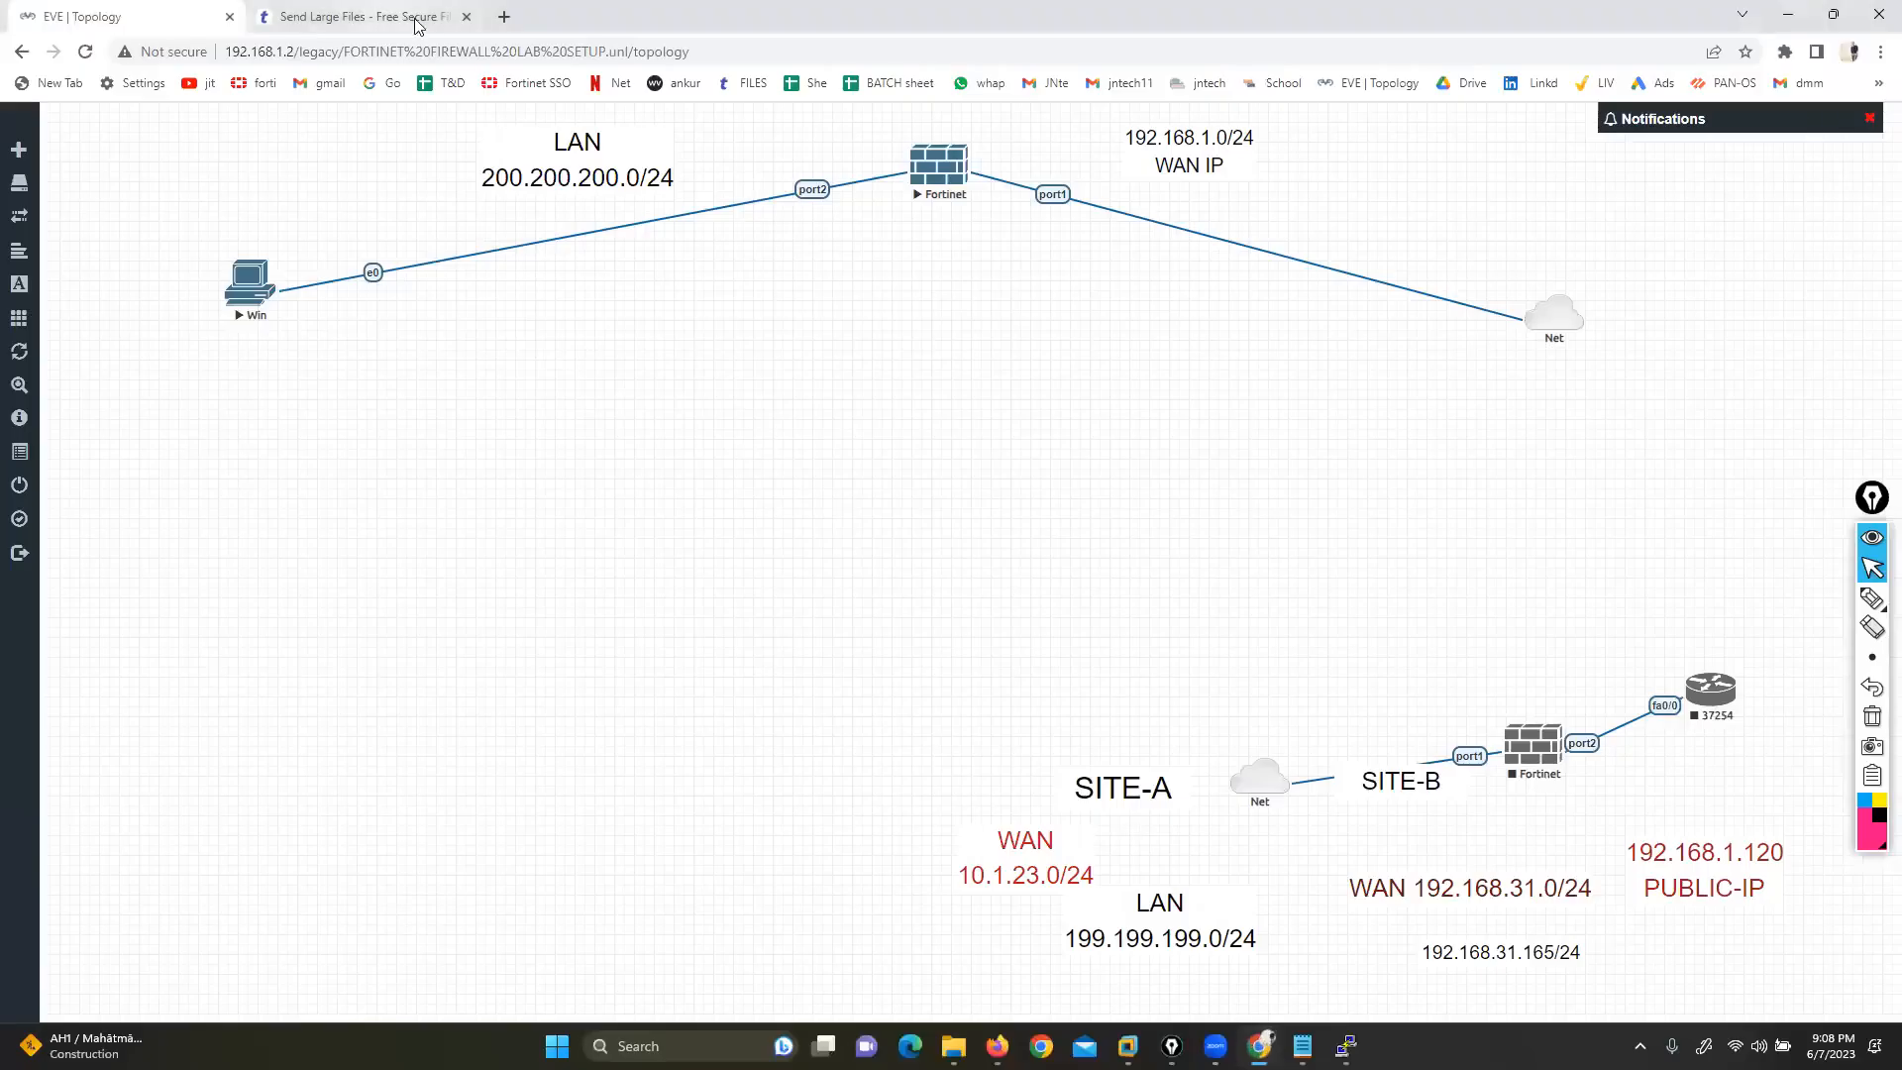
Search Google for 'palo alto url' and open Palo Alto's Test A Site in a new tab
left_click(504, 17)
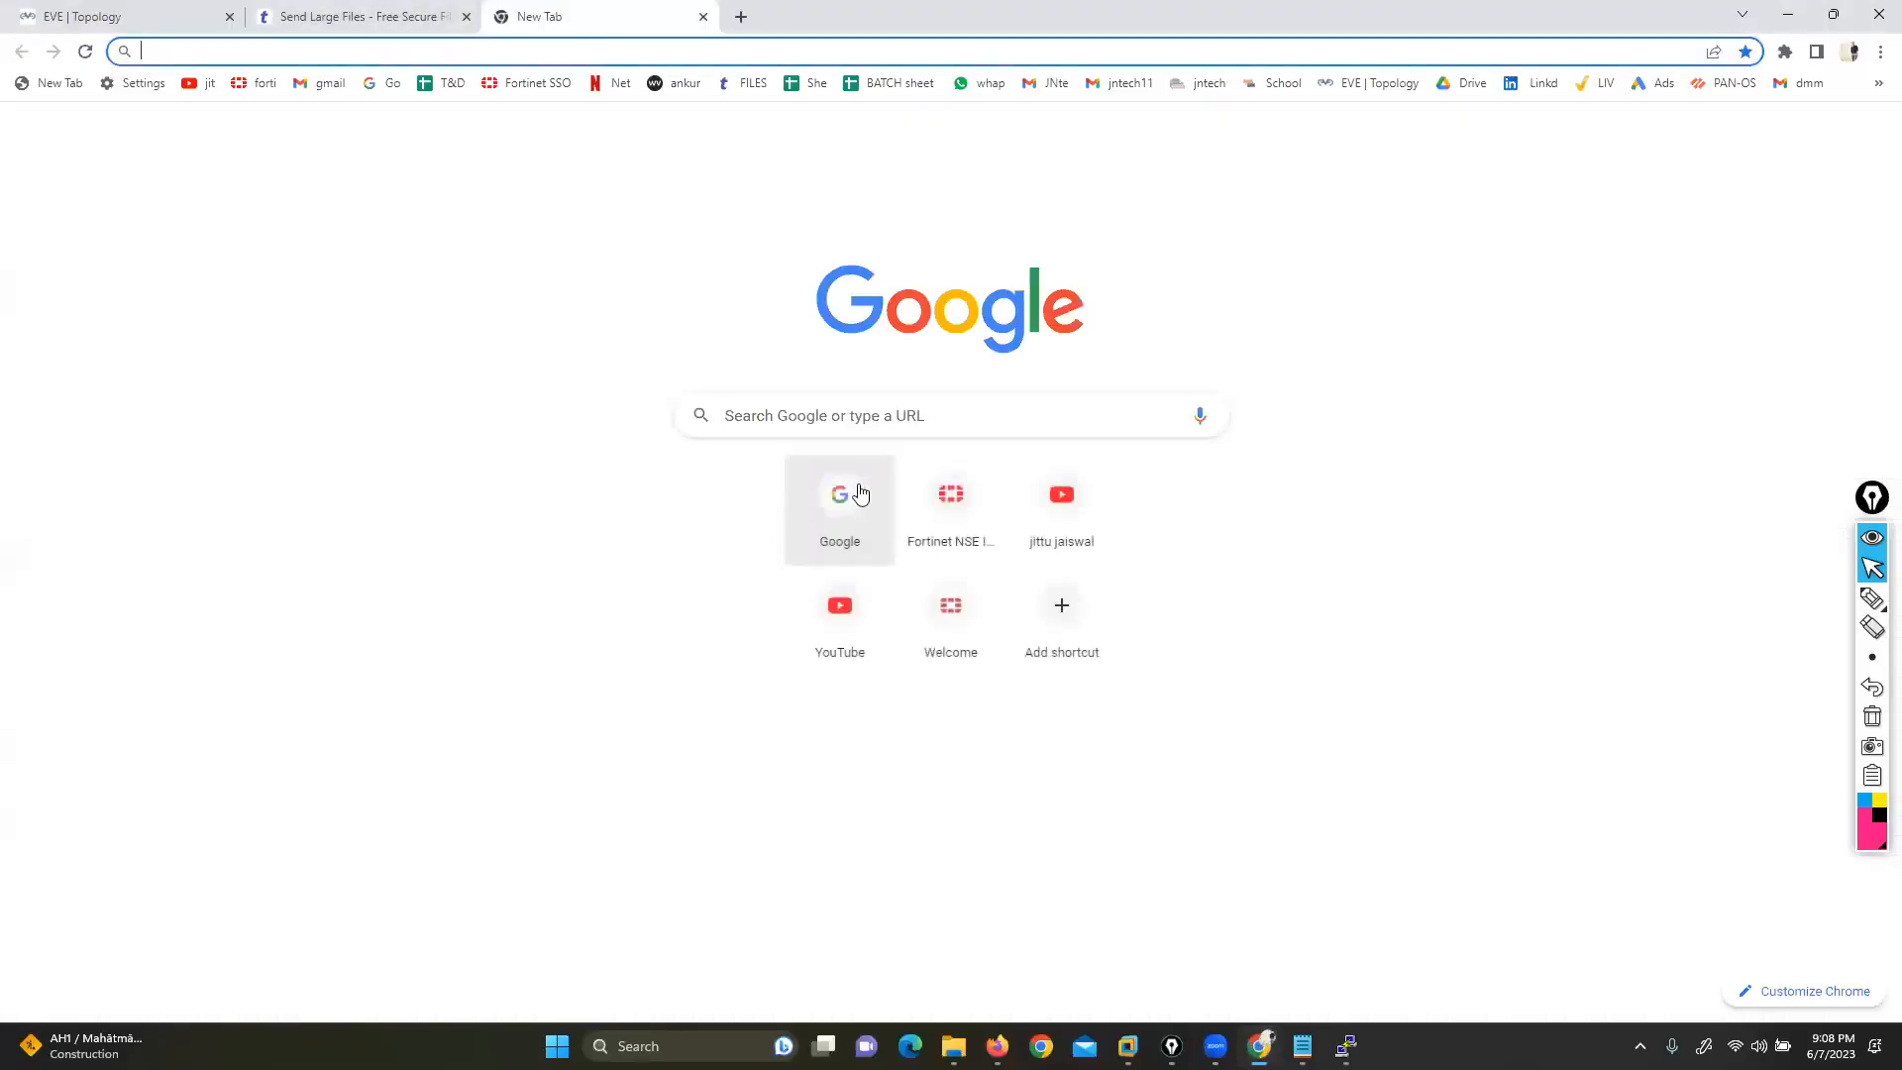
left_click(835, 518)
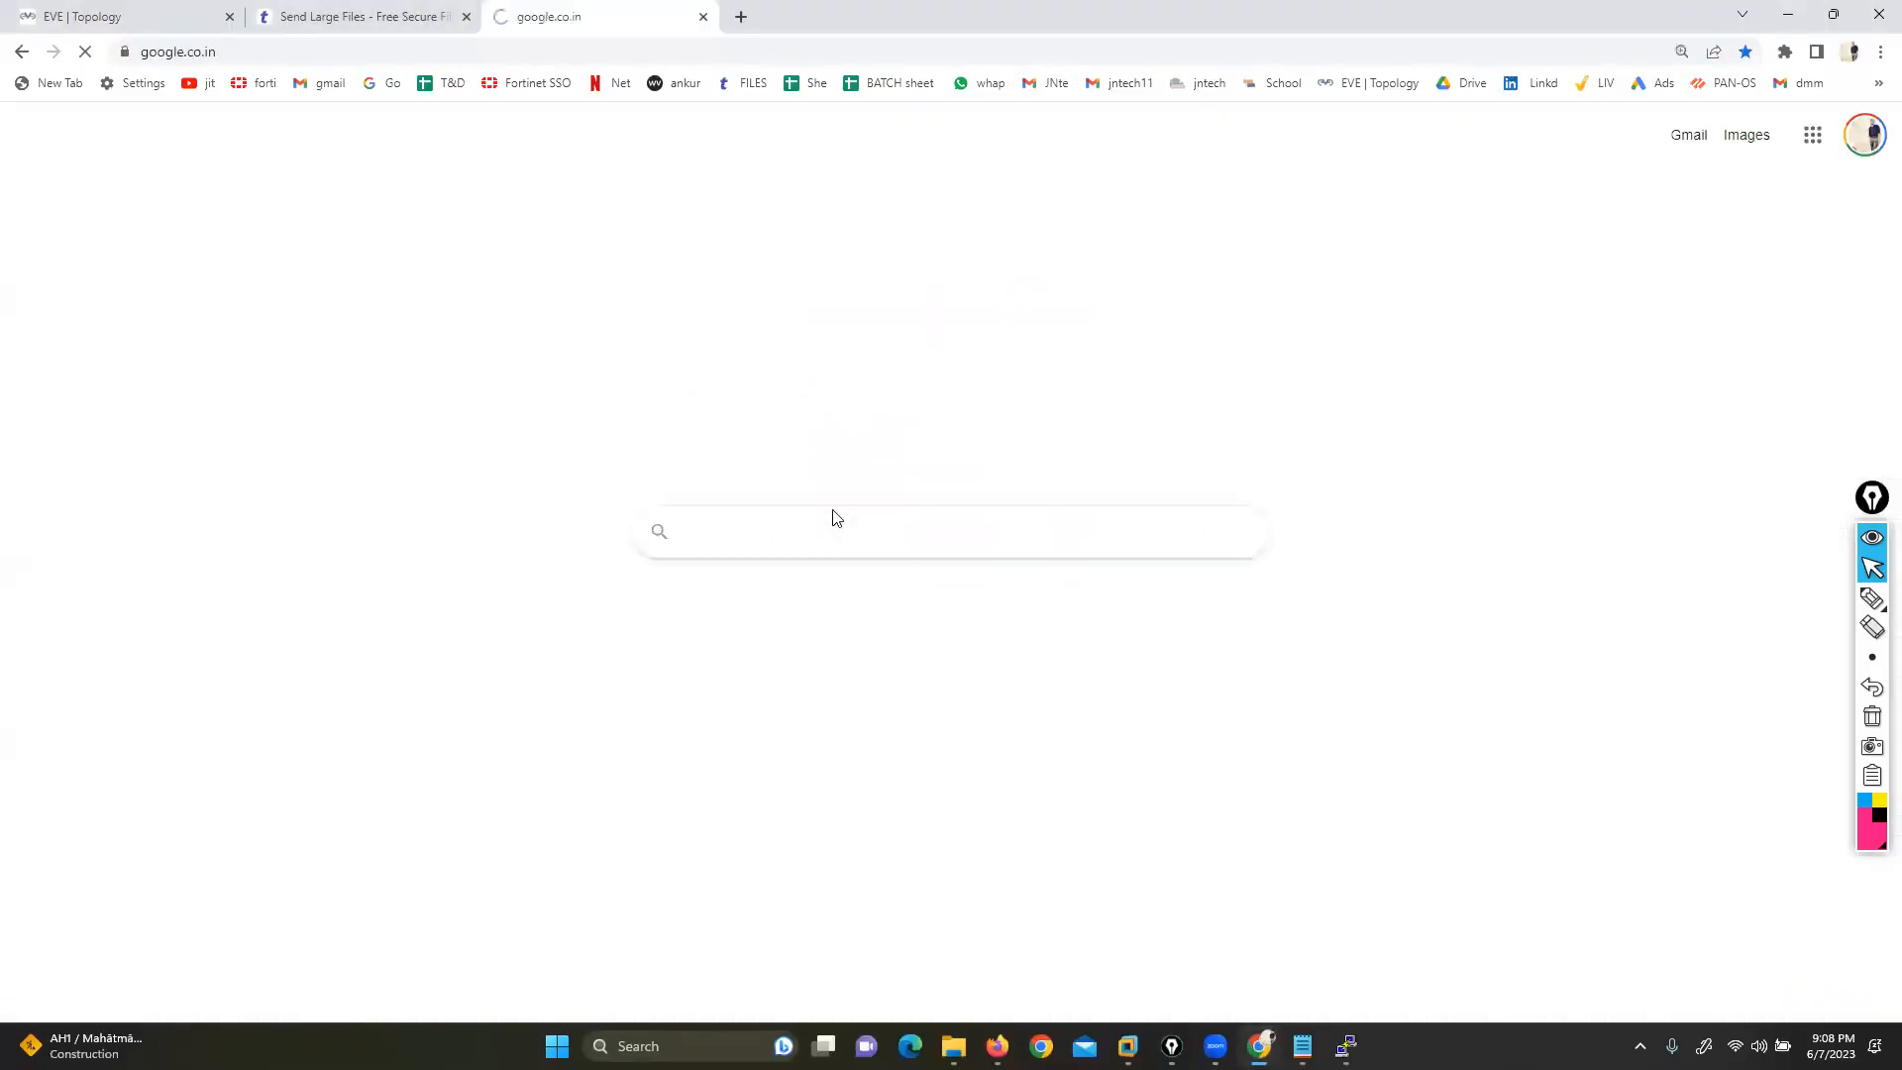
type("palo alto appliped")
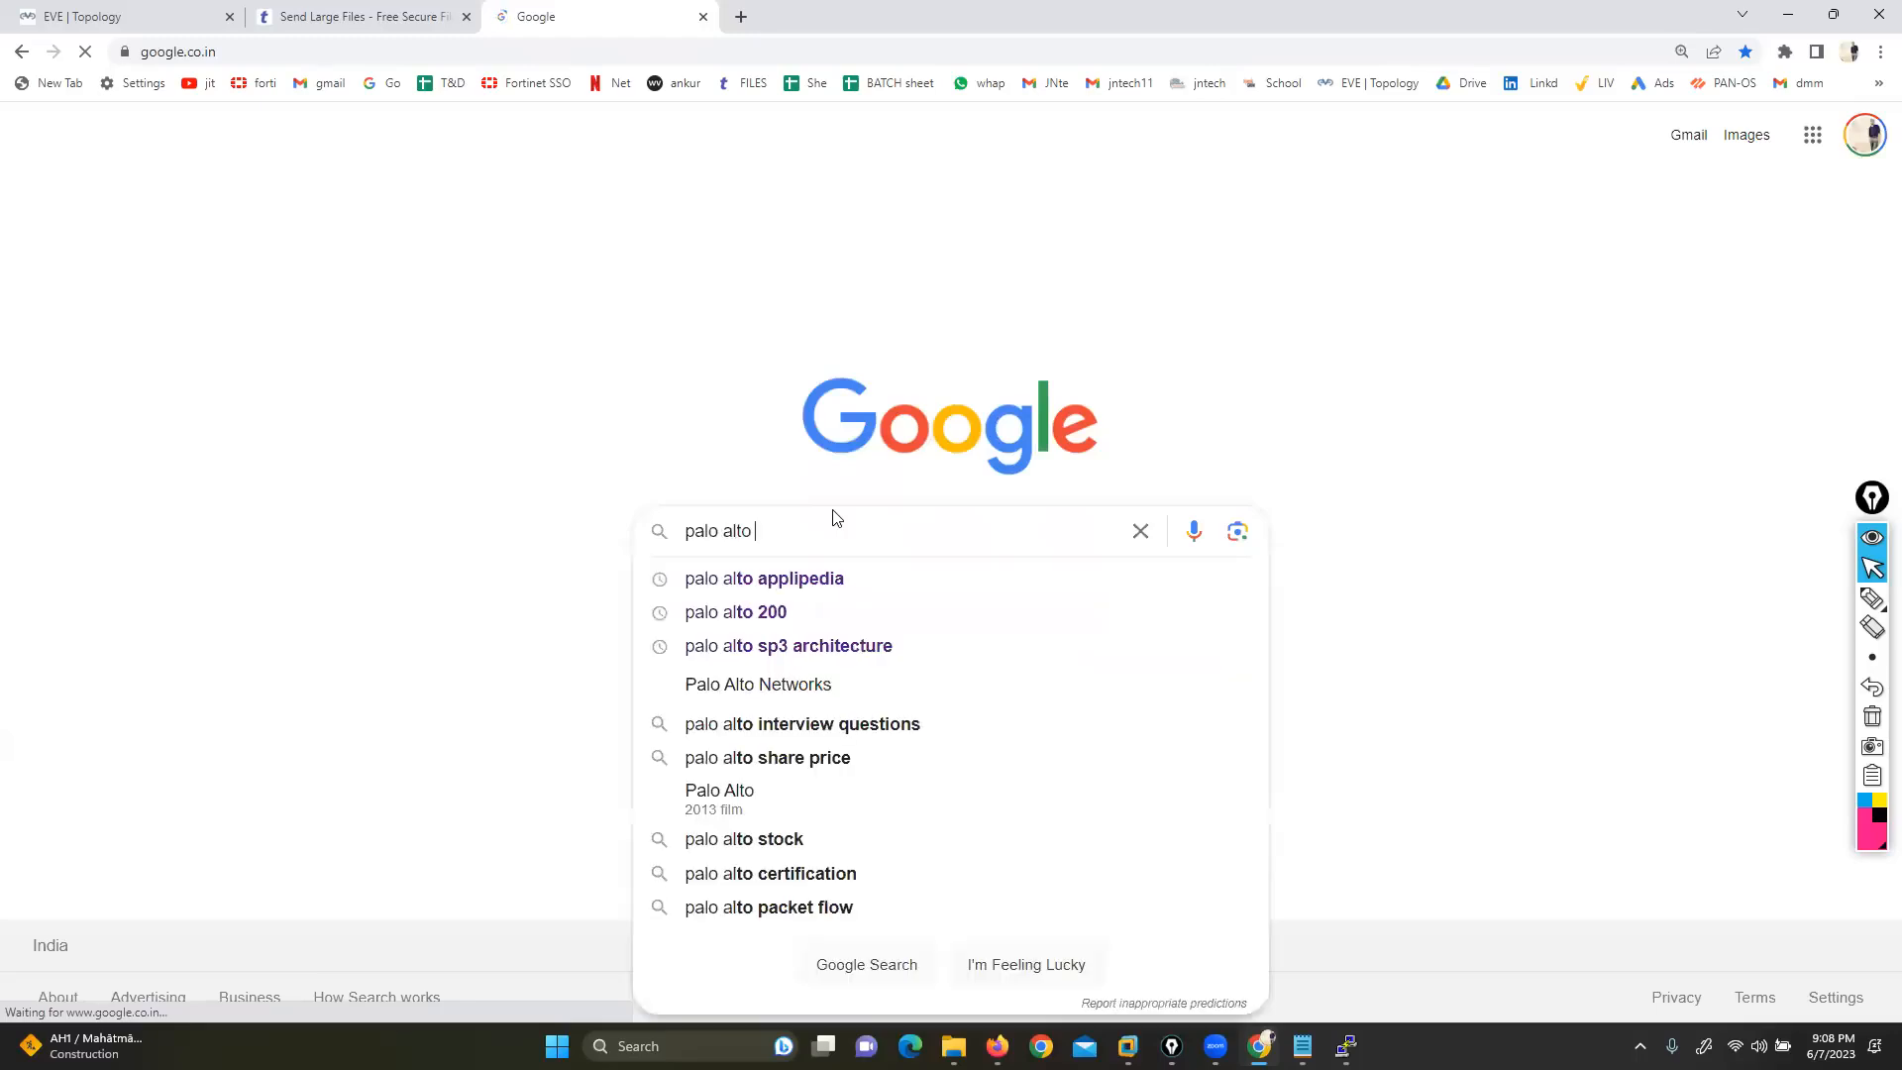
key("BackSpace")
key("BackSpace")
key("BackSpace")
key("BackSpace")
key("BackSpace")
key("BackSpace")
key("BackSpace")
key("BackSpace")
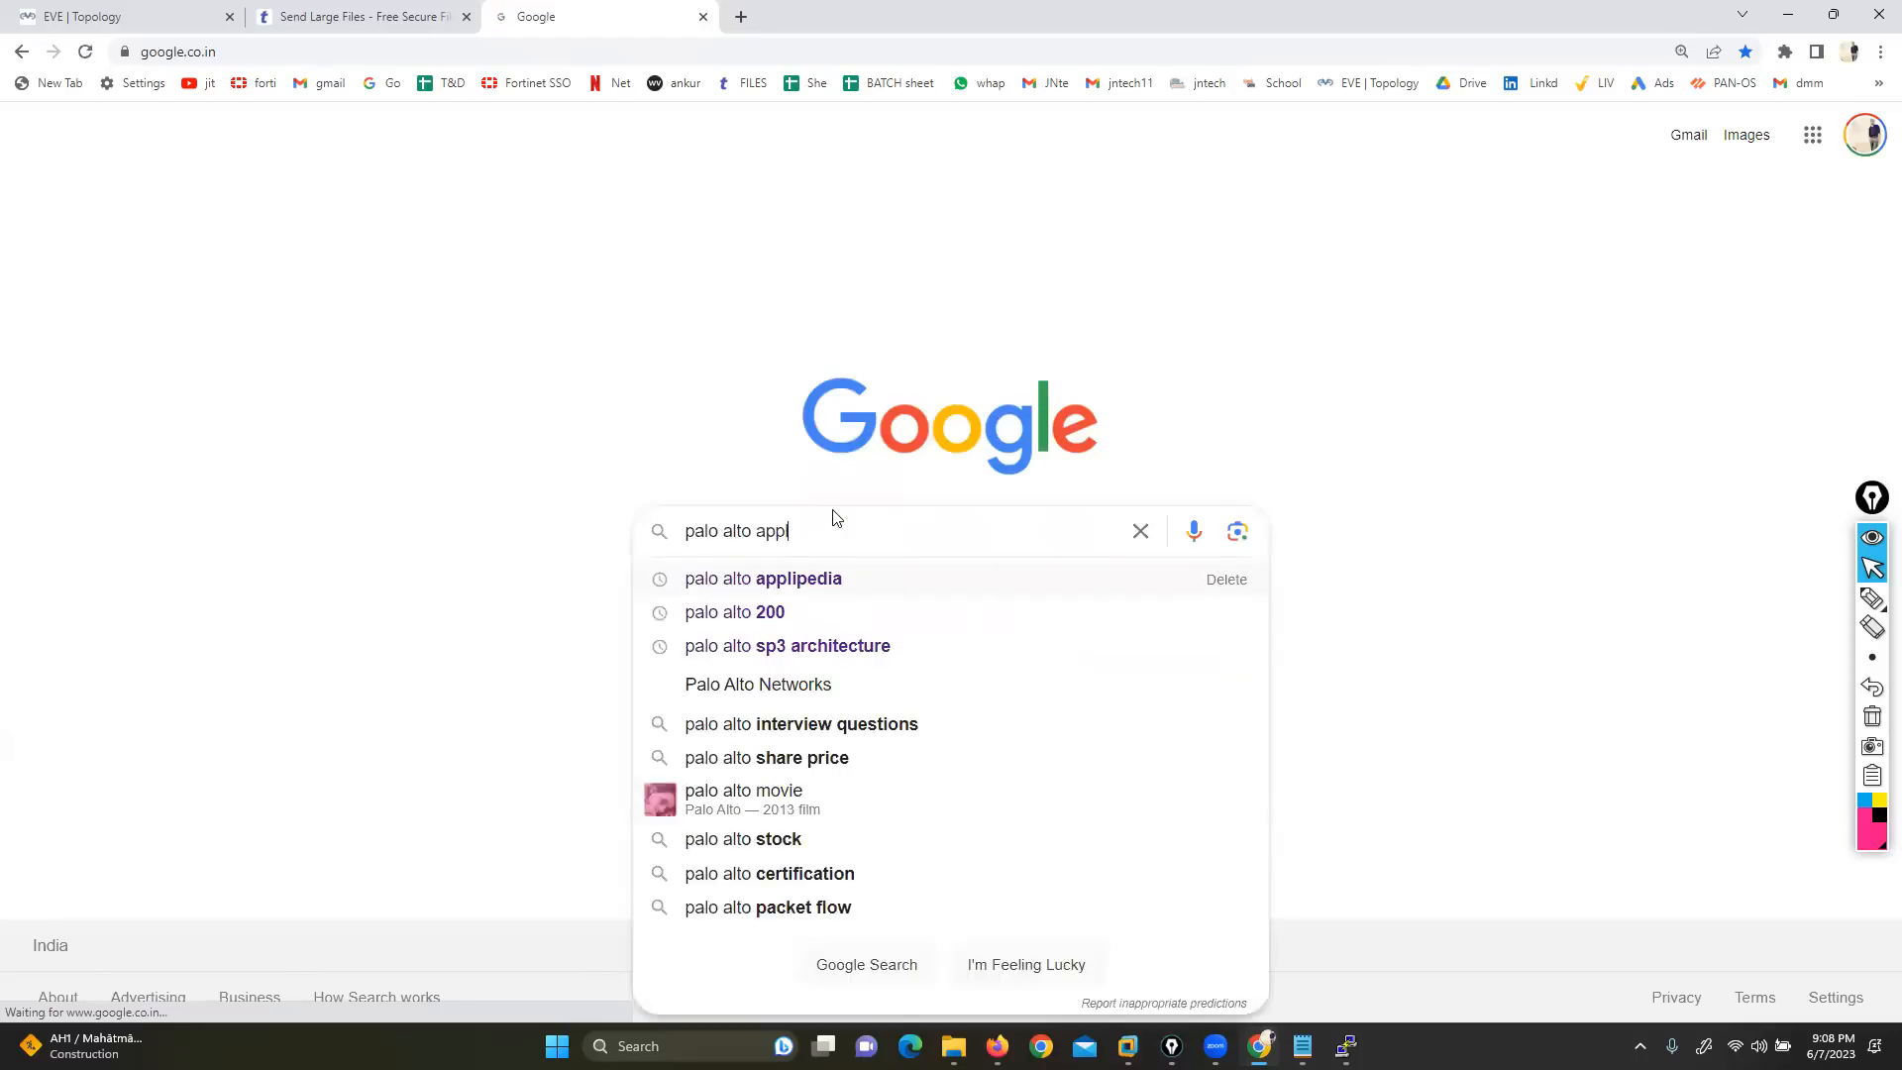
type("url")
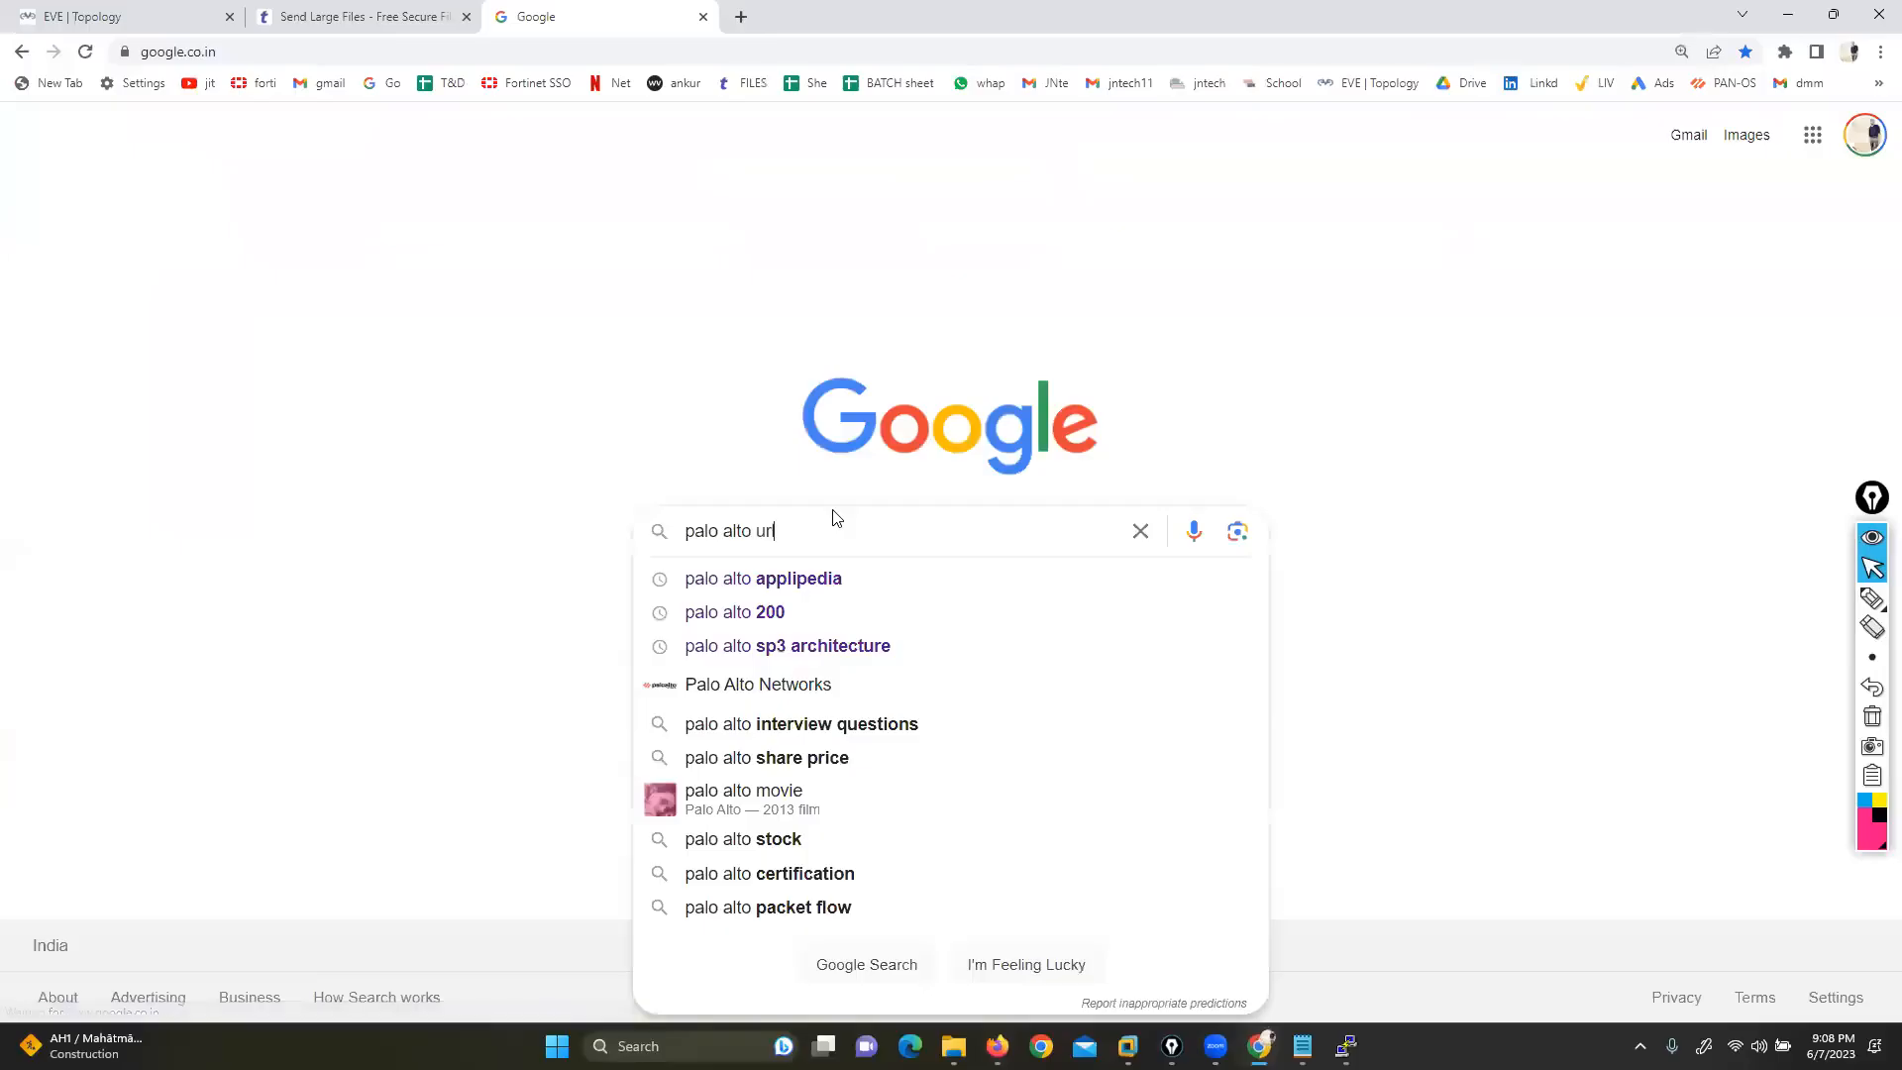
key("Return")
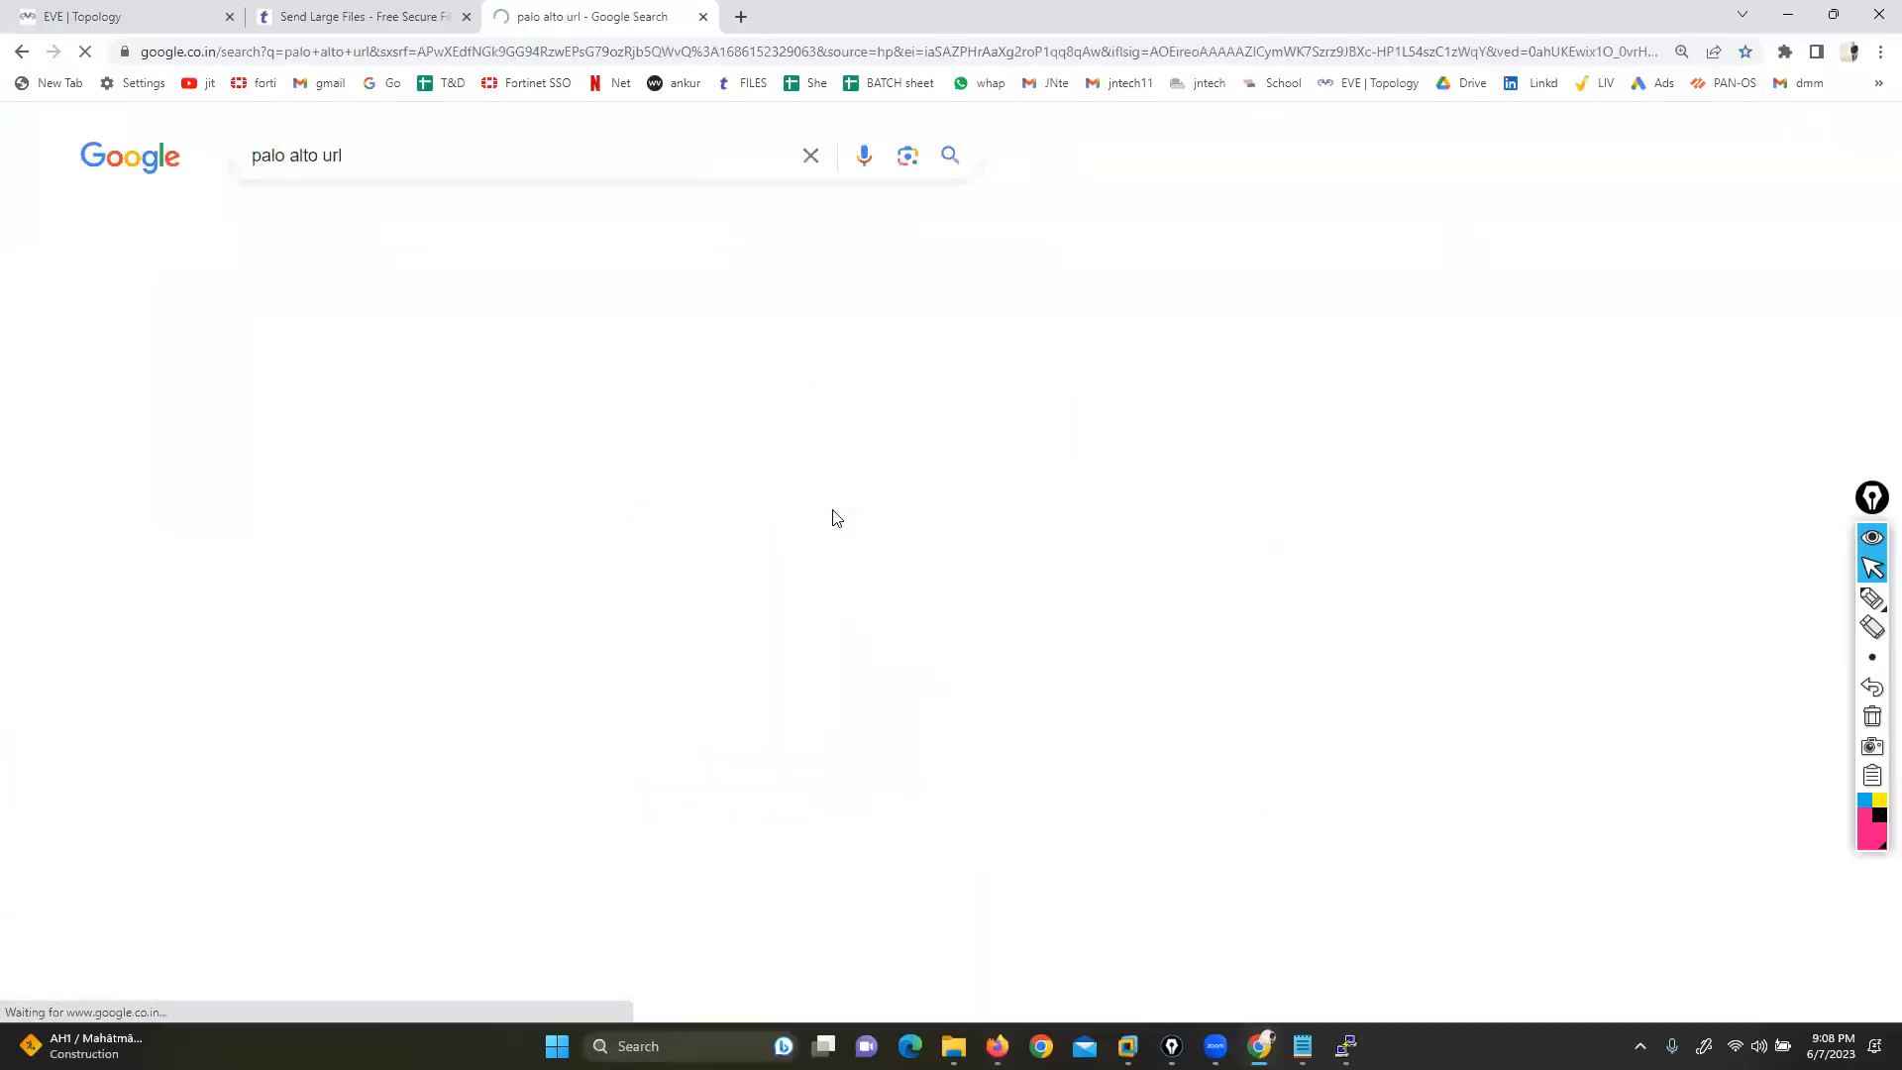
right_click(305, 359)
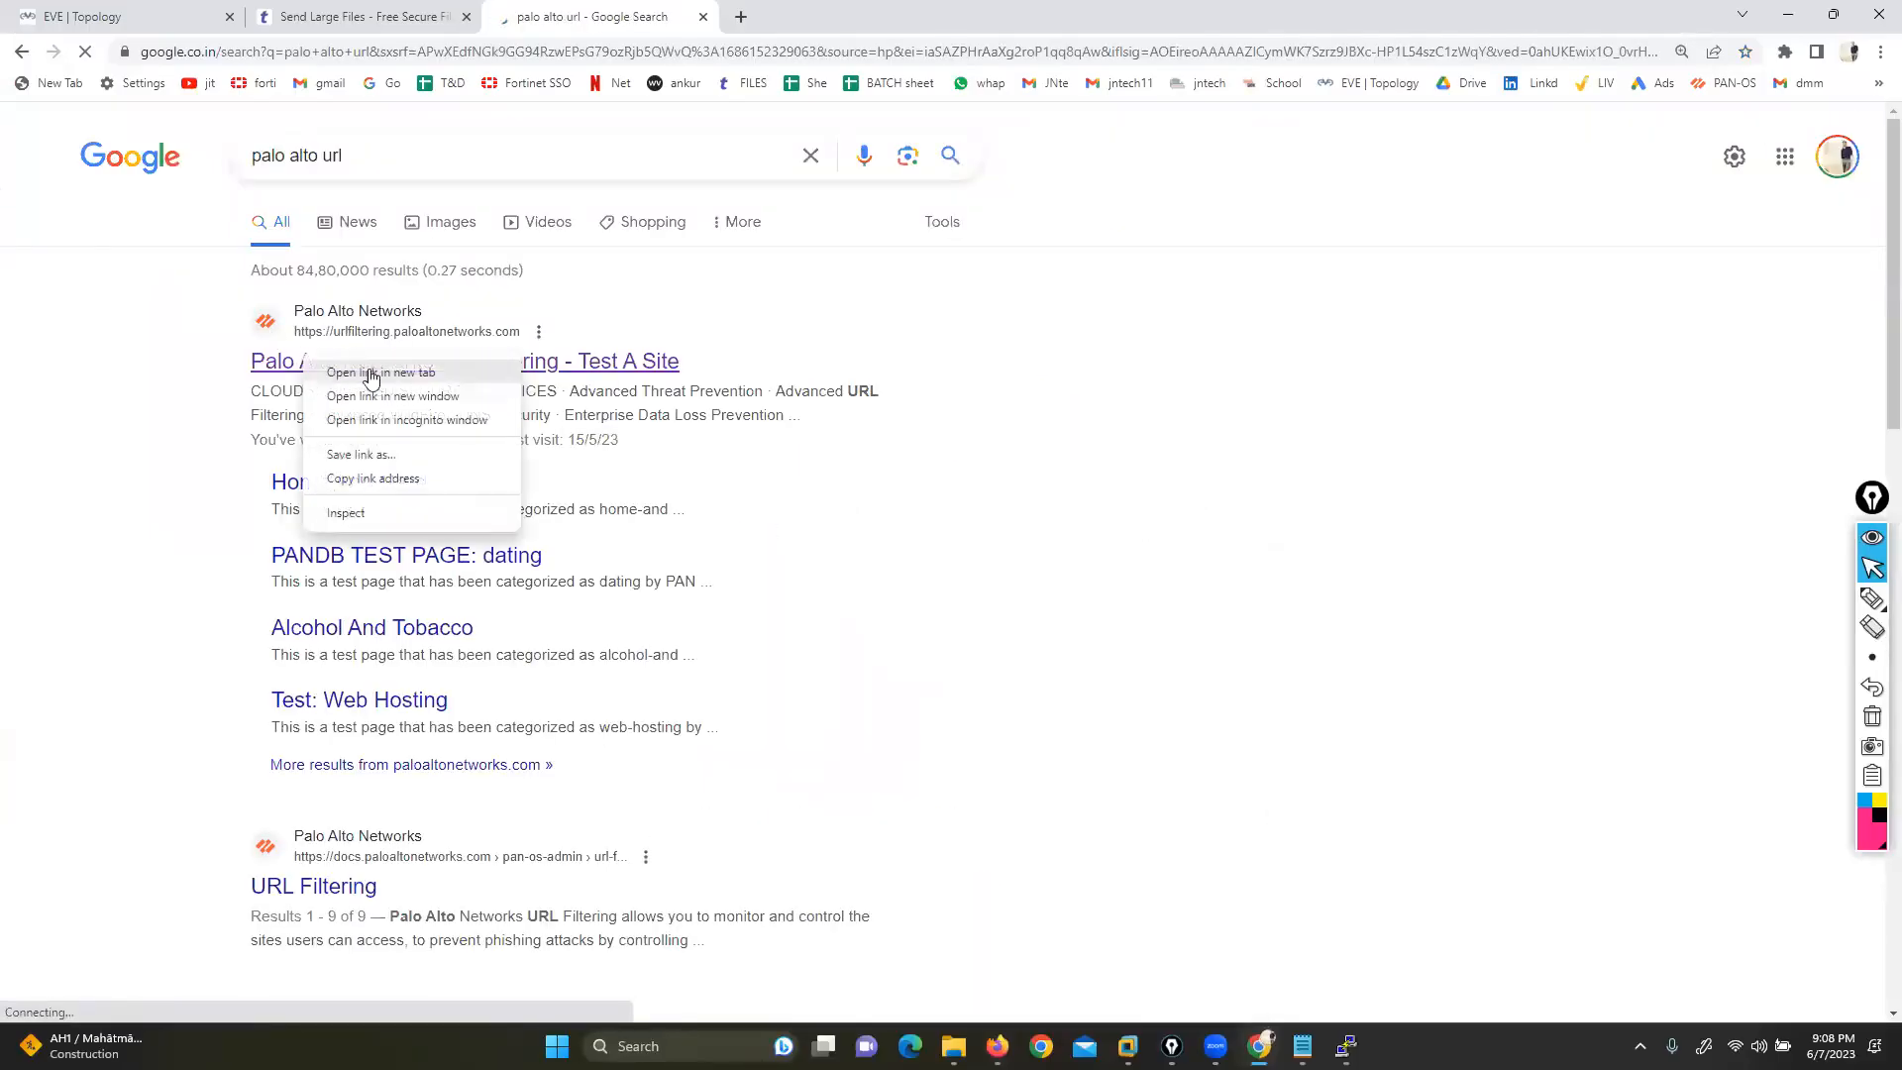
left_click(372, 375)
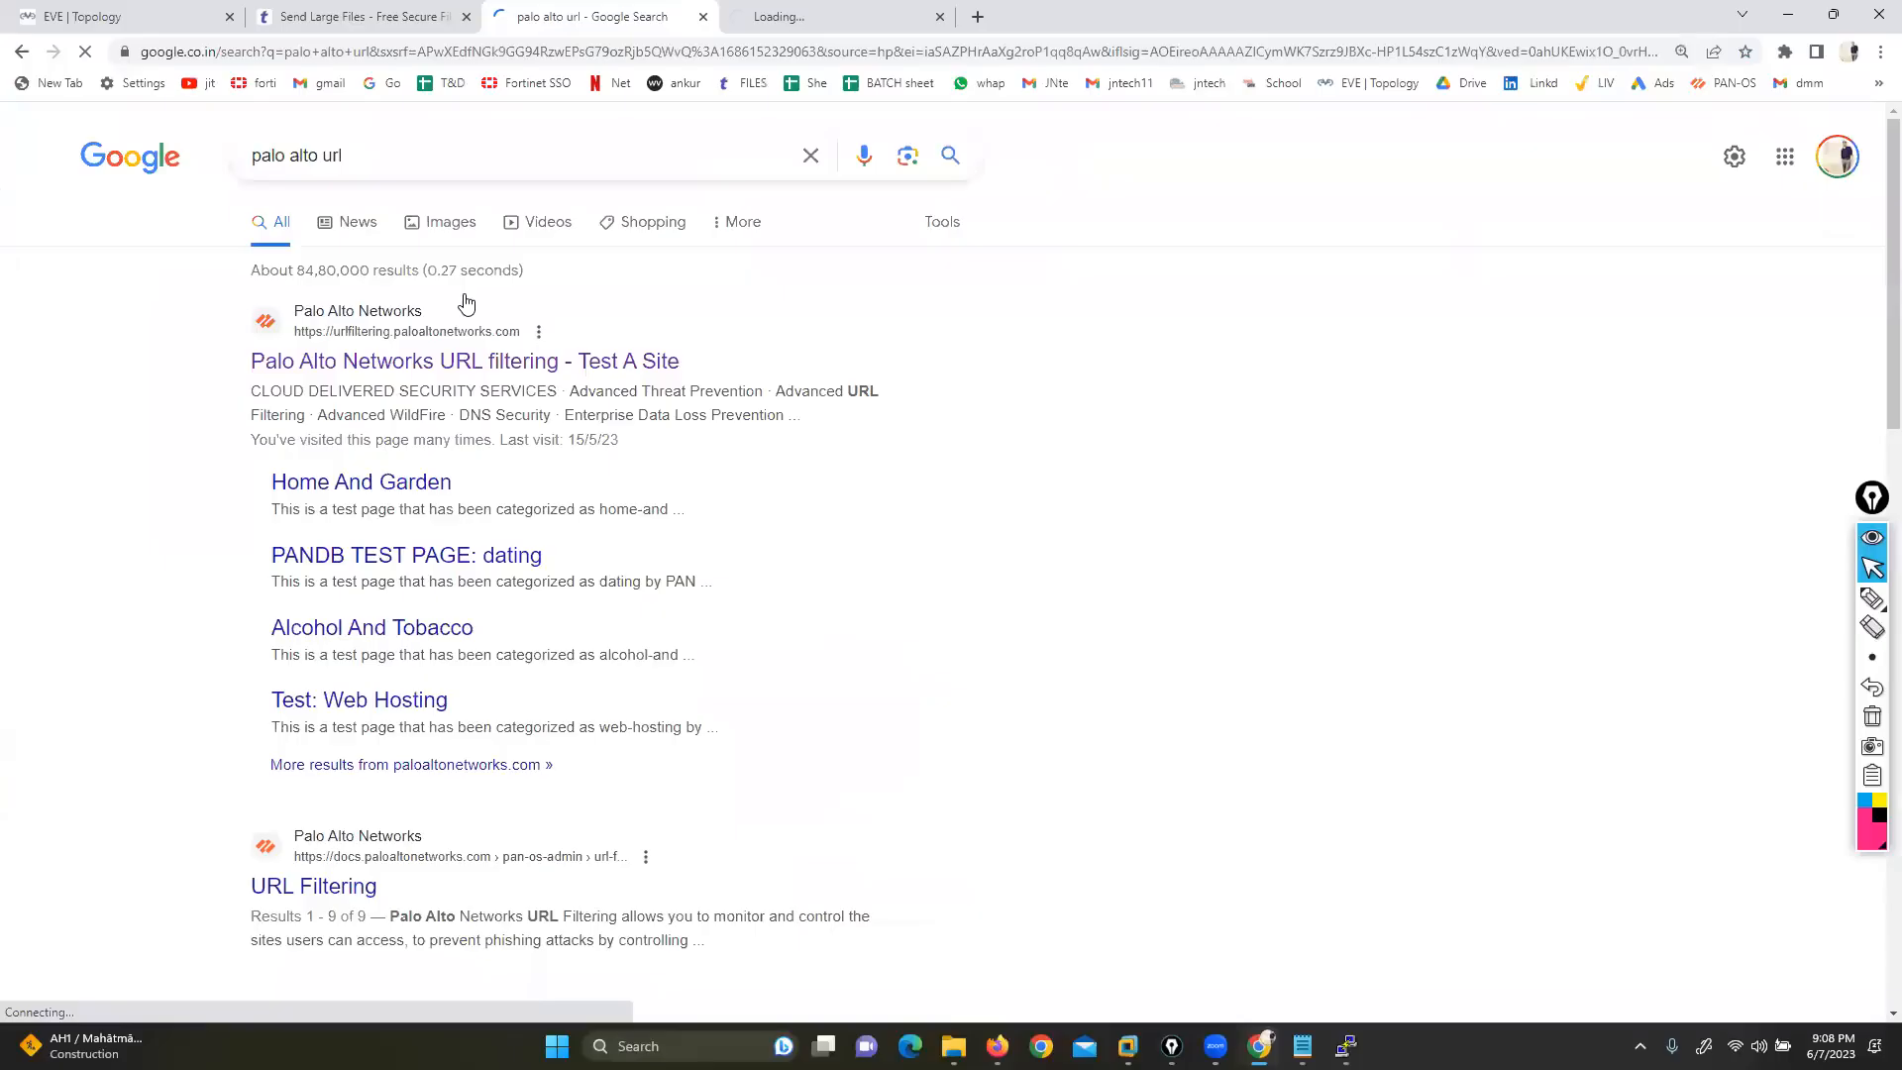
left_click(841, 16)
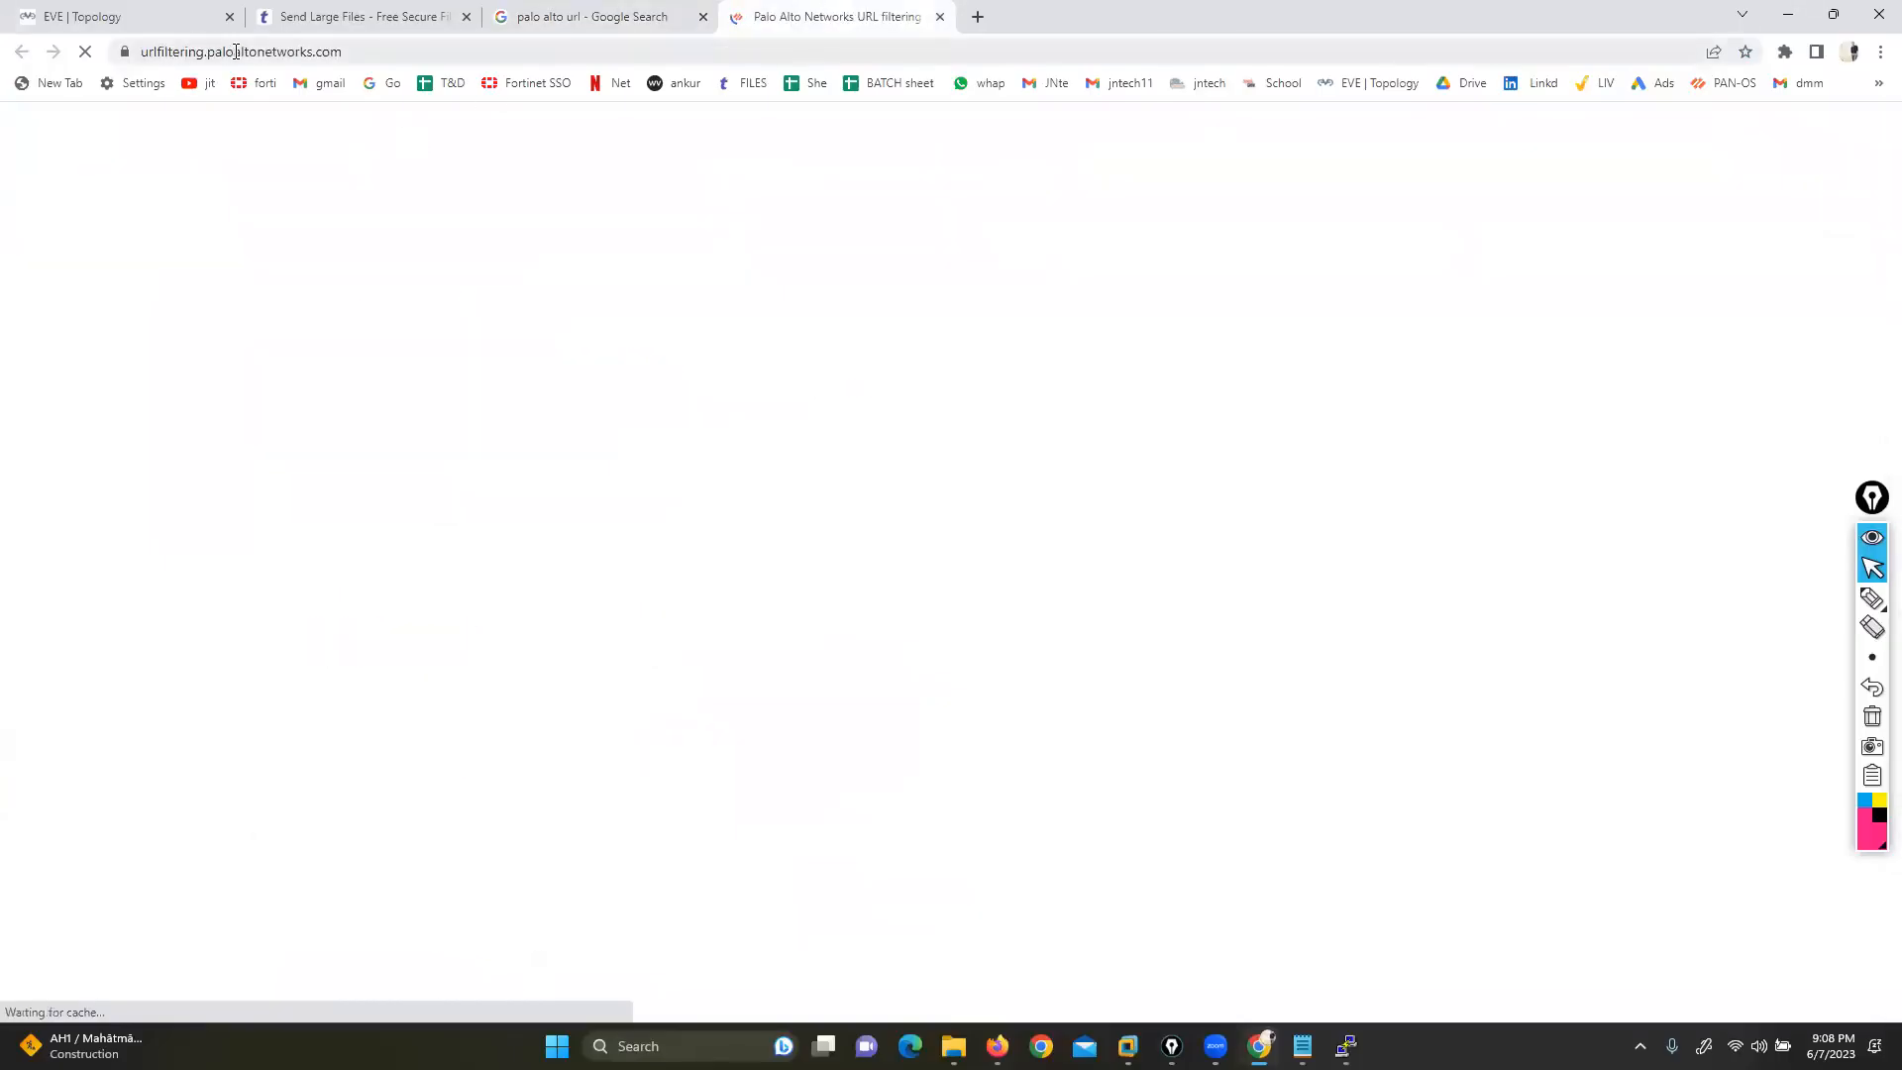
Search 'fortinet website category check' to reach FortiGuard Web Filter Lookup, then select TransferNow's URL
left_click(978, 16)
left_click(825, 503)
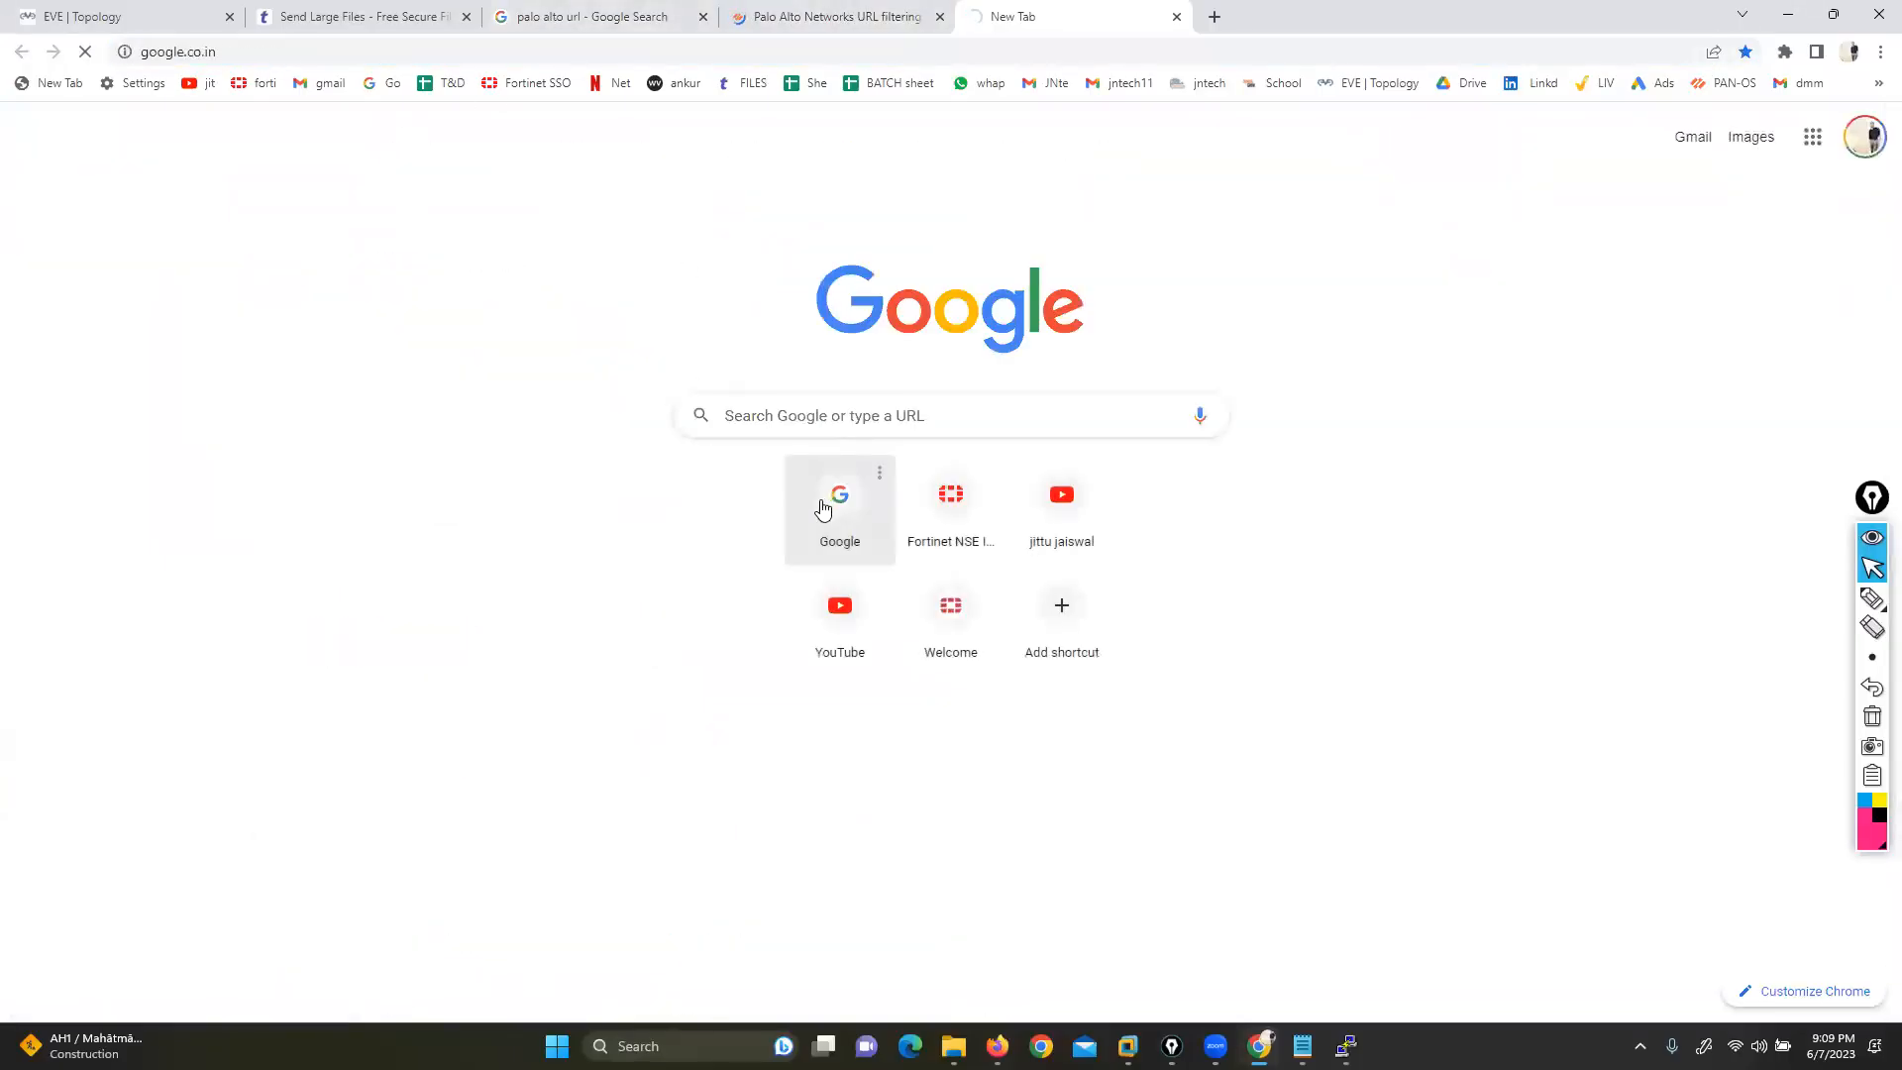
type("fortinet")
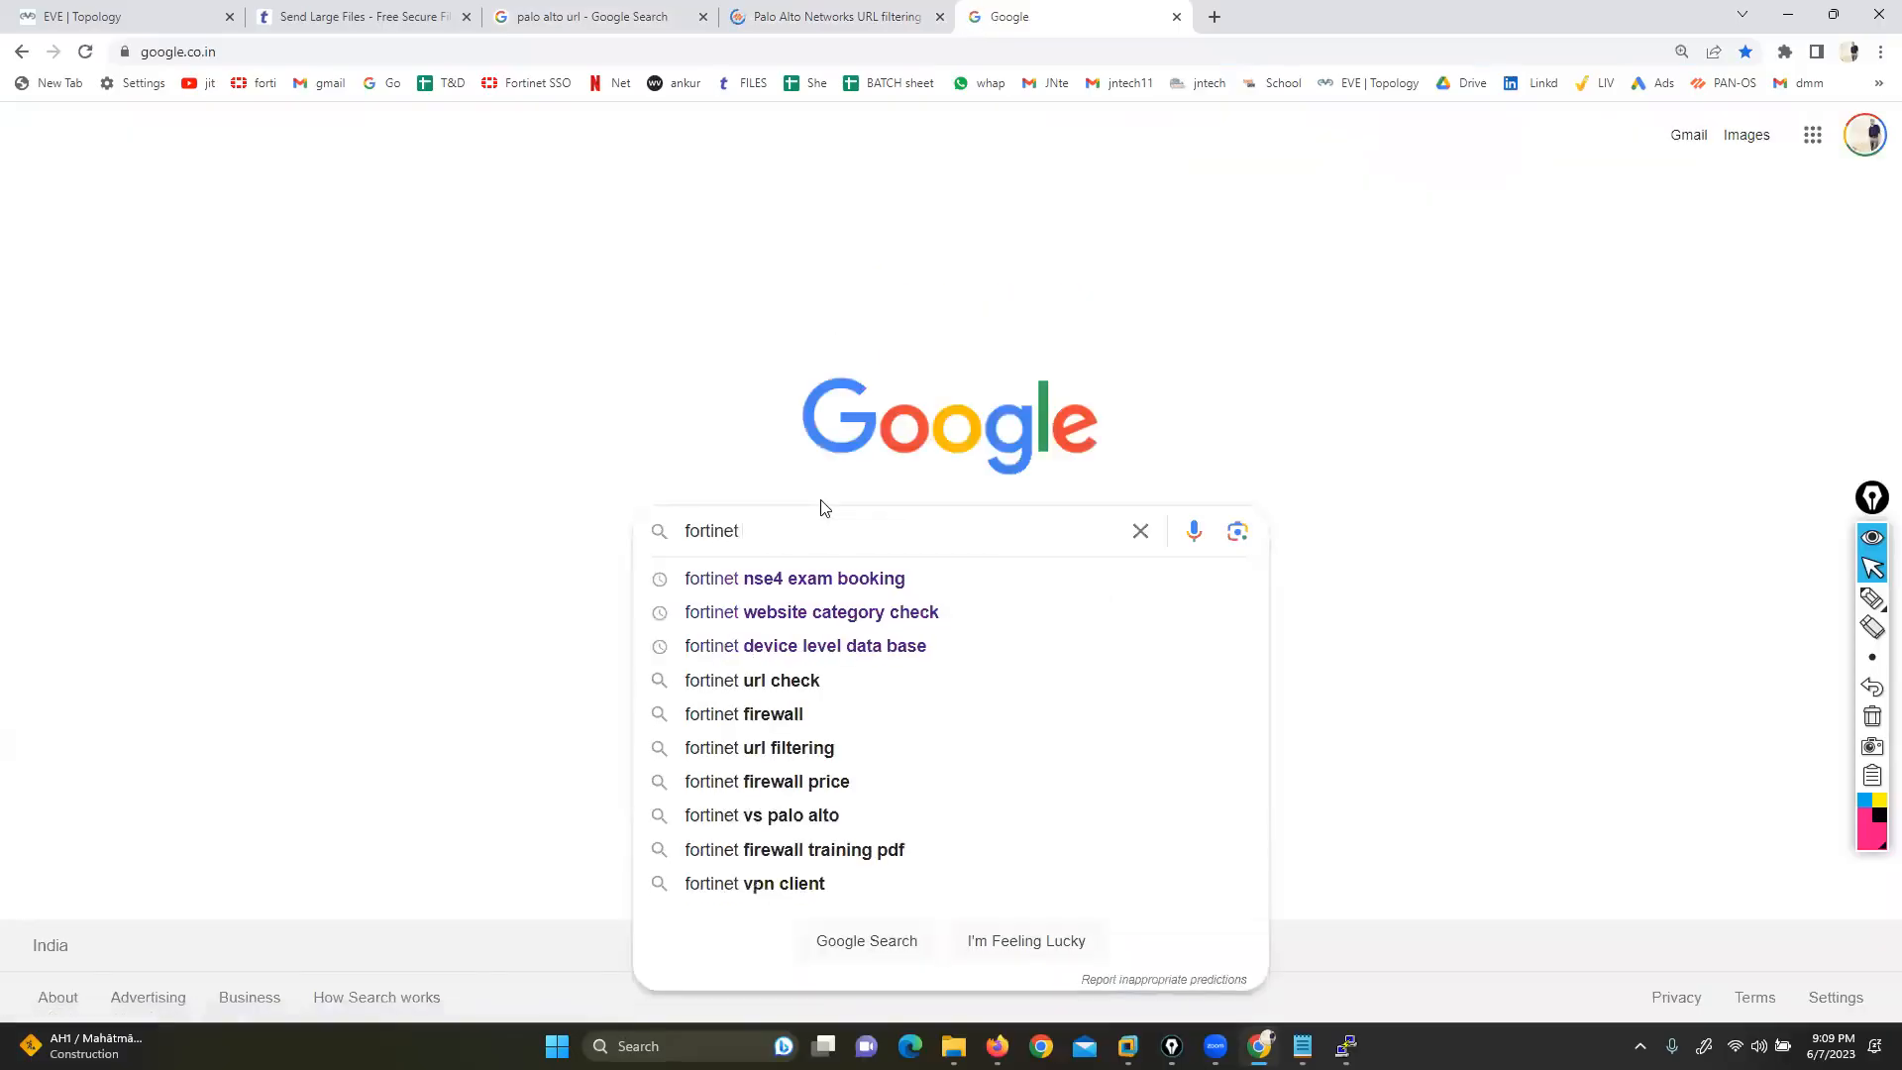
key("Down")
key("Down")
key("Return")
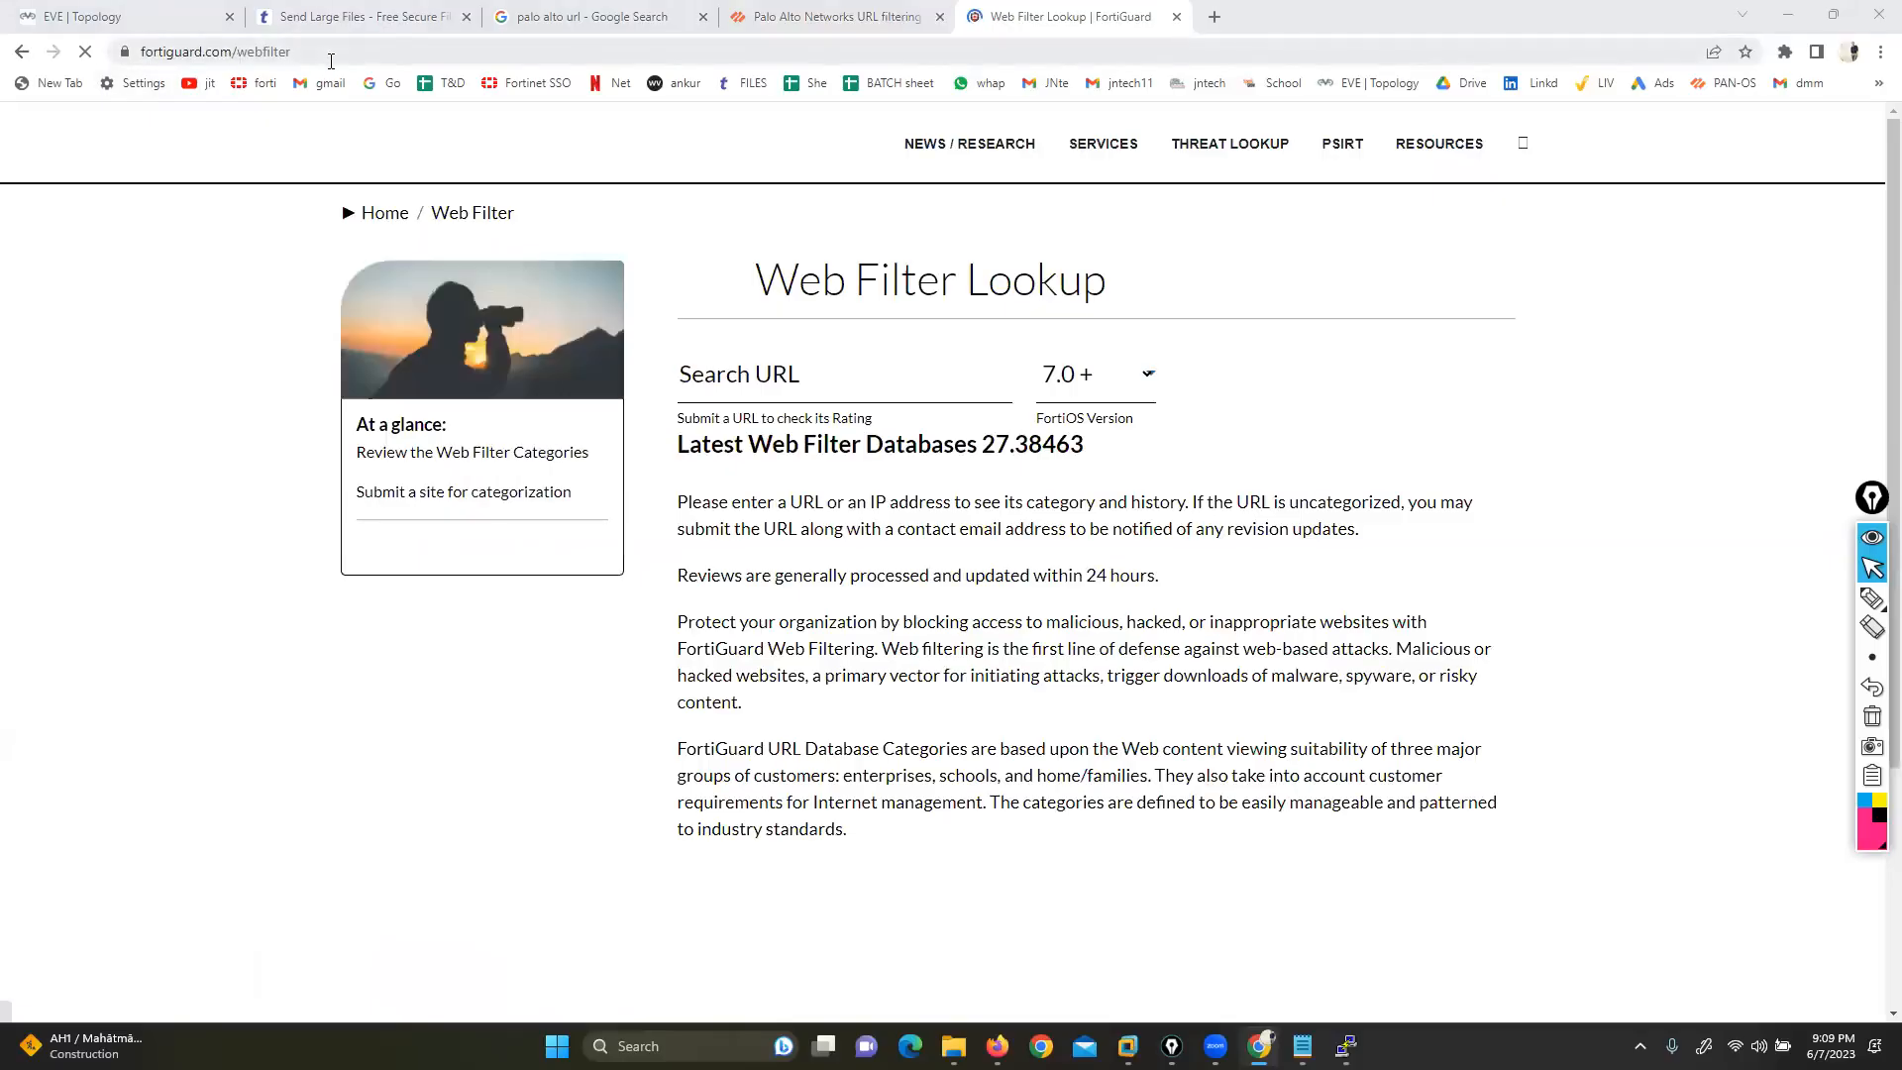
left_click(800, 17)
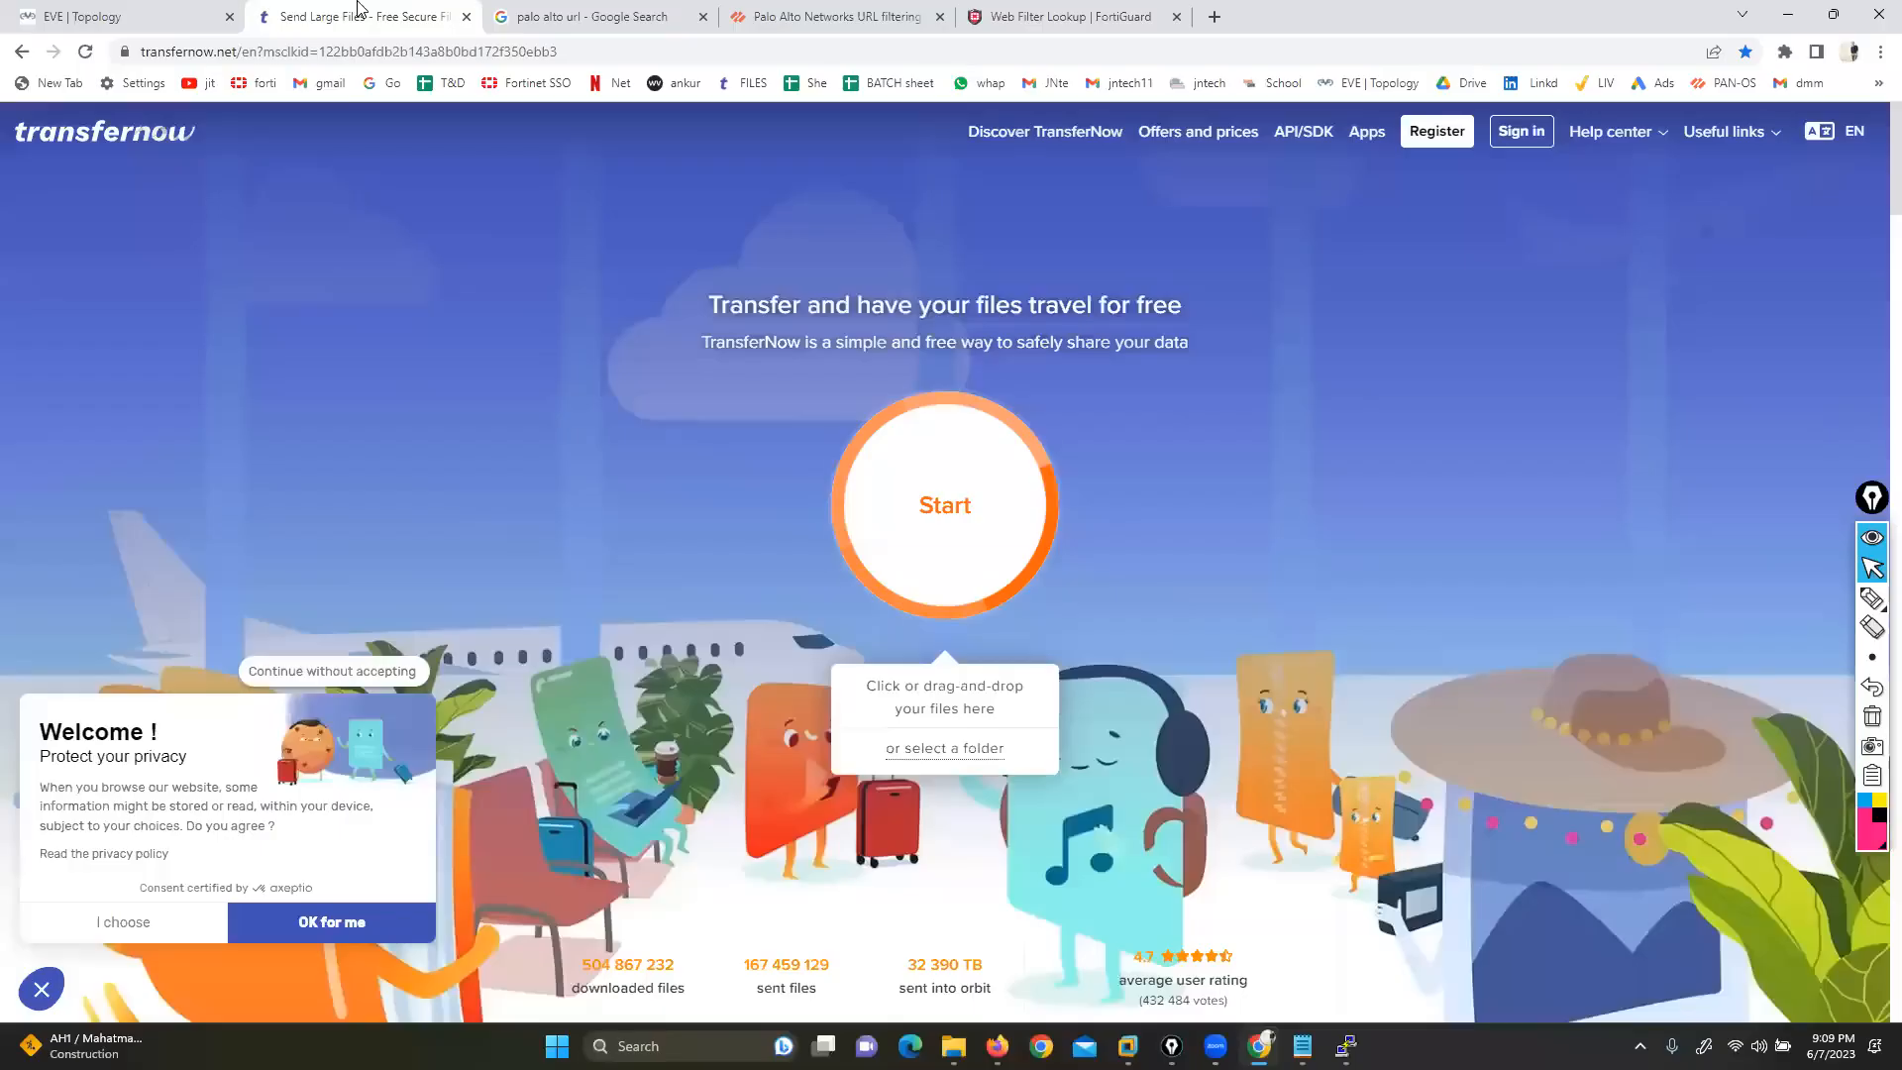
left_click(366, 17)
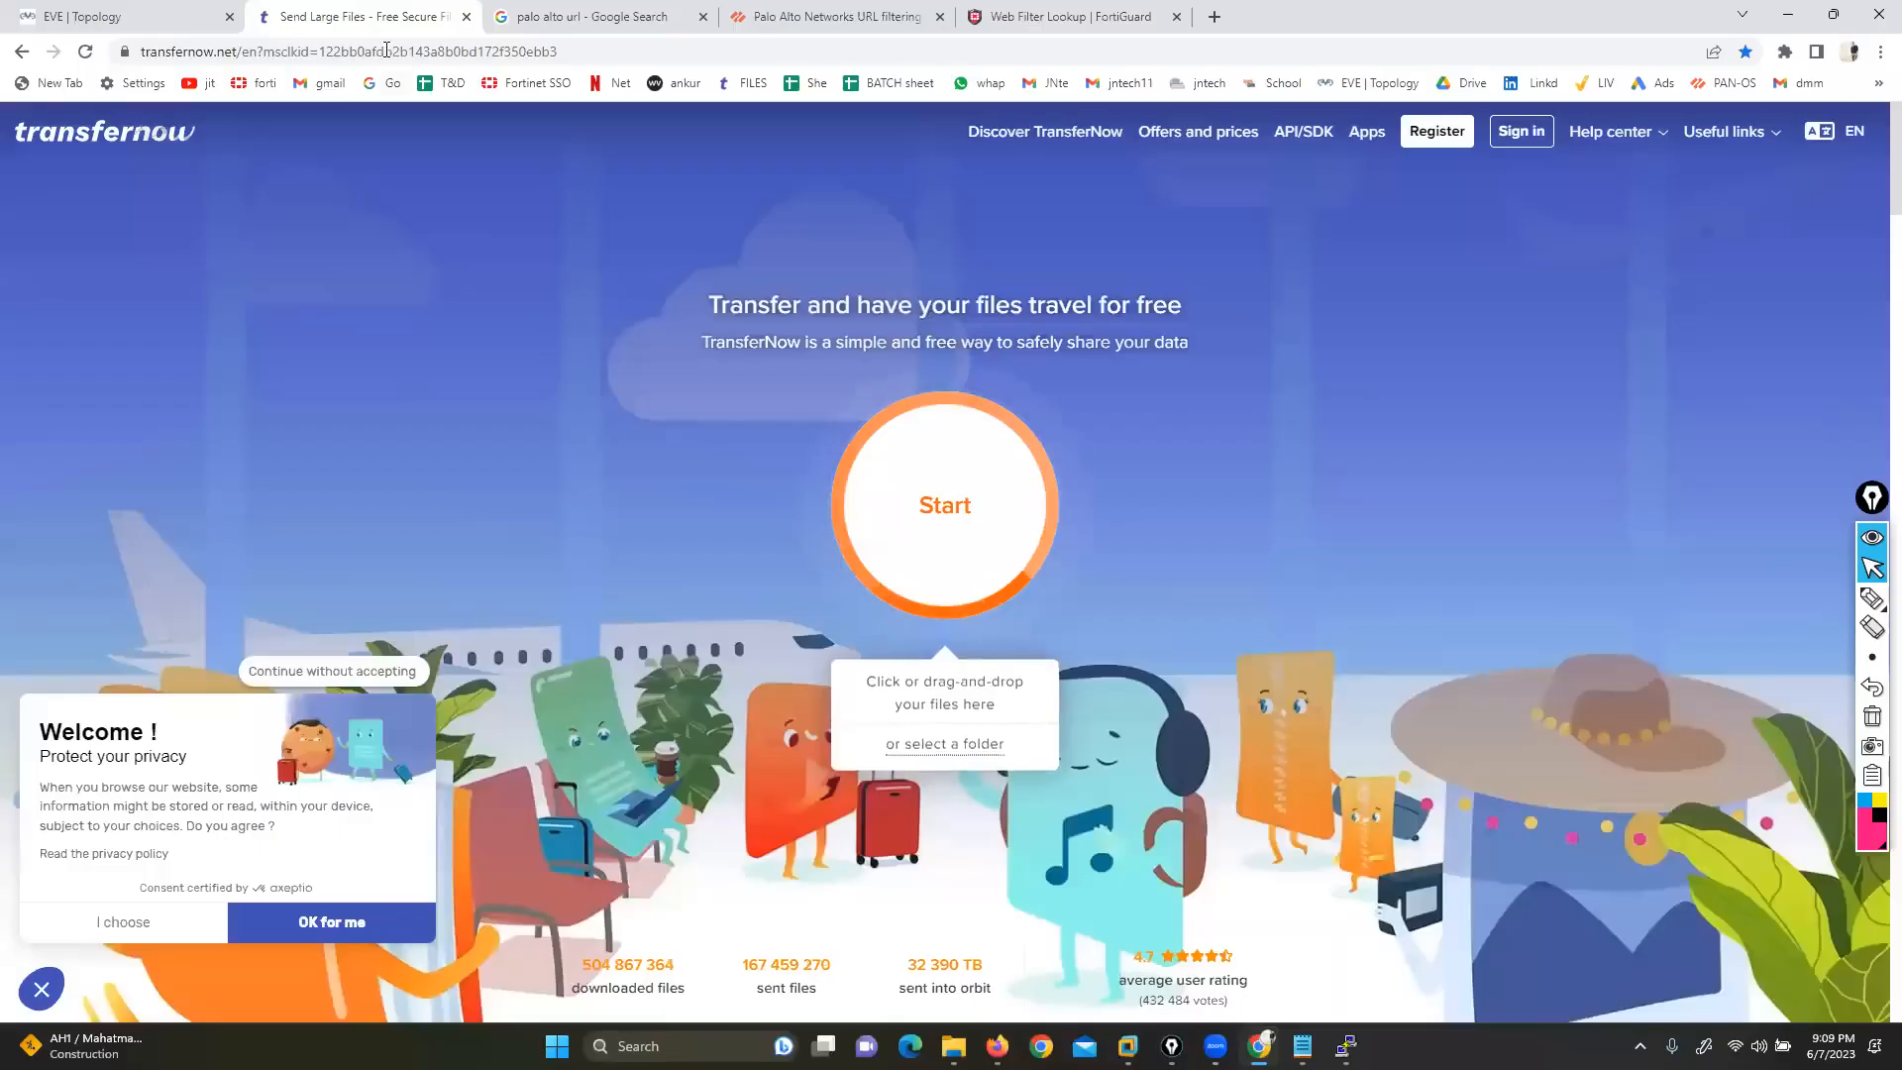
left_click(386, 51)
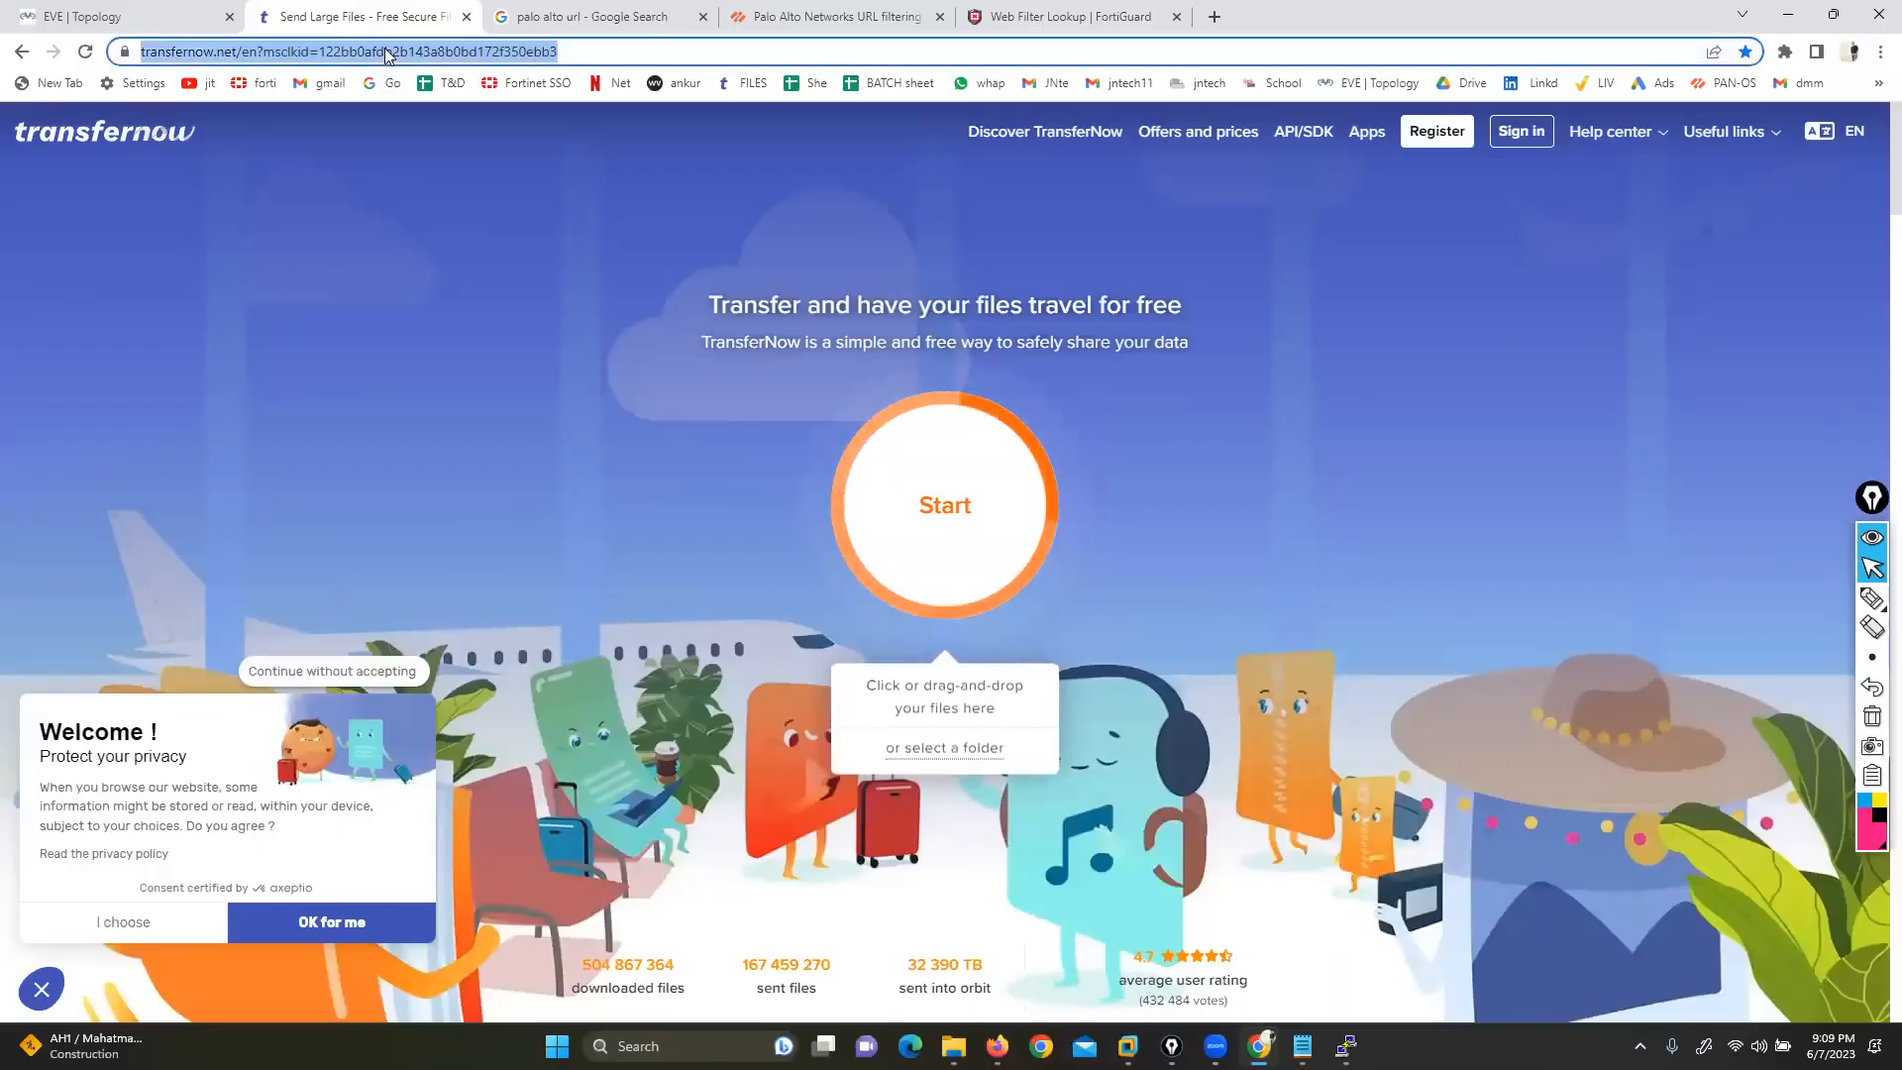
Check the TransferNow URL on Palo Alto Test A Site, which rates it Online Storage and Backup
left_click(784, 12)
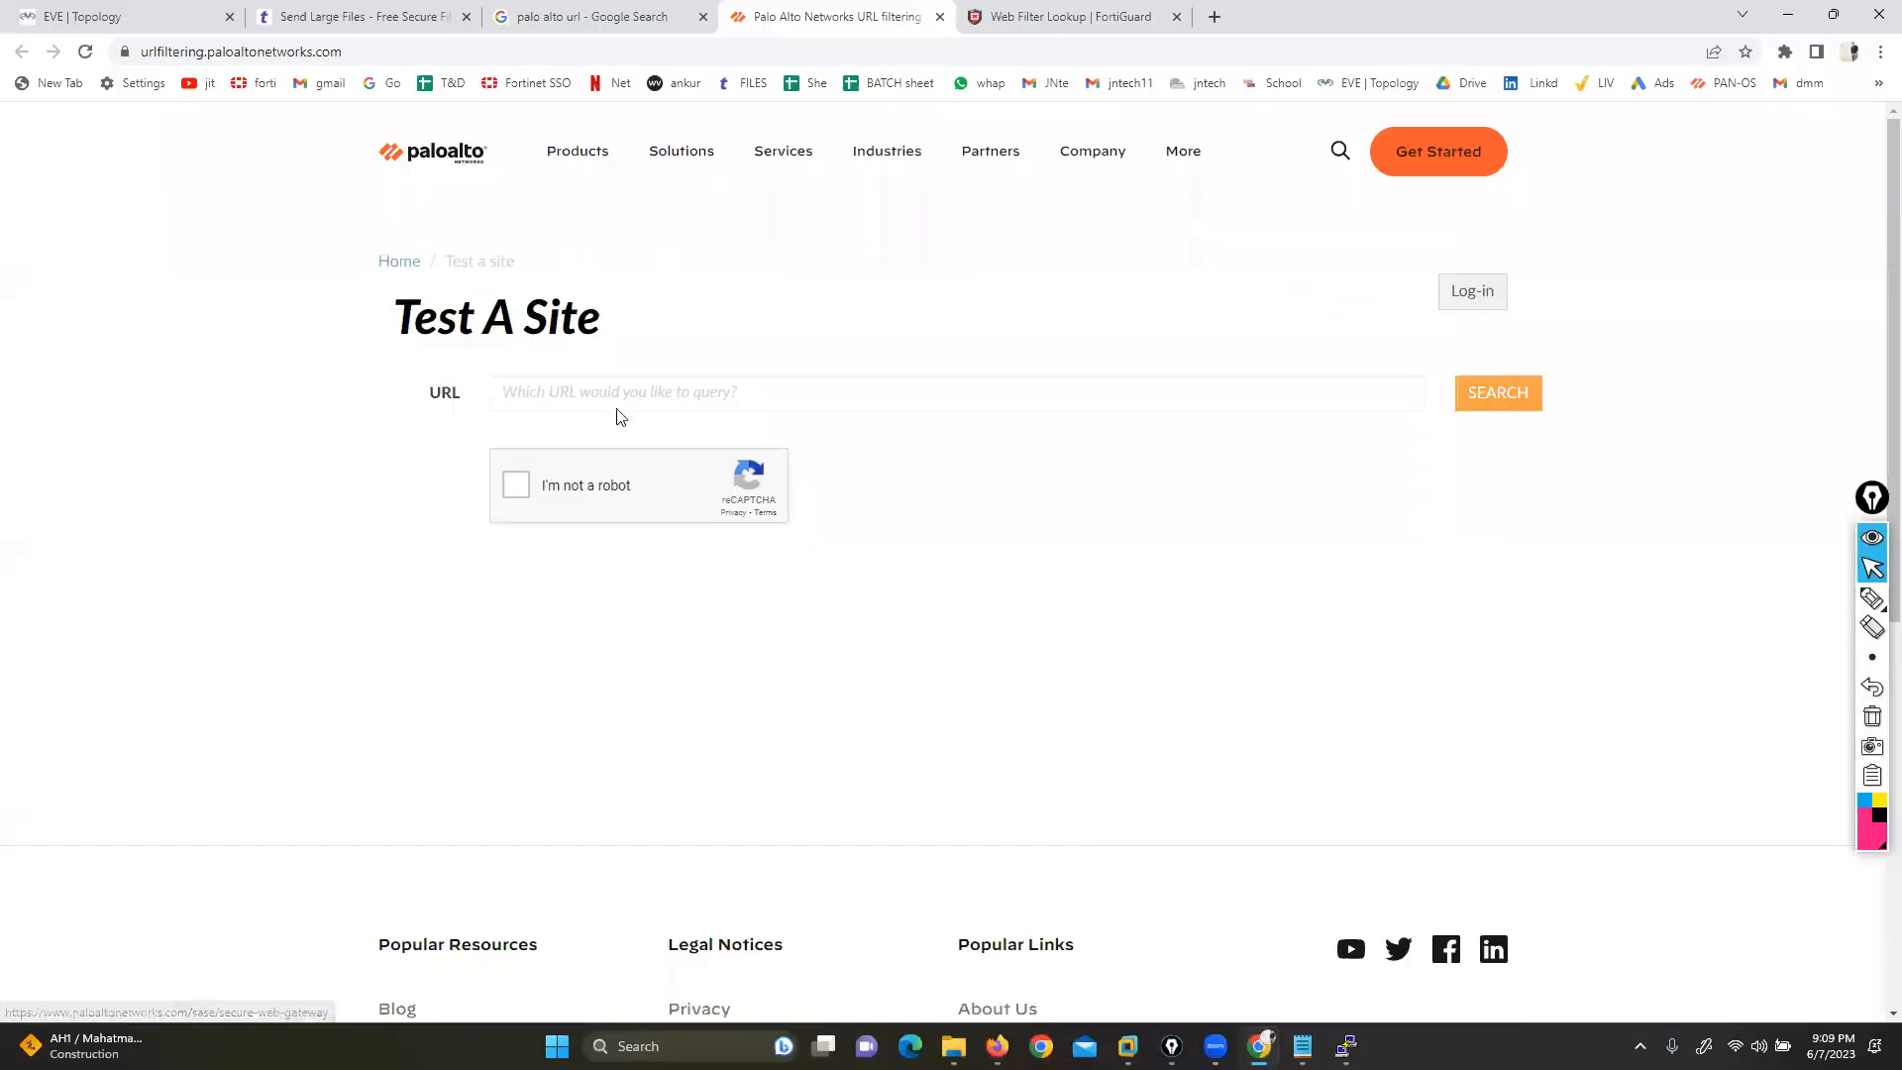
left_click(672, 394)
type("https://www.transfernow.net/en?msclkid=122bb0afdb2b143a8b0bd172f350ebb3")
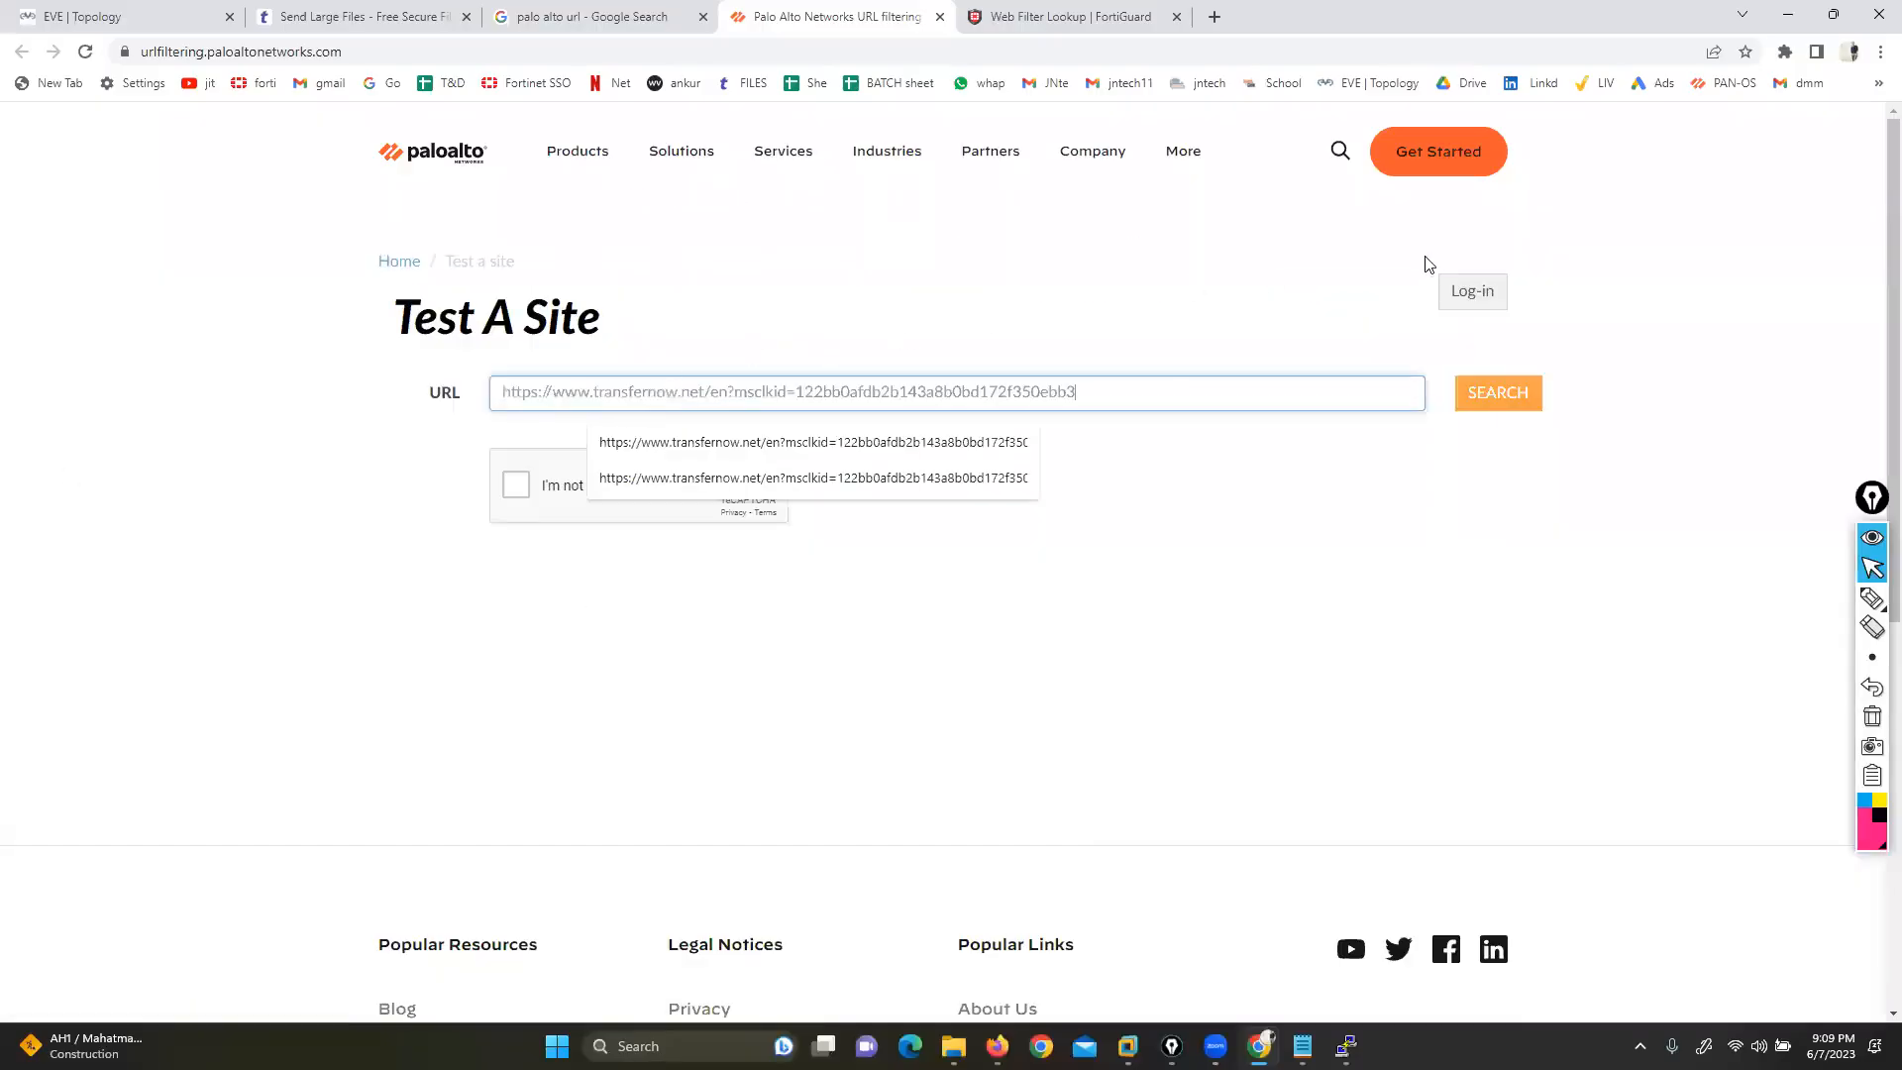
left_click(1251, 328)
left_click(511, 487)
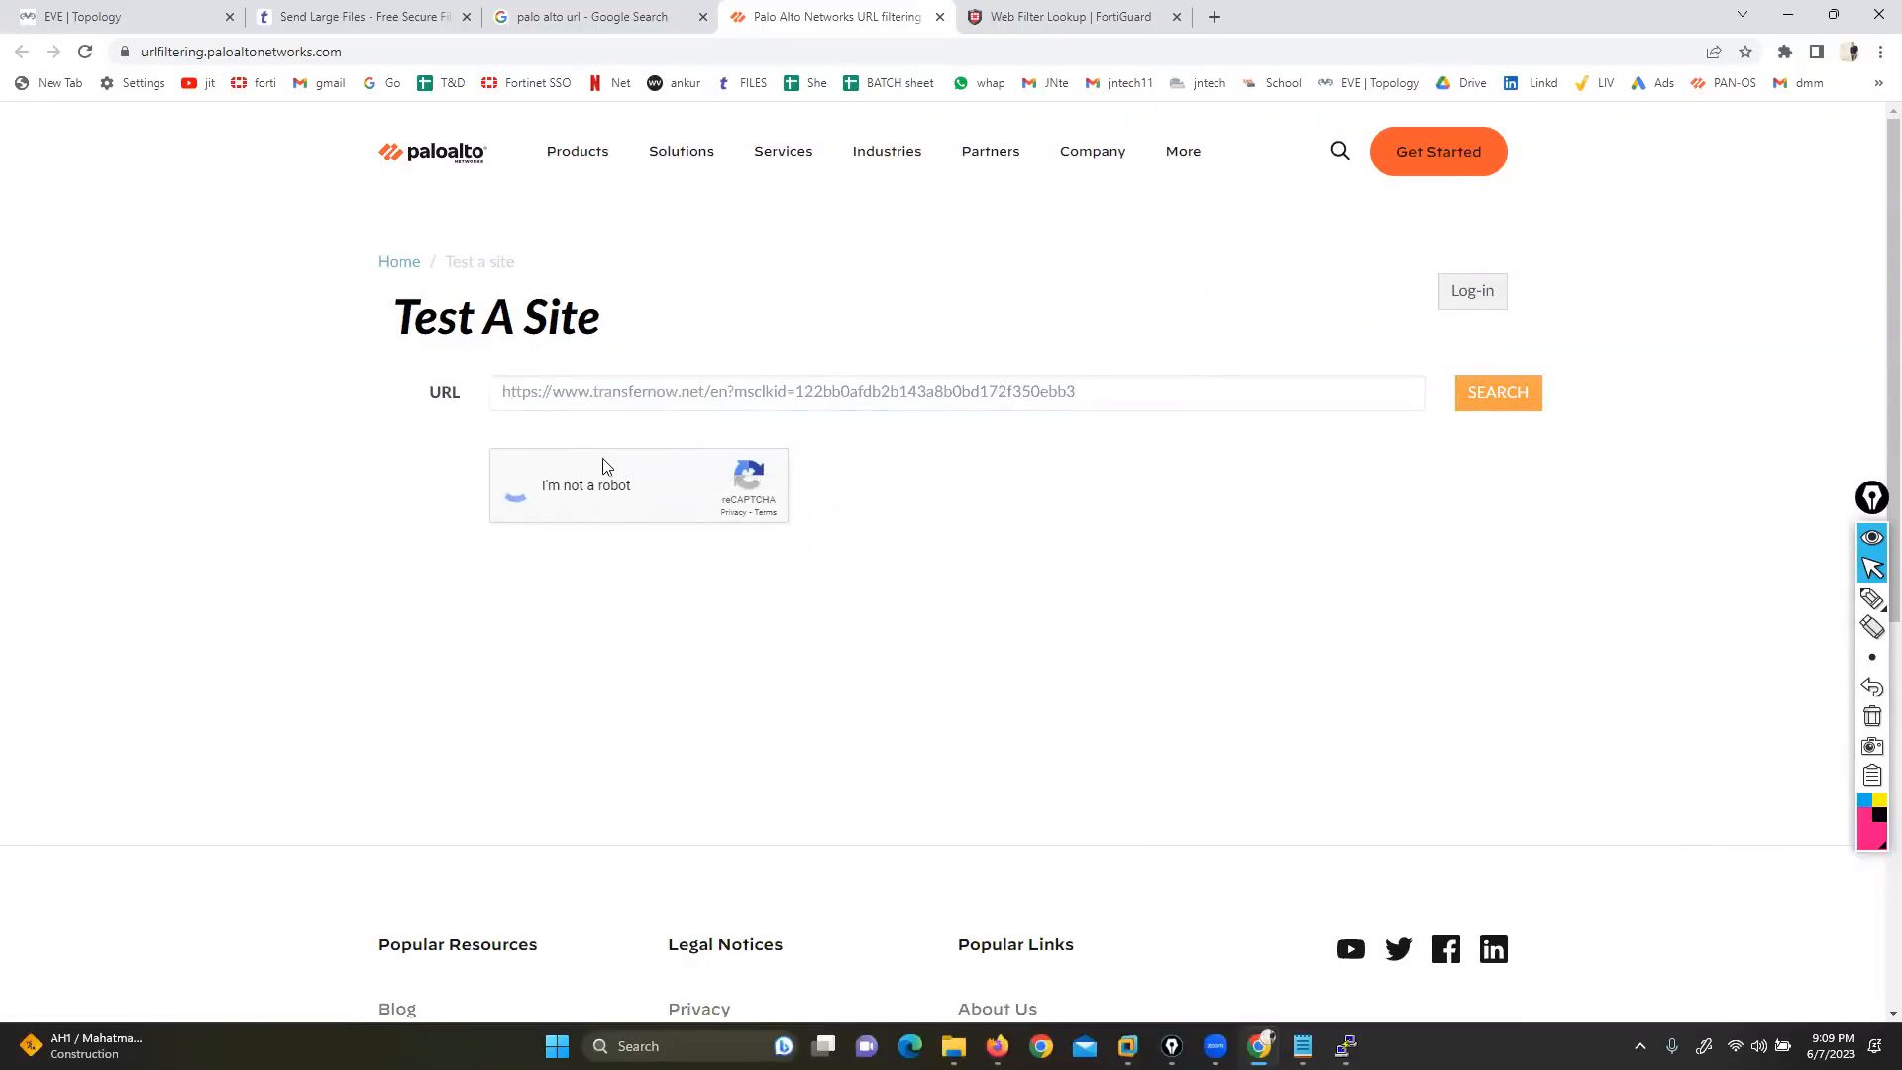
left_click(1492, 405)
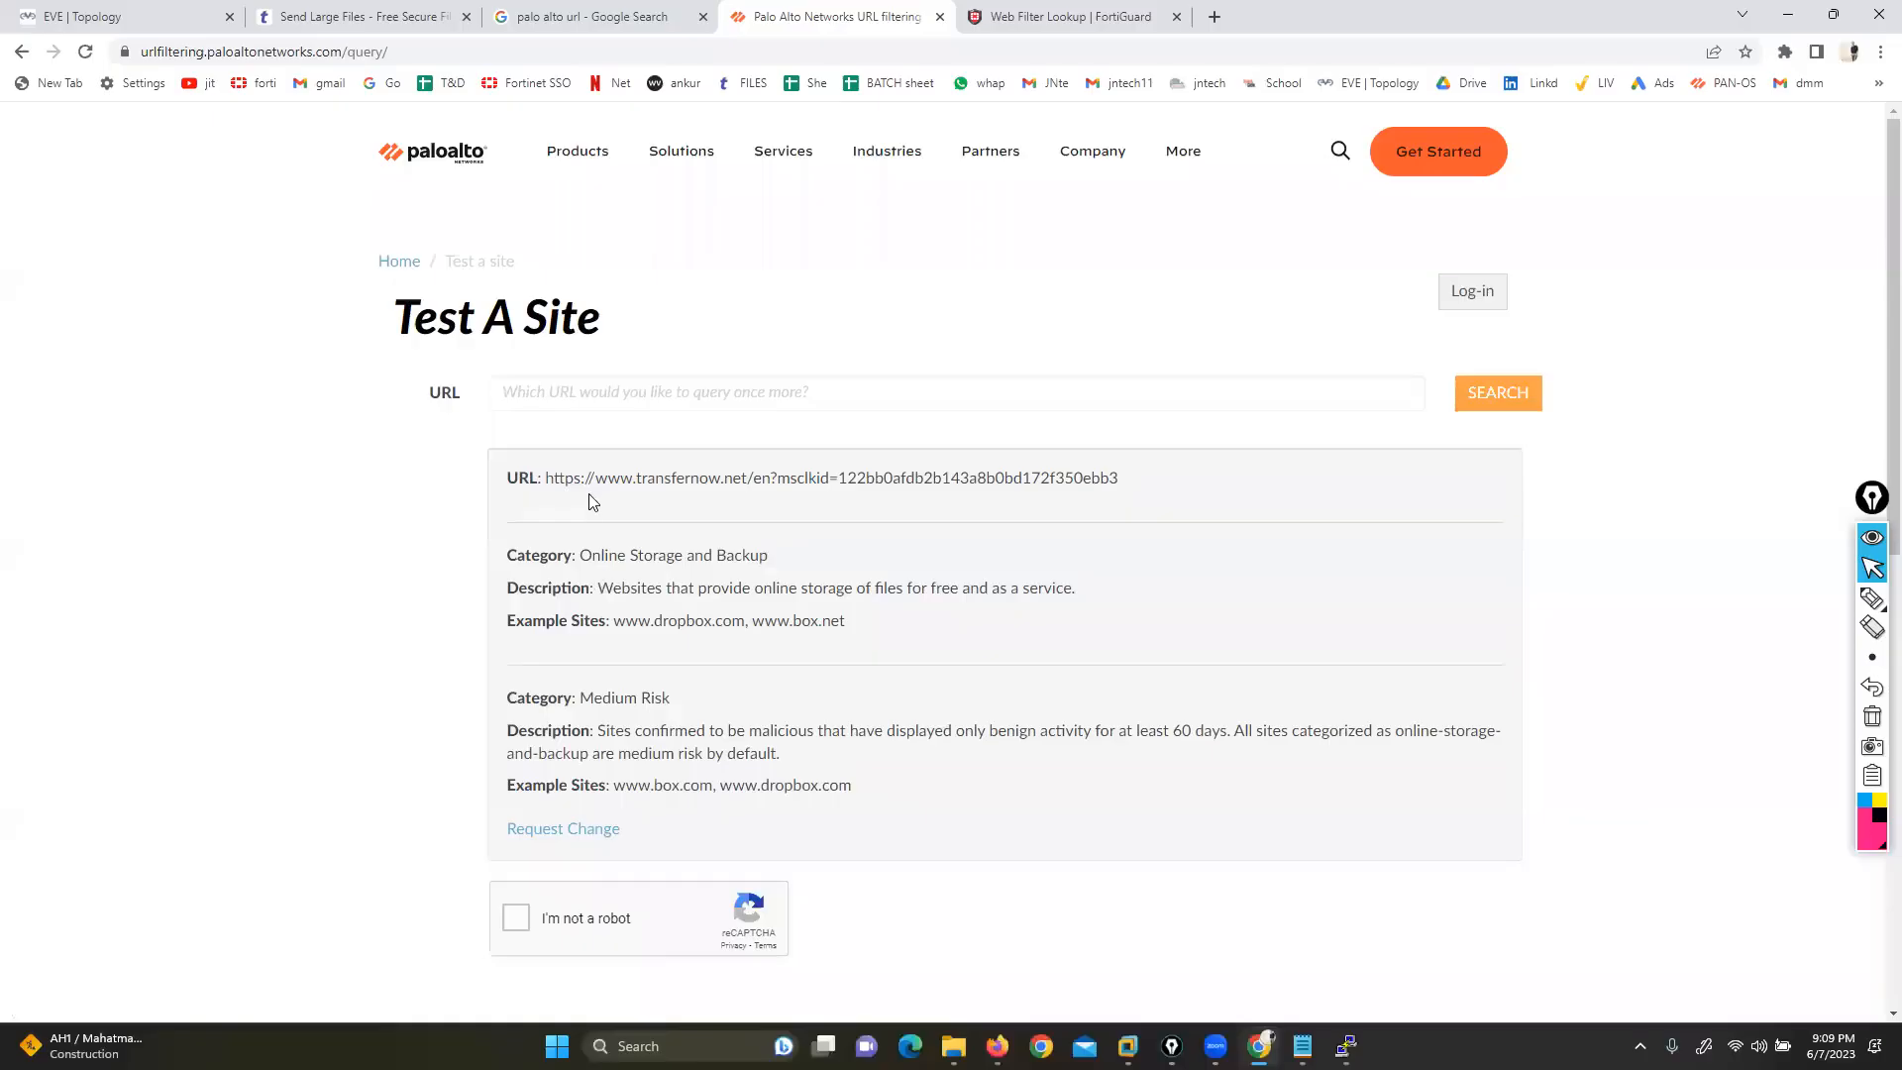
left_click_drag(581, 555, 786, 562)
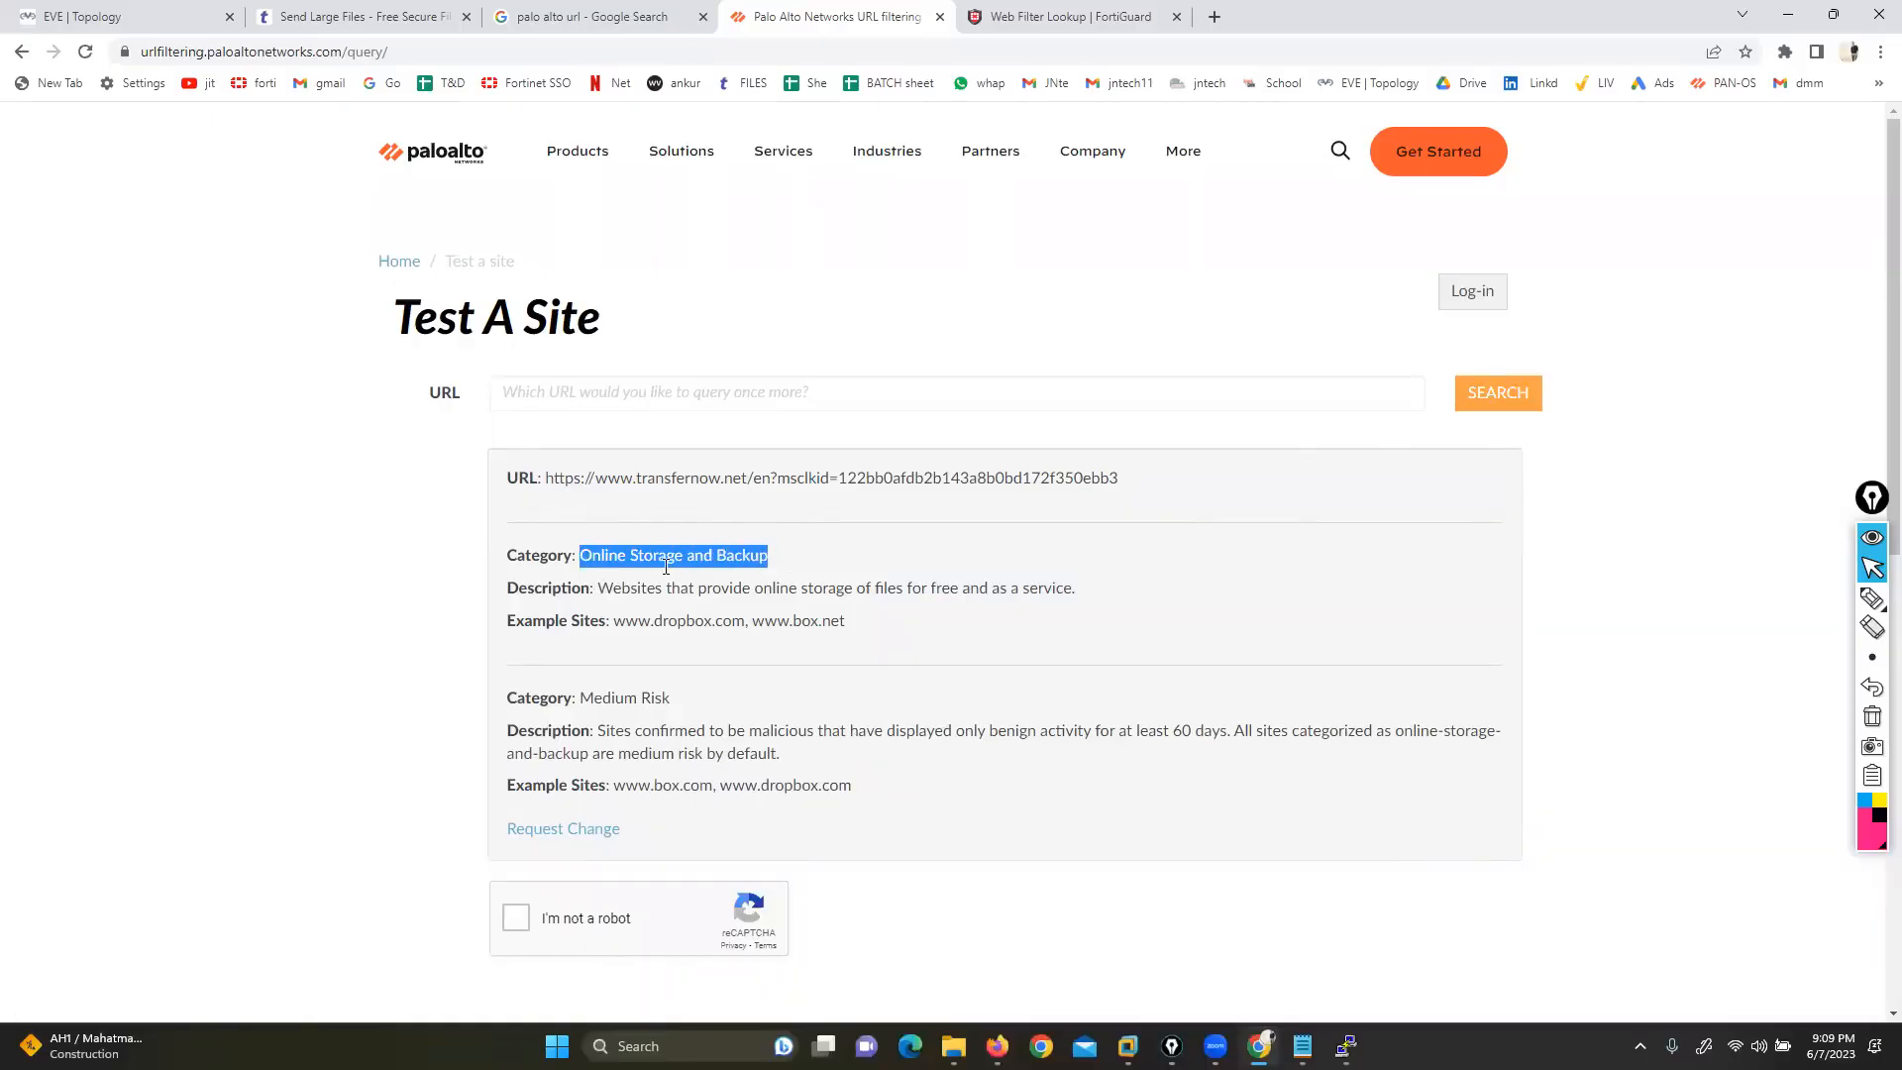
left_click_drag(638, 622, 839, 624)
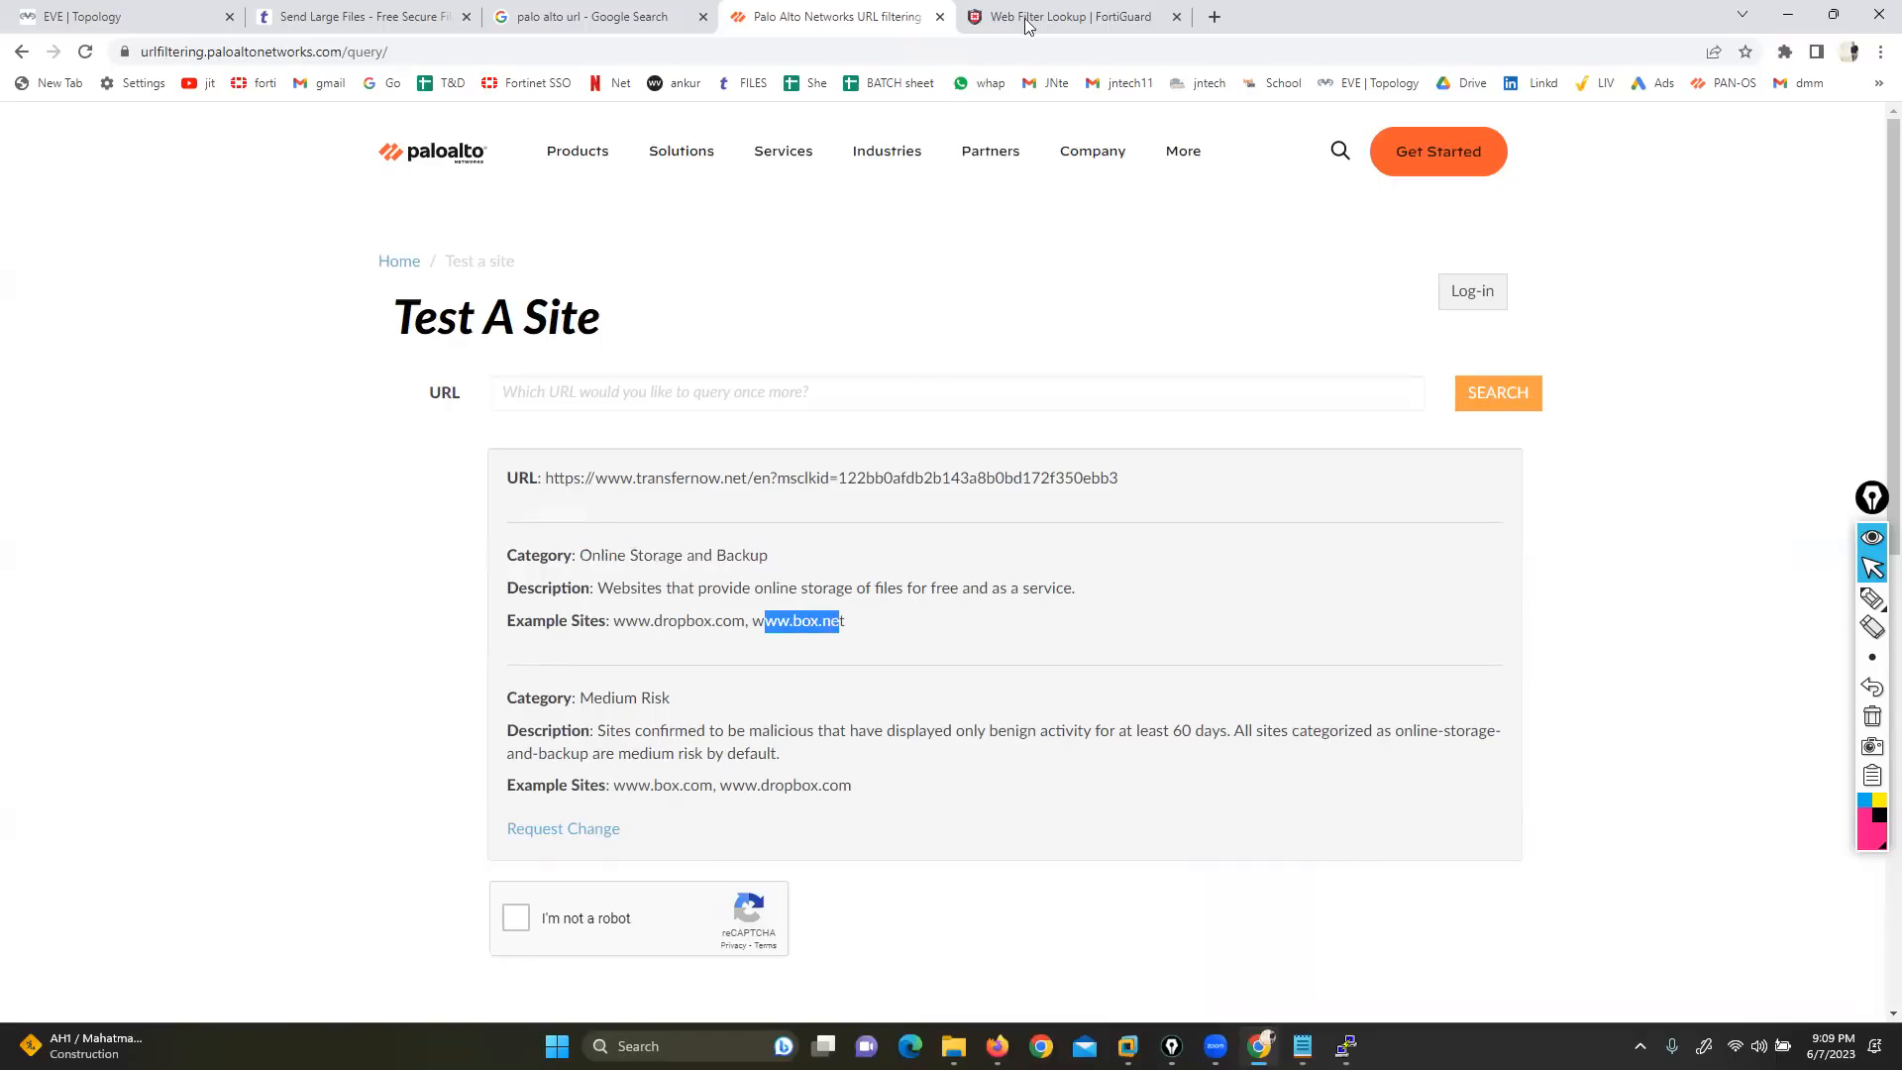
Look up the URL in FortiGuard Web Filter Lookup (File Sharing and Storage), then return to EVE
key("ctrl+Tab")
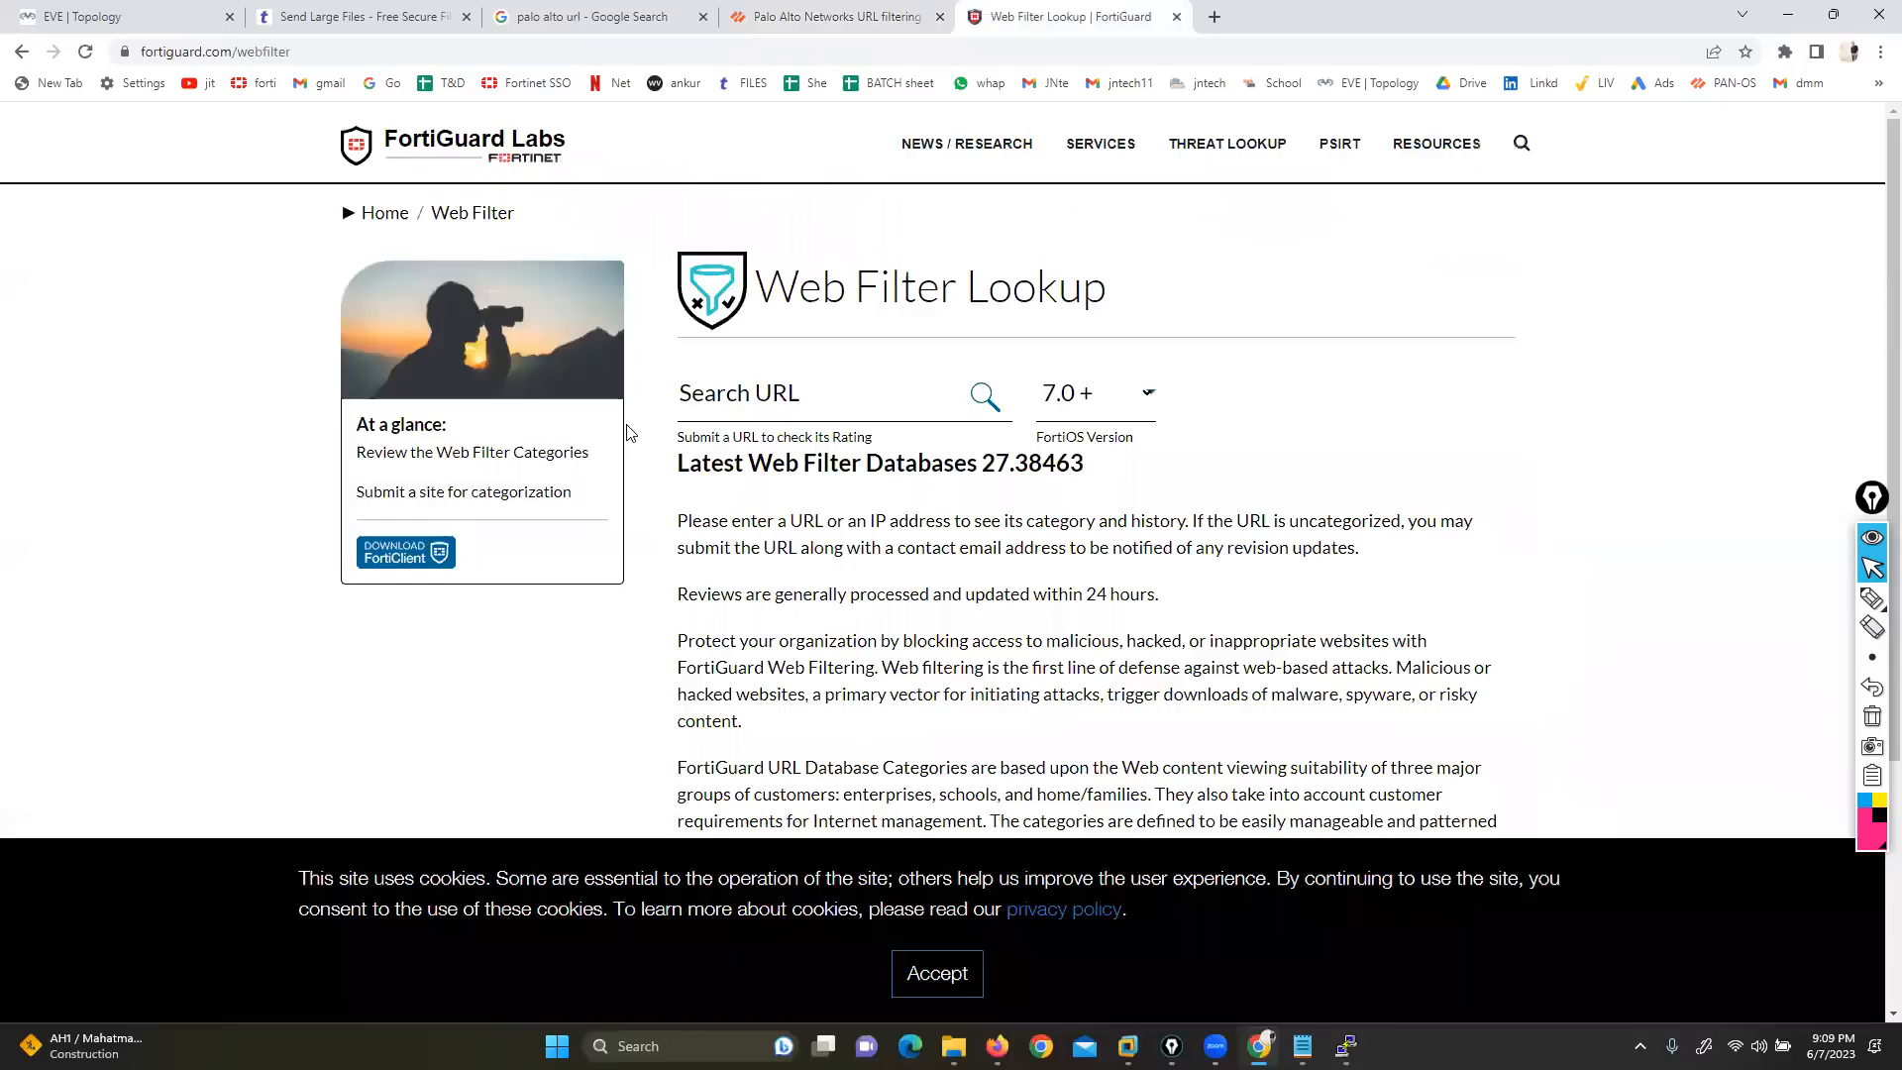
left_click(744, 393)
type("https://www.transfernow.net/en?msclkid=122bb0afdb2b143a8b0bd172f350ebb3")
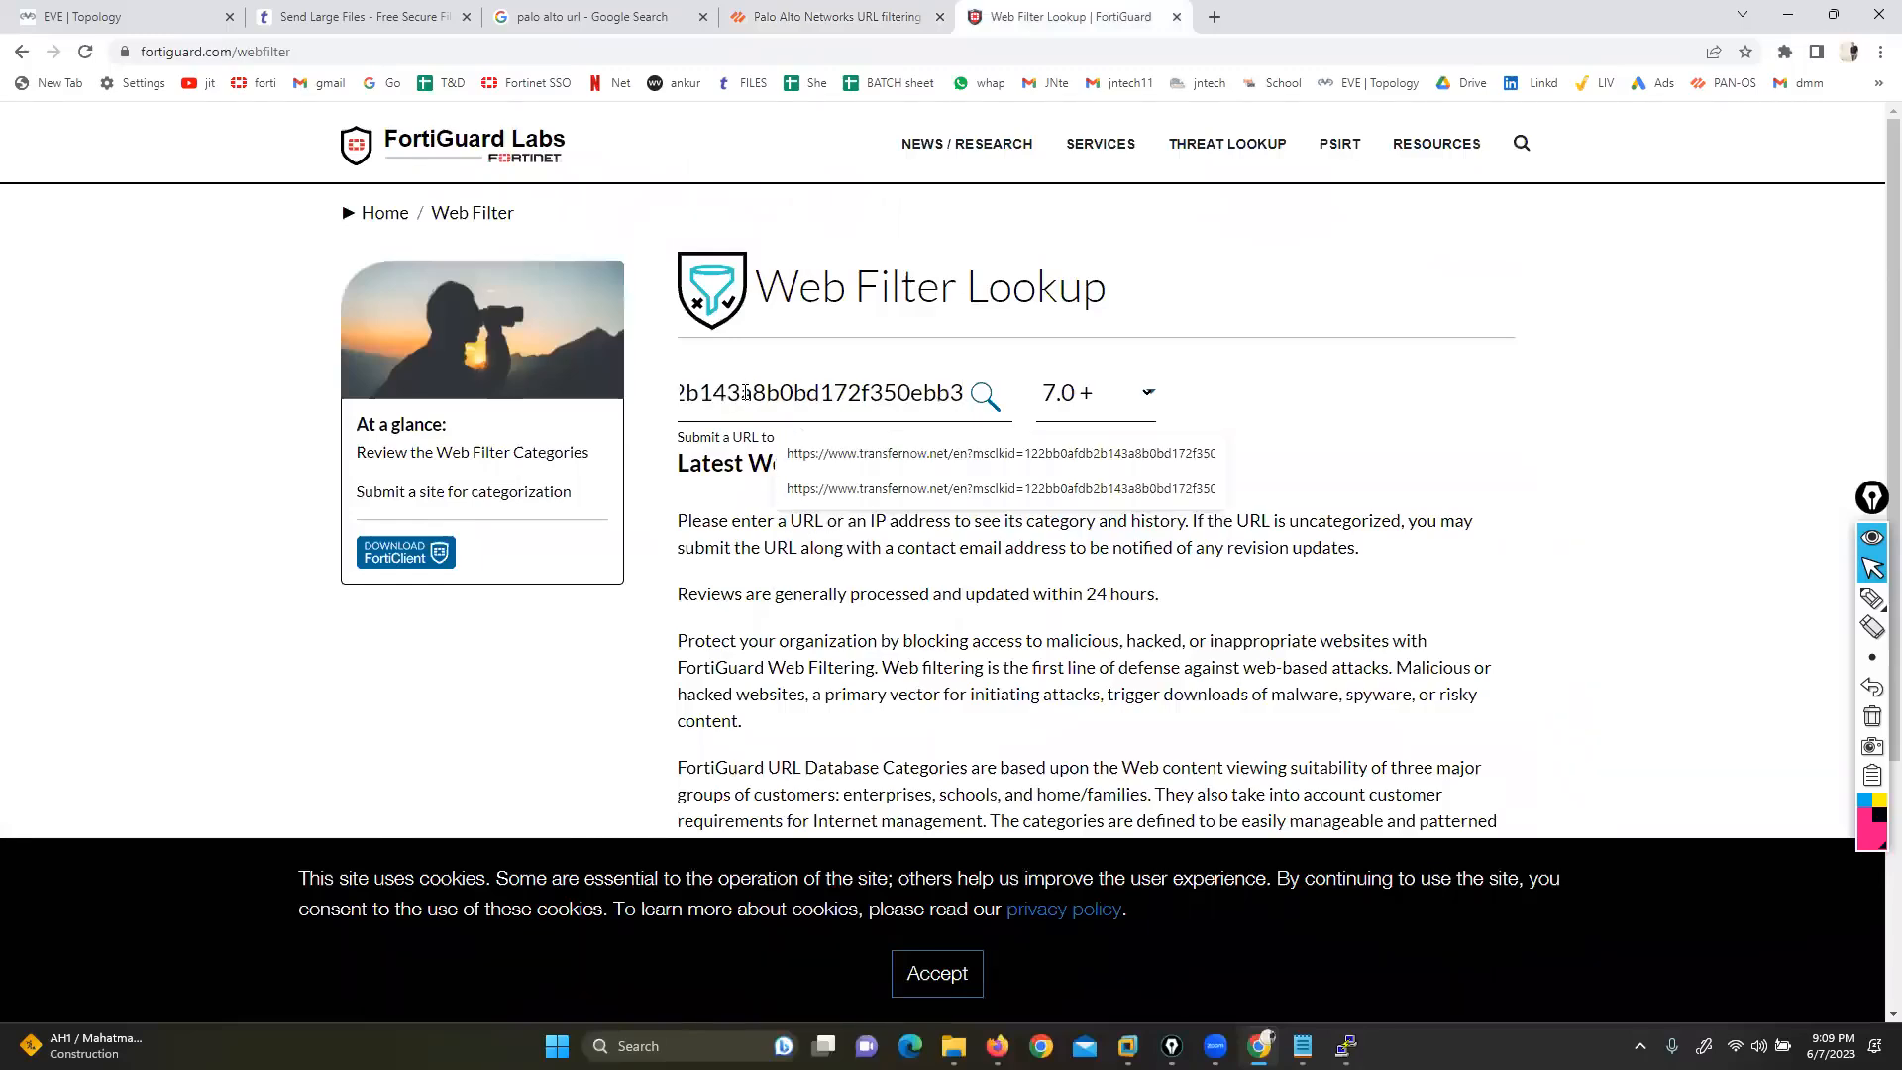
key("Return")
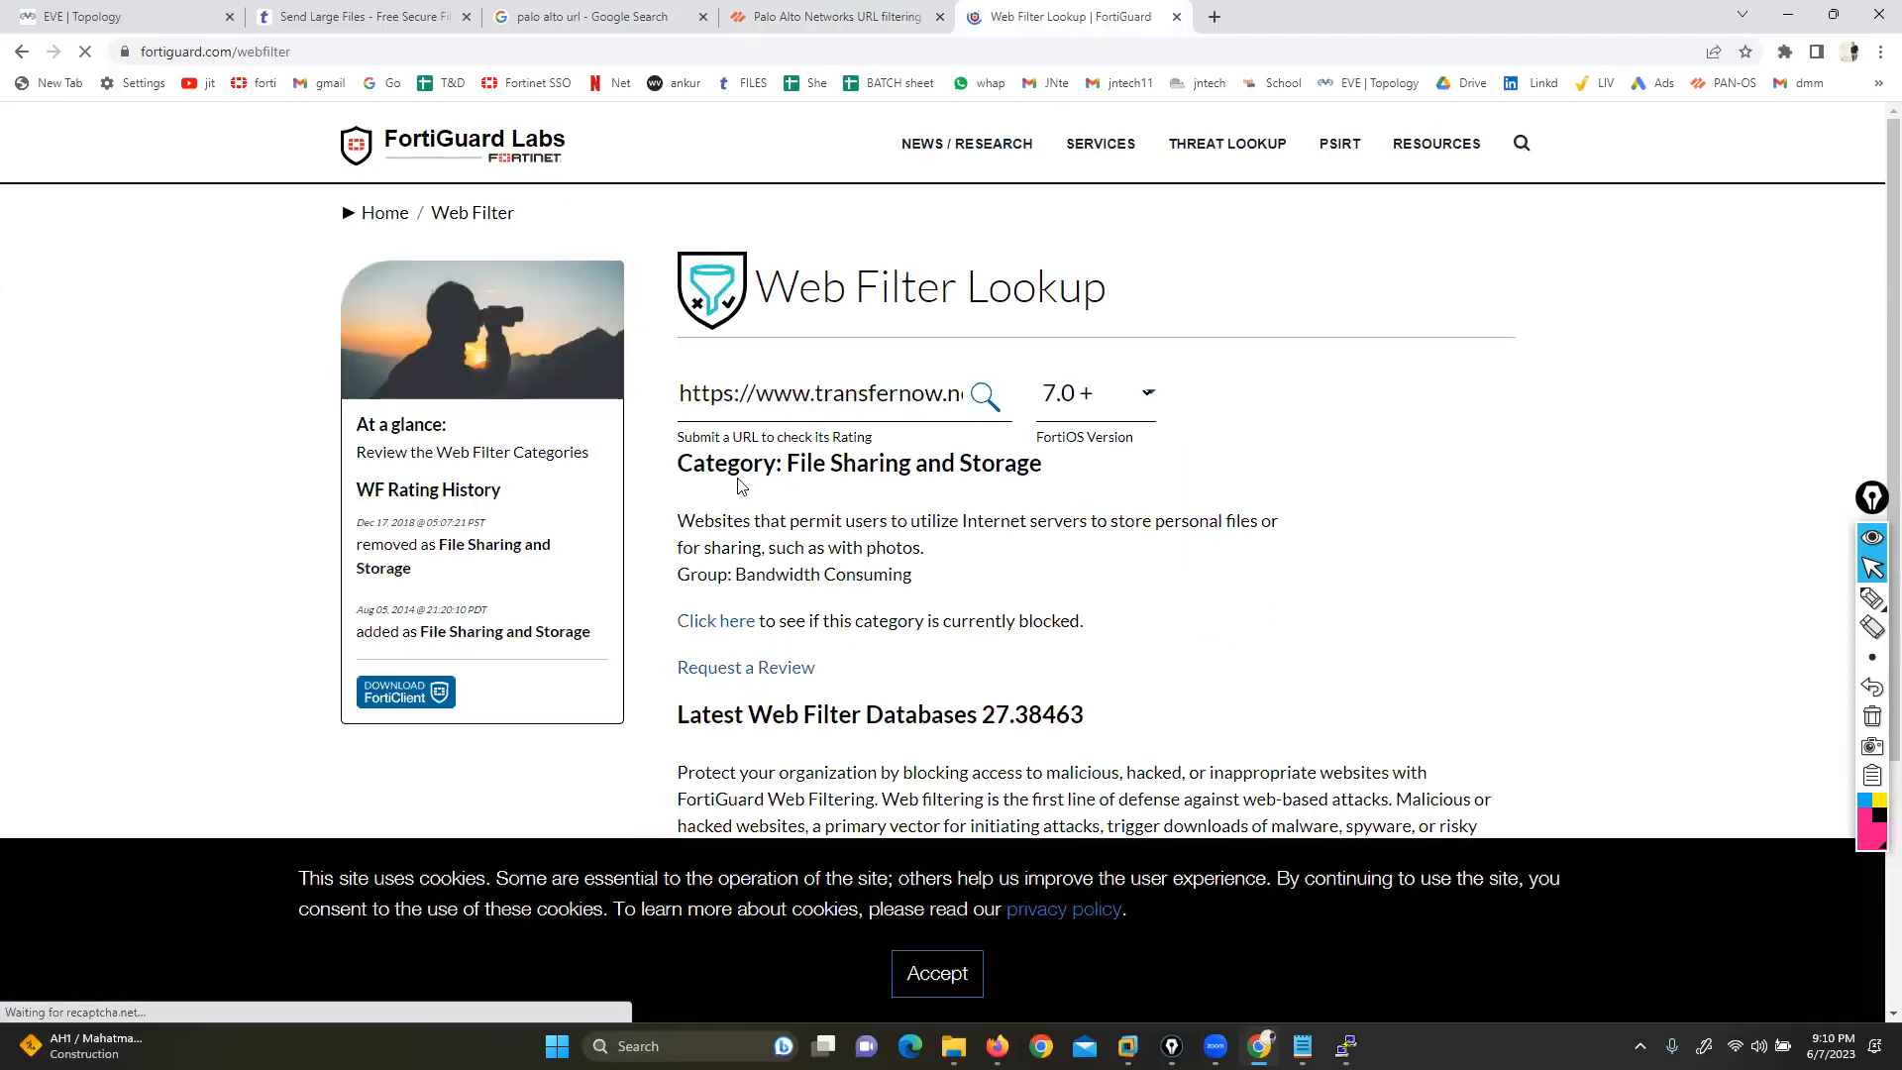
left_click_drag(678, 464, 1052, 466)
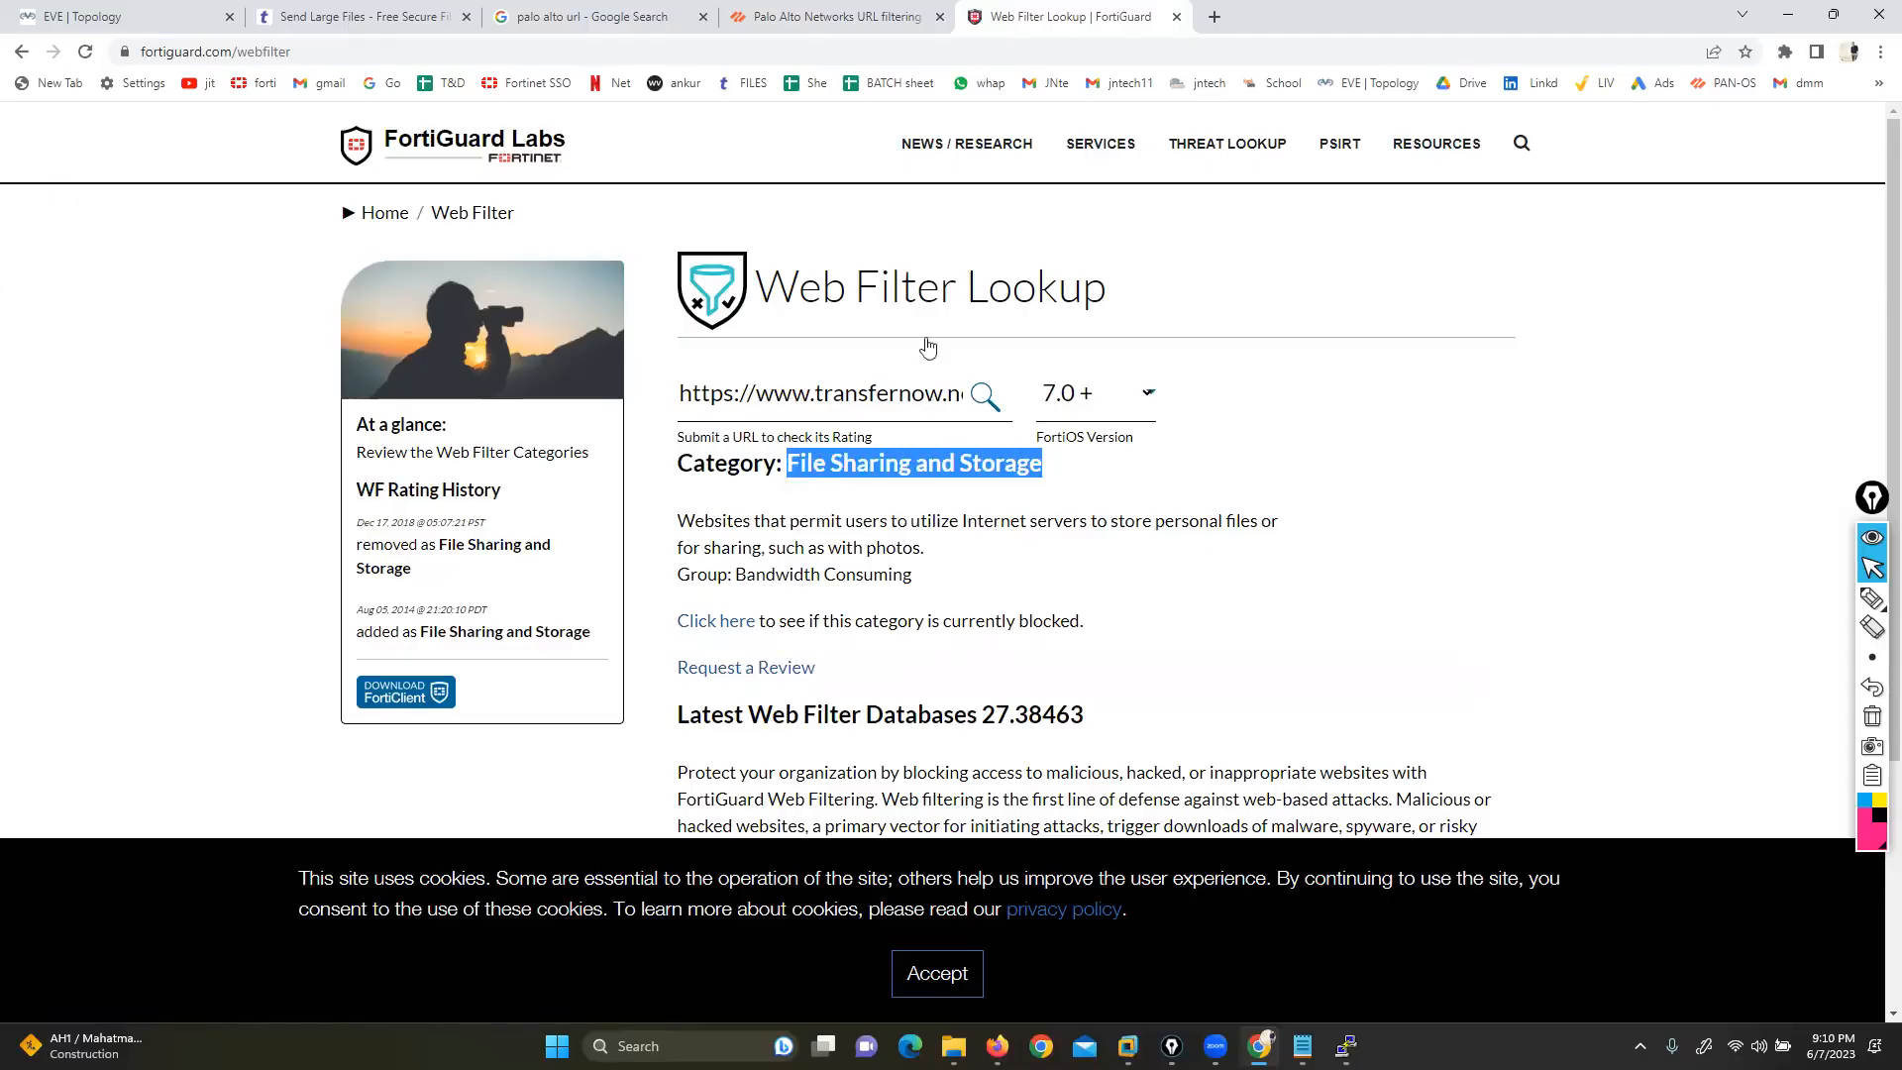
left_click(148, 16)
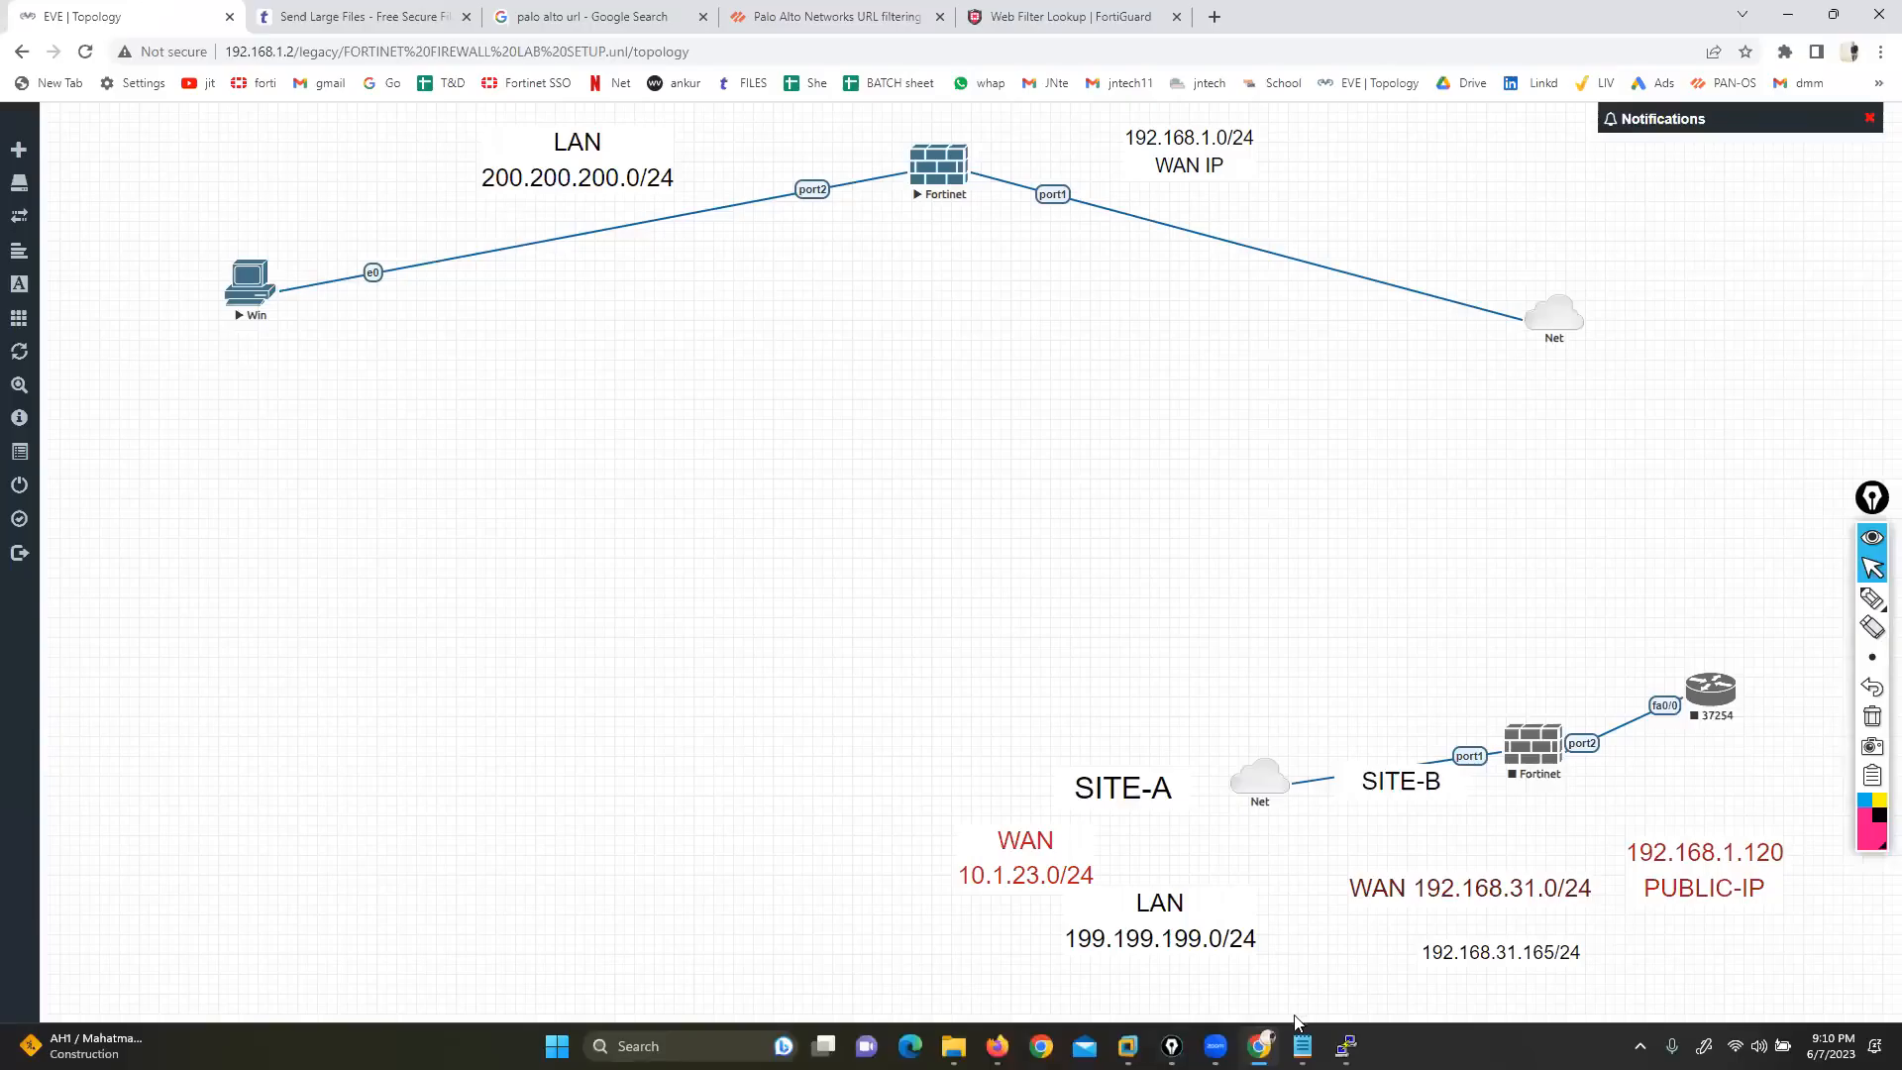
left_click(997, 1046)
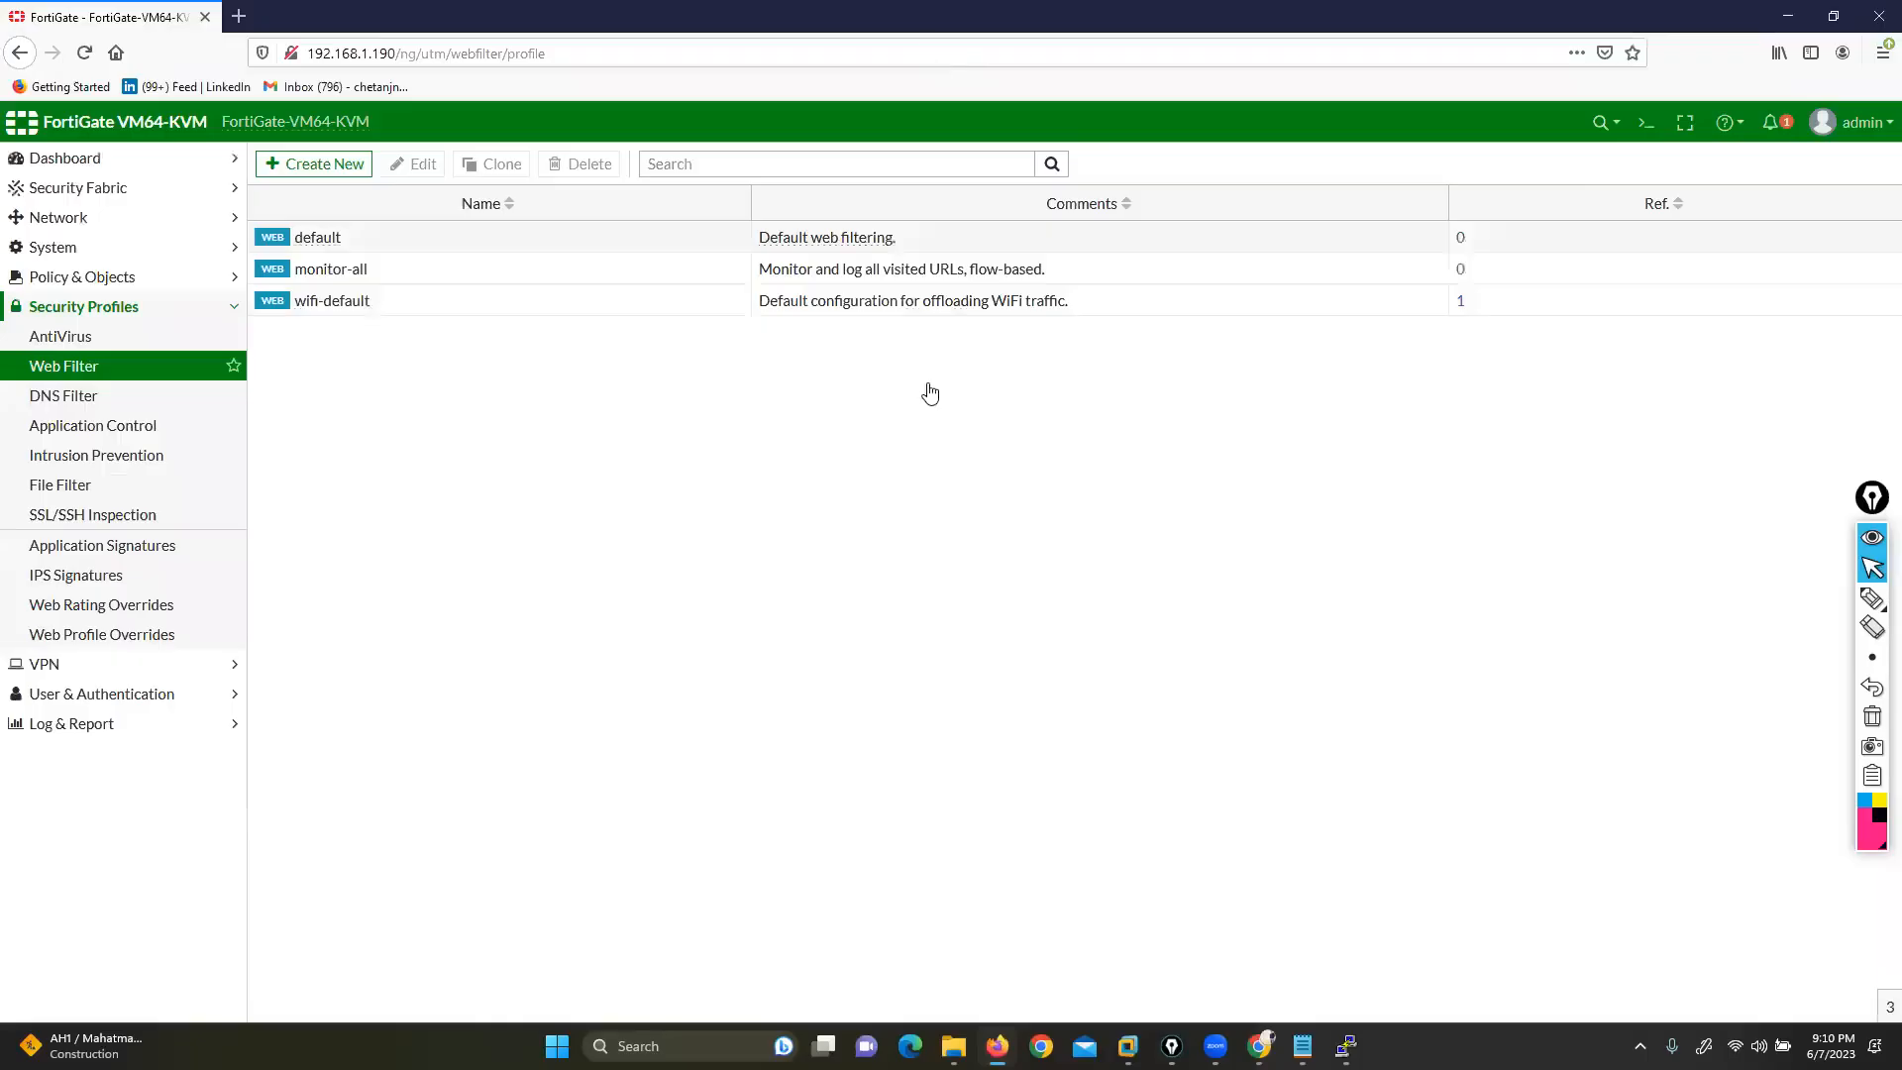
key("alt+Tab")
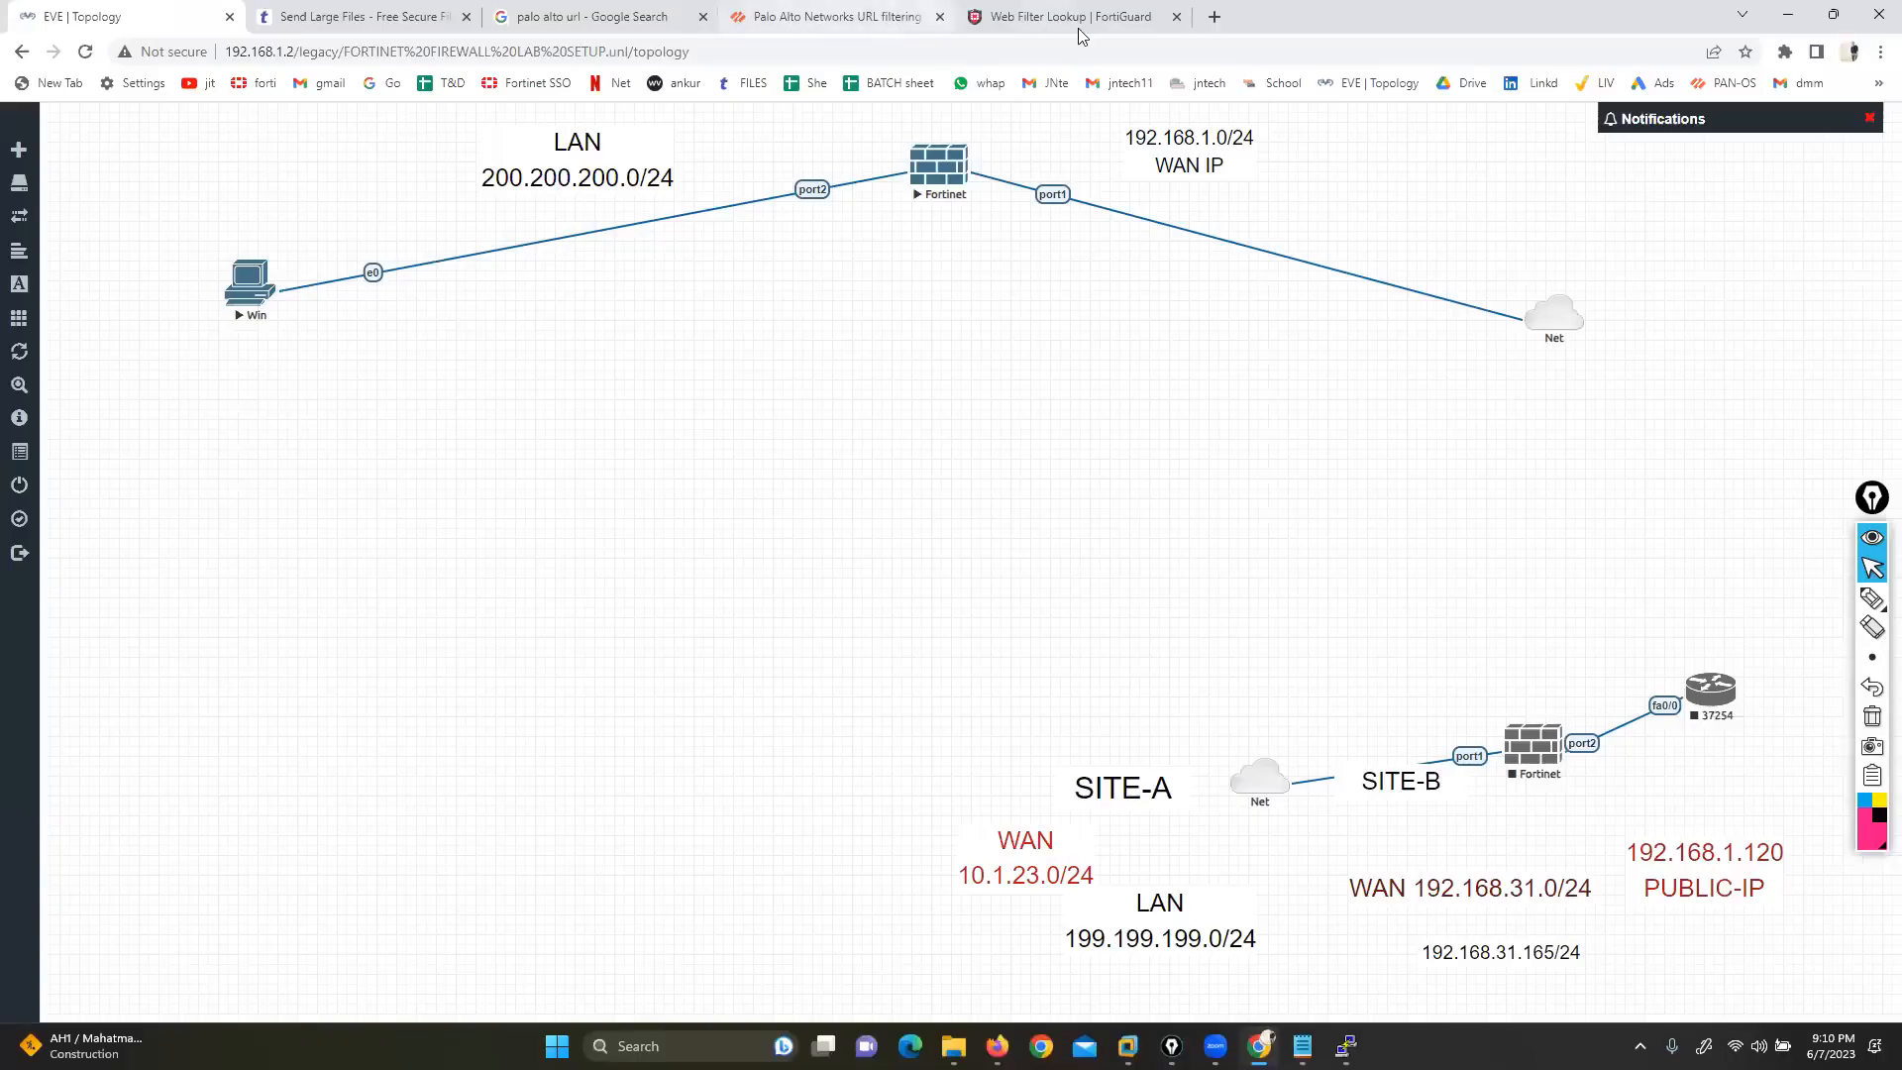
left_click(990, 17)
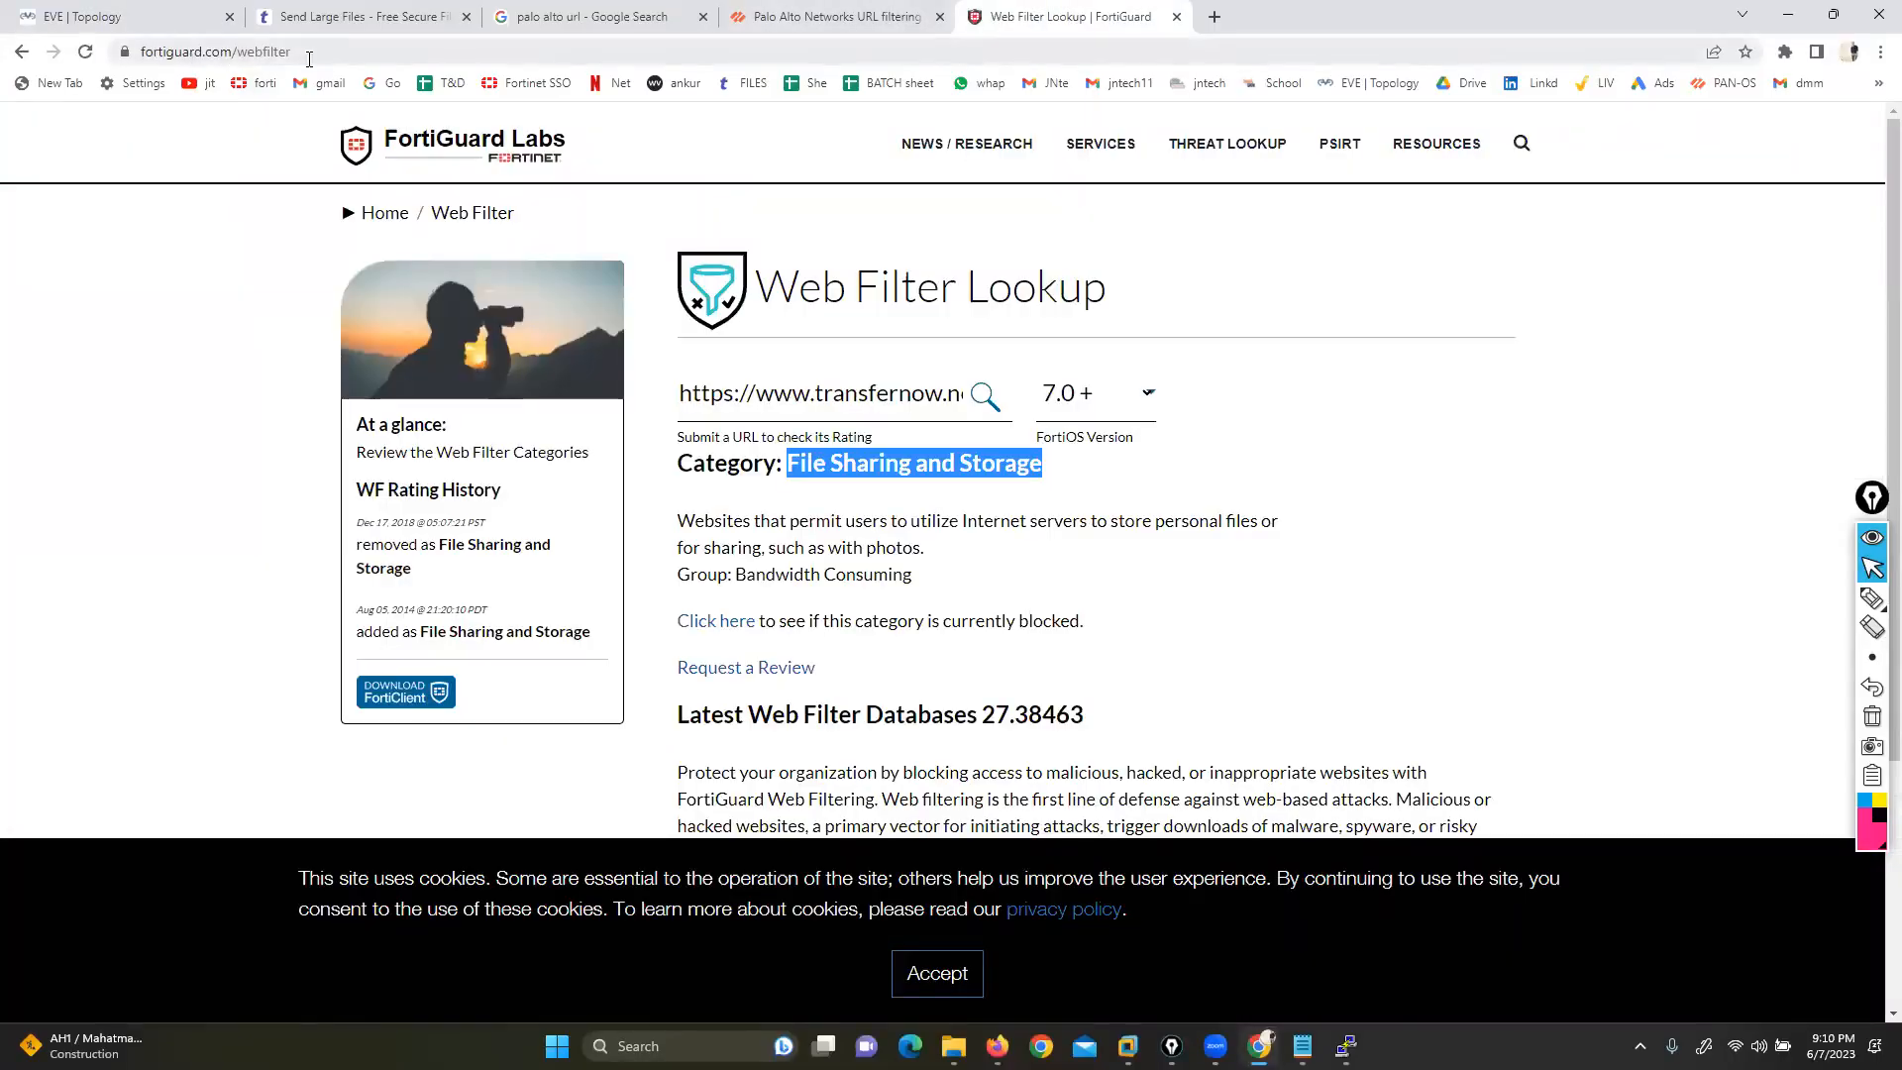
left_click(933, 974)
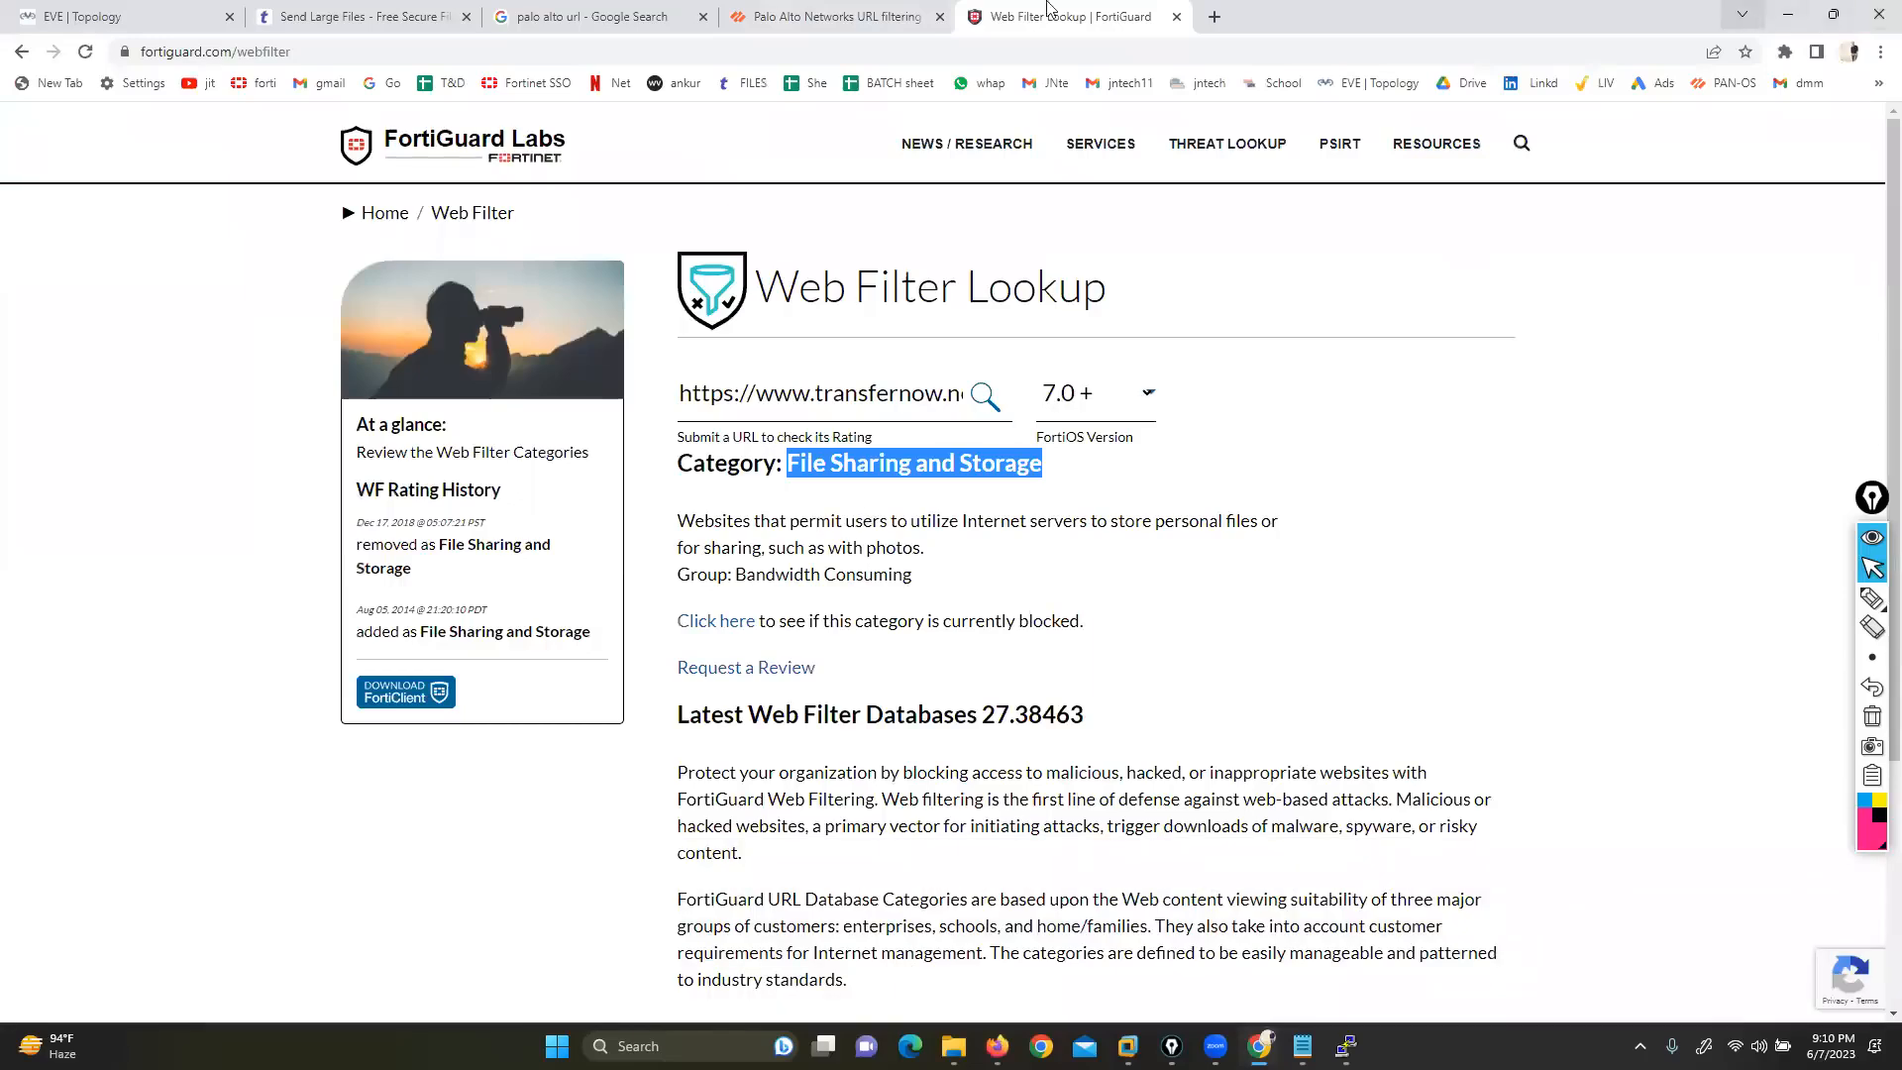
left_click(84, 16)
key("alt+Tab")
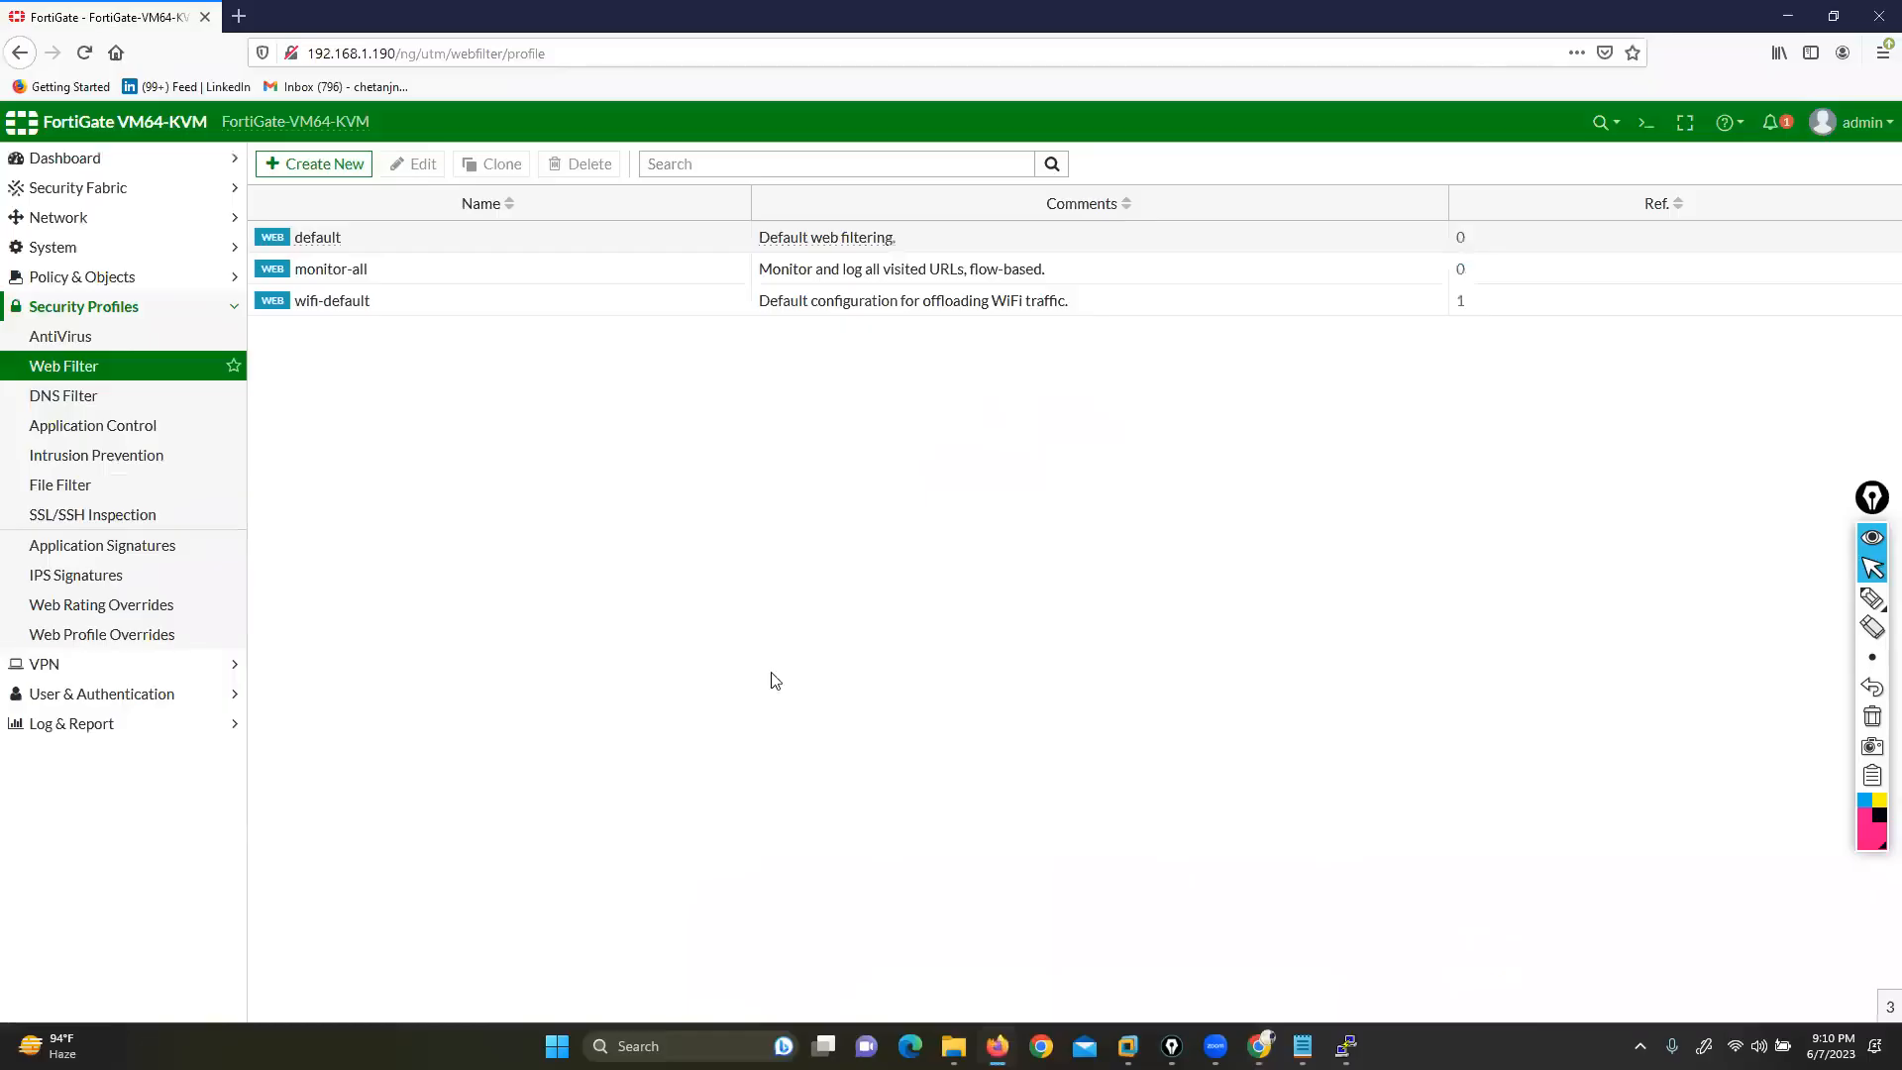
left_click(1835, 604)
mouse_move(337, 217)
left_mouse_down()
mouse_move(362, 217)
mouse_move(362, 247)
left_mouse_up()
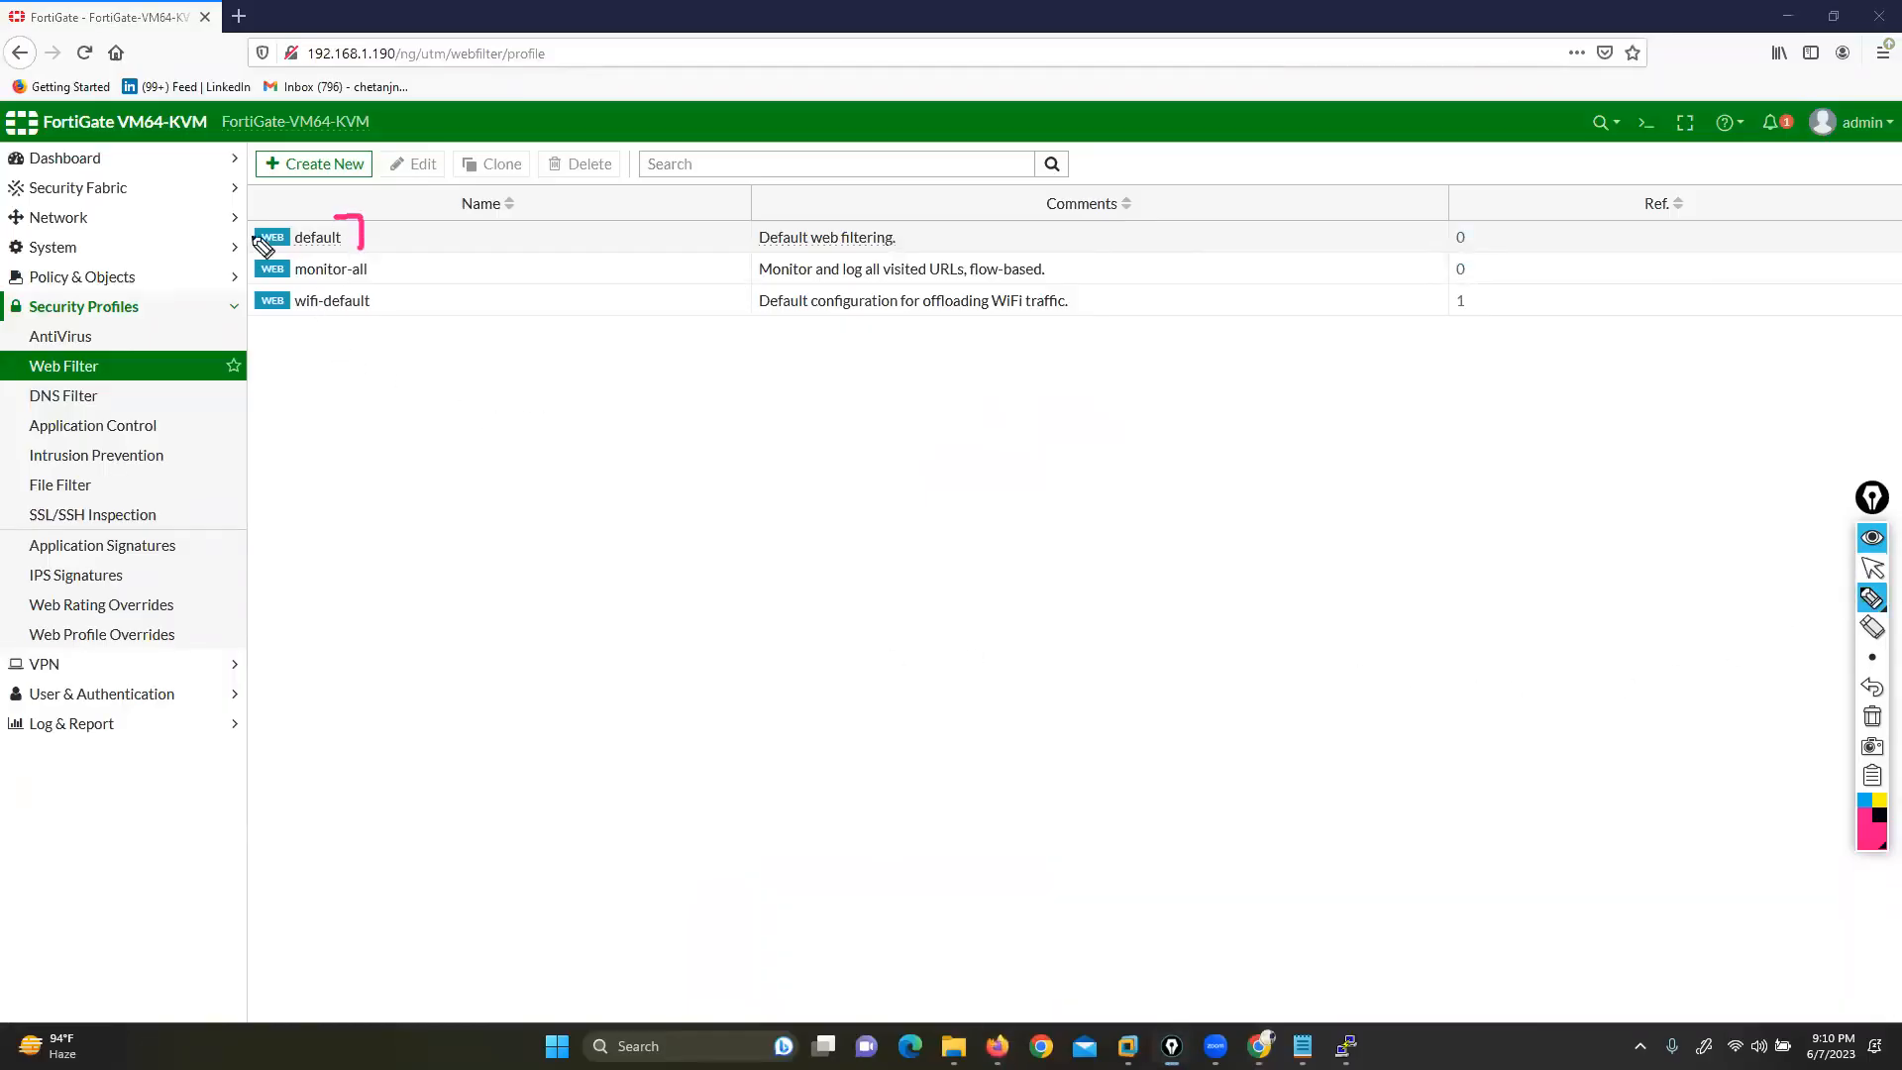
left_click_drag(250, 217, 236, 243)
left_click_drag(359, 256, 382, 289)
left_click_drag(261, 256, 255, 294)
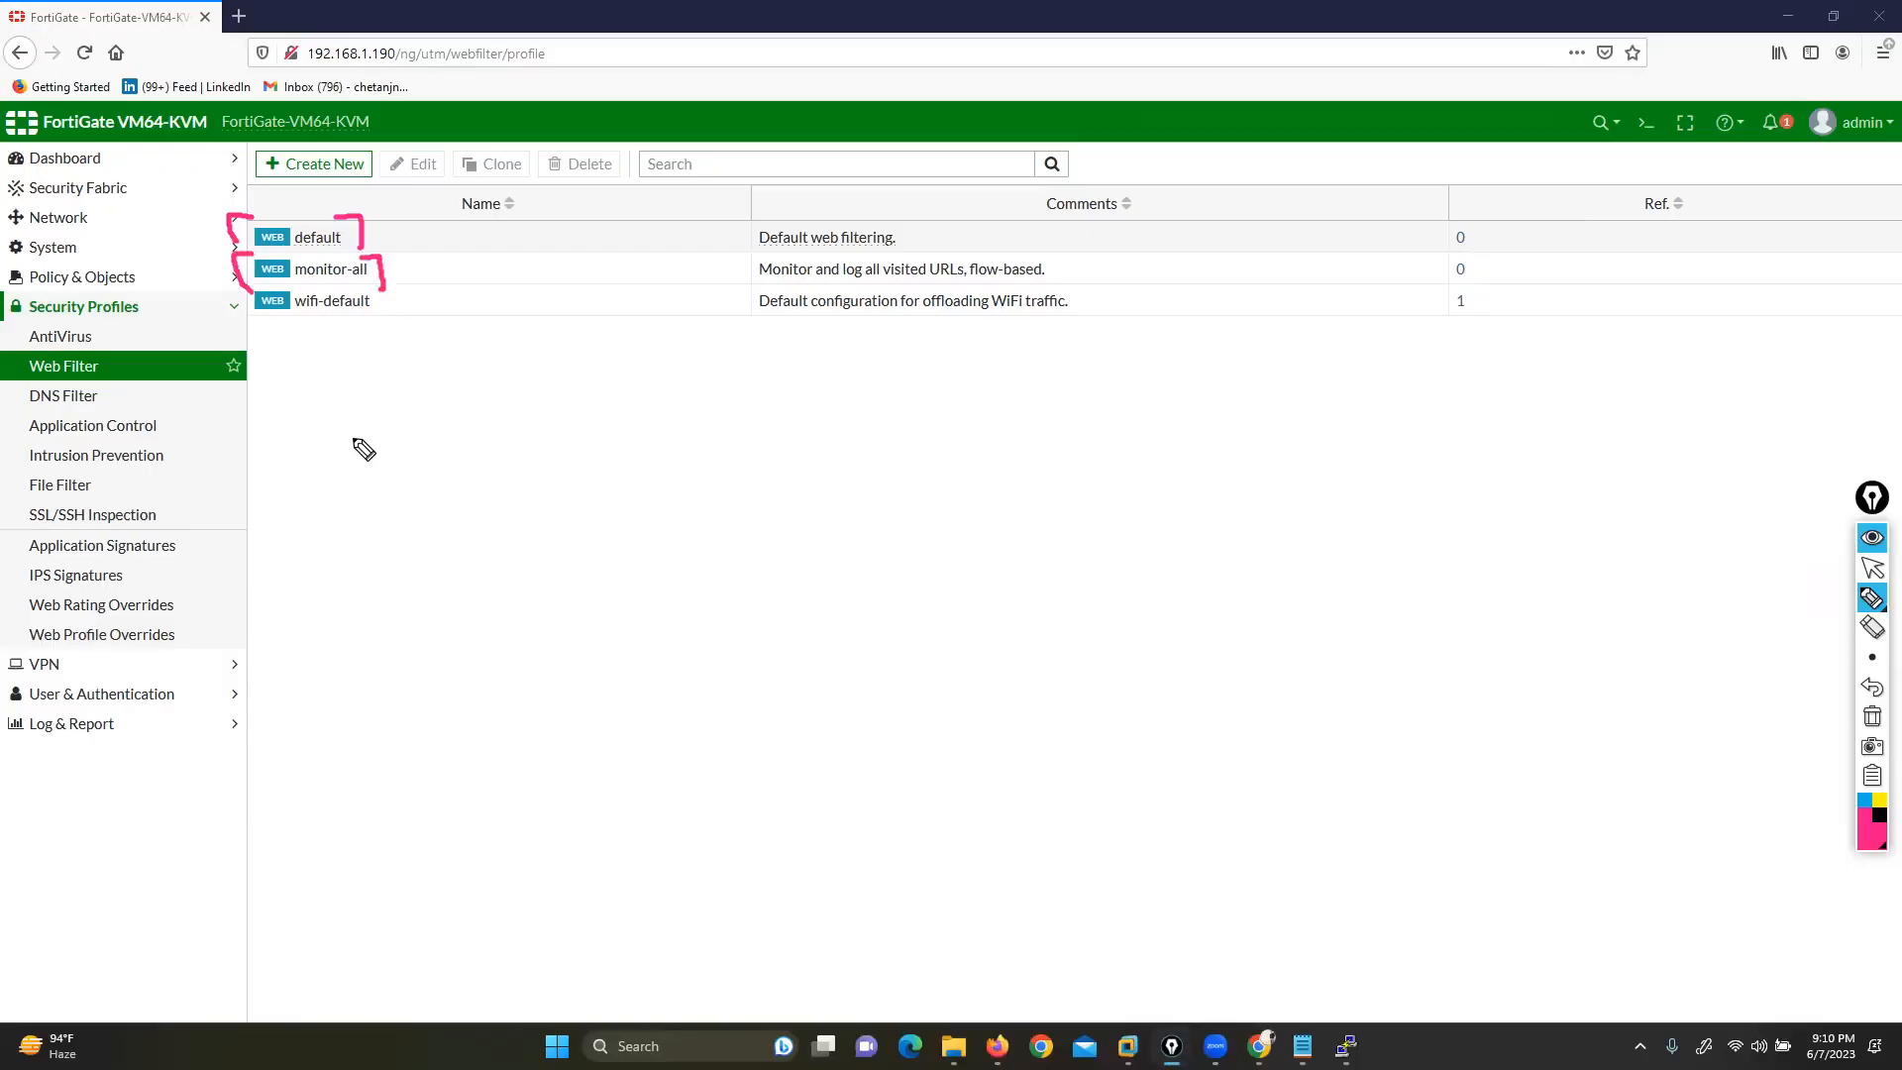
left_click(1872, 716)
left_click(1874, 573)
double_click(416, 242)
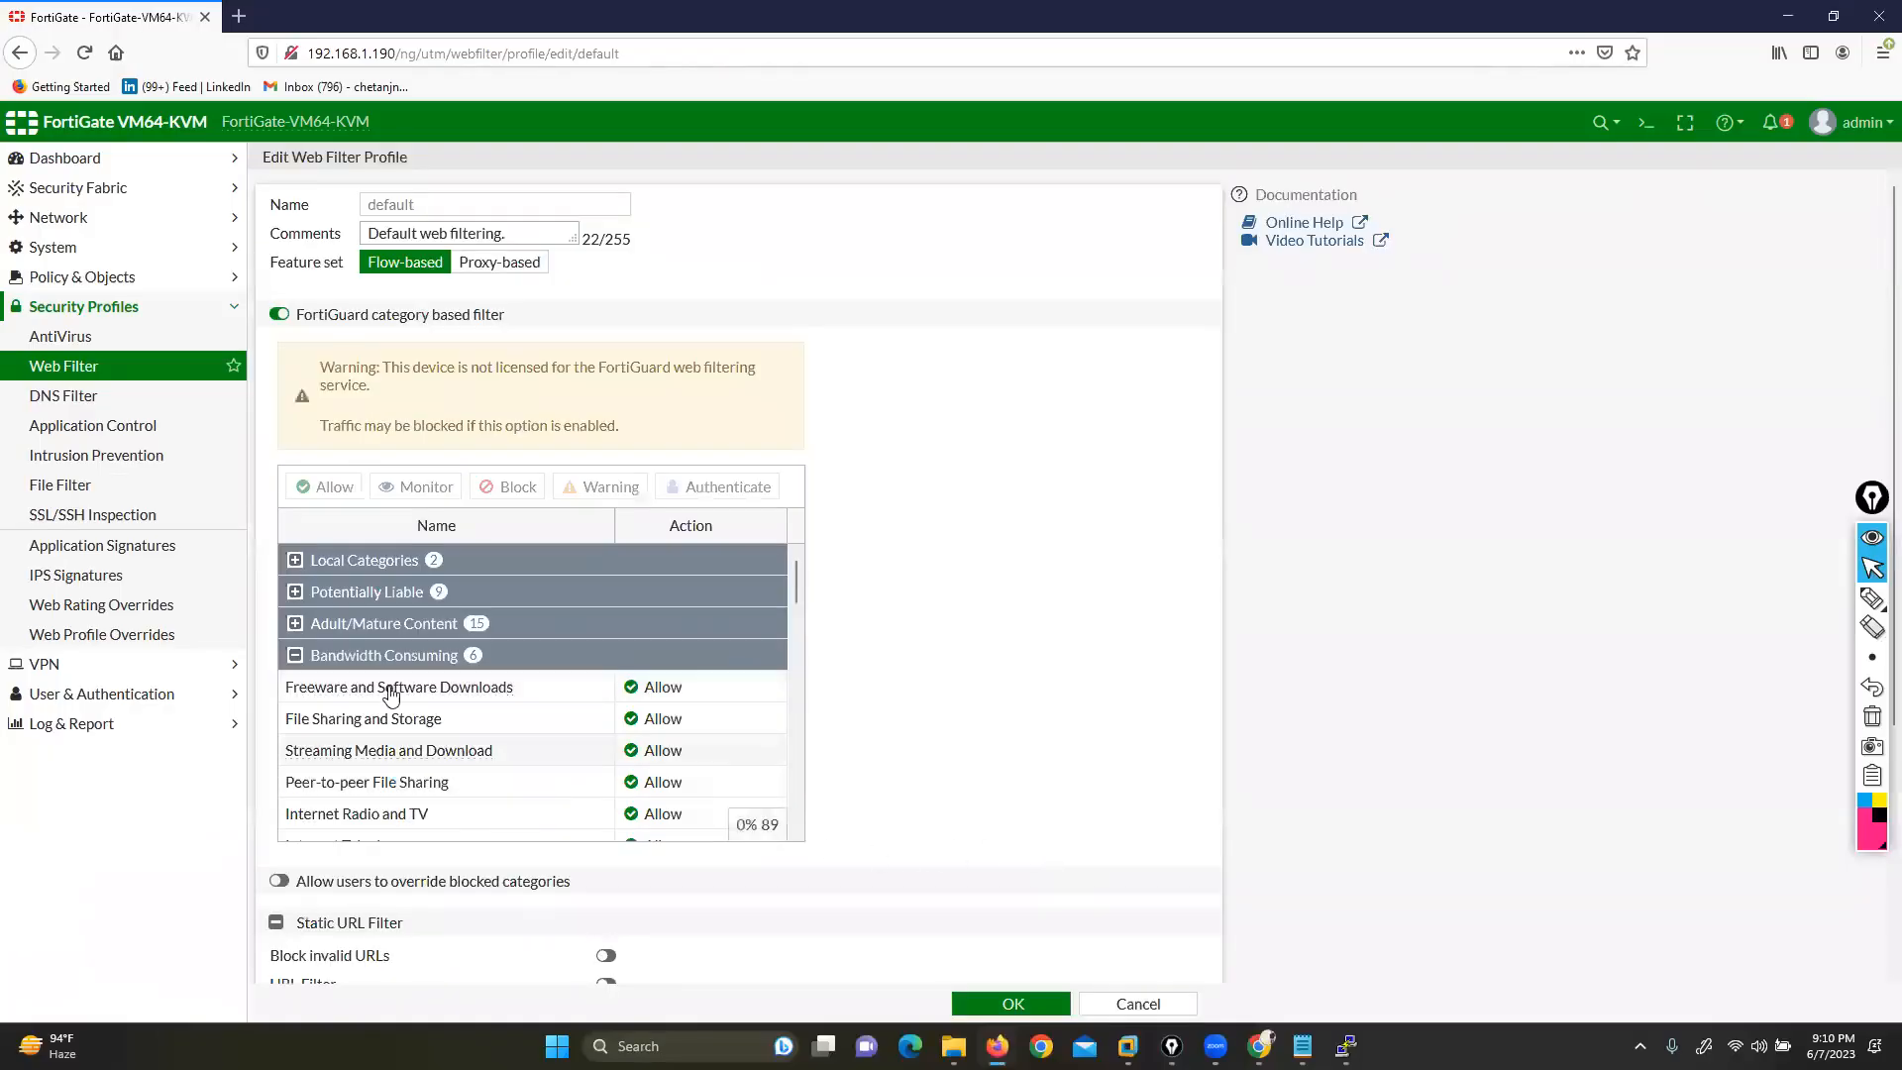
left_click_drag(313, 315, 486, 319)
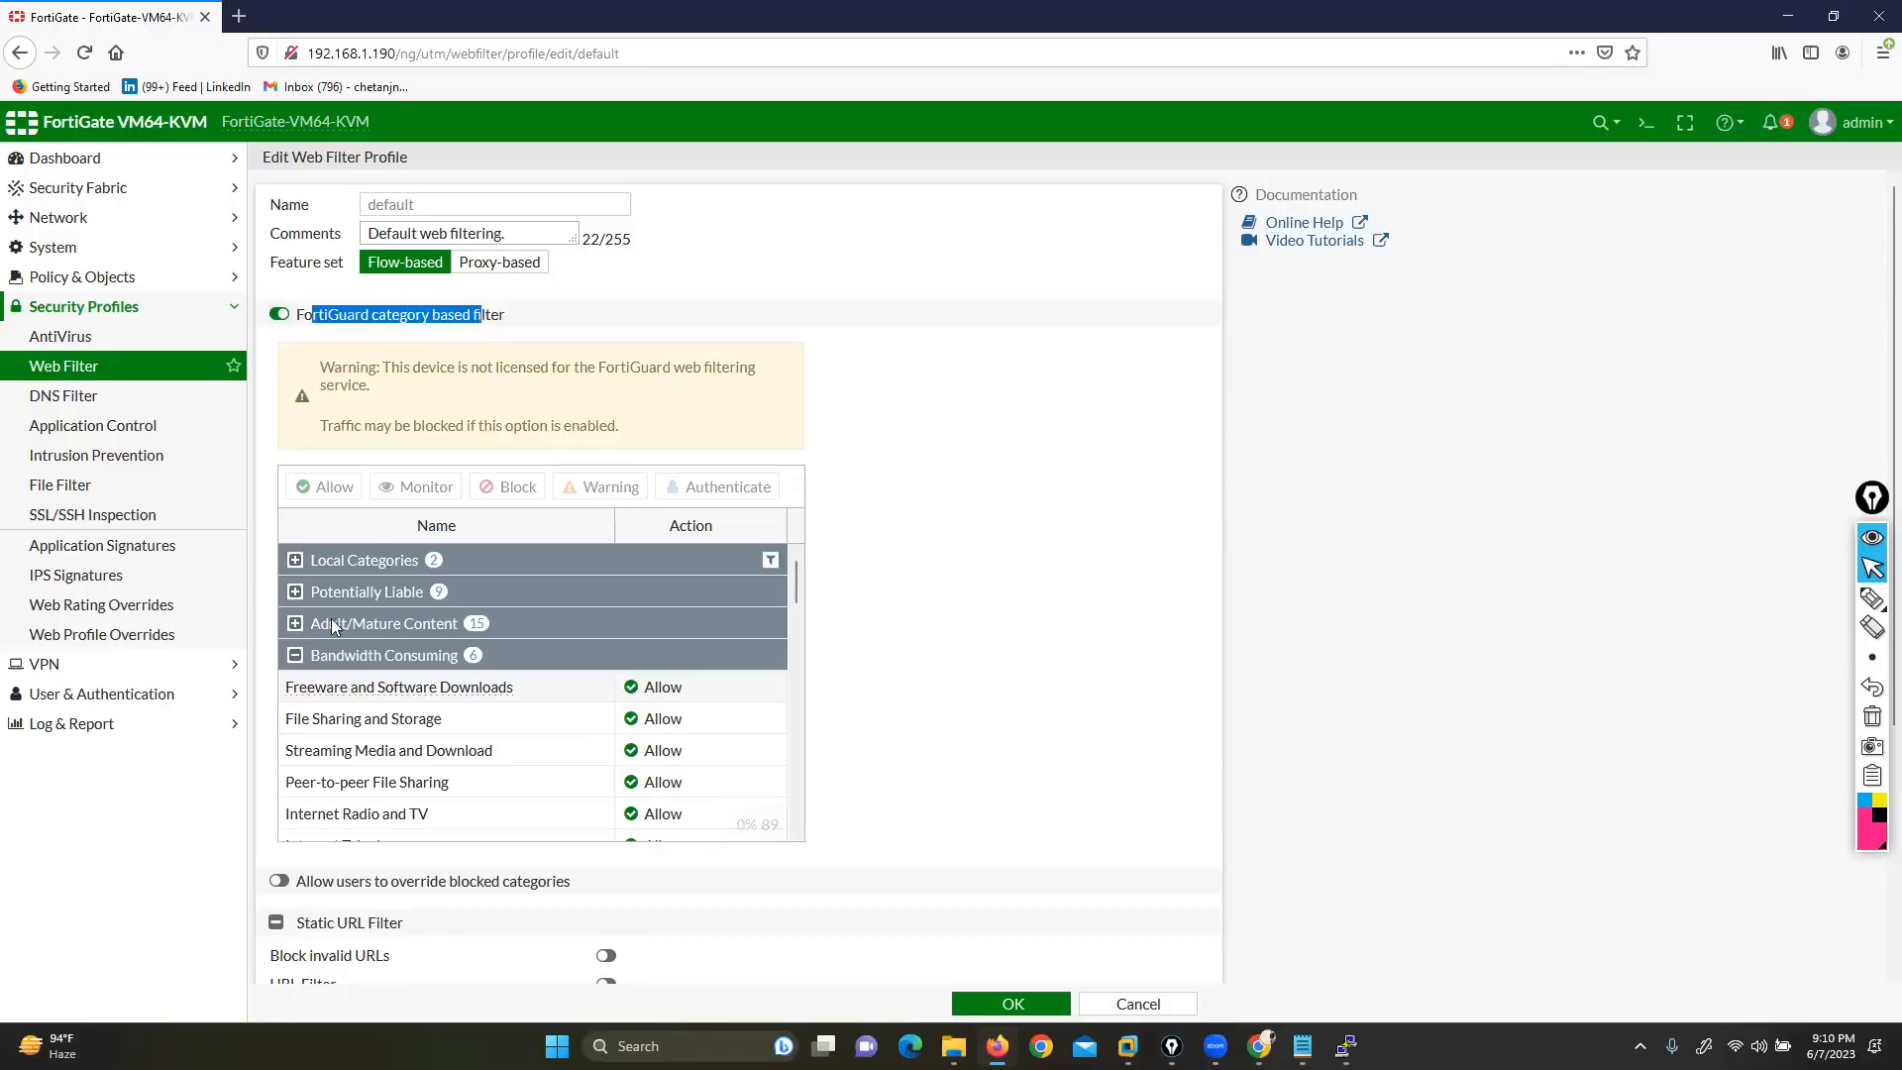
left_click(295, 656)
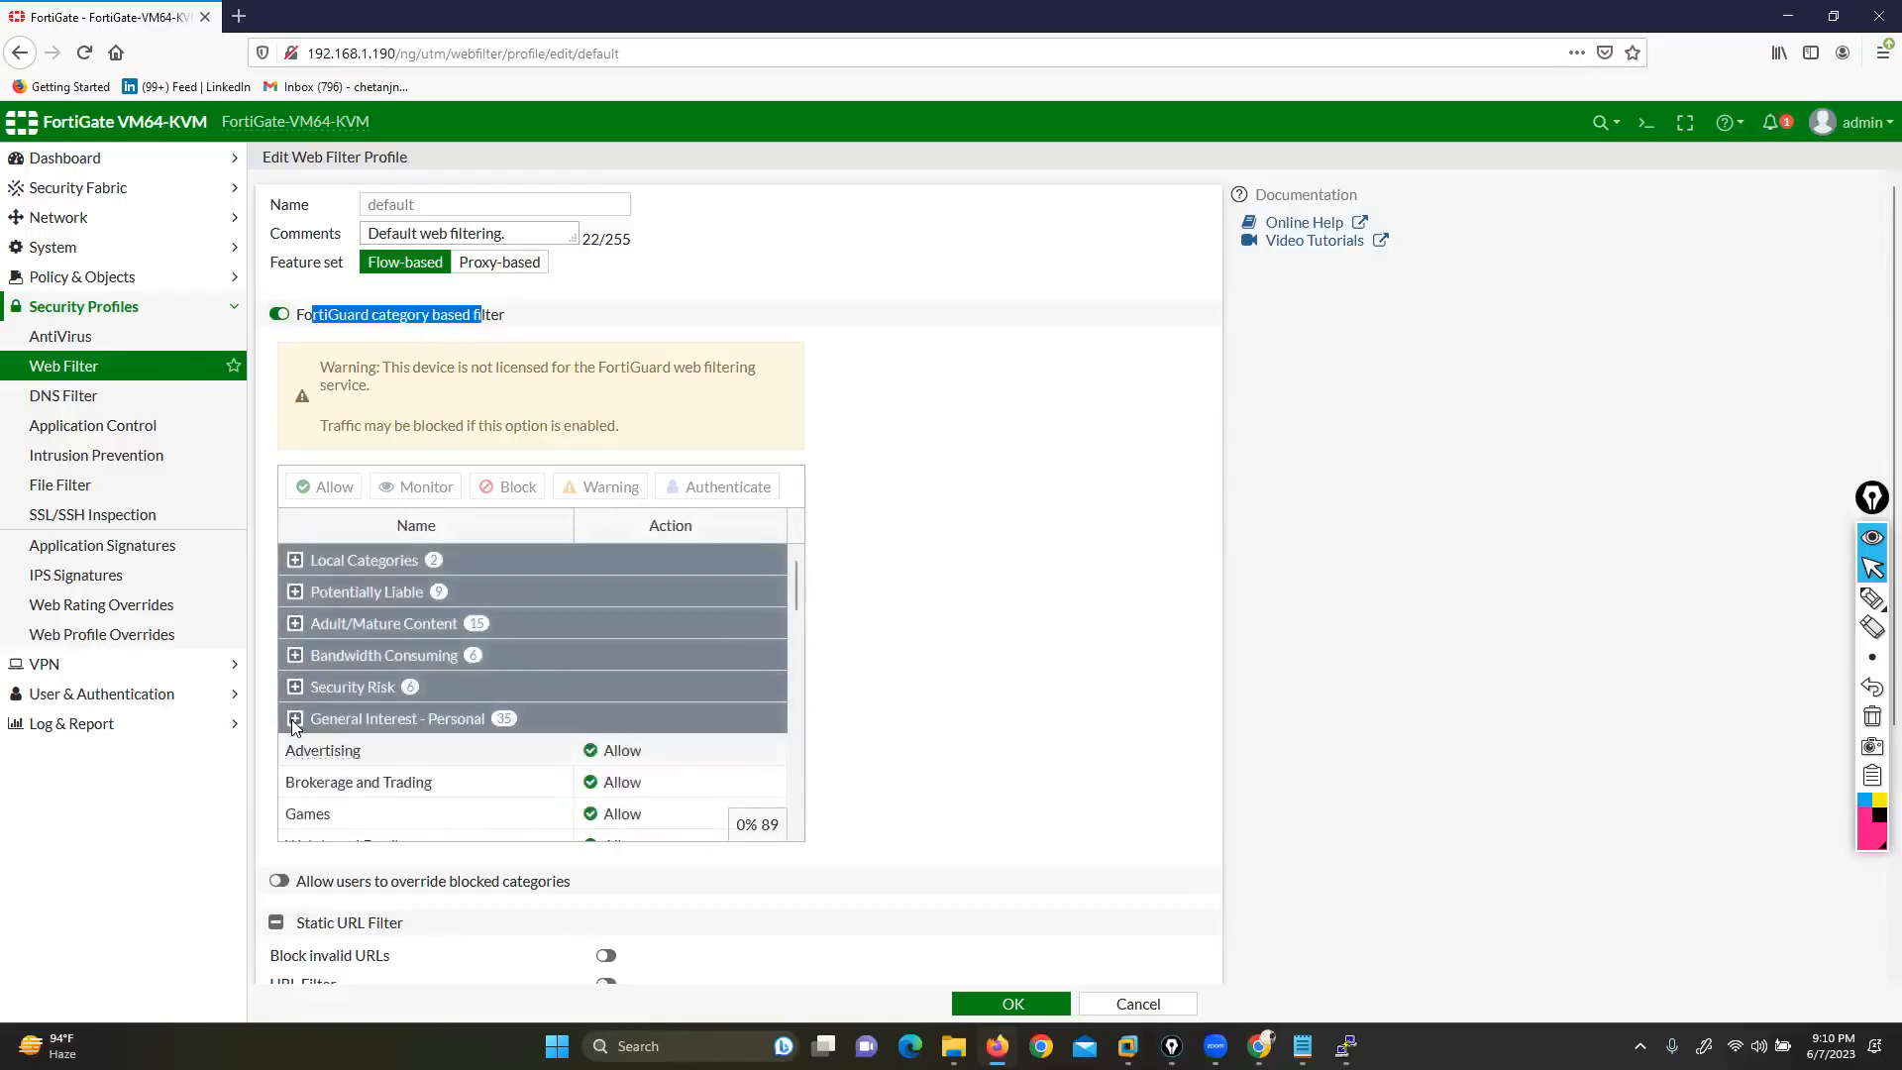
left_click(294, 718)
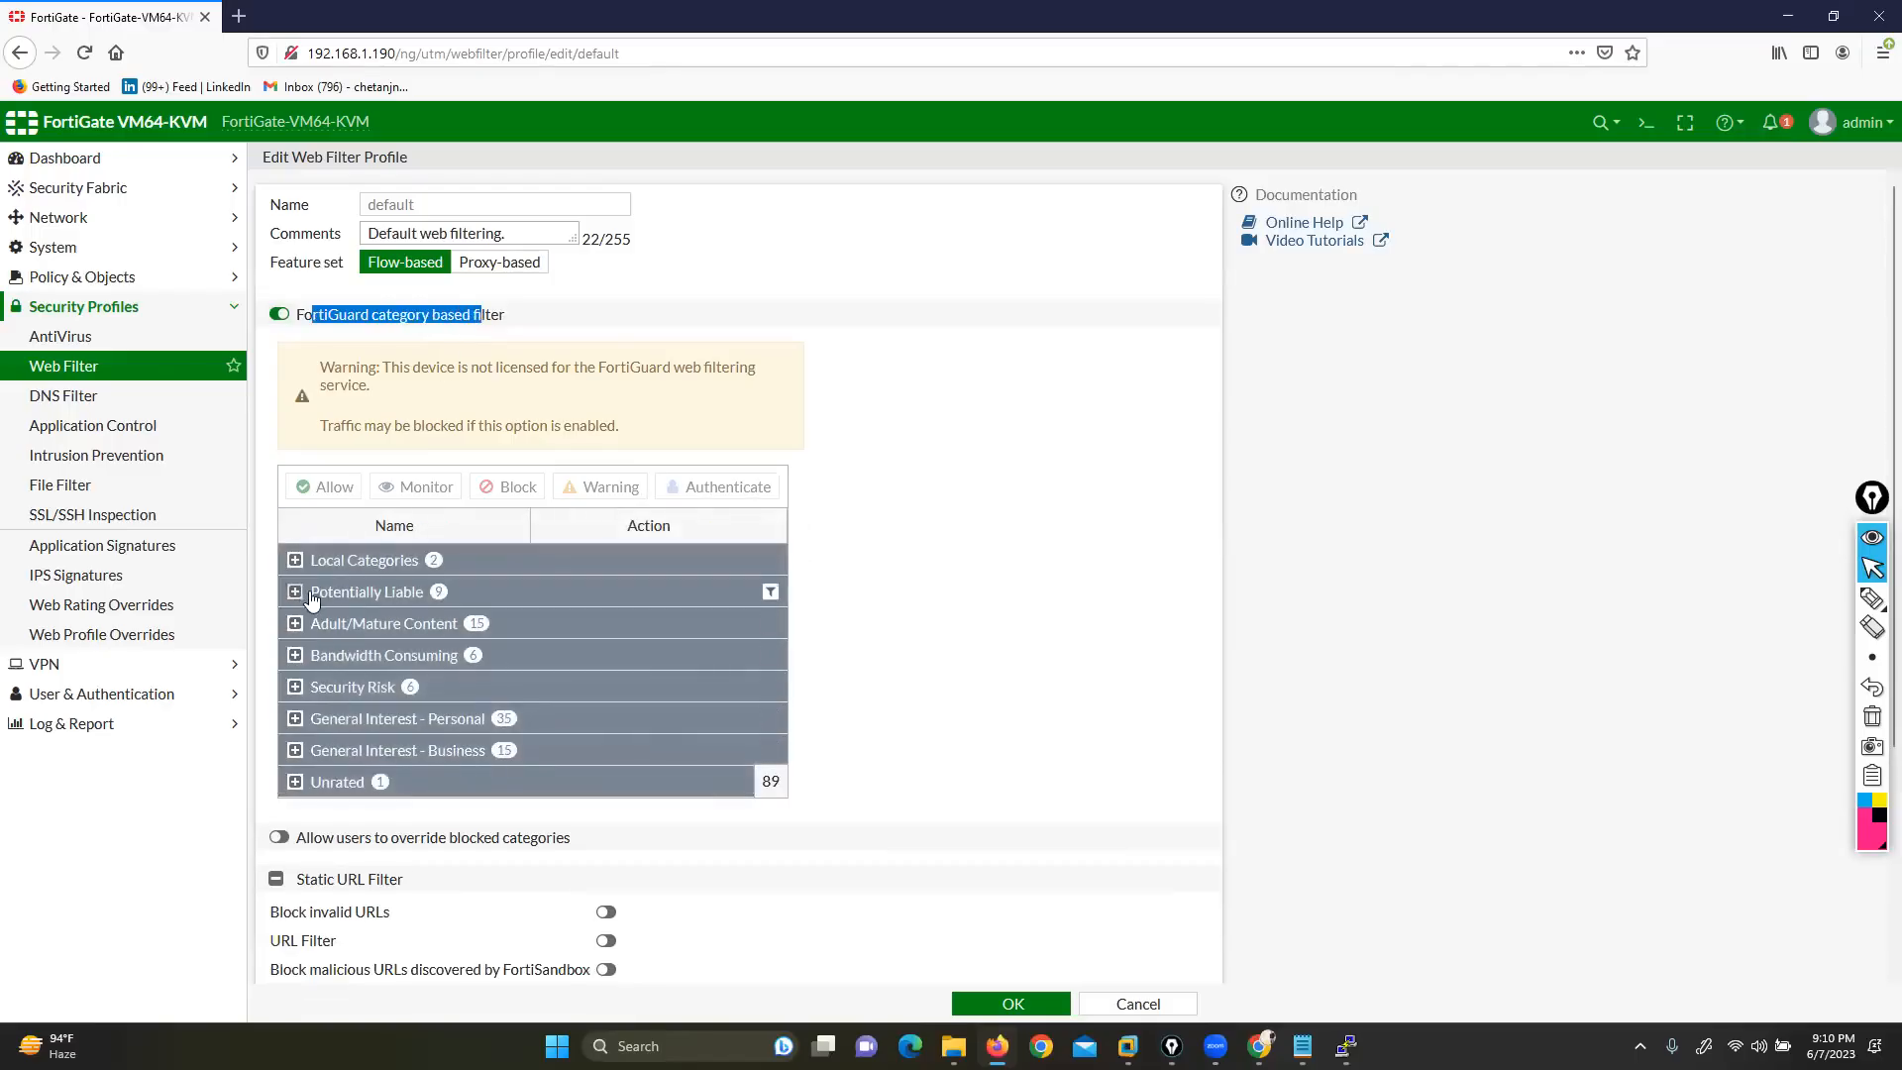
left_click(297, 656)
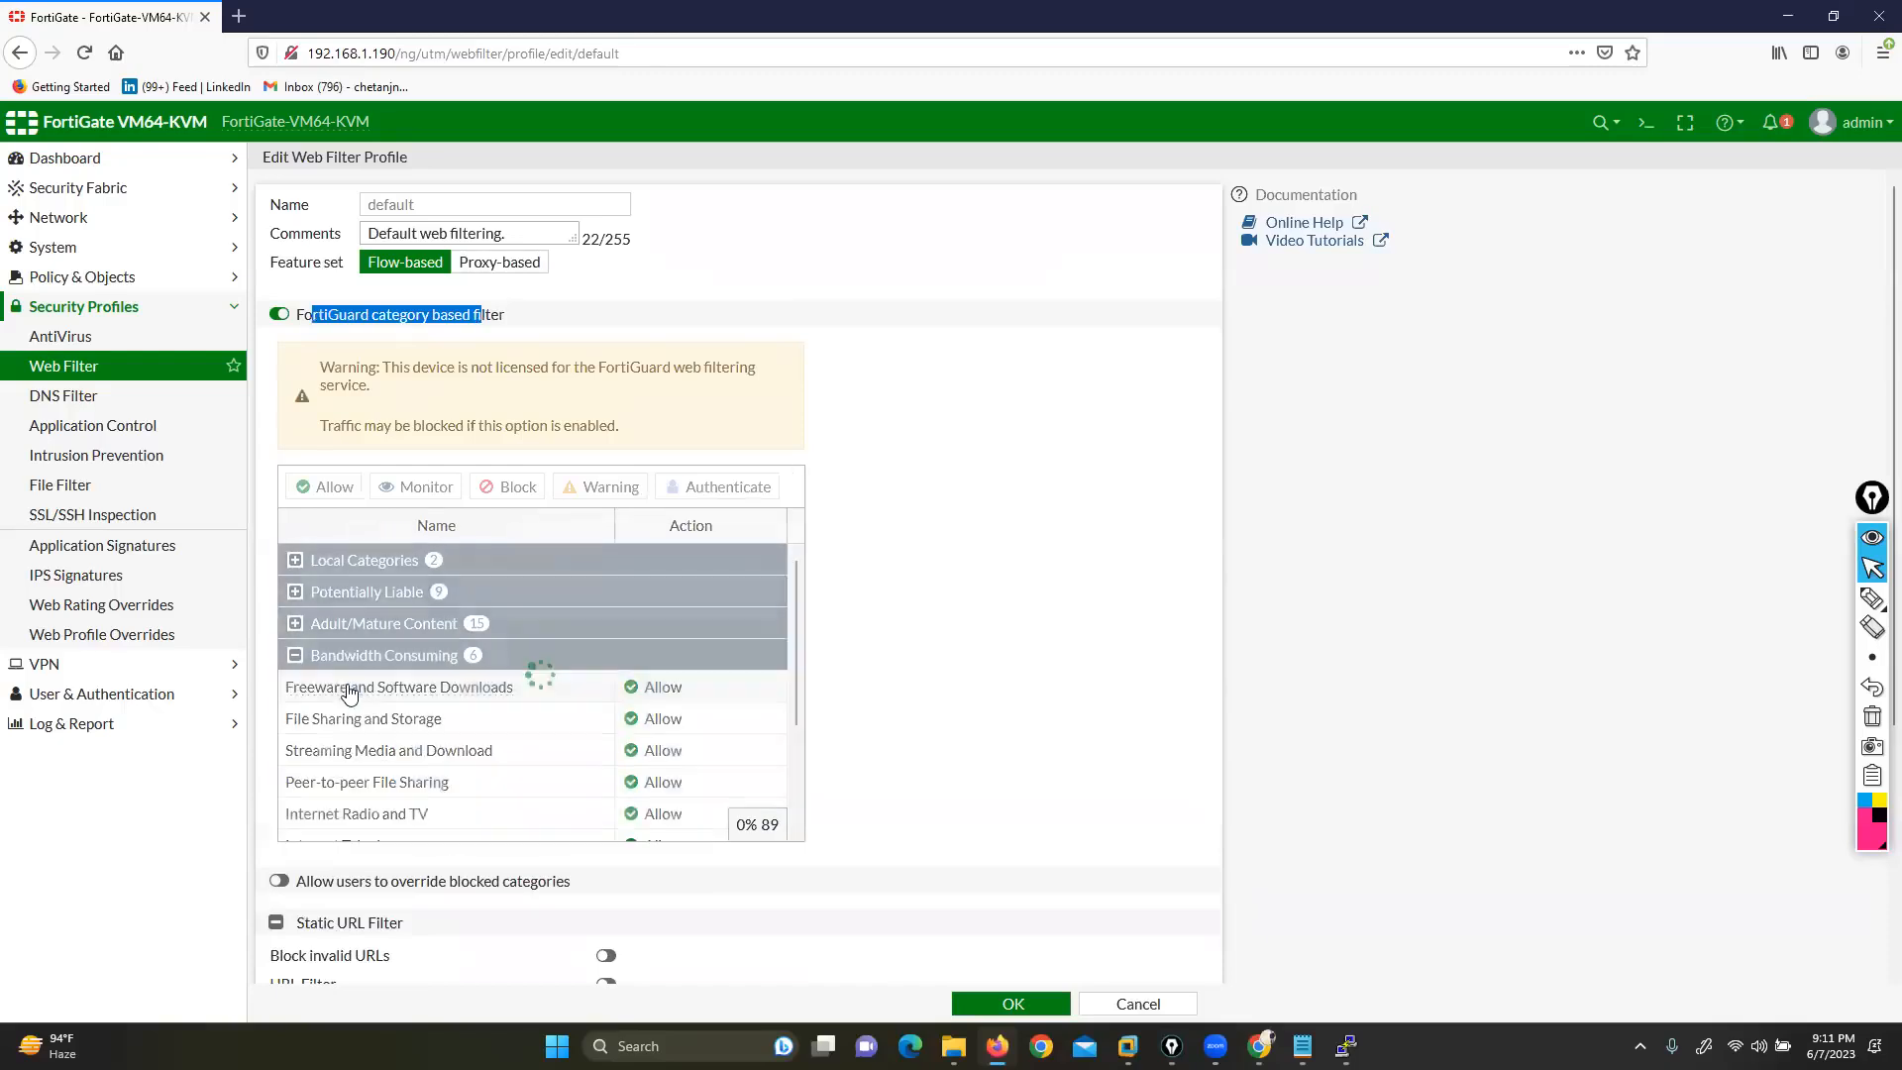
left_click(295, 623)
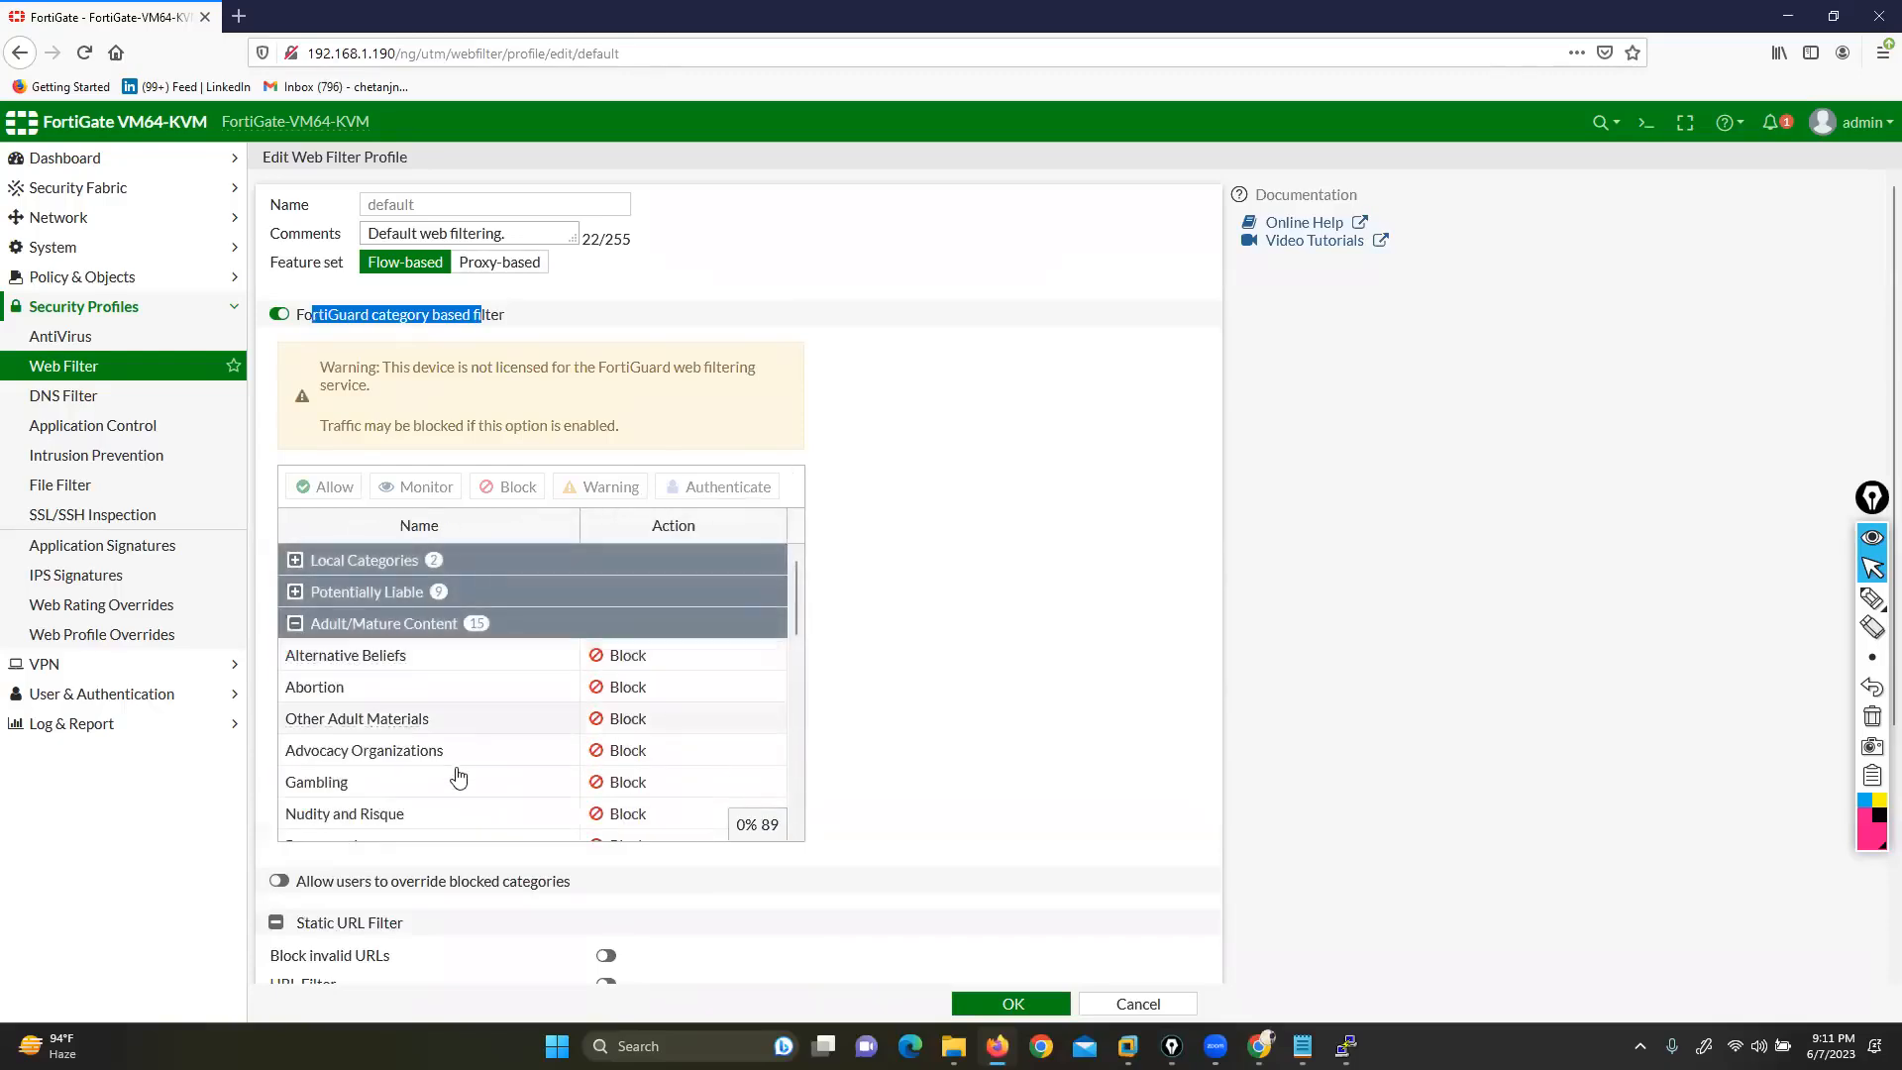
scroll(459, 788, "down", 3)
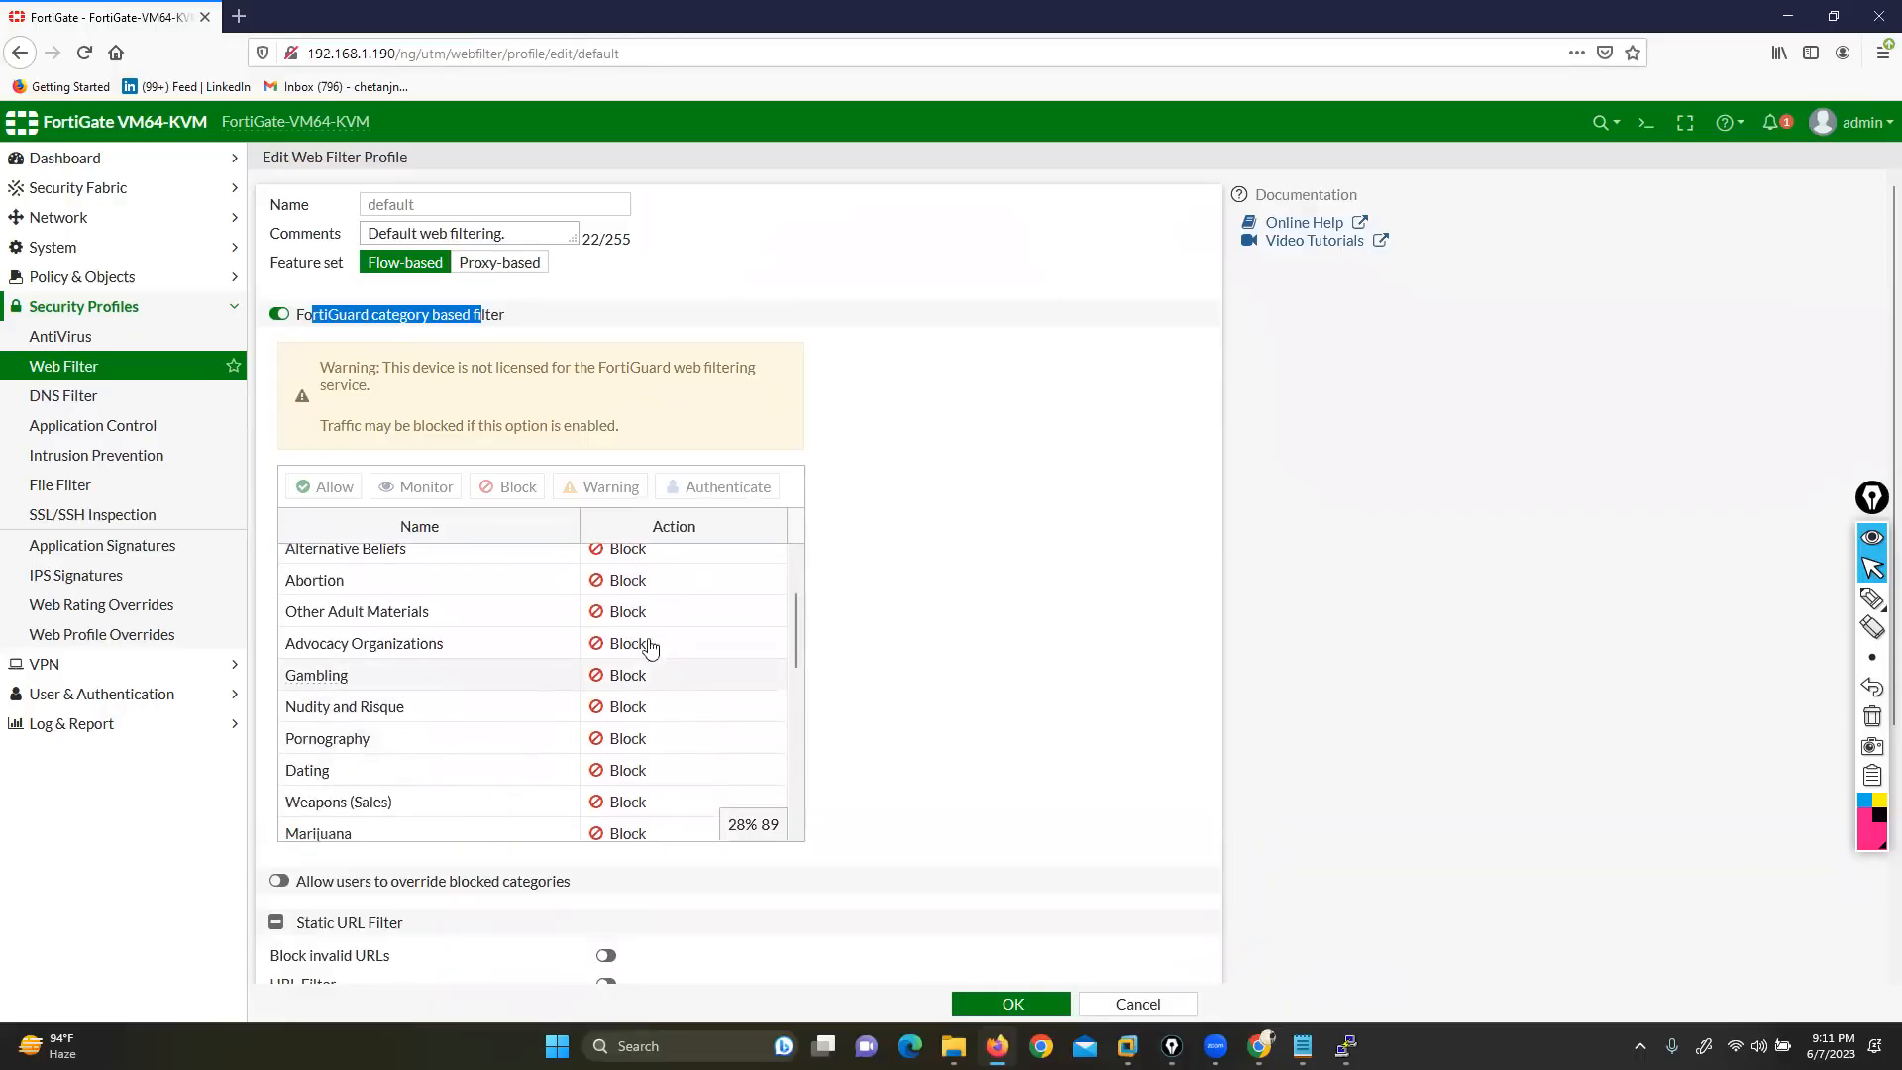
scroll(646, 743, "down", 6)
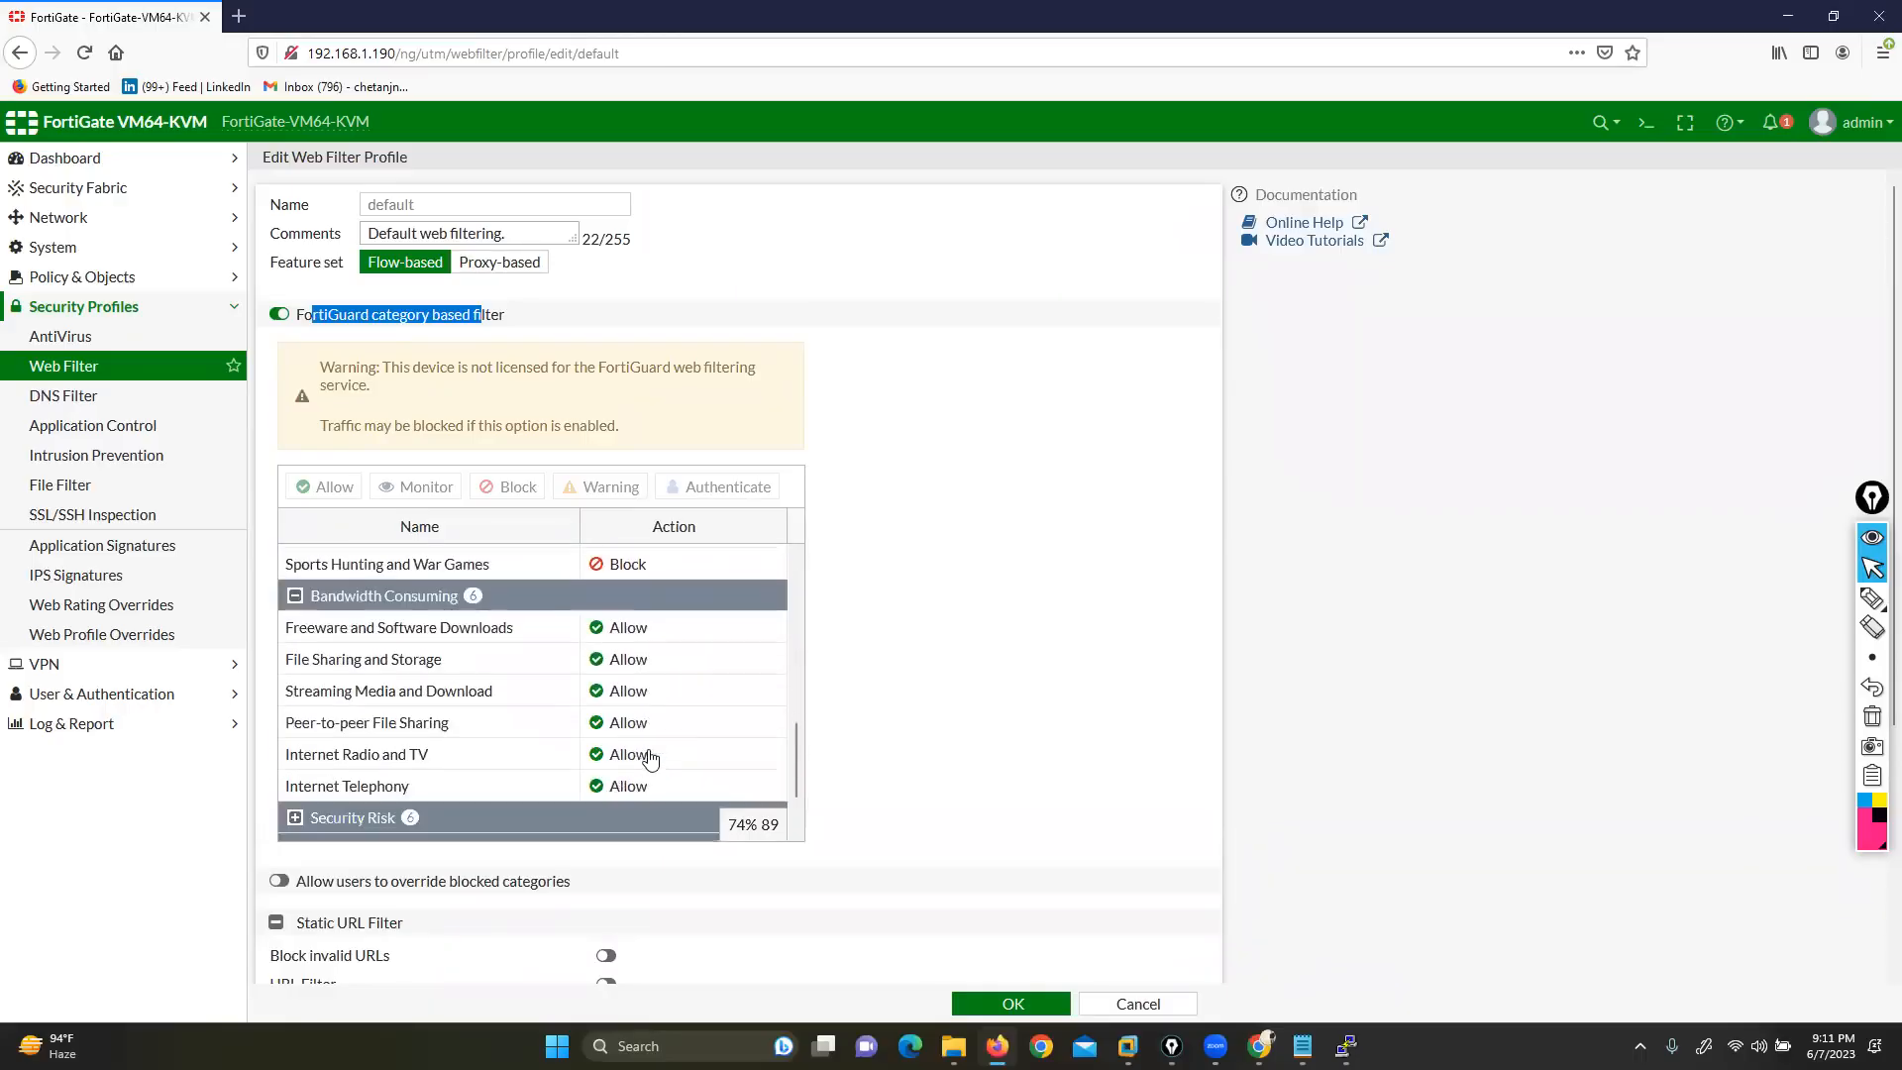
left_click(296, 731)
scroll(539, 760, "down", 5)
scroll(541, 760, "down", 2)
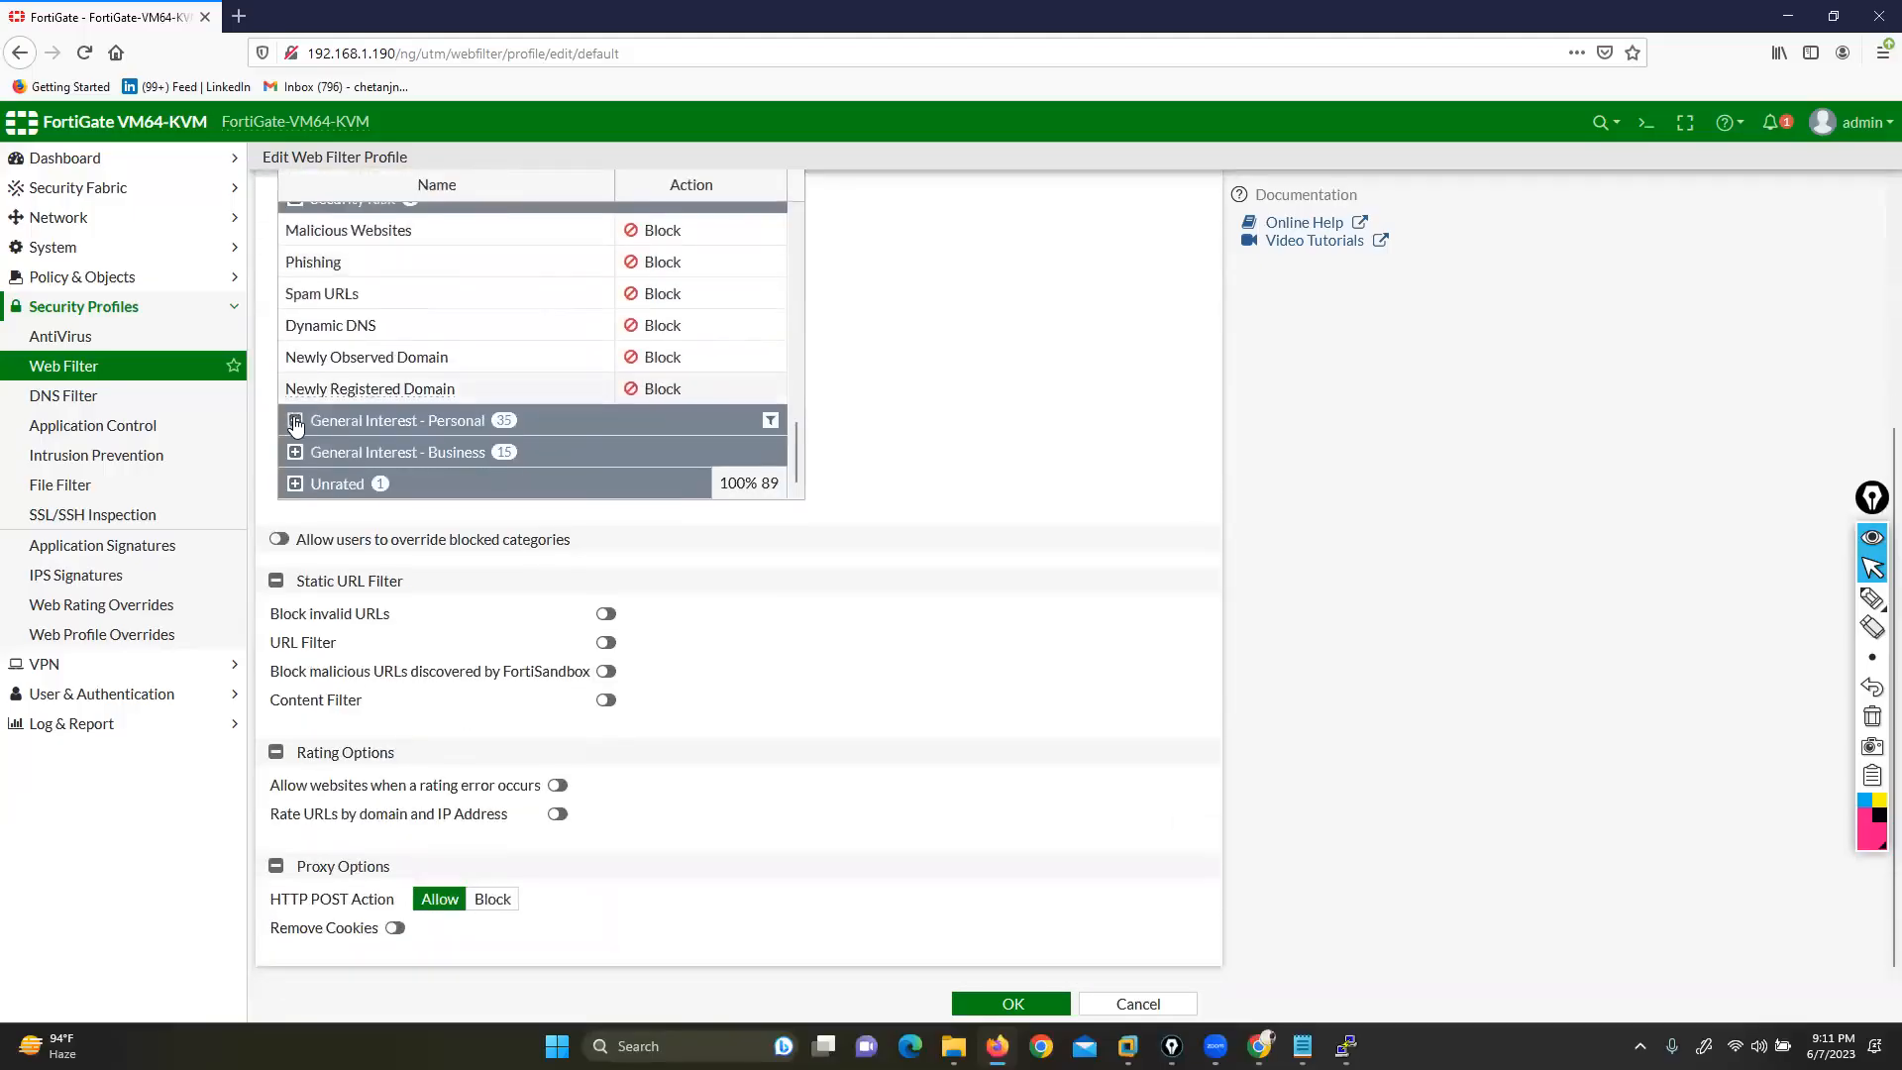
left_click(432, 426)
scroll(432, 428, "down", 5)
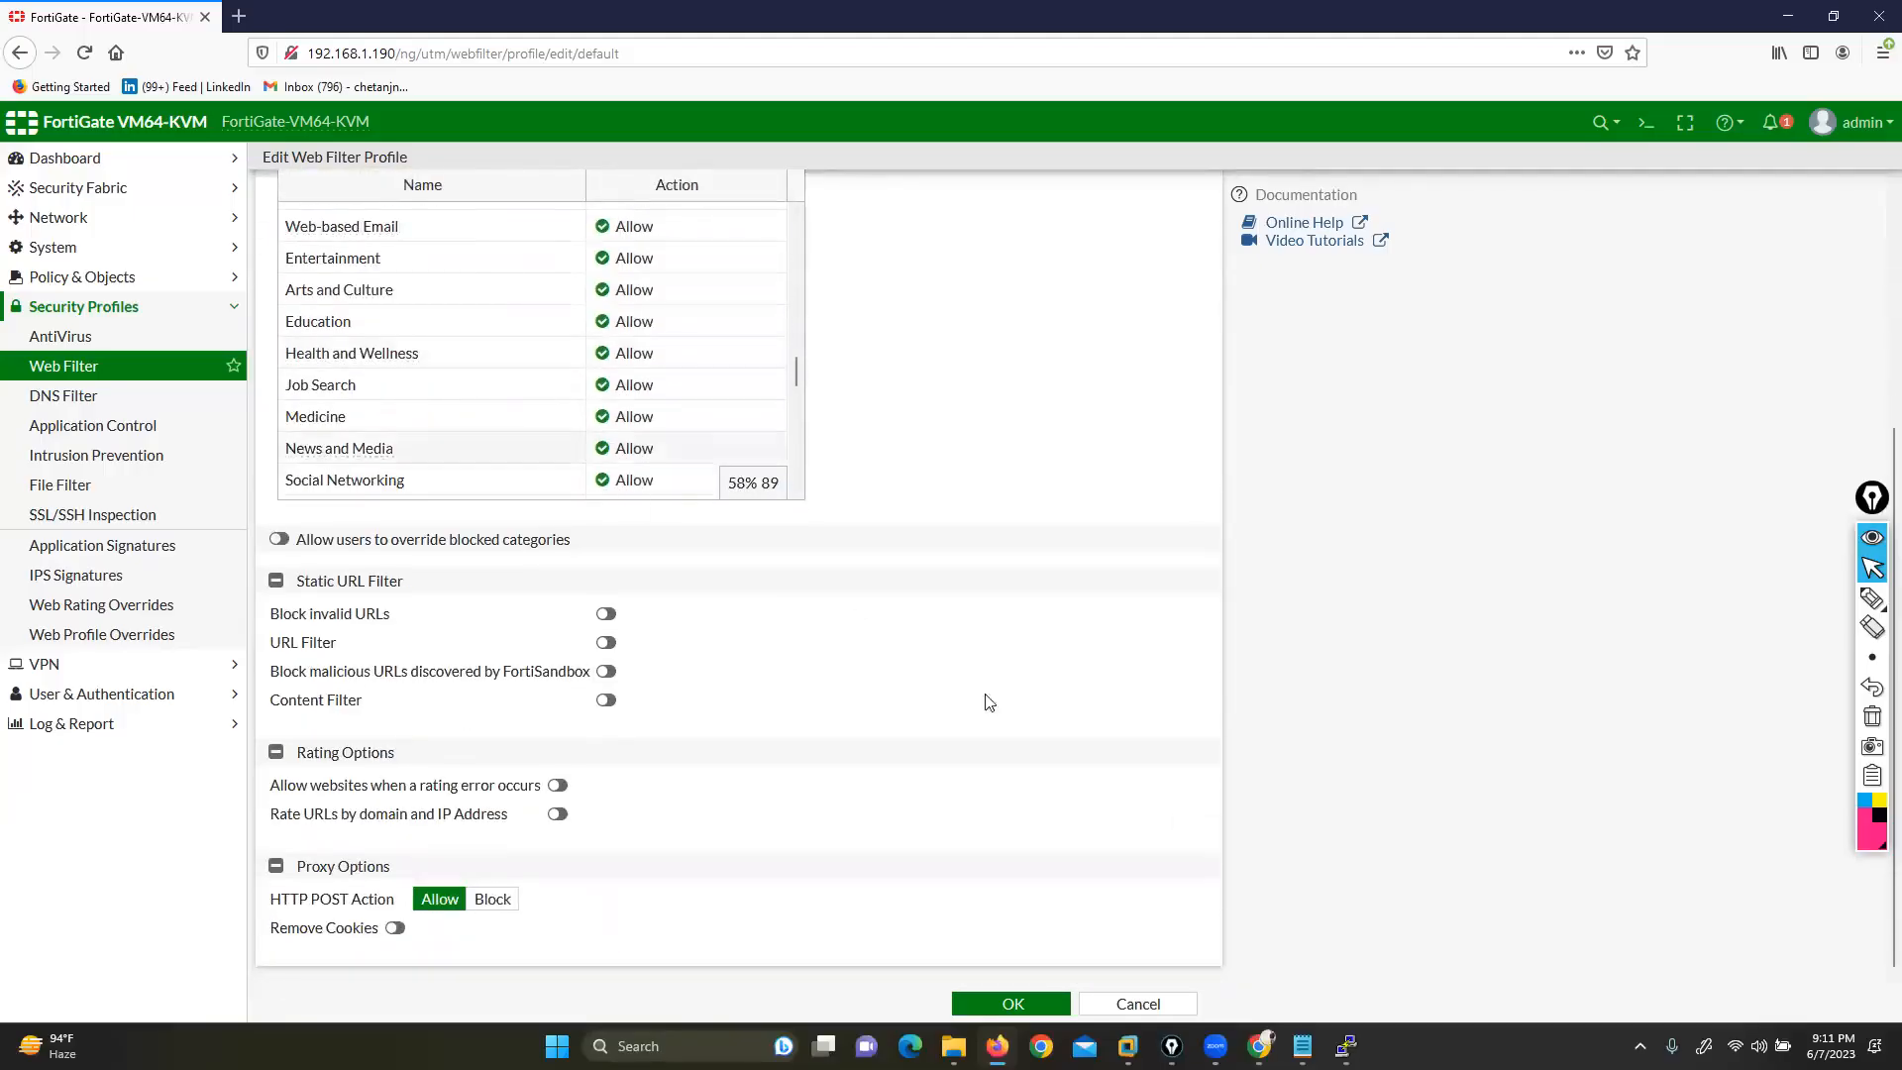
left_click(1120, 1002)
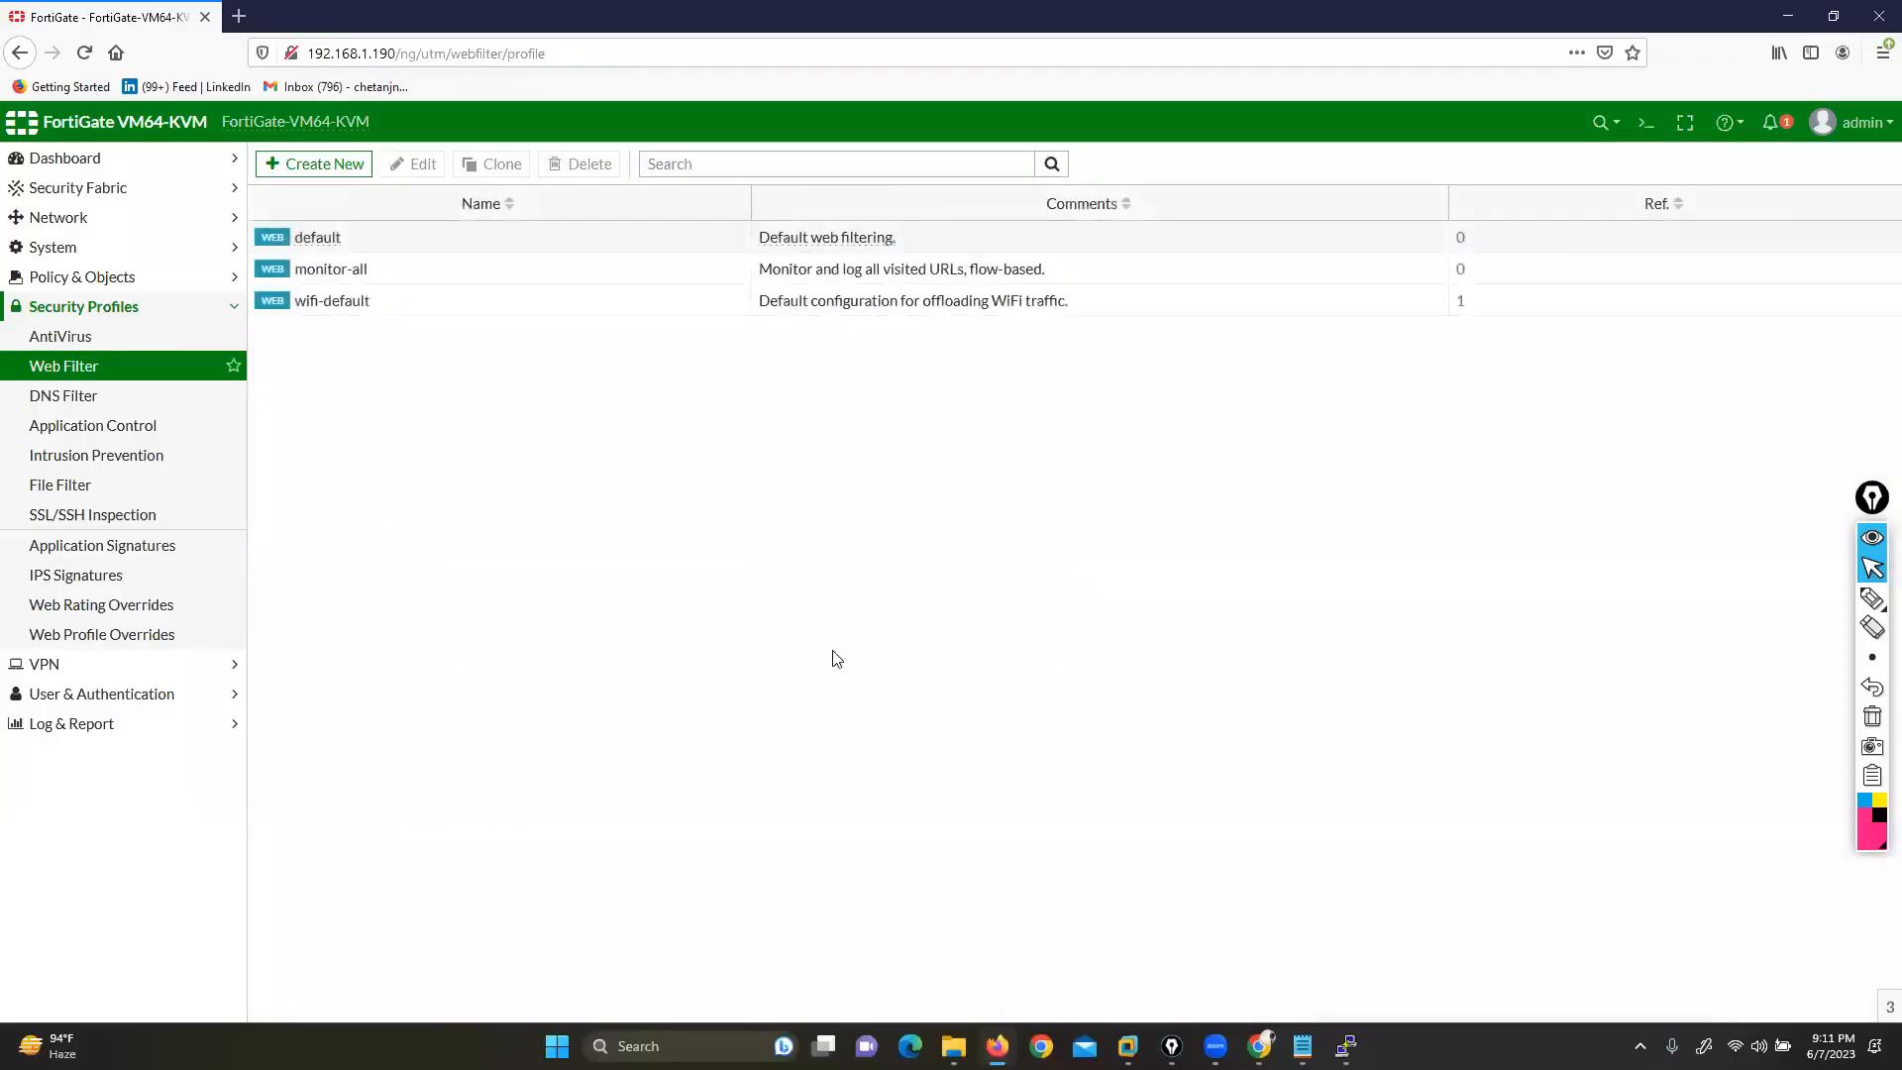
Open the monitor-all web filter profile to review its comments, then cancel without saving
left_click(384, 243)
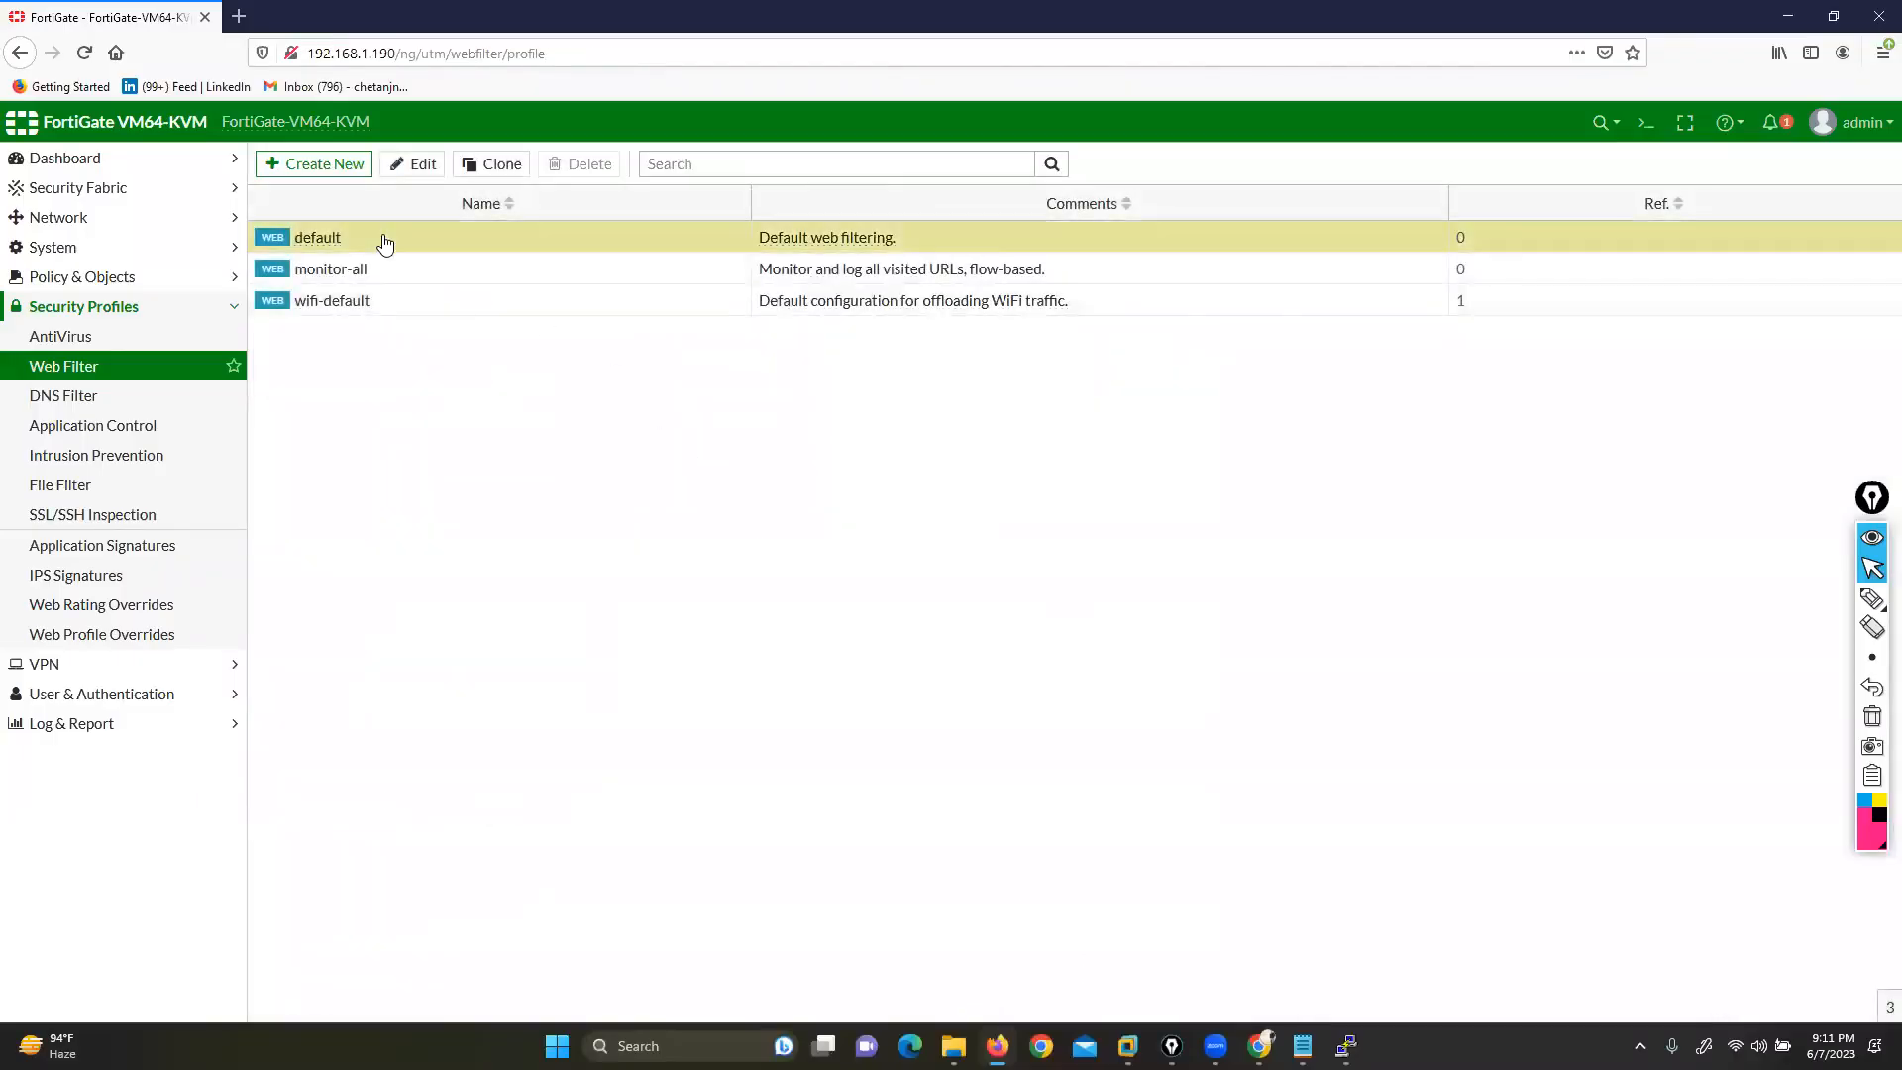
double_click(335, 277)
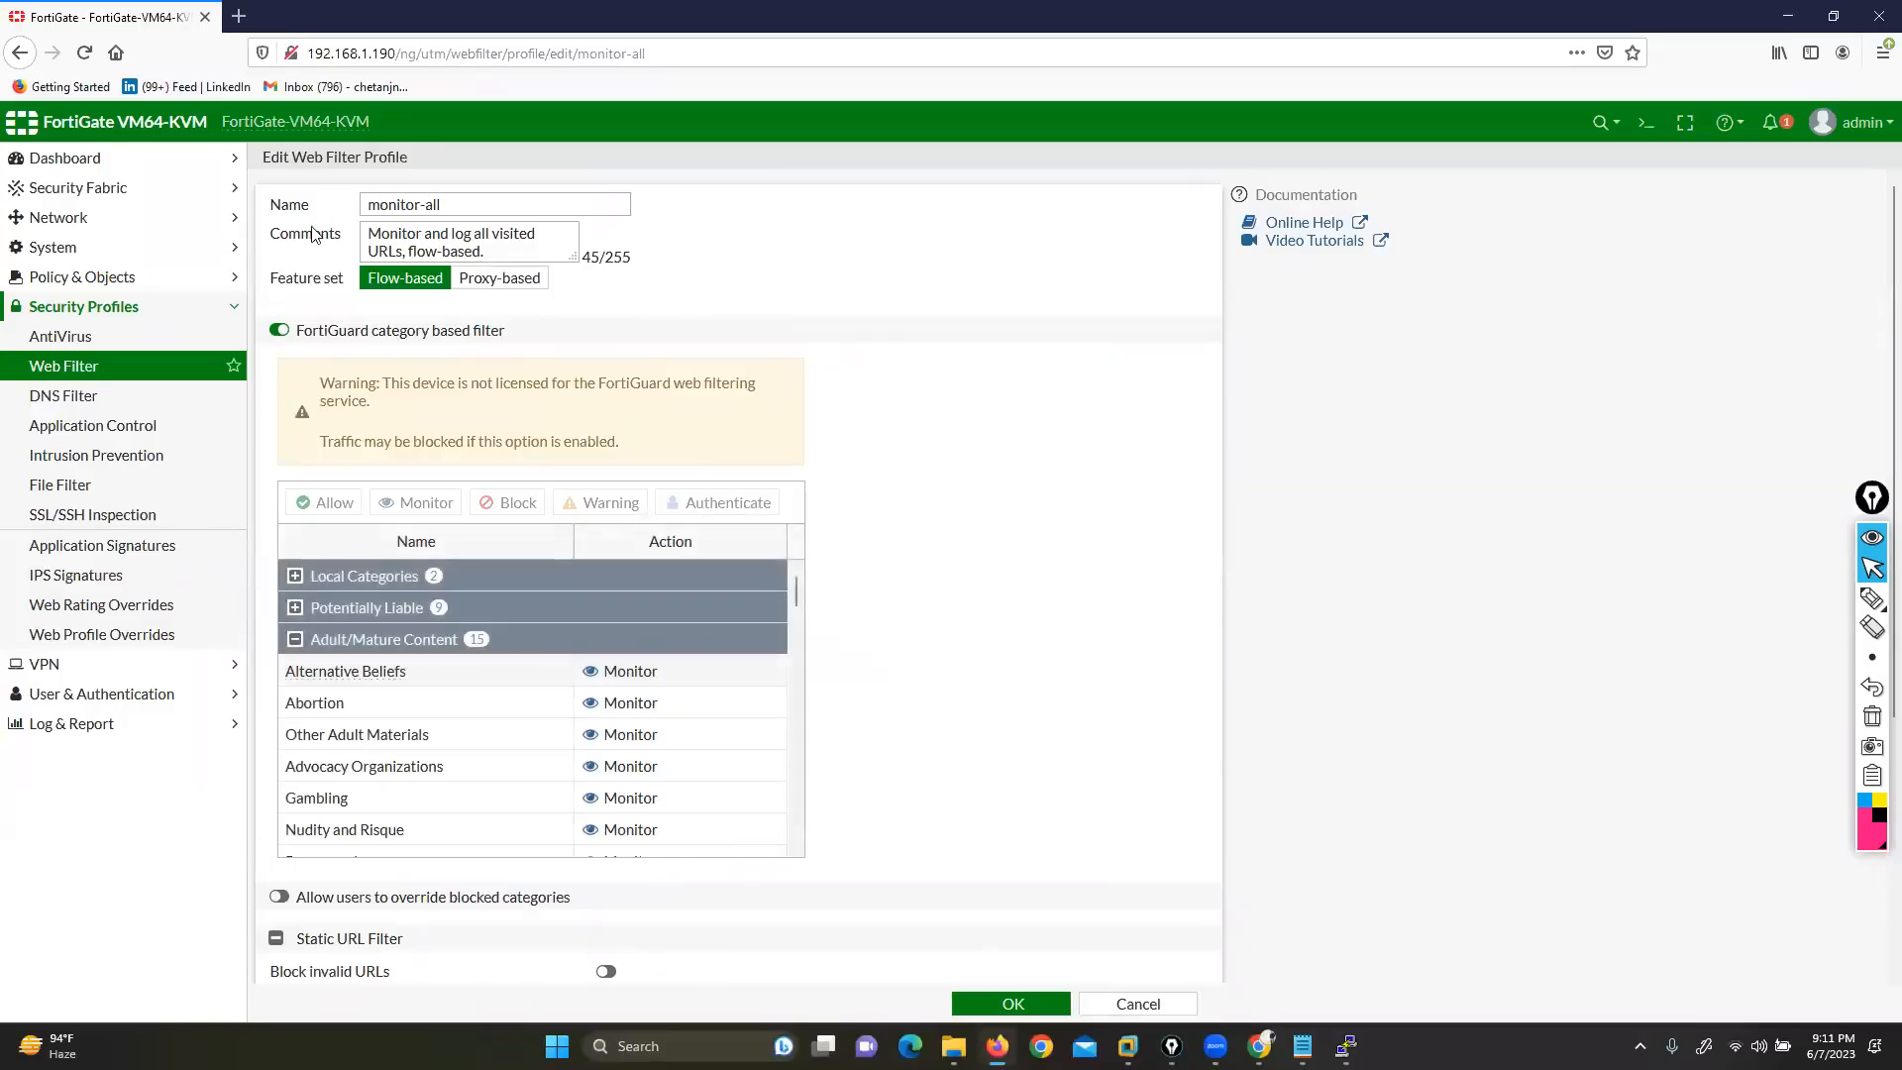
left_click_drag(270, 239, 369, 251)
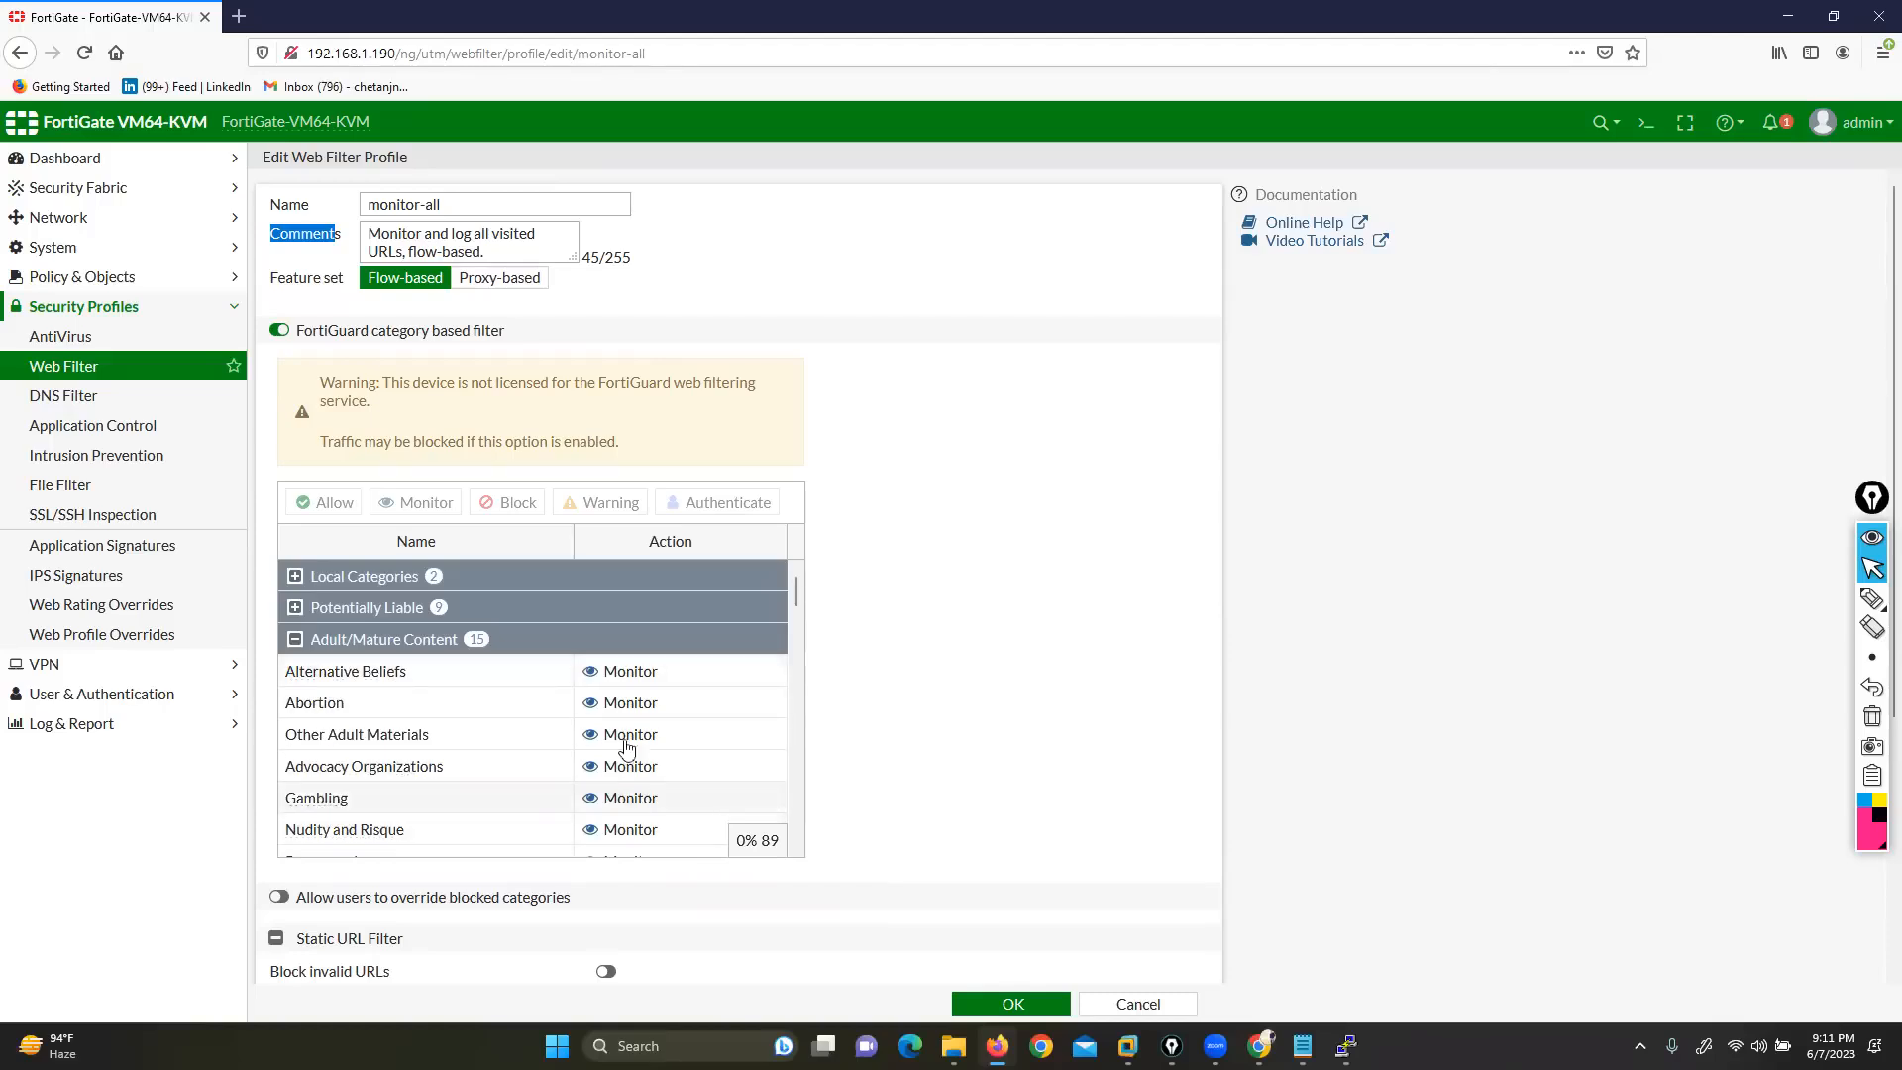
left_click(1125, 1006)
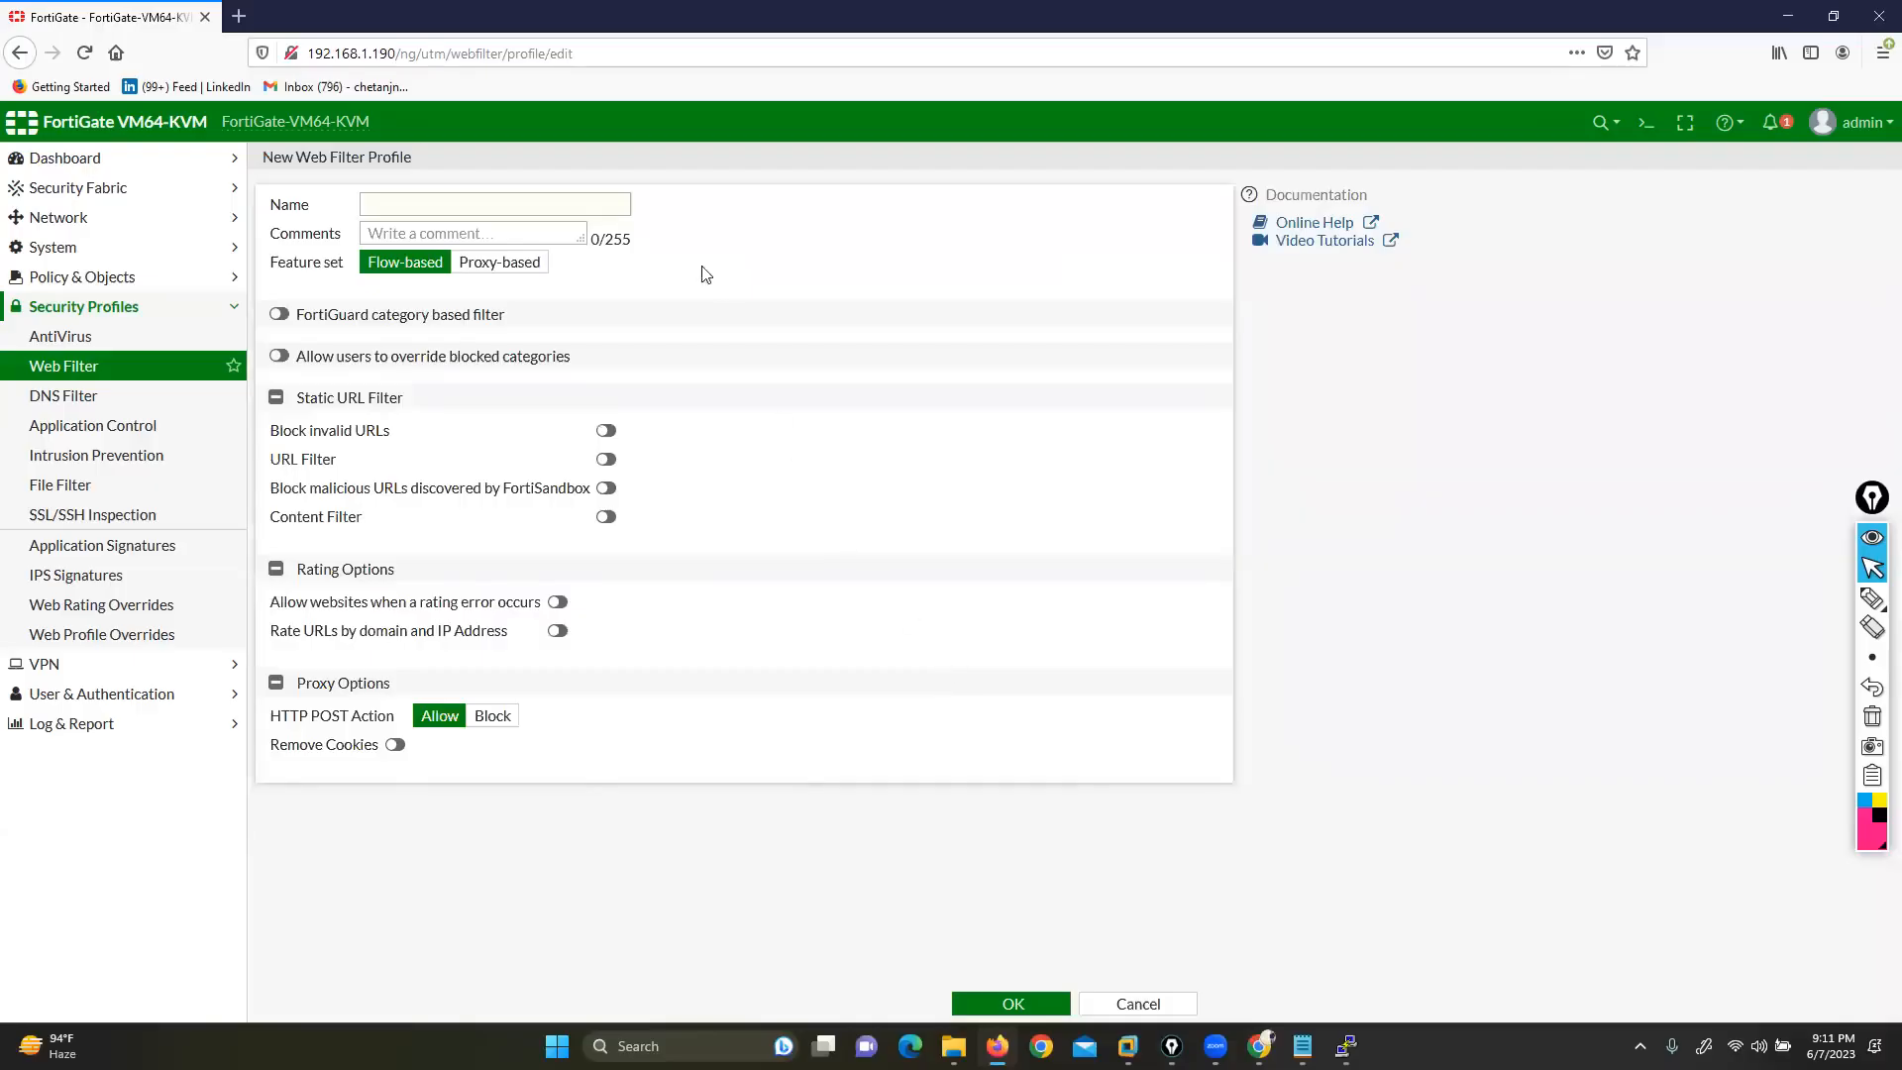
Name the profile forsalesteam, annotate the filter sections, and enable FortiGuard category based filtering
left_click(535, 202)
type("forsalesteam")
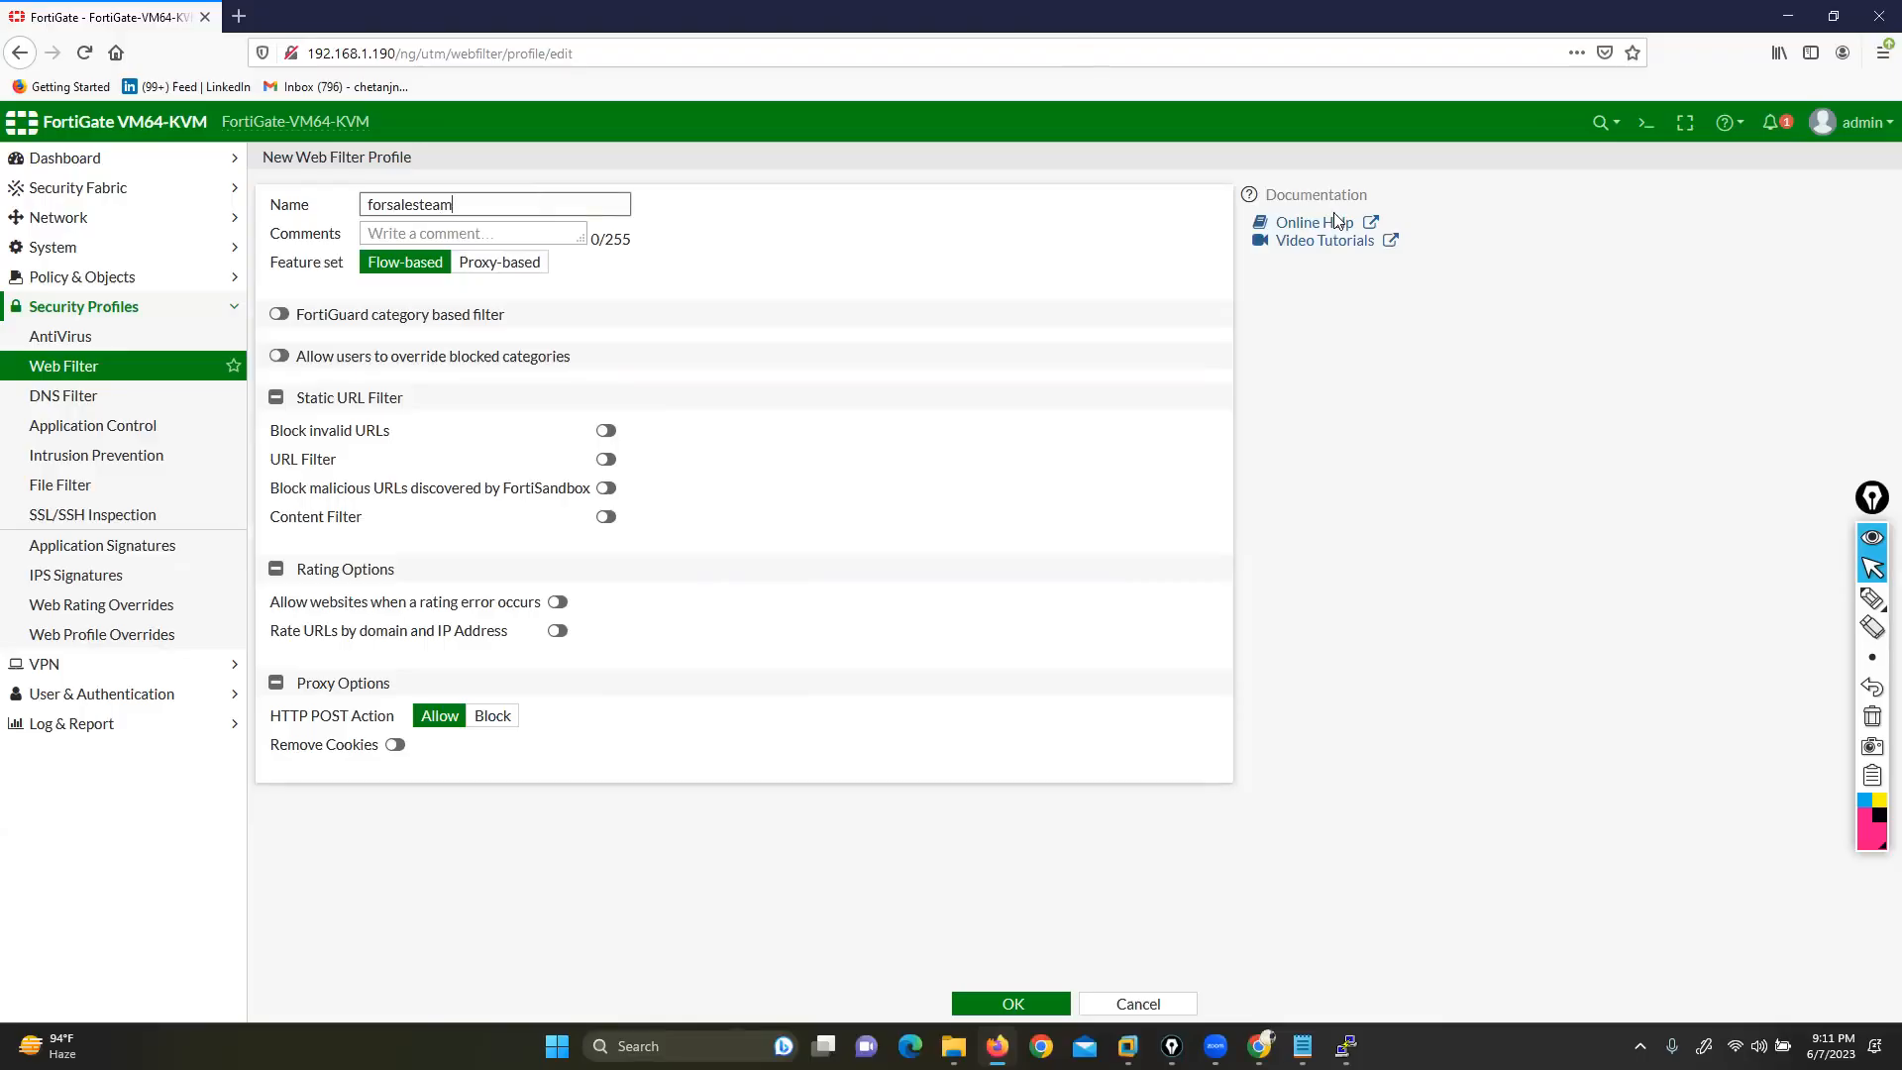
left_click(1860, 600)
mouse_move(305, 287)
left_mouse_down()
mouse_move(248, 302)
mouse_move(289, 325)
mouse_move(607, 344)
mouse_move(505, 288)
mouse_move(289, 288)
mouse_move(315, 377)
mouse_move(552, 389)
mouse_move(590, 342)
left_mouse_up()
mouse_move(410, 387)
left_mouse_down()
mouse_move(381, 424)
mouse_move(228, 420)
mouse_move(248, 376)
left_mouse_up()
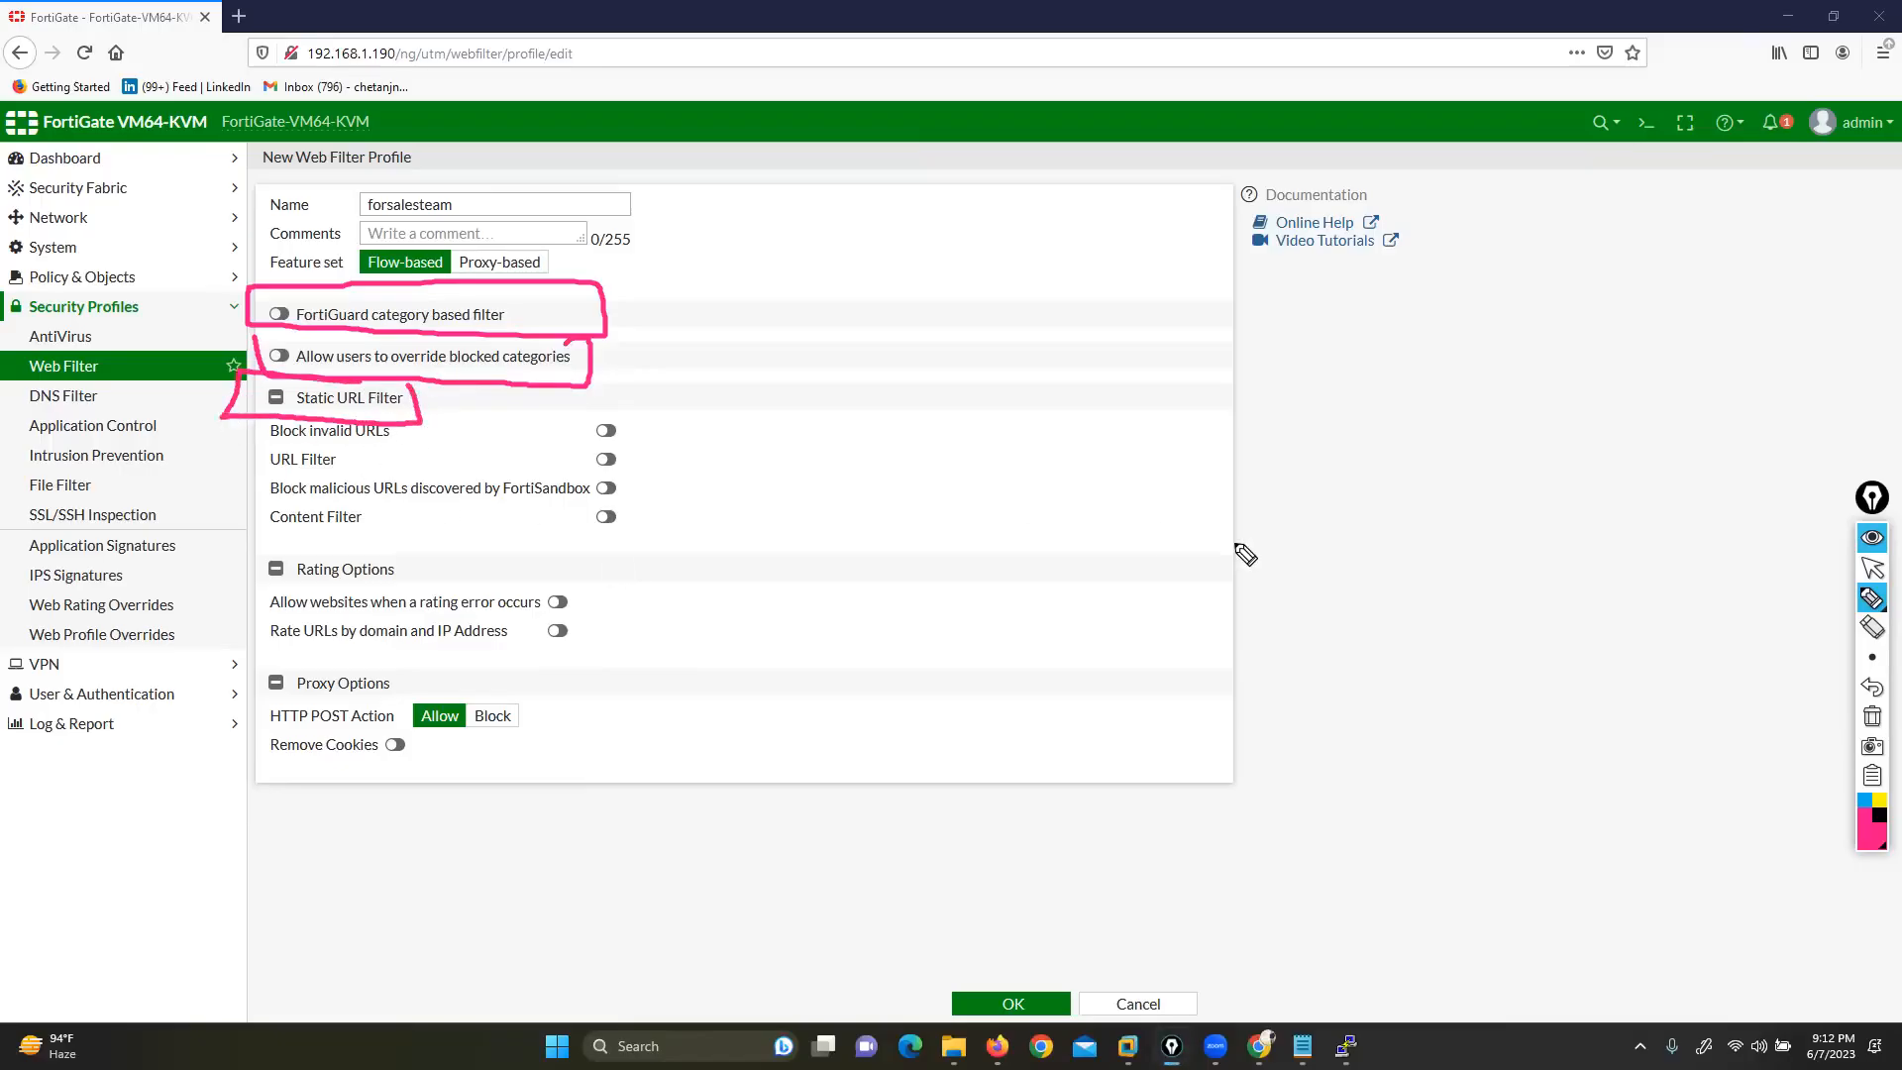
left_click(1873, 716)
left_click(1872, 567)
left_click(278, 314)
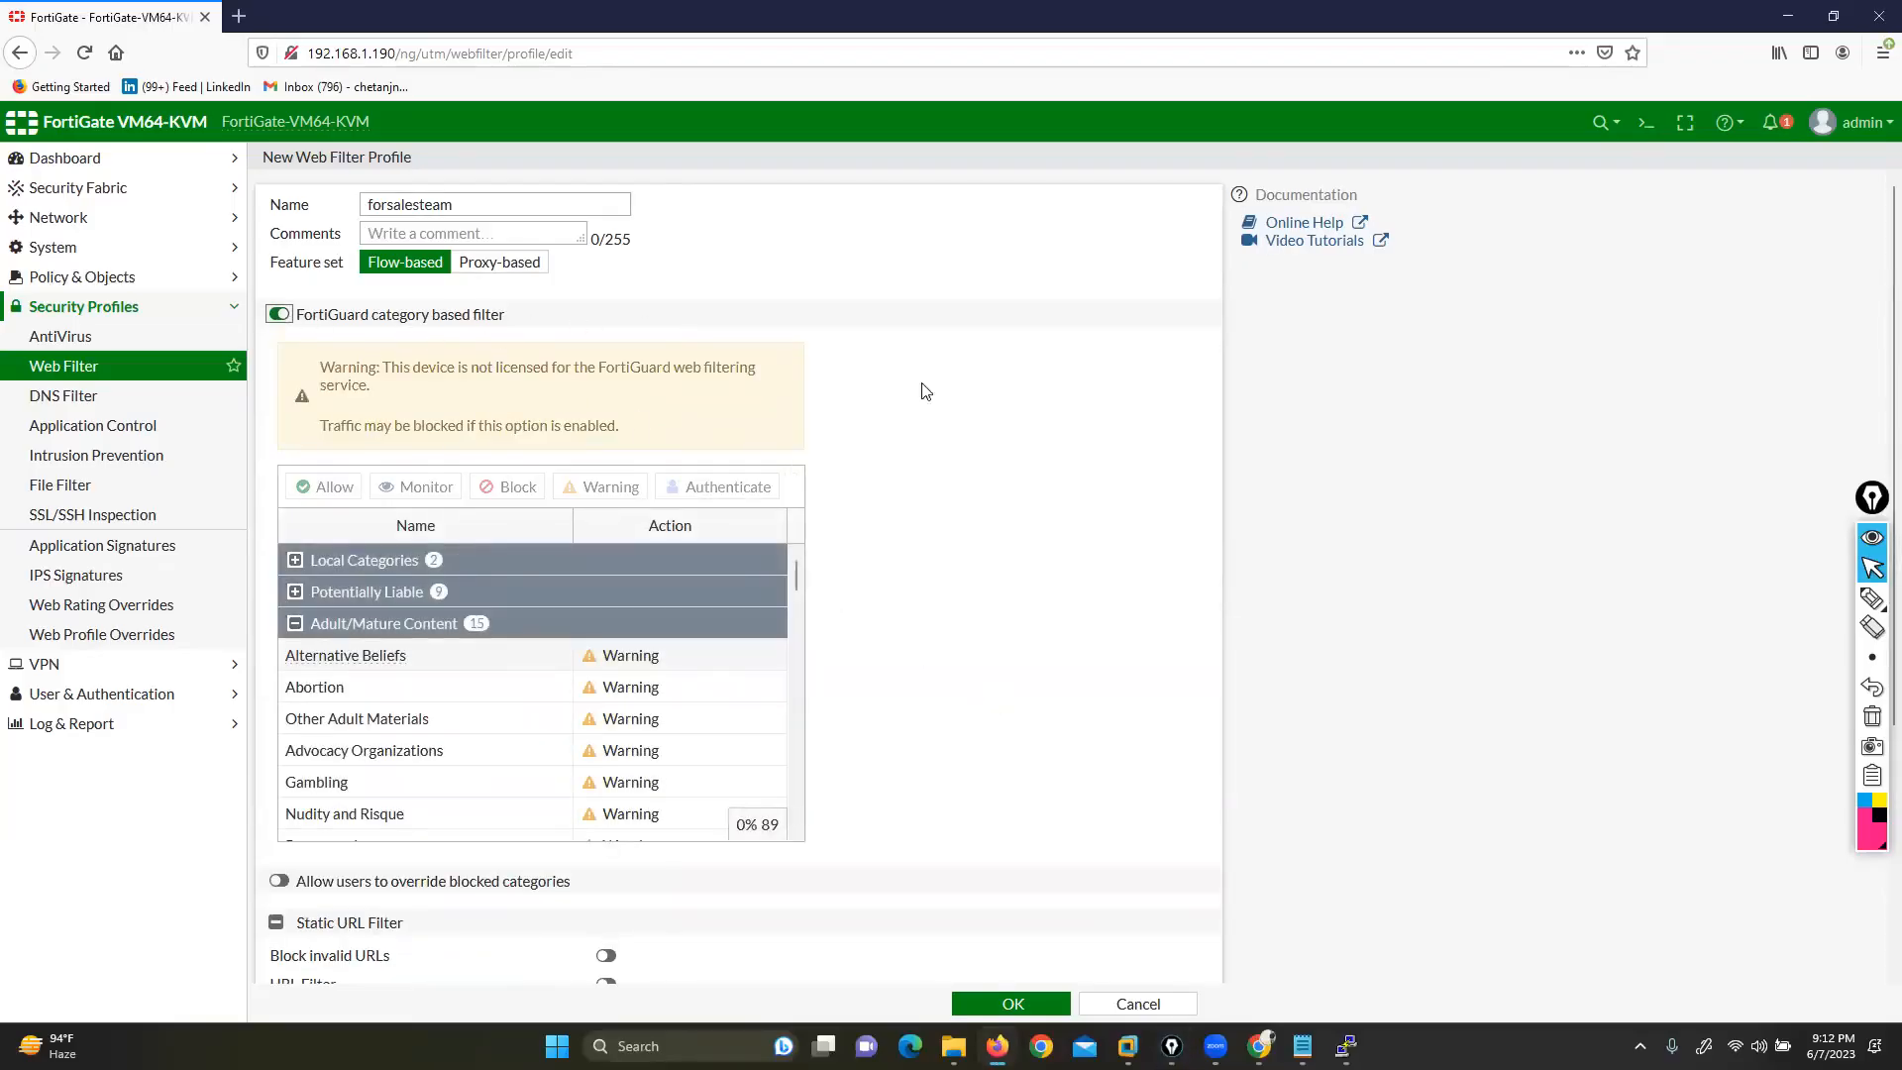
left_click(1872, 597)
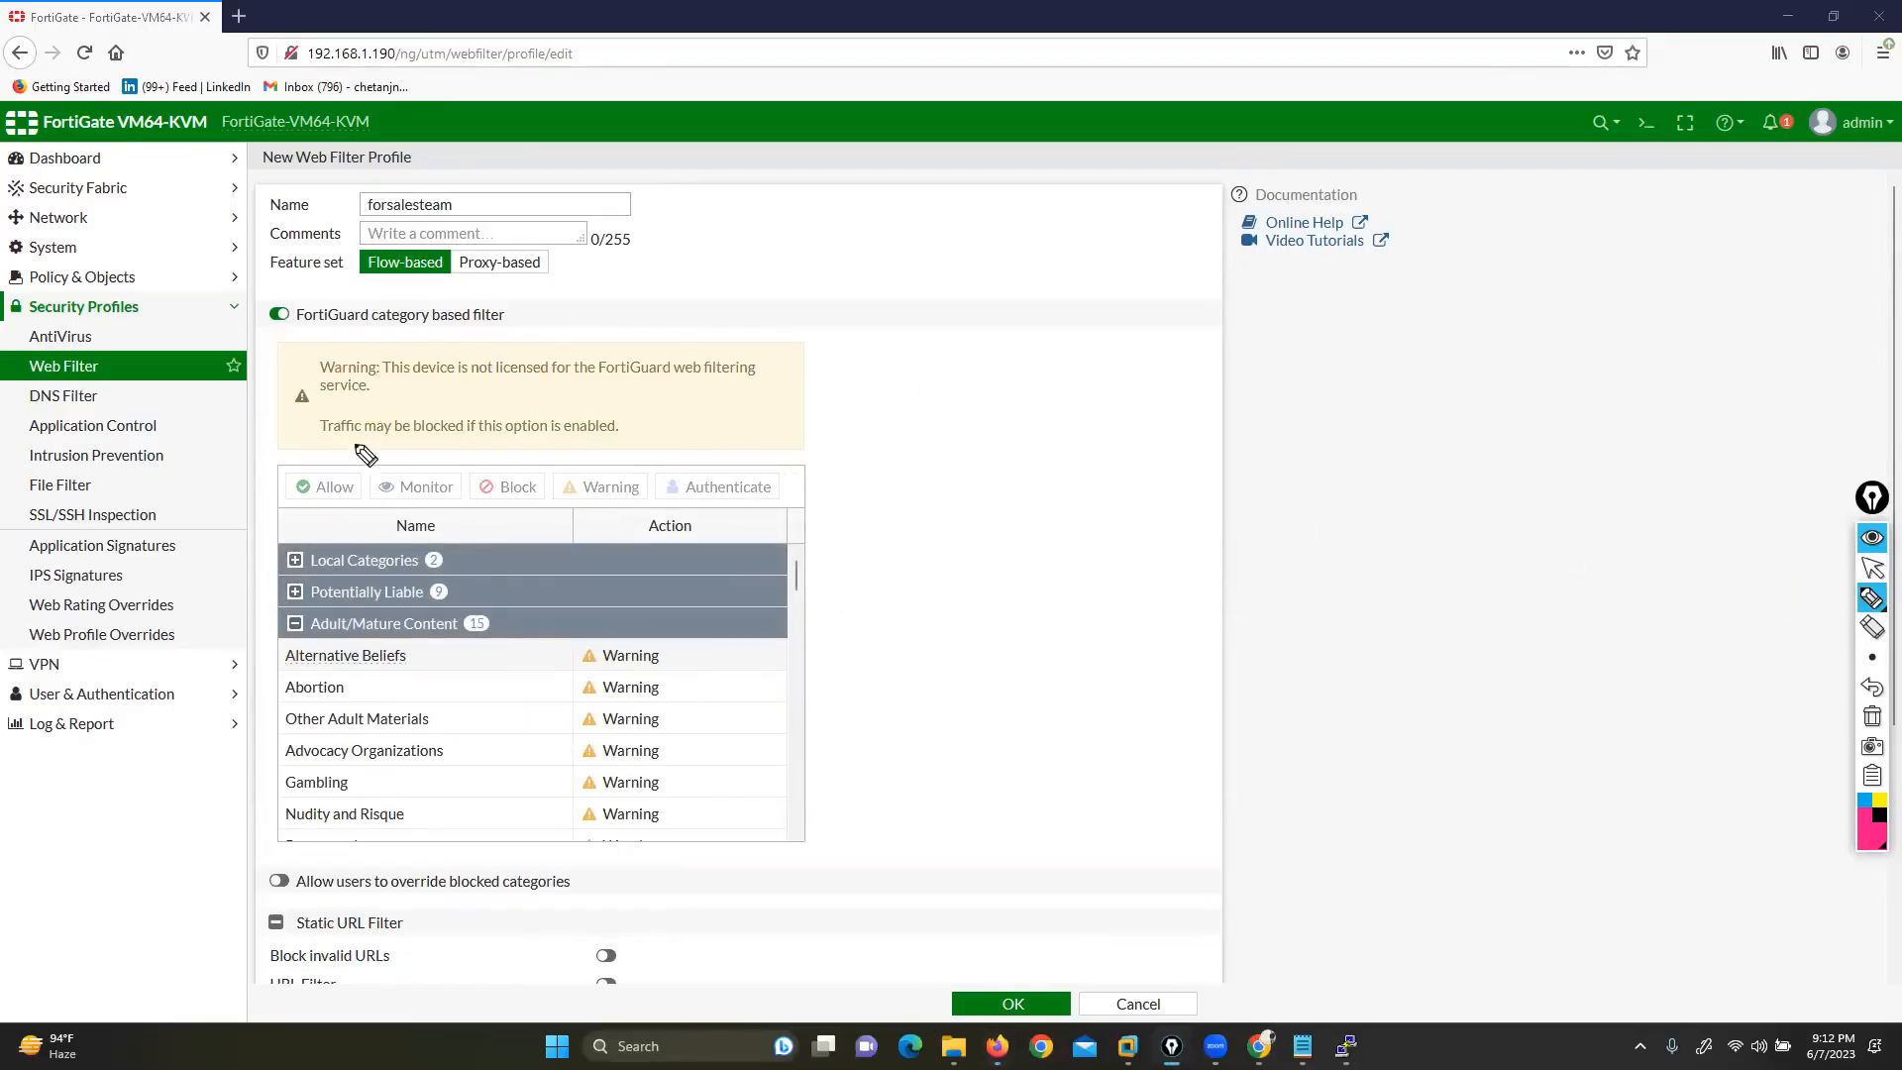
mouse_move(330, 341)
left_mouse_down()
mouse_move(254, 441)
mouse_move(265, 469)
left_mouse_up()
mouse_move(780, 338)
left_mouse_down()
mouse_move(842, 461)
mouse_move(828, 473)
left_mouse_up()
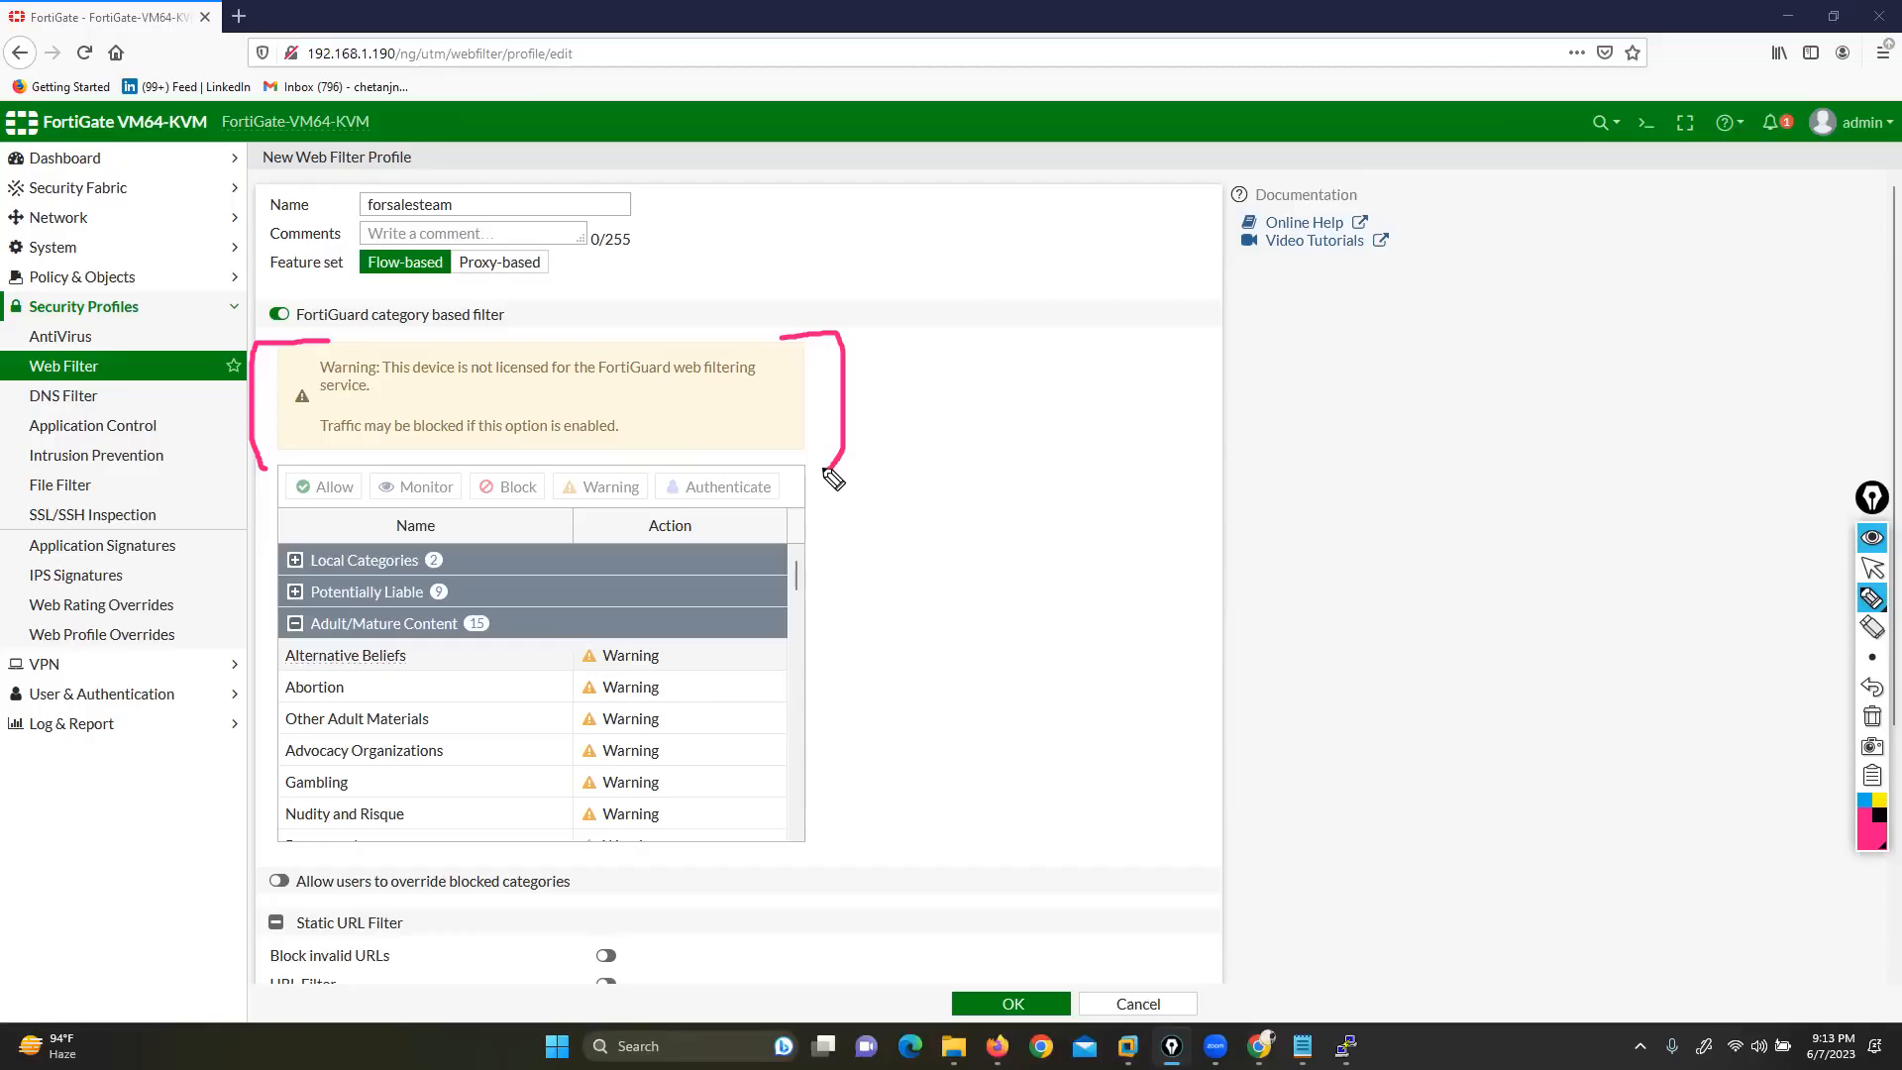
left_click_drag(416, 374, 533, 378)
left_click_drag(309, 440, 463, 434)
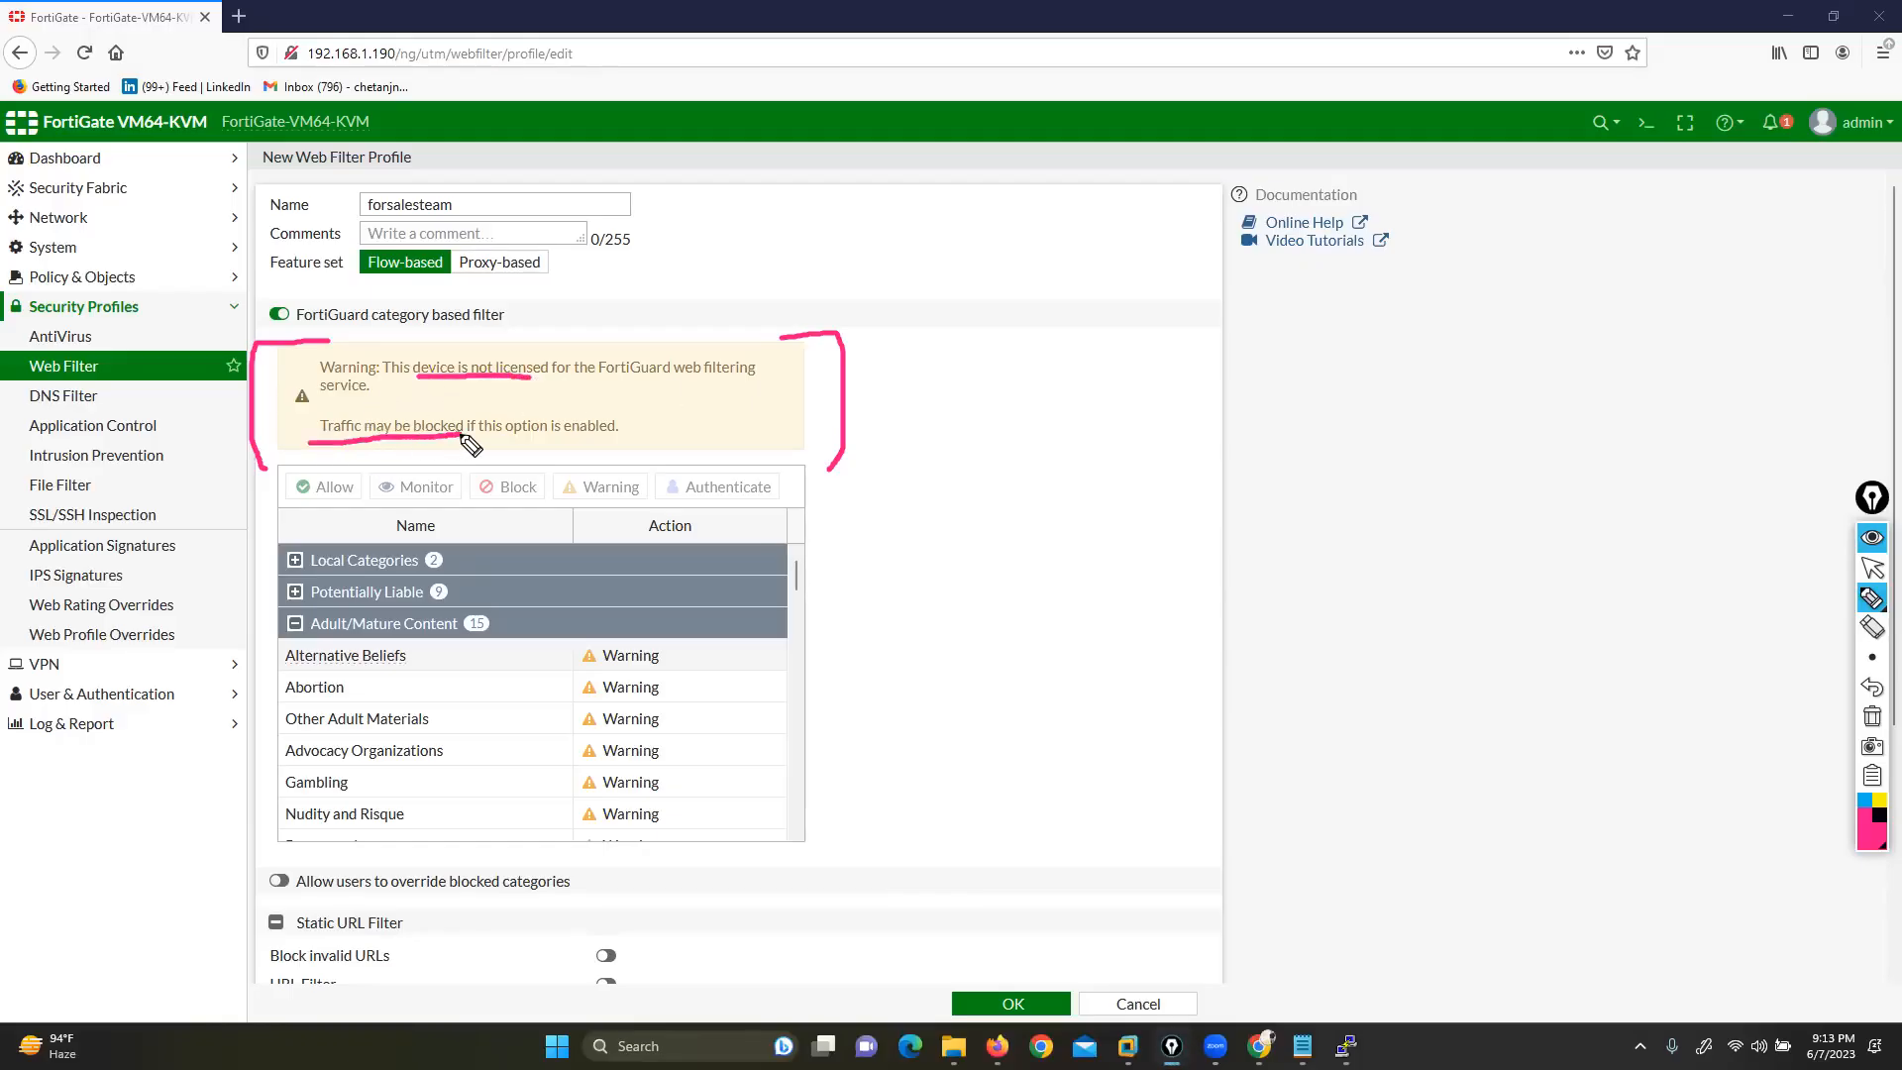
left_click(1872, 717)
left_click(1872, 568)
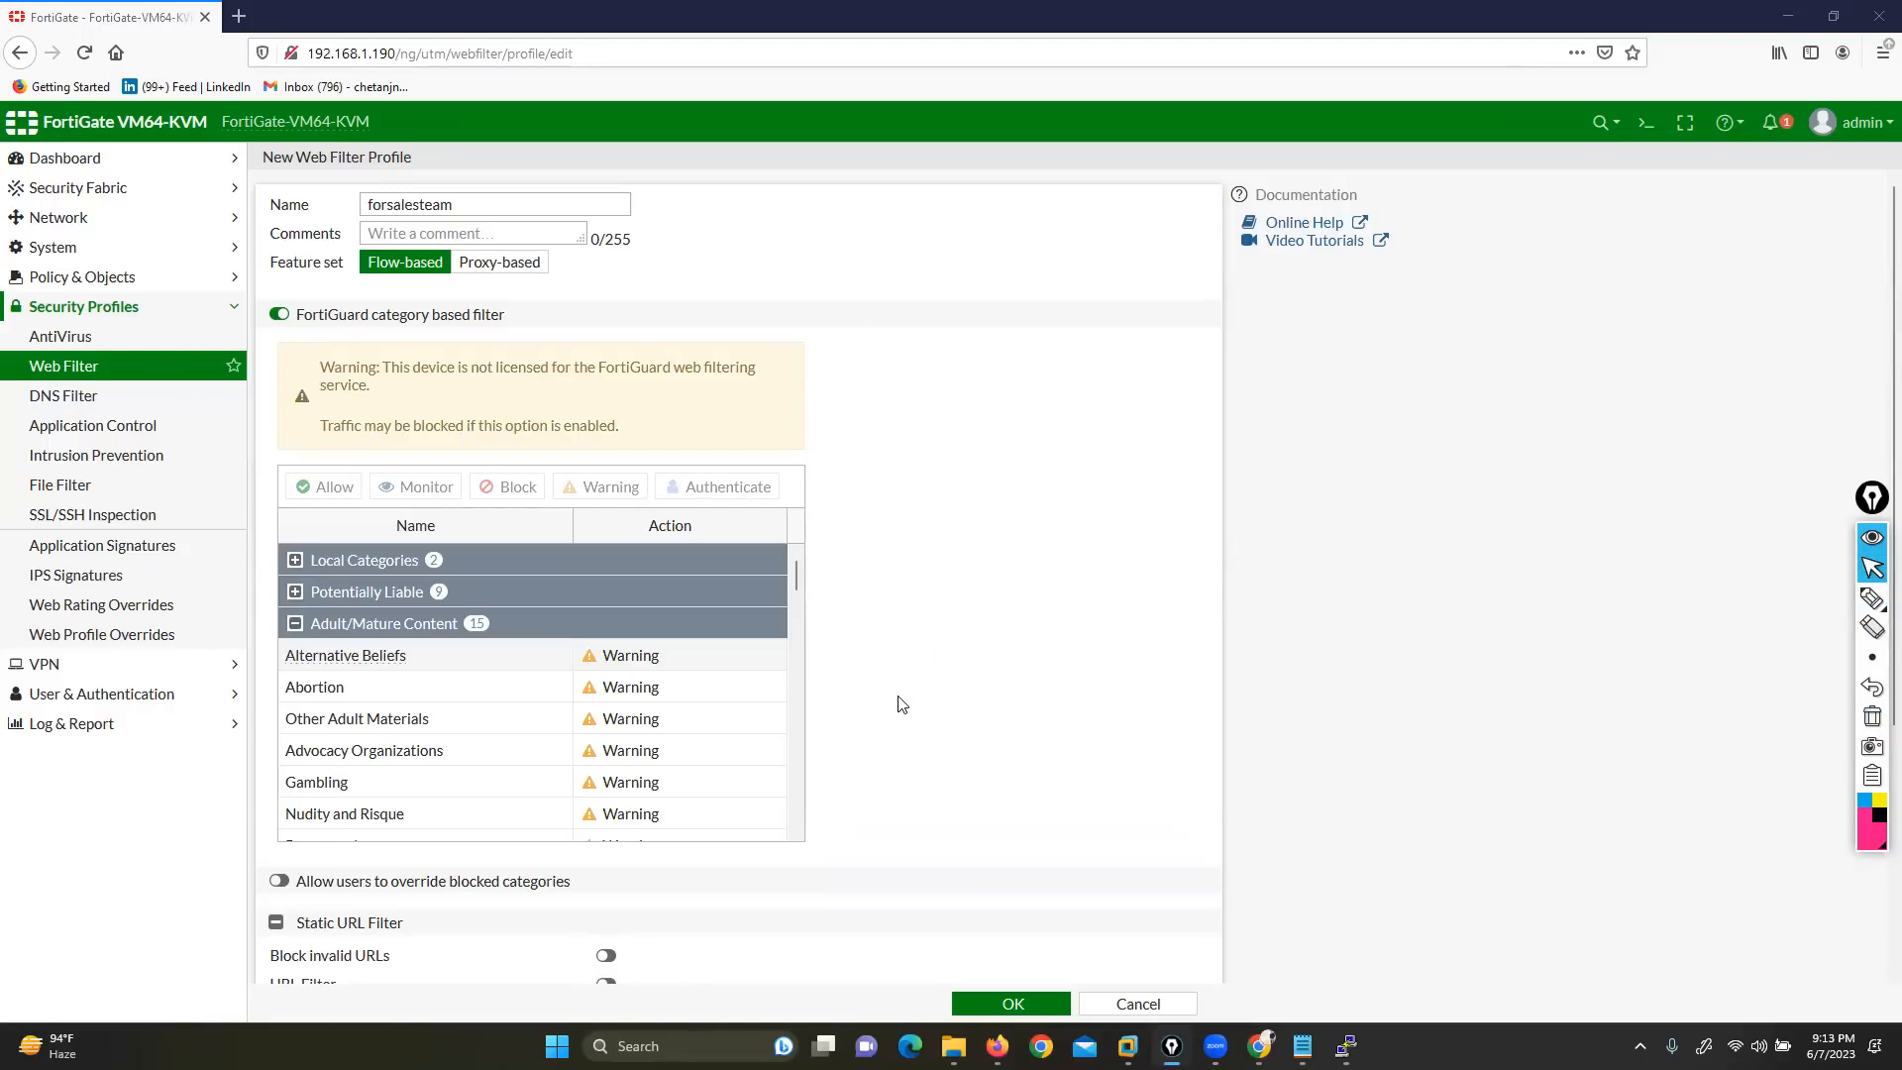
Collapse the Adult/Mature Content, Security Risk and General Interest - Personal category groups
left_click(294, 626)
left_click(294, 653)
left_click(307, 688)
left_click(294, 691)
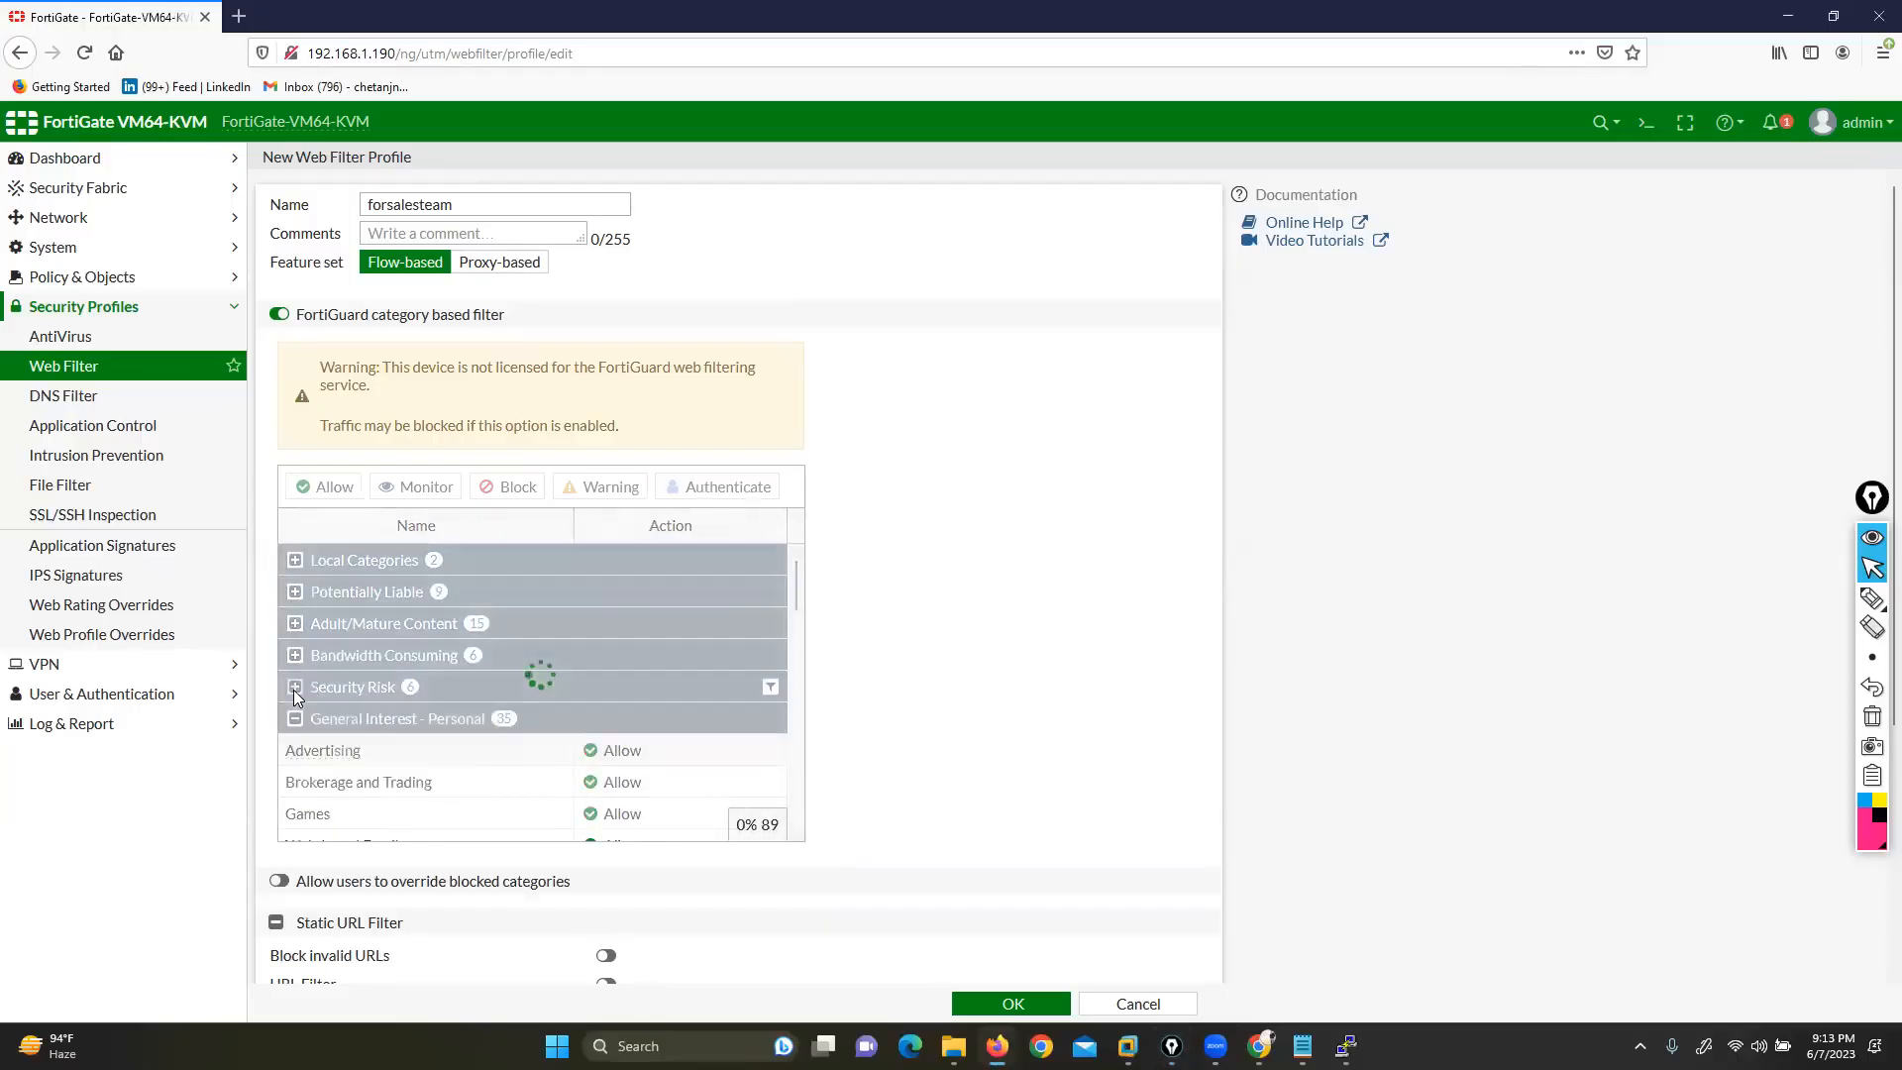
left_click(294, 722)
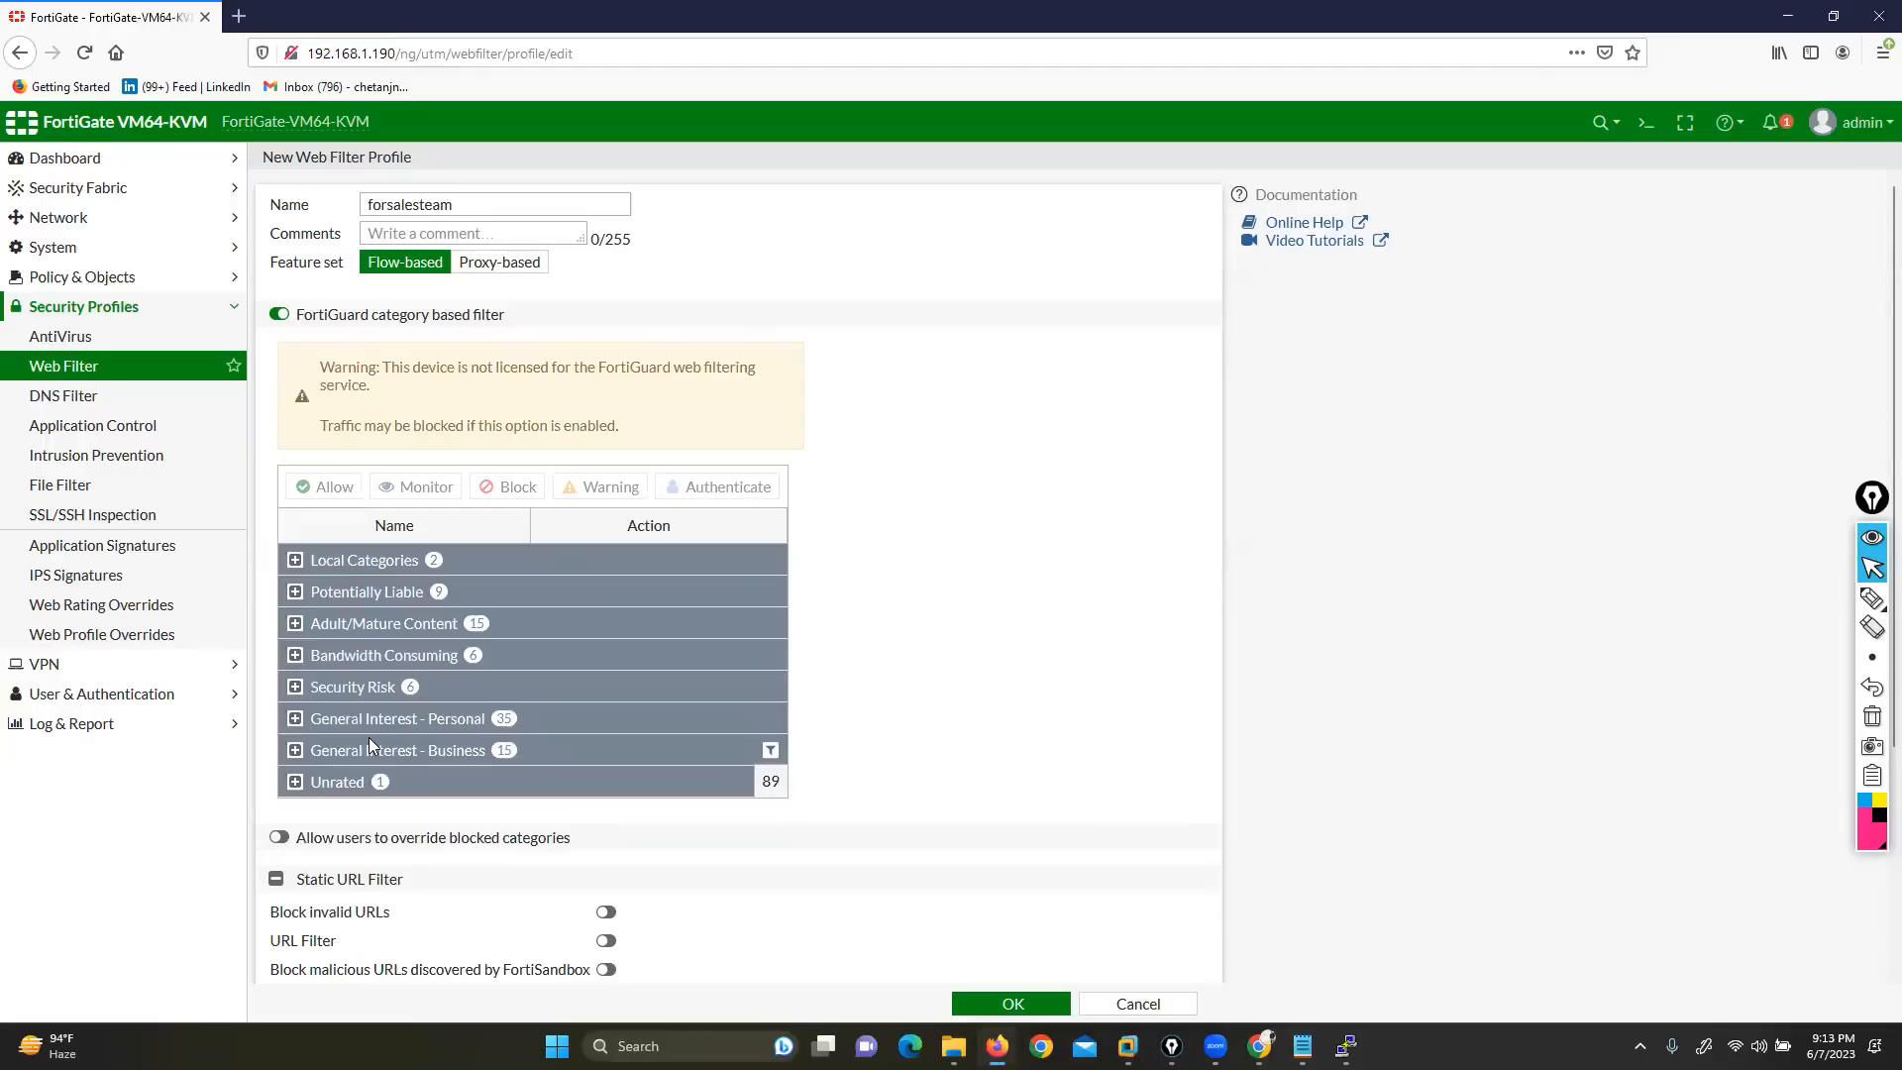
Expand Bandwidth Consuming and bring up the action menu for Streaming Media and Download
left_click(296, 656)
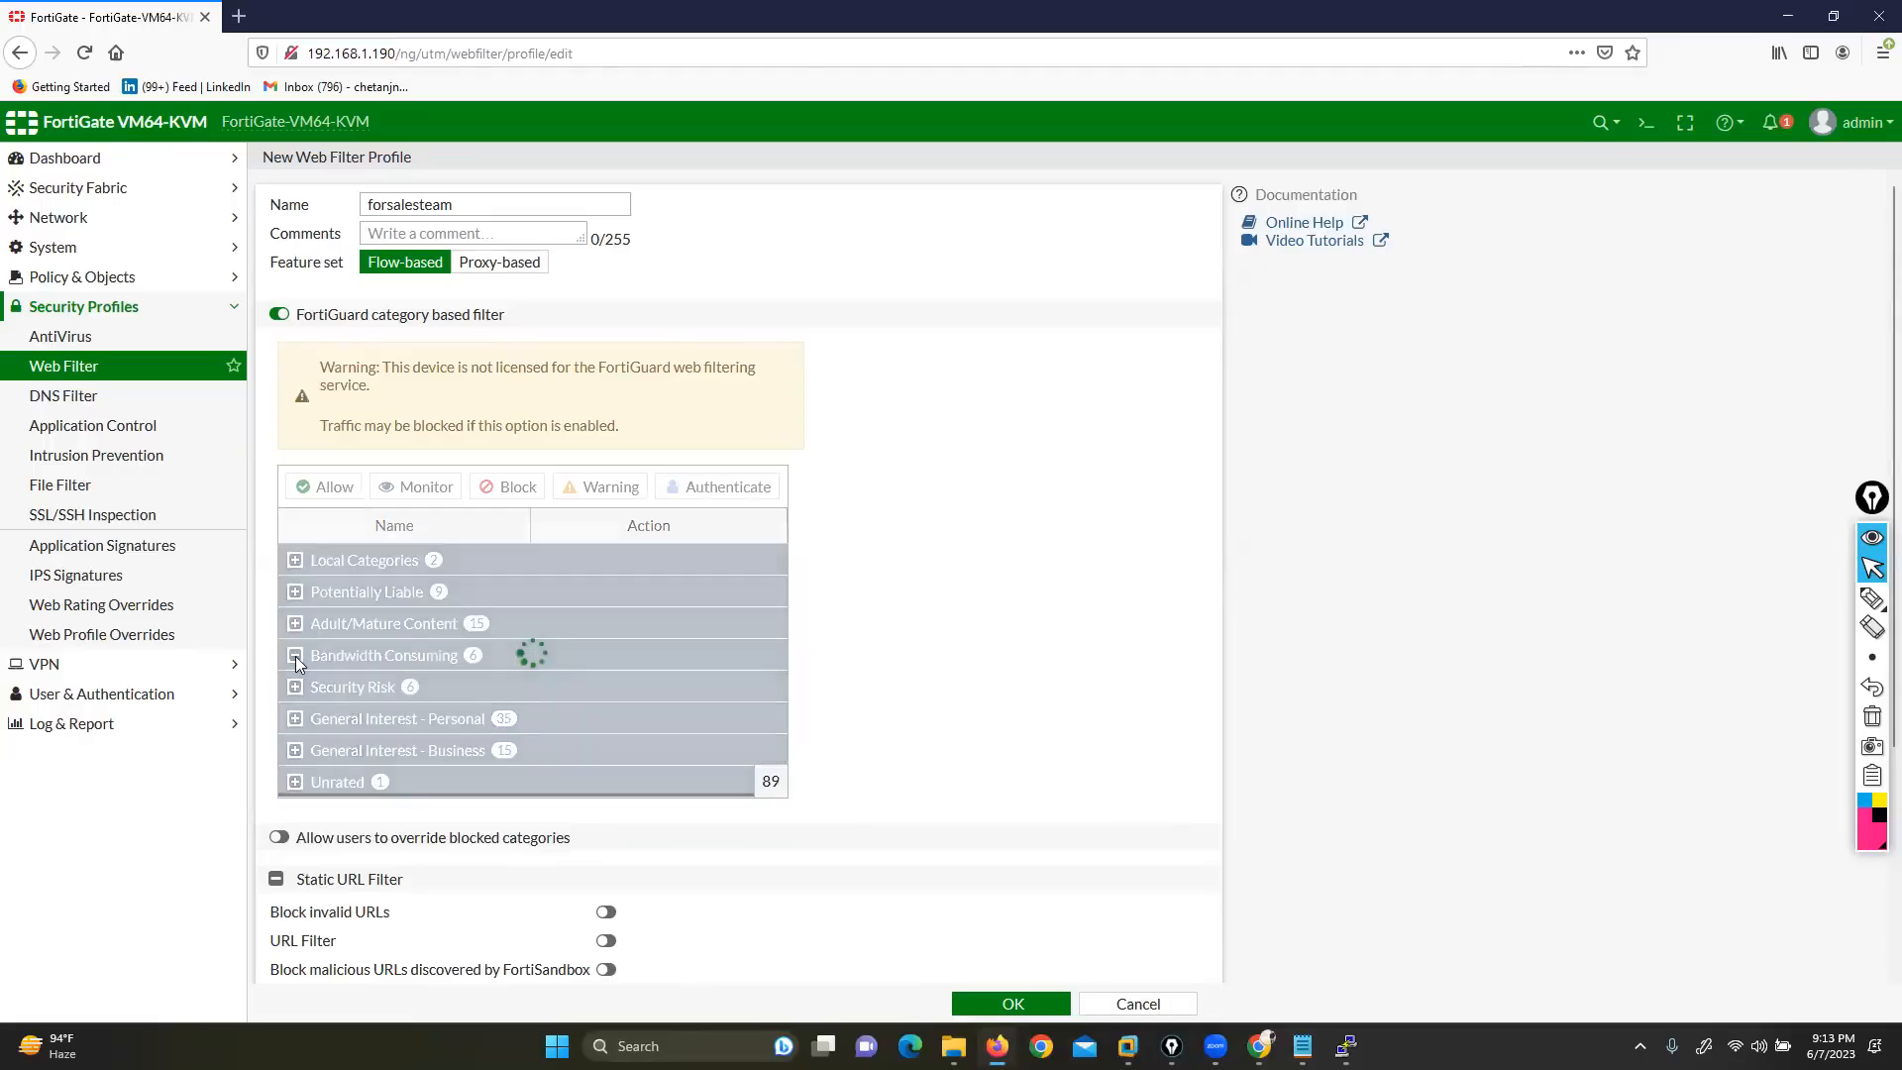
scroll(583, 726, "down", 1)
scroll(583, 727, "down", 3)
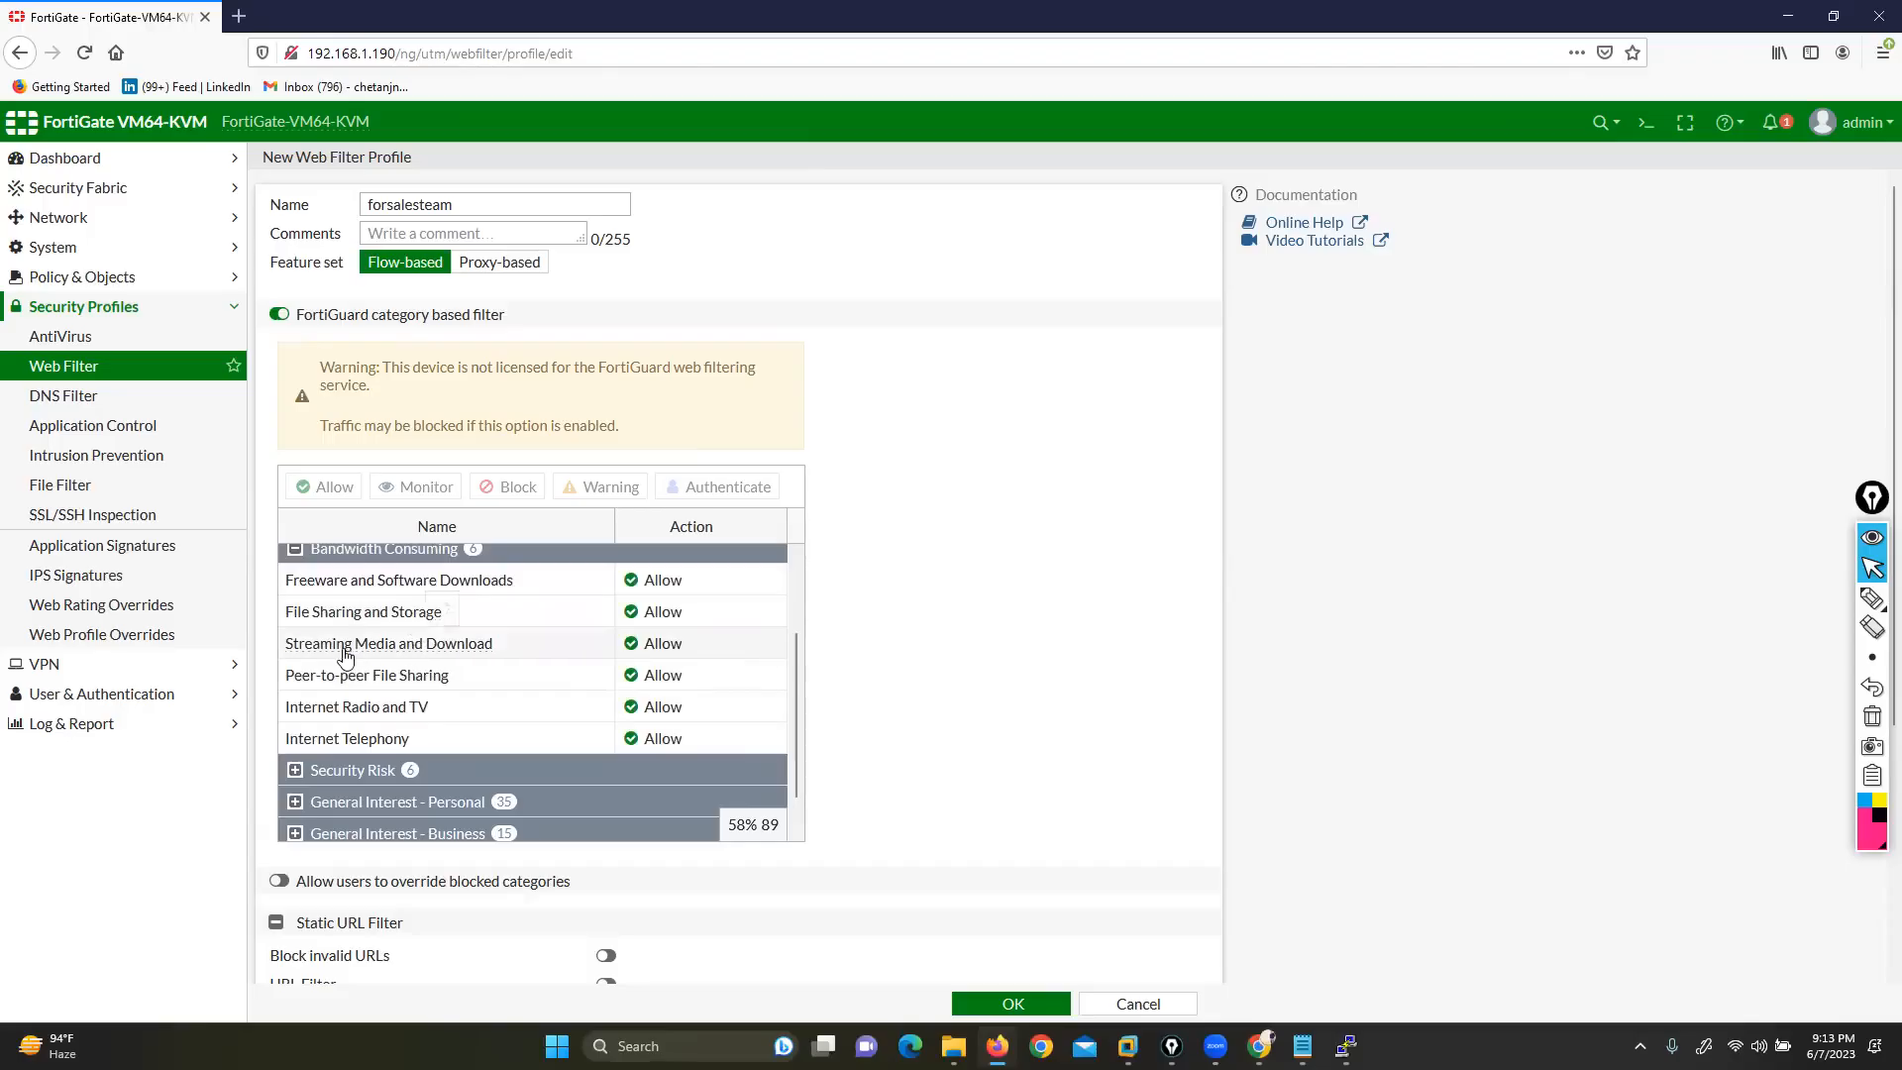
mouse_move(448, 659)
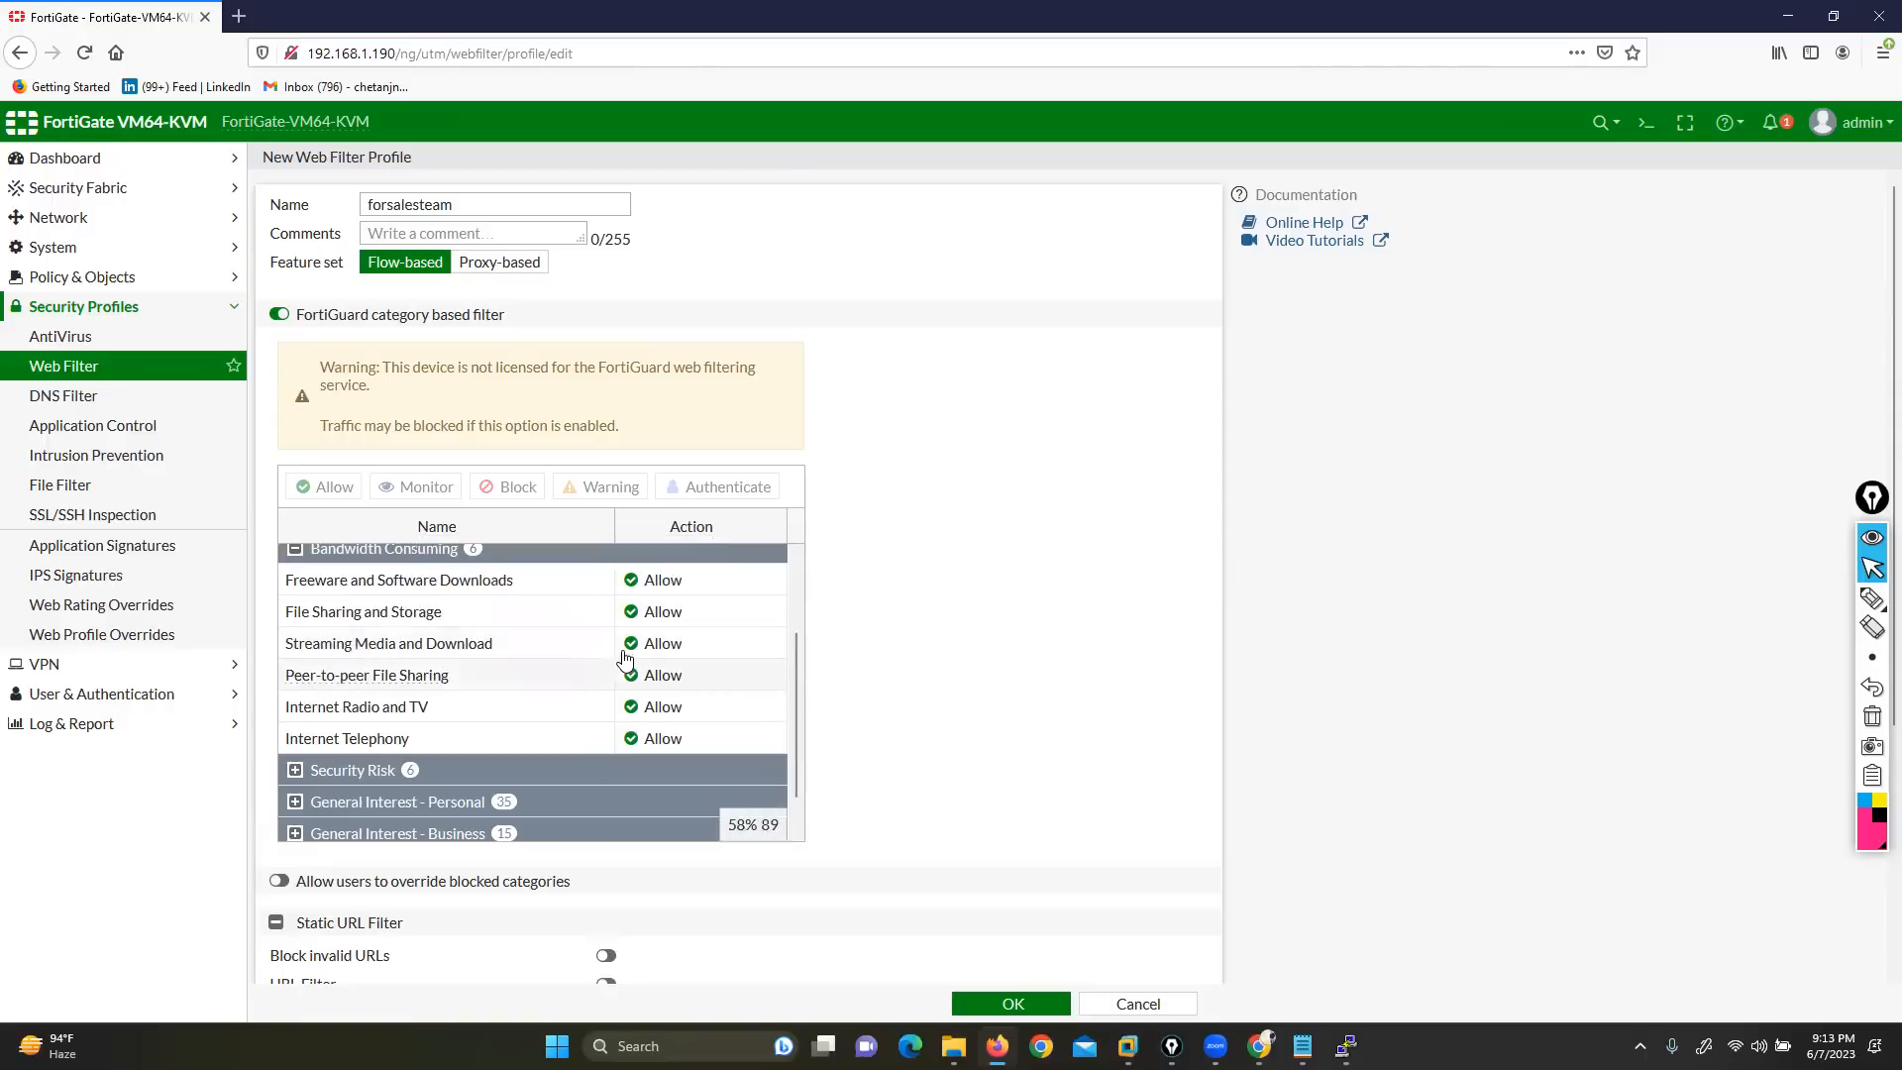
right_click(657, 640)
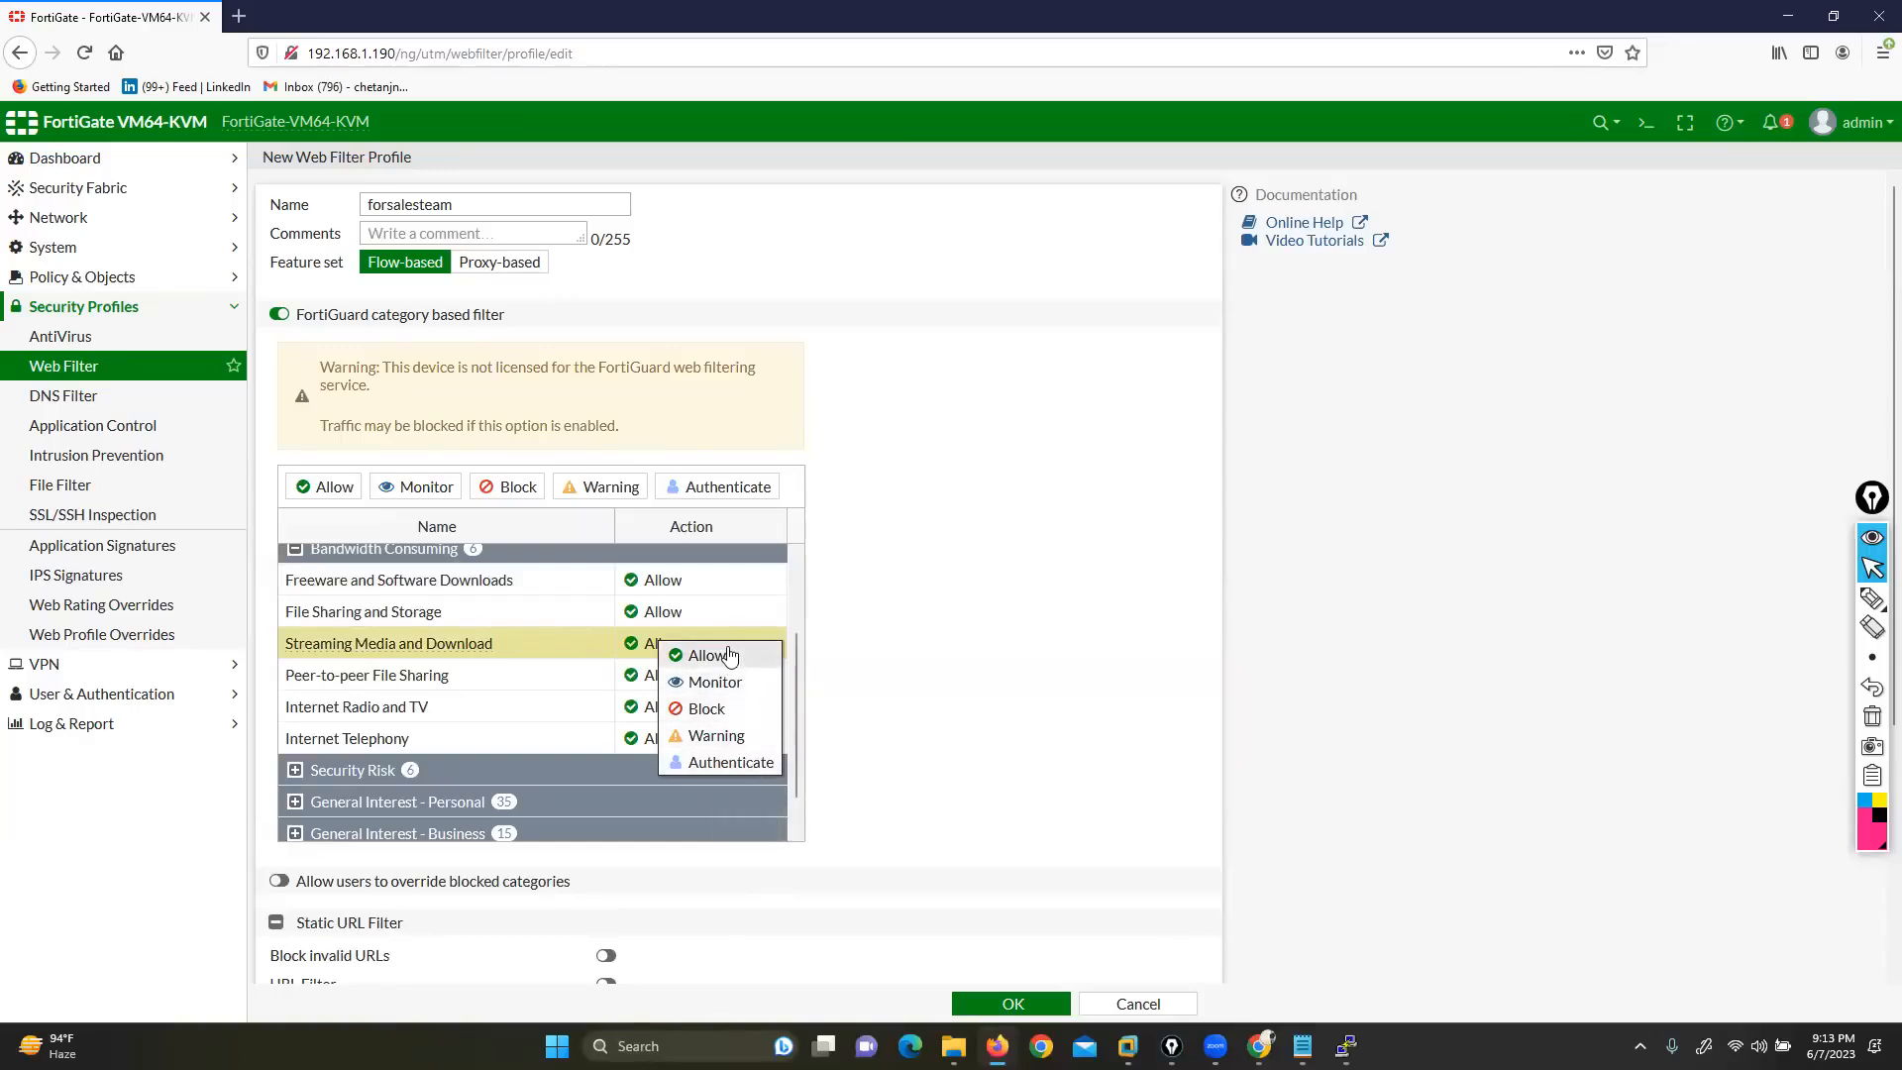
mouse_move(1870, 599)
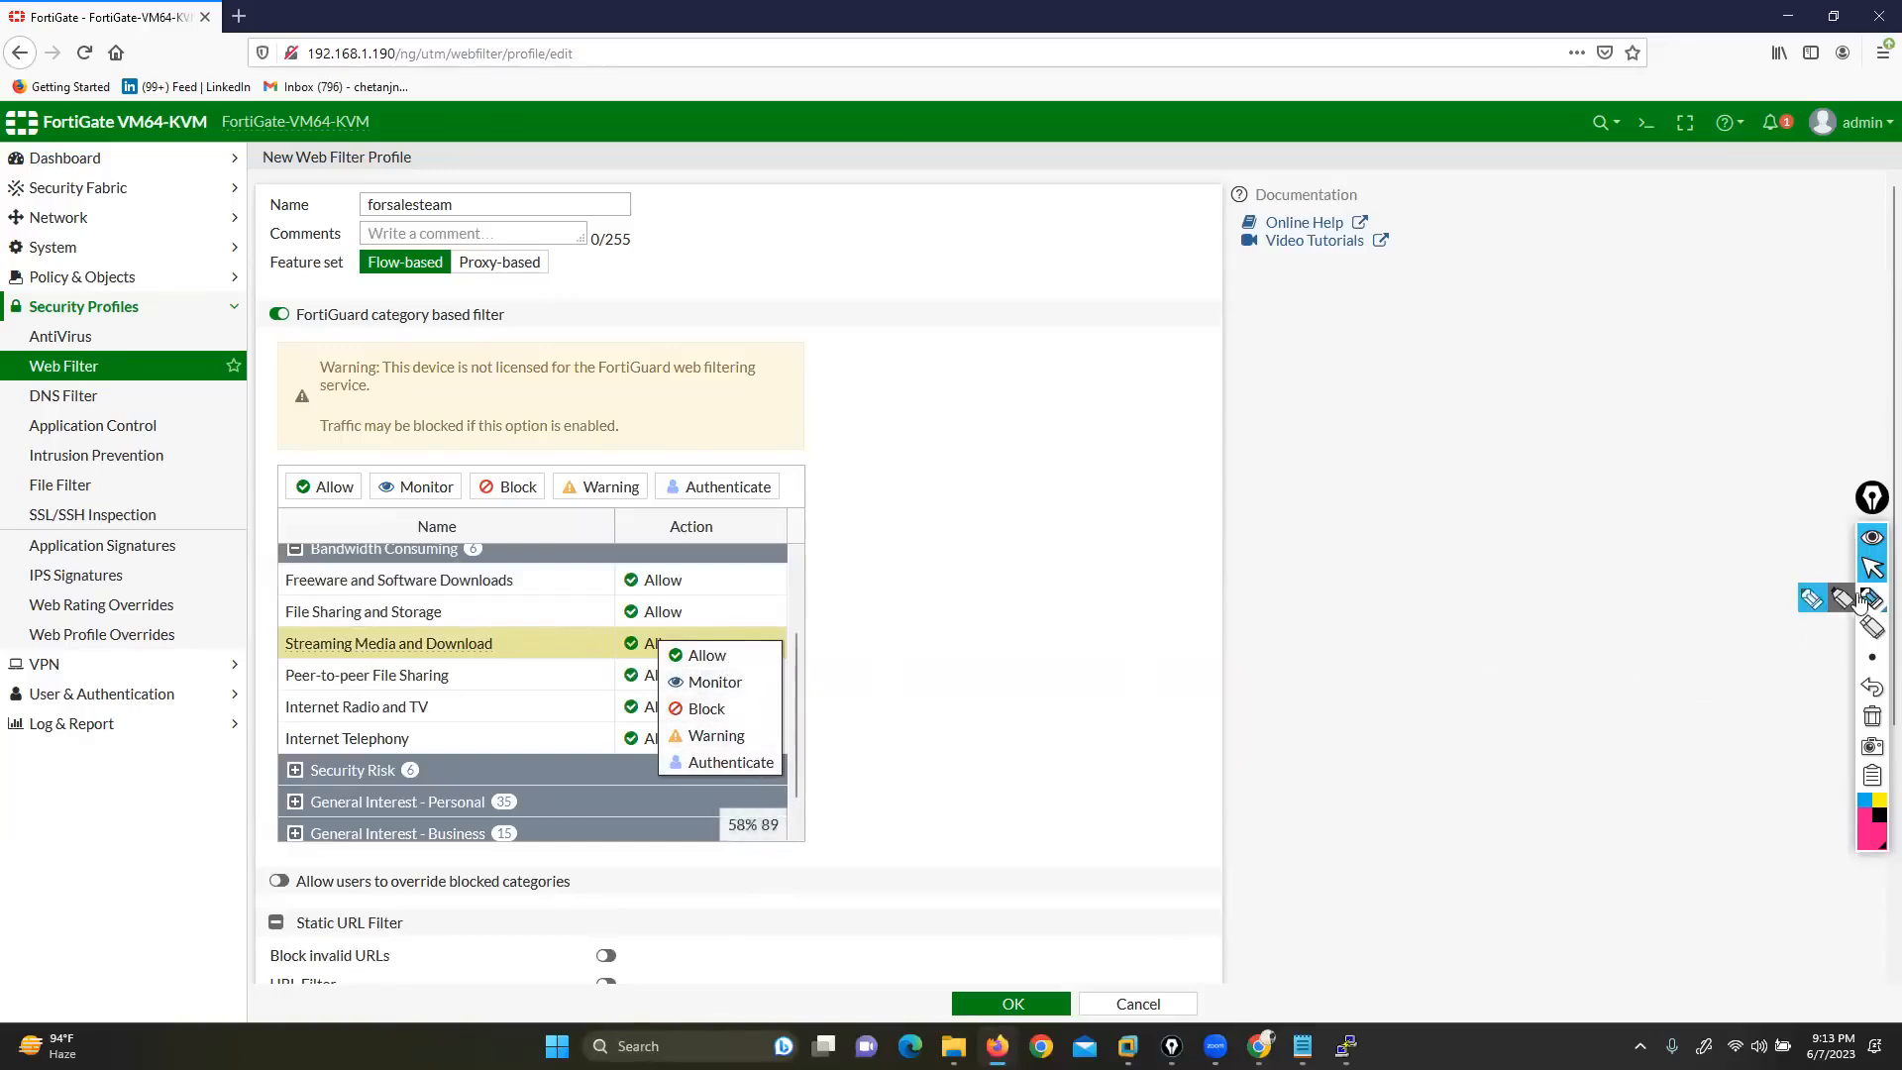
left_click(1813, 602)
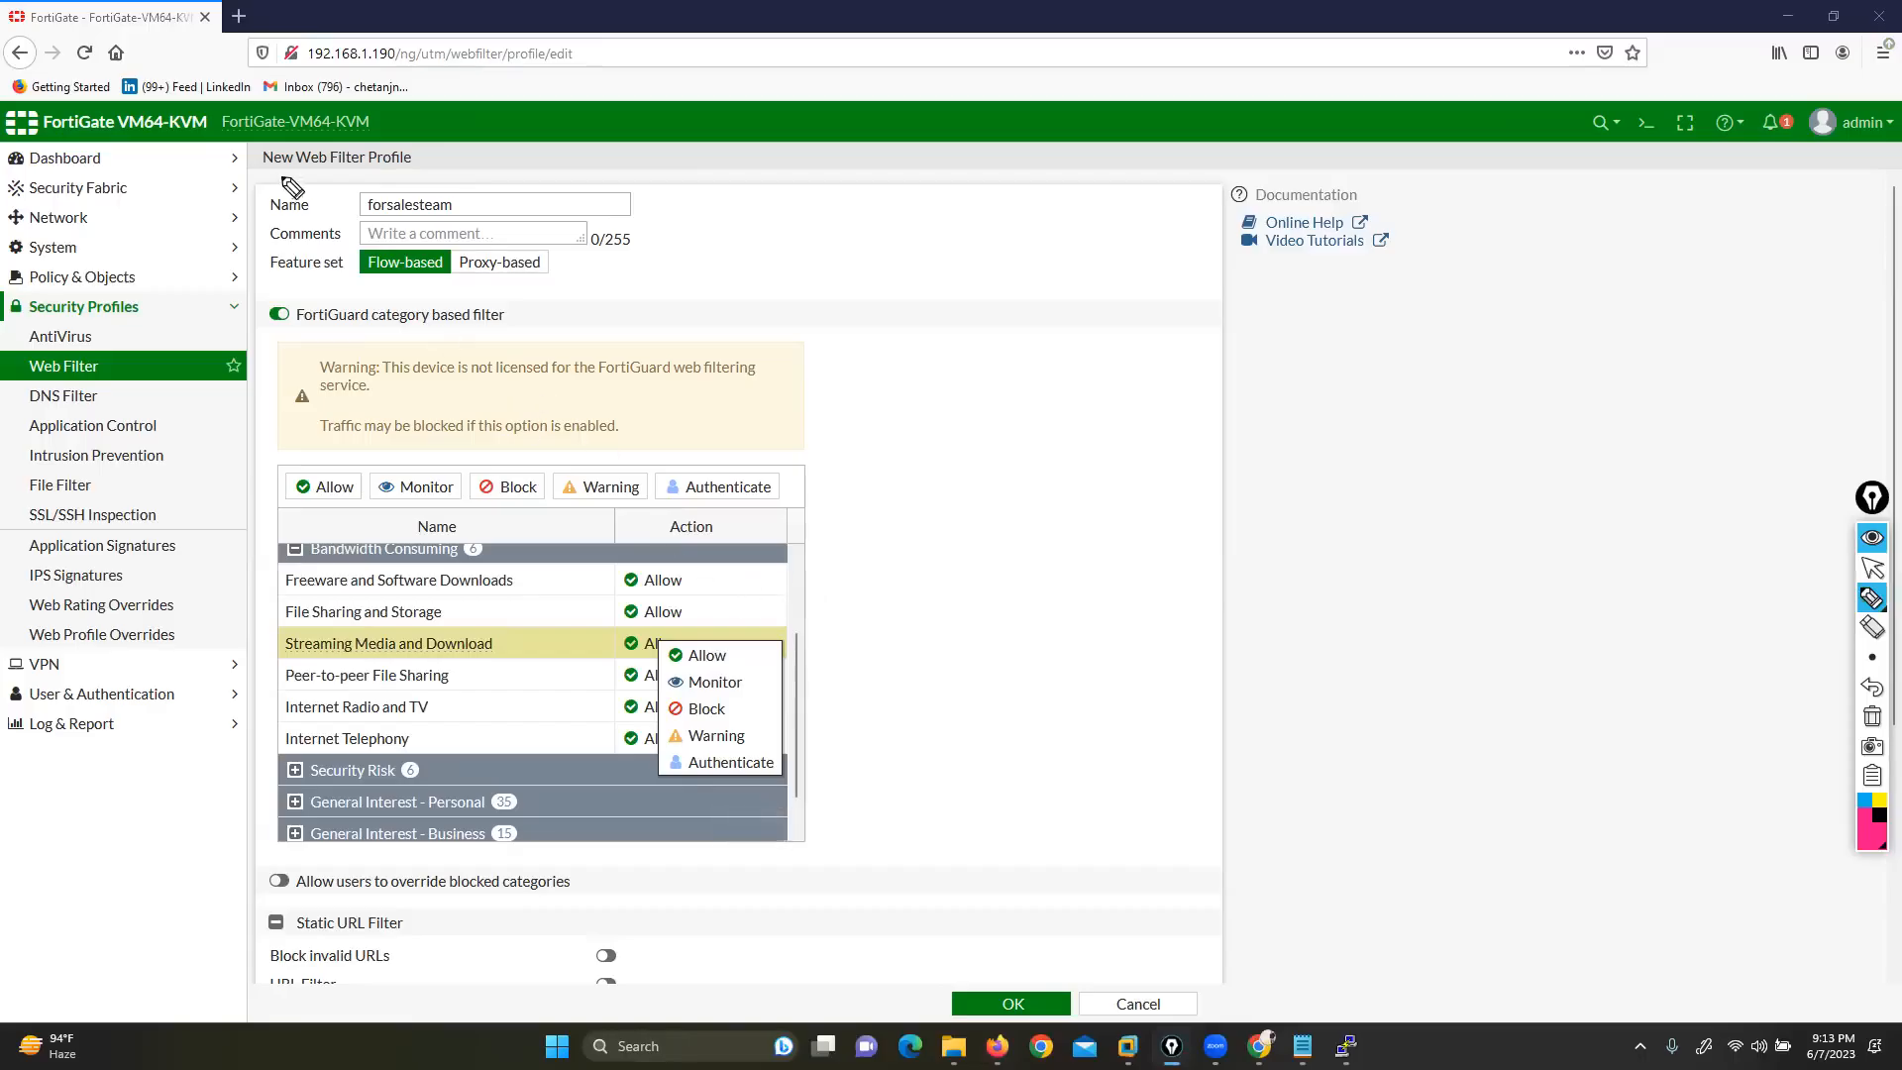
mouse_move(426, 187)
left_mouse_down()
mouse_move(349, 203)
mouse_move(475, 227)
mouse_move(406, 180)
left_mouse_up()
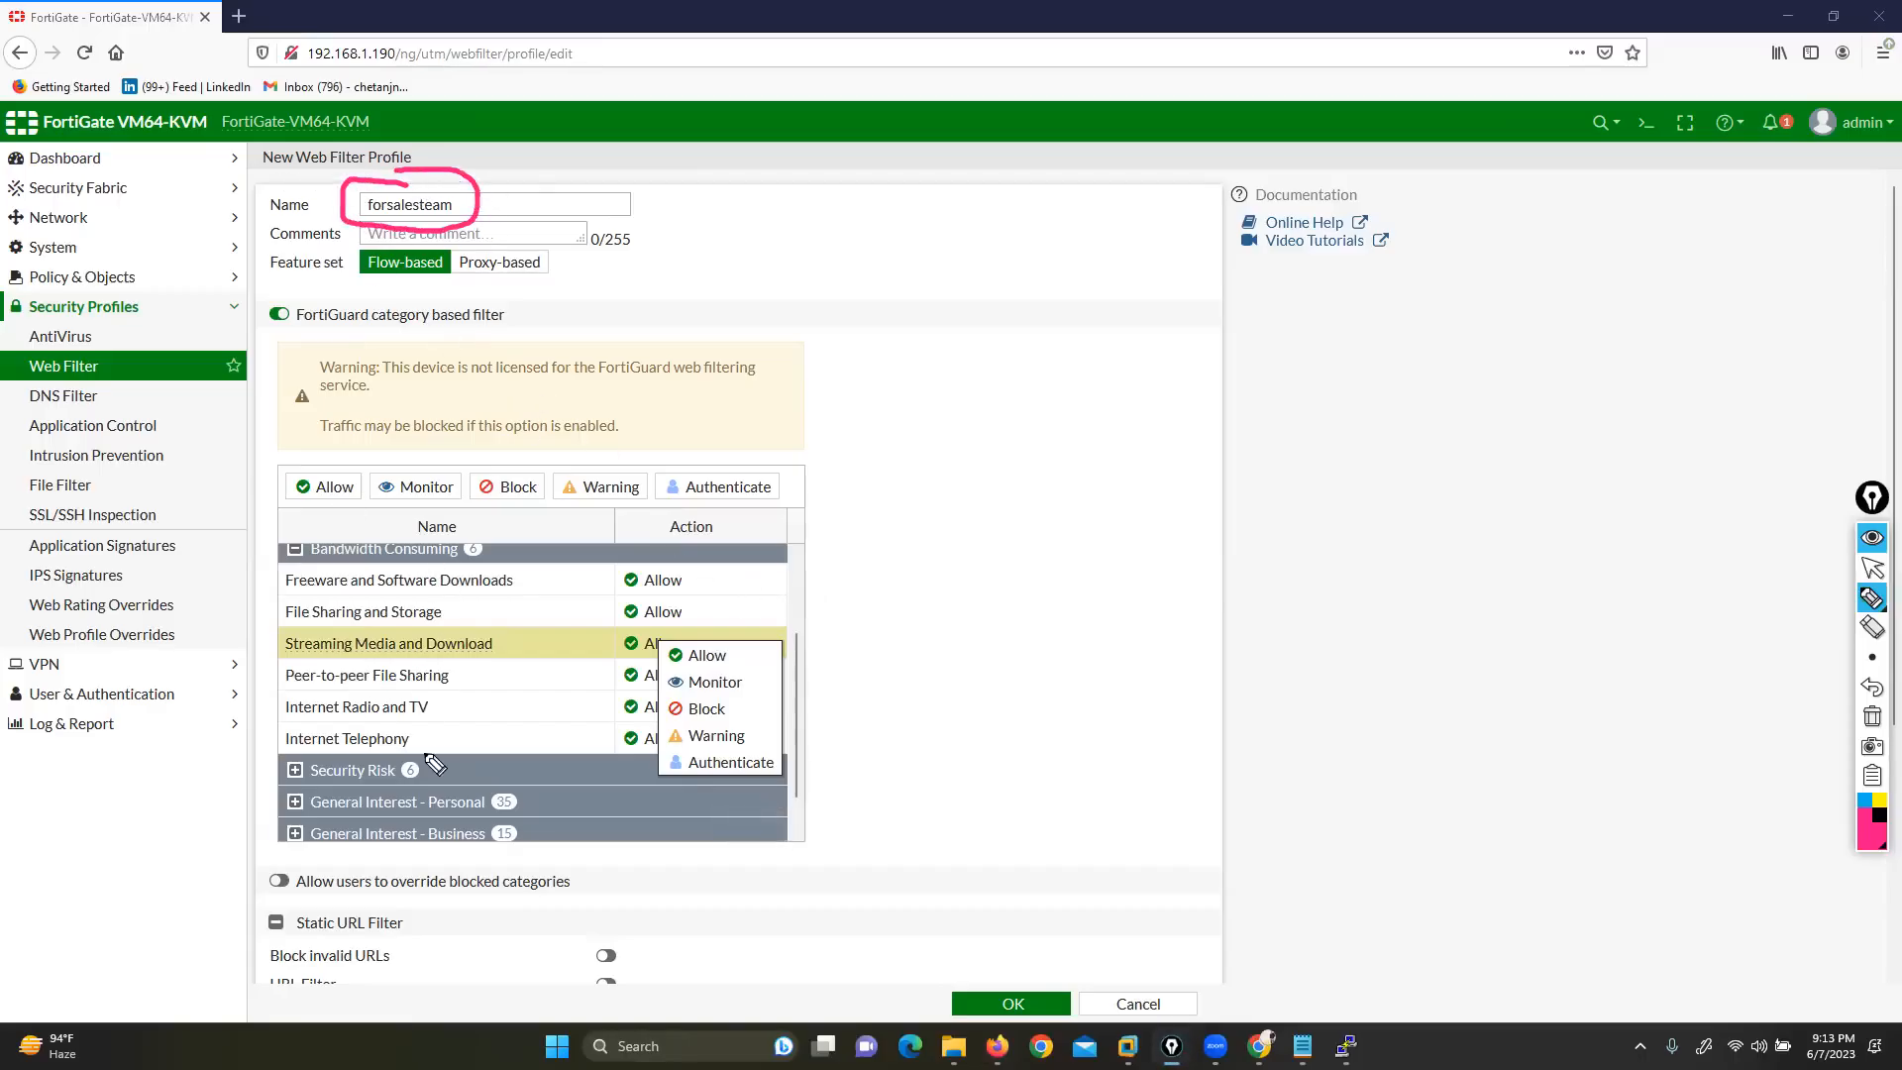
mouse_move(691, 555)
left_mouse_down()
mouse_move(629, 557)
mouse_move(616, 595)
mouse_move(705, 592)
mouse_move(694, 537)
left_mouse_up()
left_click(1872, 686)
mouse_move(909, 503)
left_mouse_down()
mouse_move(847, 593)
mouse_move(745, 654)
left_mouse_up()
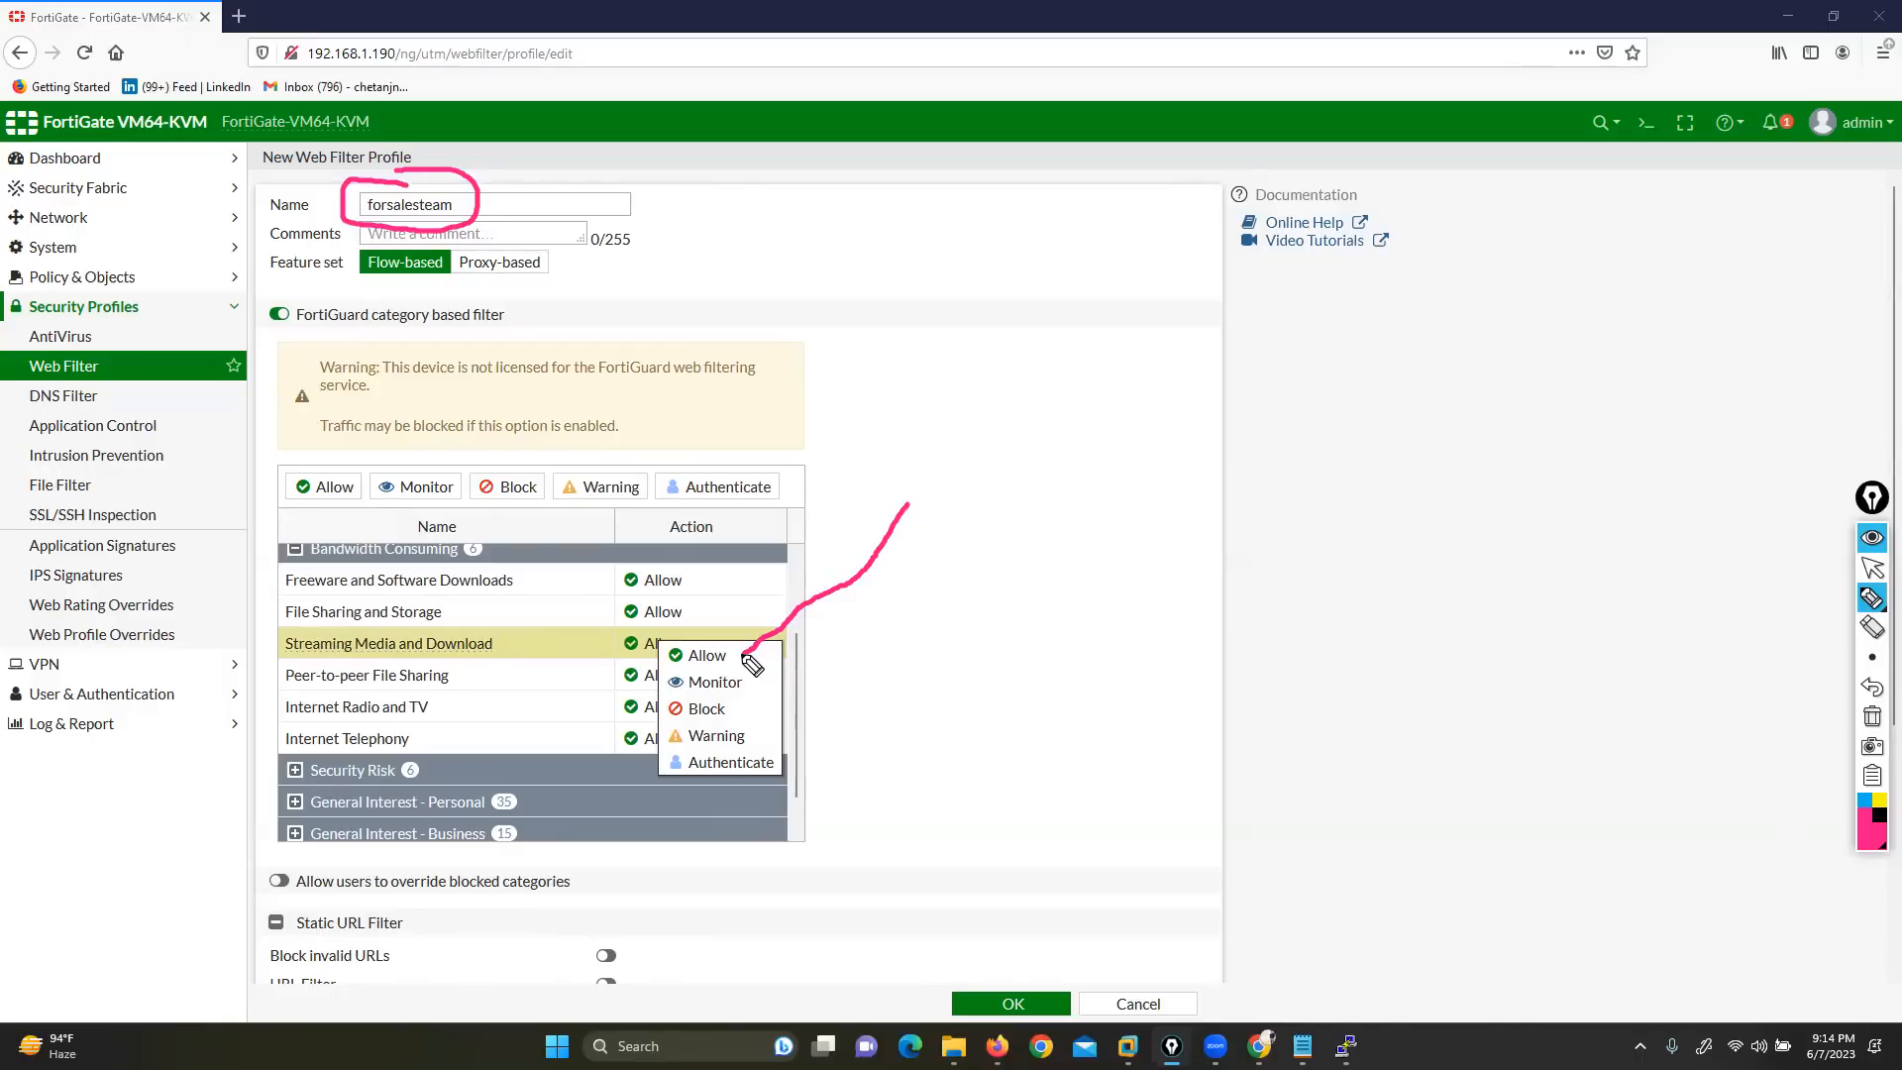
mouse_move(1025, 495)
left_mouse_down()
mouse_move(898, 578)
mouse_move(787, 614)
mouse_move(745, 680)
left_mouse_up()
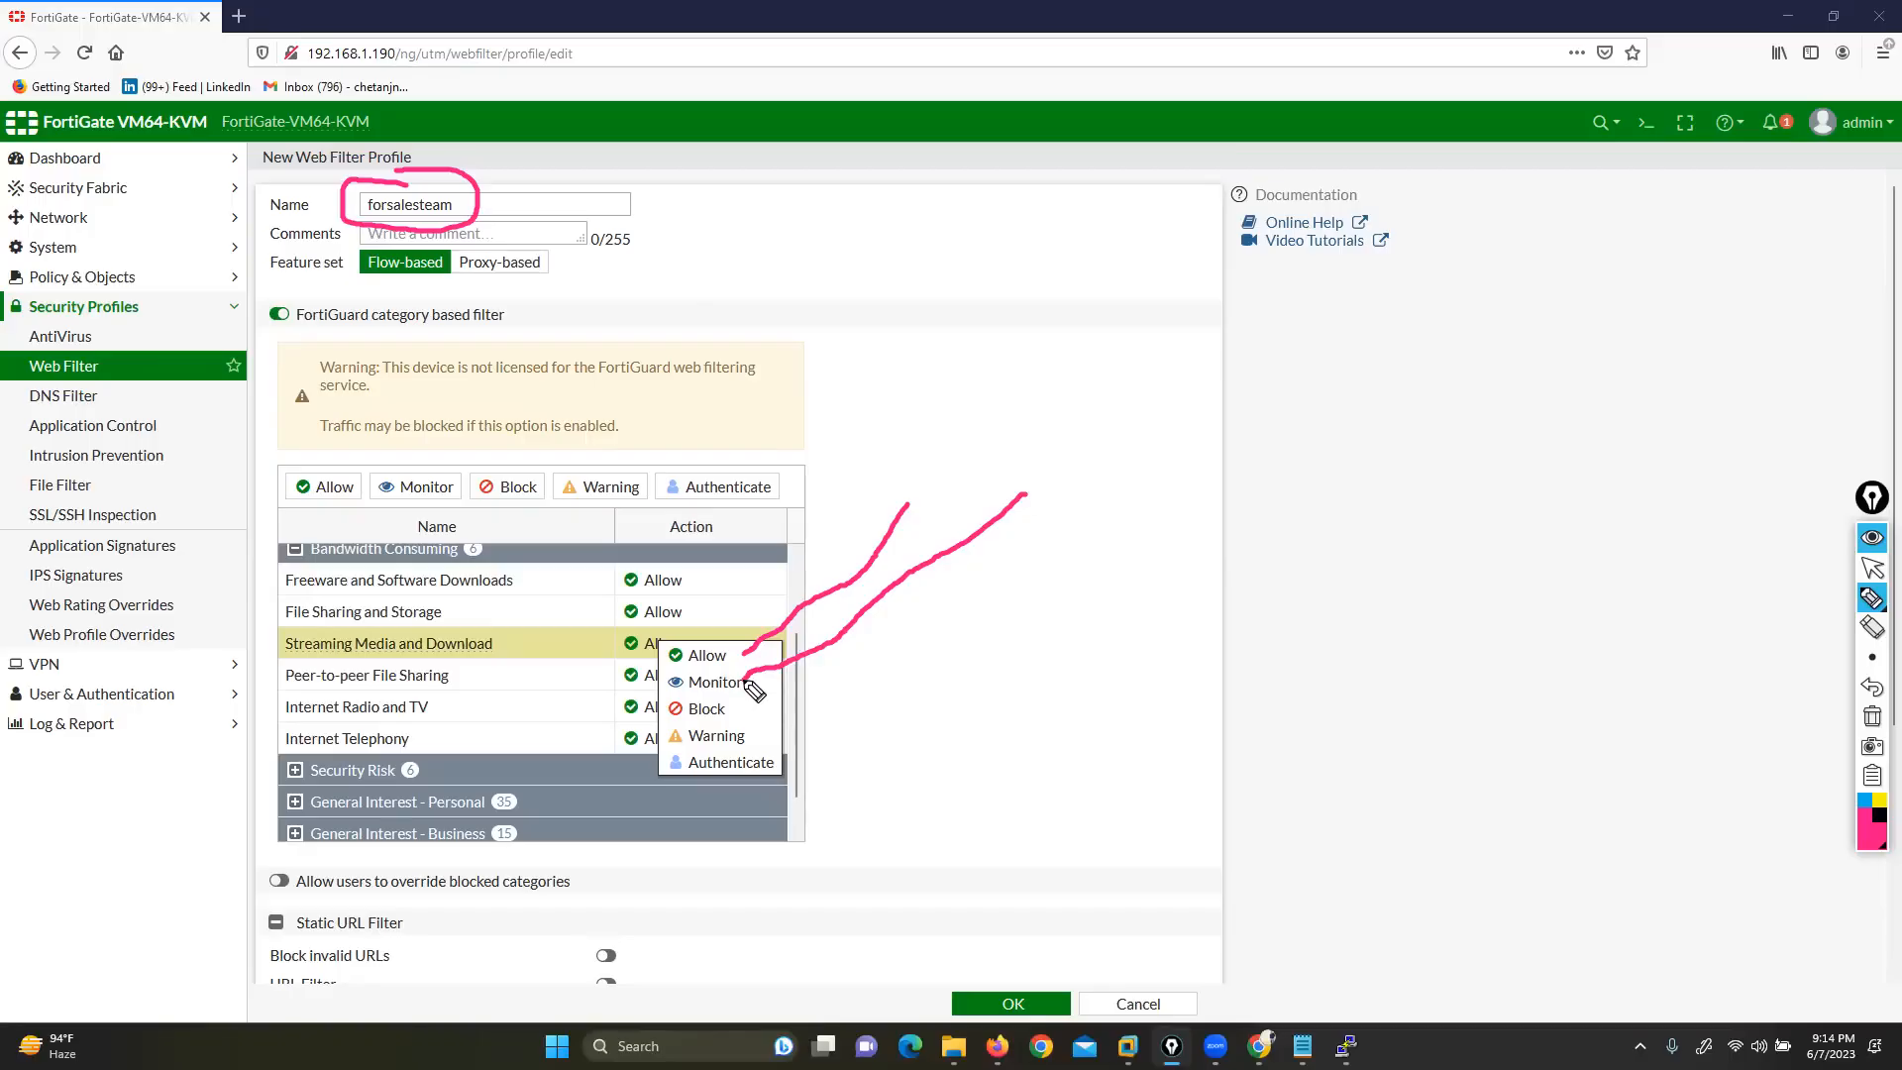
left_click_drag(926, 680, 763, 710)
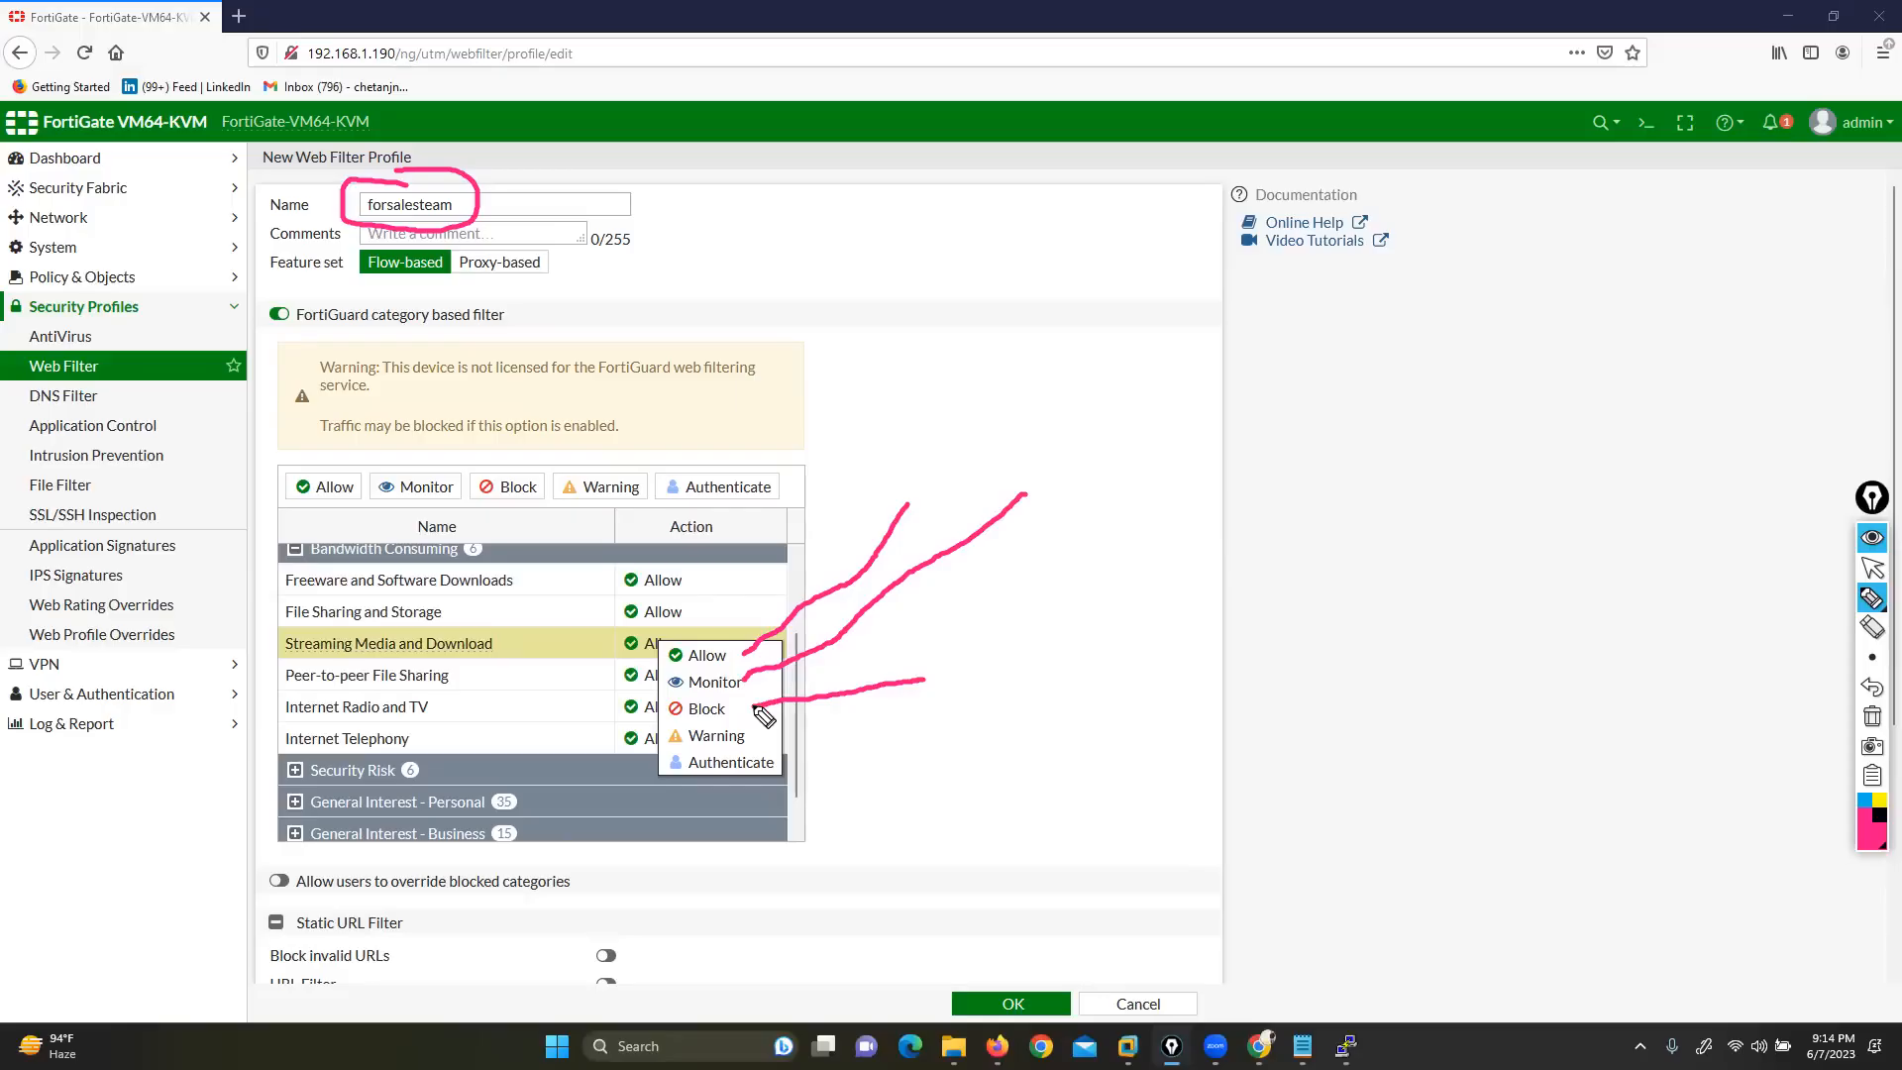
left_click_drag(984, 768, 753, 743)
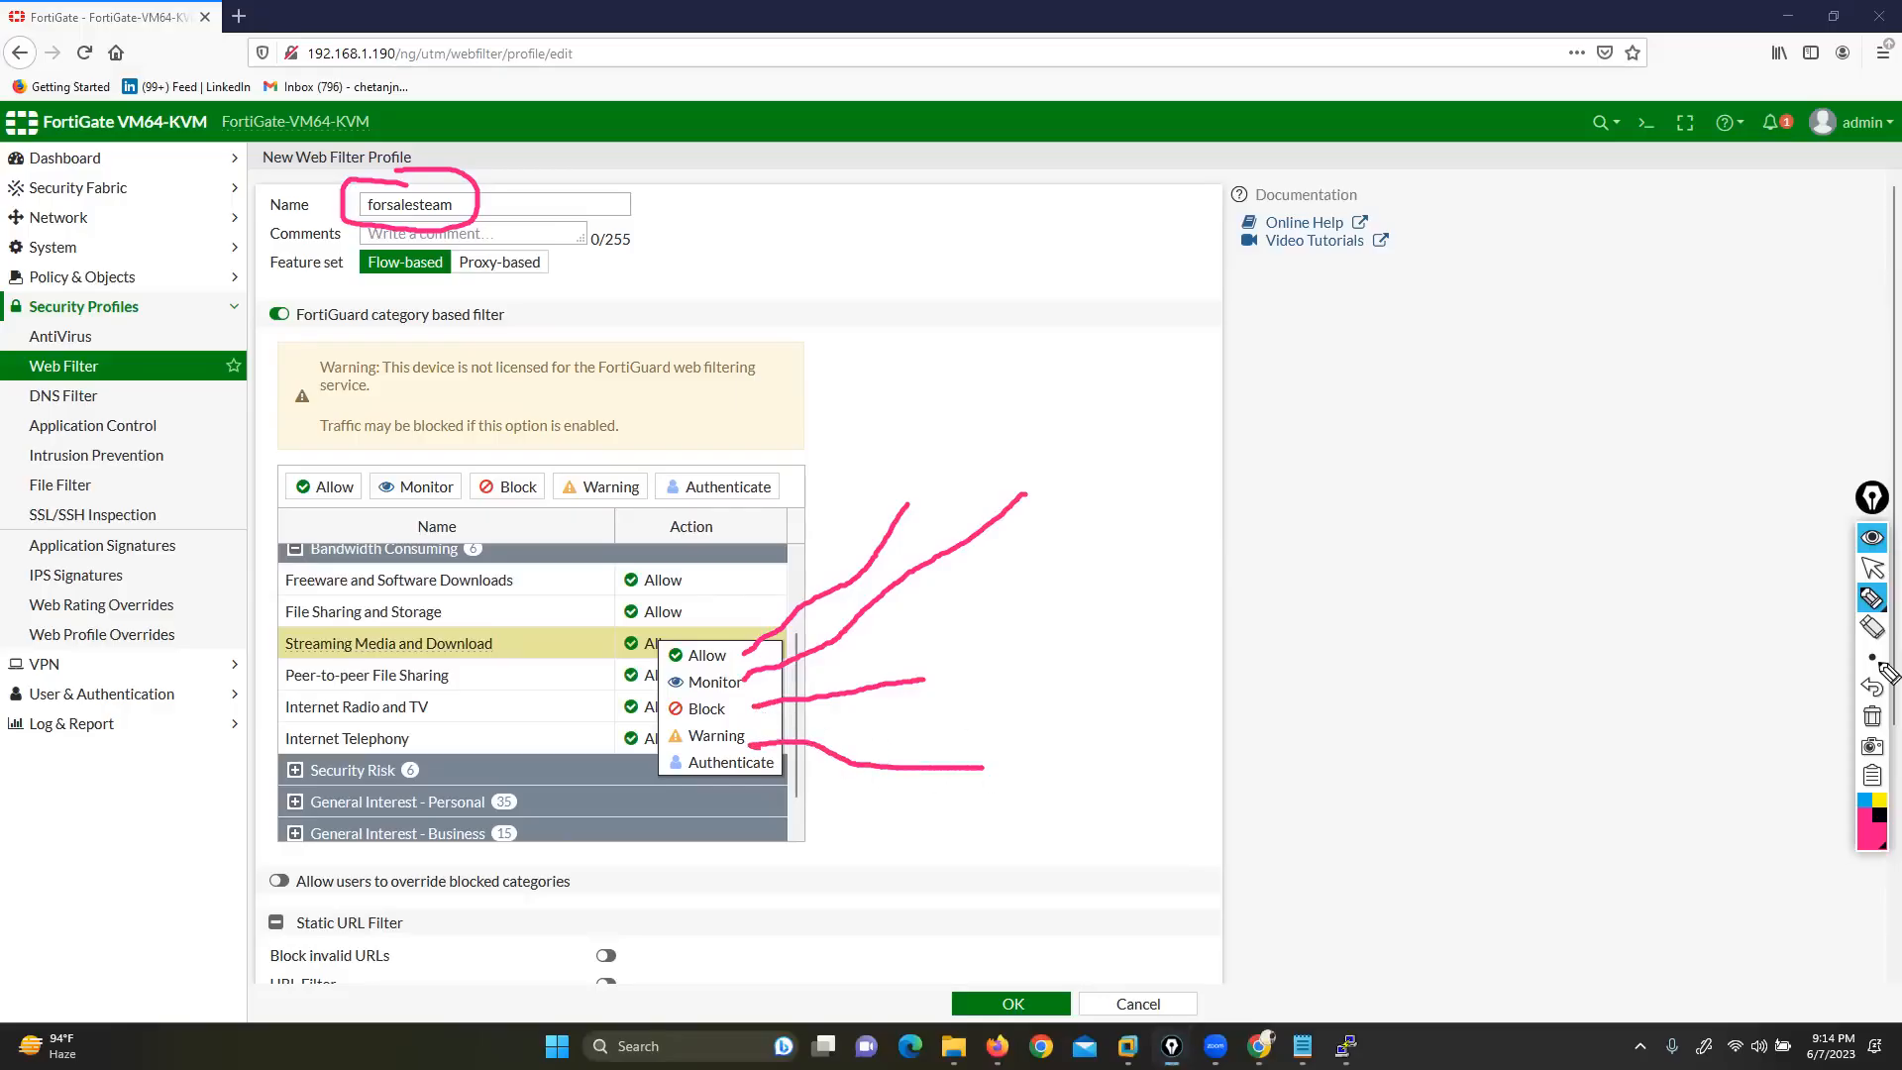
left_click(1872, 715)
left_click(1872, 568)
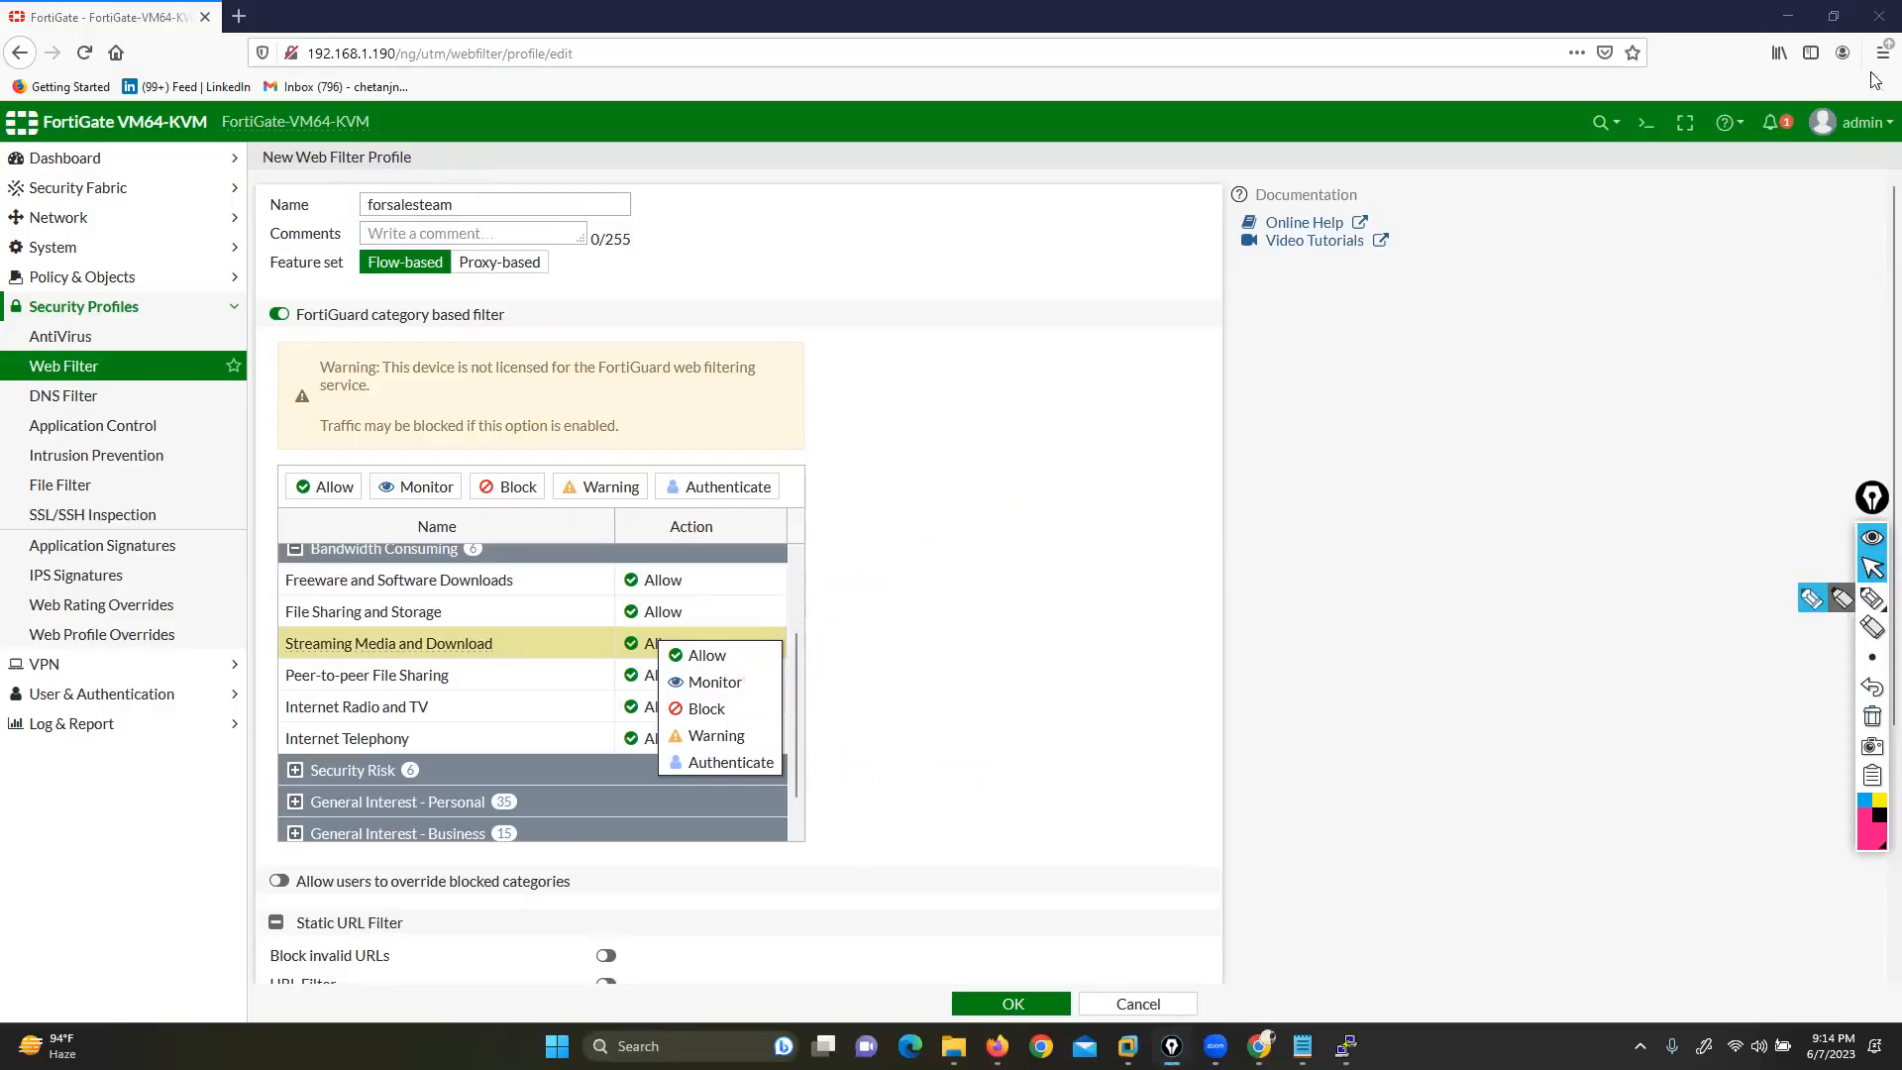
Set Streaming Media and Download to Warning with a 1-hour 5-minute warning interval
left_click(715, 735)
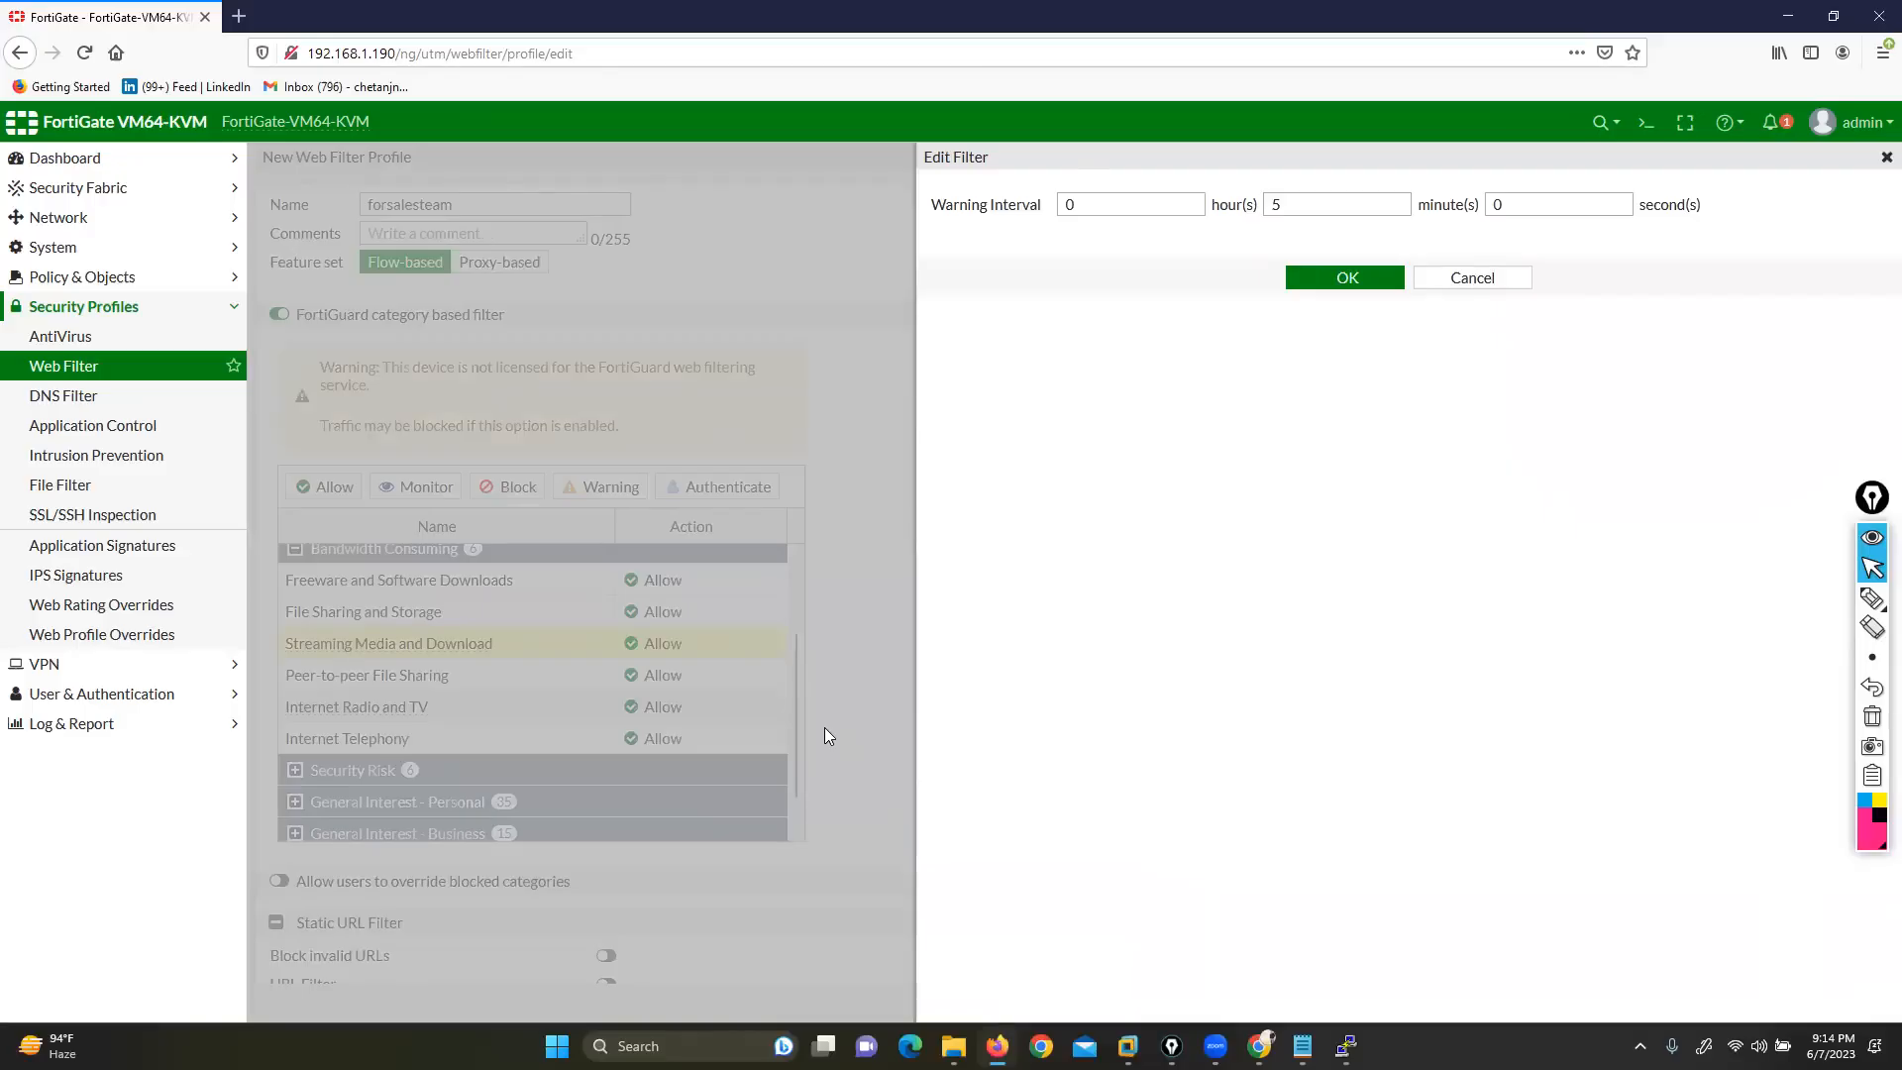
left_click_drag(932, 208, 1060, 413)
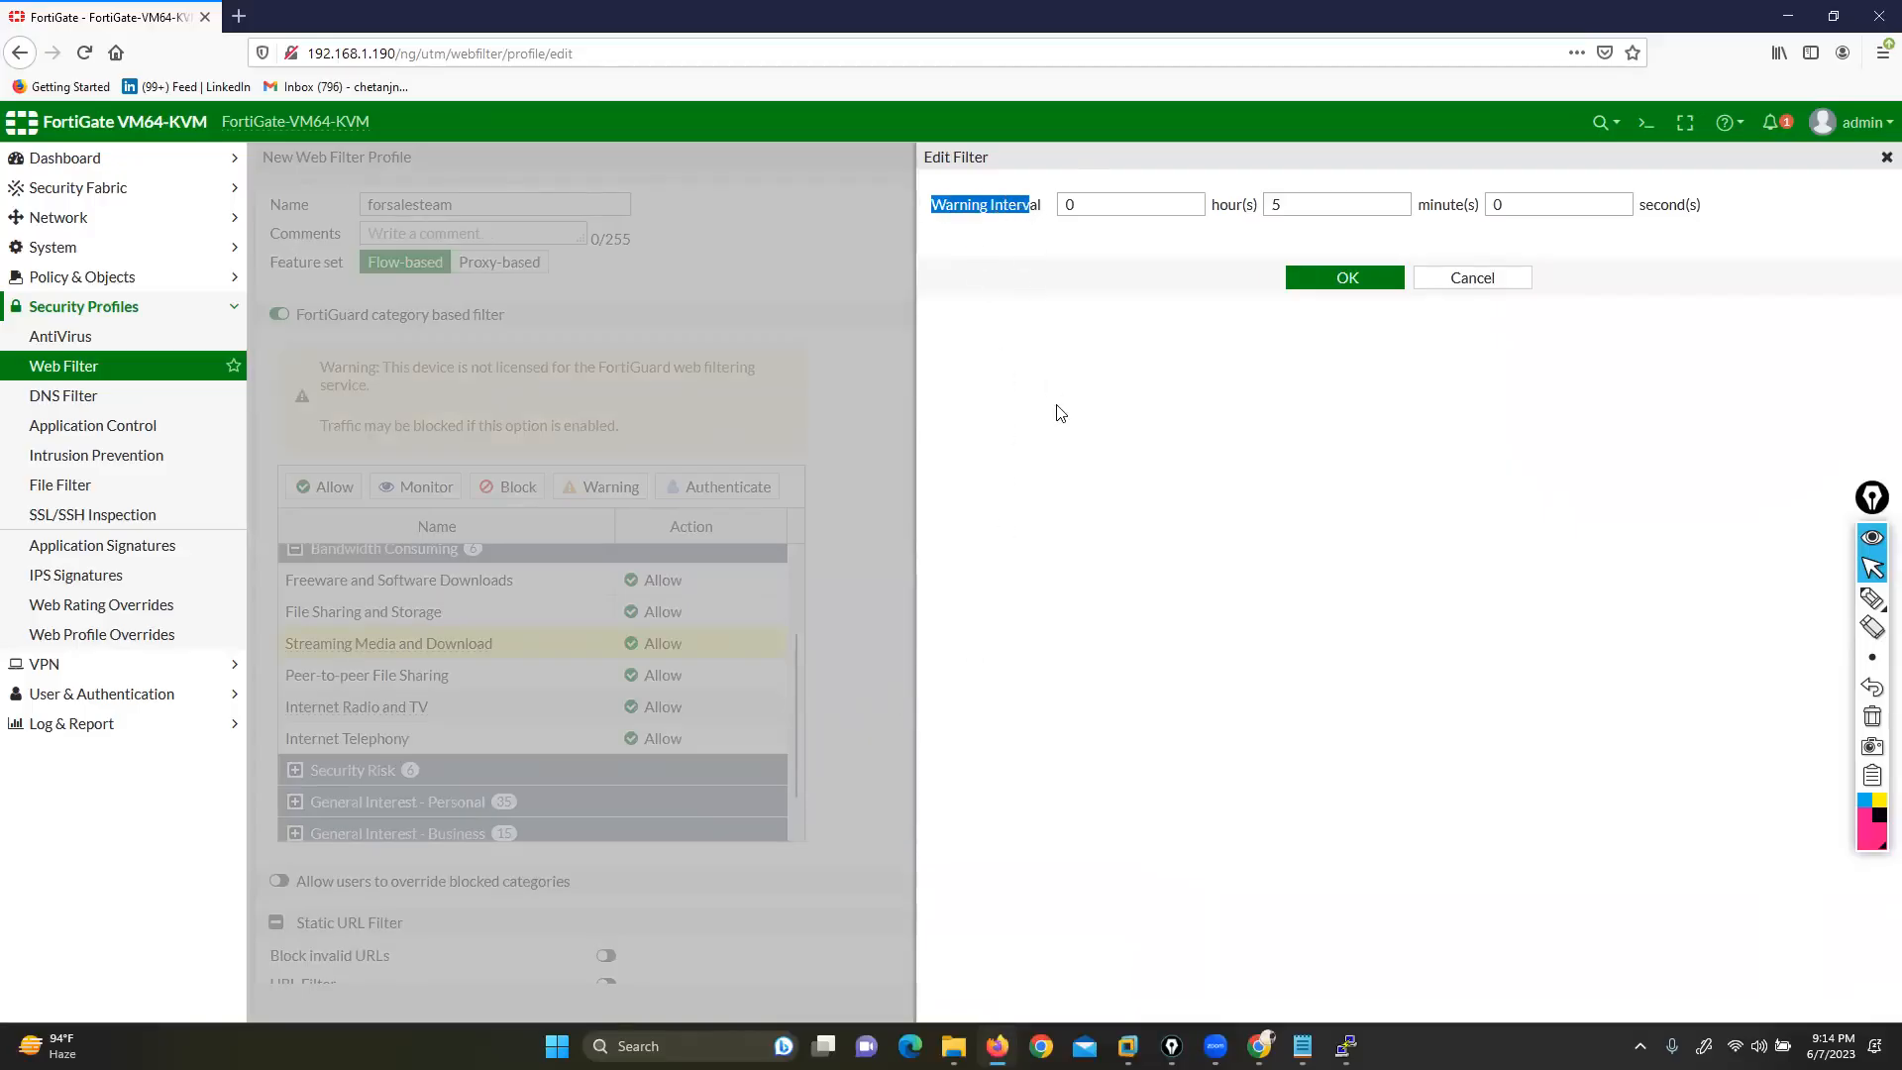
double_click(1189, 206)
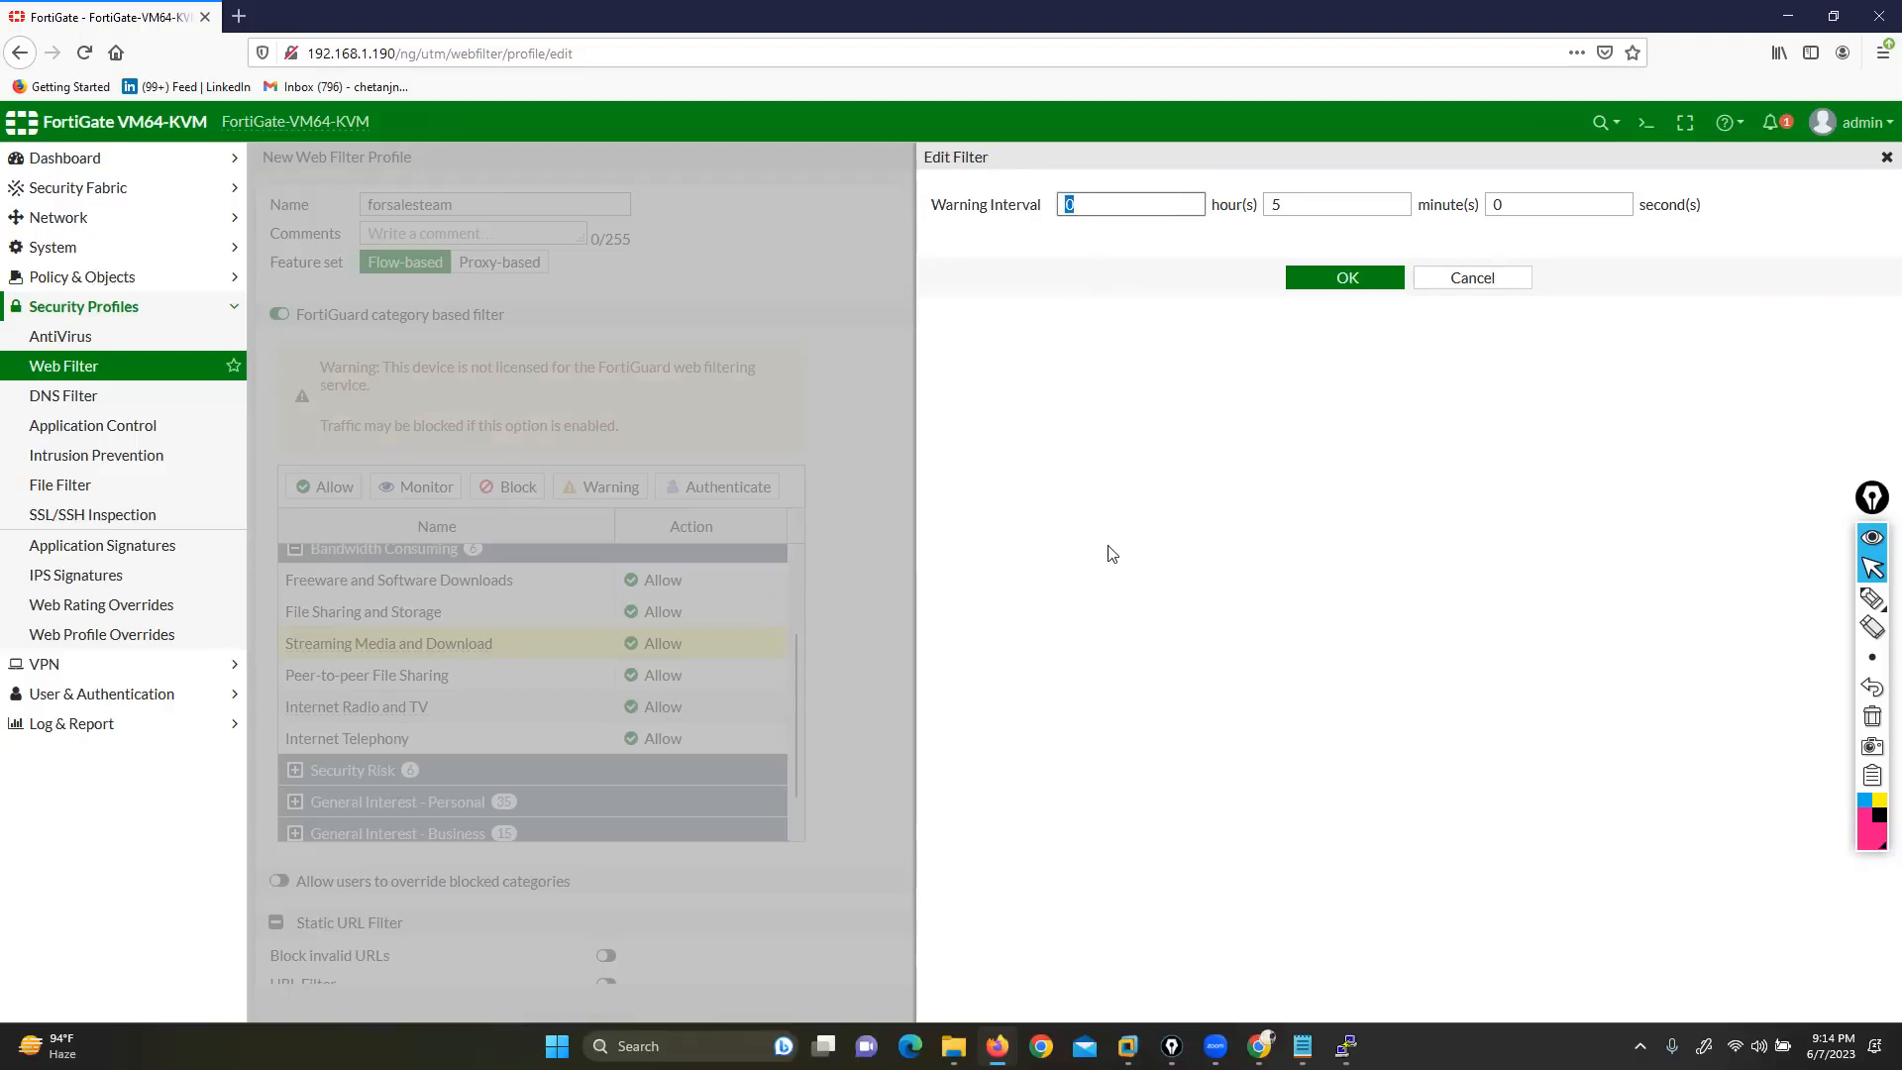
type("1")
left_click(1334, 286)
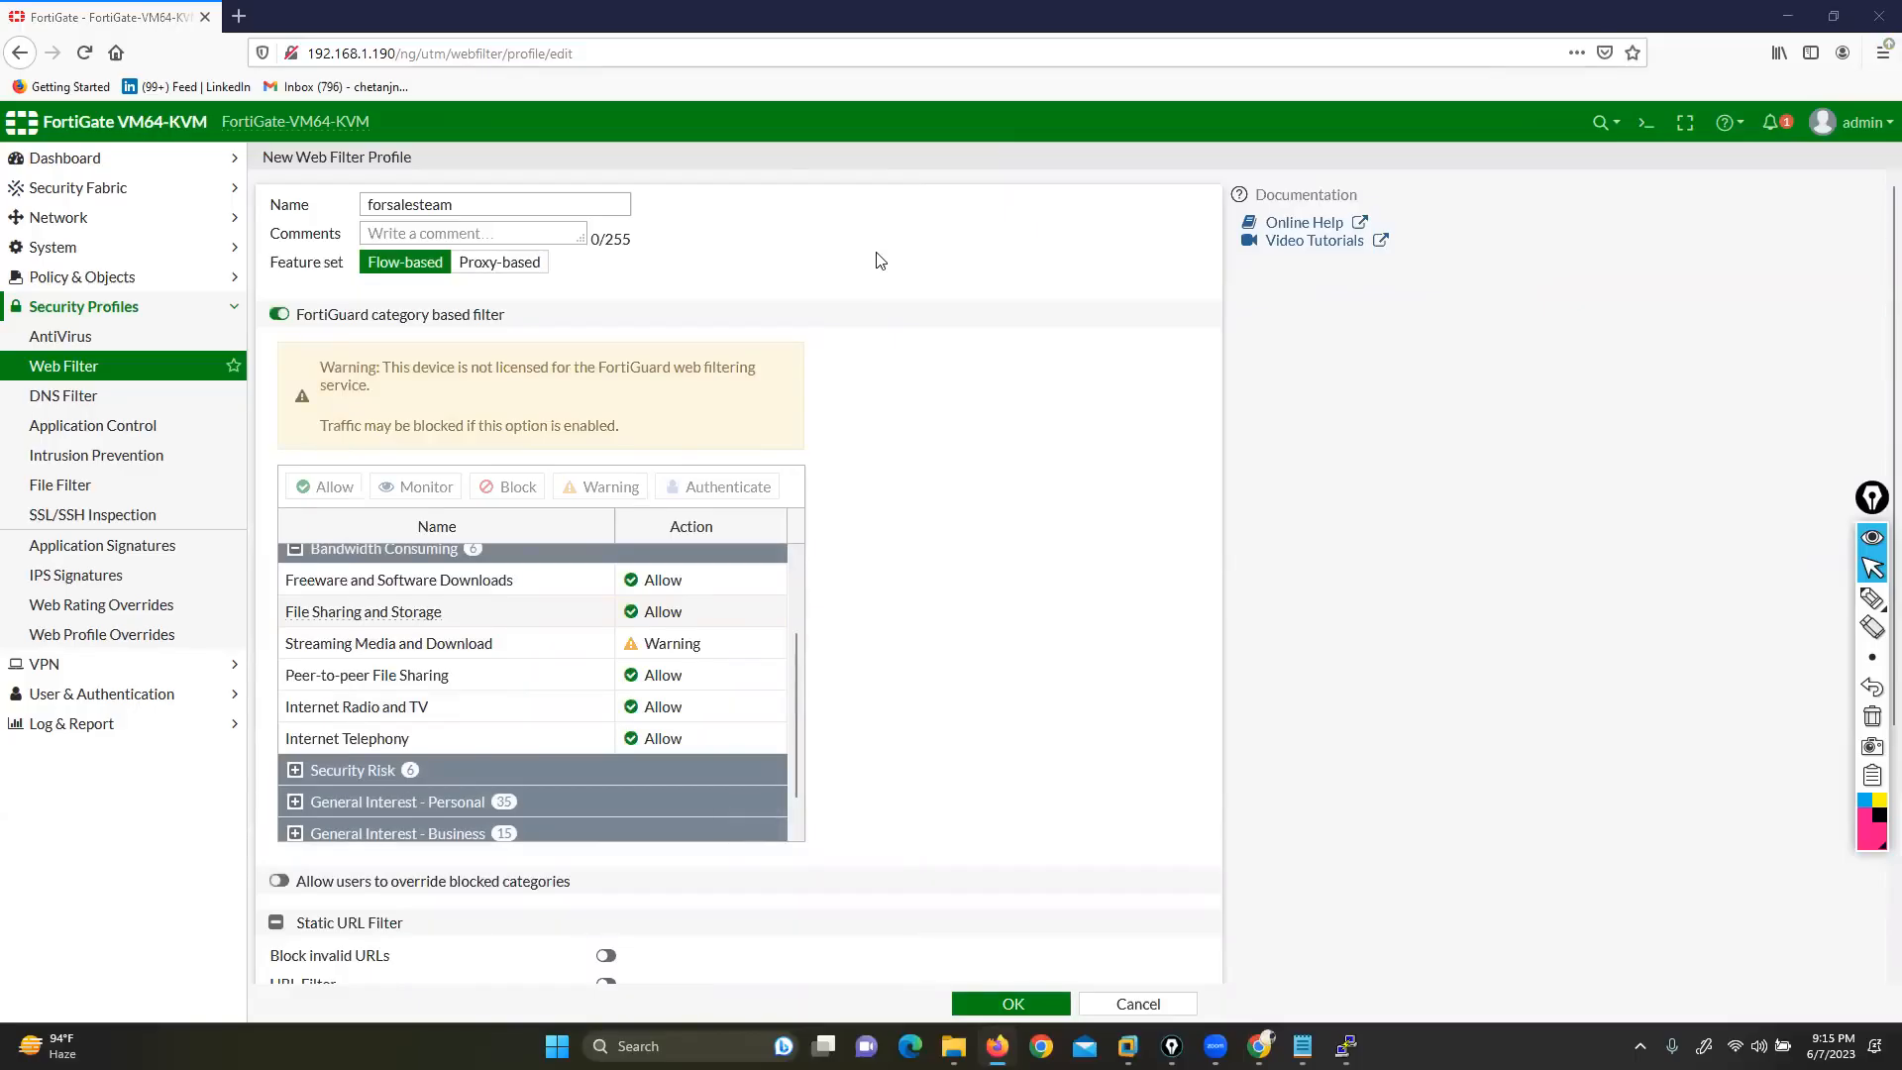
right_click(659, 644)
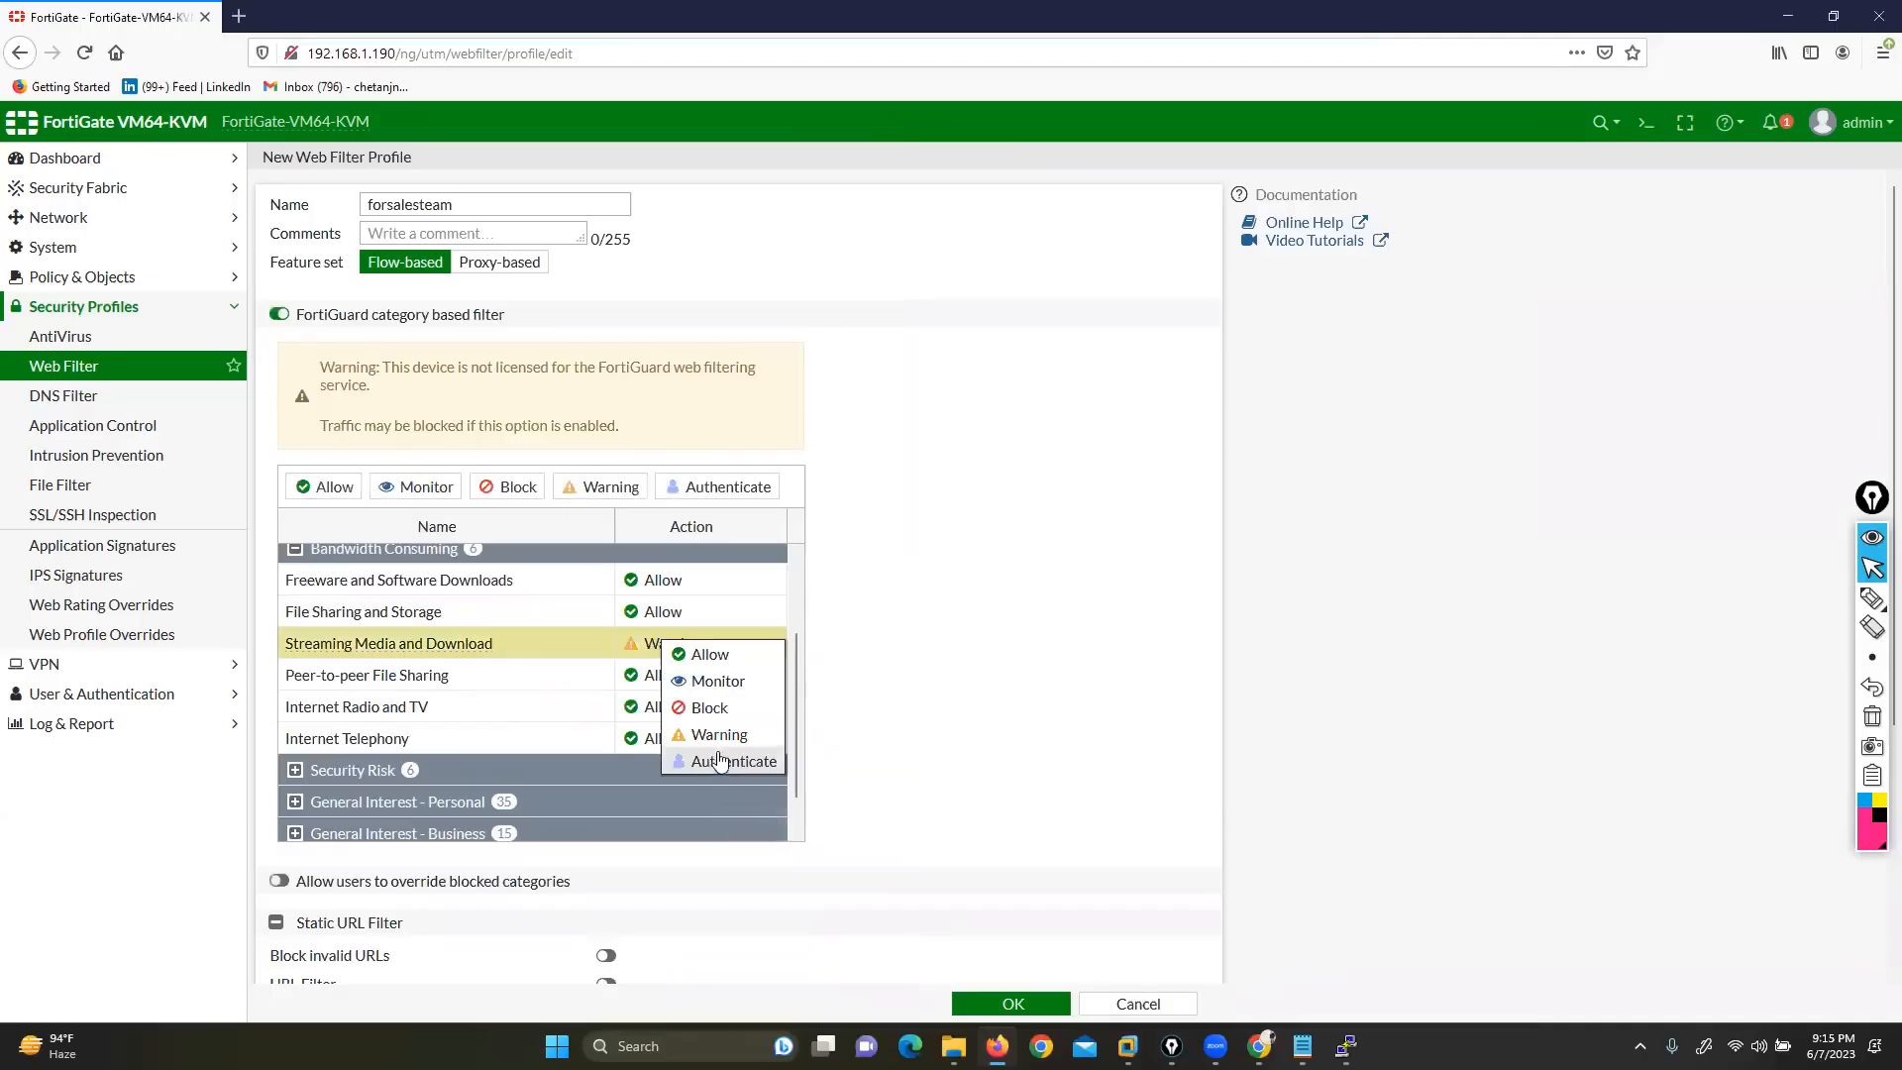
Switch Streaming Media and Download to Authenticate and open the Selected User Groups choices
left_click(718, 759)
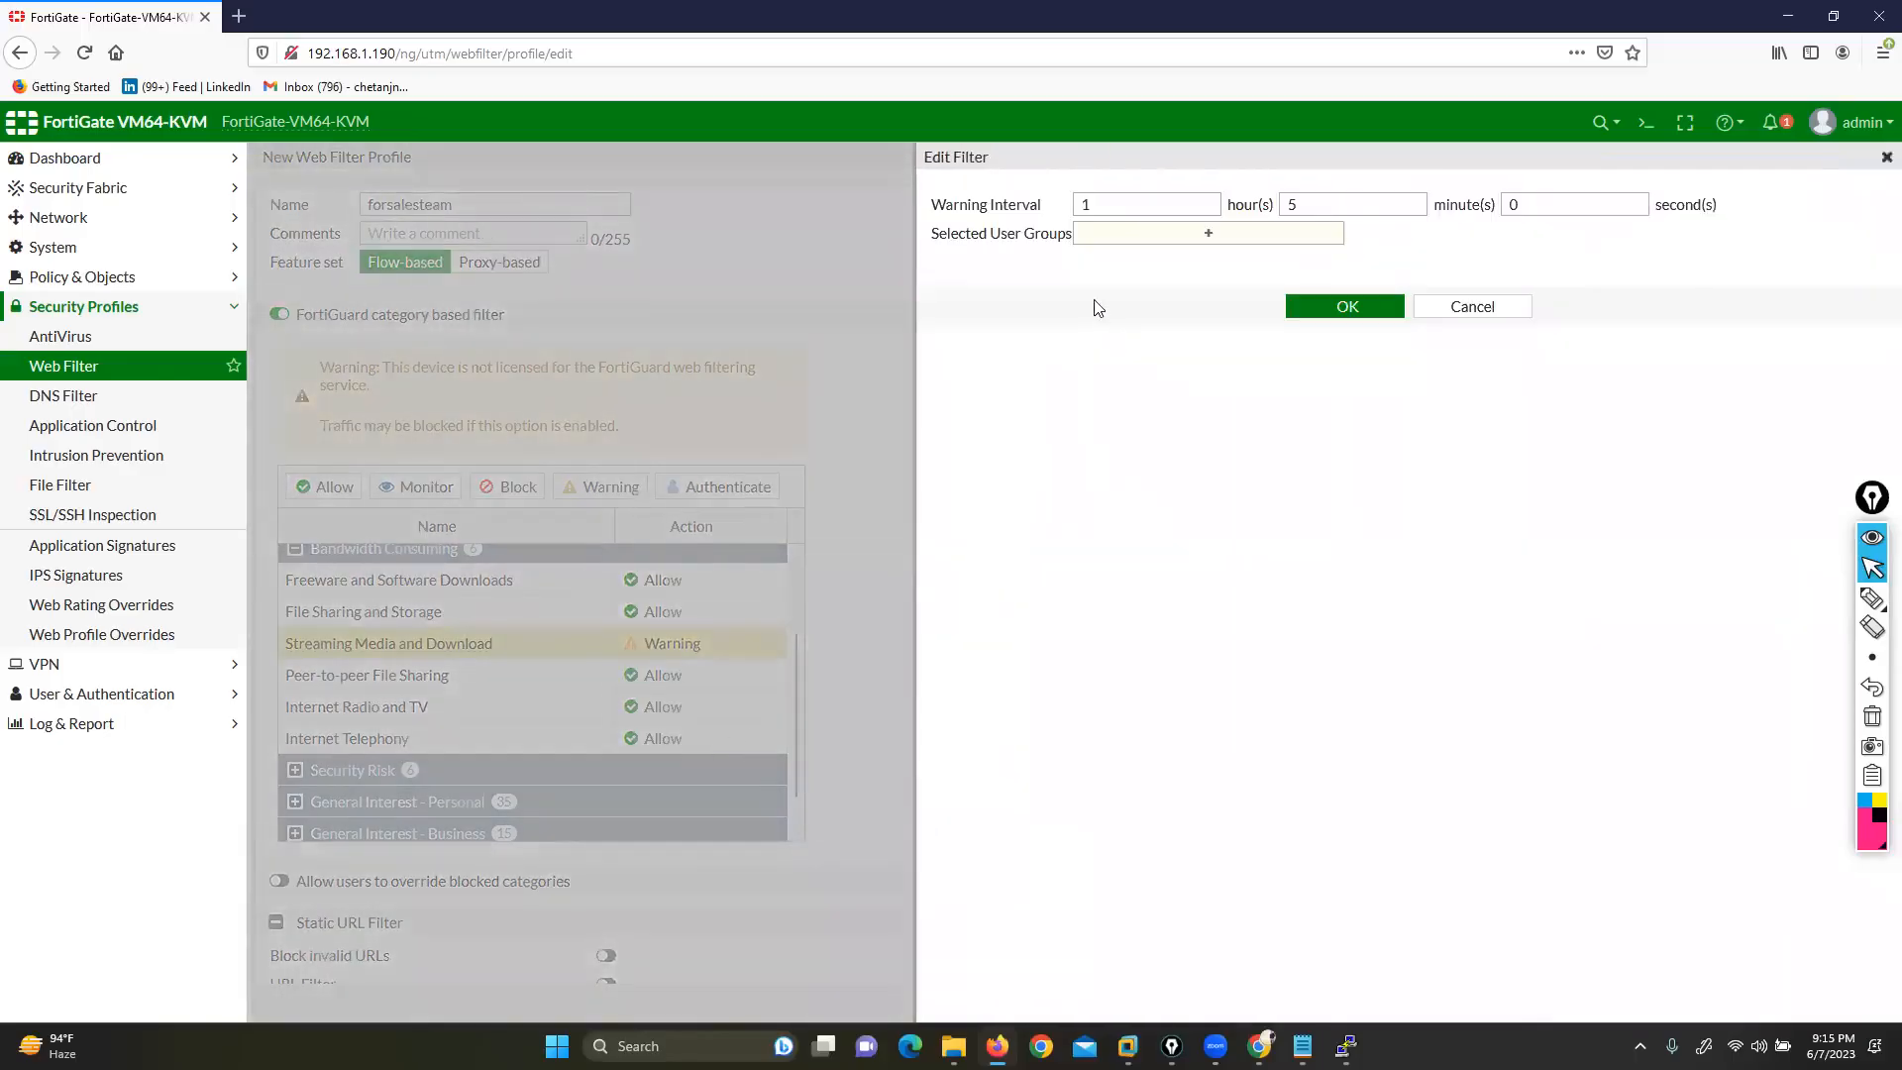
left_click_drag(928, 234, 1060, 238)
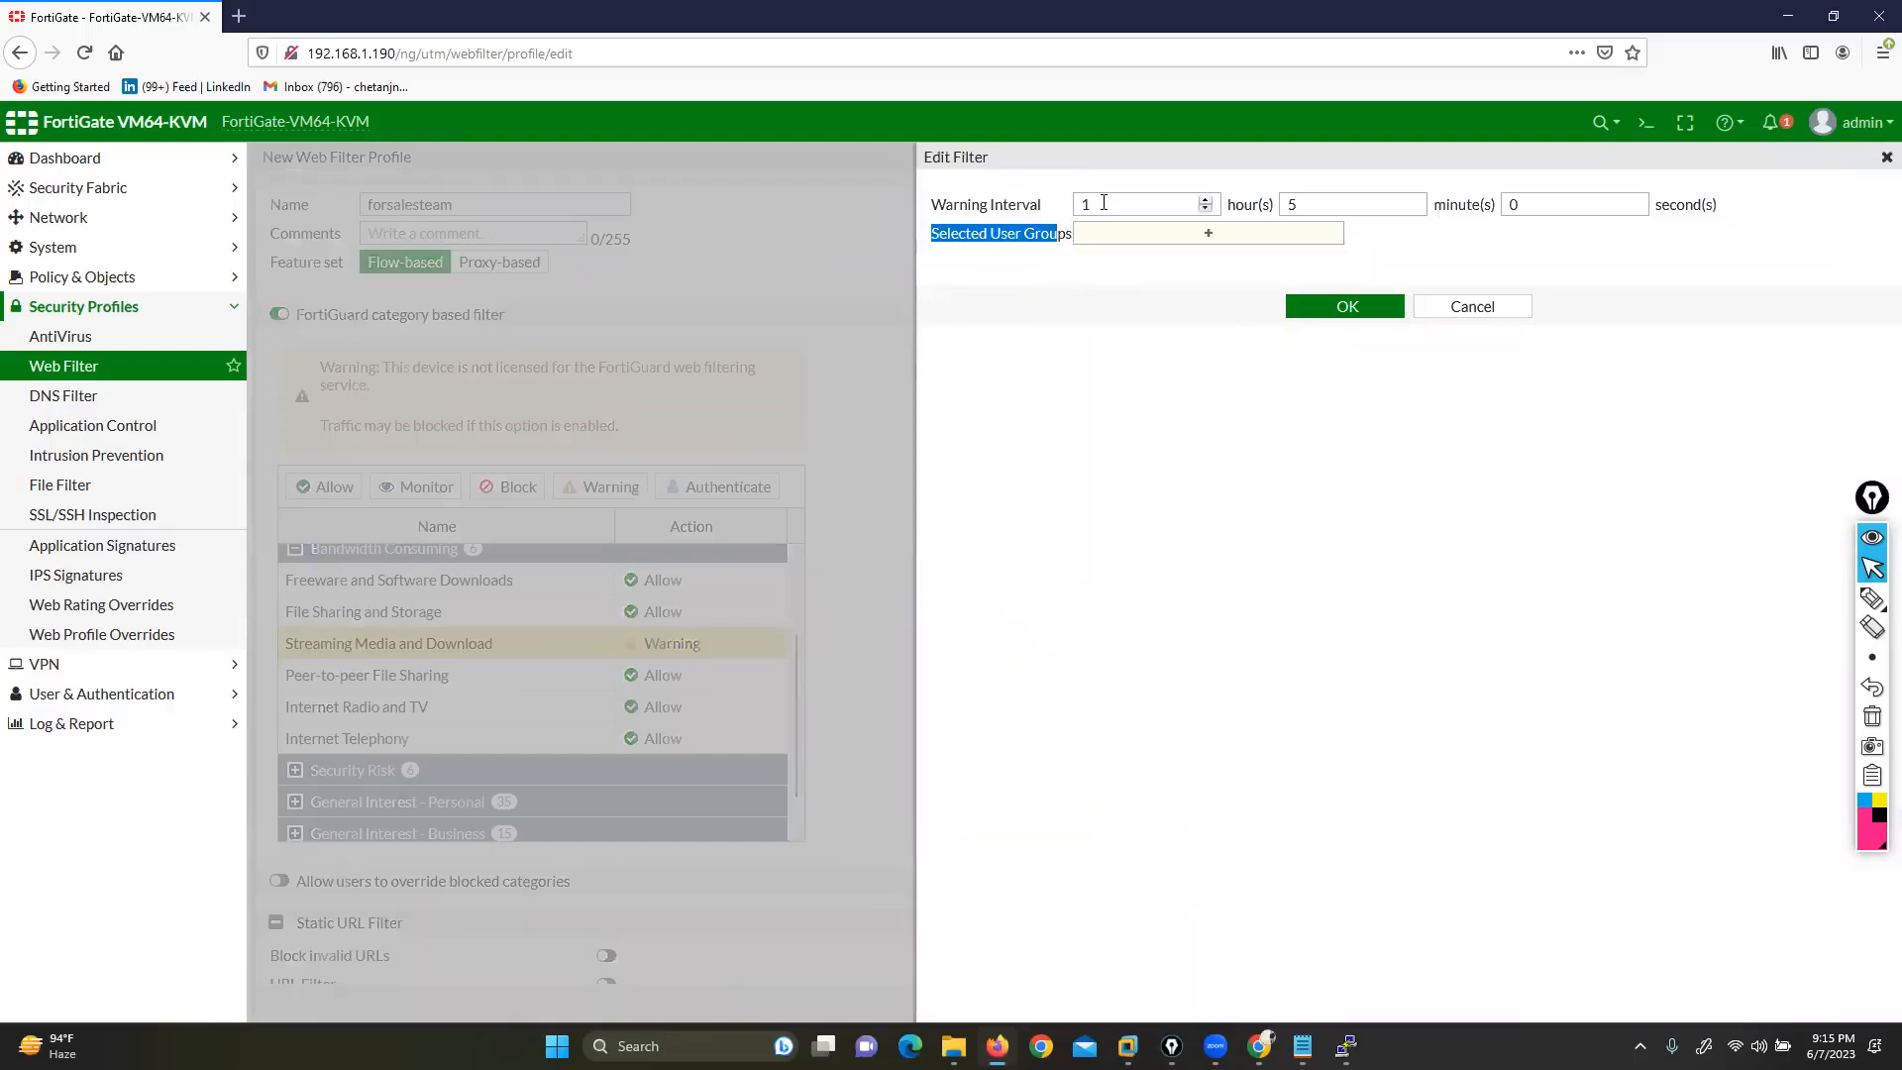
double_click(1086, 204)
left_click(1337, 204)
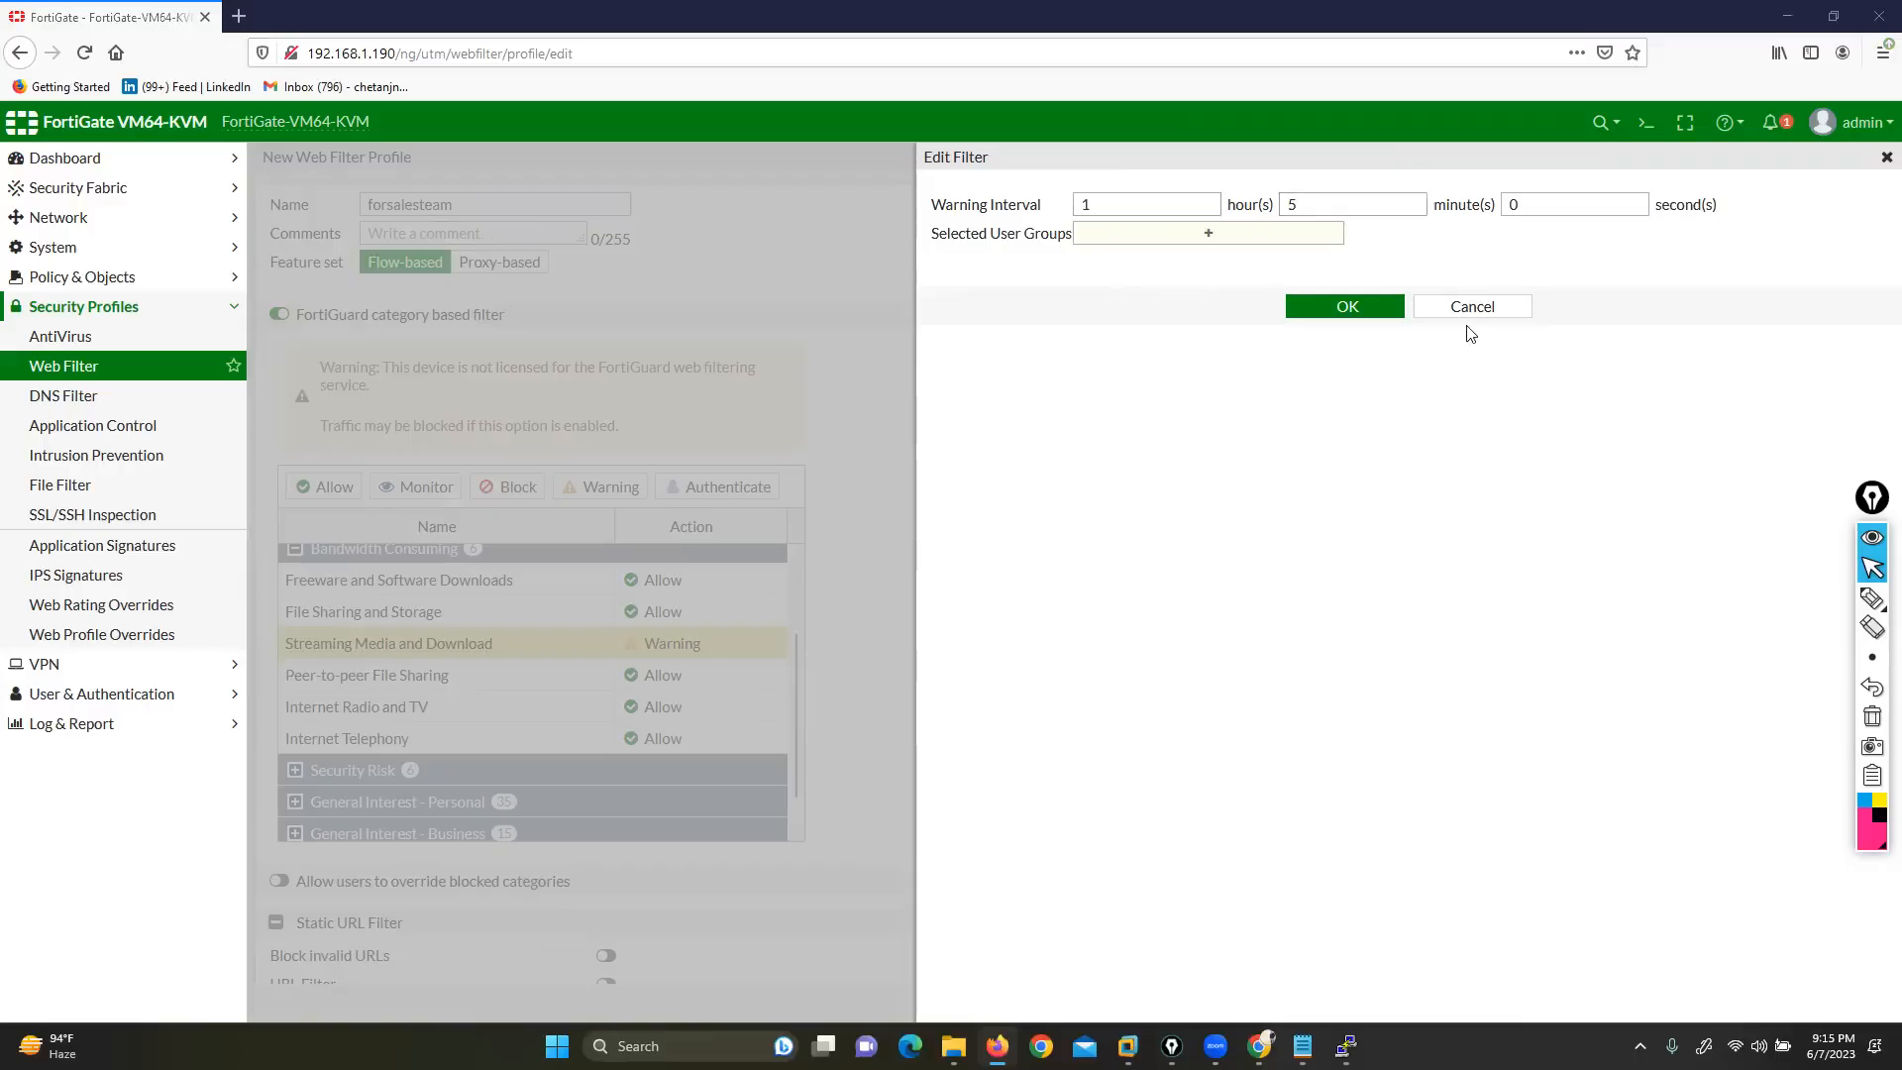
left_click_drag(933, 238, 1164, 247)
left_click(1165, 248)
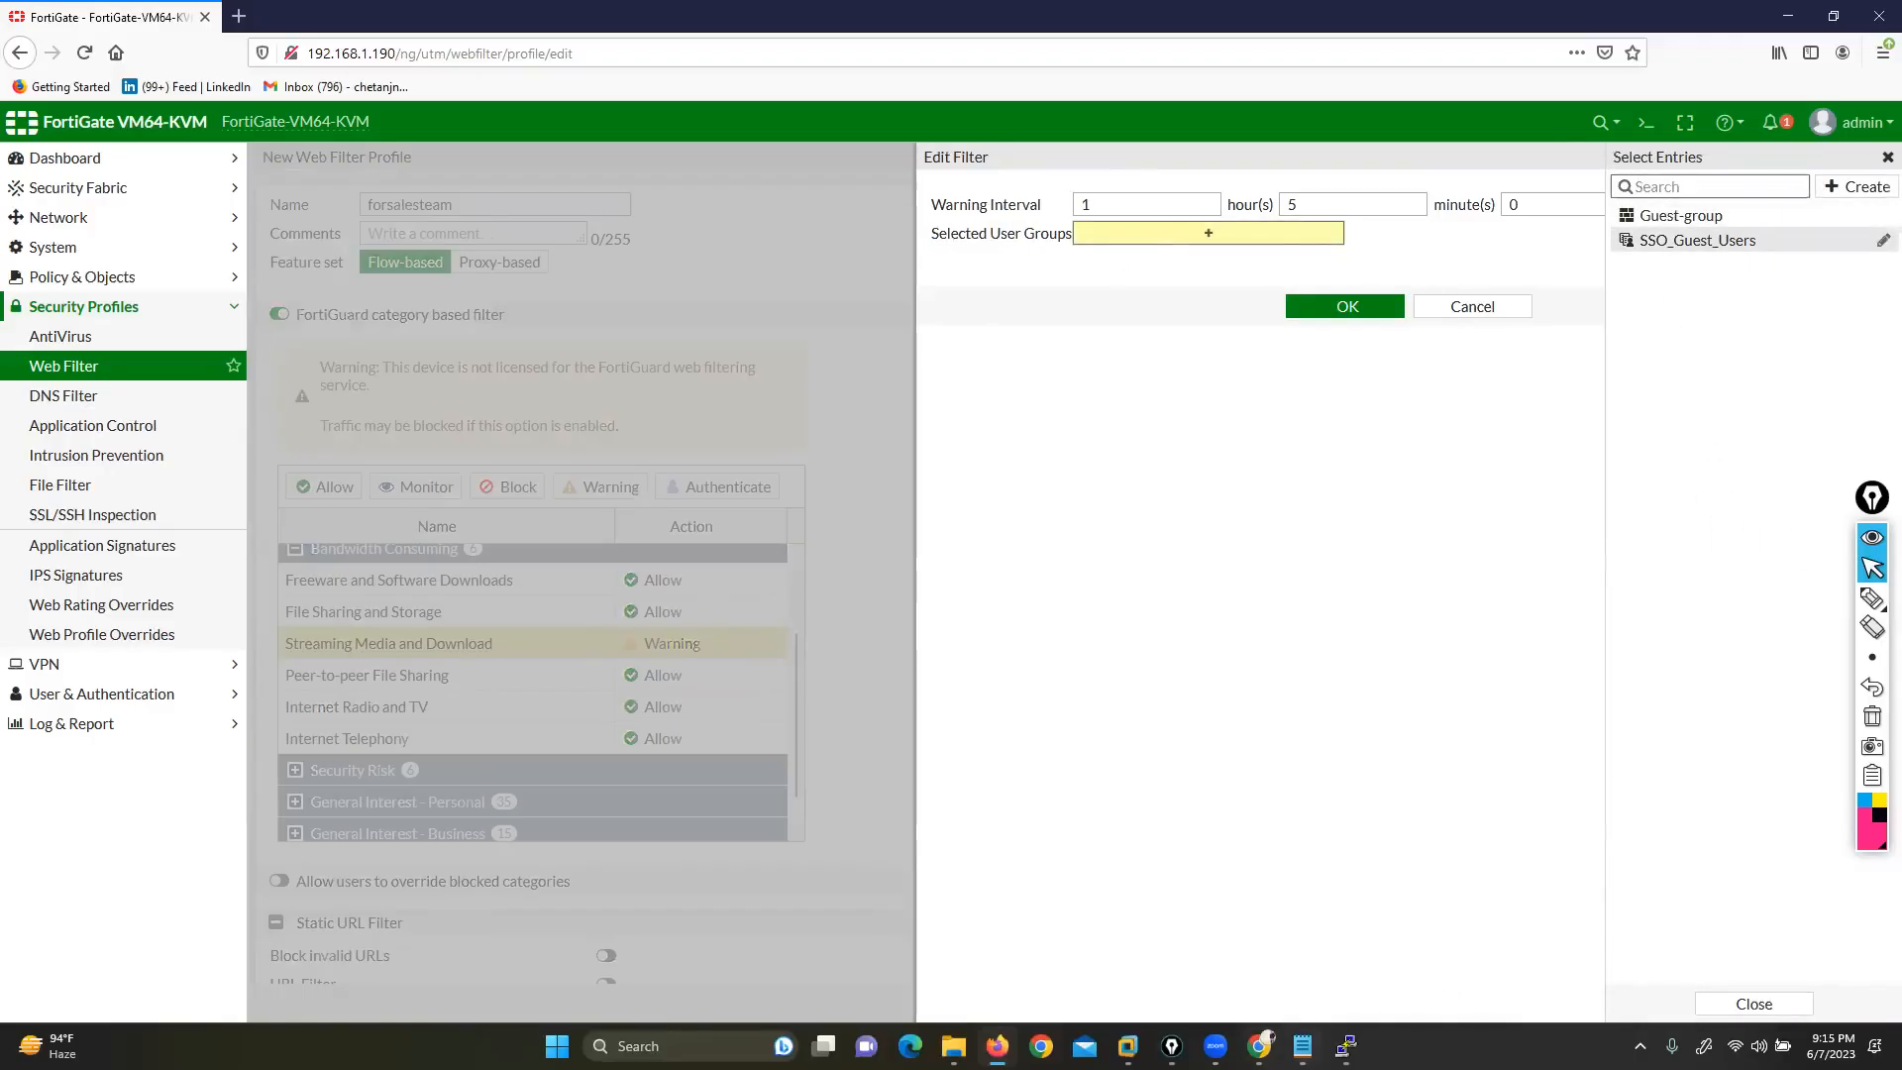
left_click(1303, 1045)
left_click_drag(397, 557, 679, 556)
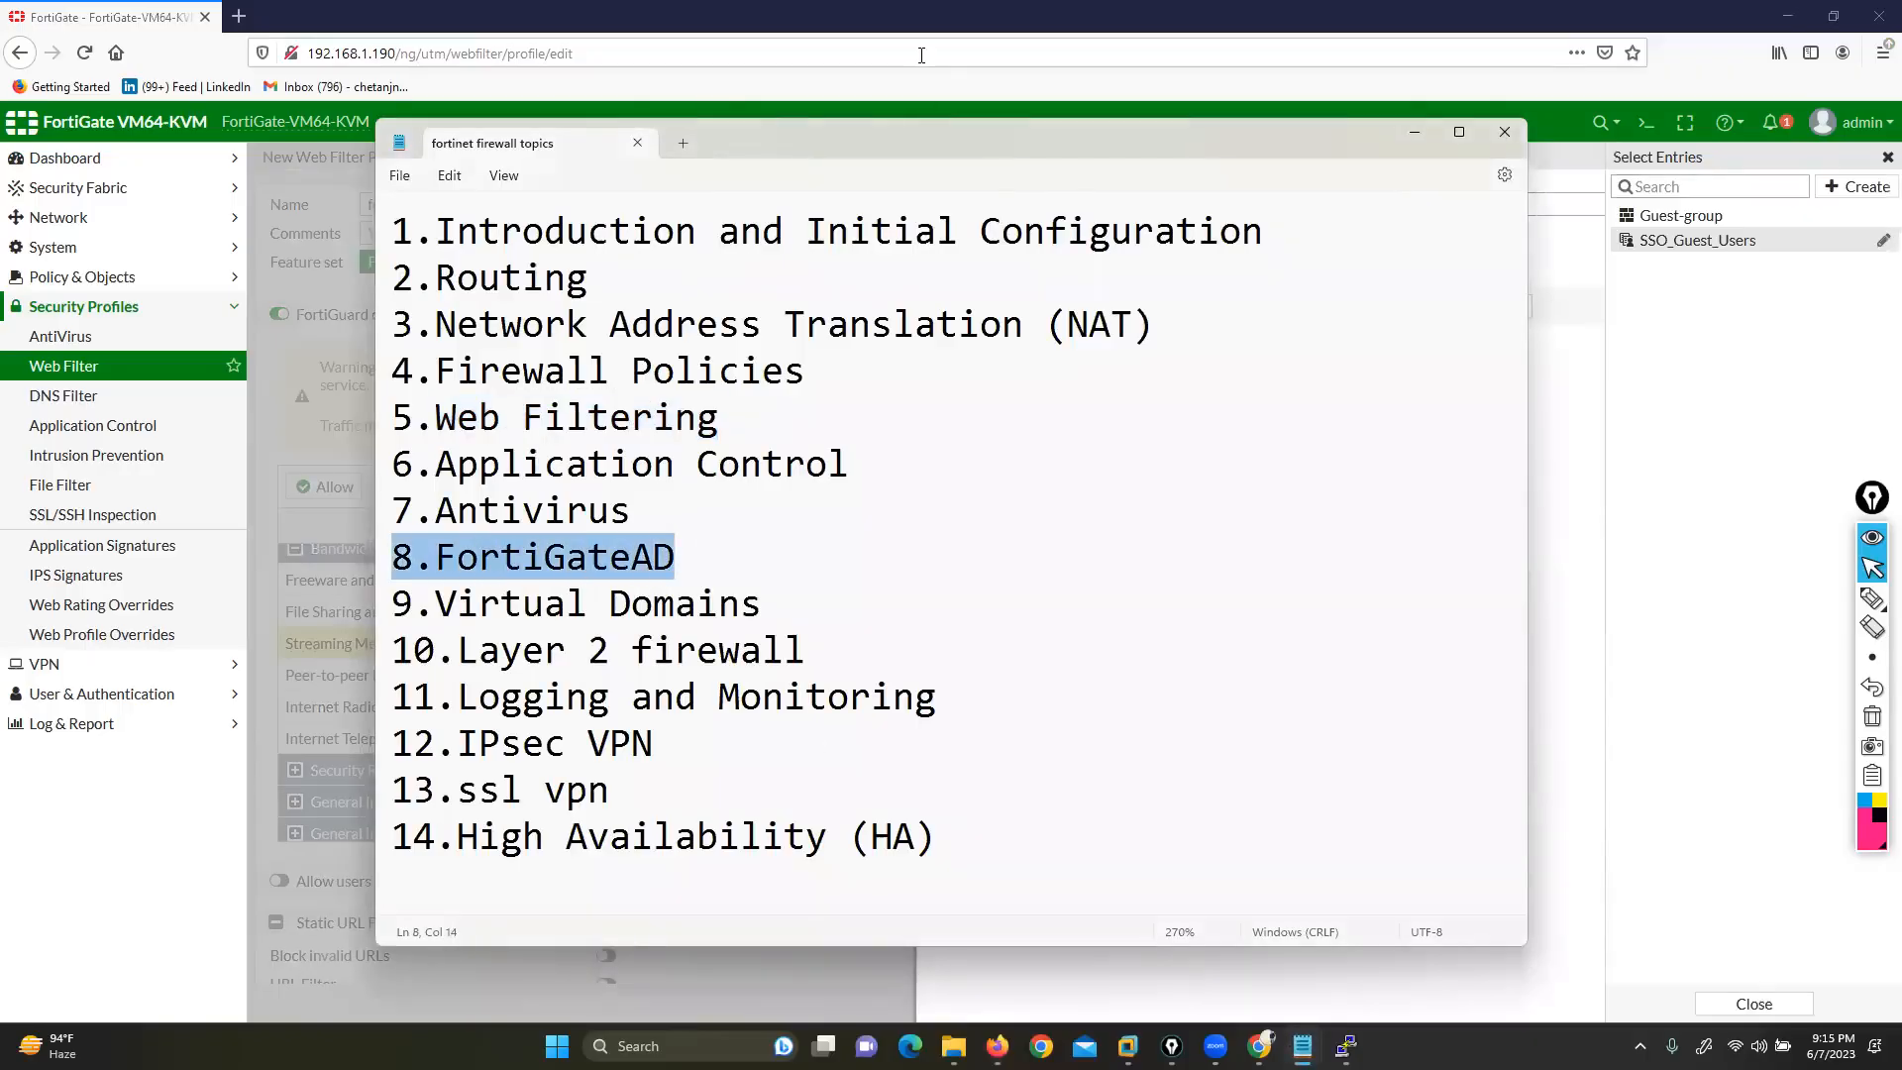
left_click(921, 55)
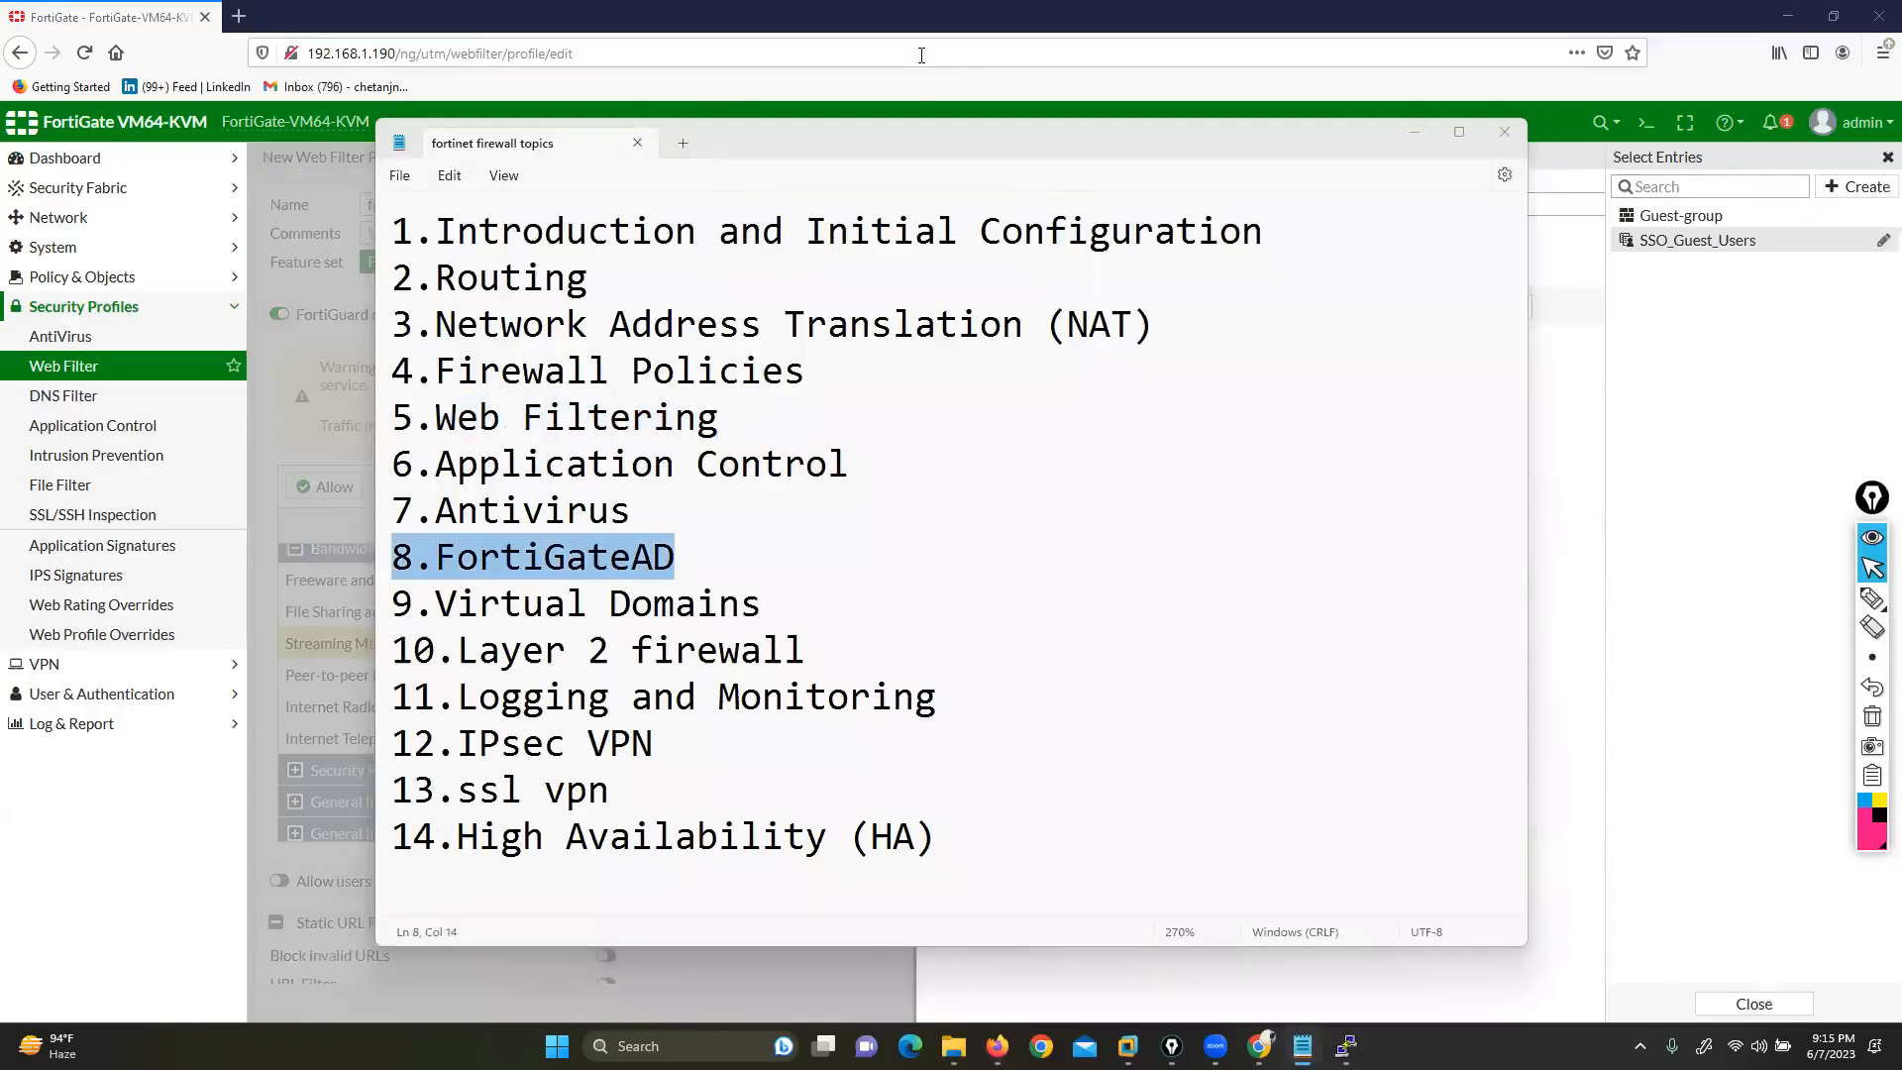
left_click_drag(414, 558, 709, 563)
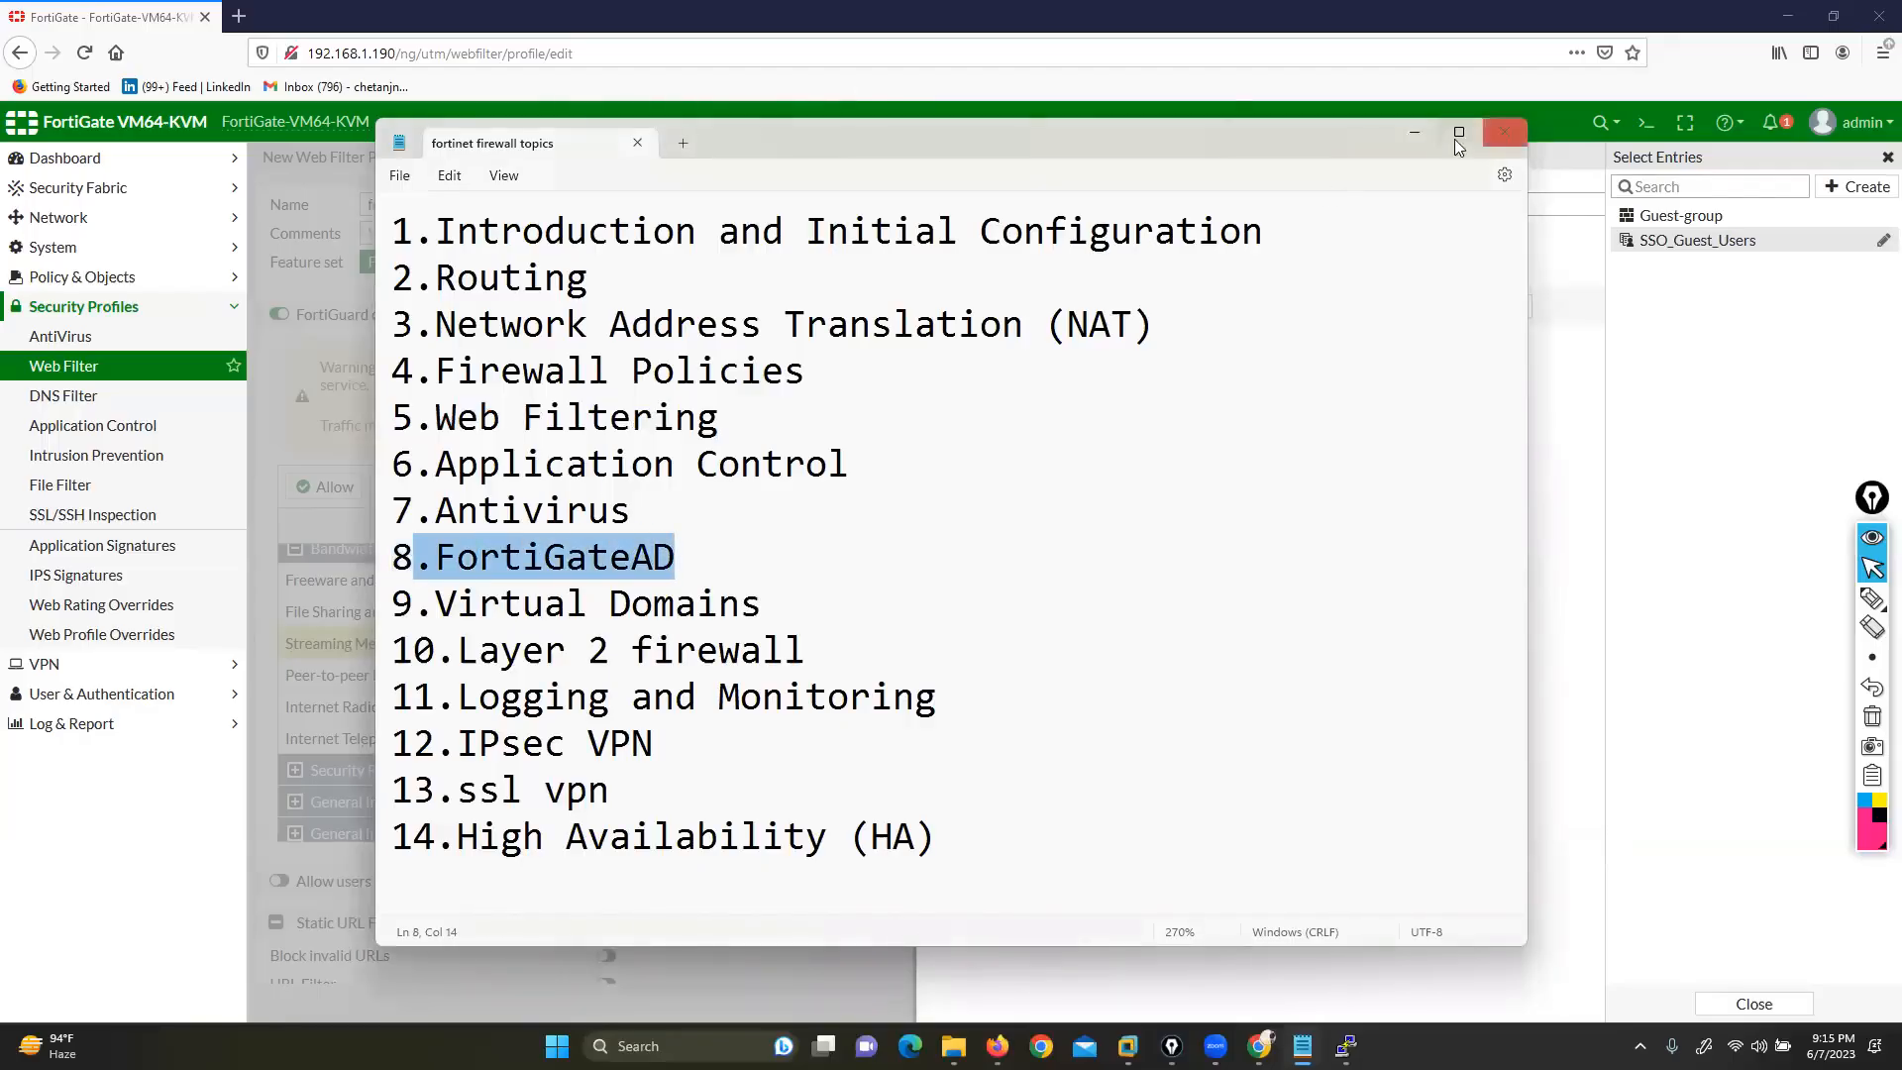
left_click(1414, 134)
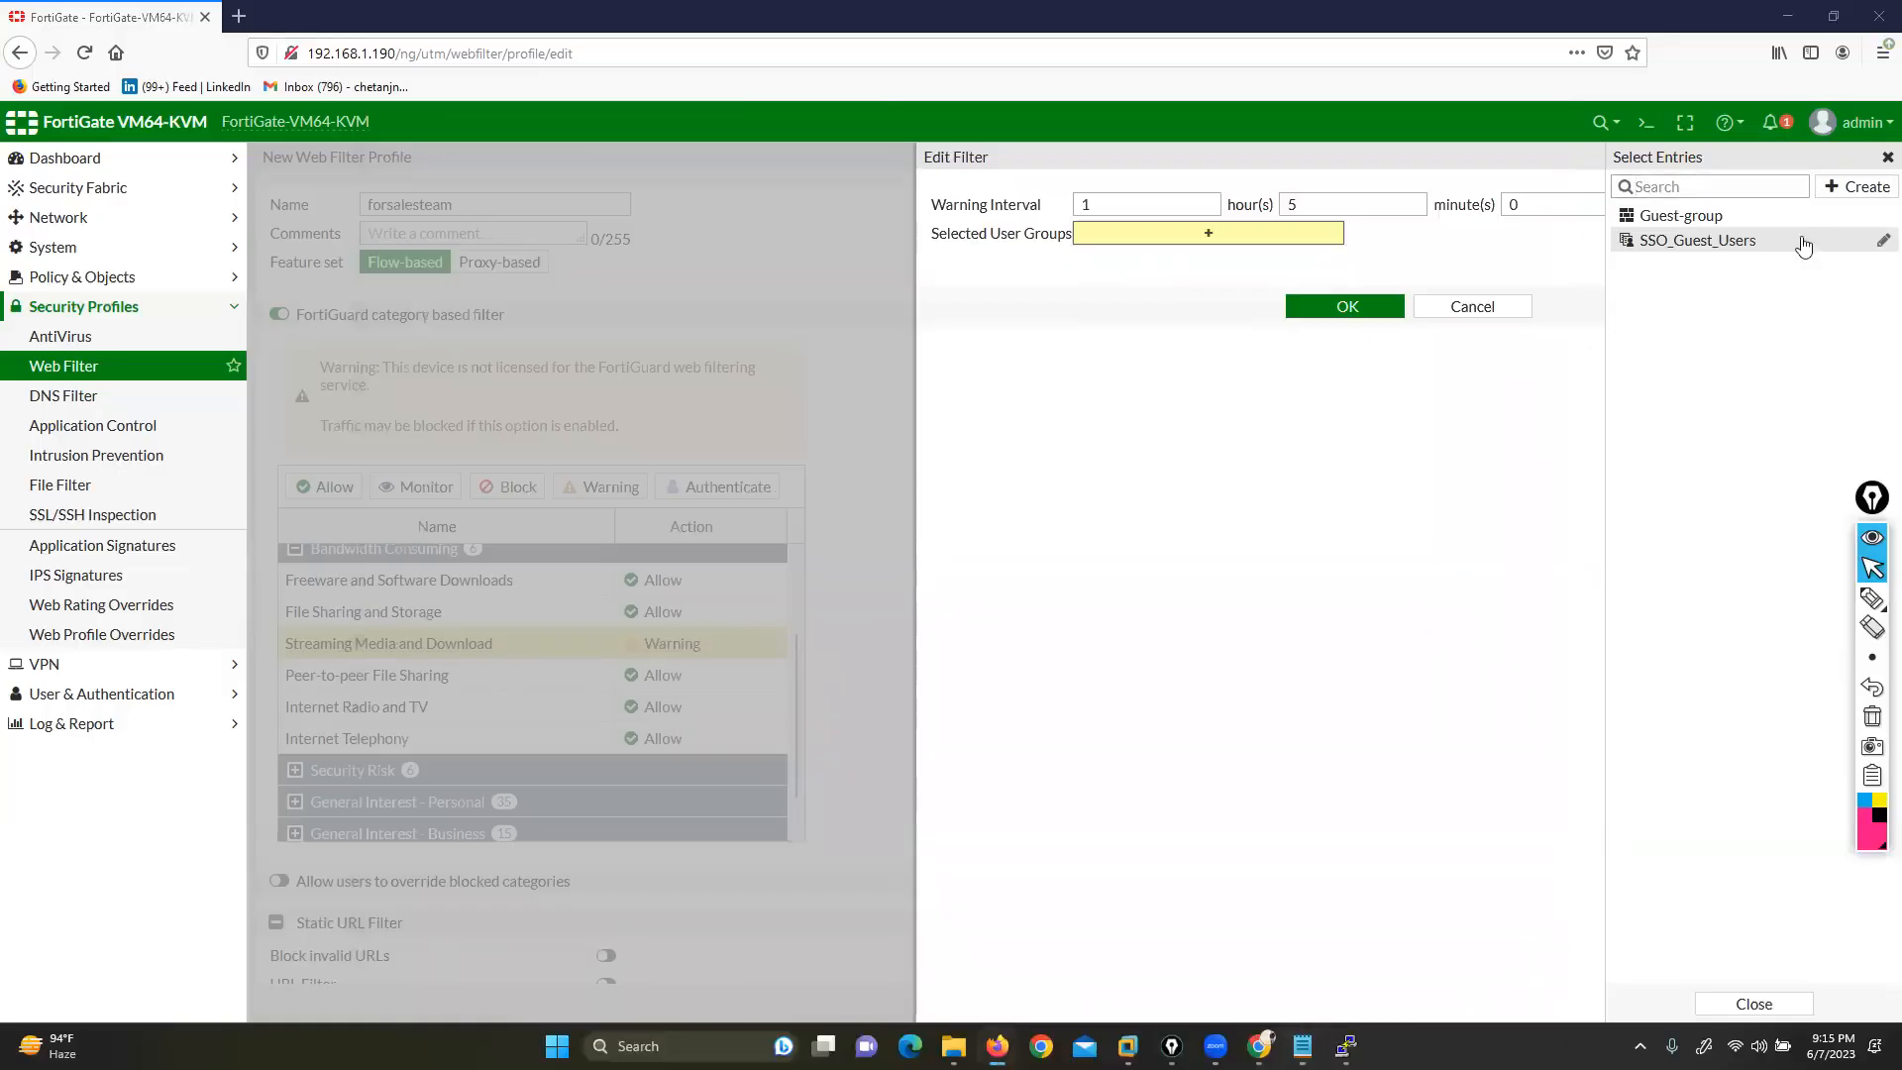
left_click(1856, 186)
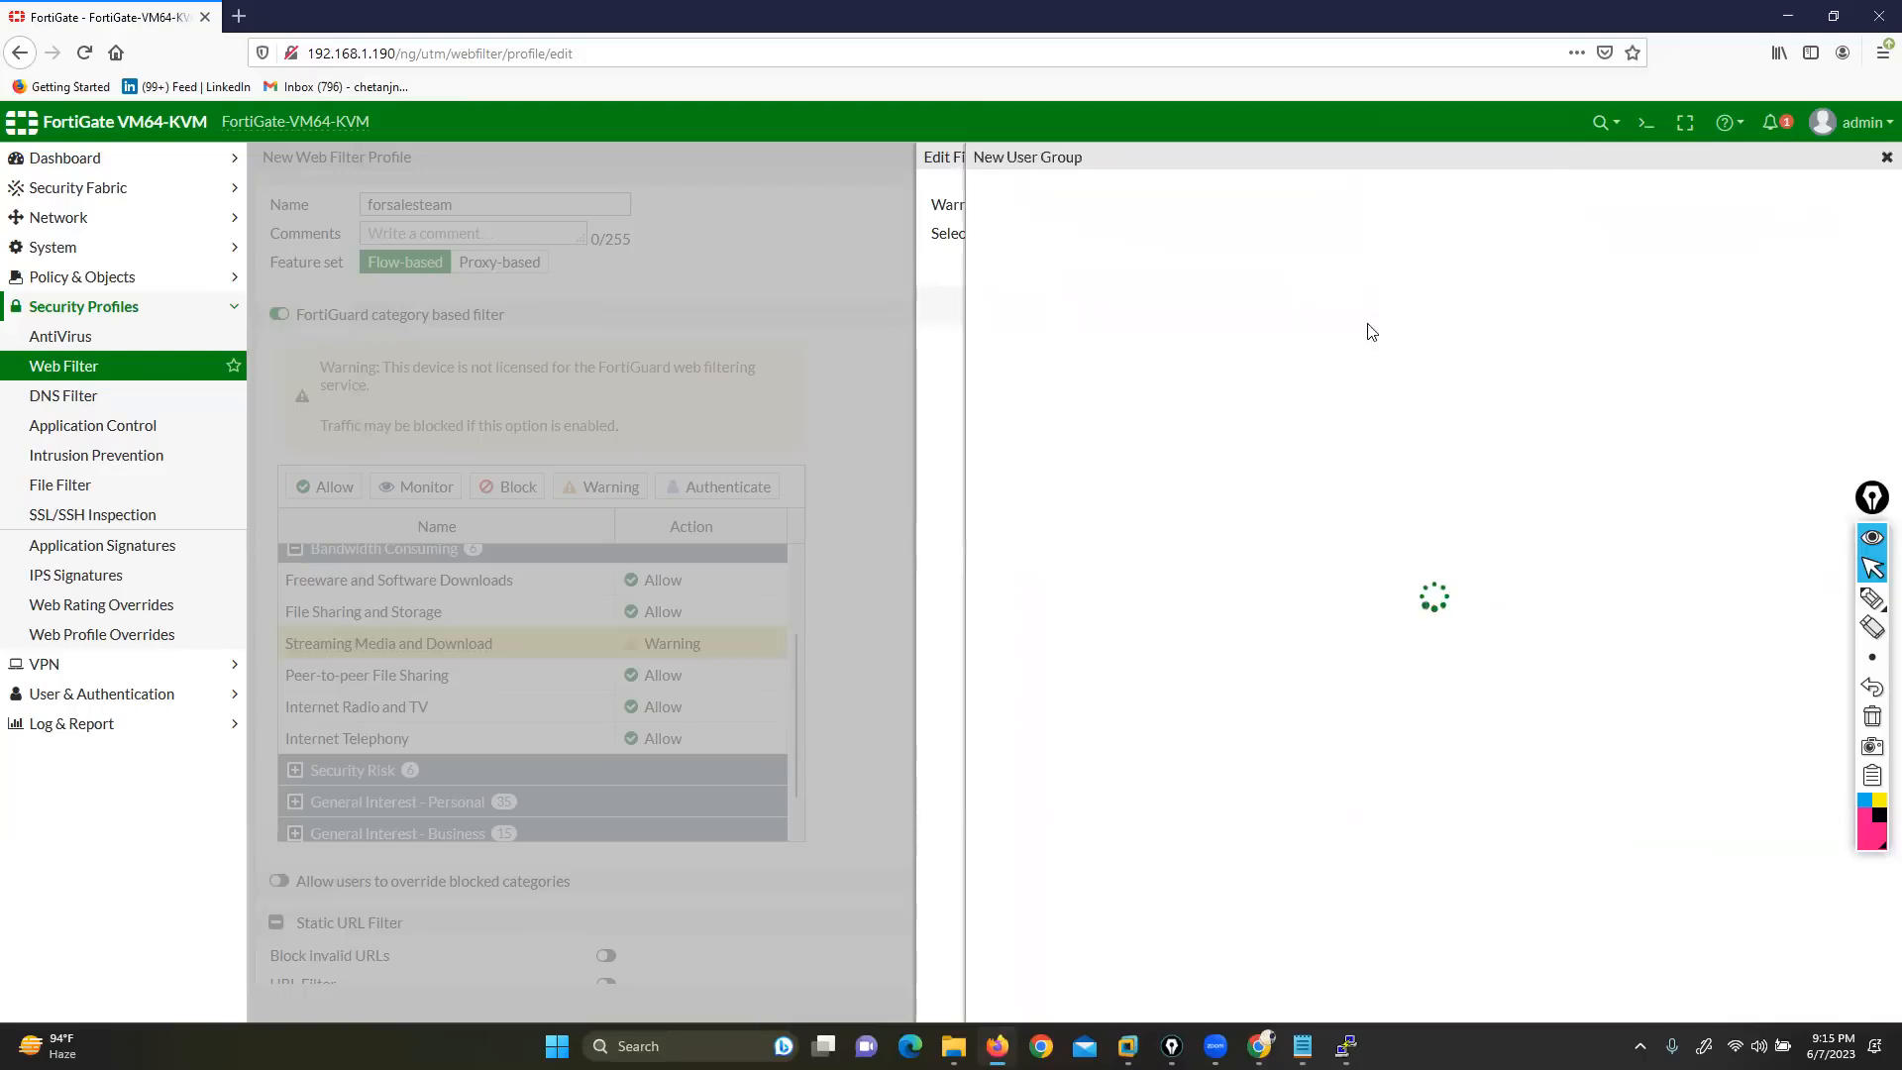
Name the new user group mkt-grp and start creating a new user as its member
left_click_drag(975, 157, 1070, 156)
left_click(1108, 205)
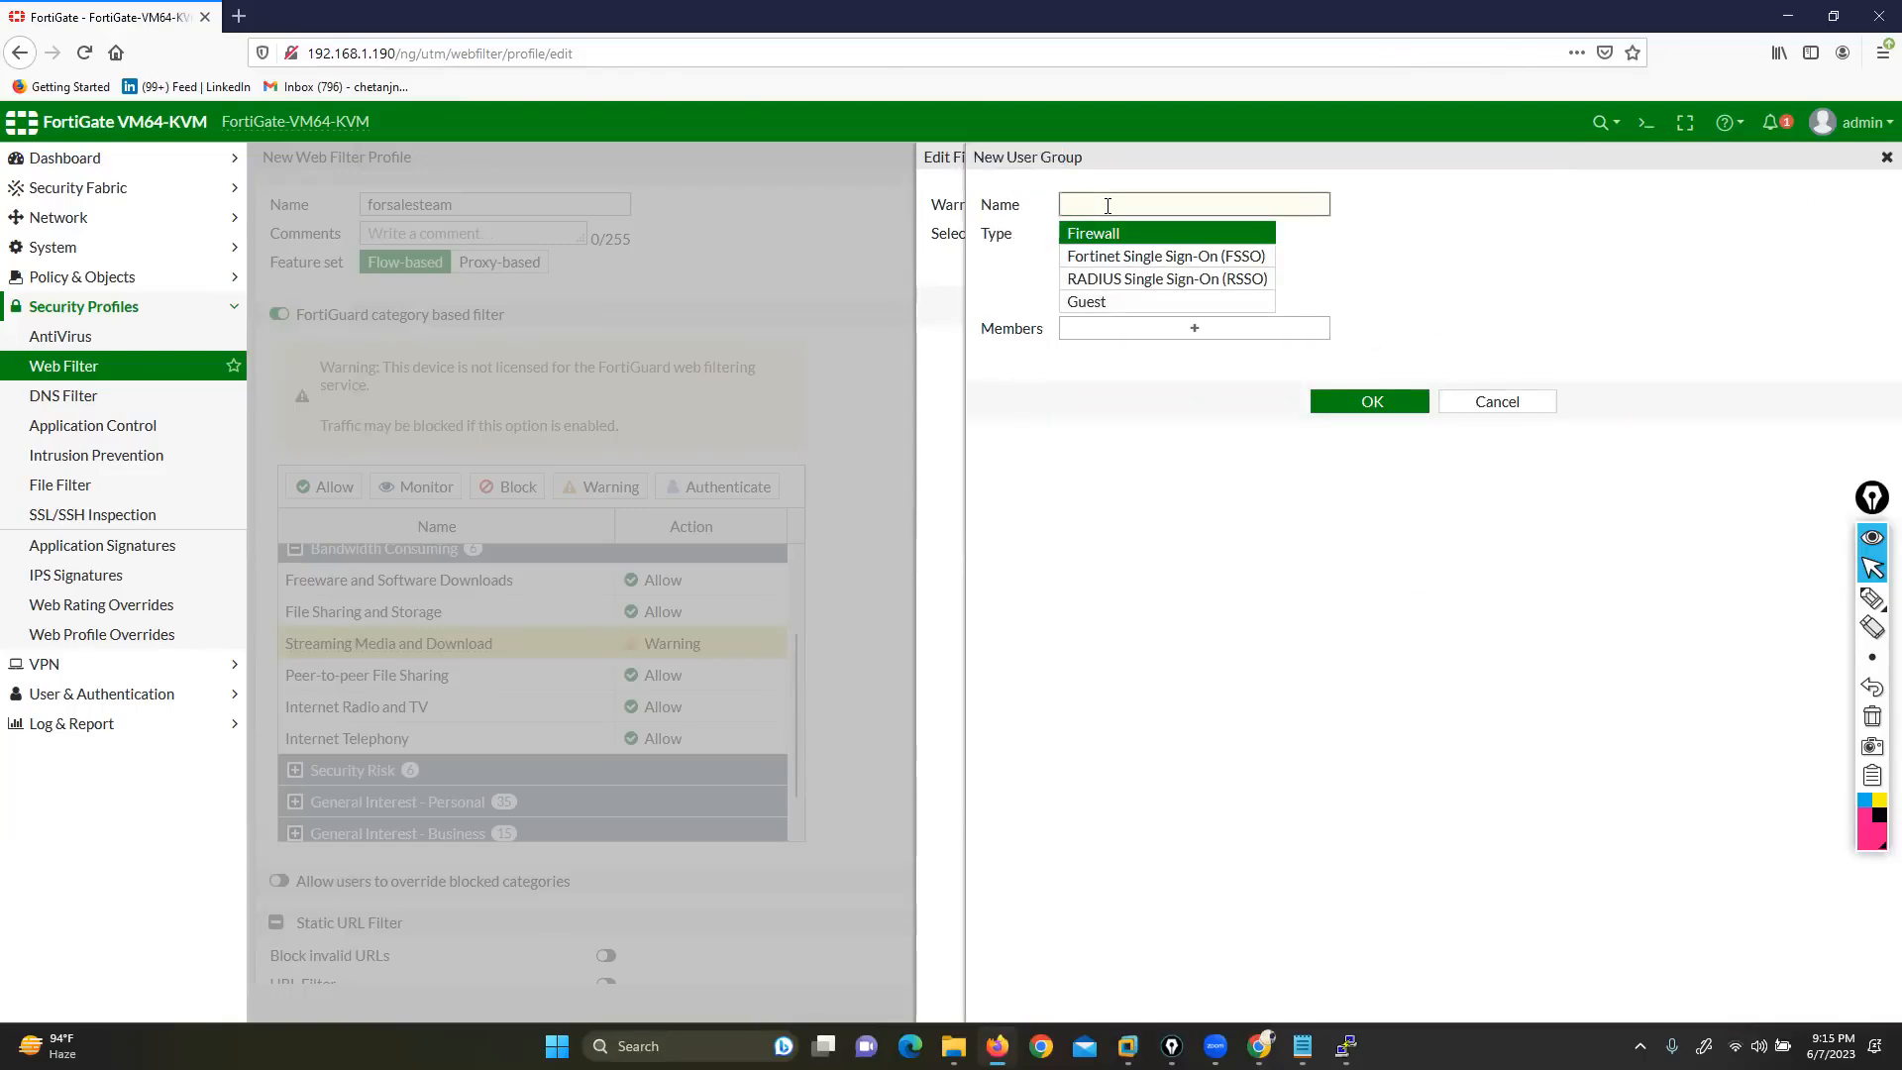
type("mkt-grp")
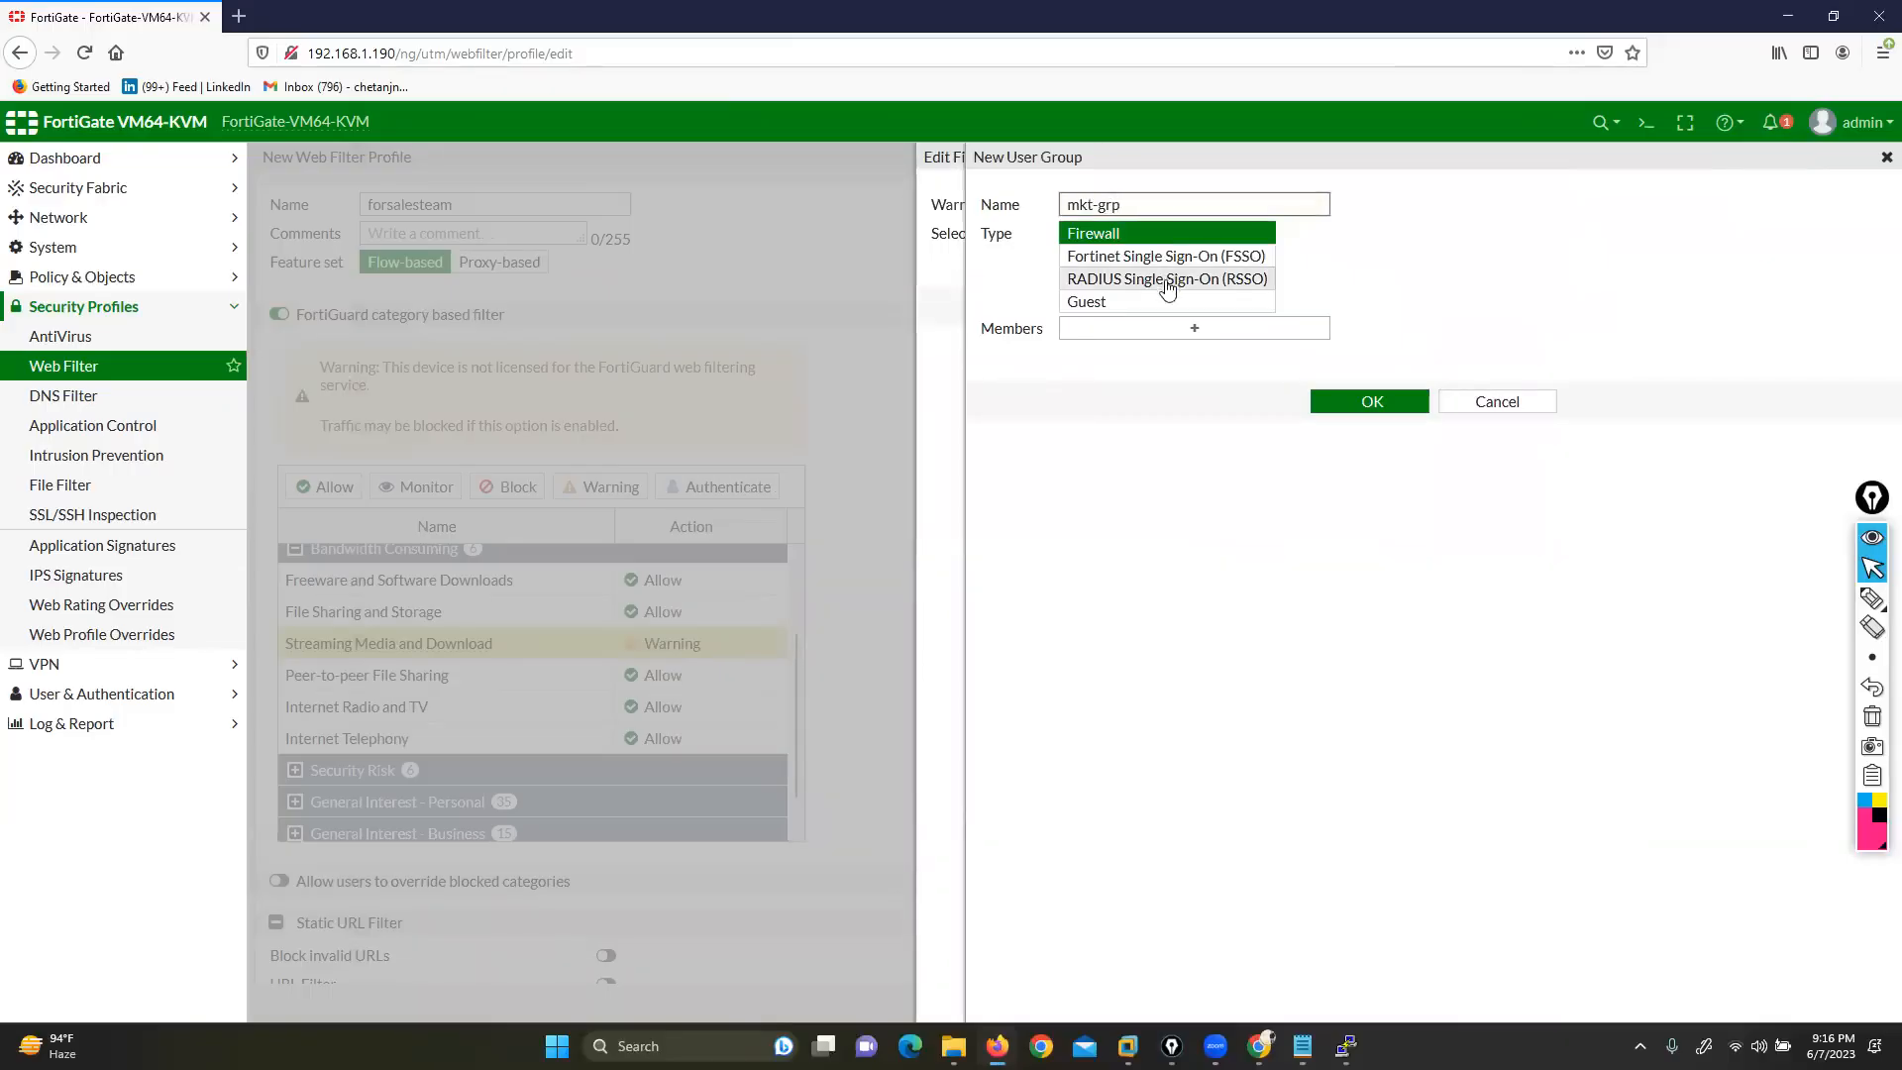
left_click(1173, 330)
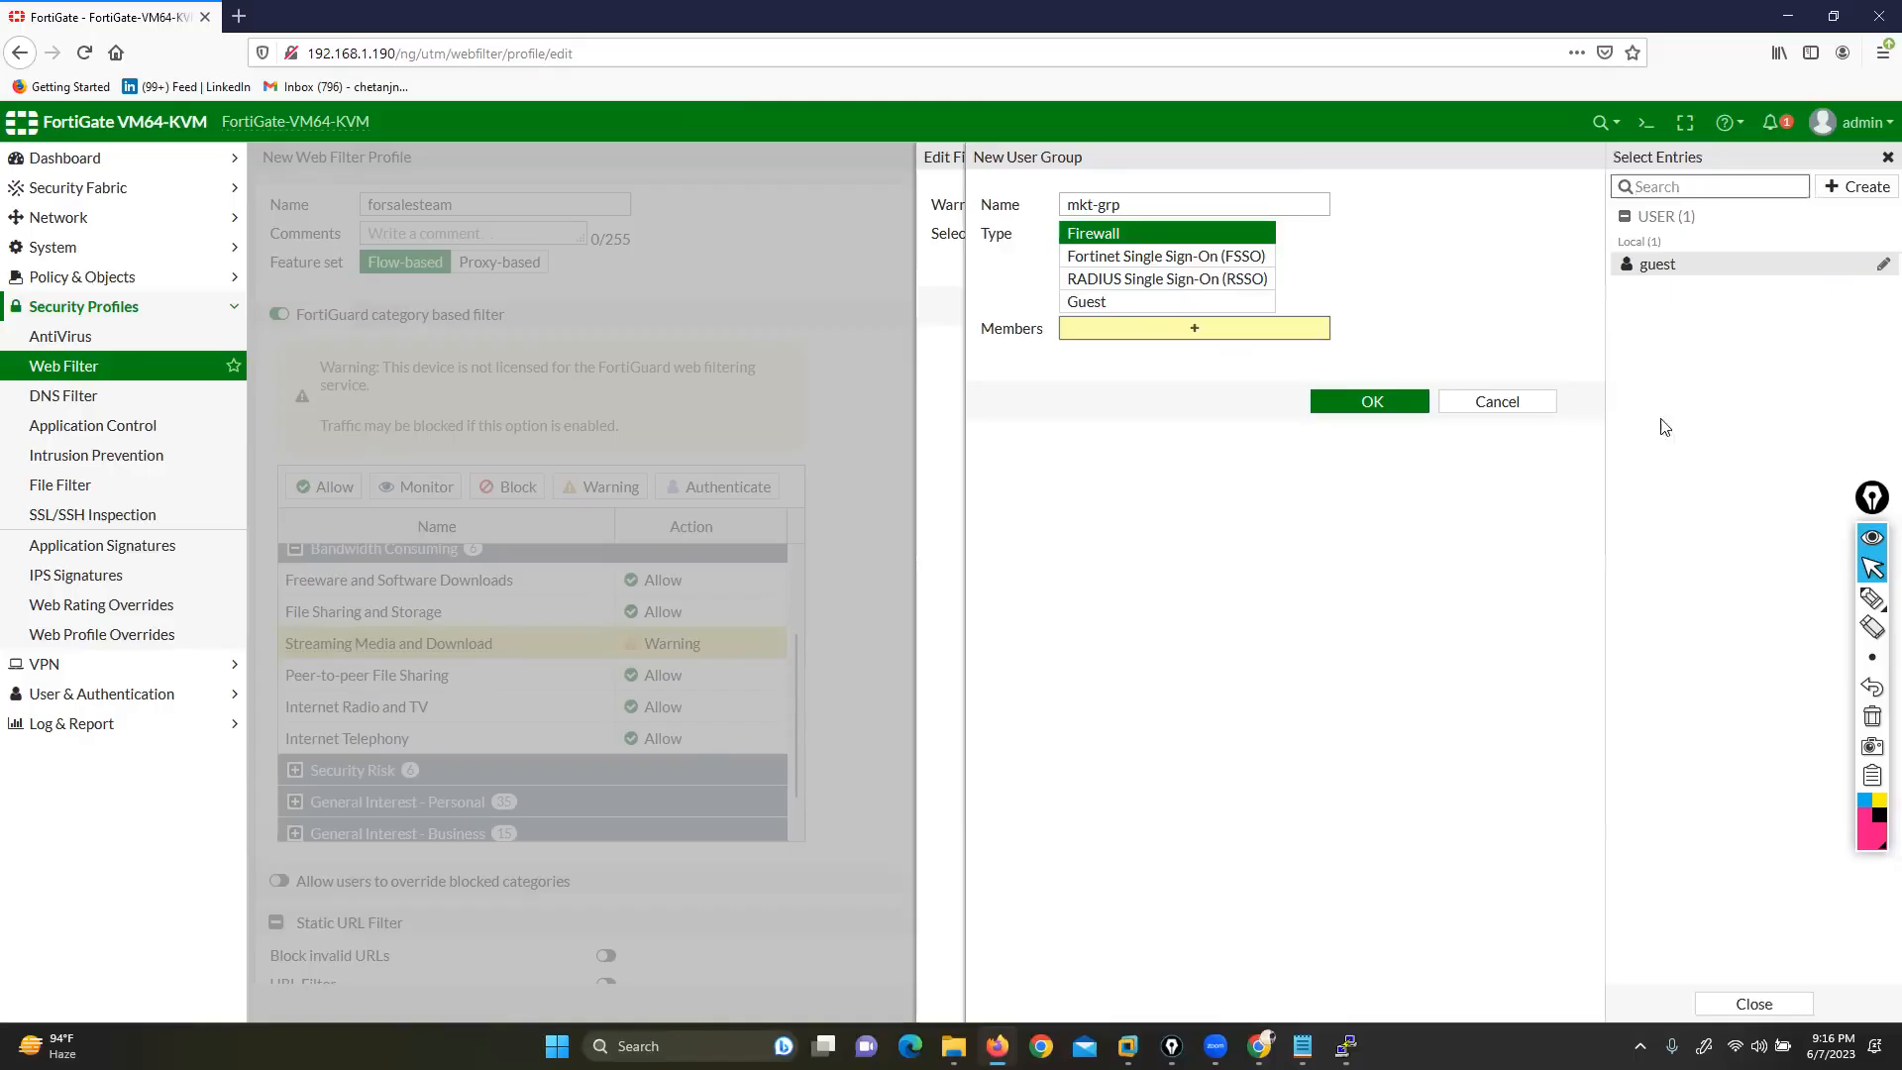
left_click(1855, 187)
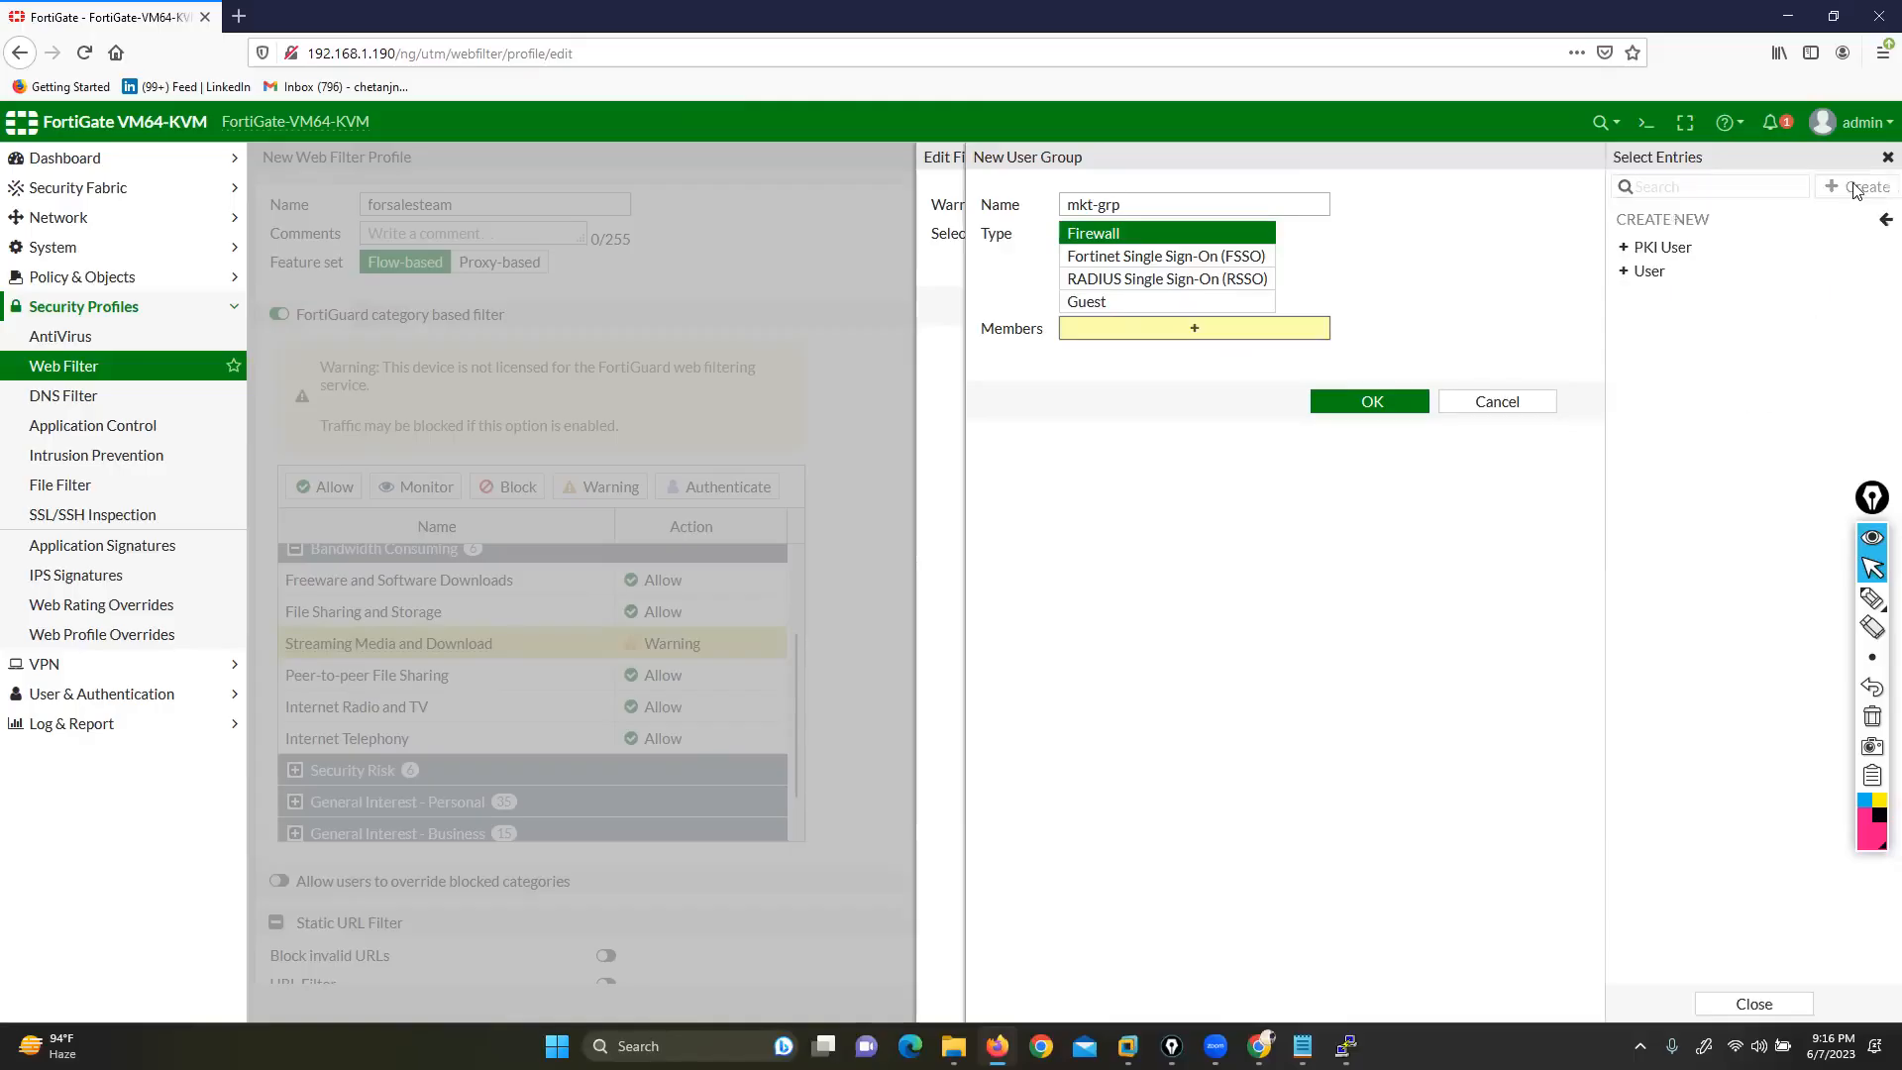
left_click(1669, 277)
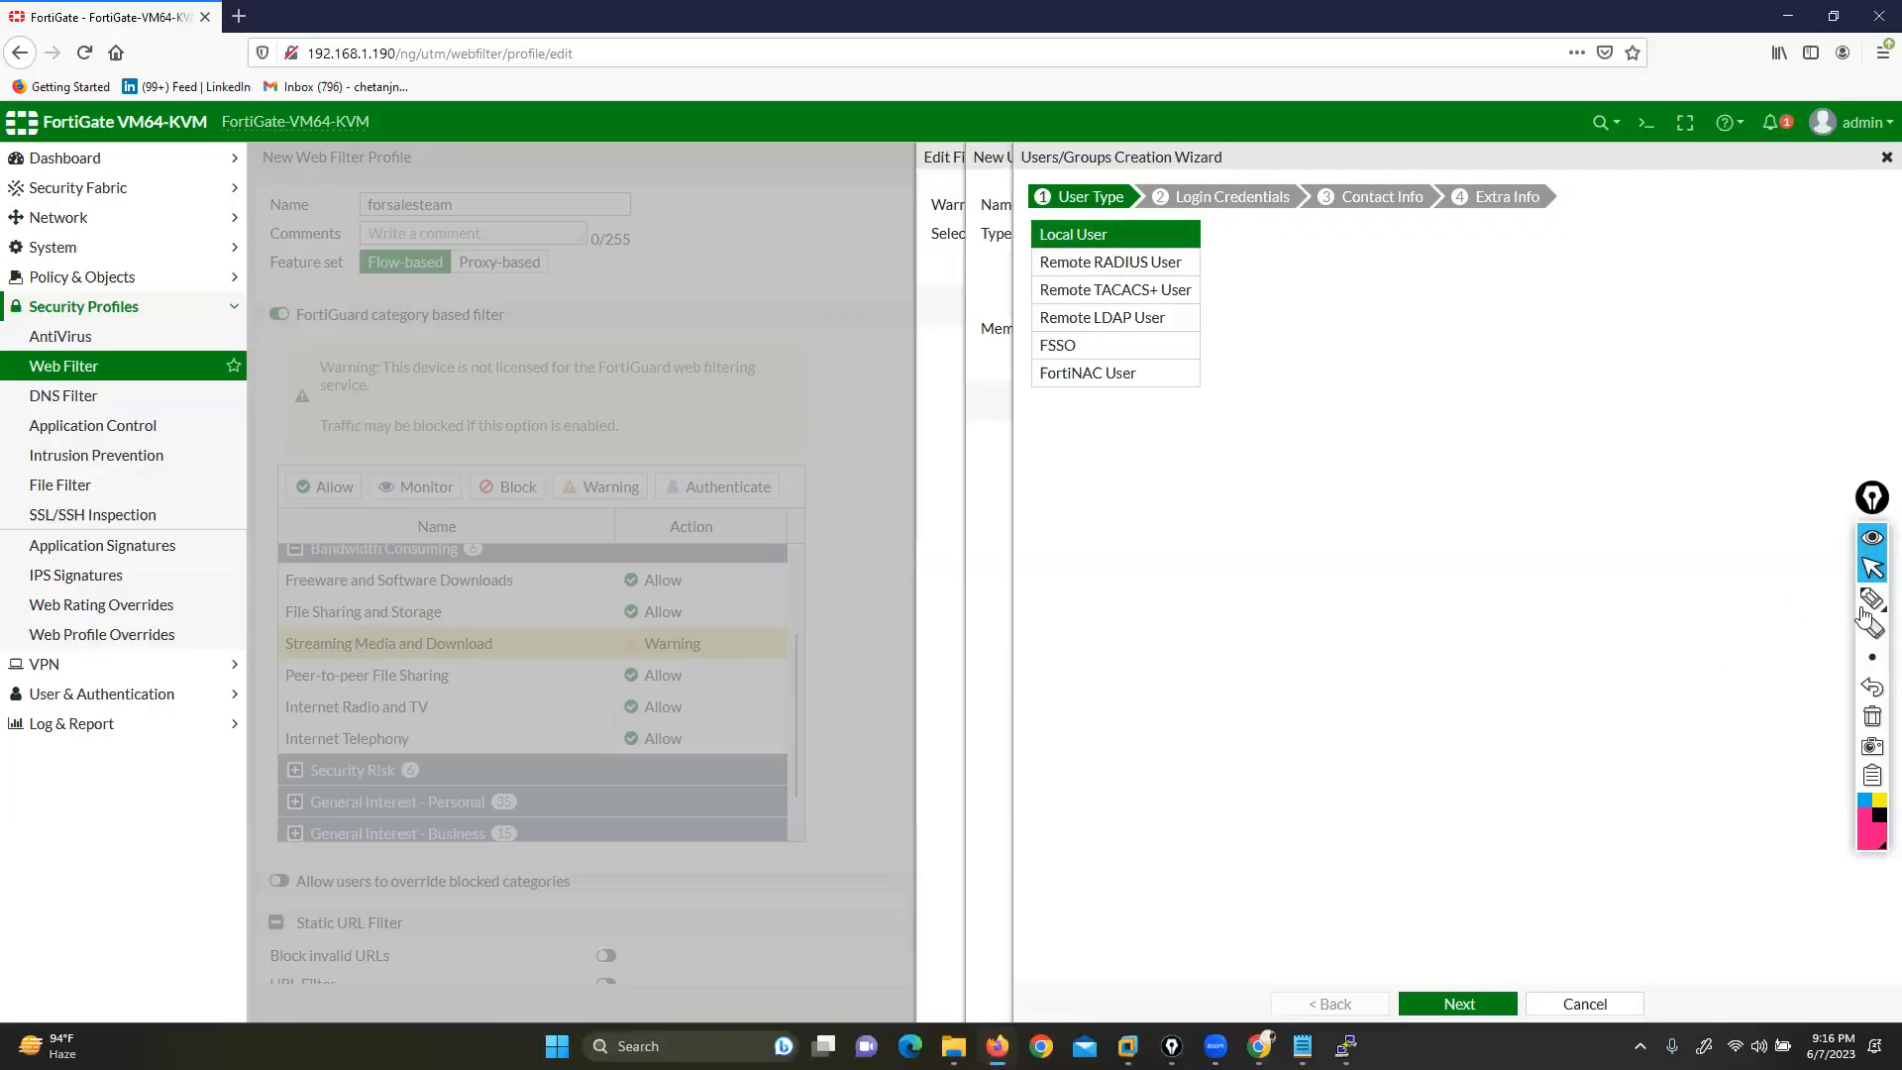
Check the firewall topics notes, marking the FortiGateAD topic, then return to the wizard
mouse_move(1872, 598)
left_click(1811, 602)
mouse_move(1278, 250)
left_mouse_down()
mouse_move(1215, 252)
mouse_move(1182, 318)
left_mouse_up()
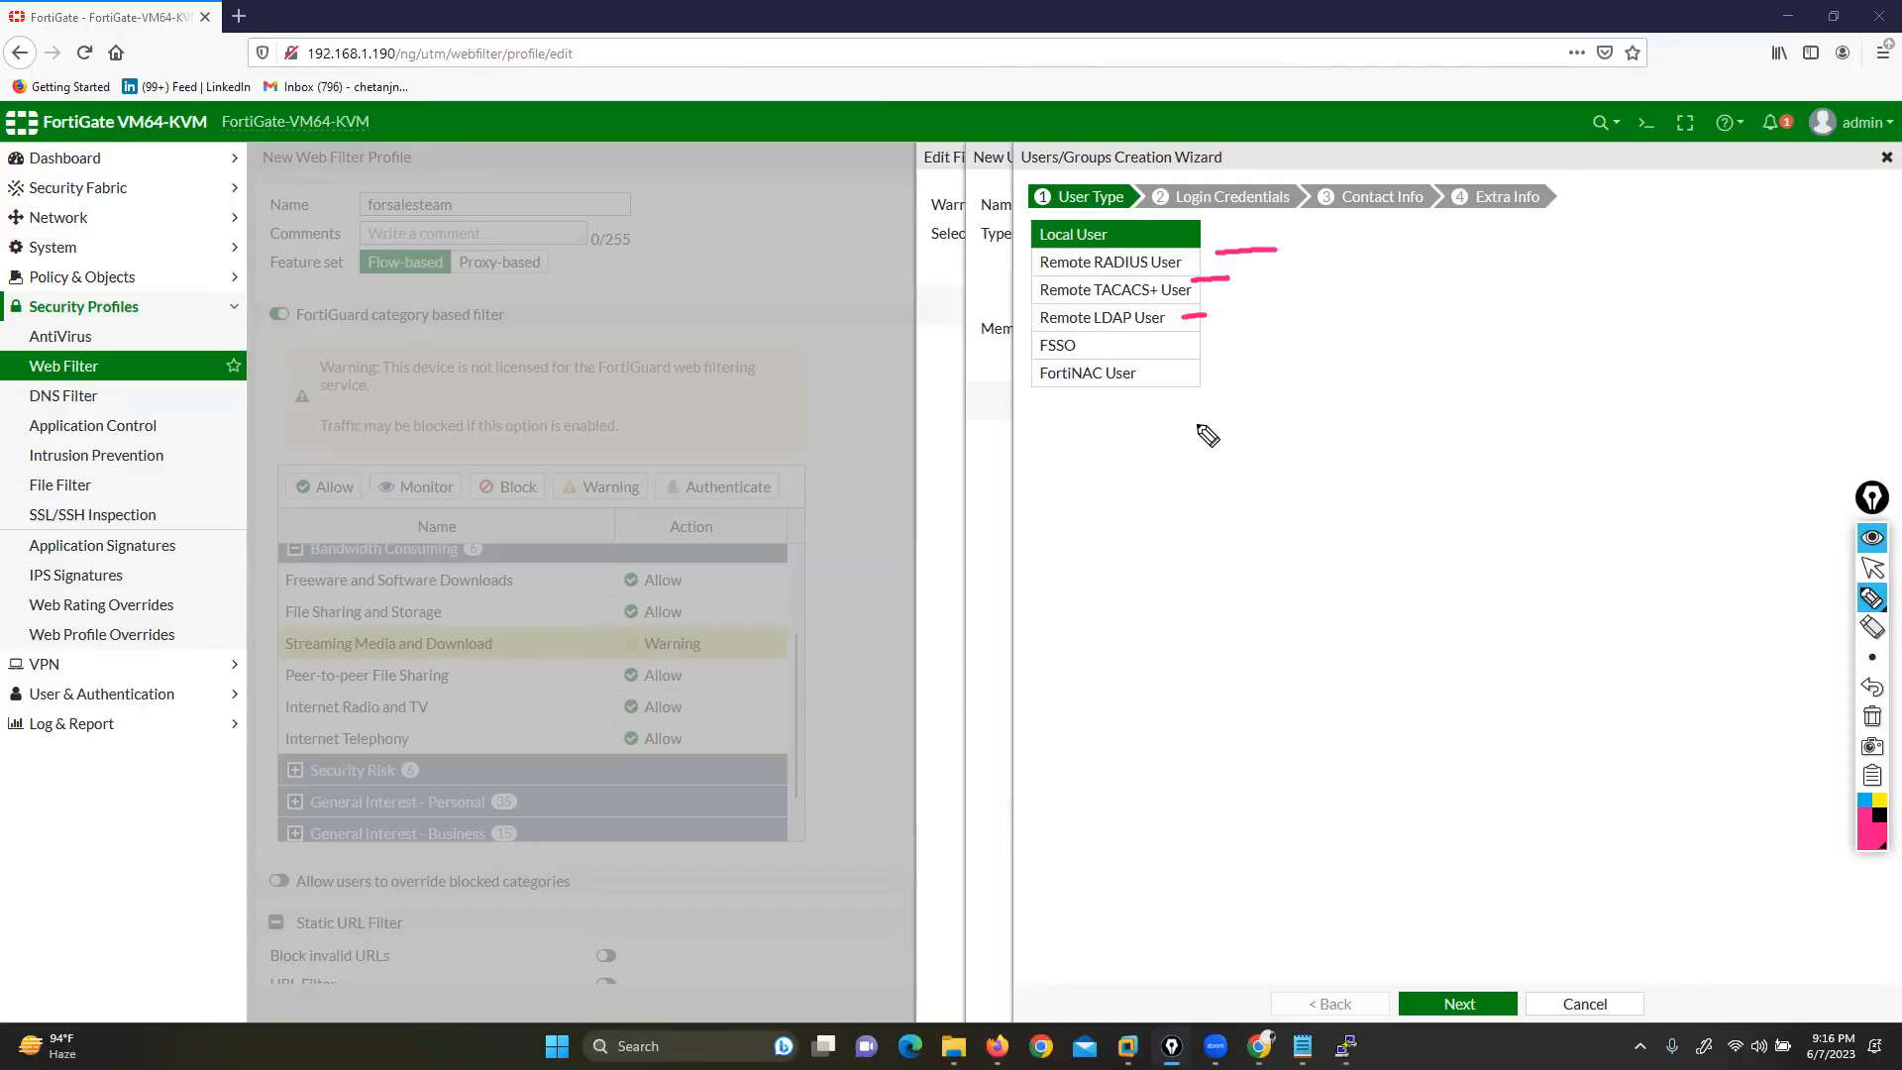
left_click(1872, 568)
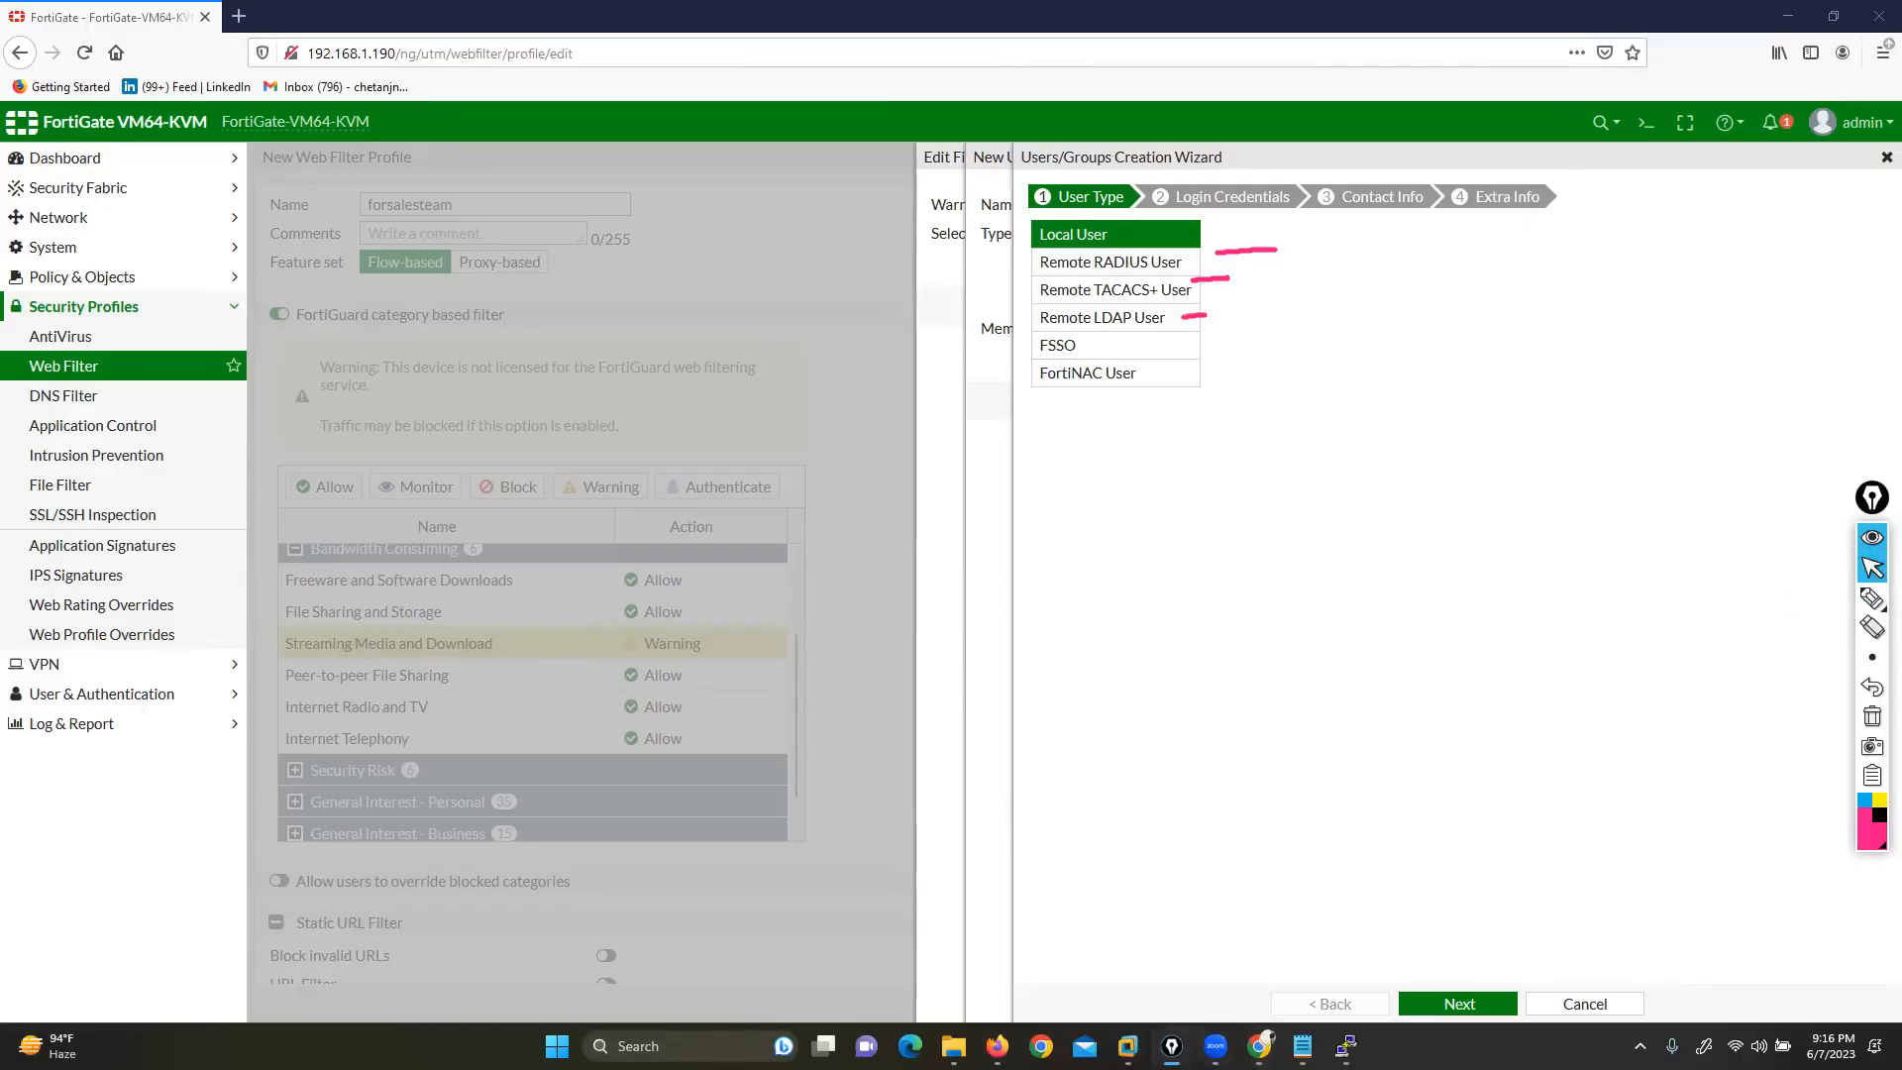
left_click(1303, 1045)
left_click_drag(416, 556, 669, 562)
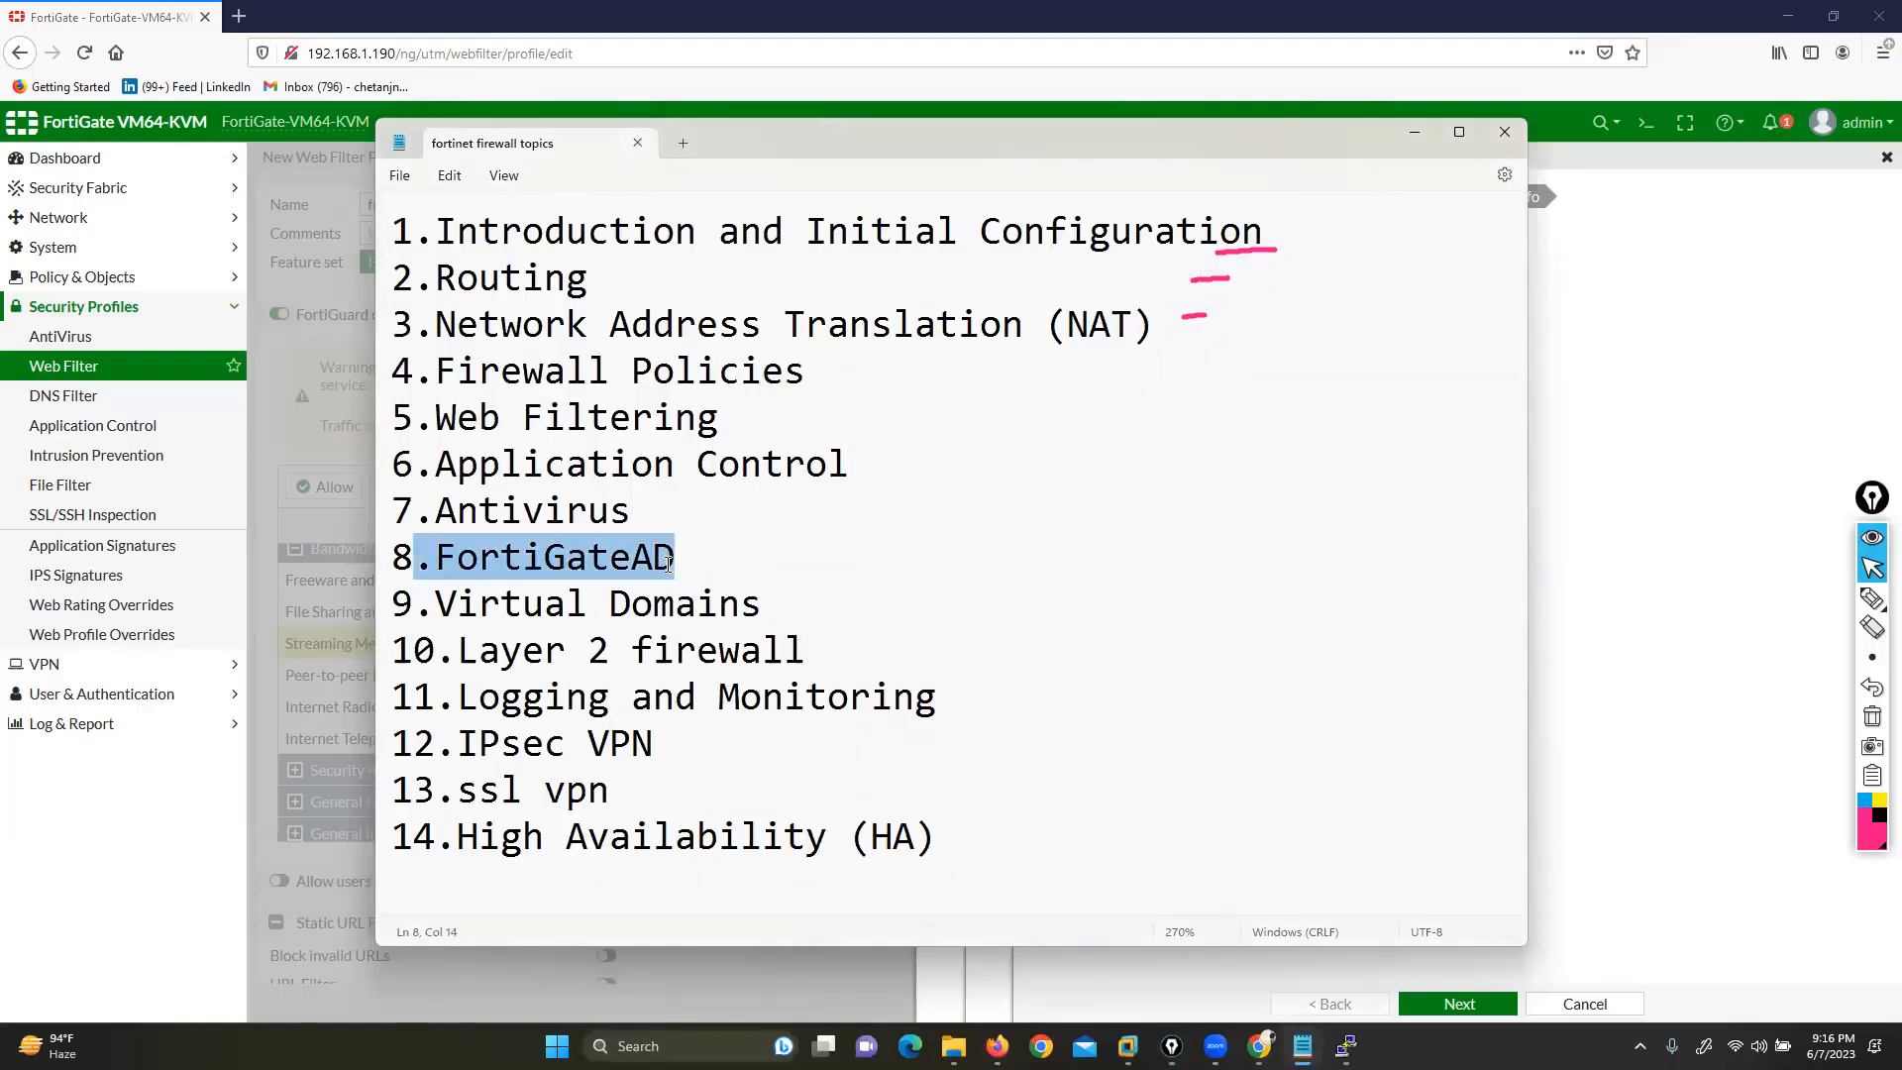
left_click(1416, 133)
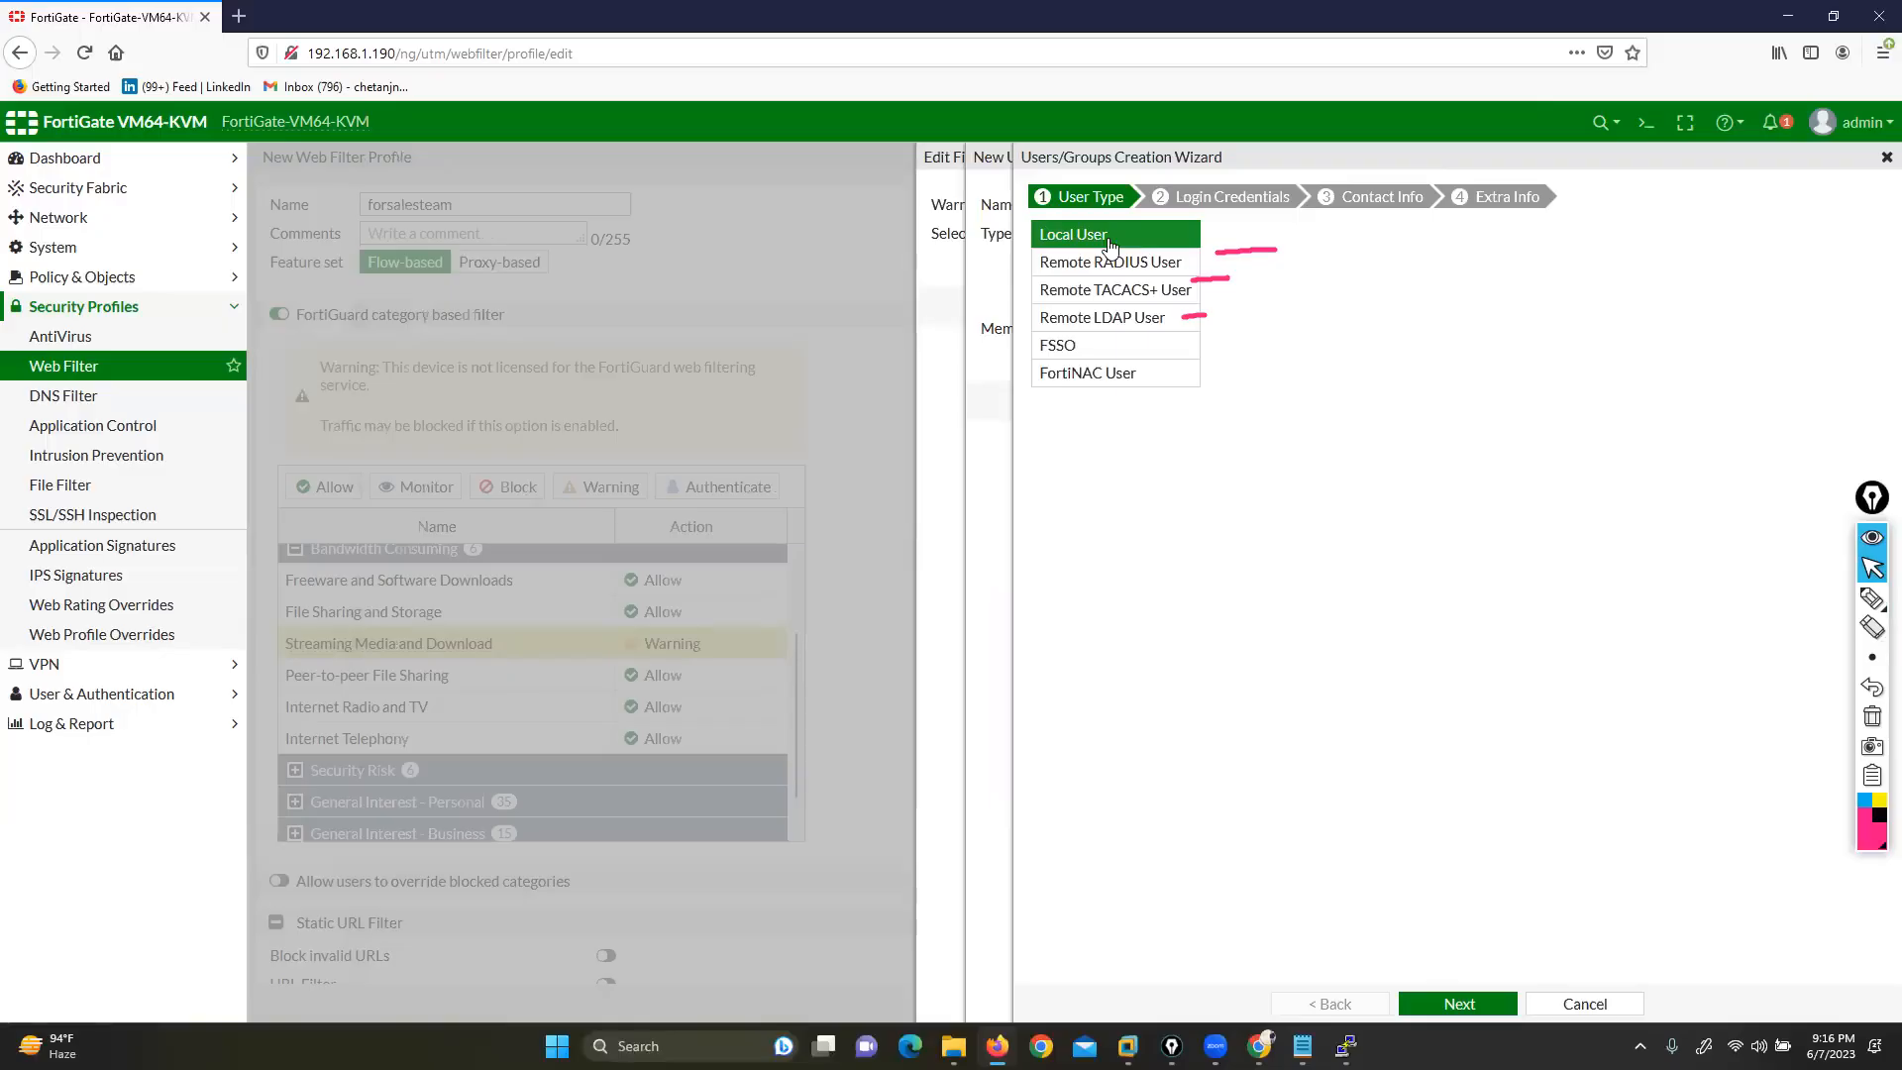
Choose Local User and enter username user1 with its password
left_click(1456, 1005)
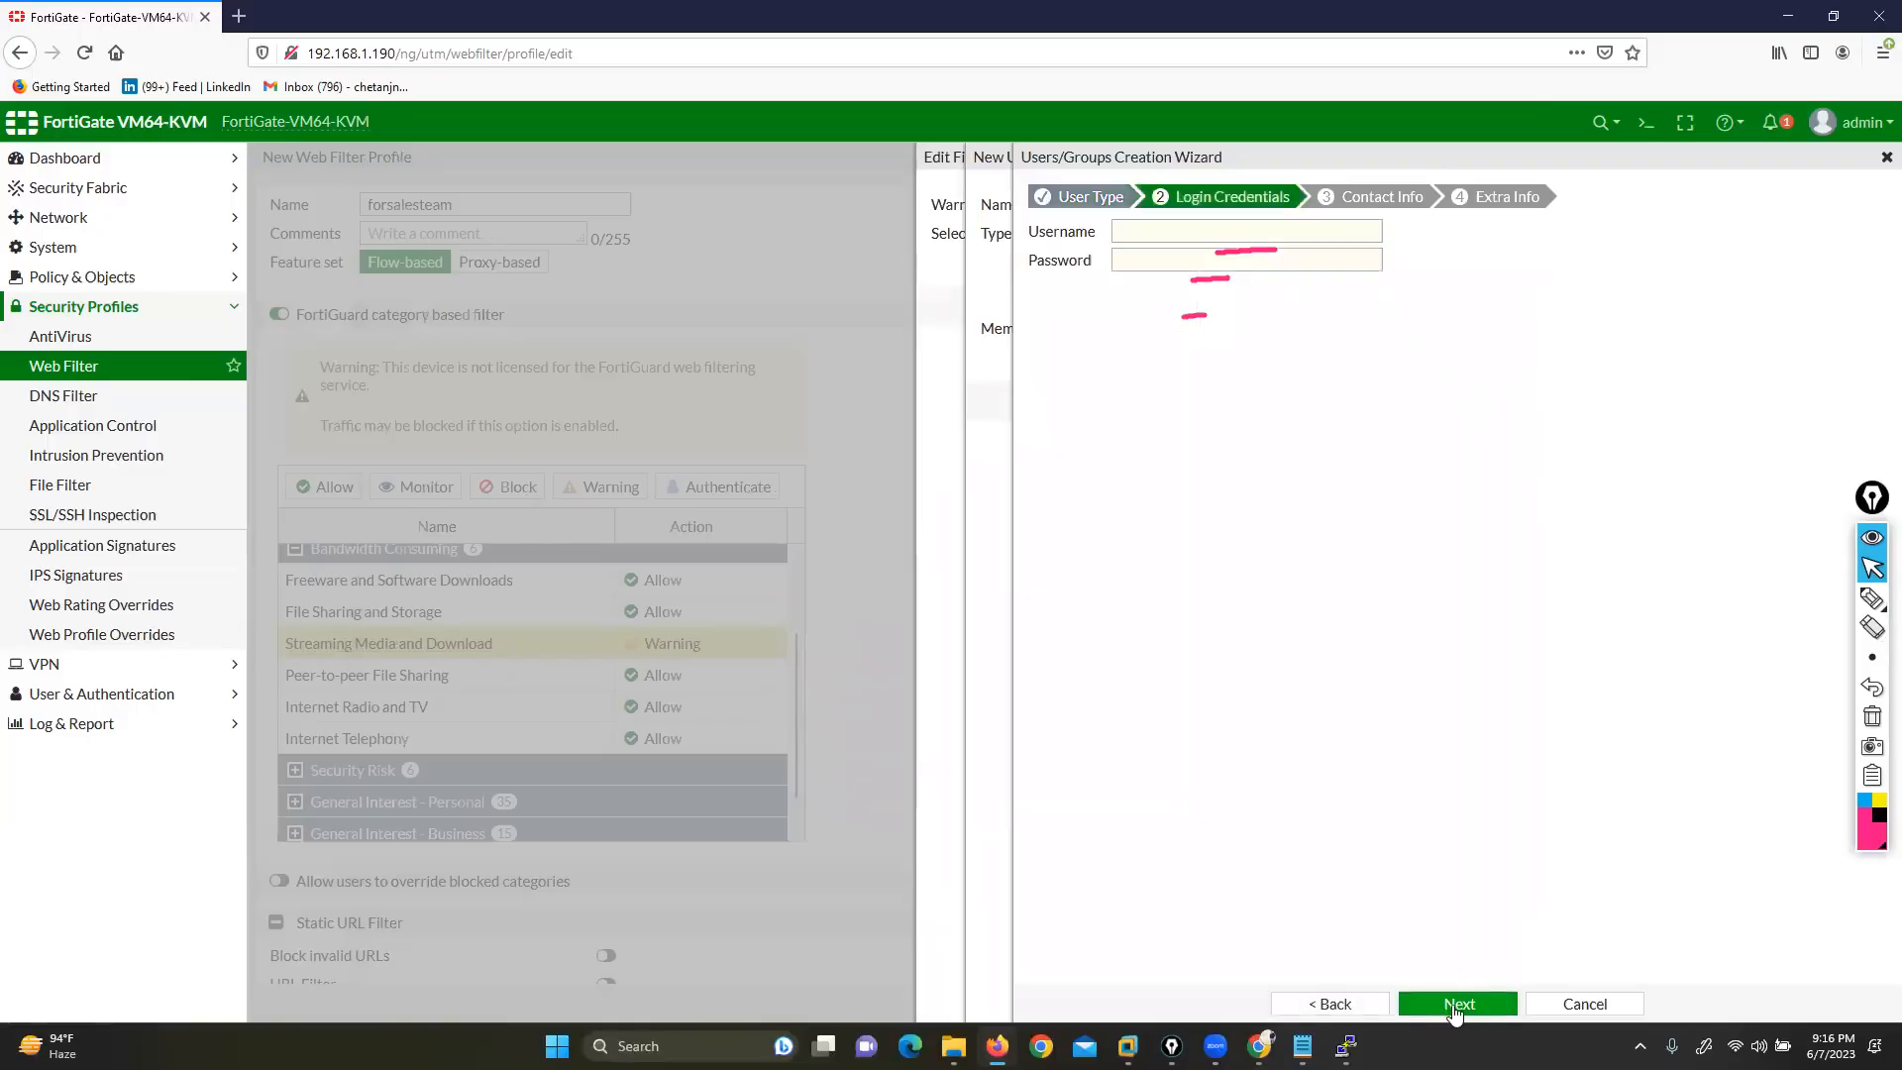
left_click(1456, 1006)
left_click(1175, 224)
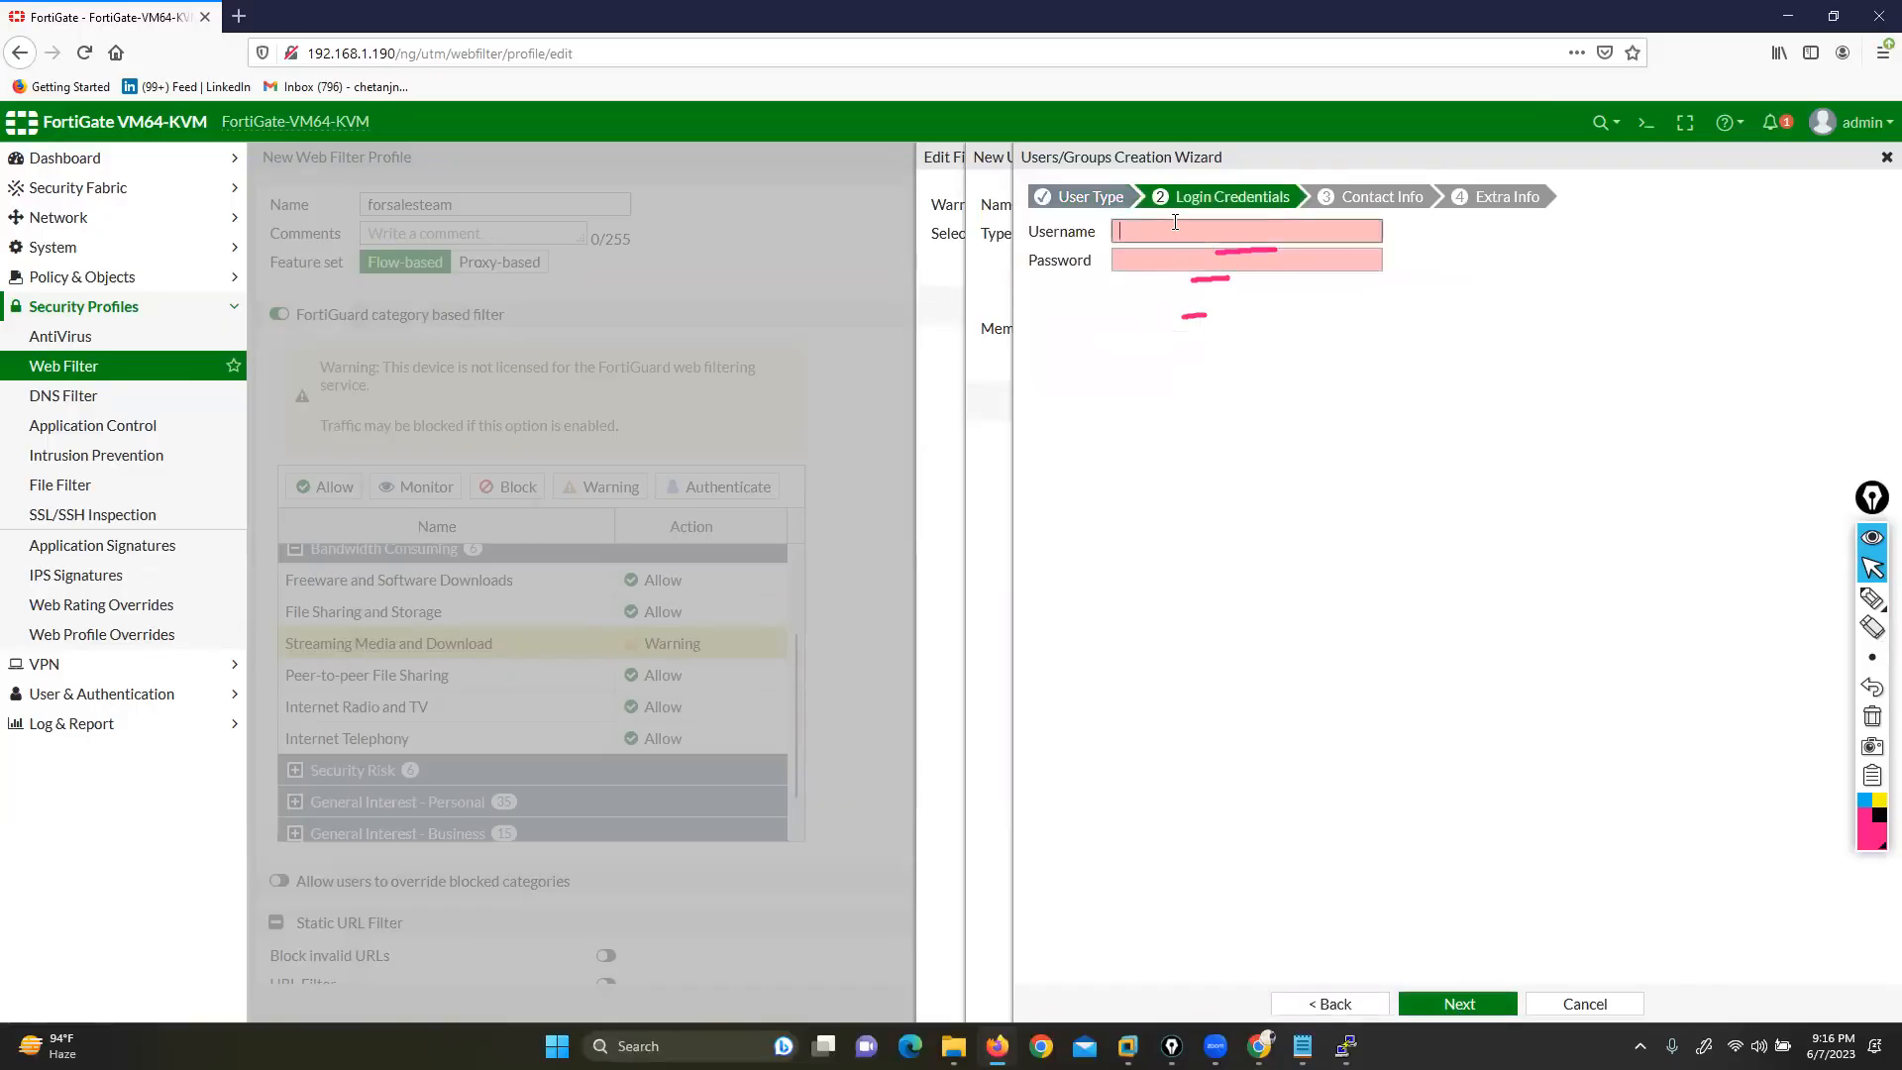
type("user1")
key("Tab")
type("•••")
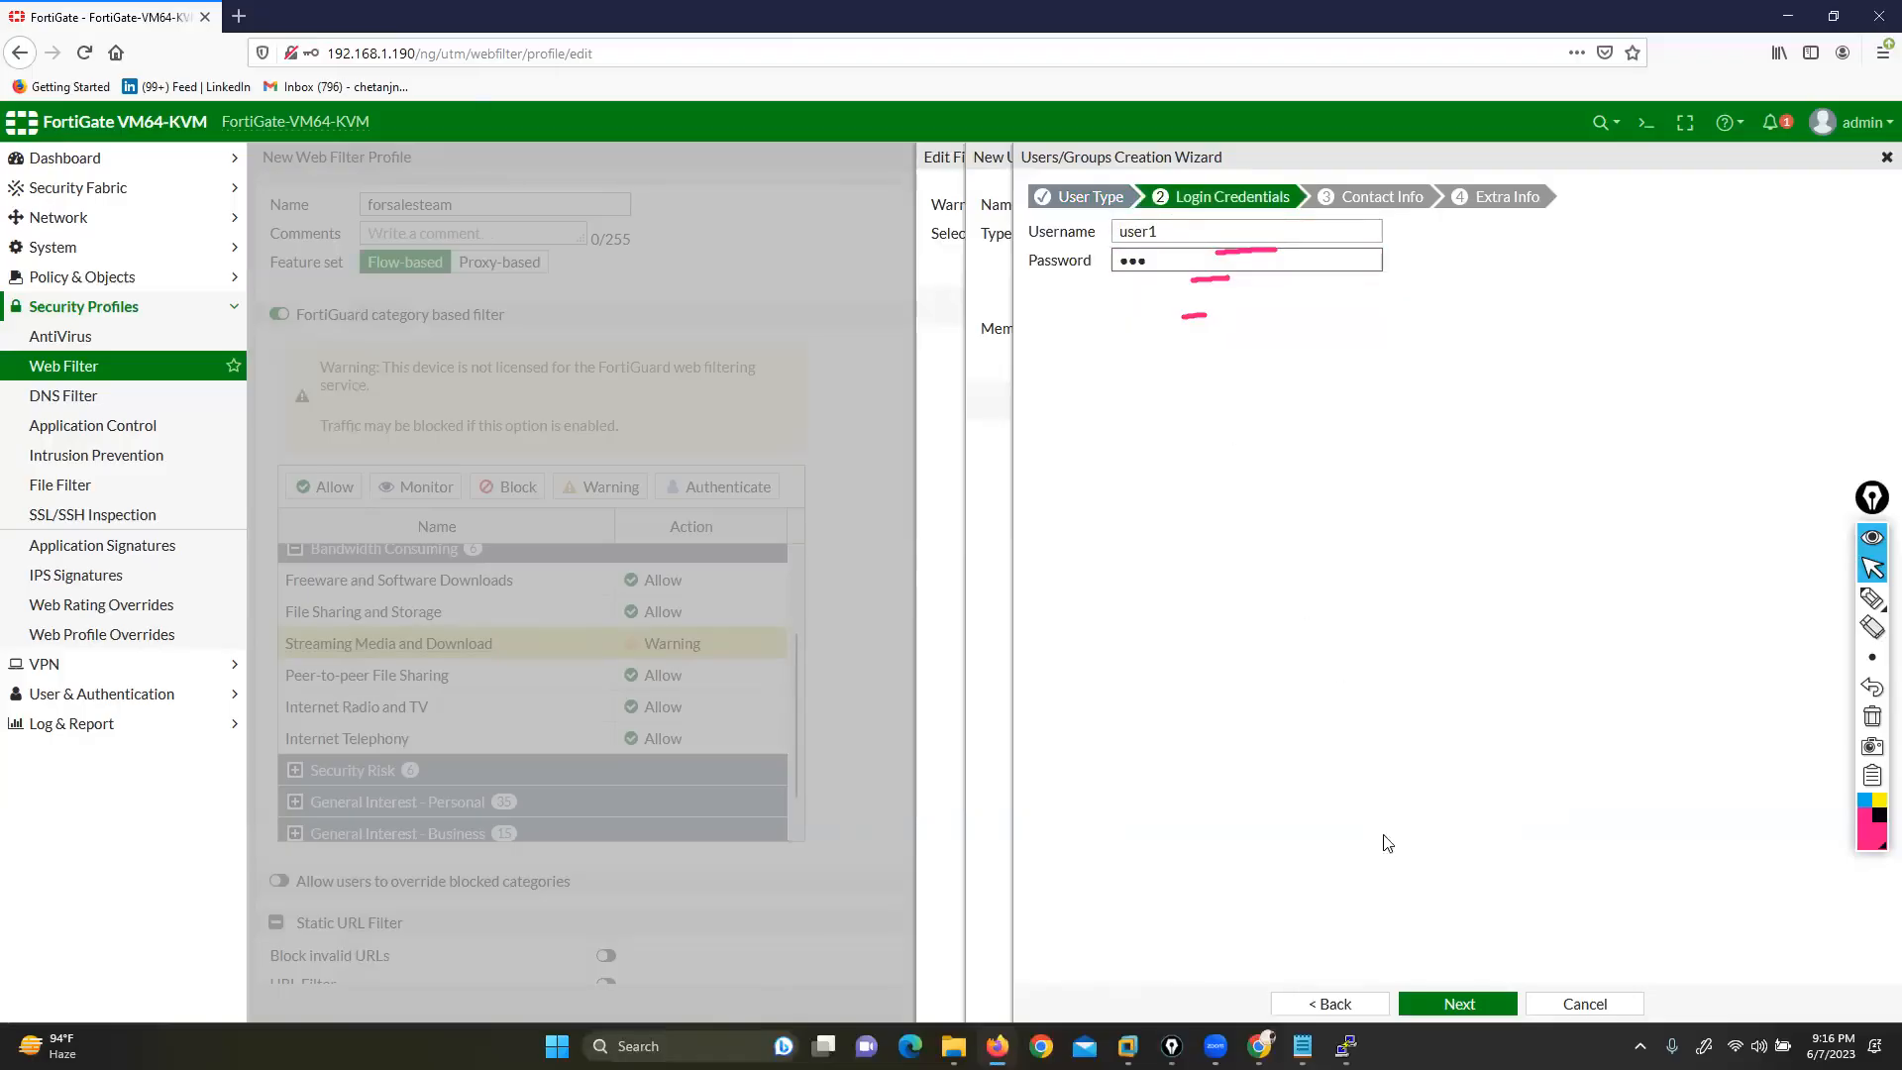
Submit the wizard to create user1 and add it to mkt-grp's members
left_click(1449, 1005)
left_click(1443, 1007)
left_click(1446, 1005)
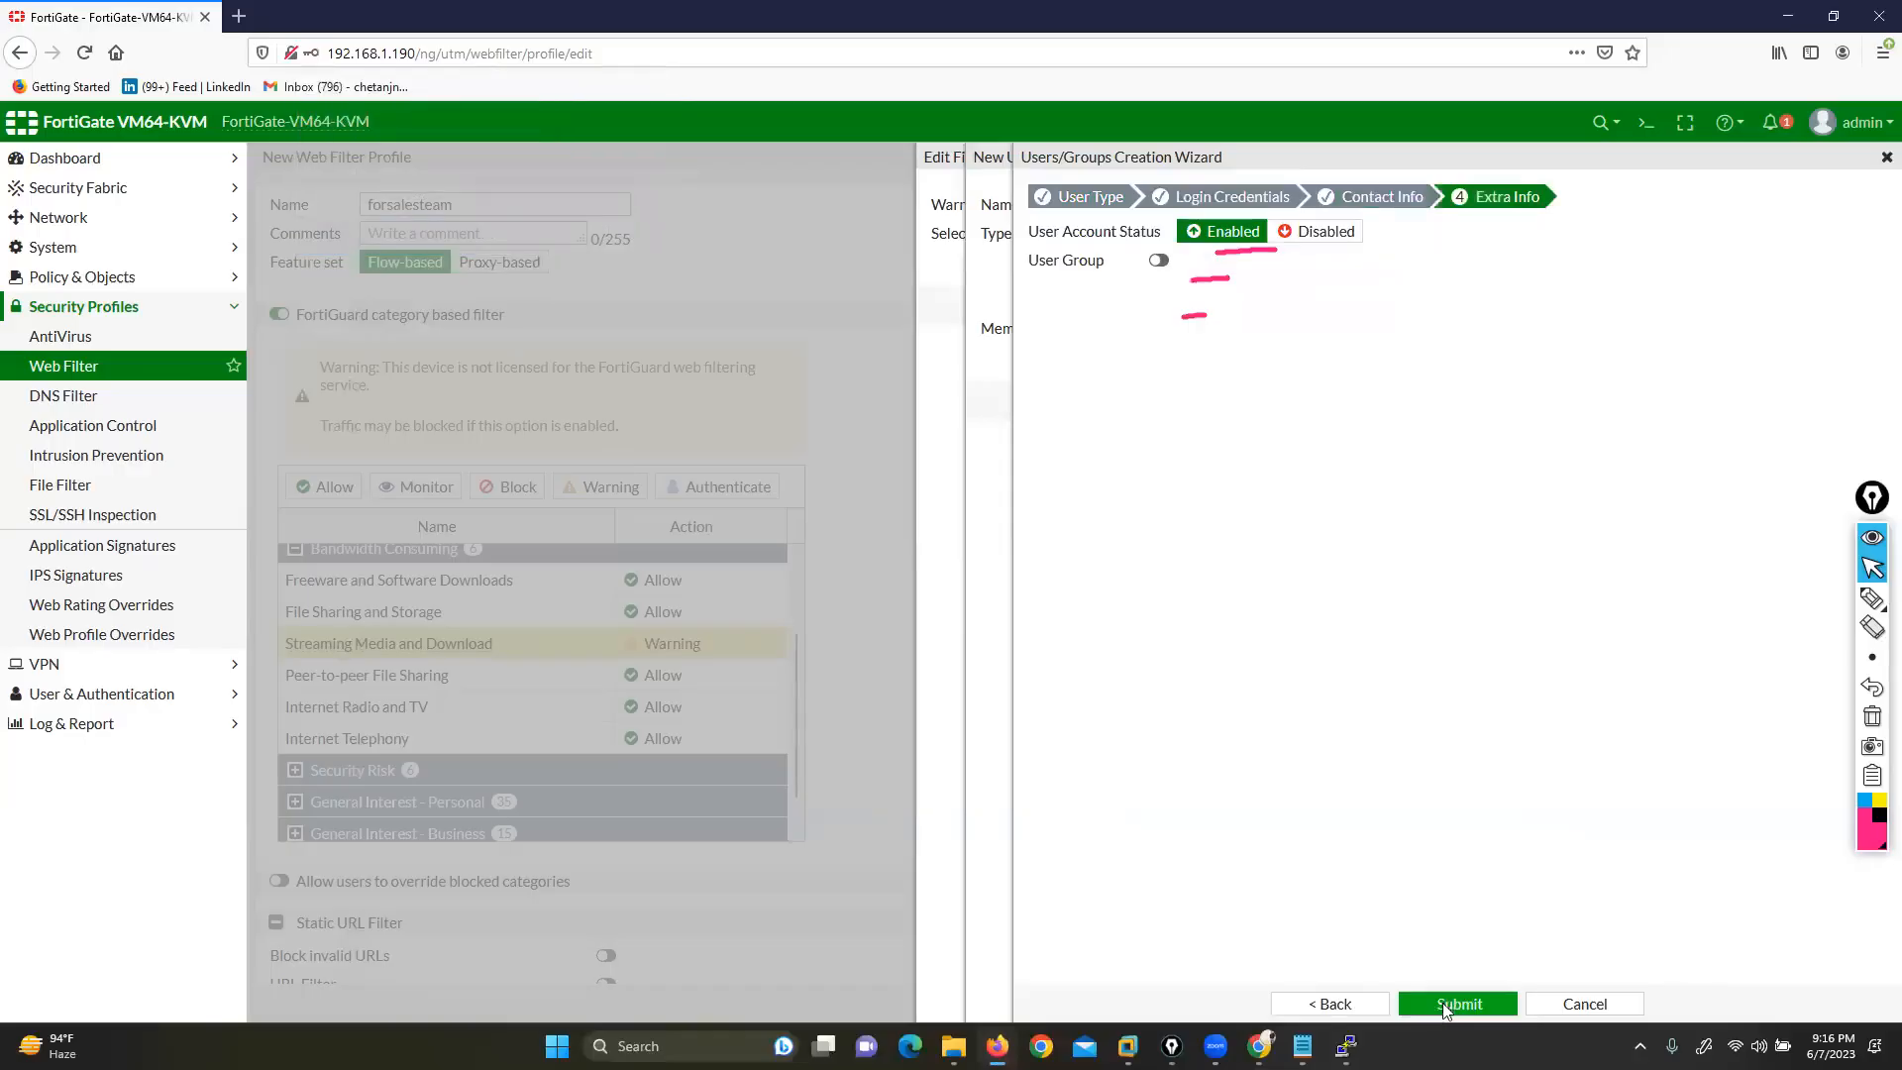
left_click(1661, 293)
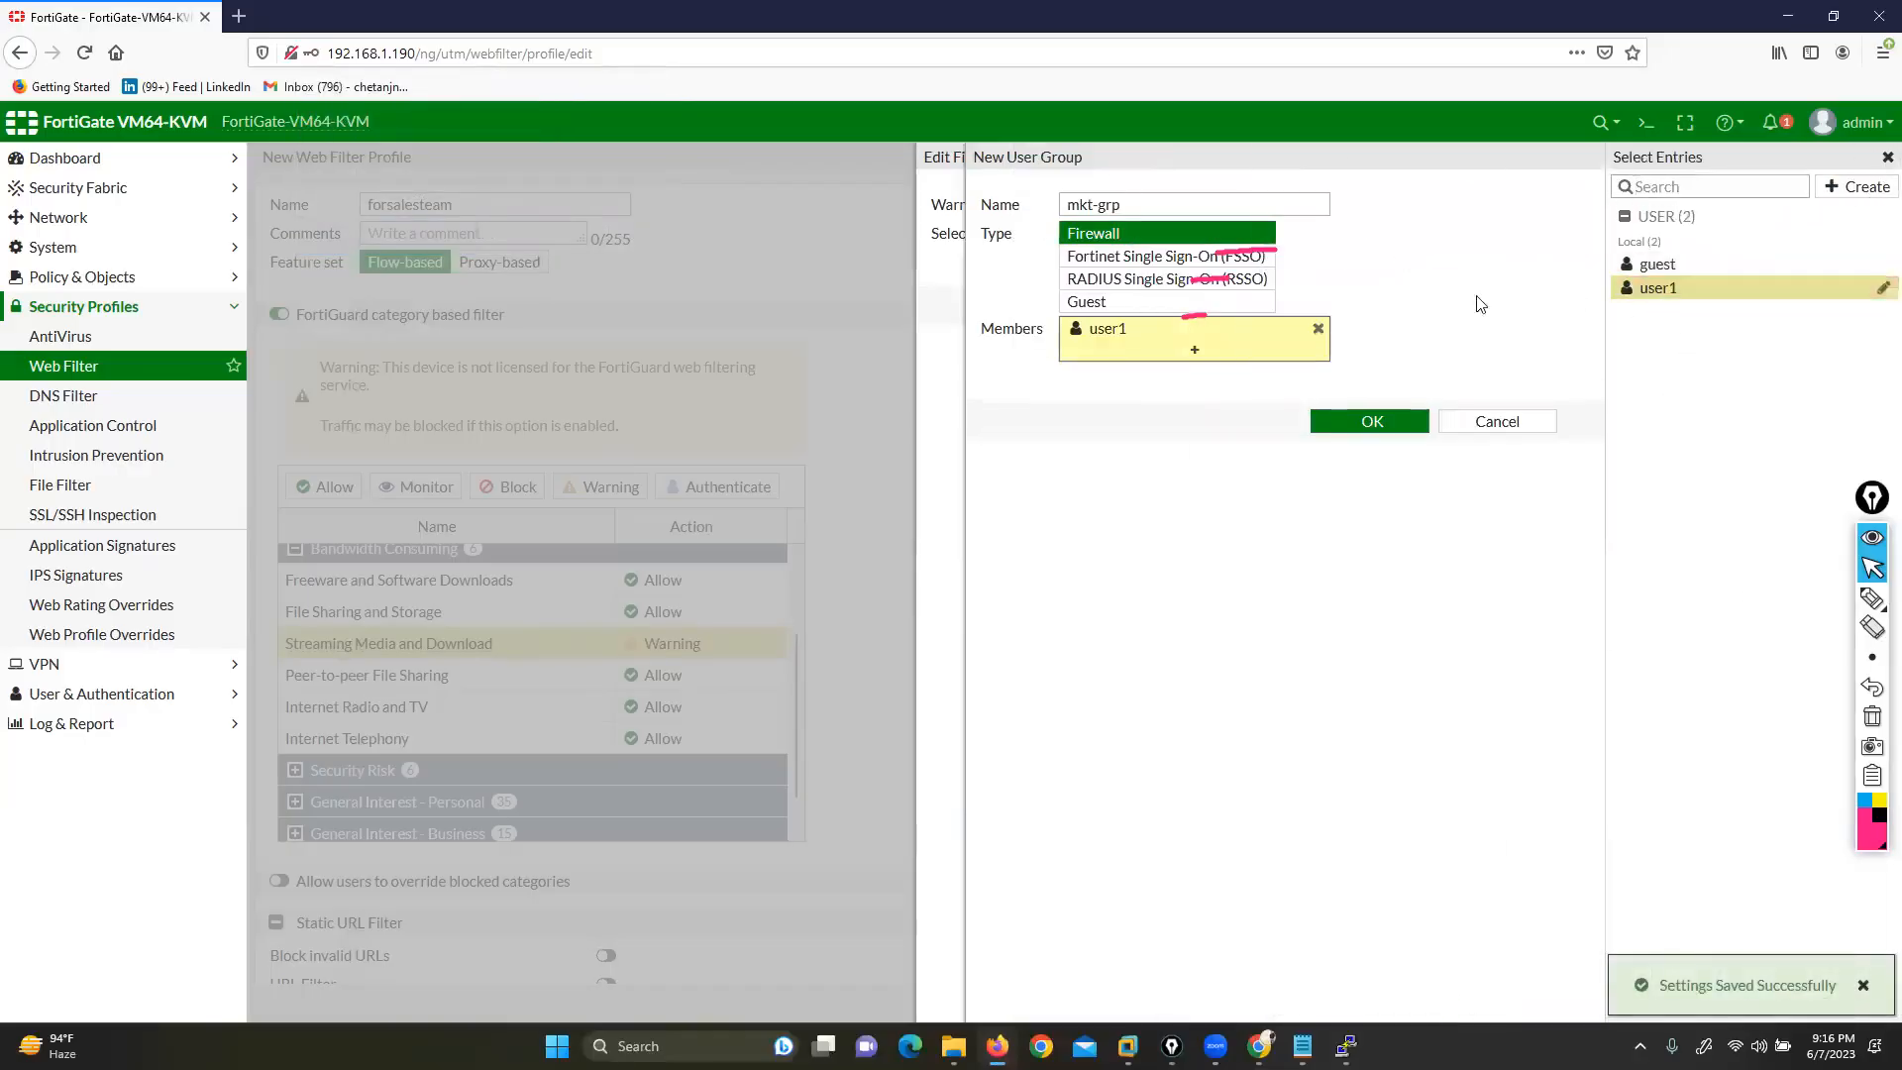
Save mkt-grp, select it as the filter's user group, and confirm the Edit Filter settings
left_click(1367, 421)
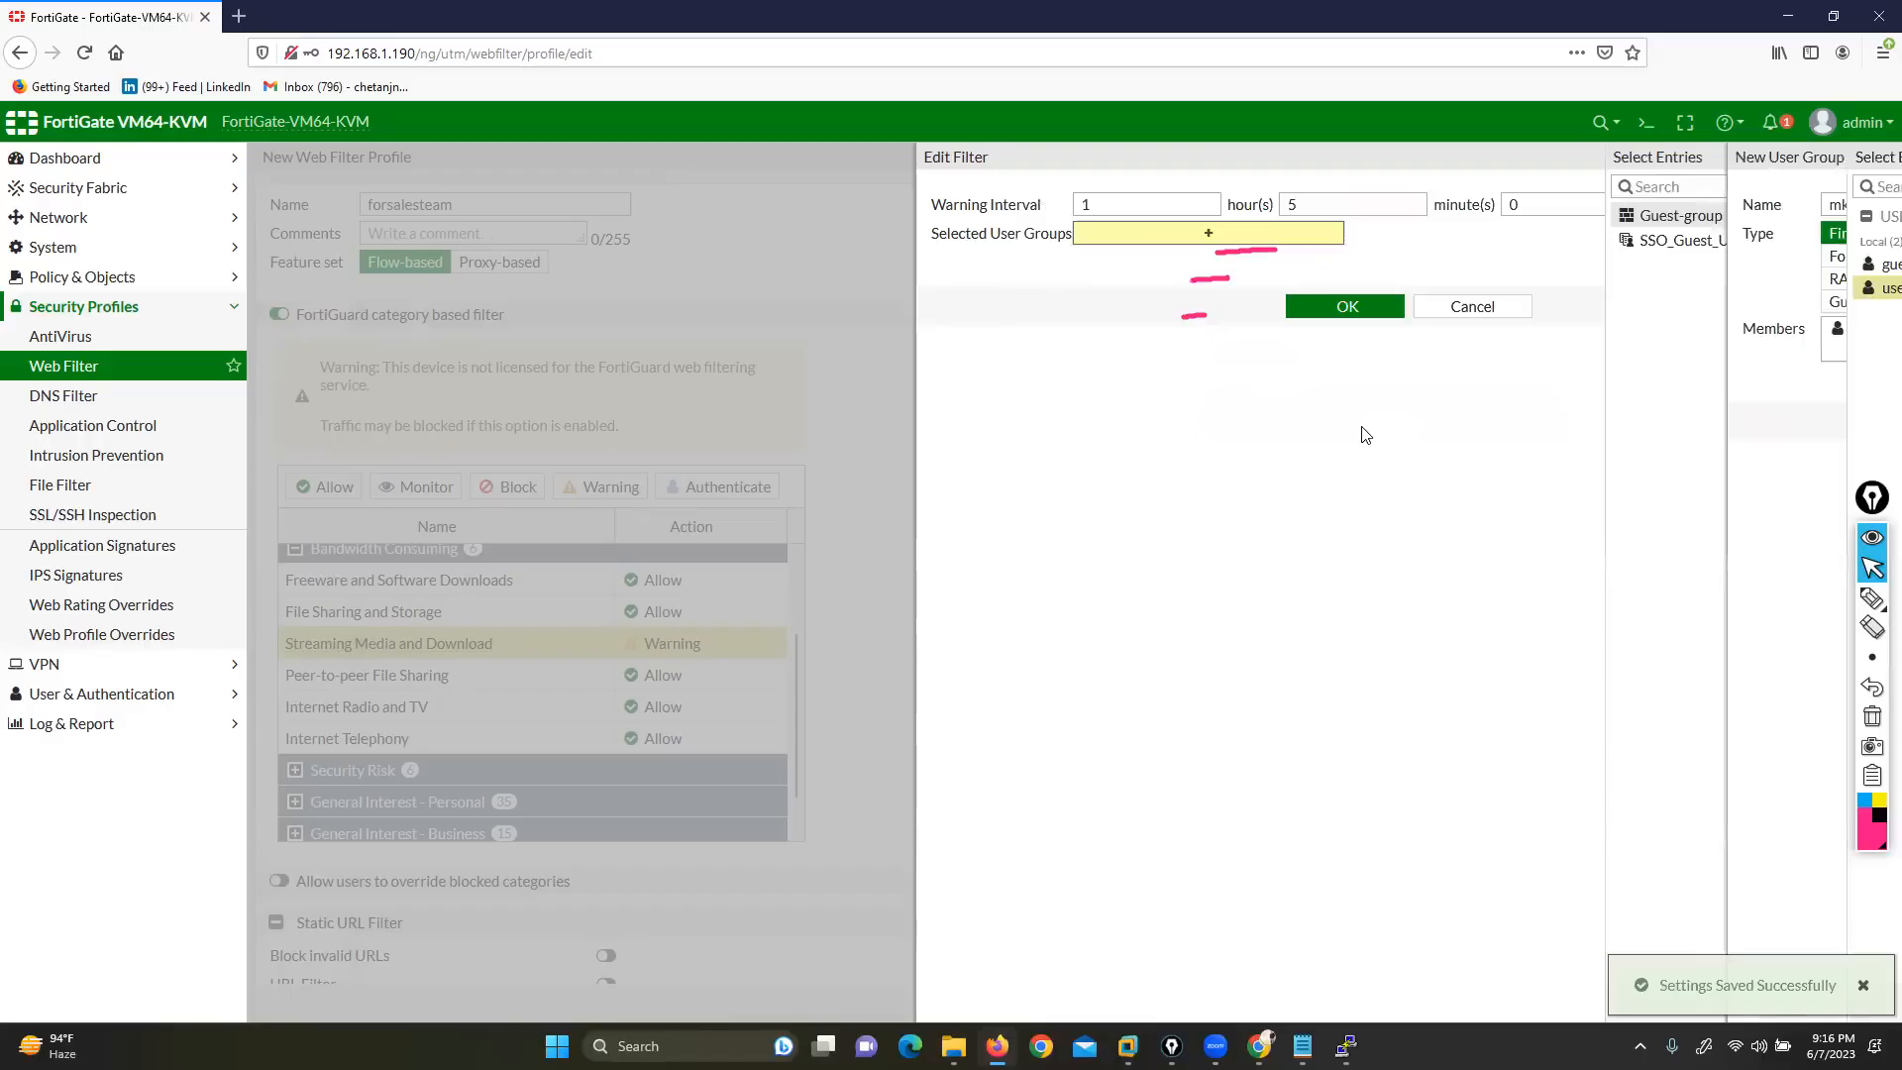
left_click(1661, 243)
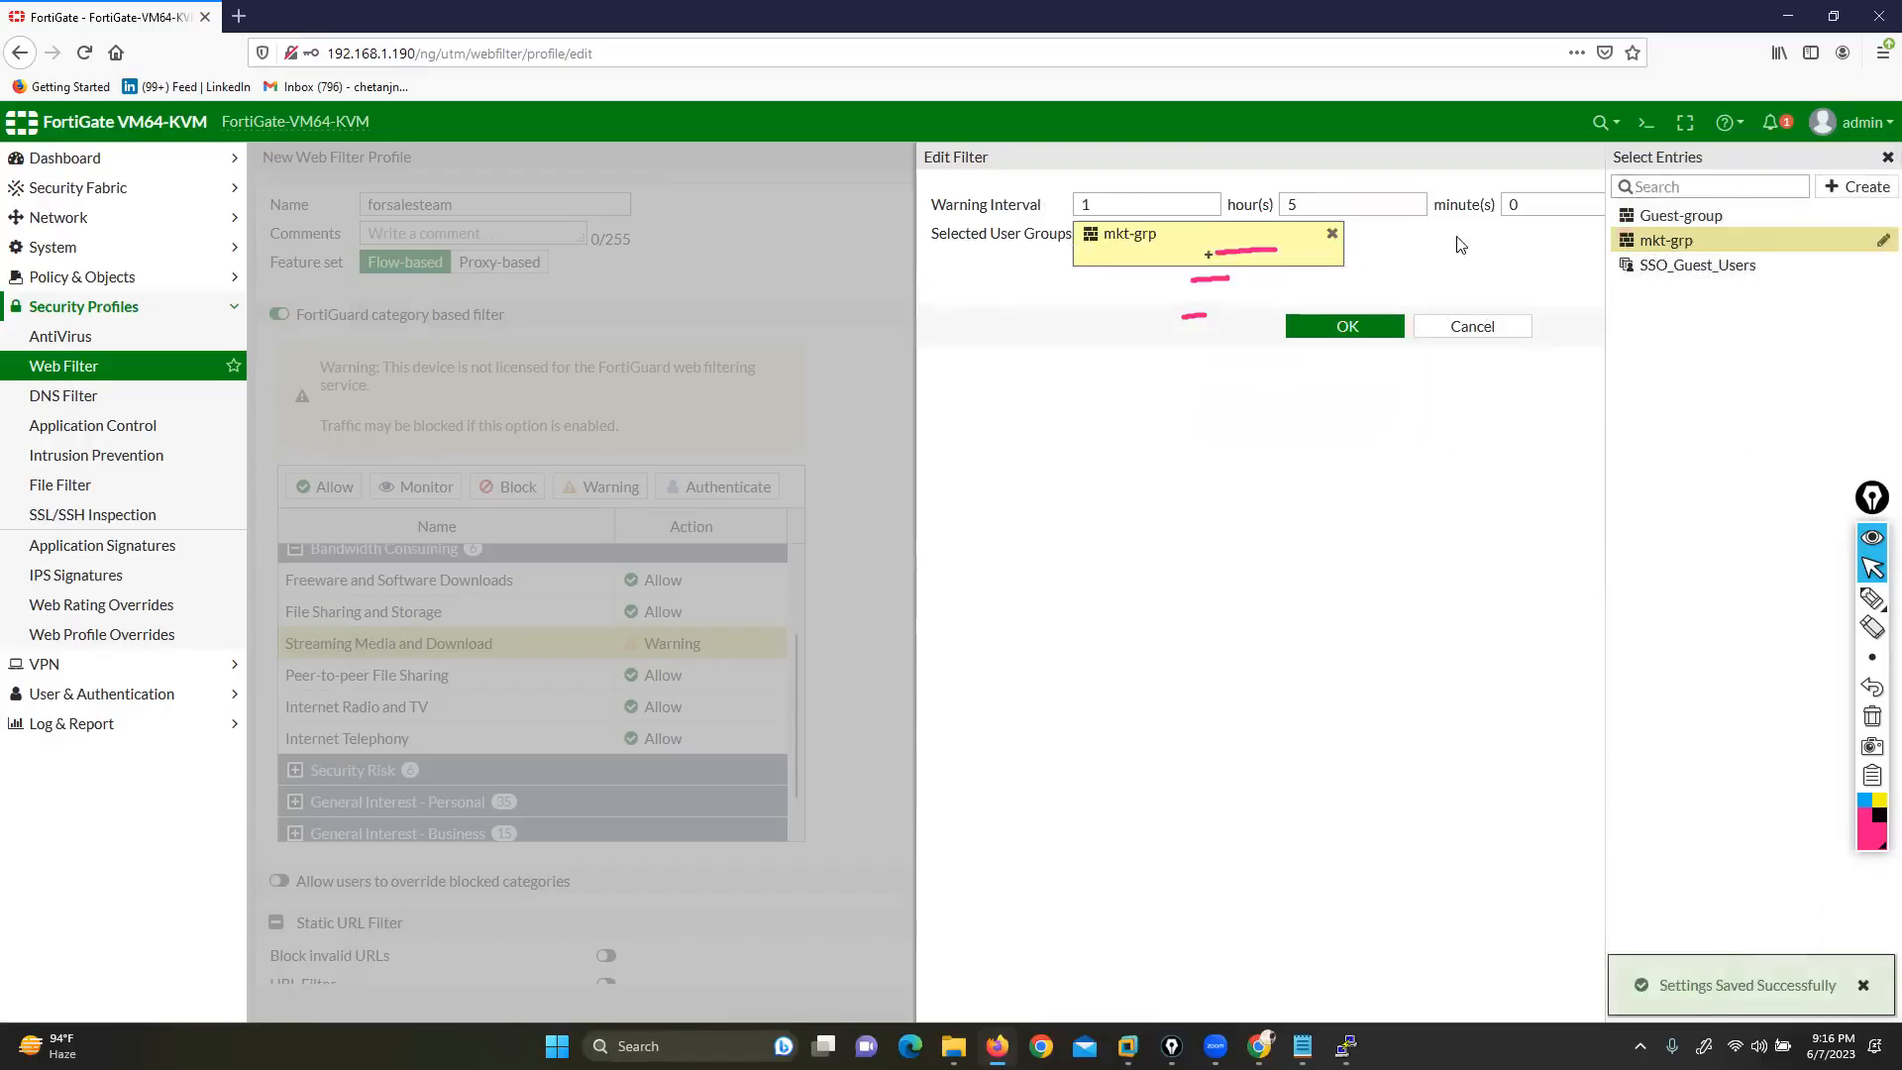
left_click(1361, 477)
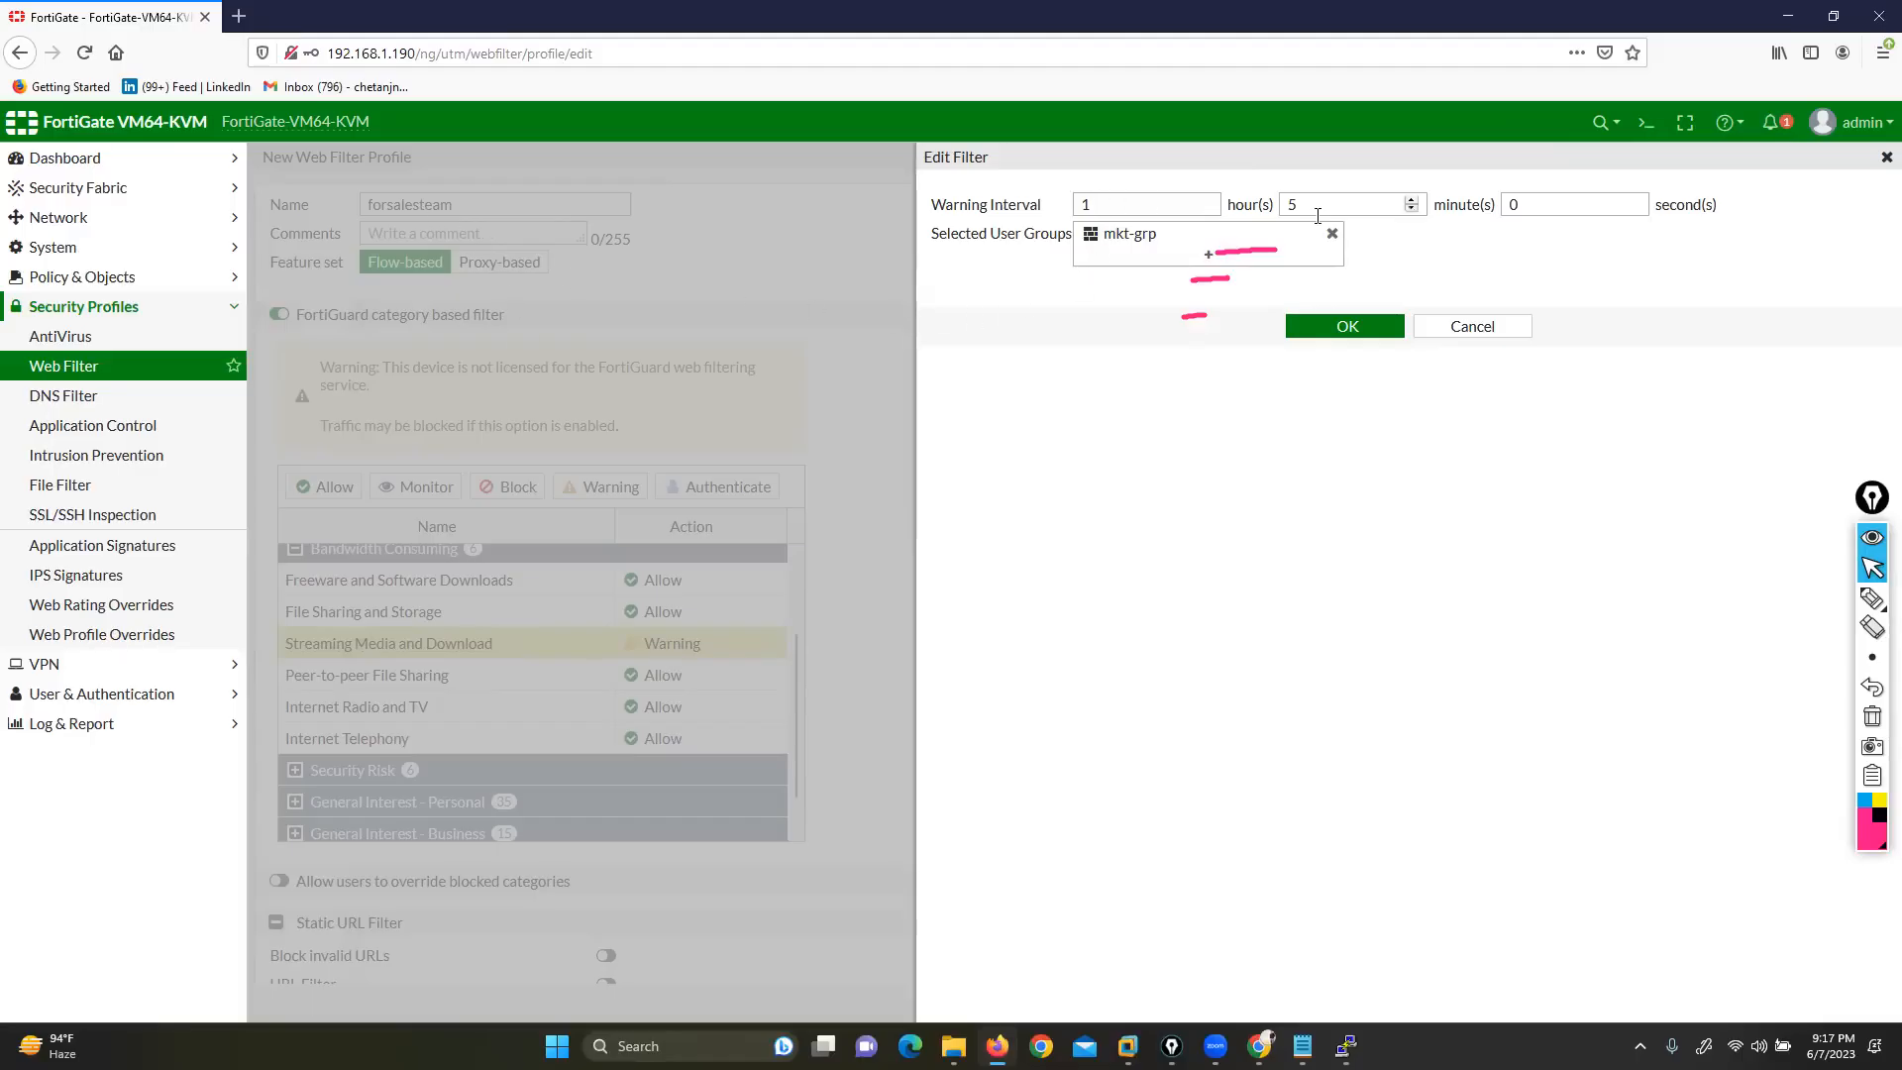
left_click(1317, 328)
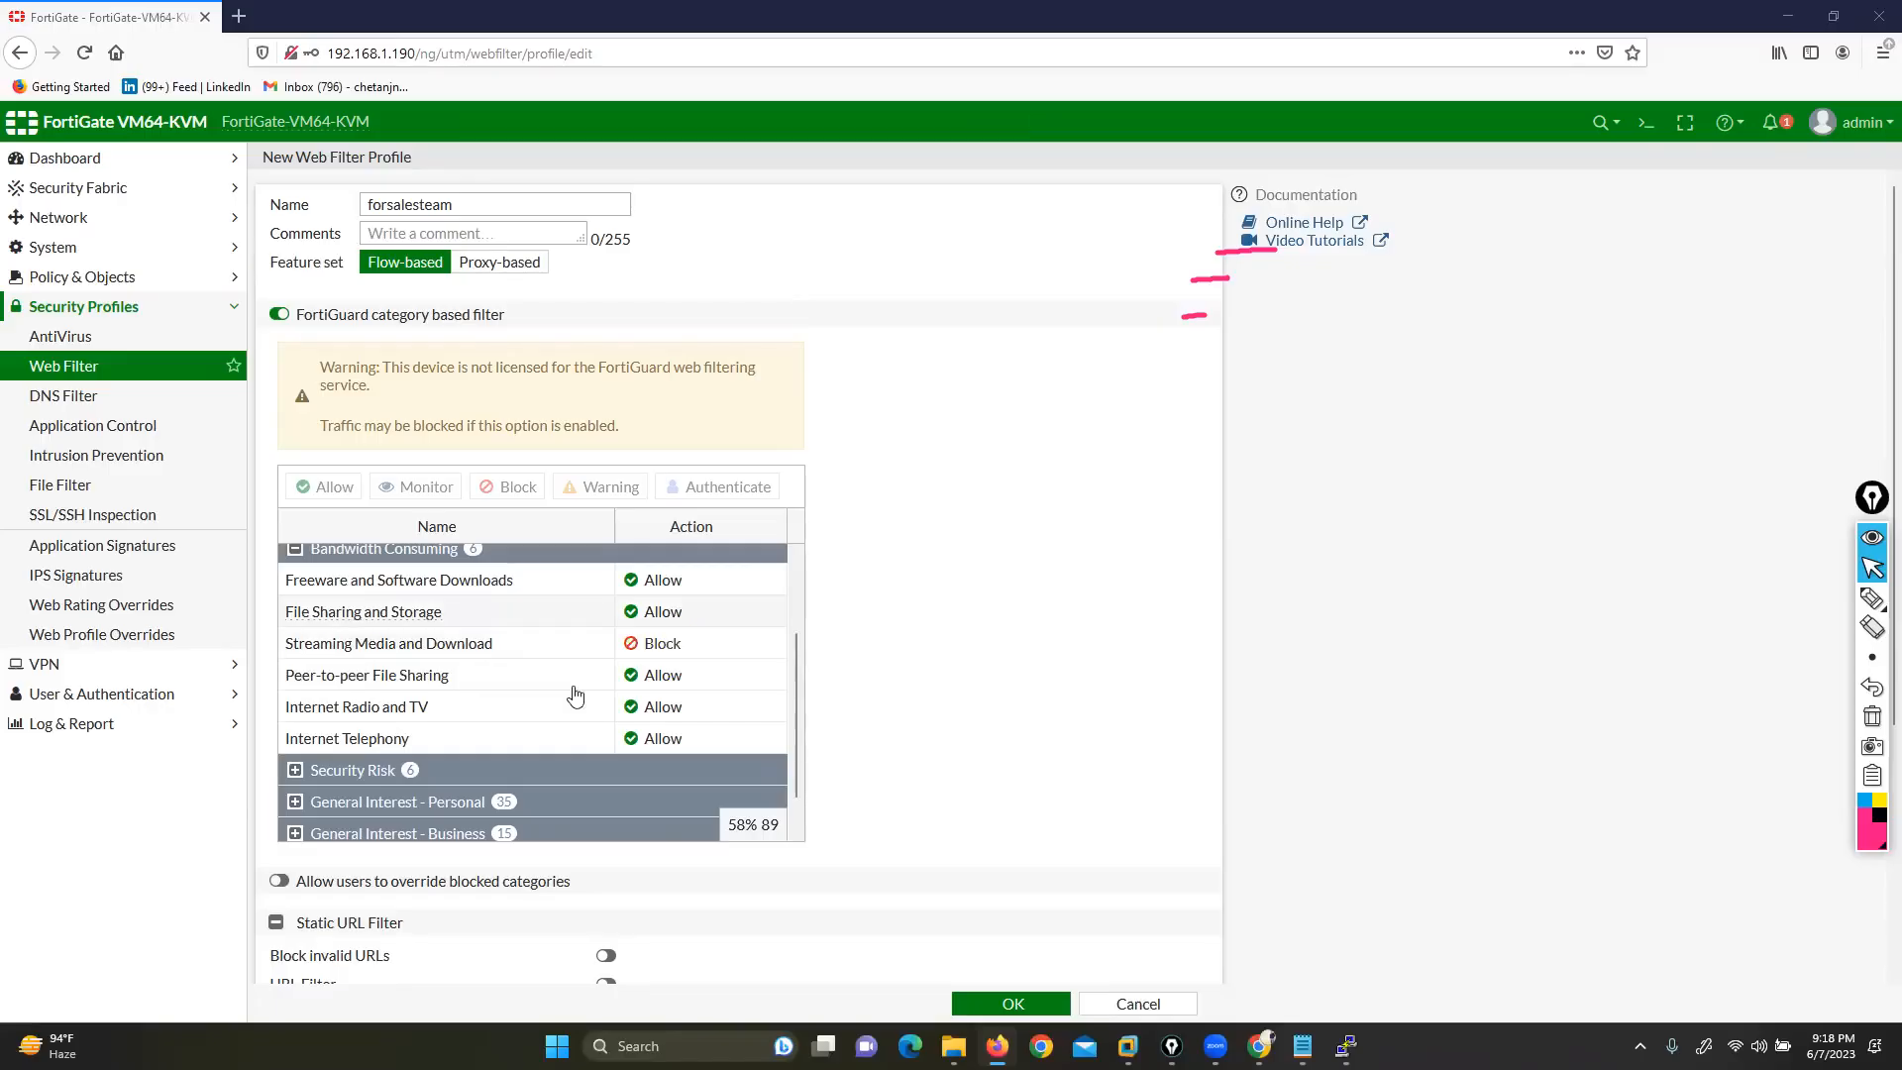
Block the File Sharing and Storage, Games and Entertainment categories
left_click(666, 611)
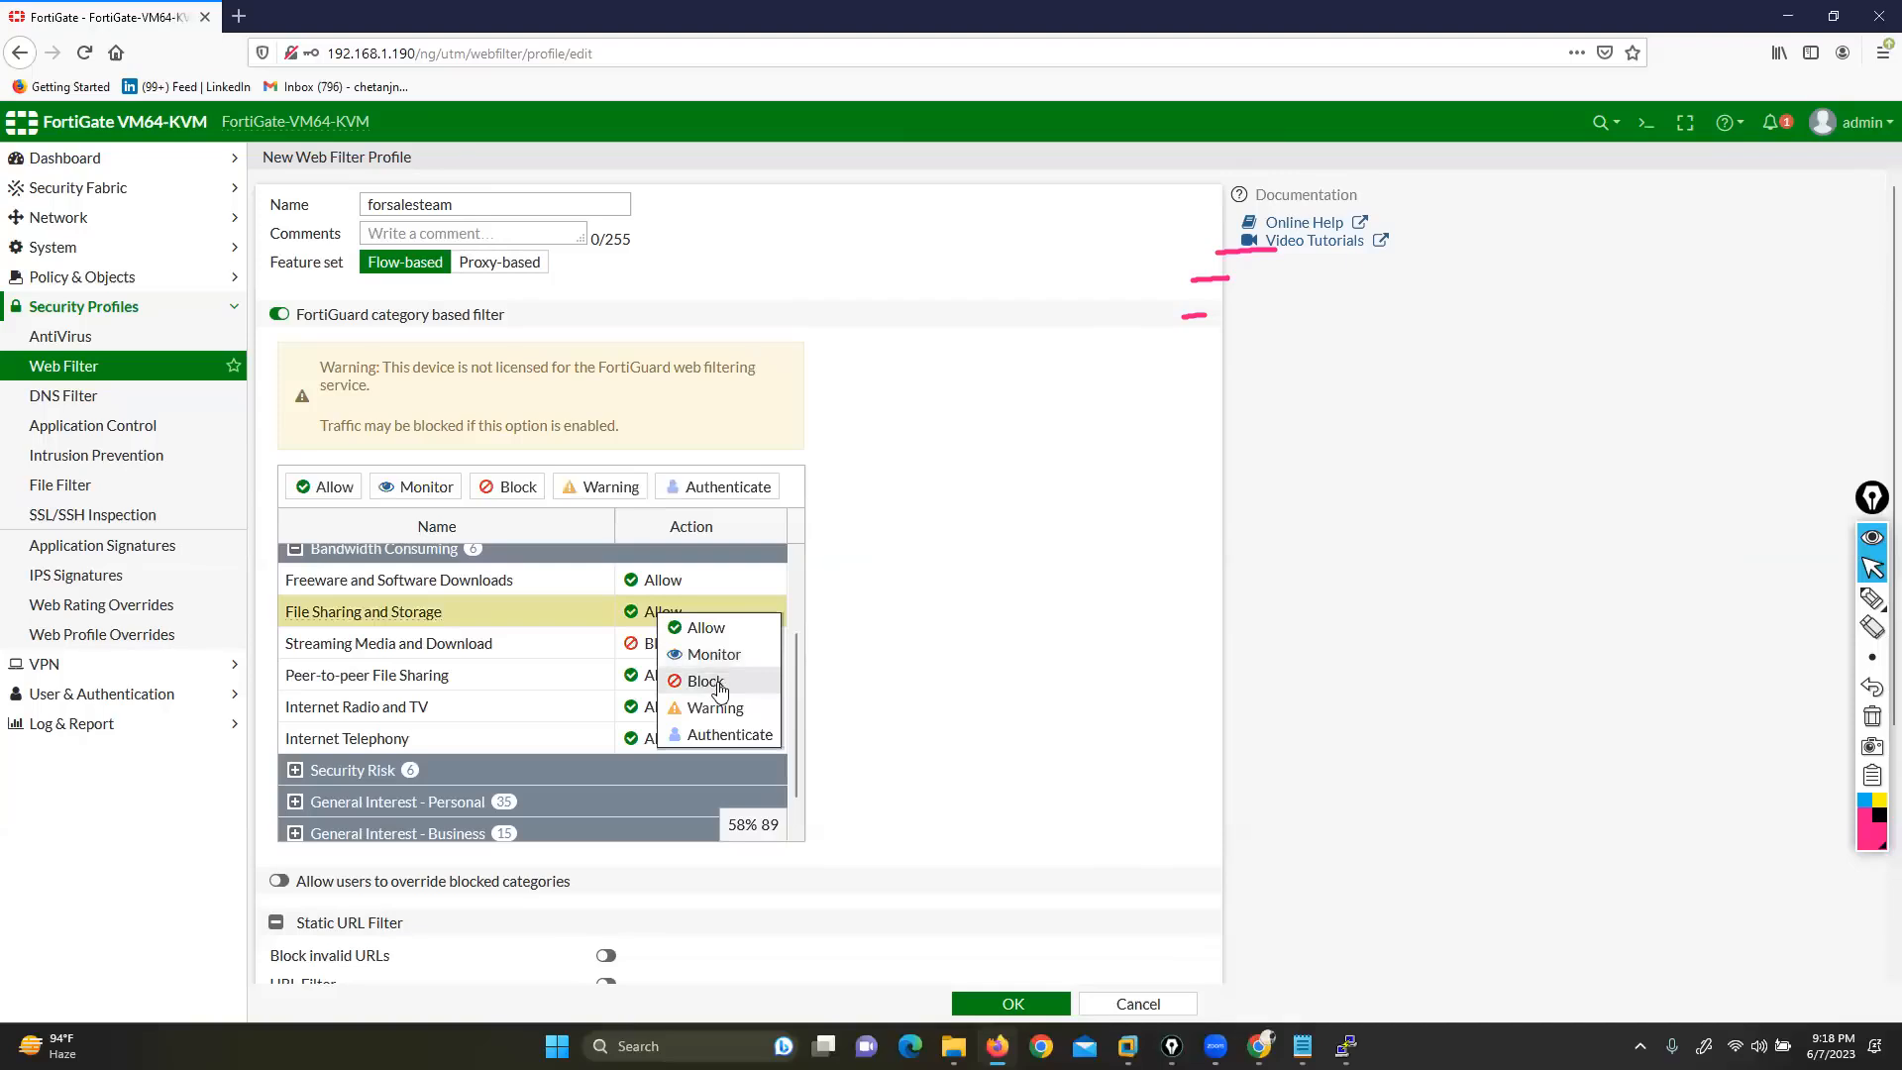
left_click(712, 680)
scroll(509, 710, "down", 1)
left_click(296, 762)
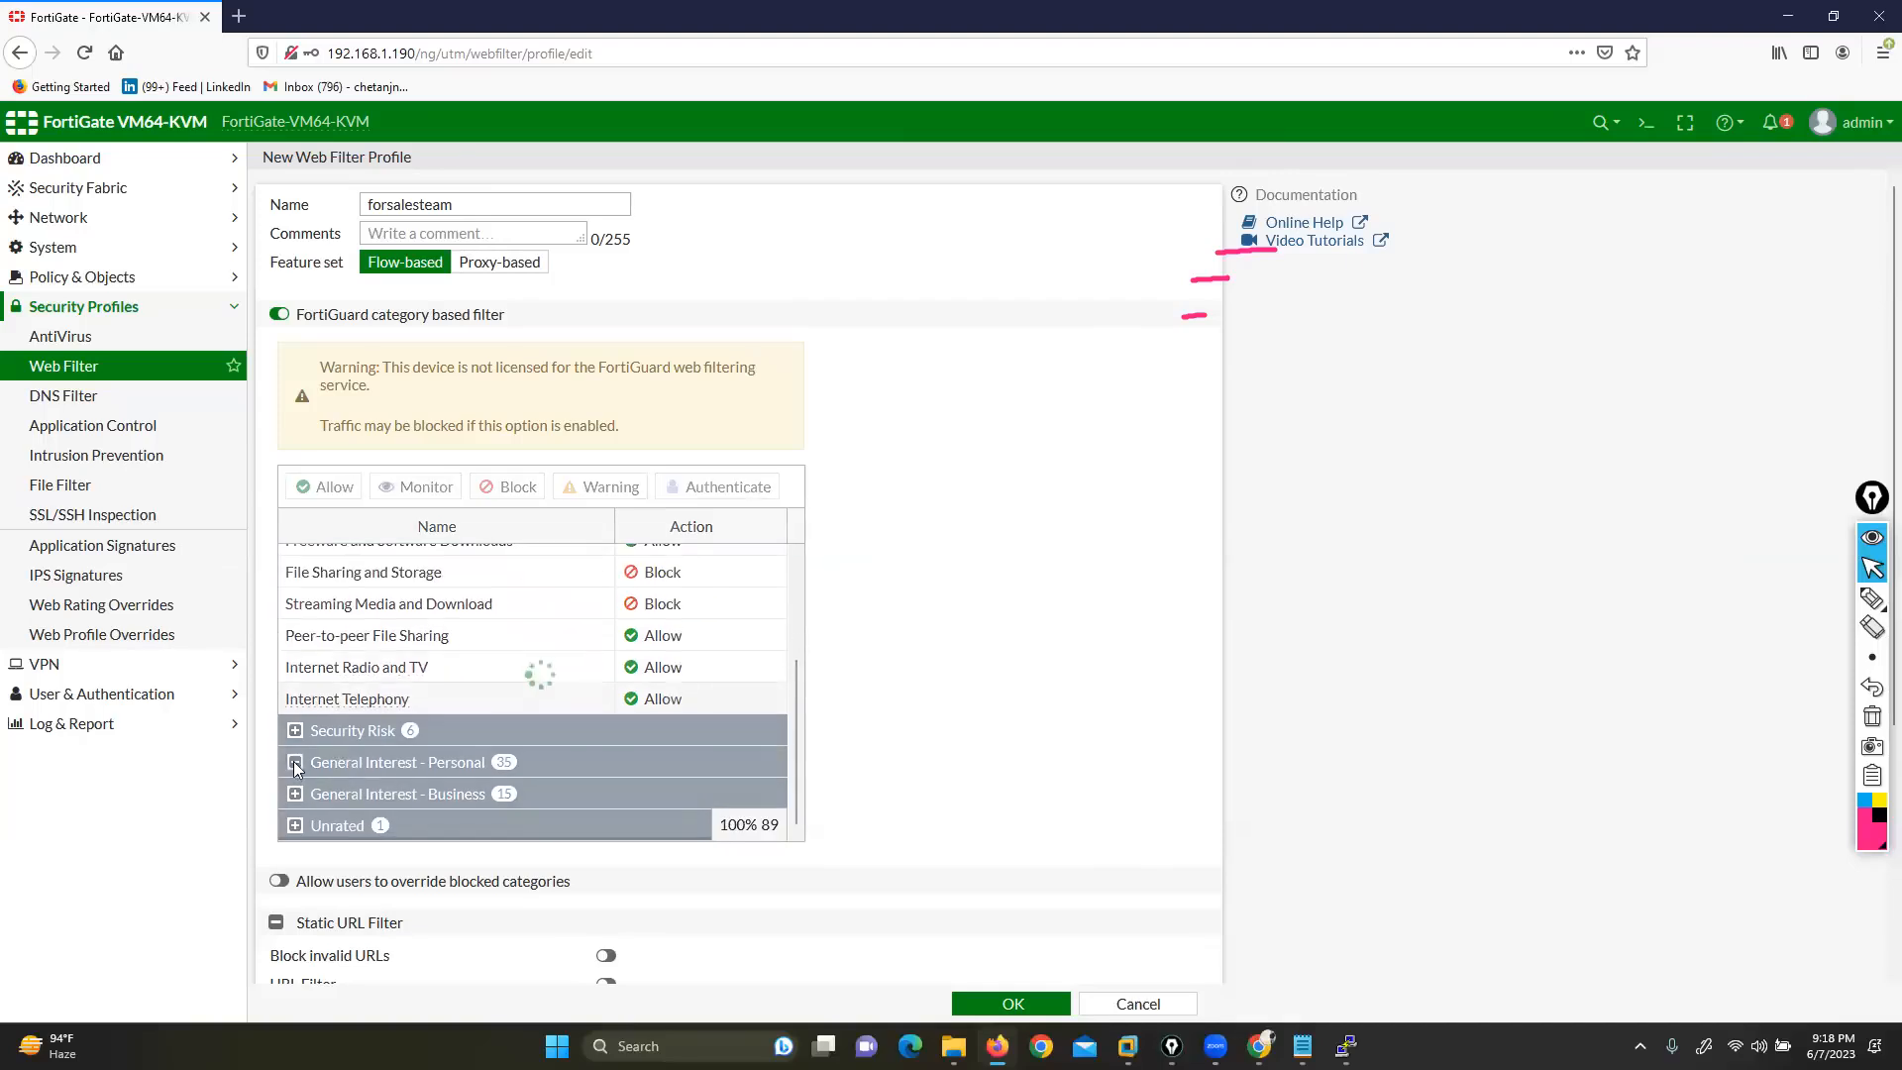
scroll(642, 664, "down", 5)
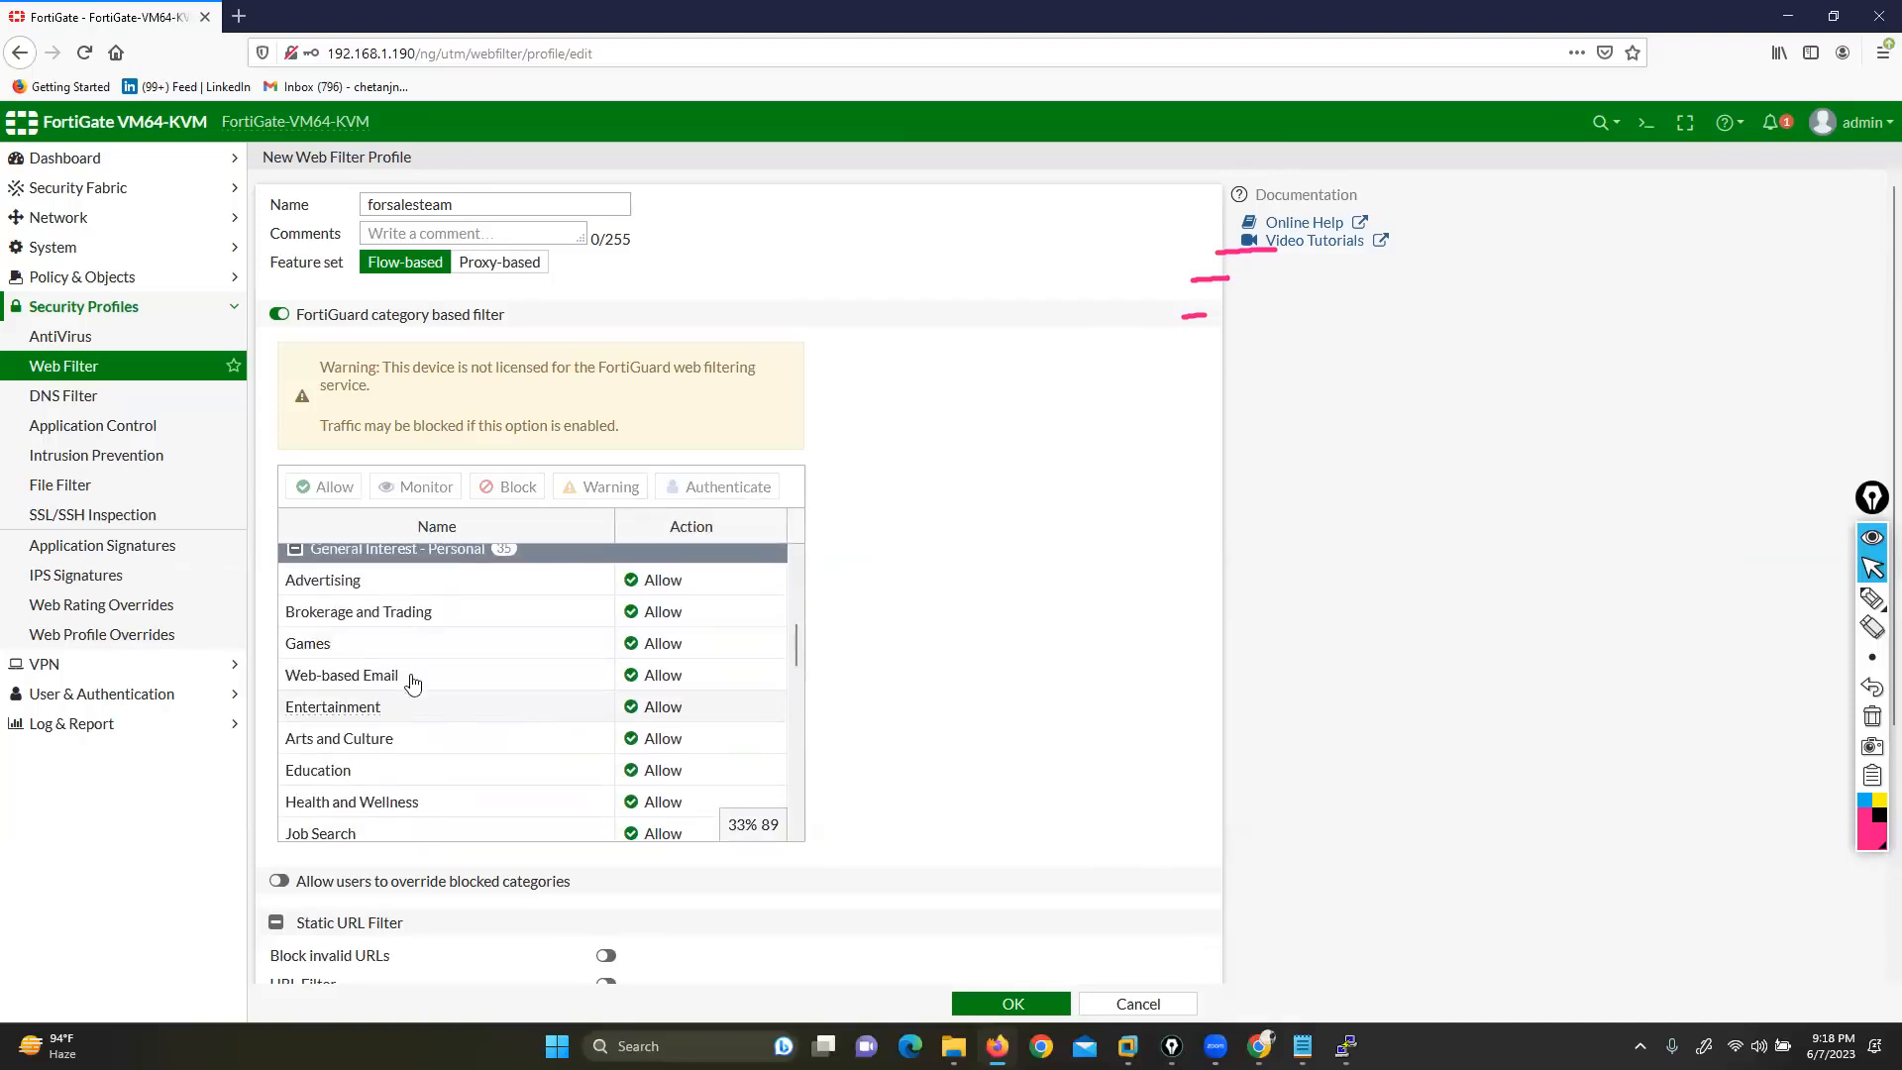
left_click(659, 646)
left_click(684, 720)
left_click(651, 711)
left_click(693, 773)
Block Job Search, News and Media, Political Organizations, Social Networking and Shopping
scroll(470, 729, "down", 3)
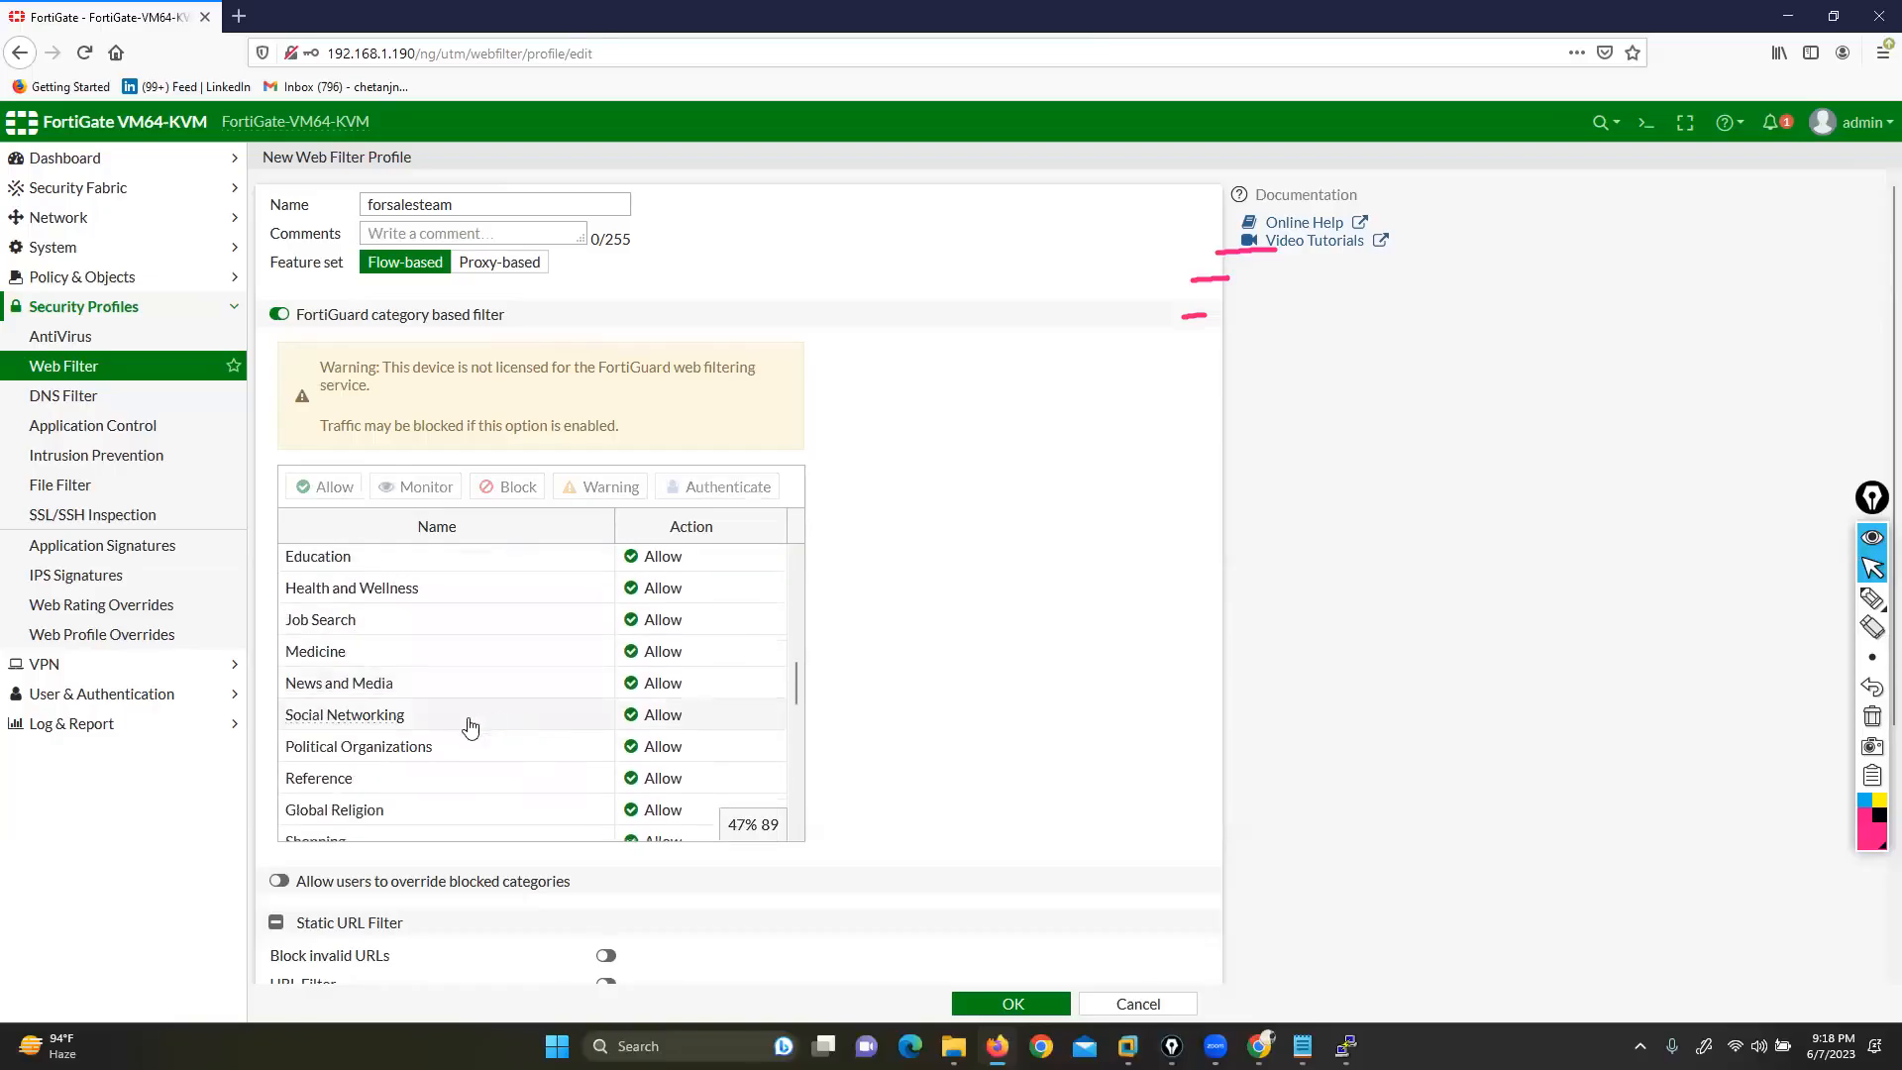
left_click(639, 622)
left_click(675, 688)
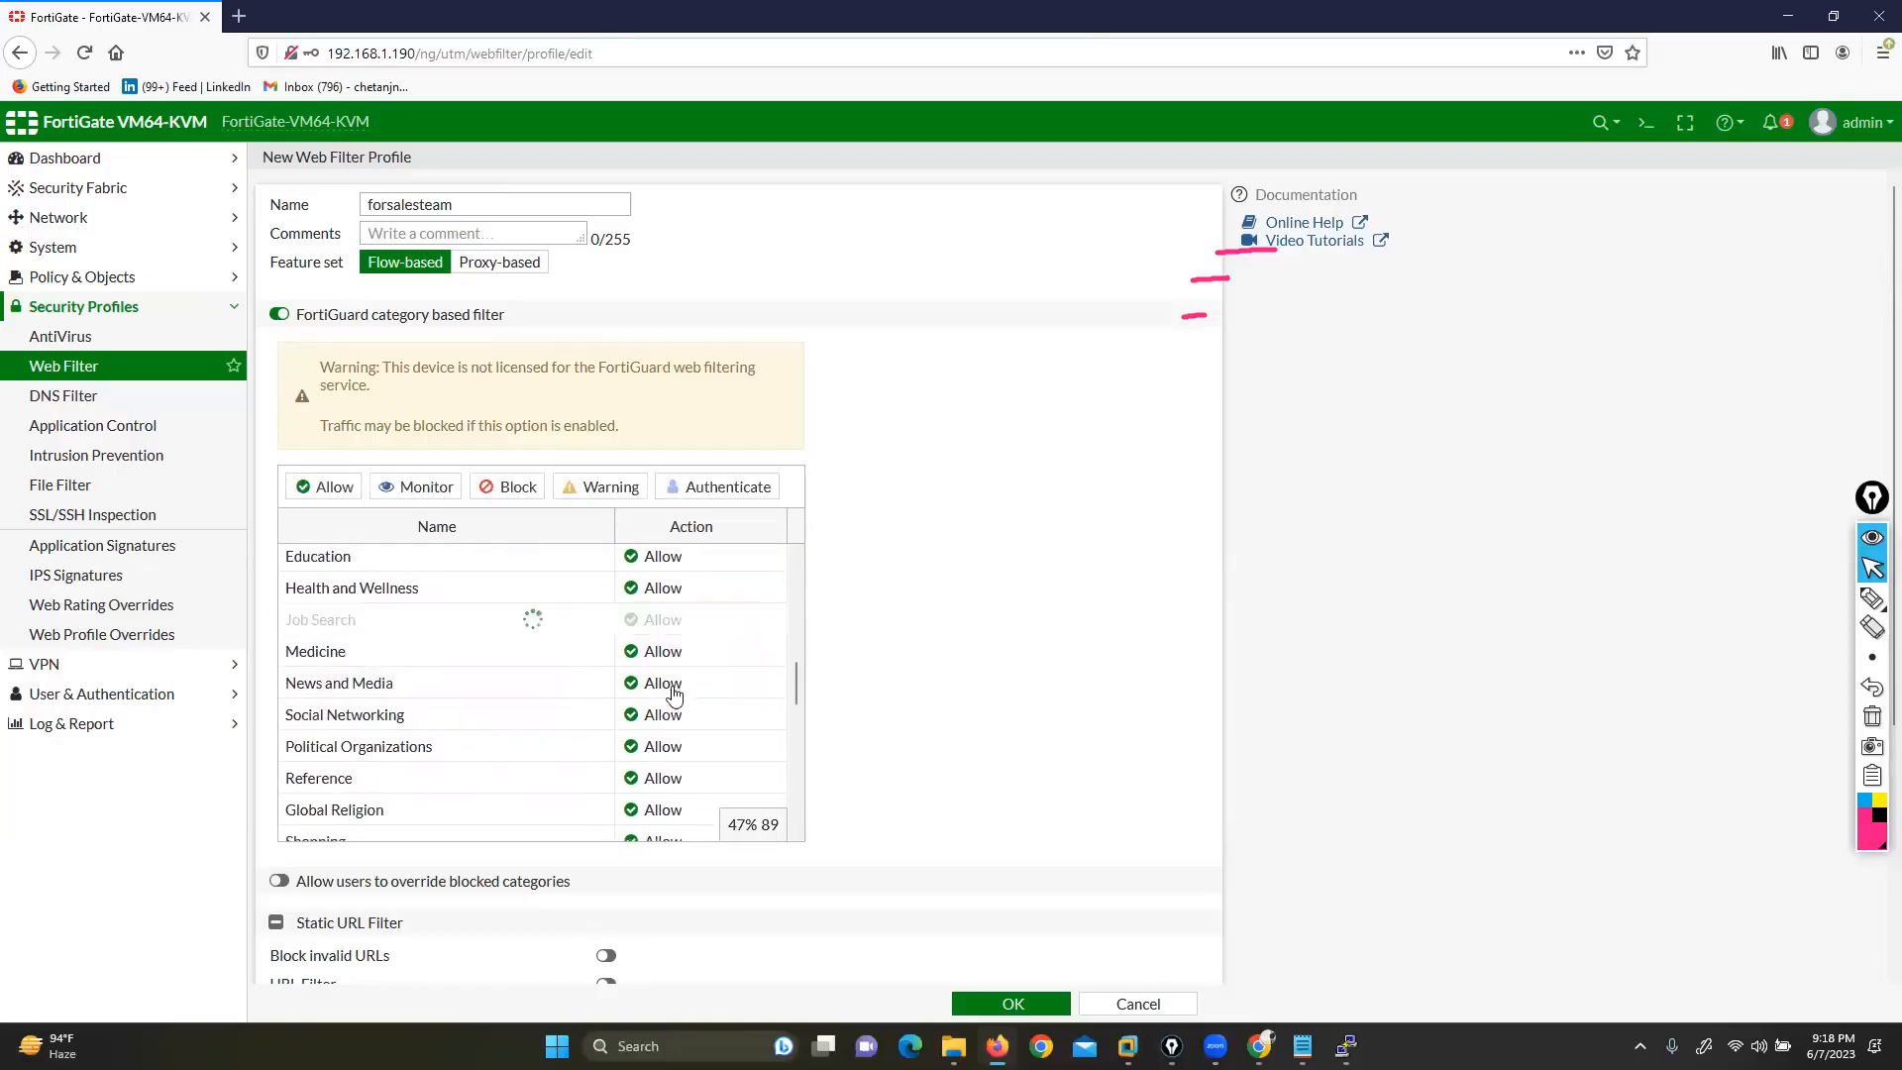
left_click(654, 686)
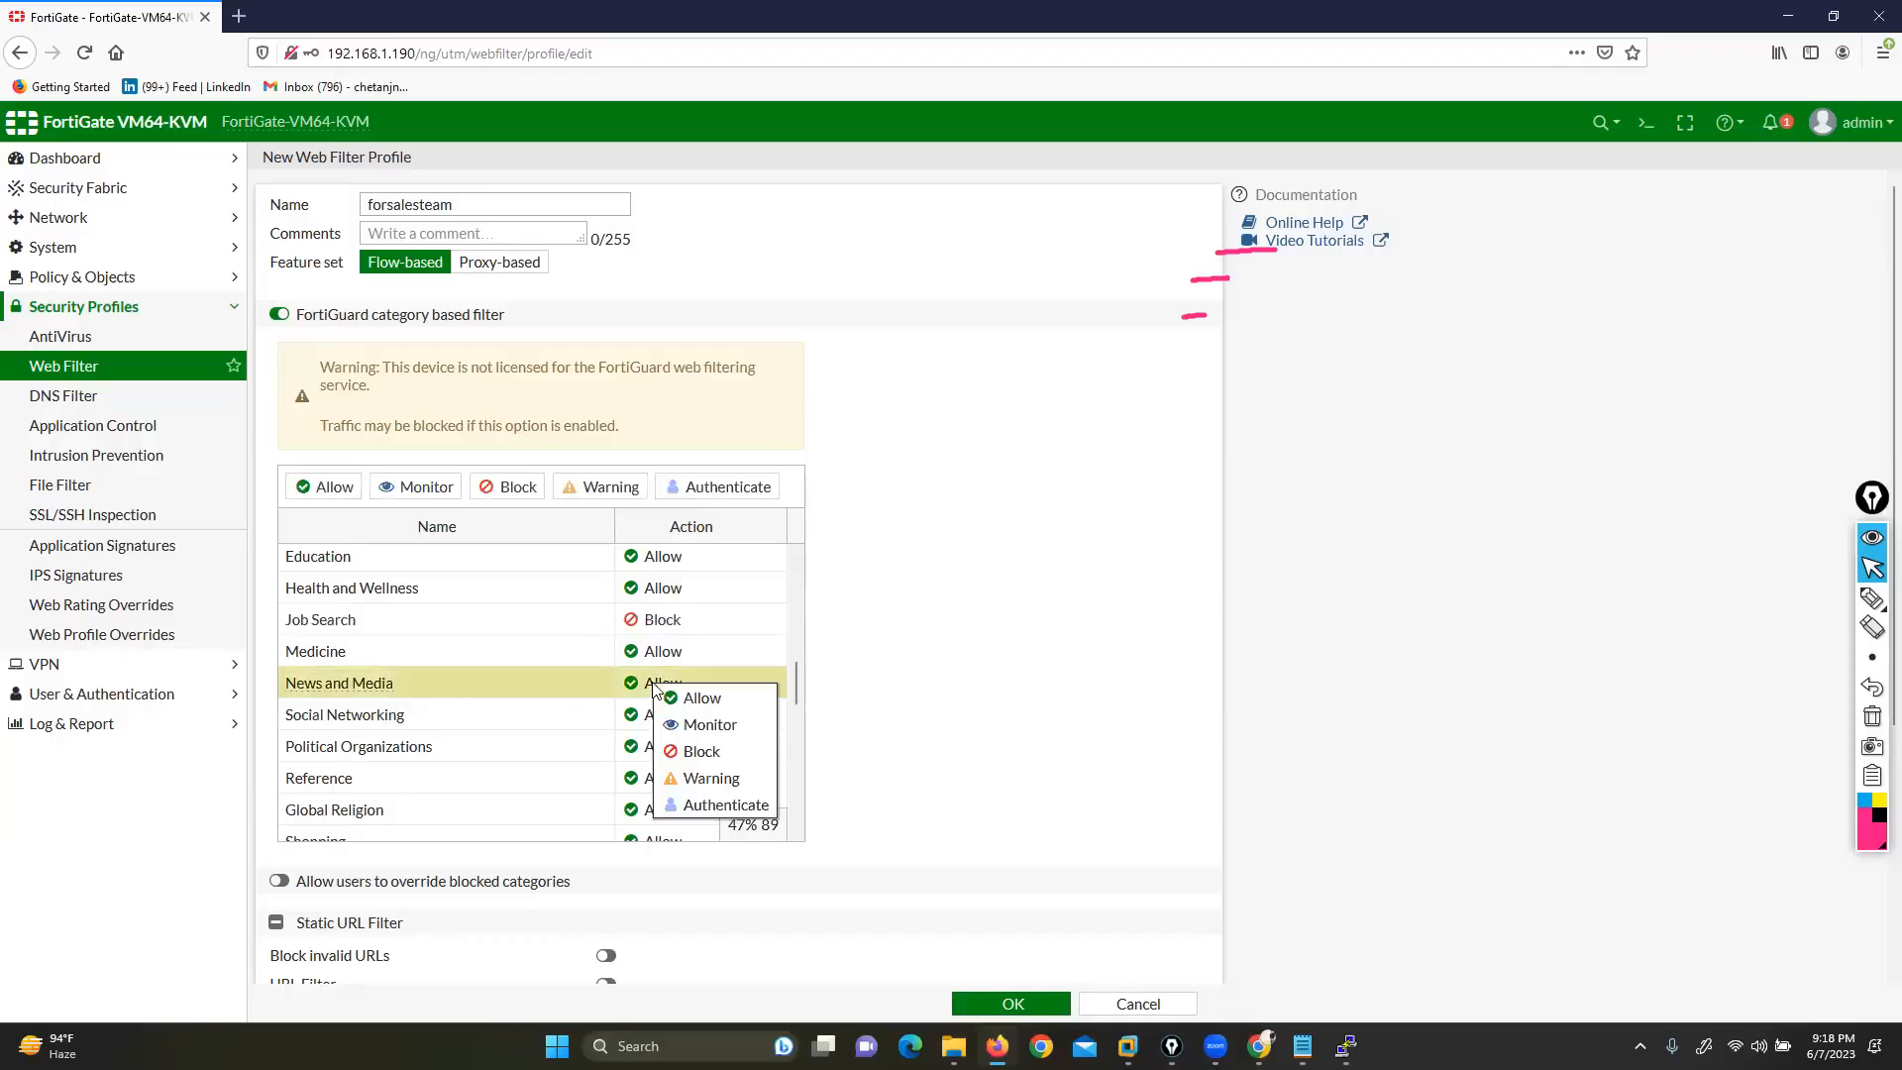
left_click(684, 750)
scroll(662, 694, "down", 2)
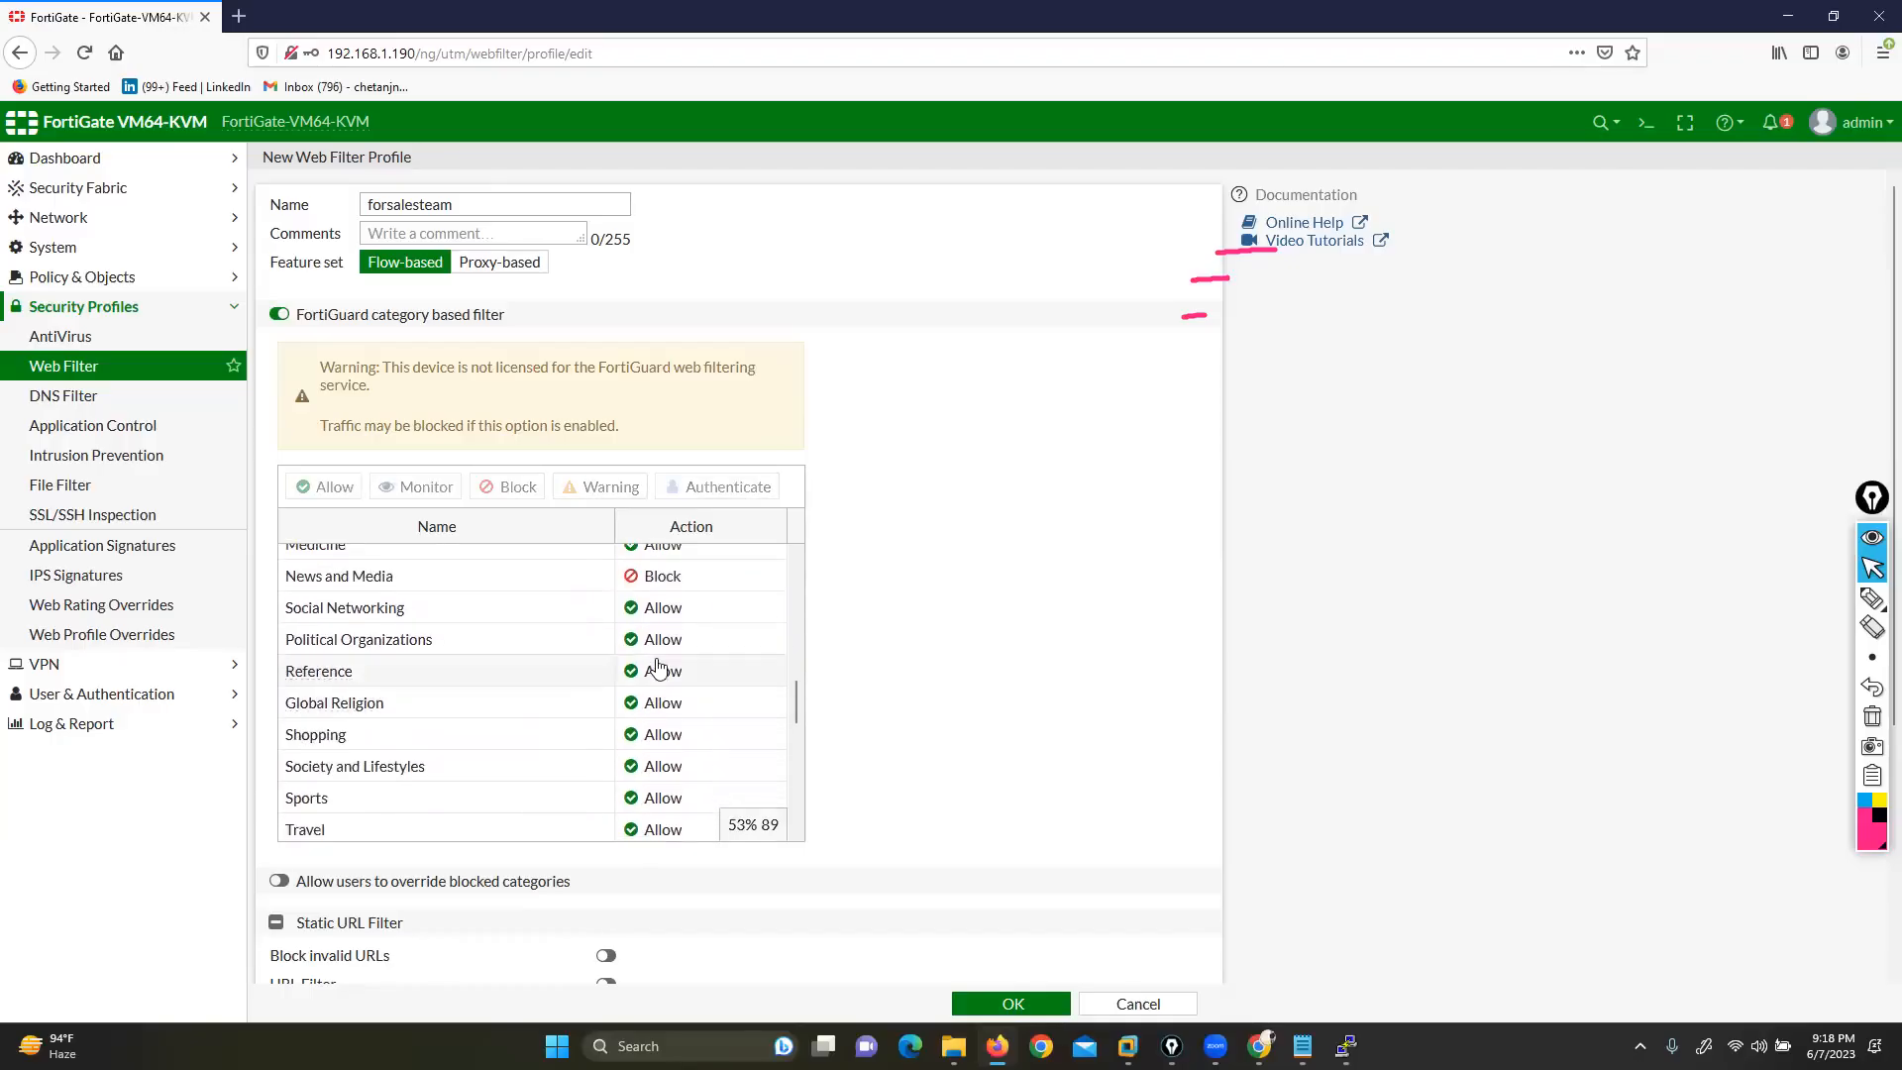
left_click(659, 639)
left_click(666, 704)
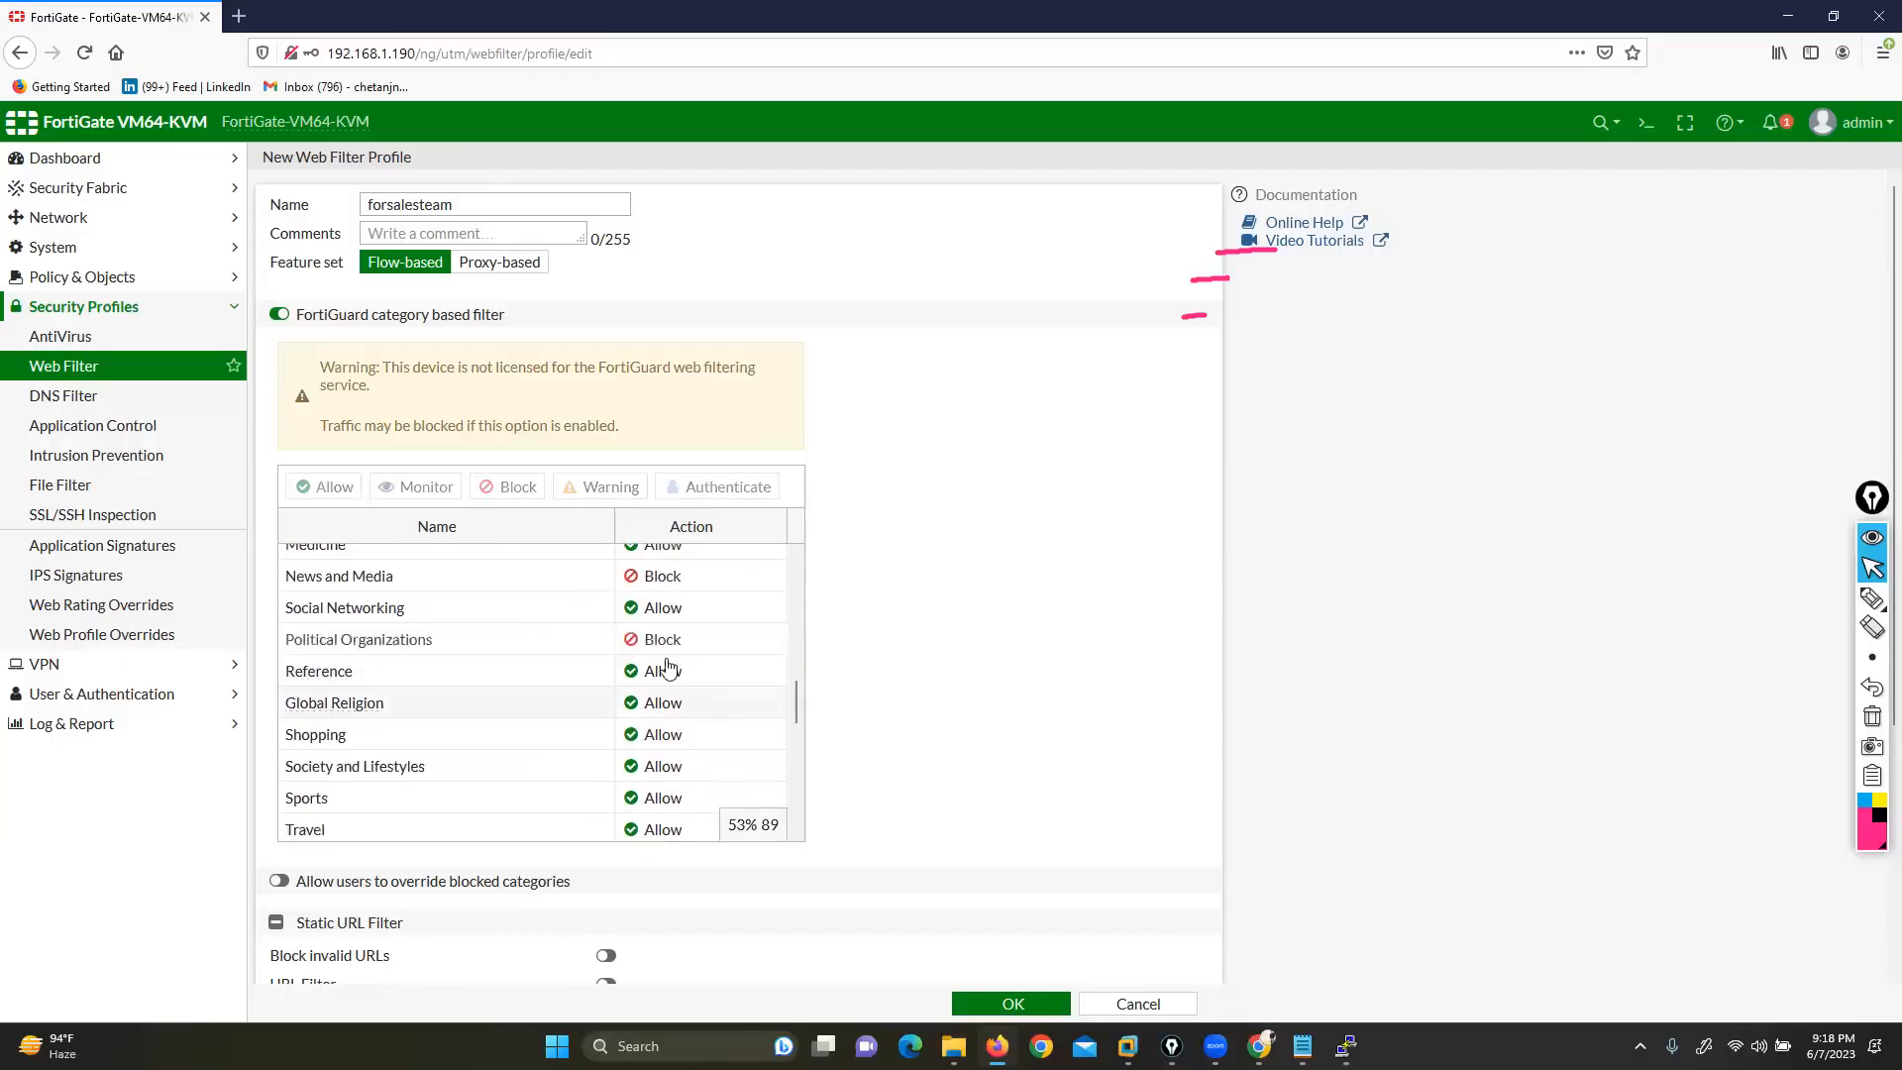
left_click(663, 608)
left_click(684, 678)
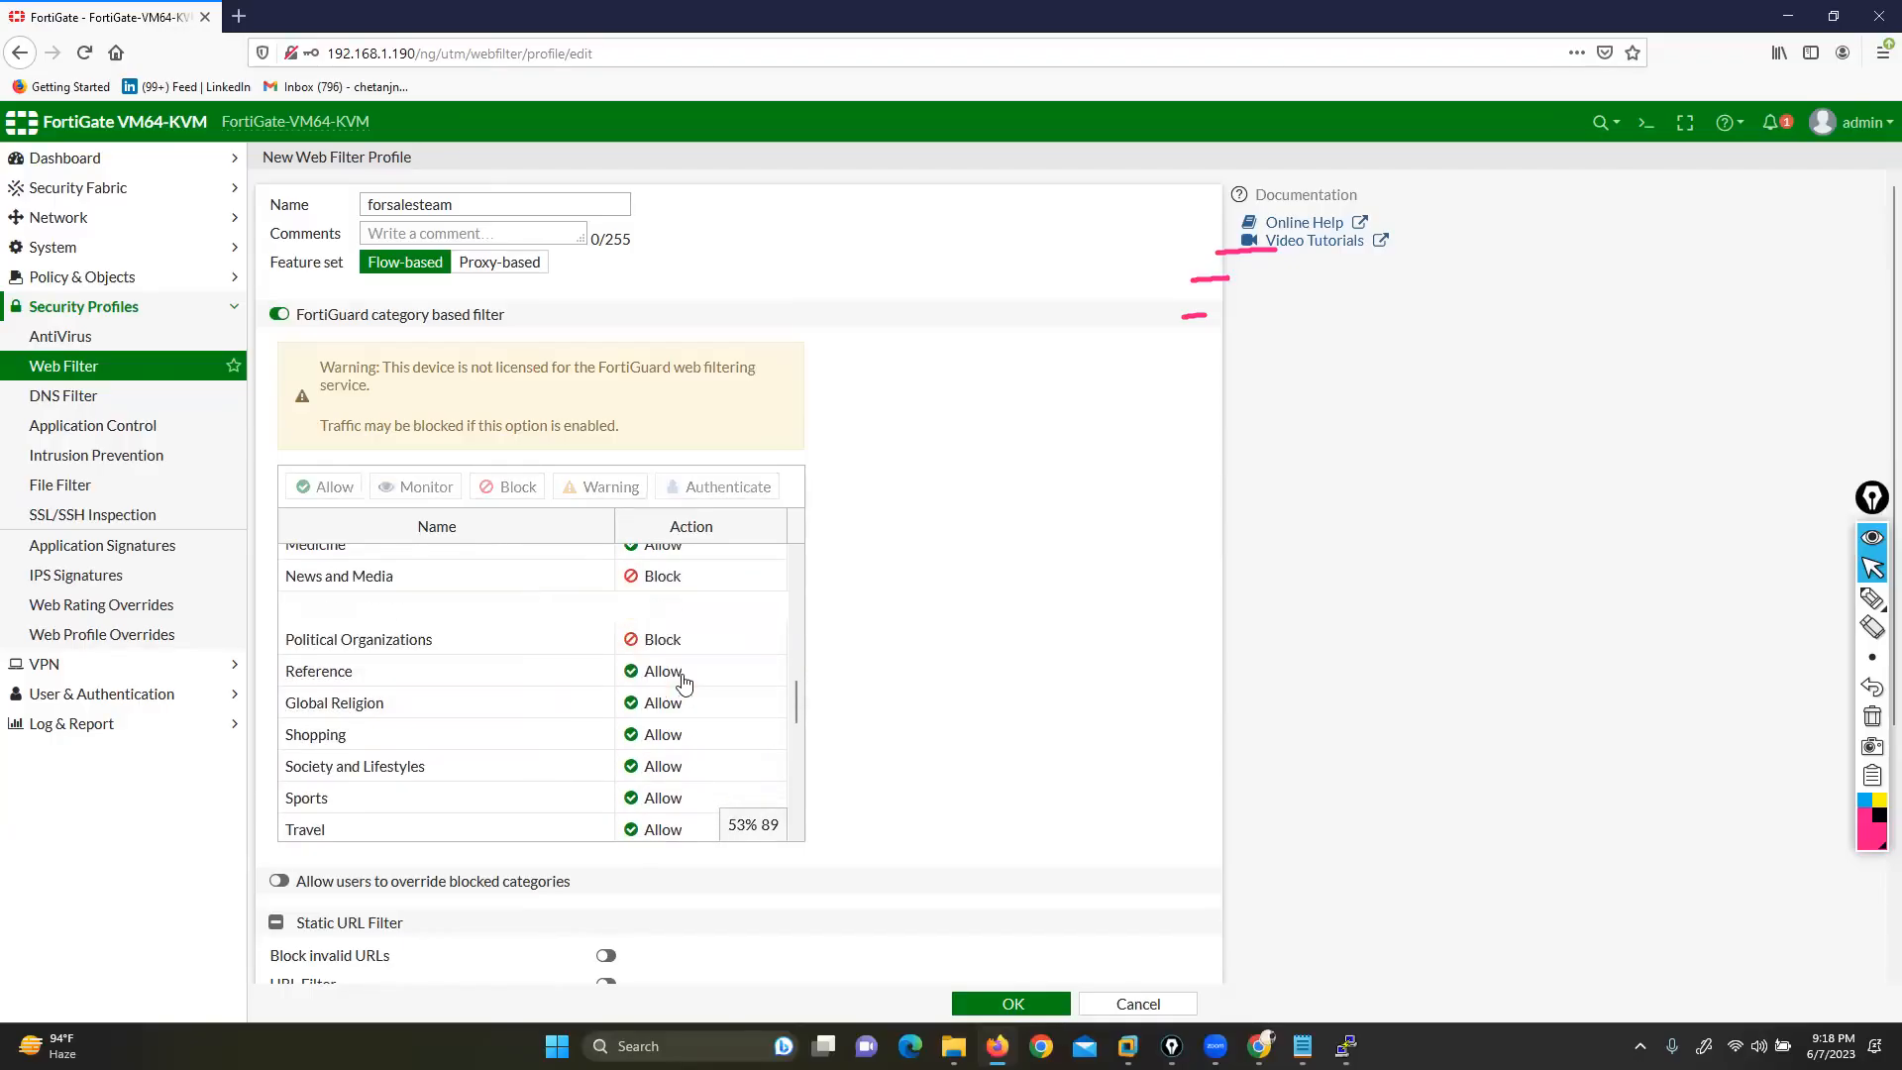
scroll(682, 674, "down", 2)
left_click(662, 627)
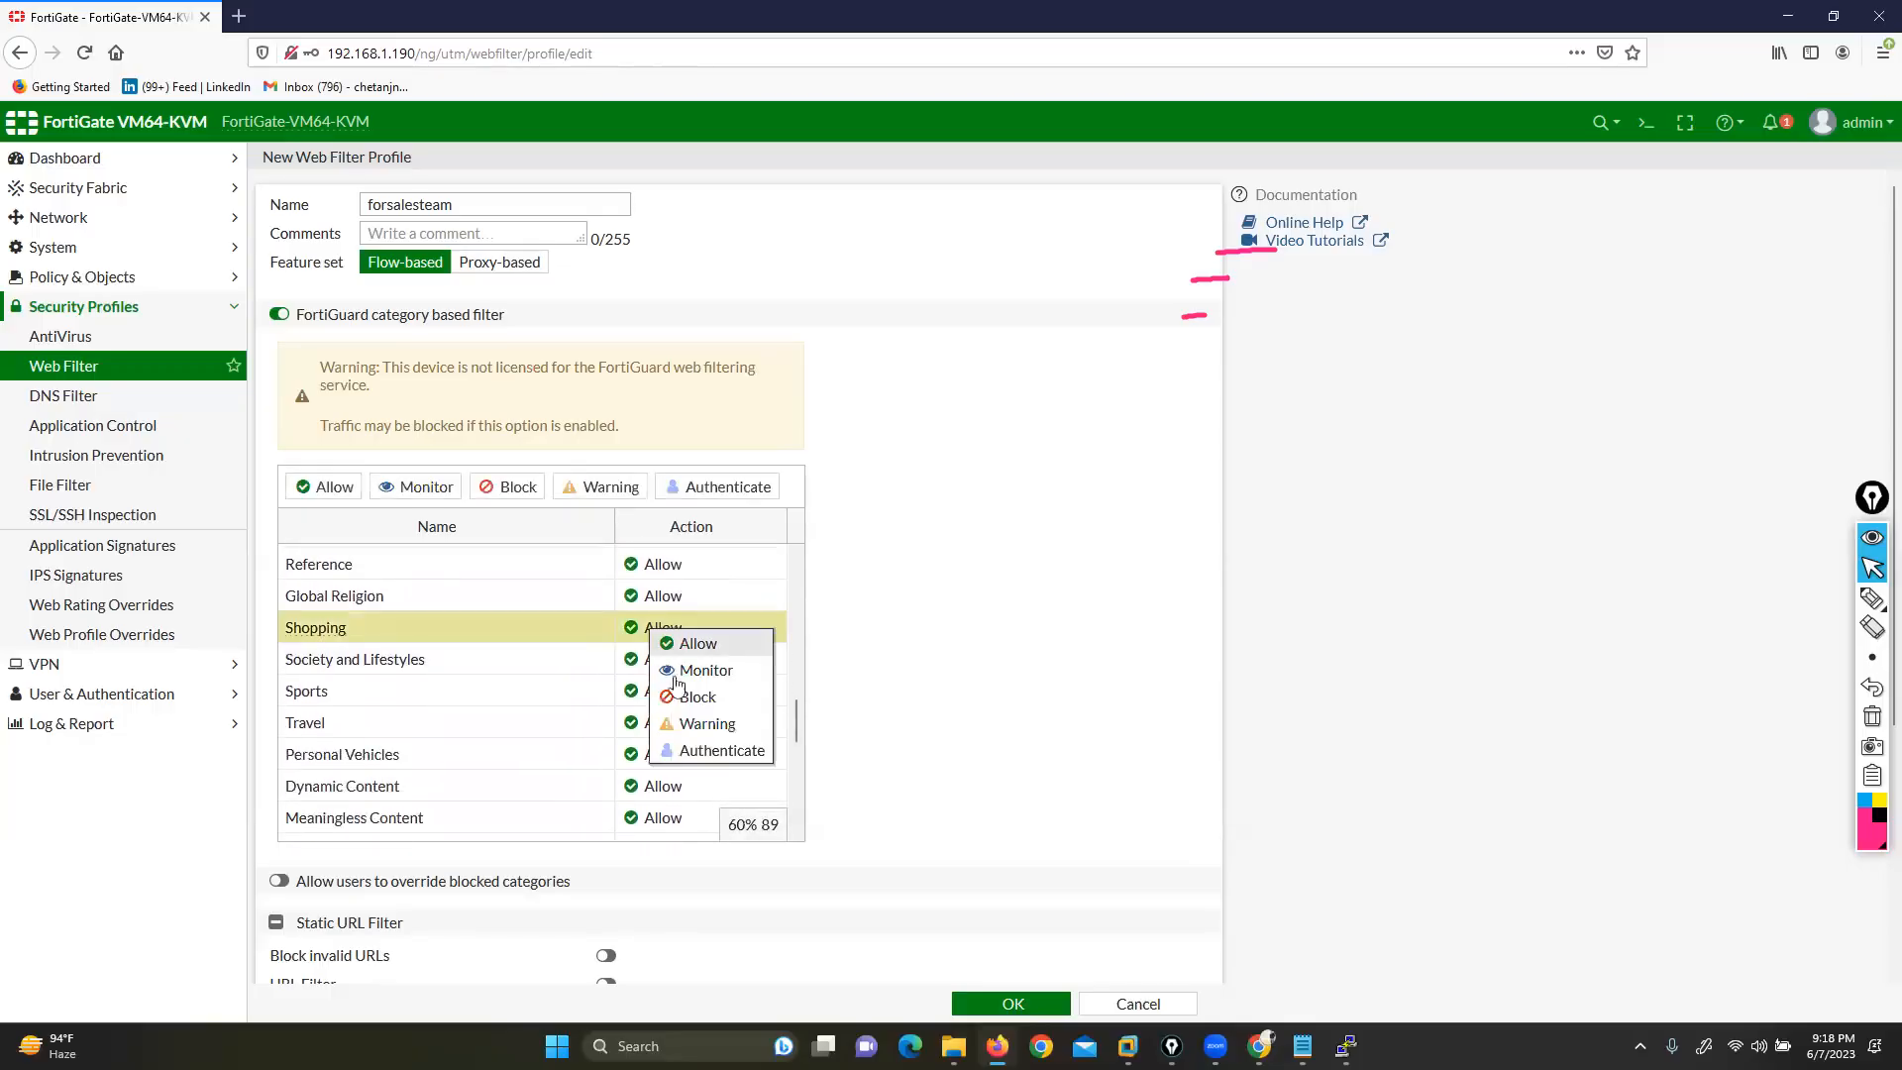
left_click(683, 697)
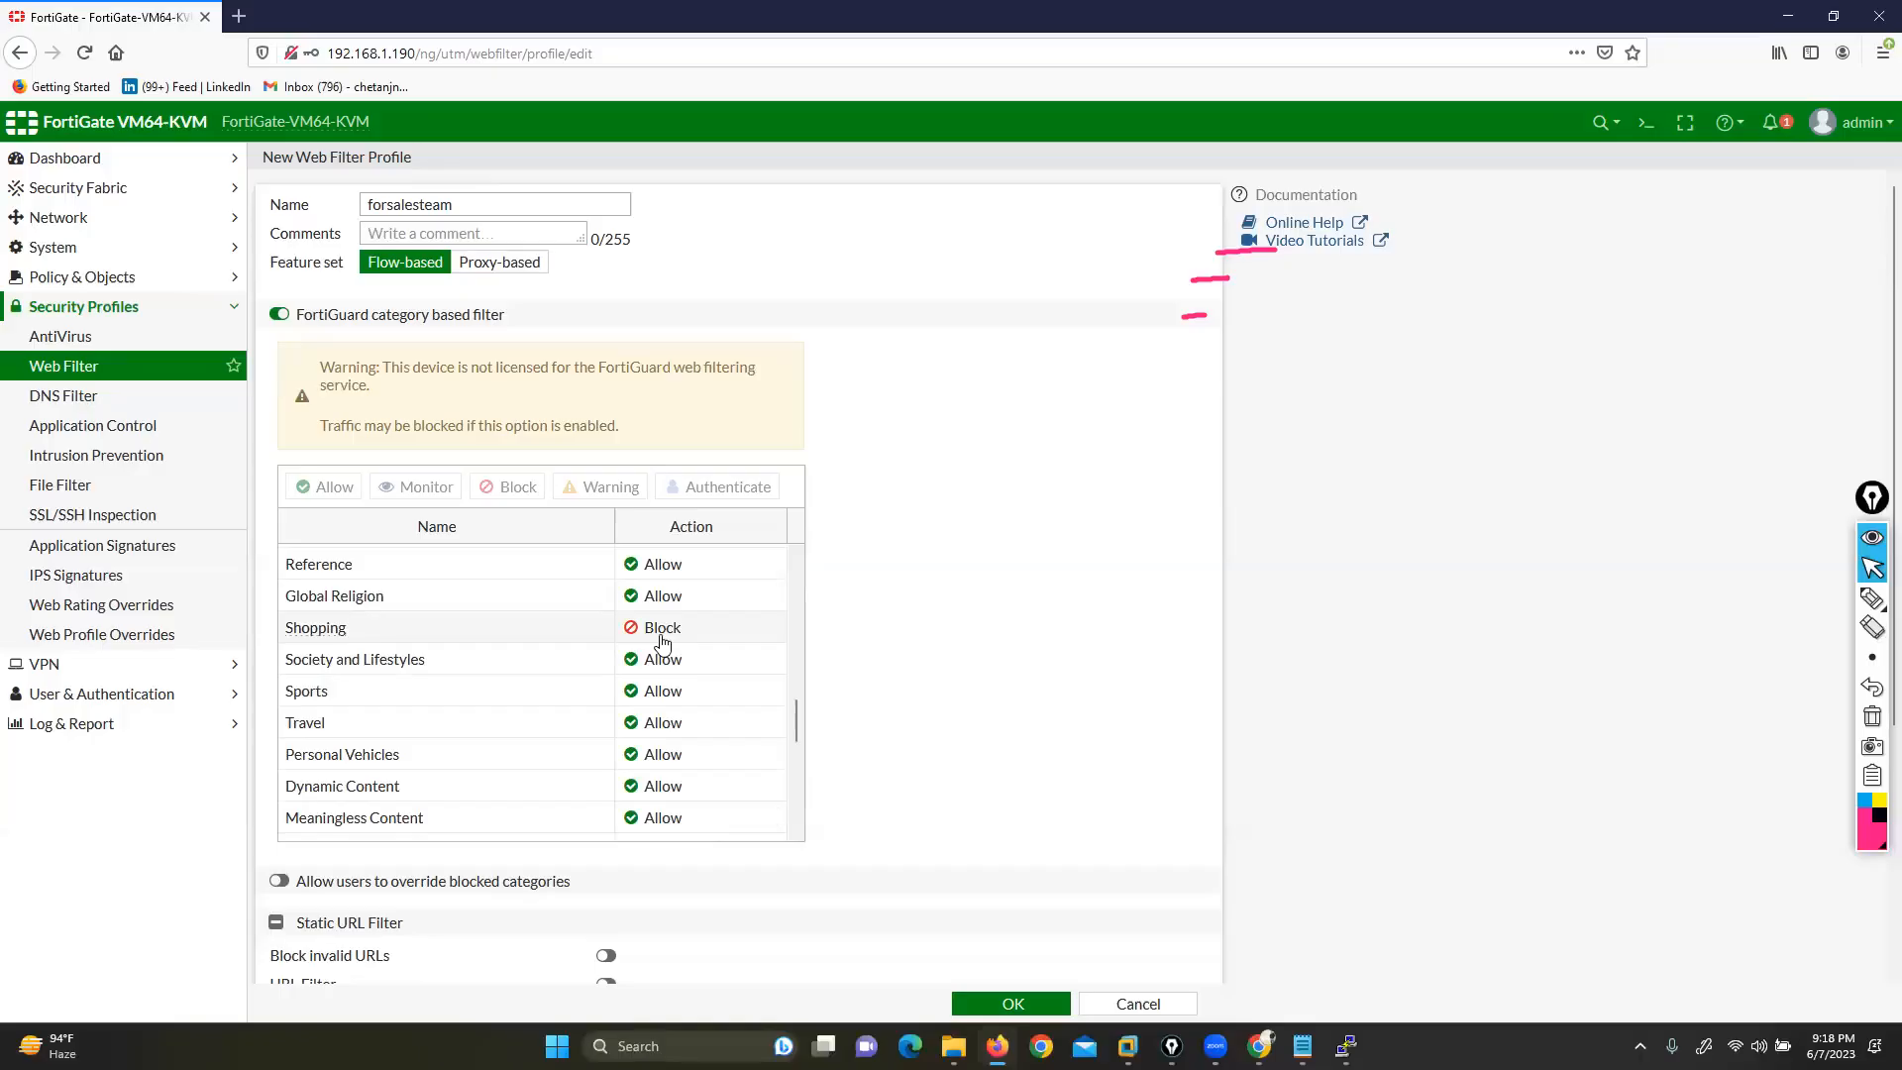
Set the Sports category to Block after briefly choosing Monitor
left_click(650, 696)
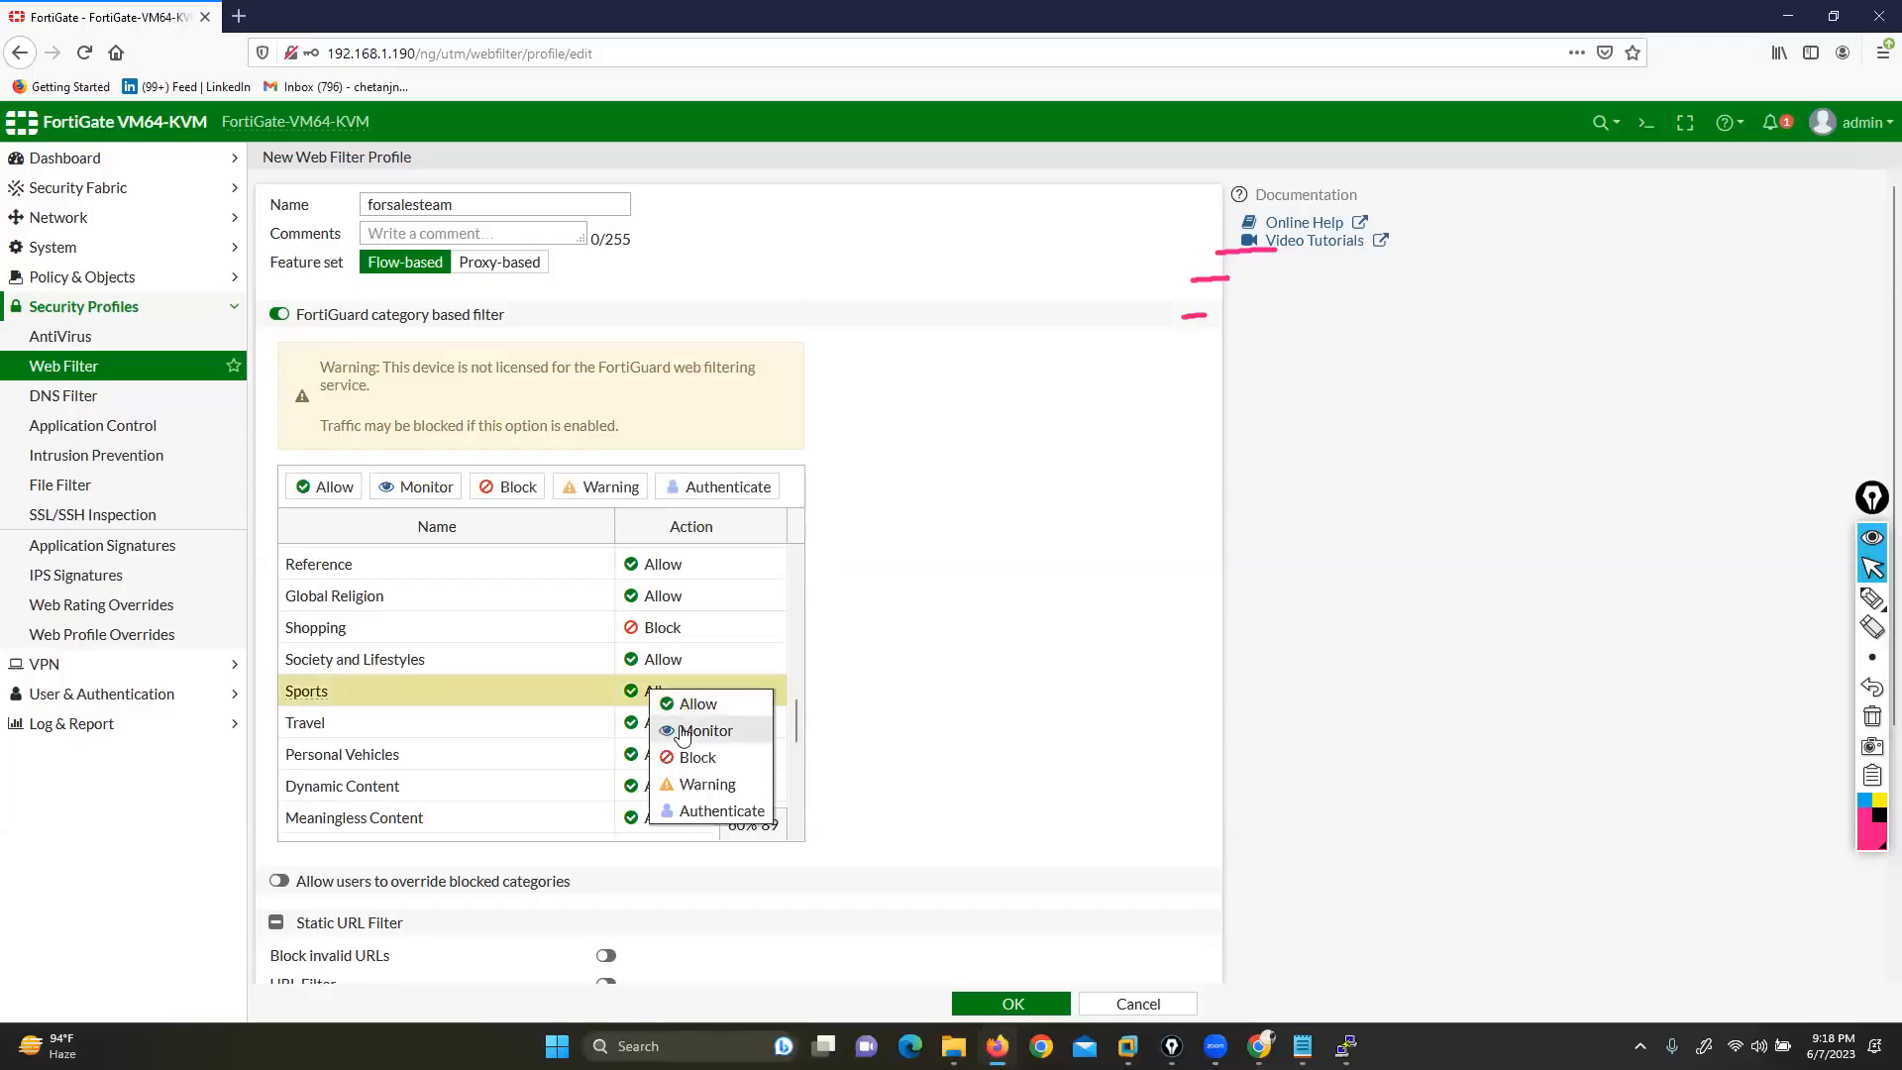
left_click(679, 730)
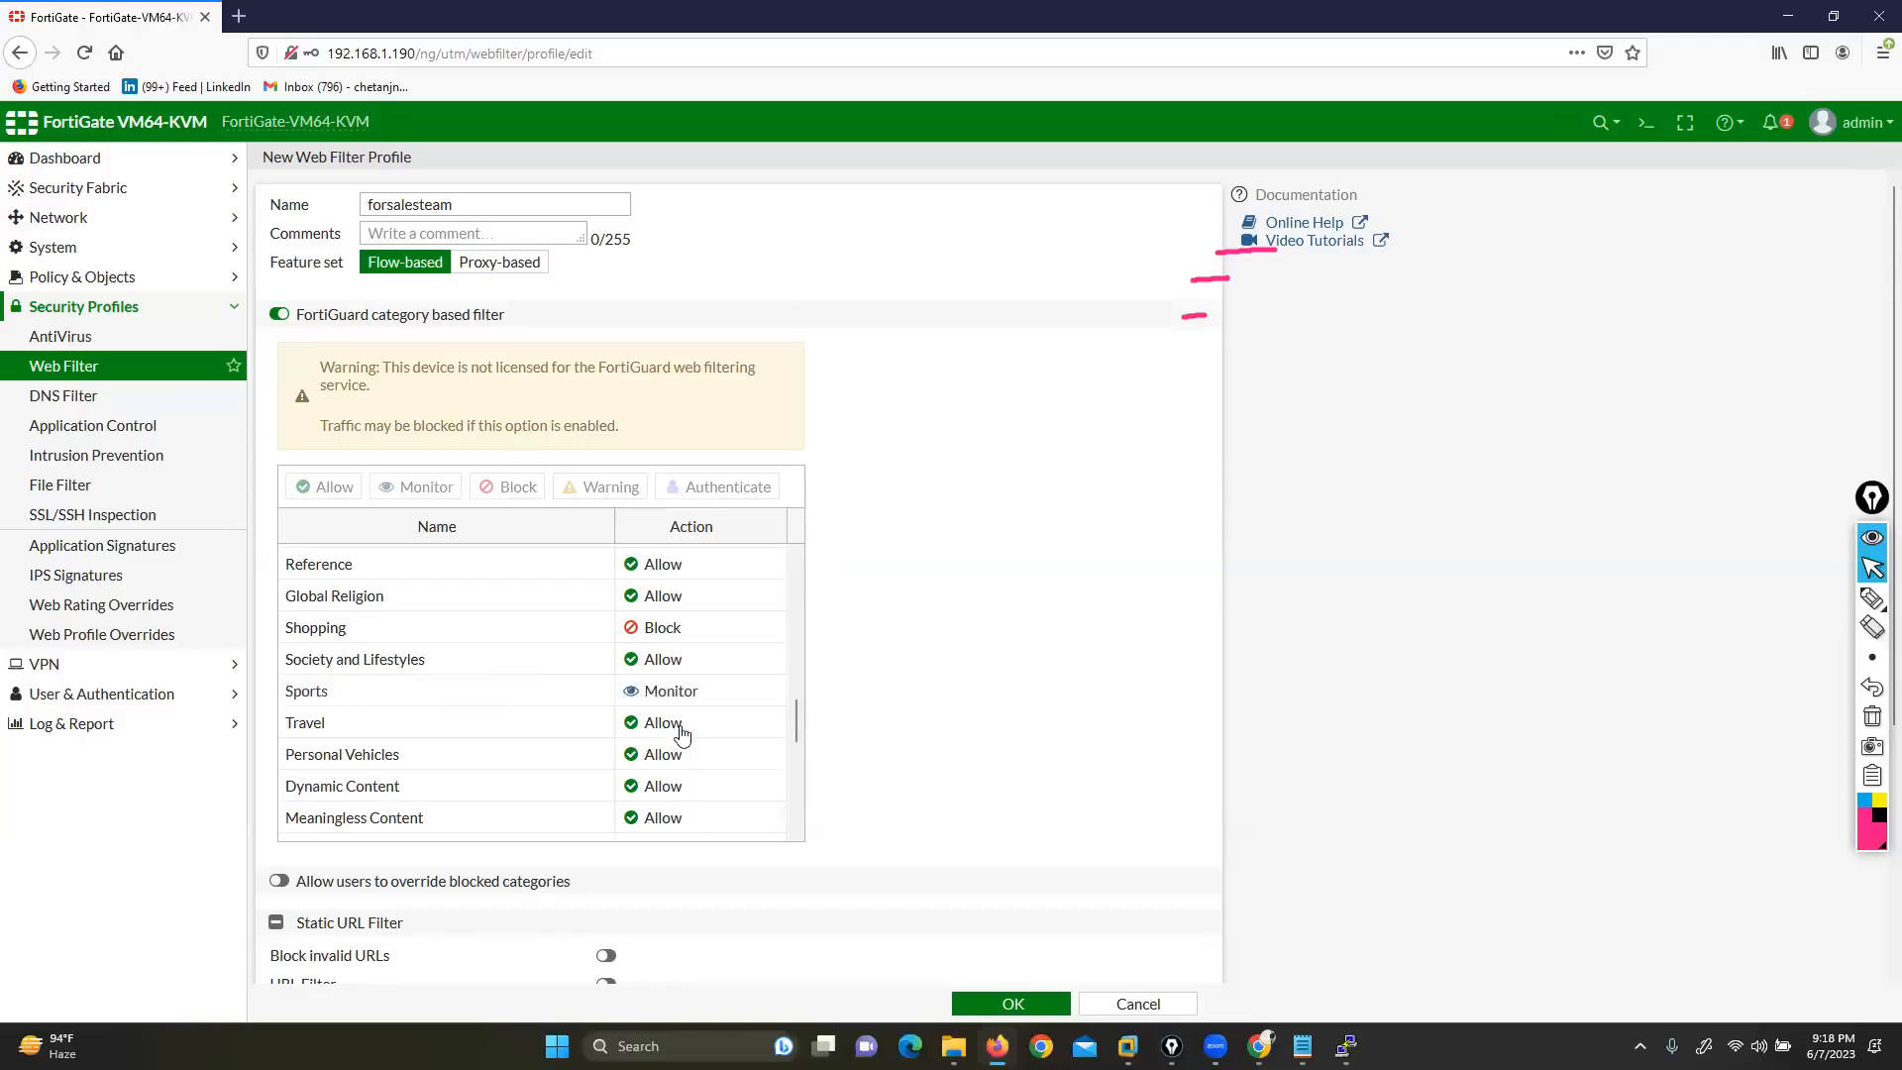
left_click(666, 693)
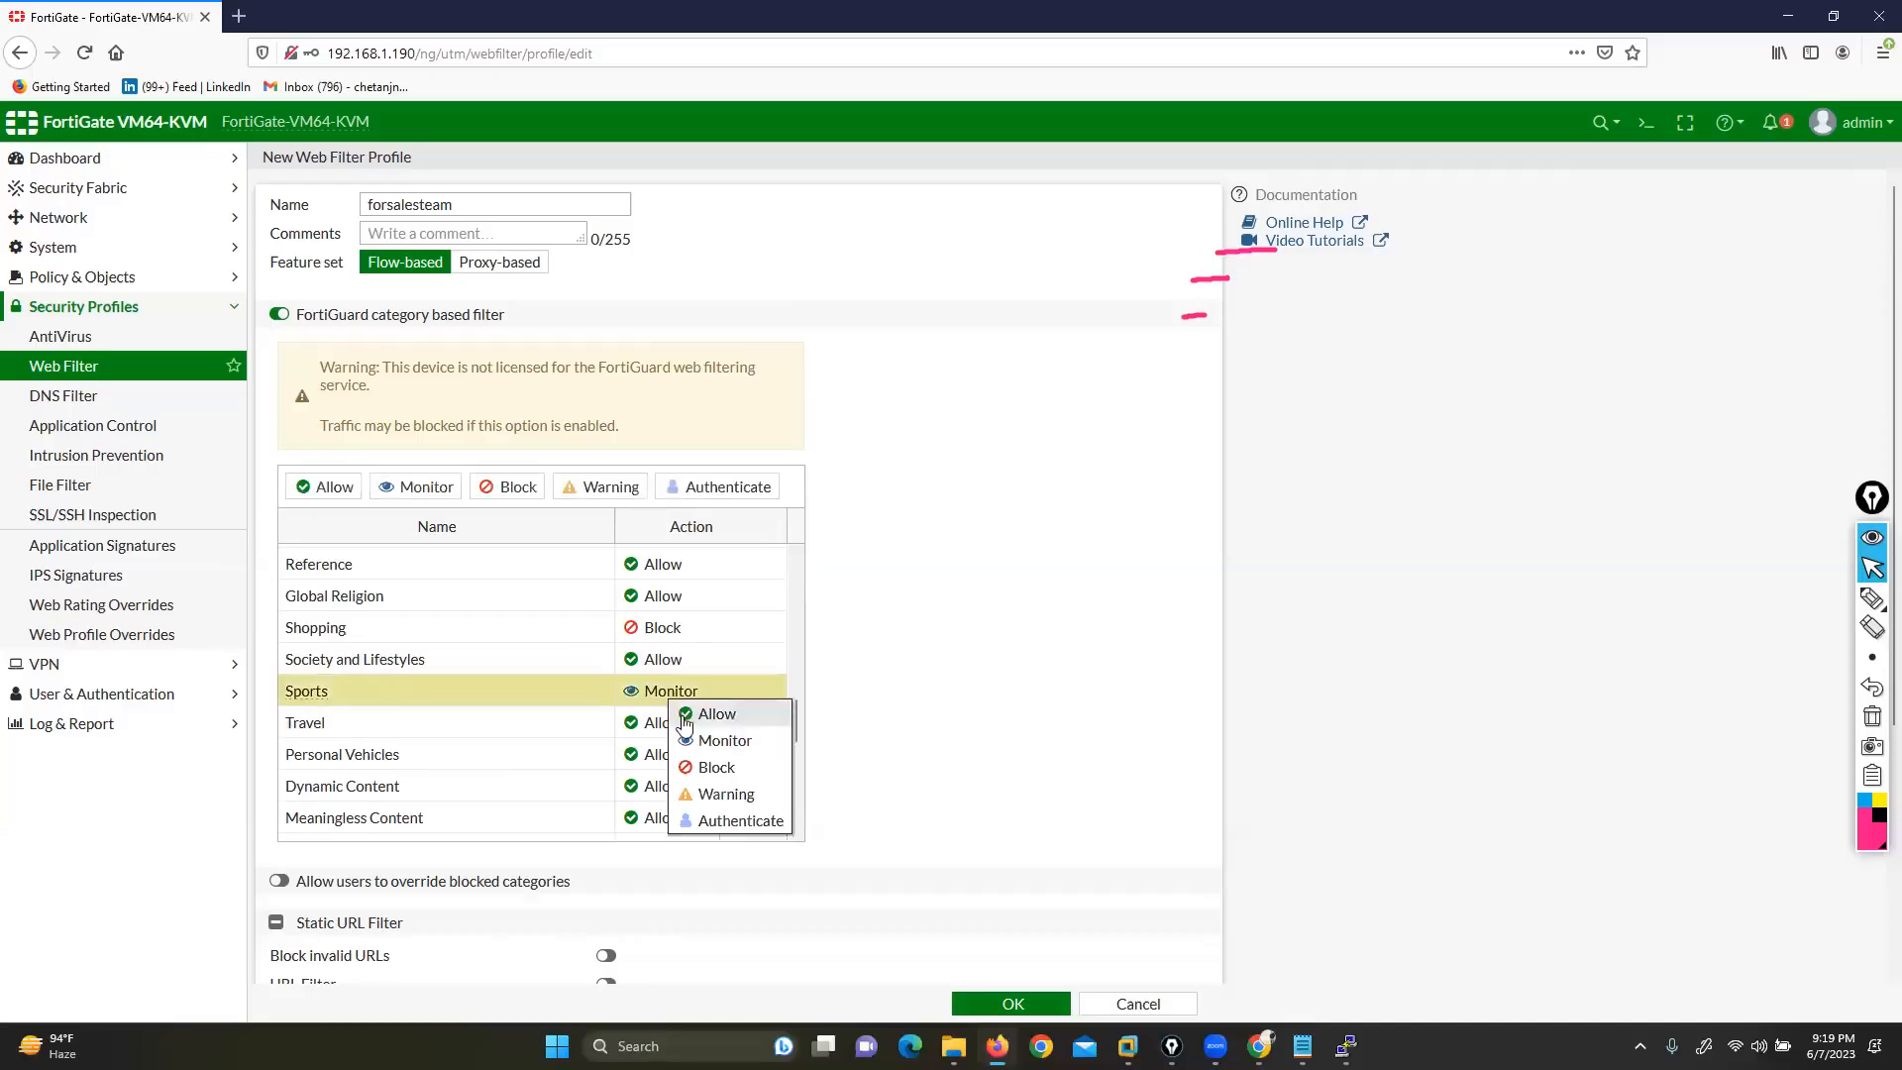
left_click(704, 765)
scroll(639, 705, "up", 10)
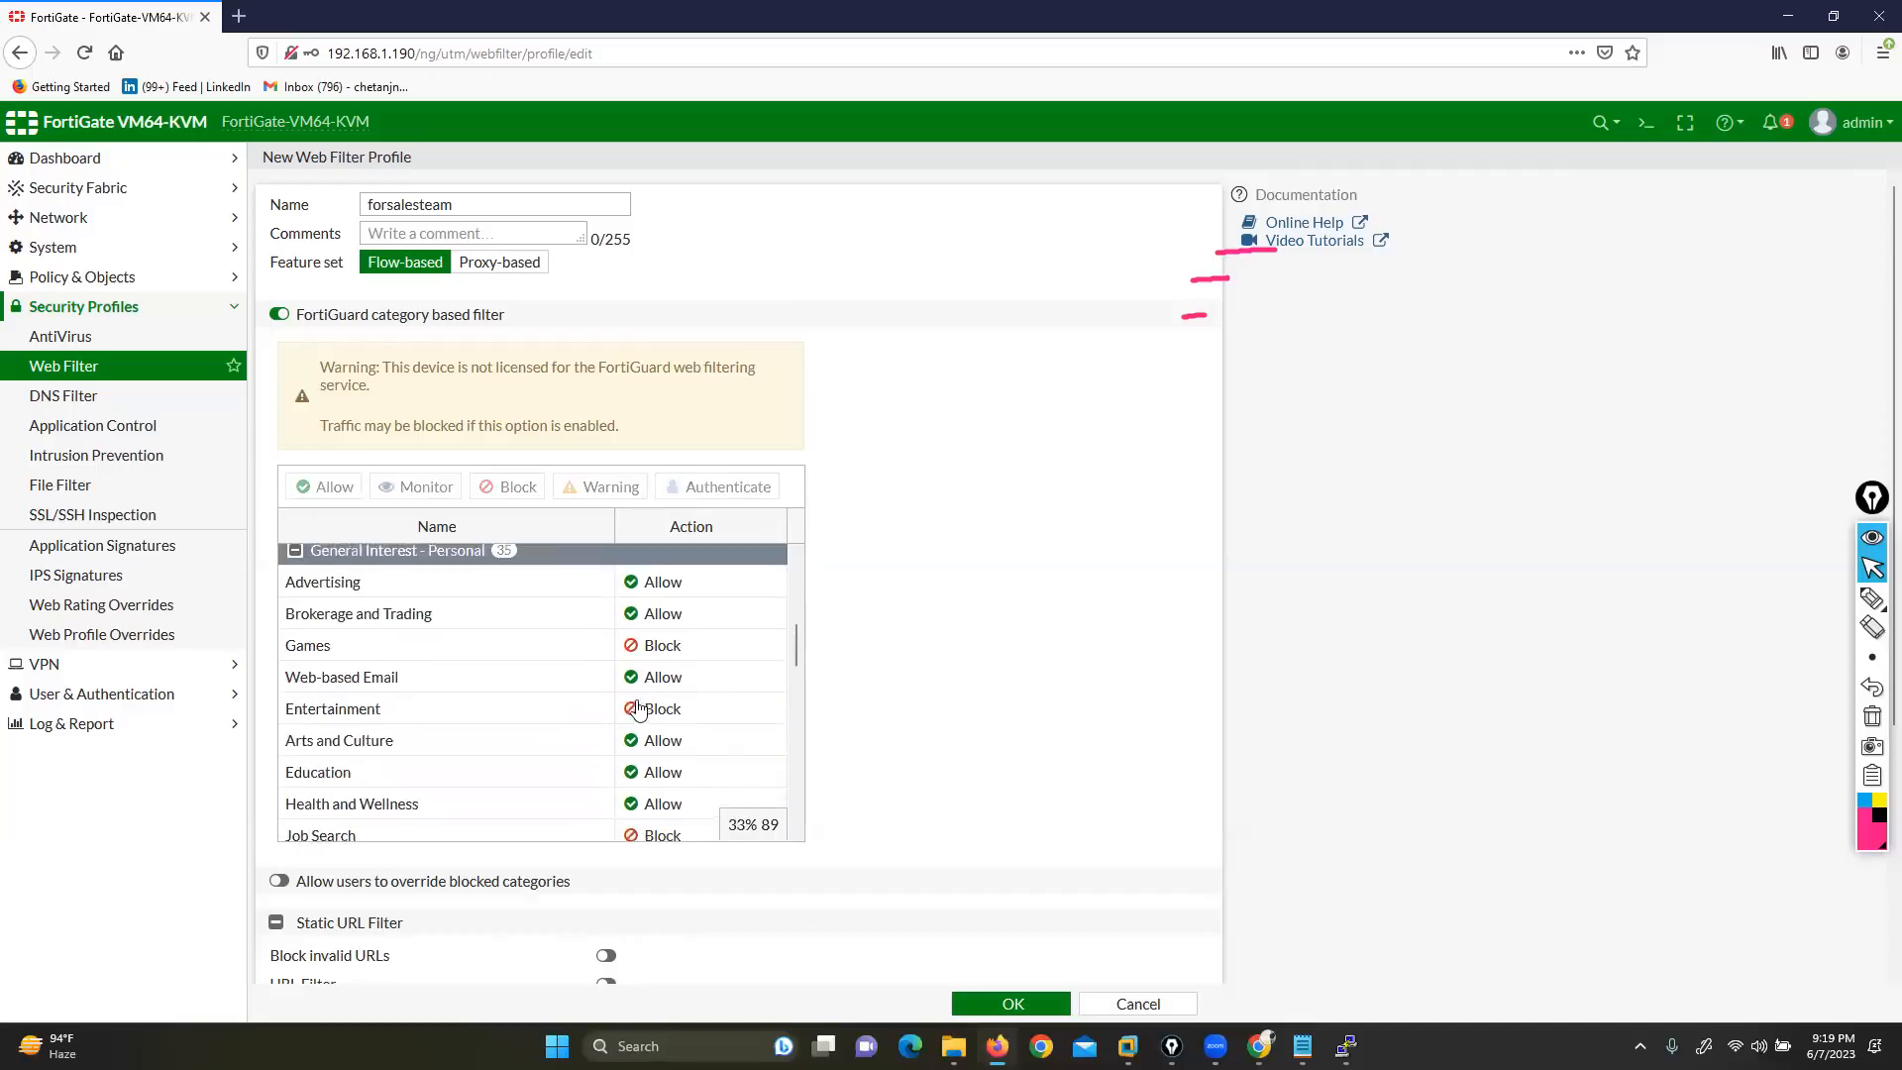
scroll(639, 706, "up", 1)
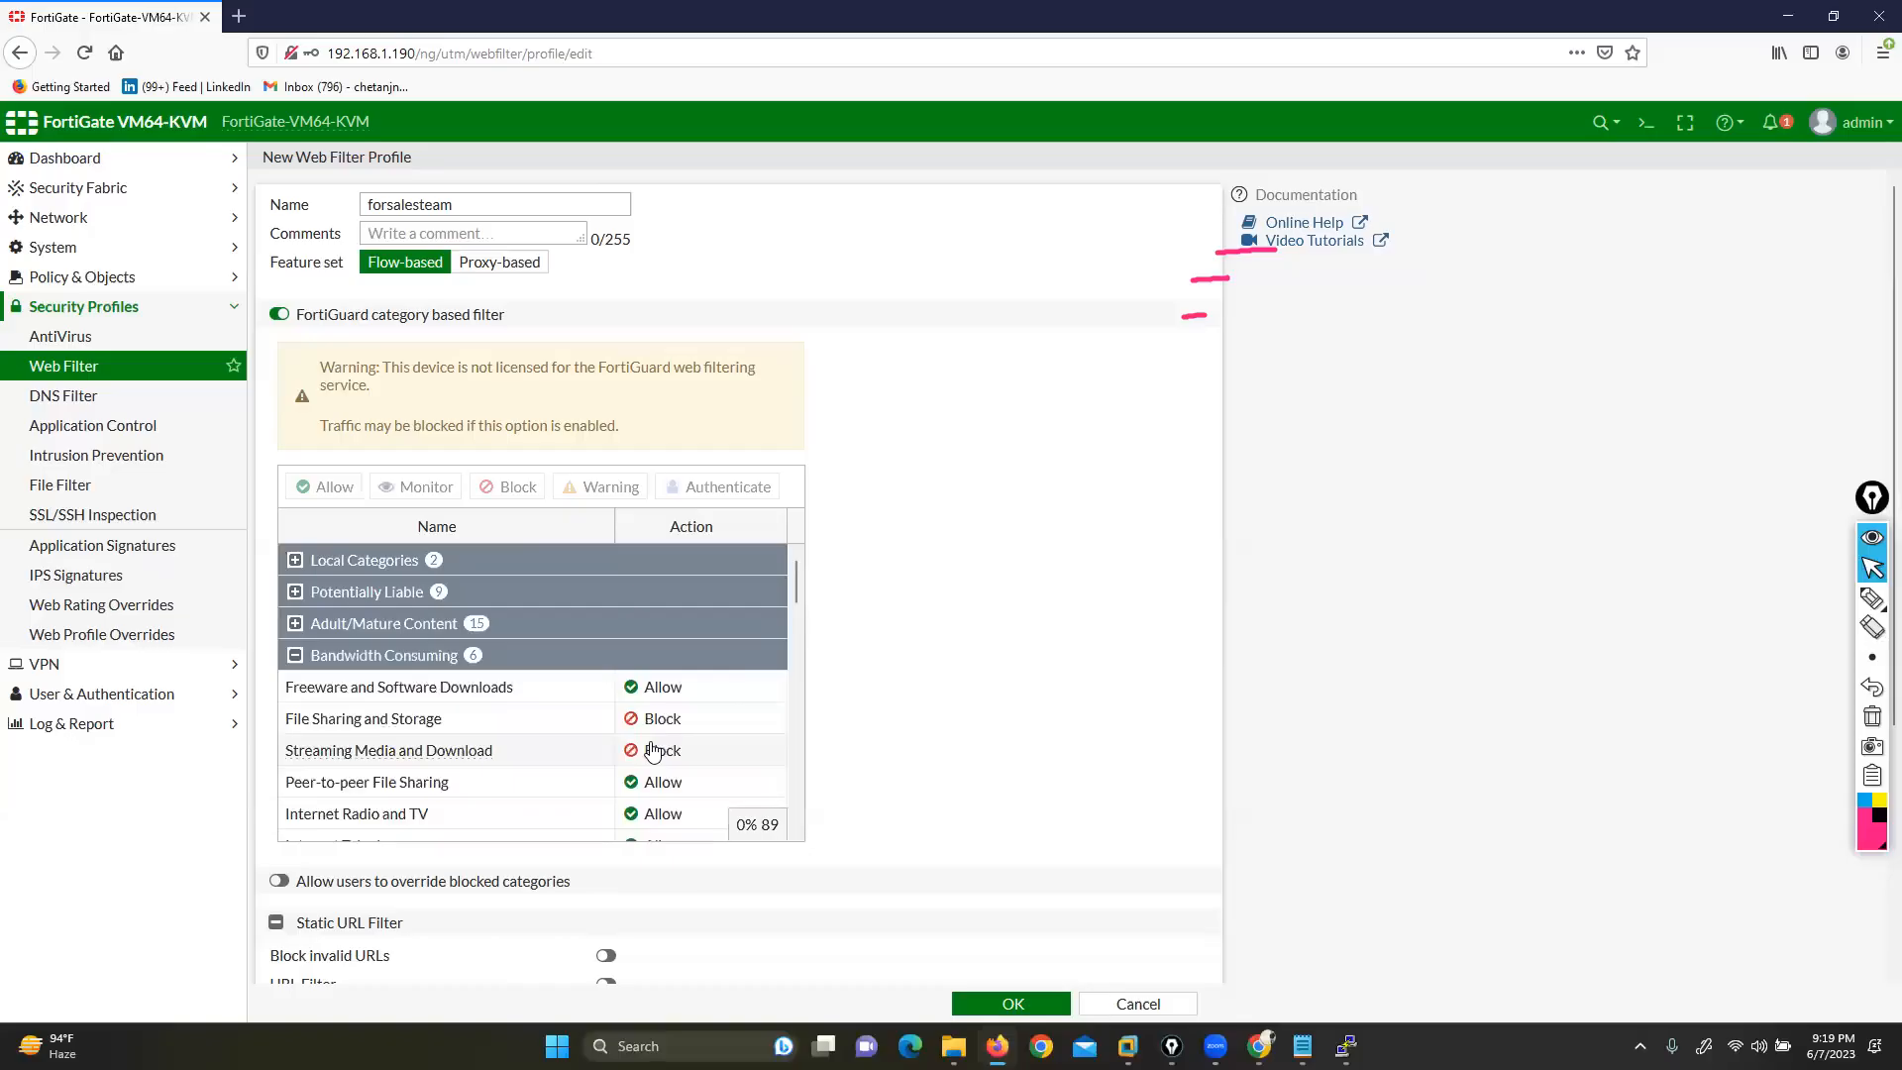
scroll(682, 739, "down", 5)
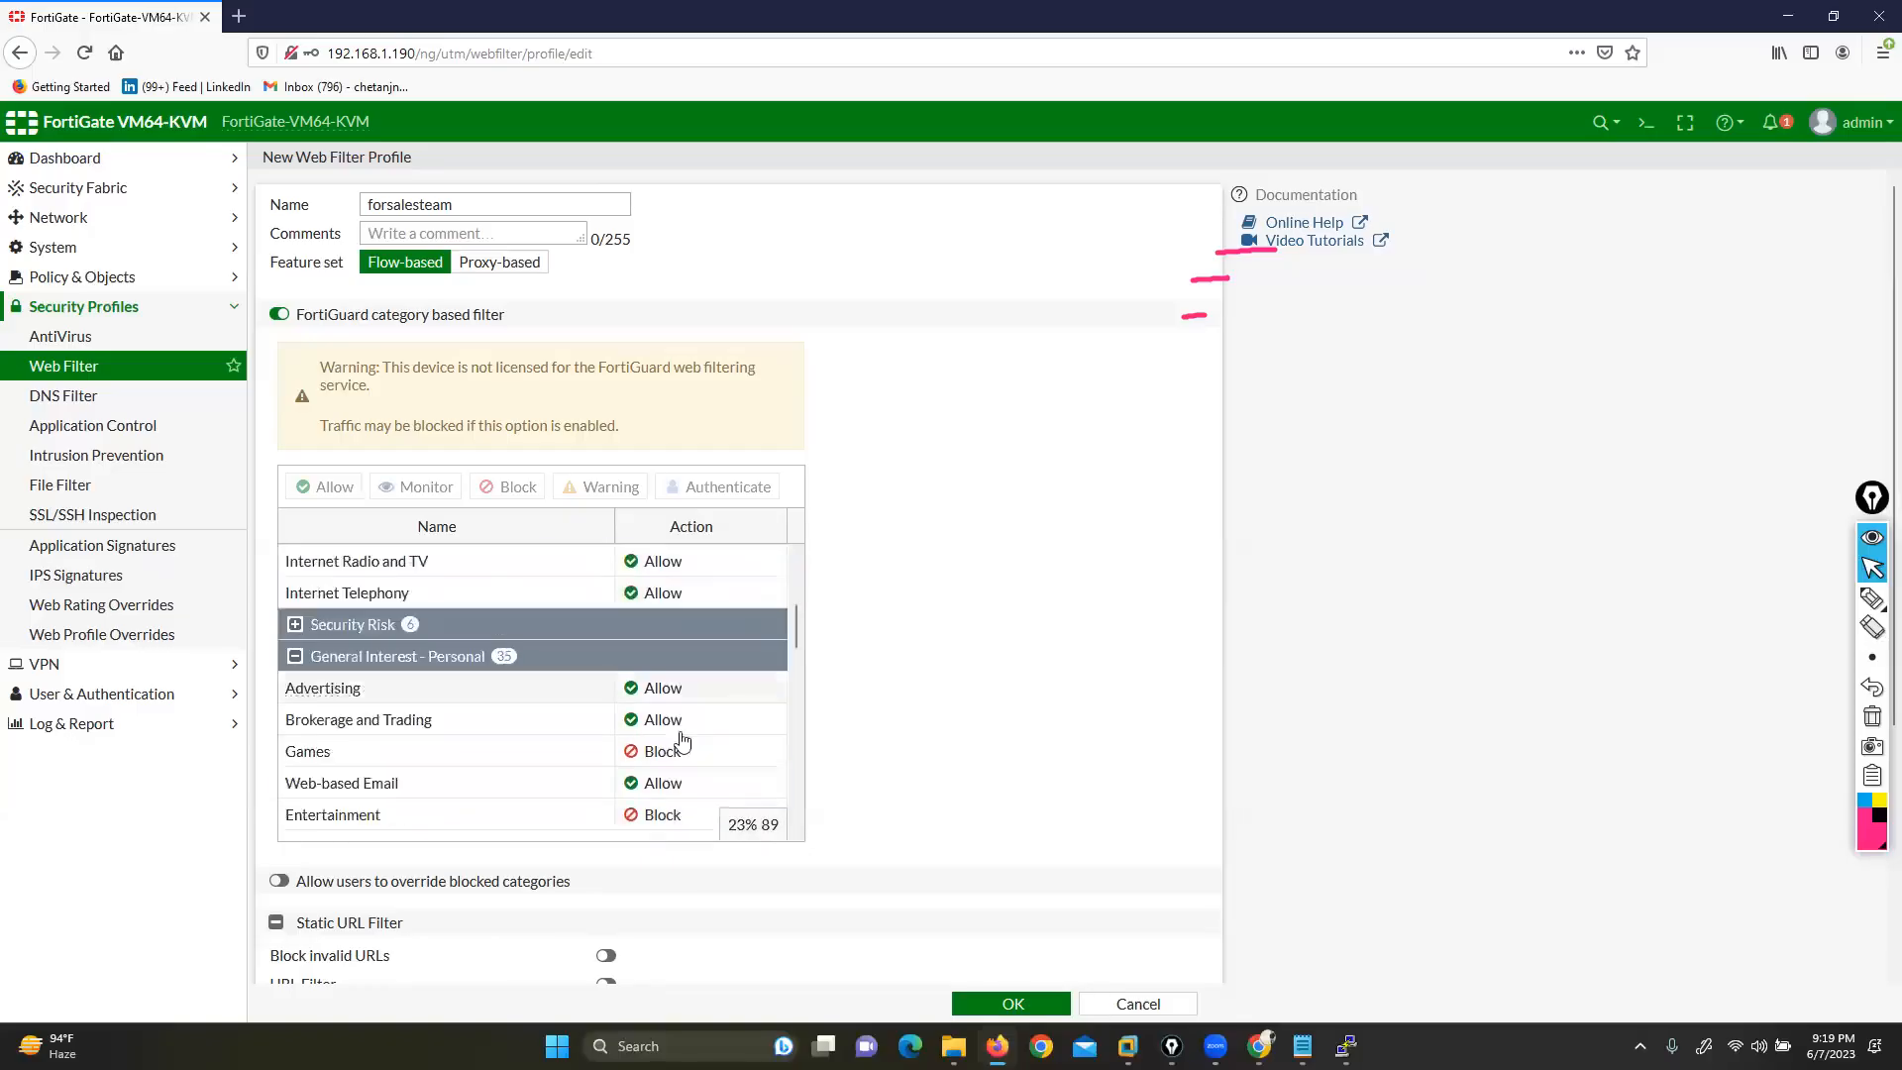
scroll(682, 739, "down", 3)
Save the forsalesteam profile and open firewall policy rule1 for editing
left_click(1025, 1005)
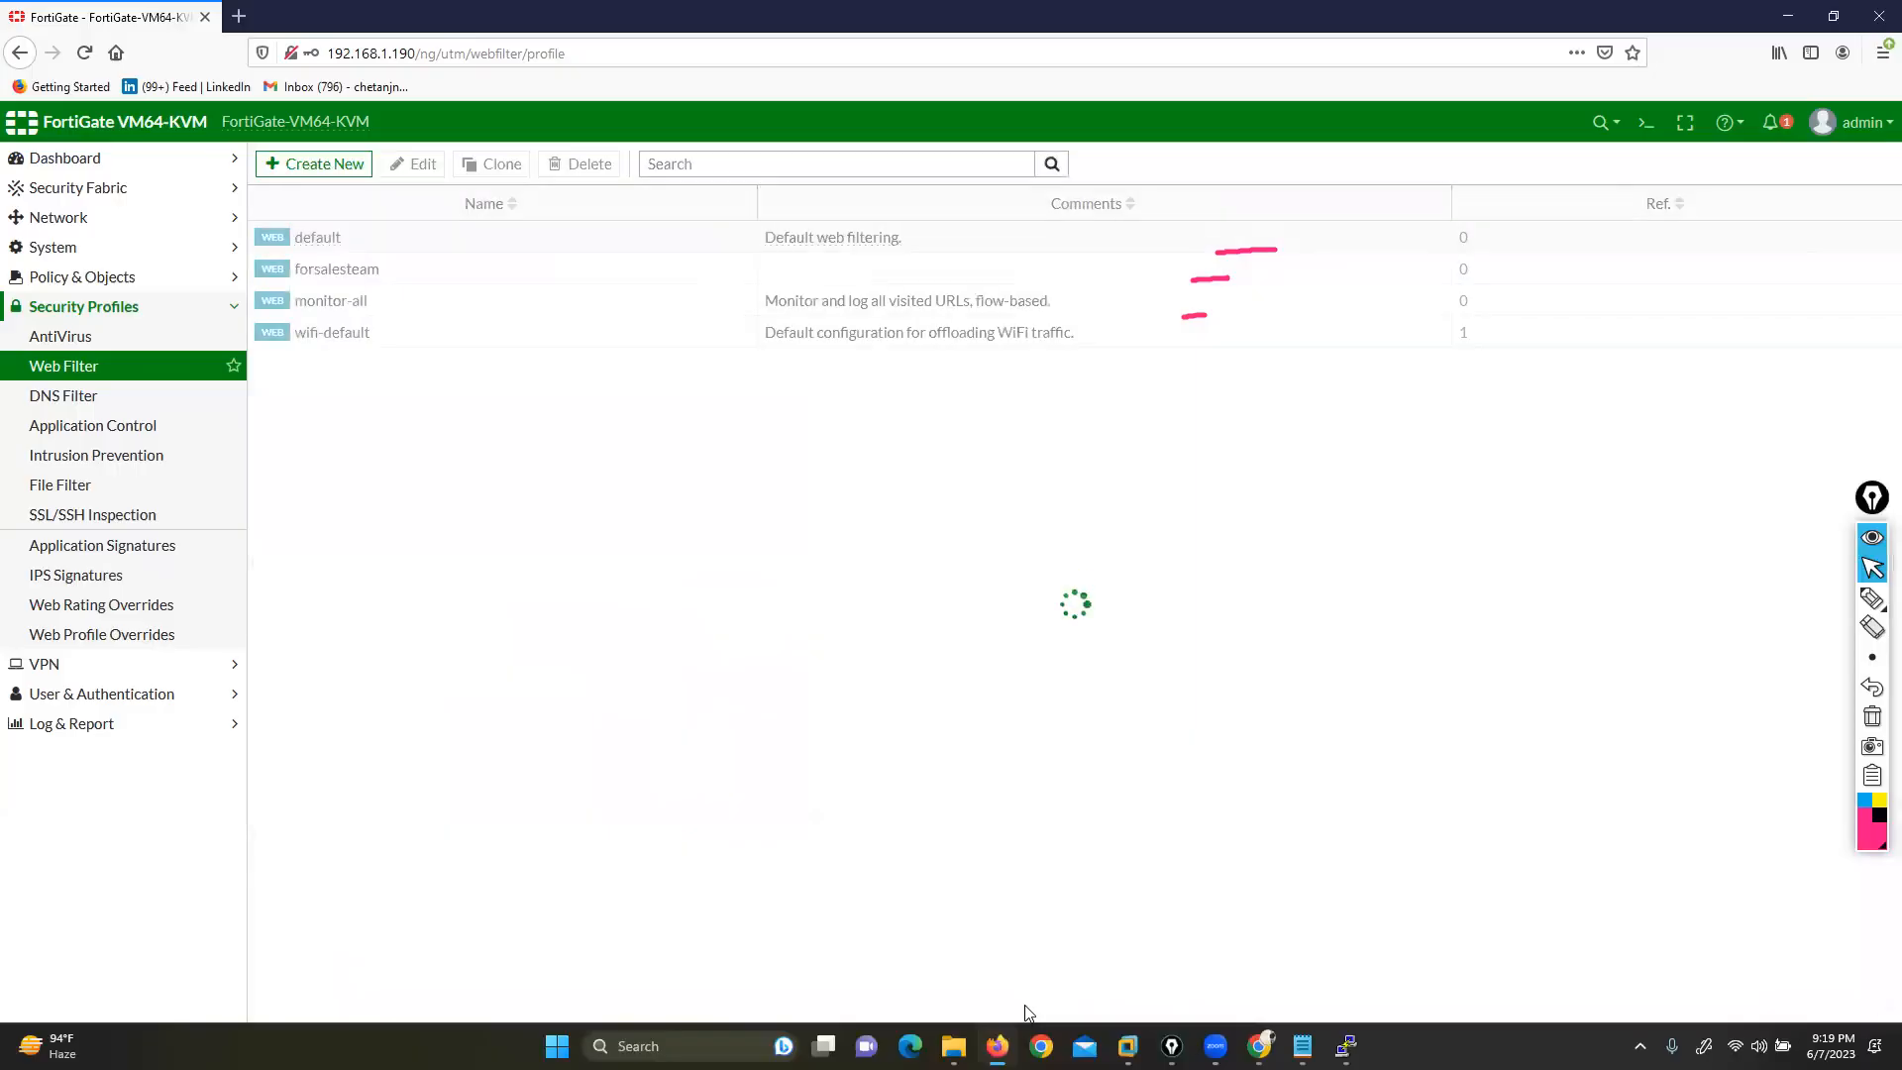
left_click(345, 280)
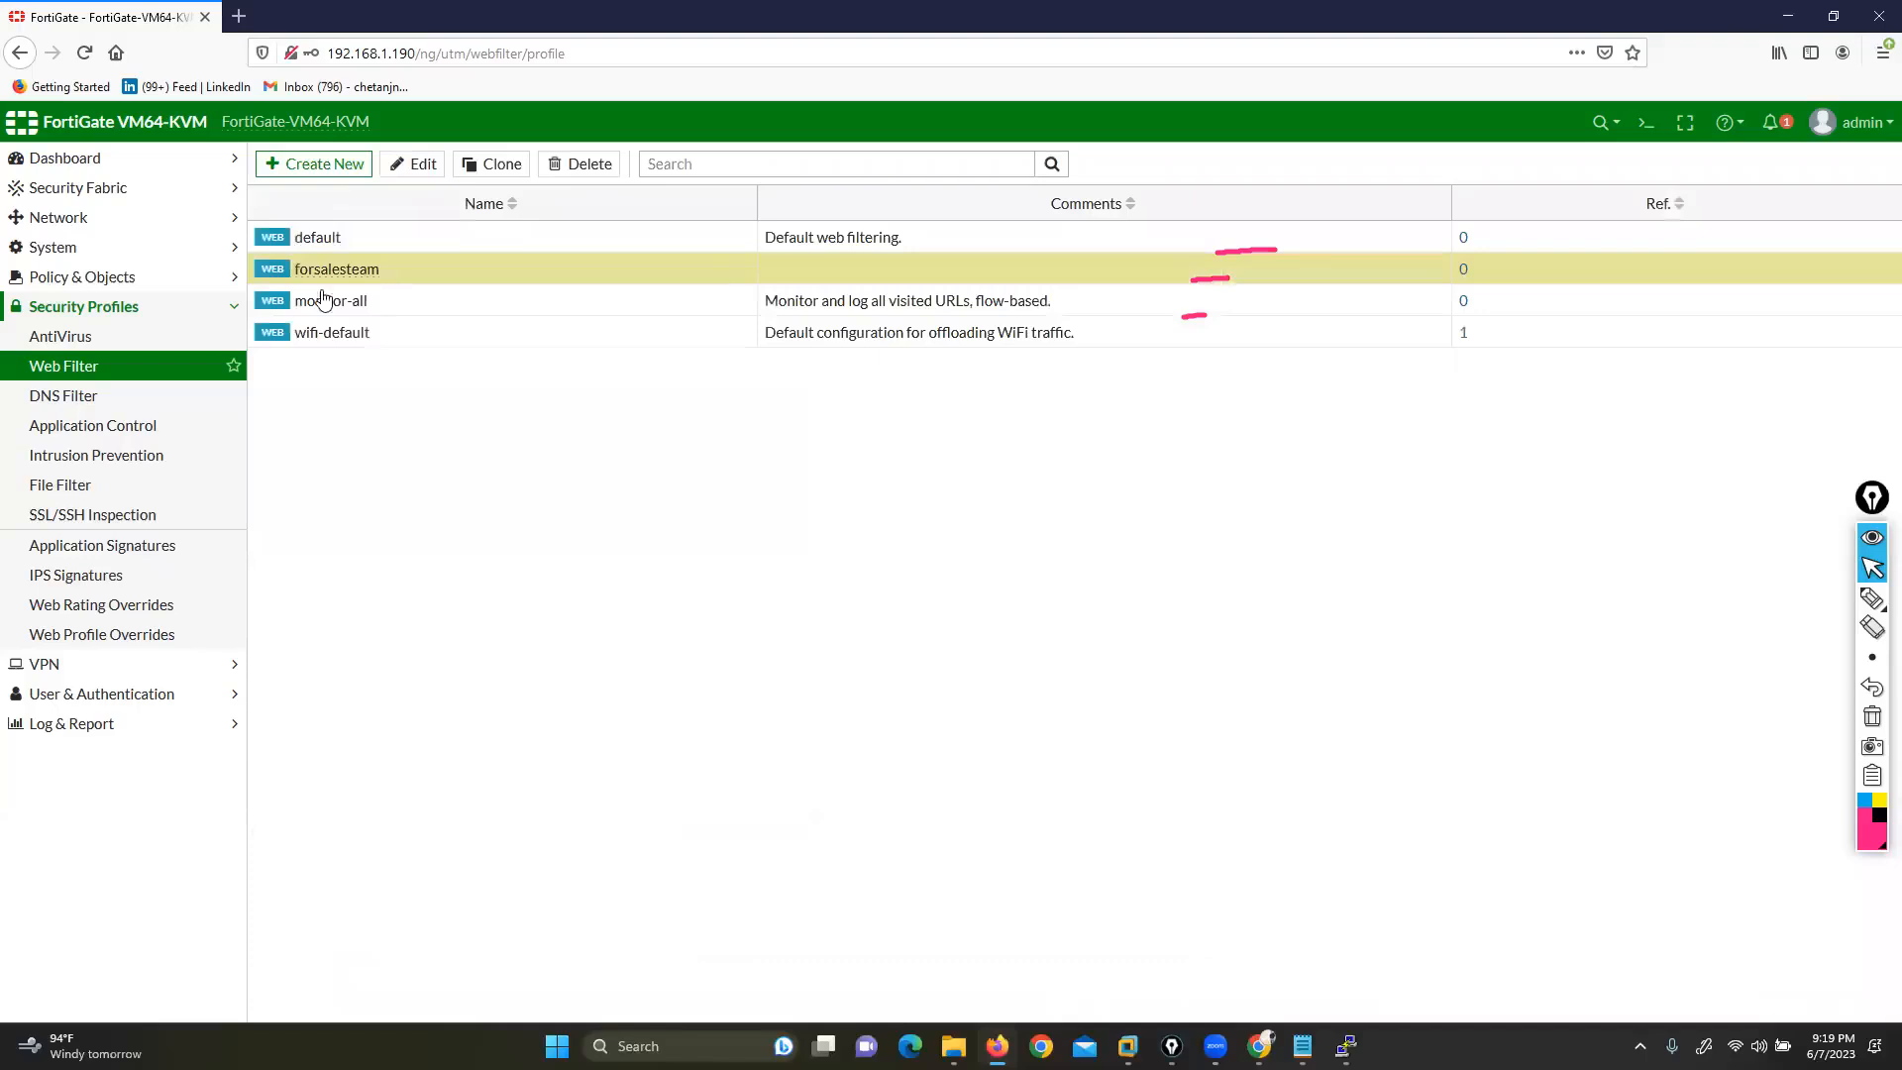
left_click(62, 275)
left_click(79, 308)
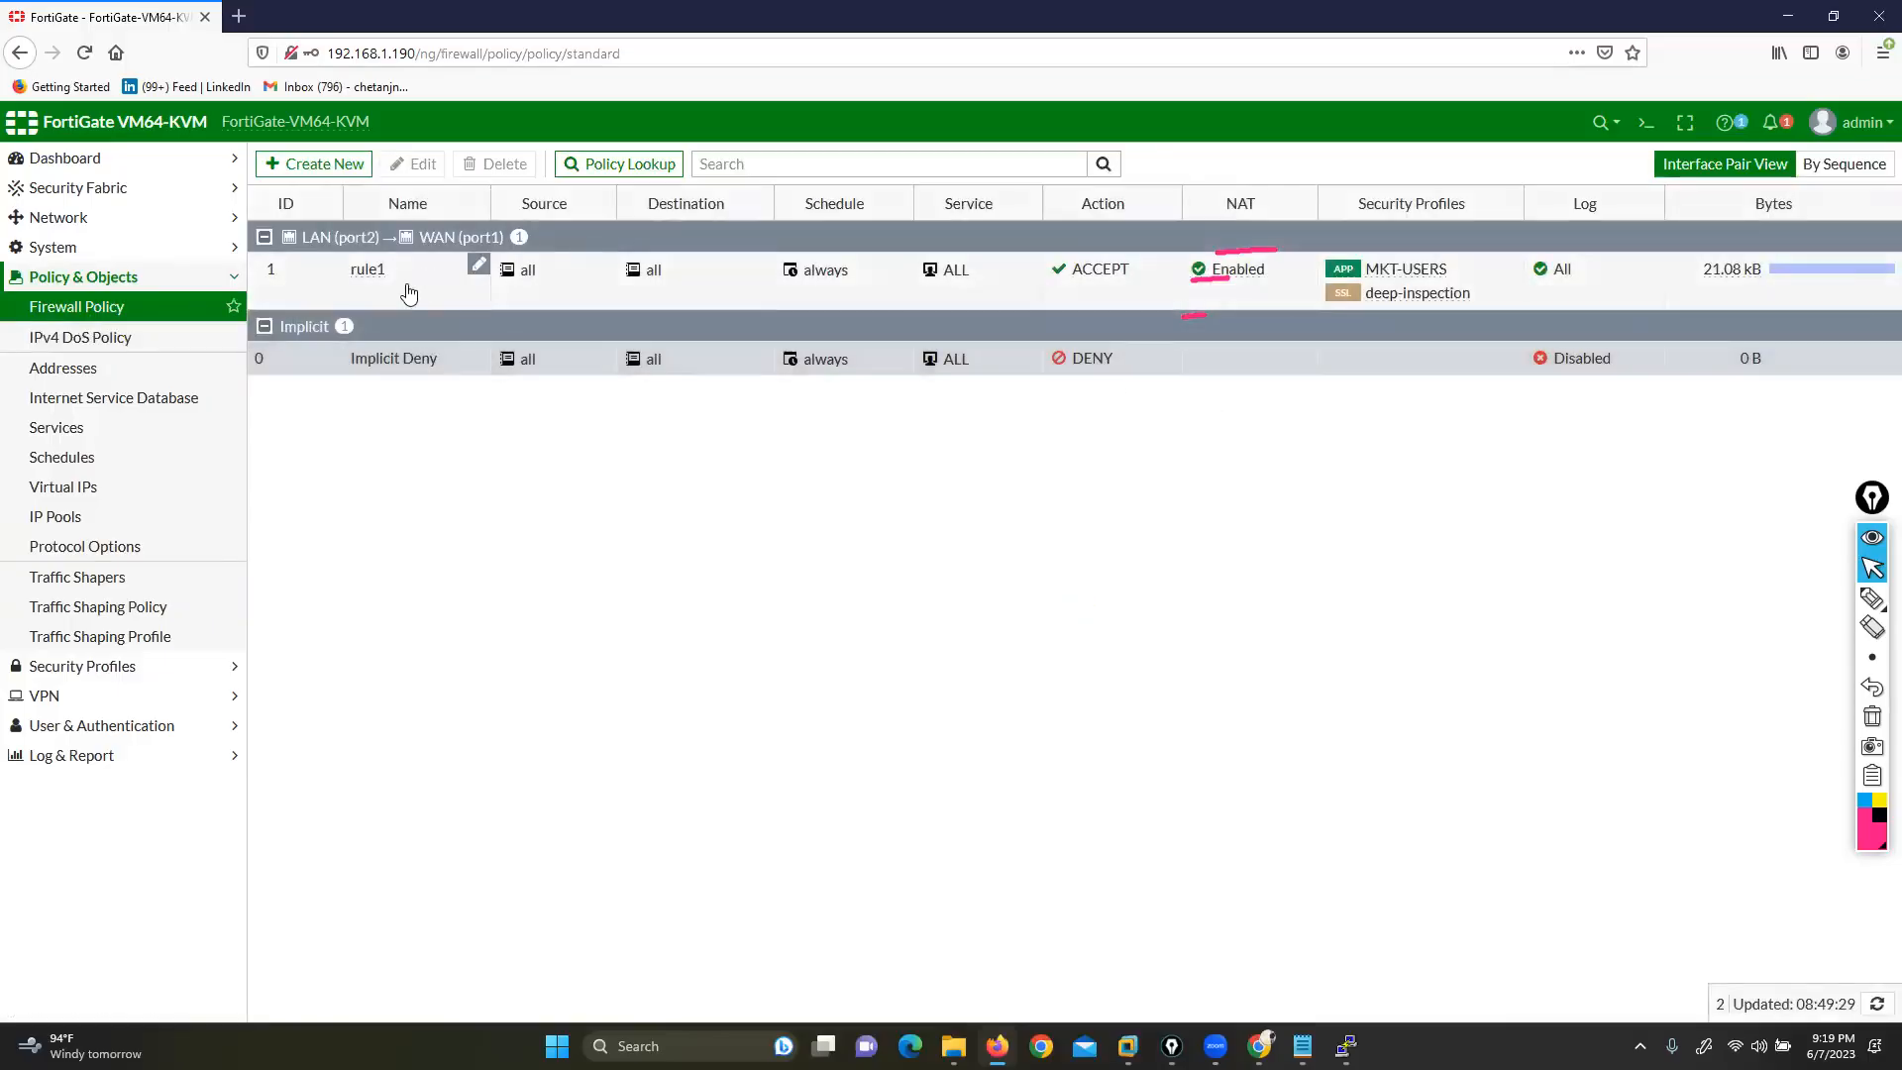
double_click(408, 292)
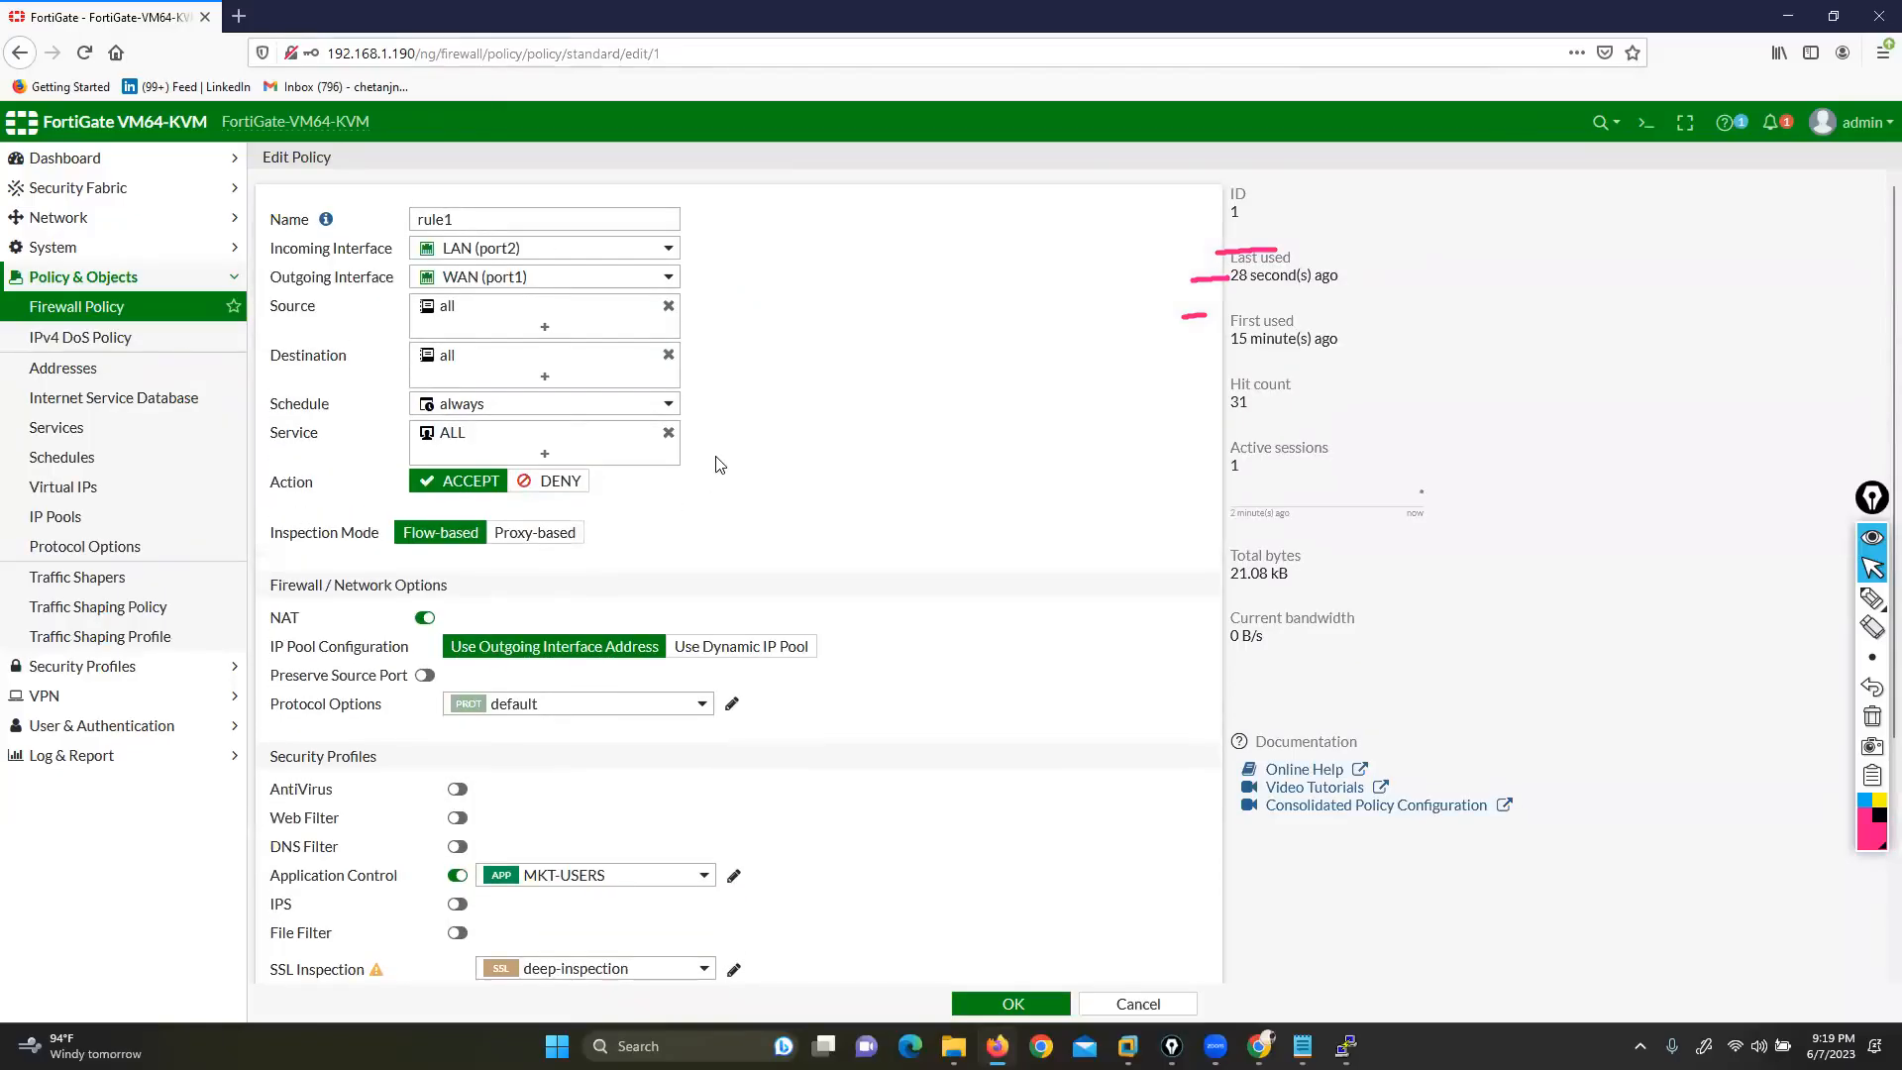
Disable Application Control on rule1, apply the forsalesteam web filter and certificate-inspection SSL
scroll(466, 678, "down", 2)
left_click(454, 662)
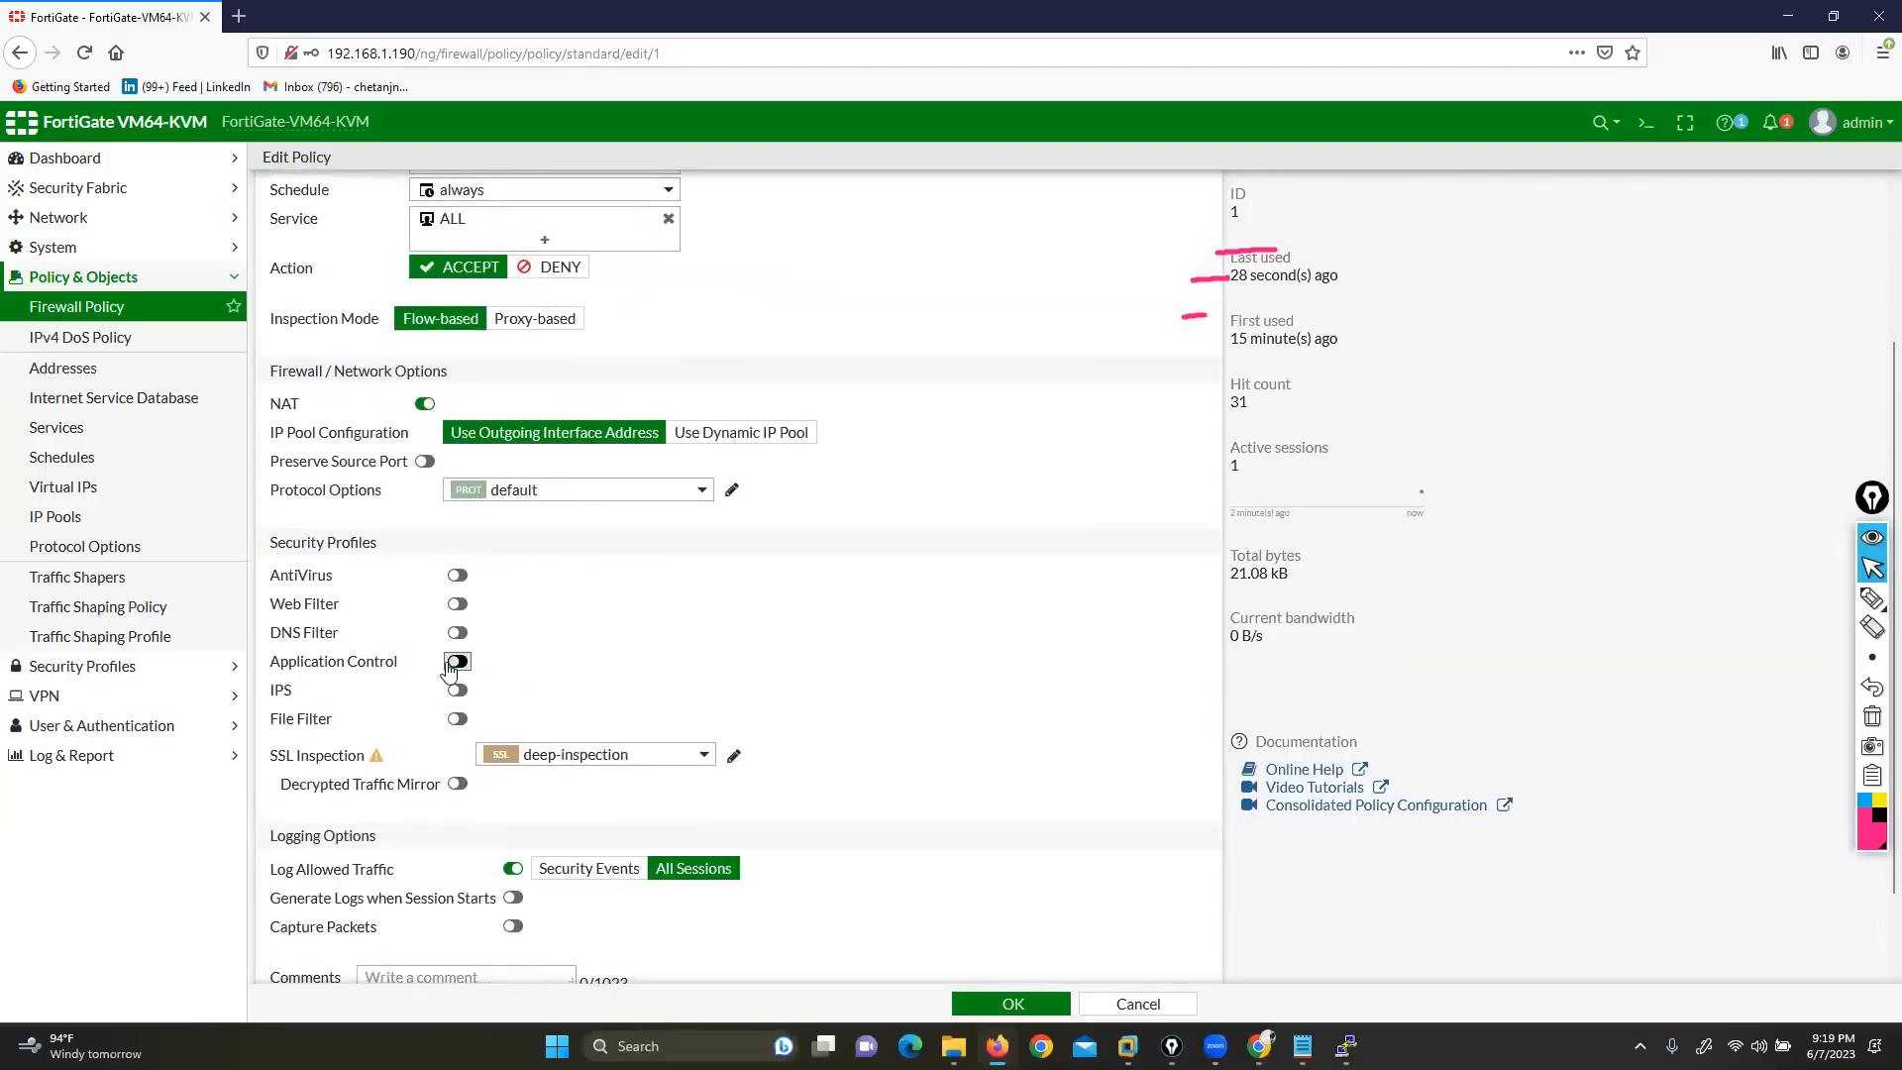
left_click(457, 604)
left_click(585, 603)
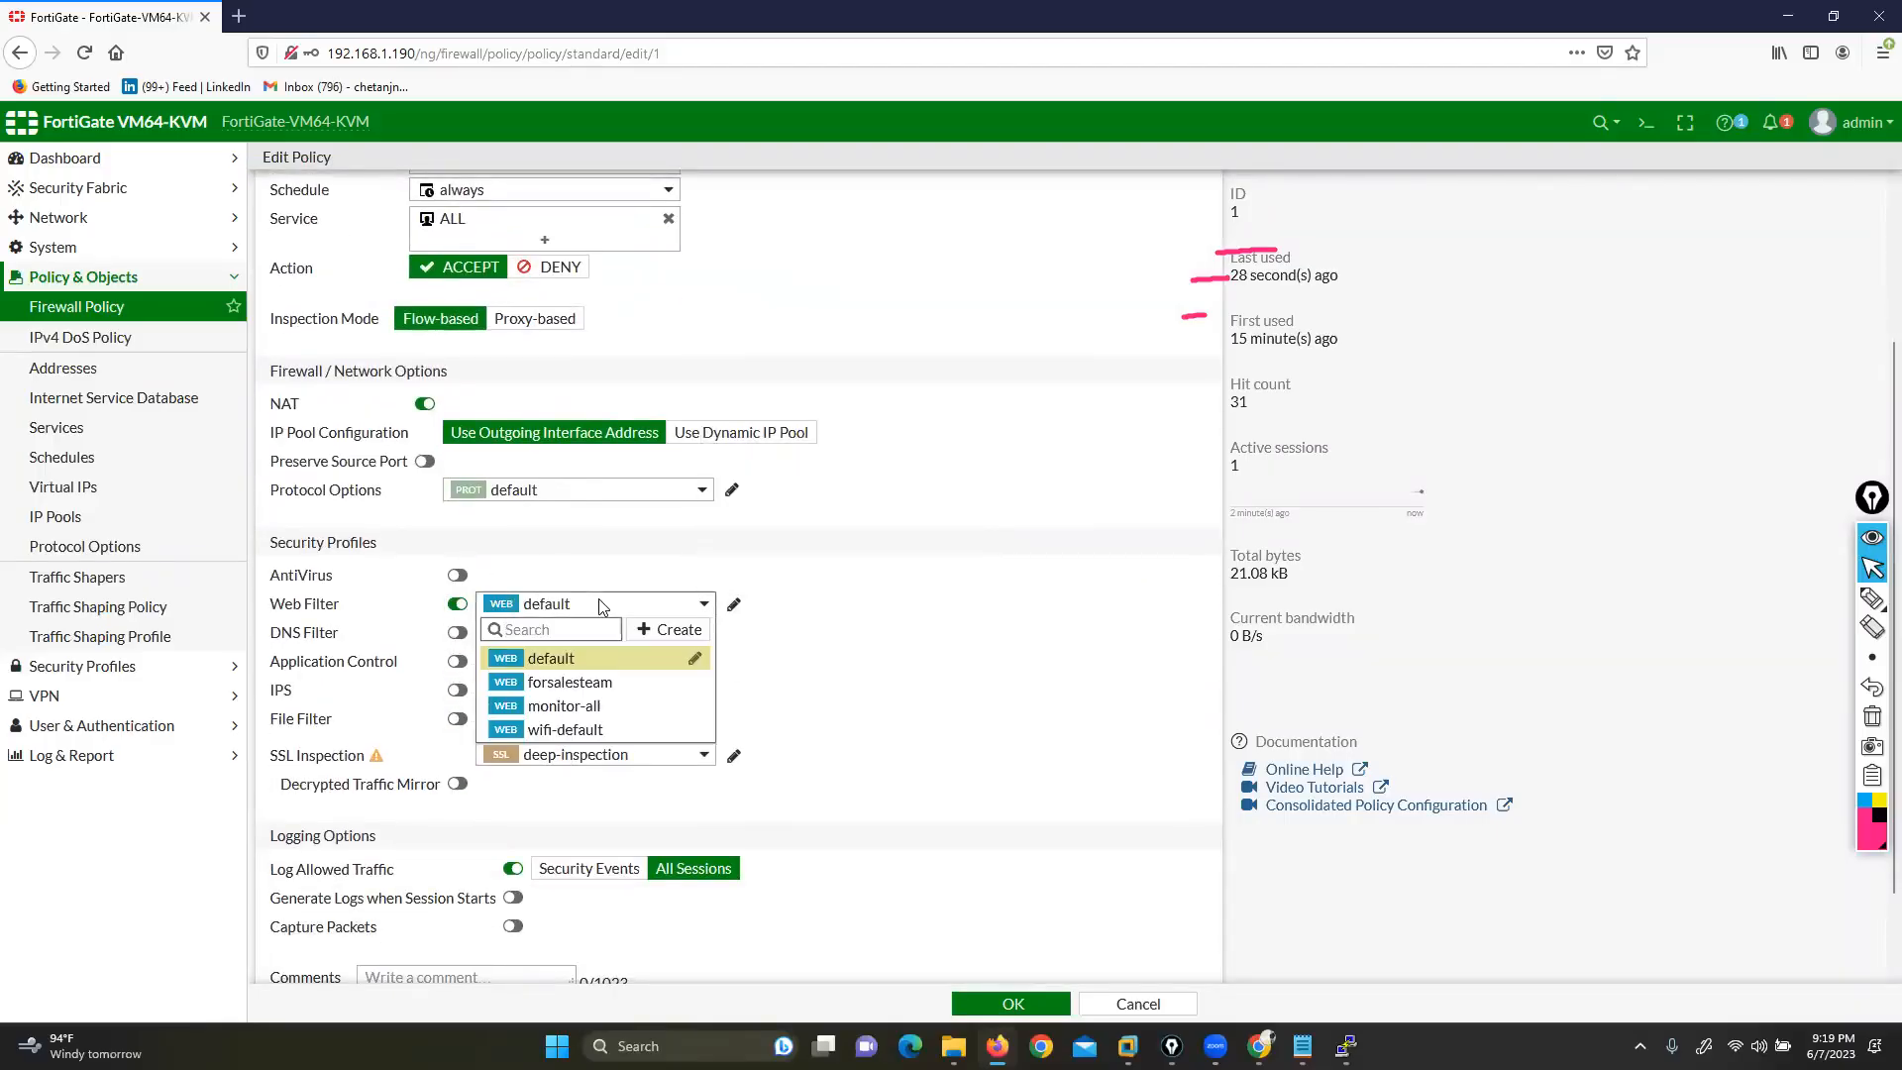
left_click(596, 682)
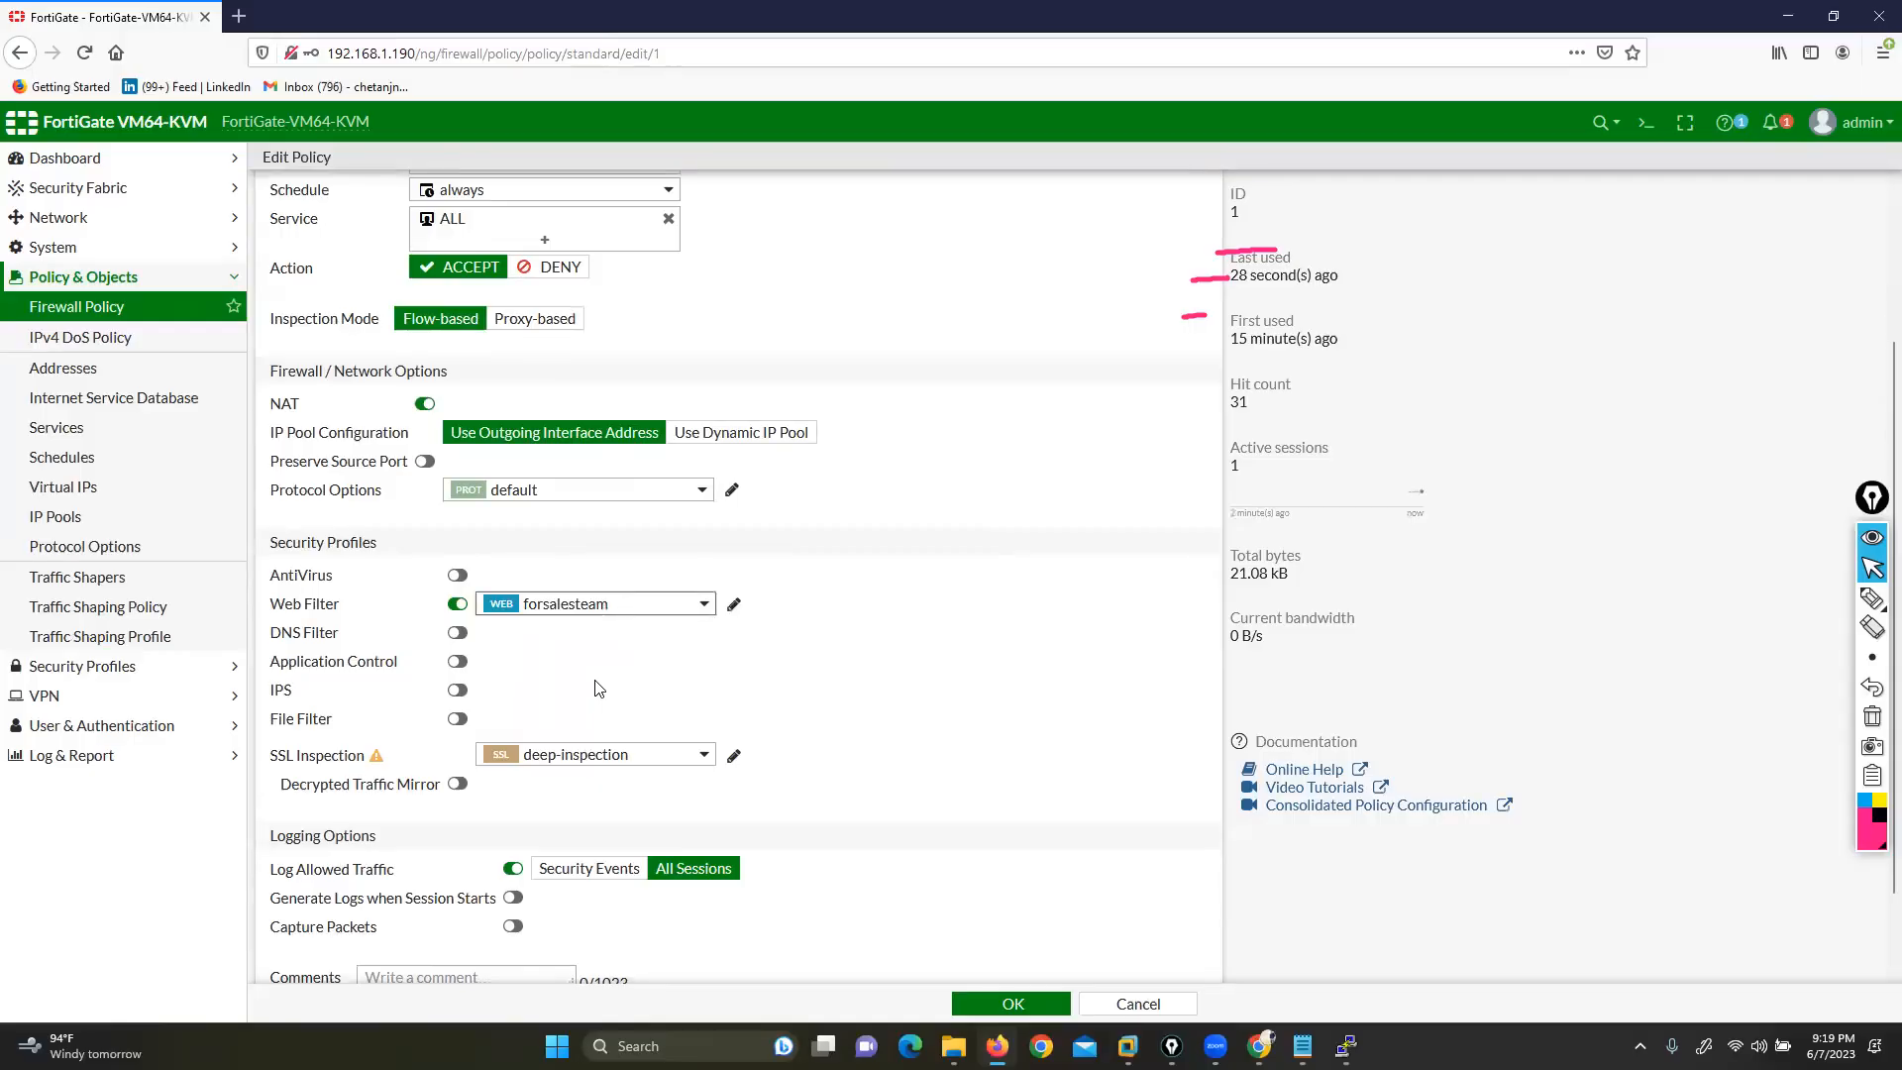
left_click(592, 755)
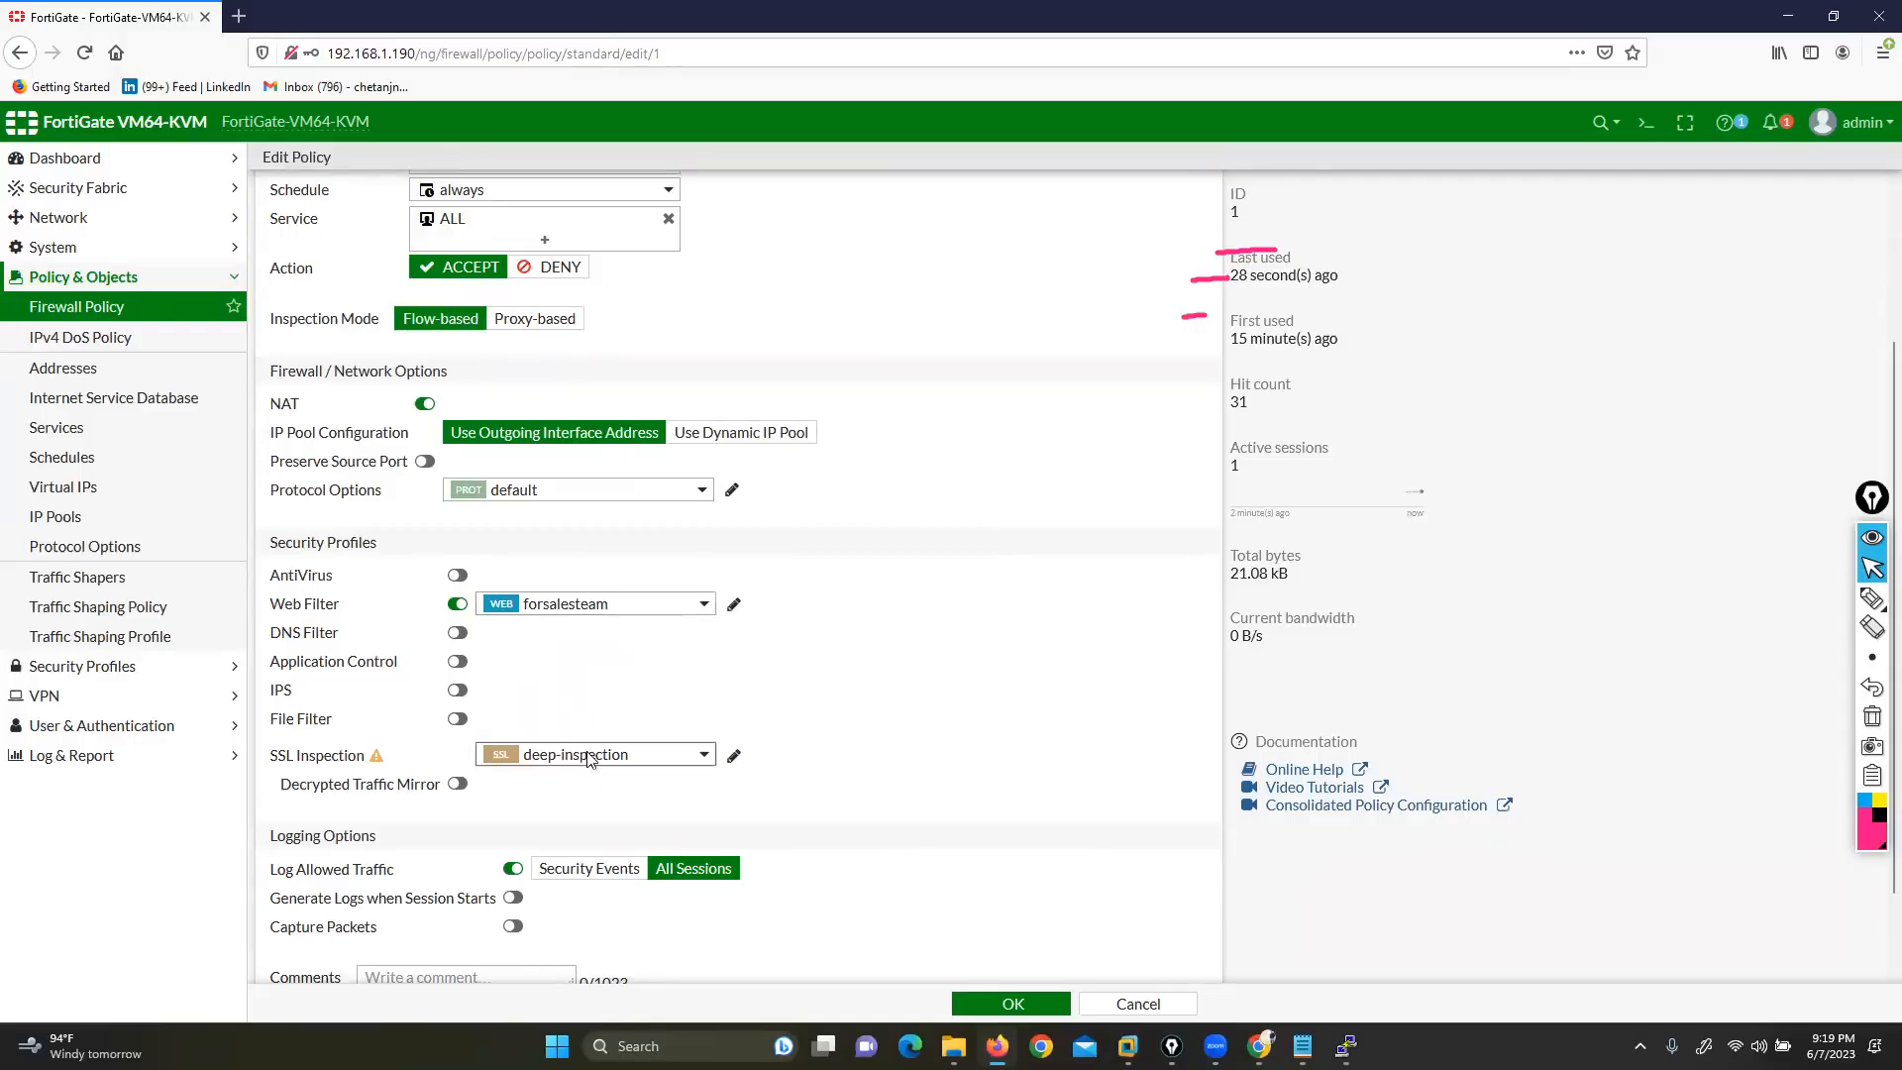
left_click(619, 810)
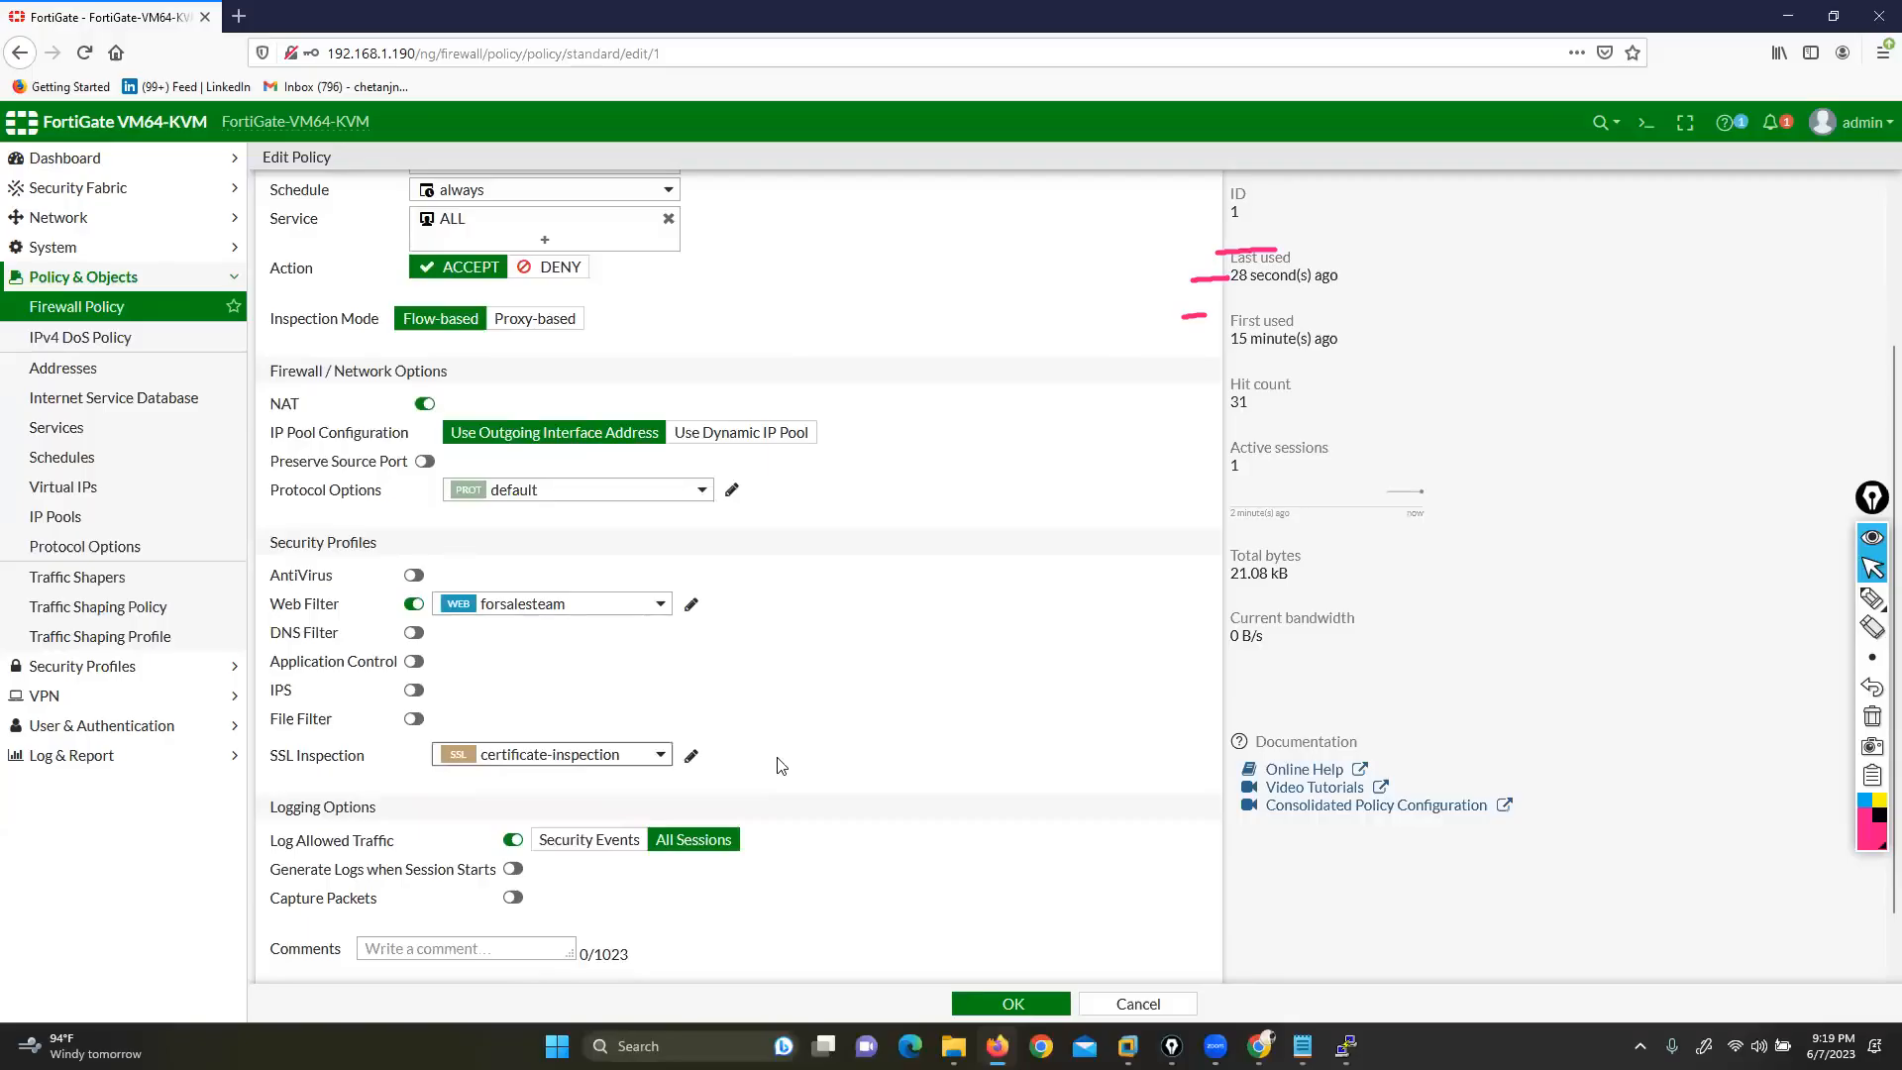
Open the certificate details for the TransferNow site in Chrome
left_click(1259, 1048)
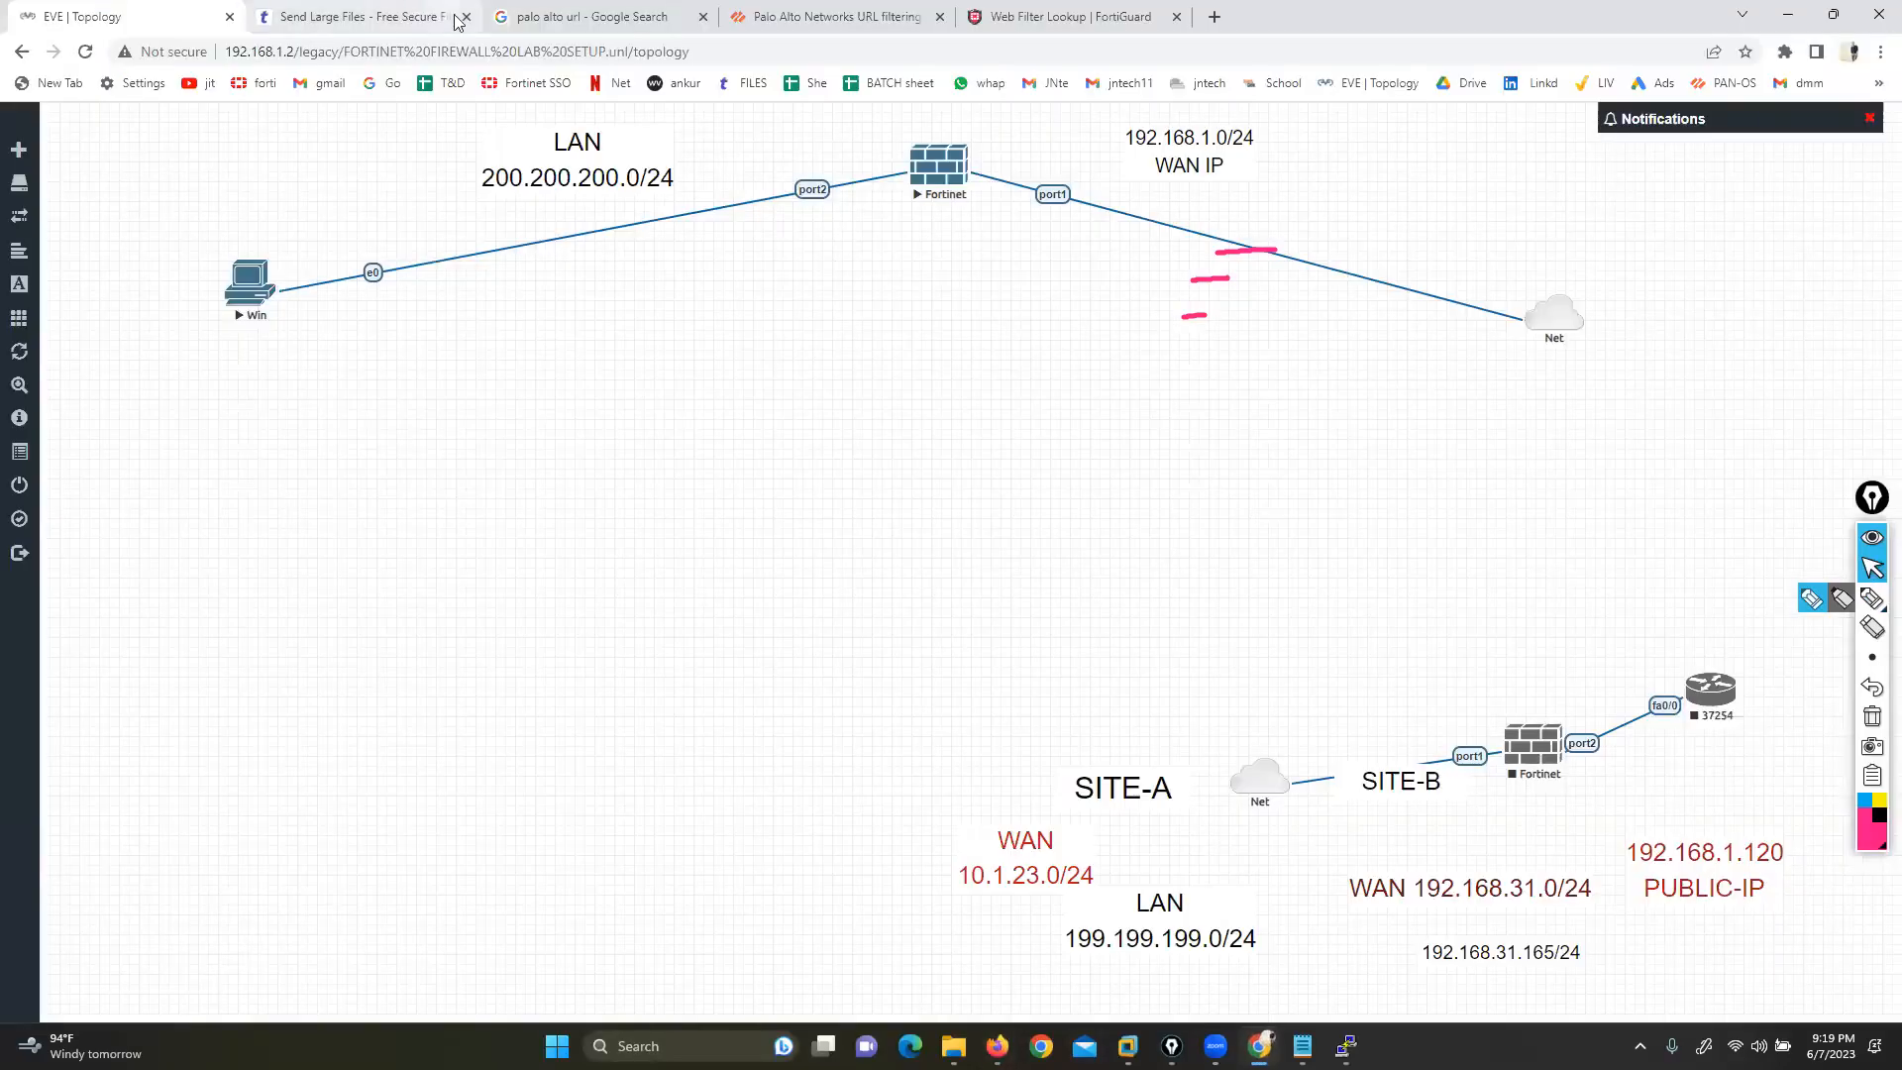
left_click(340, 14)
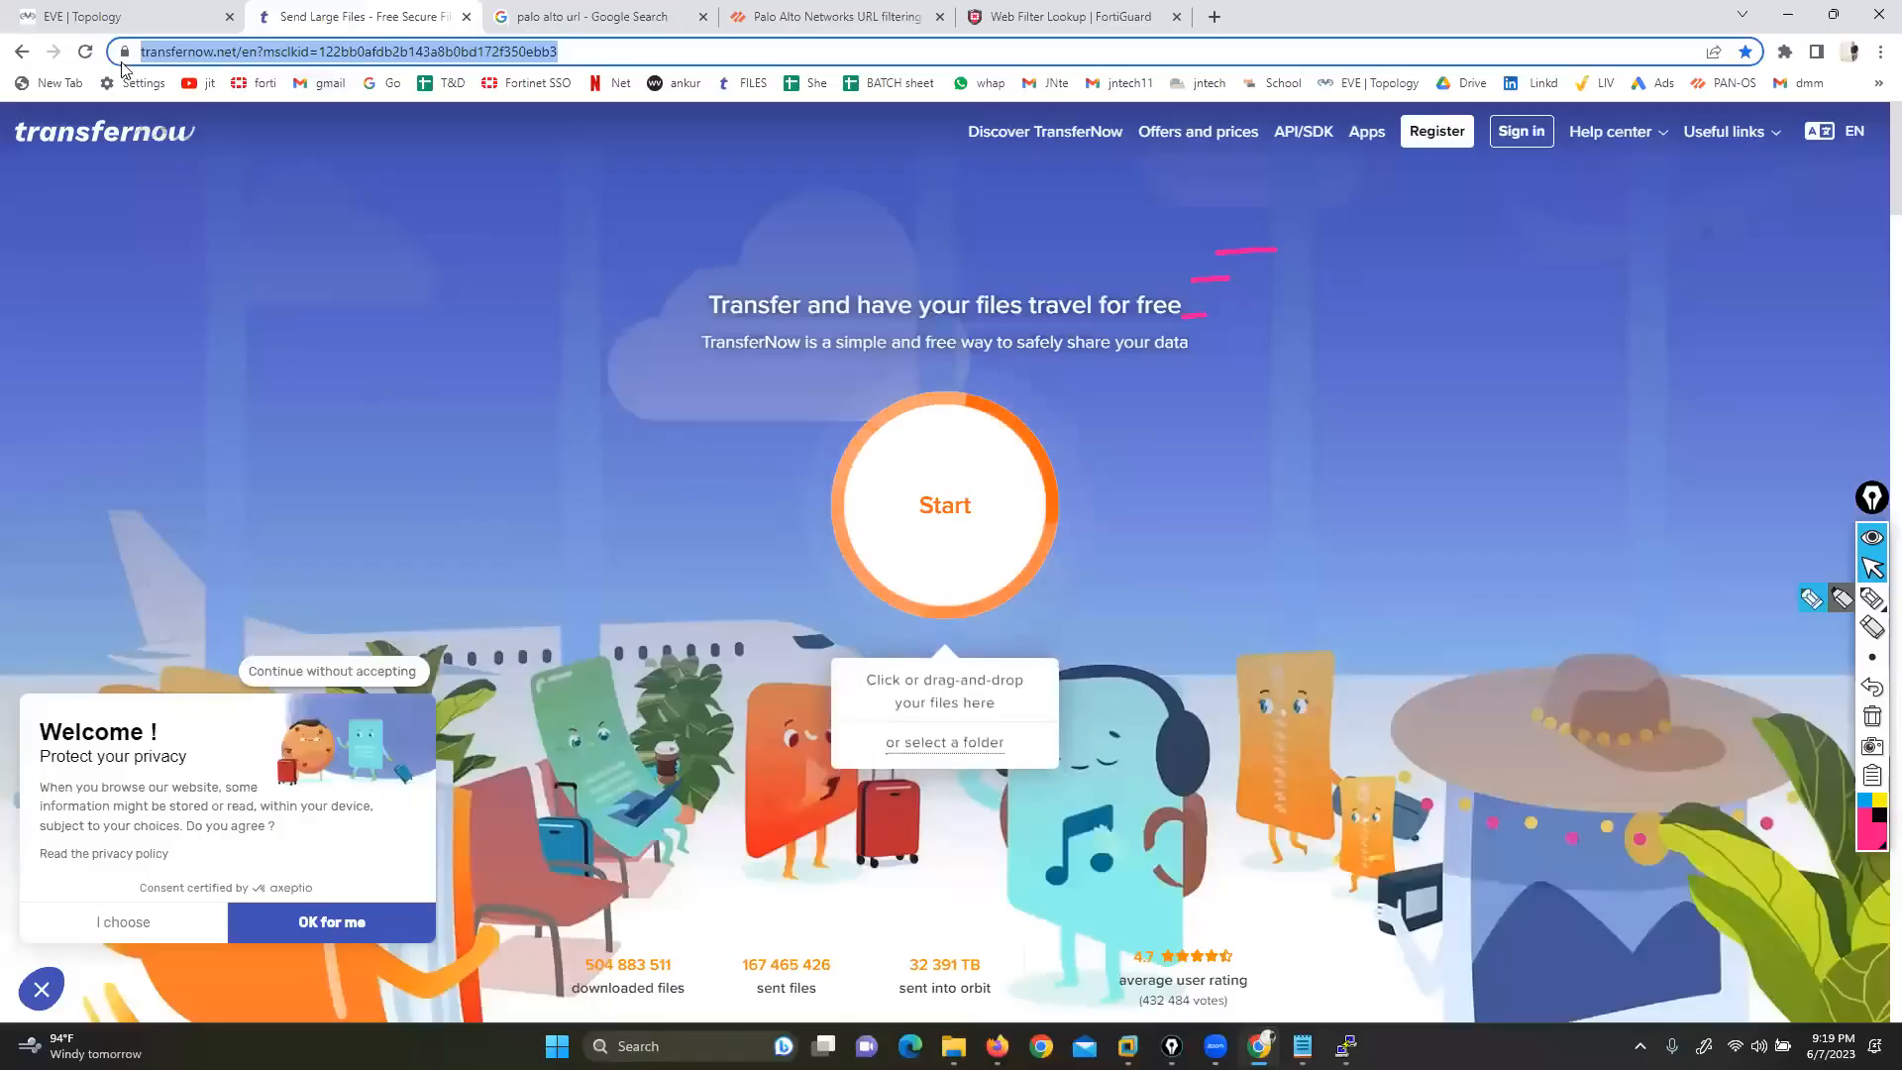
left_click(124, 54)
left_click(146, 137)
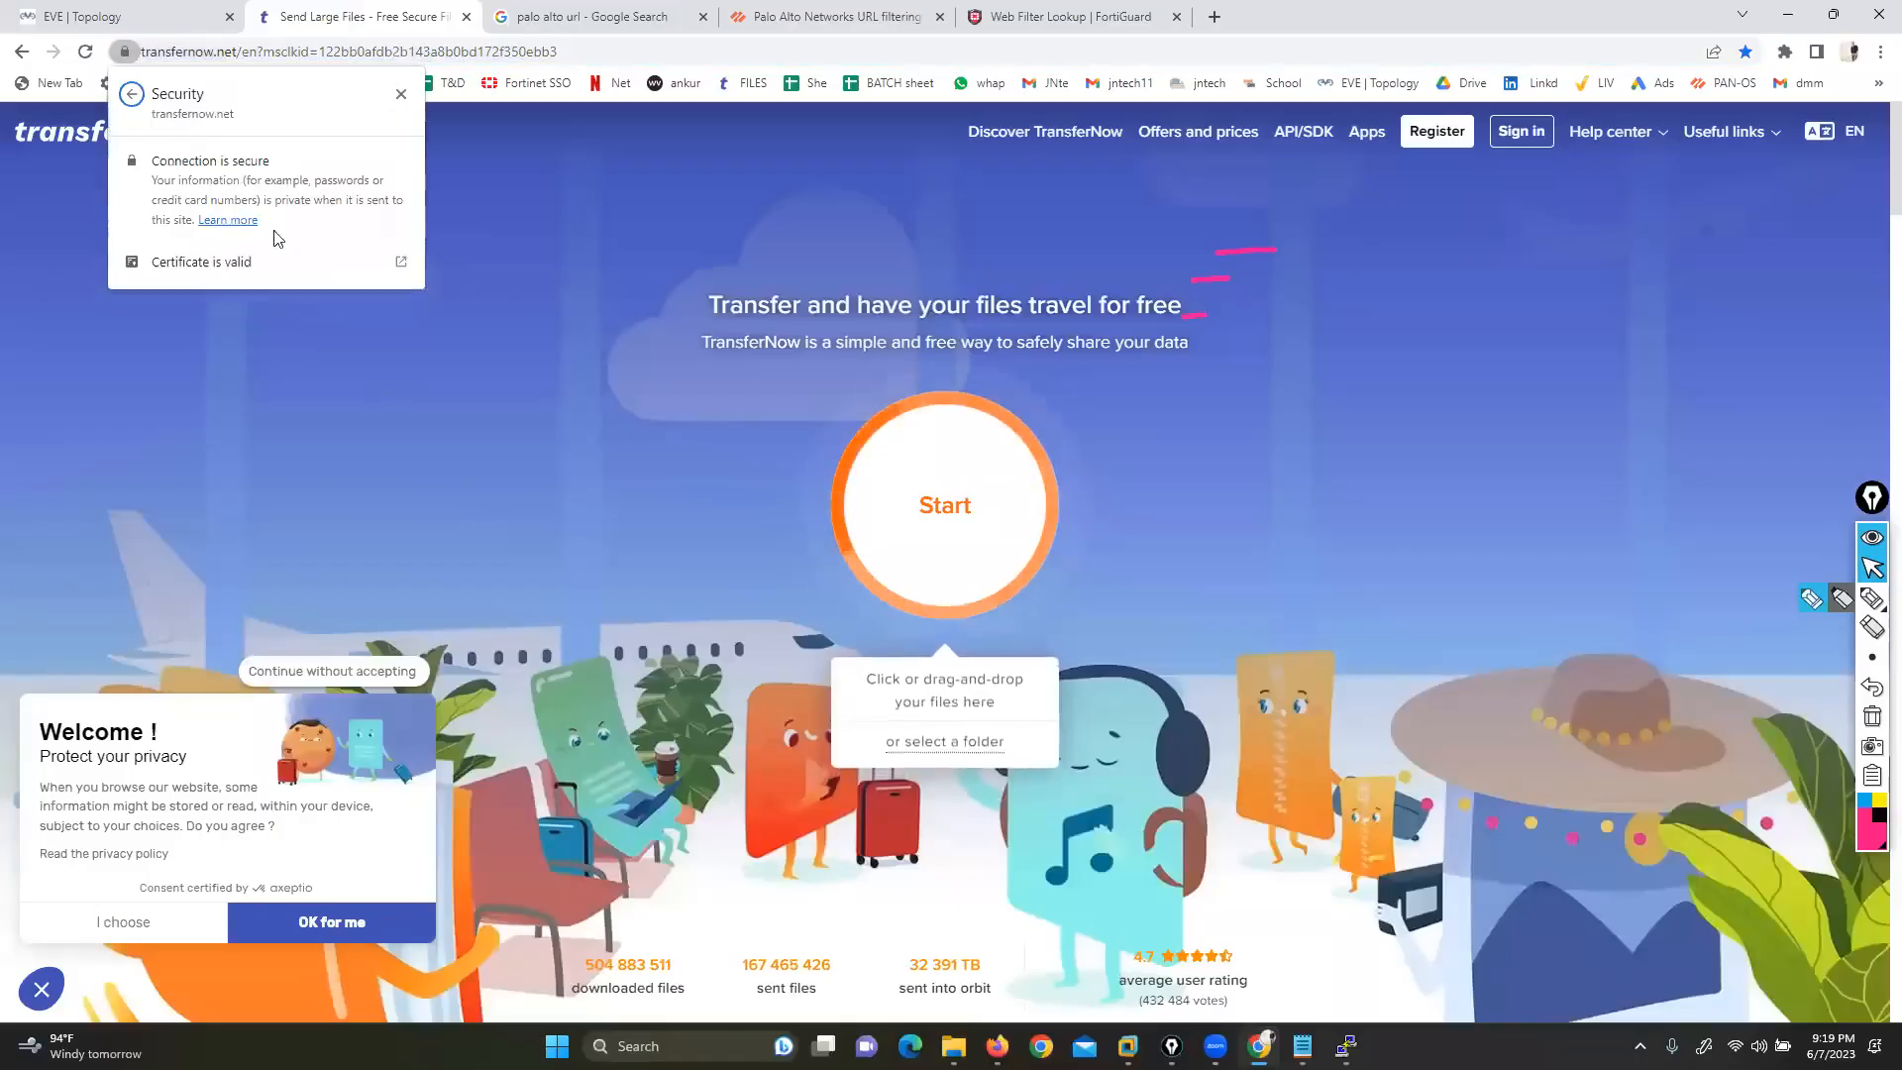
left_click(214, 264)
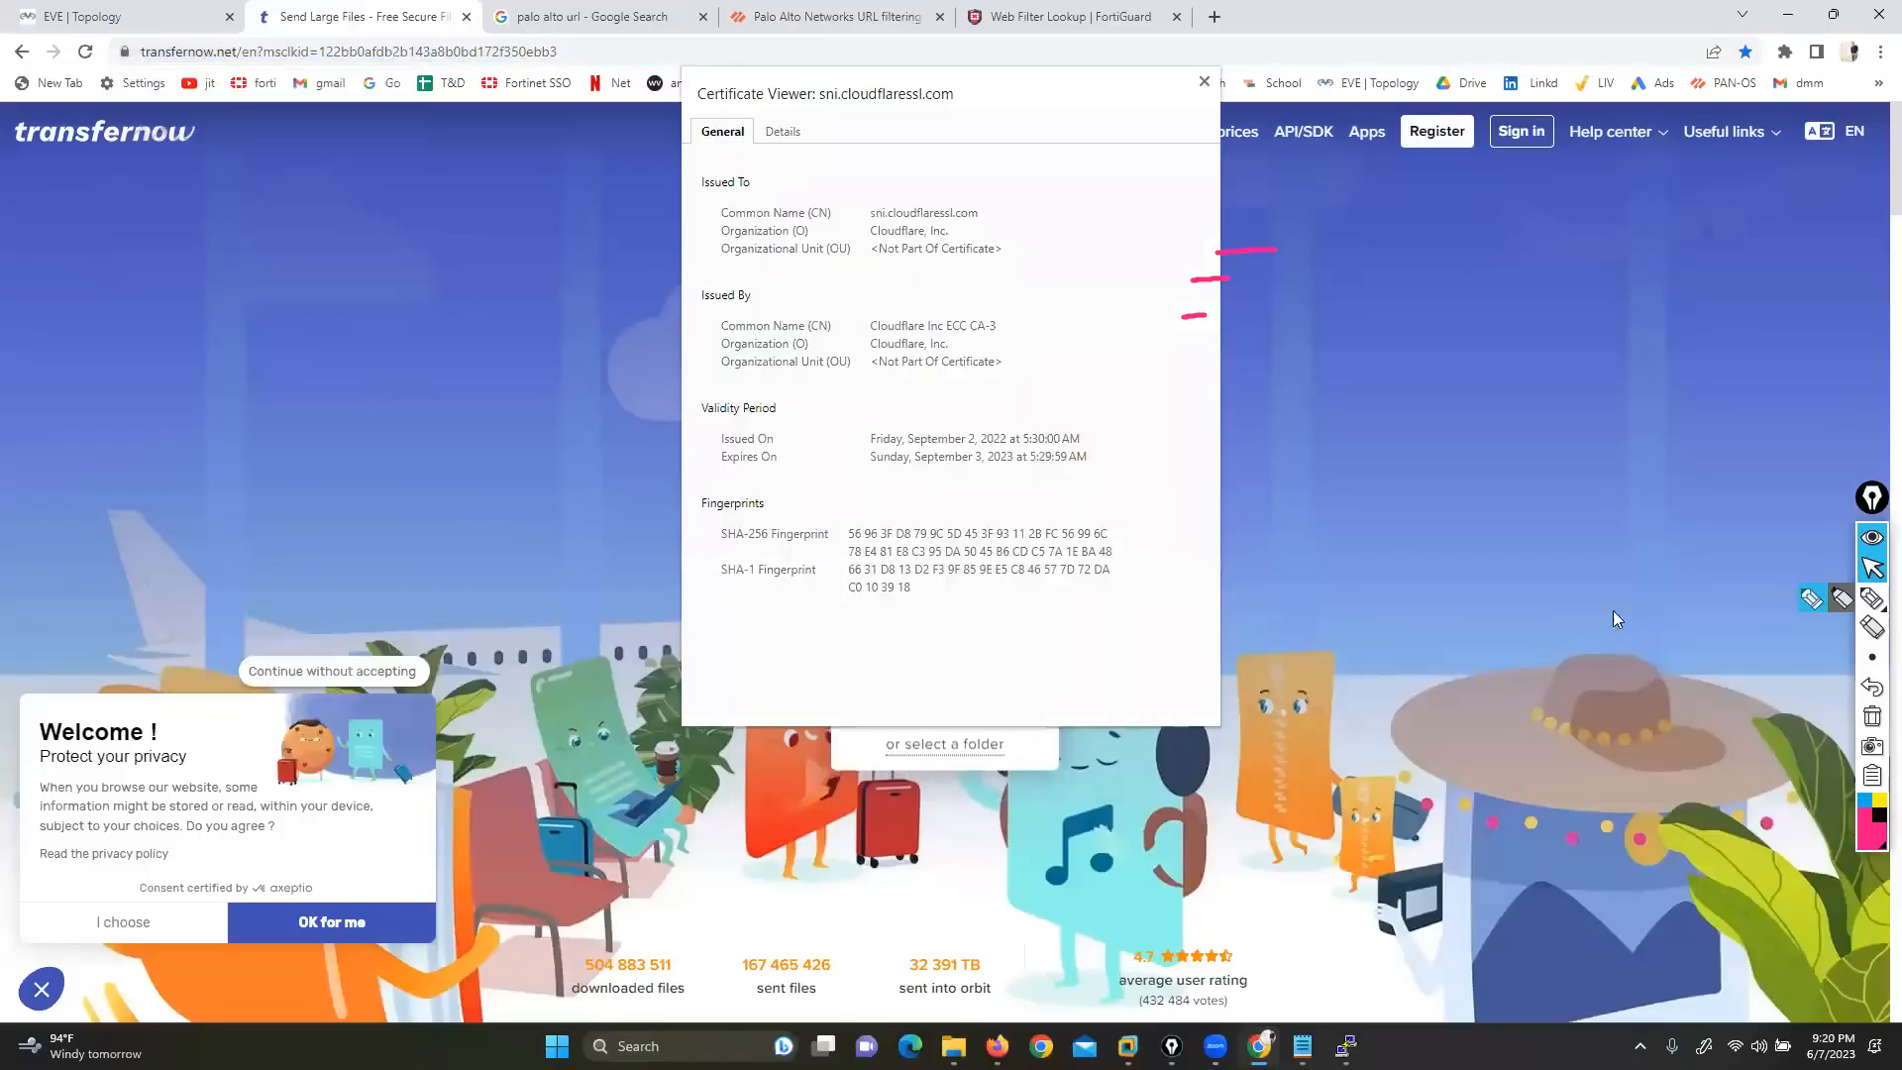
Review the Cloudflare-issued certificate, then close the TransferNow tab and return to EVE topology
left_click(1873, 597)
mouse_move(1090, 208)
left_mouse_down()
mouse_move(784, 170)
mouse_move(731, 628)
mouse_move(1215, 221)
mouse_move(972, 188)
left_mouse_up()
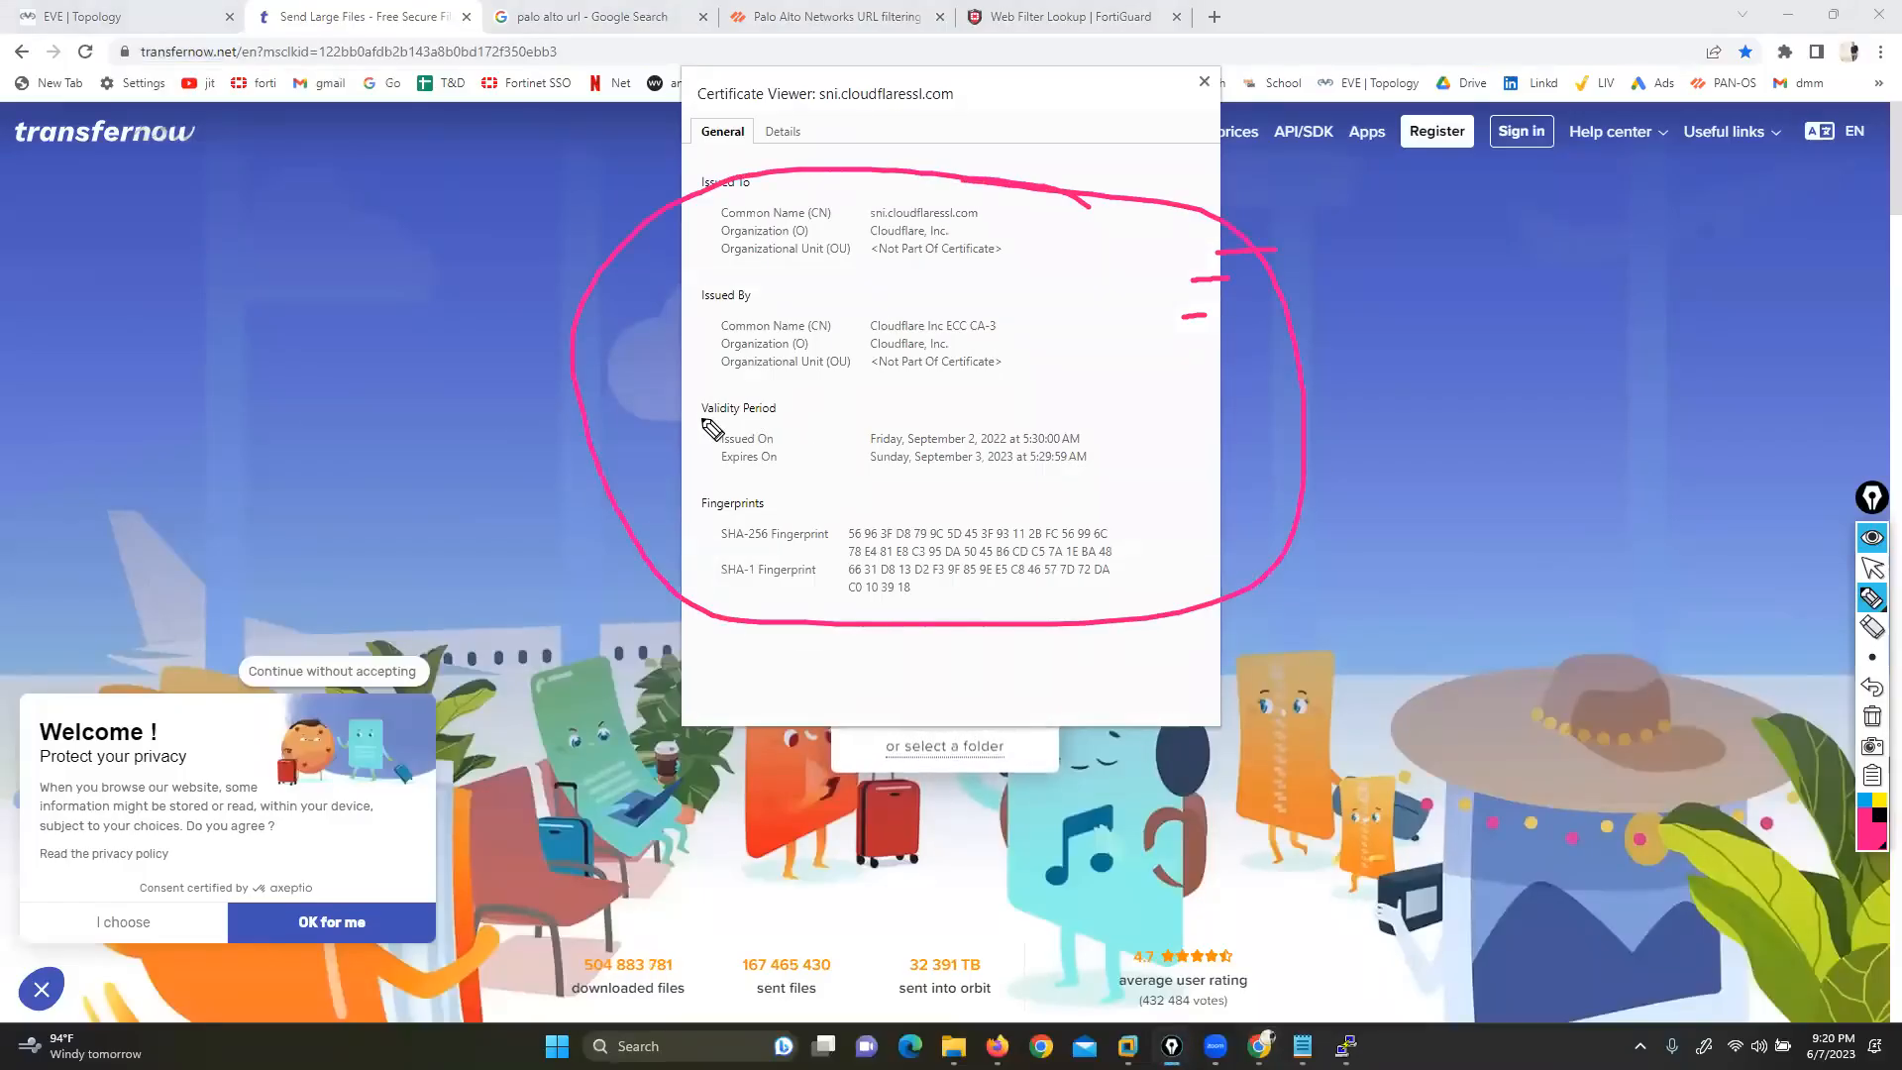
mouse_move(686, 423)
left_mouse_down()
mouse_move(860, 438)
mouse_move(829, 460)
mouse_move(859, 460)
left_mouse_up()
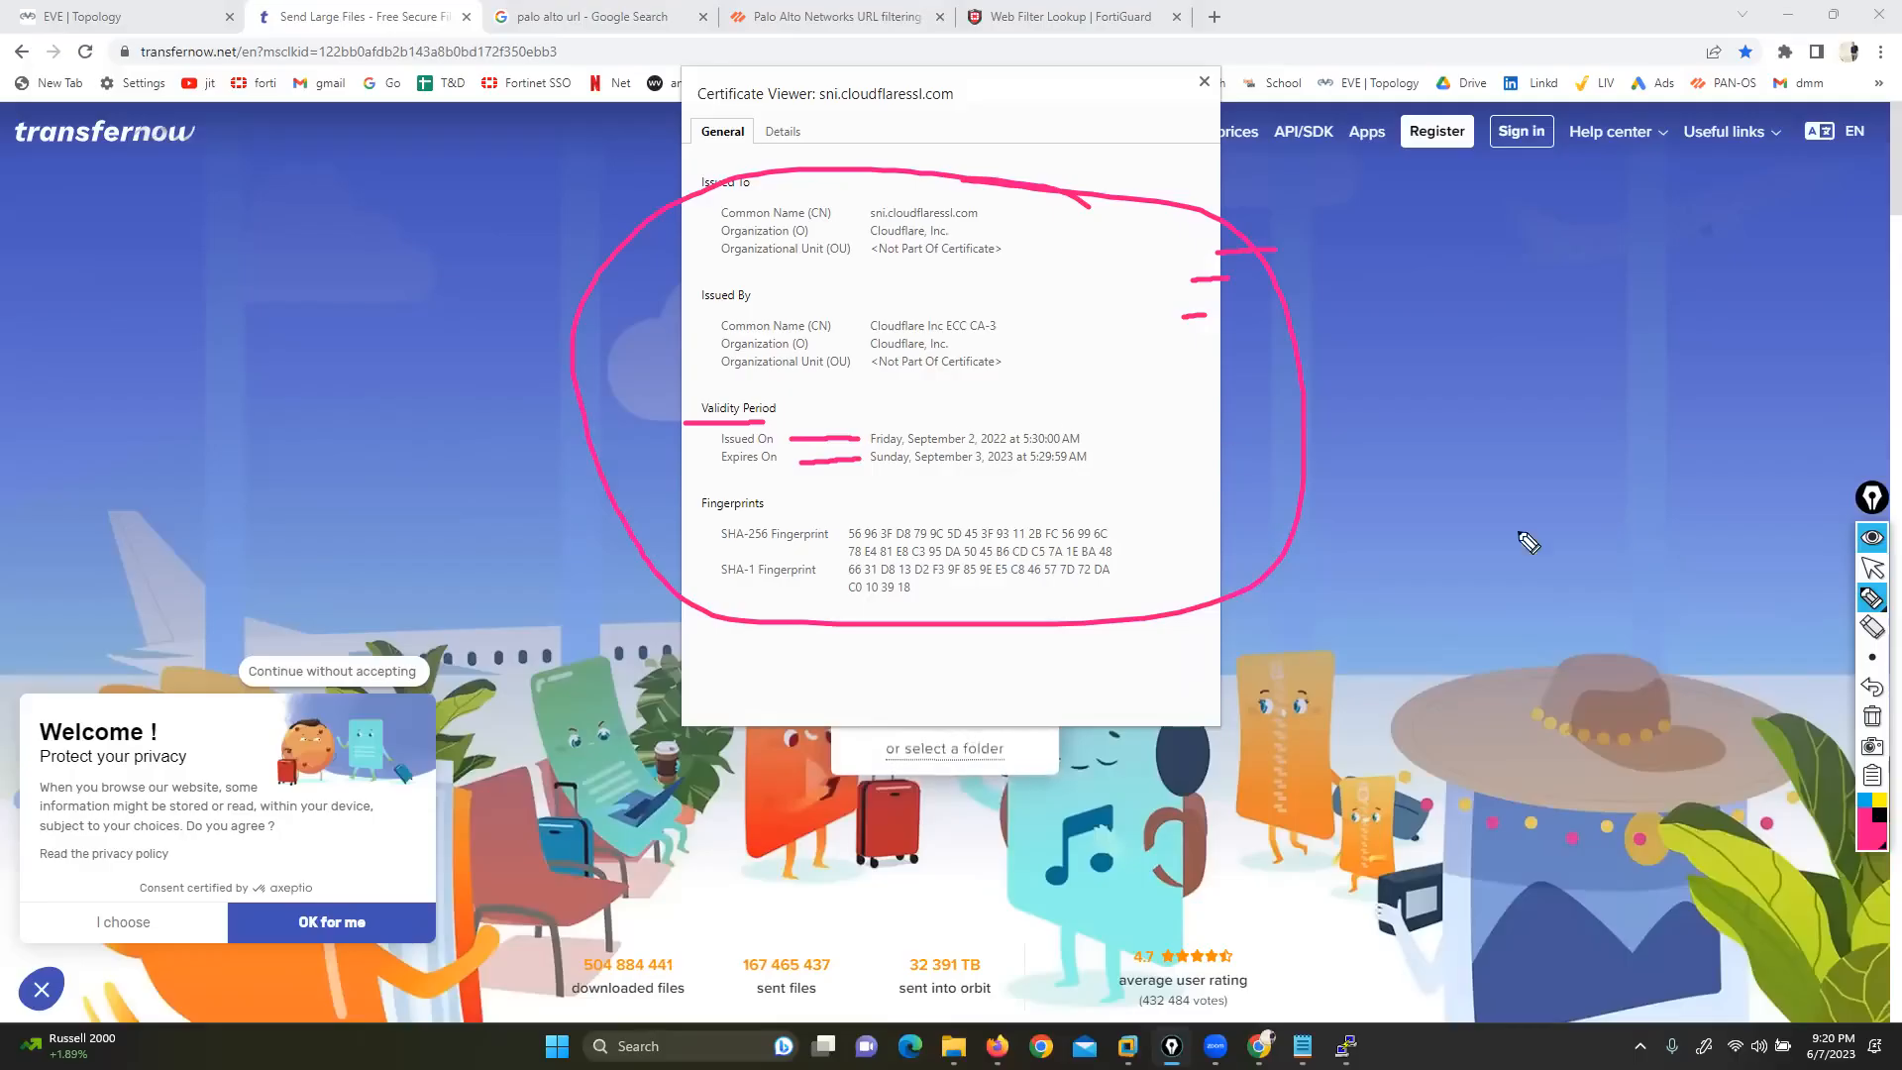
left_click(1872, 716)
left_click(1872, 570)
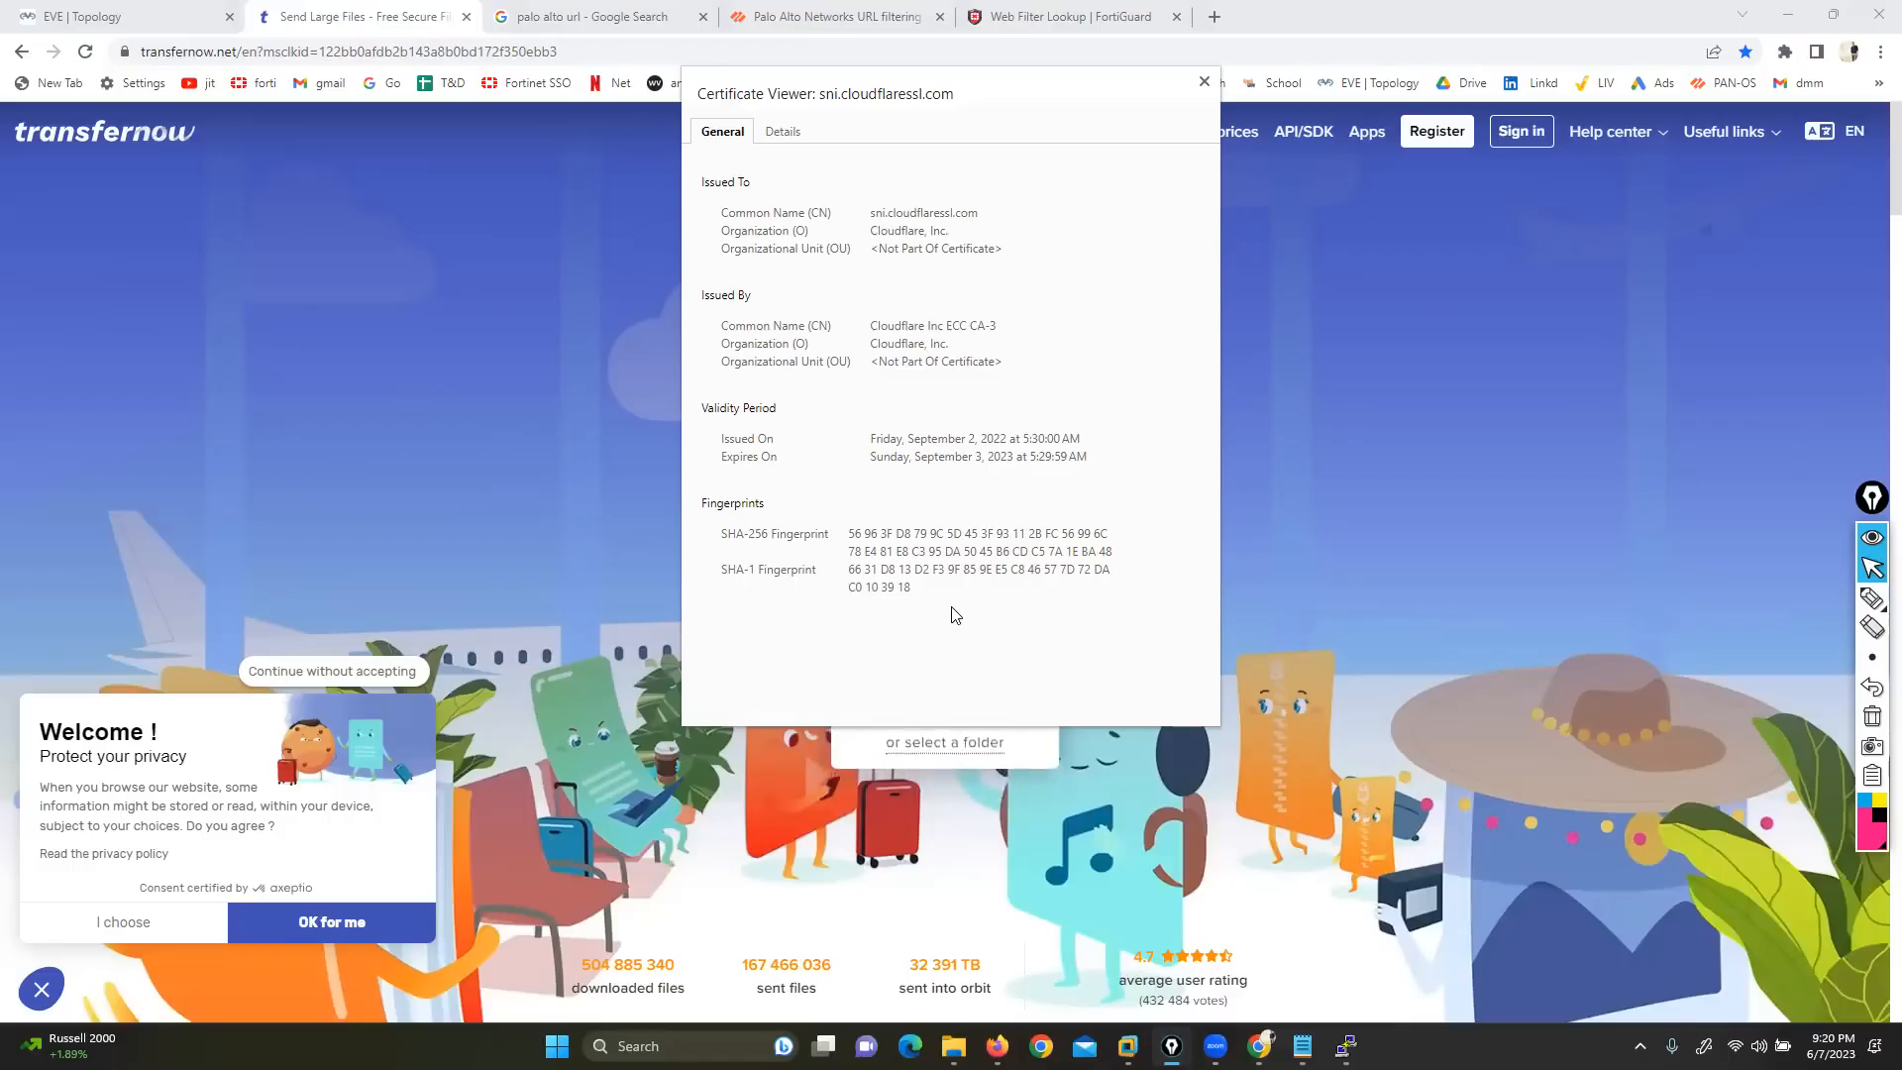
left_click(467, 17)
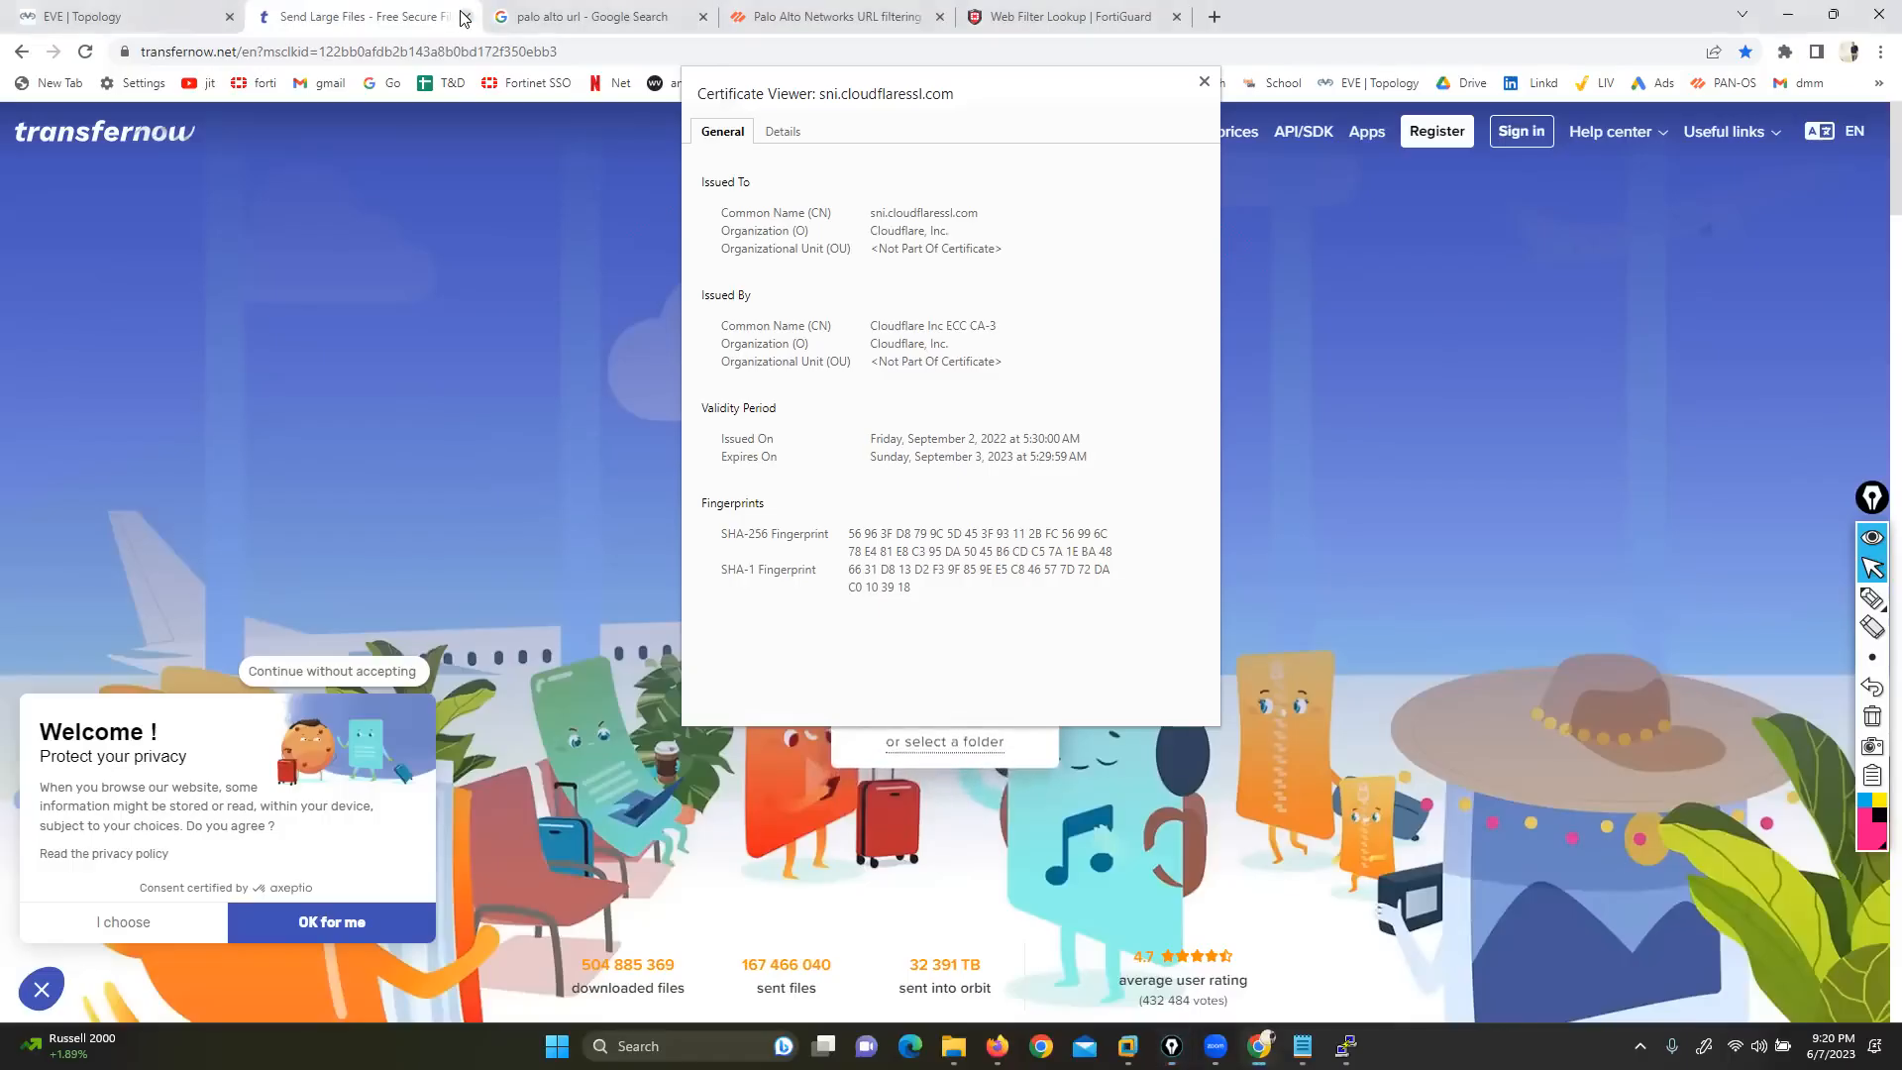
key("ctrl+shift+Tab")
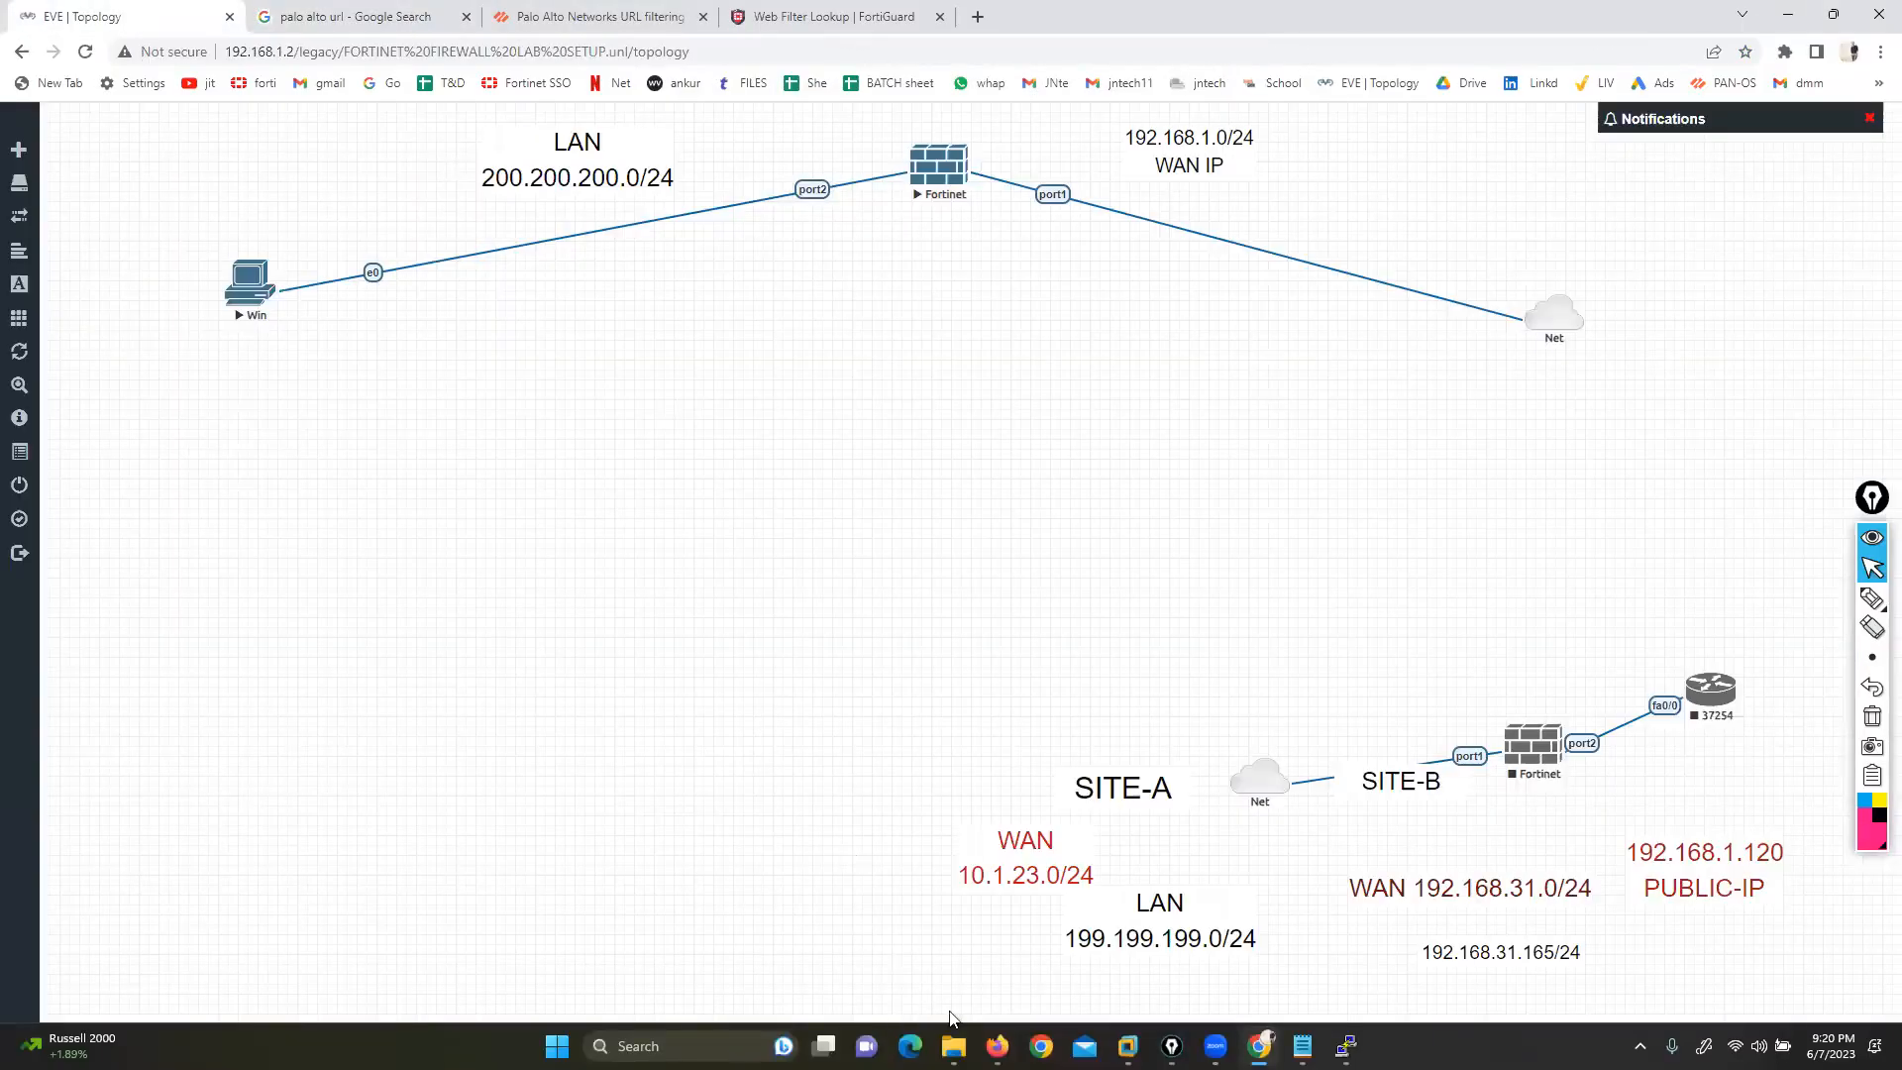
Return to the FortiGate Edit Policy page and save rule1's changes
key("alt+Tab")
mouse_move(577, 759)
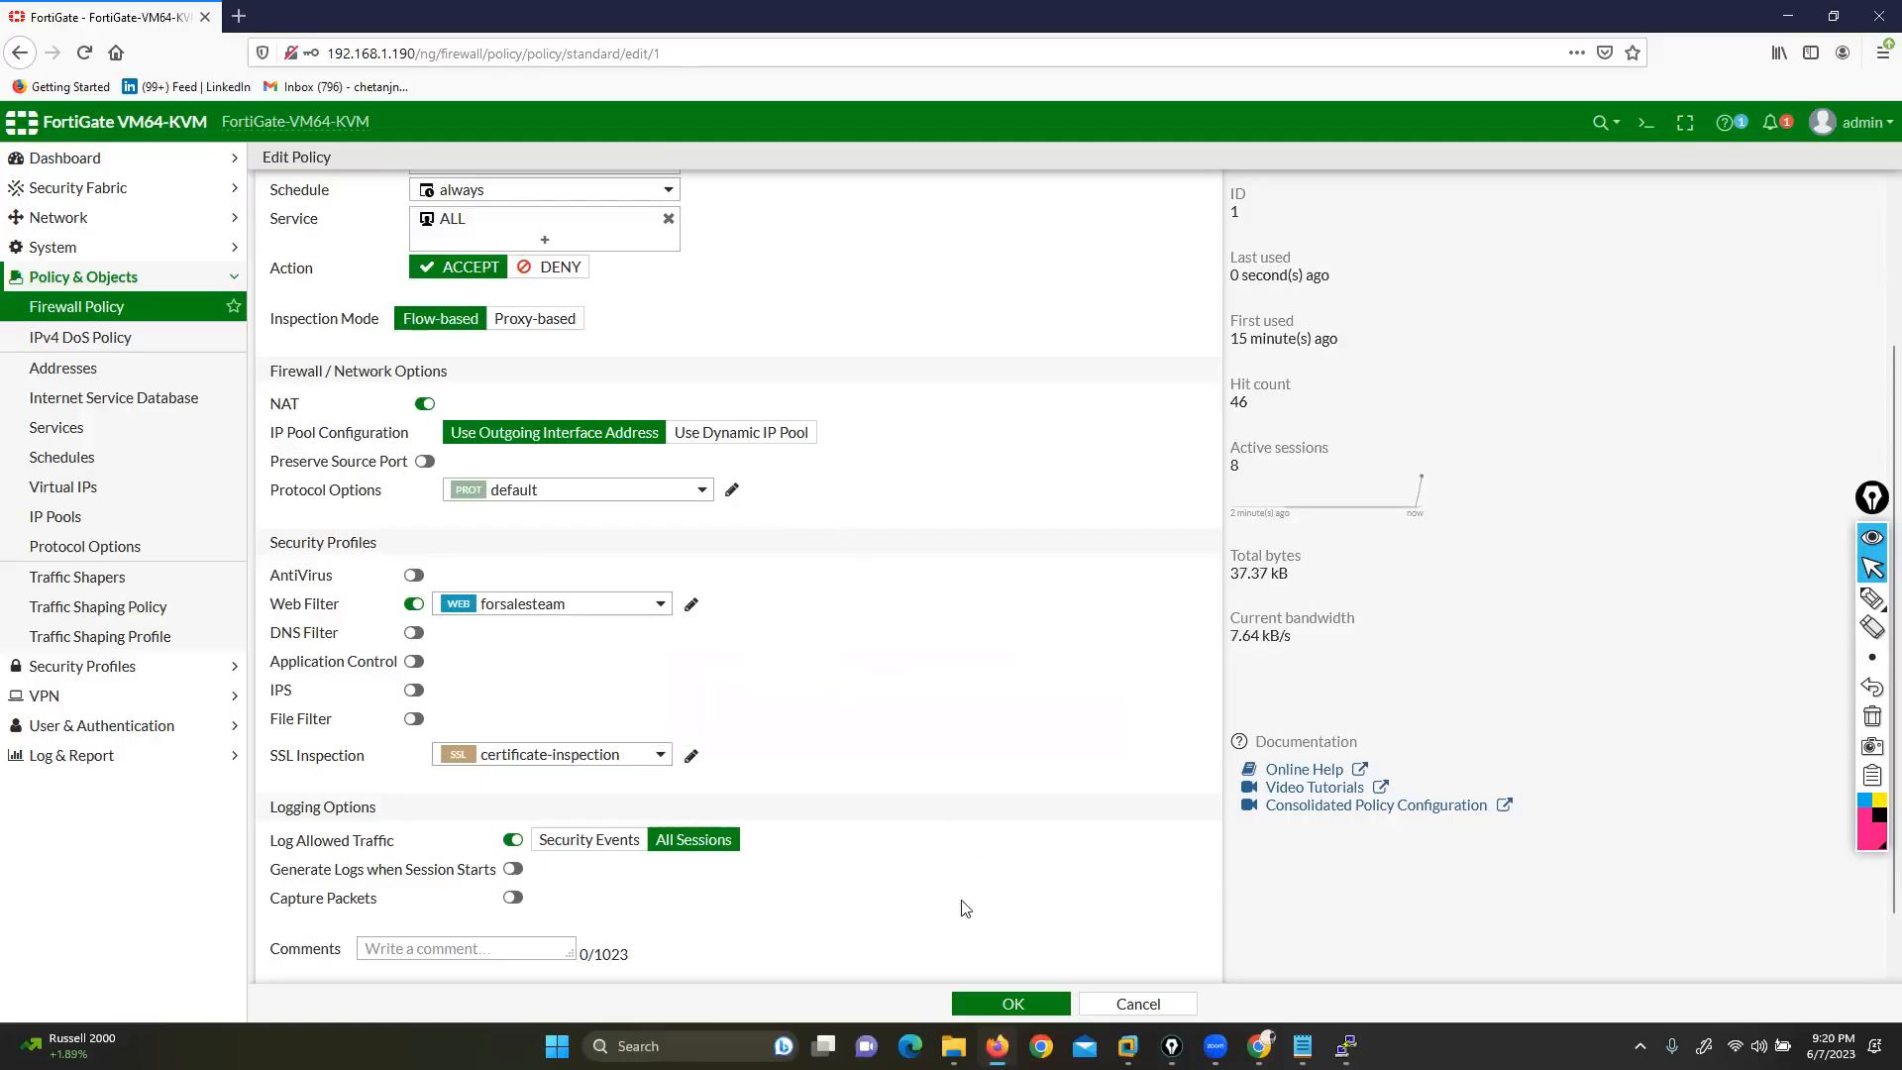
left_click(990, 1002)
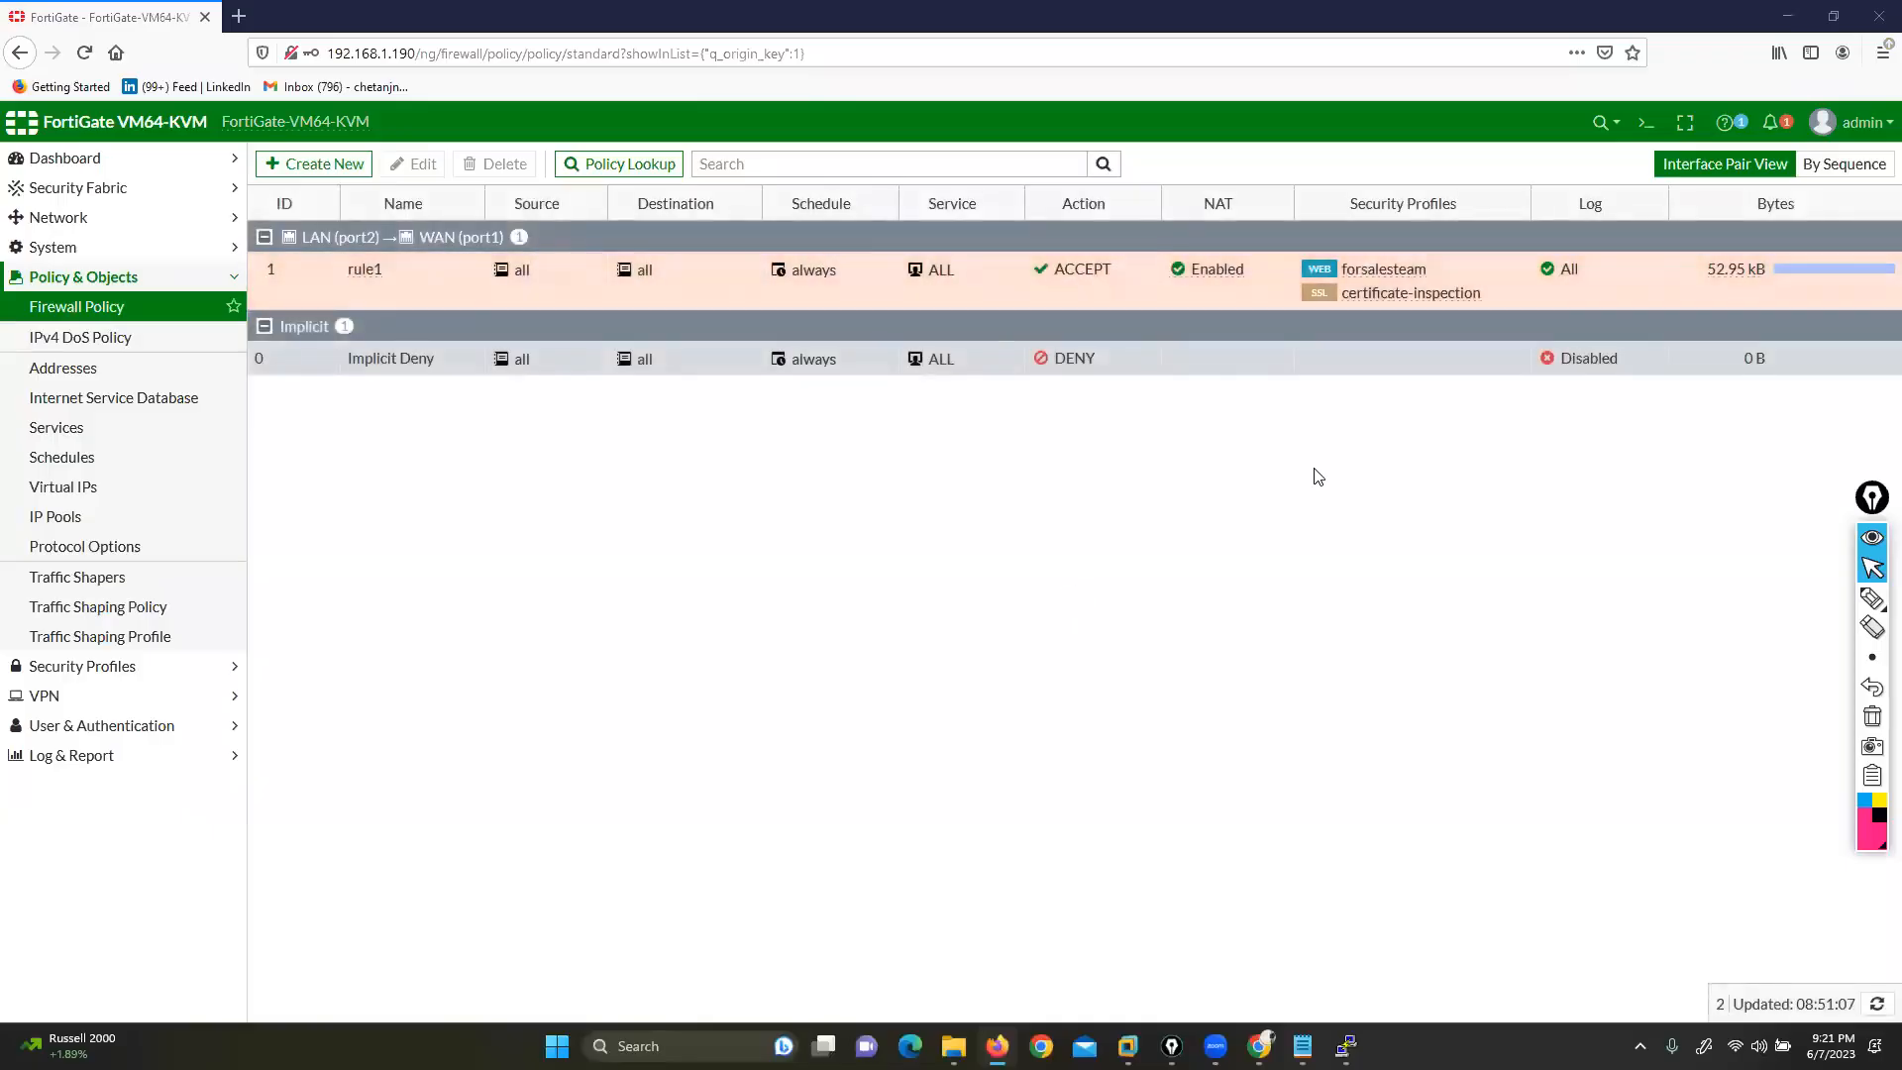
mouse_move(1379, 275)
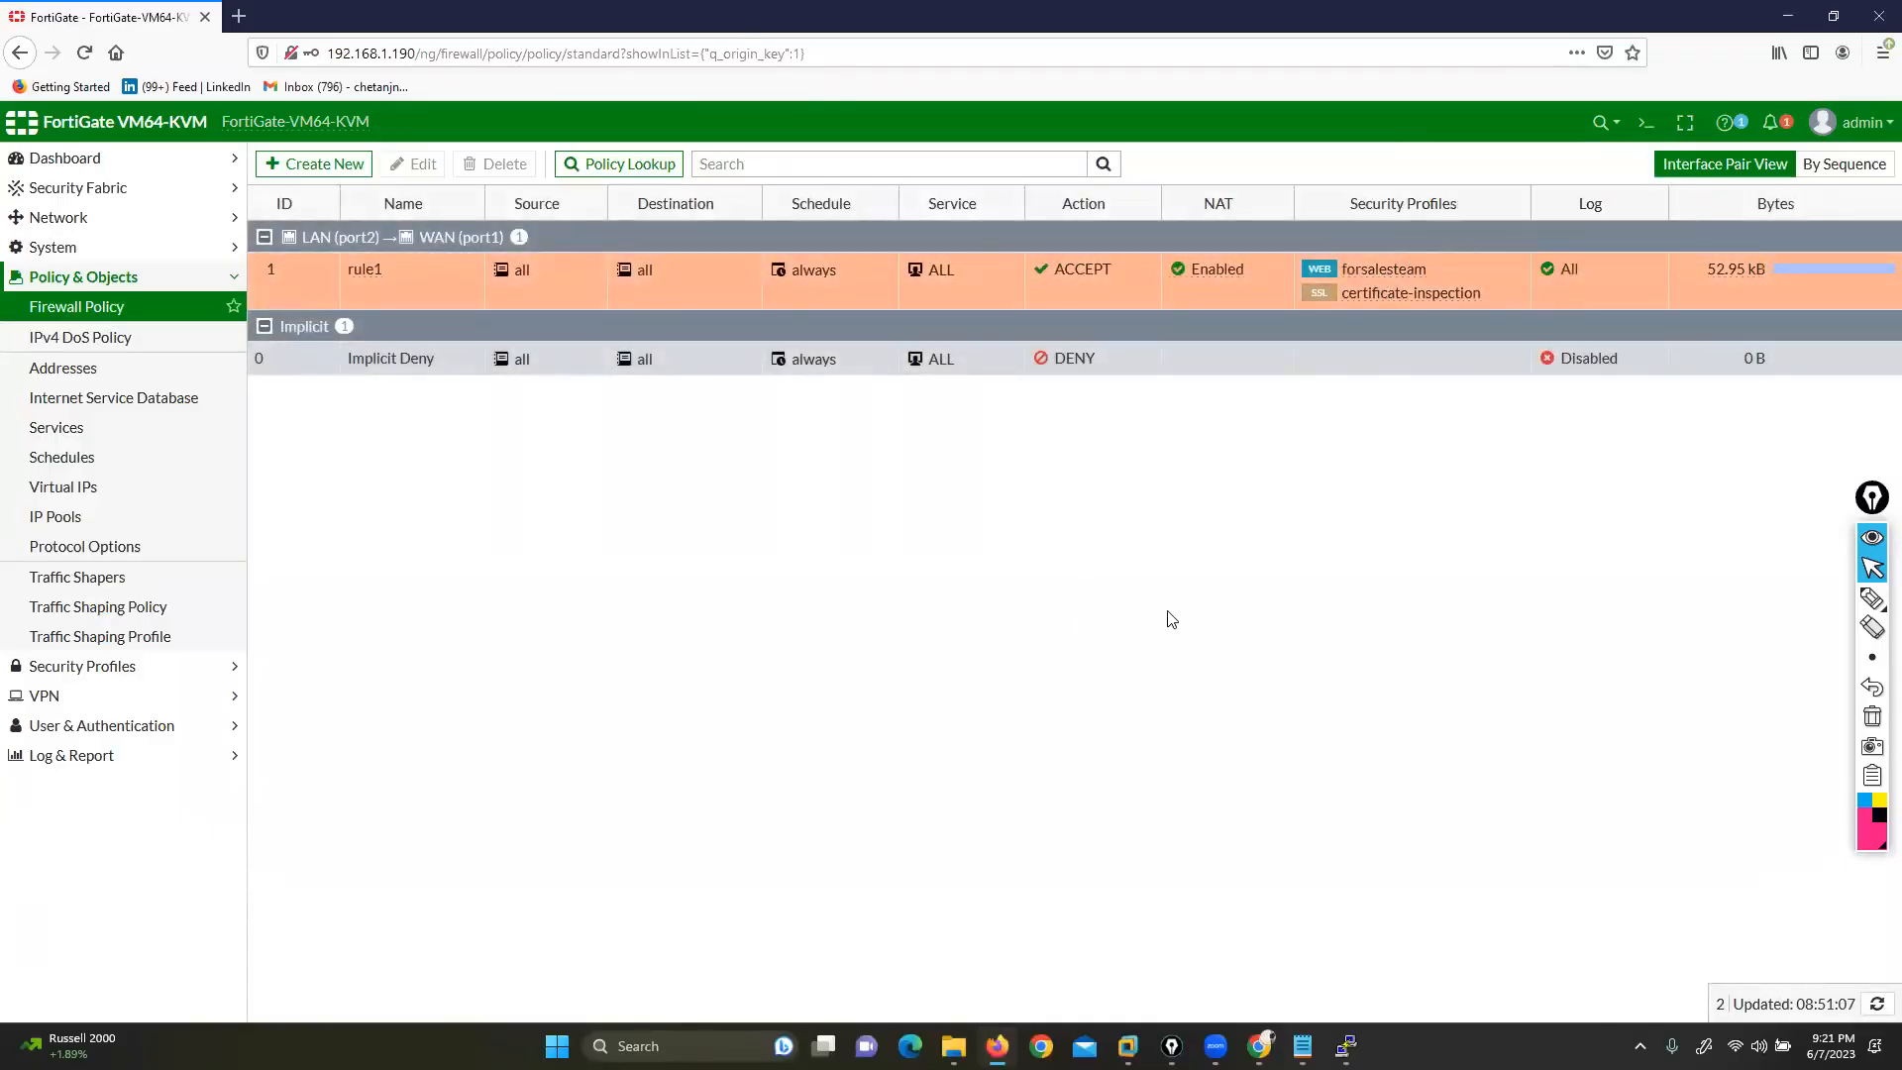
Open the Win node's console from the EVE-NG topology and sign in to Windows 7
left_click(1260, 1045)
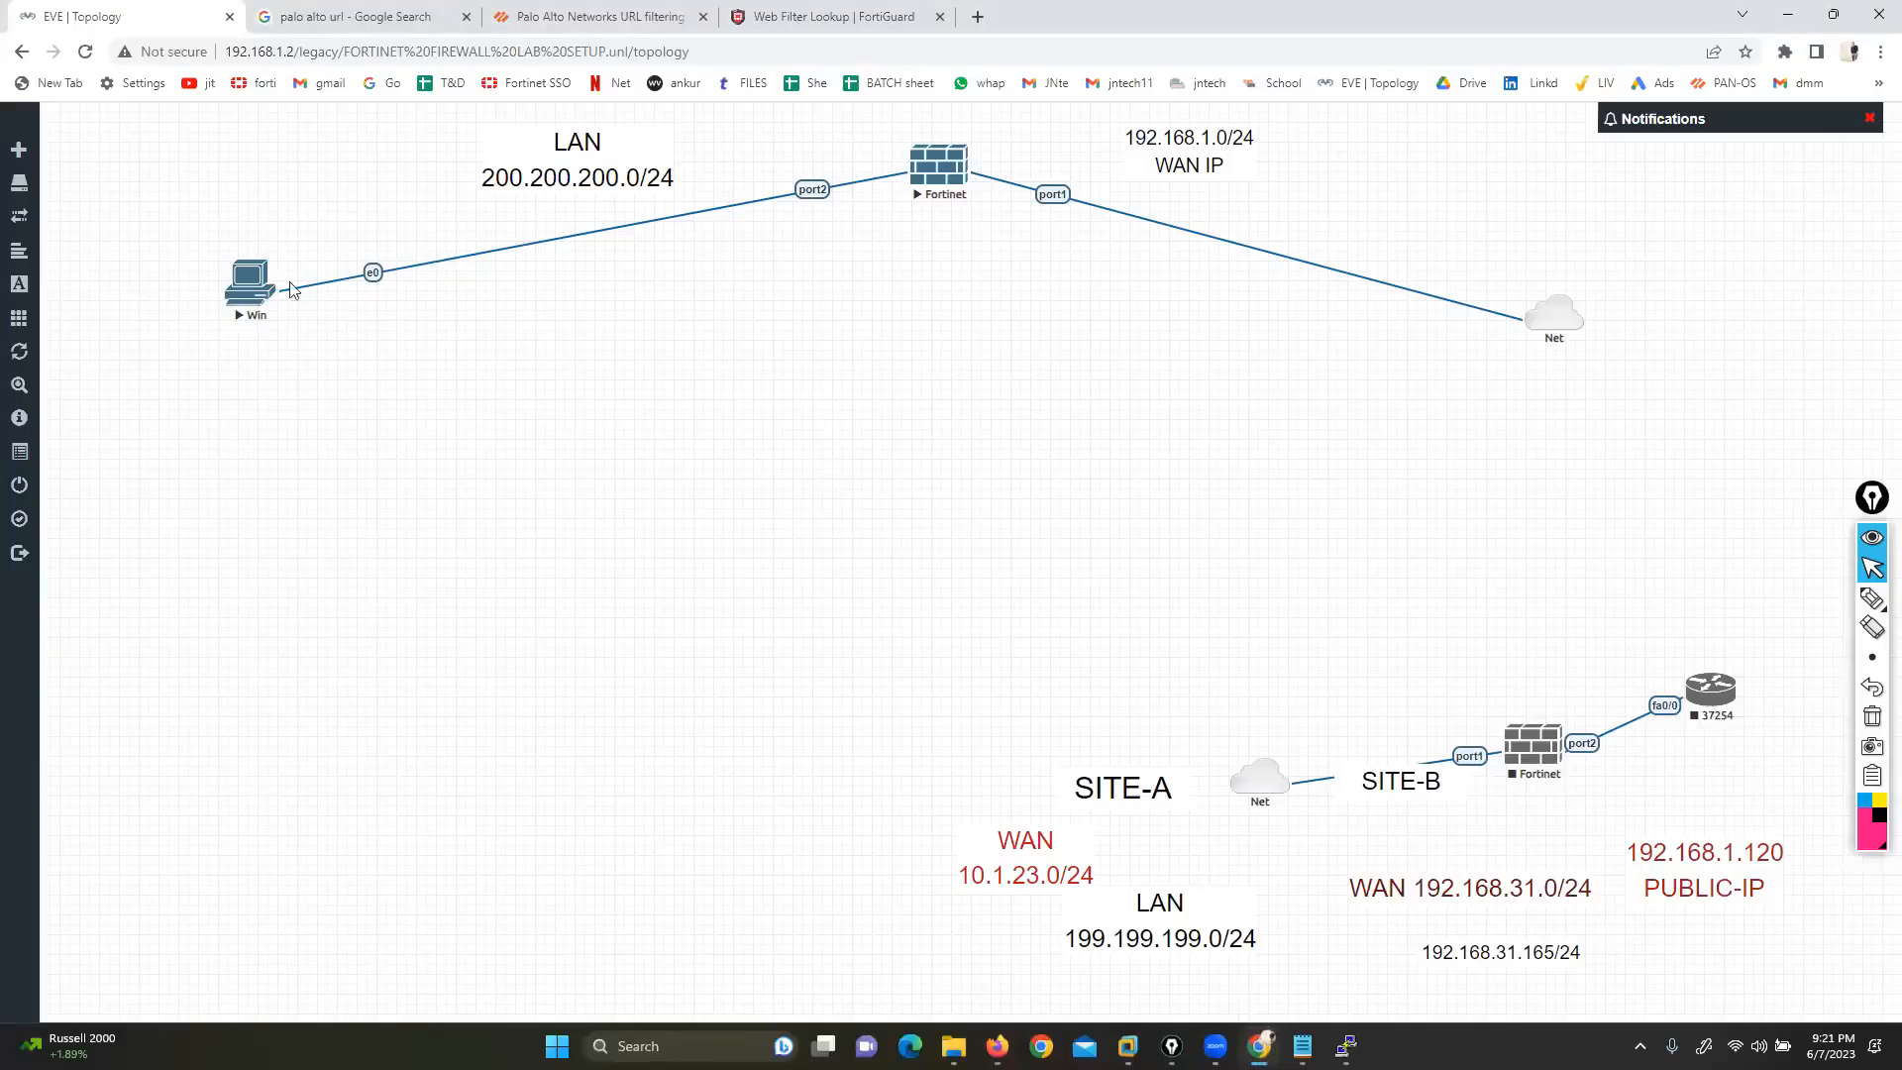
left_click(251, 290)
left_click(985, 195)
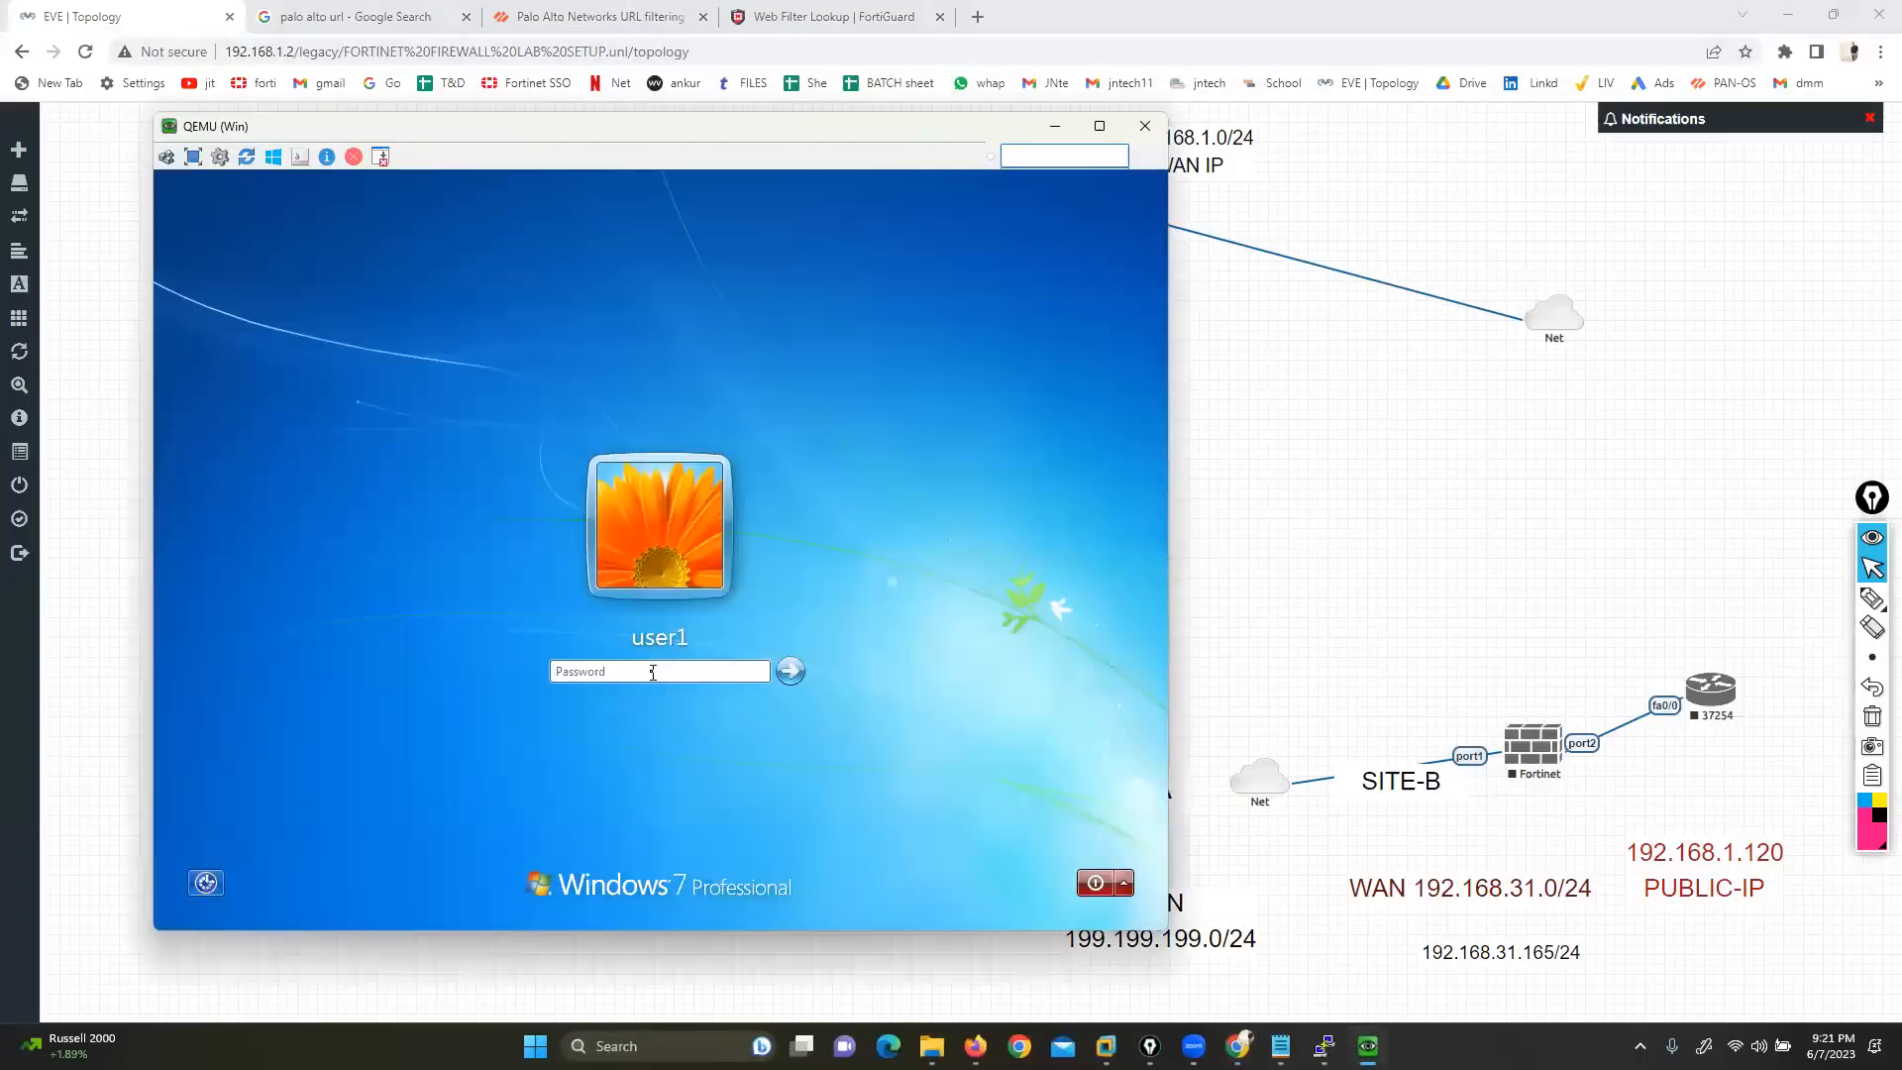
left_click(653, 672)
key("Return")
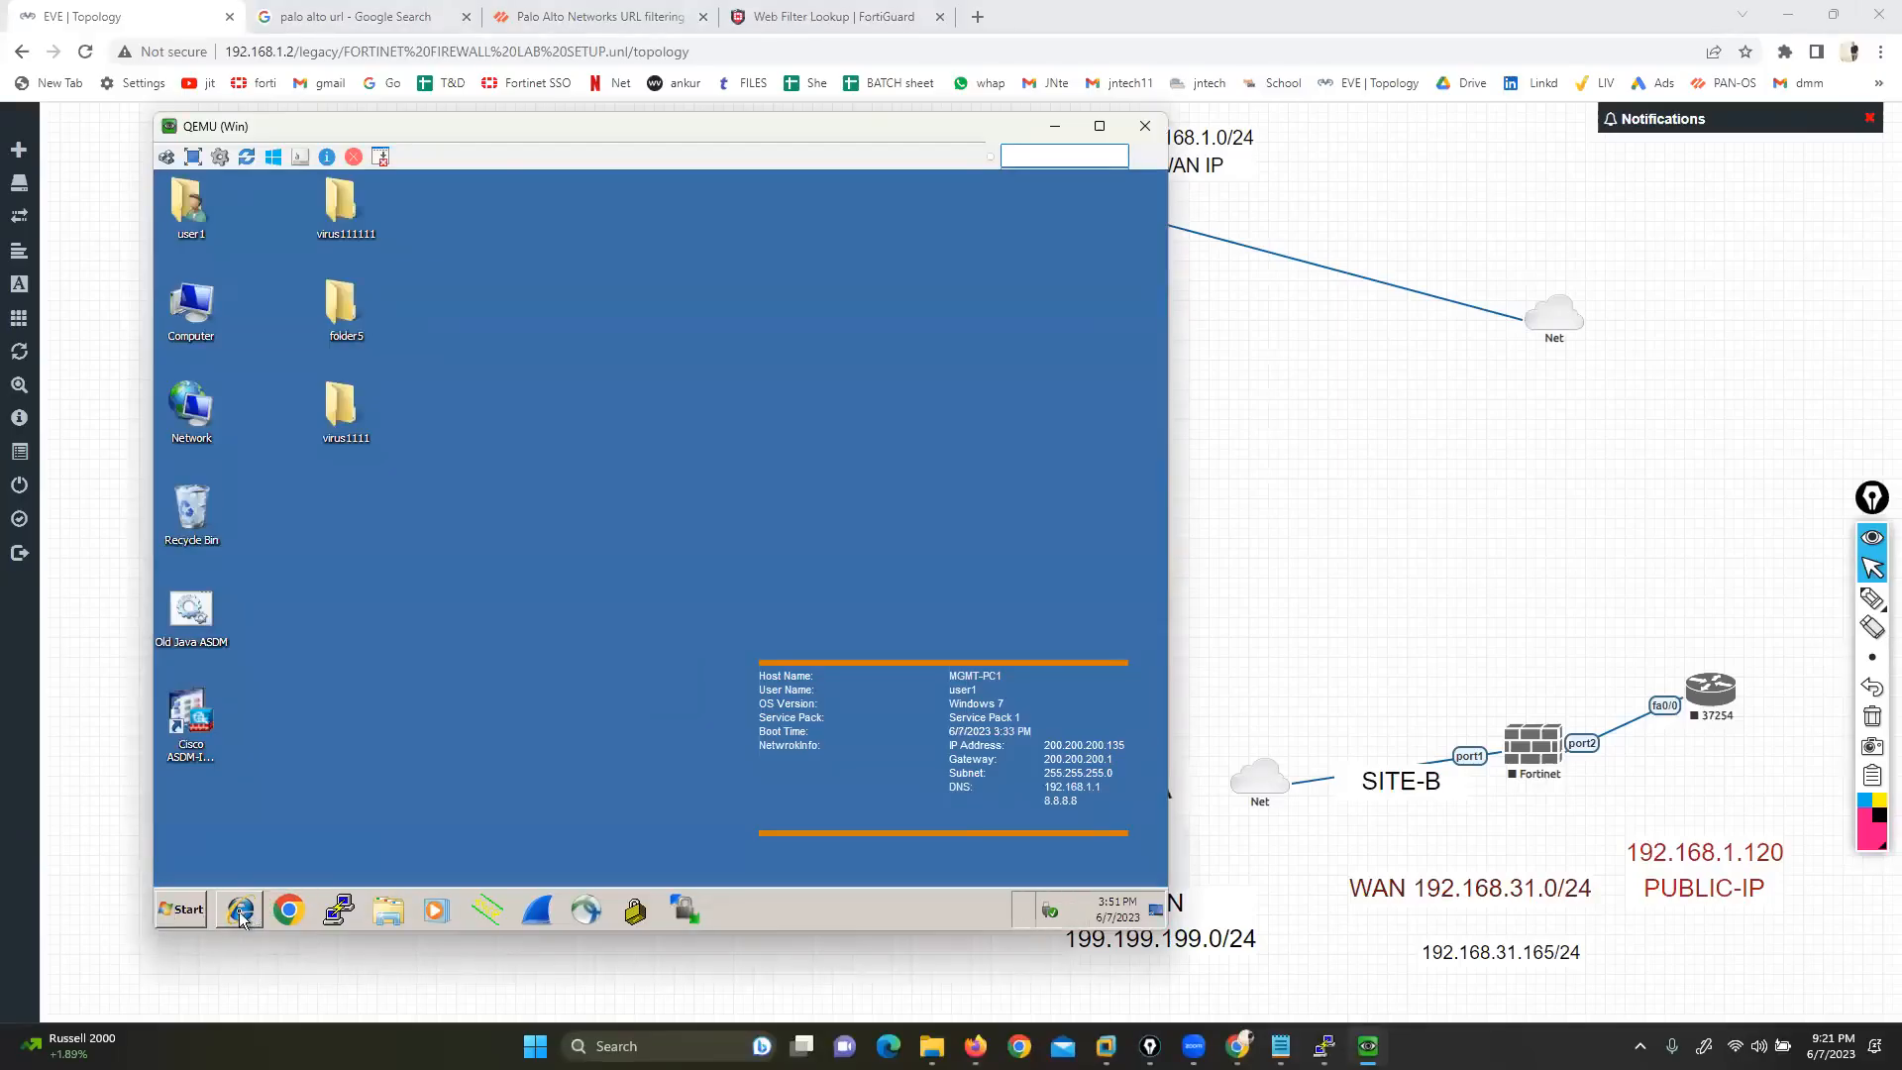
Run ipconfig in a cmd prompt, showing IPv4 200.200.200.135 and gateway 200.200.200.1
left_click(191, 918)
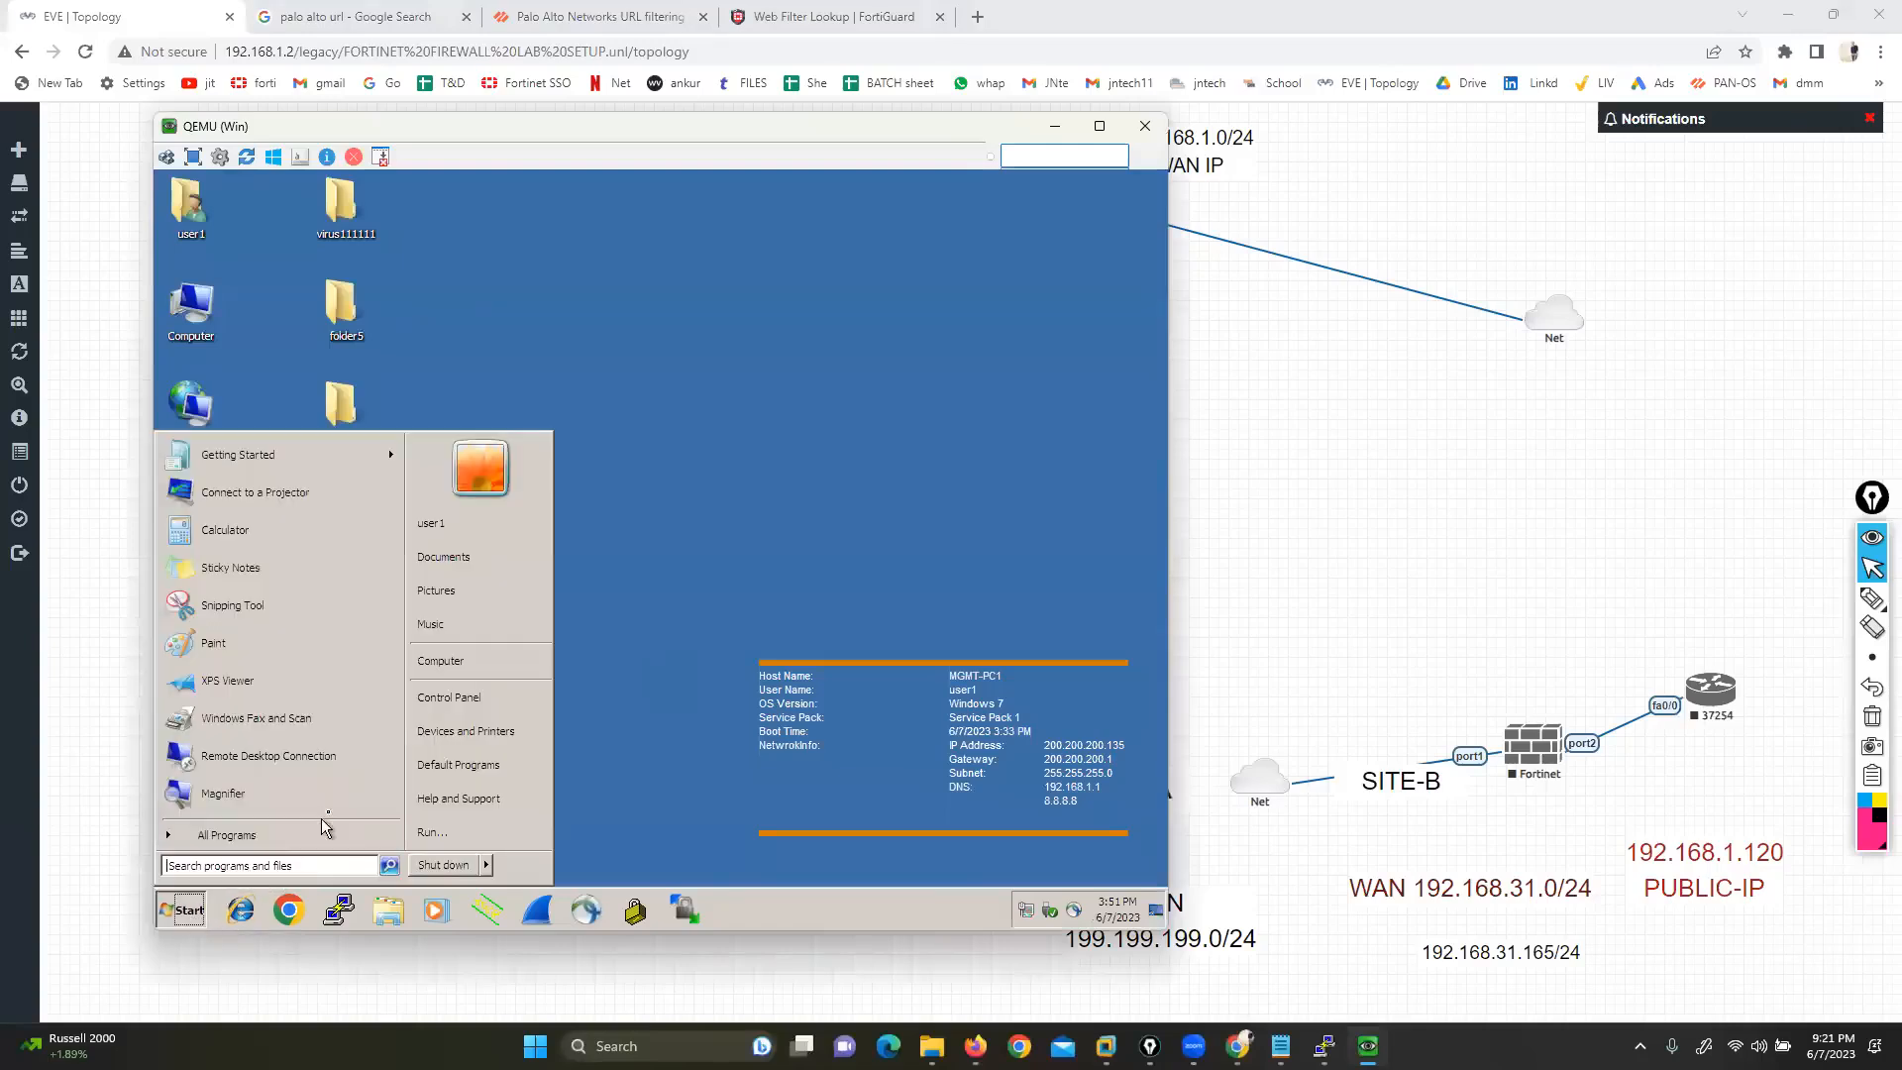
left_click(426, 838)
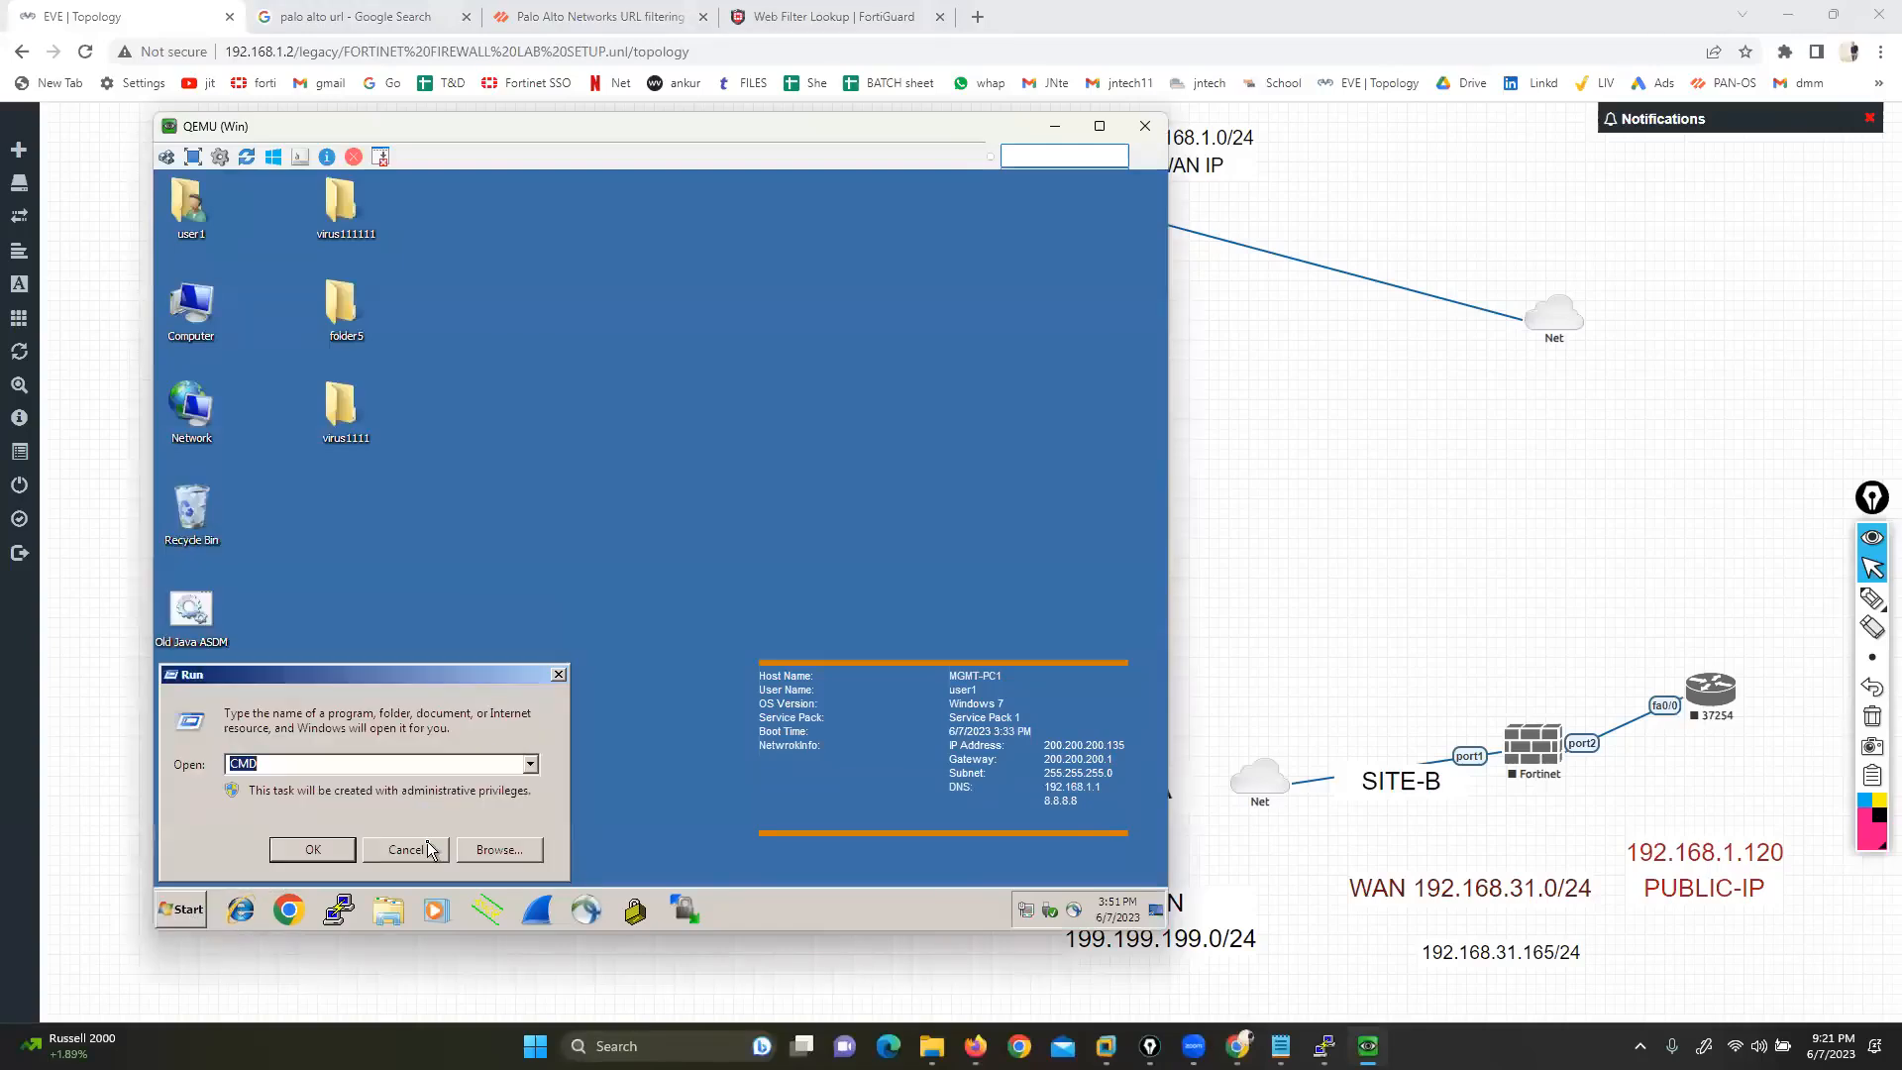
type("cnd")
key("BackSpace")
key("BackSpace")
type("md")
key("Return")
type("ipconfig")
key("Return")
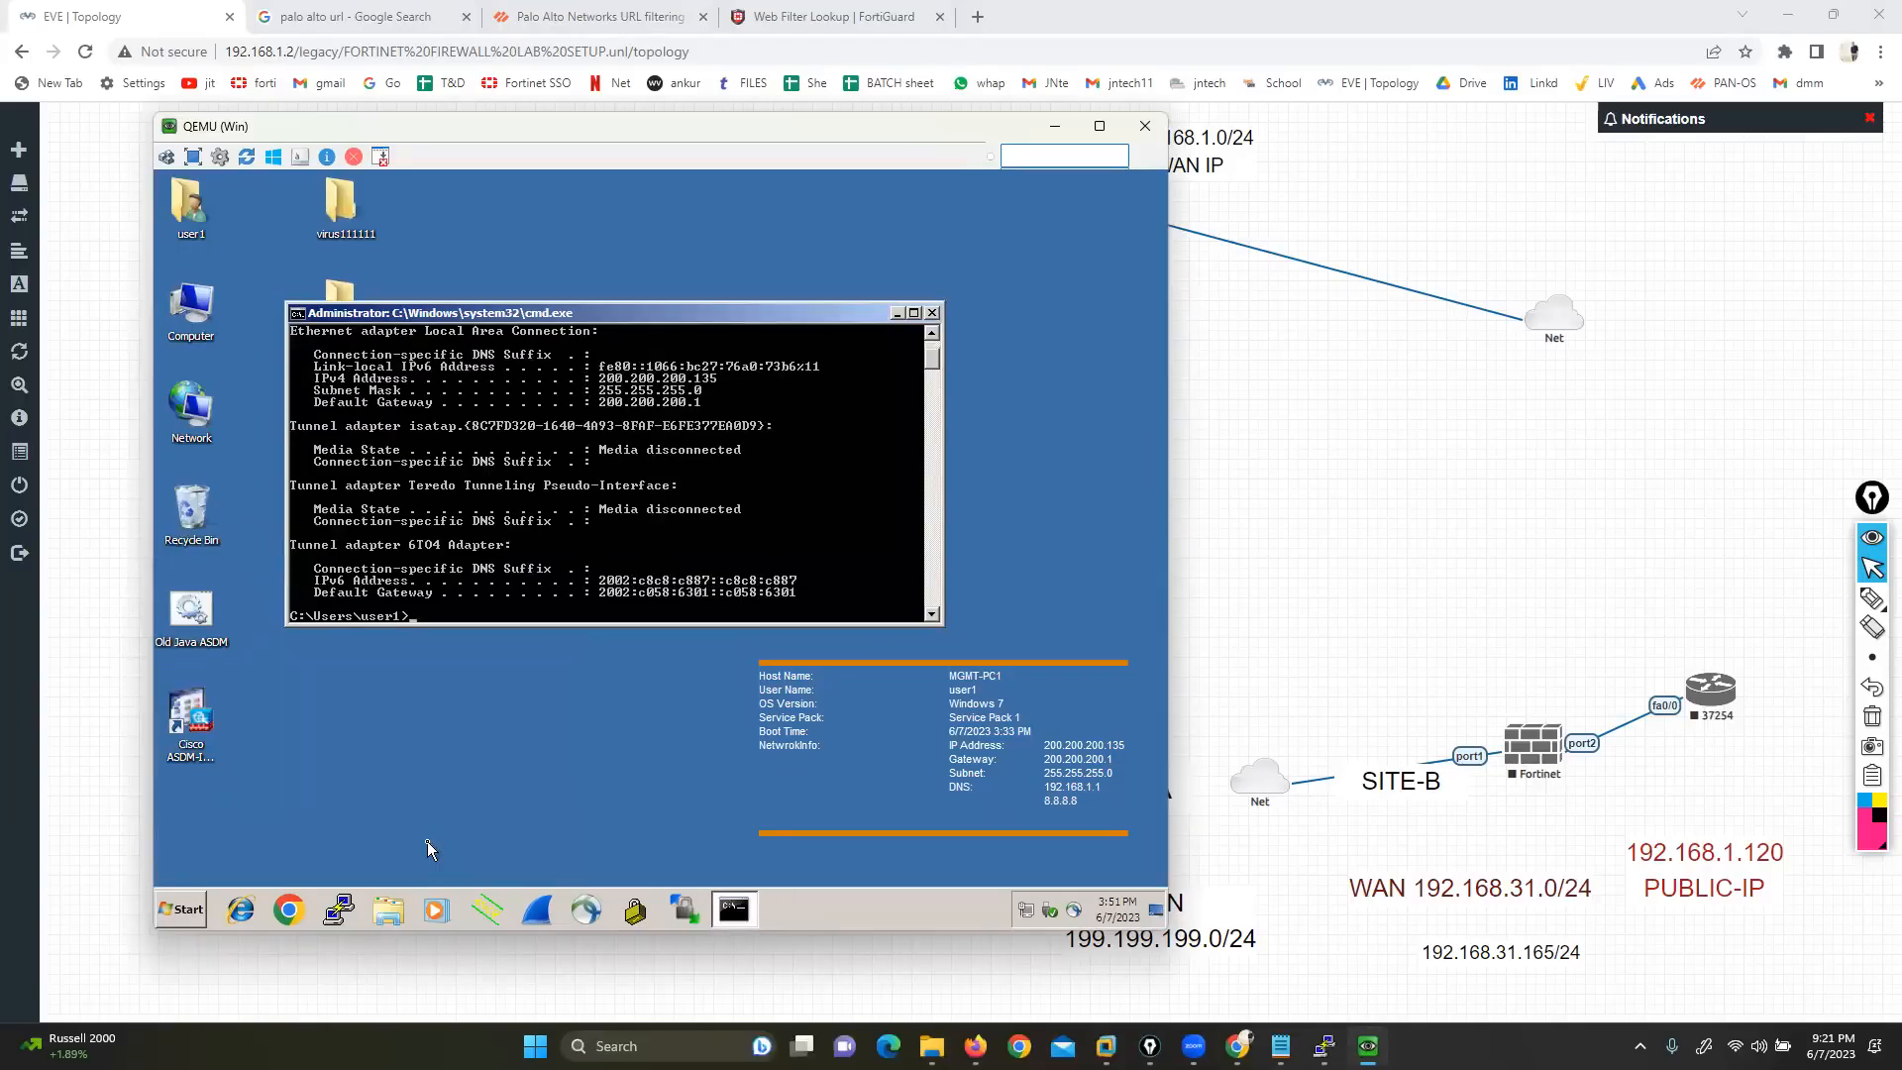
left_click(241, 909)
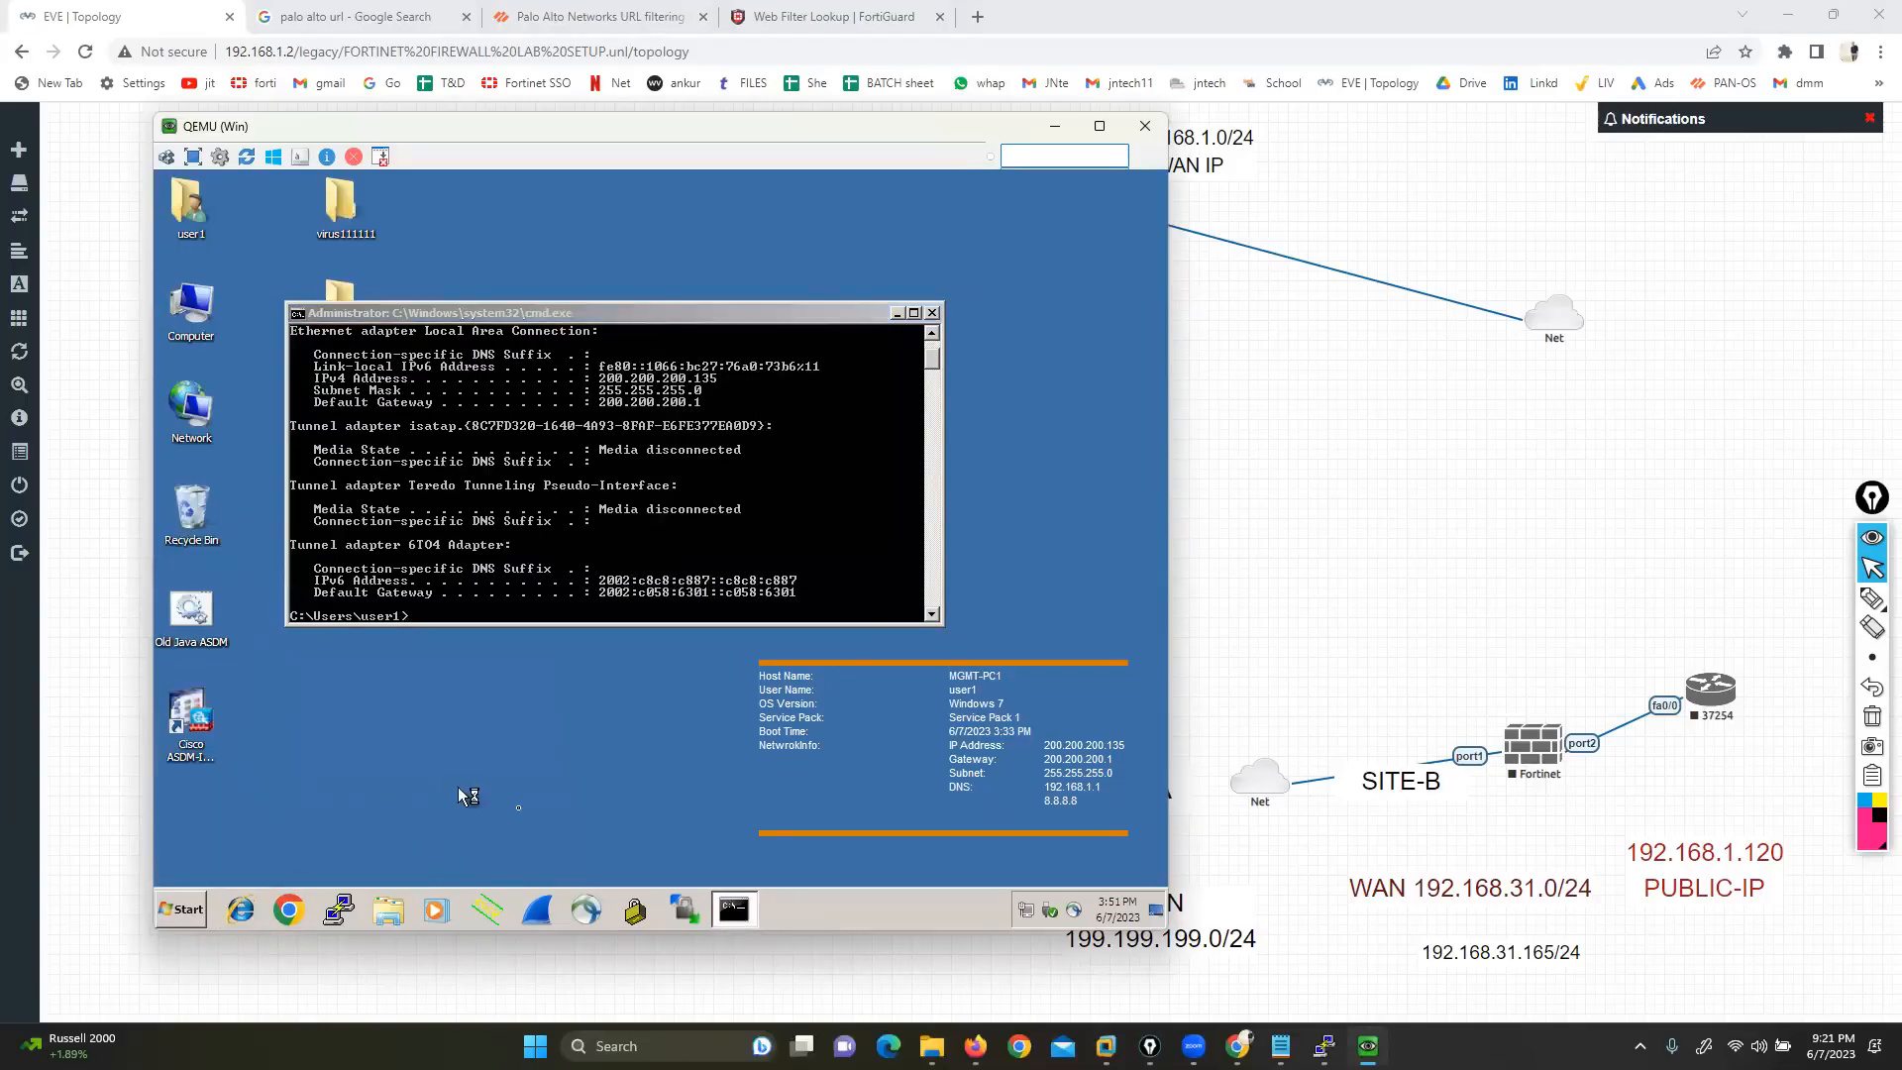
left_click(540, 558)
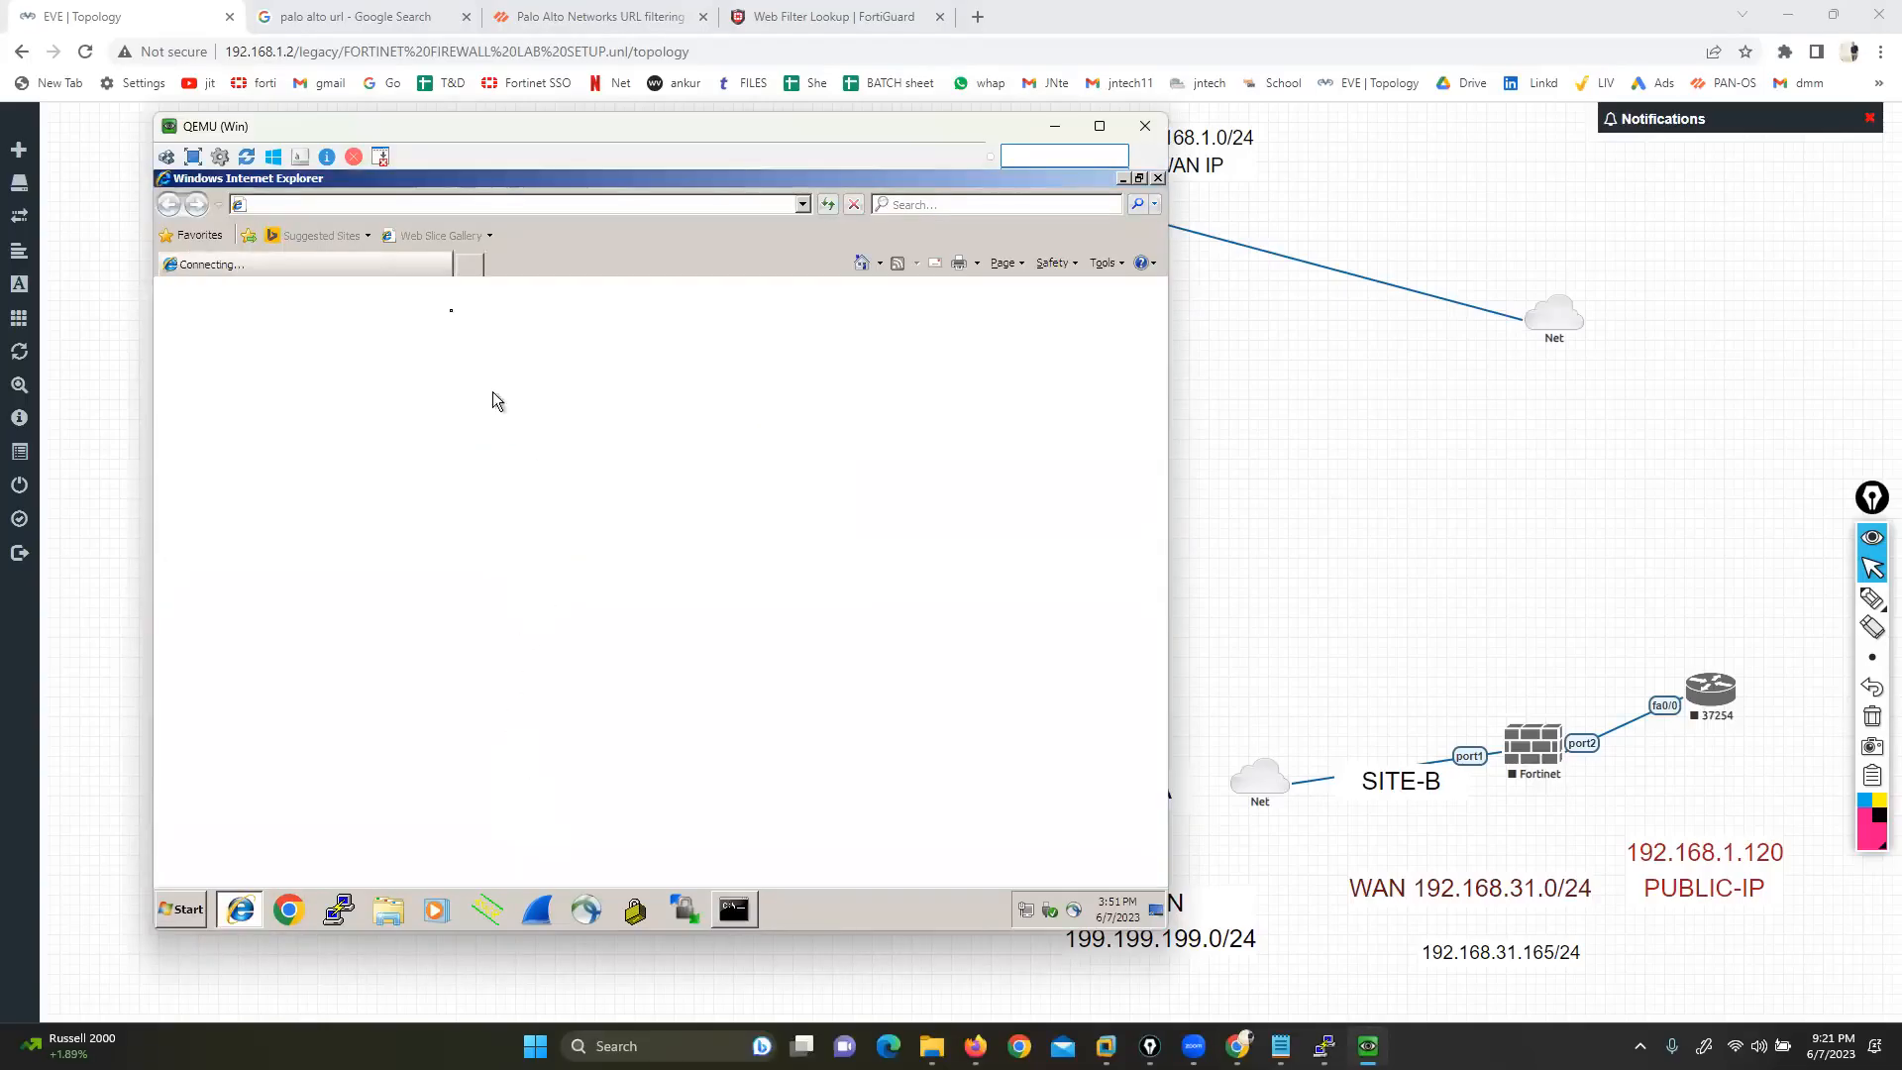
left_click(468, 270)
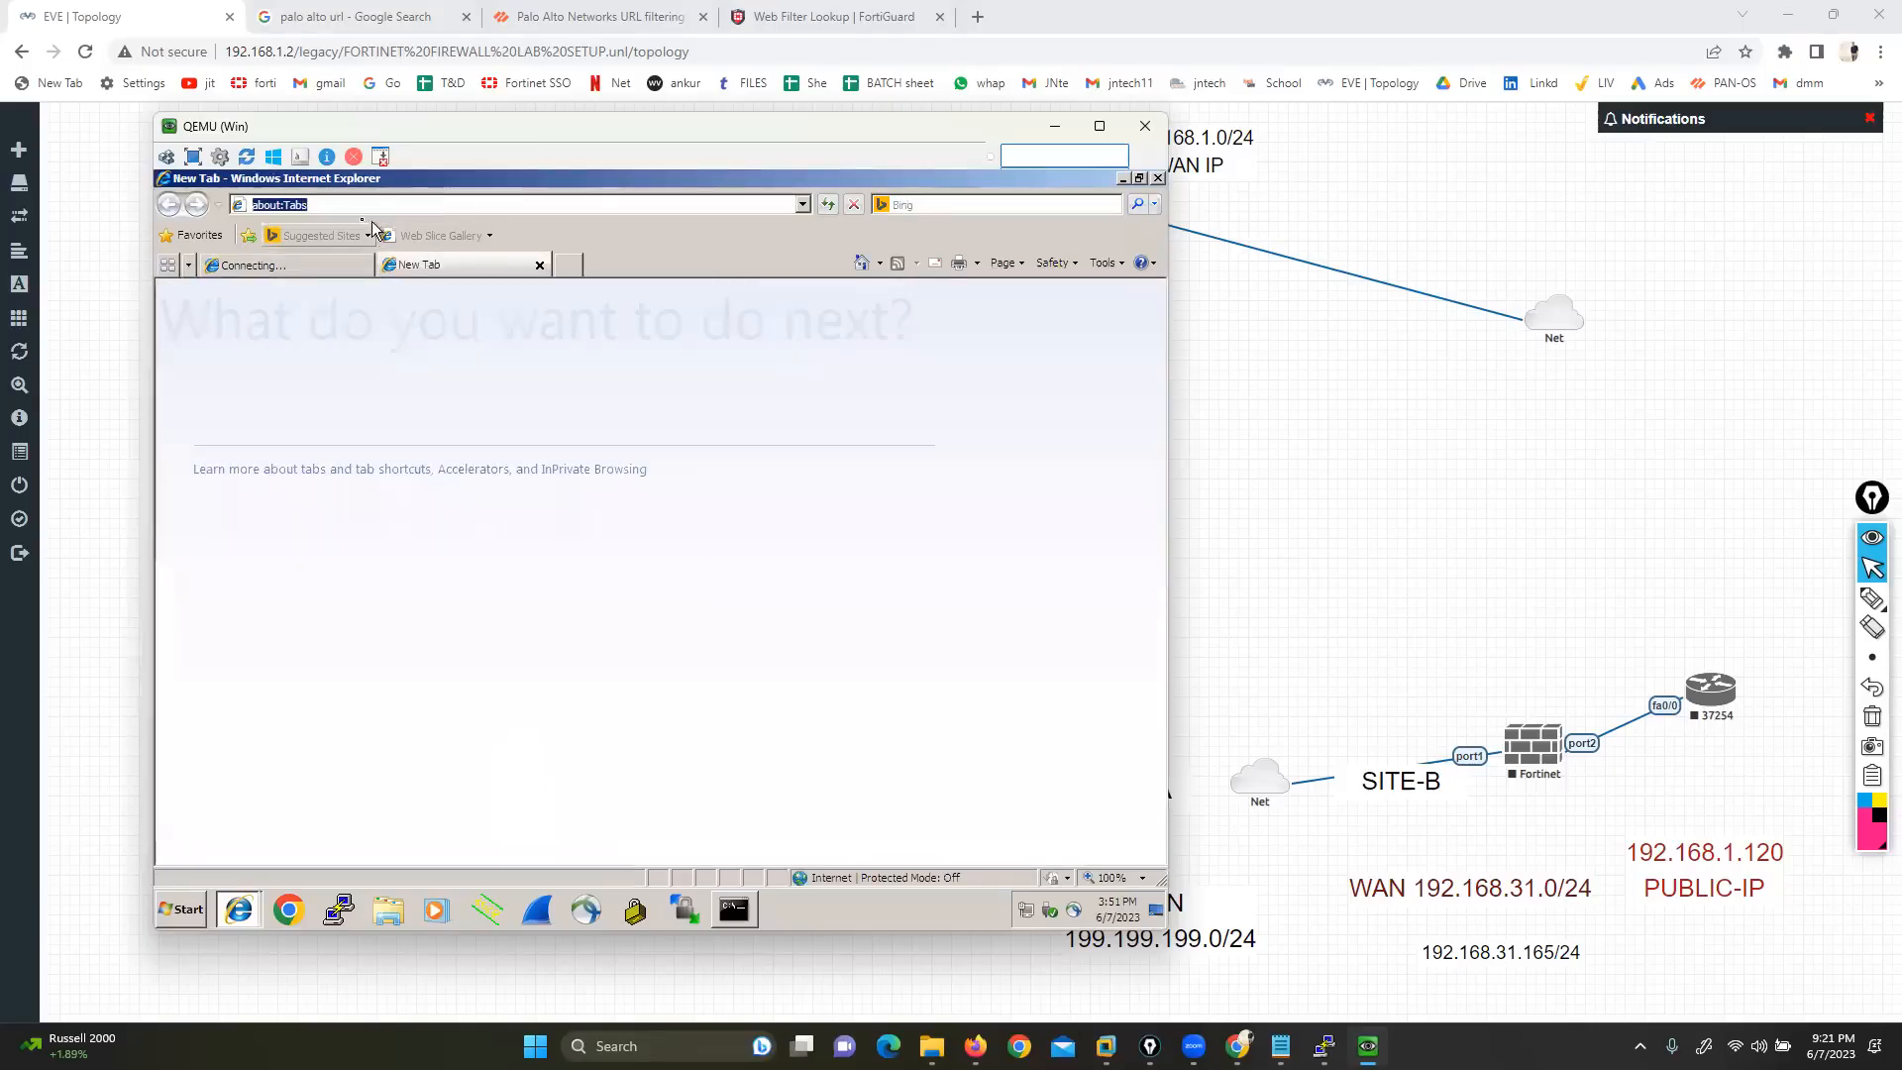
type("ht")
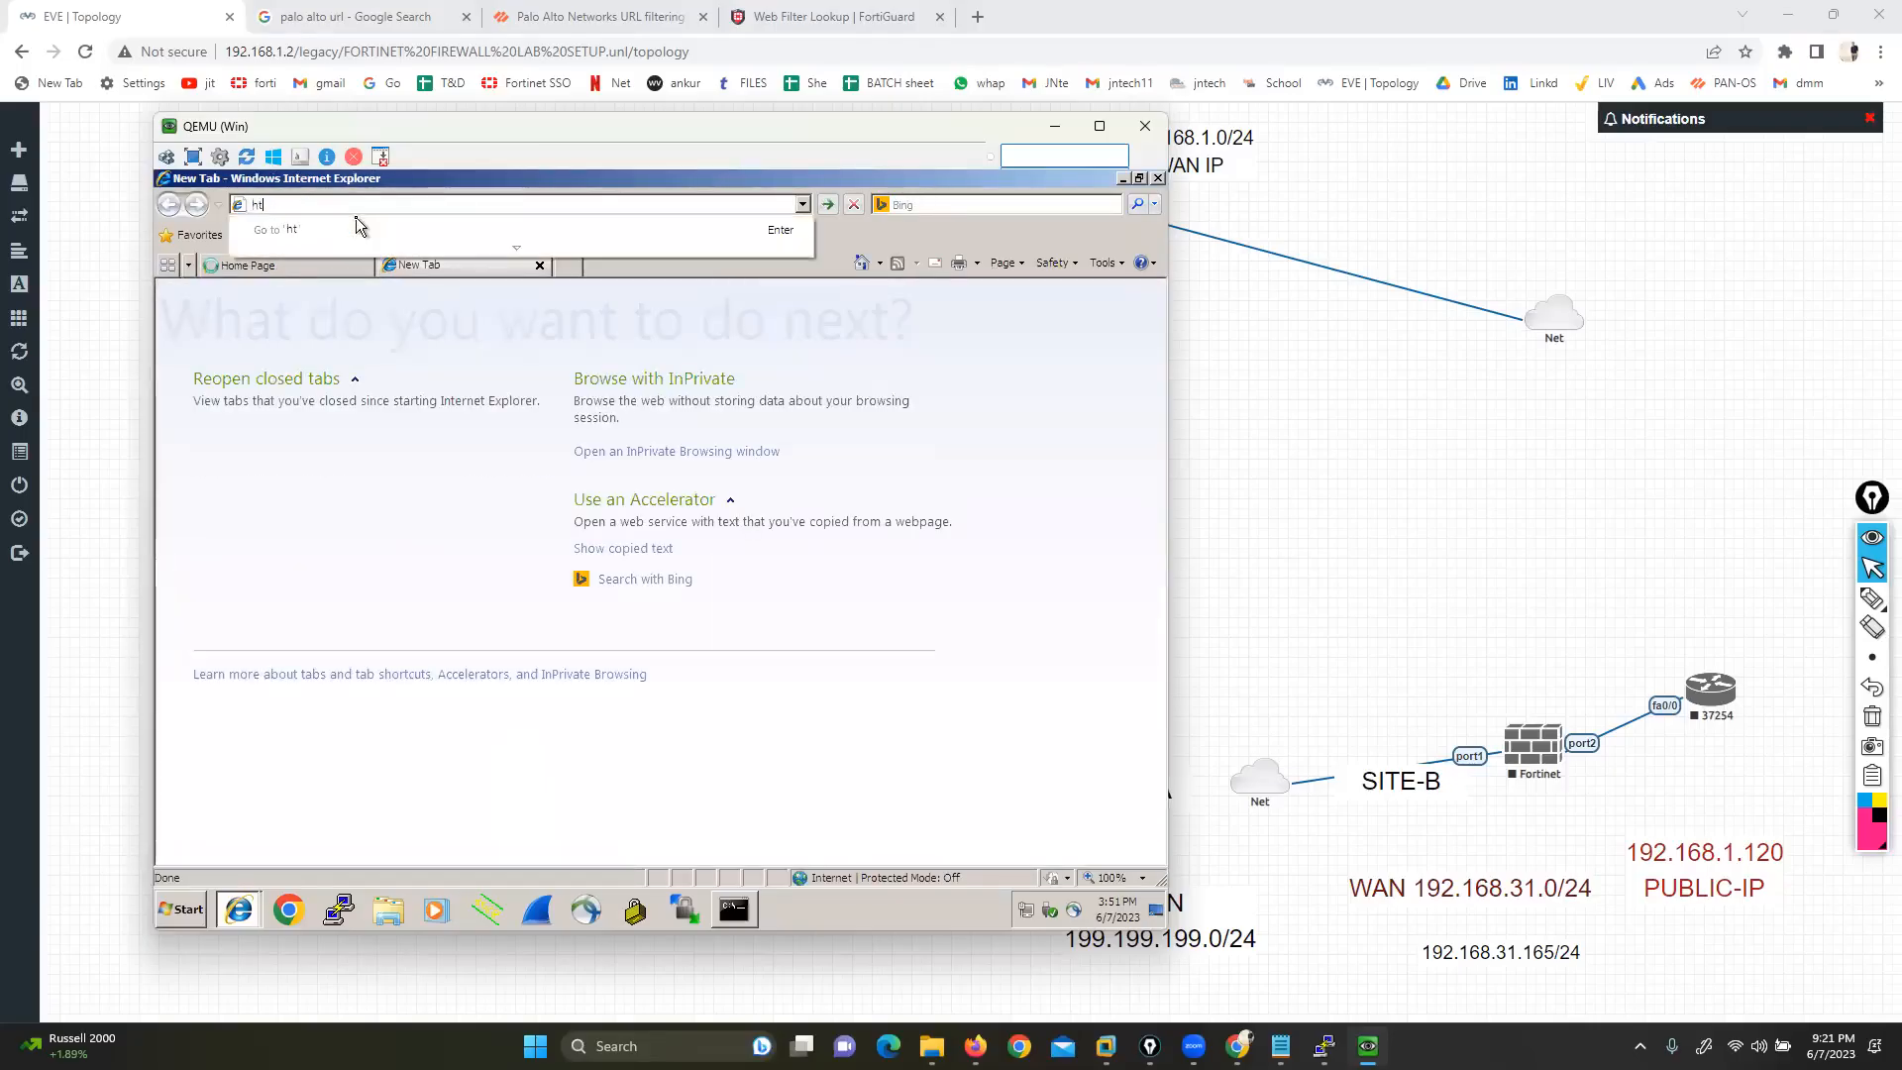
type("tps://facebo")
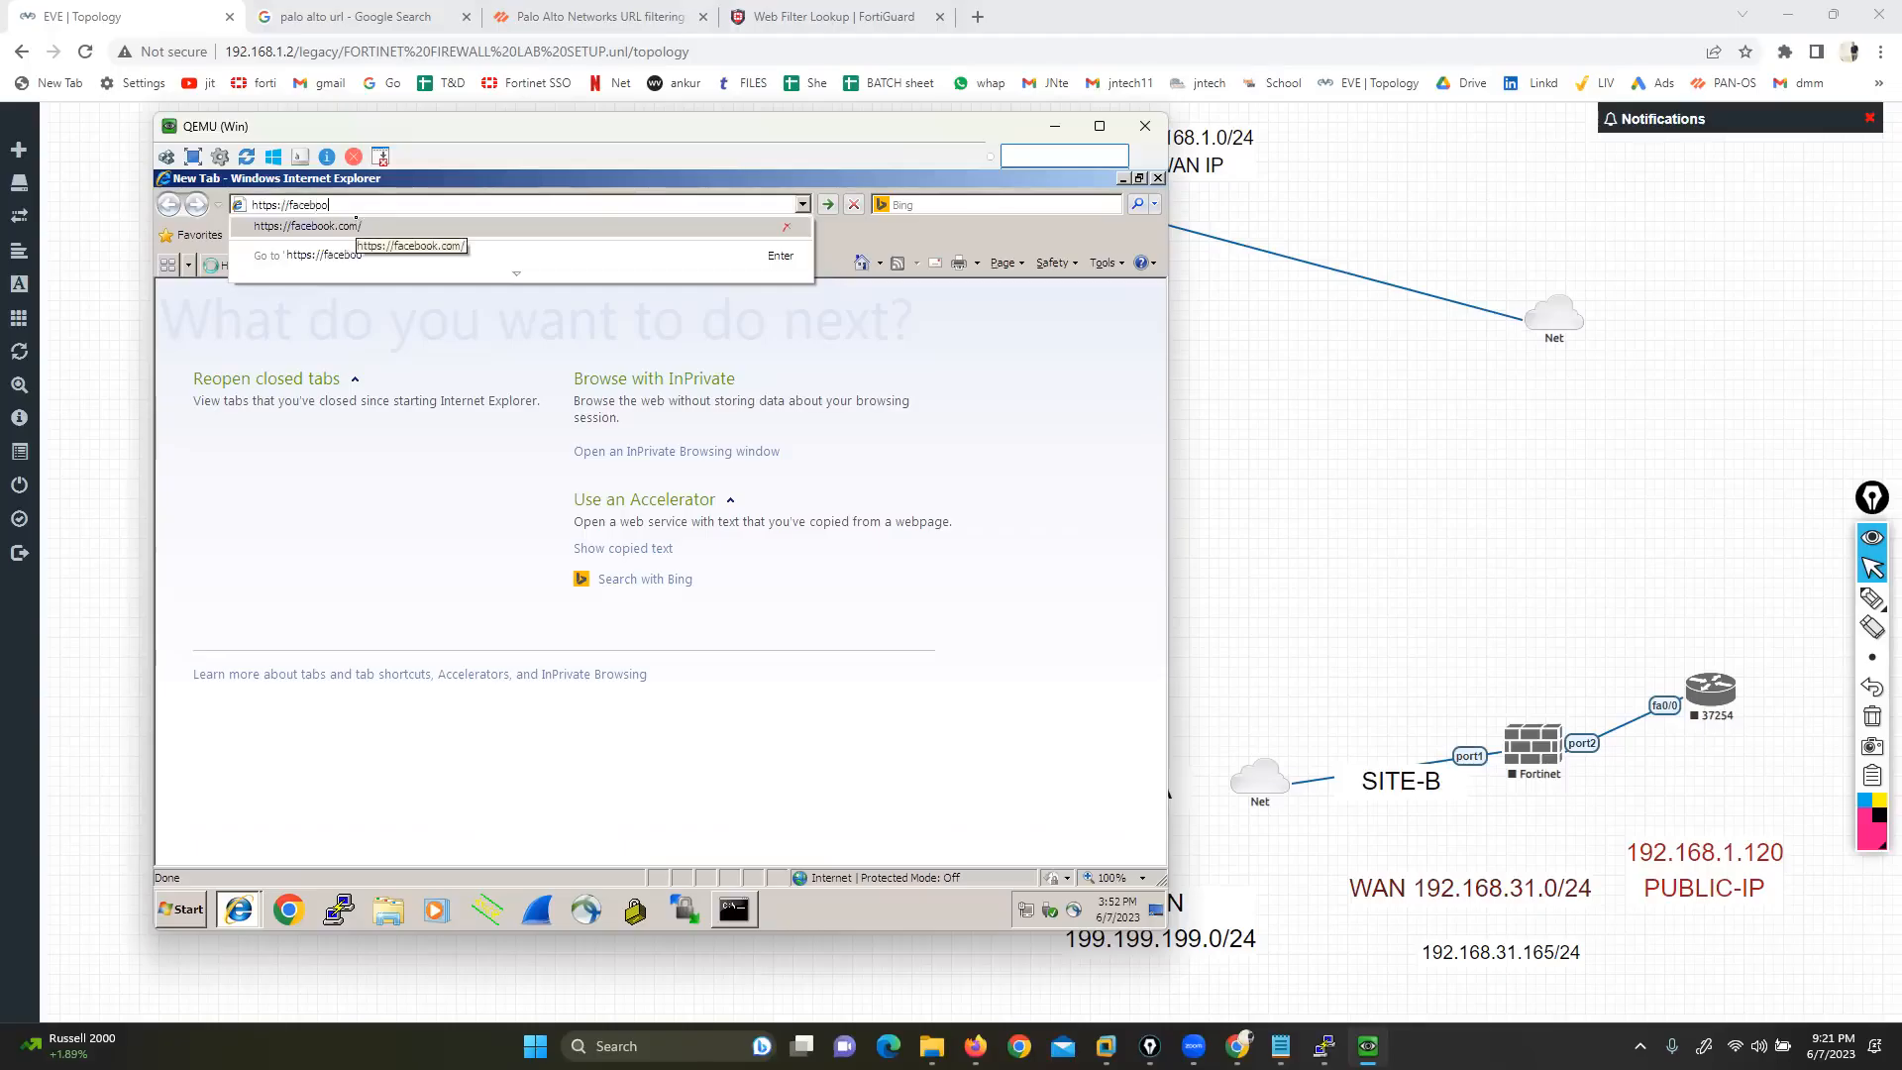
type("ok.com")
left_click(357, 226)
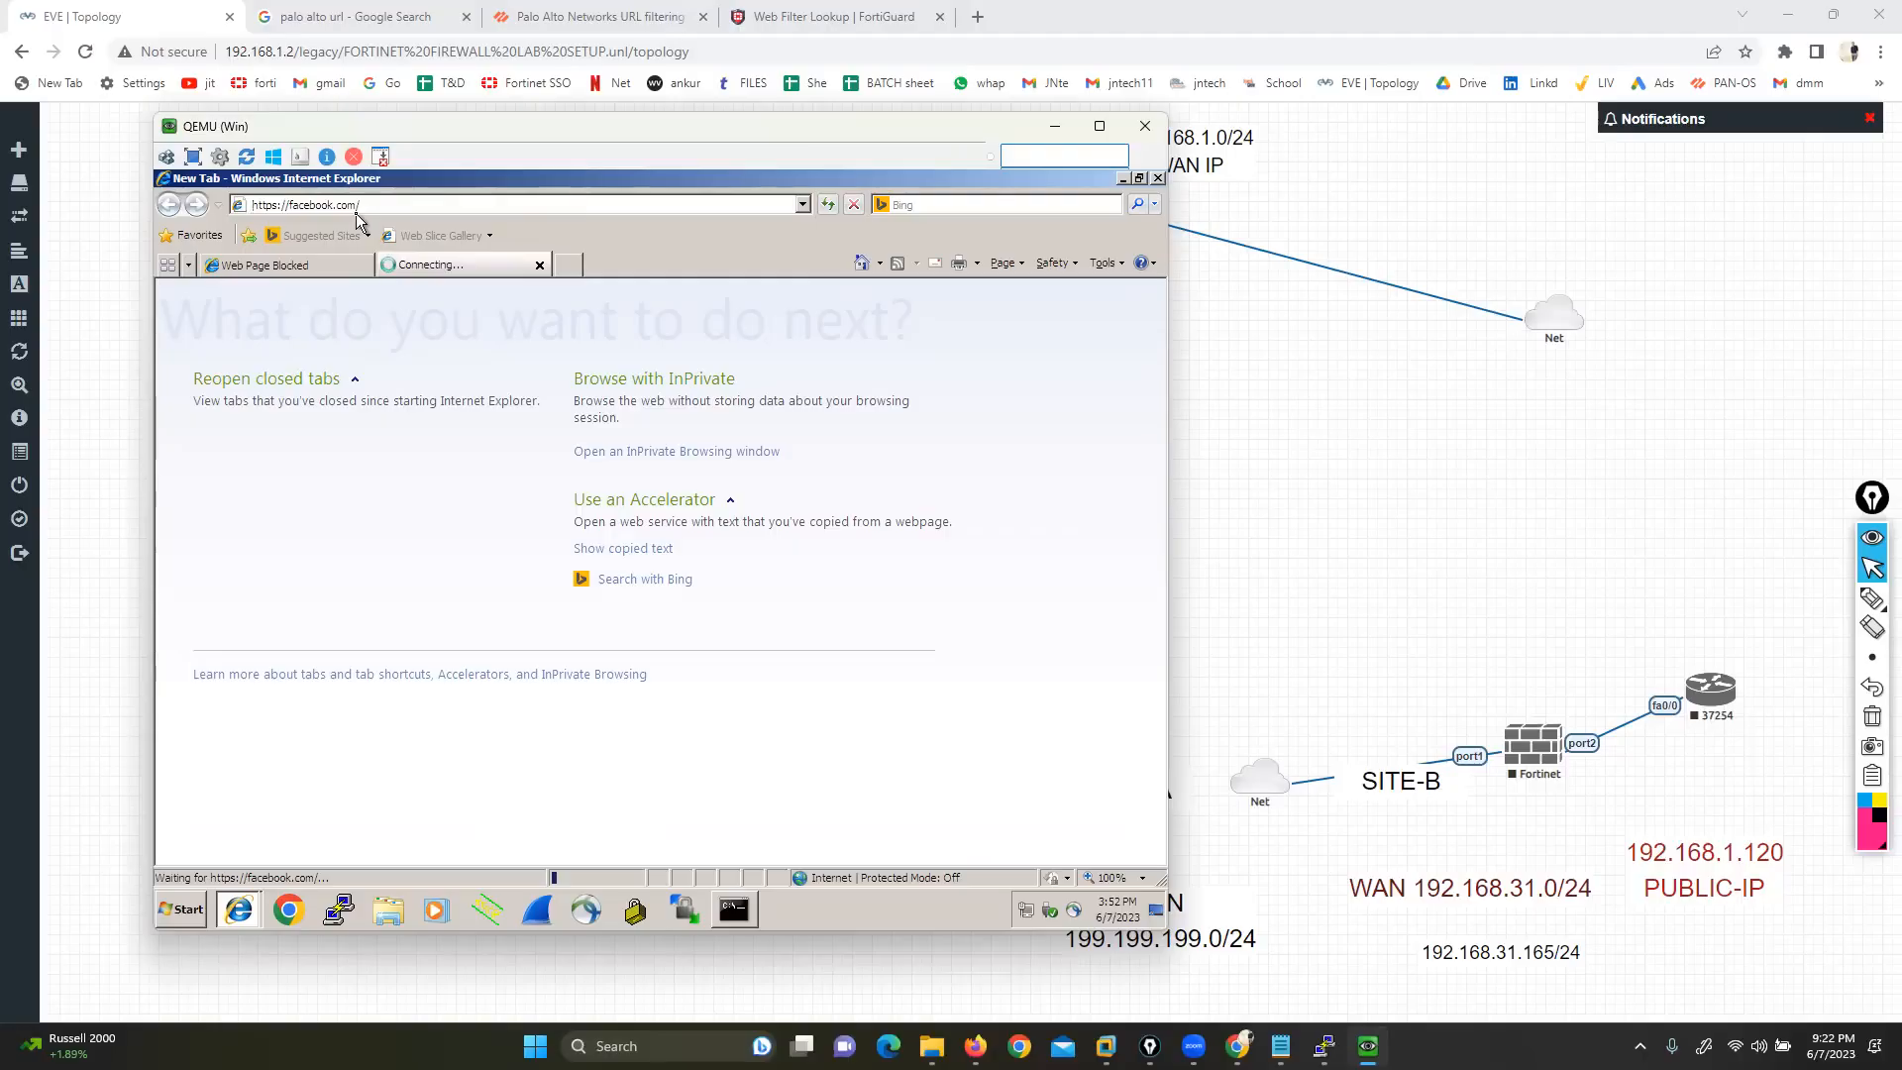
left_click(401, 534)
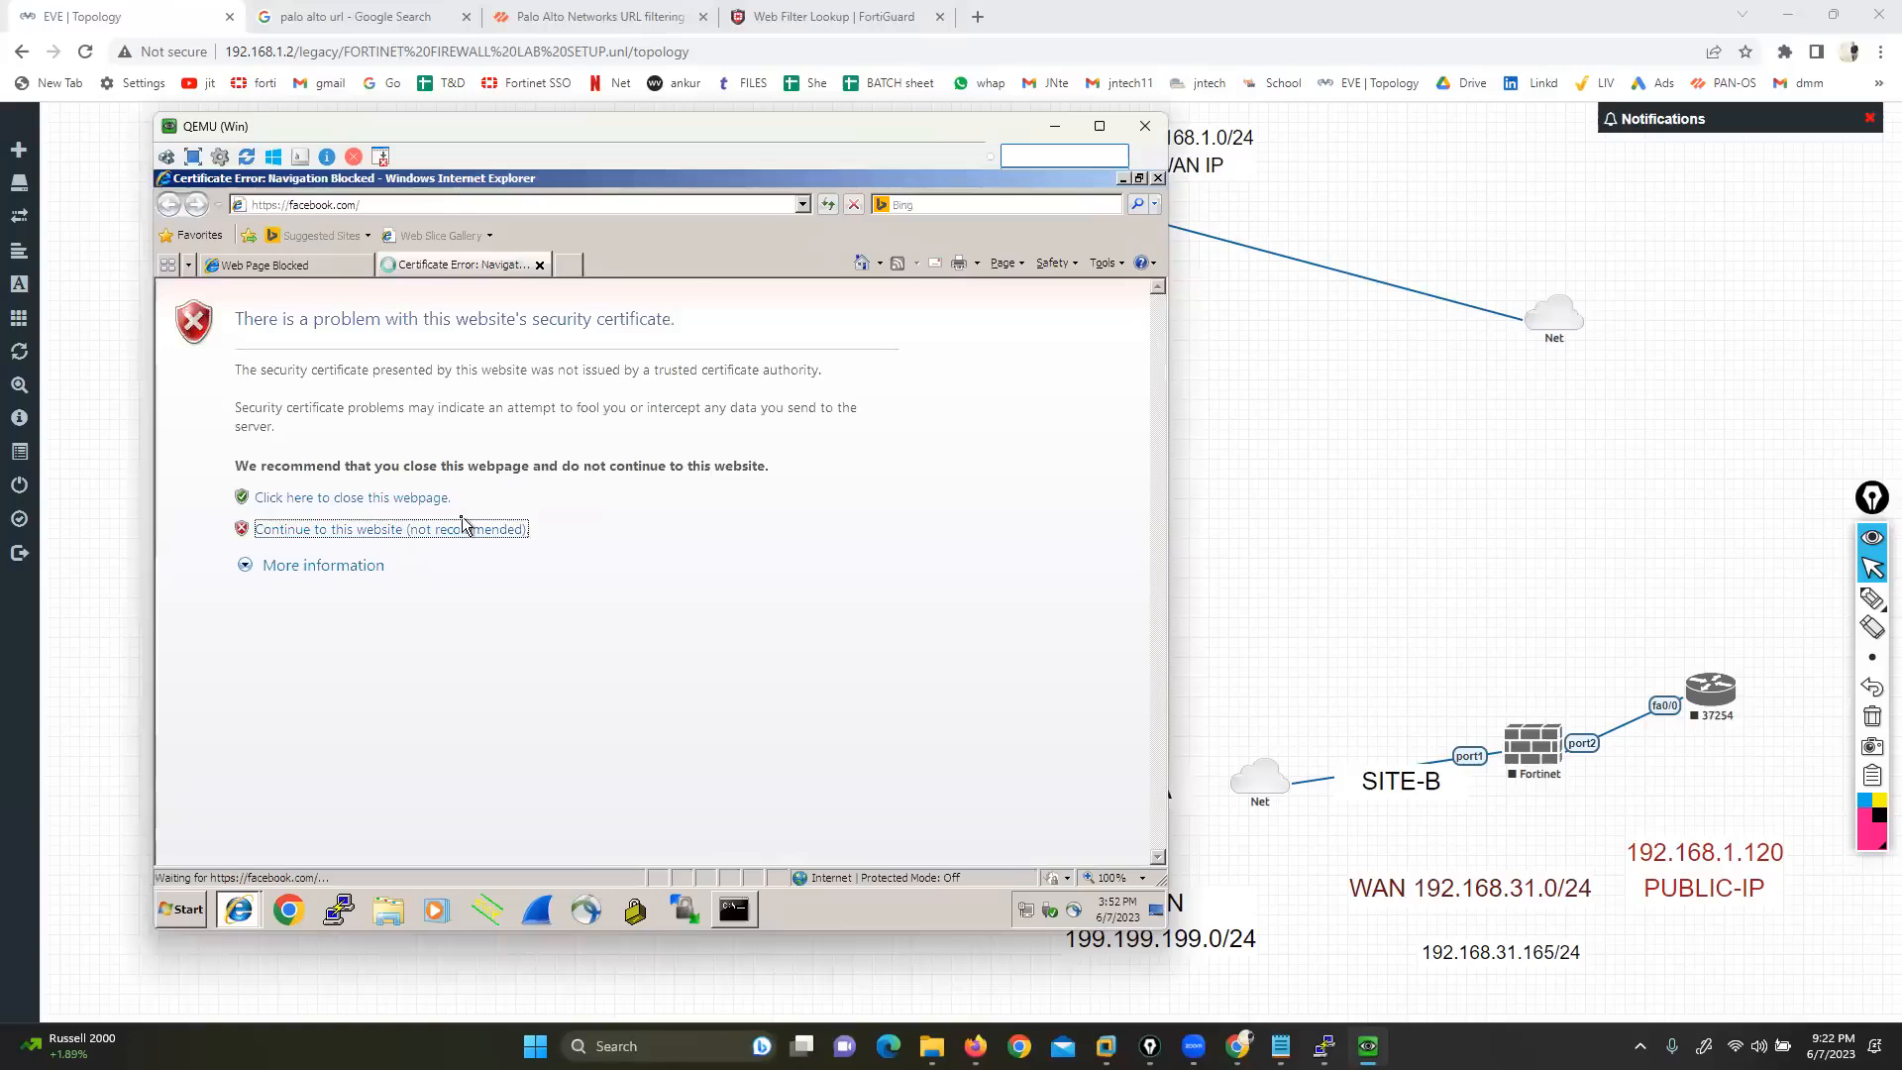
Return to the FortiGate admin page and expand the System menu
mouse_move(976, 1047)
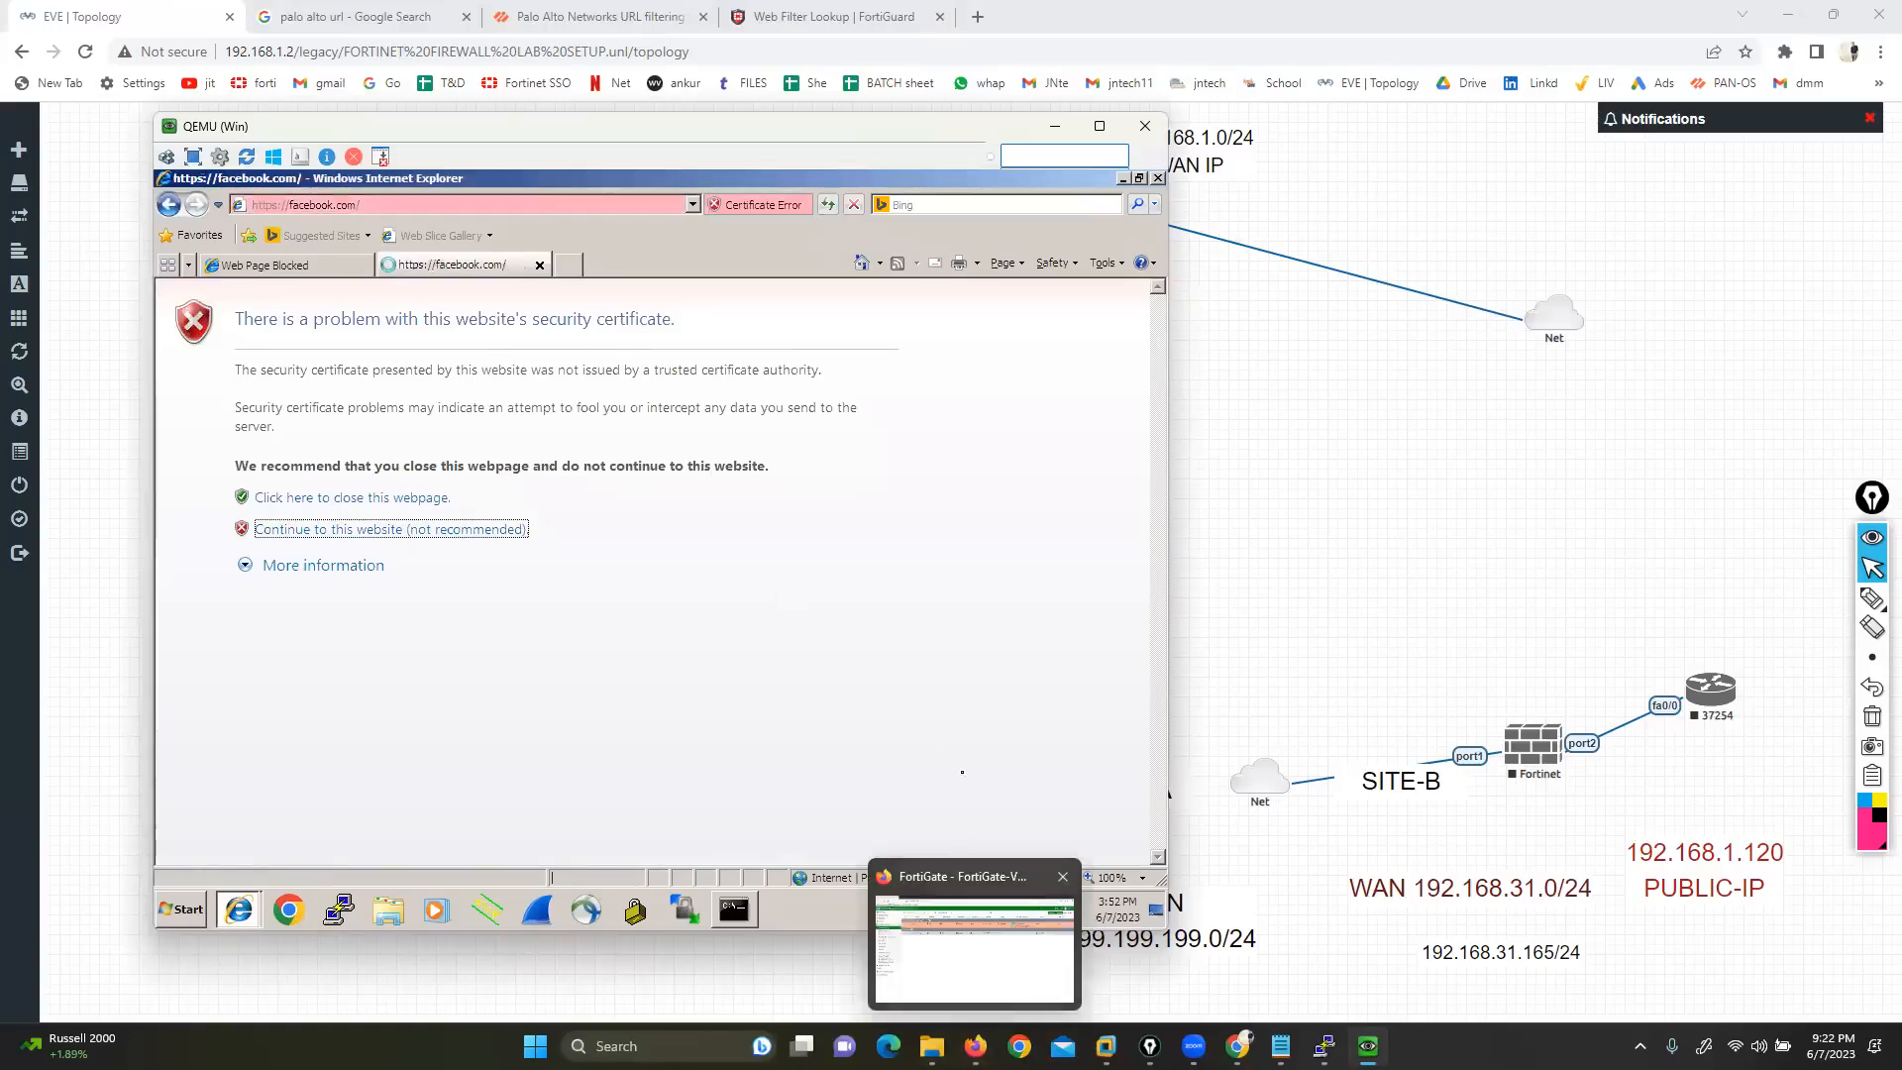
left_click(978, 966)
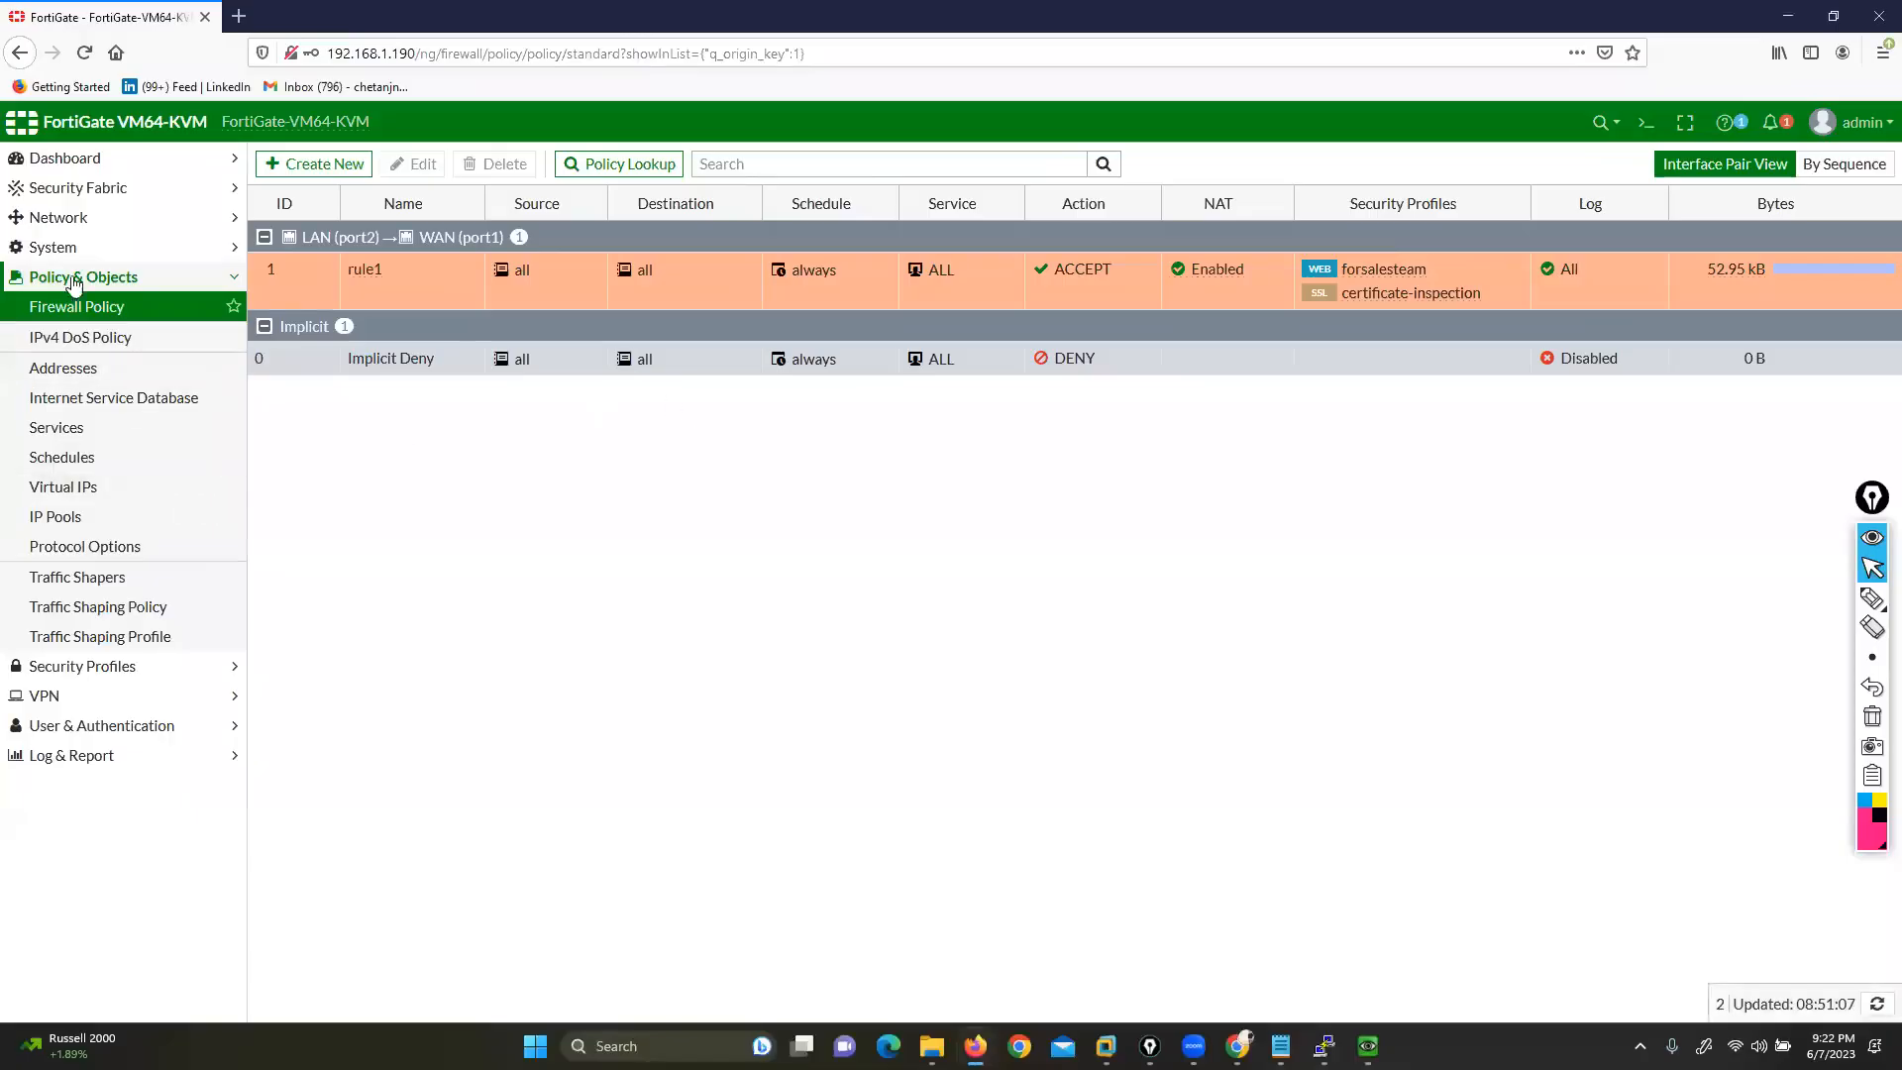
left_click(69, 248)
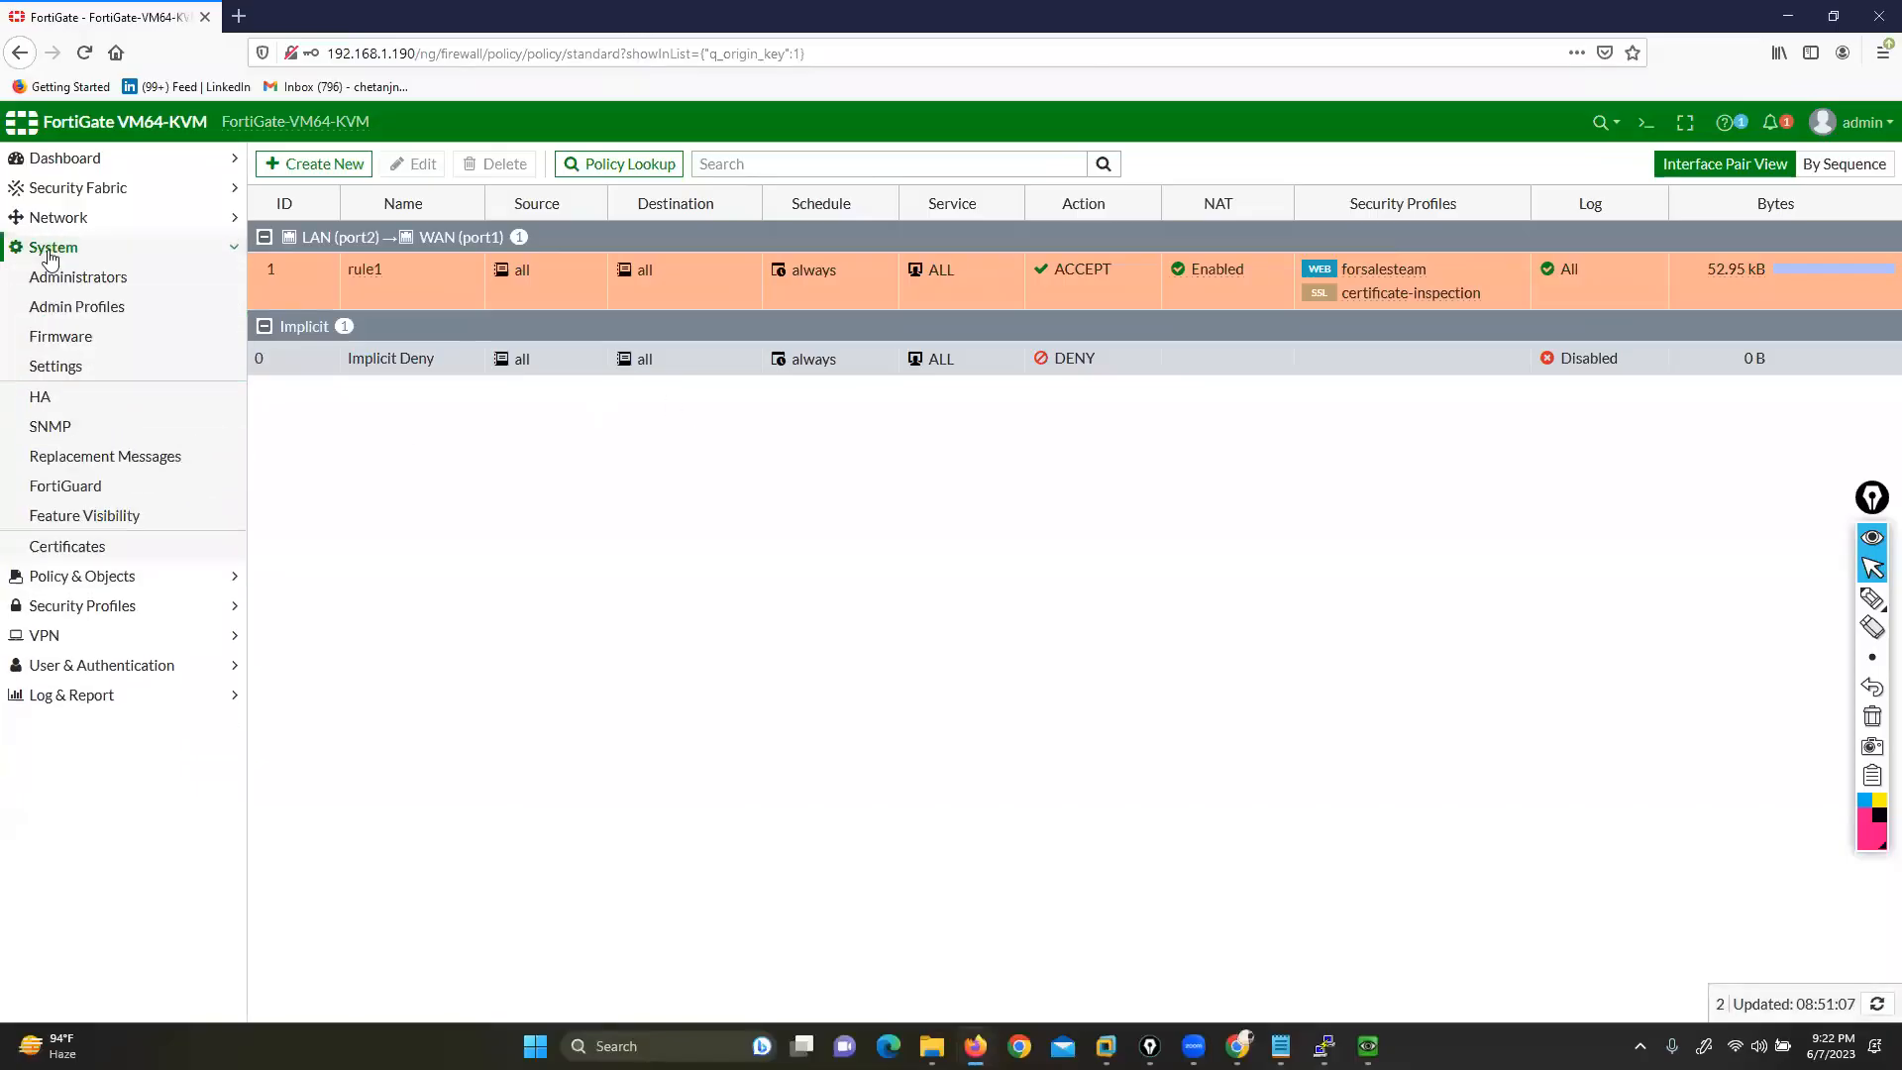
Open the URL Block Page template under Replacement Messages, then cancel without changes
left_click(118, 464)
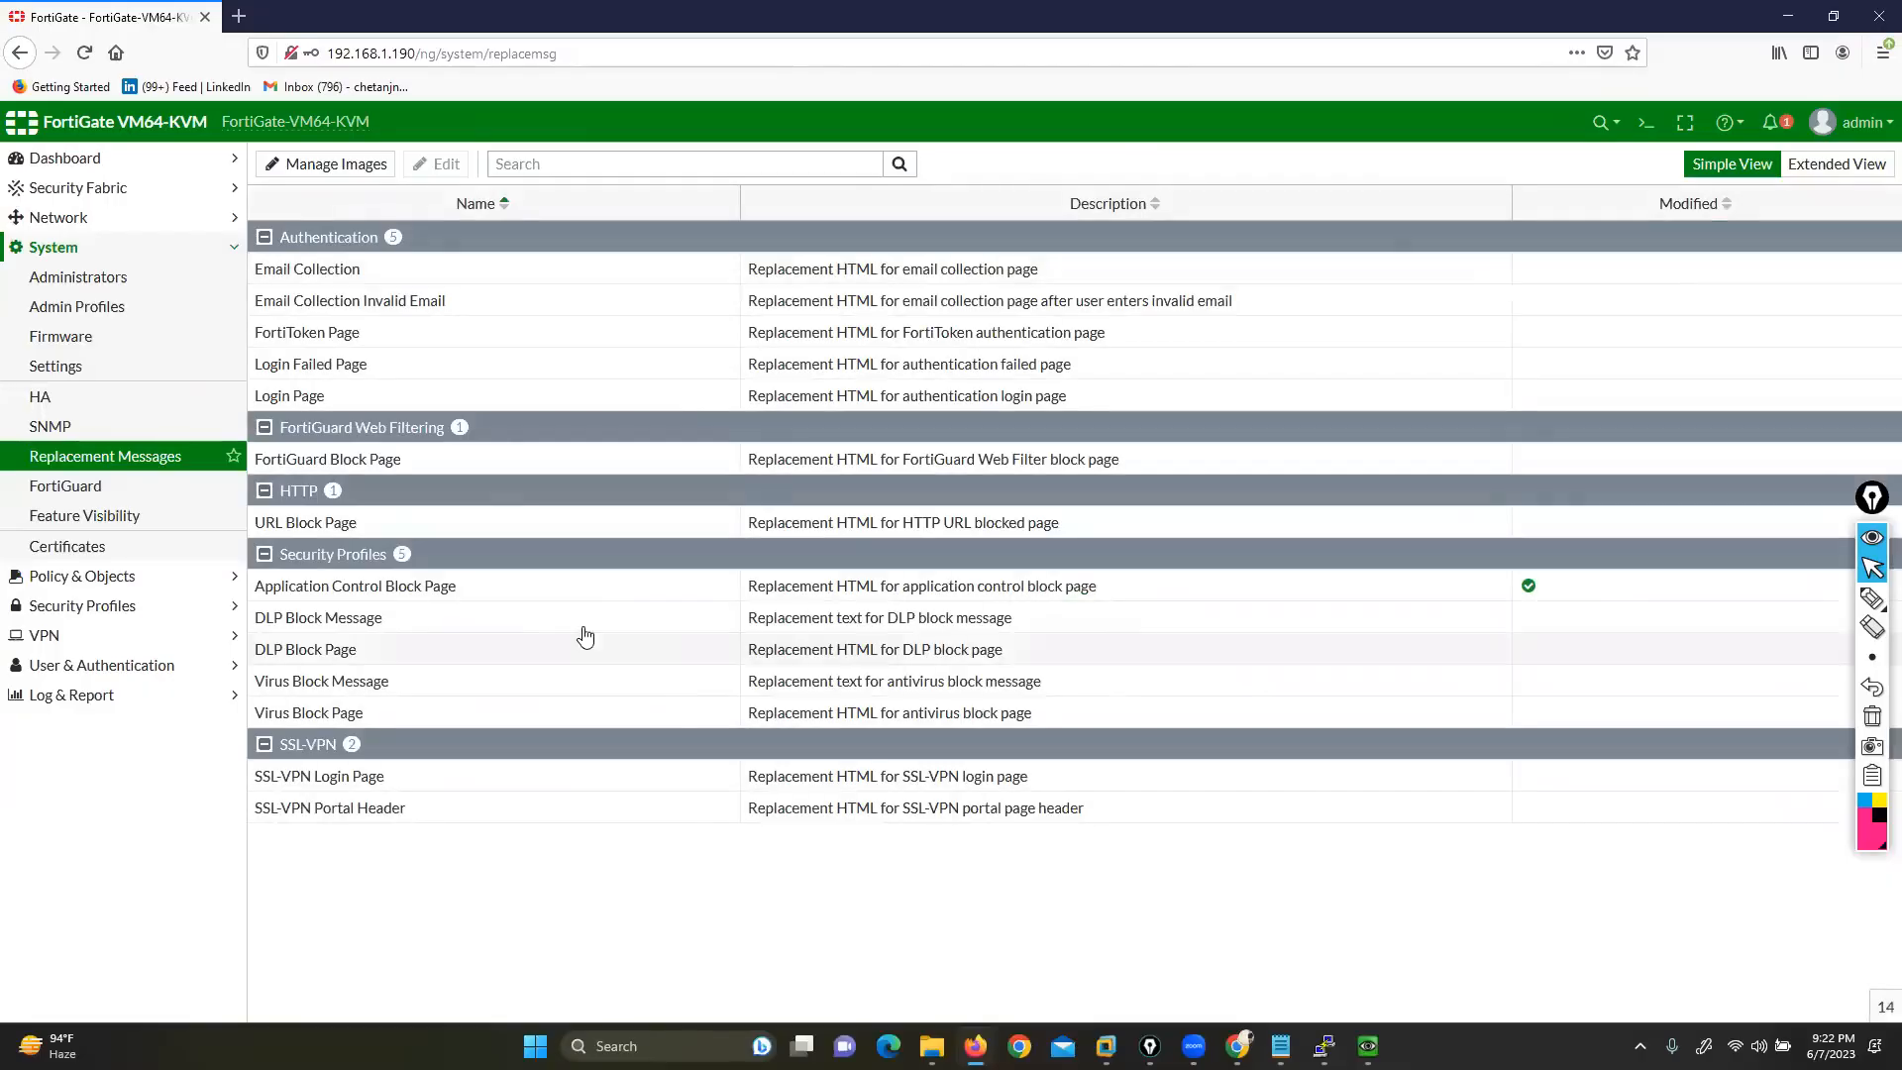
left_click(312, 525)
double_click(396, 525)
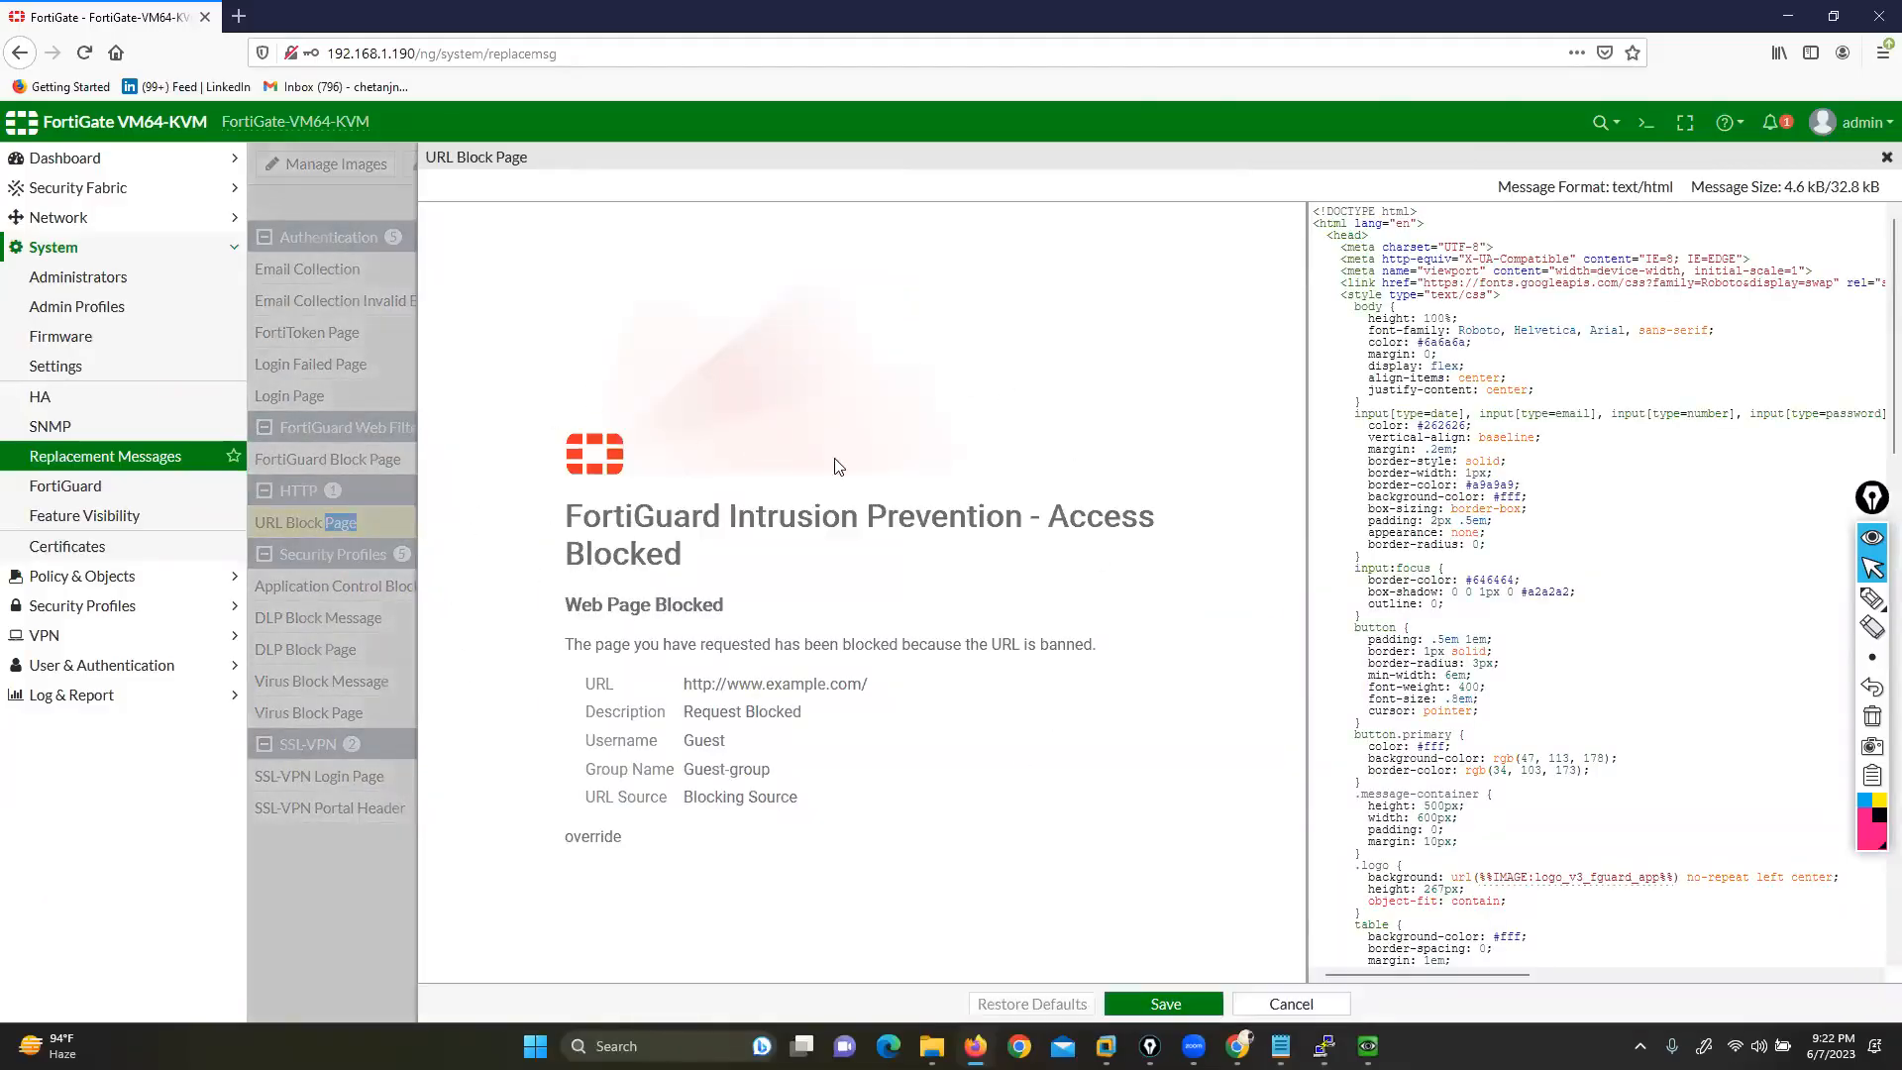
left_click(1287, 1003)
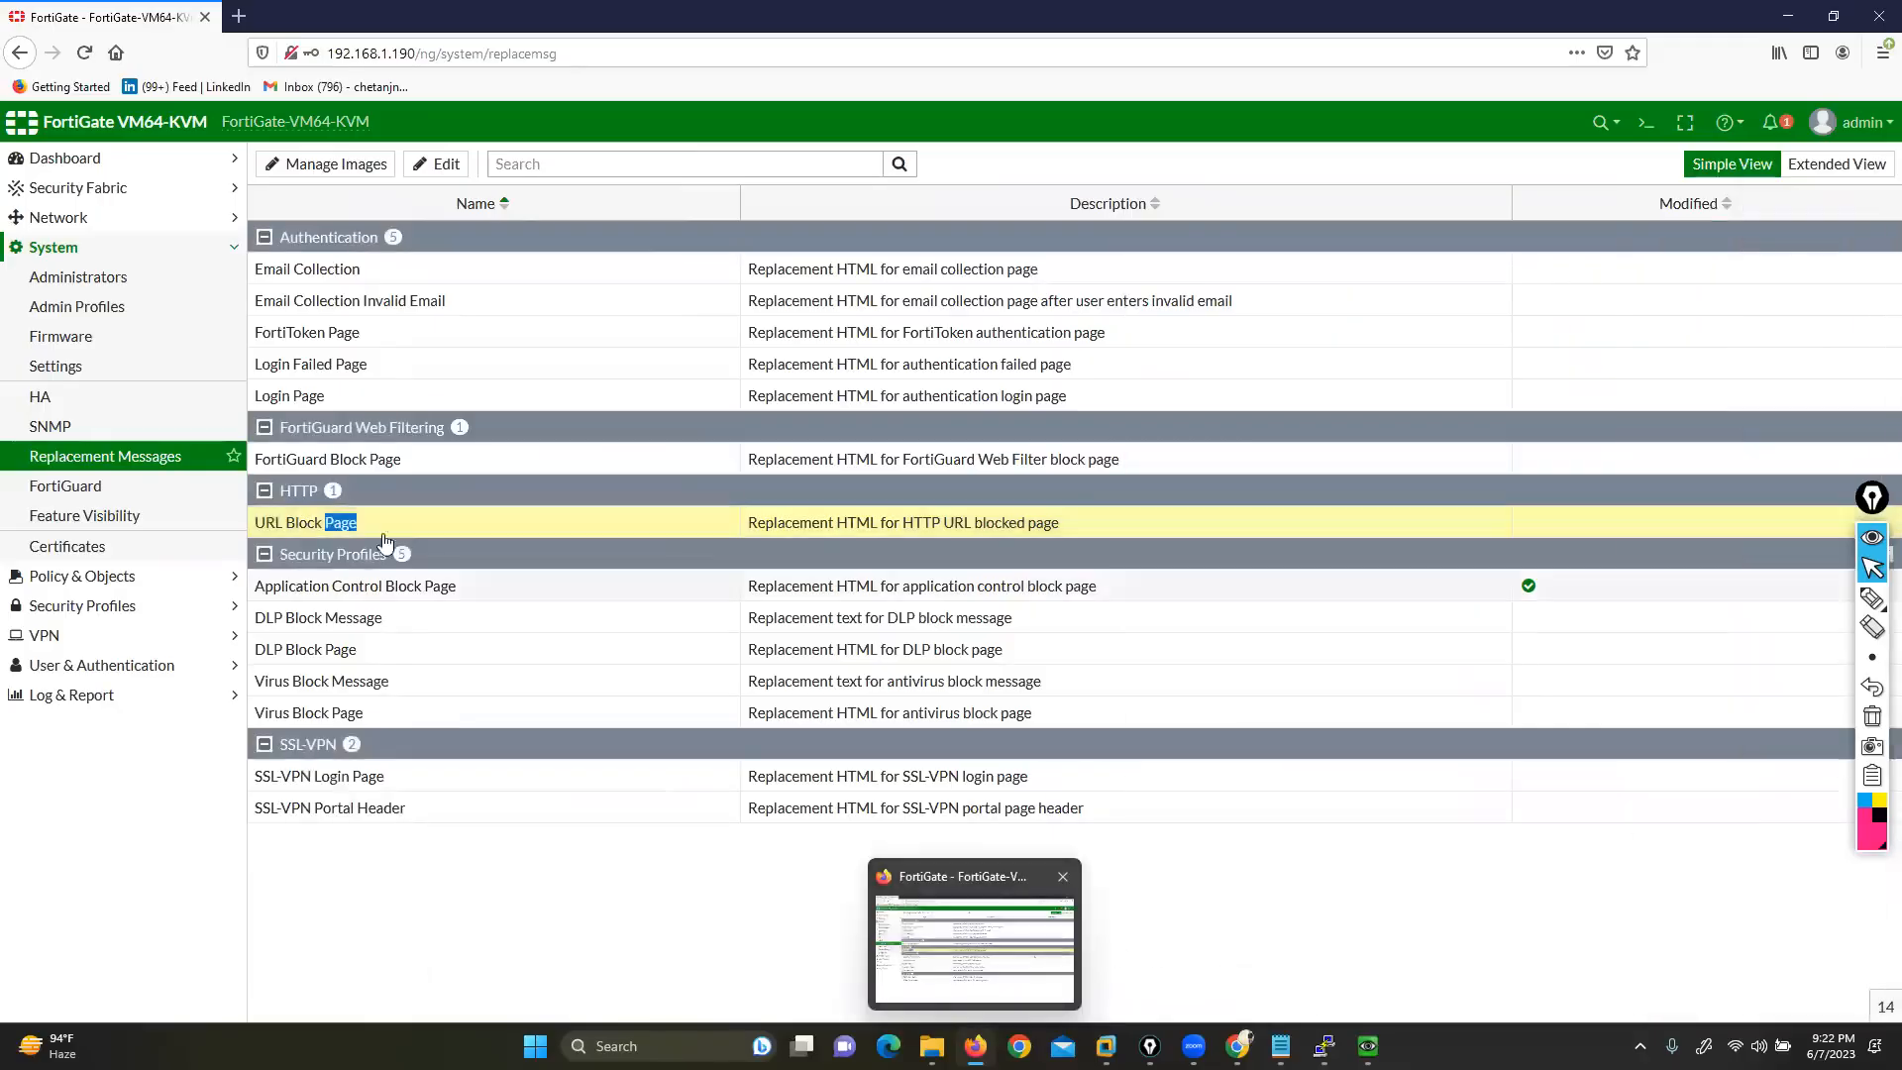
Decline the secure-content warning so facebook.com shows the FortiGuard Web Page Blocked page
left_click(1368, 1046)
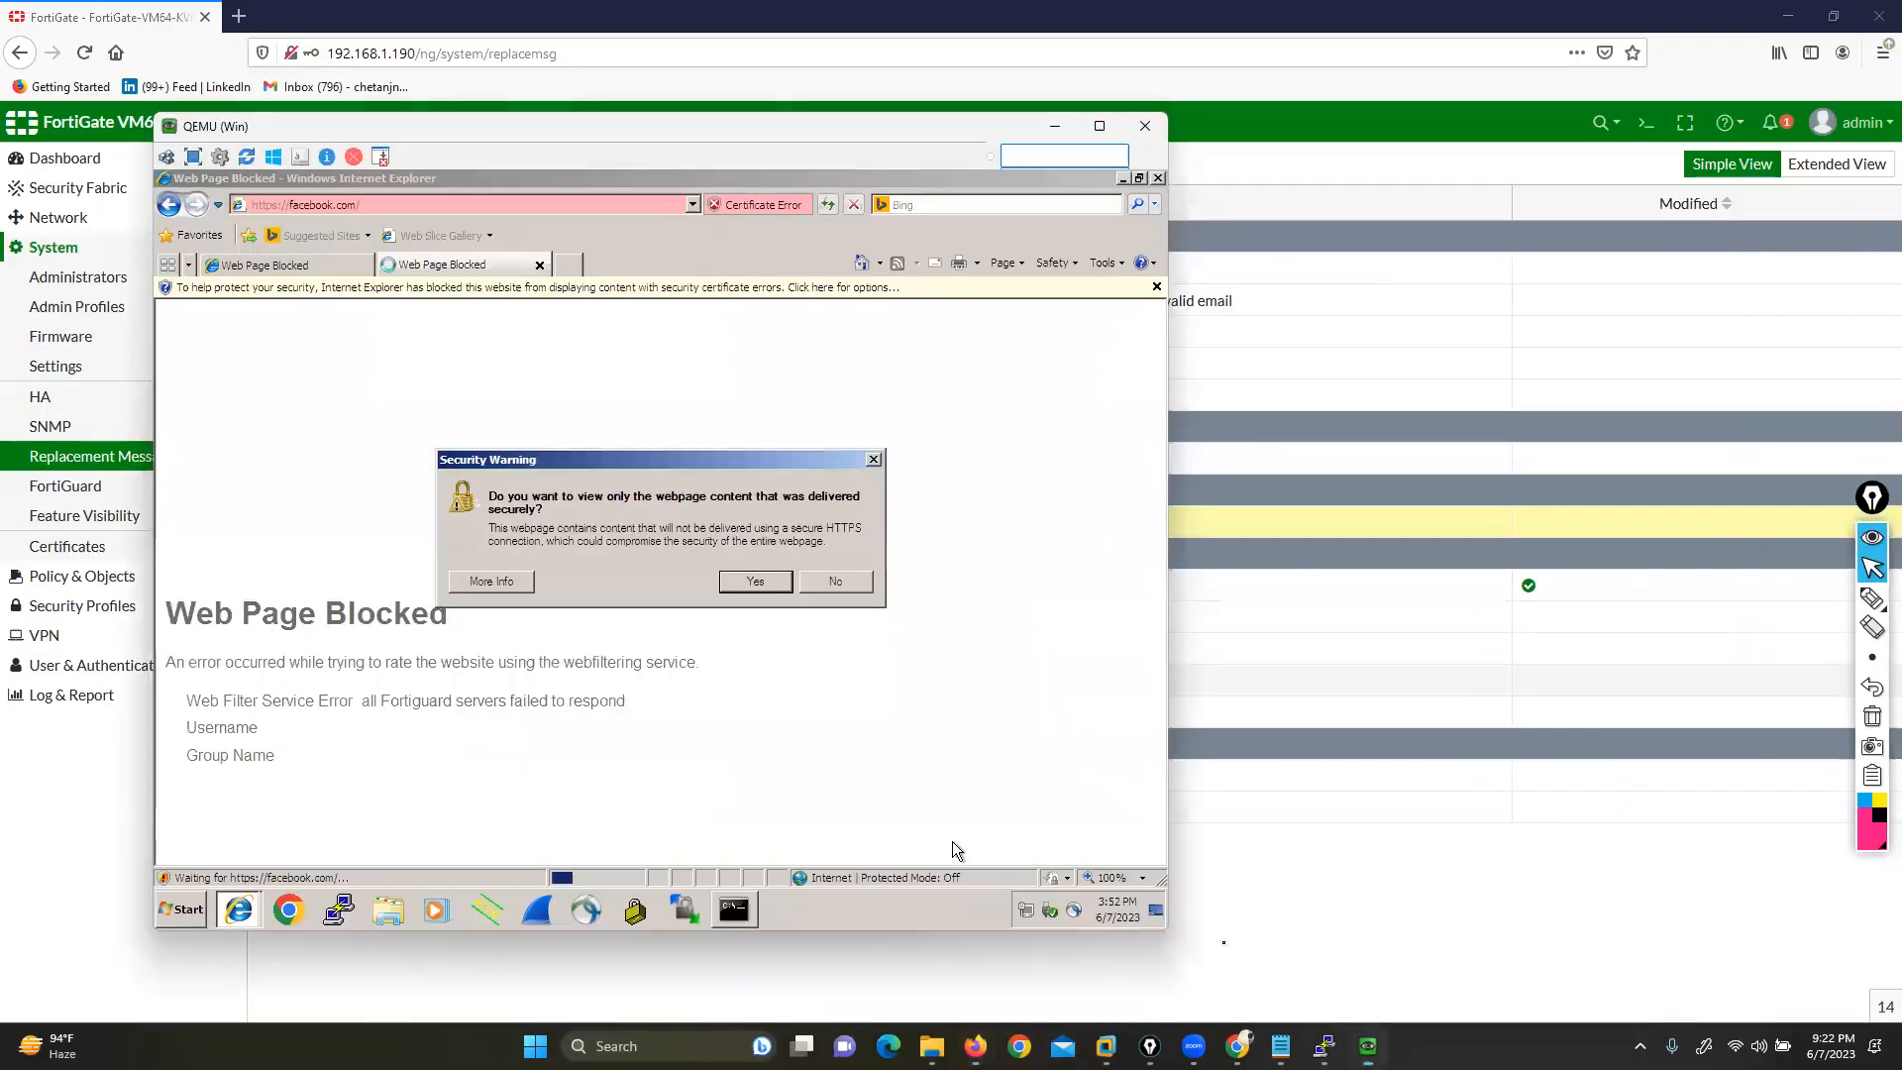
left_click(829, 579)
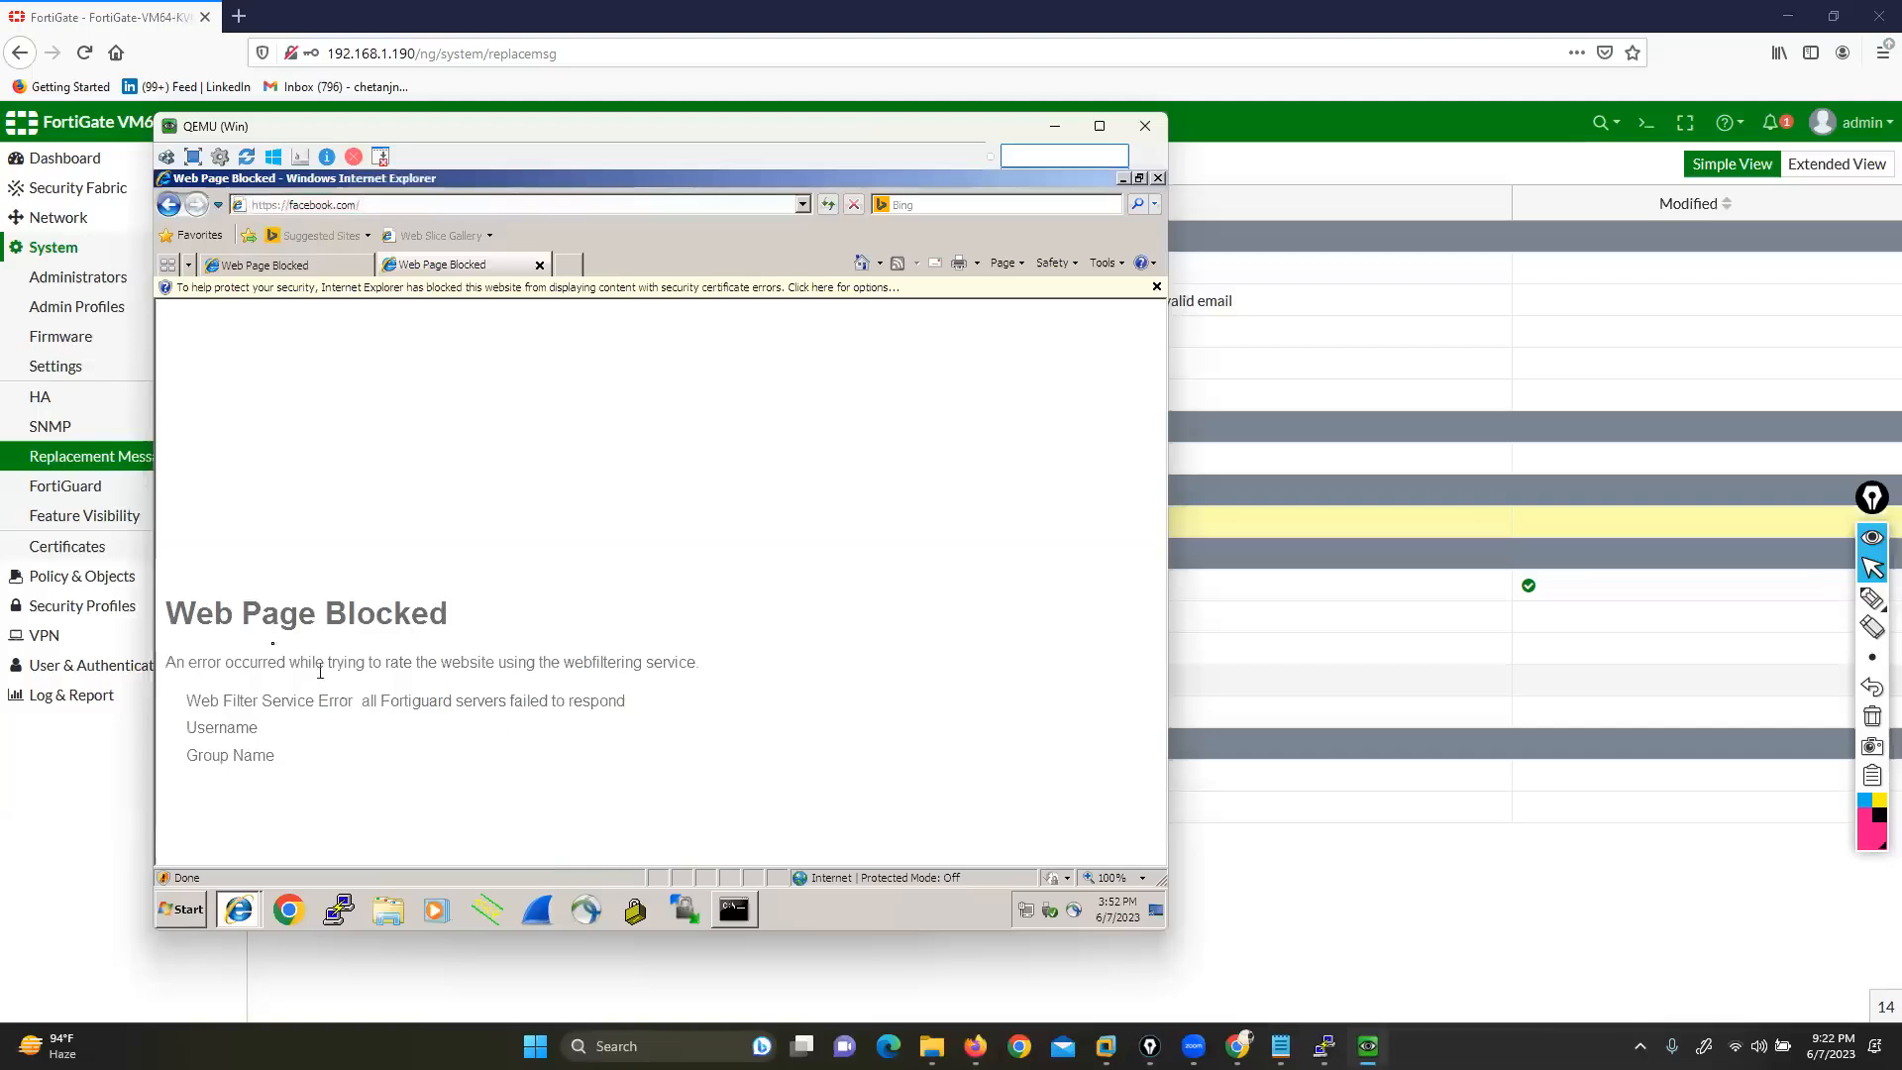
left_click_drag(171, 609, 780, 193)
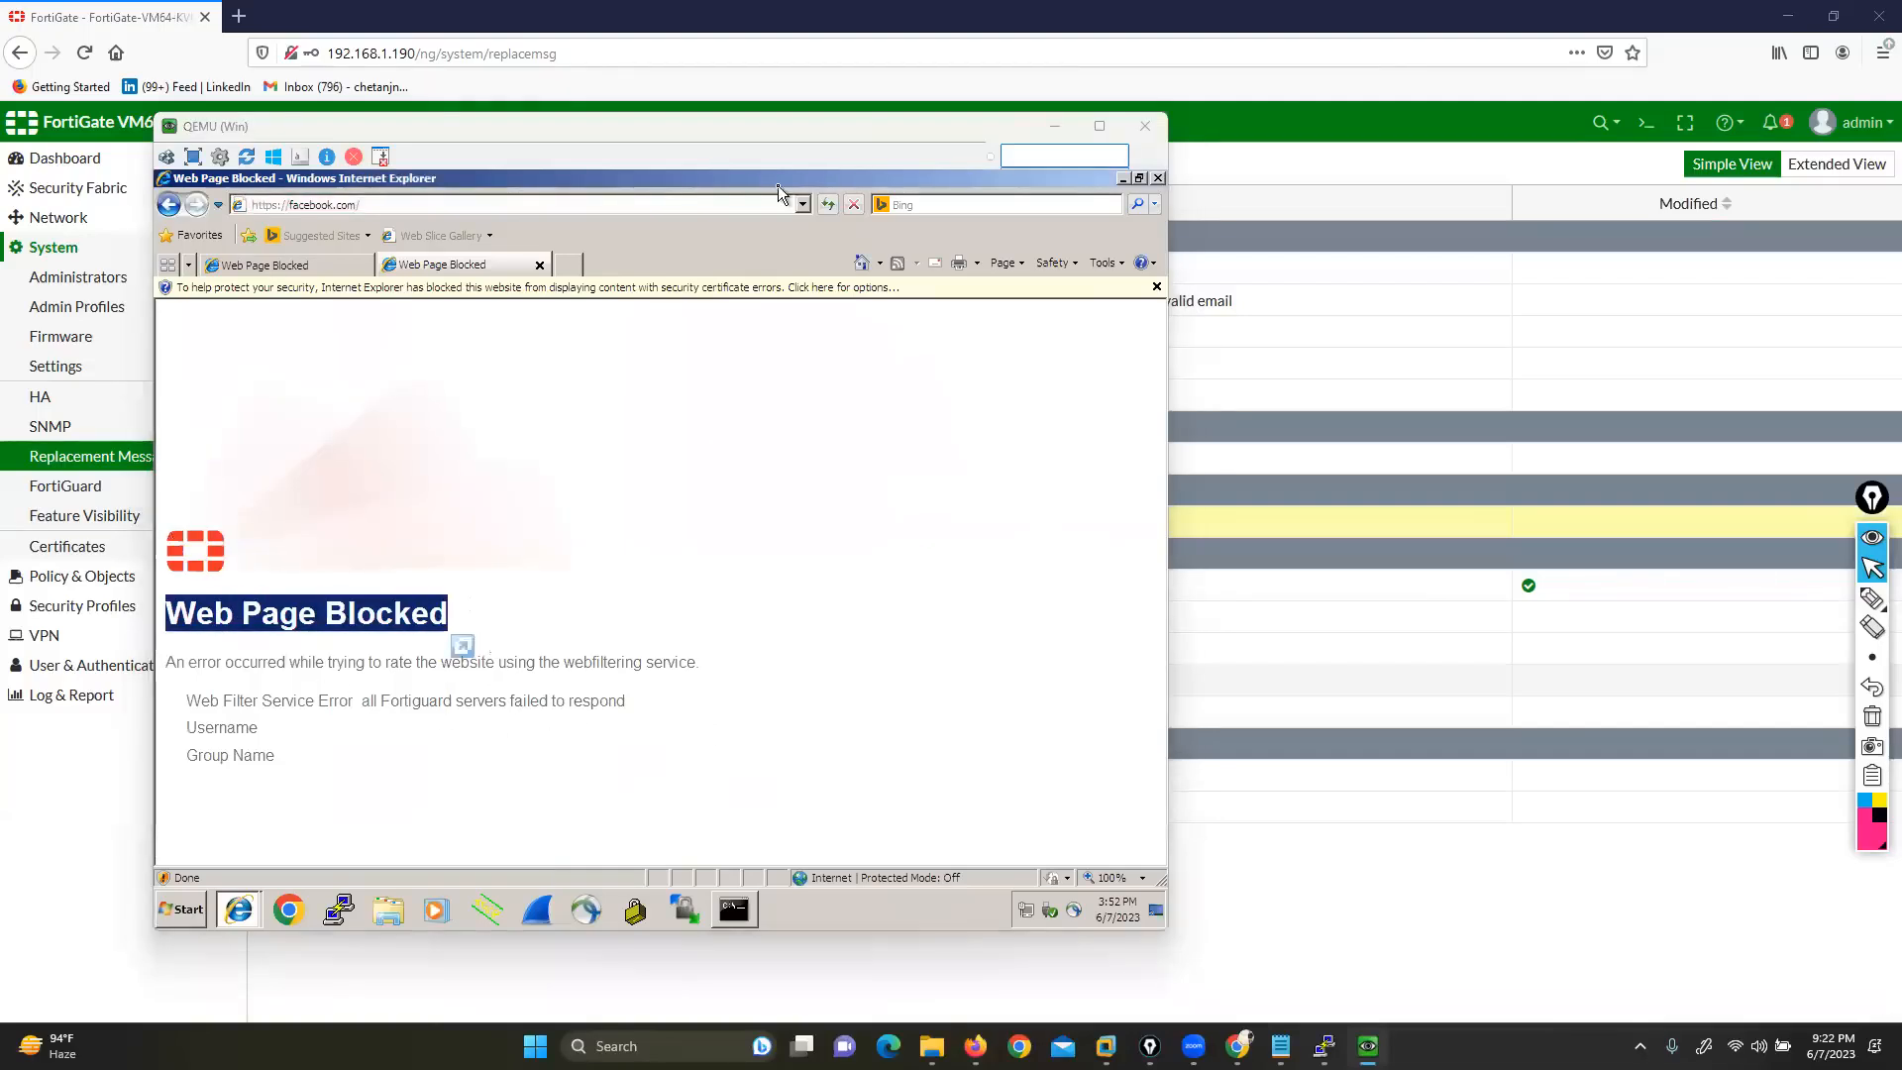
Return to FortiGate and open Security Profiles > AntiVirus
left_click(1482, 899)
left_click(114, 604)
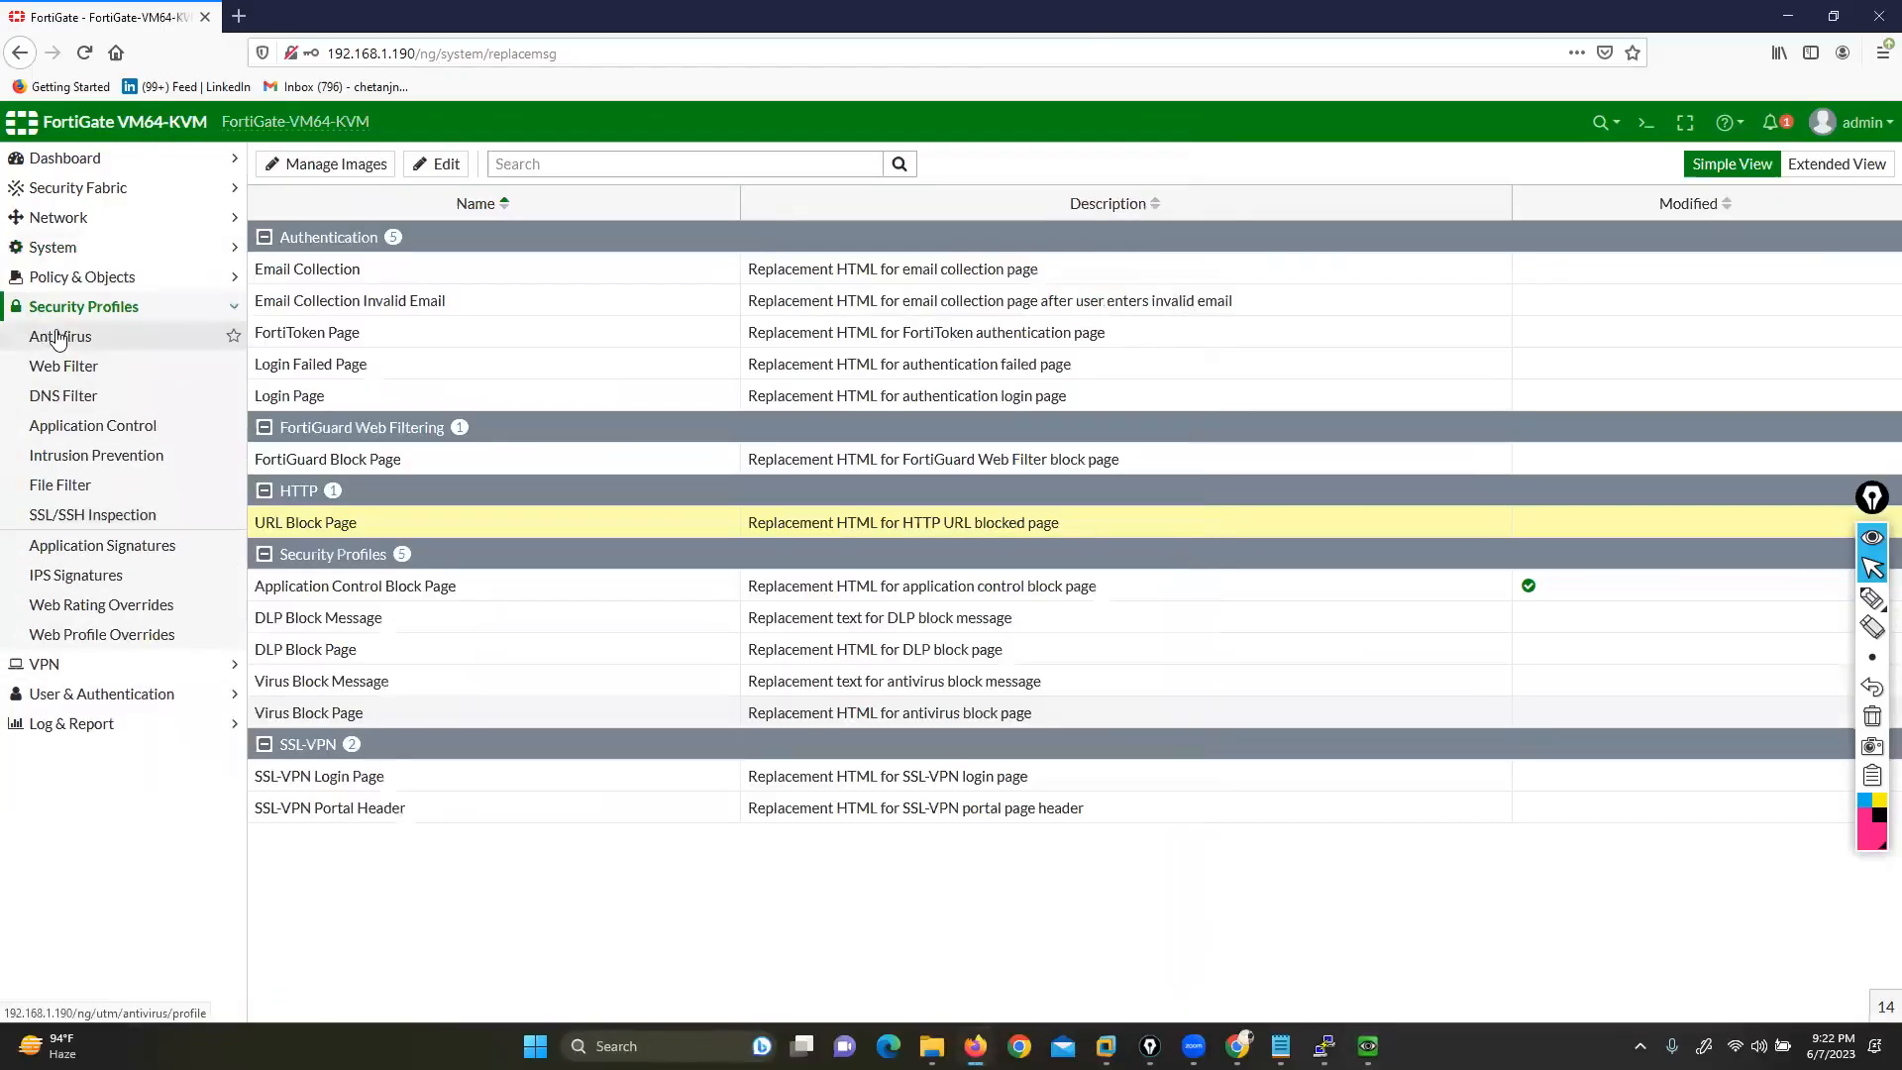
left_click(58, 338)
Edit firewall policy rule1: Web Filter off, SSL Inspection set to deep-inspection
left_click(69, 278)
left_click(75, 307)
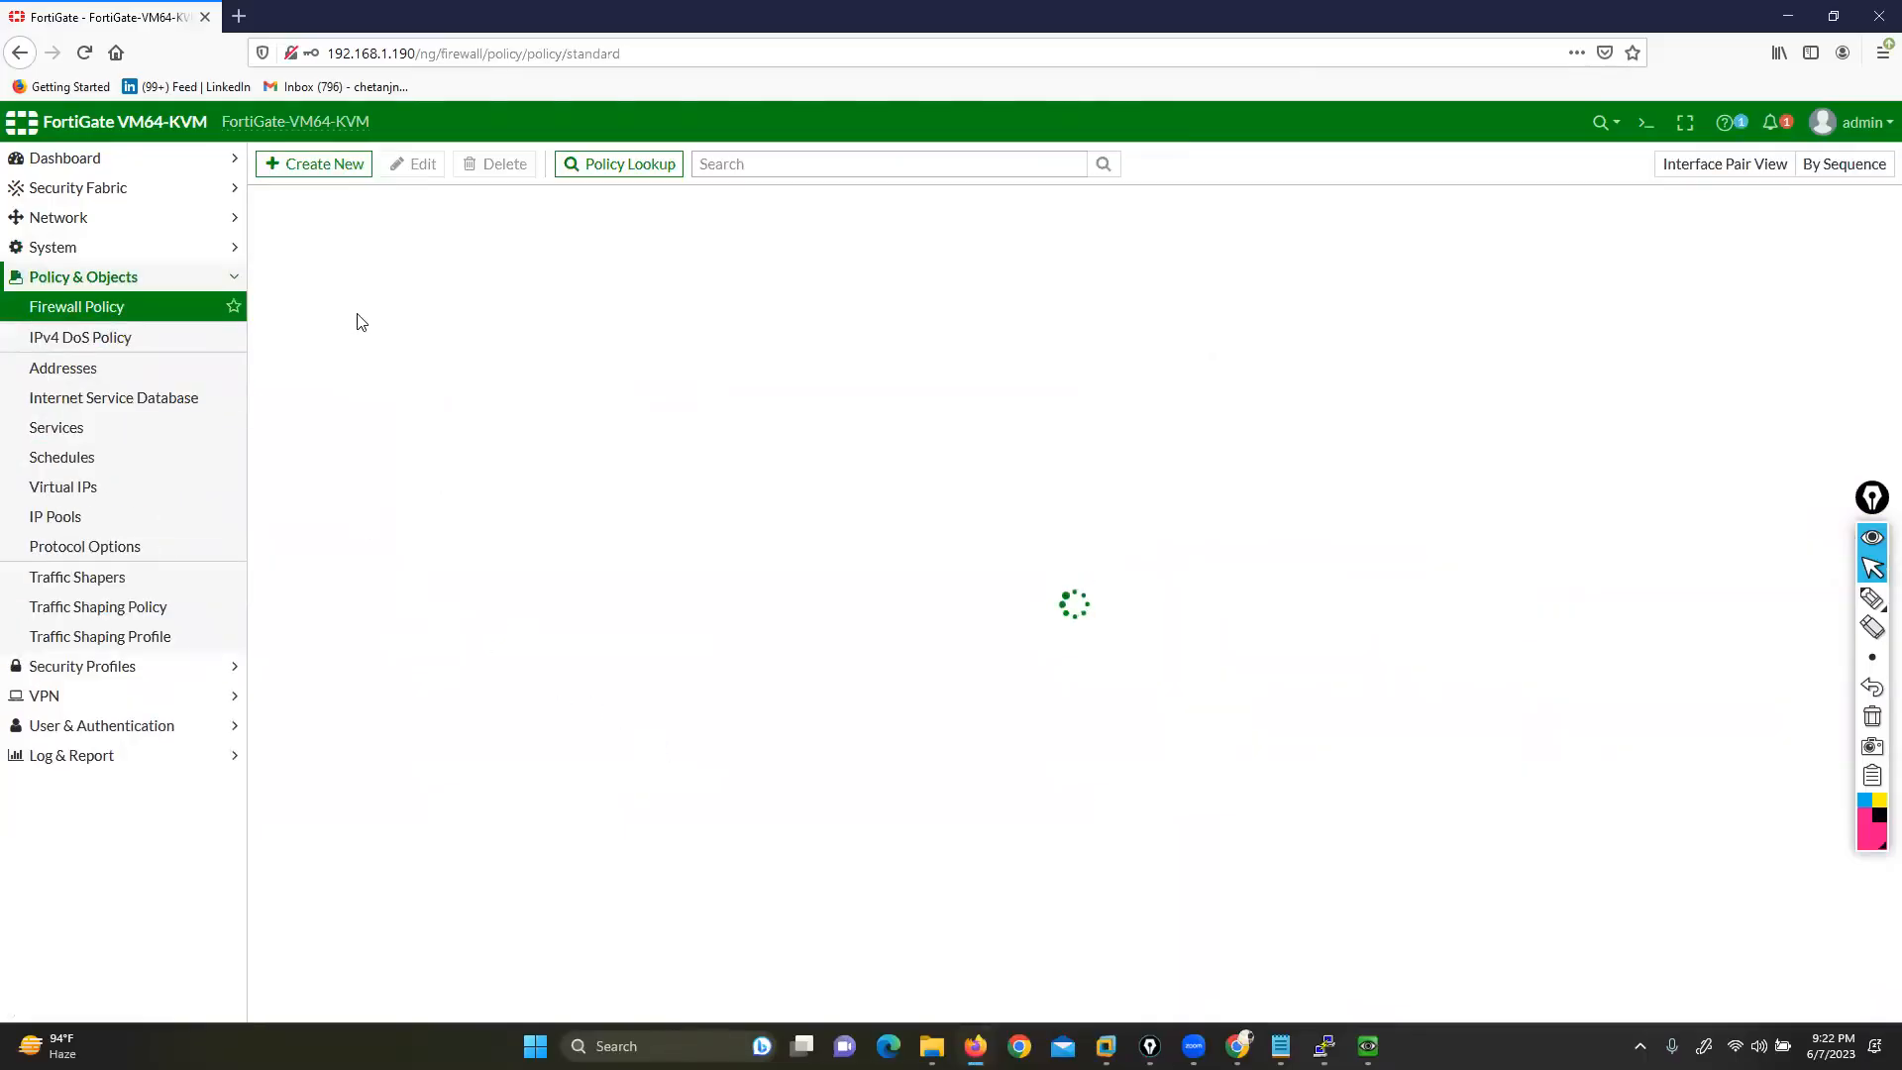
left_click(376, 273)
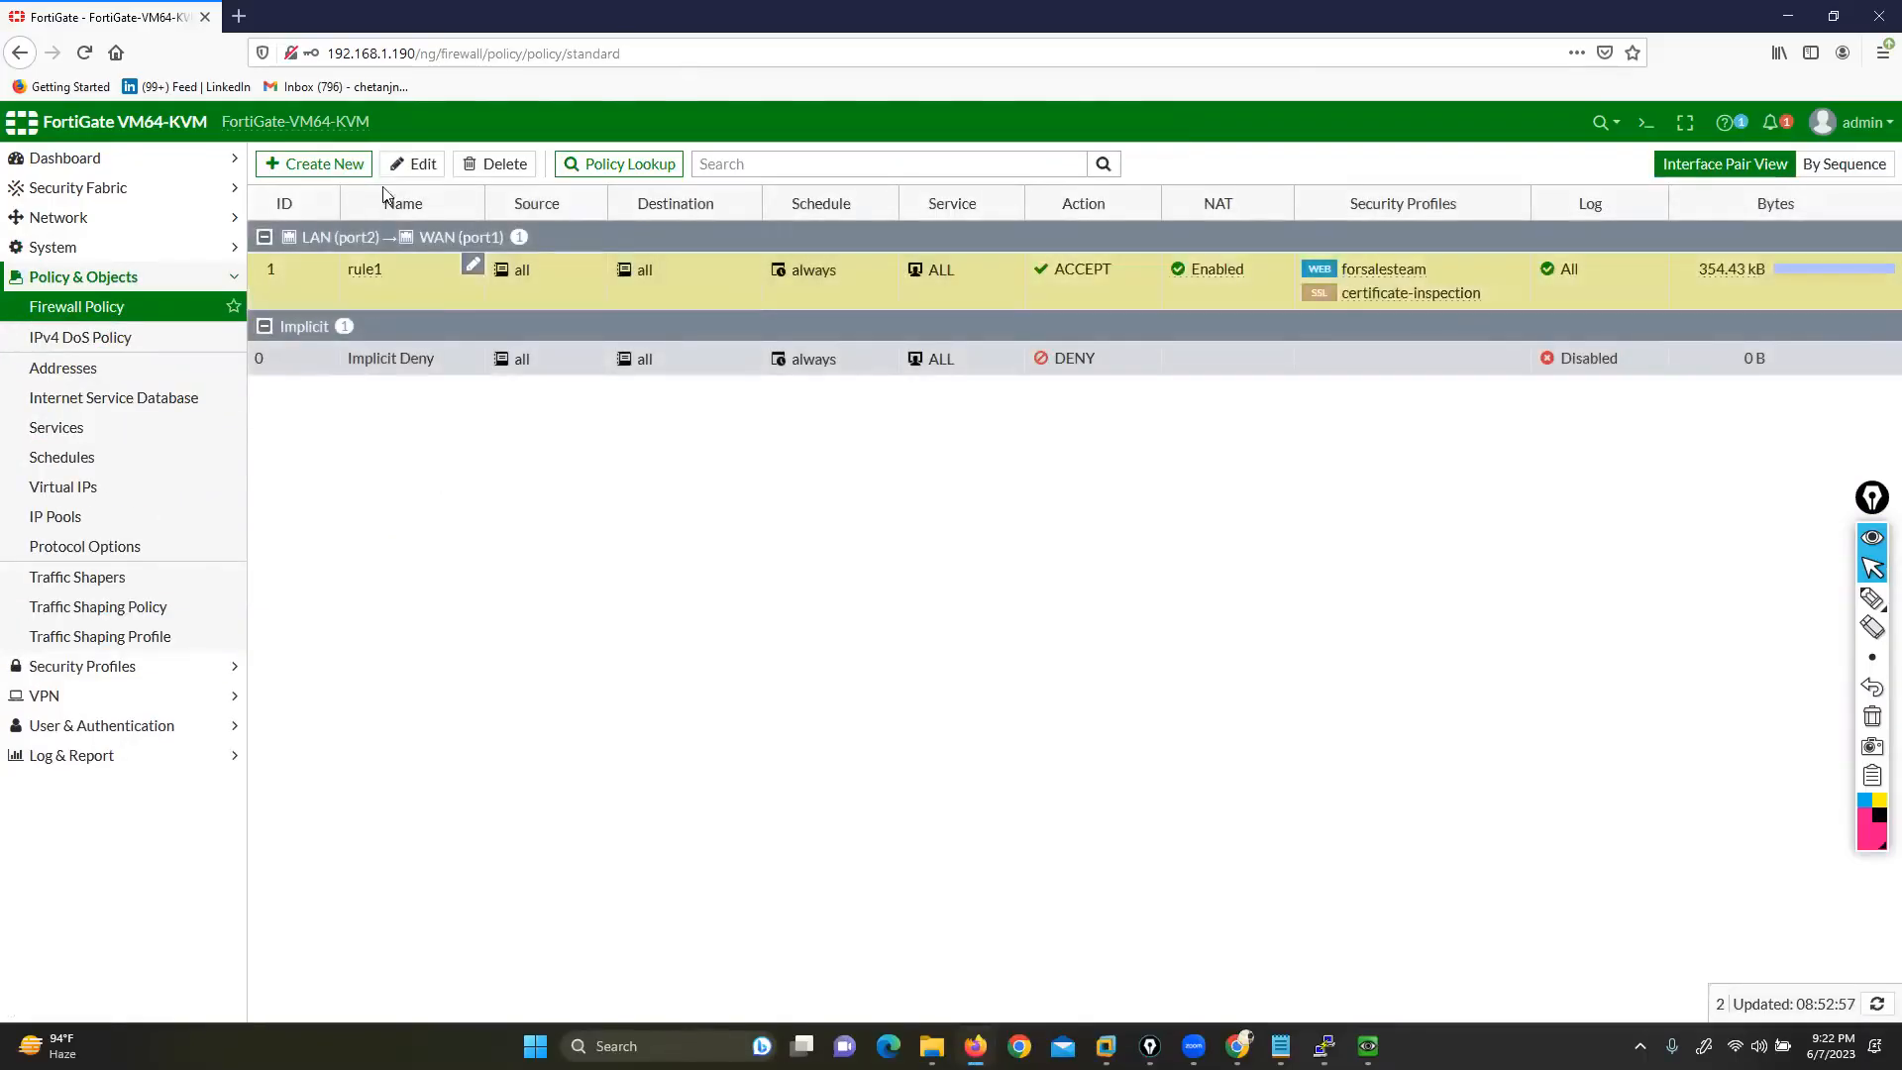
left_click(403, 166)
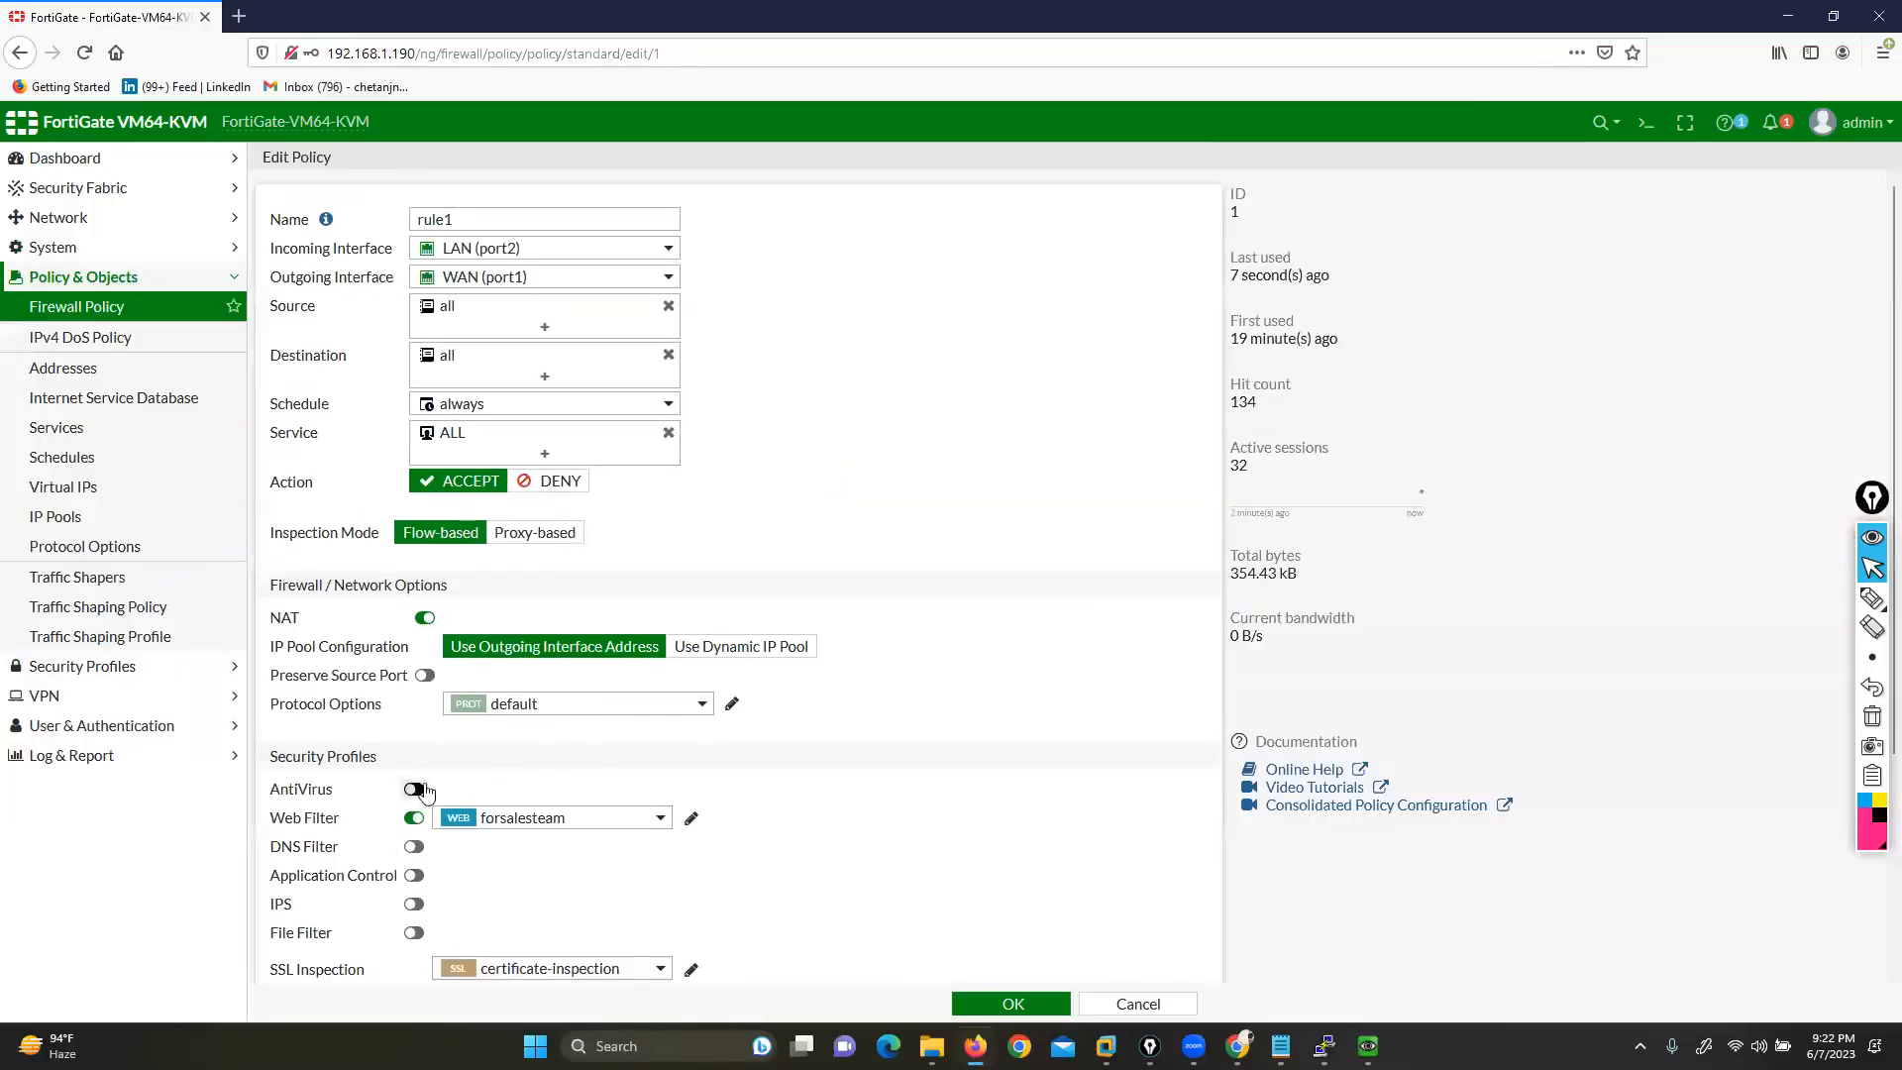
scroll(550, 731, "down", 2)
left_click(414, 711)
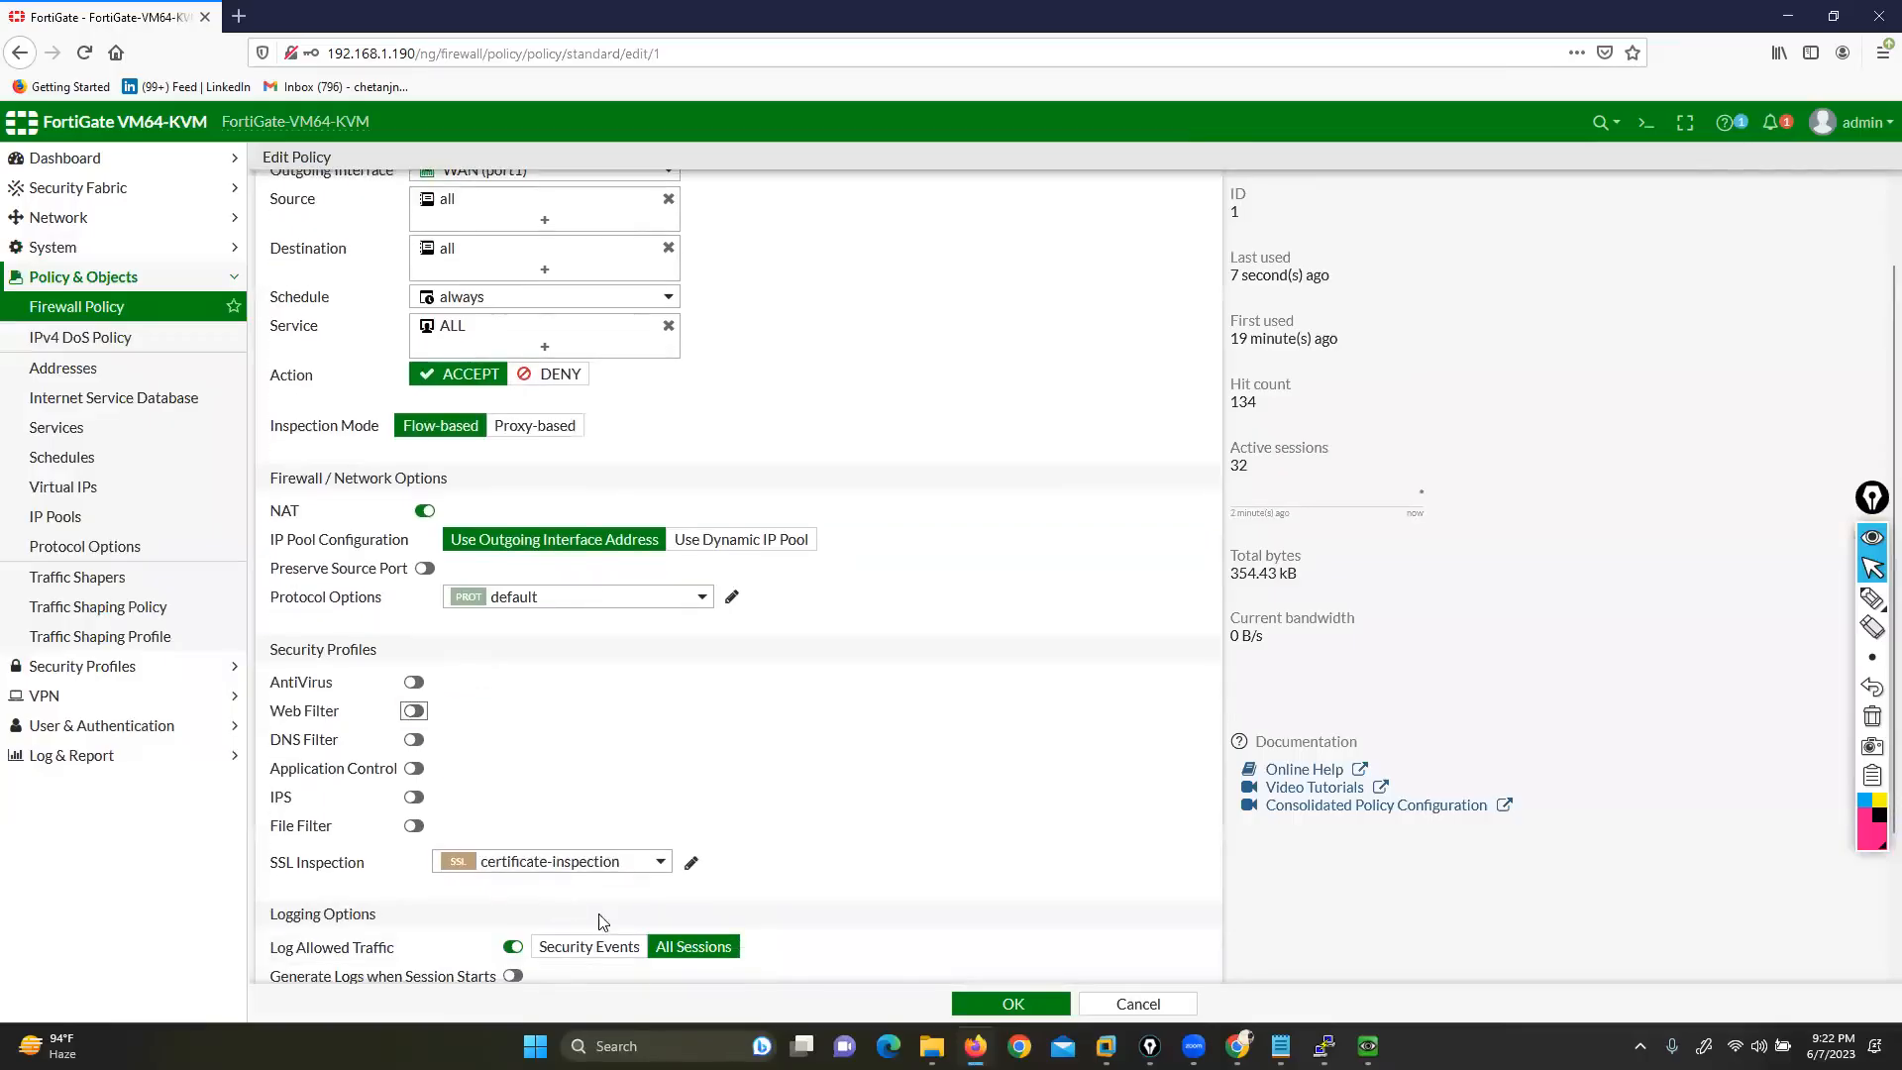
scroll(835, 771, "down", 4)
left_click(616, 685)
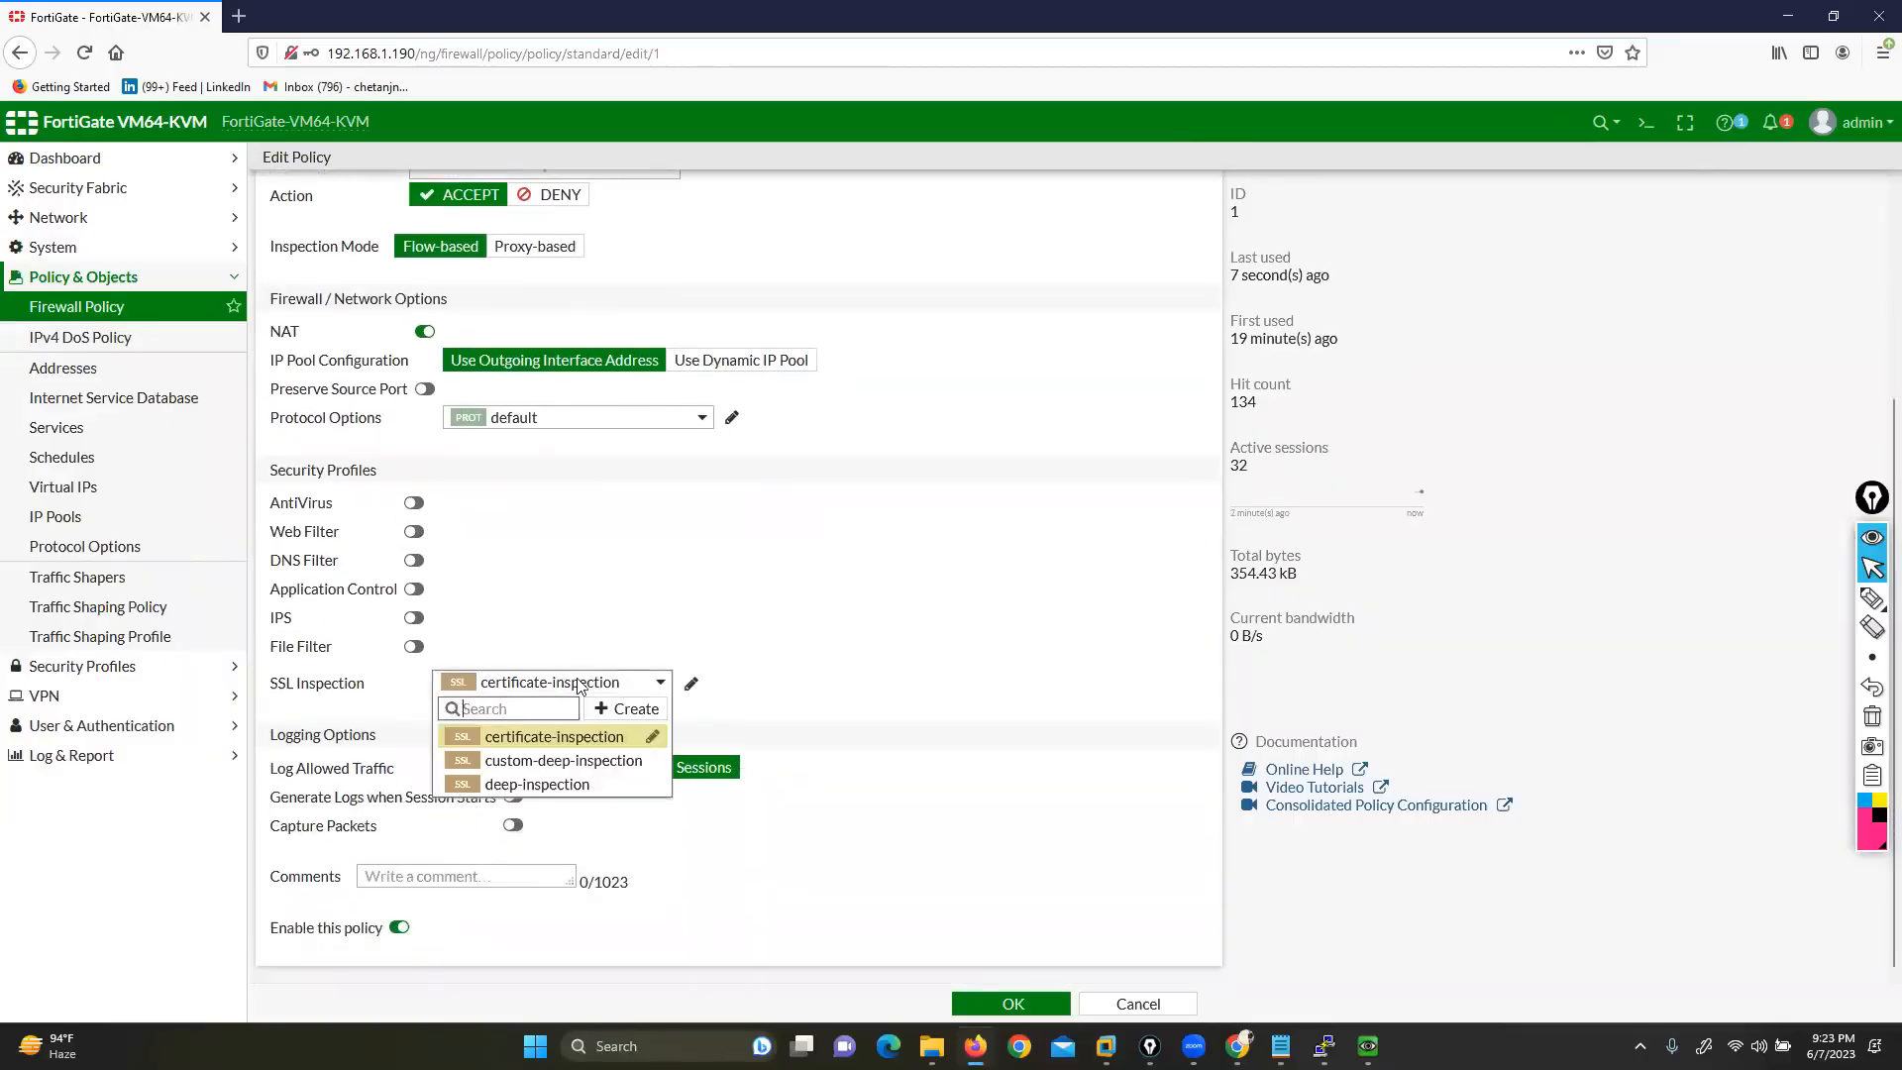
left_click(861, 589)
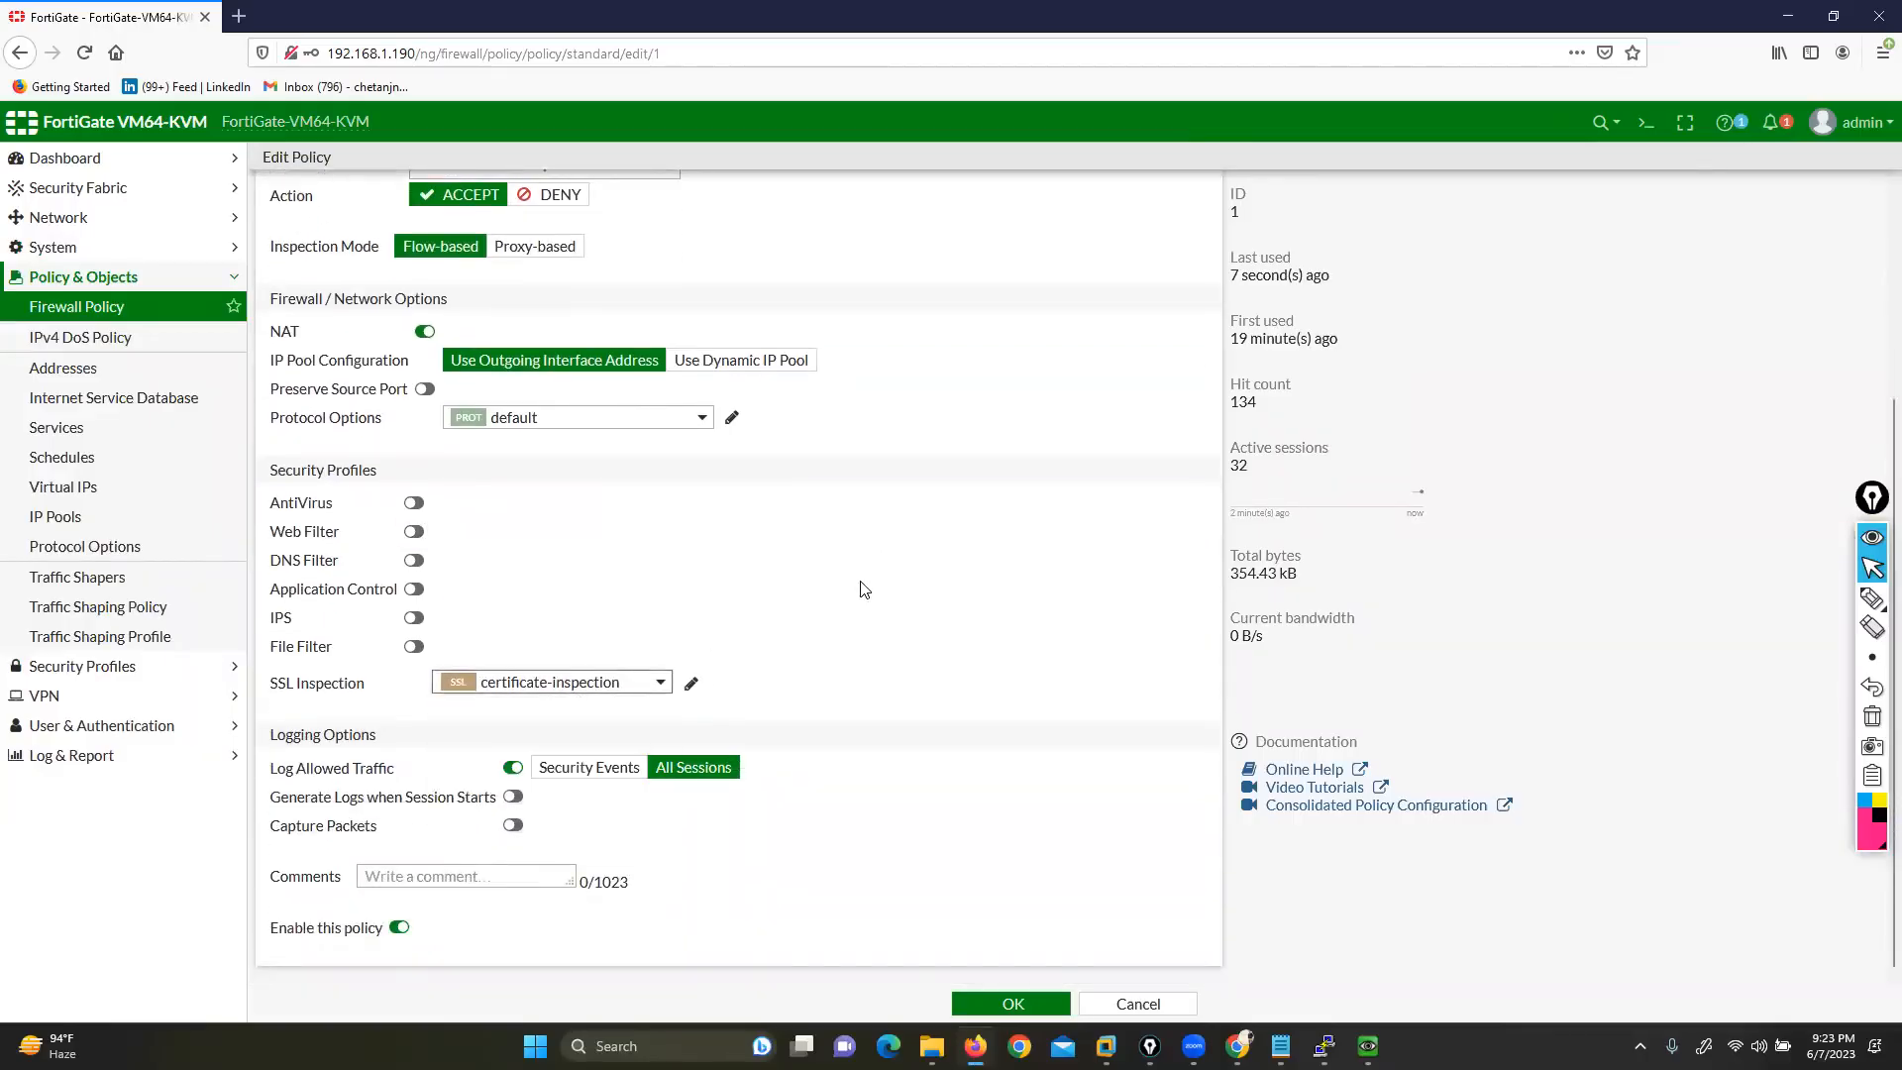
left_click(552, 681)
left_click(505, 781)
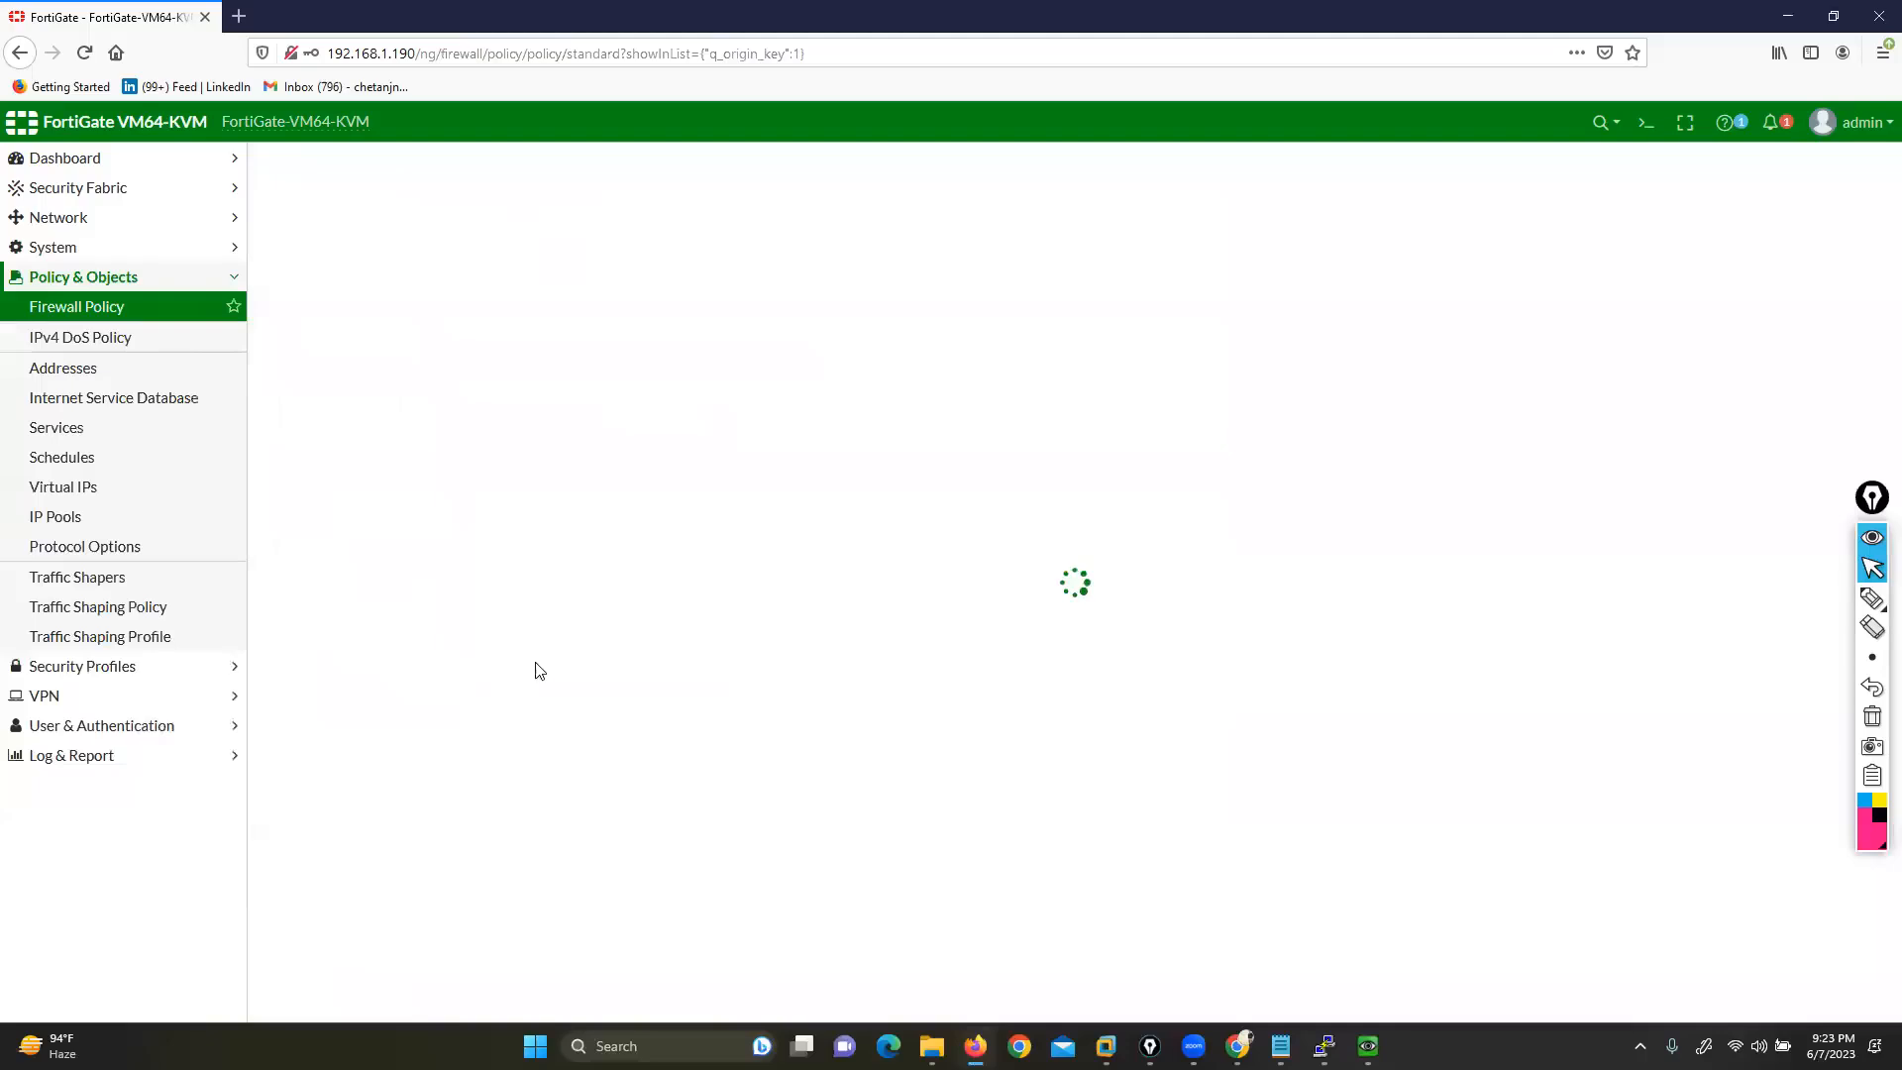
Reload facebook.com in the VM's Internet Explorer so its login page loads
left_click(1368, 1046)
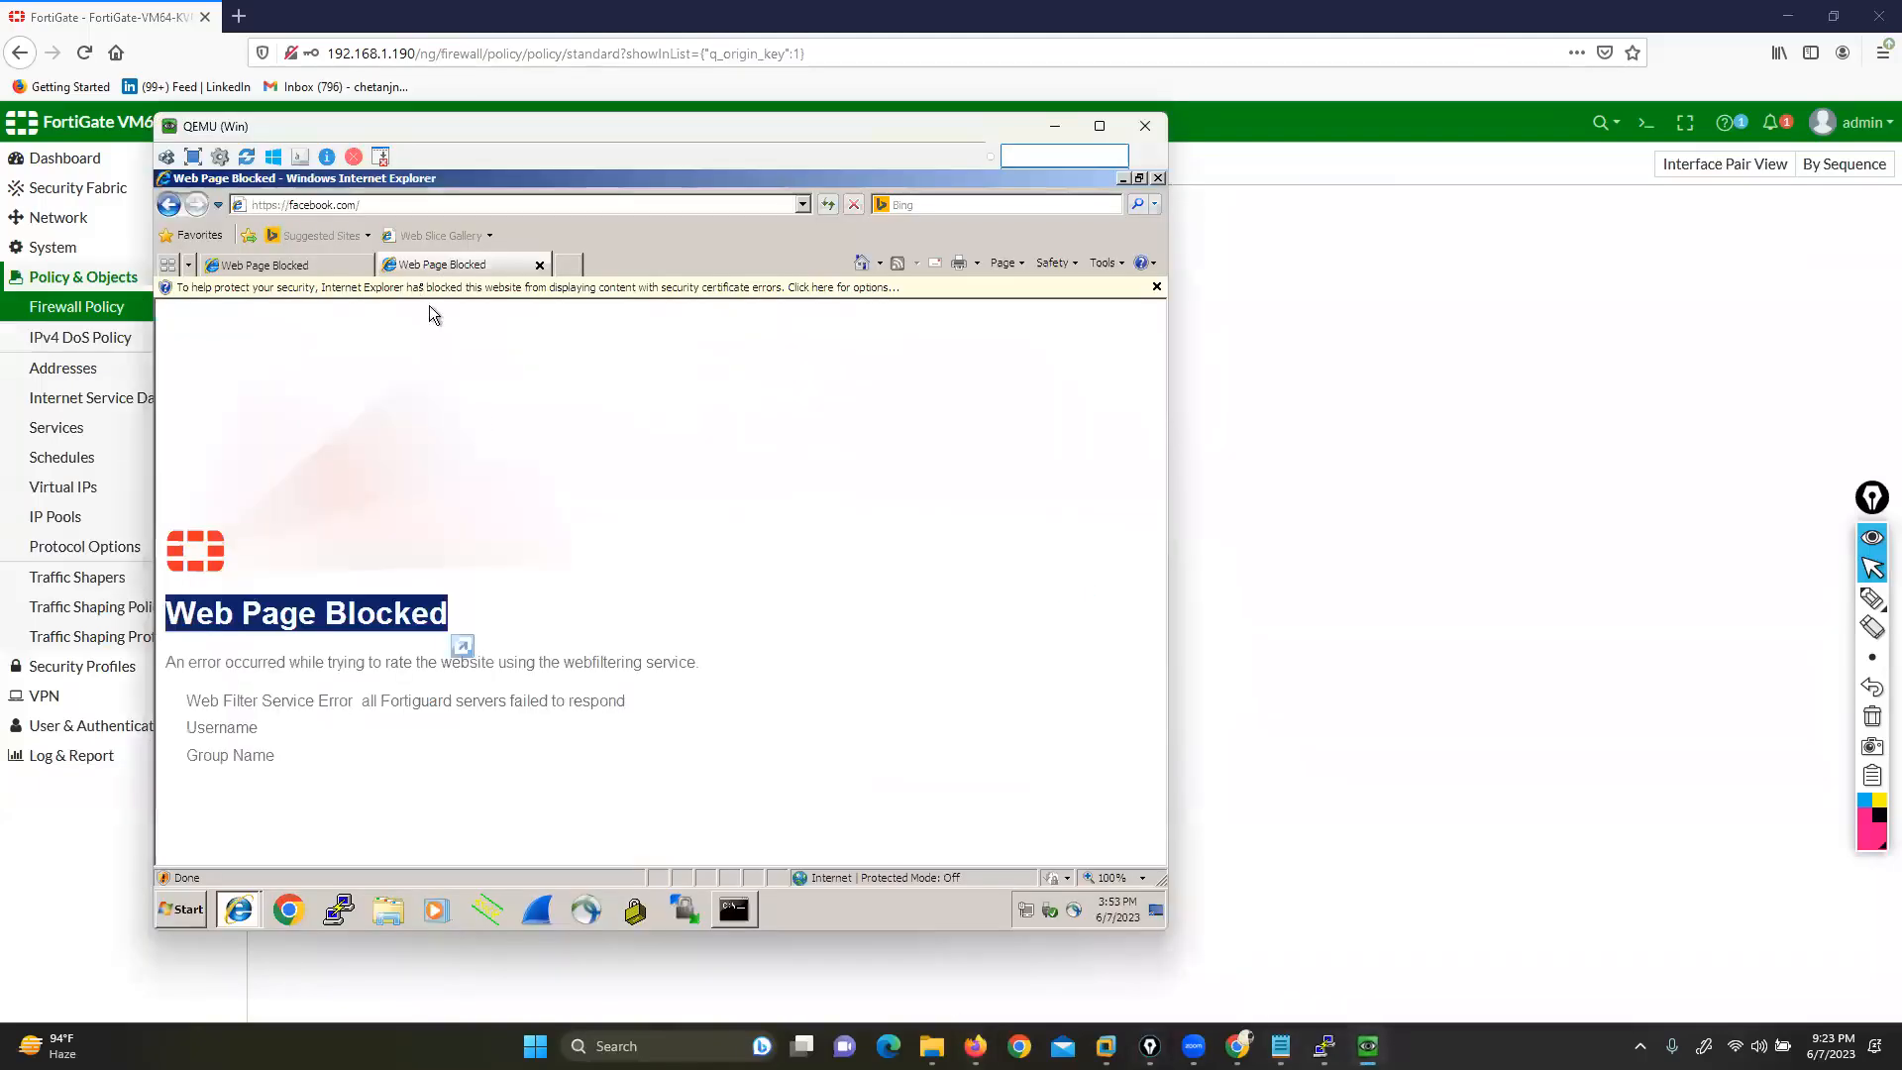
left_click(417, 208)
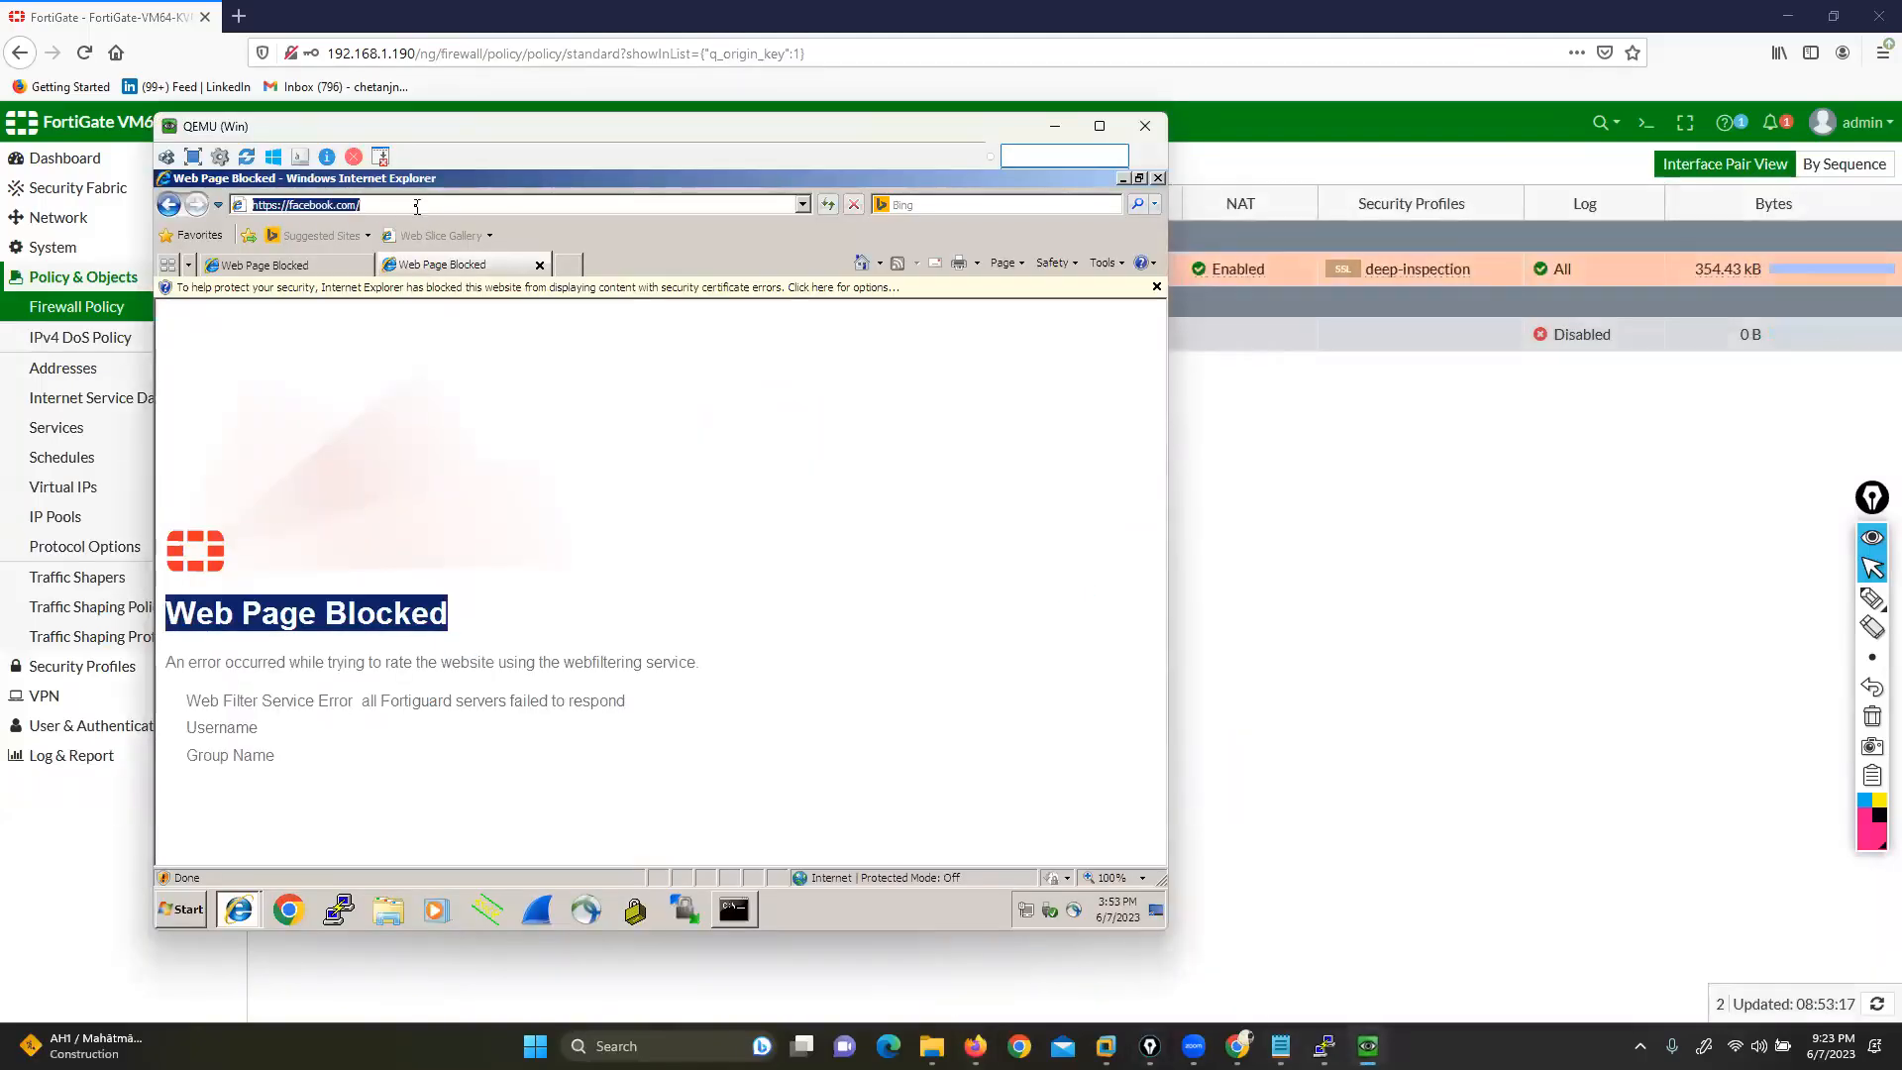
key("Return")
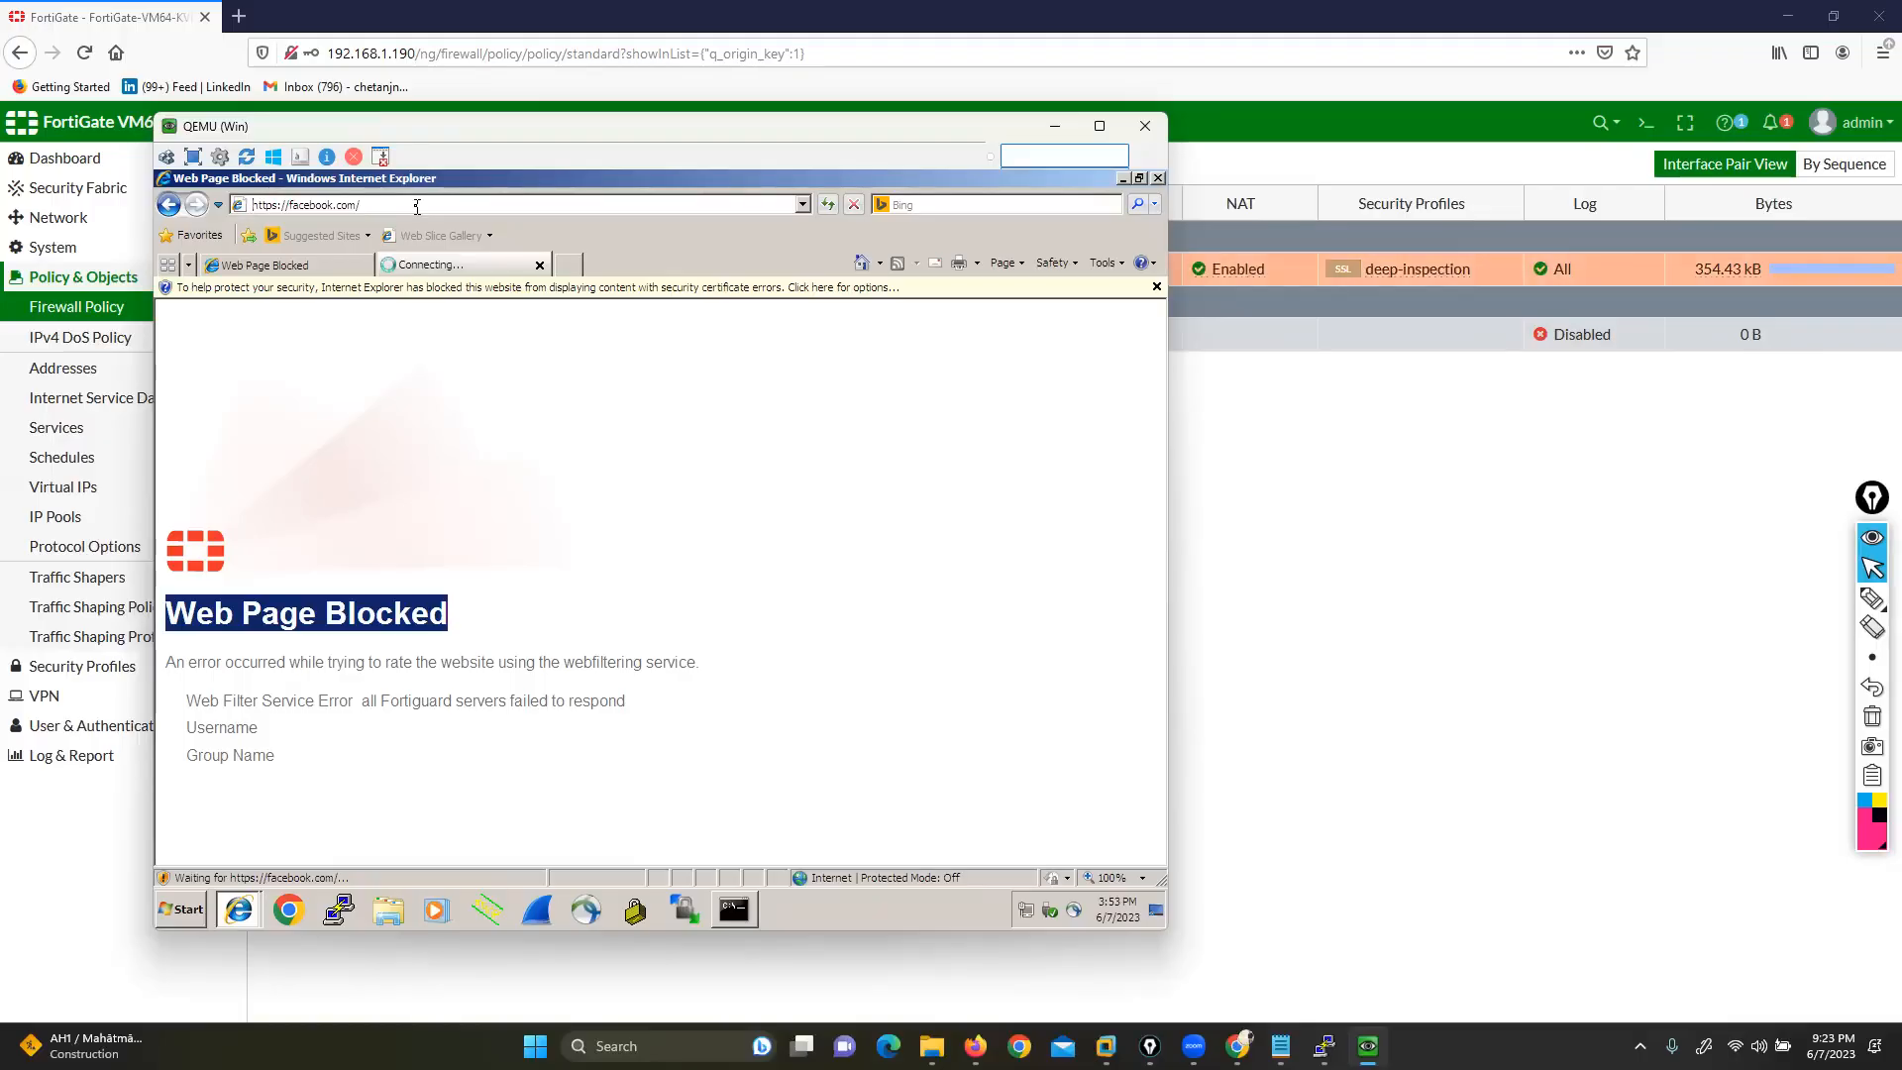
Compare the Facebook page with the FortiGate policy list, where rule1 shows 354.43 kB
left_click(1377, 558)
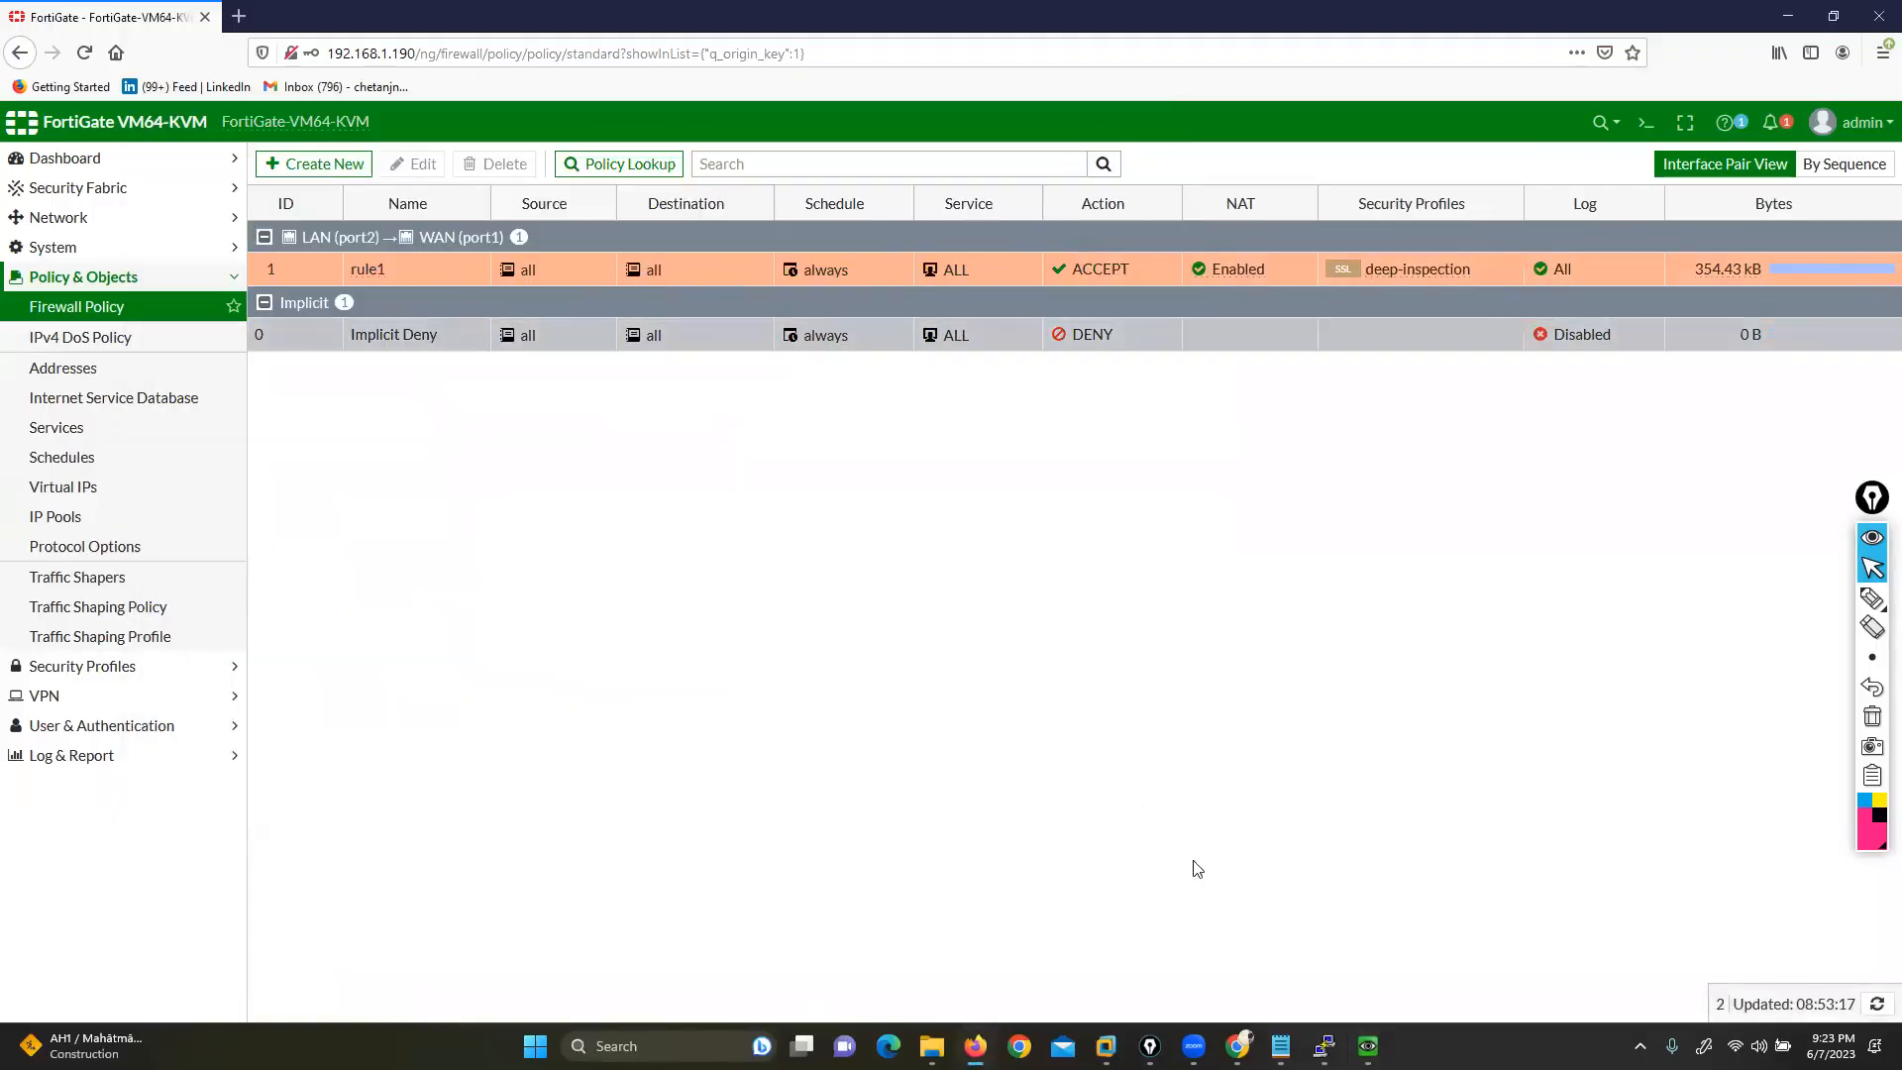
left_click(1367, 1047)
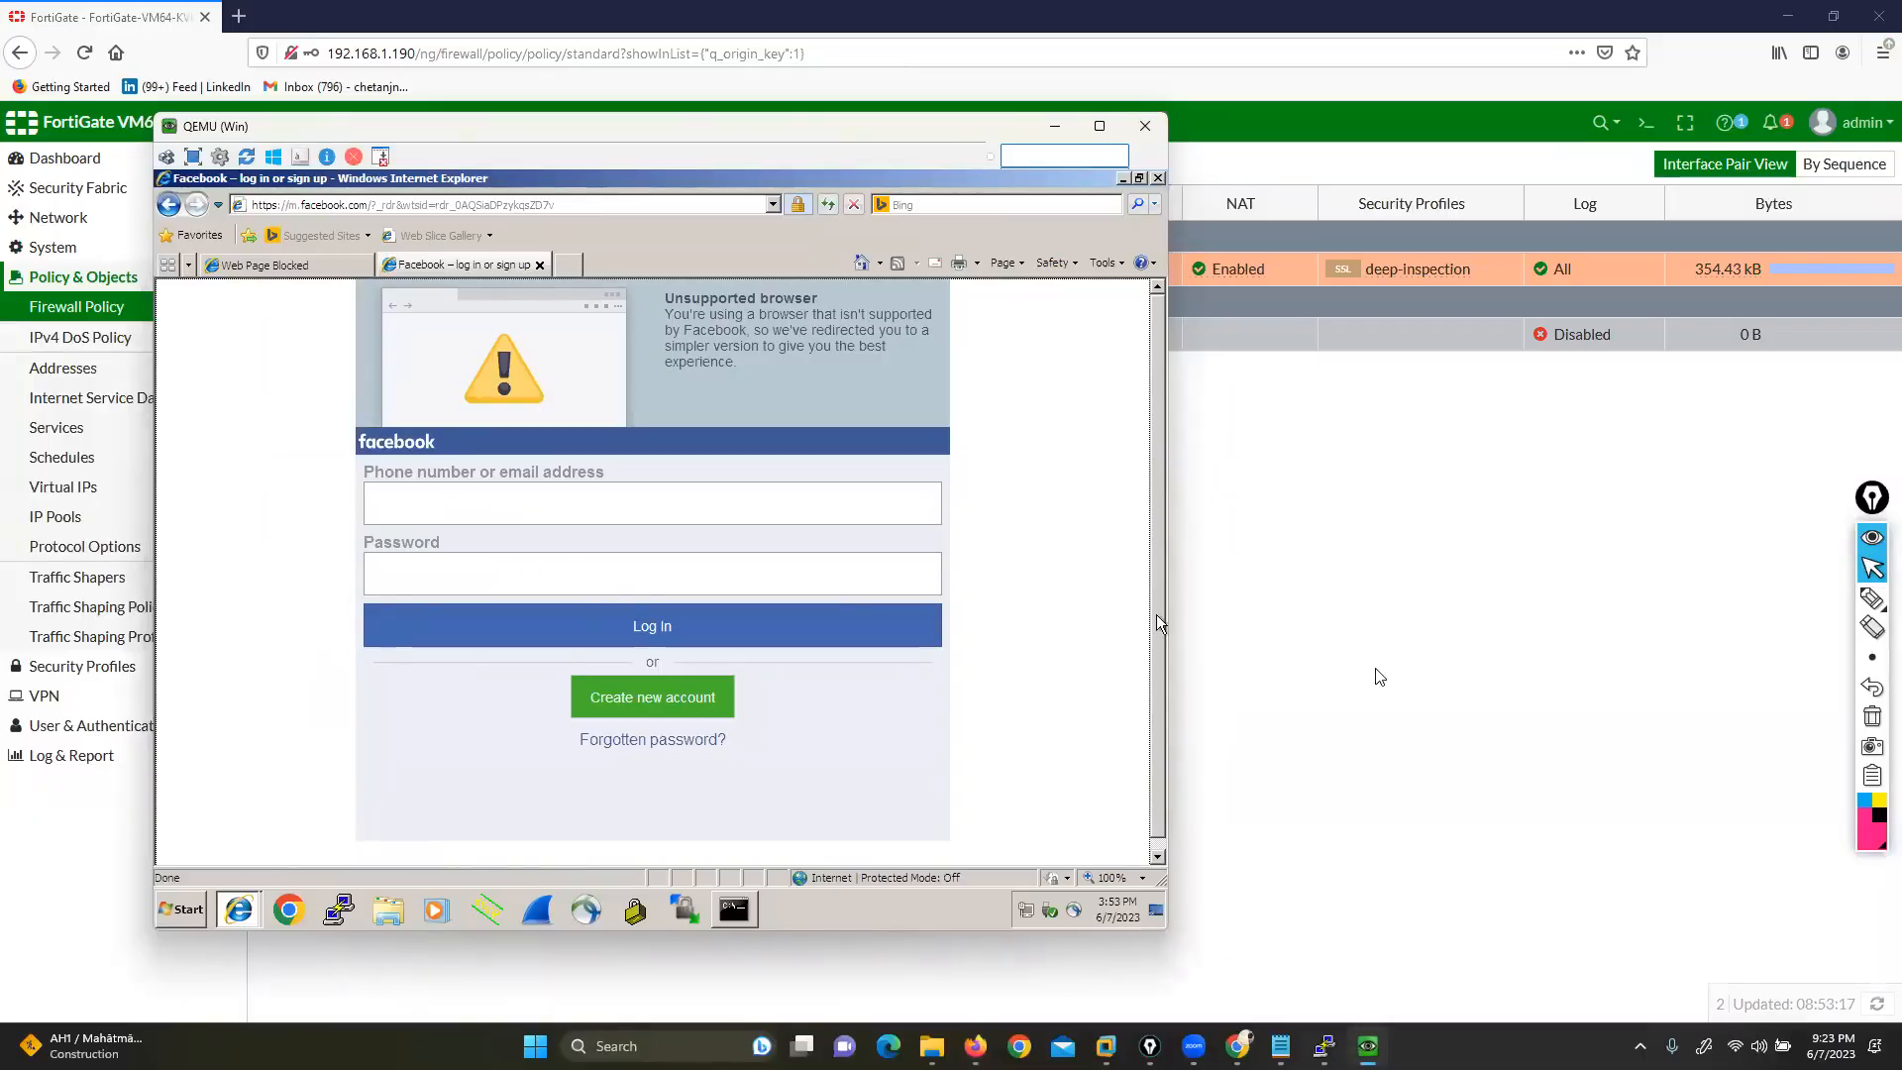
left_click(1375, 674)
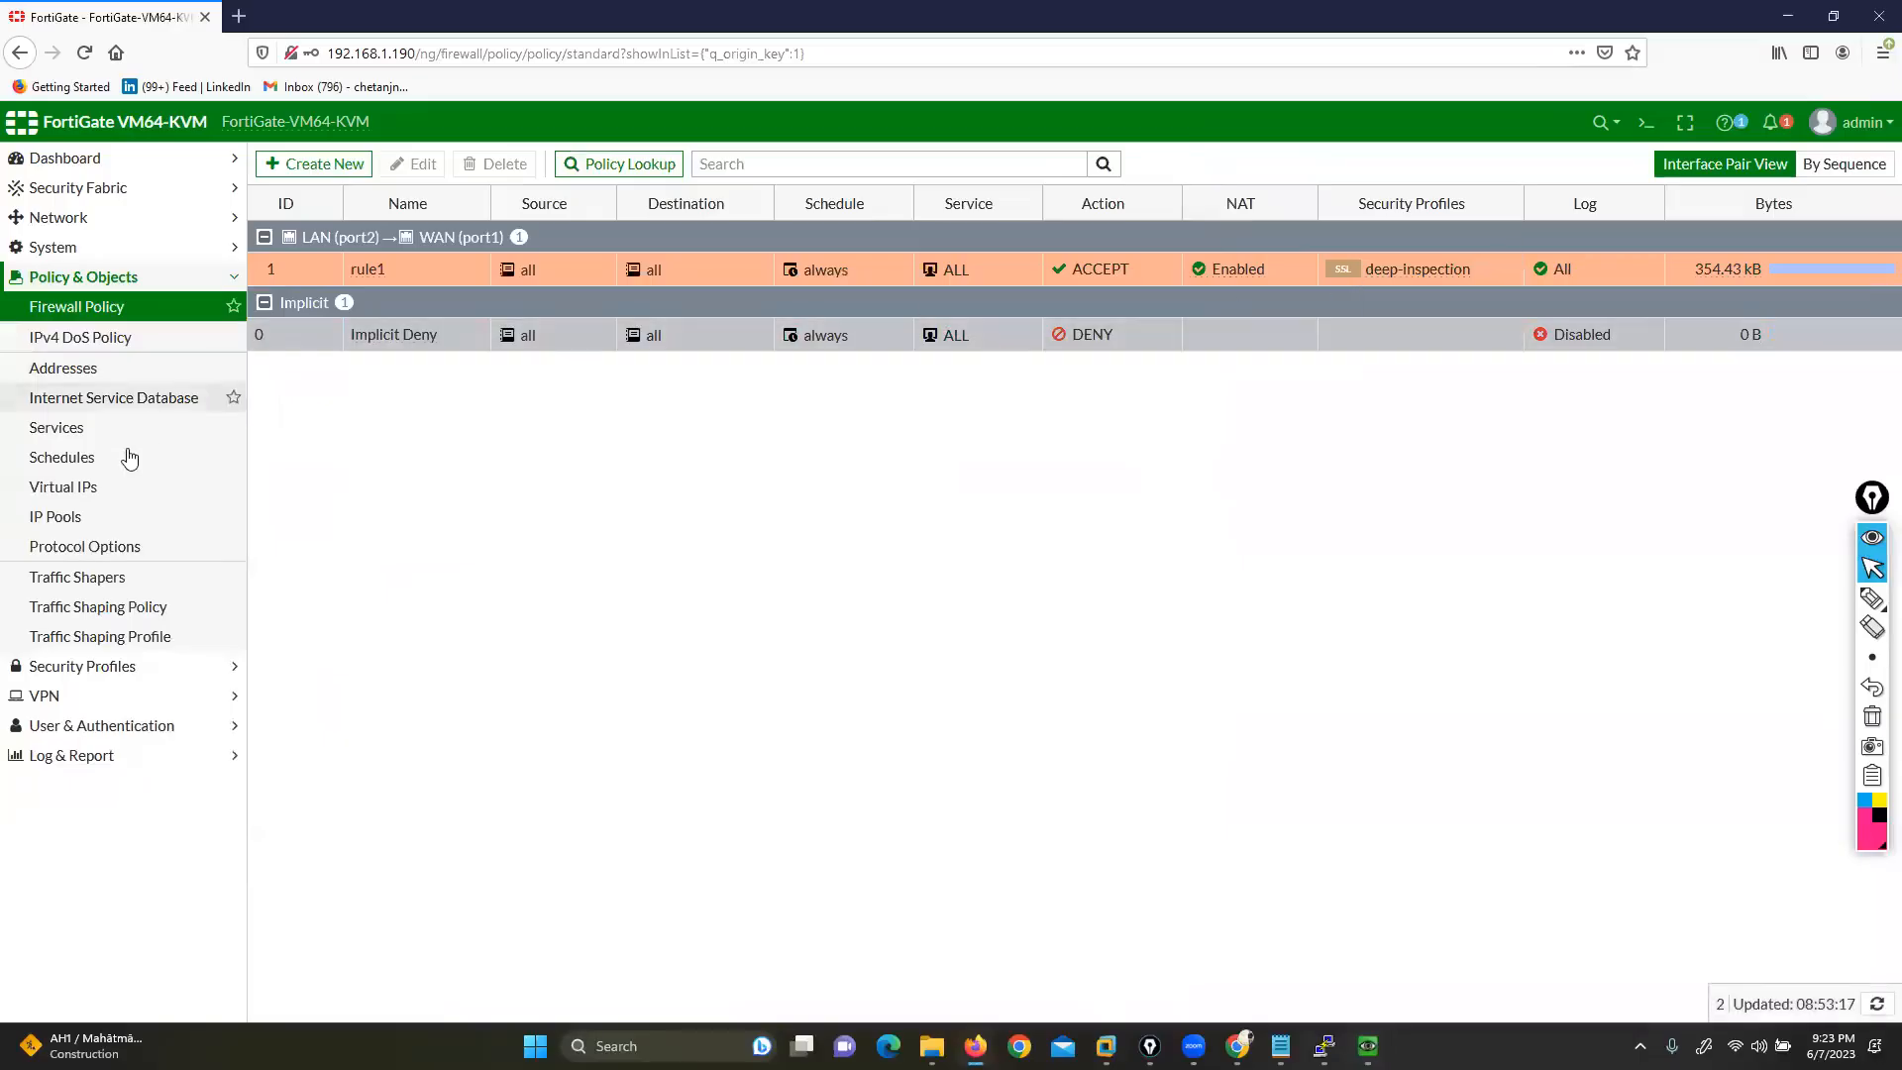
left_click(100, 678)
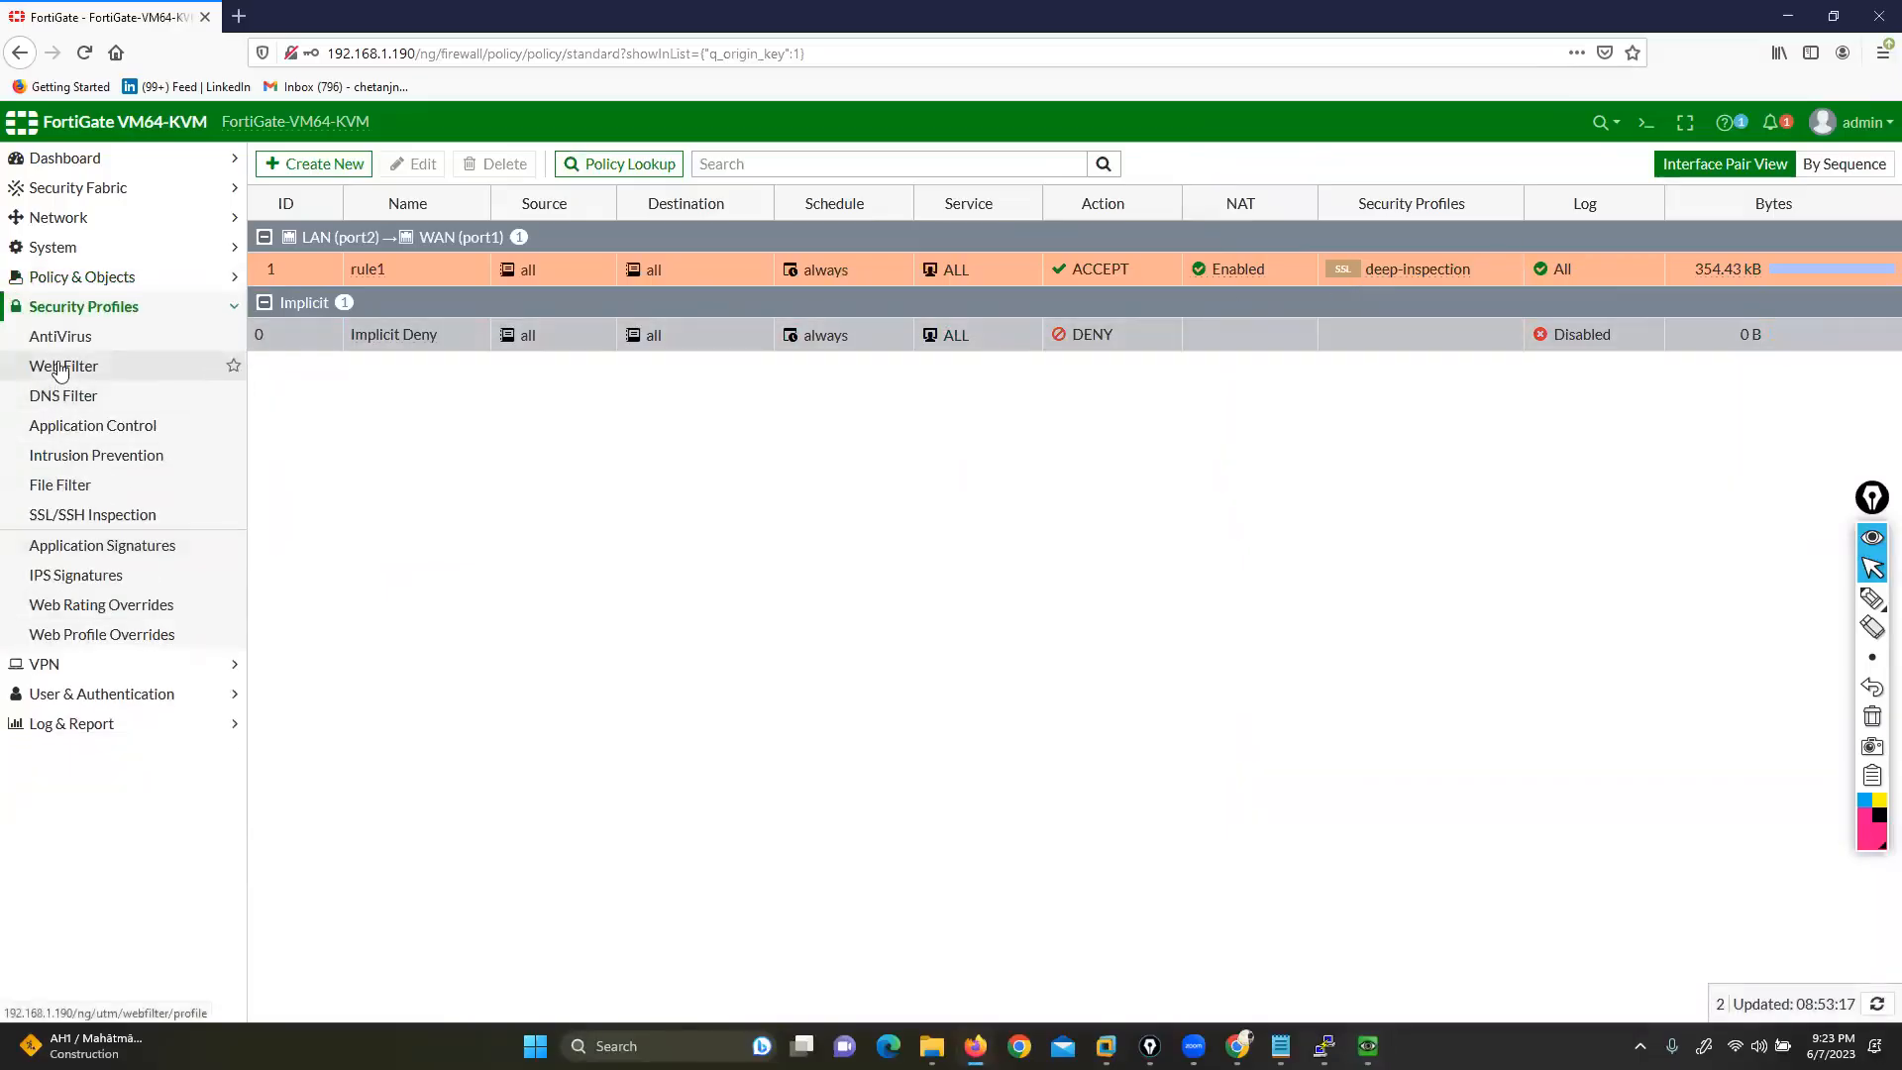
left_click(59, 369)
double_click(342, 270)
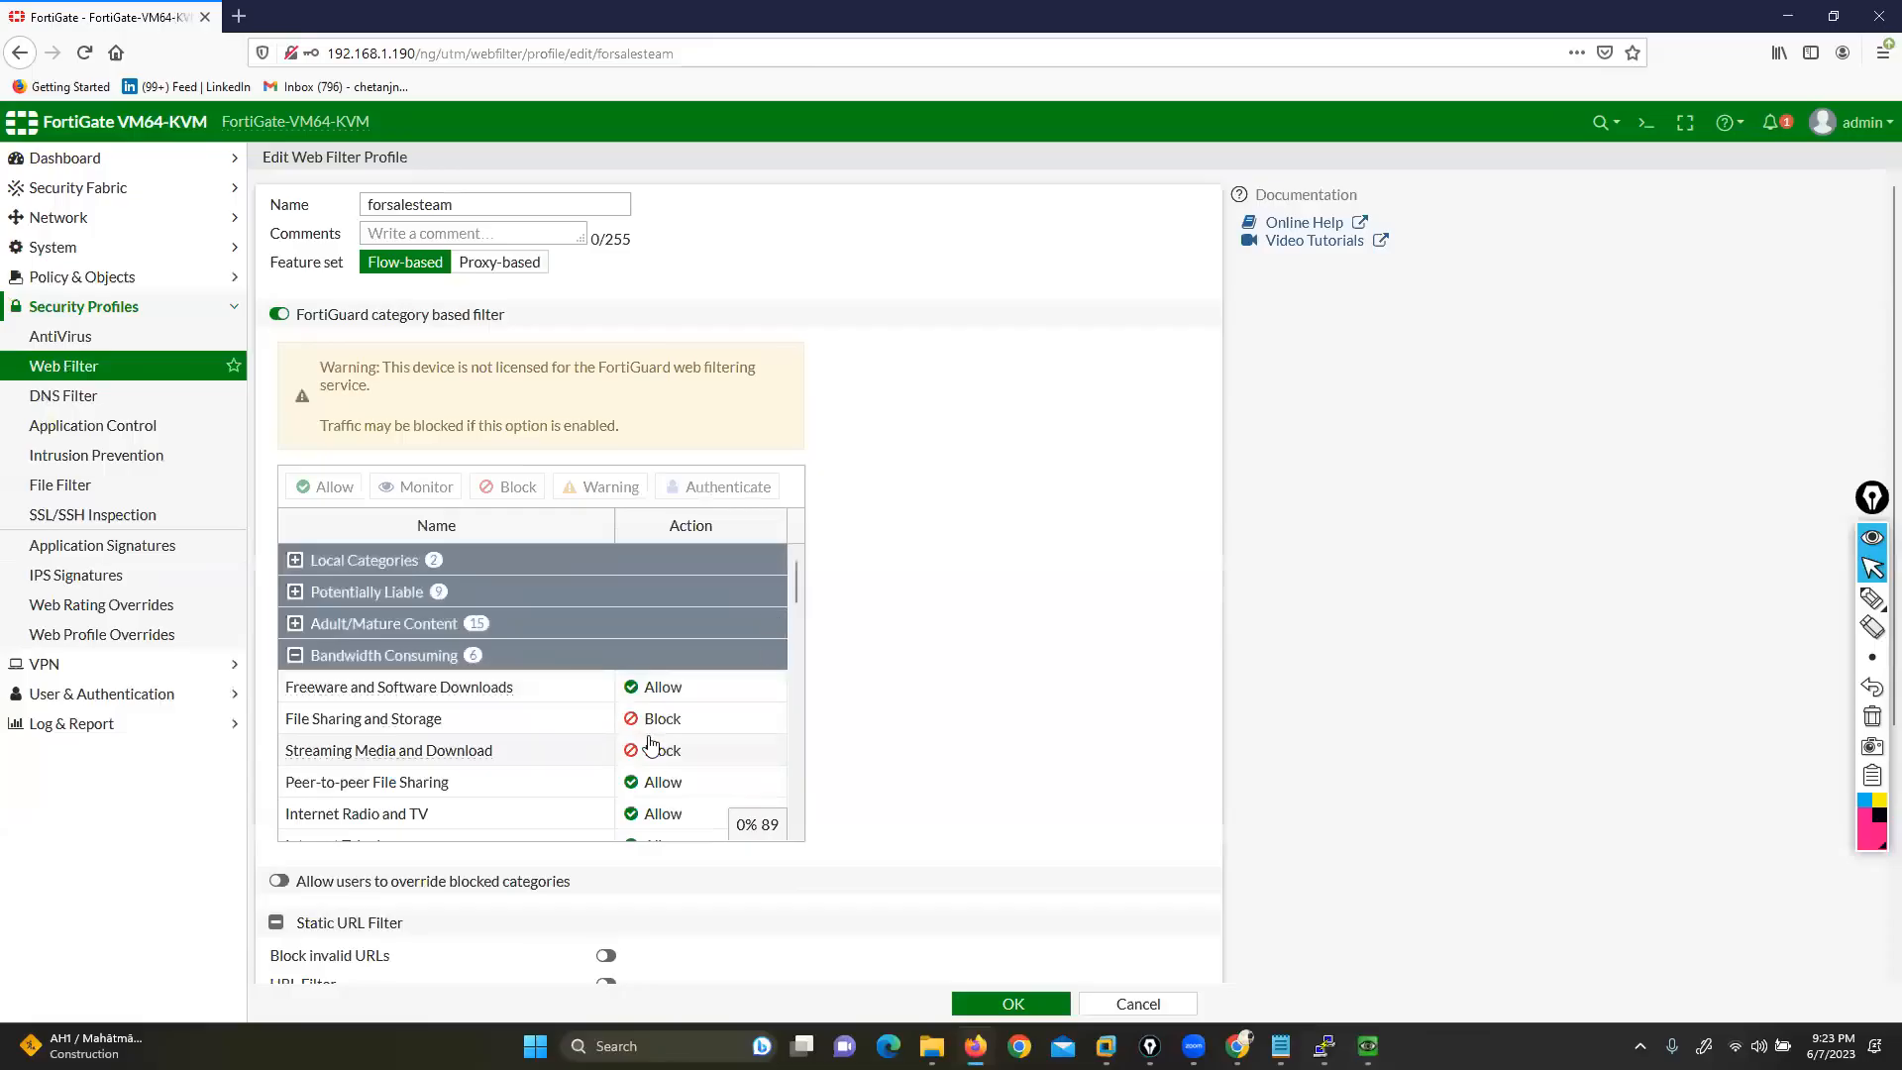
scroll(661, 736, "down", 10)
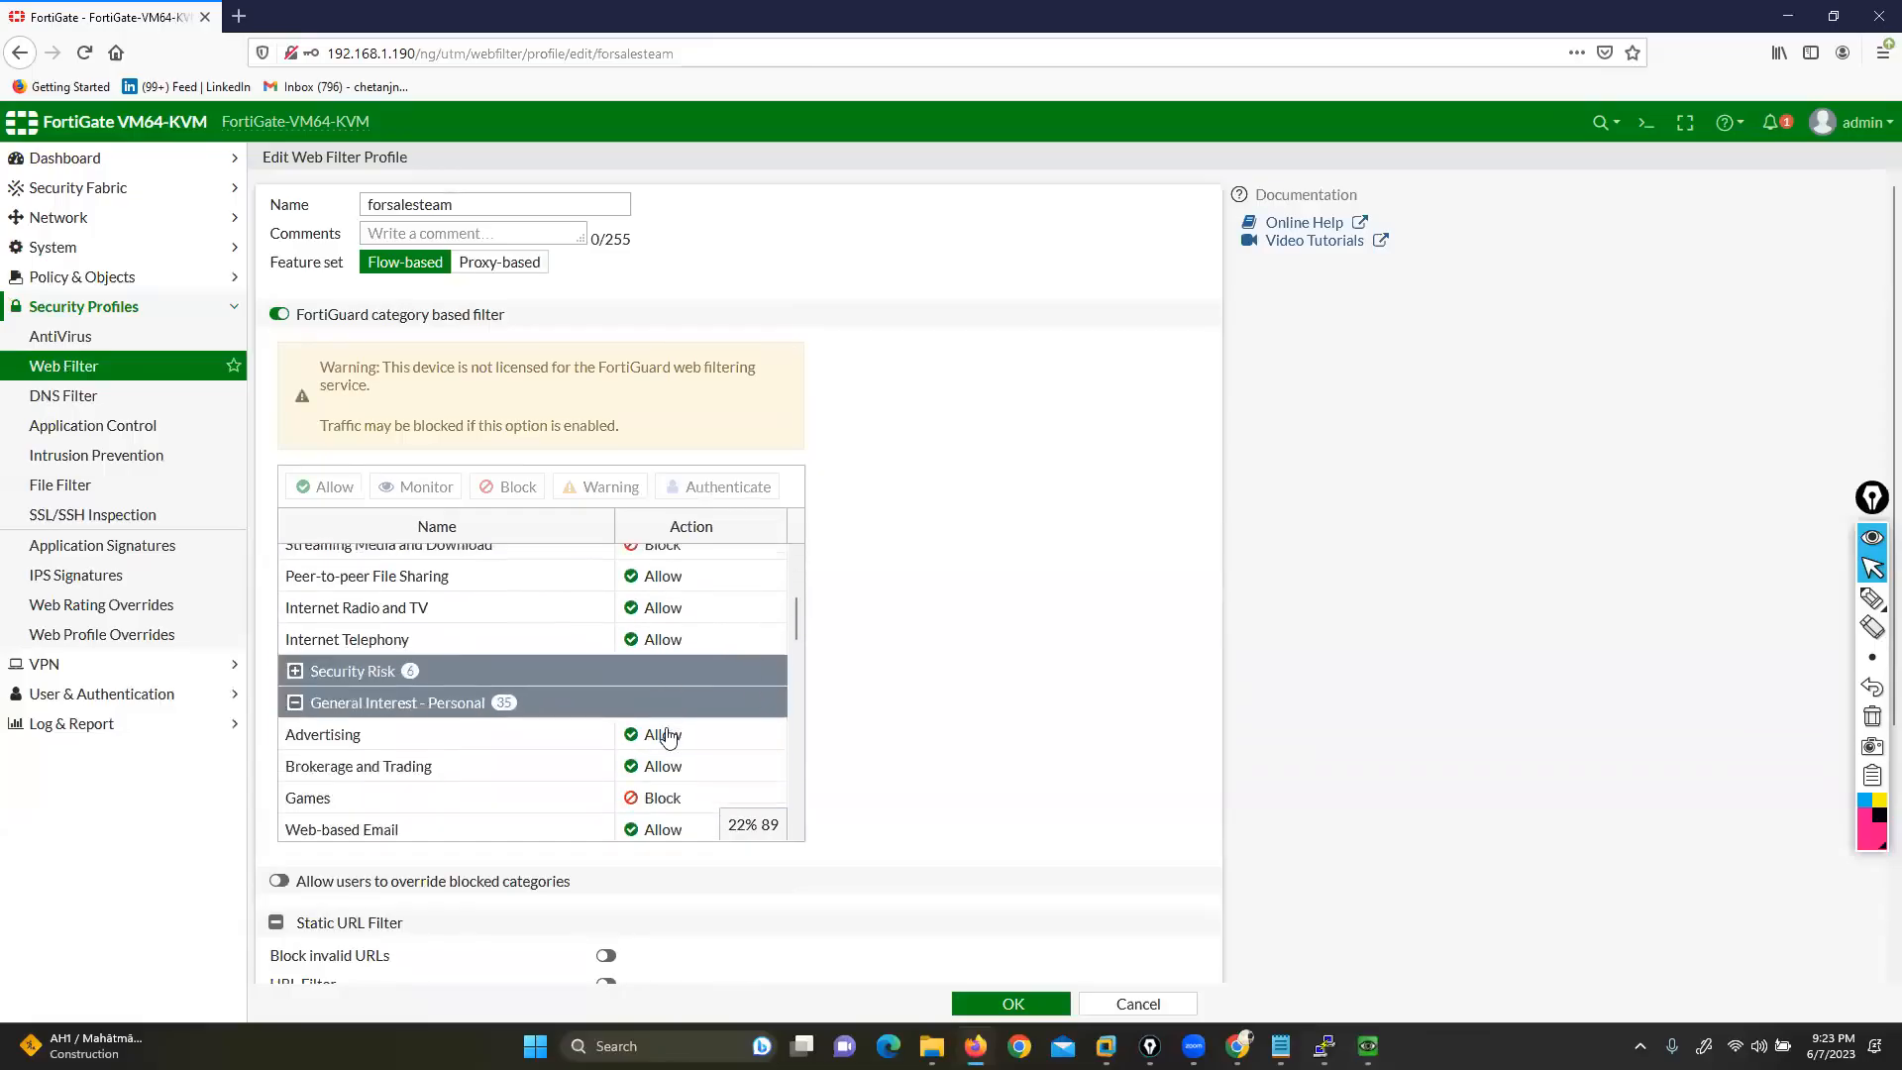
scroll(668, 737, "down", 1)
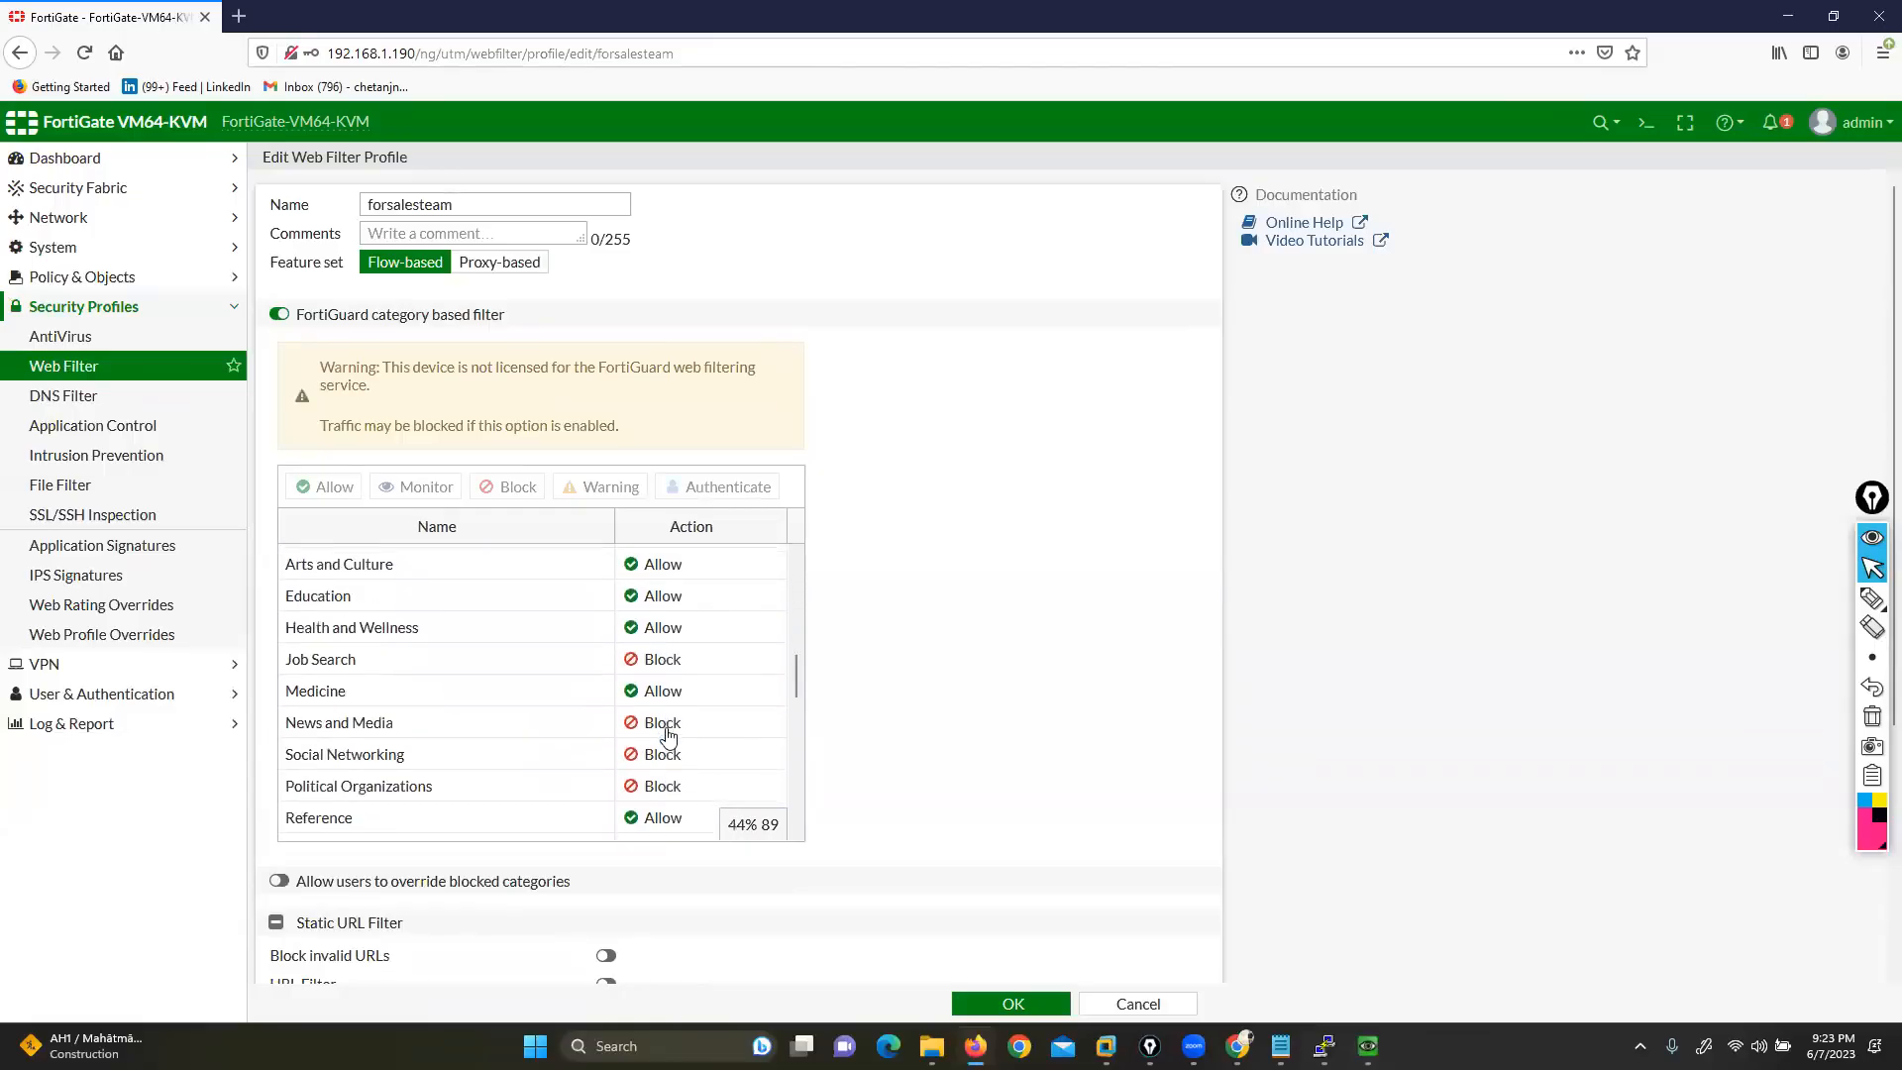
scroll(668, 737, "up", 5)
left_click_drag(311, 319, 510, 317)
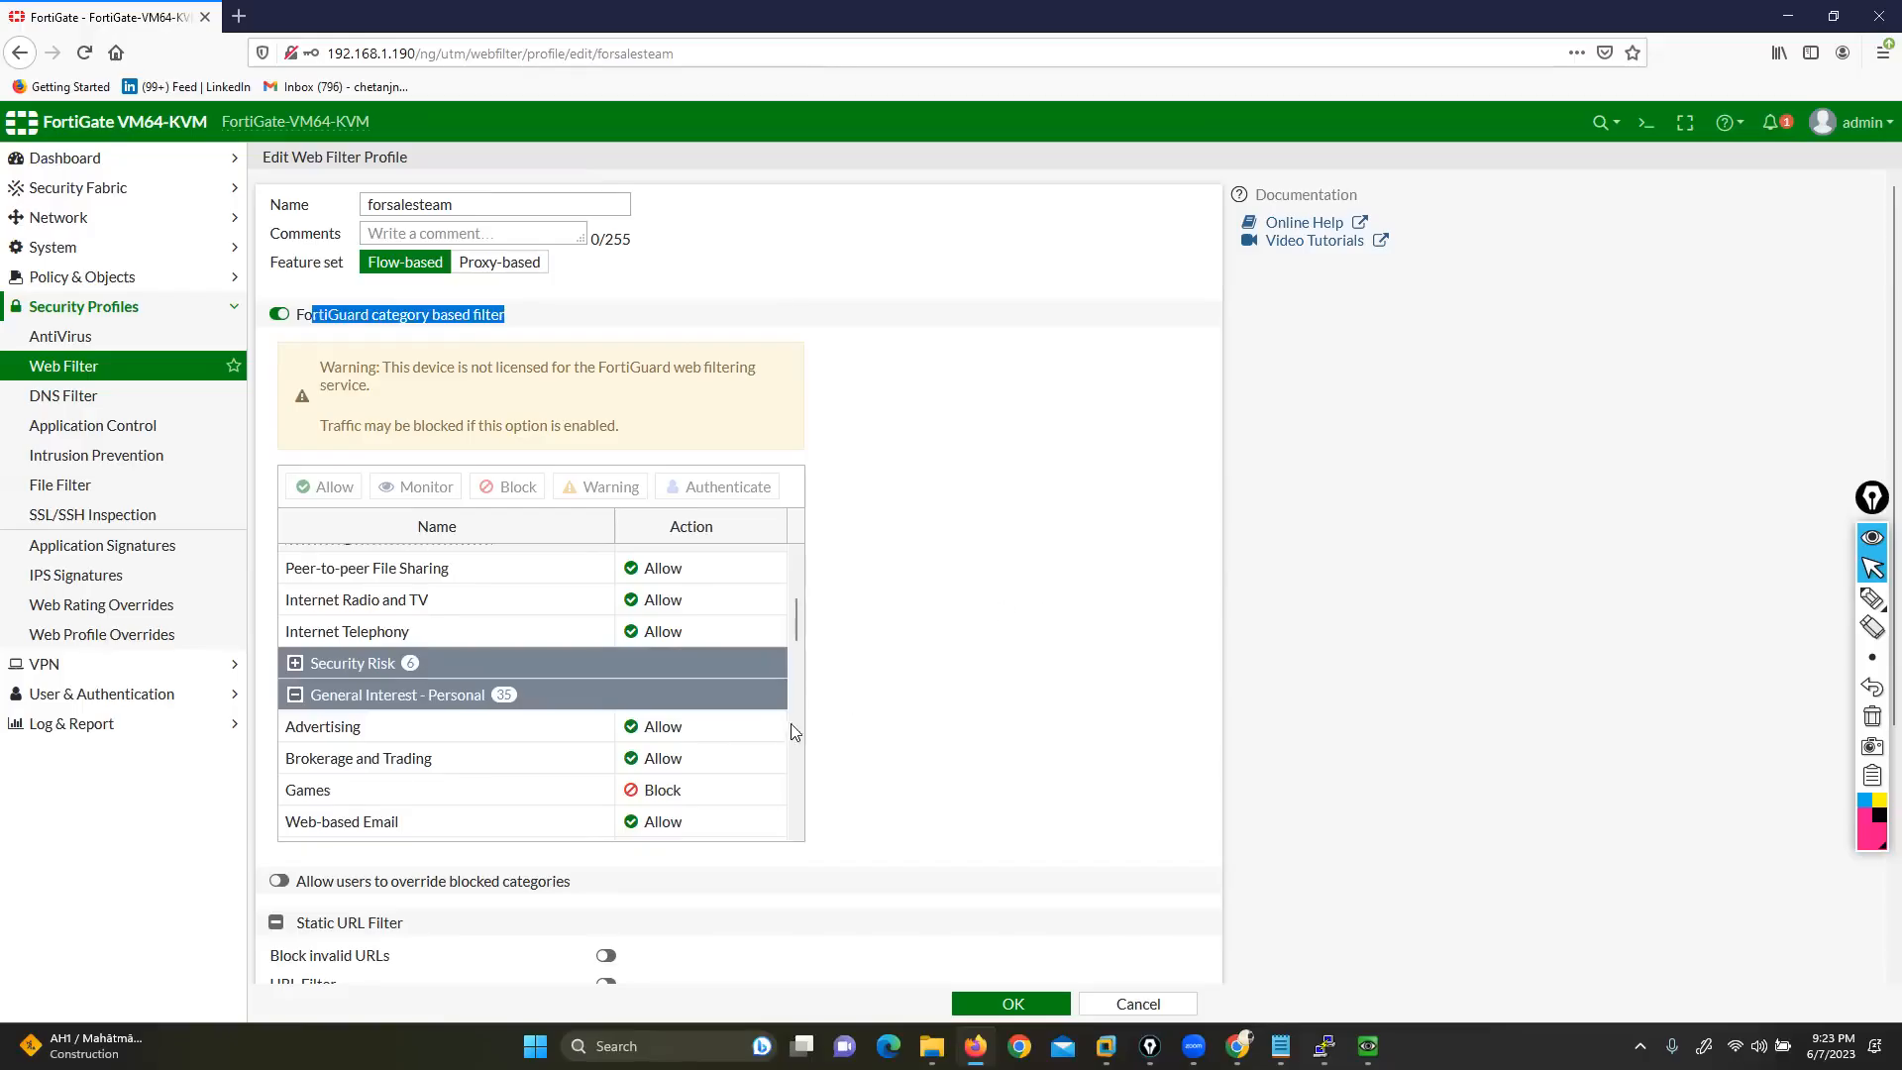
scroll(646, 650, "up", 1)
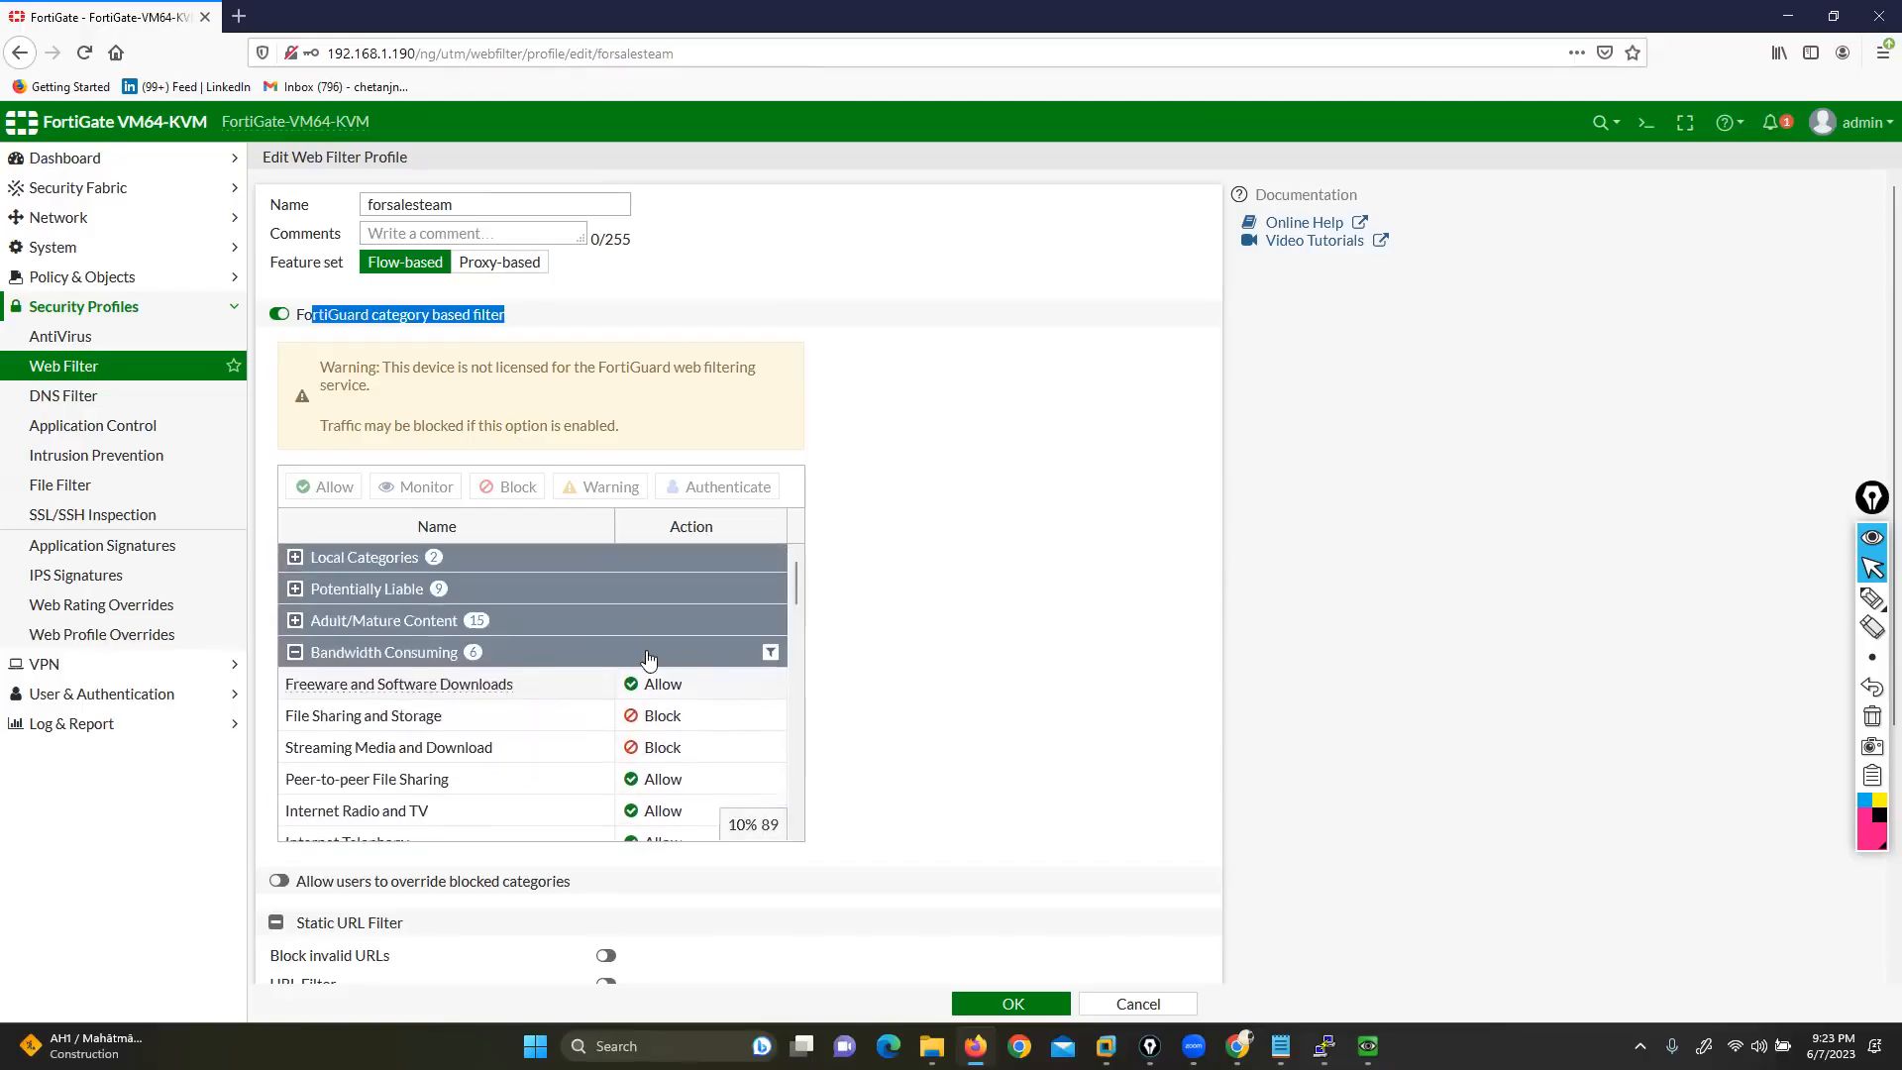
scroll(648, 659, "down", 3)
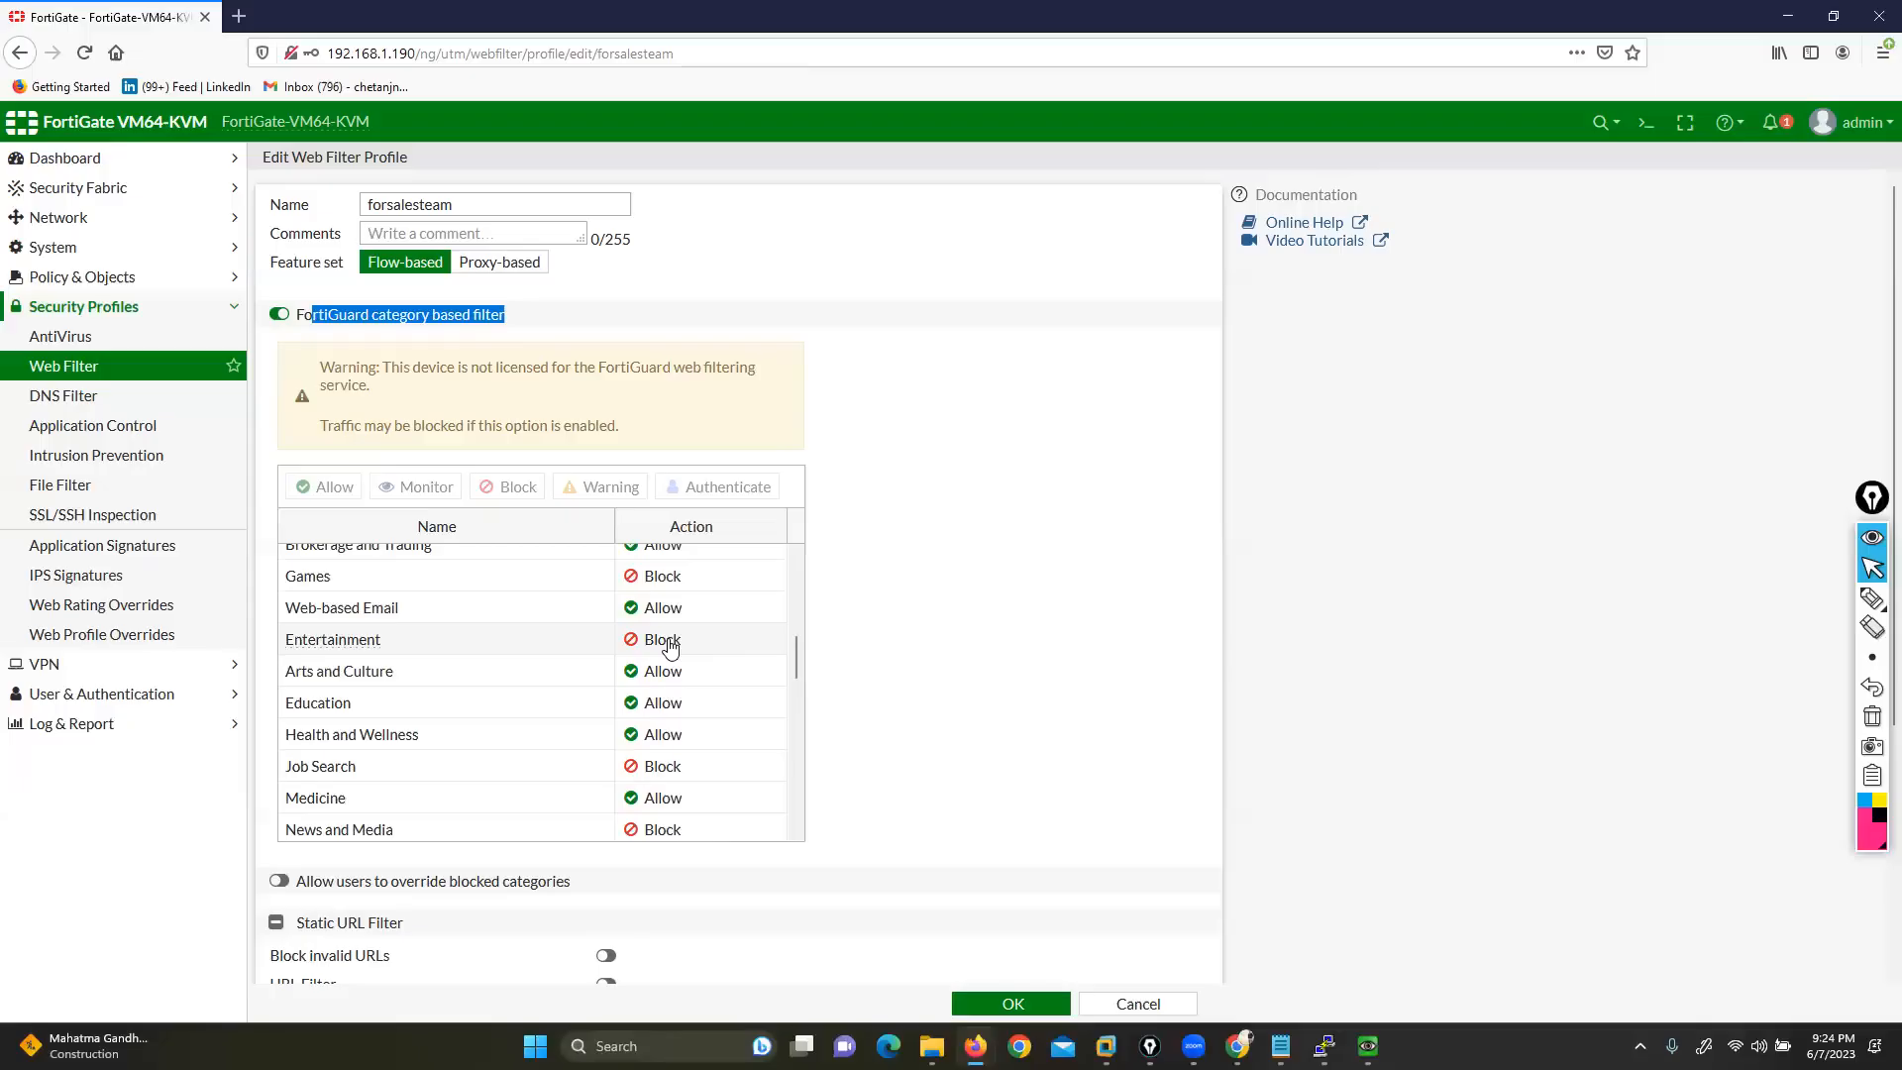
double_click(309, 881)
left_click_drag(349, 902, 564, 885)
double_click(466, 882)
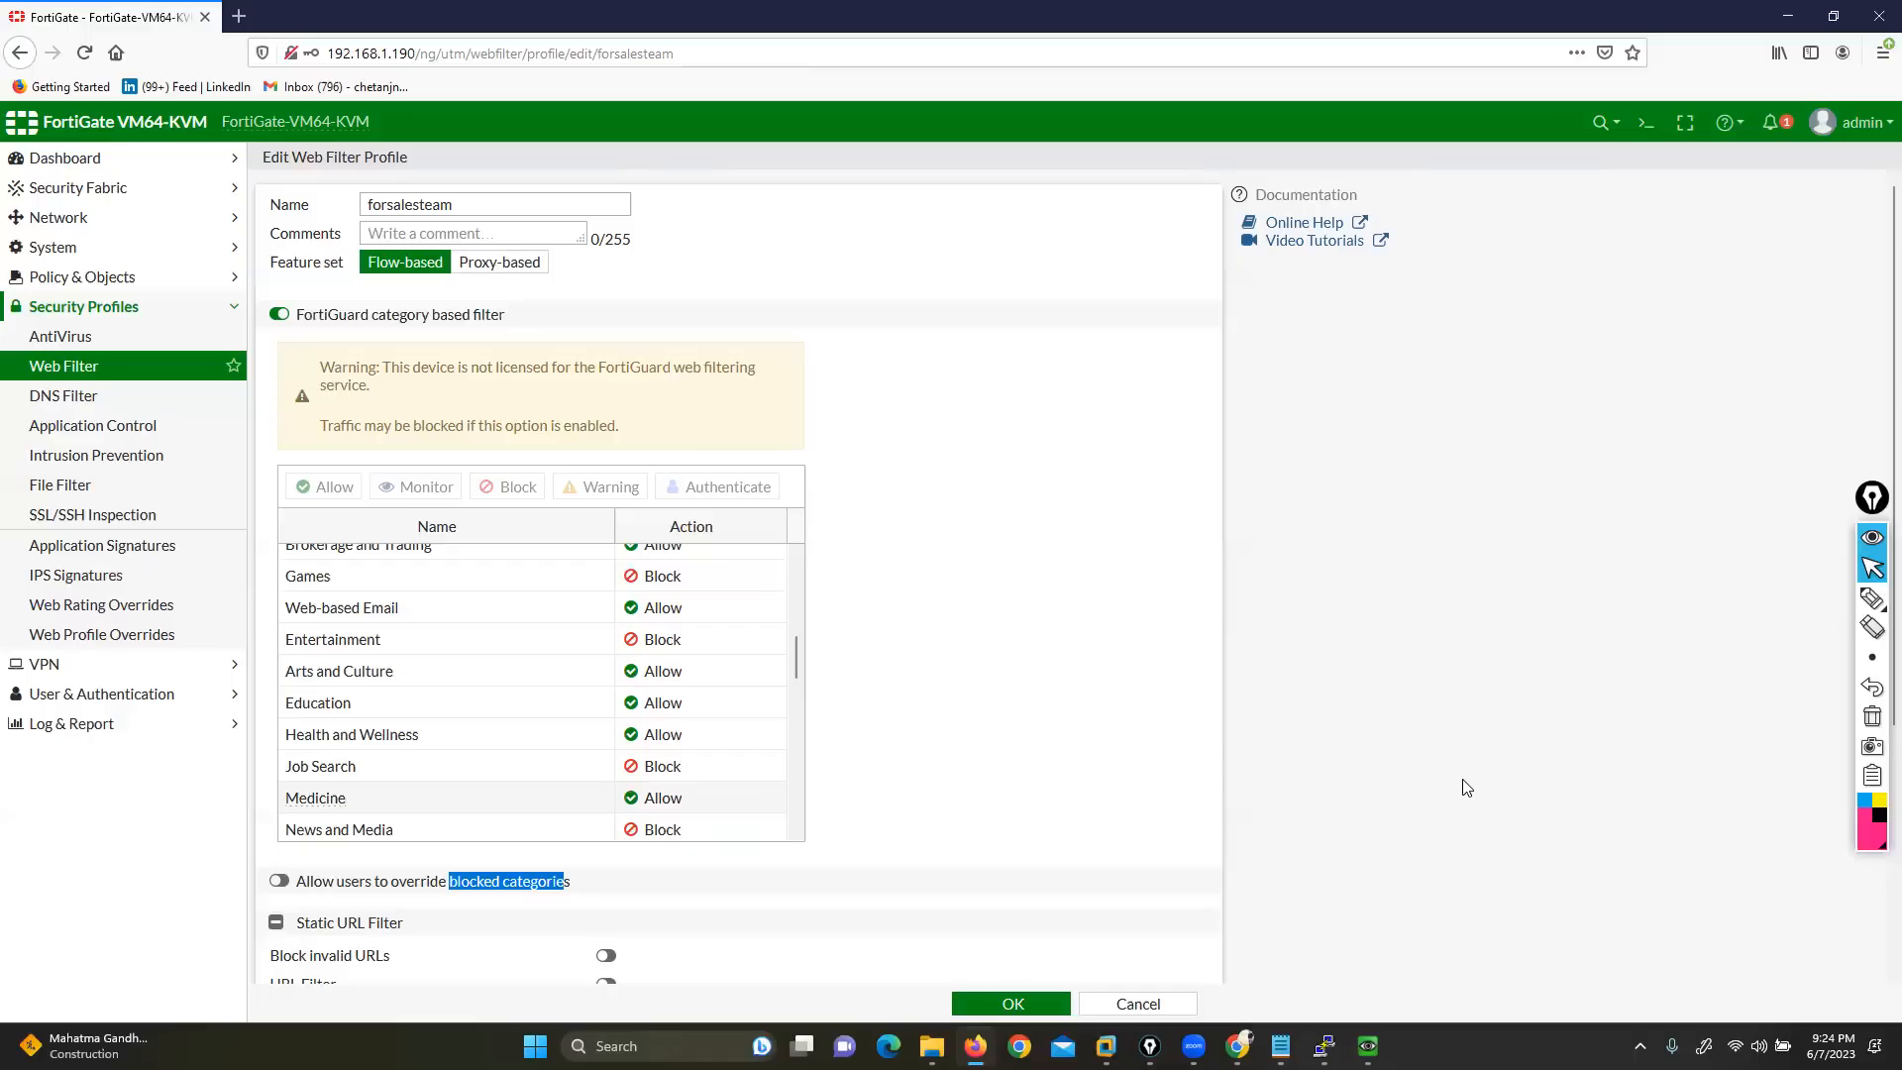
key("ctrl+plus")
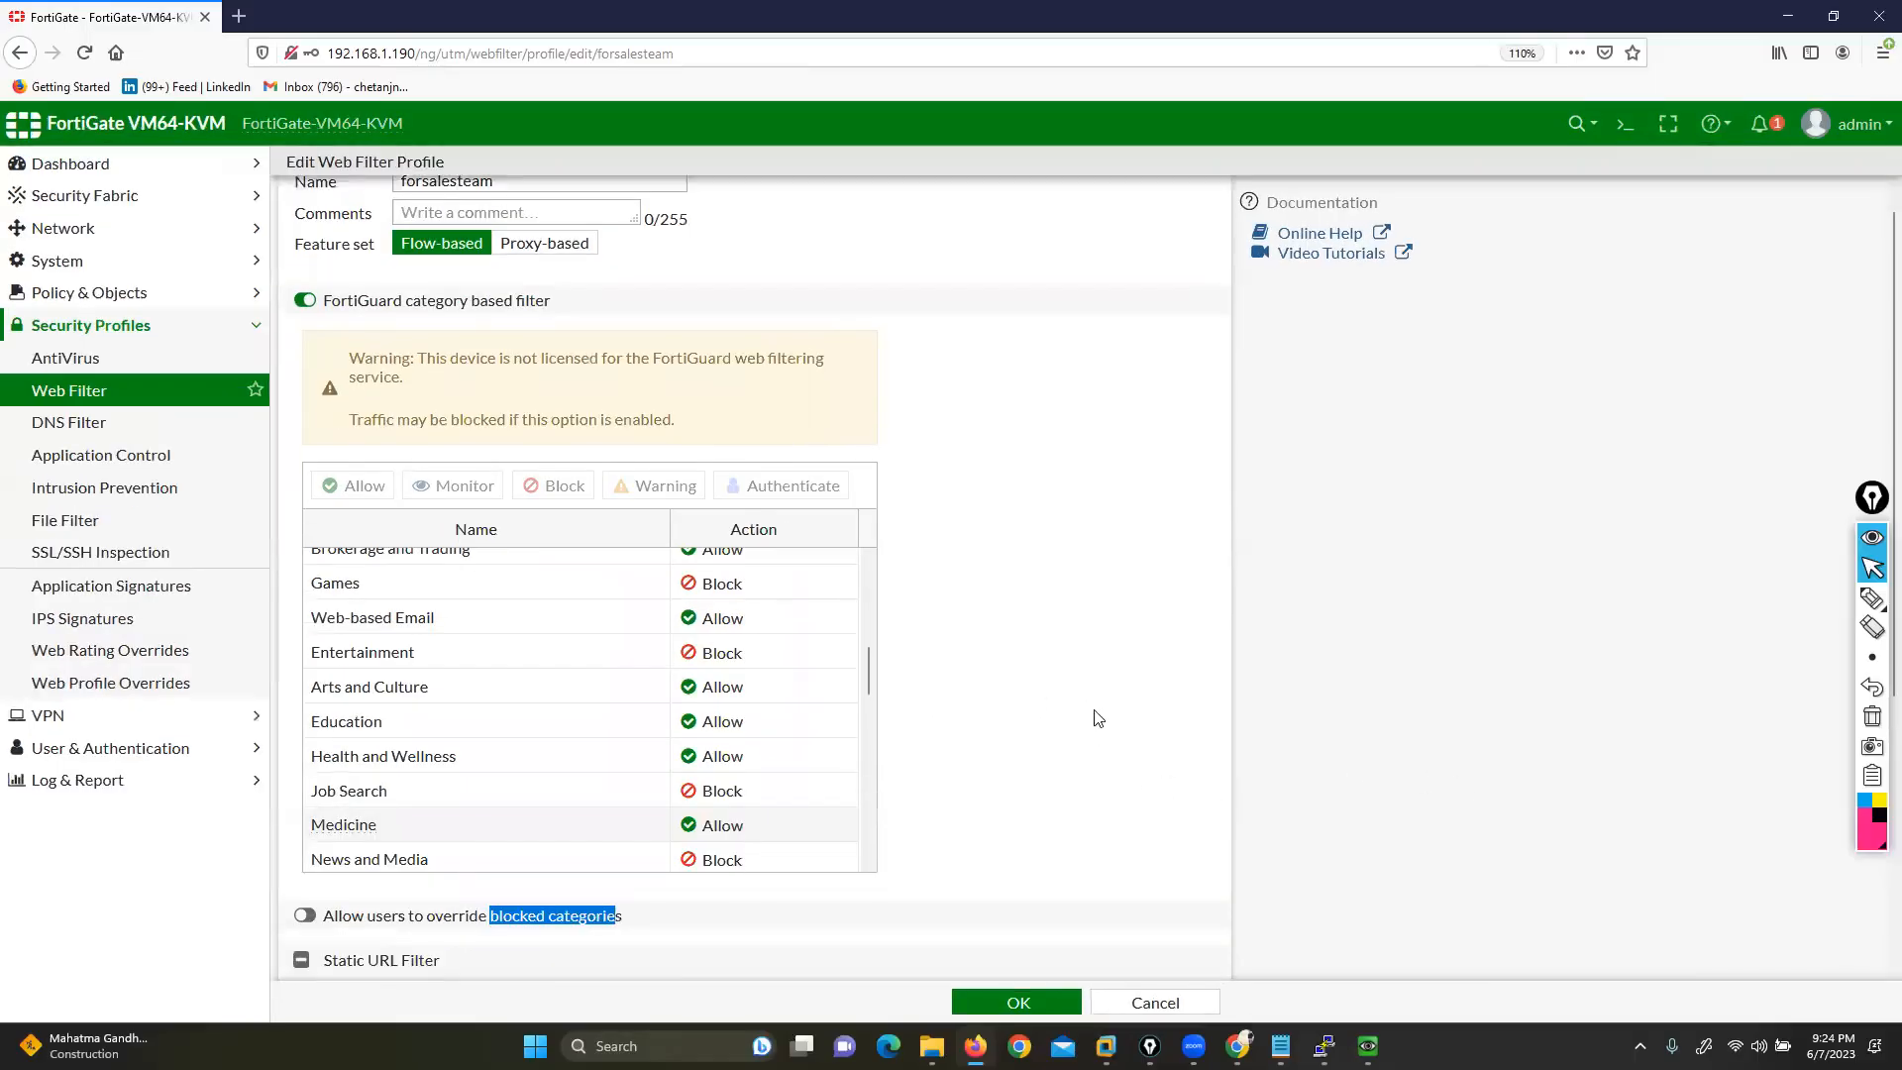
scroll(1098, 717, "down", 1)
Enable overriding of blocked categories and add mkt-grp as a group that can override
left_click(304, 834)
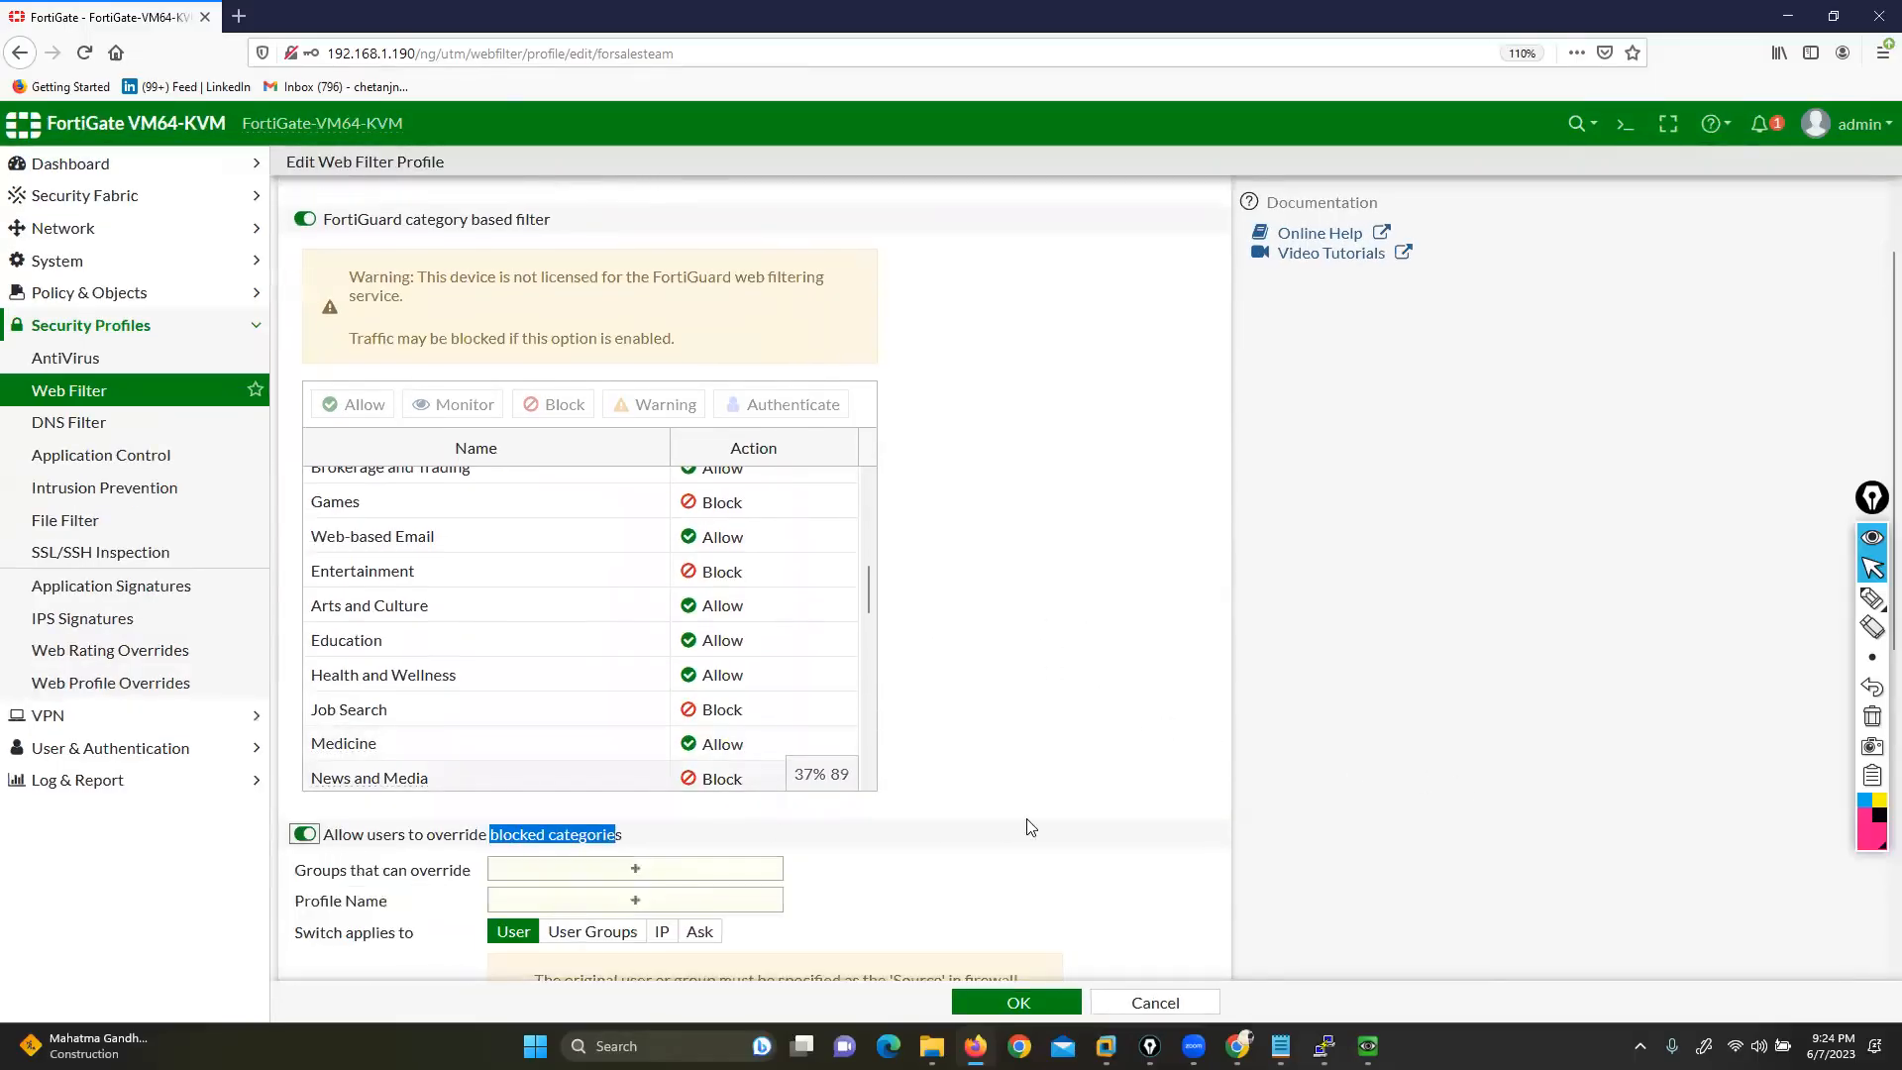
left_click_drag(297, 884, 457, 878)
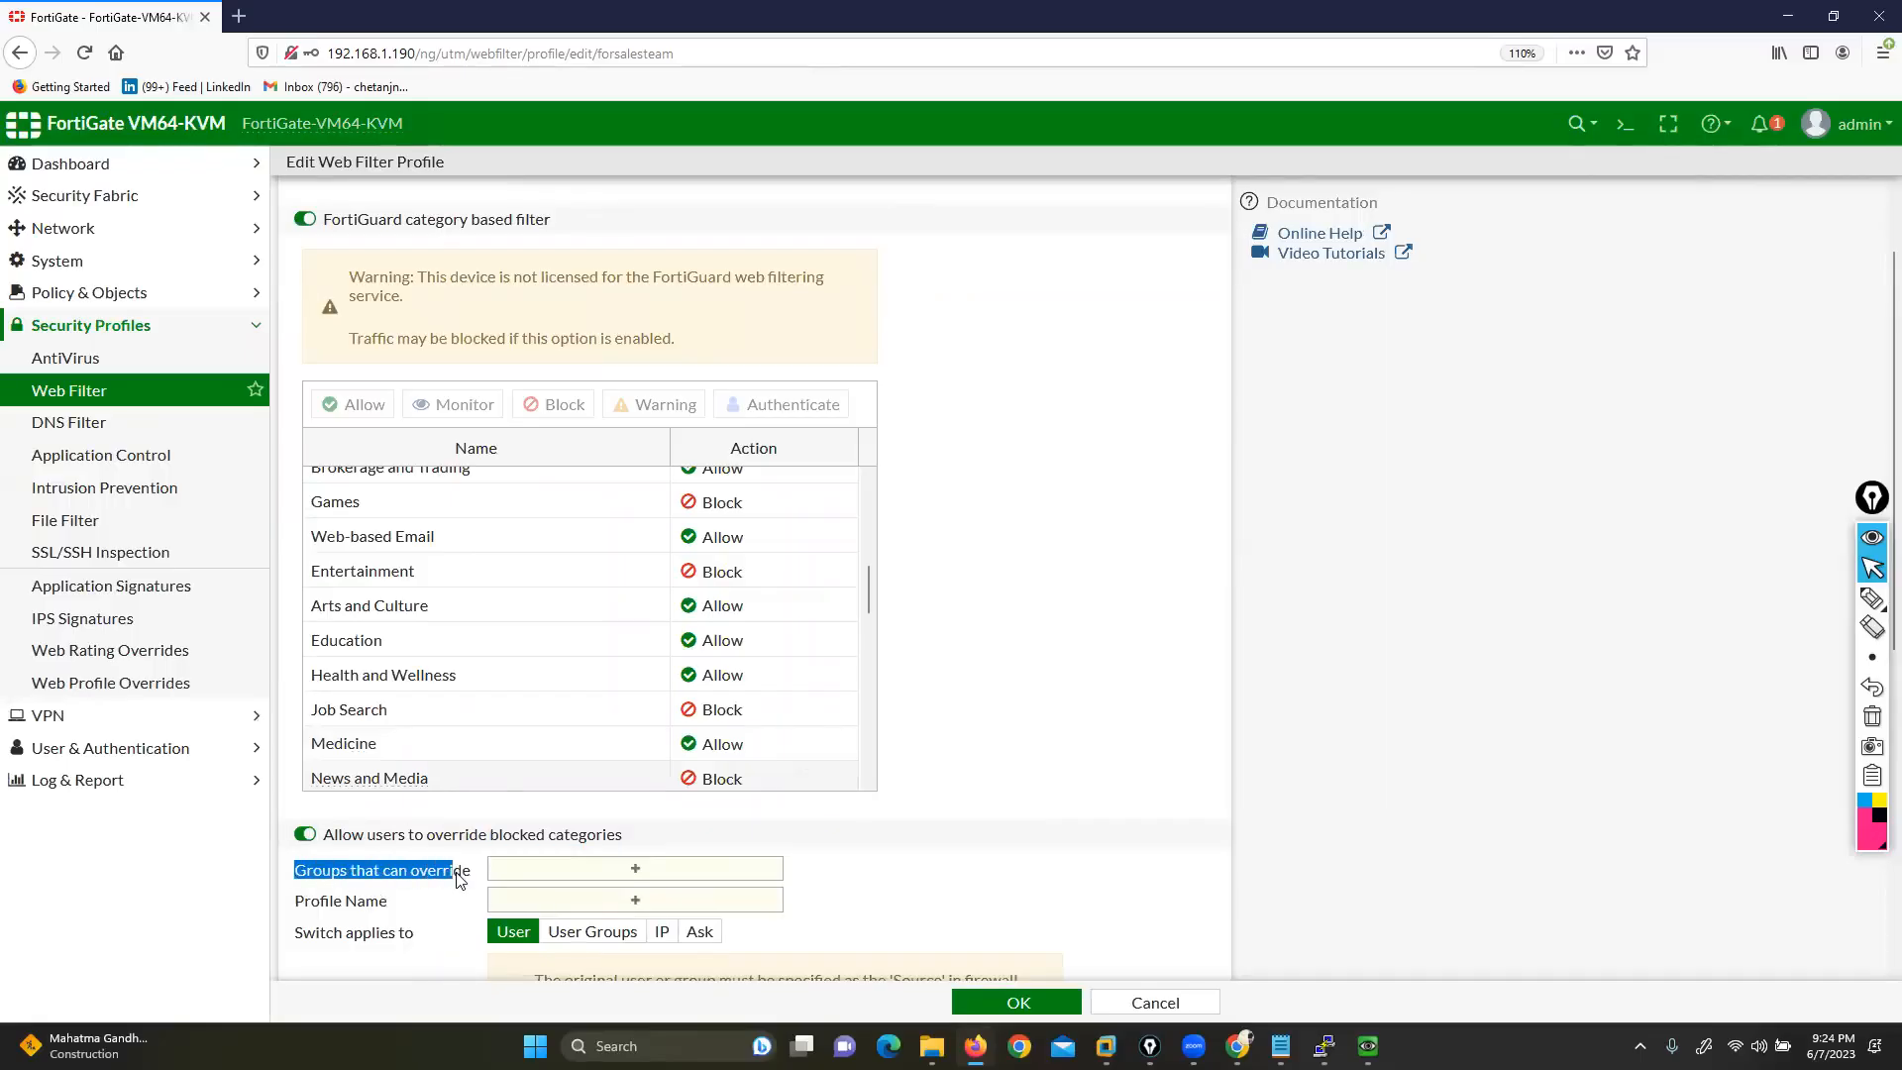
left_click(563, 872)
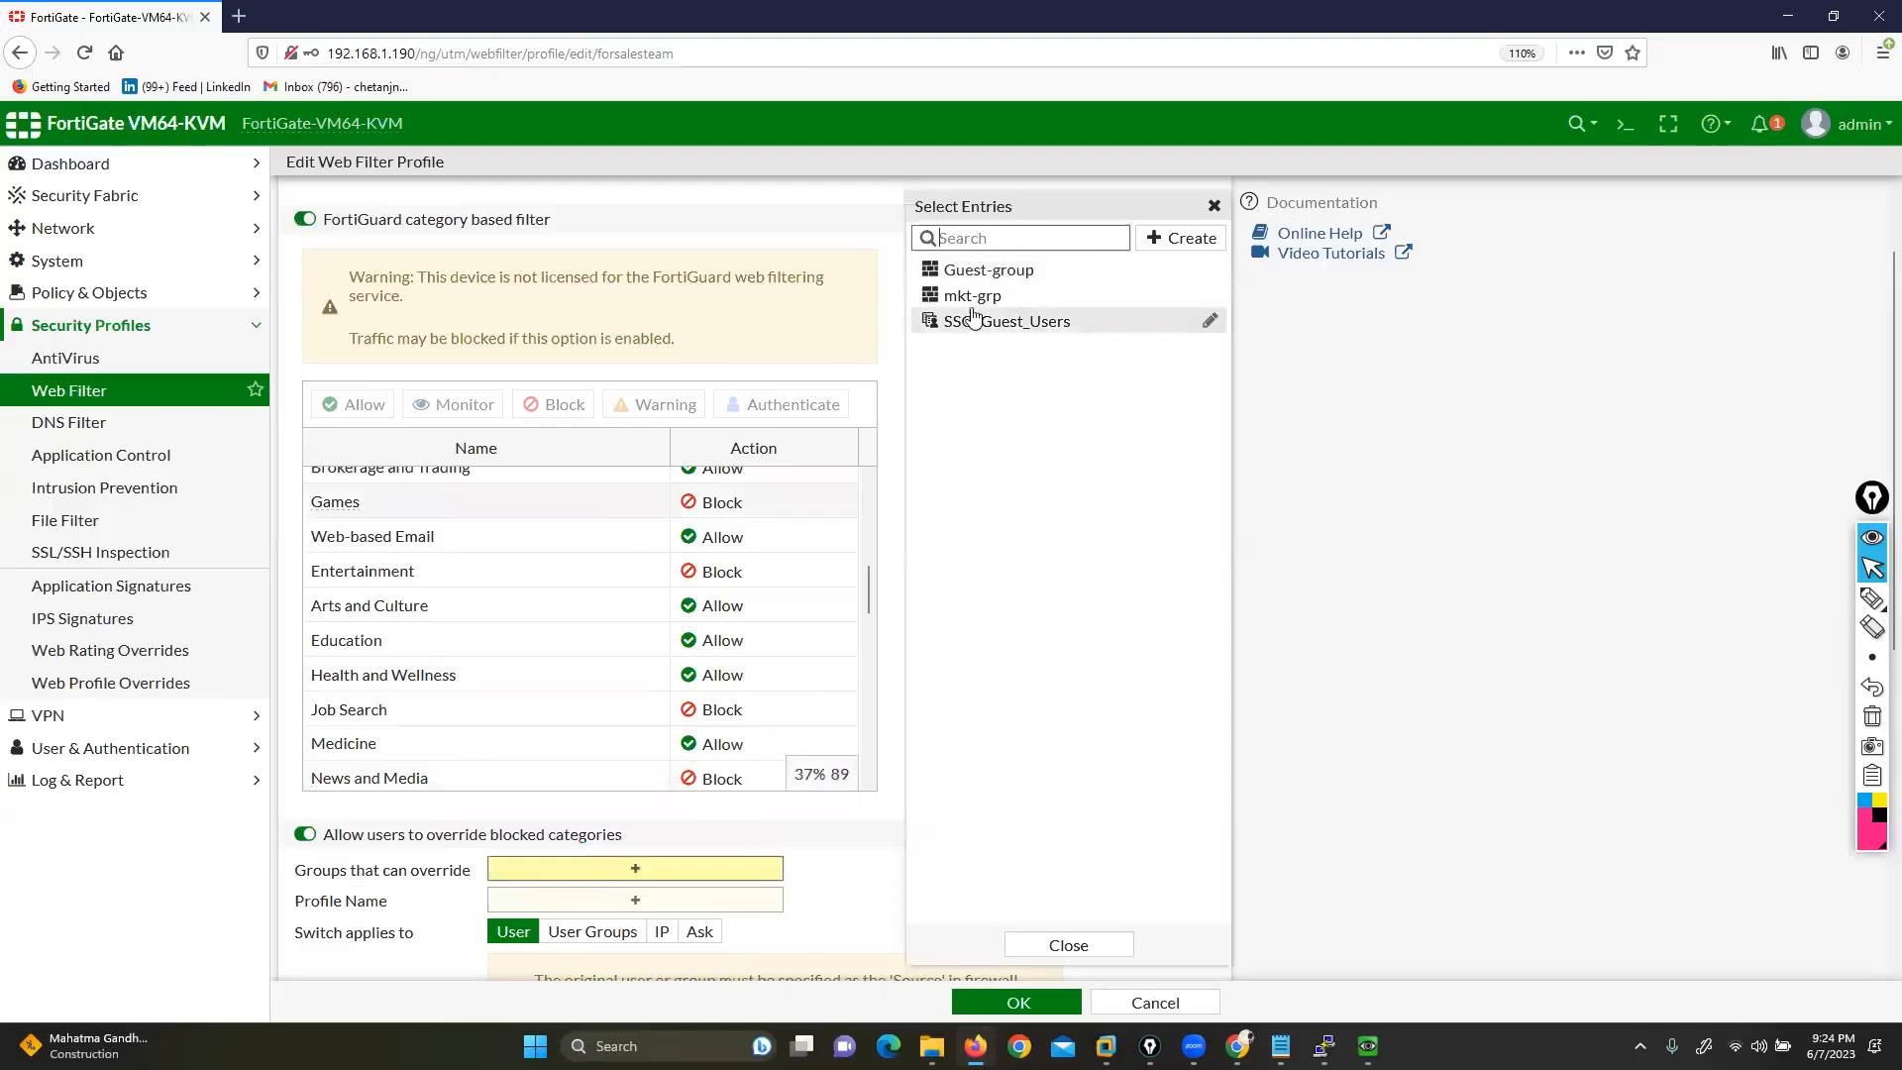
left_click(972, 297)
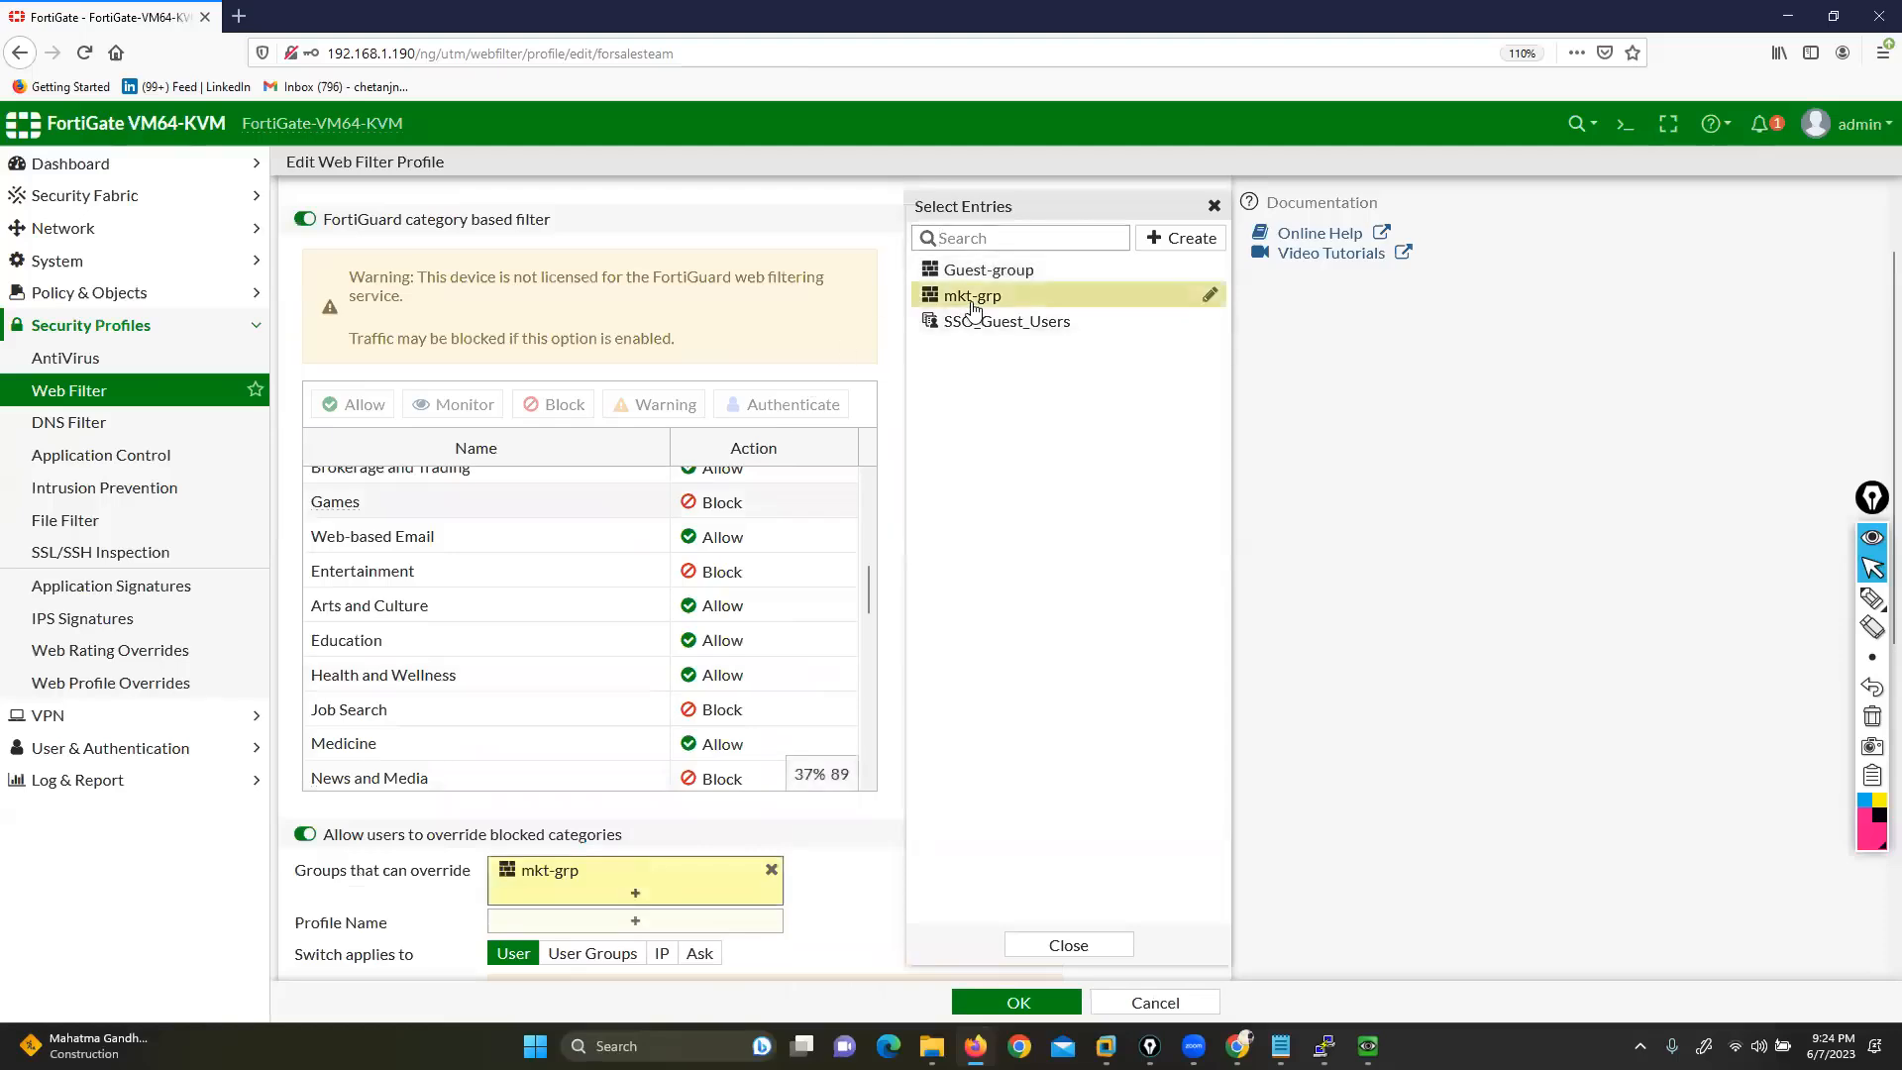
left_click(874, 891)
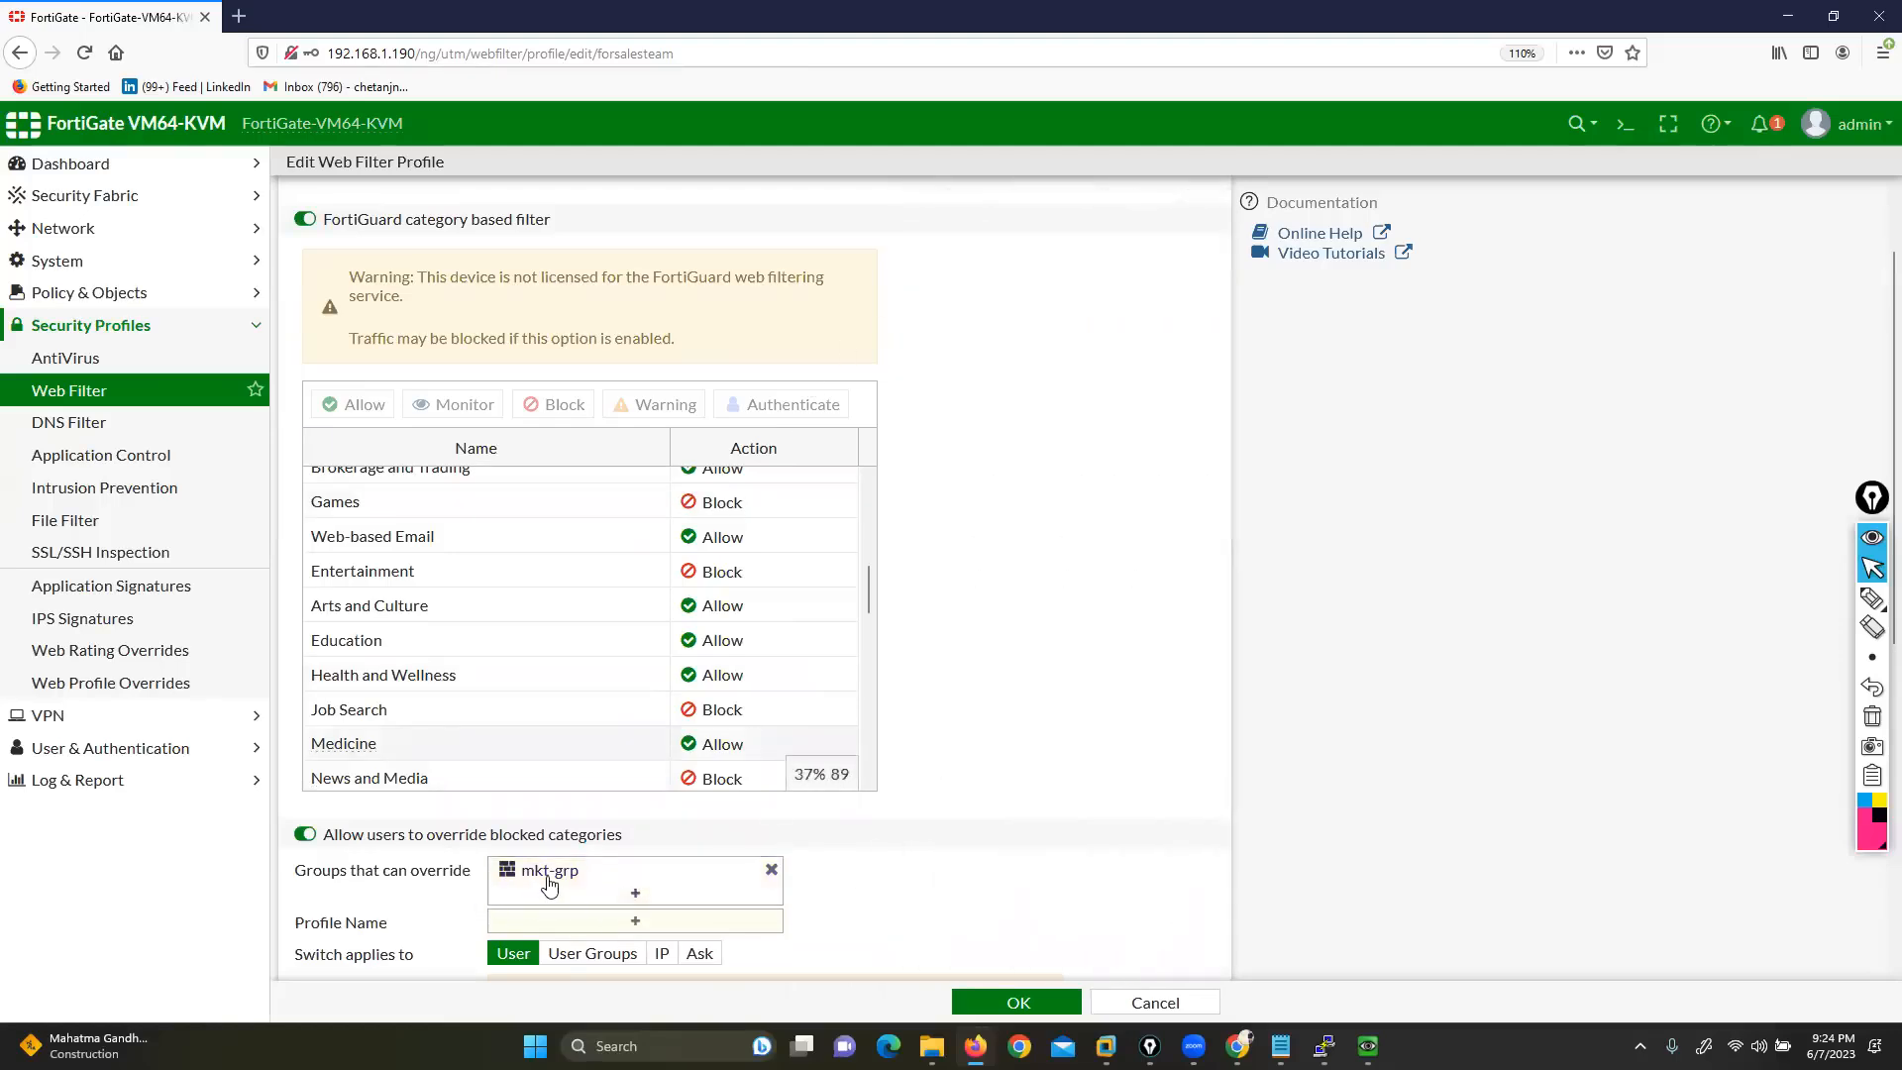
Choose monitor-all as the override profile and save forsalesteam
mouse_move(519, 885)
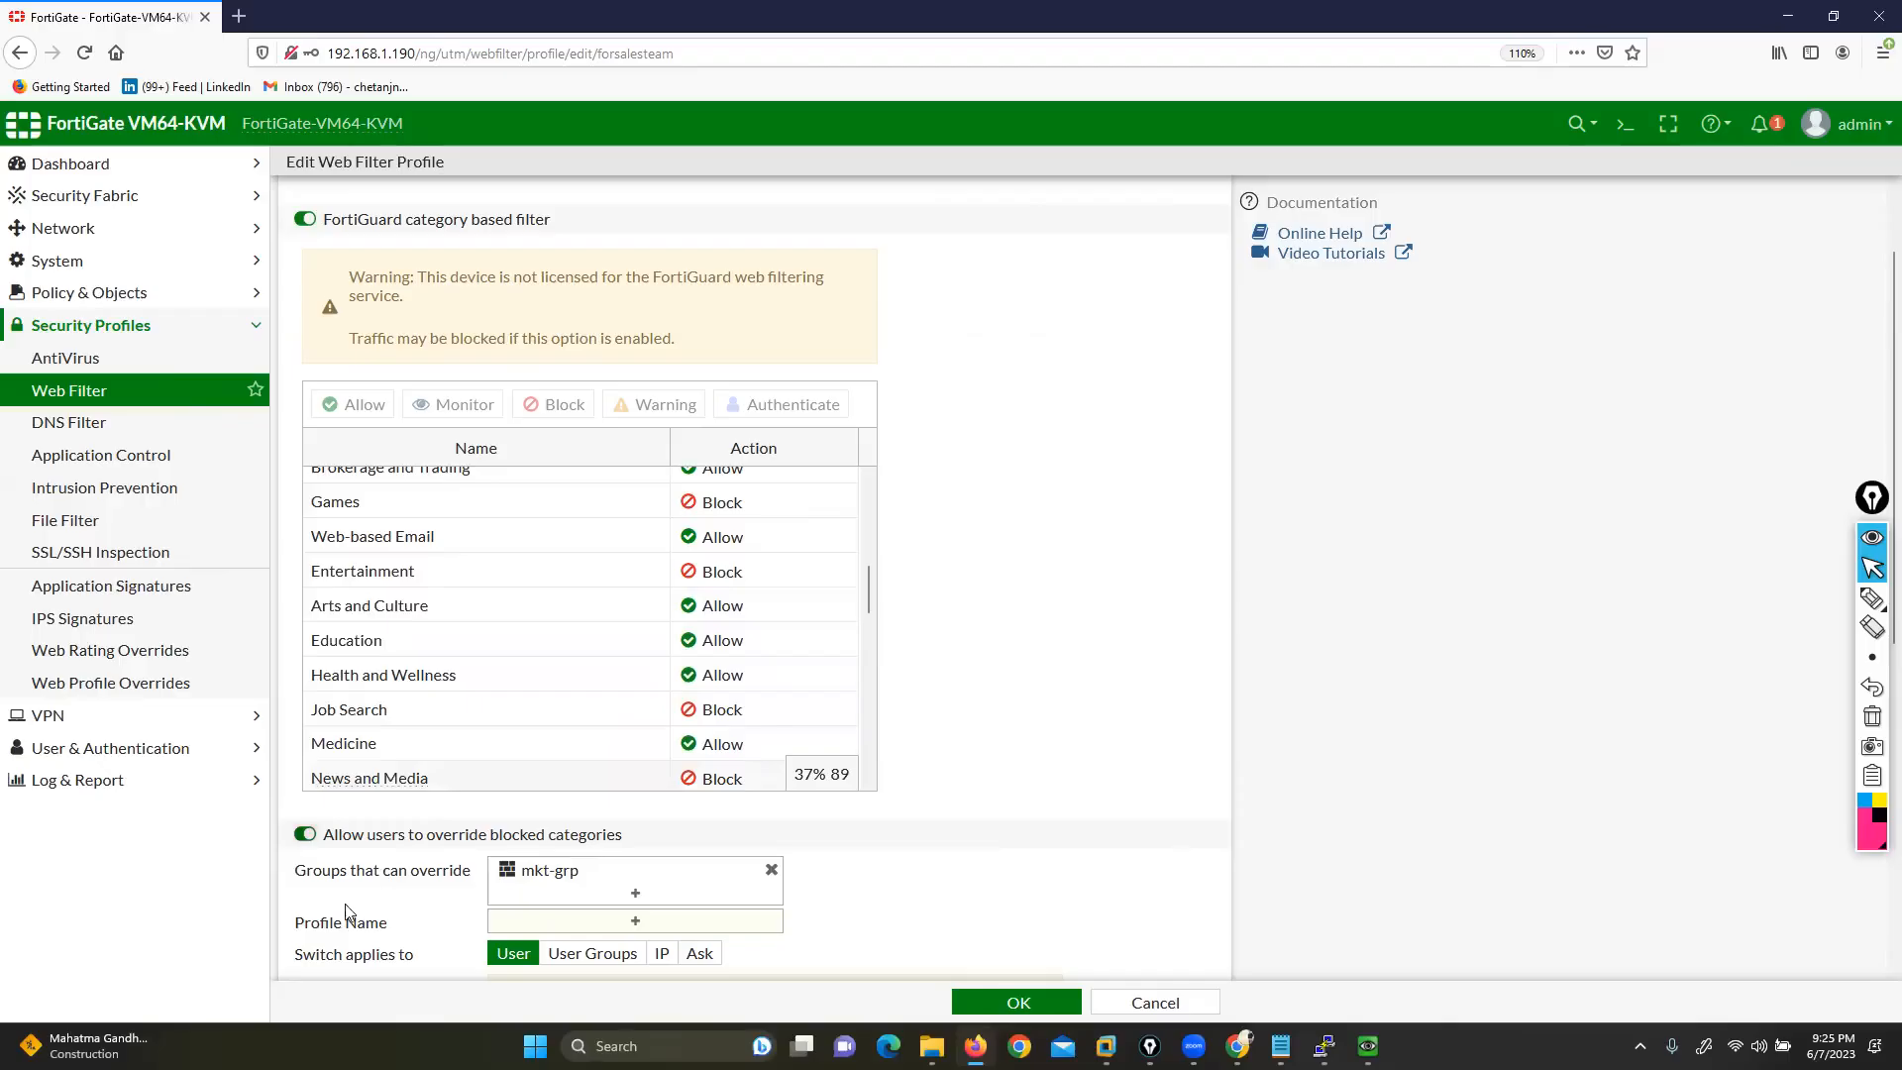
left_click(584, 933)
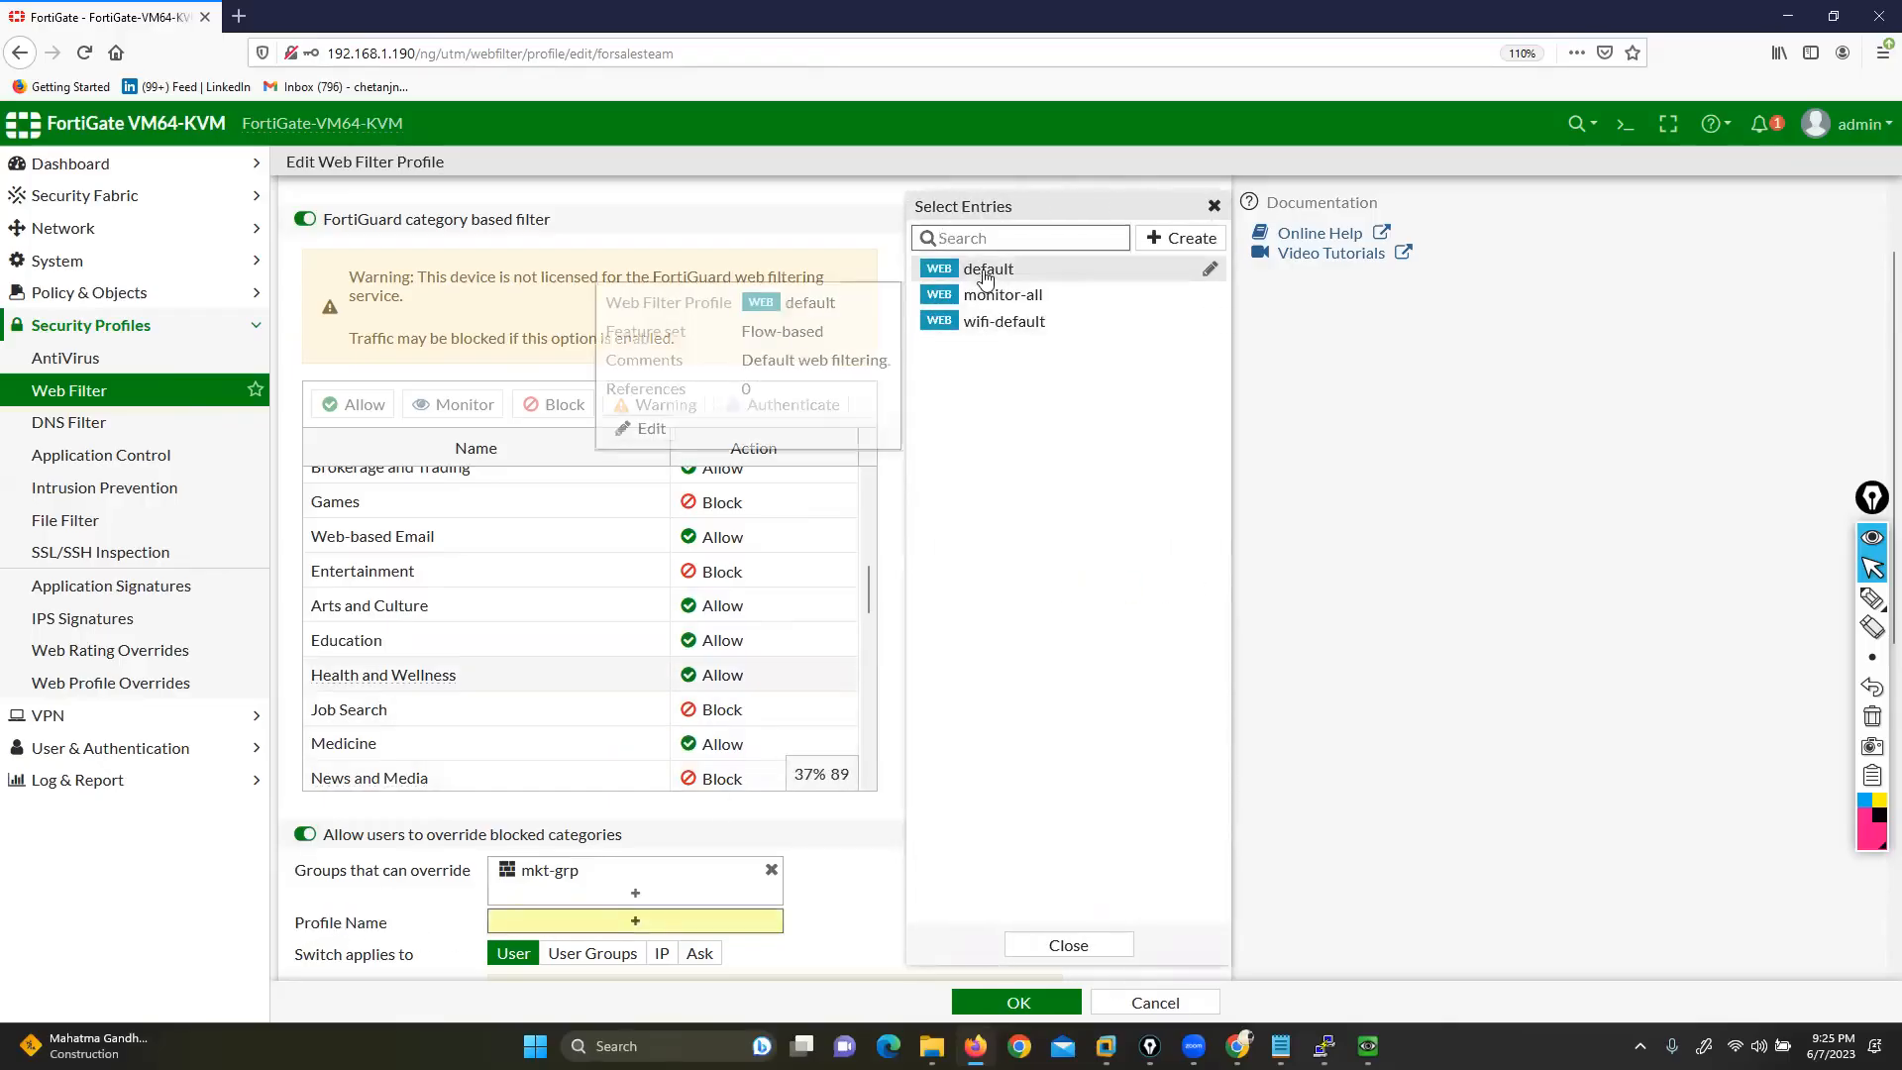
left_click(997, 297)
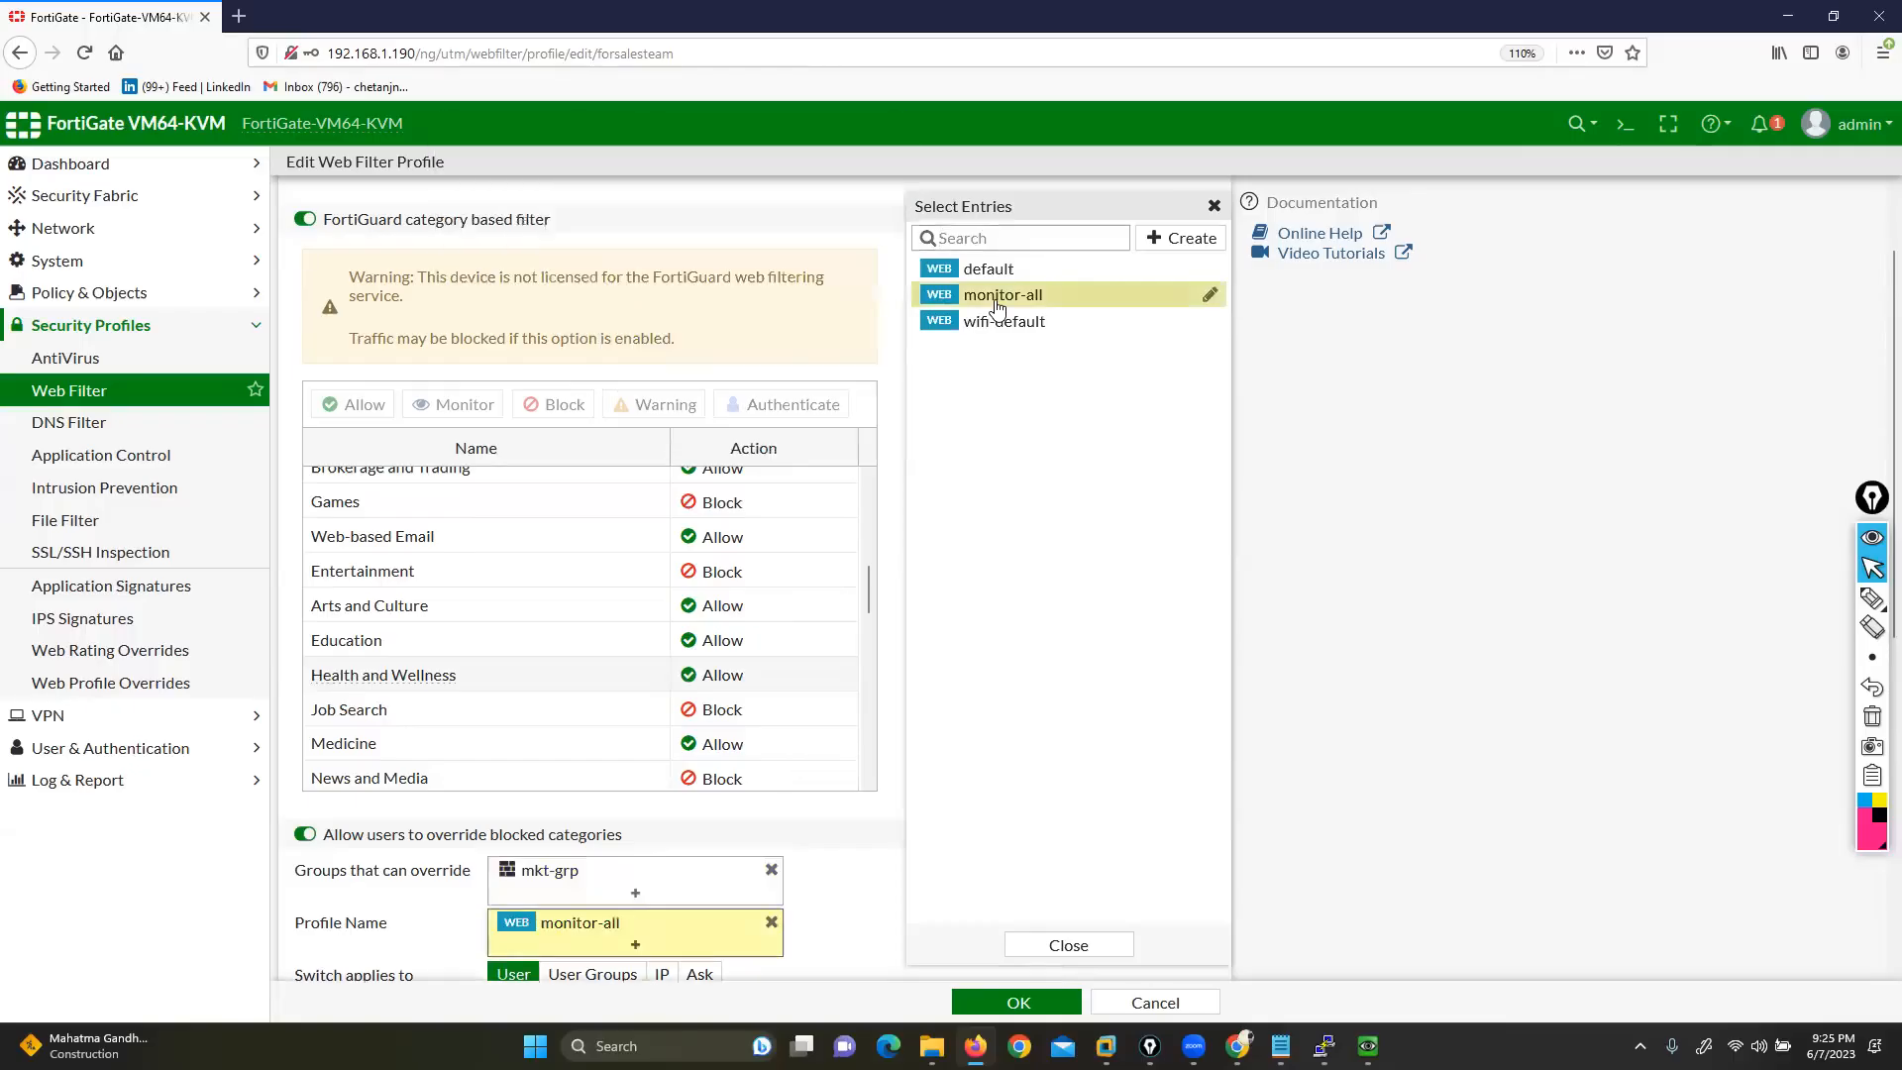
left_click(890, 395)
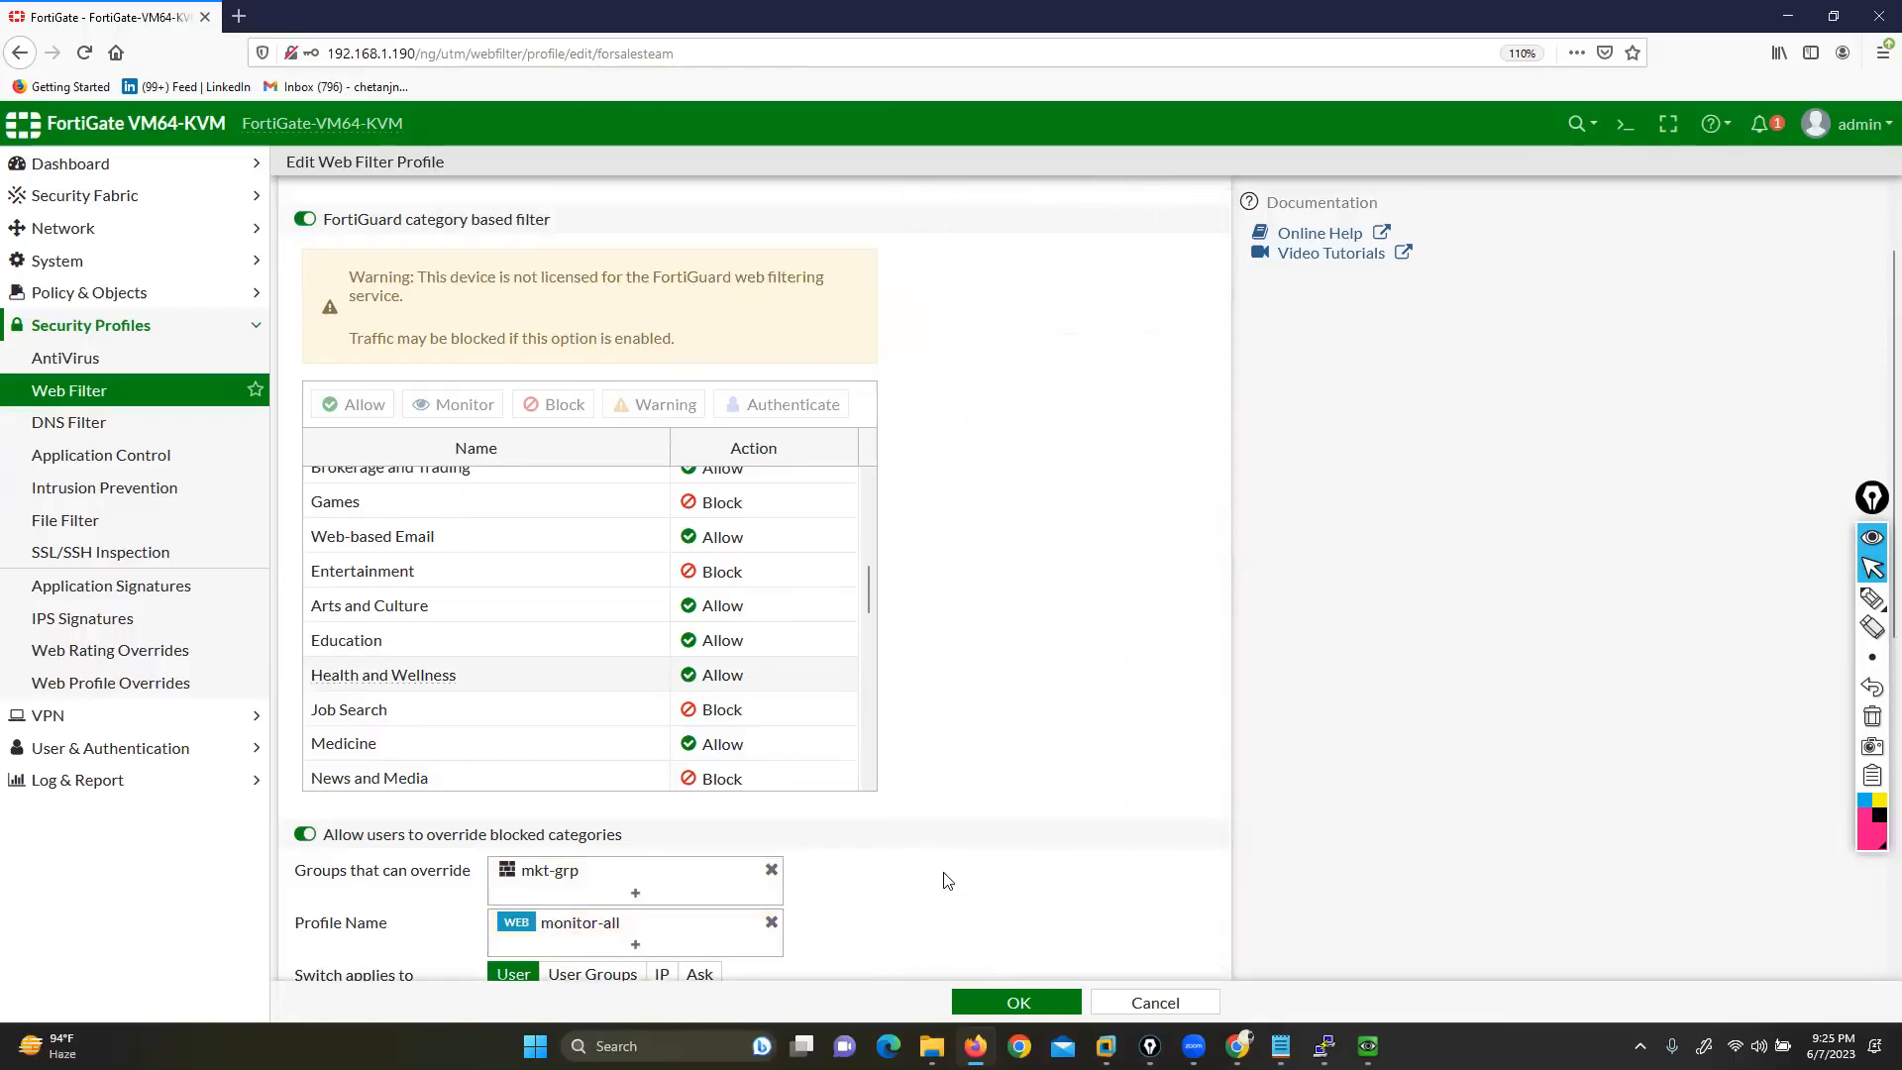
left_click(984, 1003)
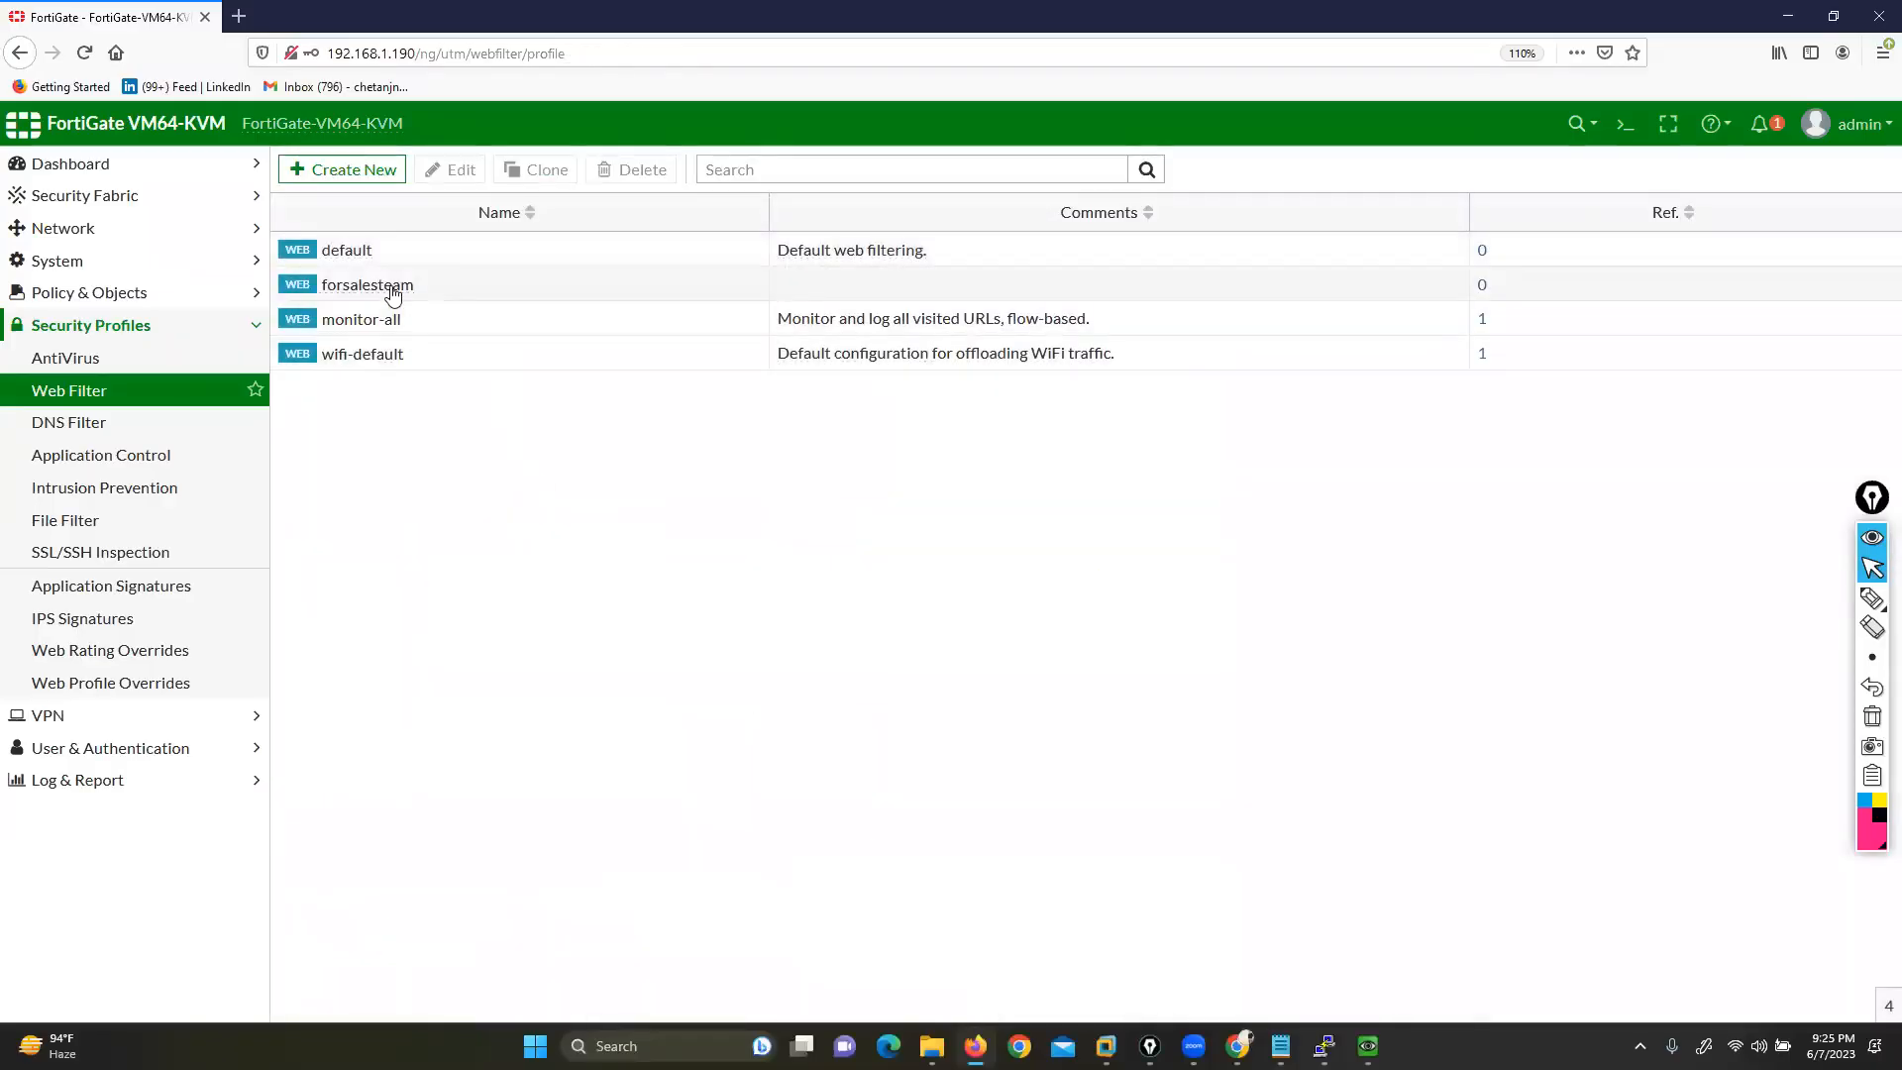
Reopen the forsalesteam profile and review its FortiGuard filter and override settings
double_click(393, 288)
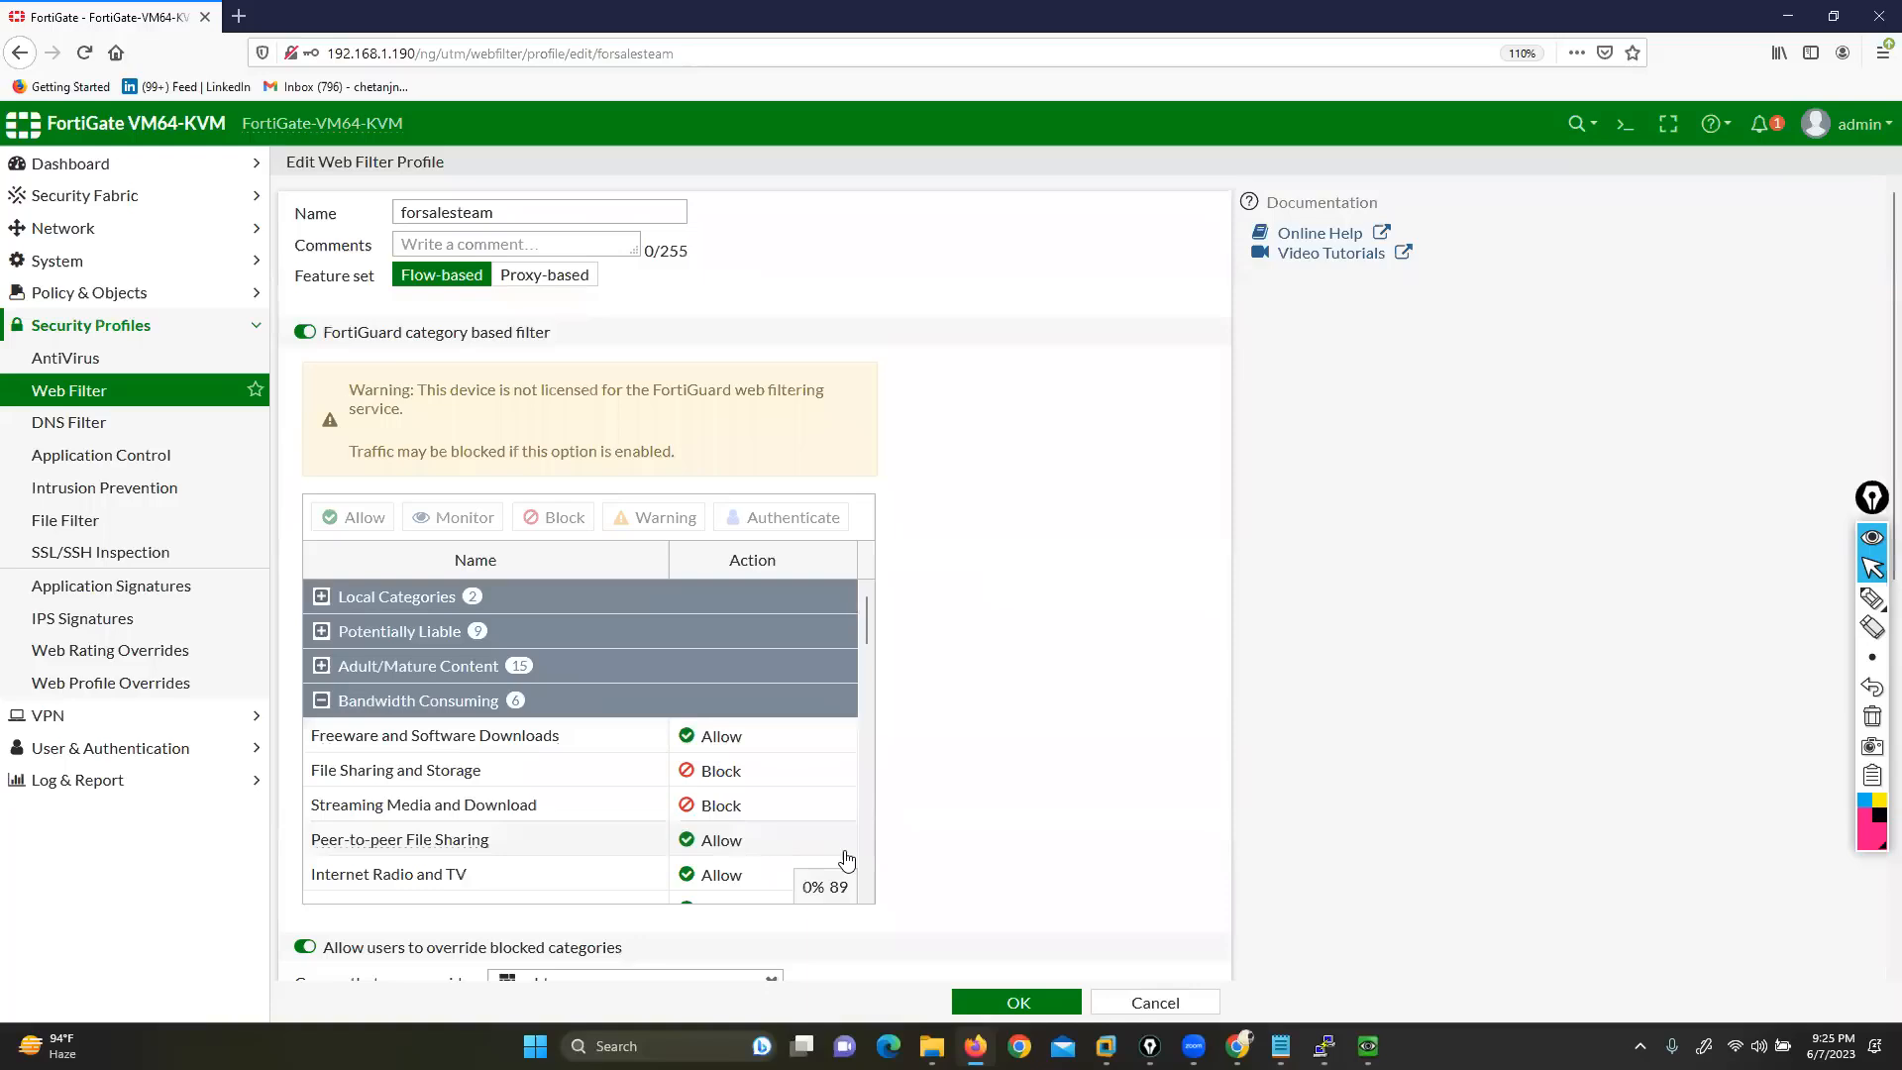
left_click_drag(341, 335, 553, 348)
left_click_drag(334, 949, 469, 953)
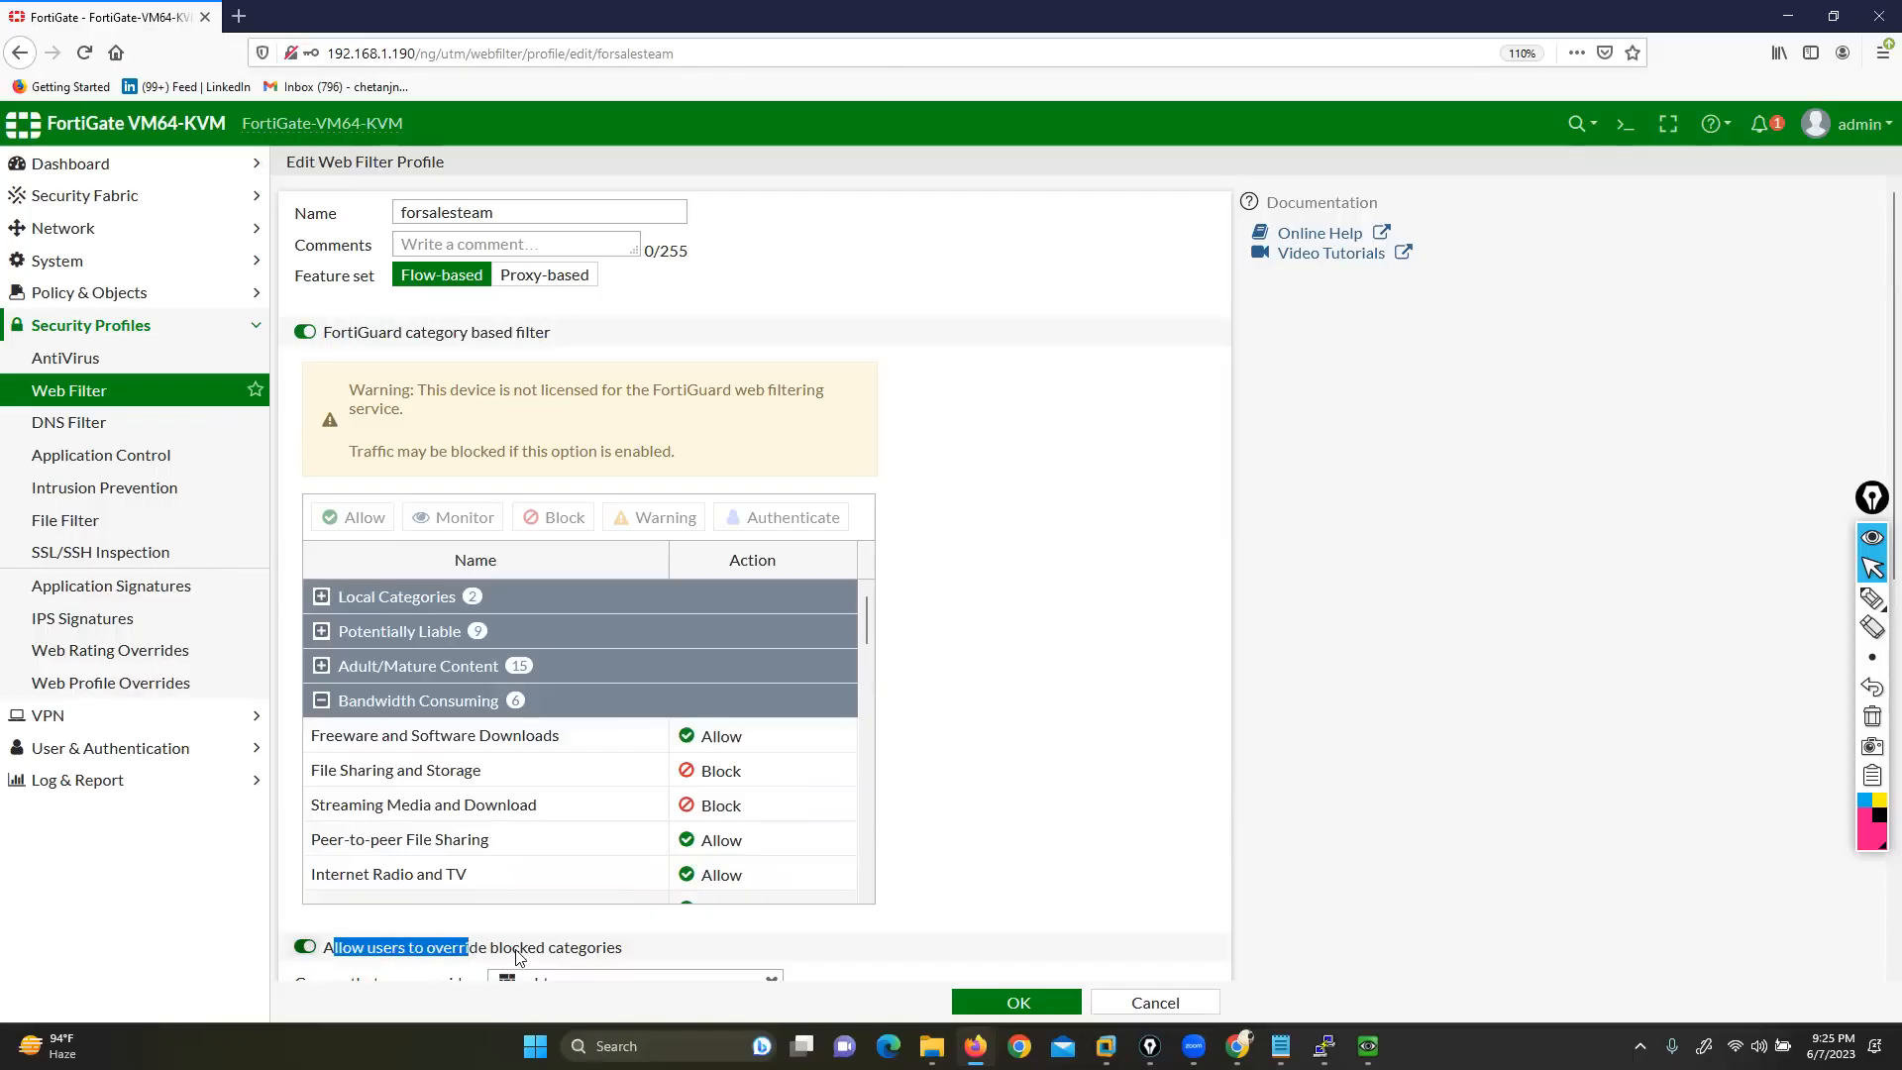
Switch off blocked-category overriding, leaving the FortiGuard category based filter on
left_click(304, 947)
left_click(305, 332)
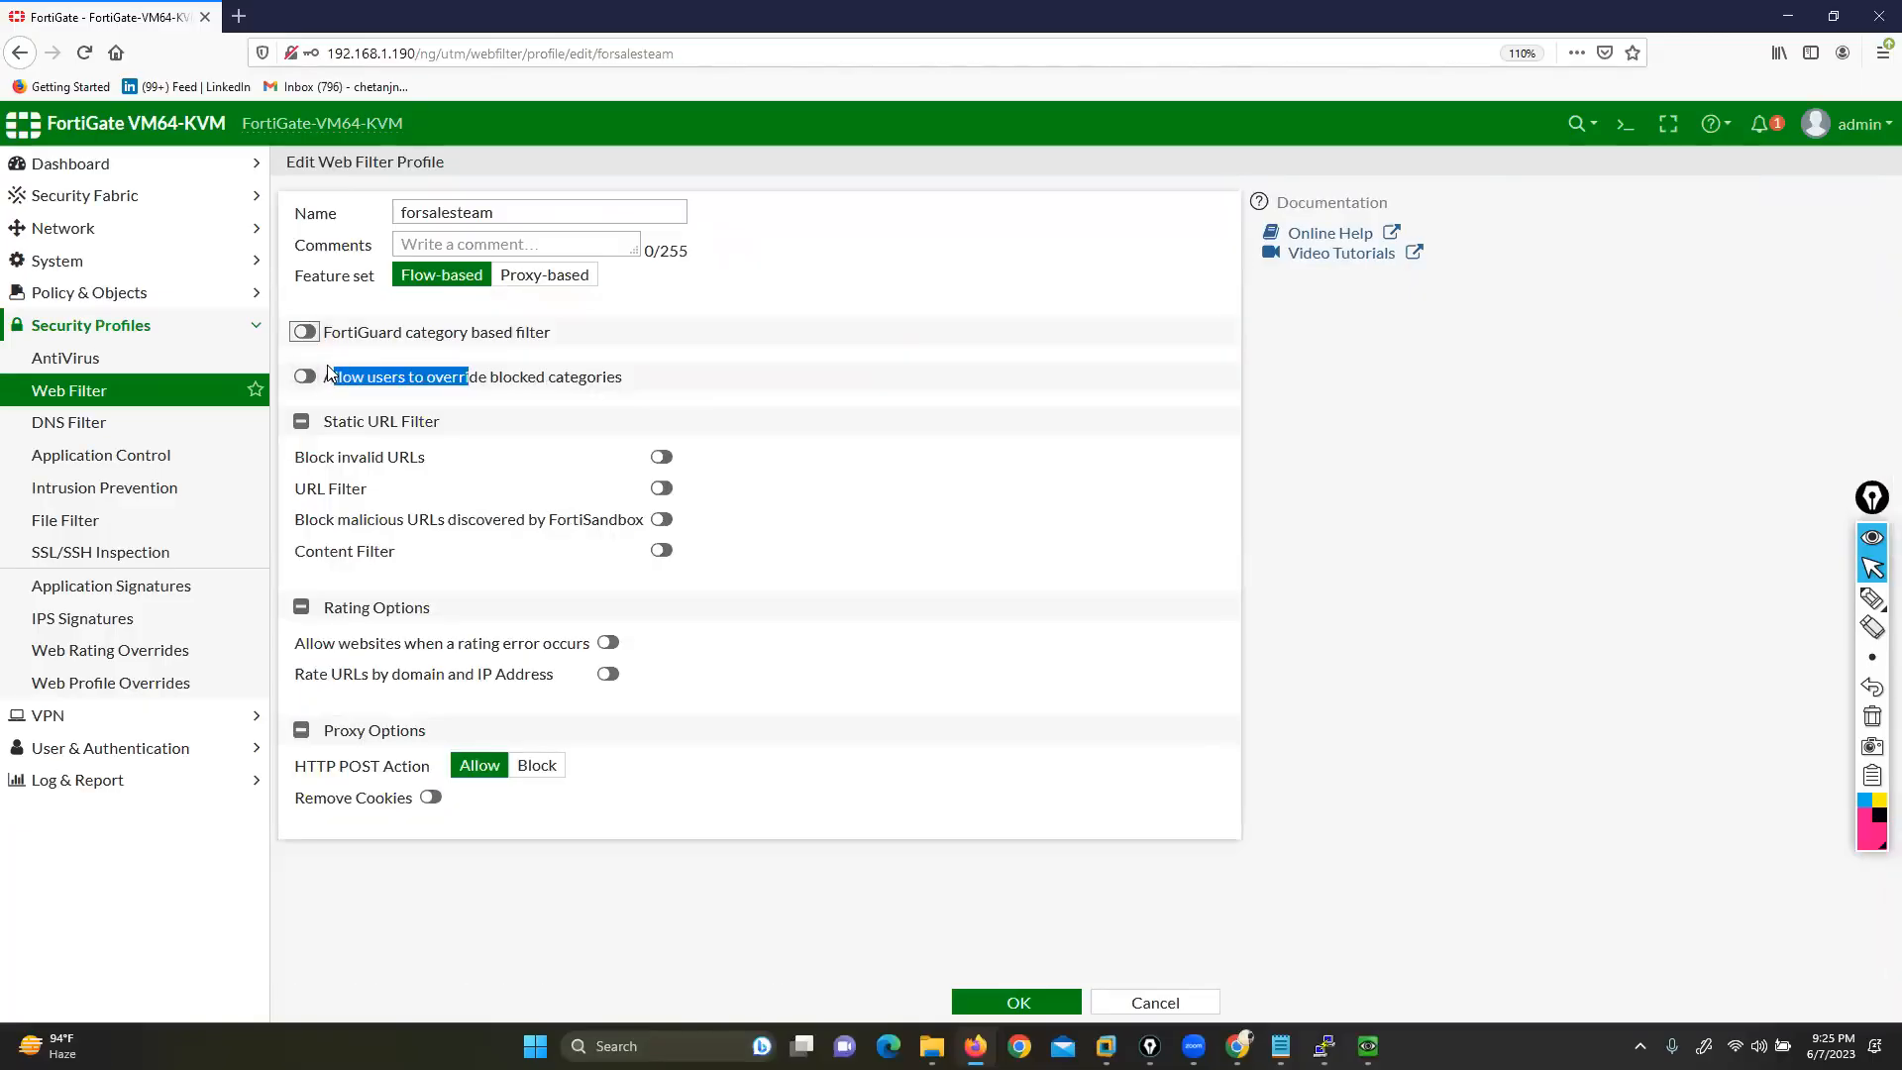
left_click(304, 332)
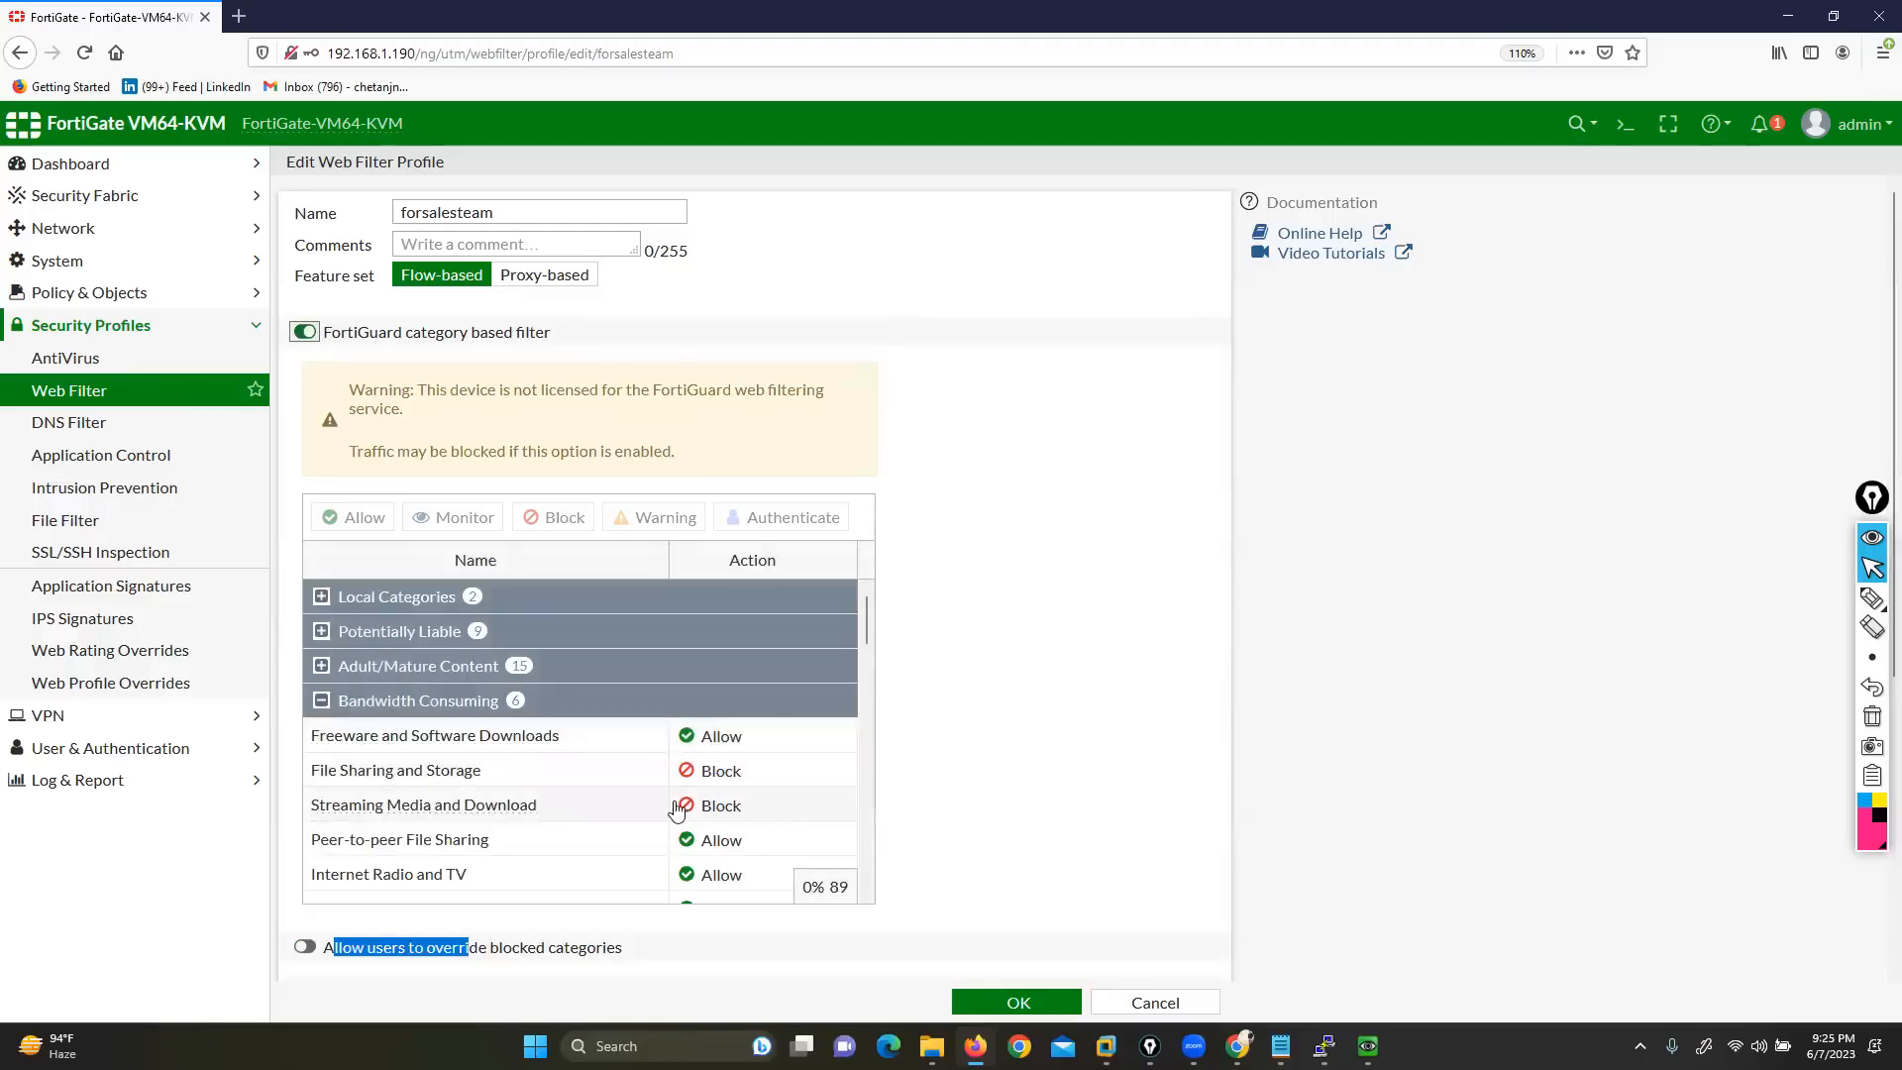
scroll(676, 810, "down", 4)
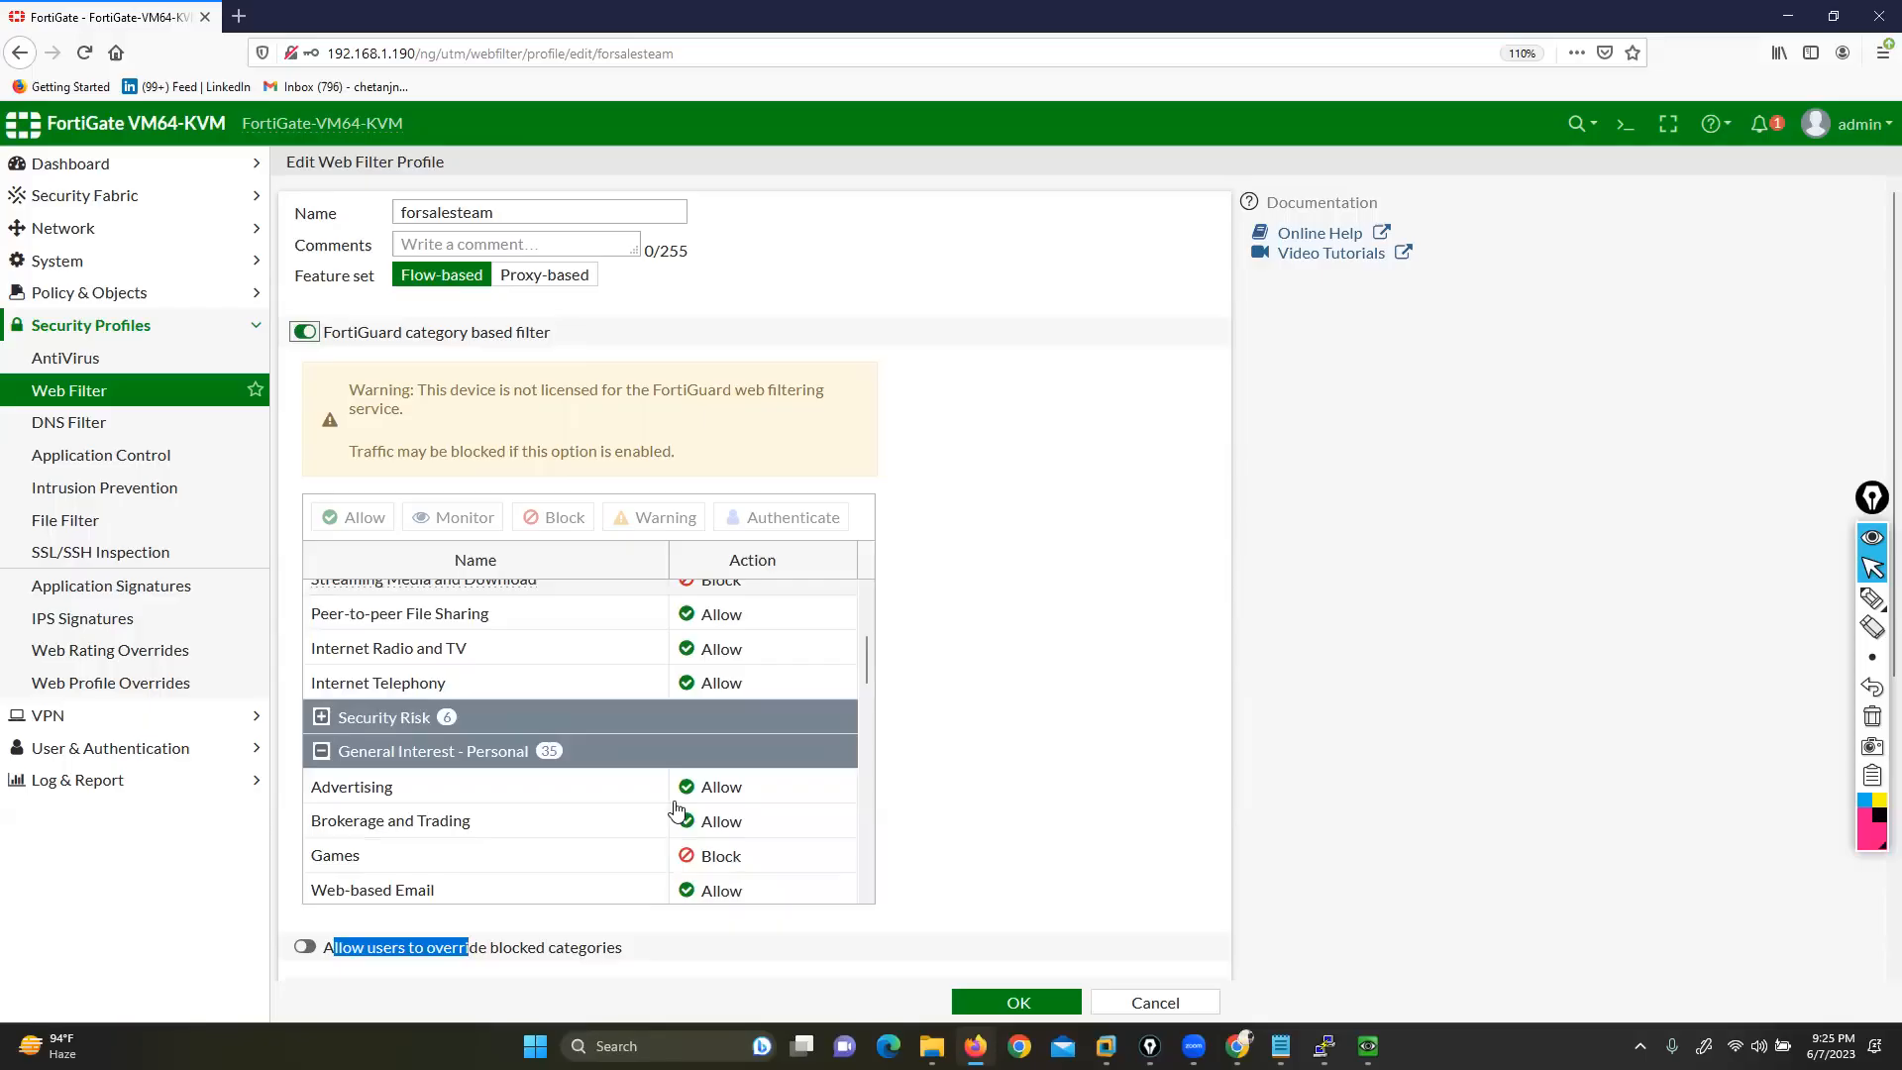
key("alt+Tab")
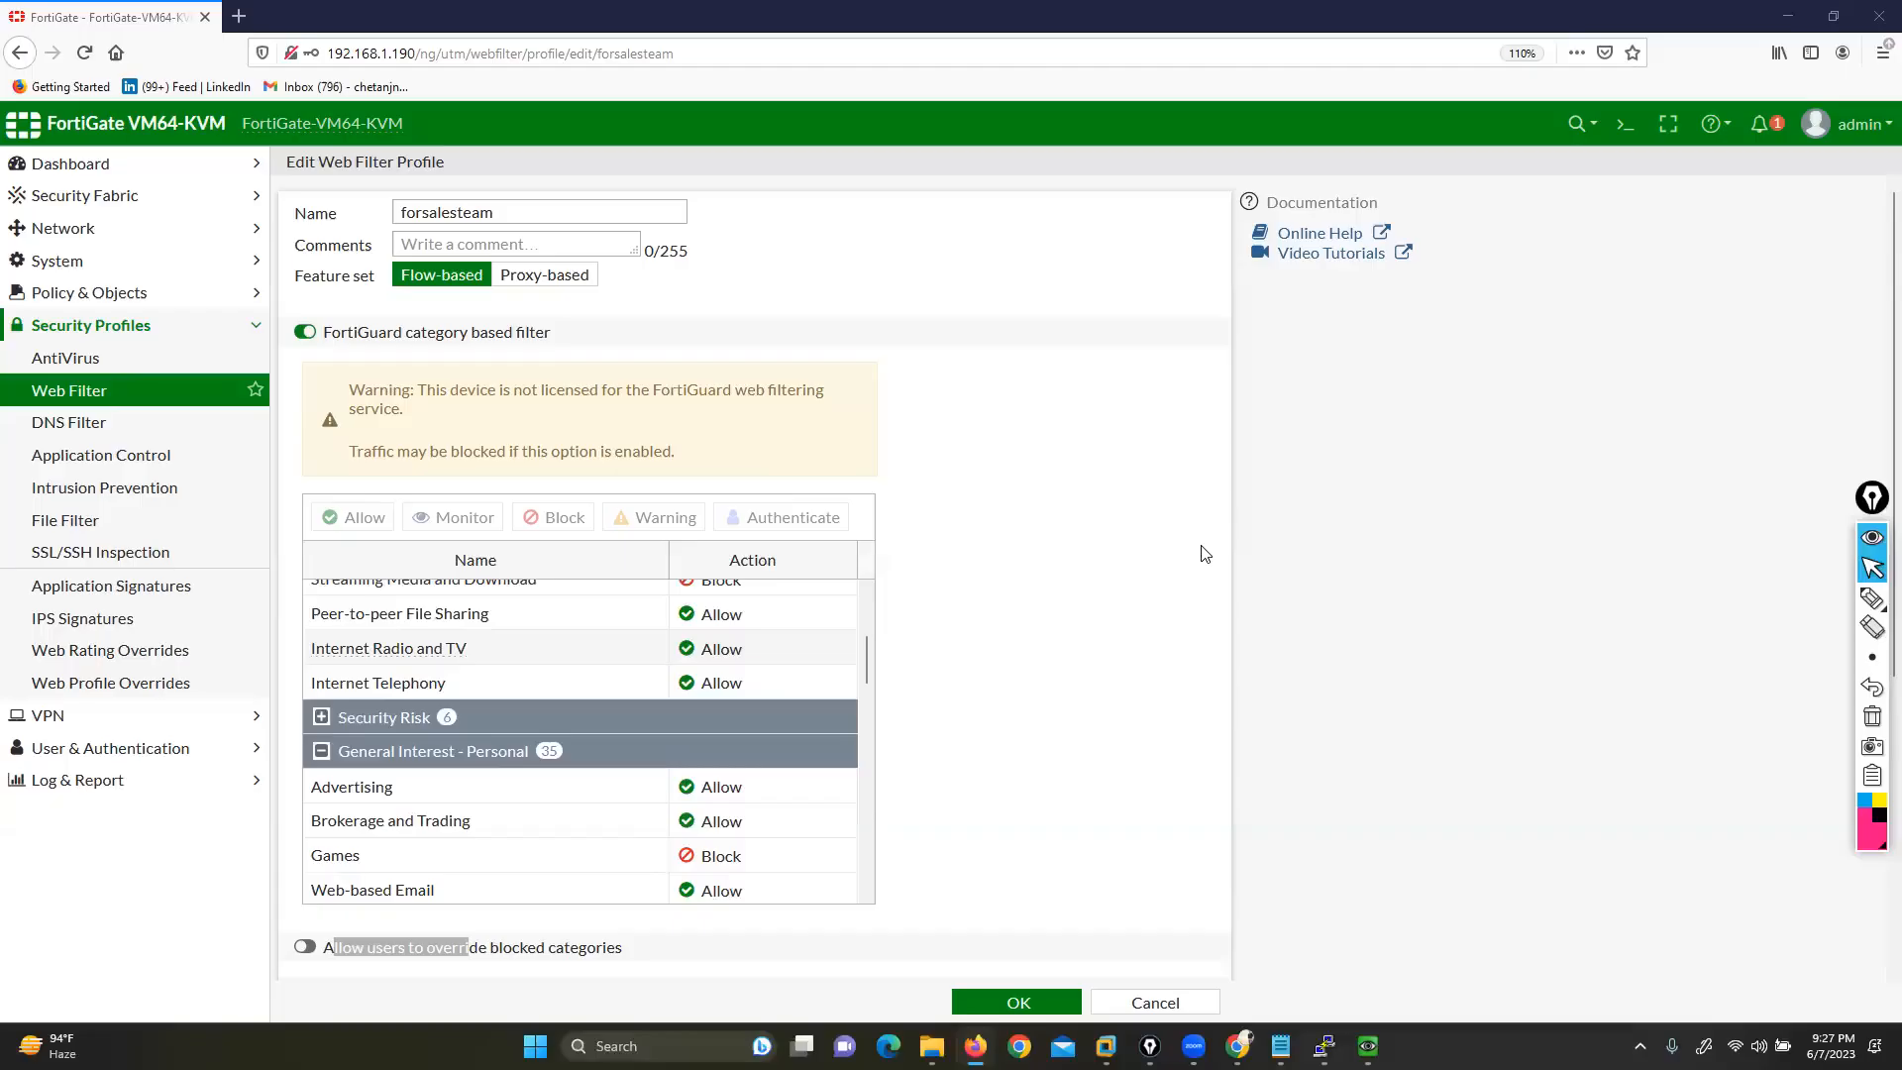
Turn on the URL Filter toggle under Static URL Filter in forsalesteam
scroll(615, 713, "down", 4)
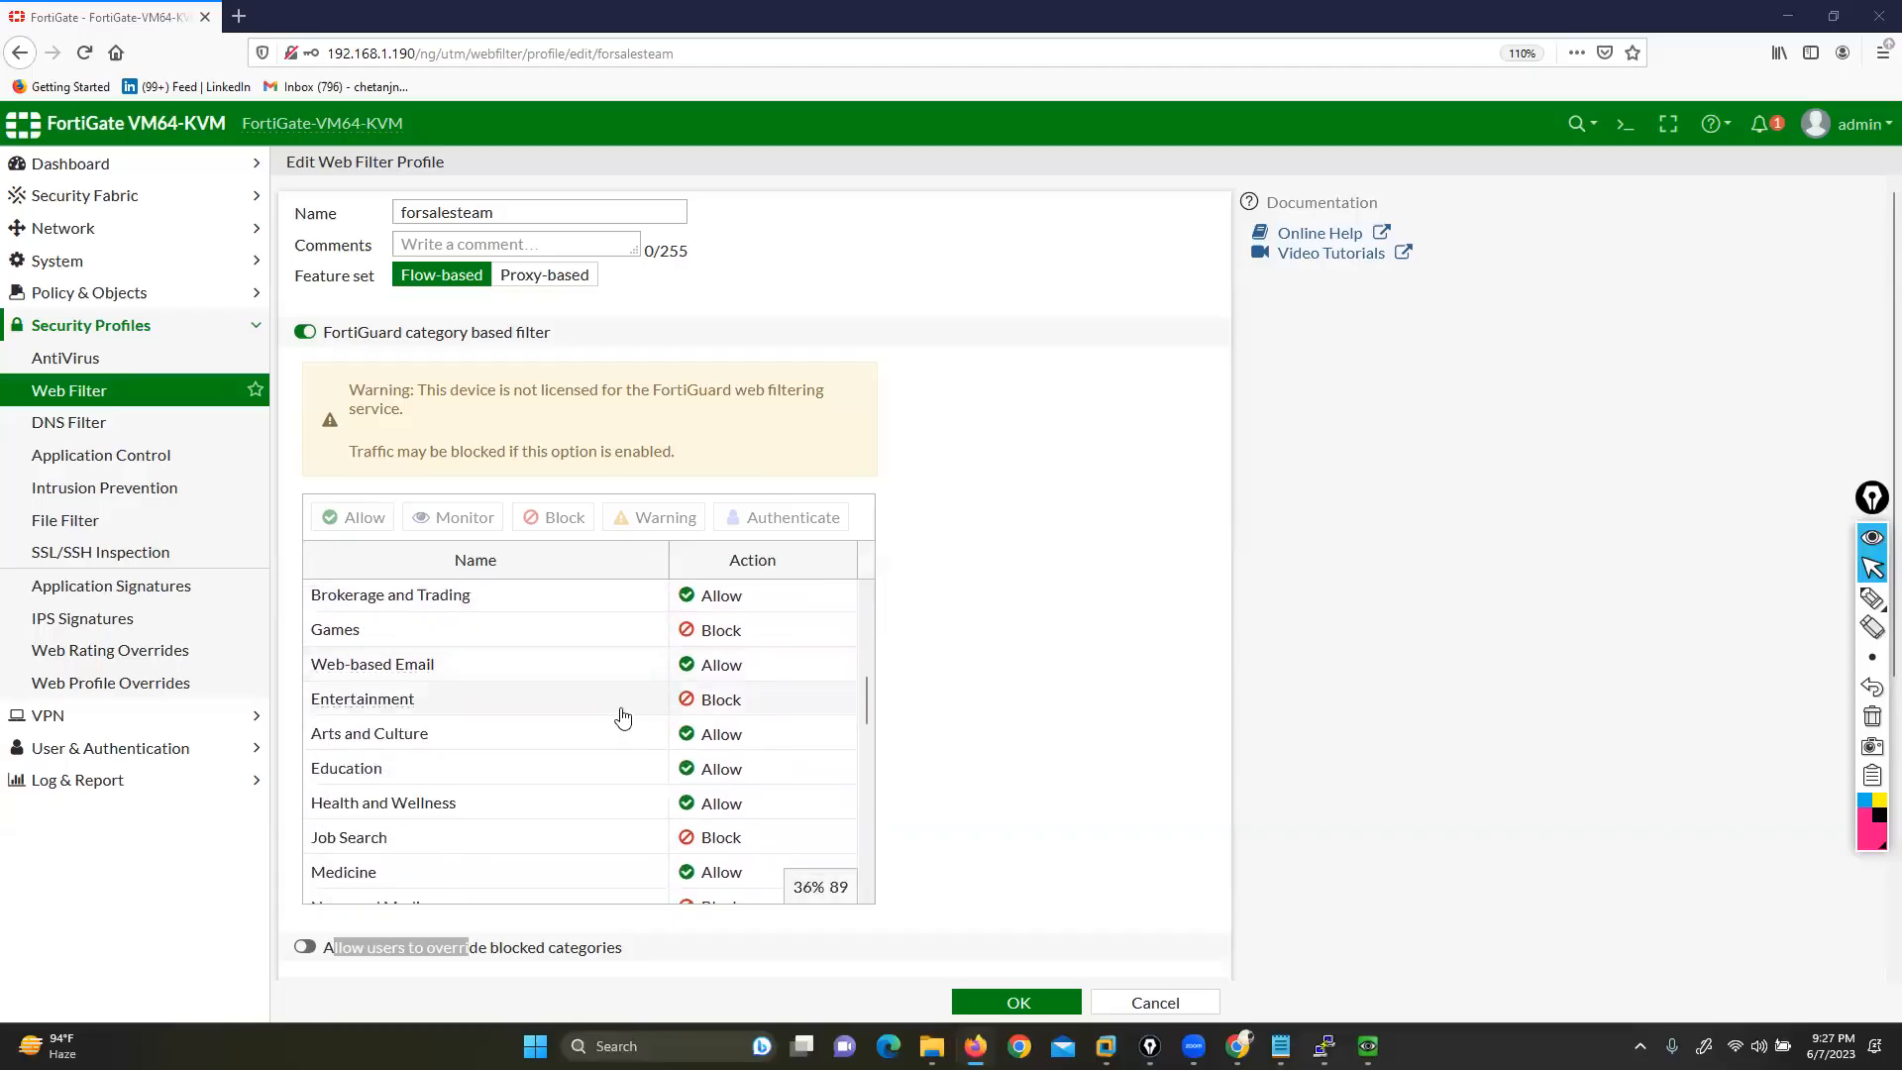
scroll(569, 705, "down", 4)
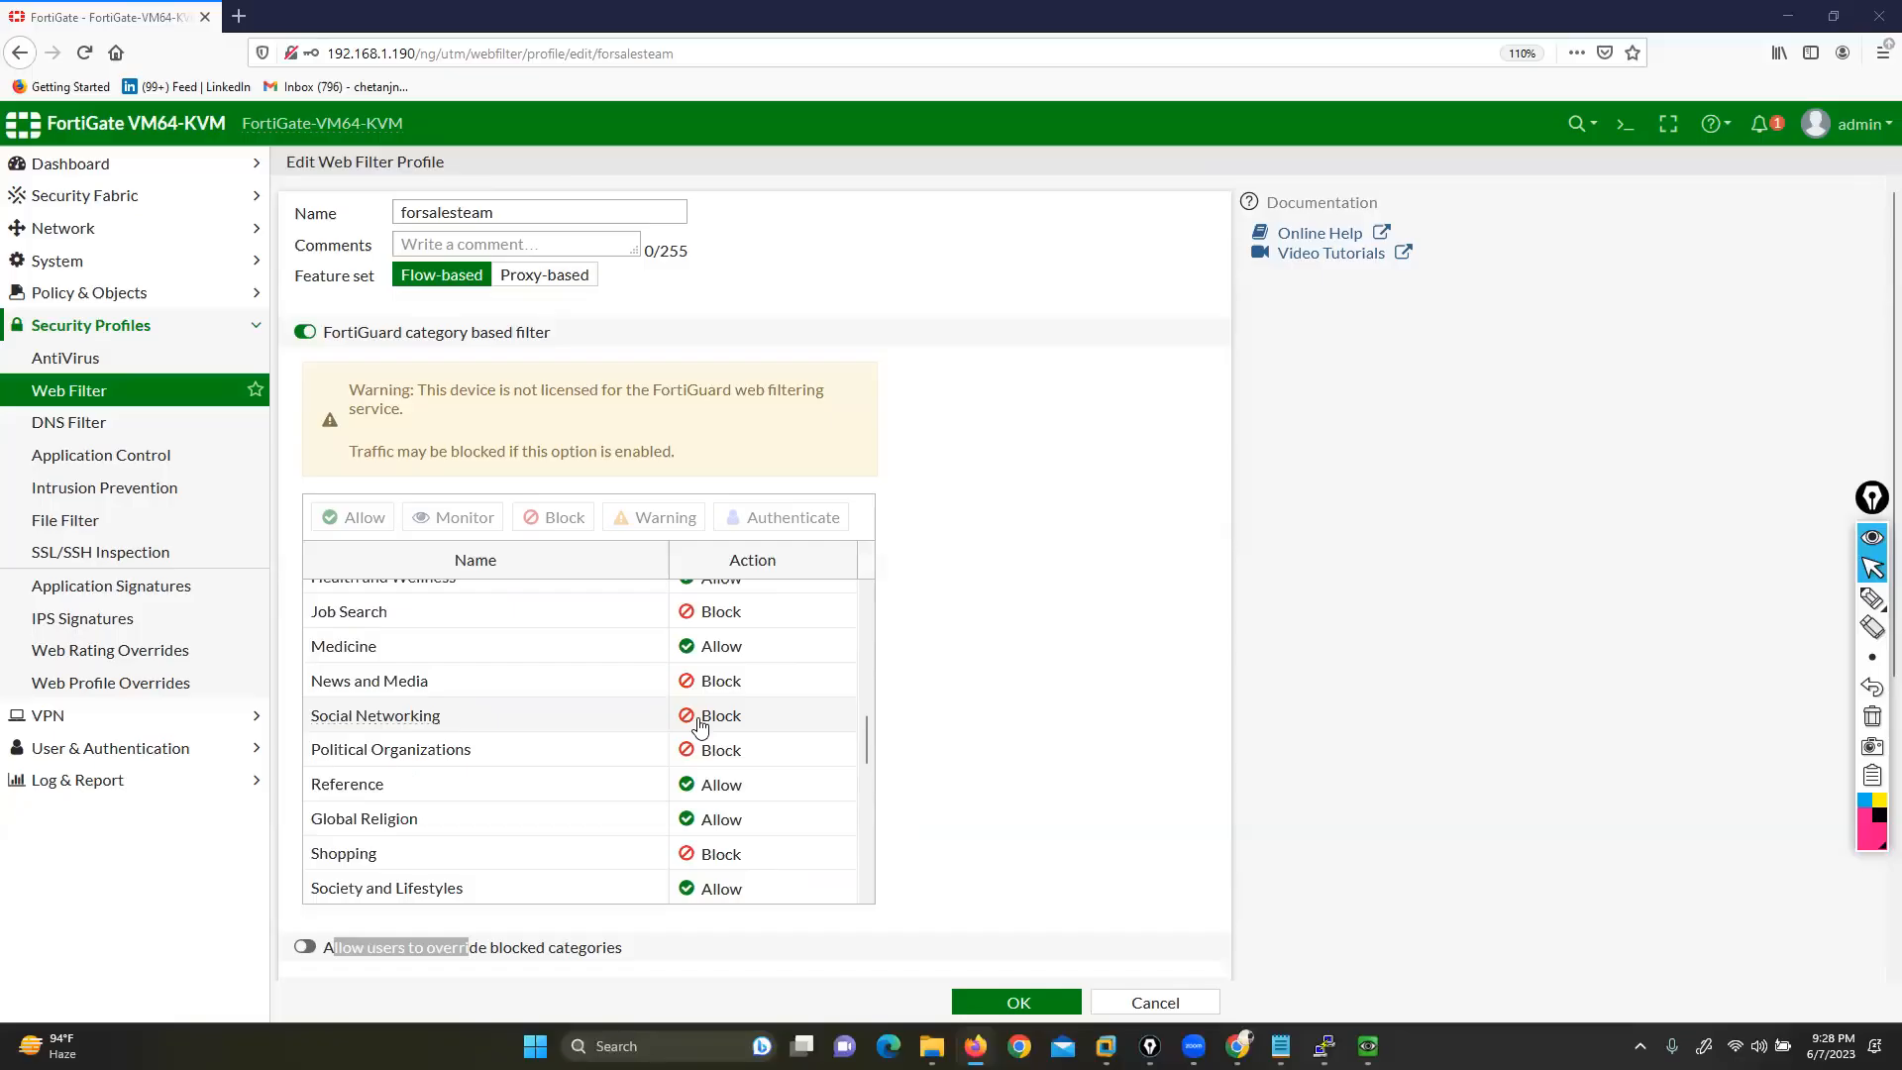
left_click(1139, 634)
scroll(1140, 634, "down", 3)
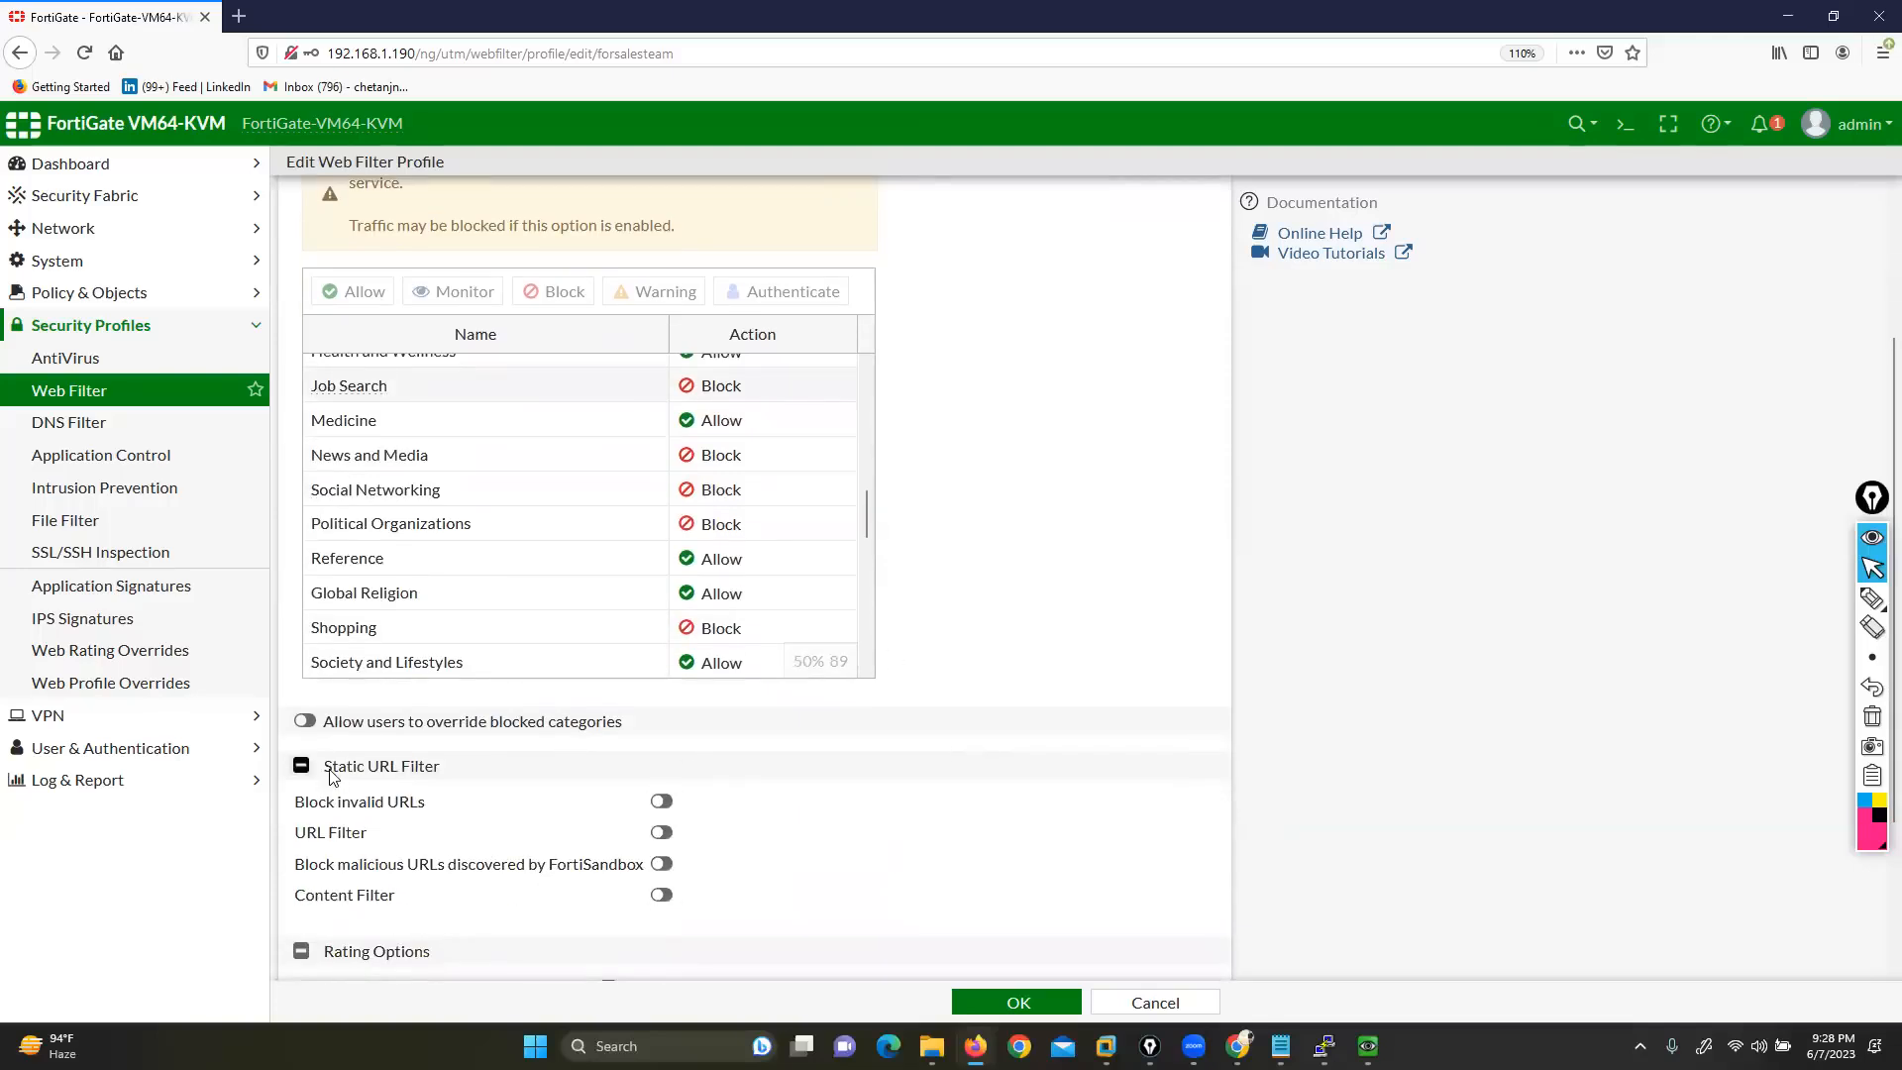
left_click_drag(325, 765, 439, 769)
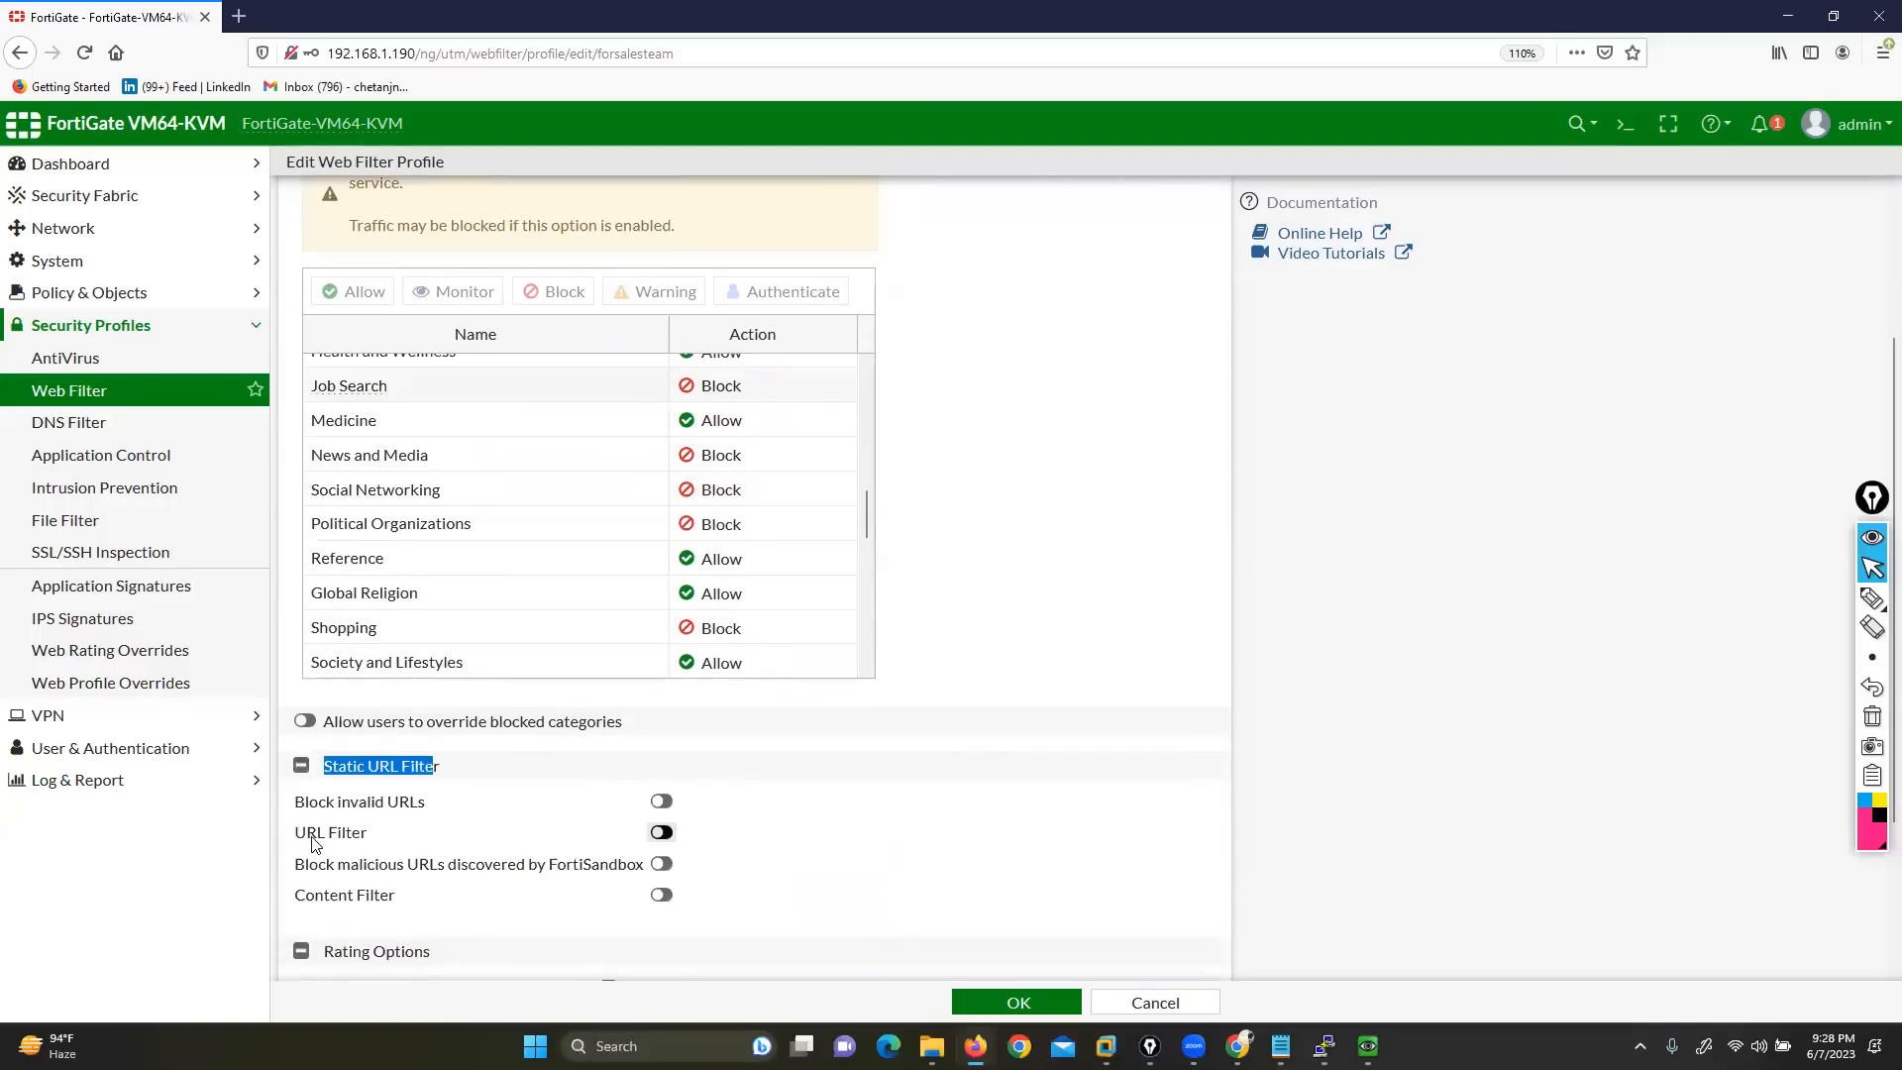
left_click_drag(295, 833, 365, 835)
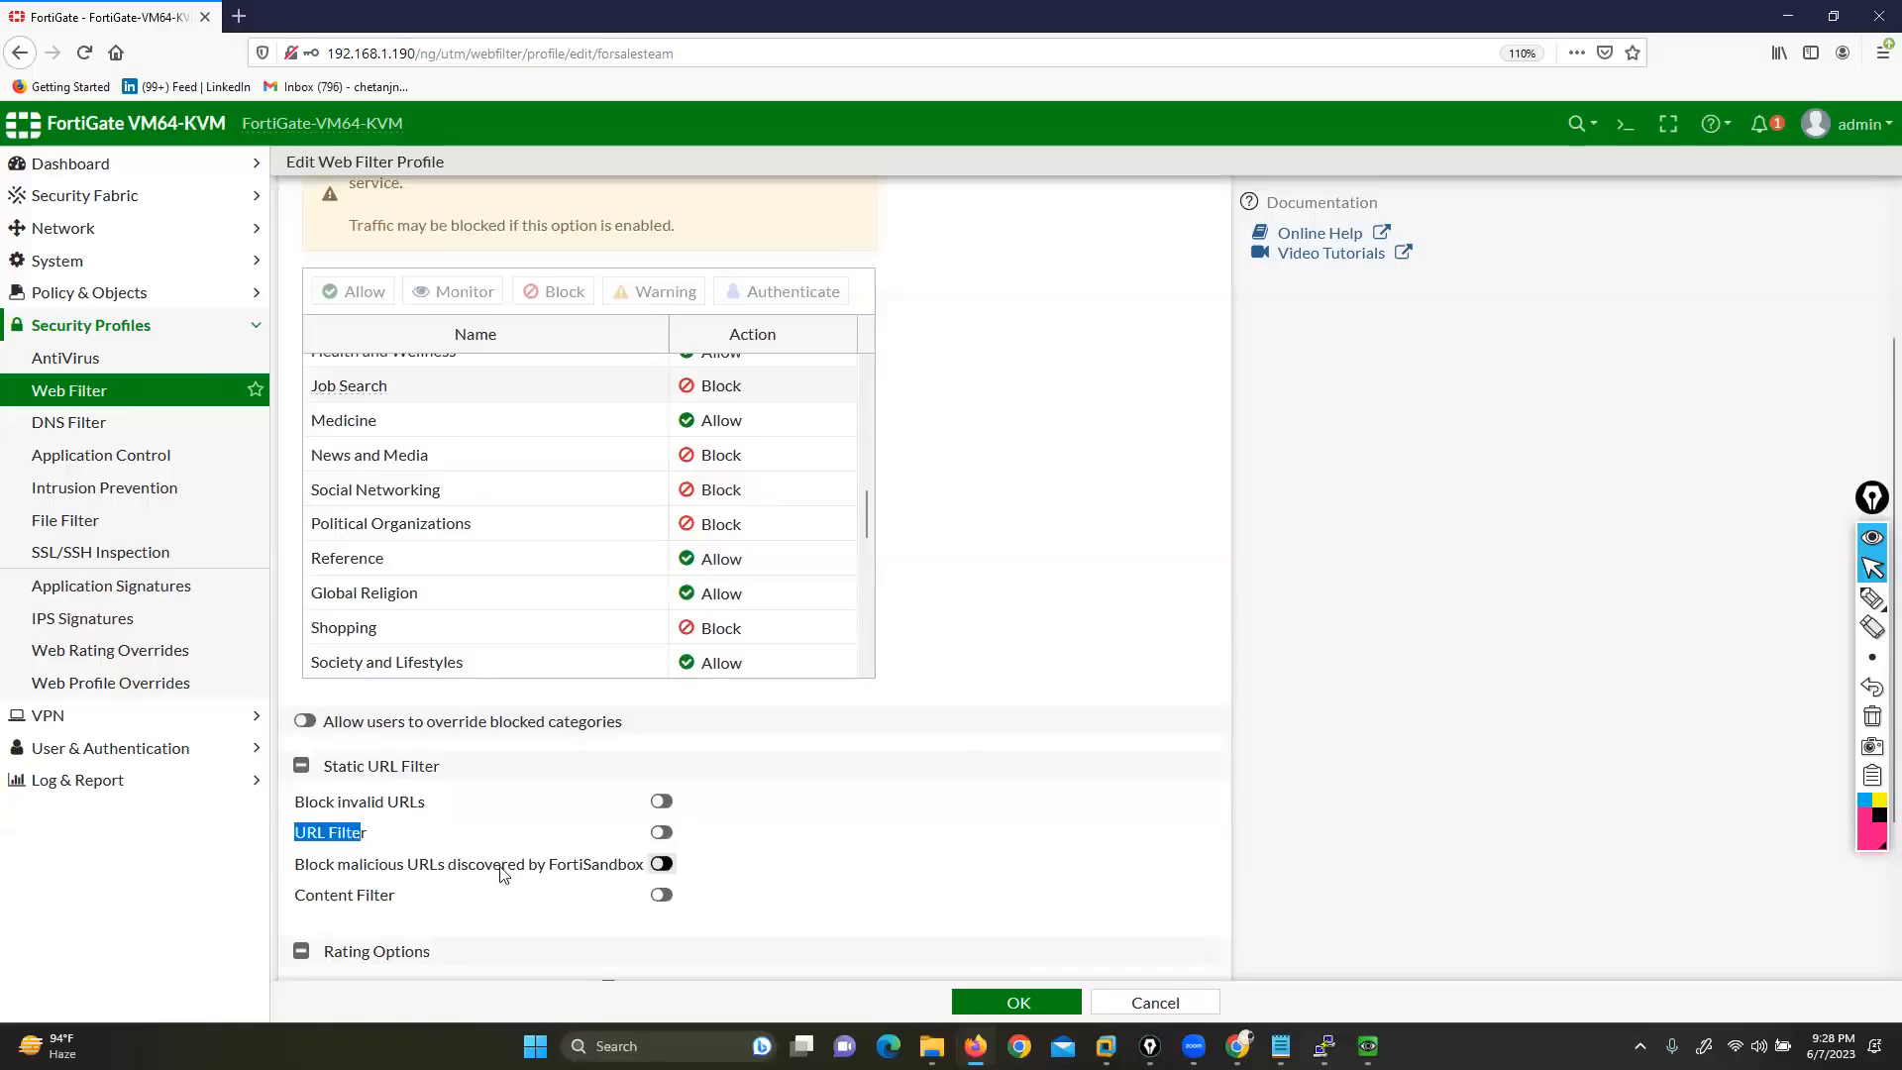
left_click(661, 832)
scroll(642, 792, "down", 2)
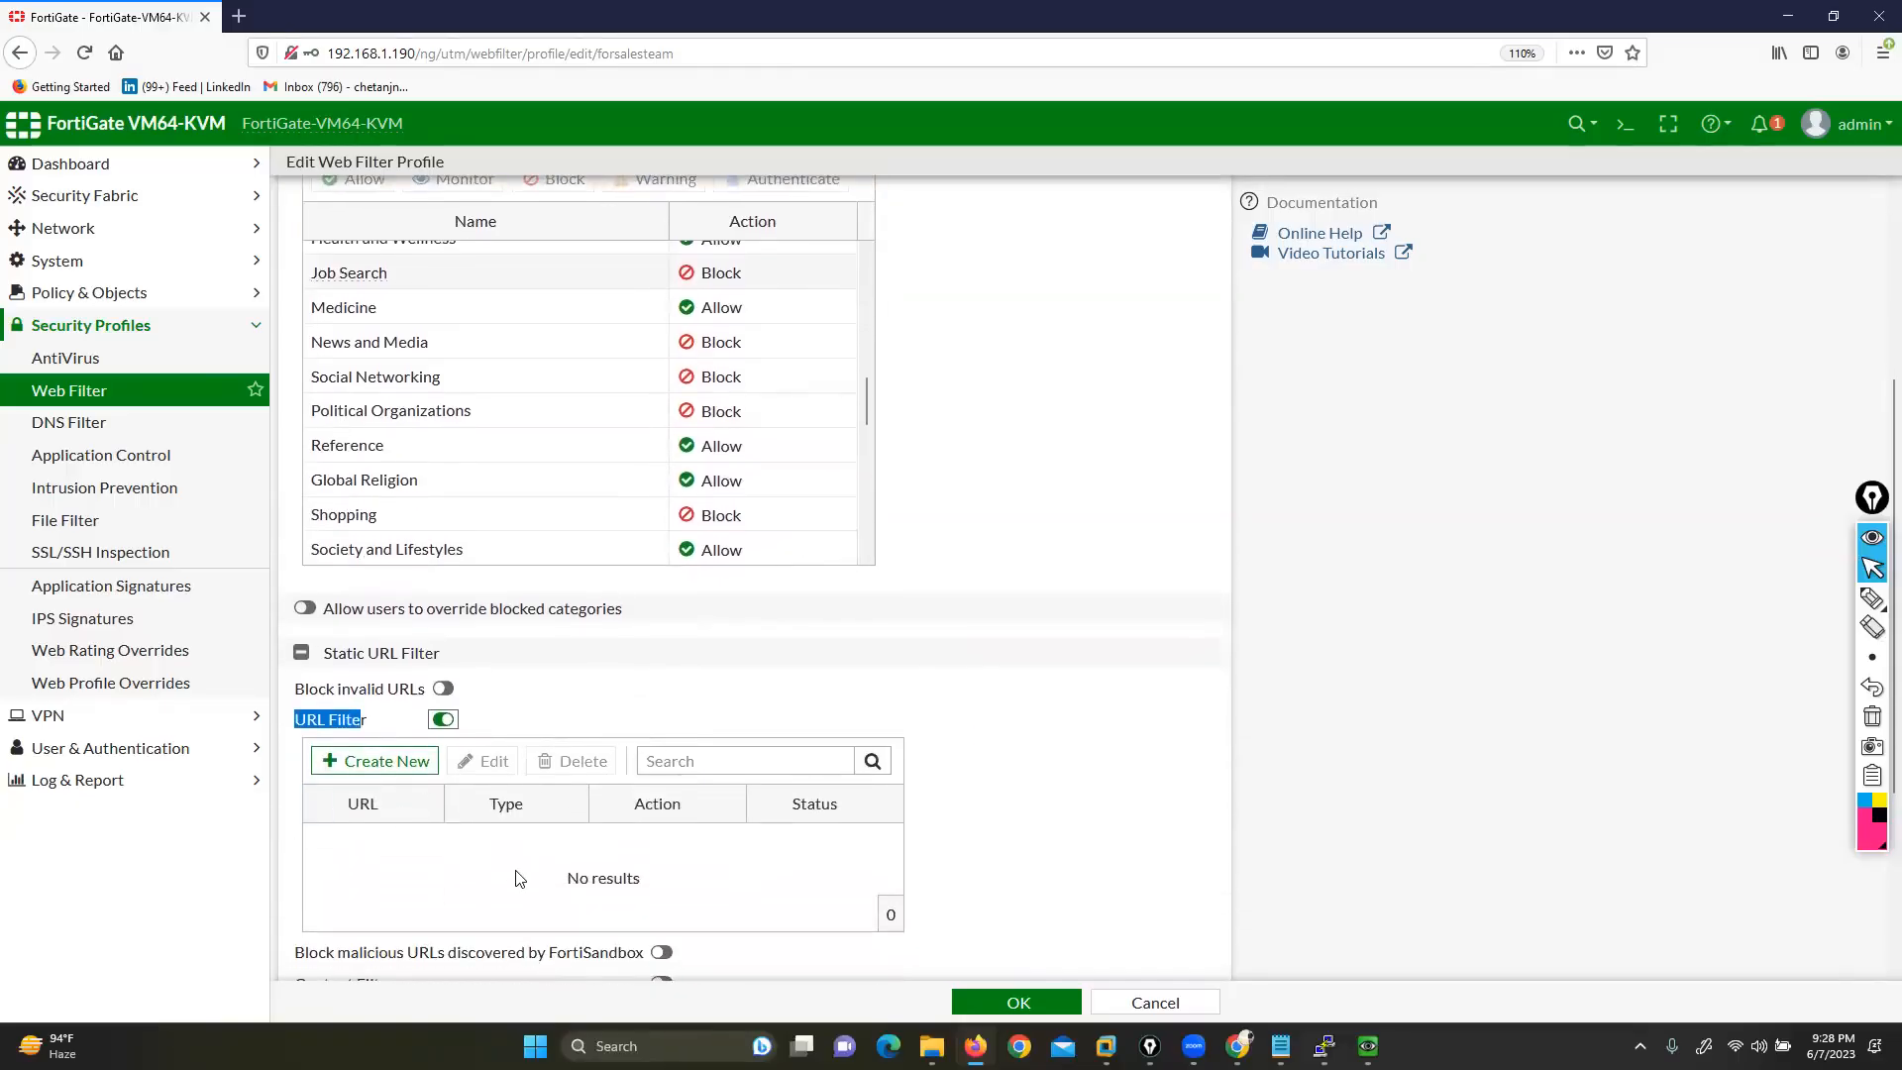
Open the New URL Filter panel via Create New, after a discarded first attempt
left_click(397, 771)
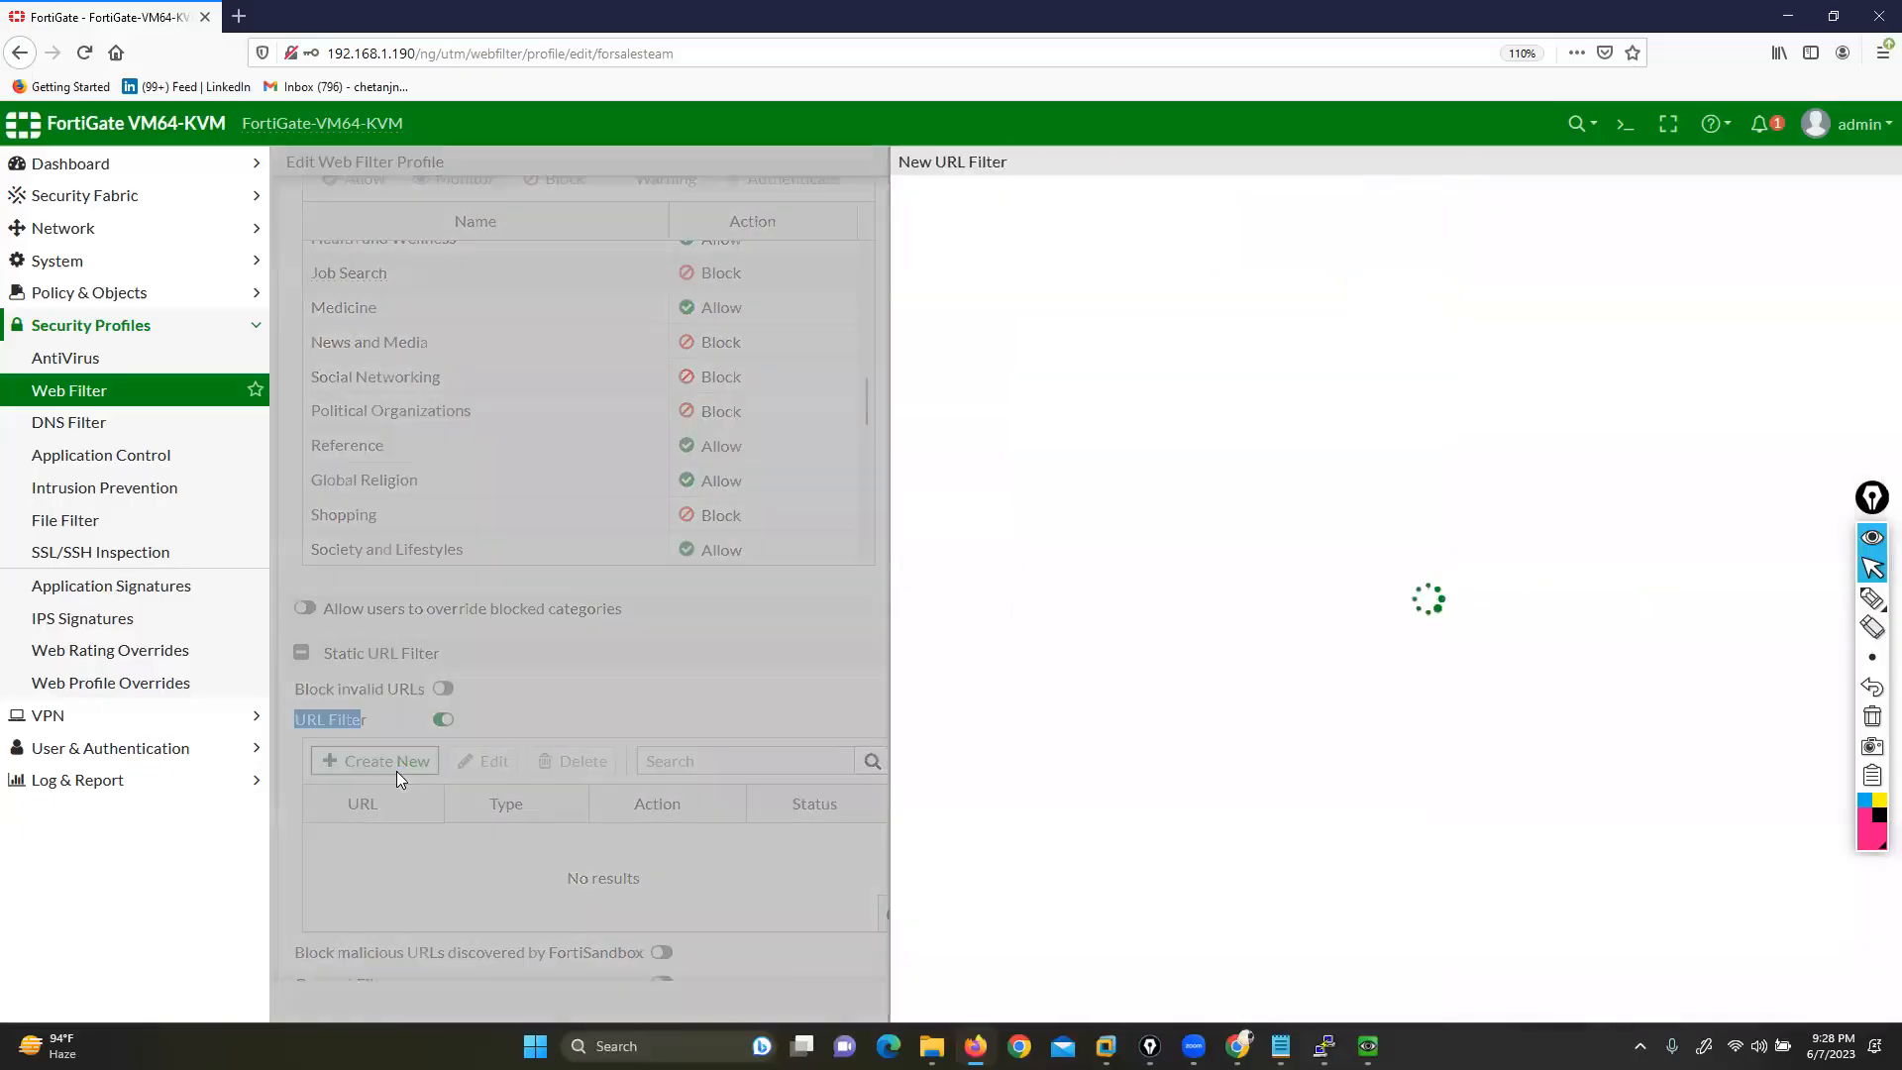
left_click(1433, 389)
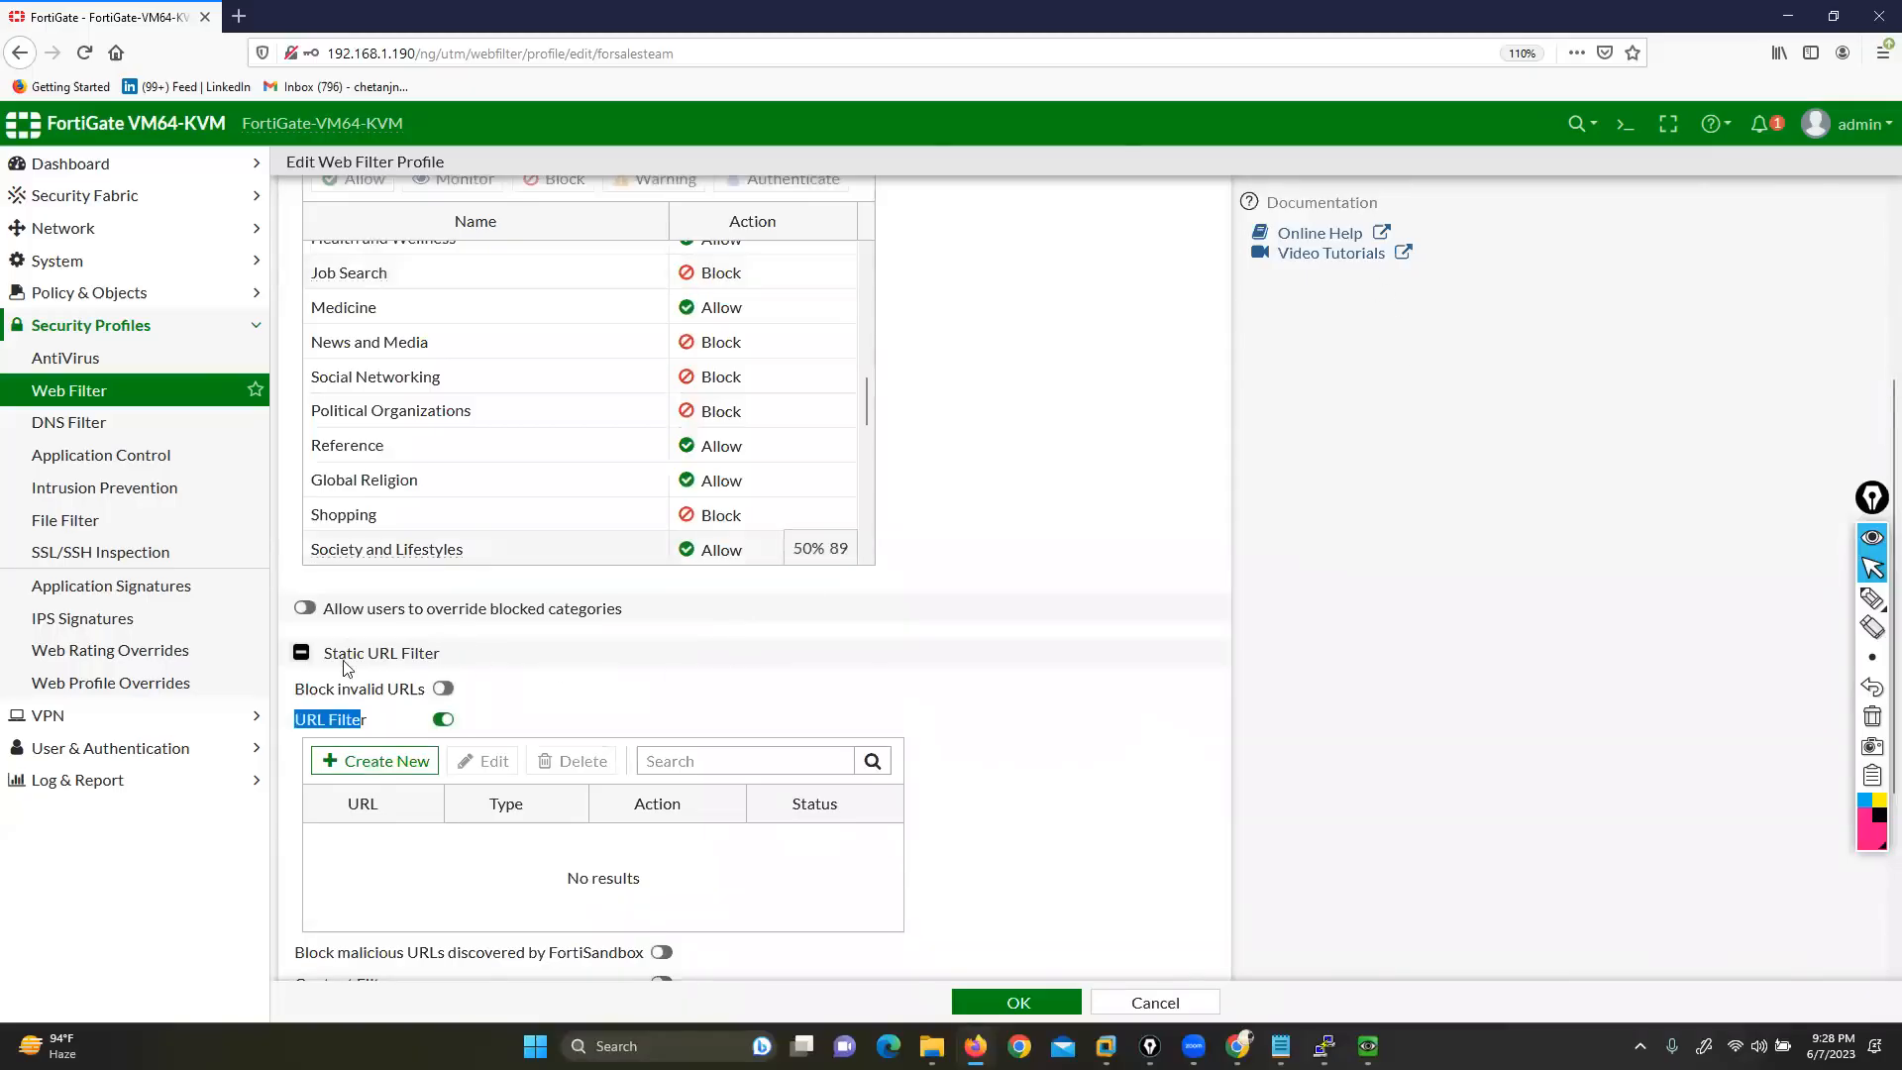
left_click_drag(323, 653, 441, 655)
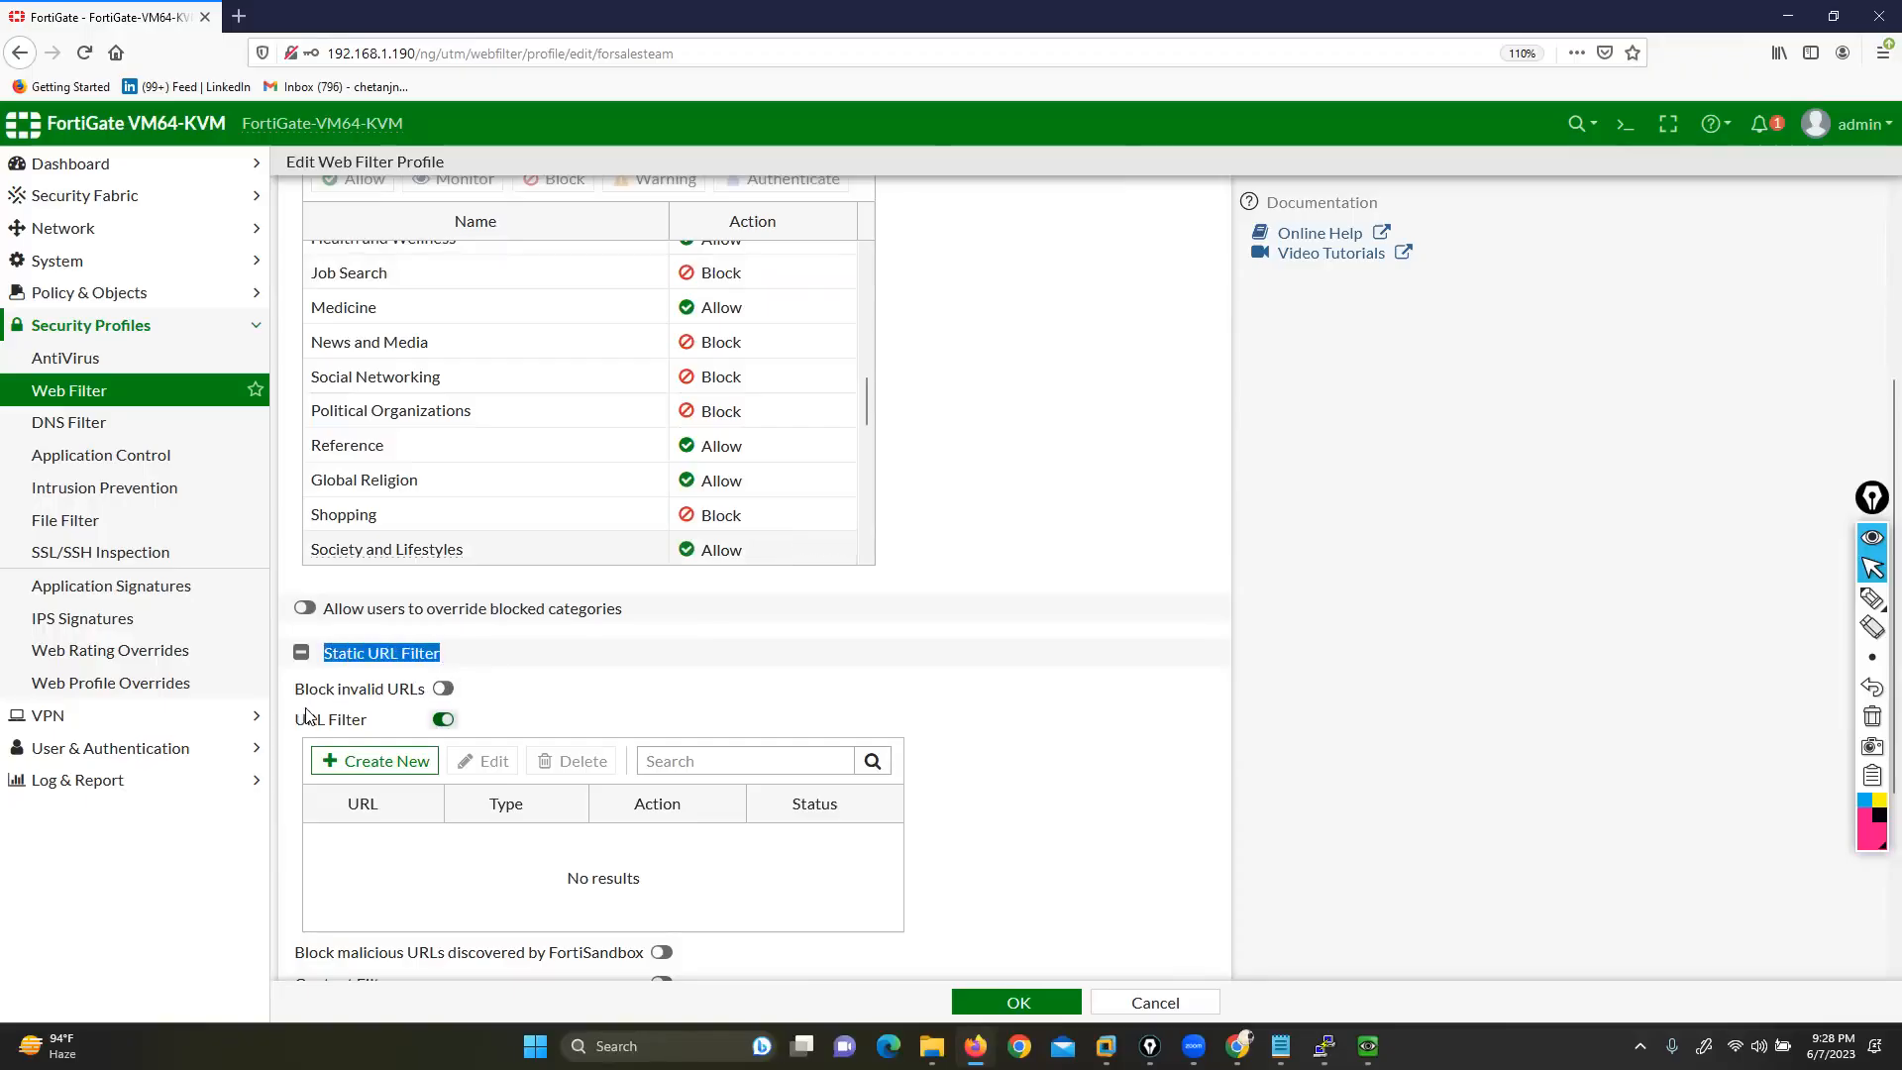
left_click_drag(297, 720, 369, 721)
left_click(398, 765)
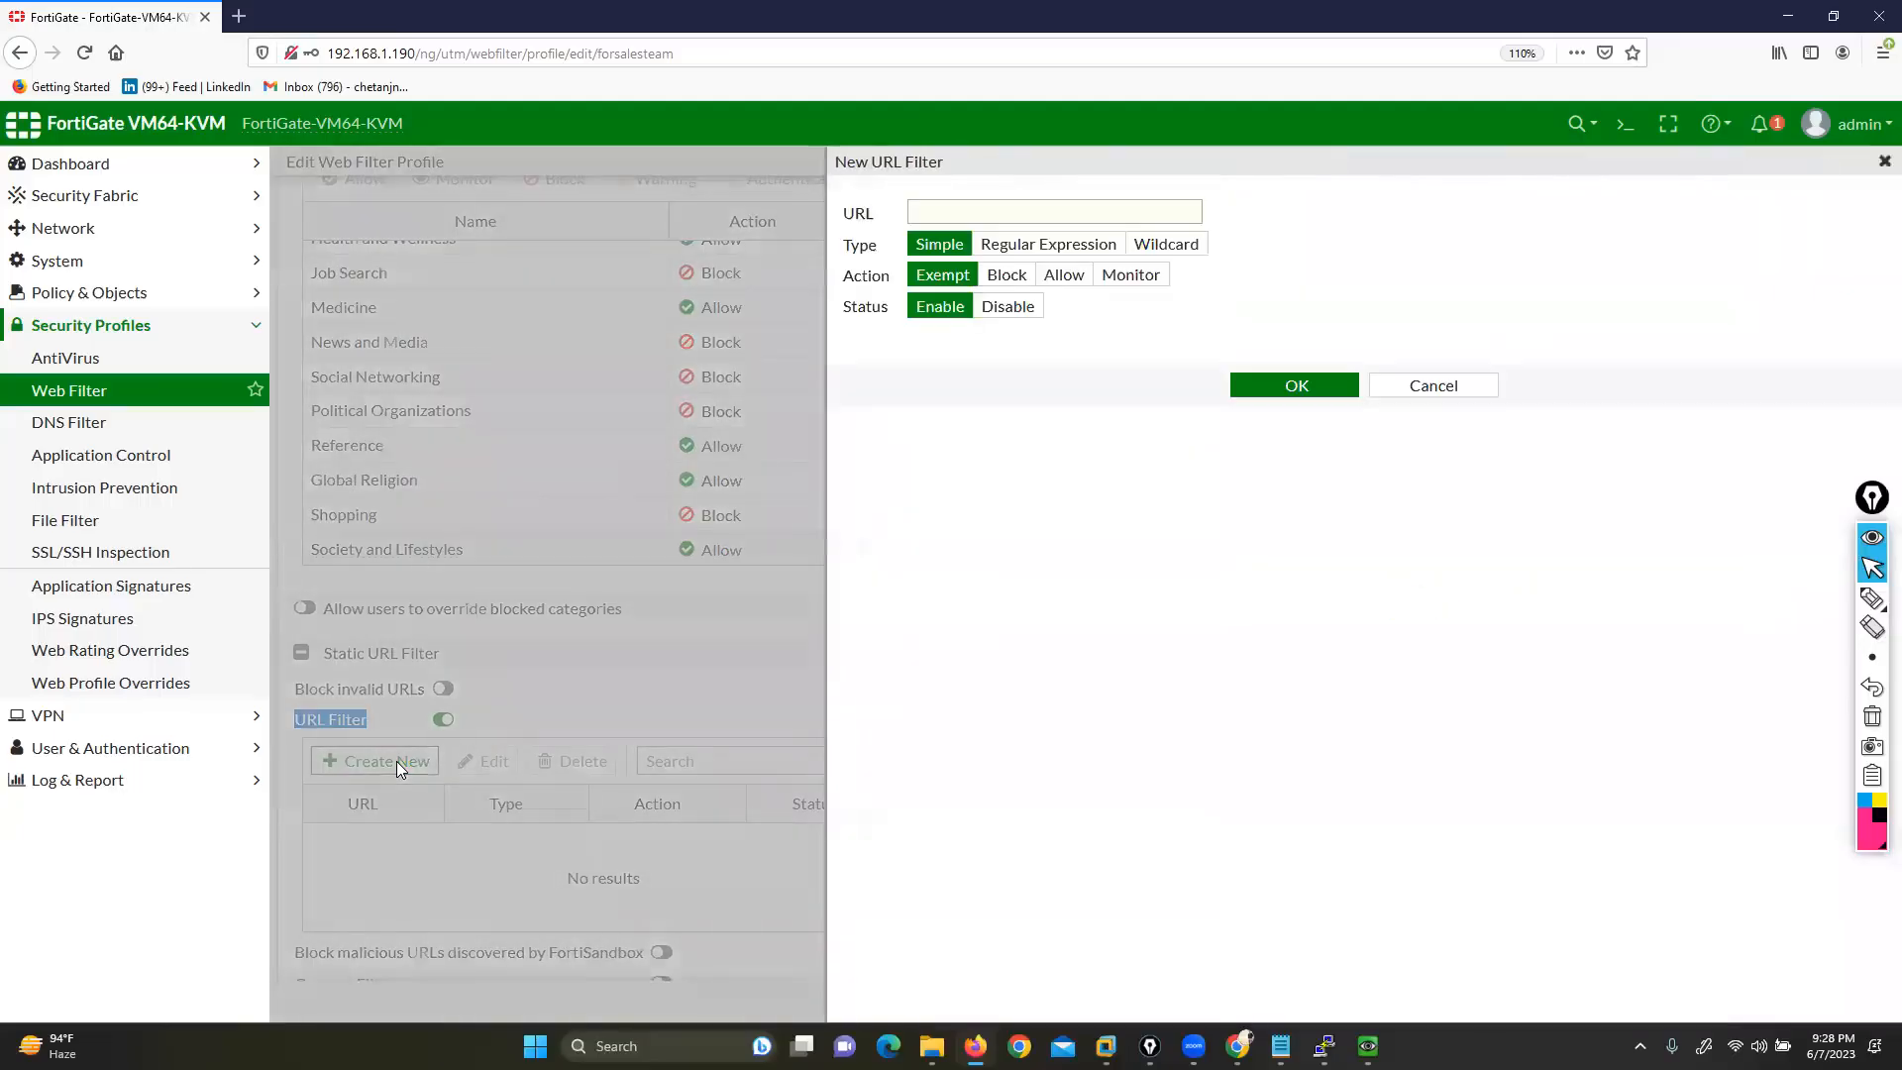
Mark up the URL field with on-screen annotations, then erase them
left_click(1835, 600)
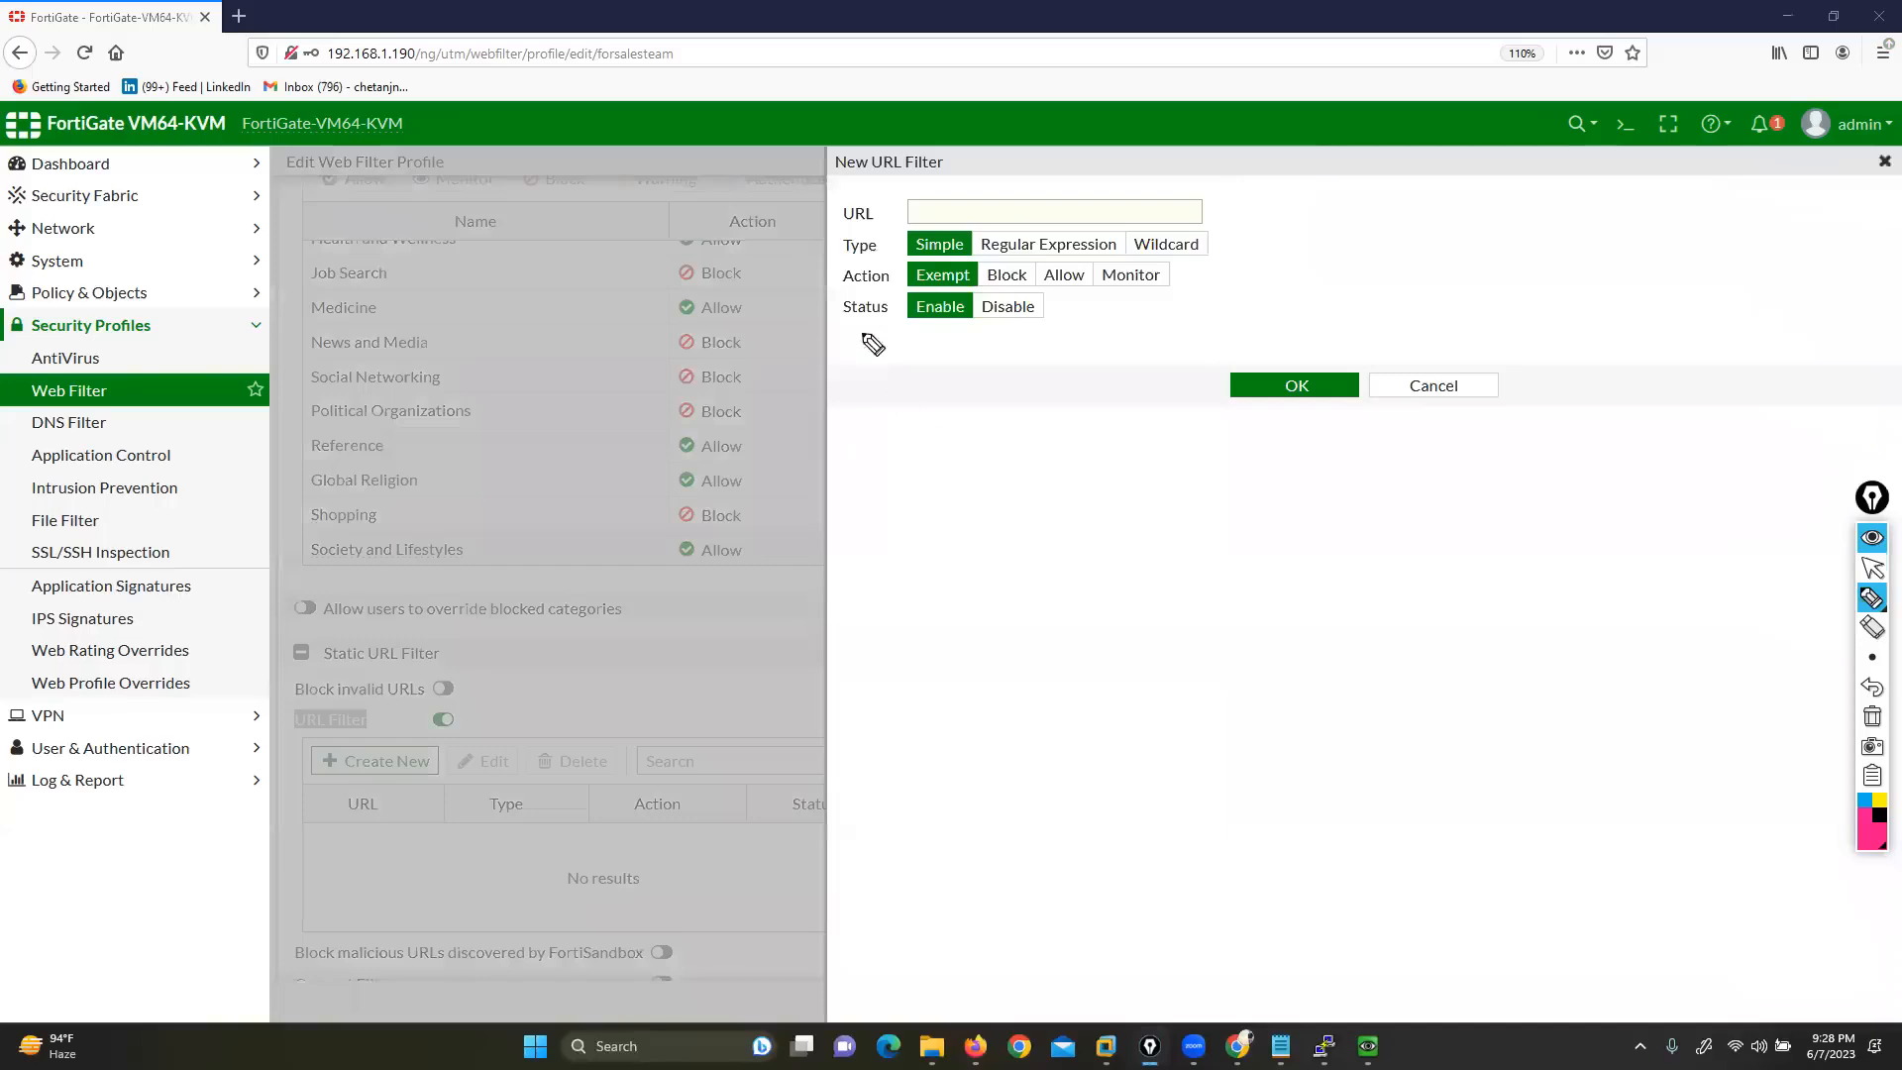
left_click_drag(701, 202, 895, 208)
left_click_drag(1012, 116, 987, 220)
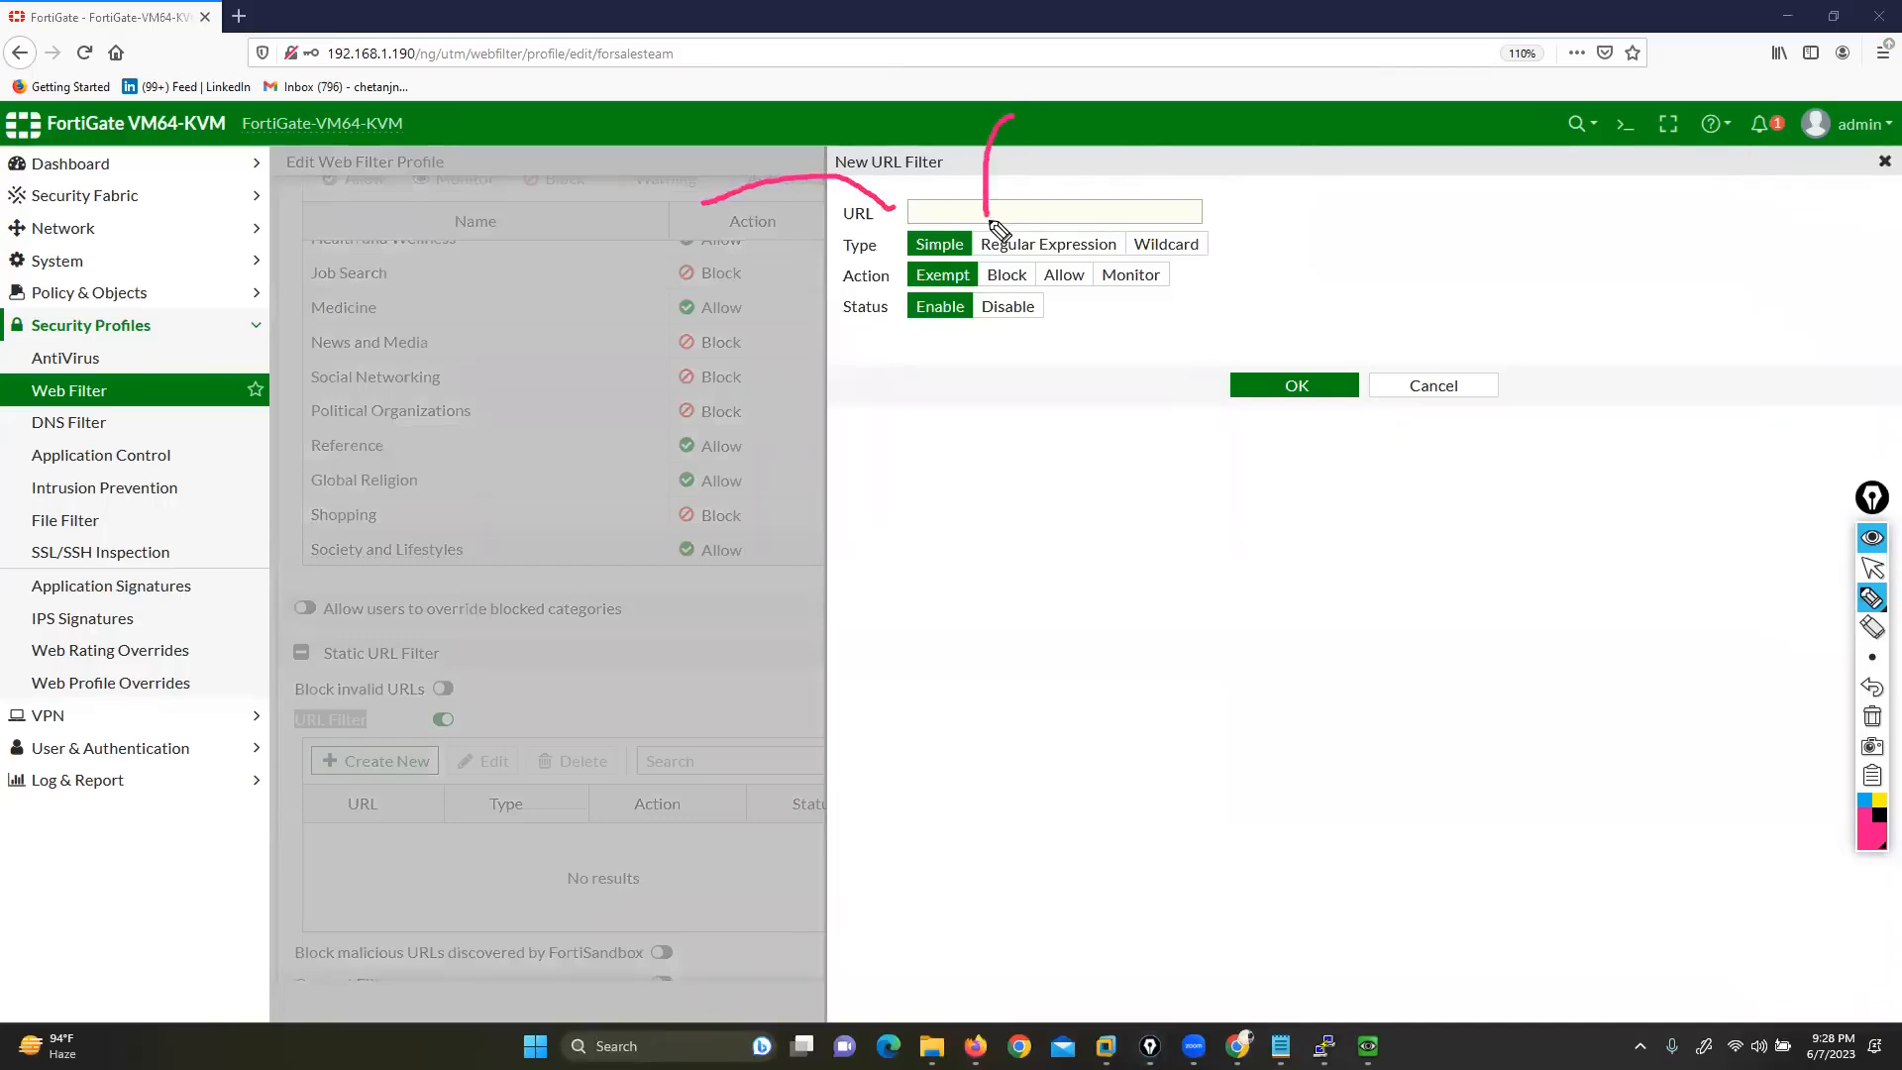
left_click_drag(1224, 133, 1161, 228)
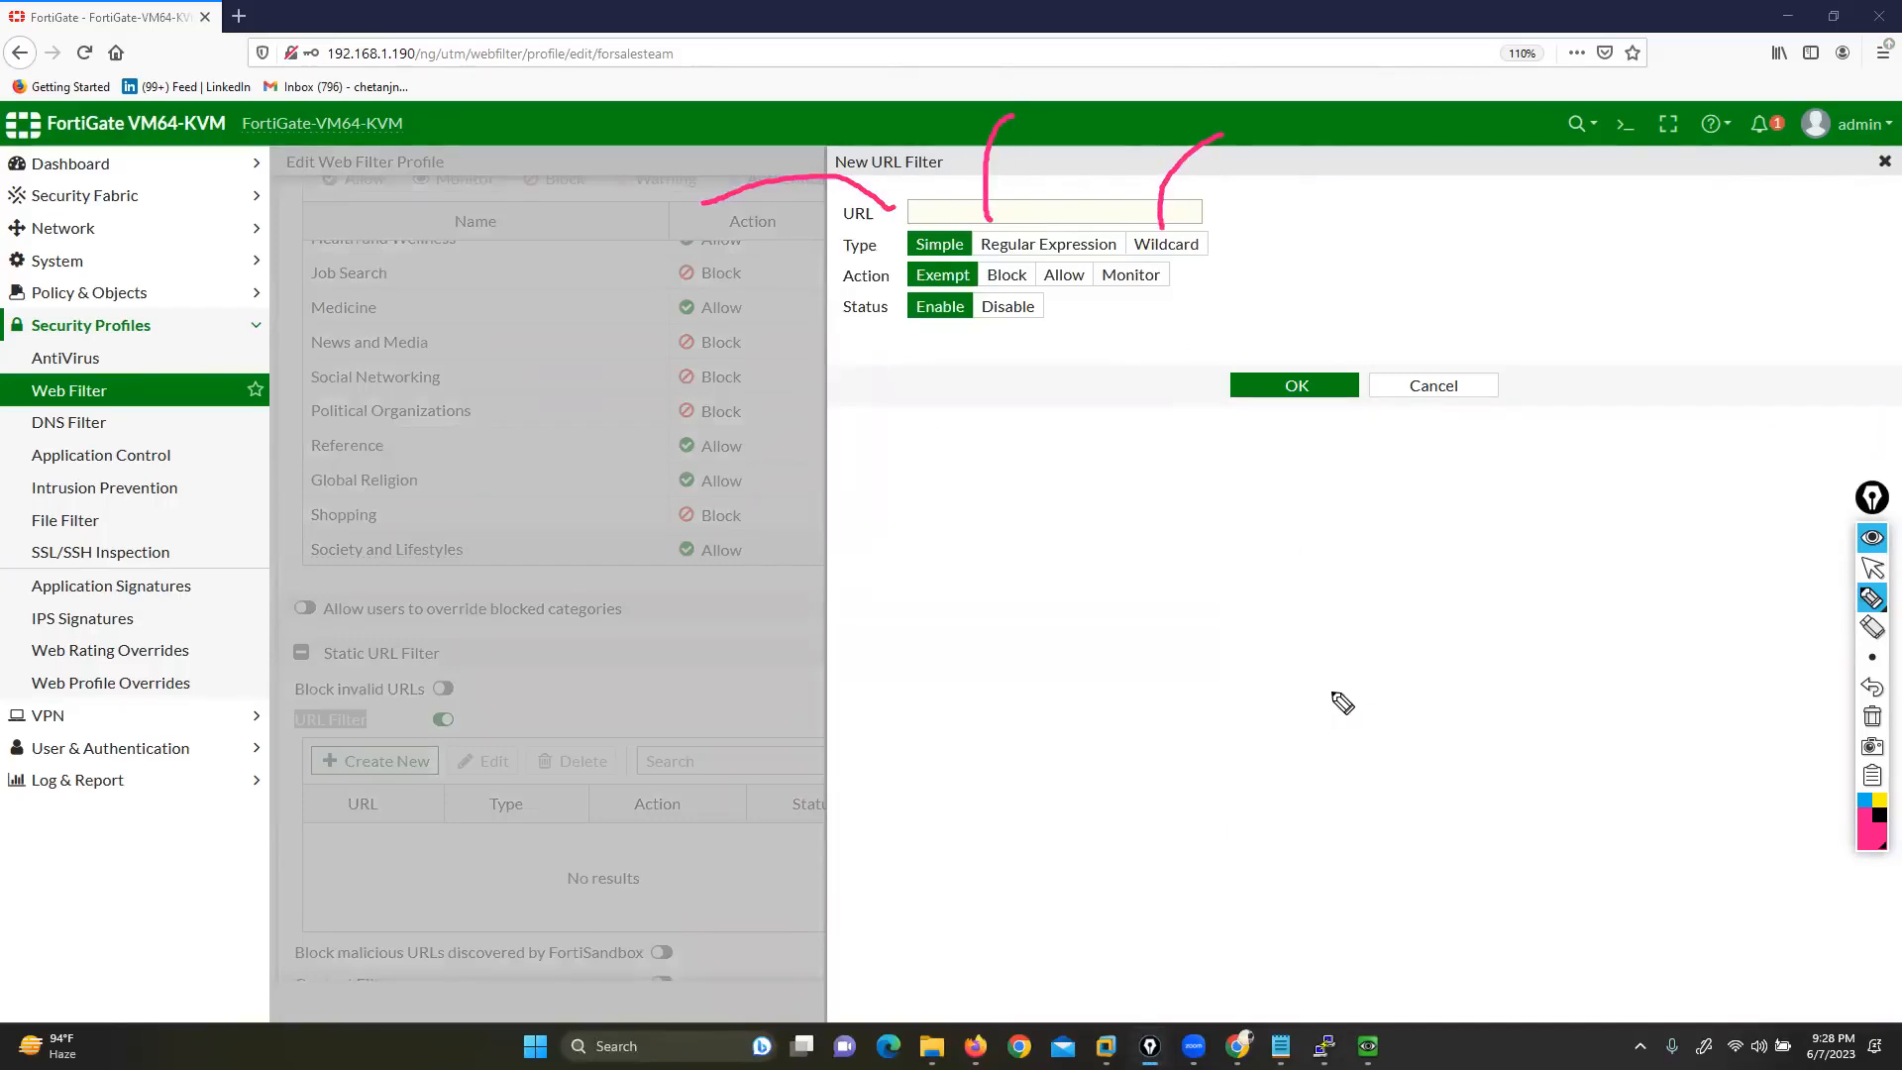
left_click(1873, 716)
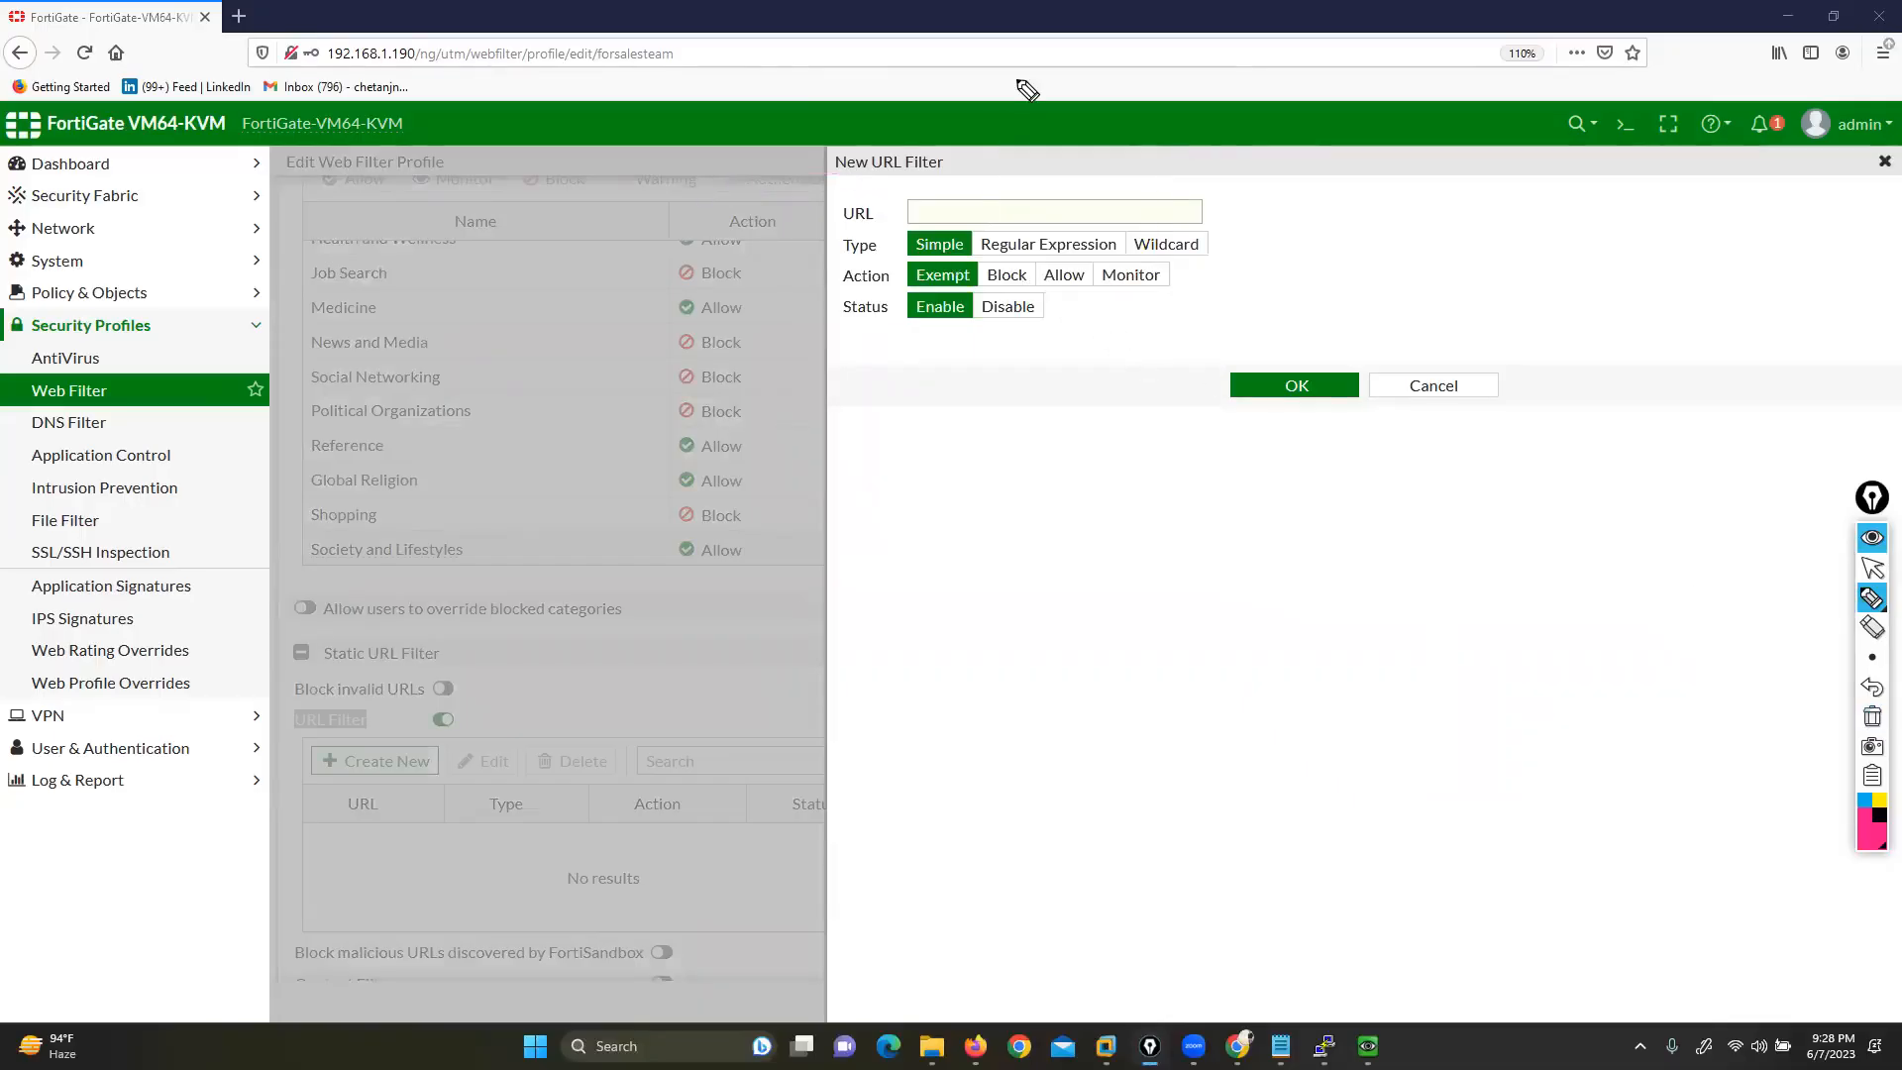
left_click(1873, 567)
left_click(987, 204)
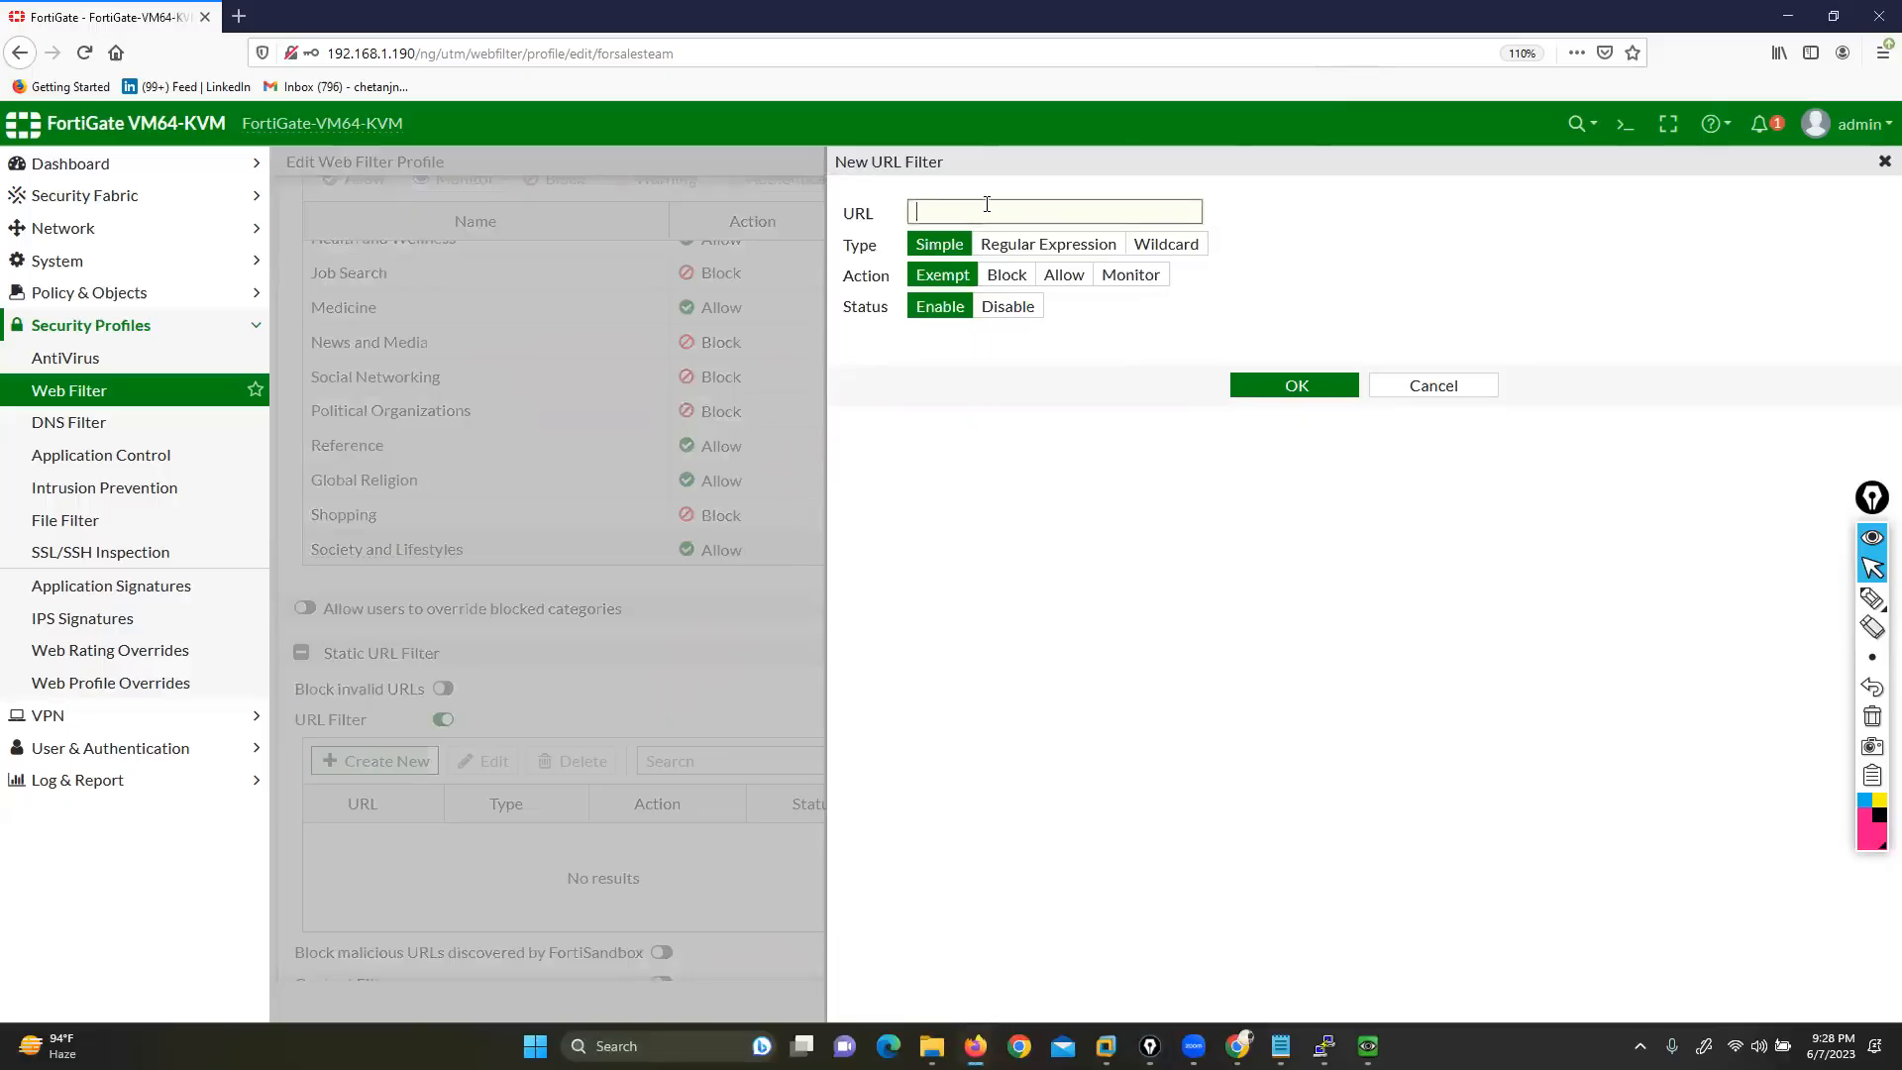
type("www.")
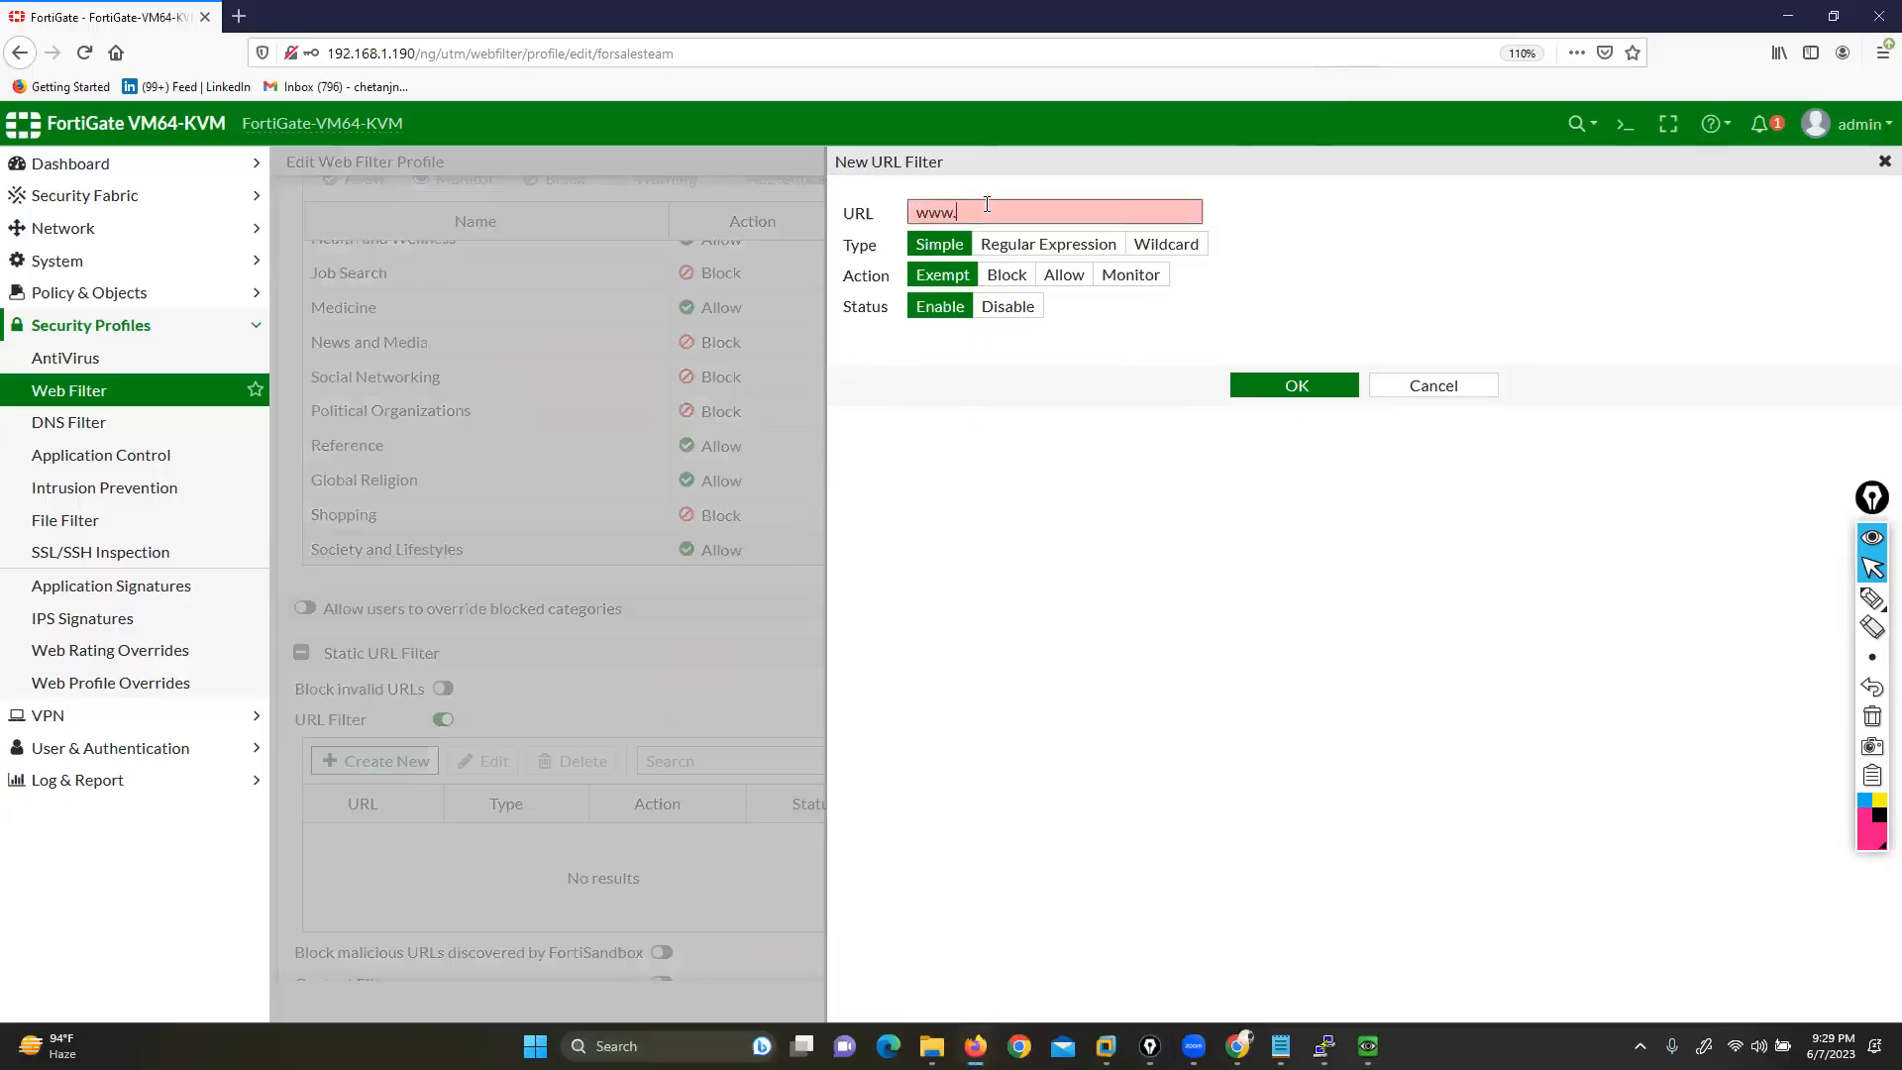
type("facebook.com")
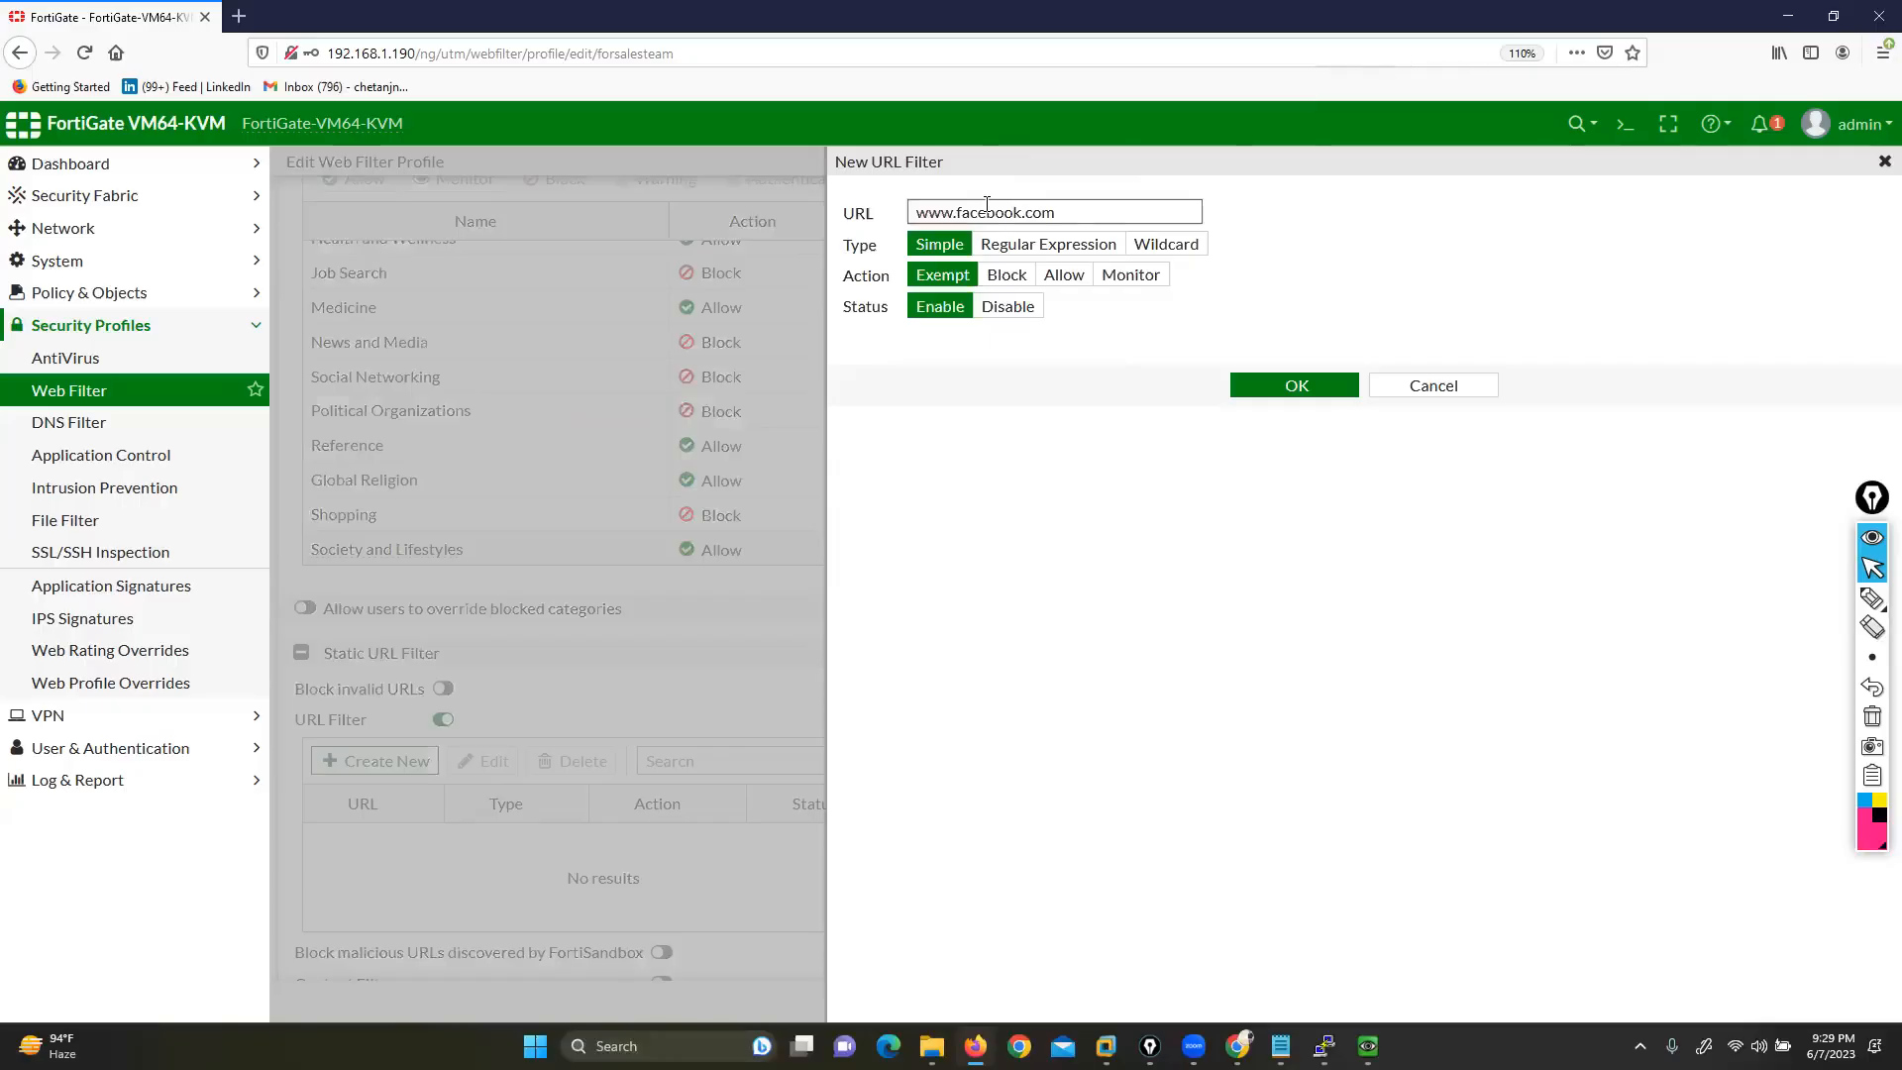
left_click_drag(844, 258, 883, 282)
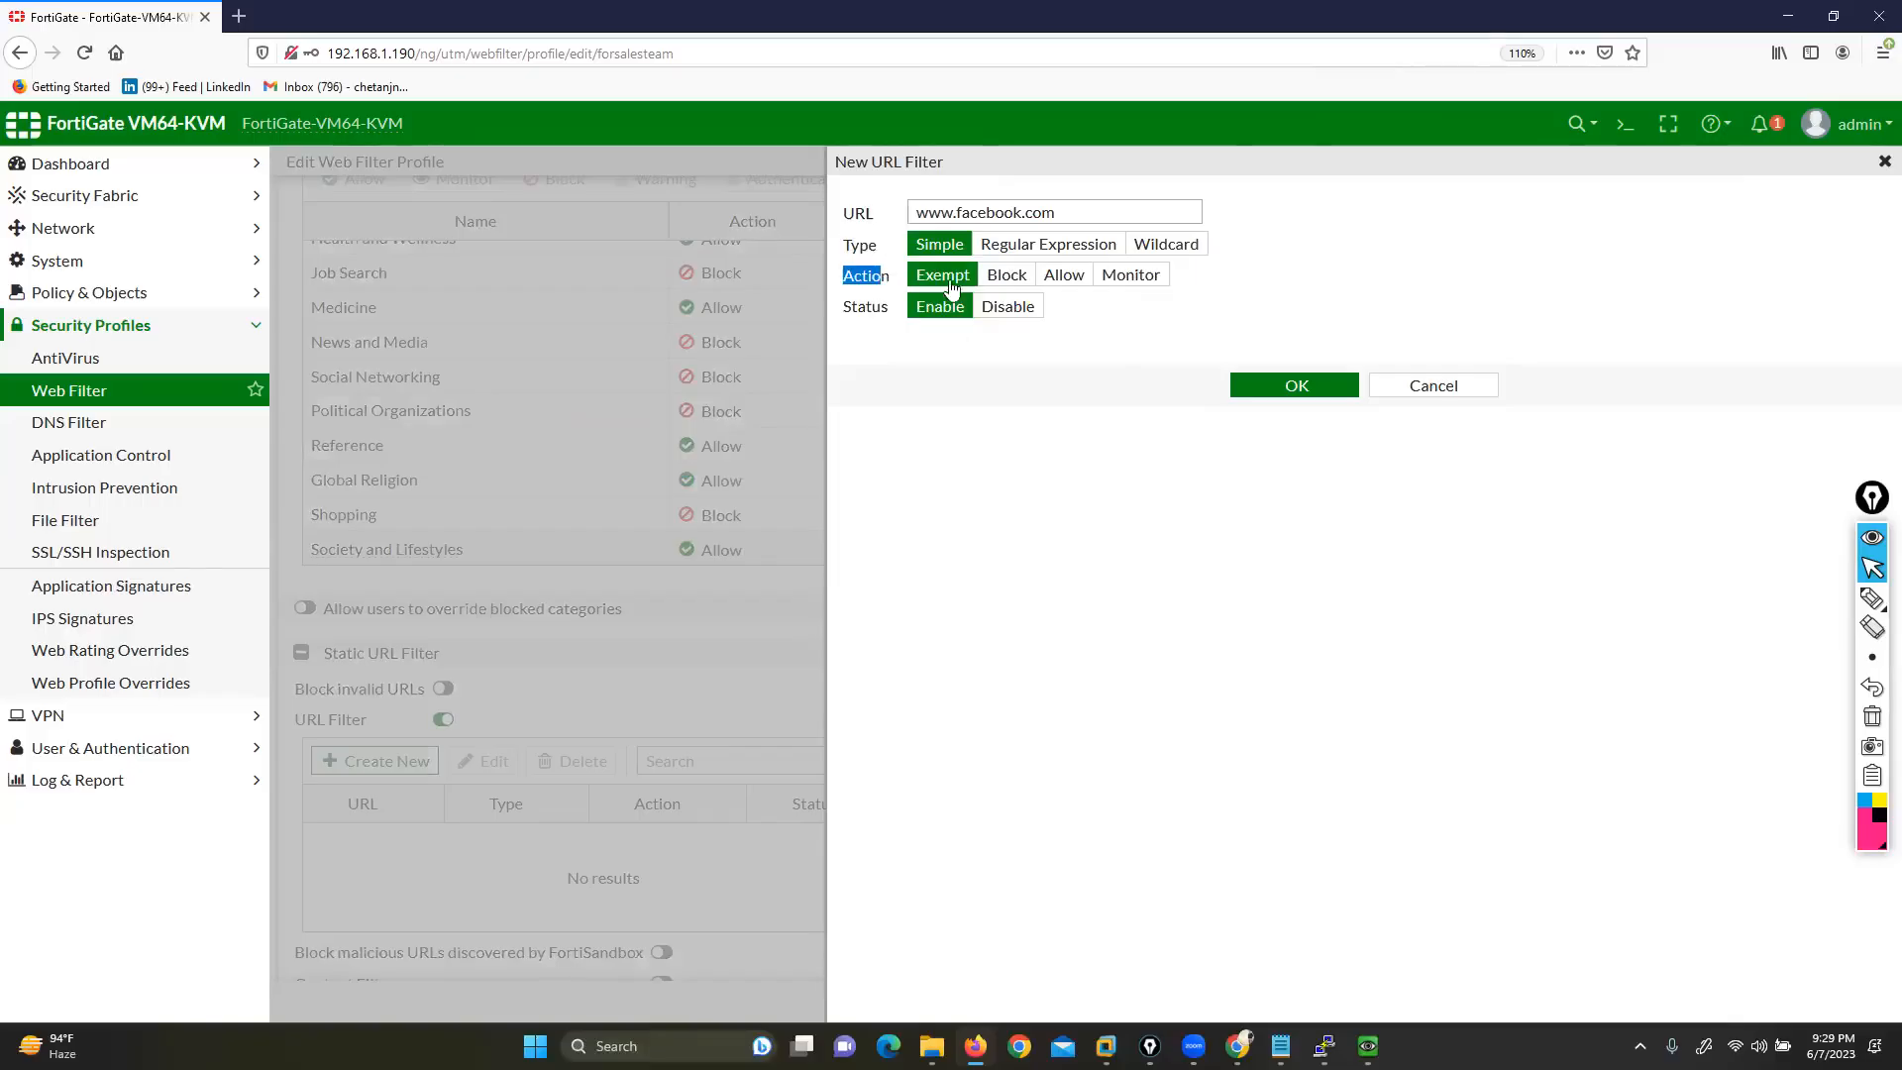
left_click(1058, 281)
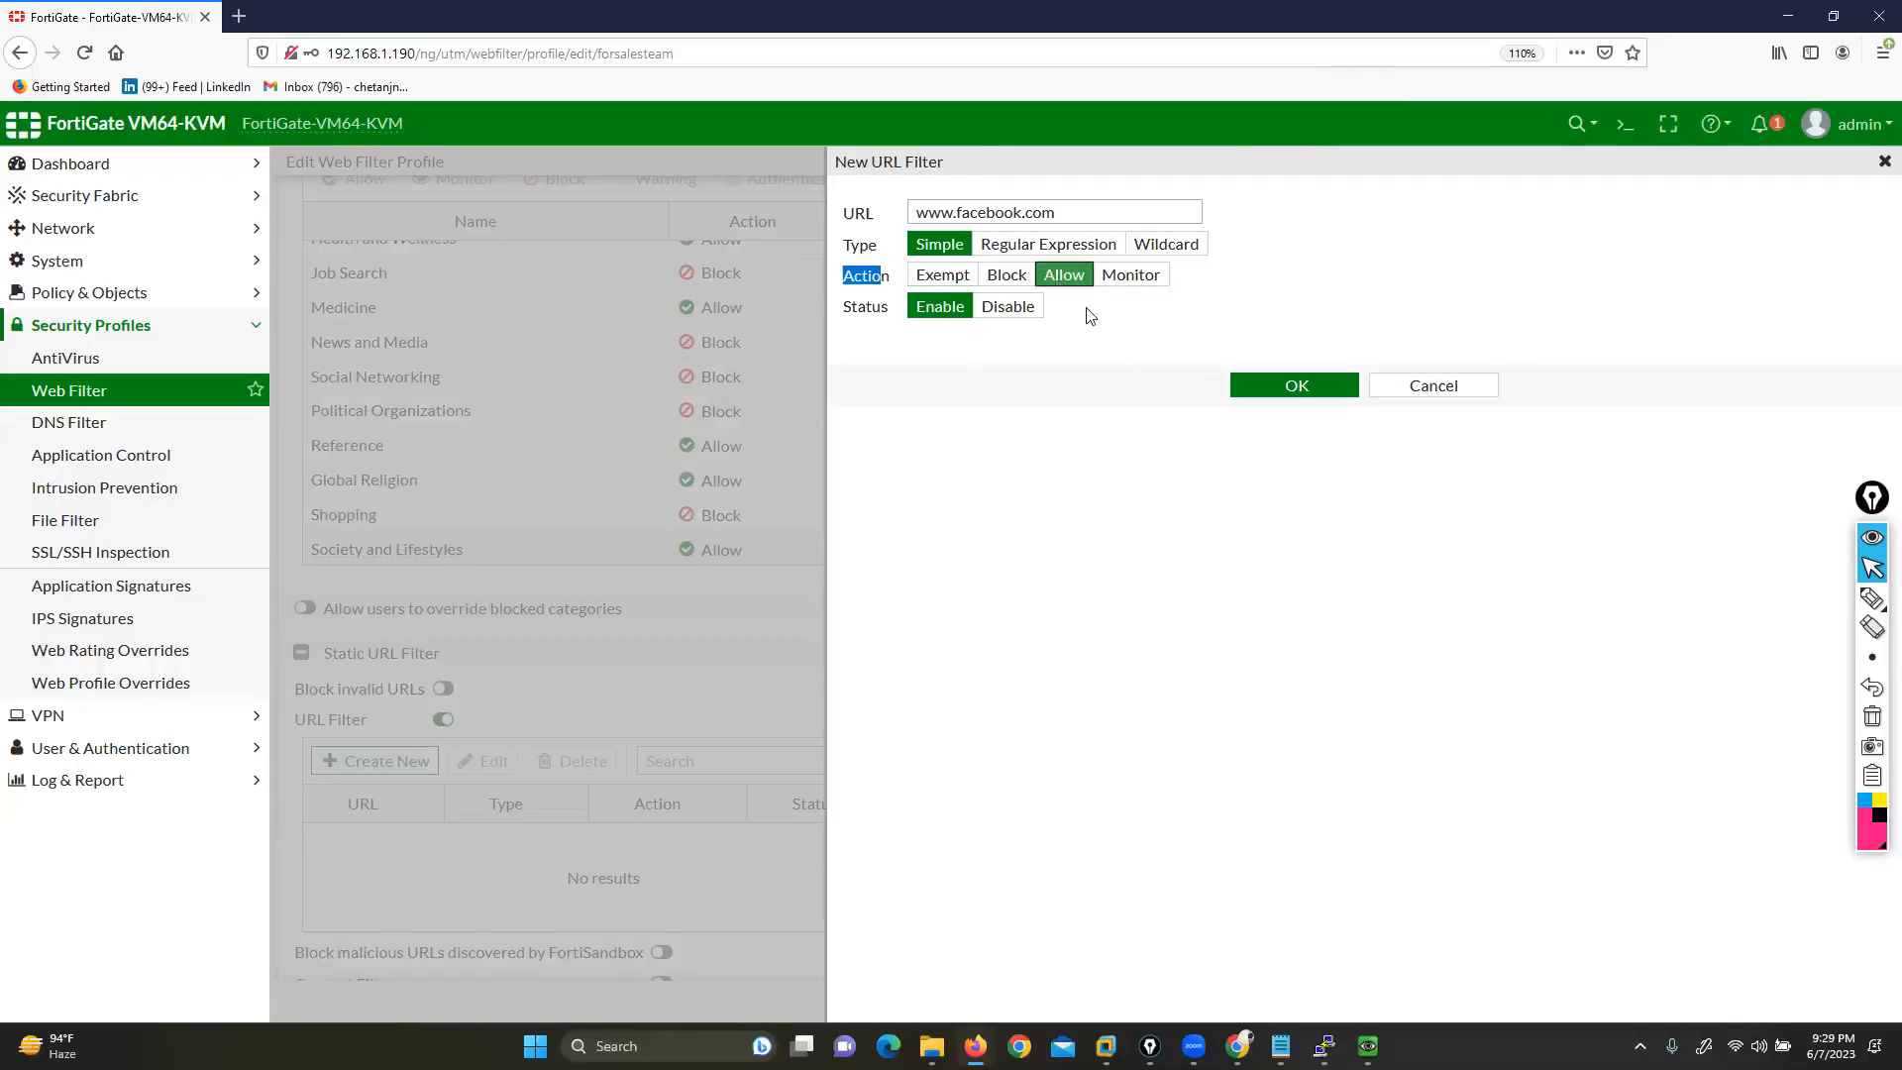
left_click(1288, 389)
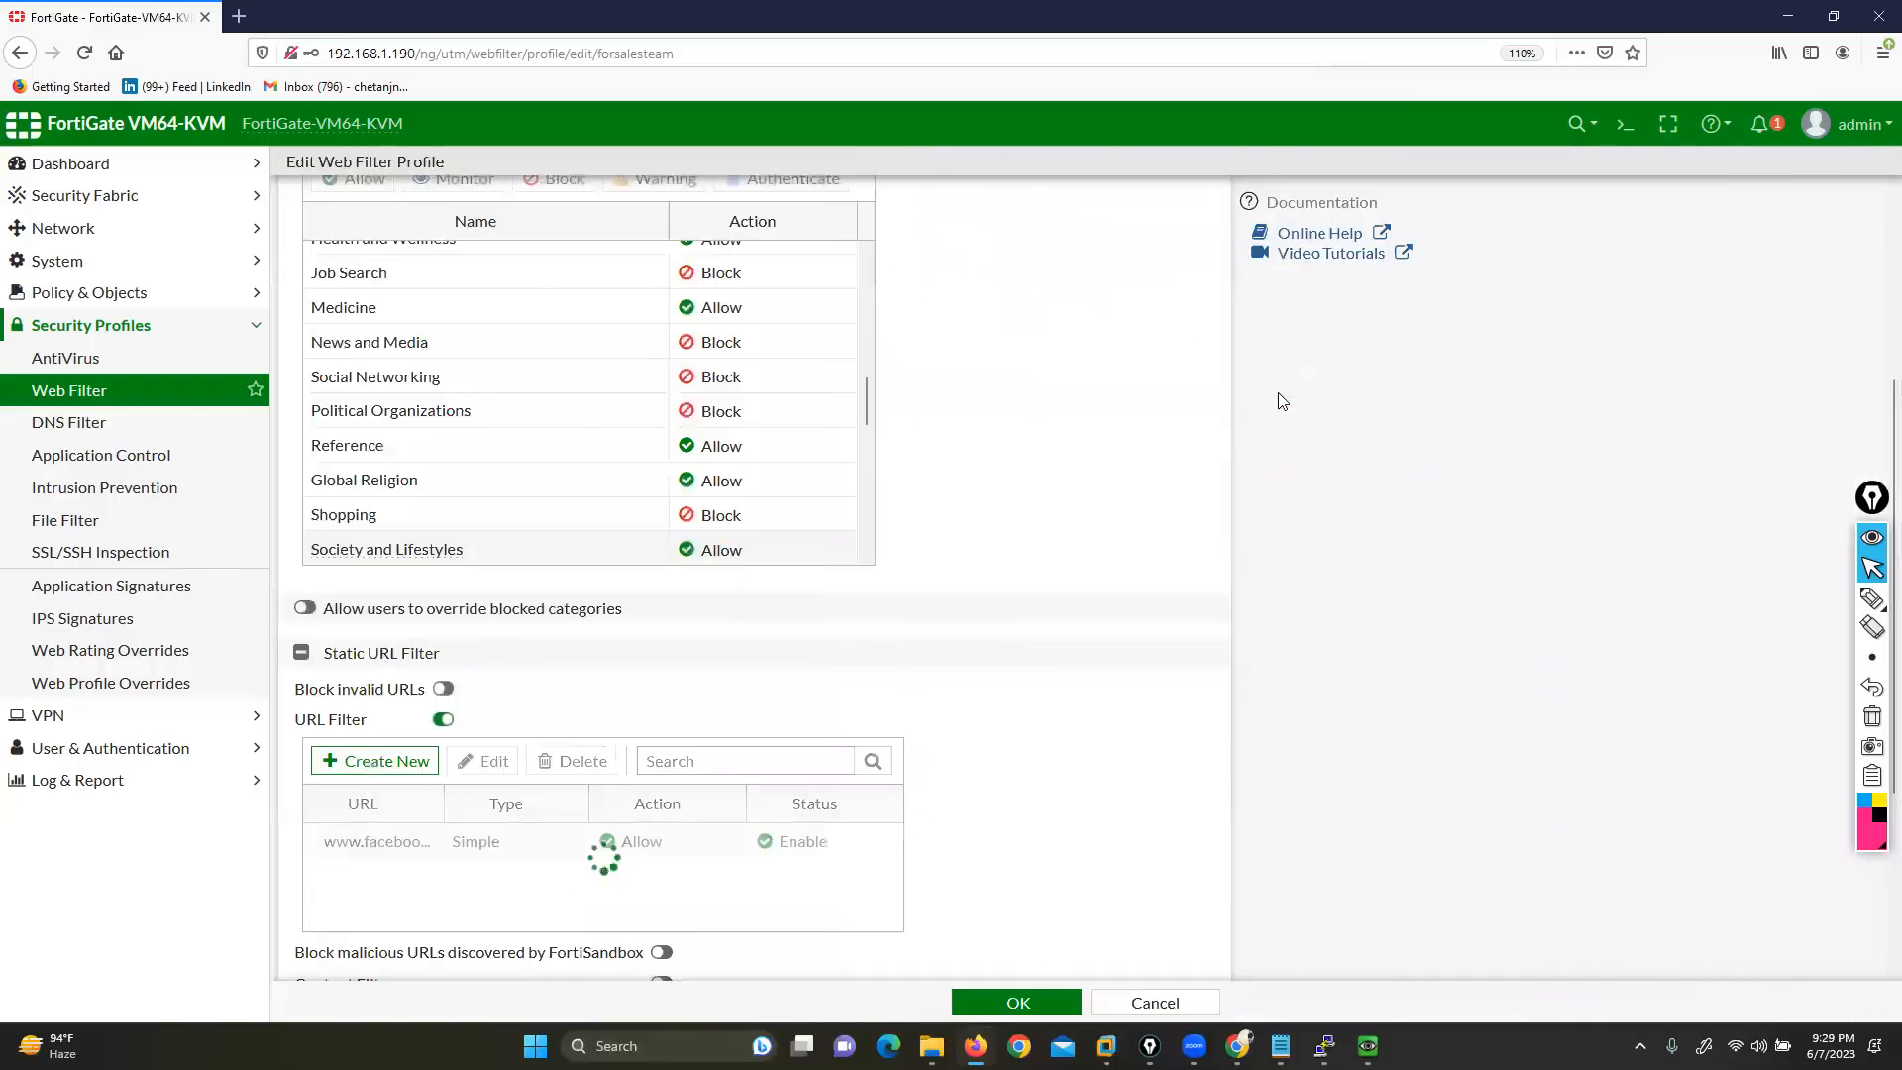
left_click(395, 761)
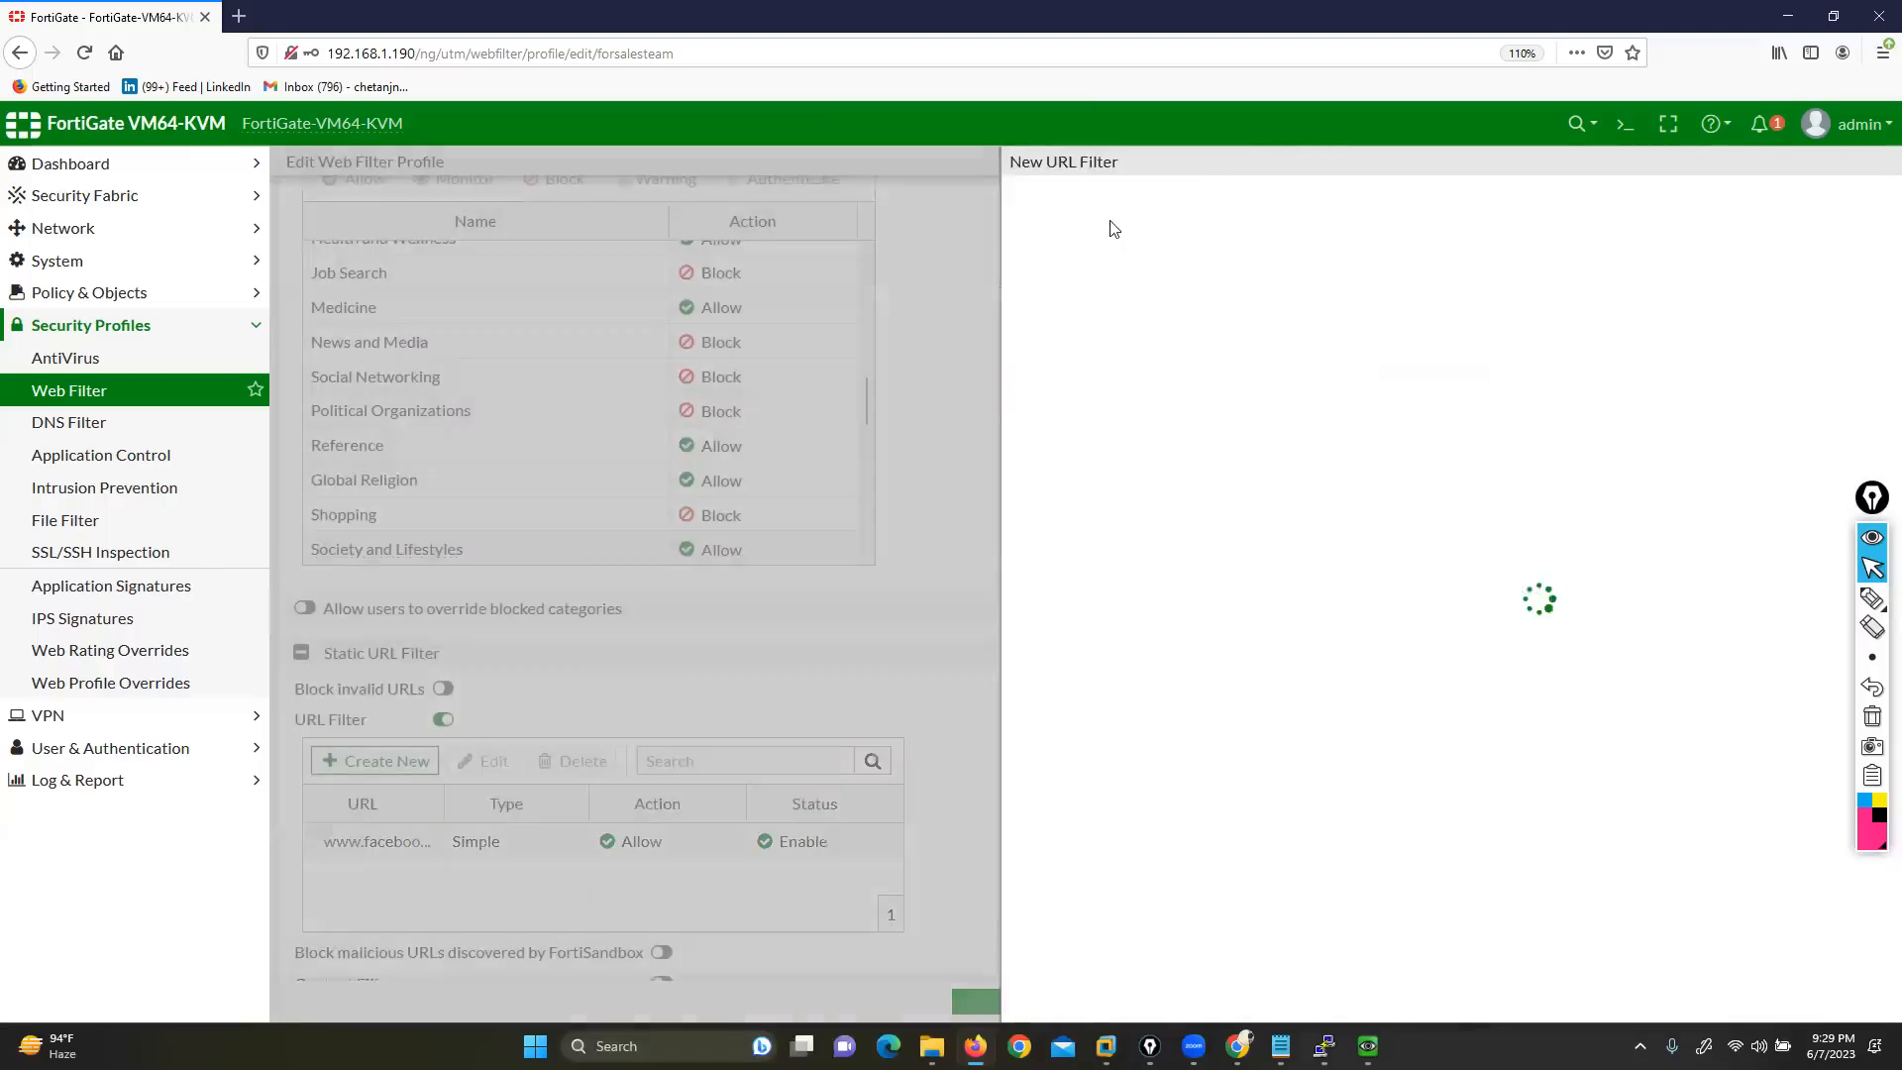
left_click(1003, 214)
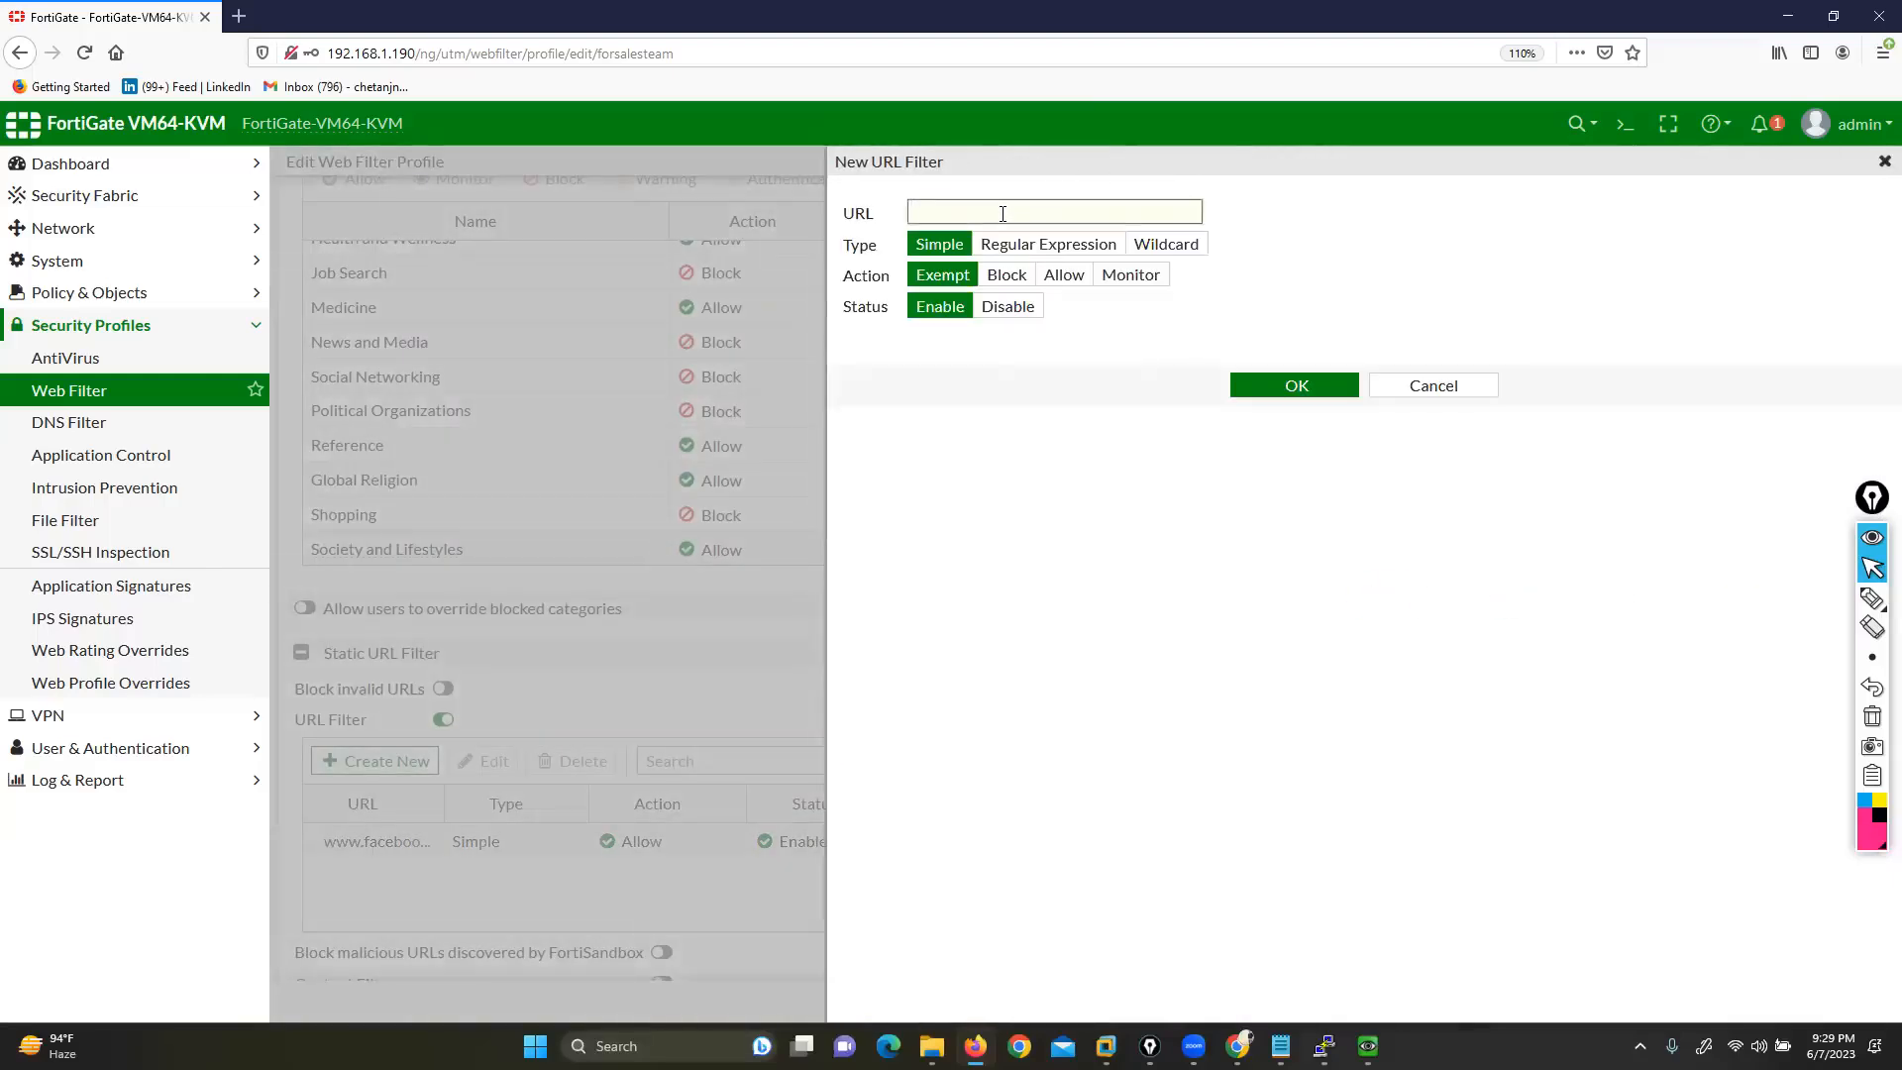
type("www.google.com")
left_click(1064, 275)
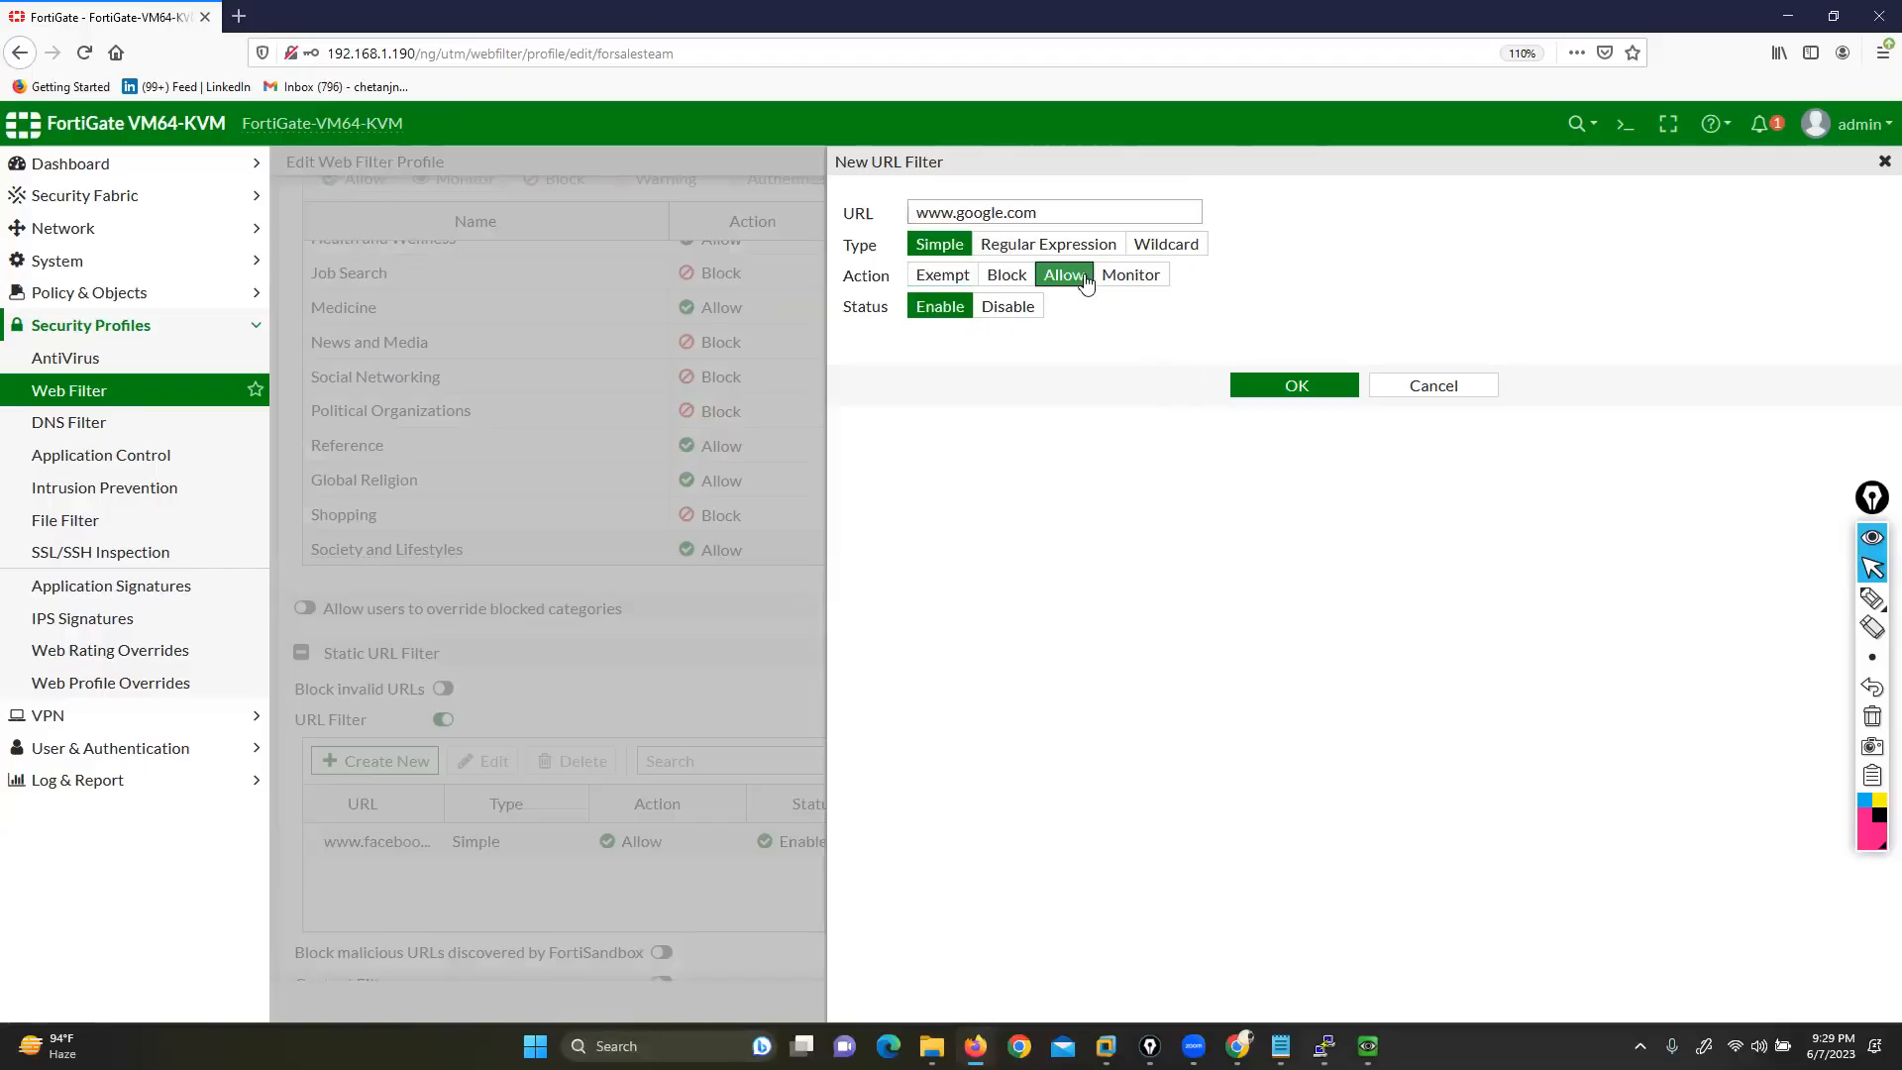
left_click(1290, 385)
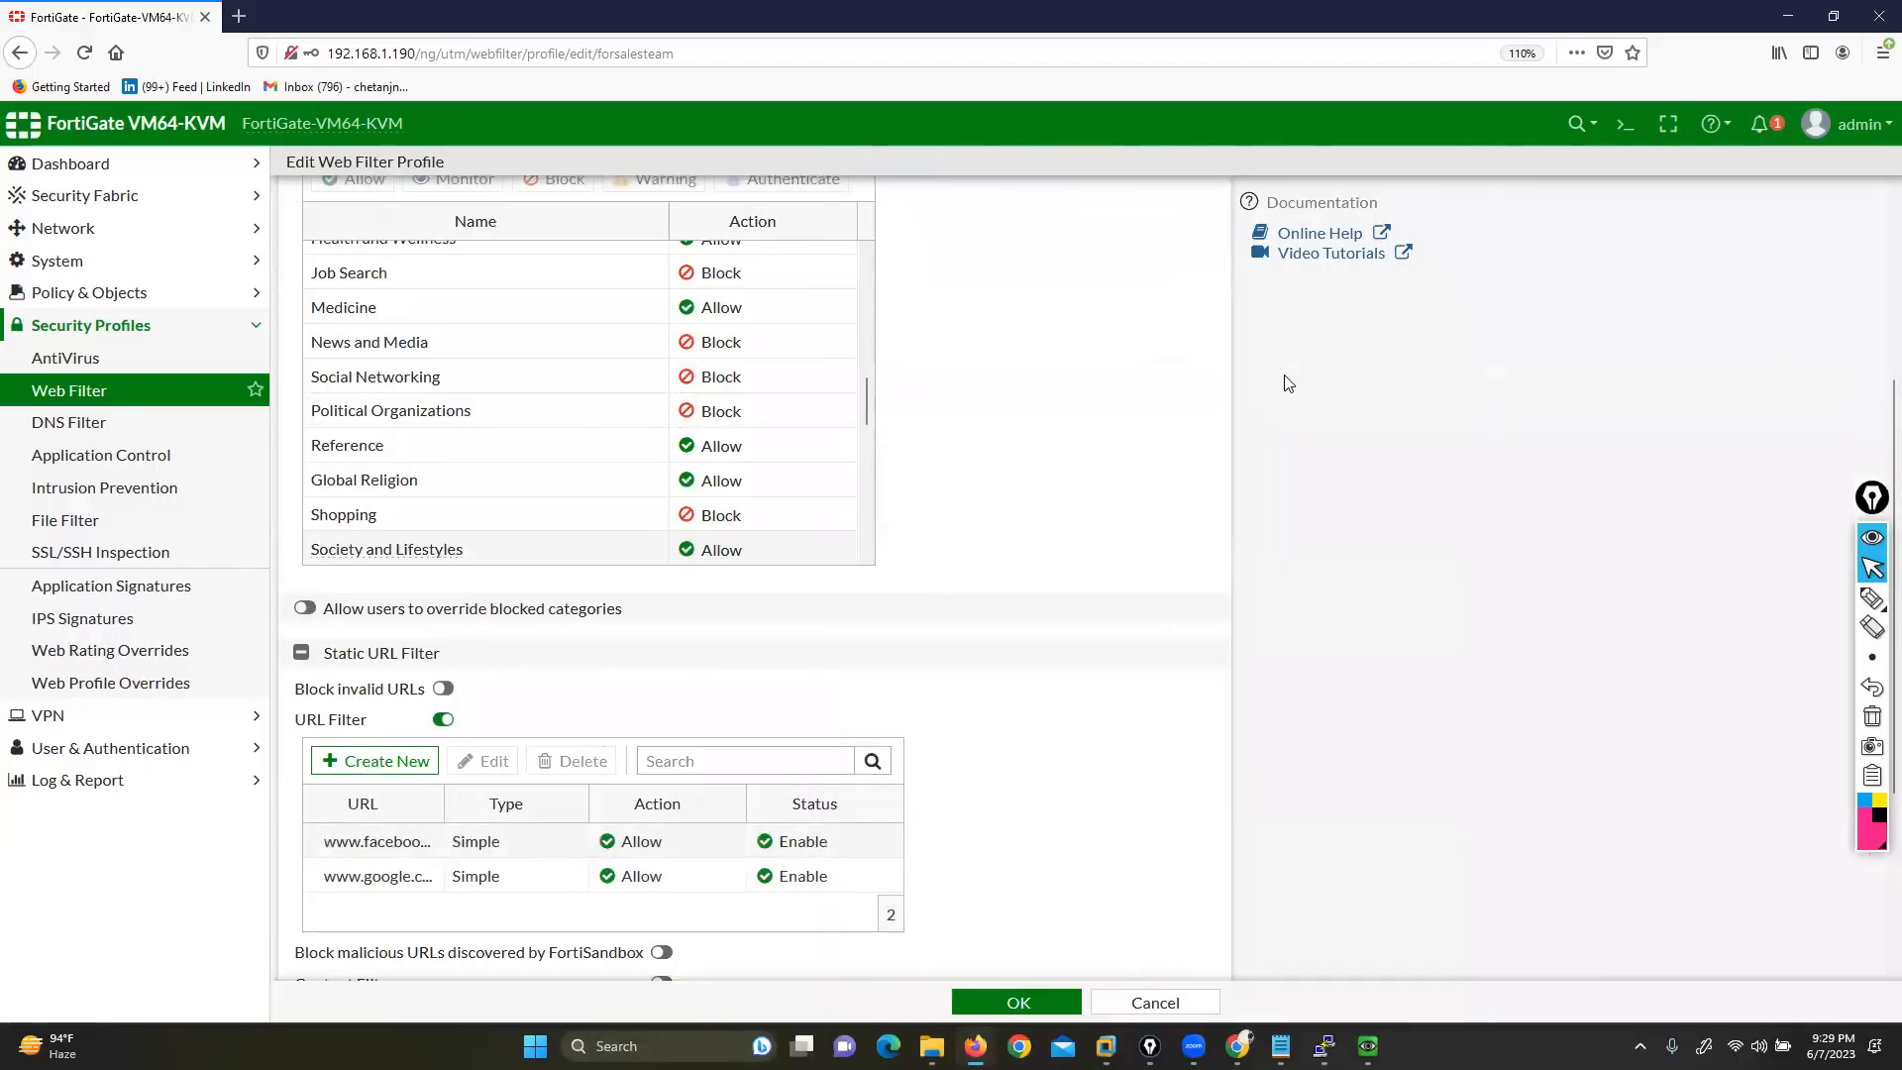
left_click(1873, 597)
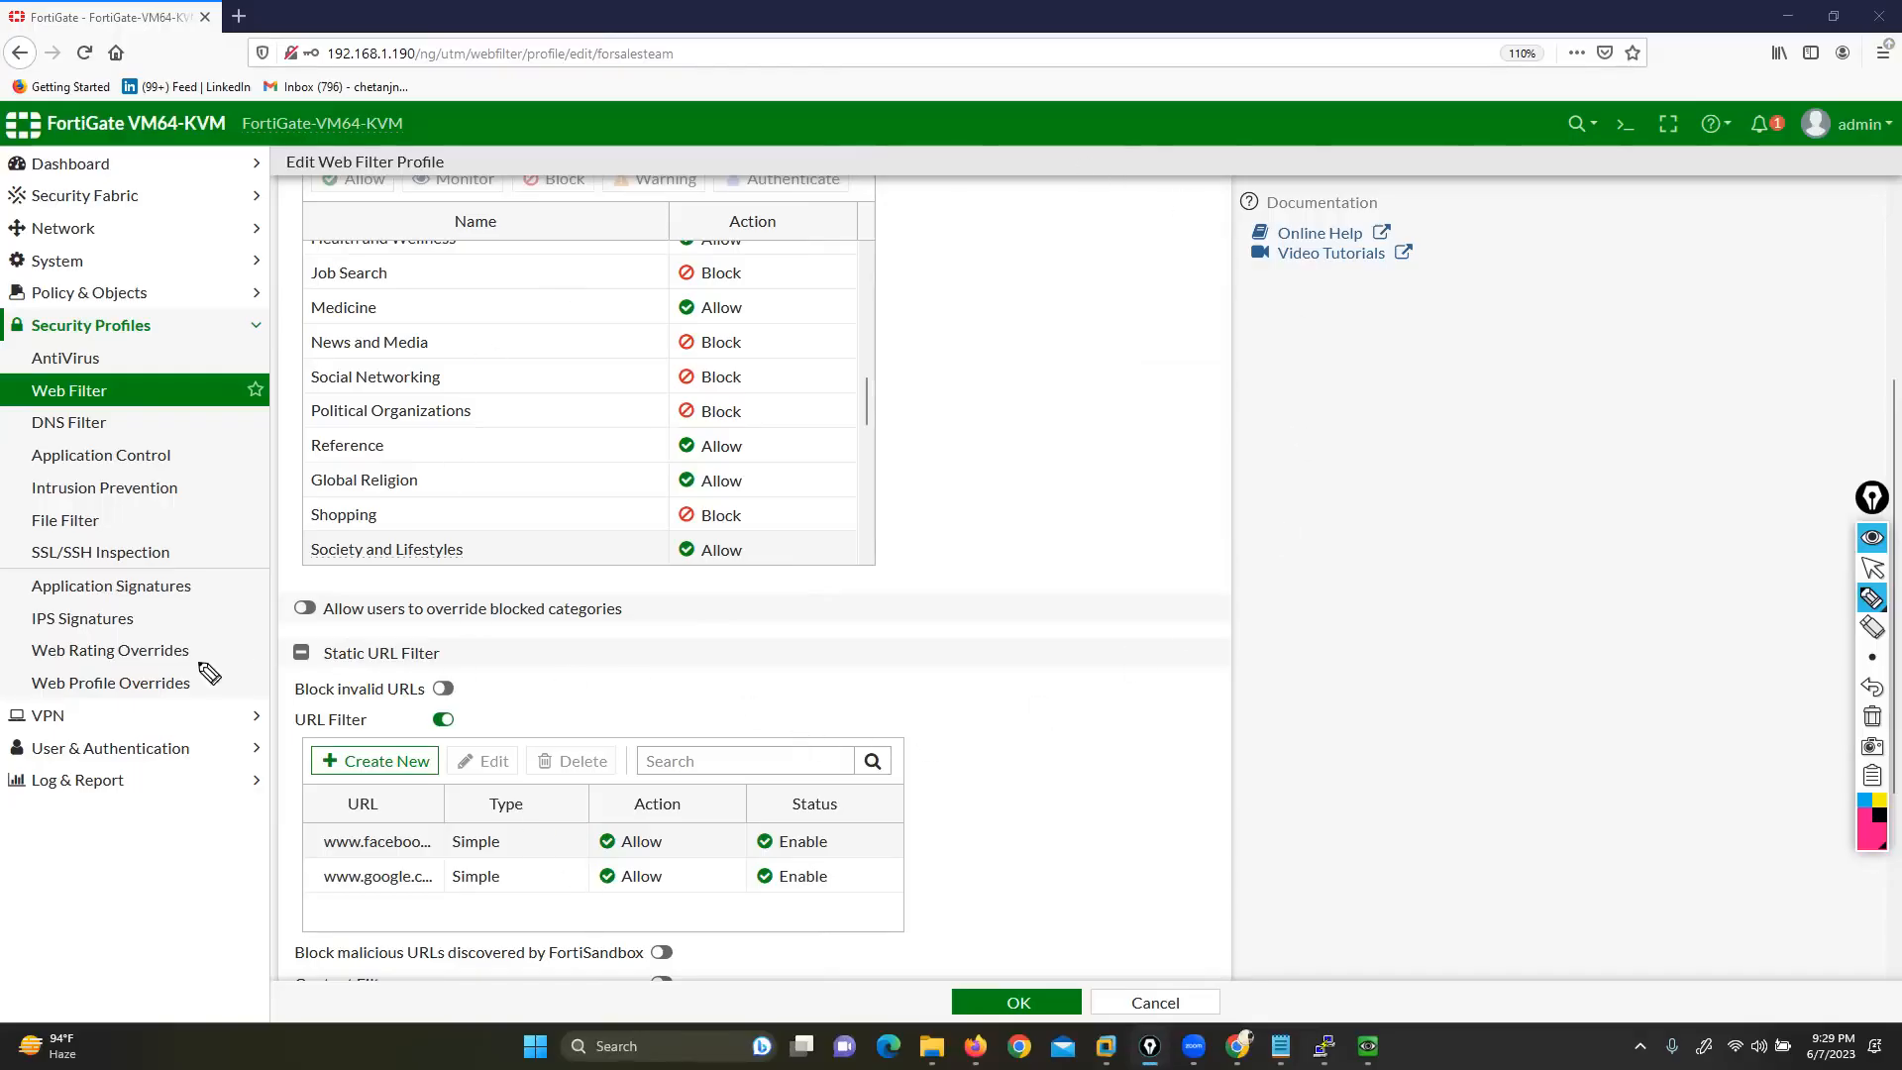
mouse_move(28, 866)
left_mouse_down()
mouse_move(18, 563)
mouse_move(213, 468)
mouse_move(248, 490)
left_mouse_up()
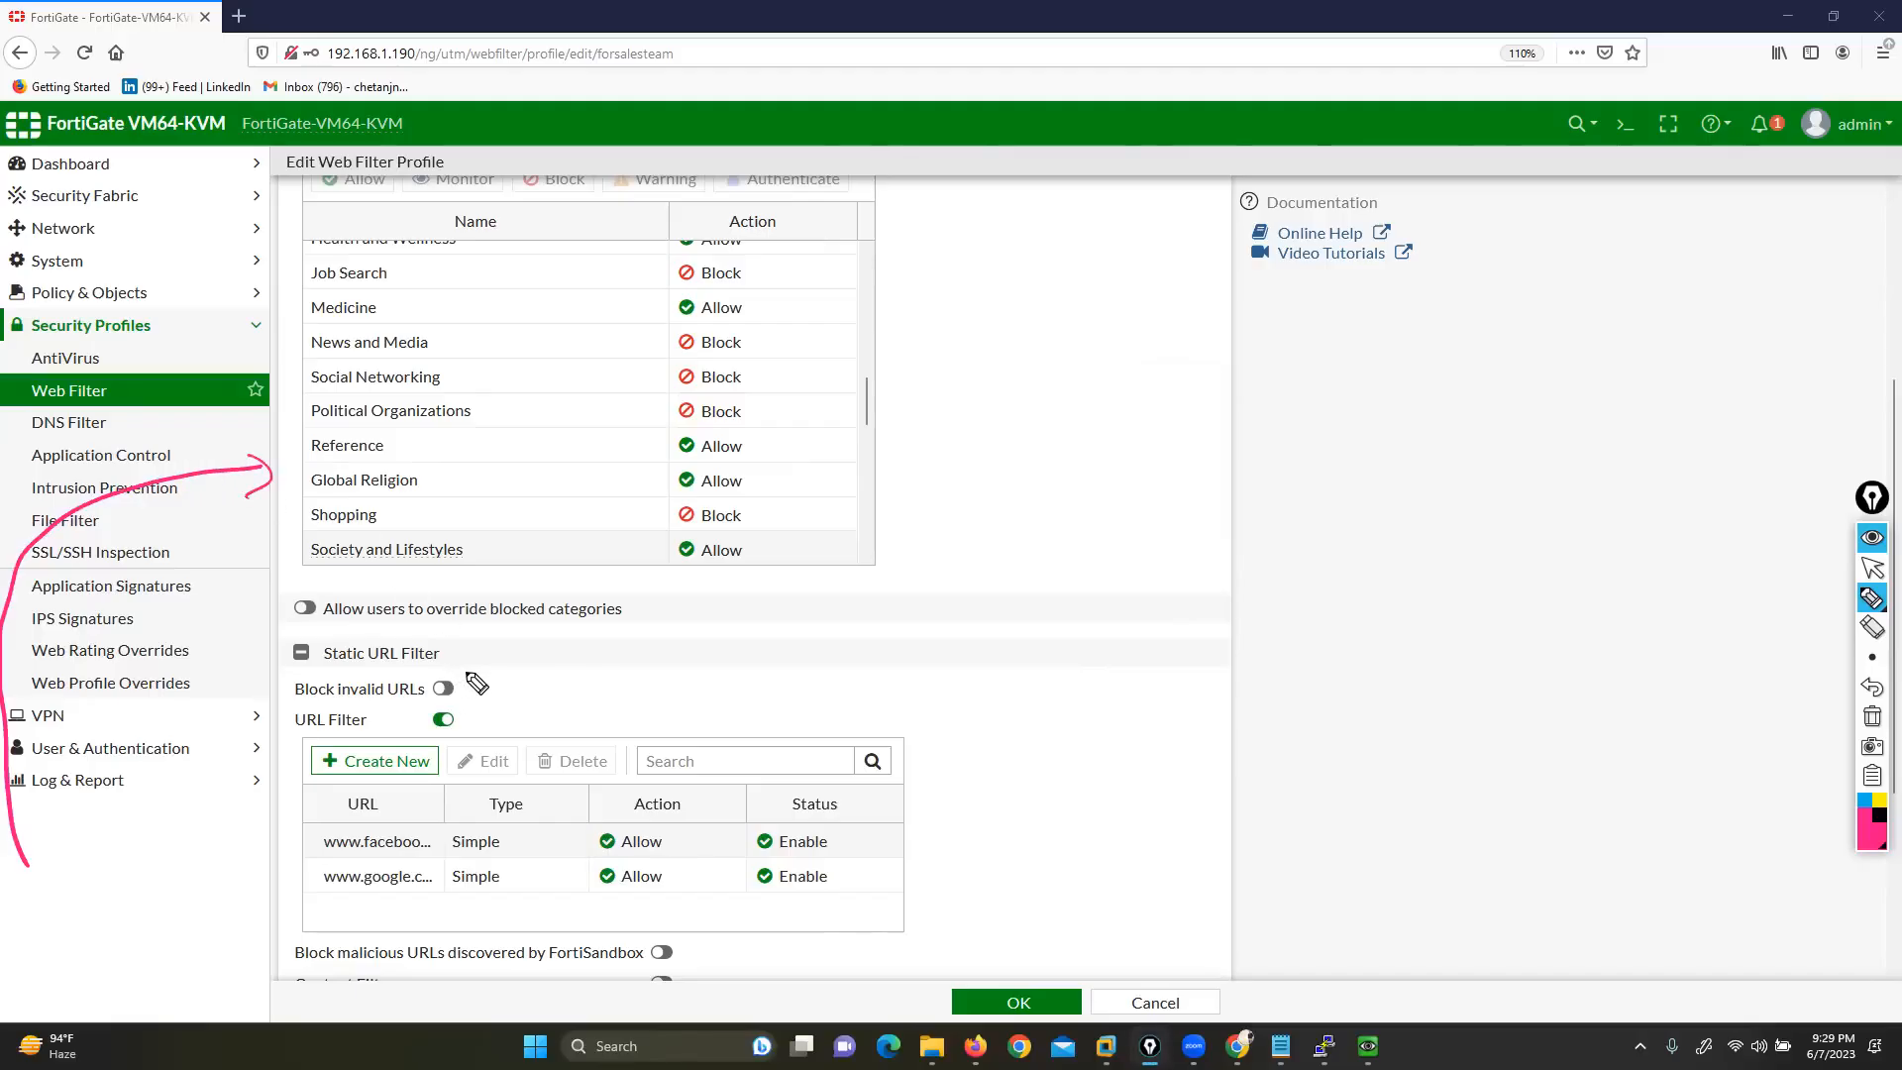
mouse_move(396, 627)
left_mouse_down()
mouse_move(271, 659)
mouse_move(455, 676)
mouse_move(443, 625)
mouse_move(401, 632)
left_mouse_up()
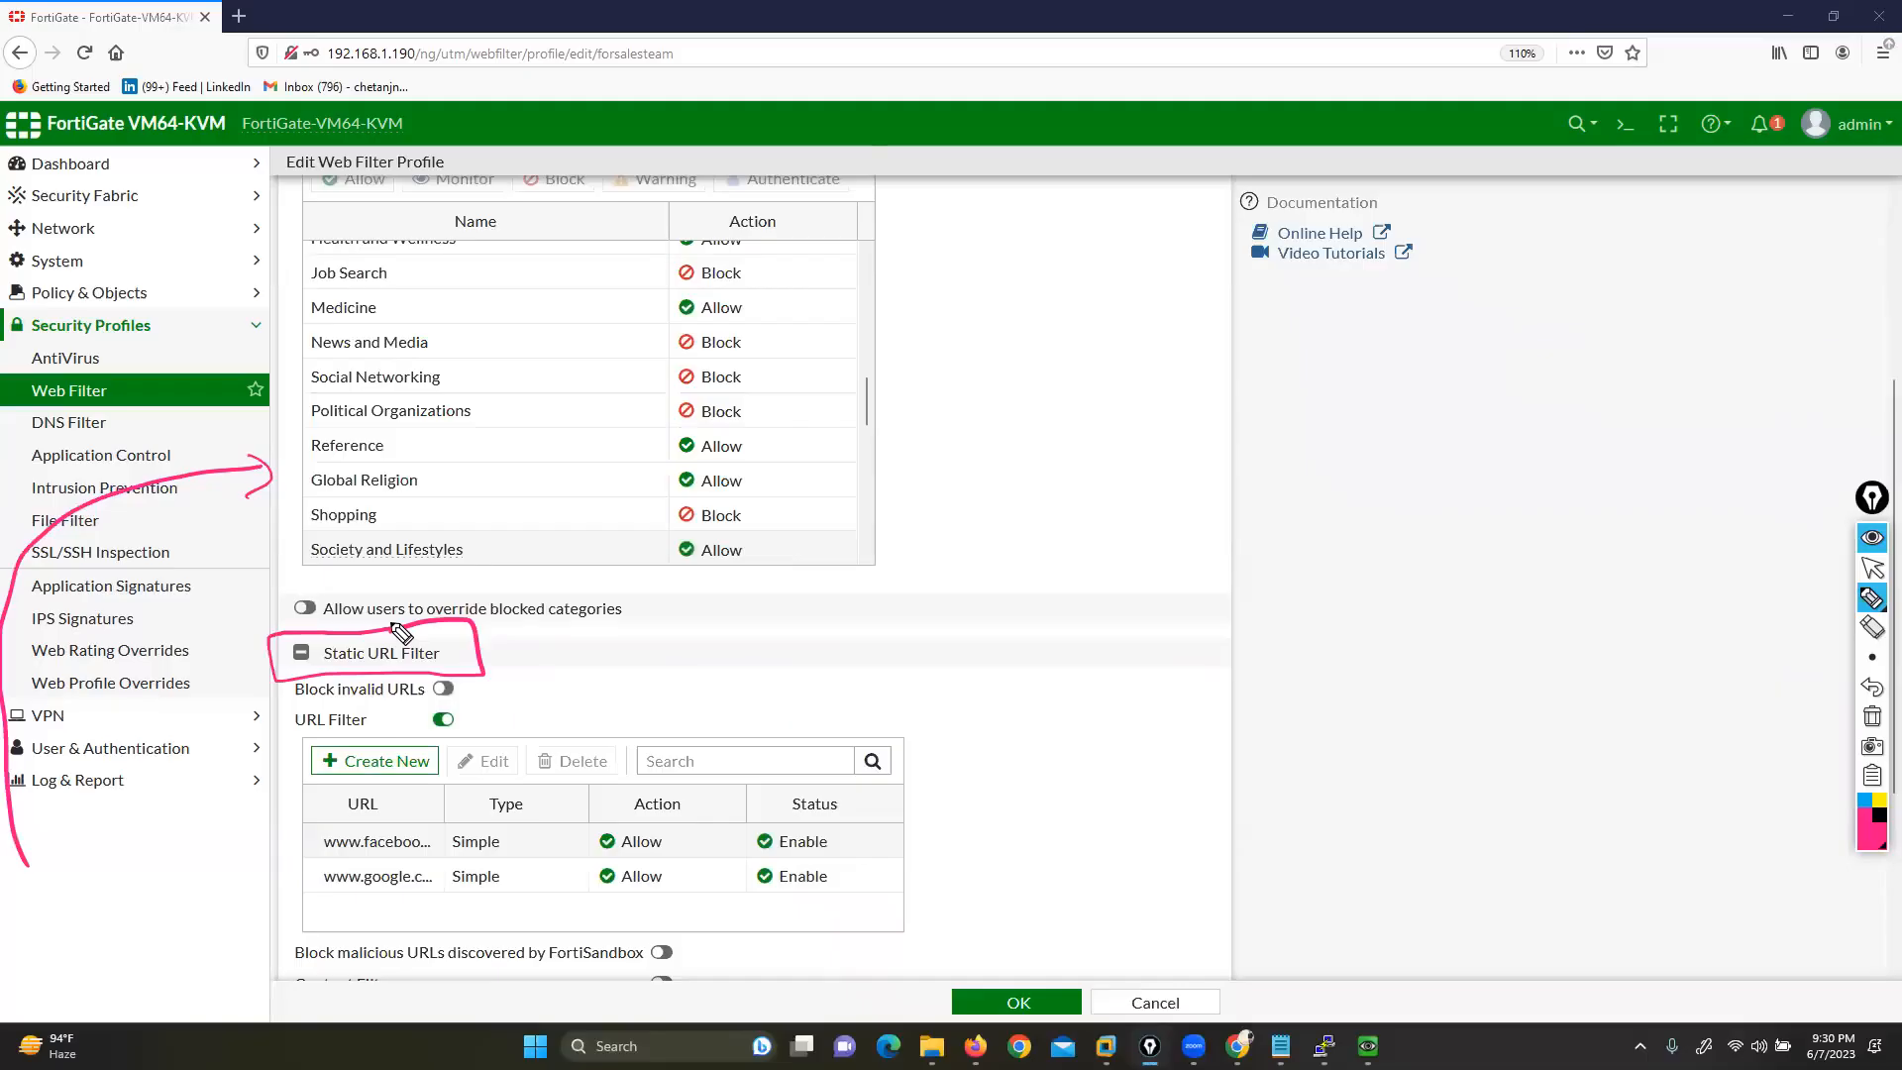
left_click(1873, 717)
left_click(1873, 568)
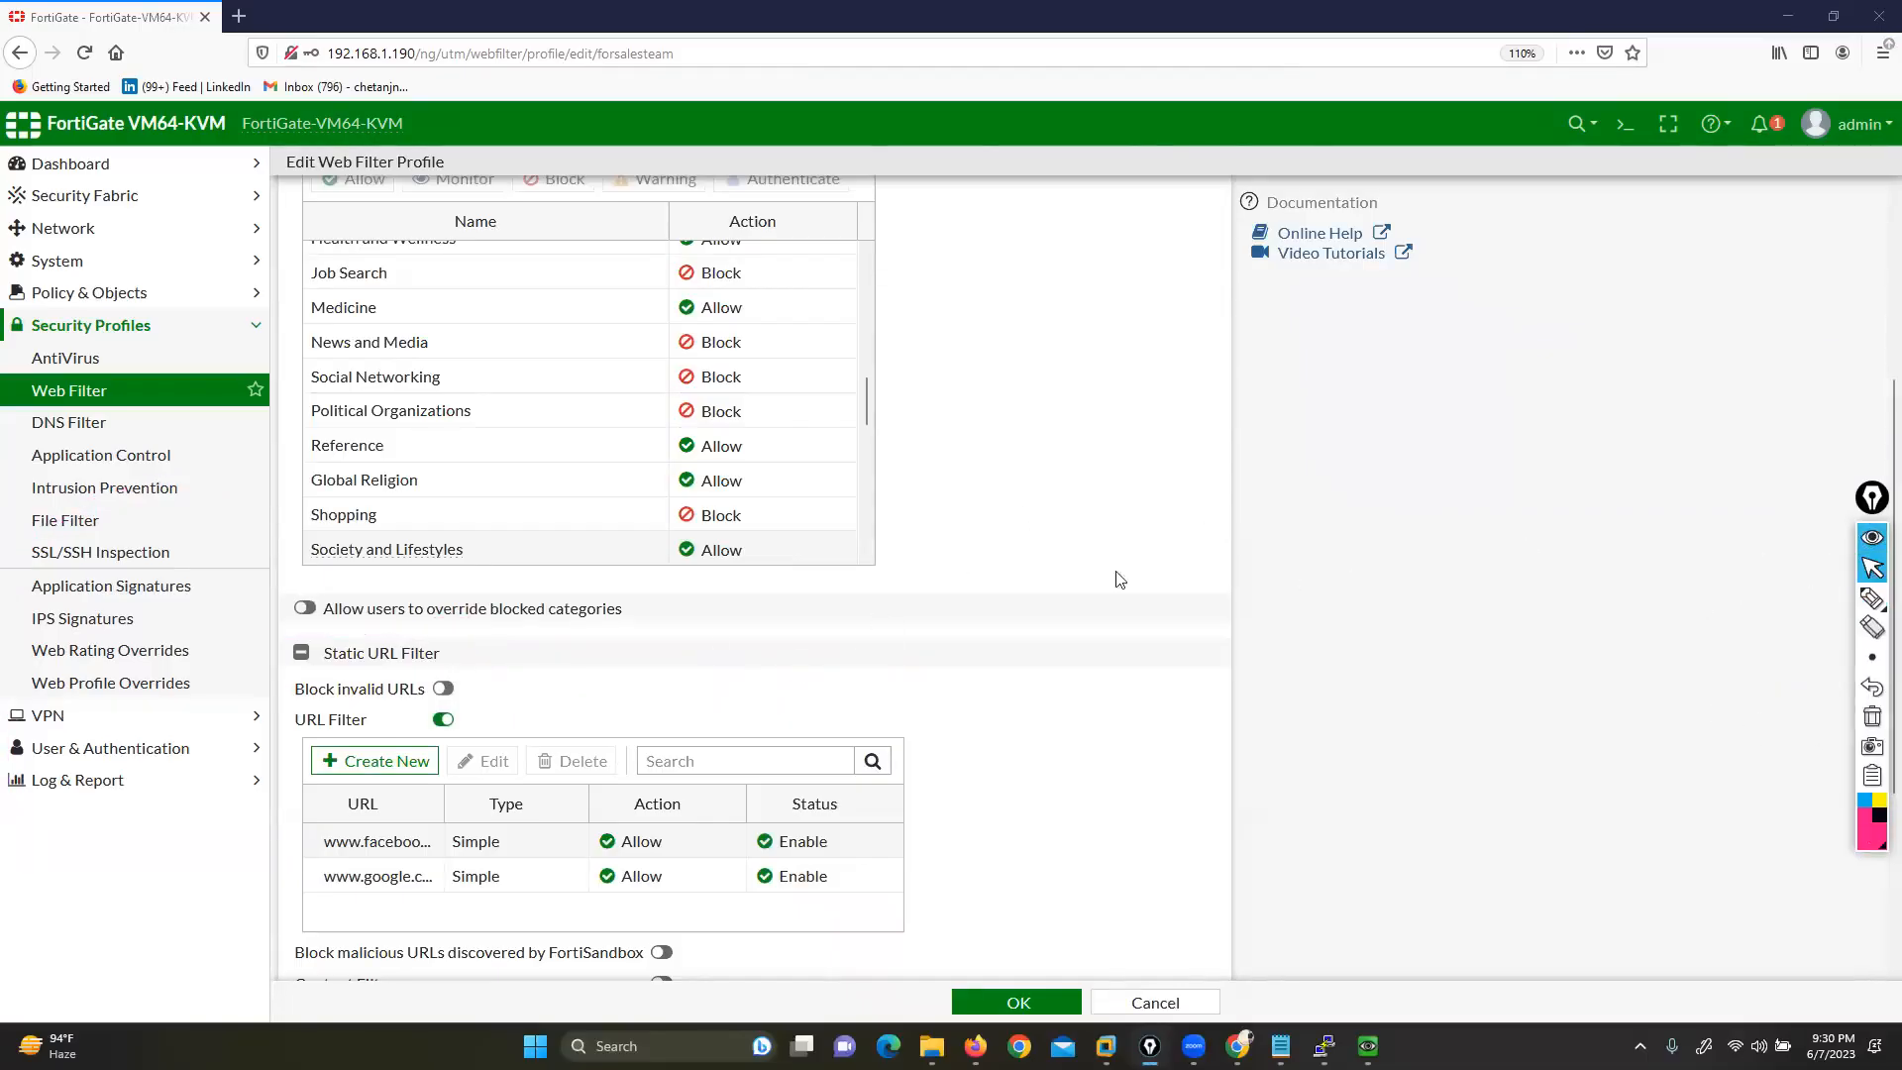
Start another URL filter entry and set its type to Wildcard
left_click(406, 761)
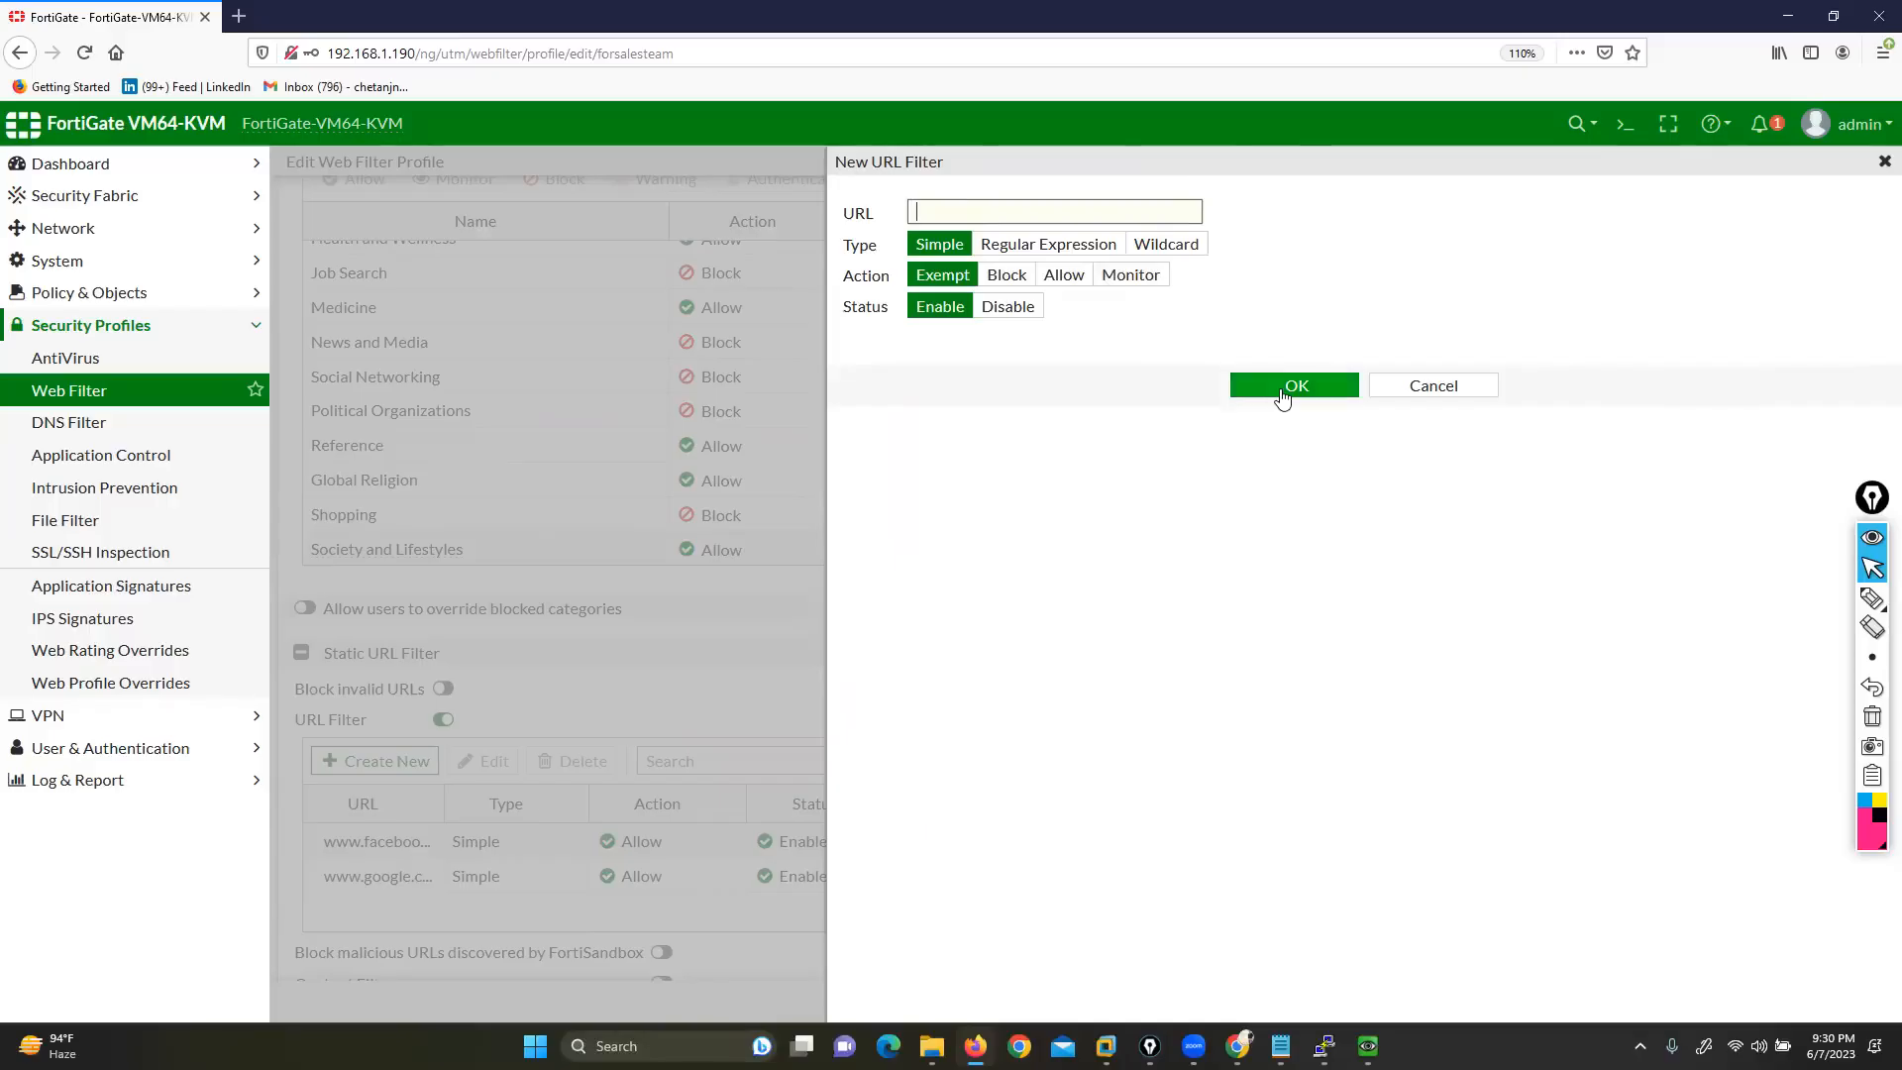
left_click(1045, 248)
left_click(1176, 268)
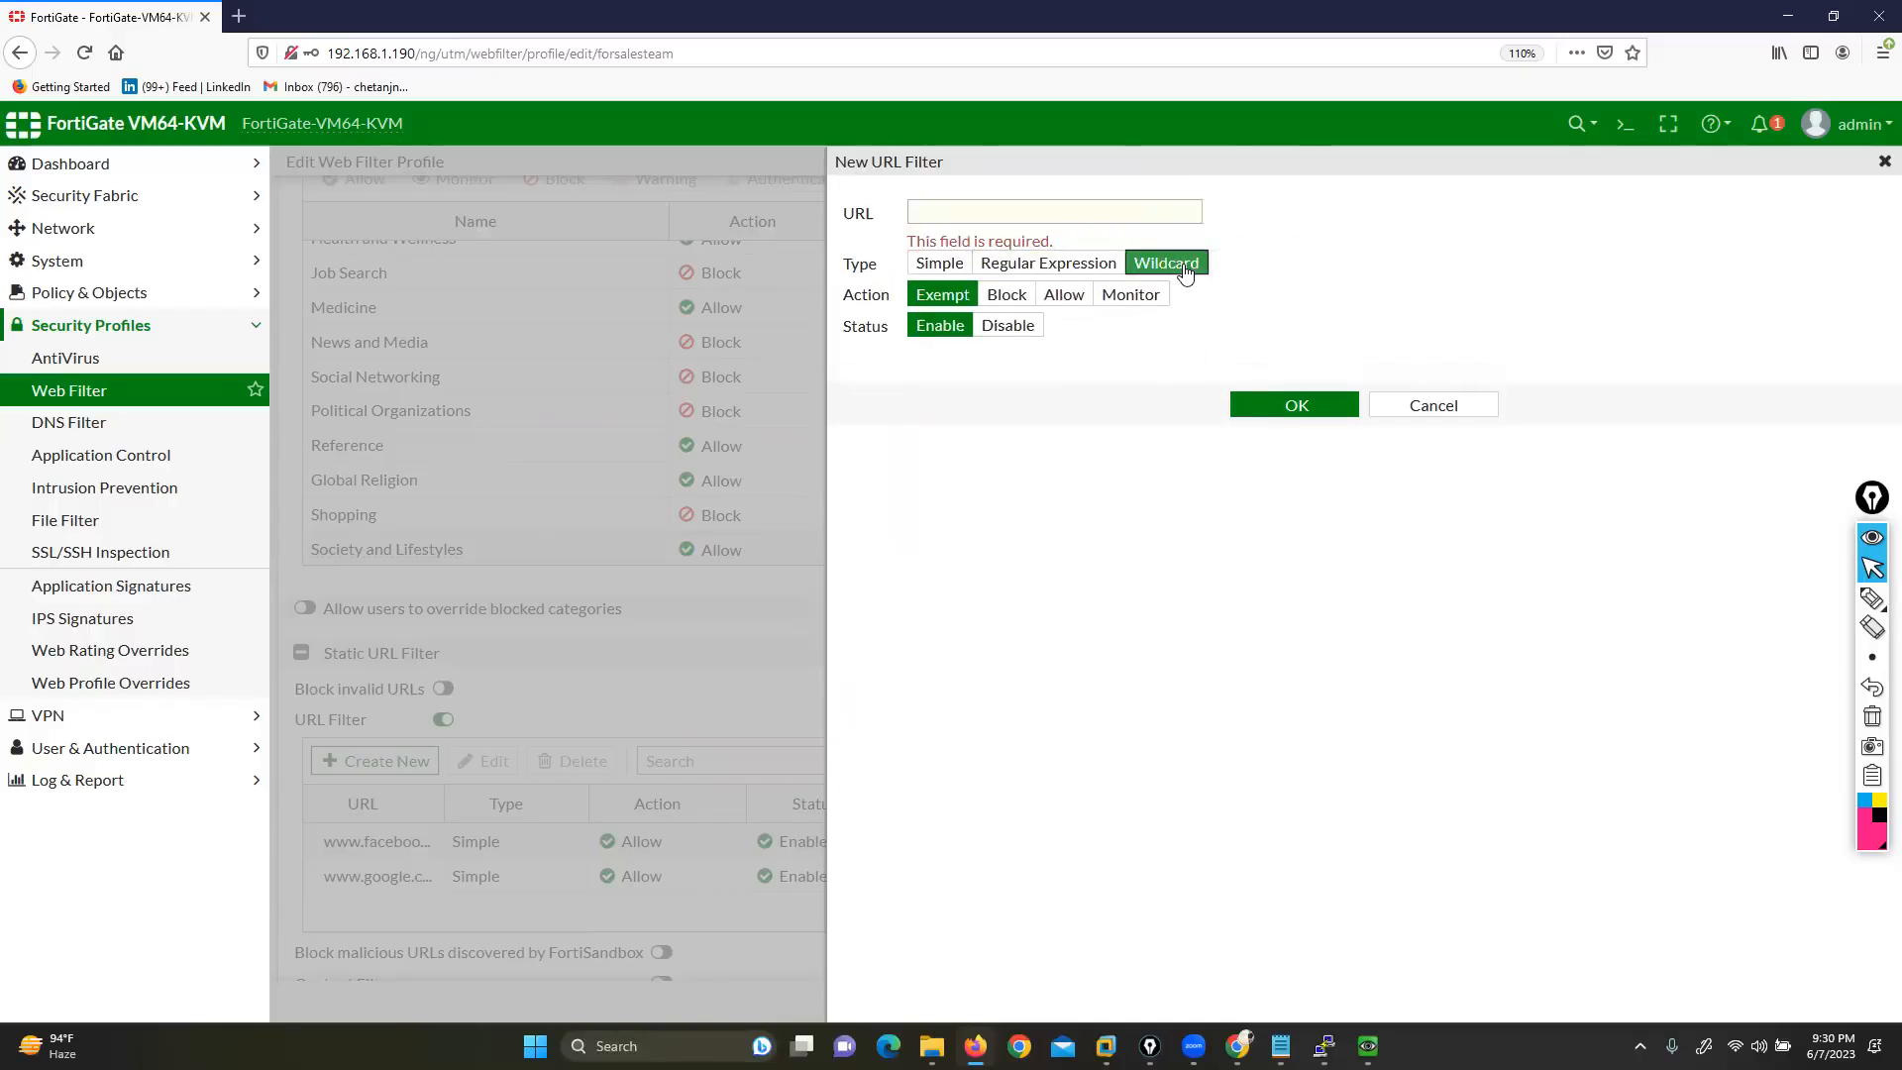
left_click(1091, 269)
left_click(1175, 268)
Copy the FortiMail syntax link from the FORTINET WILDCARD OR REG notes file
mouse_move(931, 1046)
left_click(904, 1002)
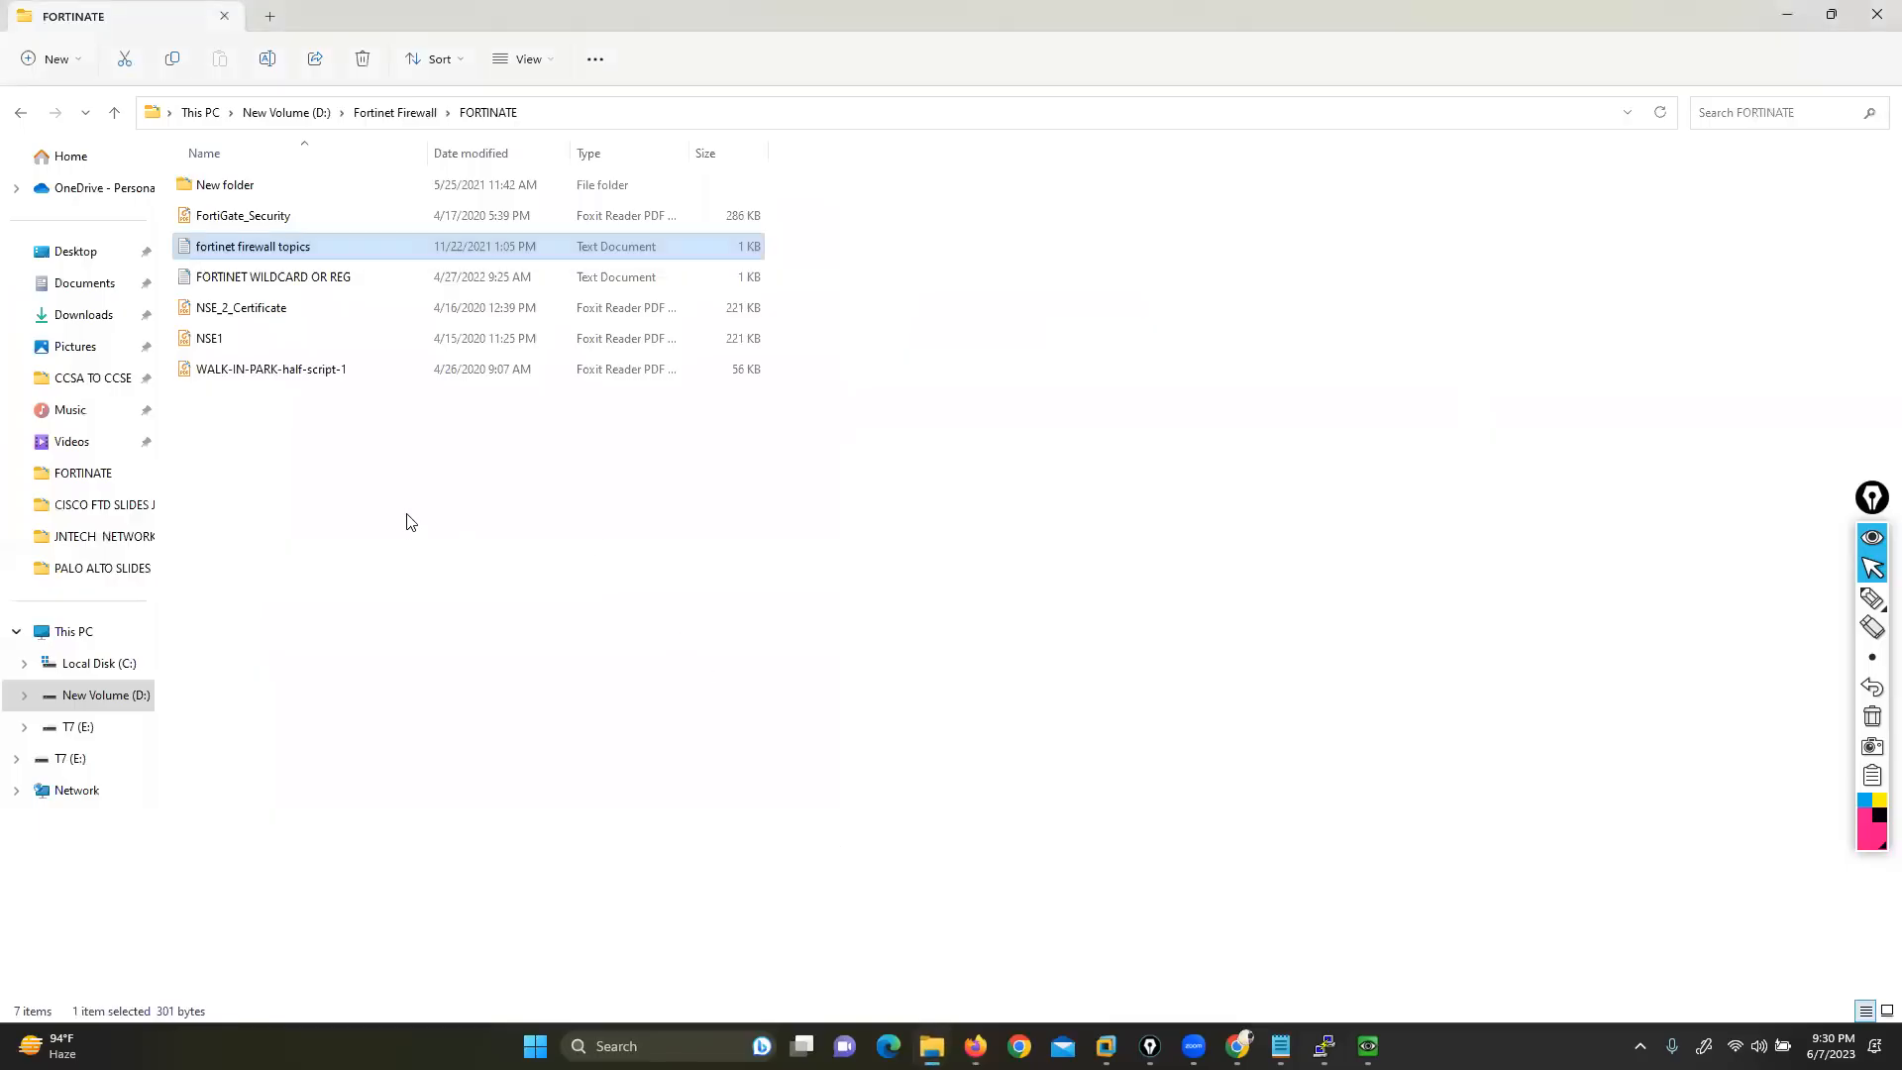
double_click(279, 282)
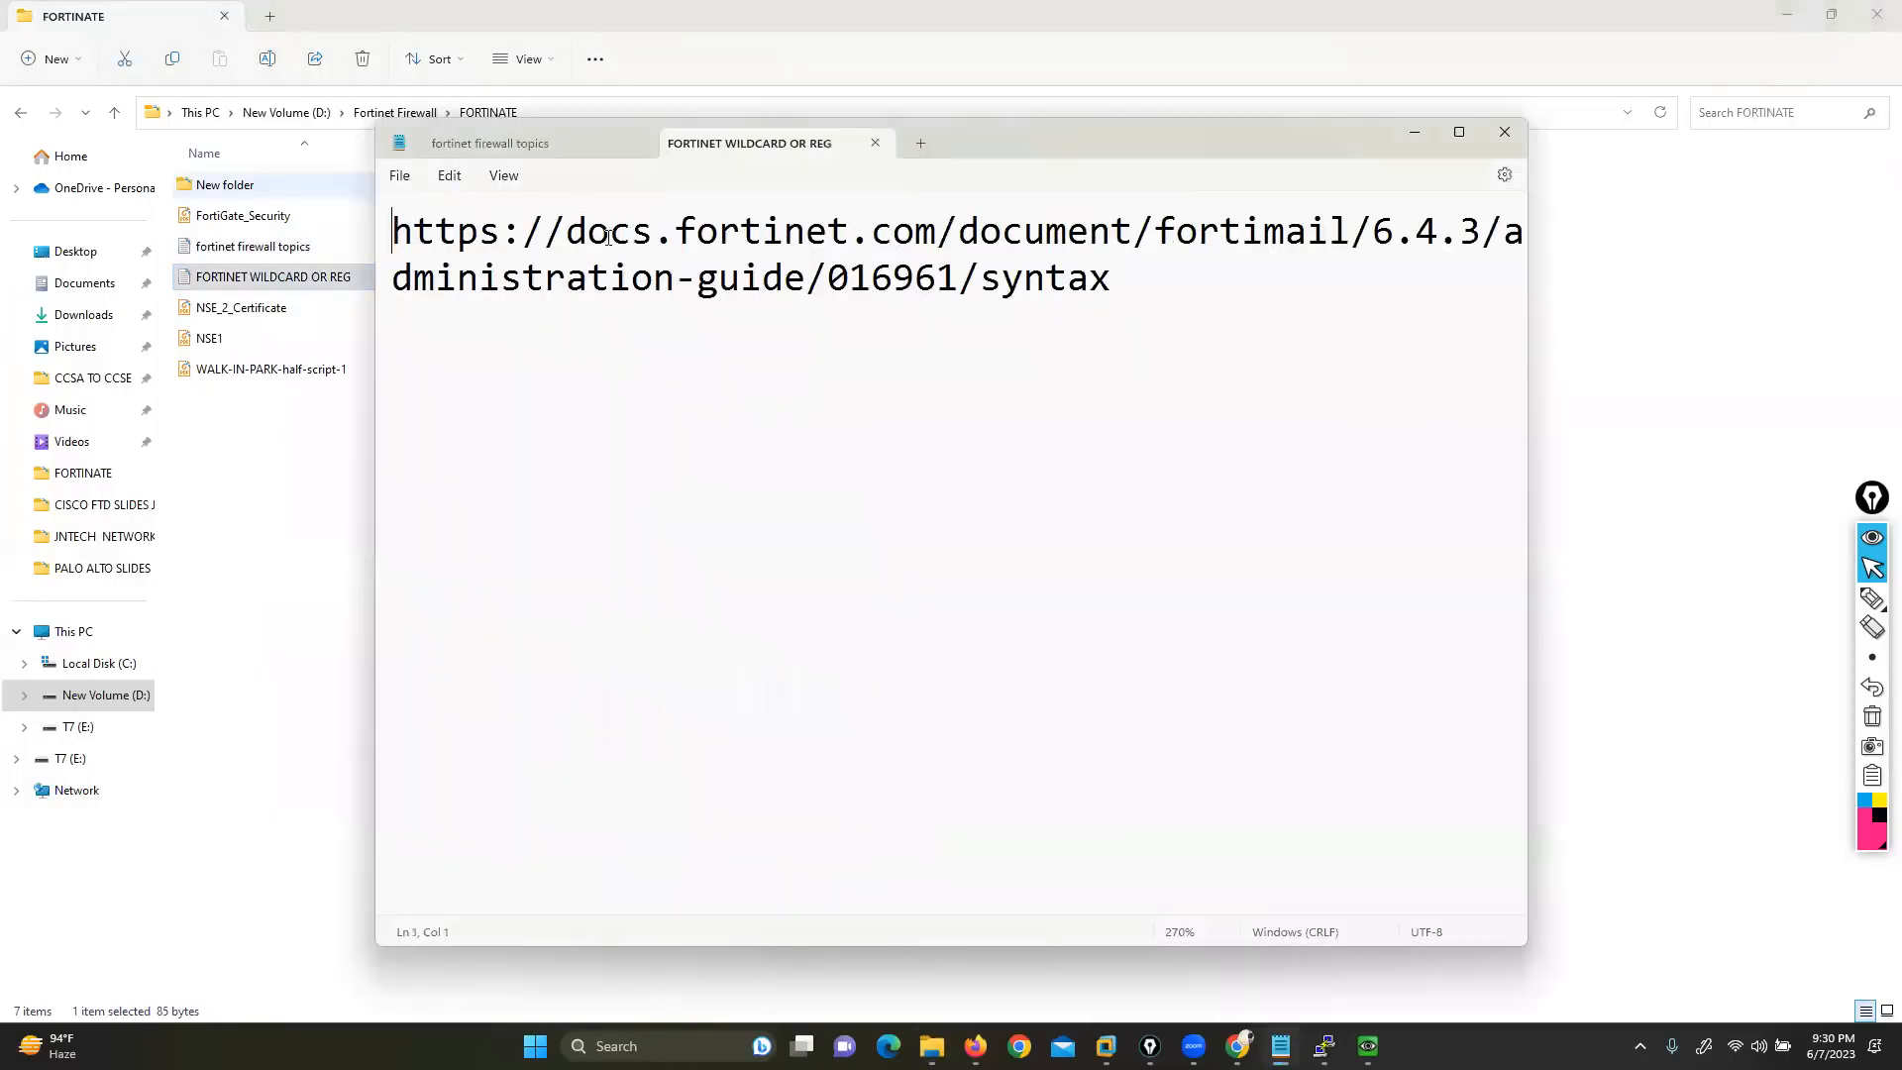
left_click(630, 260)
key("ctrl+a")
key("ctrl+c")
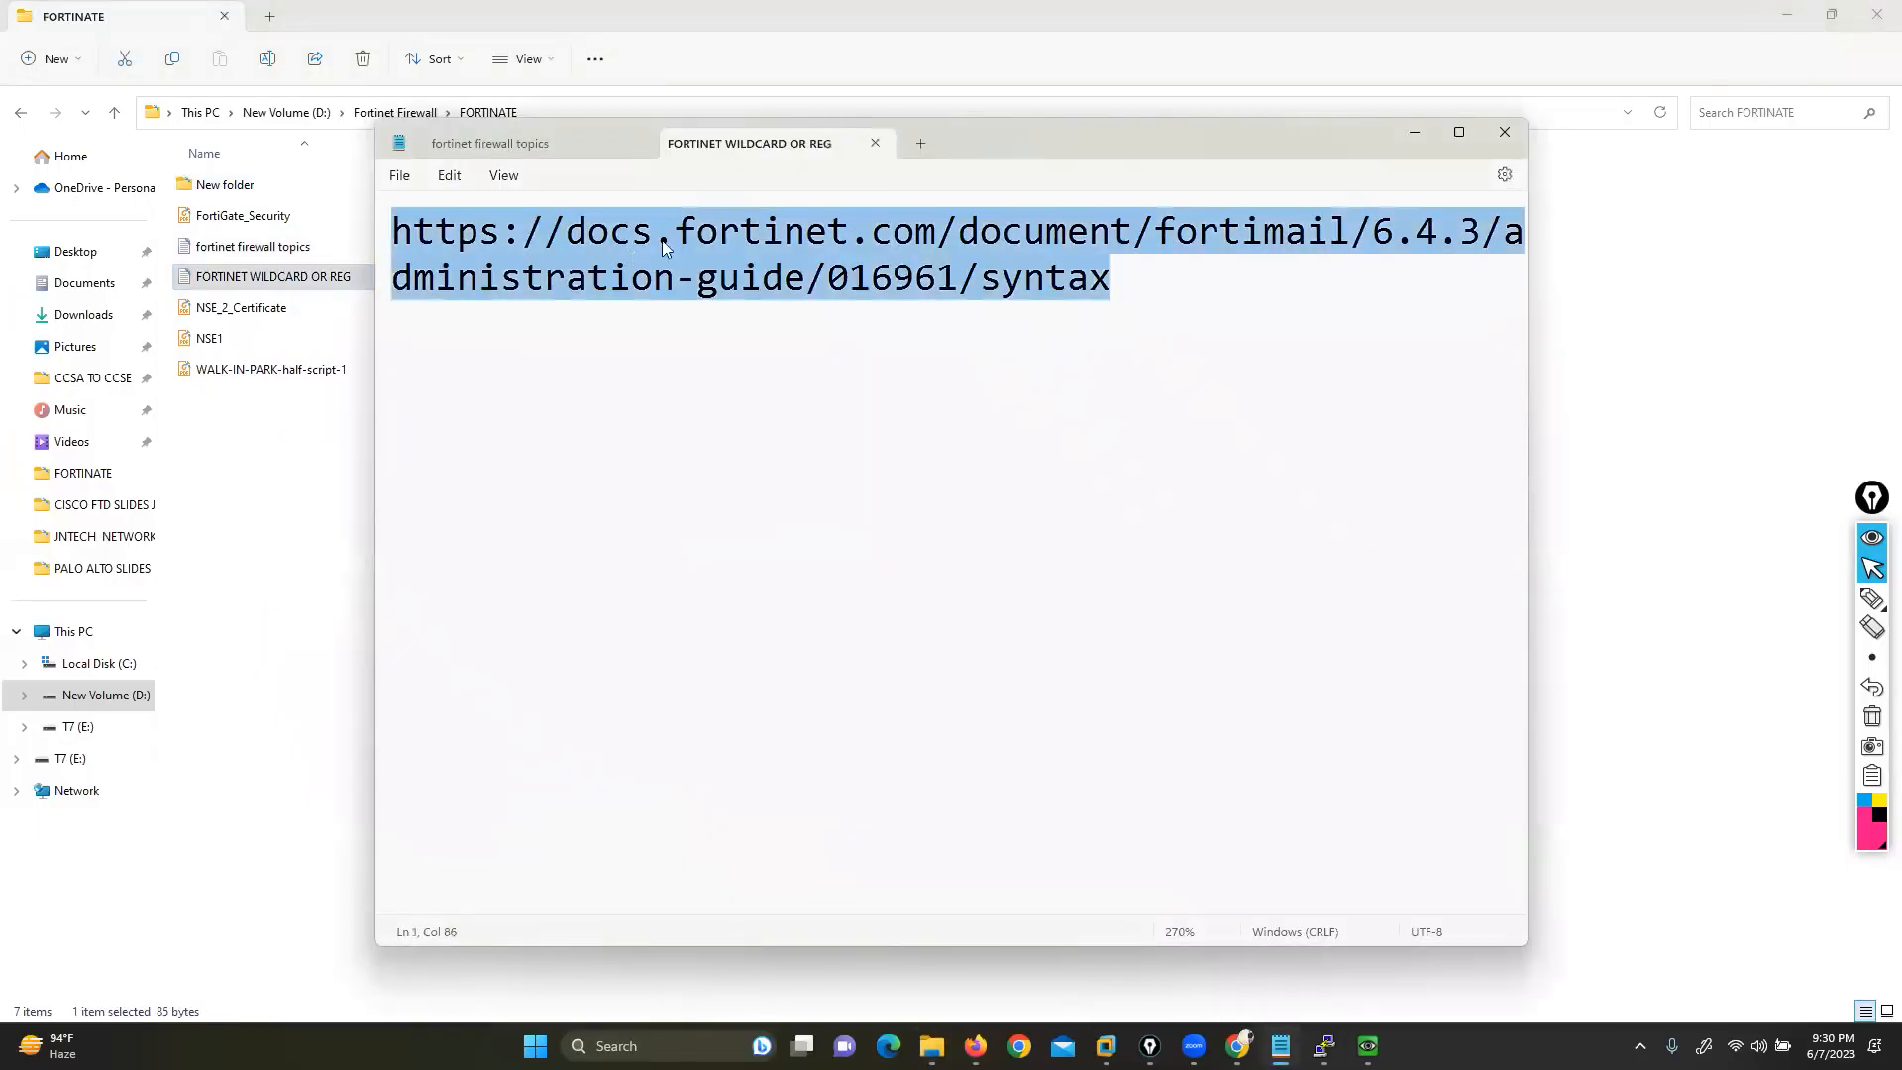
left_click(1416, 132)
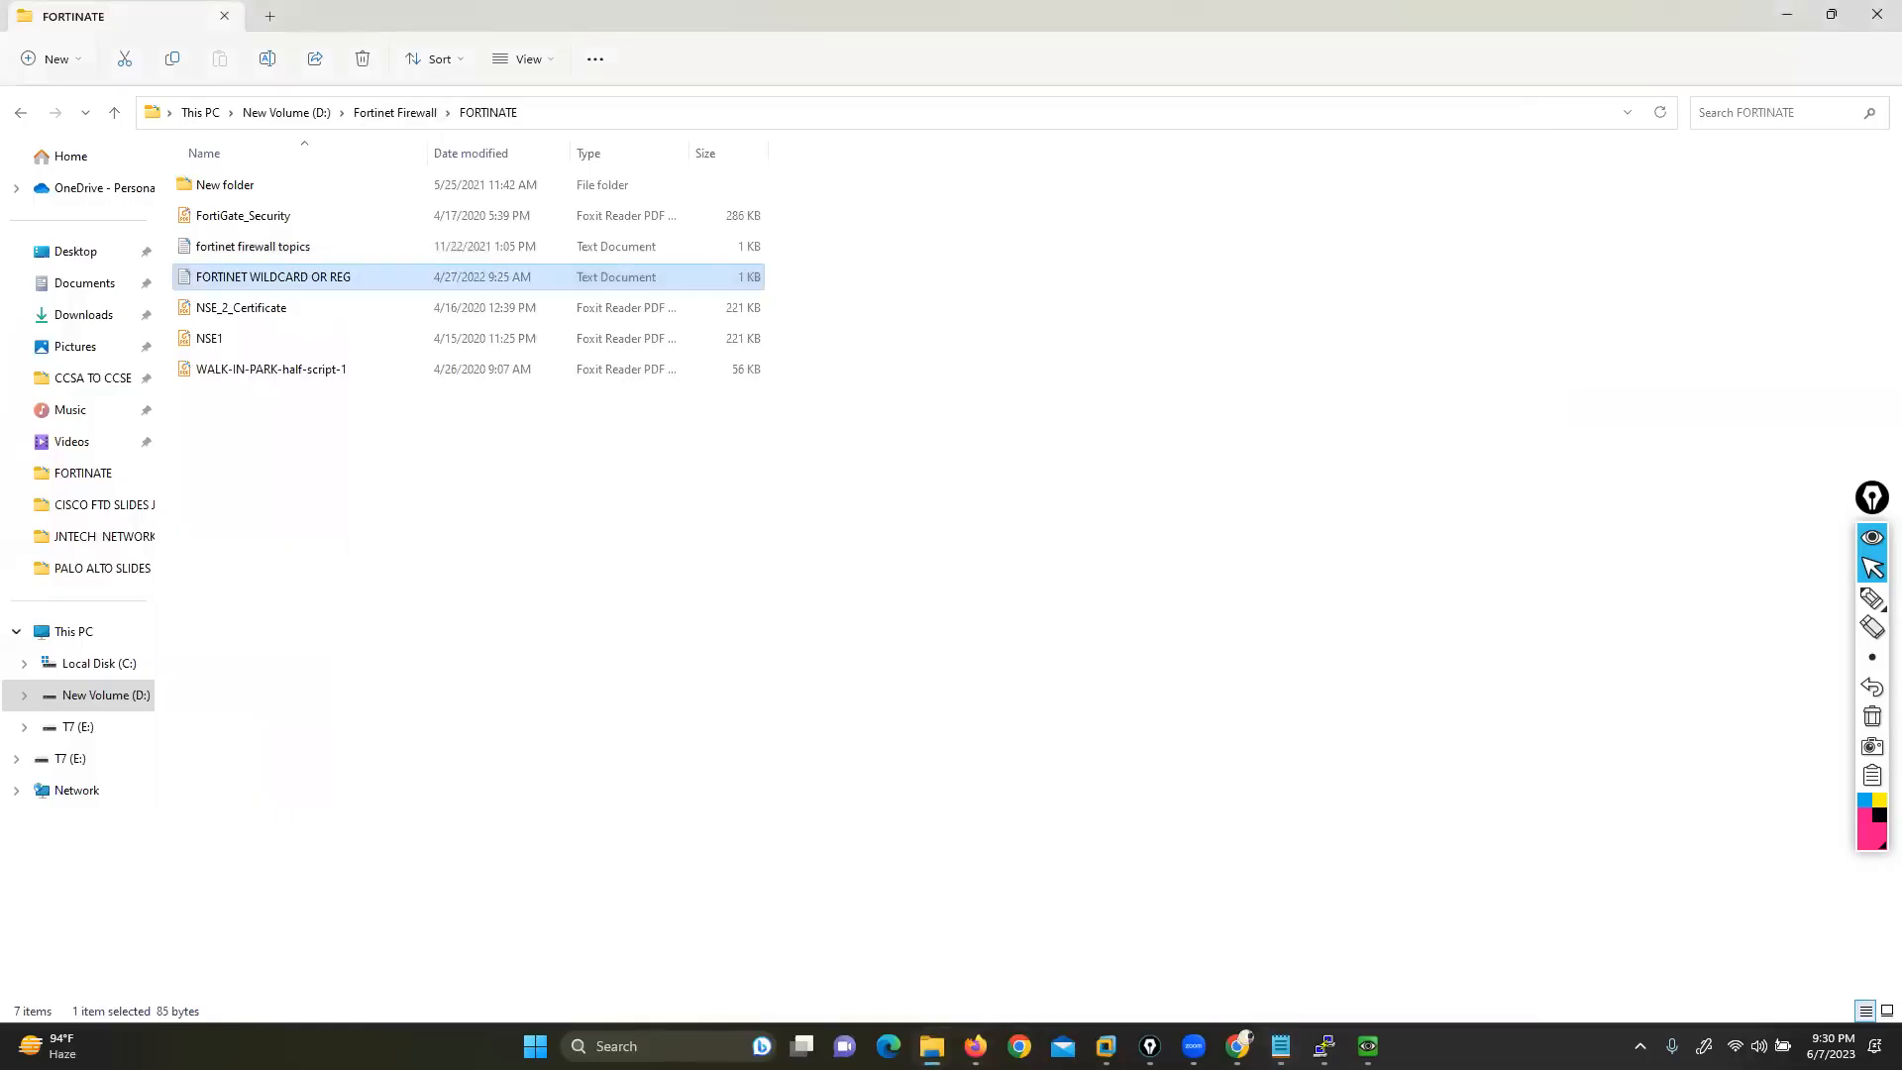
Load the FortiMail 6.4.3 syntax docs page in a new tab and accept cookies
left_click(976, 1047)
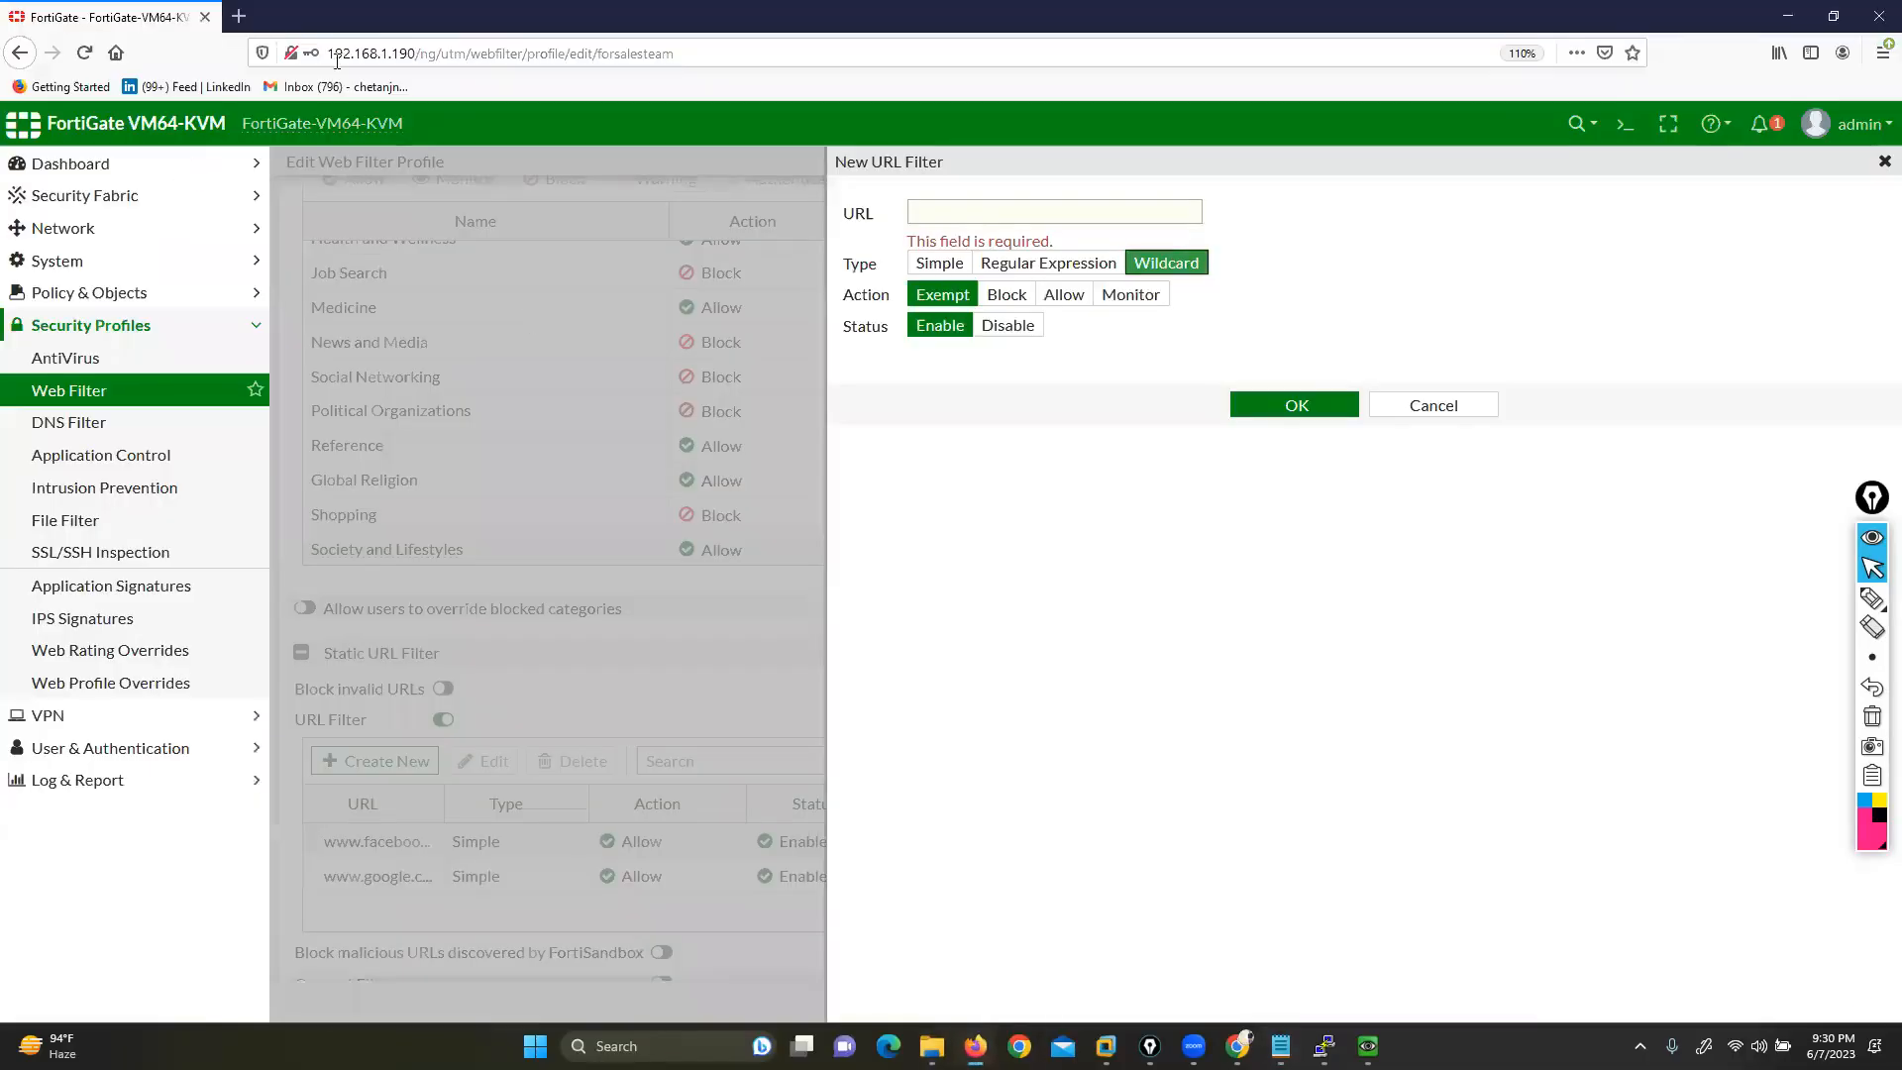
left_click(237, 17)
key("ctrl+v")
key("Return")
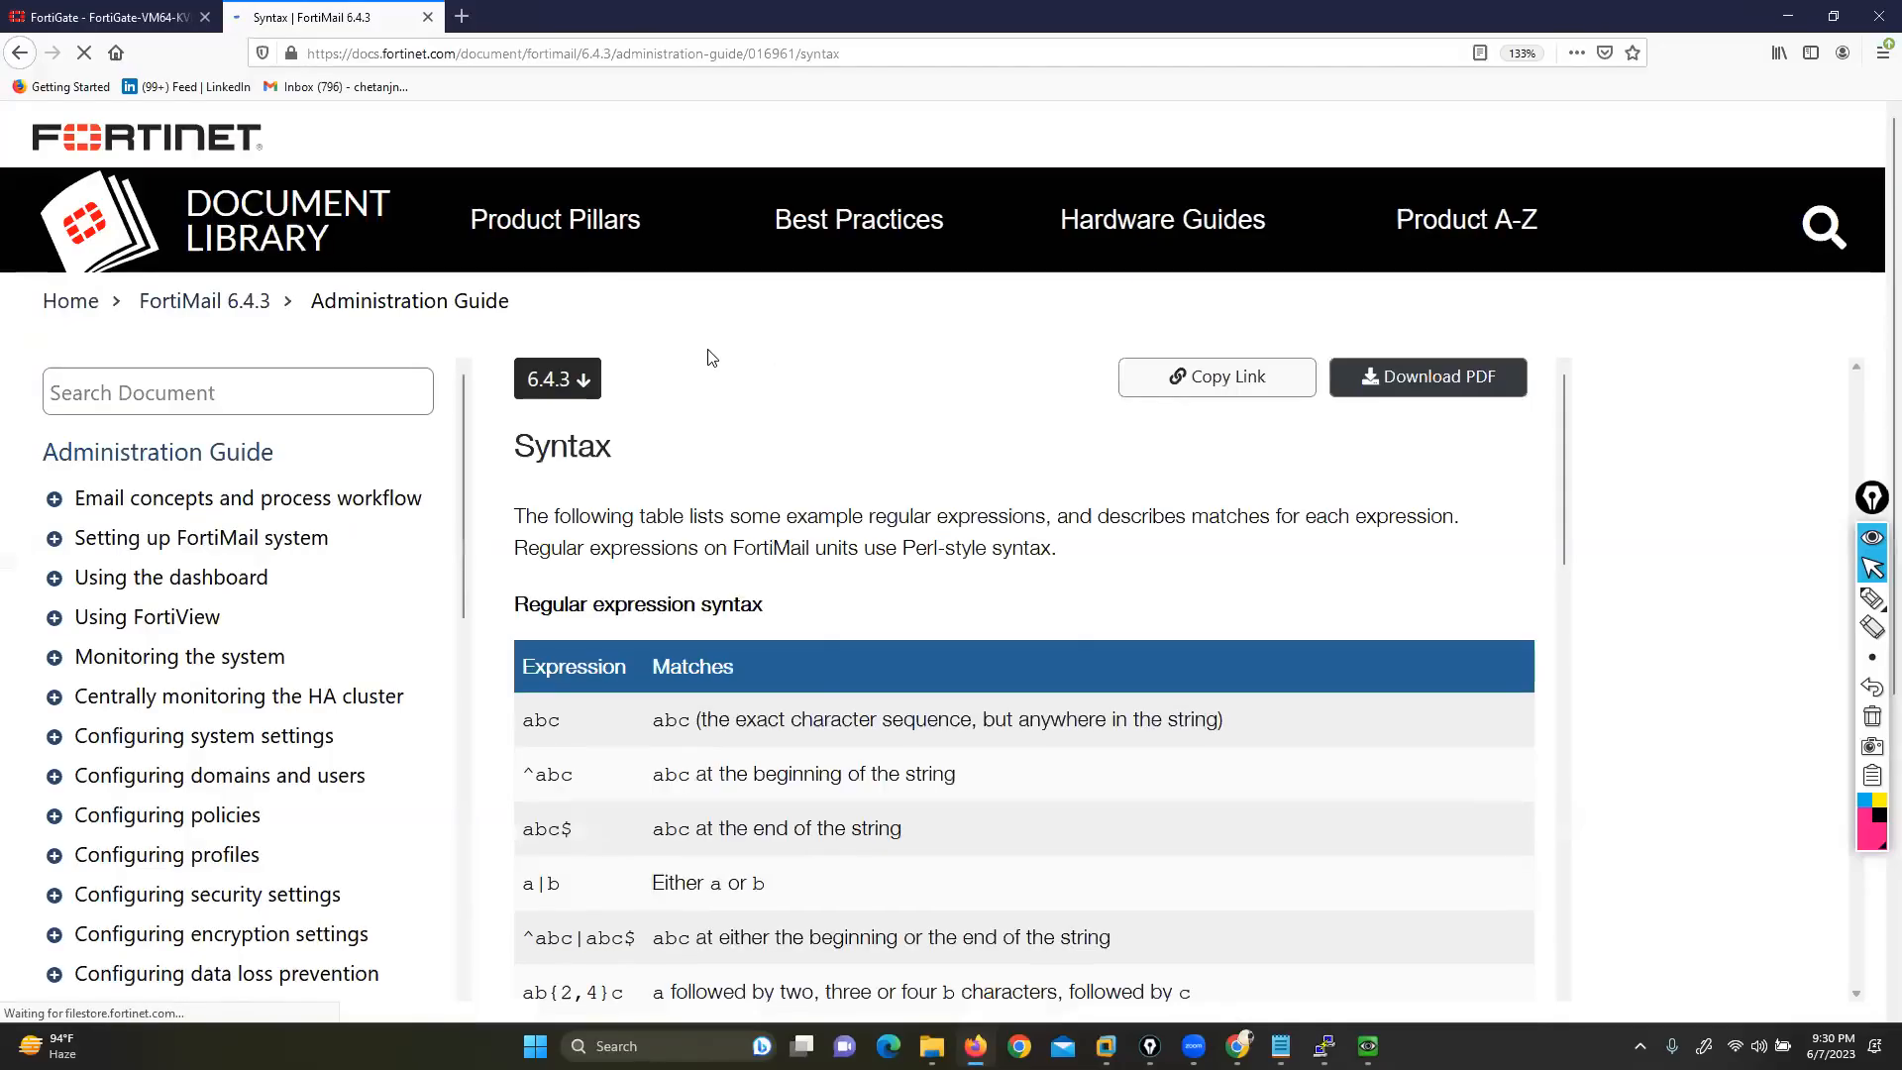
scroll(976, 526, "down", 1)
scroll(976, 526, "down", 1)
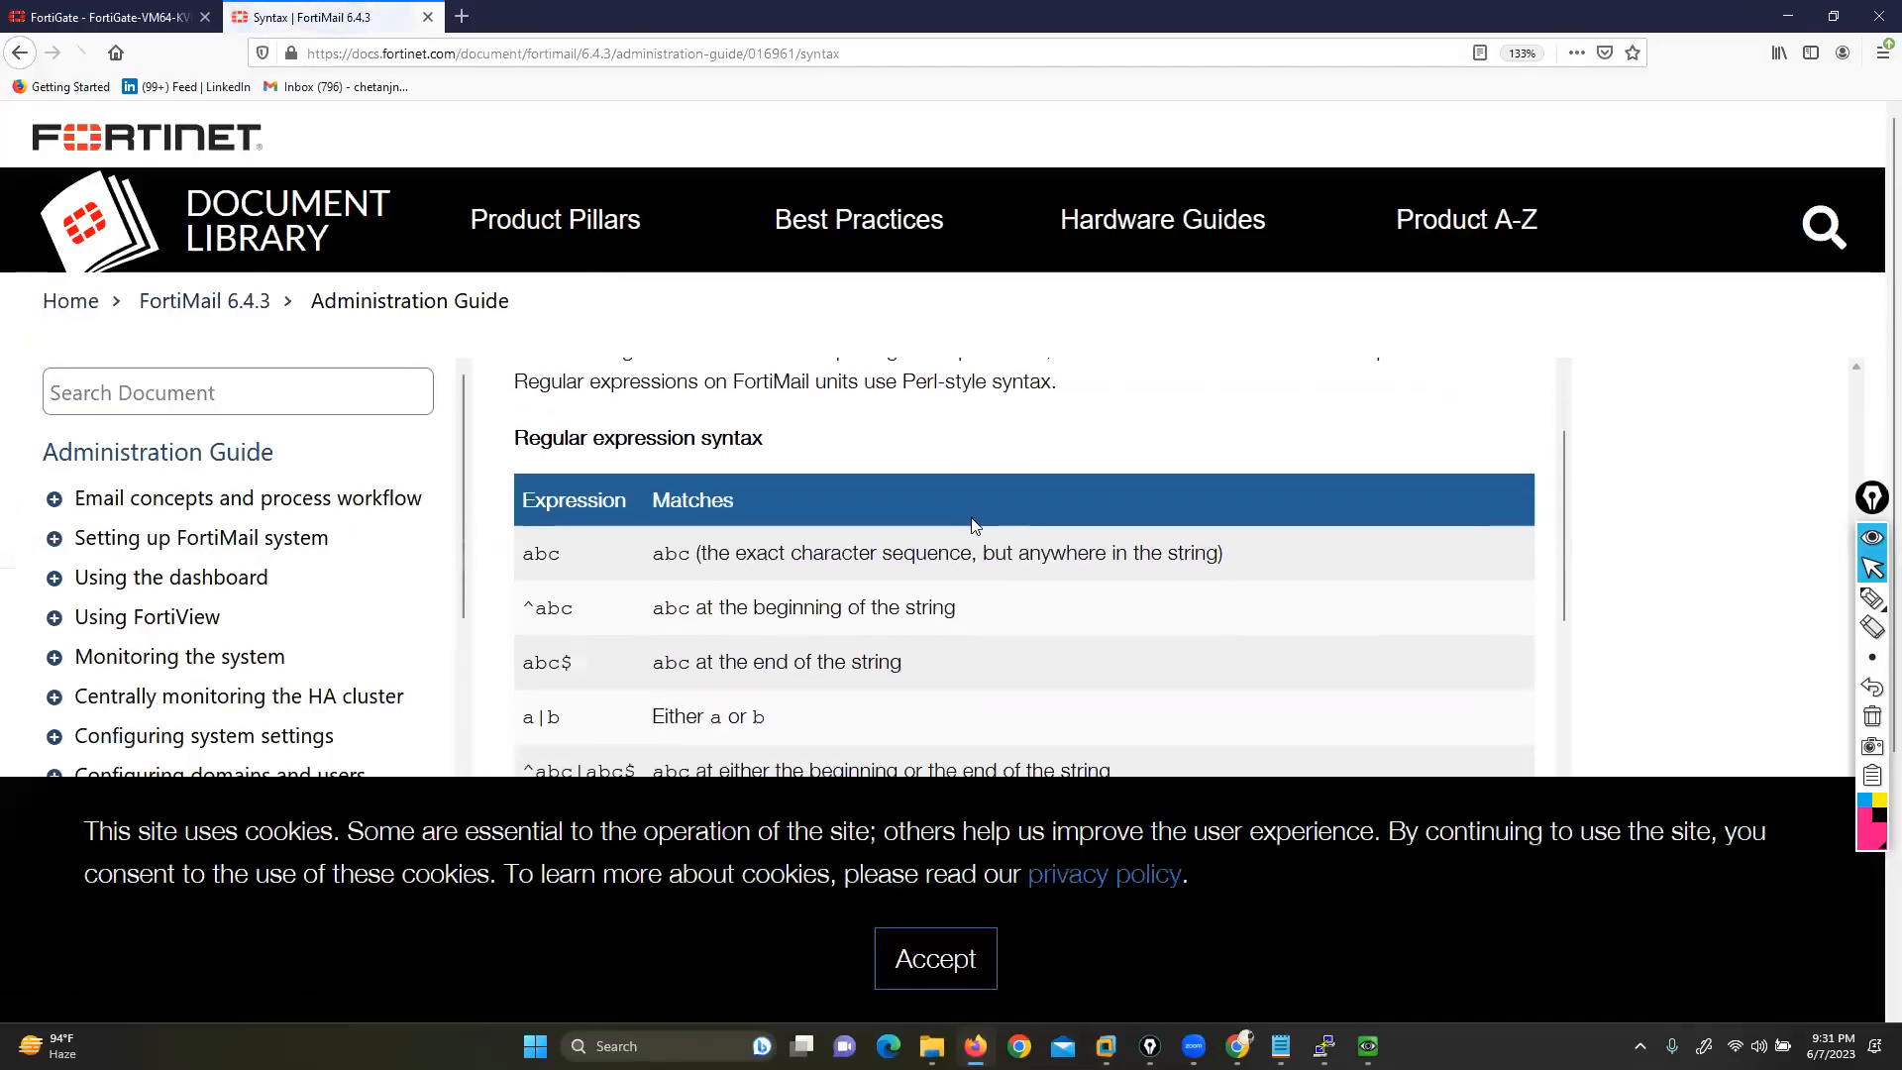
left_click(935, 959)
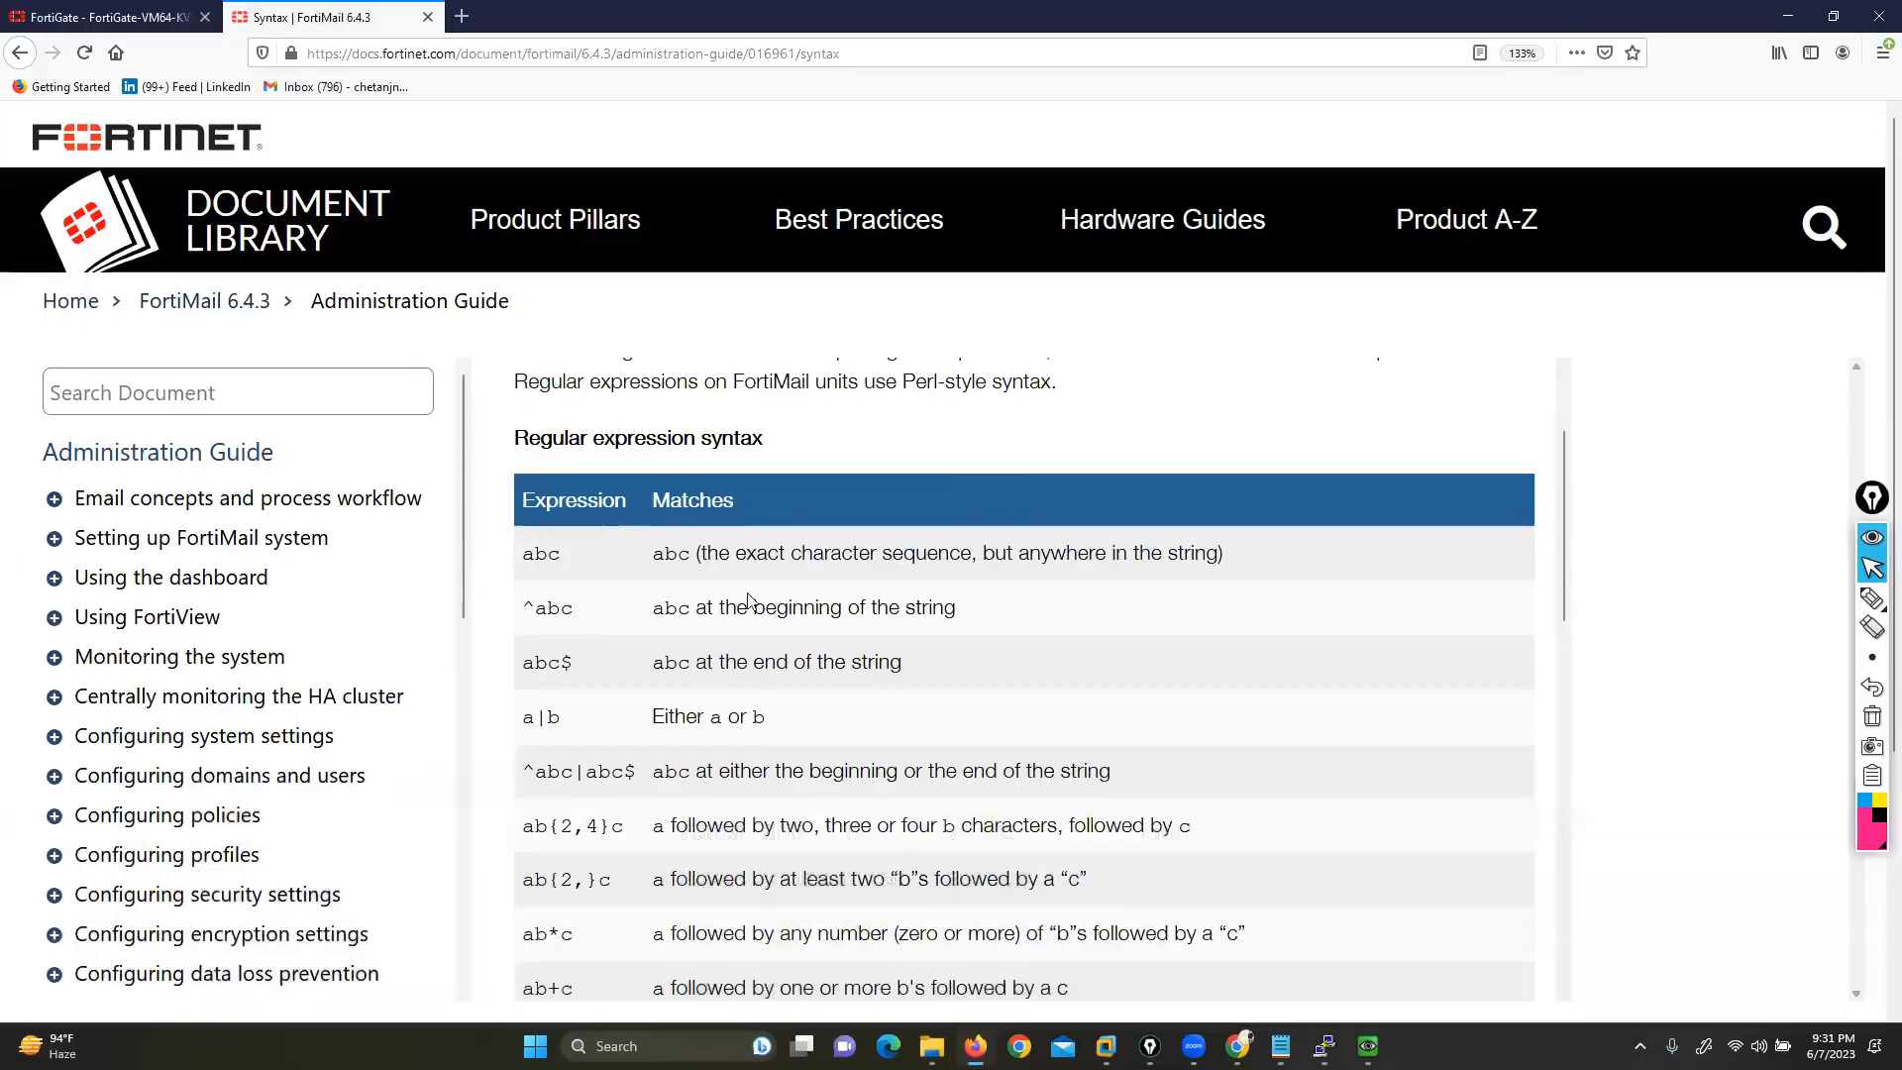
Compare the Simple, Regular Expression and Wildcard types, leaving Wildcard selected
left_click(103, 19)
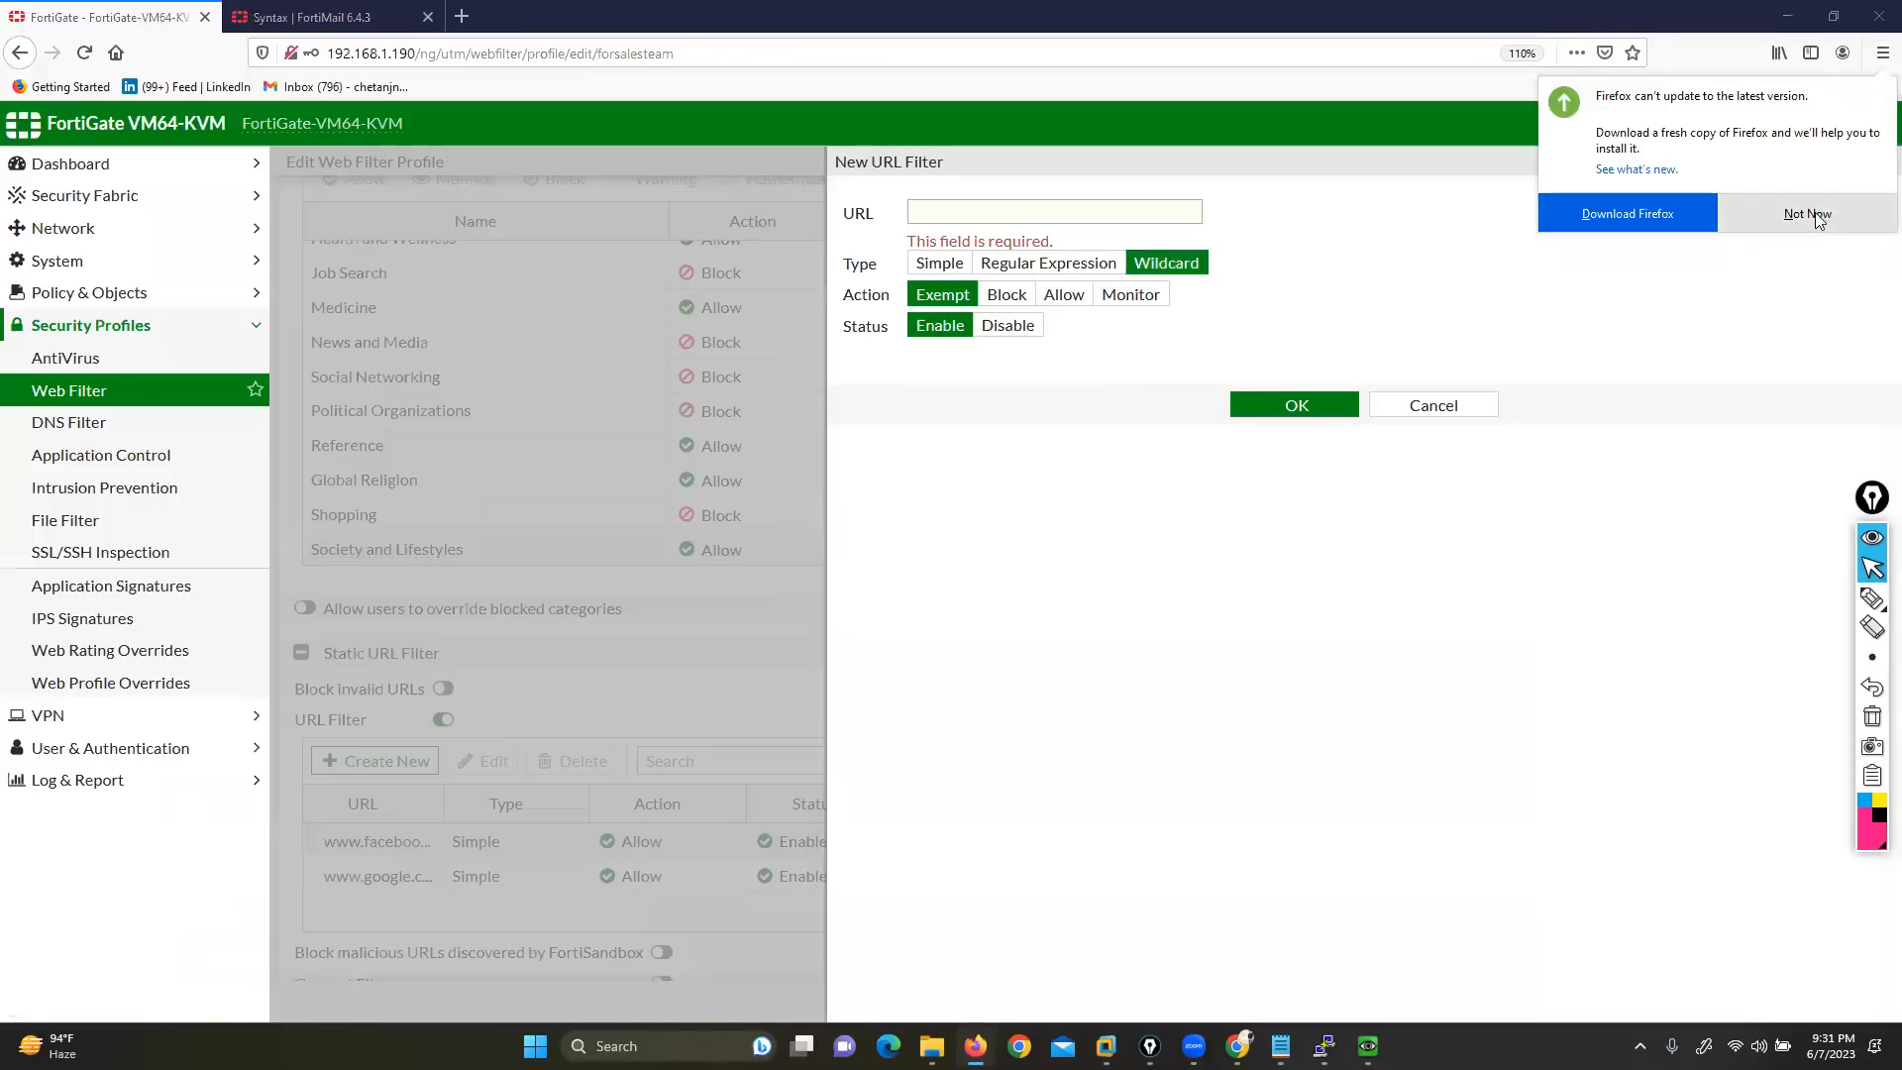
left_click(1791, 230)
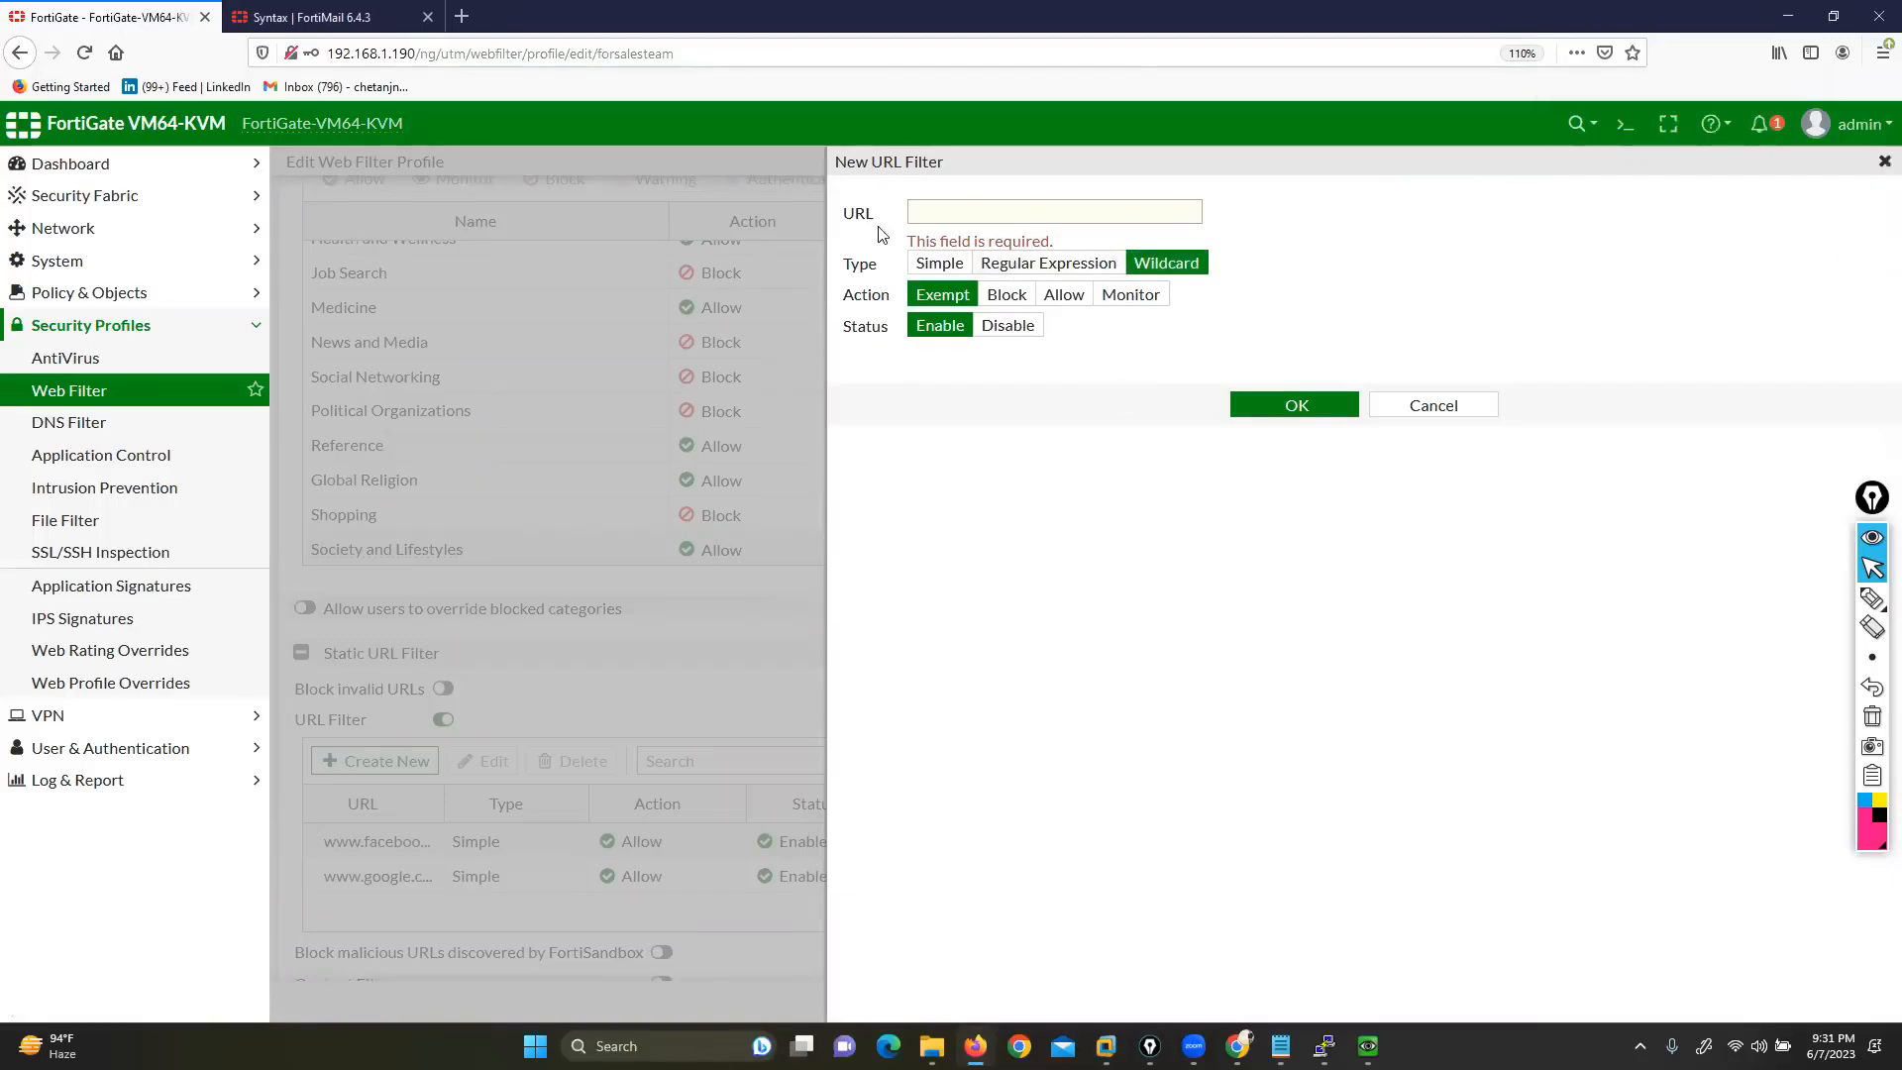
left_click(931, 265)
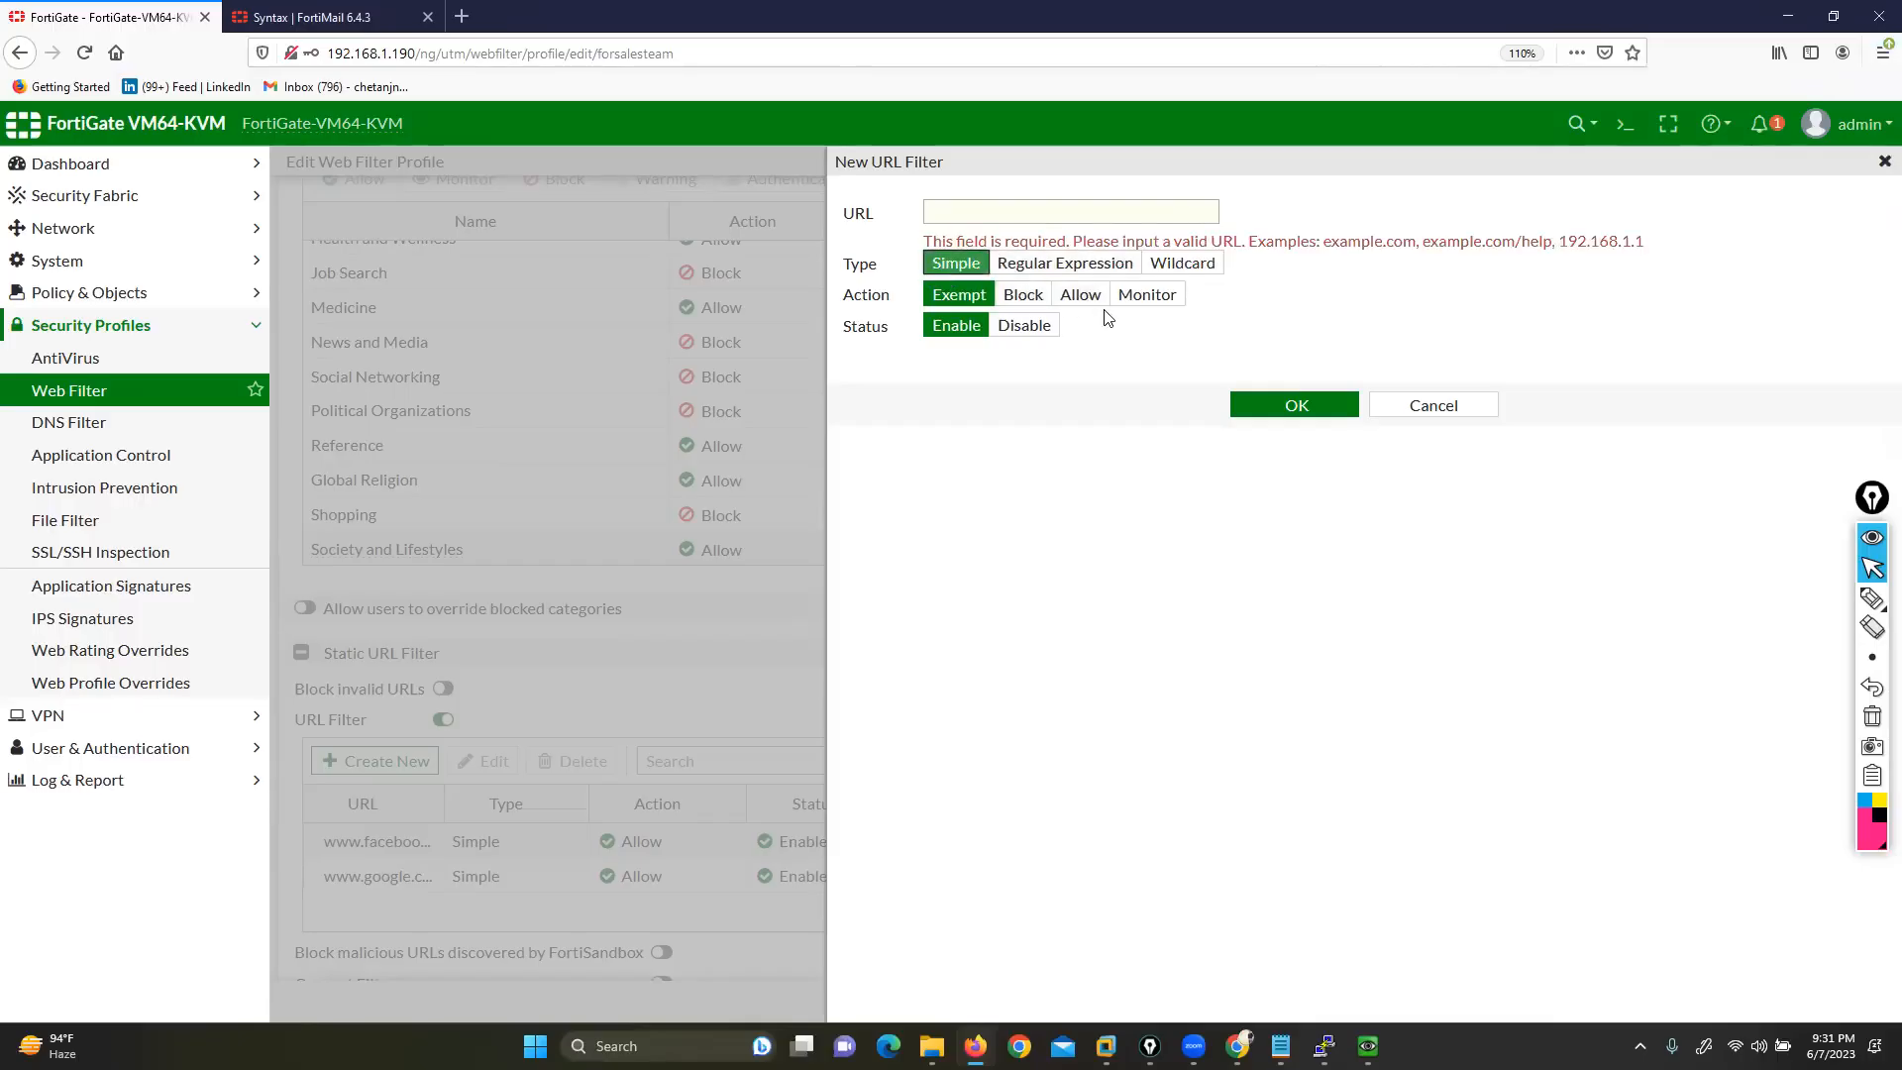
left_click(1070, 267)
left_click(1137, 266)
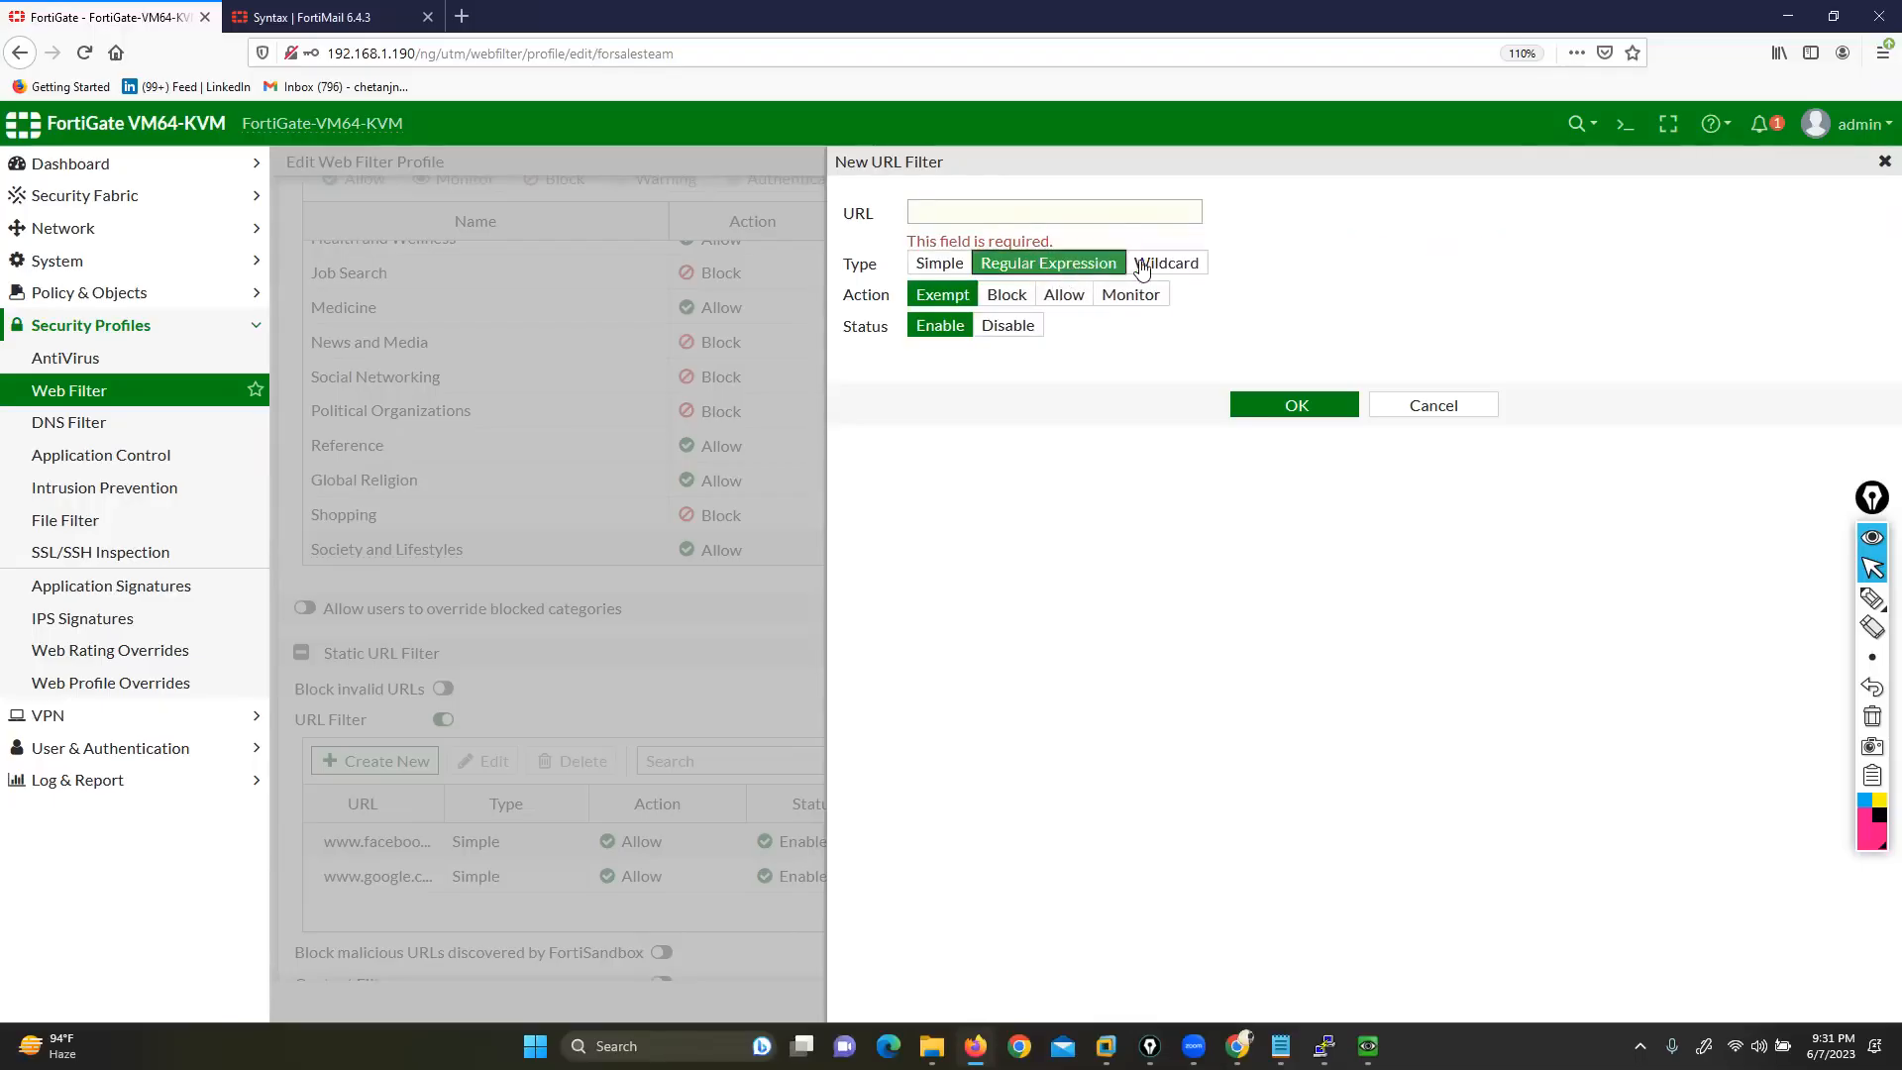
Review the docs' explanation that abc matches anywhere in the string
left_click(327, 17)
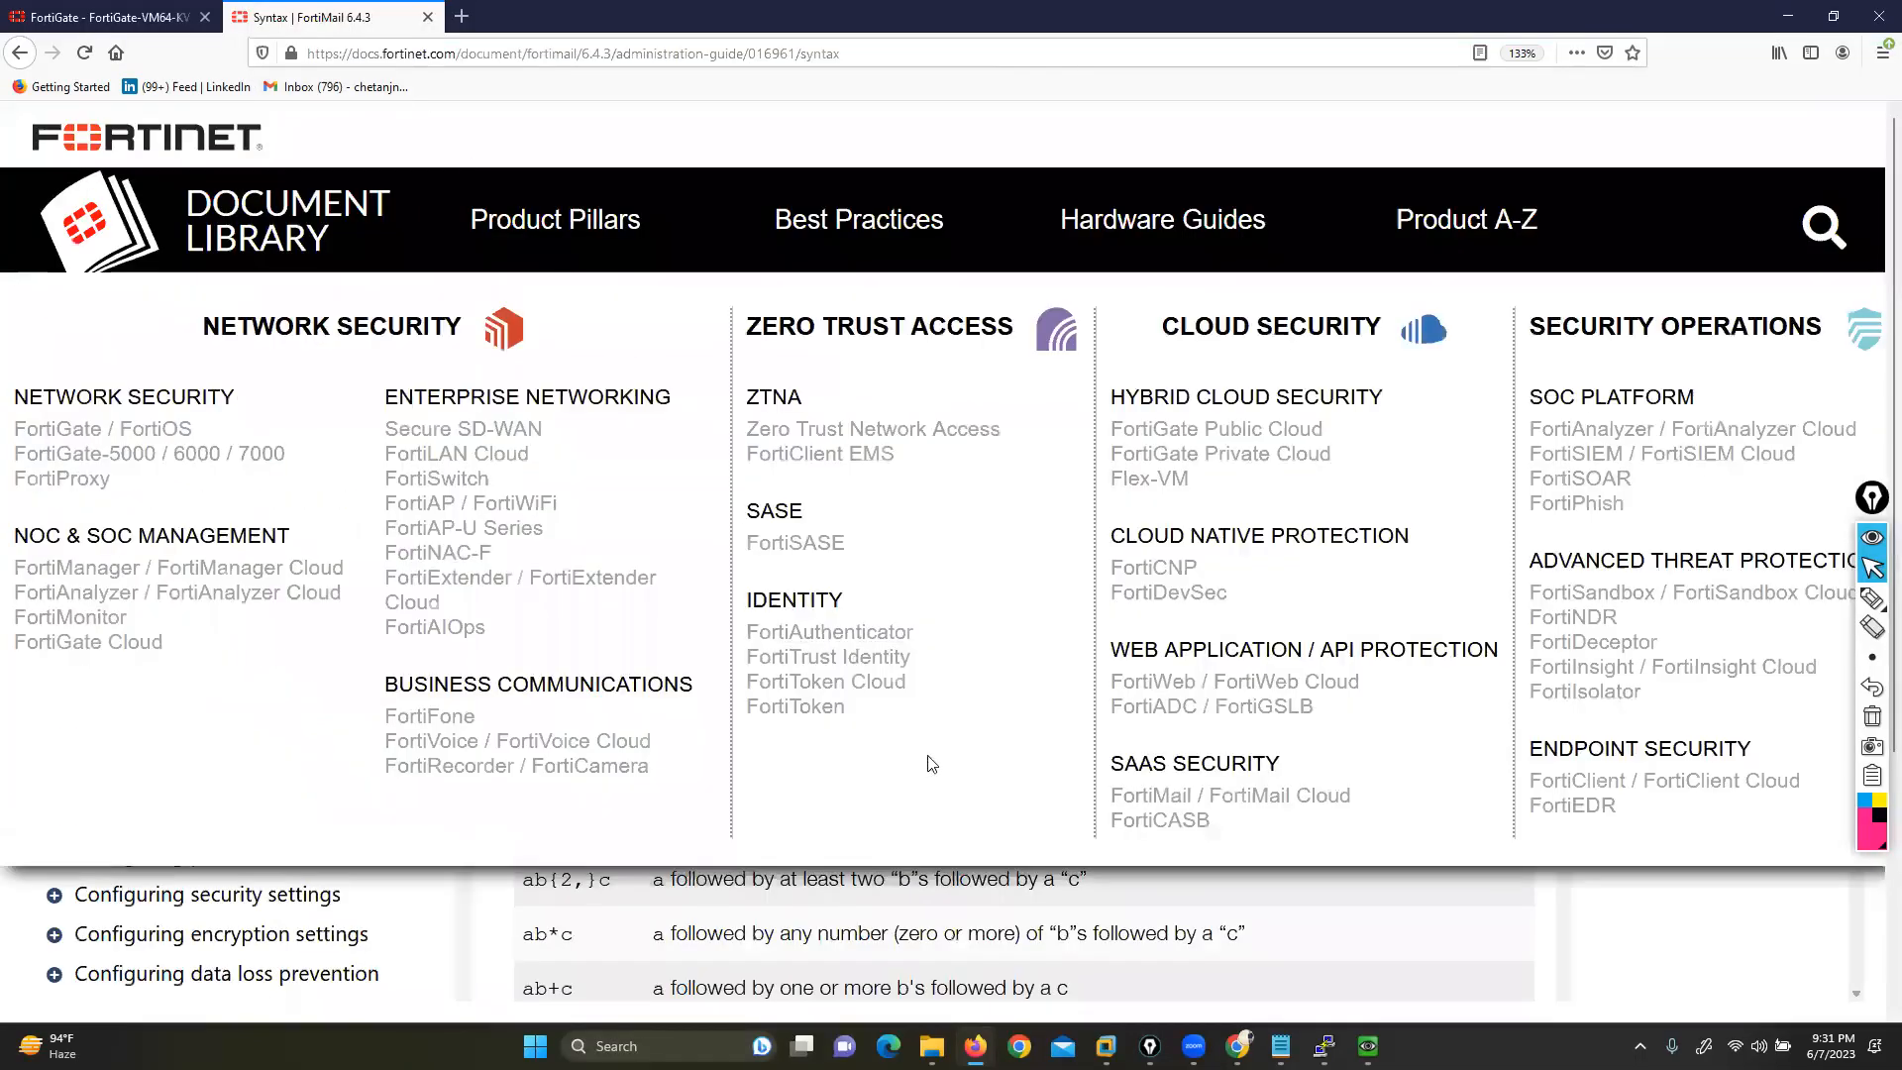
scroll(818, 620, "up", 2)
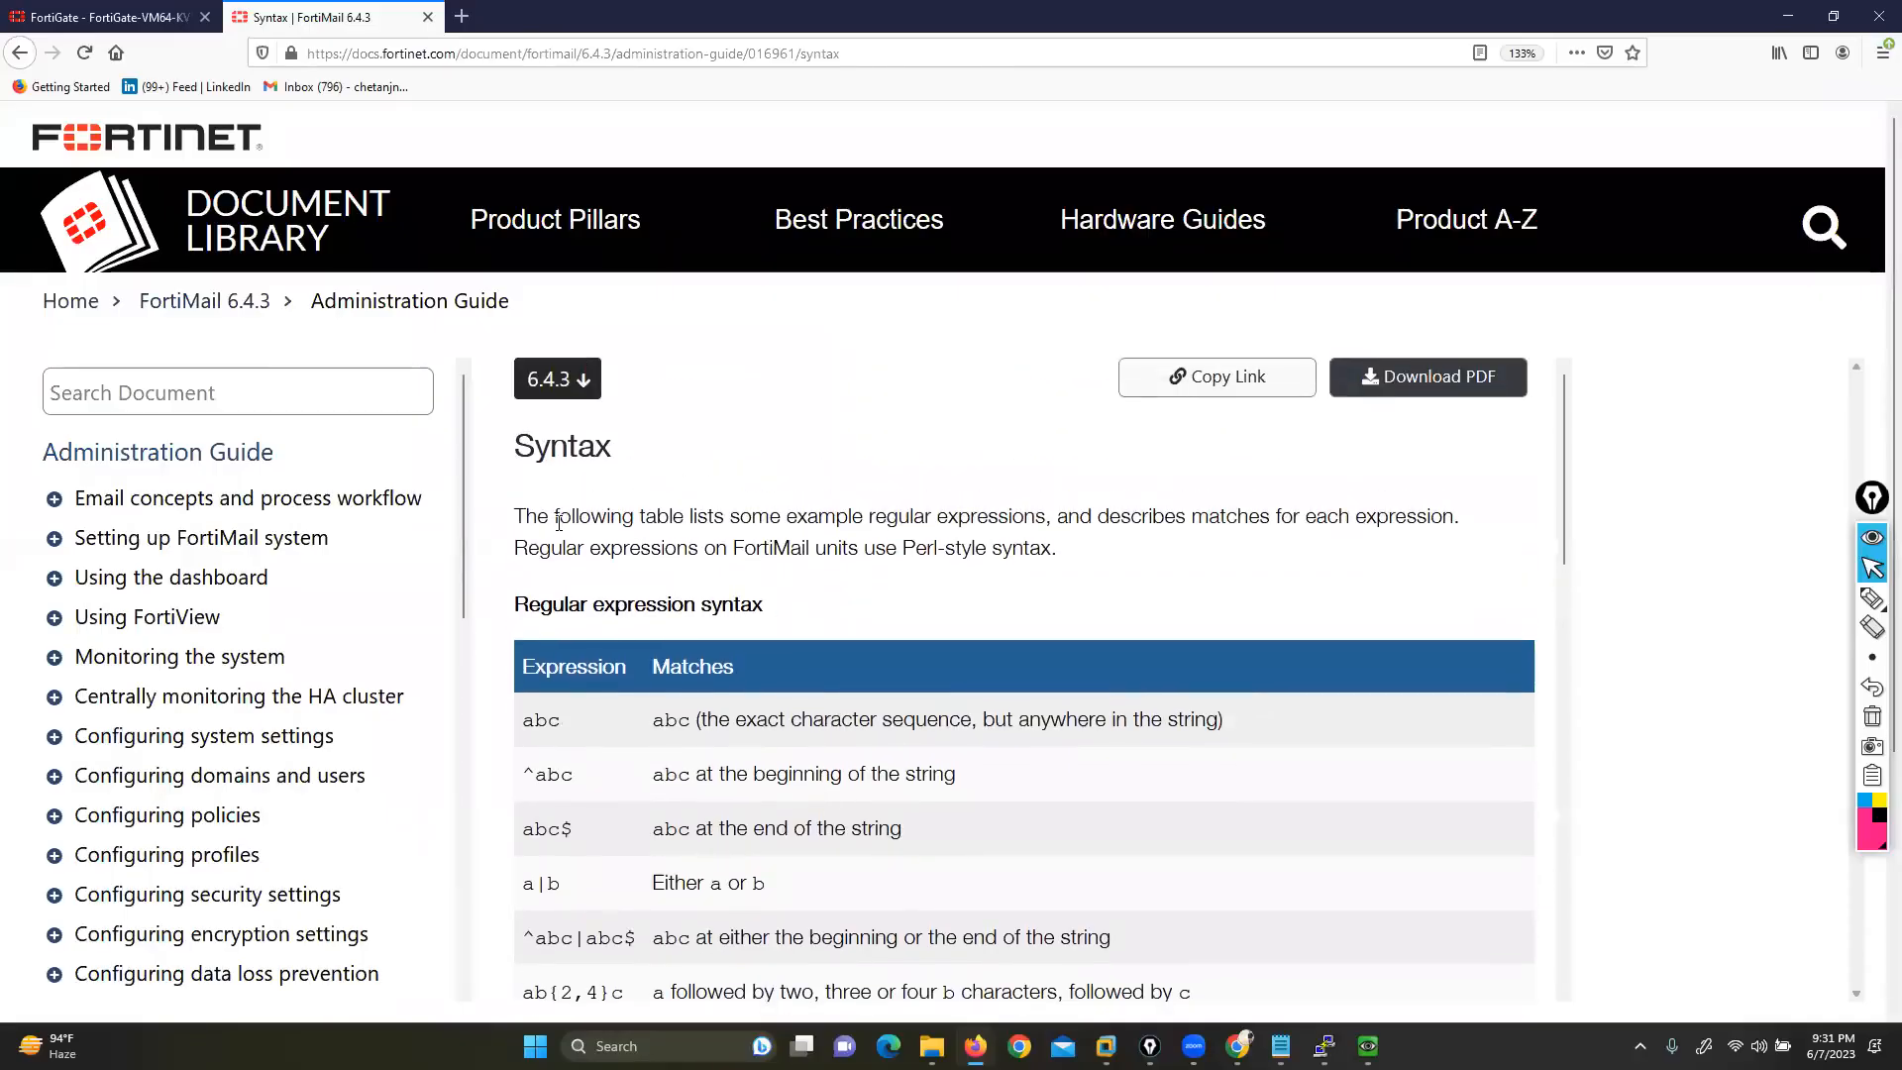
scroll(567, 528, "down", 2)
left_click_drag(524, 553, 559, 552)
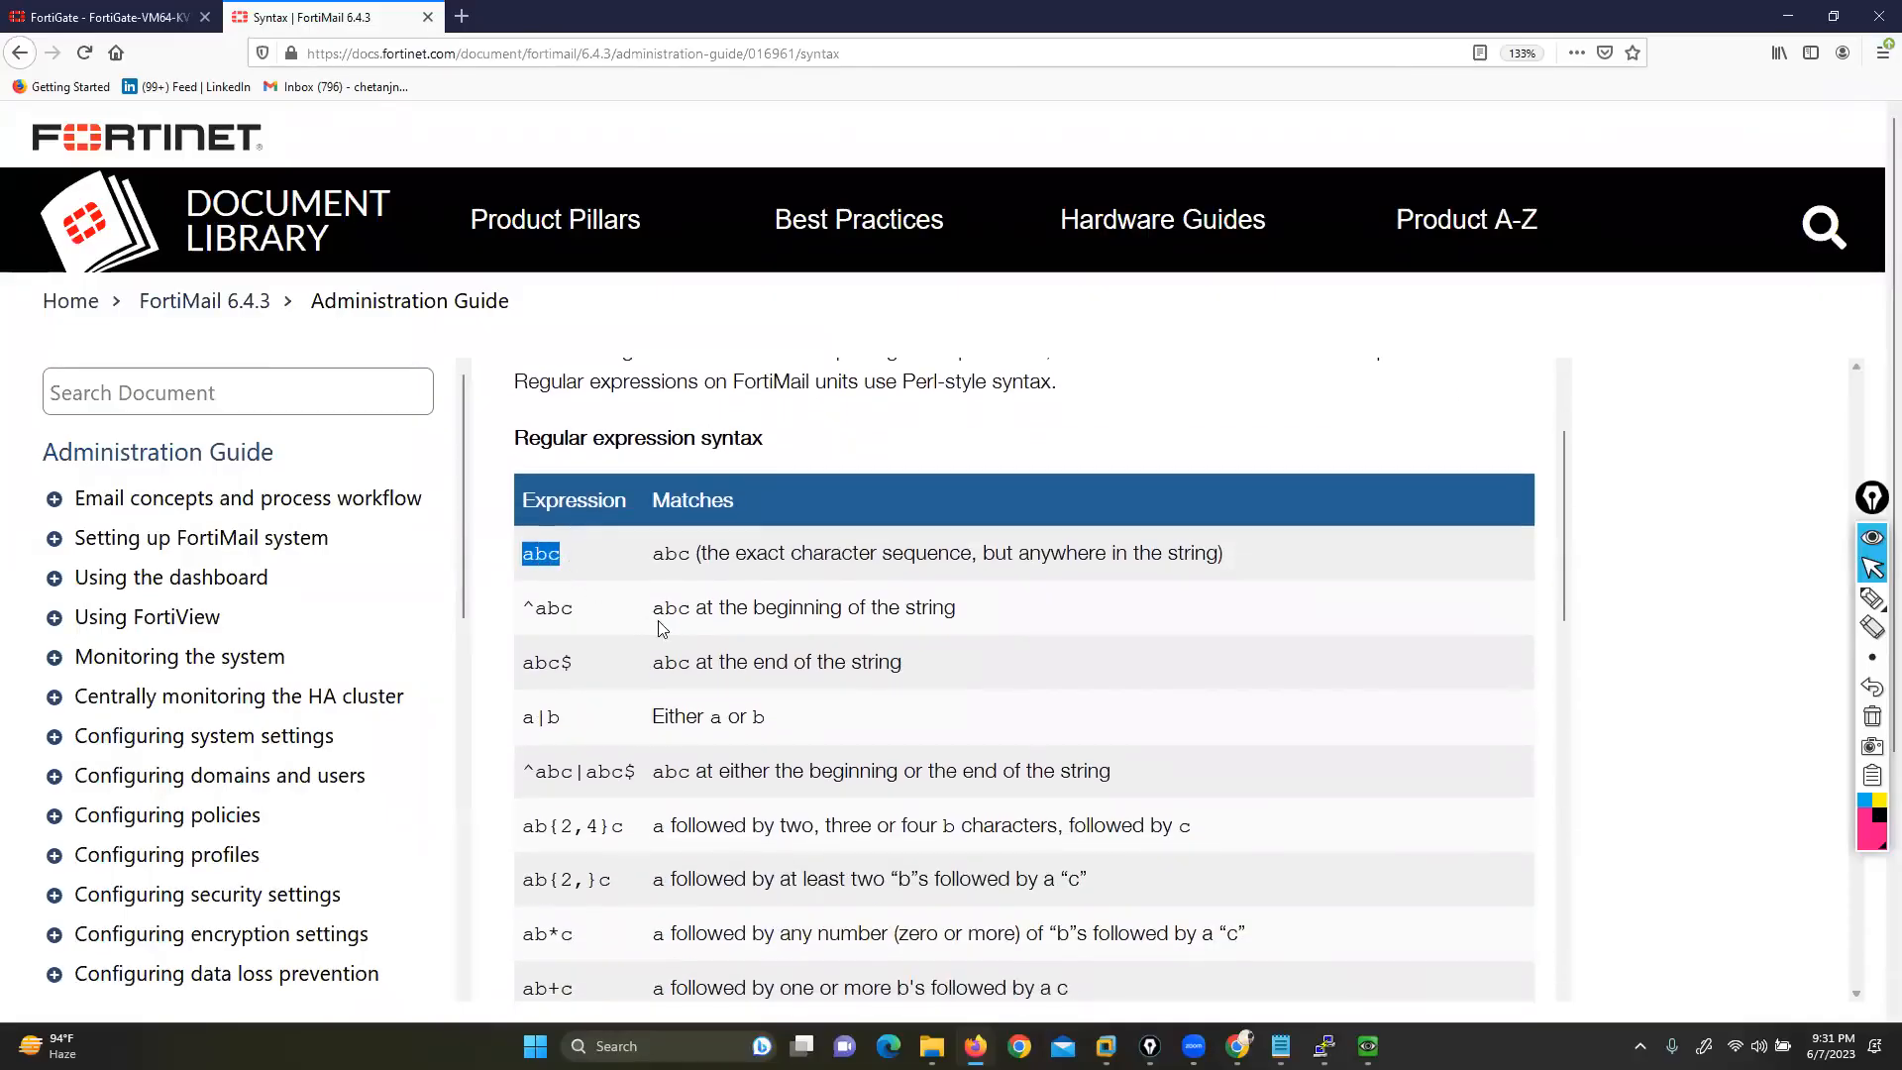
left_click_drag(708, 553, 1189, 558)
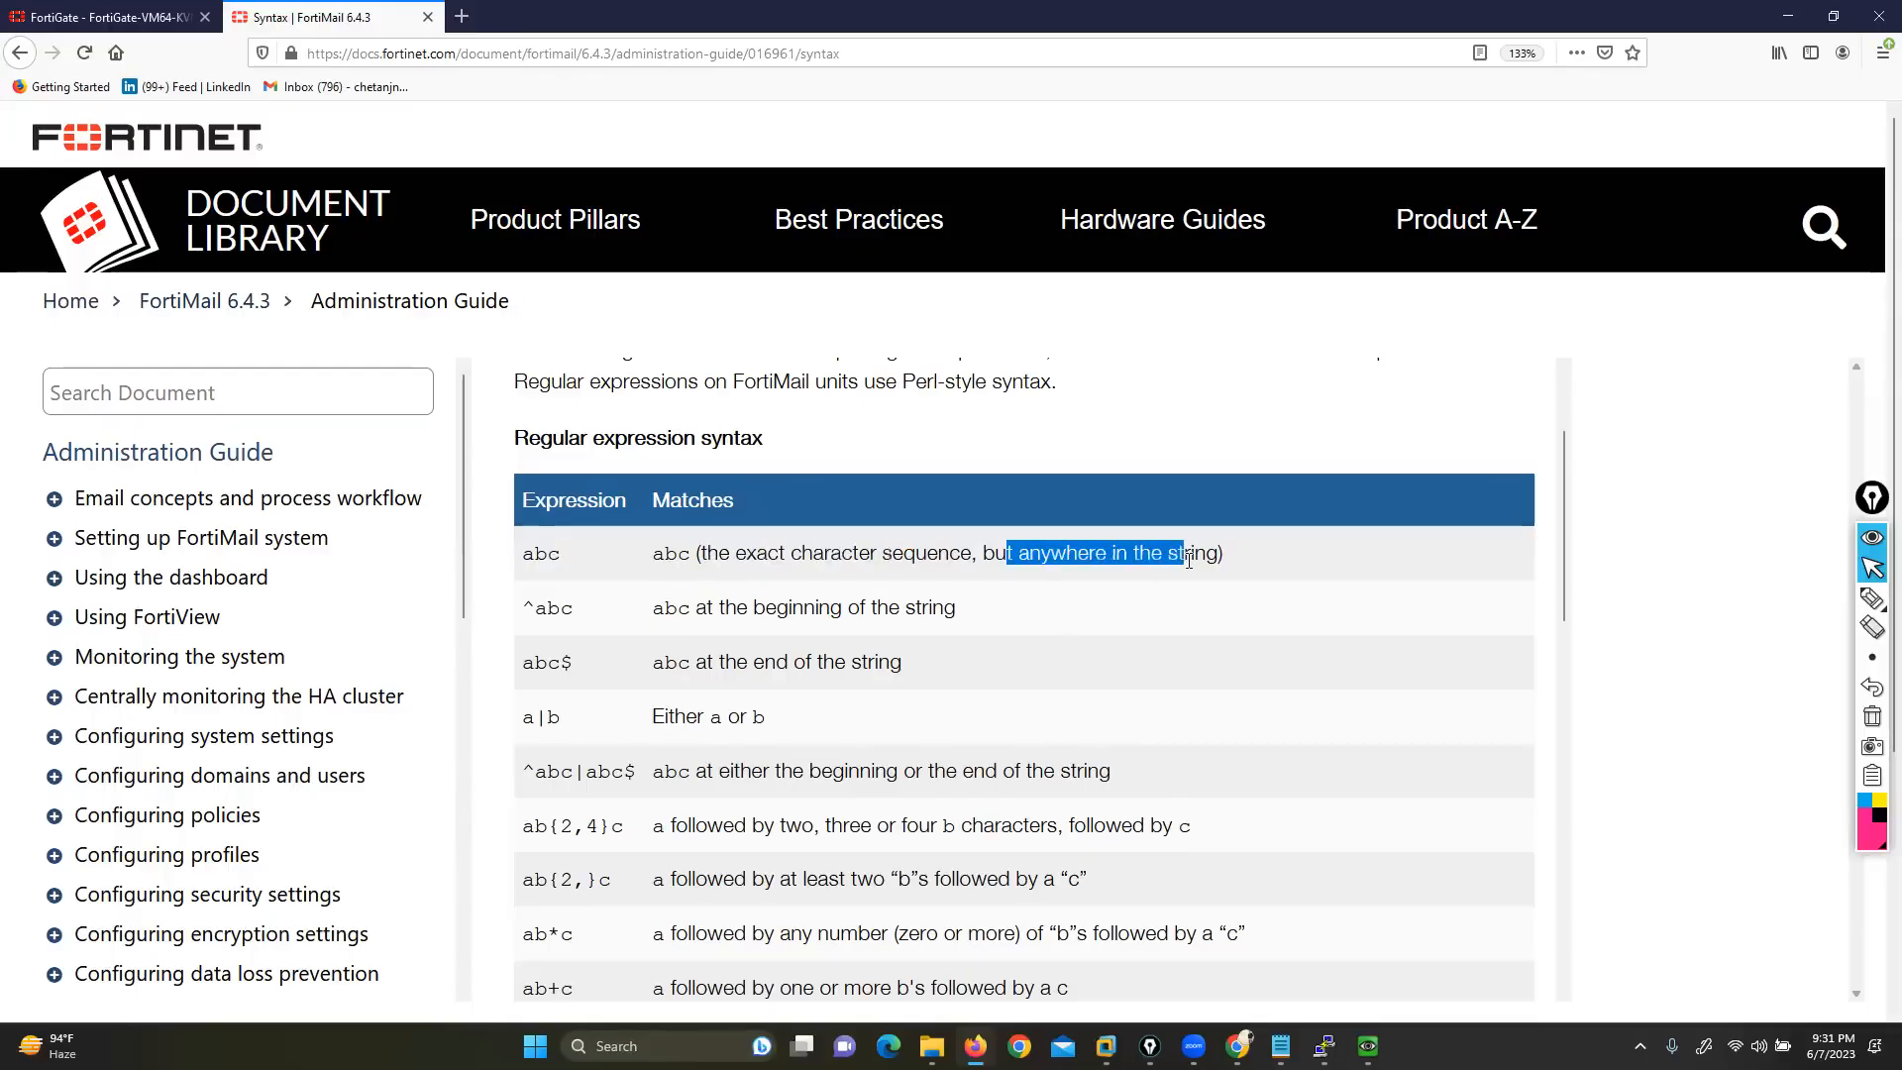
left_click(144, 18)
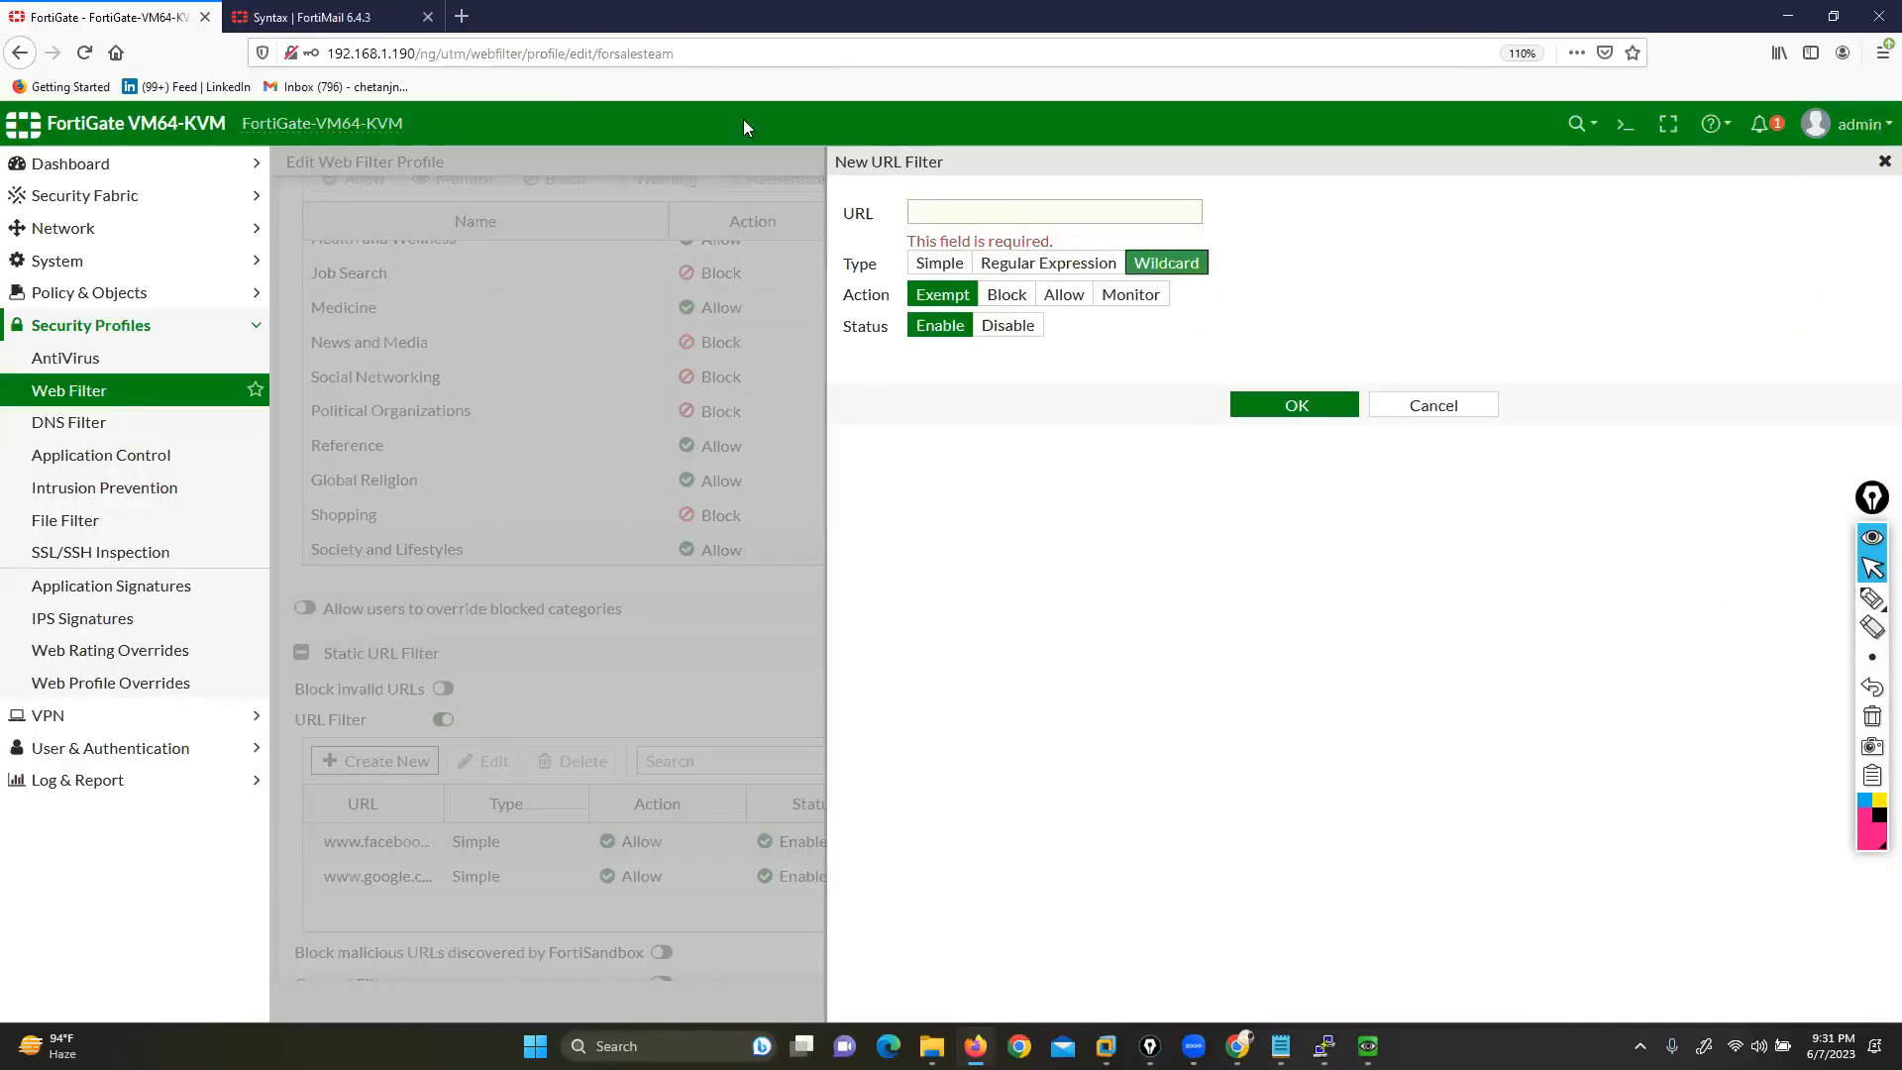
Enter news in the URL field as a Regular Expression match
left_click(958, 210)
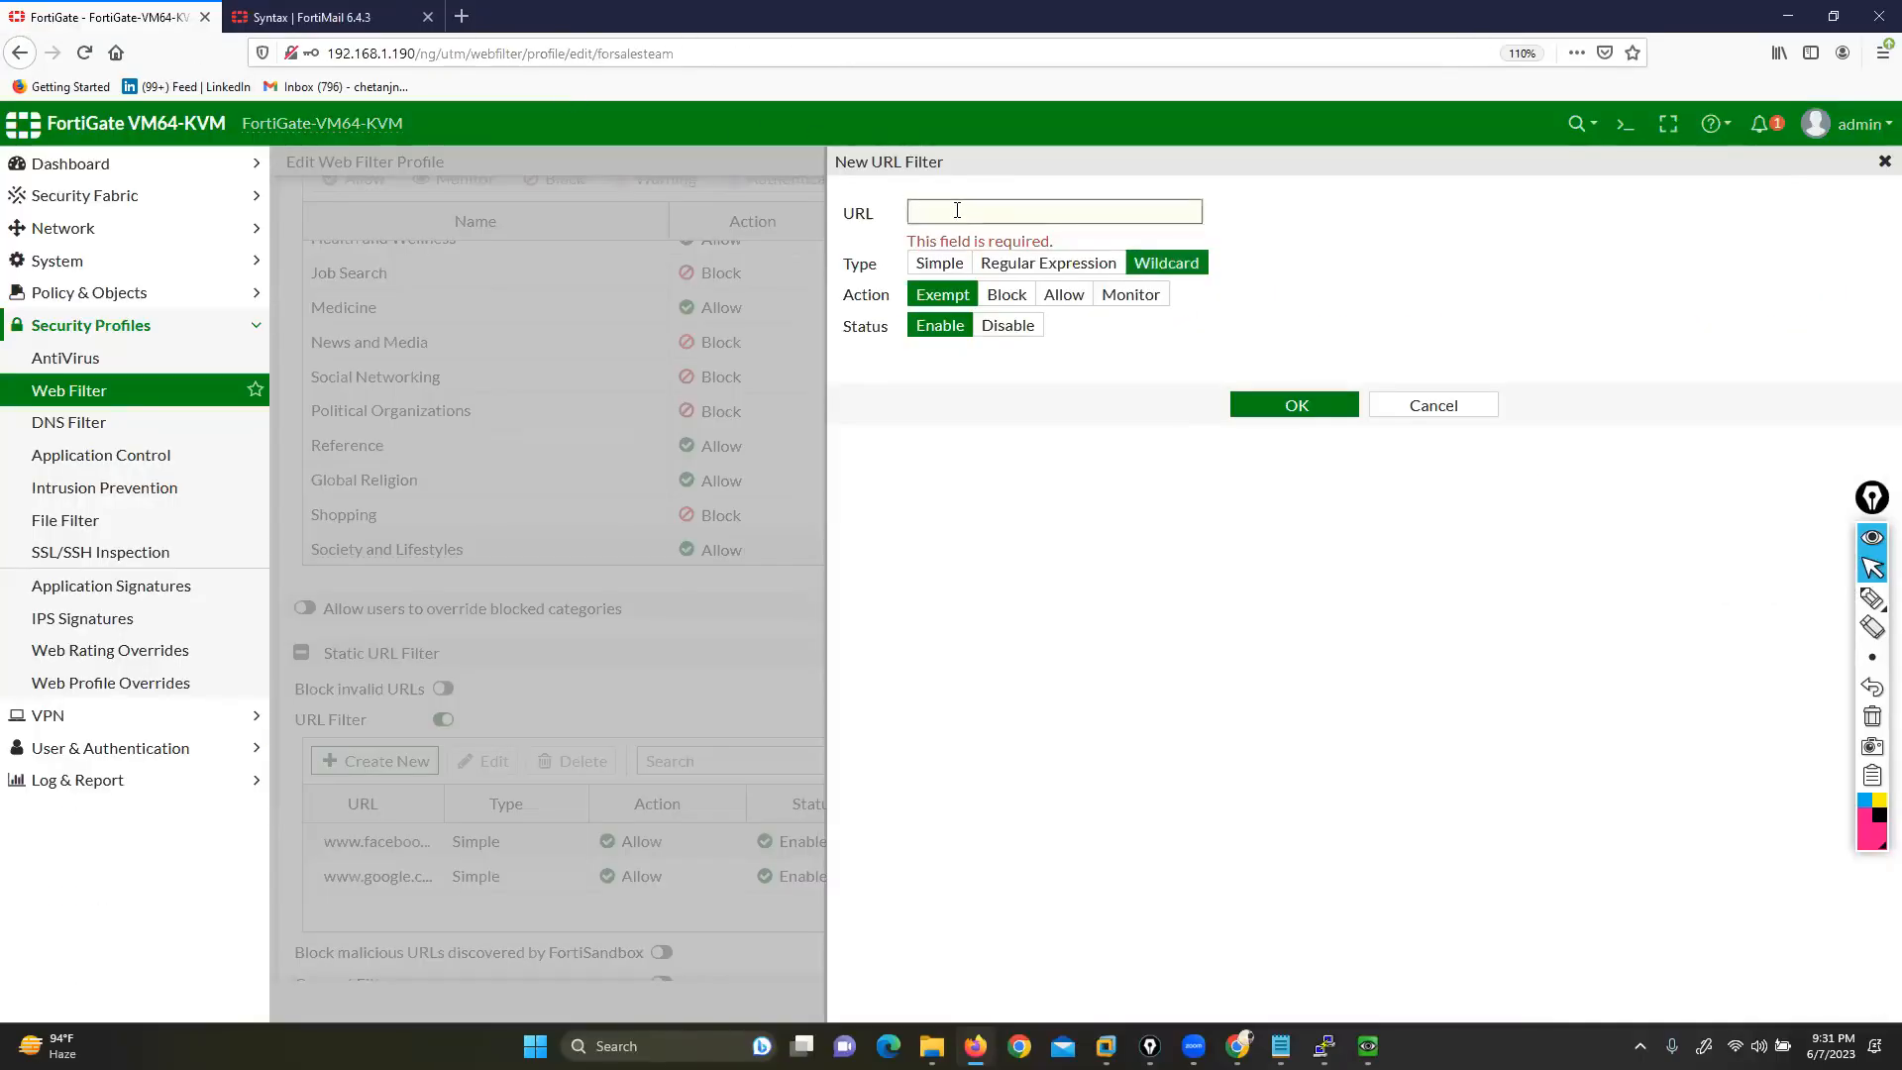
type("news")
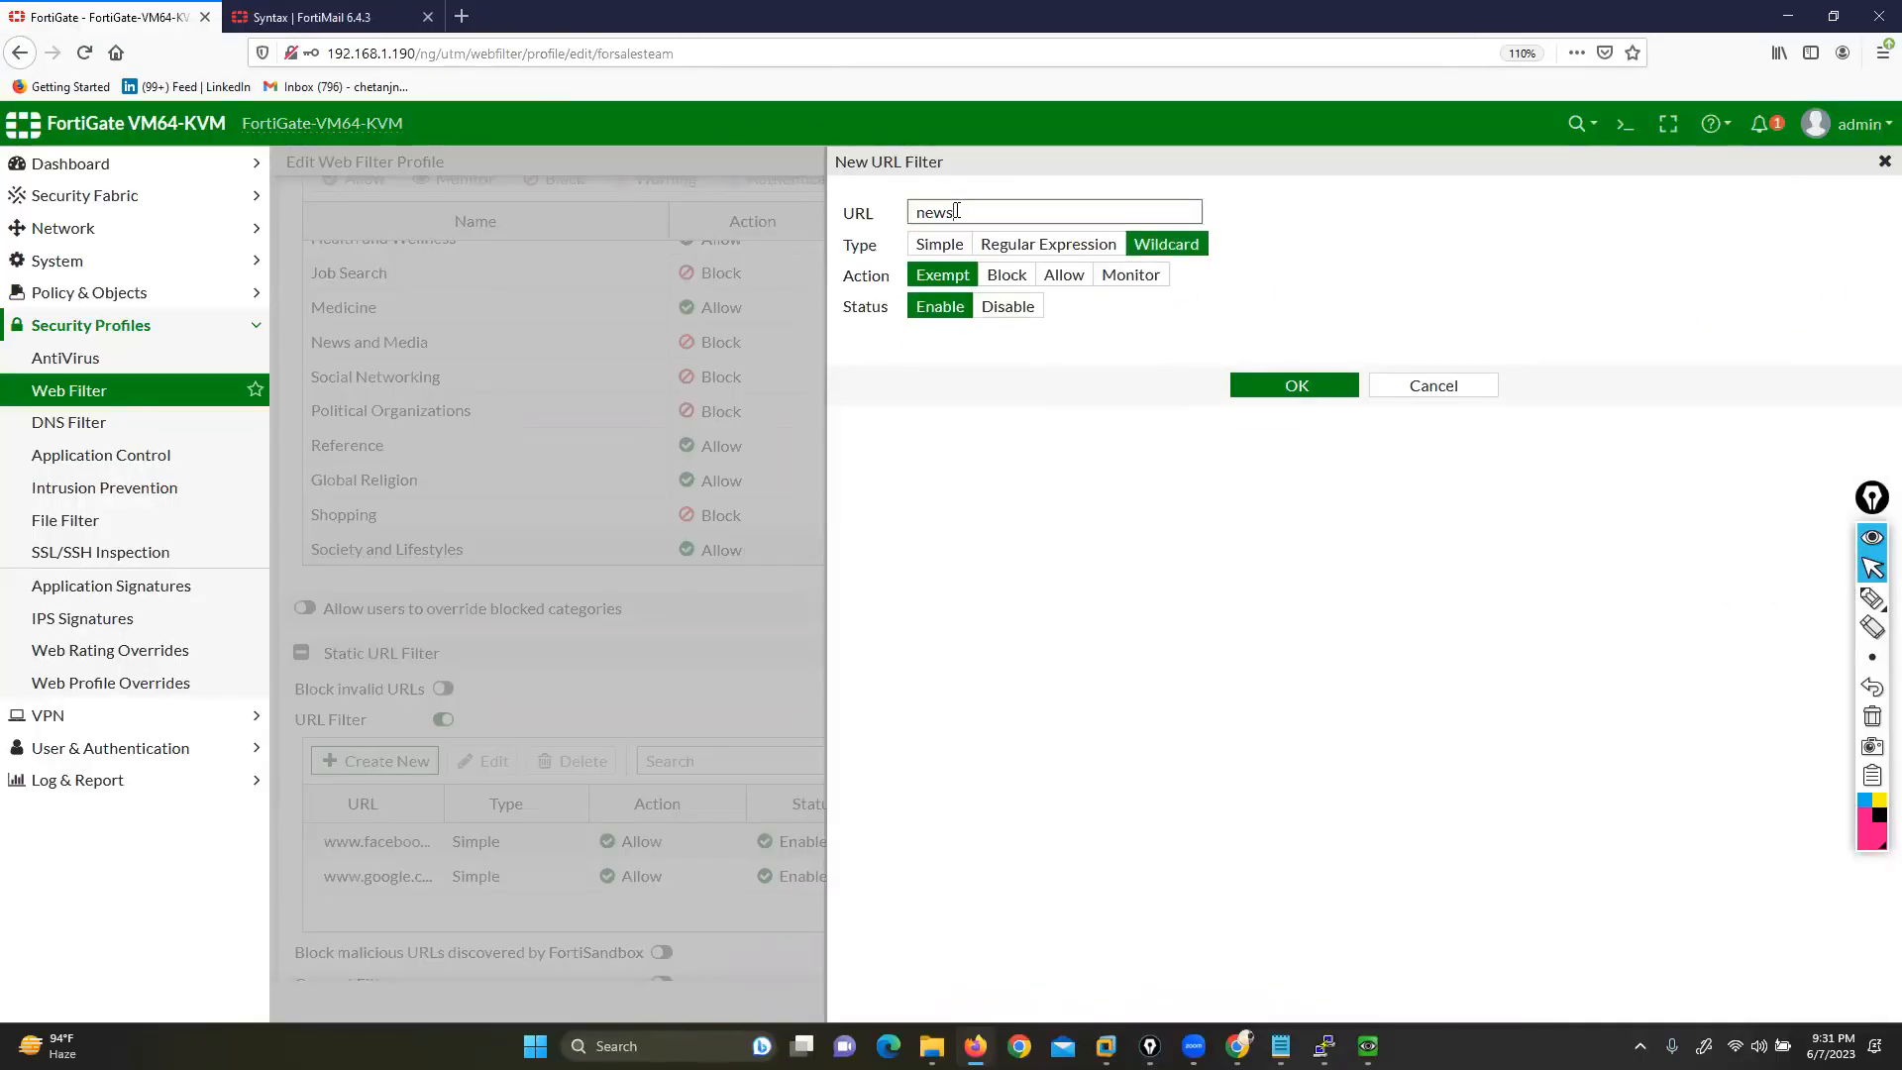
left_click(1041, 244)
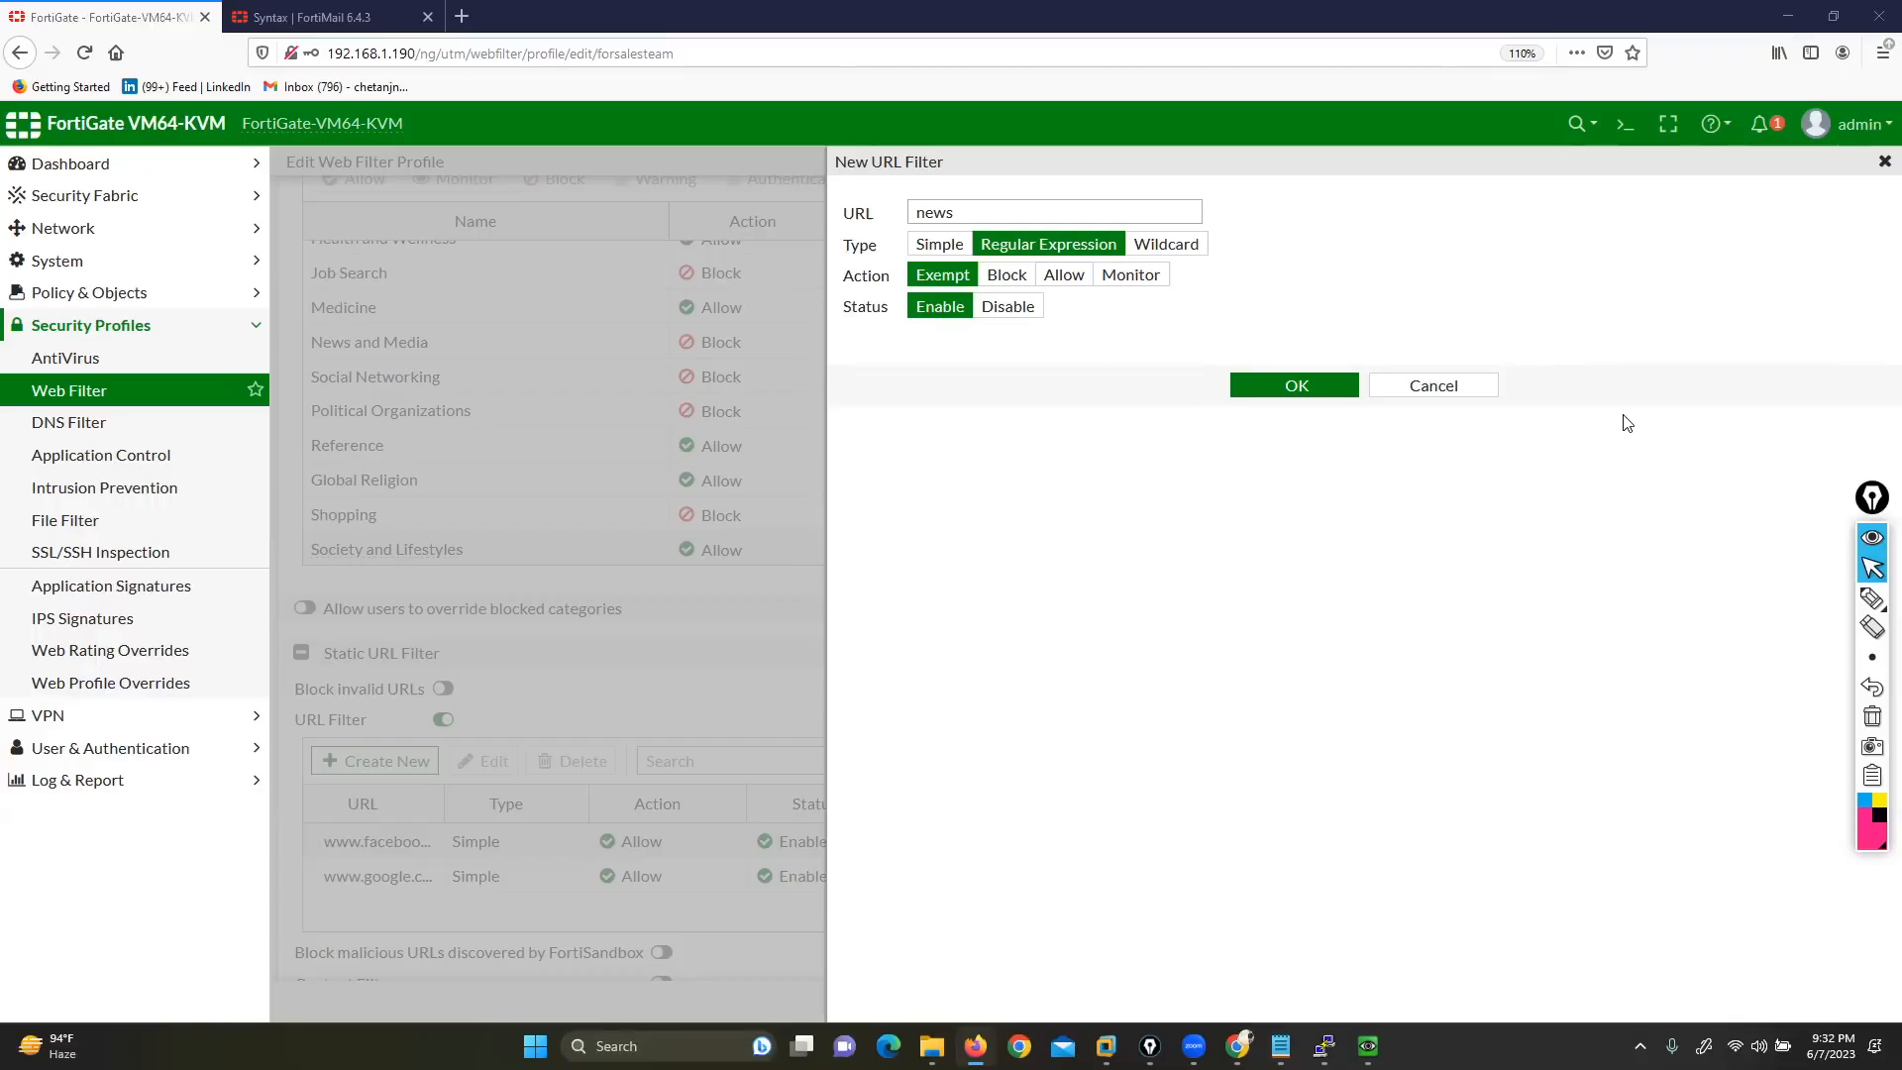
left_click(312, 16)
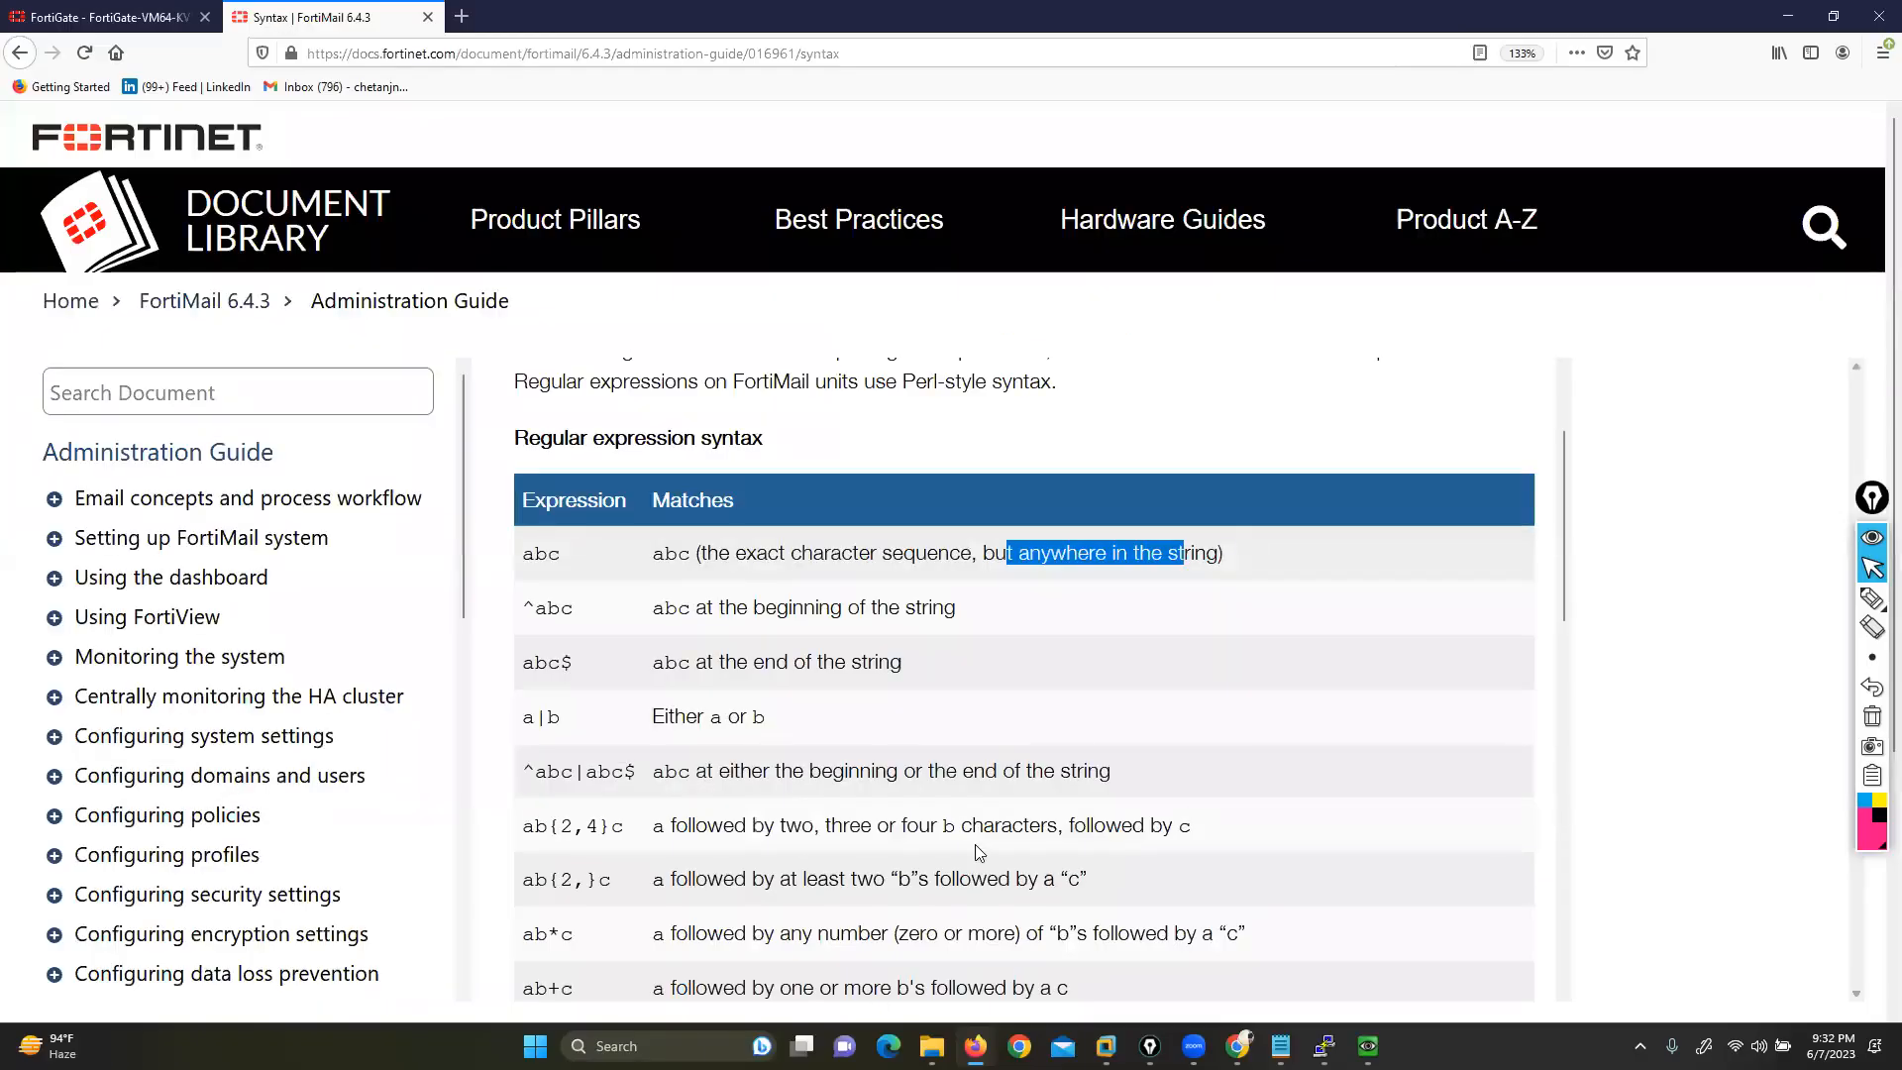
Study the ^abc, abc$ and a|b regex examples, then select news in the URL field
scroll(974, 844, "down", 10)
scroll(779, 792, "up", 10)
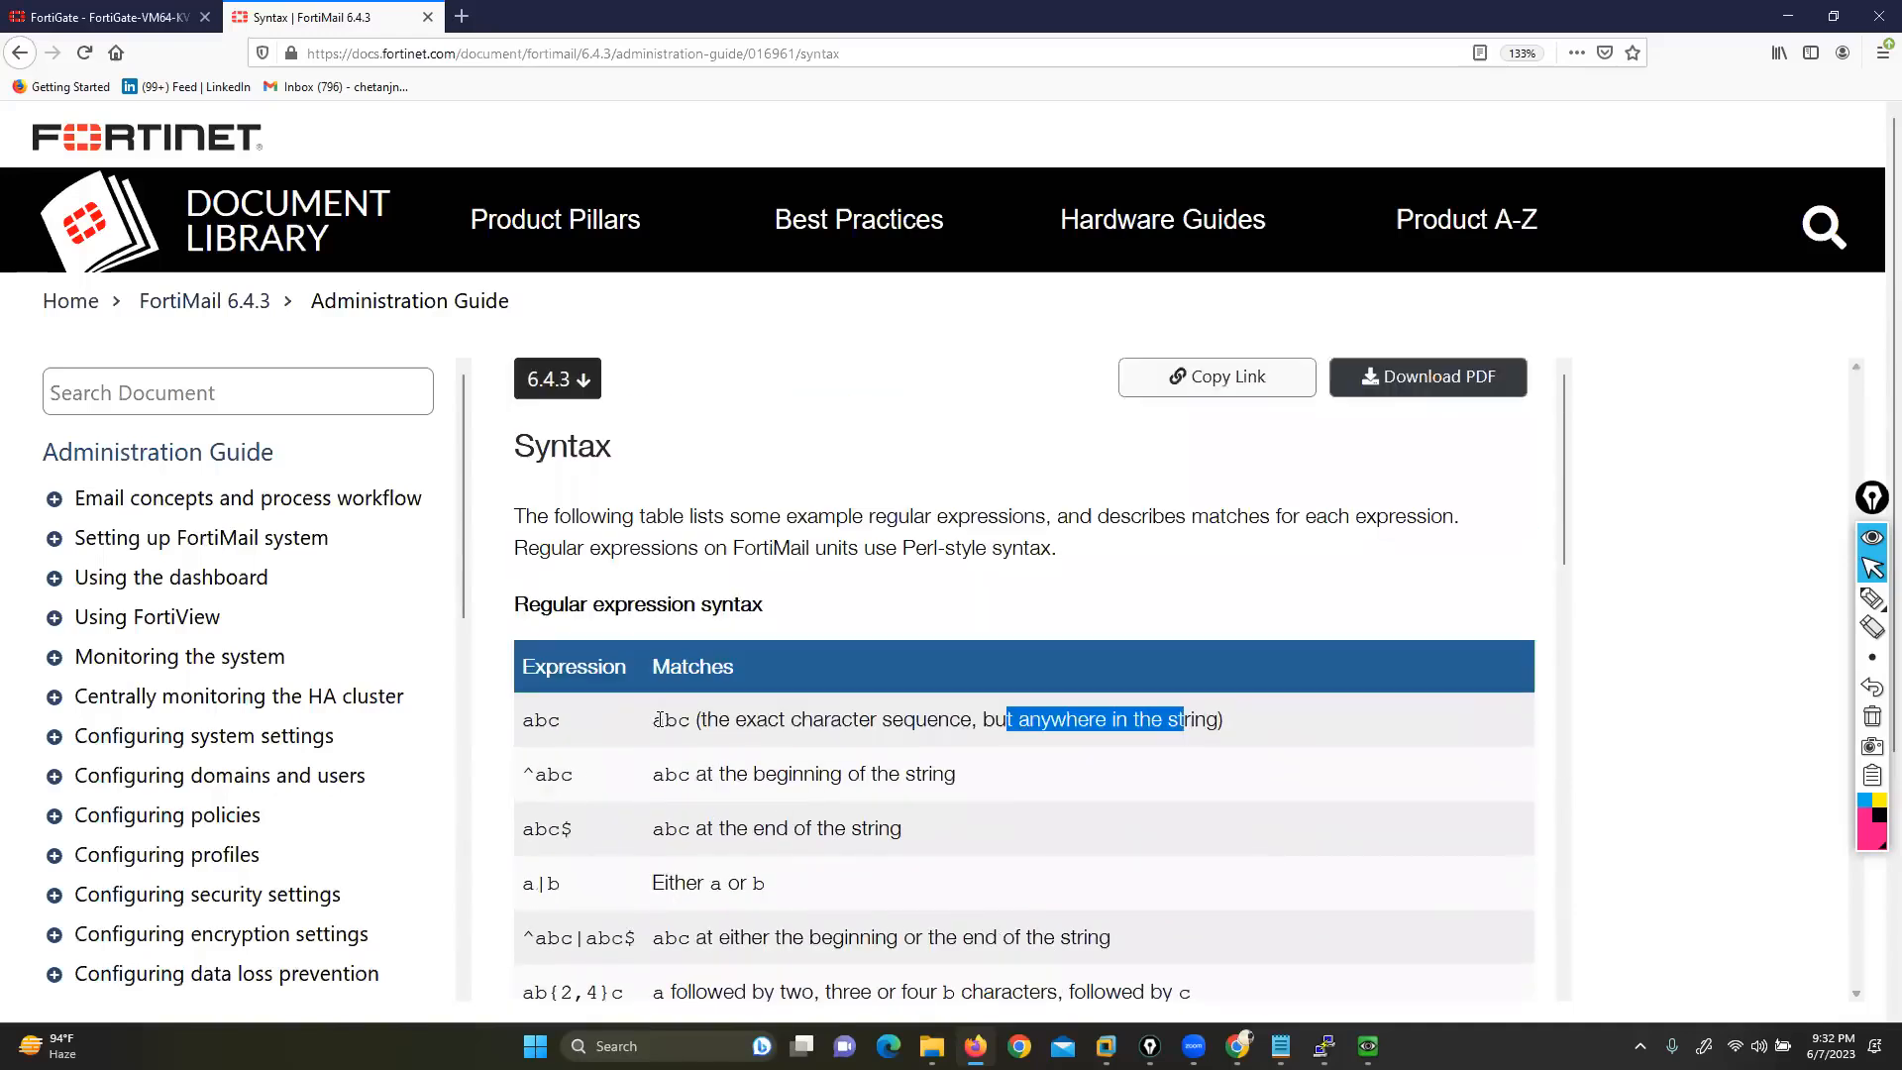
scroll(666, 704, "down", 4)
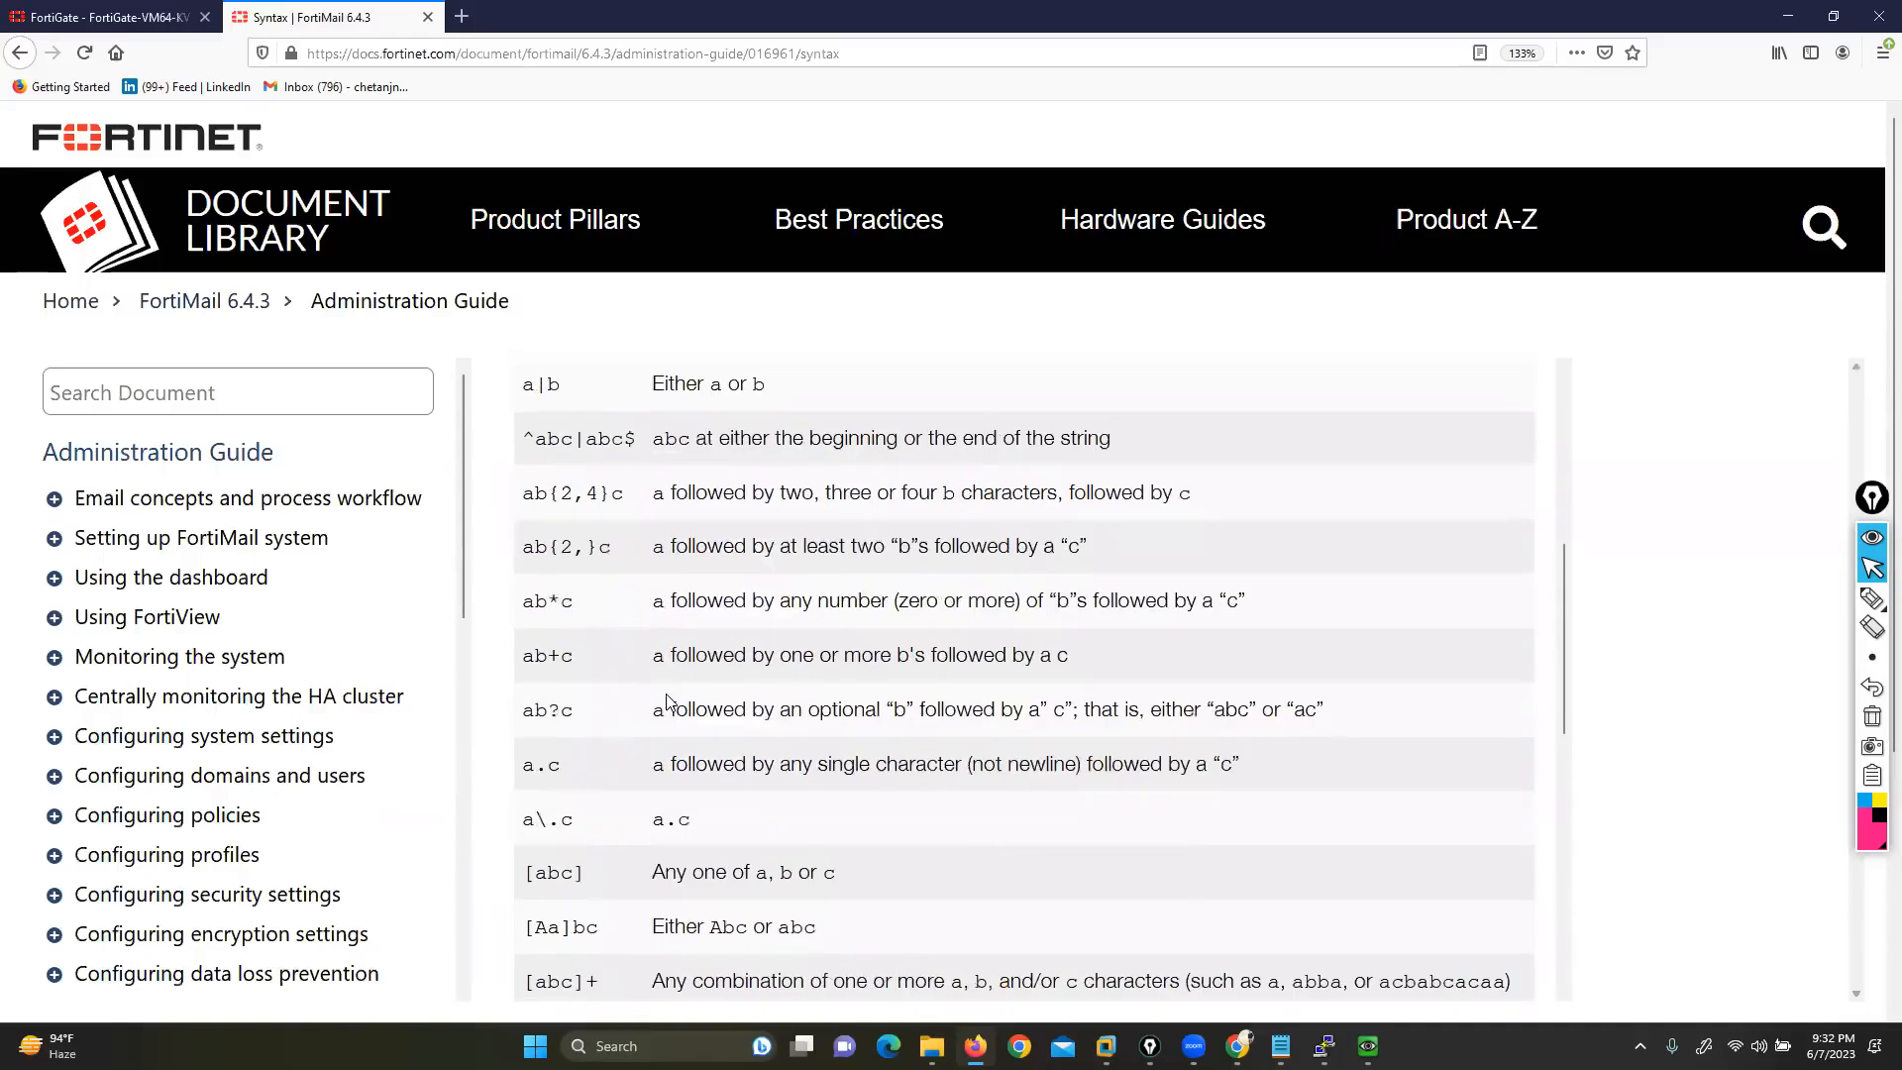
scroll(666, 696, "up", 3)
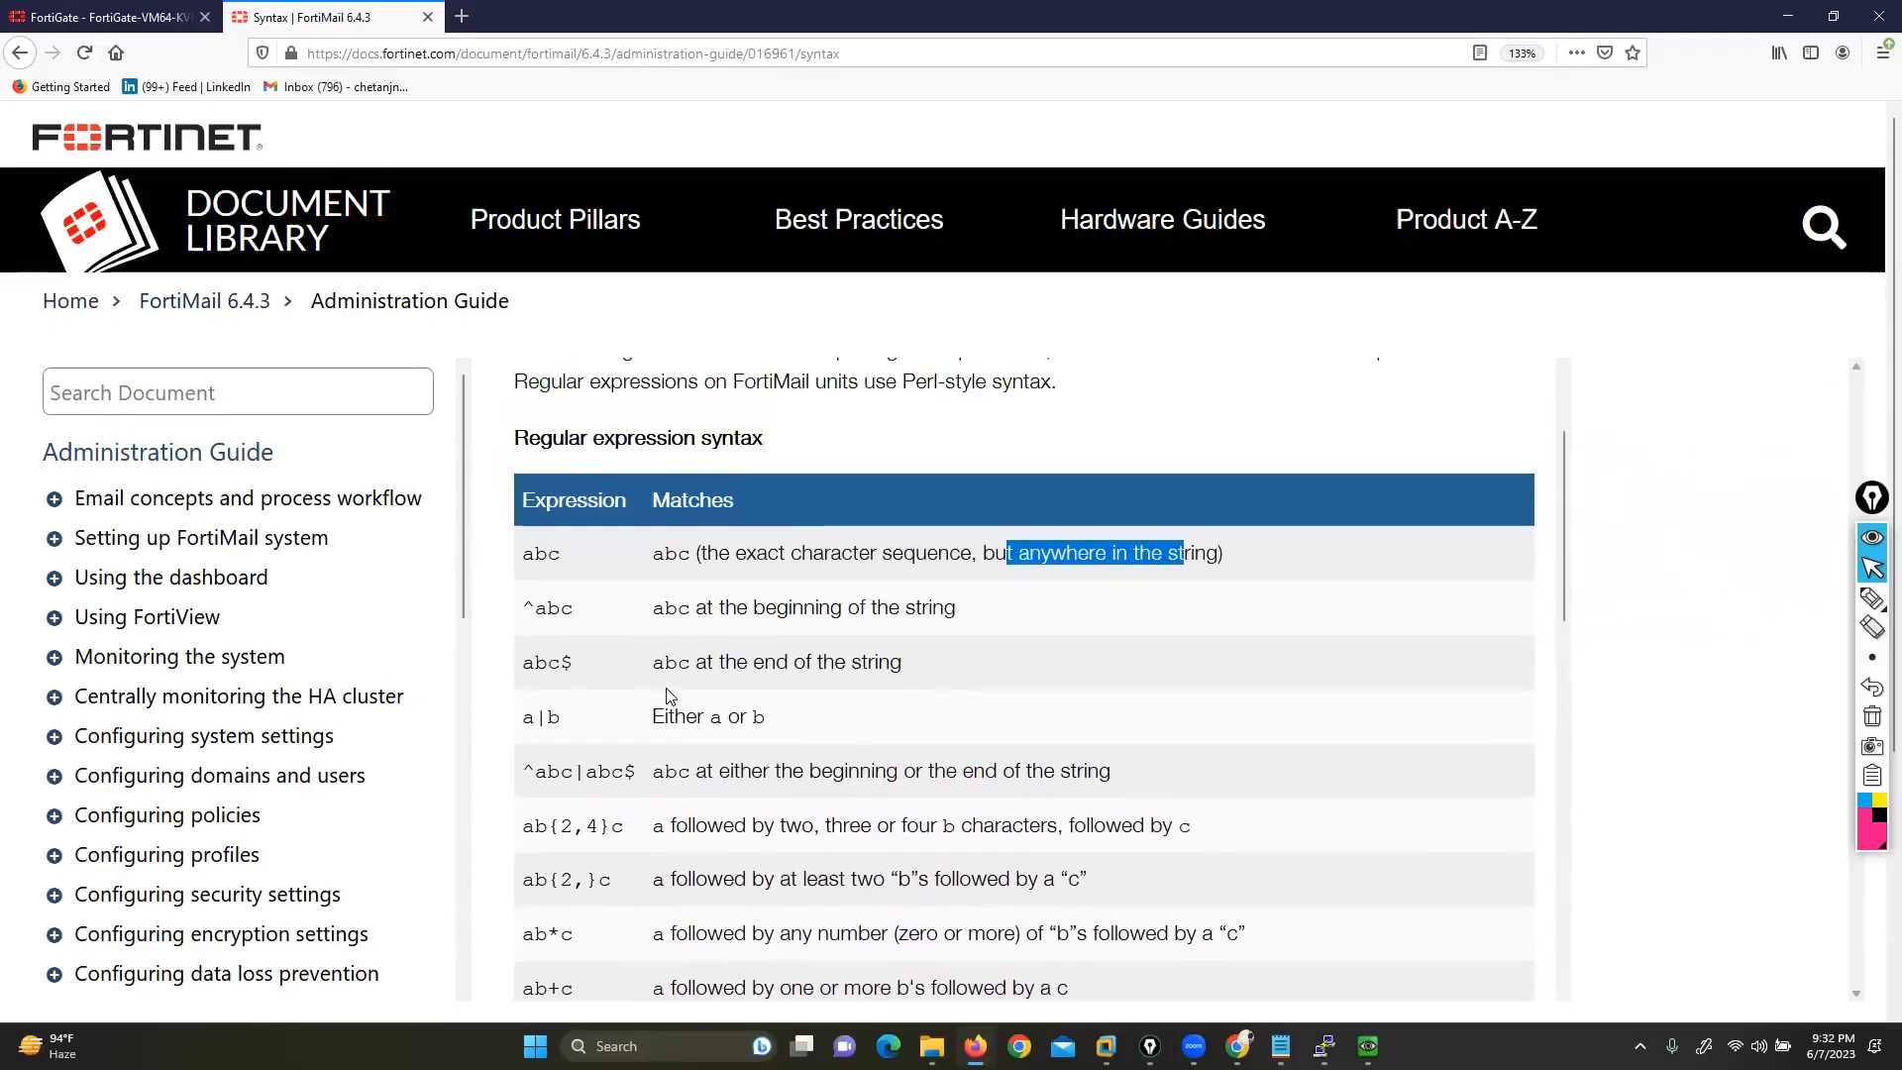
left_click_drag(523, 607, 959, 610)
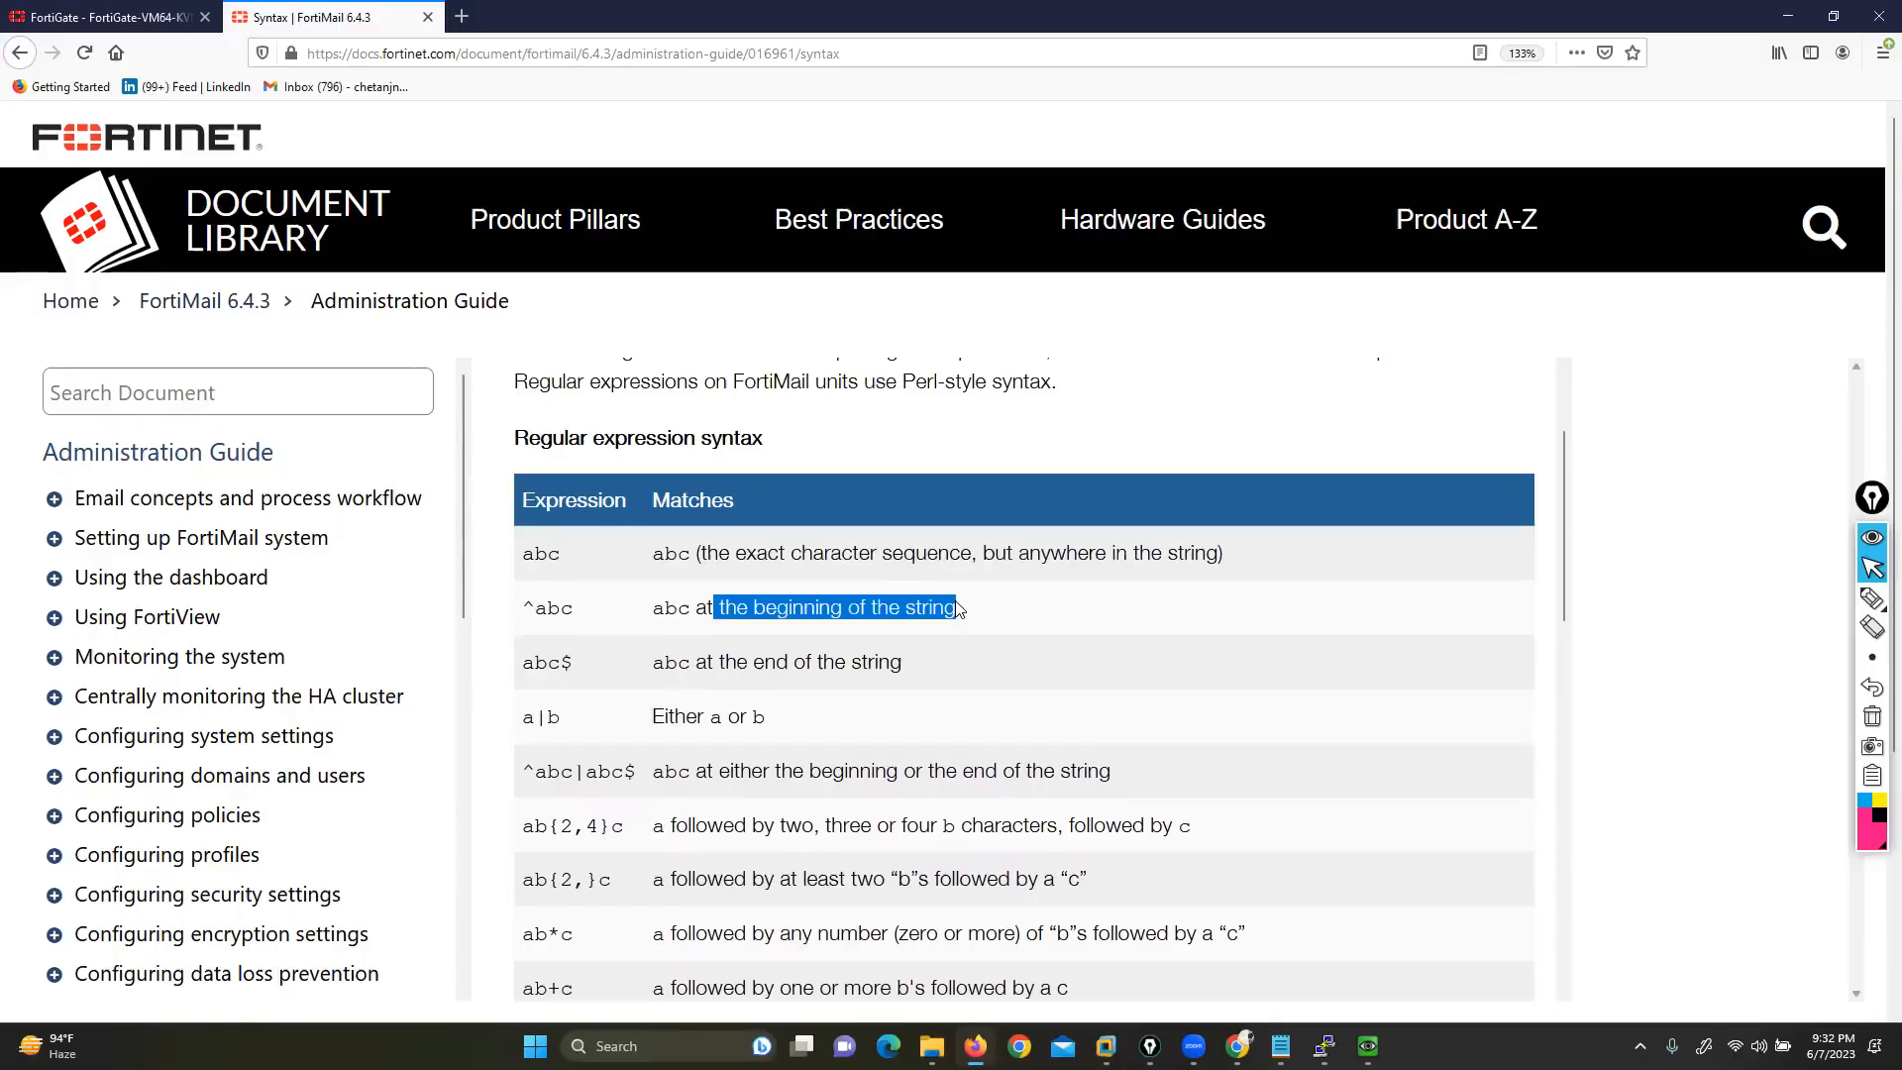
left_click(525, 607)
double_click(549, 608)
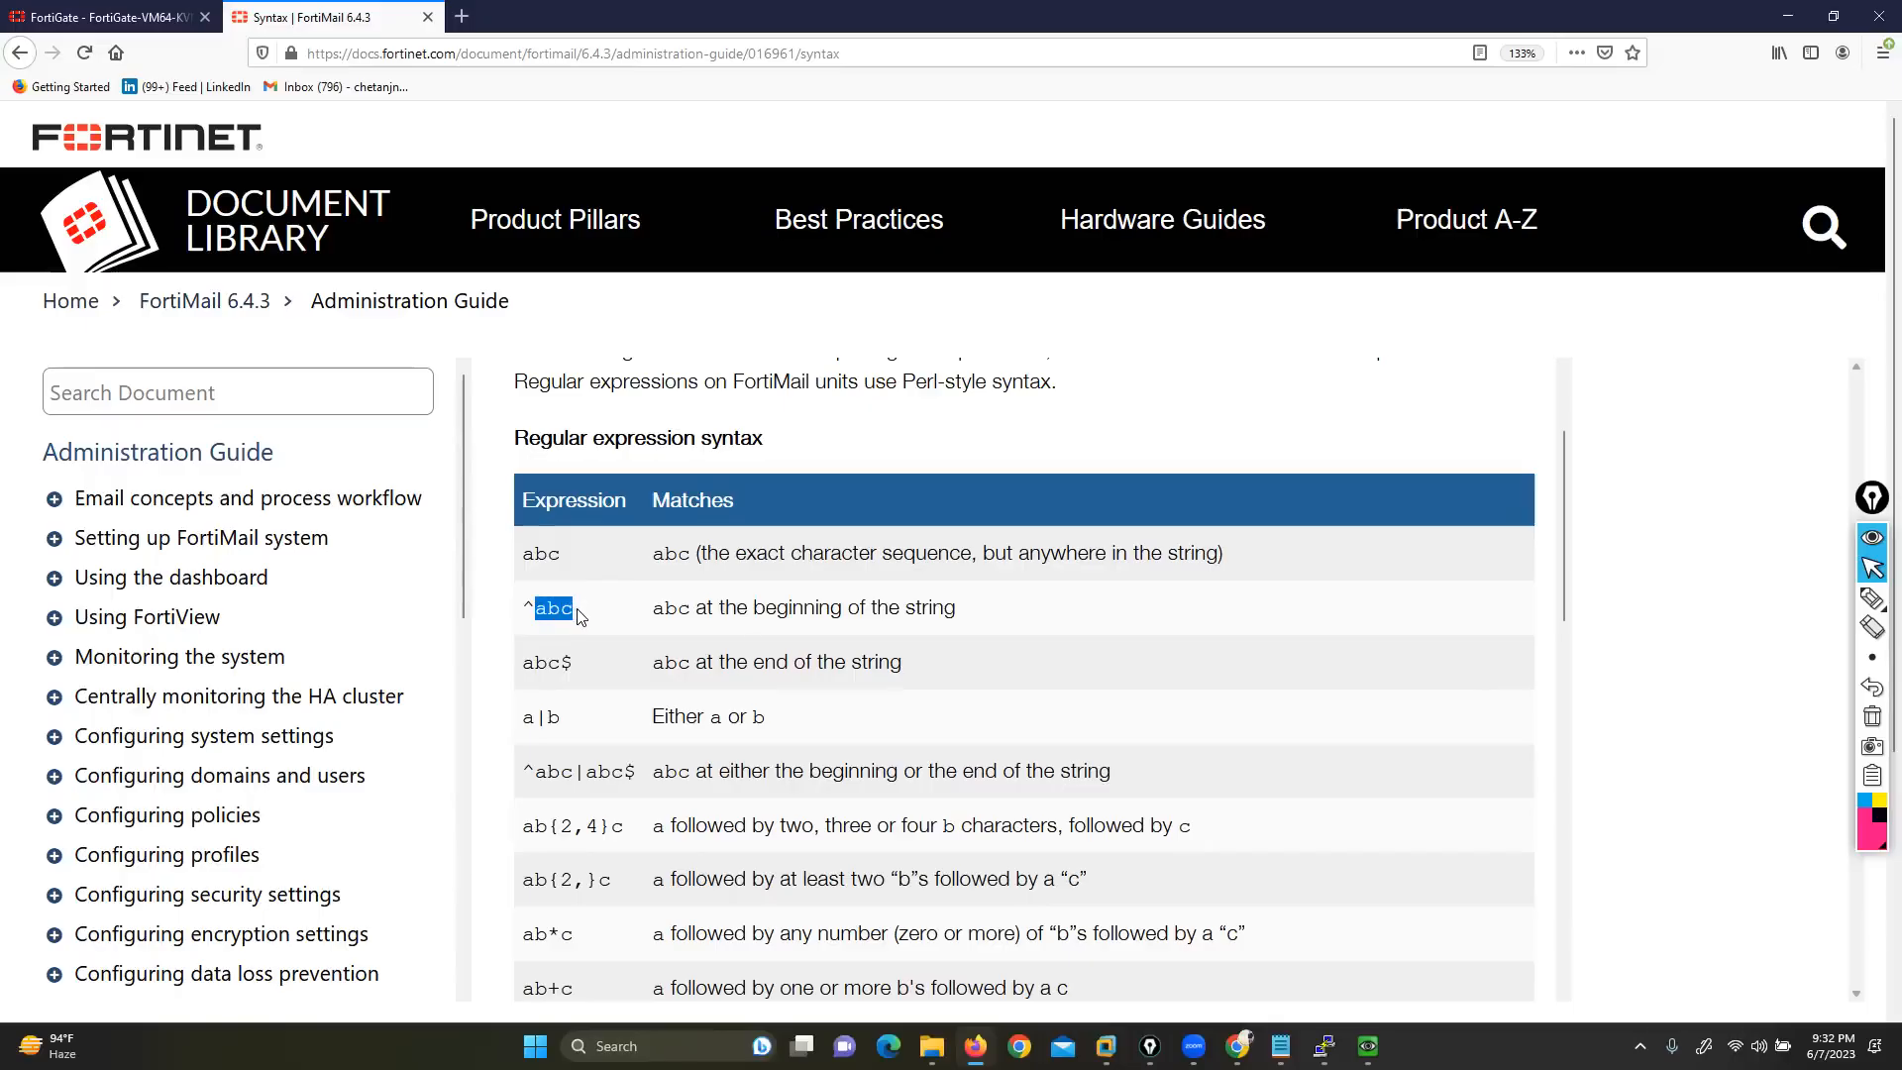
left_click_drag(577, 662, 903, 689)
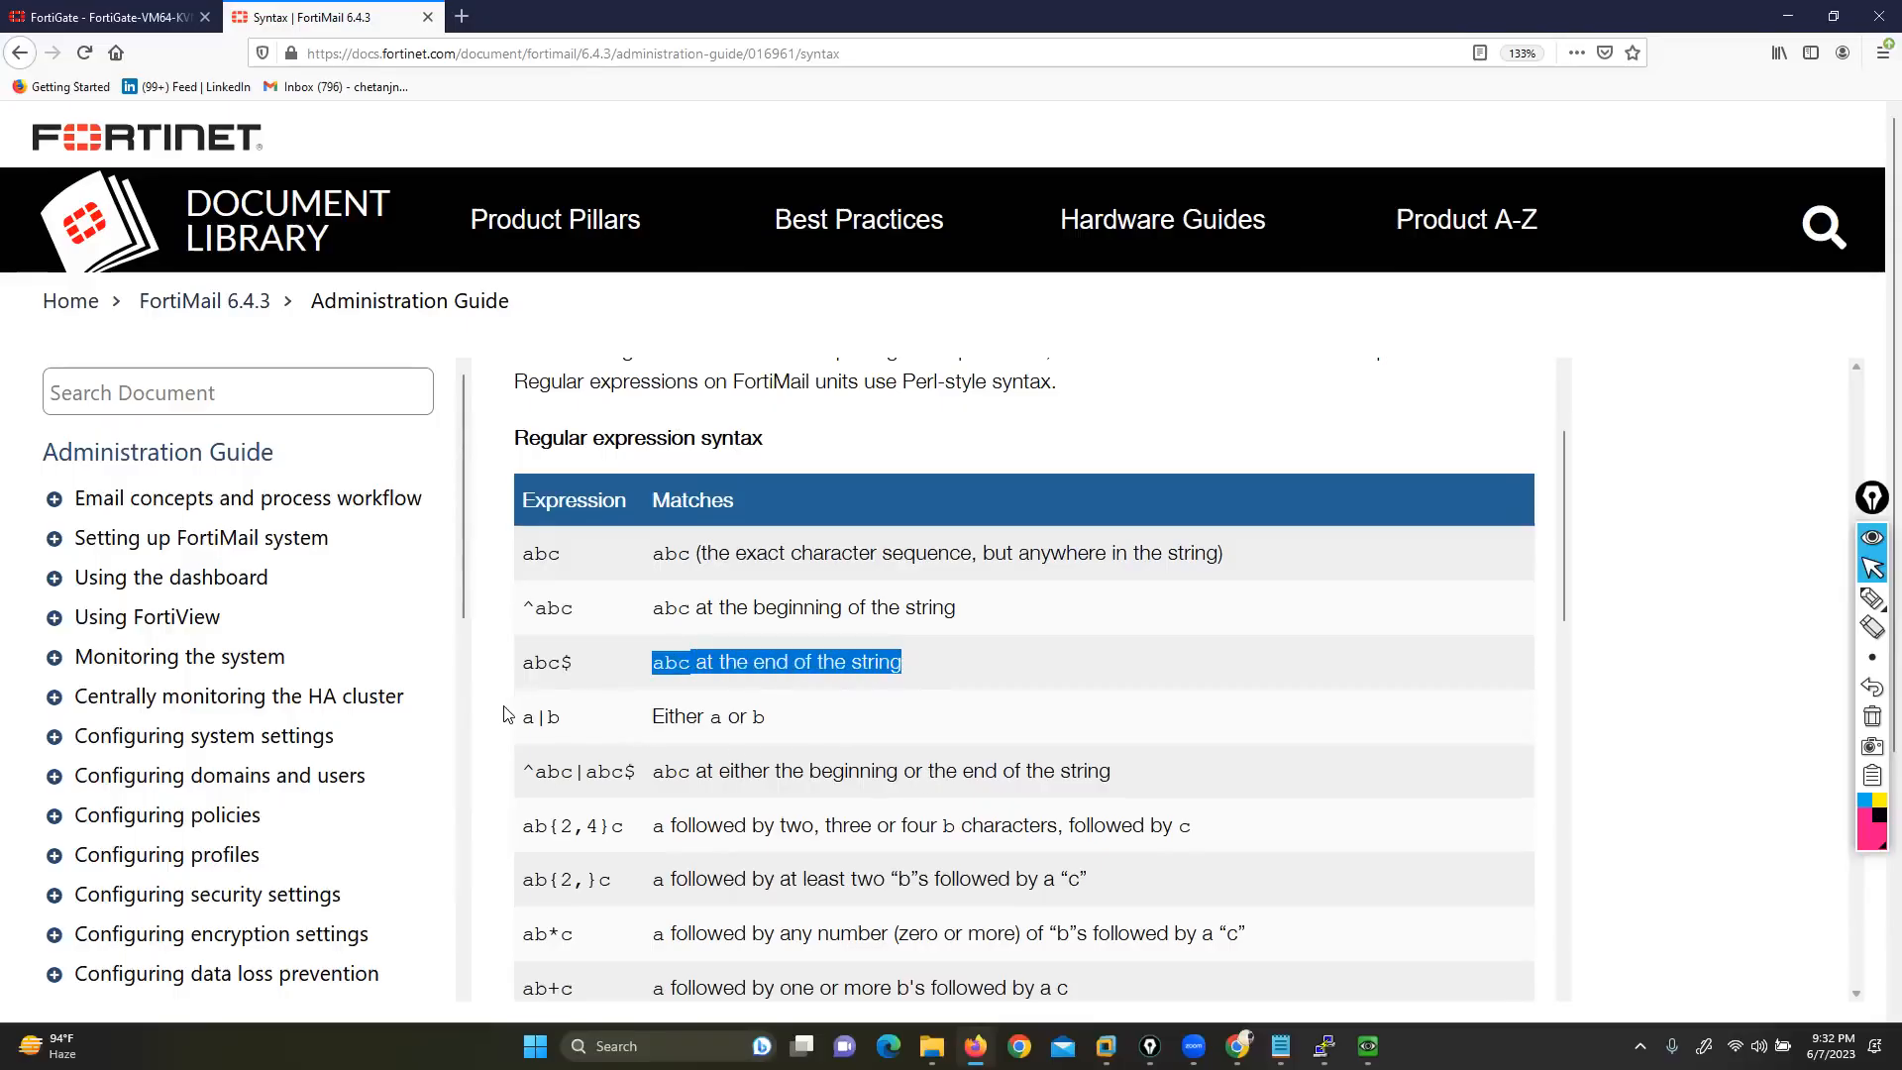
left_click_drag(519, 718, 567, 718)
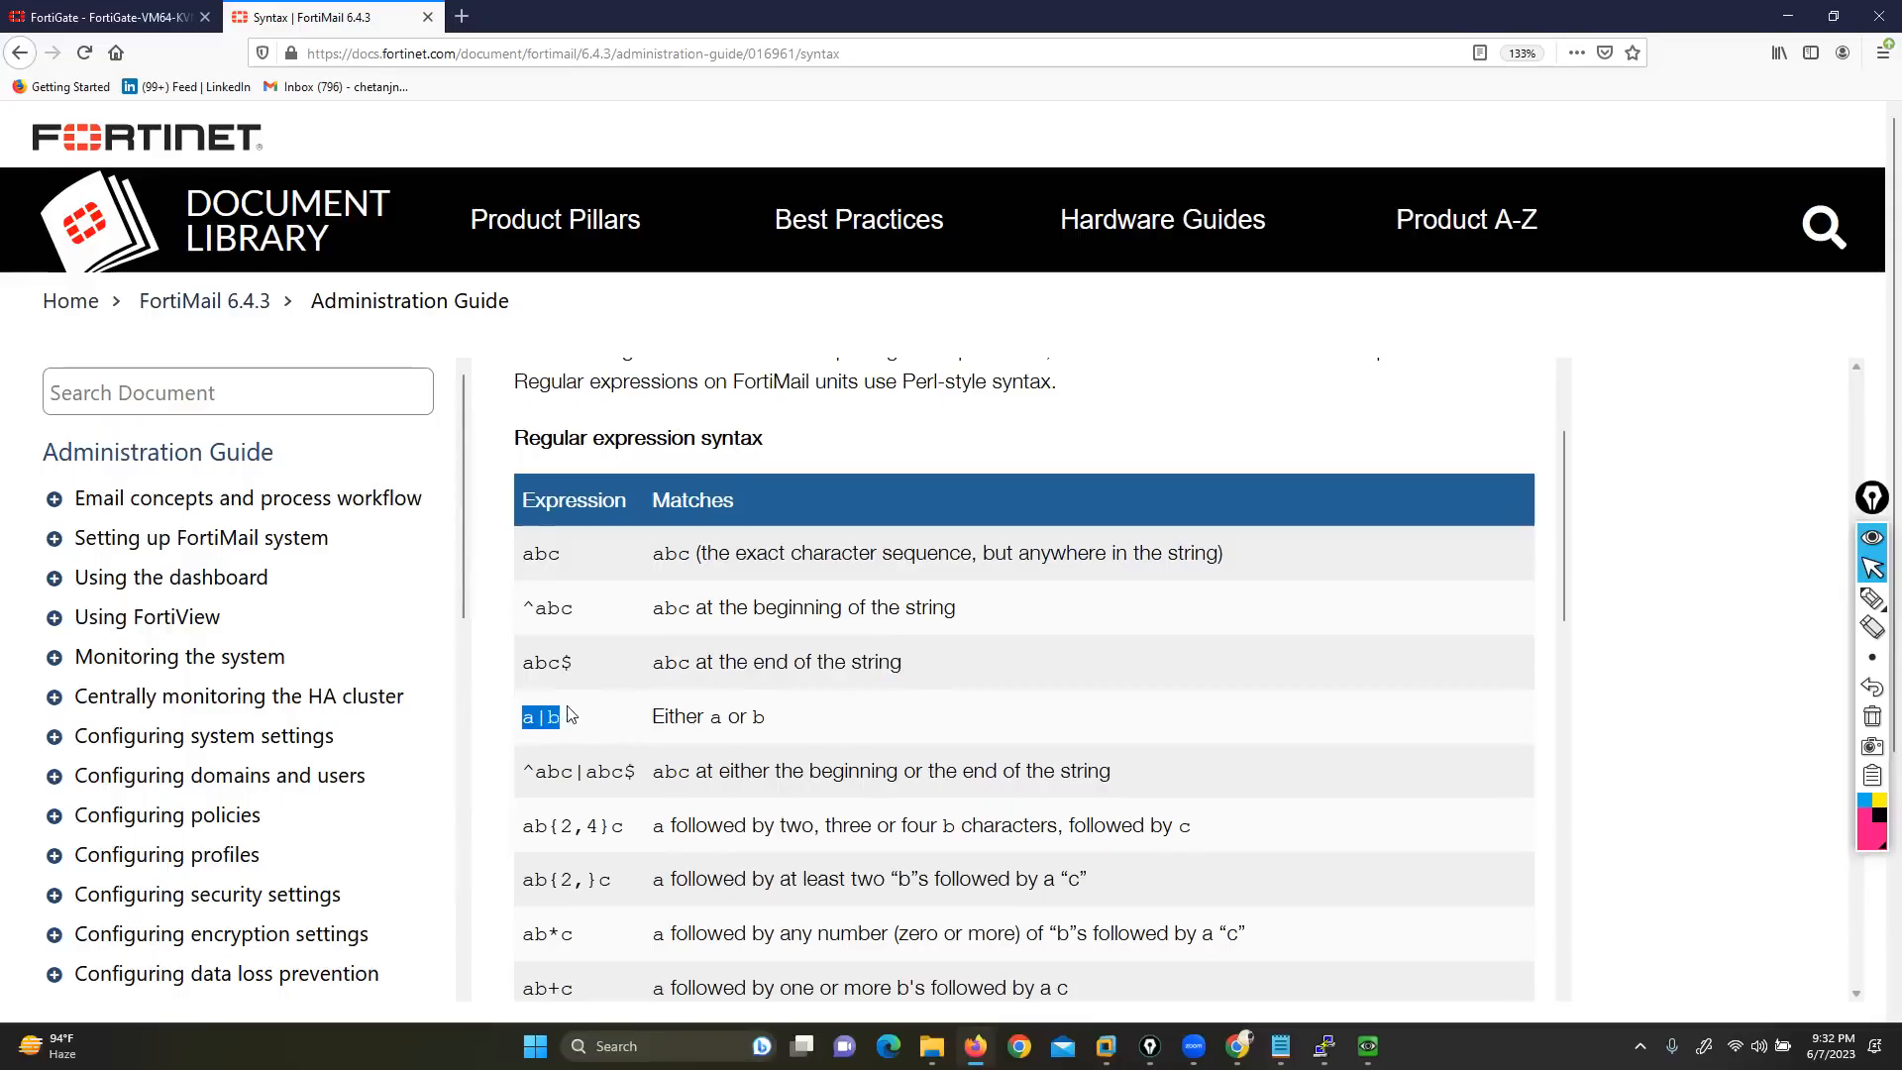
left_click(109, 17)
left_click_drag(955, 212, 870, 216)
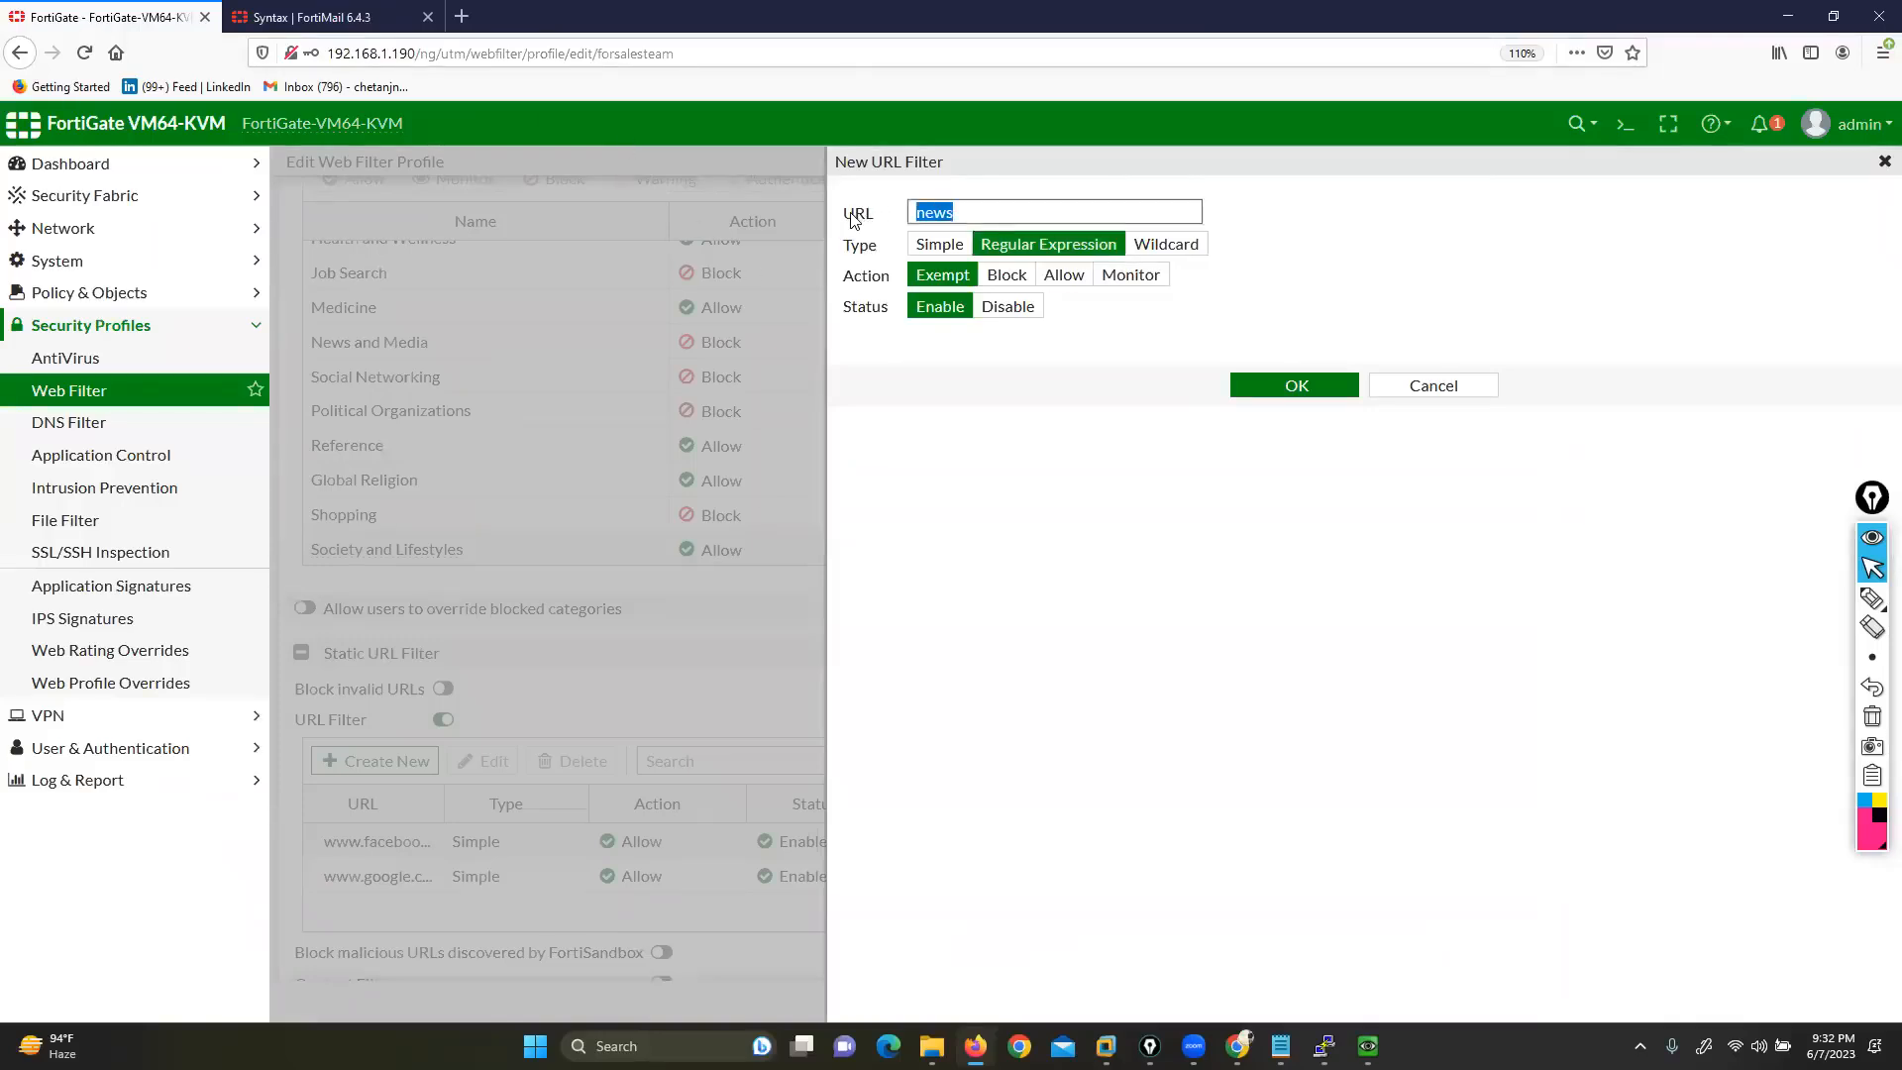
Save the Regular Expression entry as news|media with action Block
type("news|media")
left_click(1000, 276)
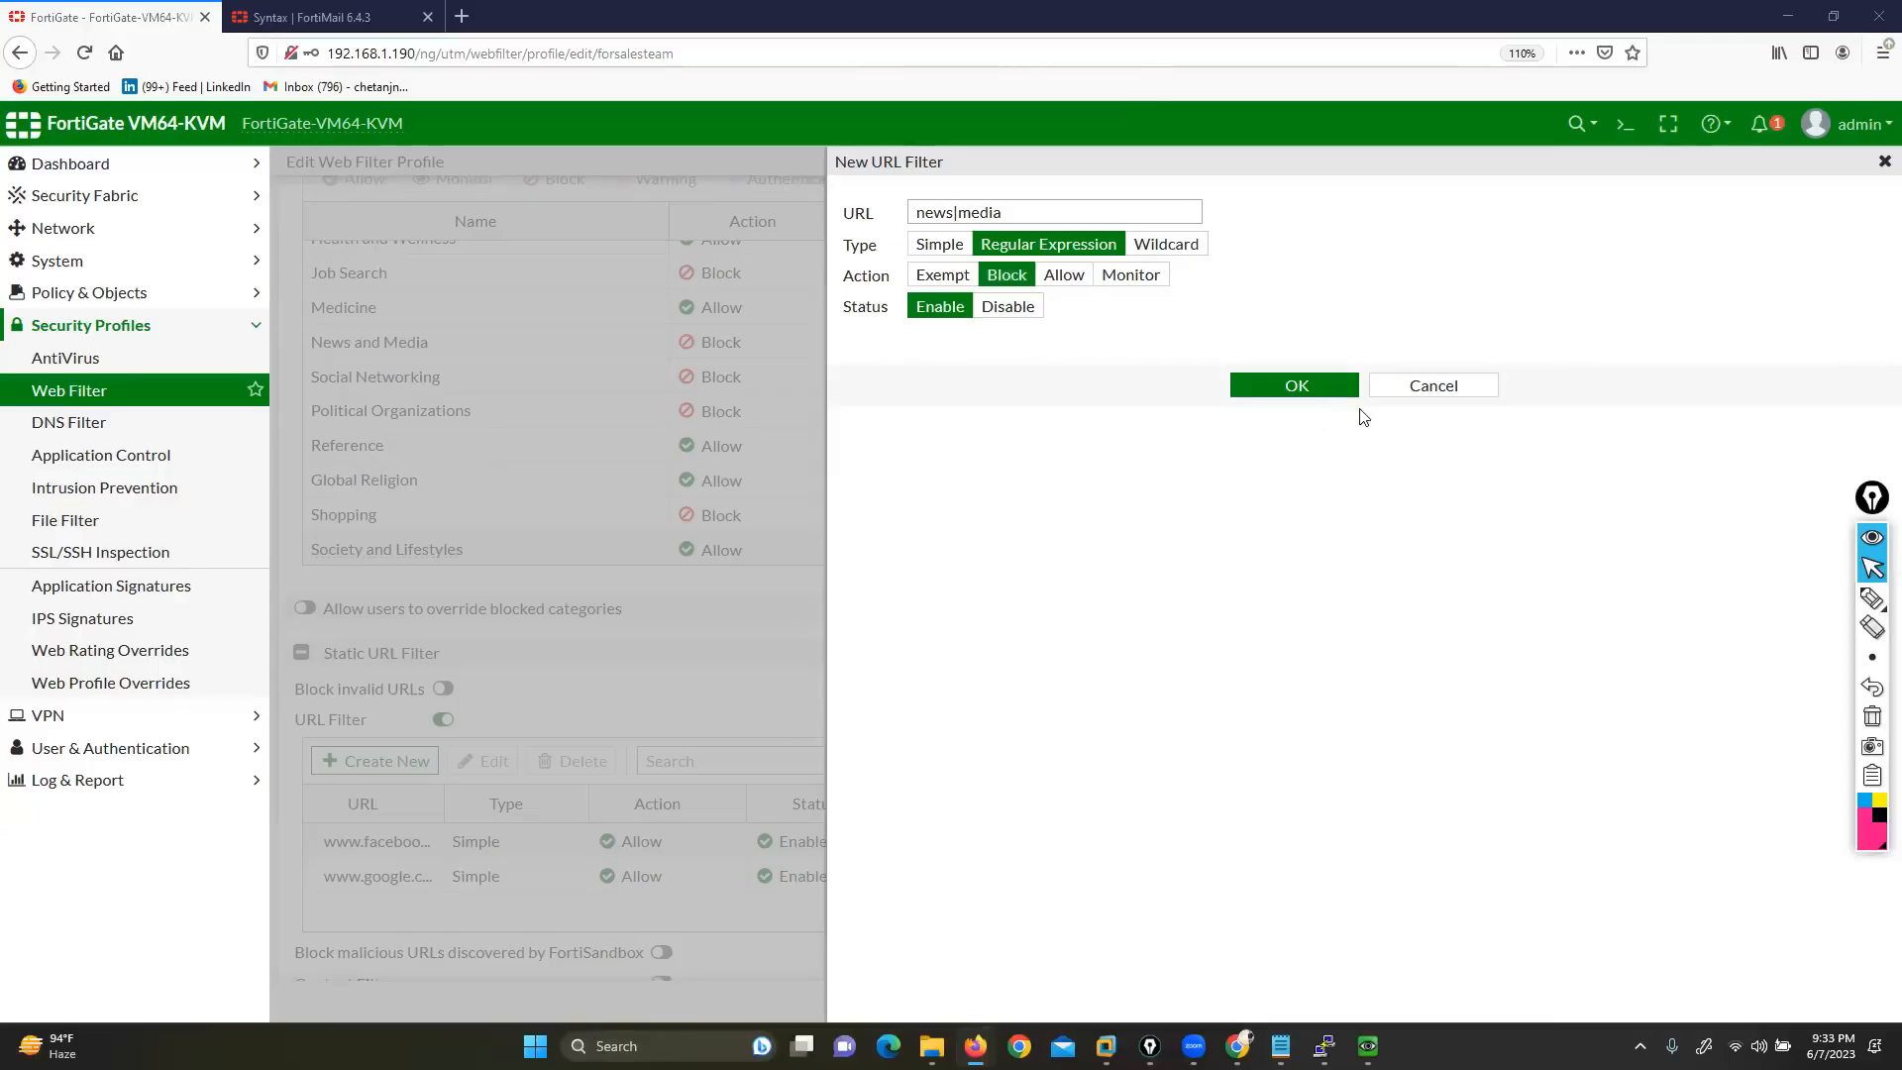
left_click(1297, 387)
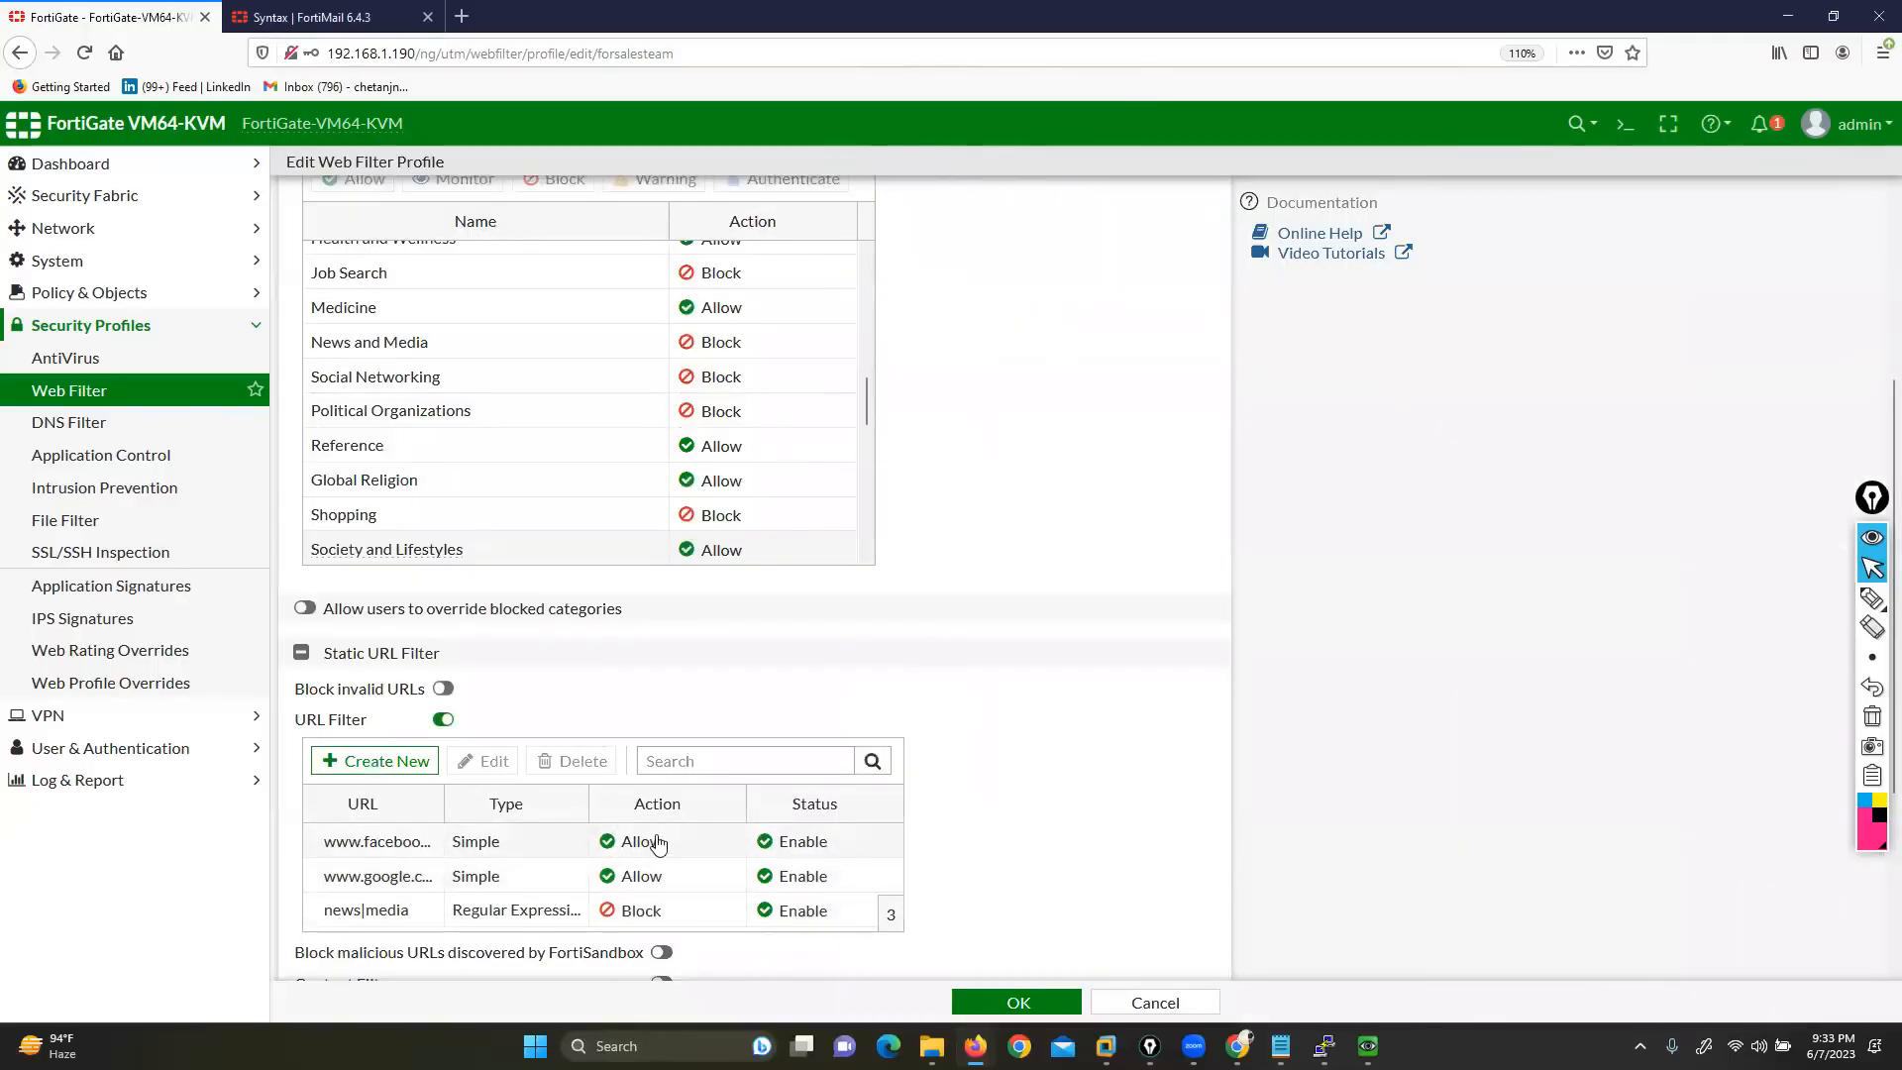
Switch on Block invalid URLs in the forsalesteam profile
scroll(481, 785, "down", 2)
left_click_drag(295, 610, 365, 609)
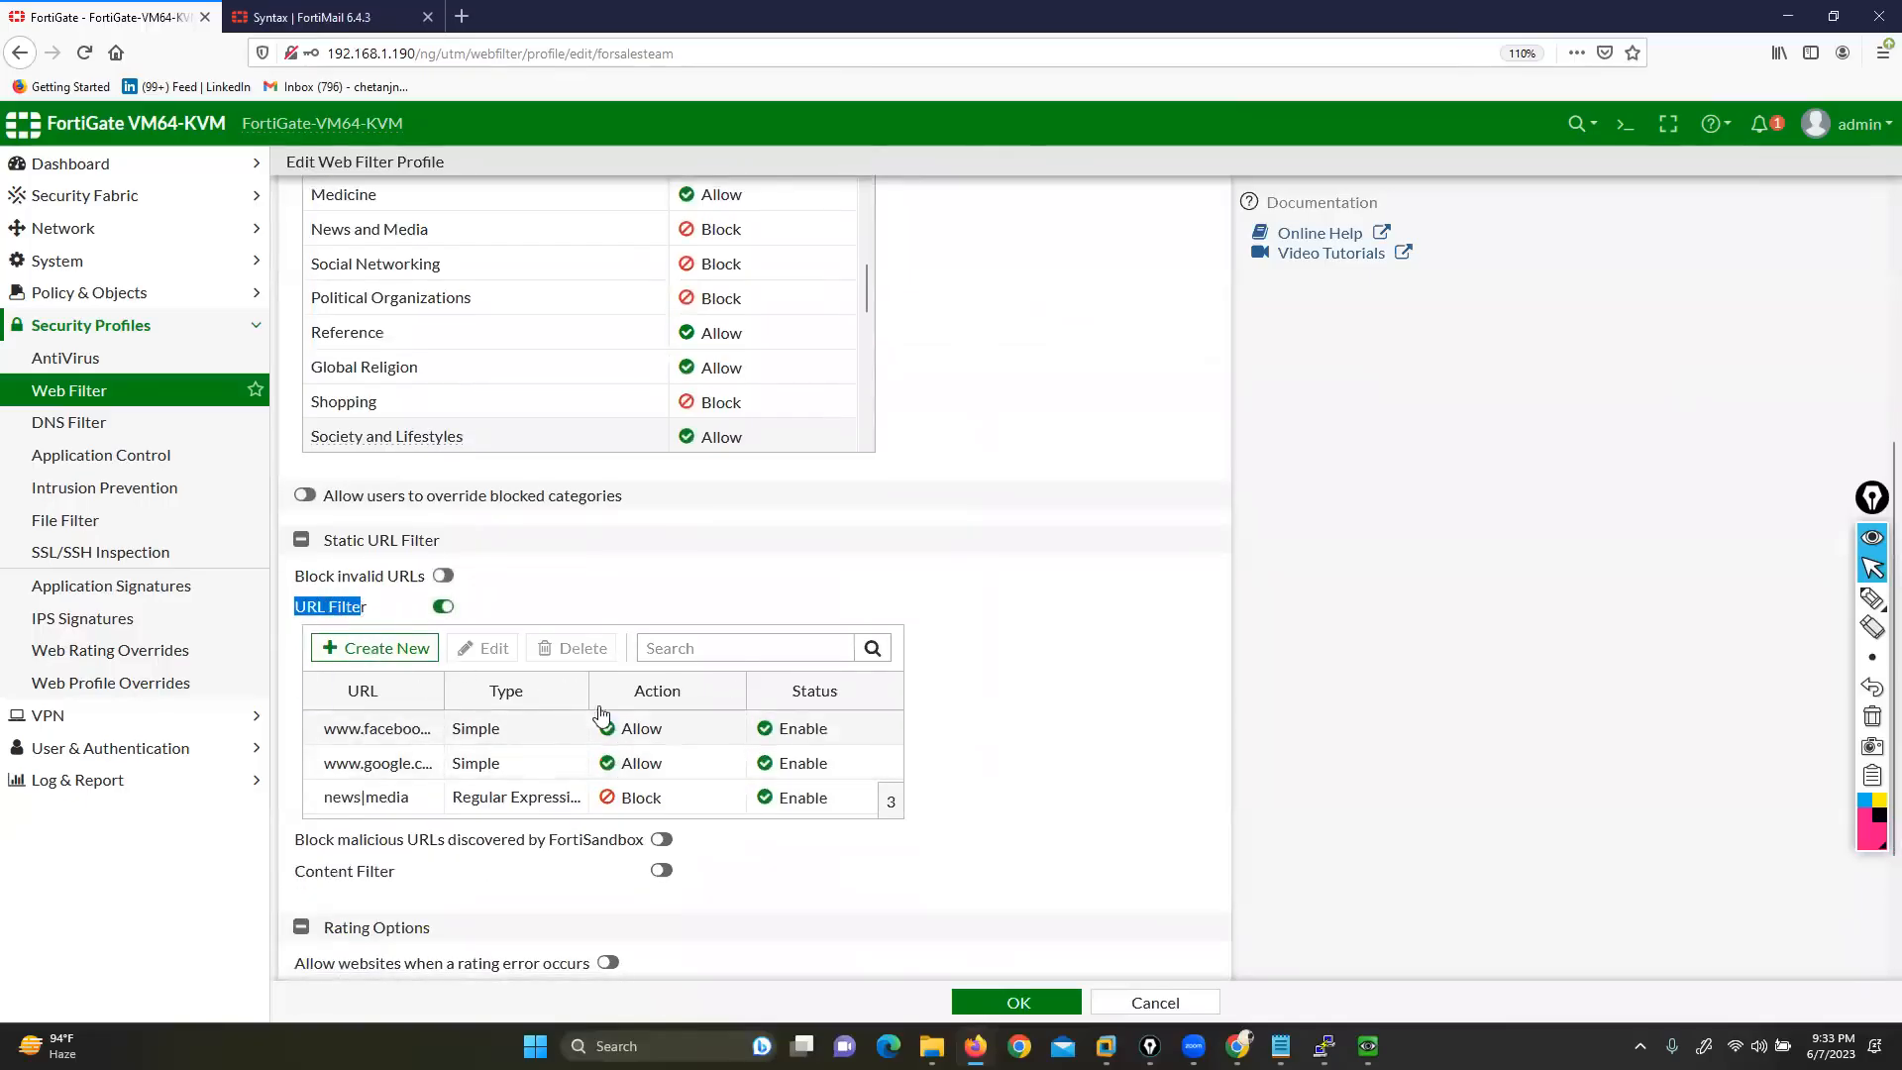
left_click(833, 188)
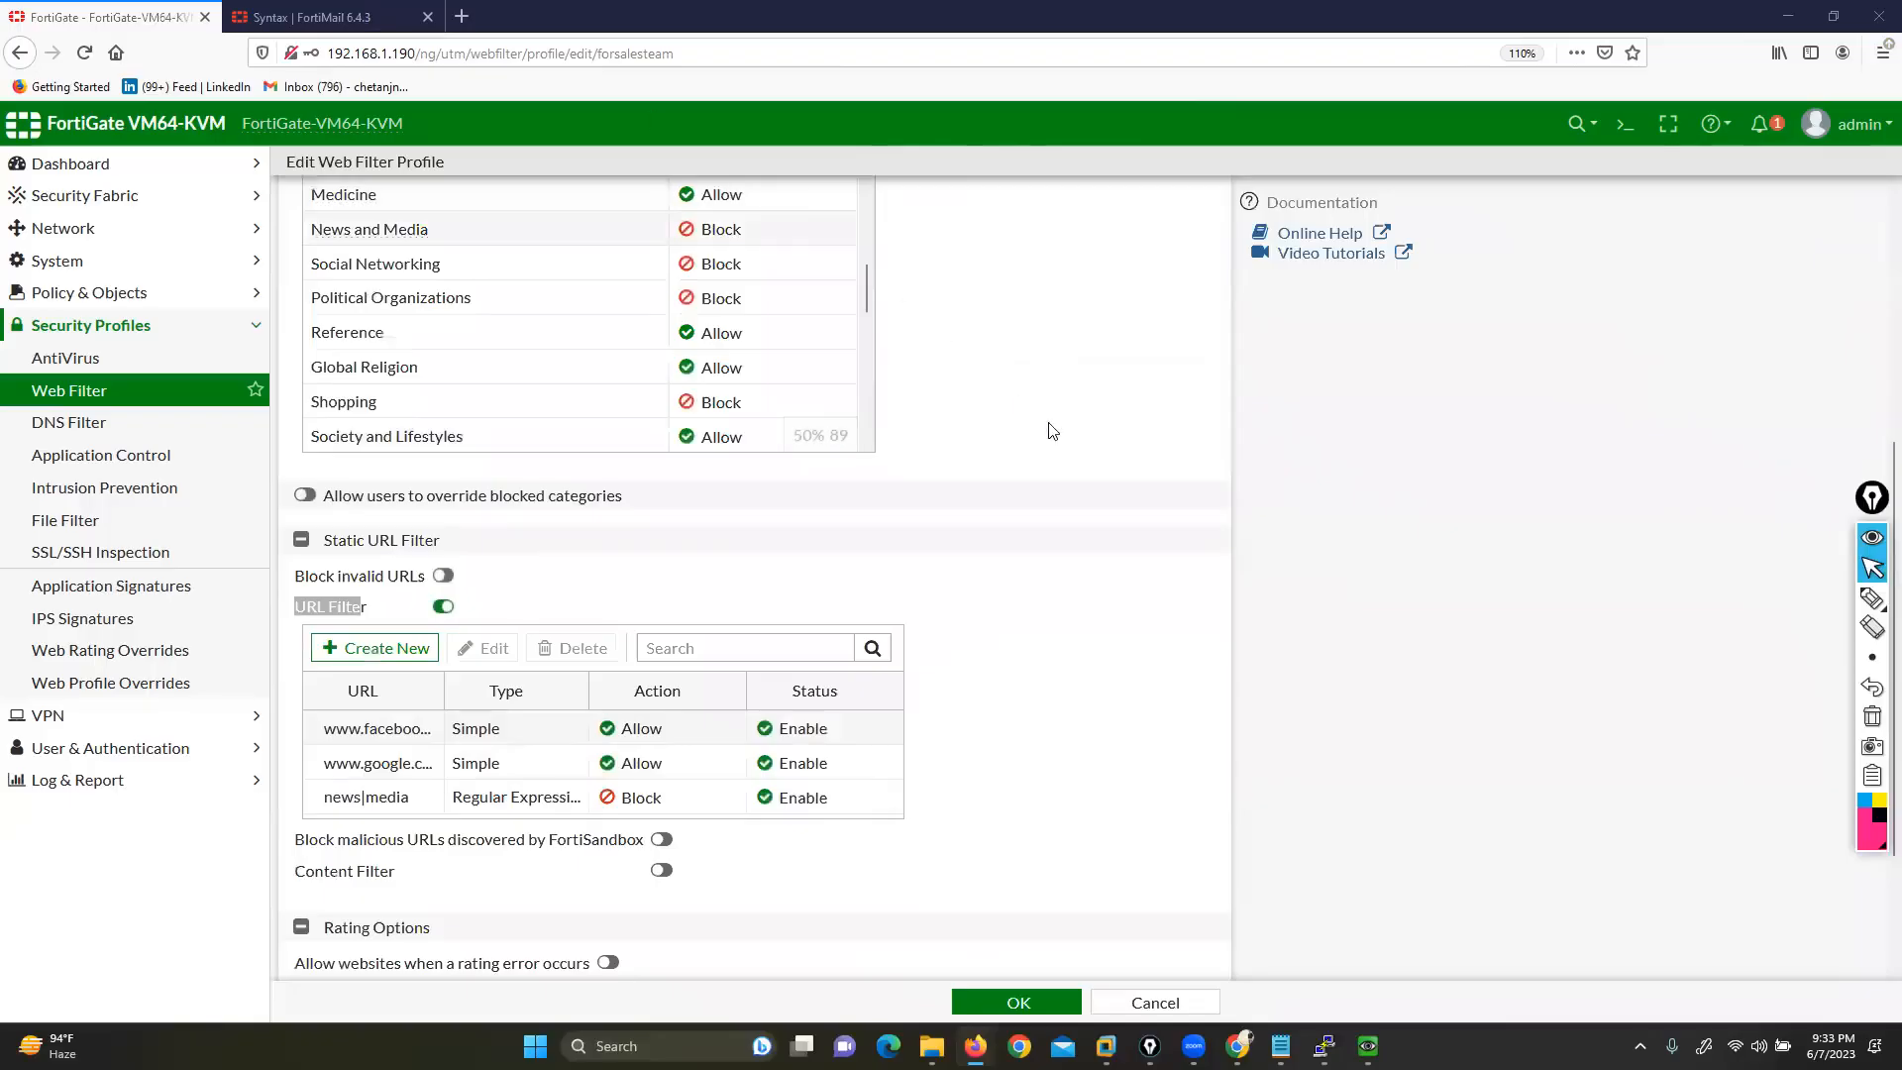
left_click(1142, 577)
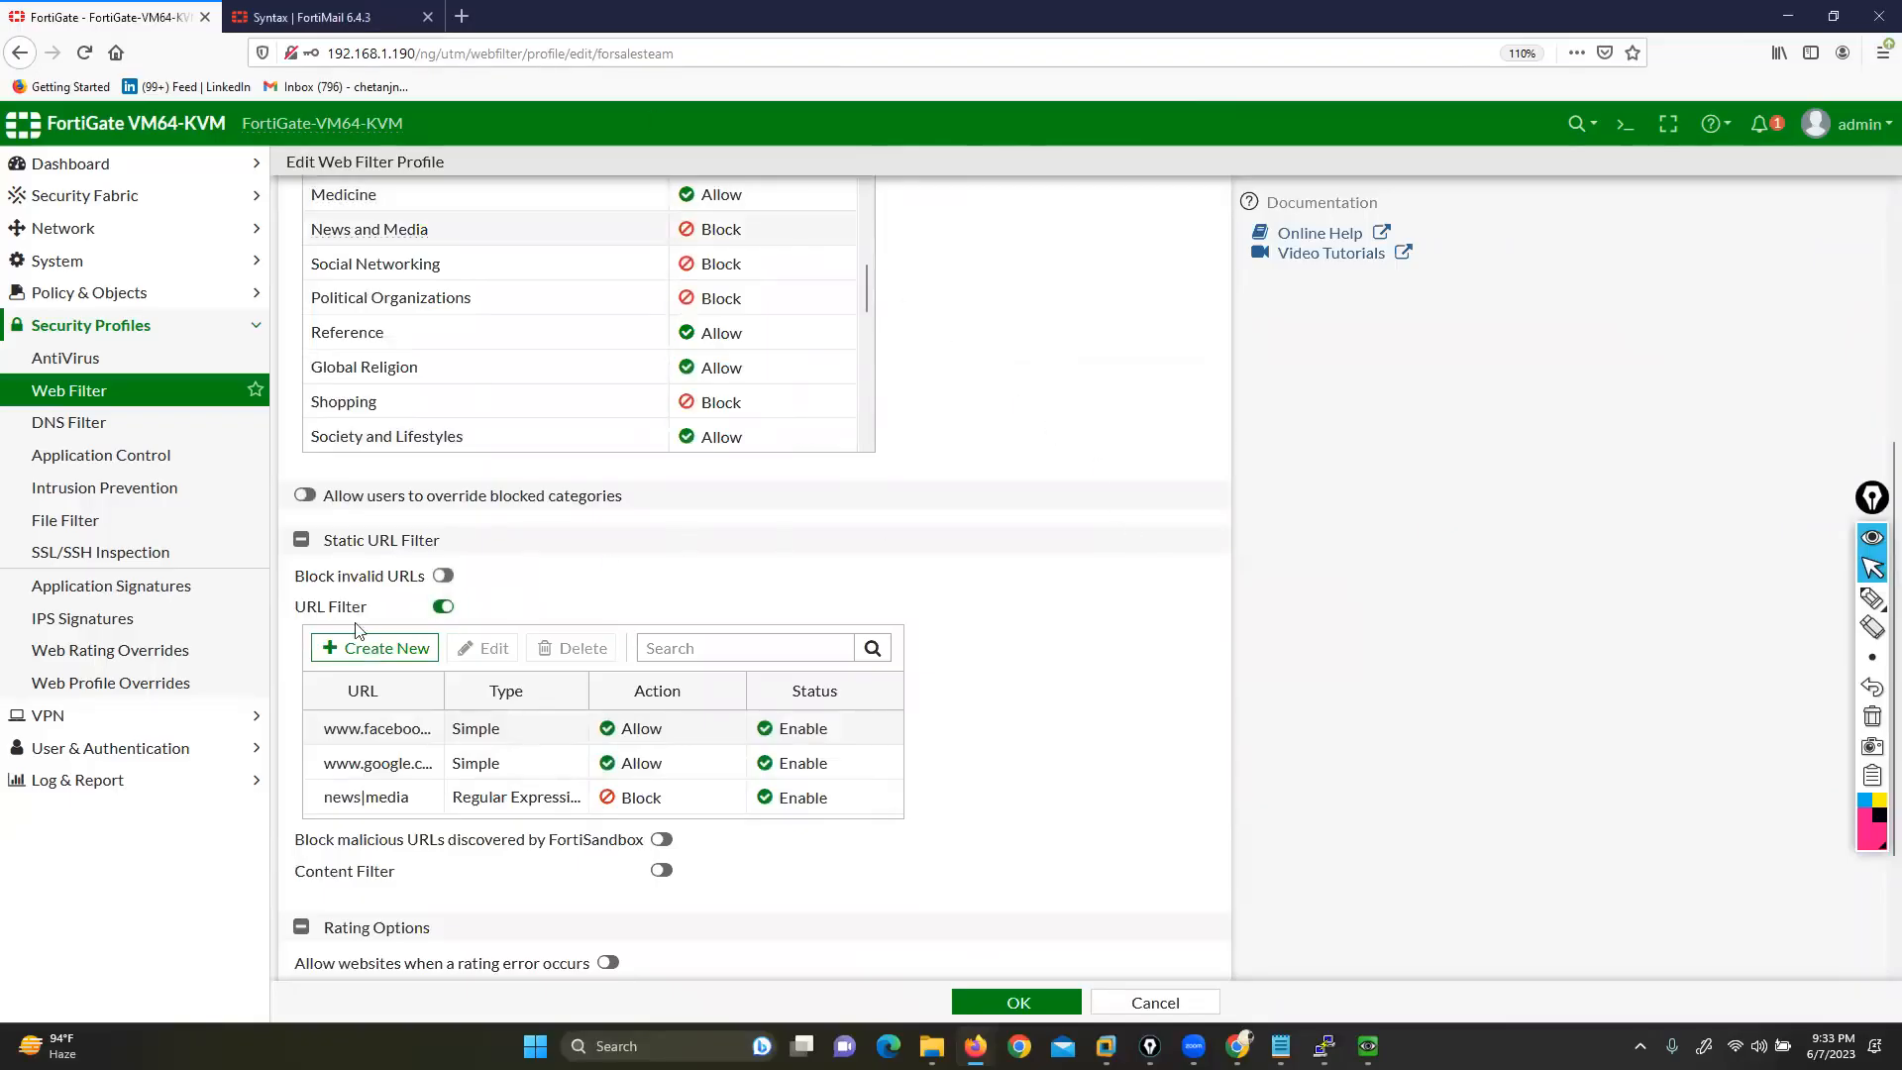
left_click_drag(296, 582, 420, 580)
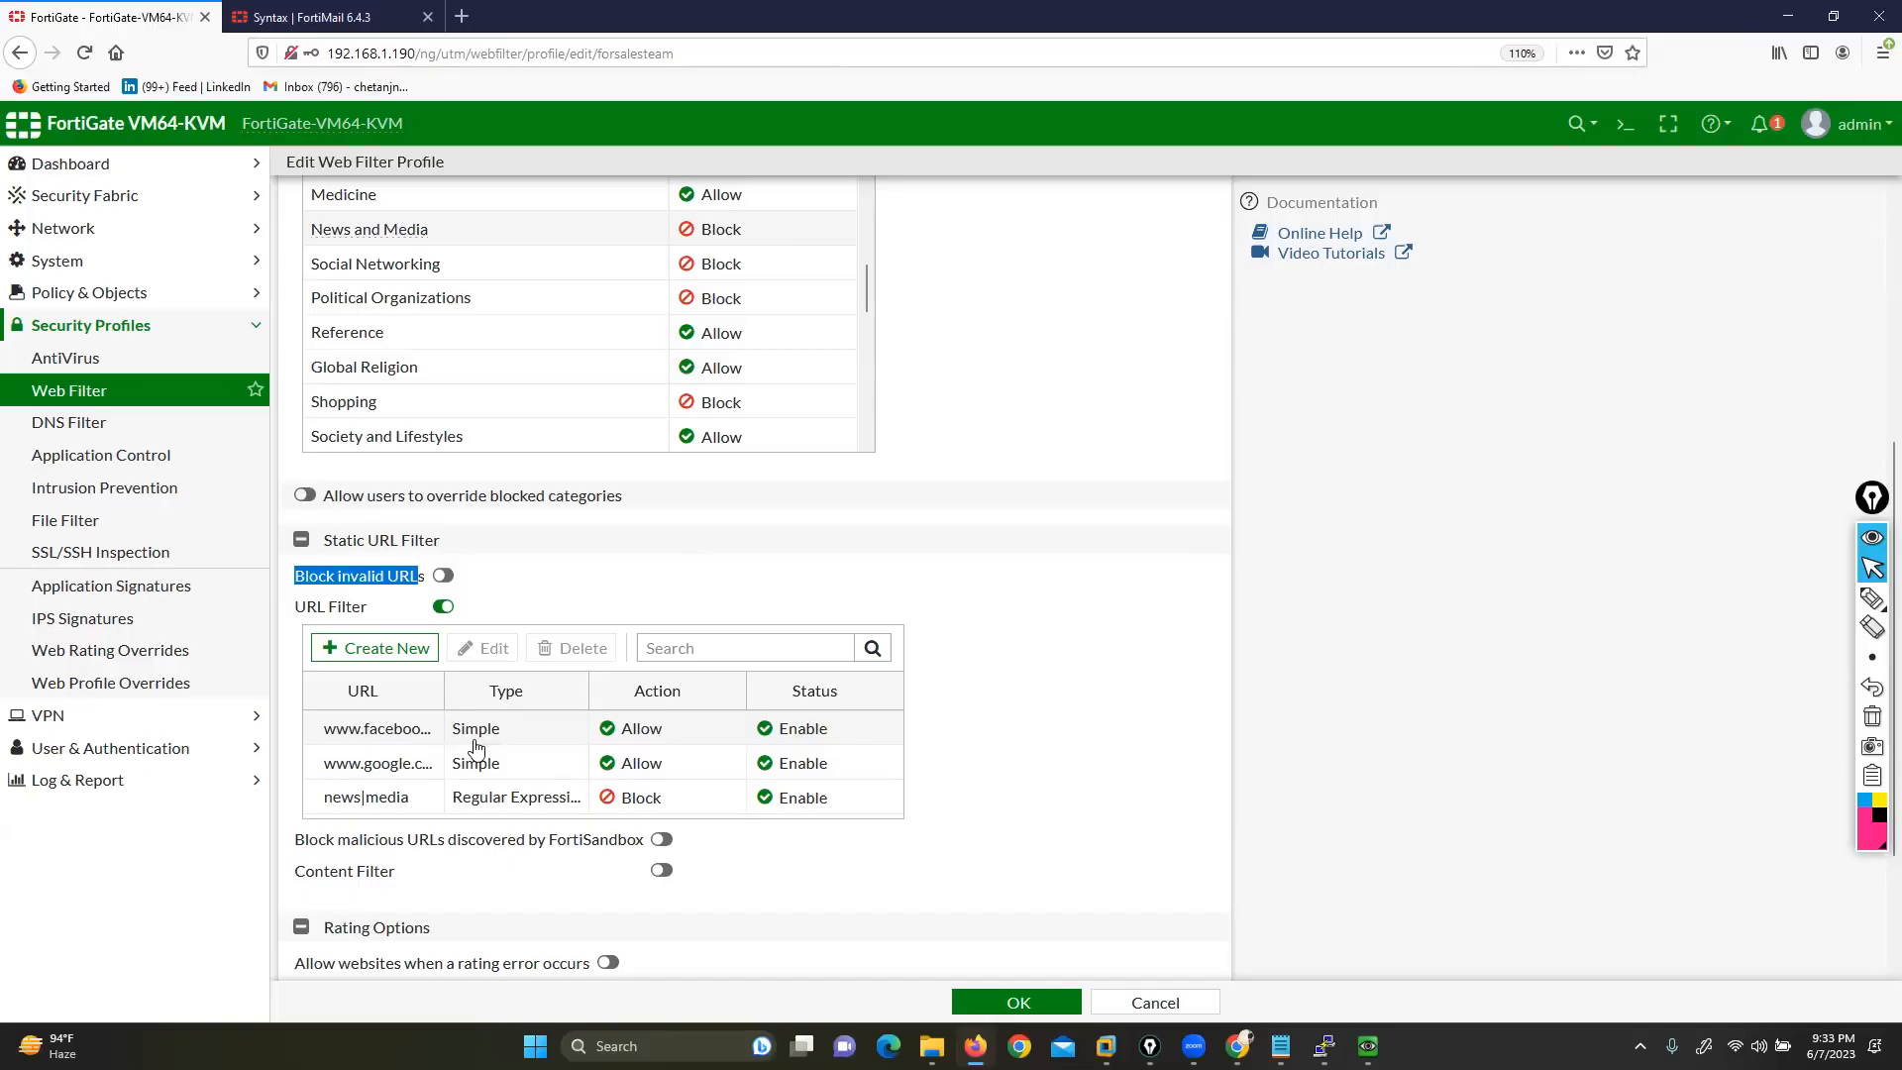
left_click(443, 575)
left_click(595, 579)
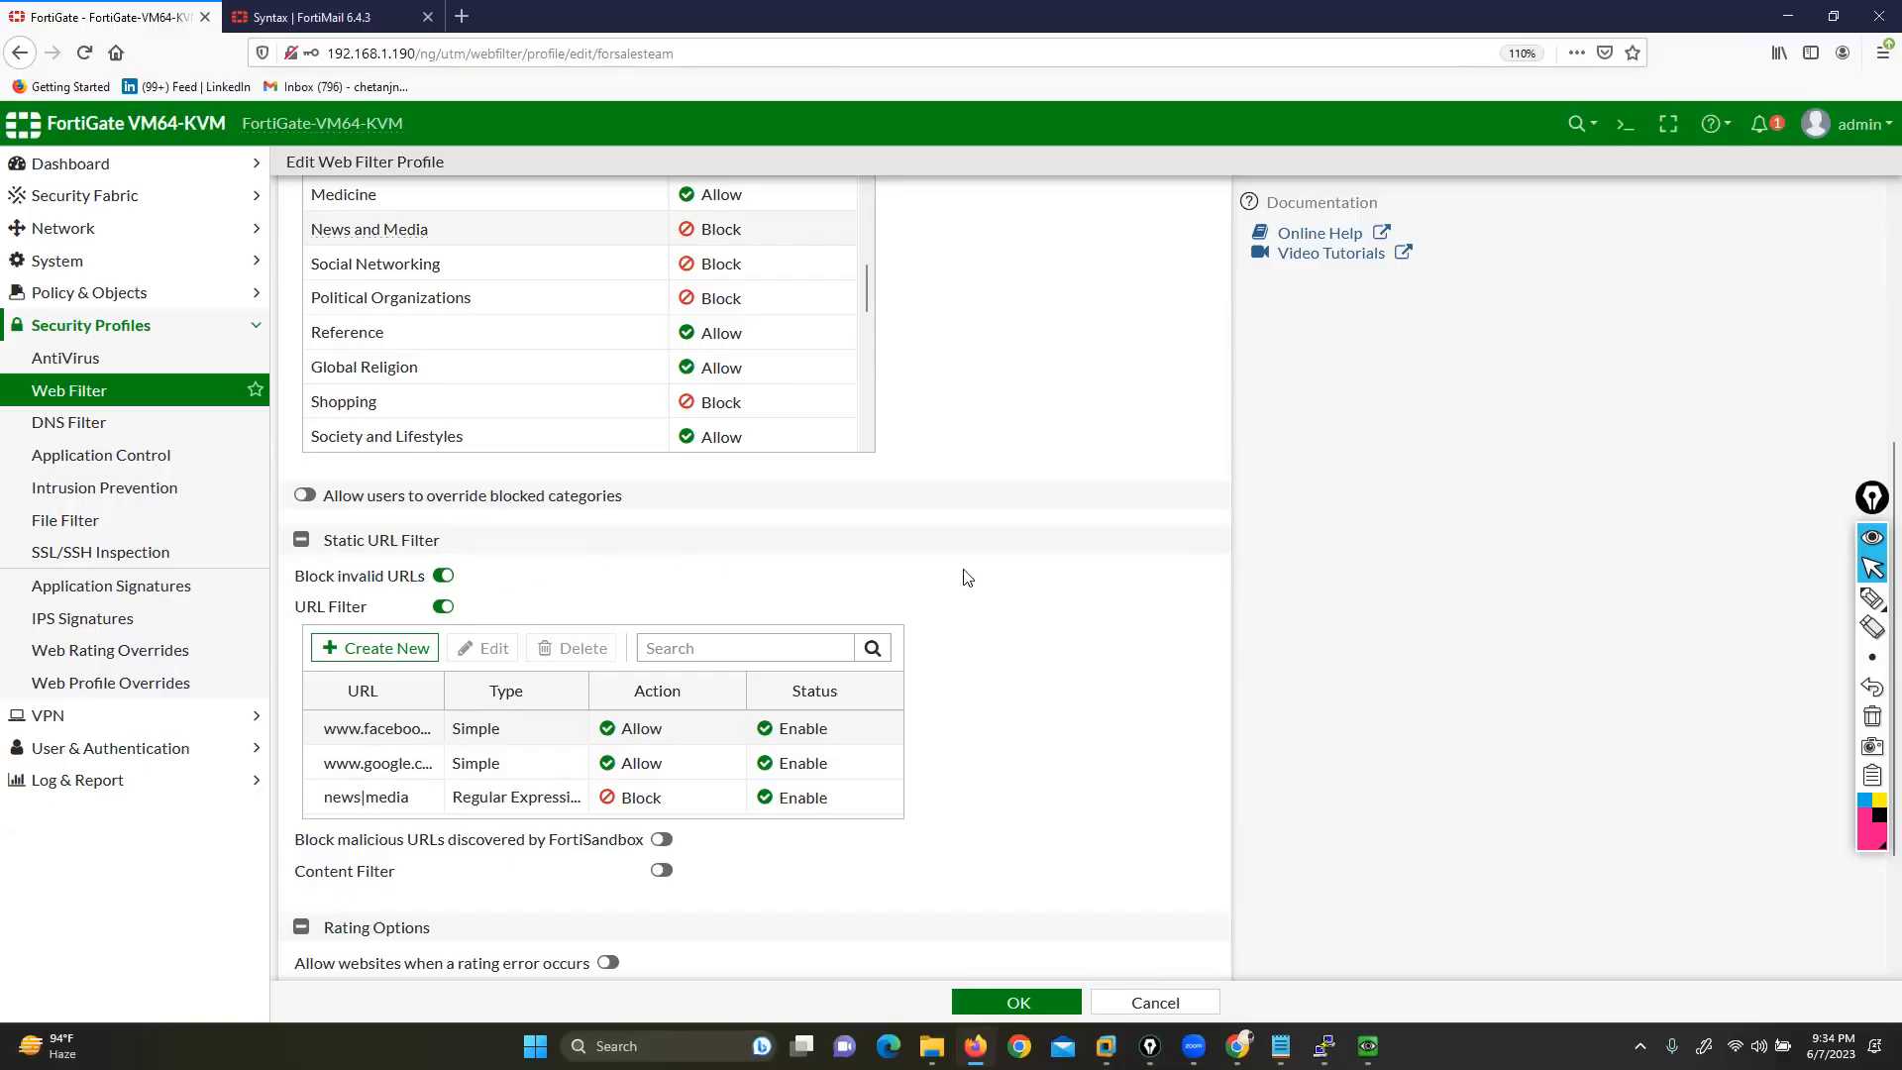
Switch on Block malicious URLs discovered by FortiSandbox in forsalesteam
scroll(969, 577, "down", 2)
left_click_drag(294, 730, 639, 736)
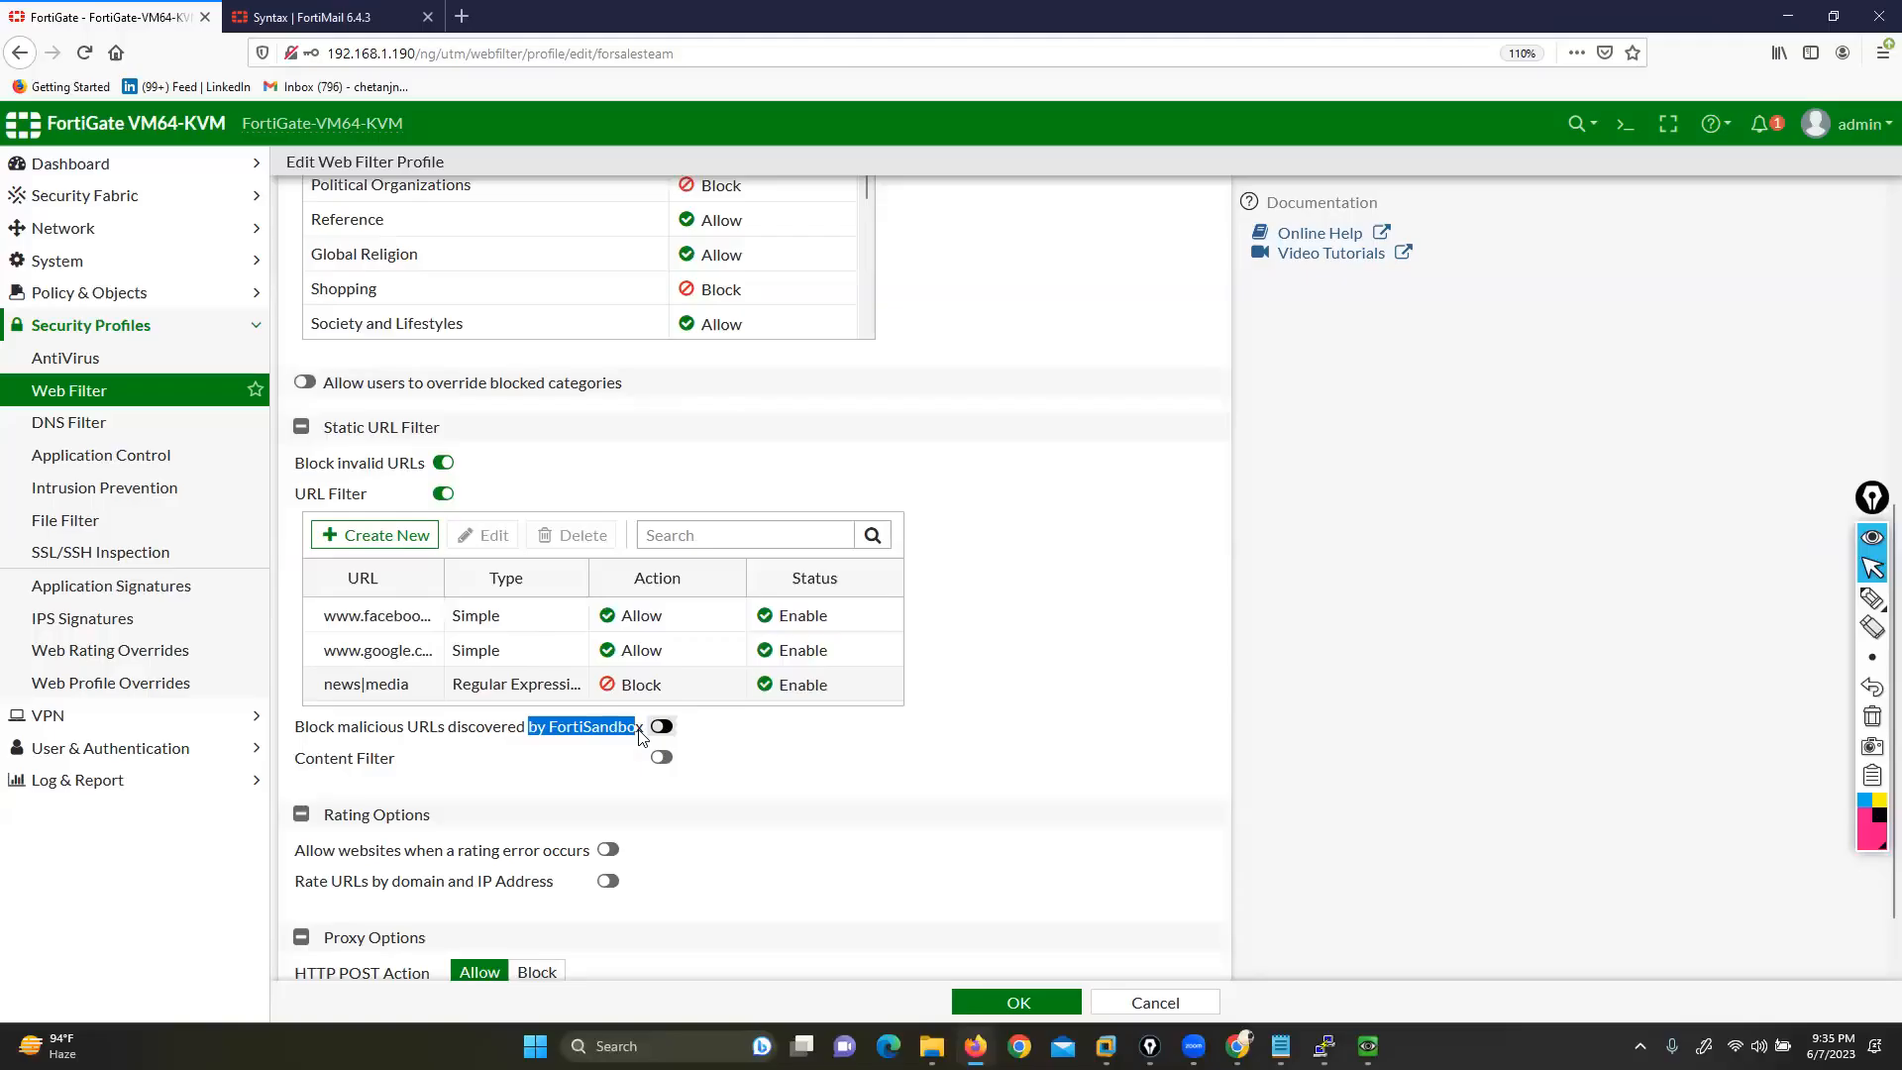
left_click_drag(295, 728, 317, 731)
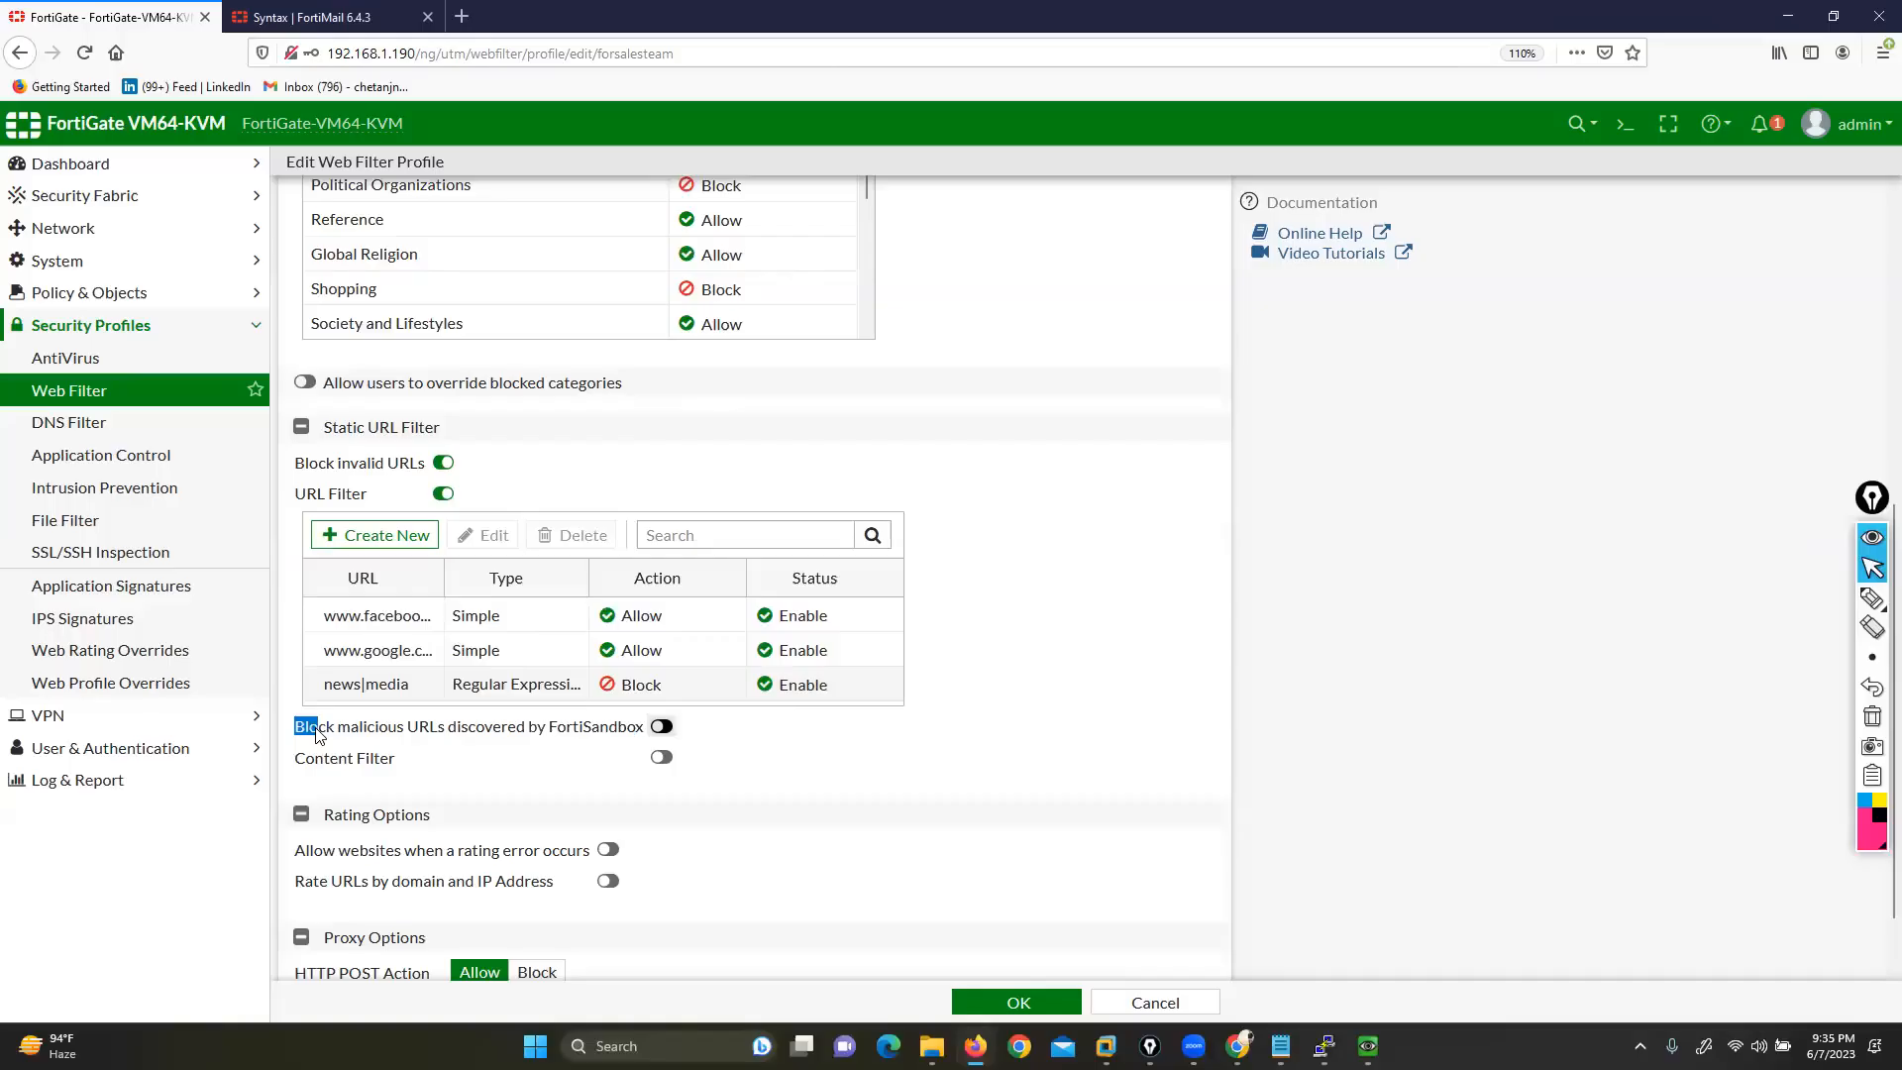
left_click(664, 729)
Turn on Content Filter in the profile and start a new web content filter entry
left_click_drag(294, 759, 390, 763)
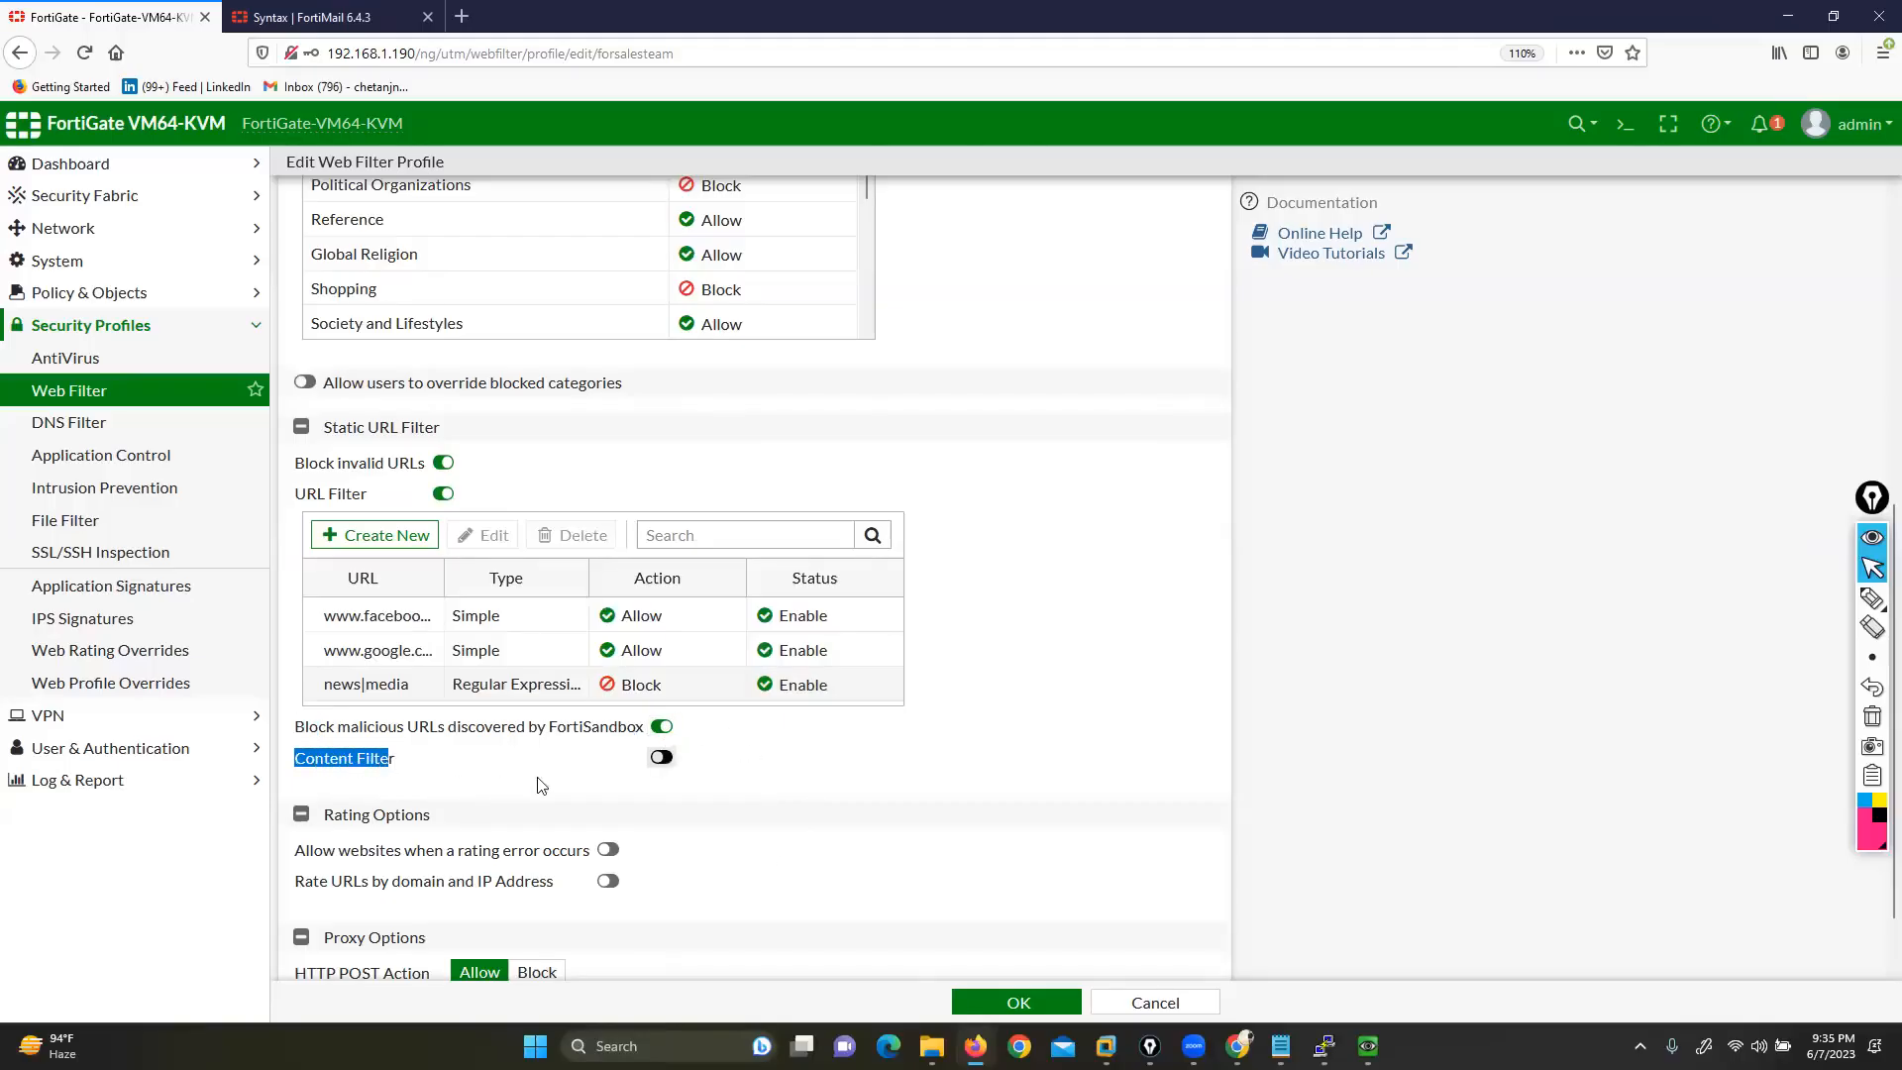
left_click(662, 759)
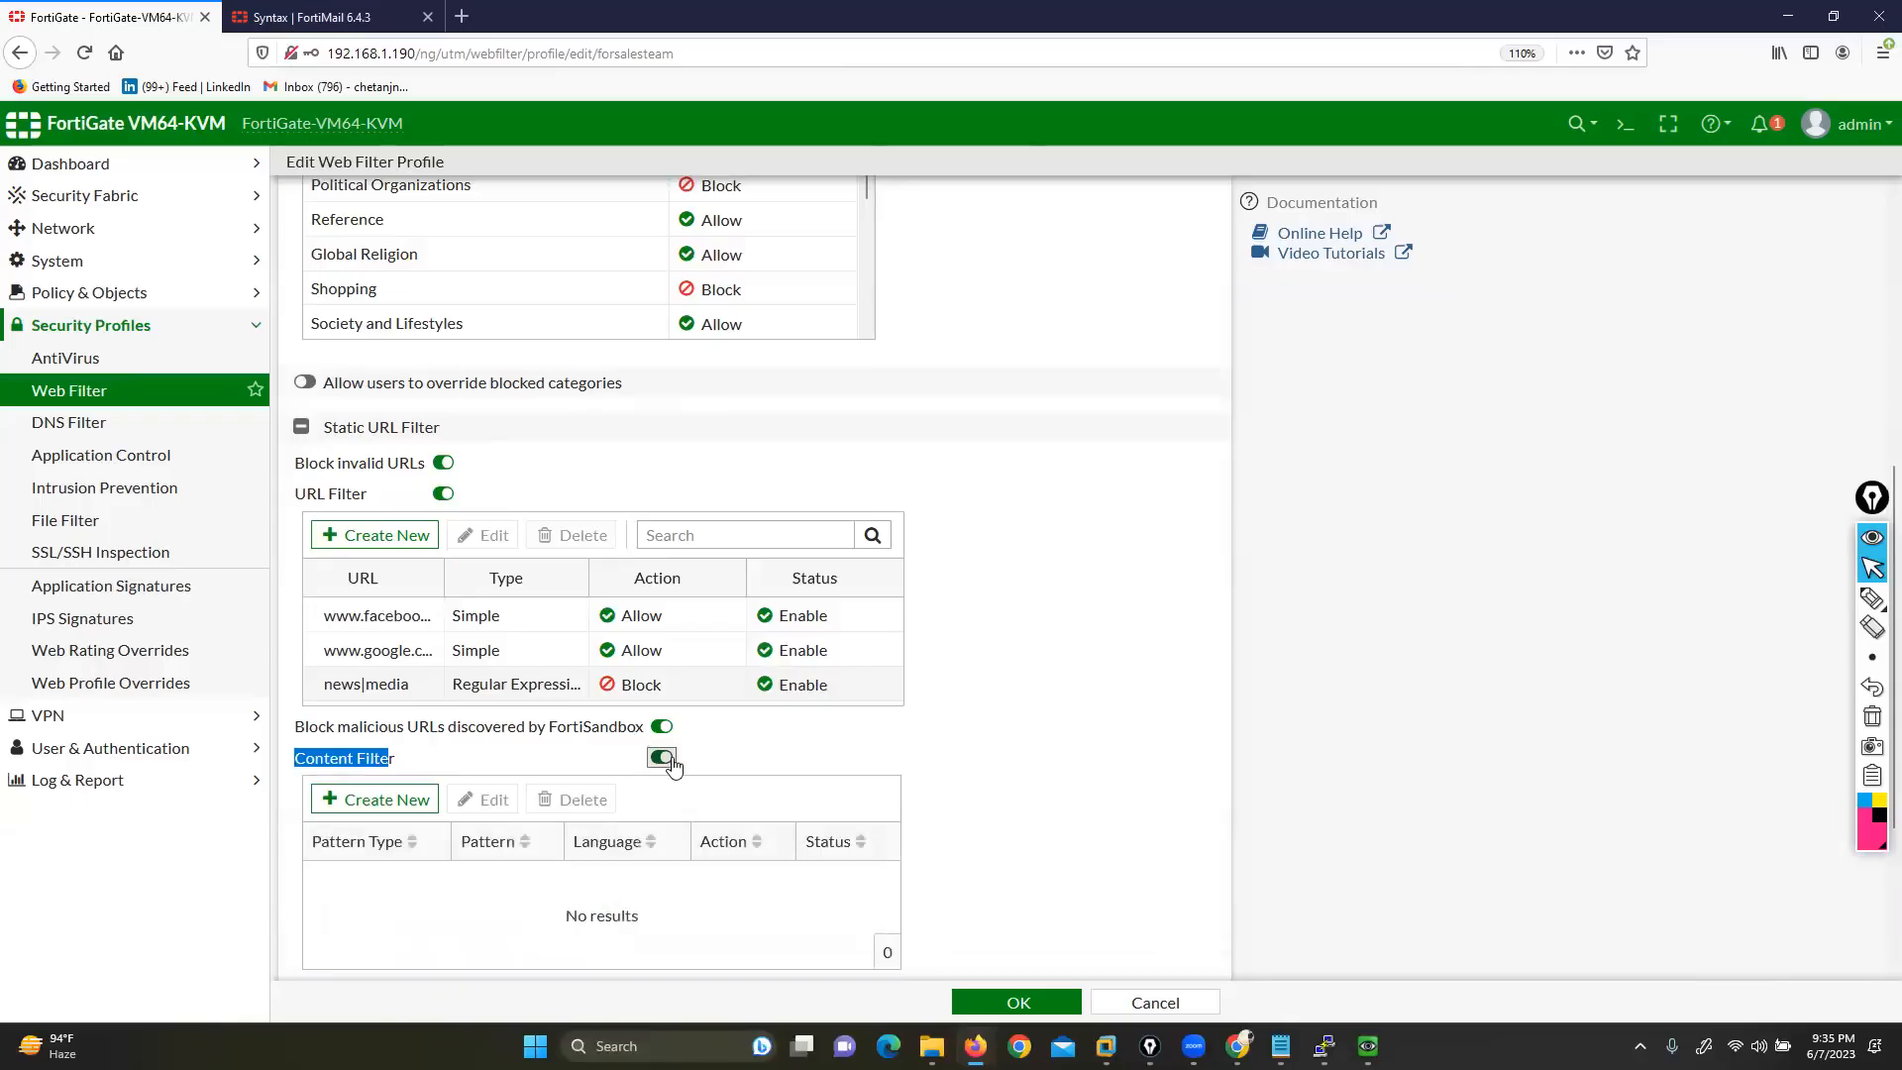
left_click(362, 800)
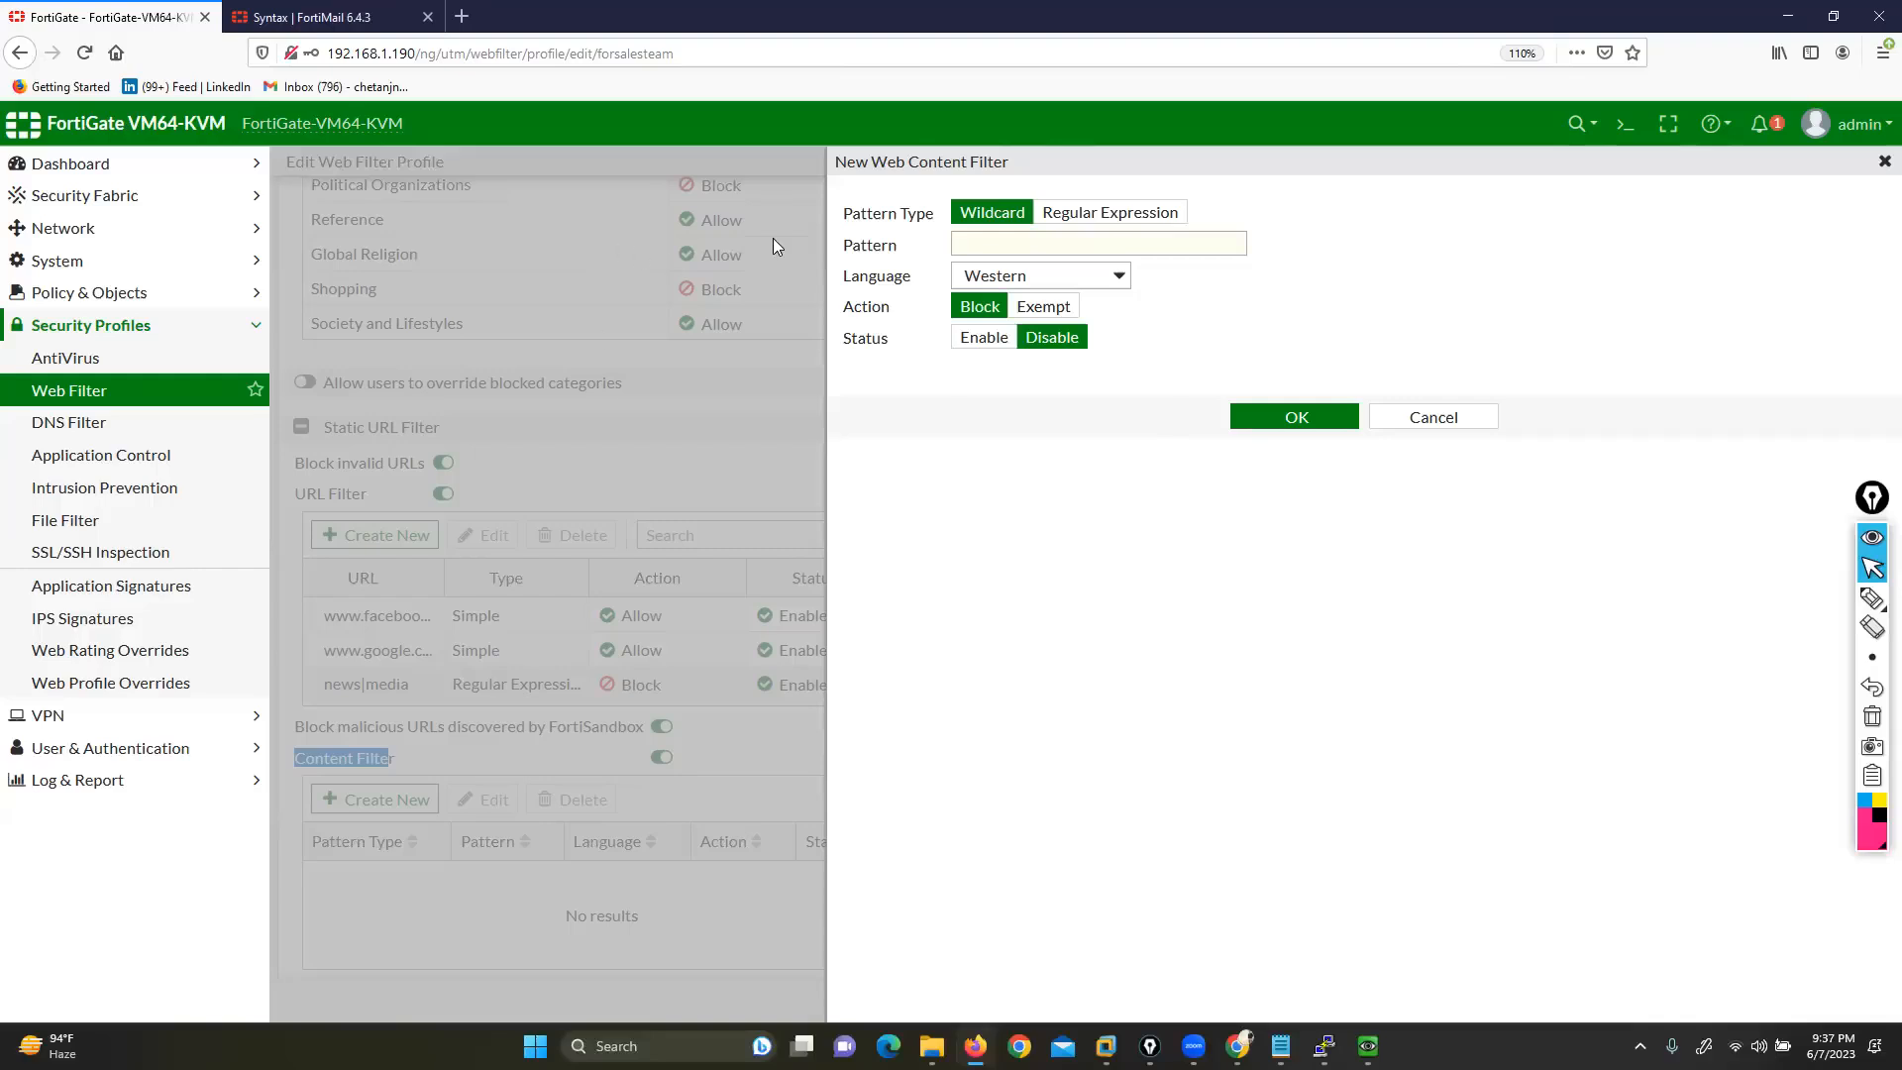
Enter 'news' as a Wildcard pattern in the new web content filter
left_click(1401, 489)
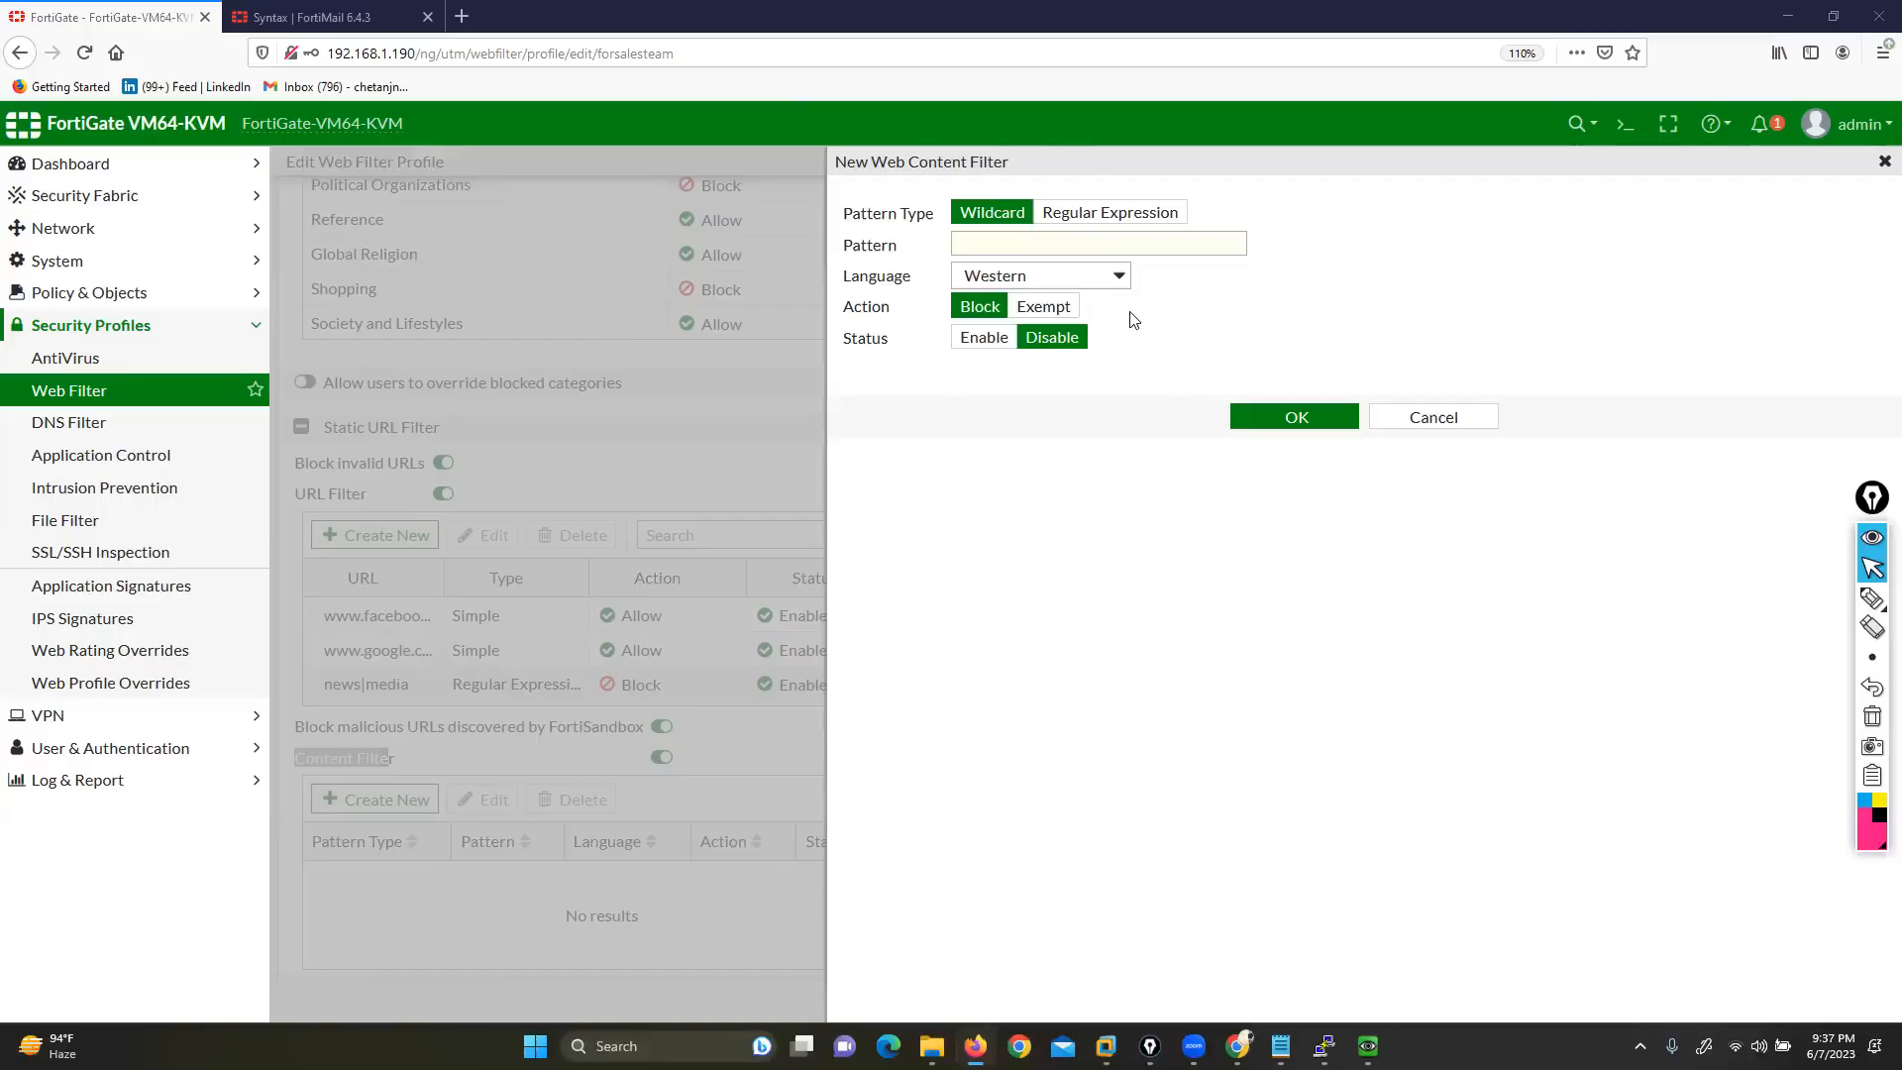
left_click_drag(939, 158, 1009, 162)
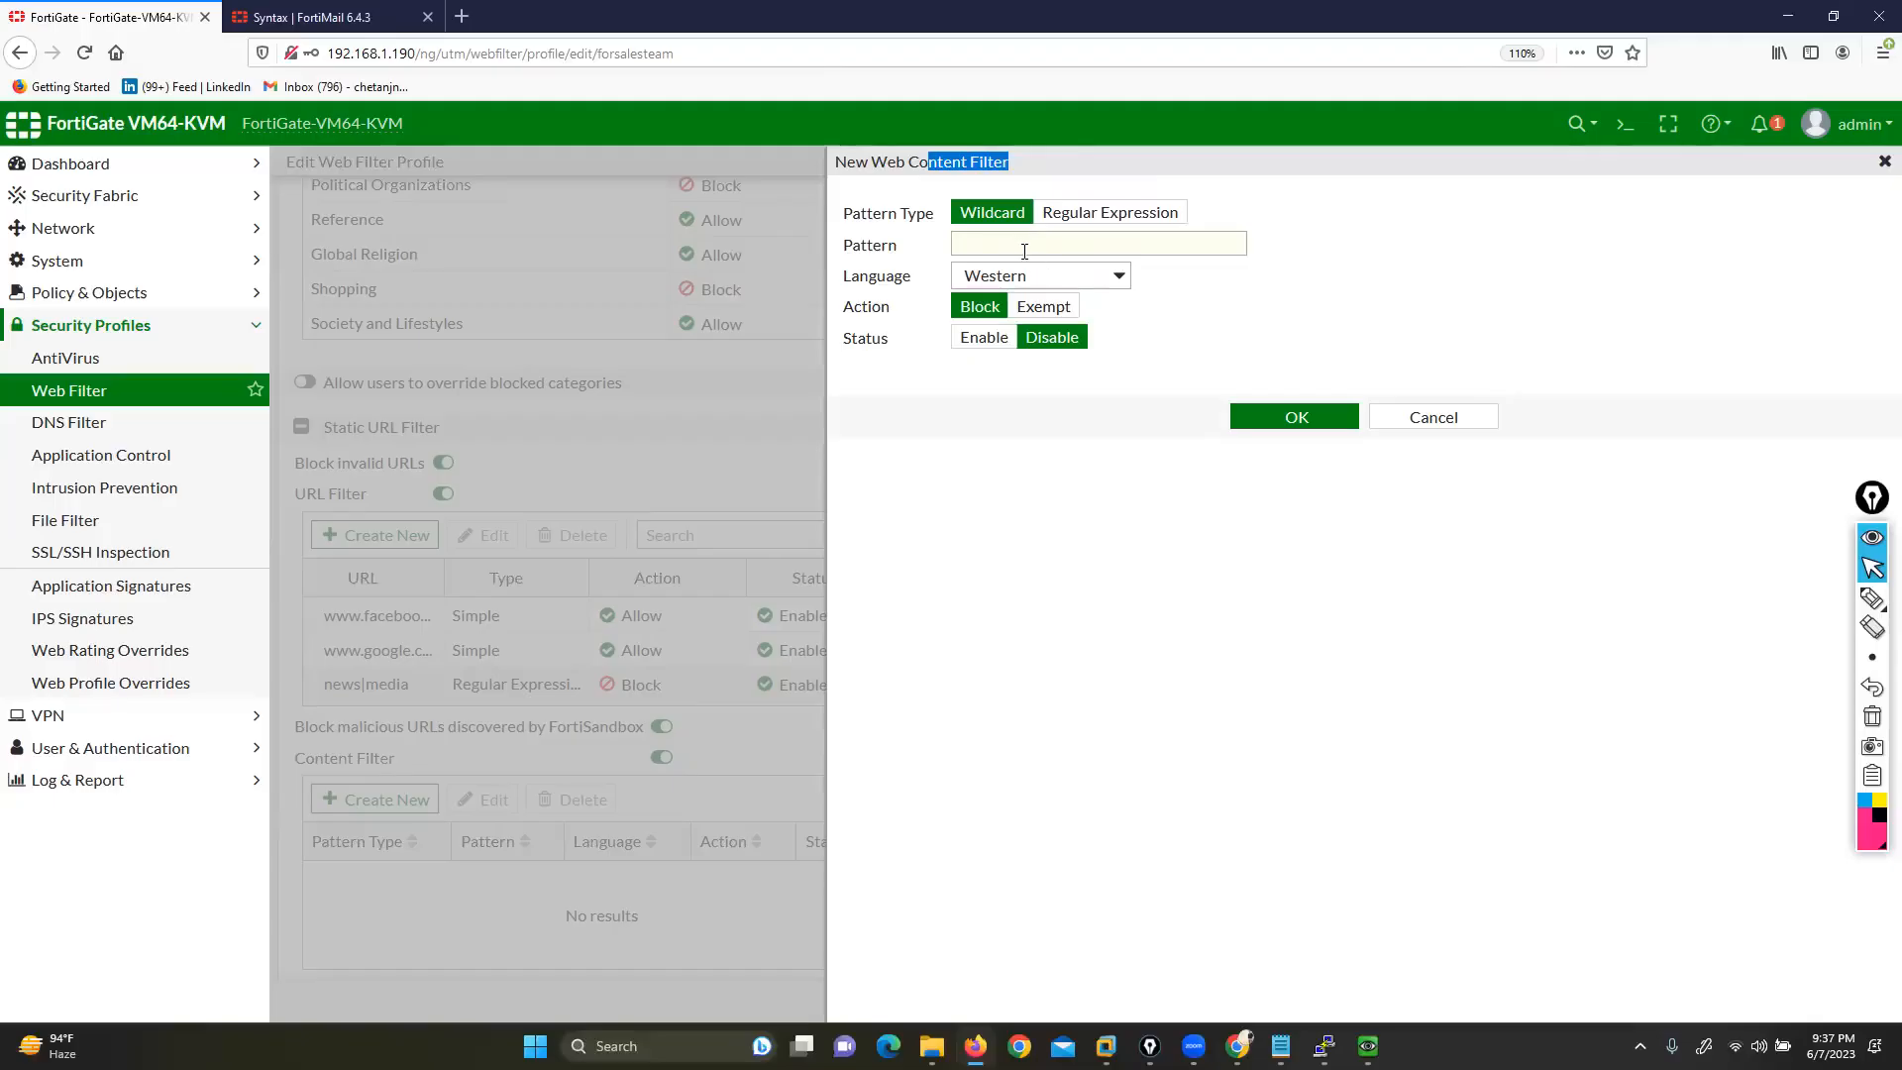
left_click(1093, 216)
left_click(1006, 216)
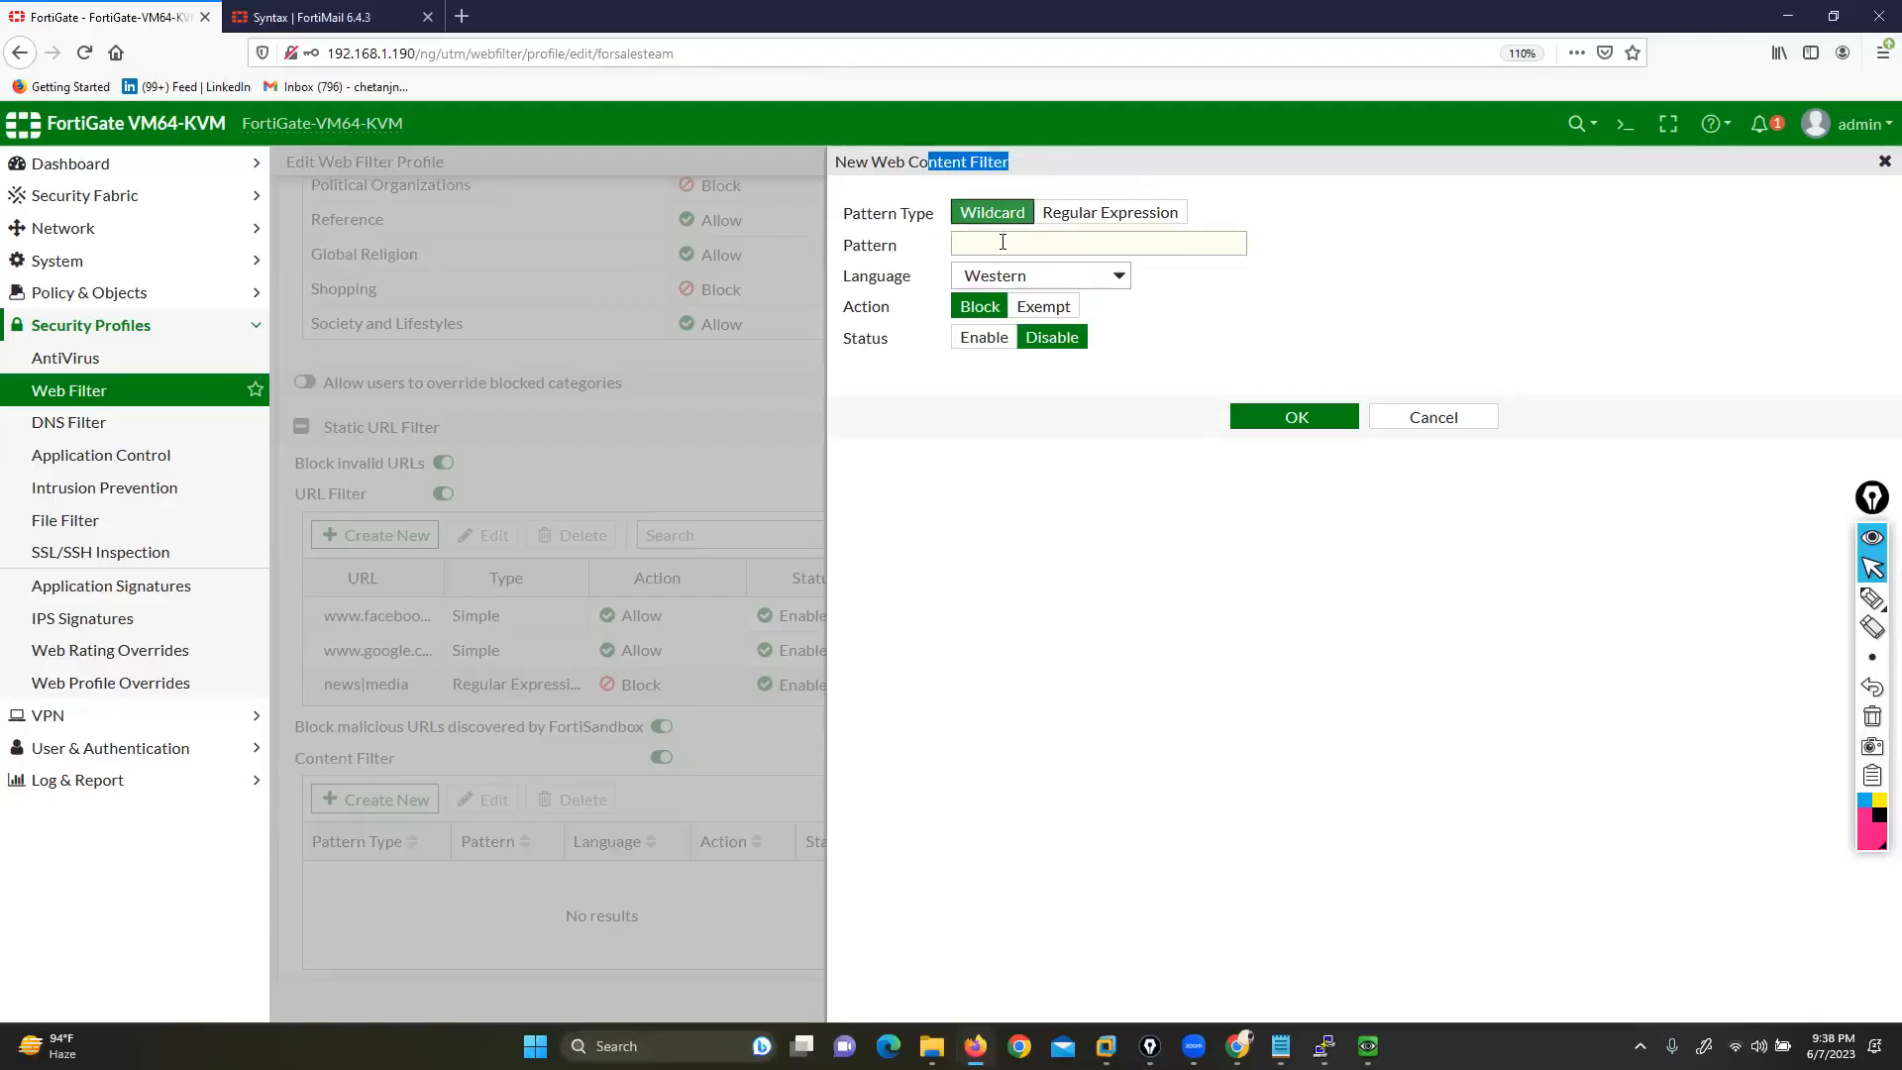
left_click(1005, 244)
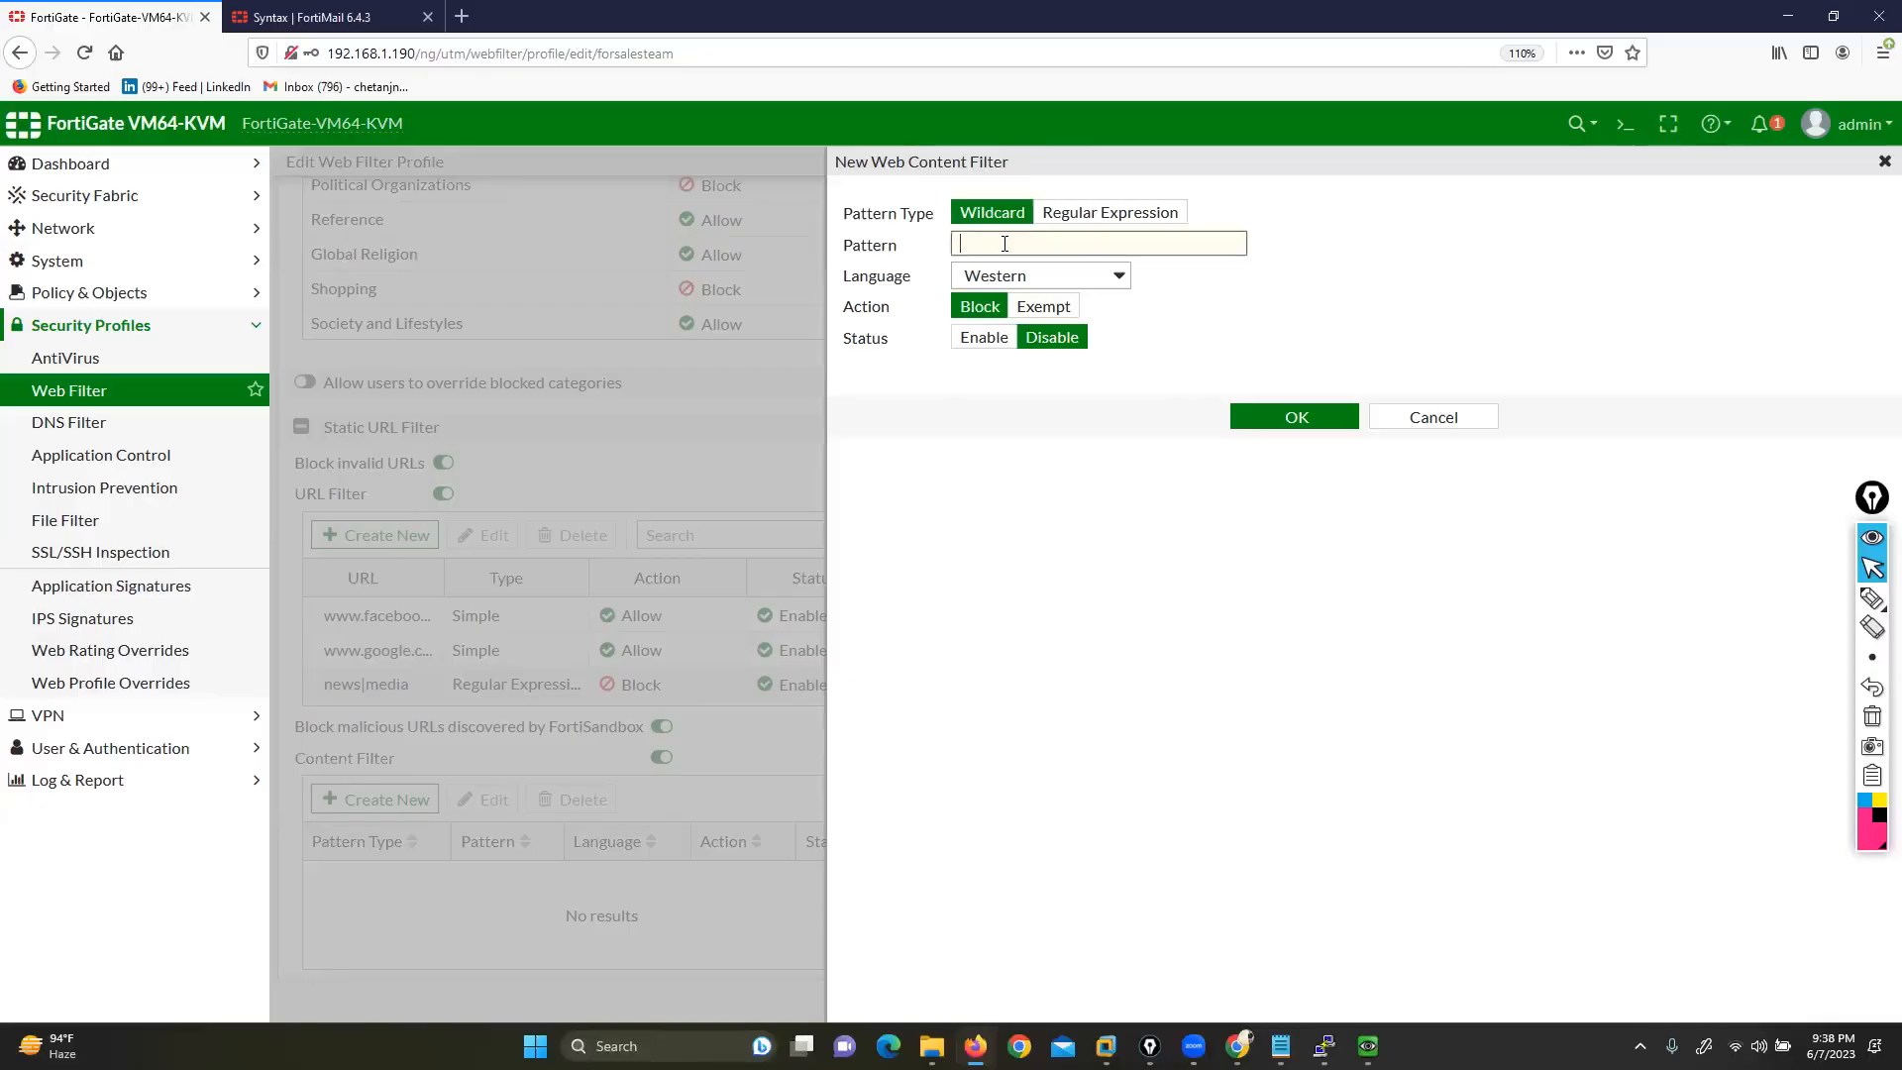
left_click(1117, 281)
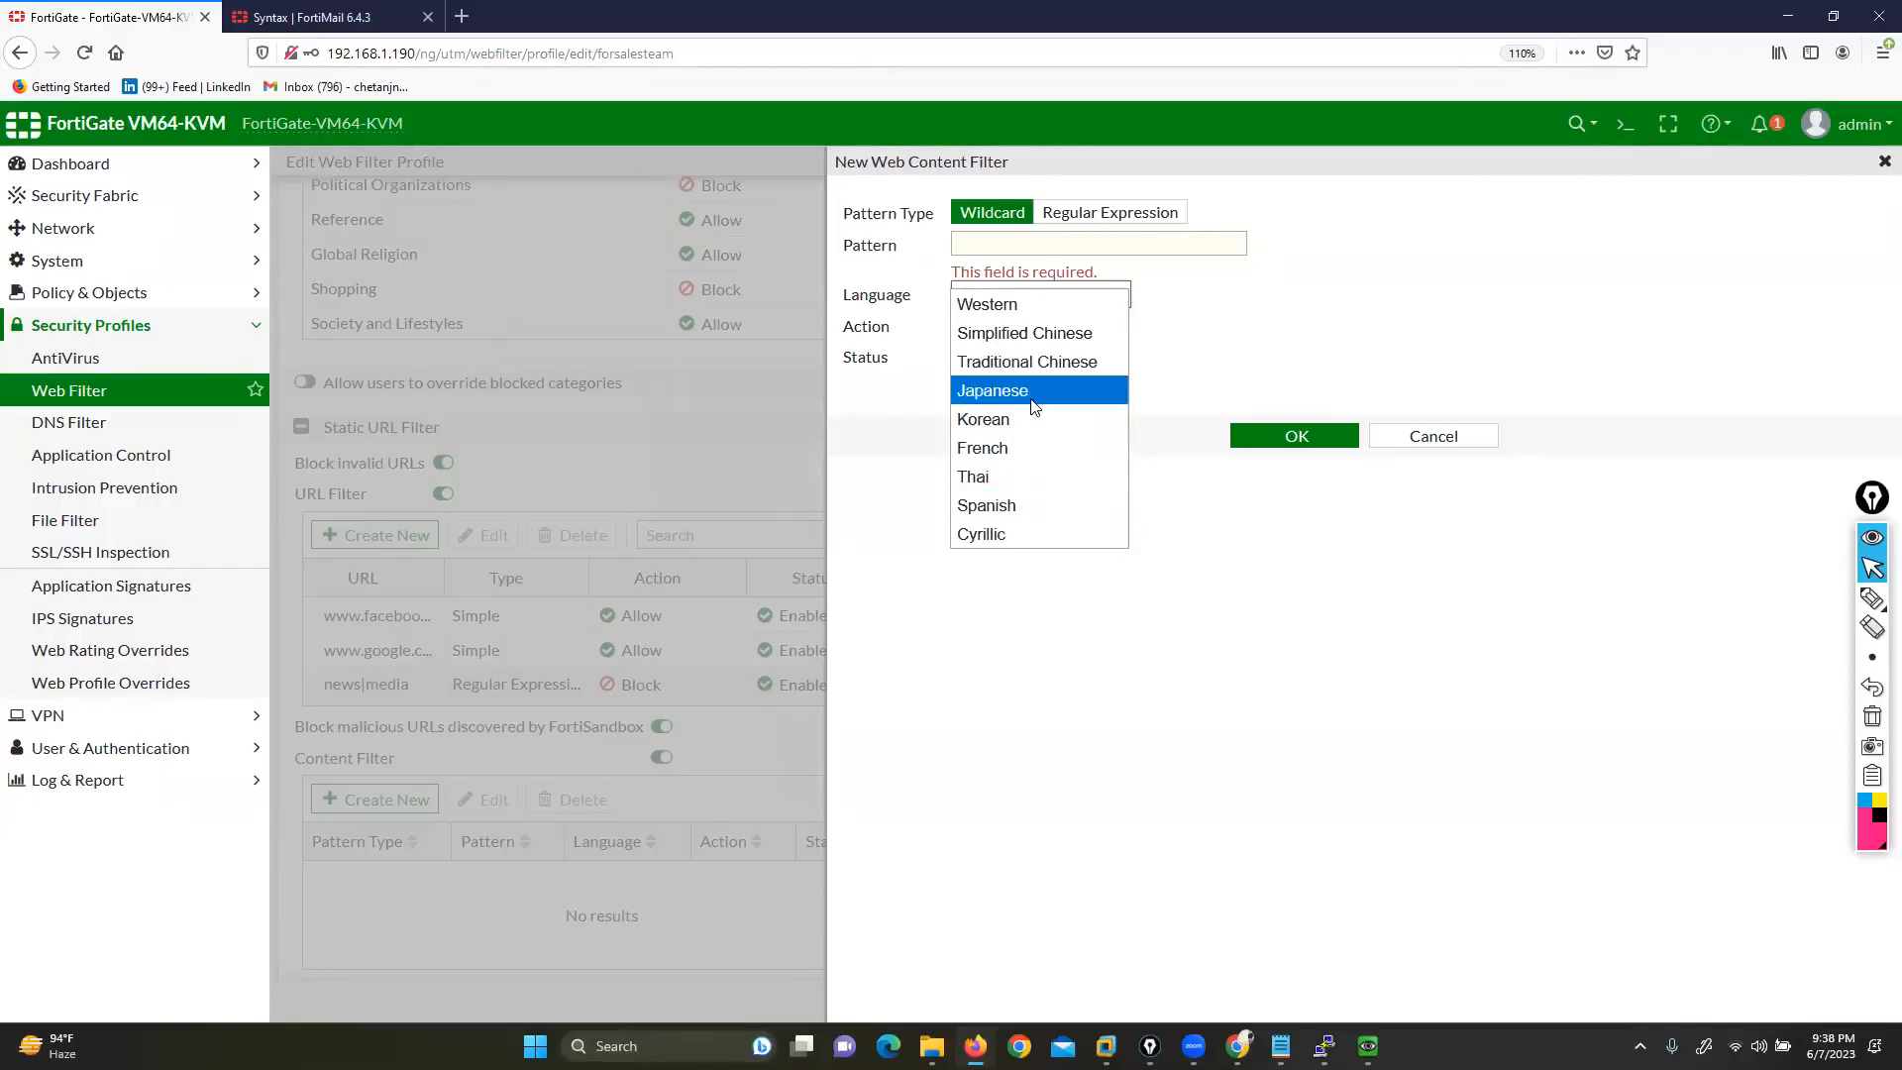
left_click(994, 245)
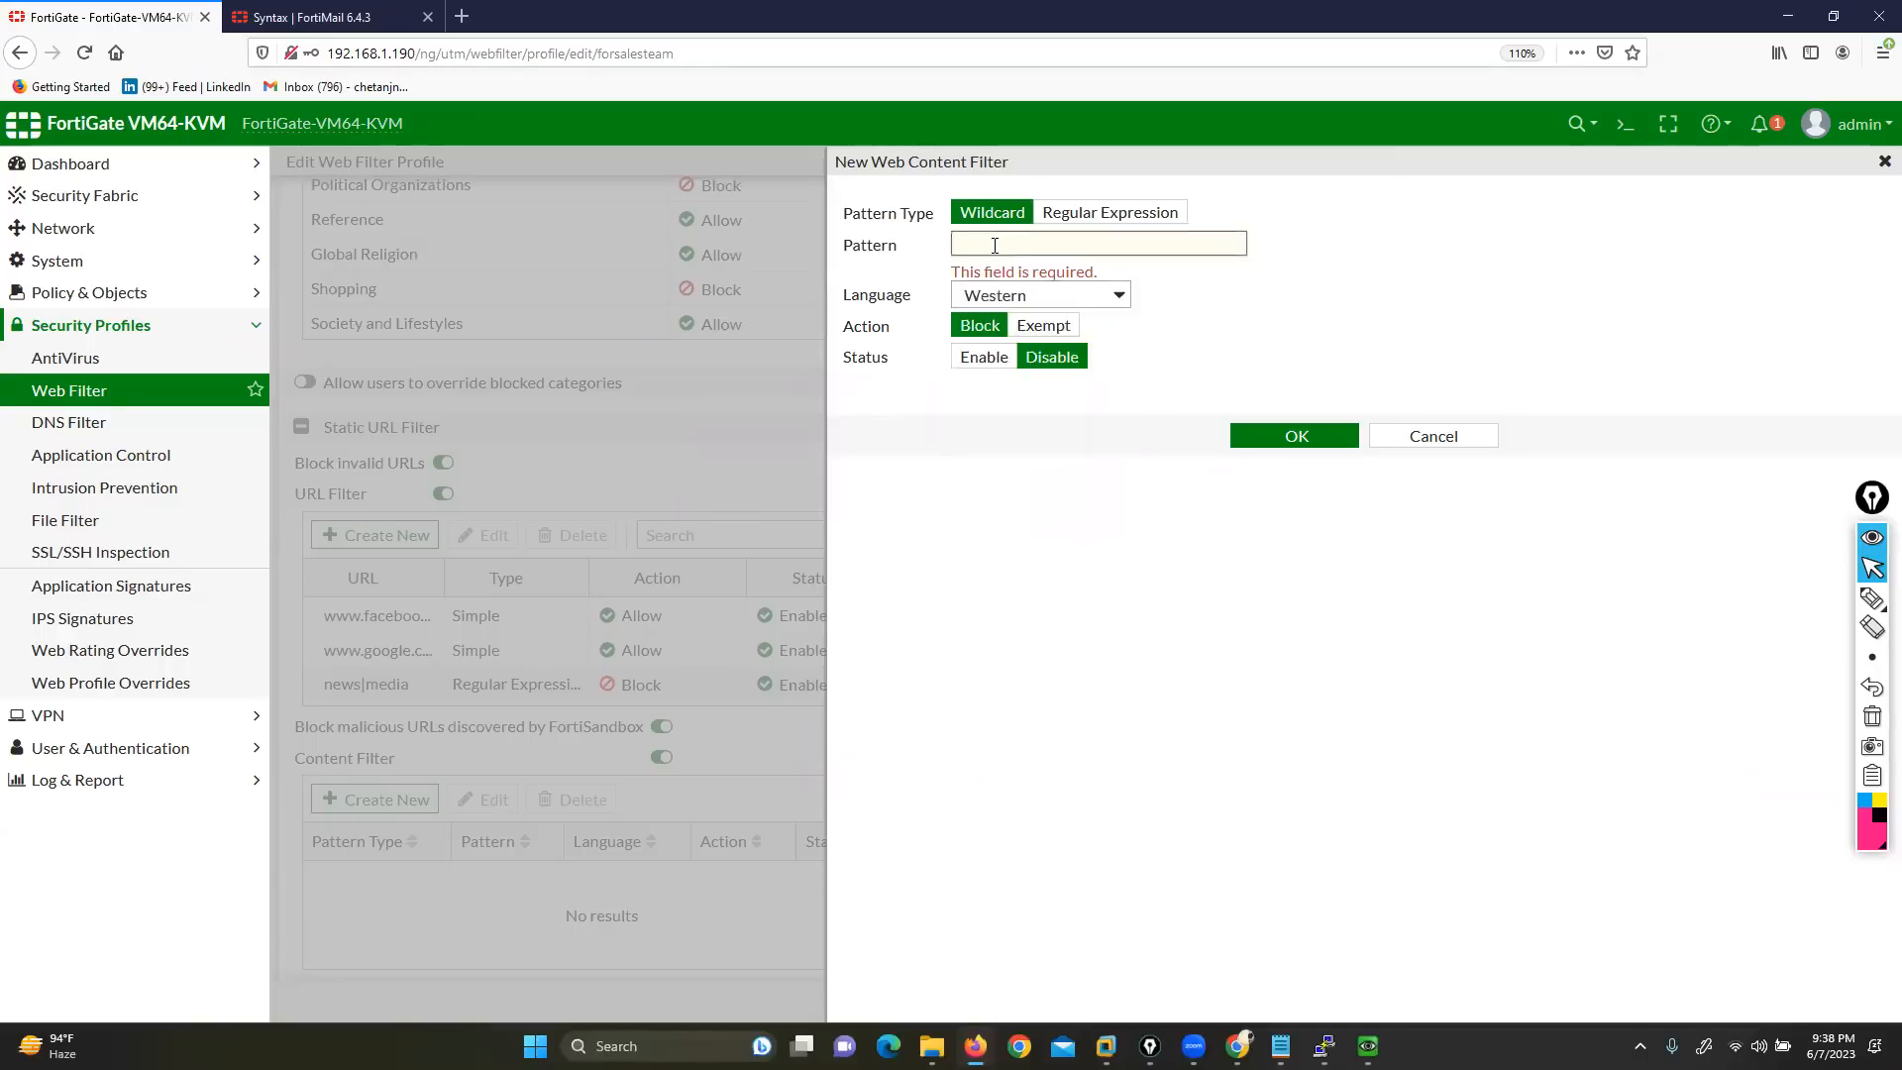
type("news")
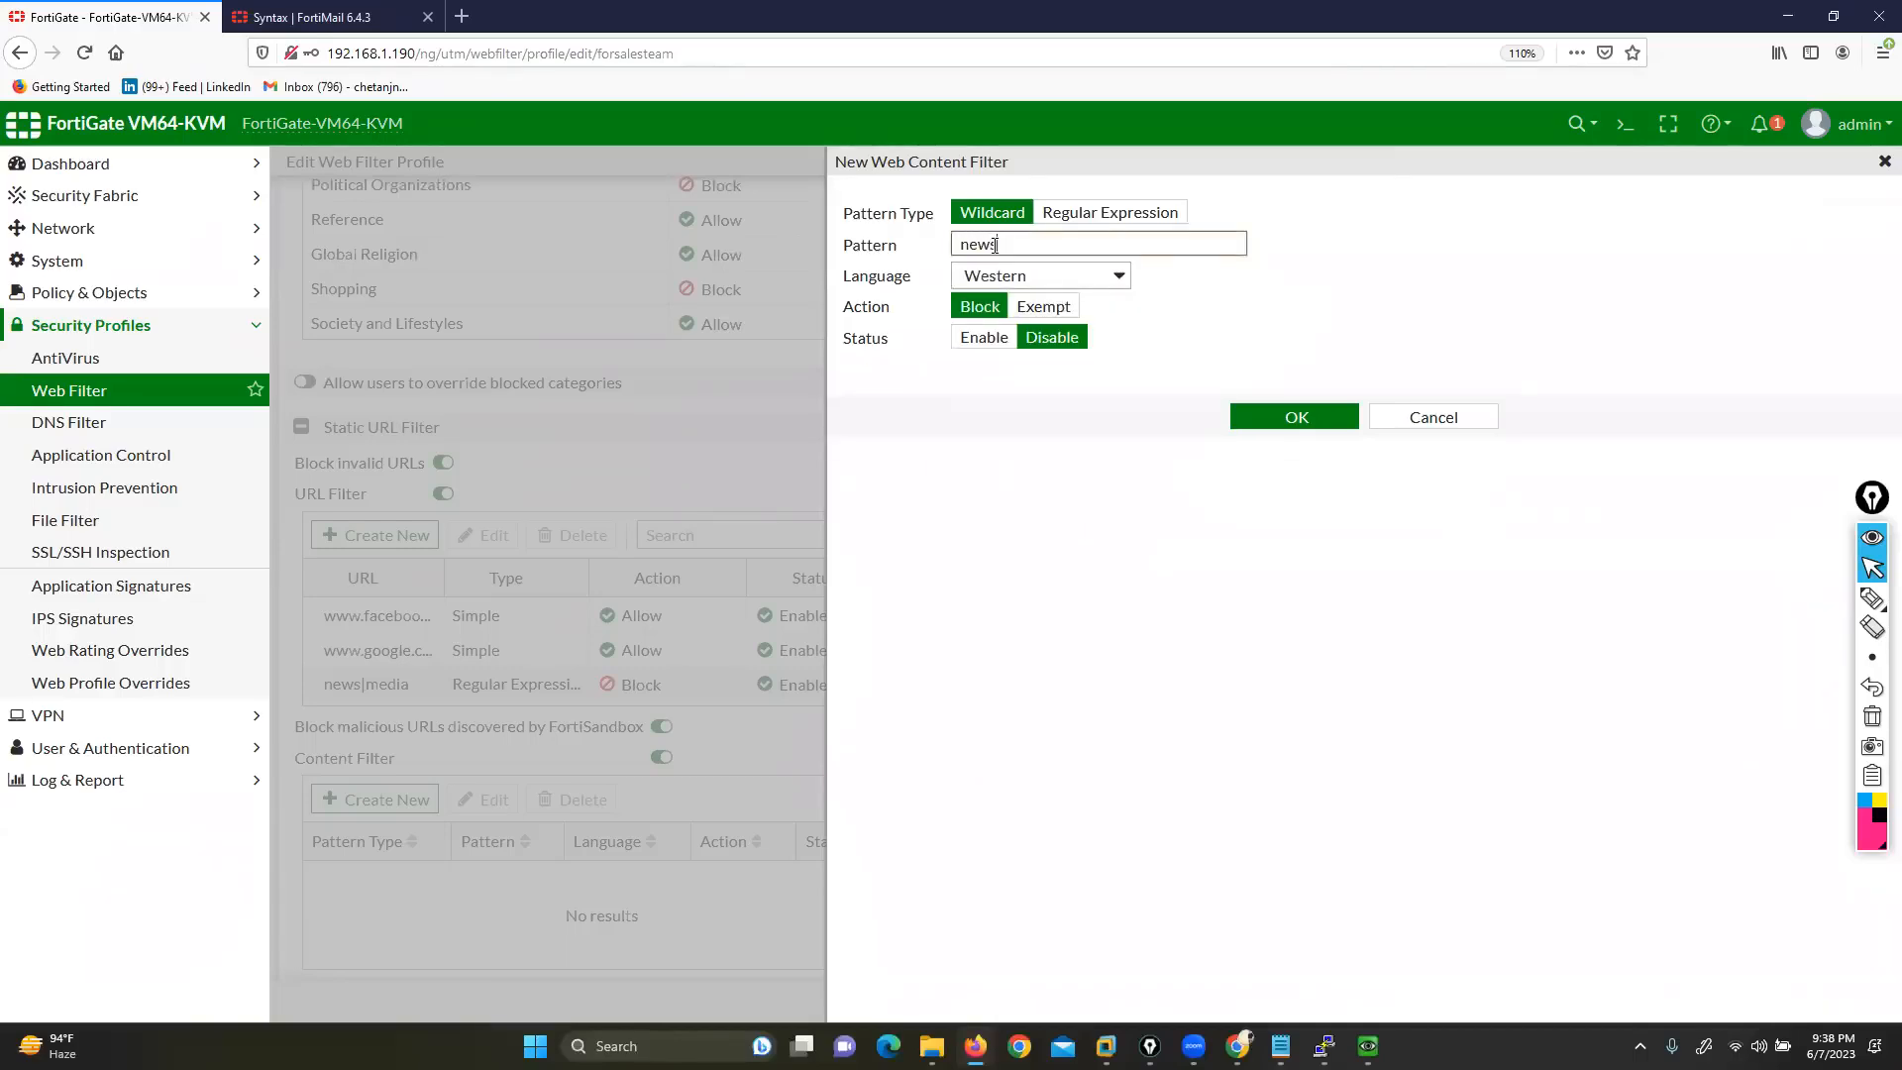
Set the filter's language to Japanese, then cancel the draft without saving
left_click(1041, 276)
left_click(1020, 399)
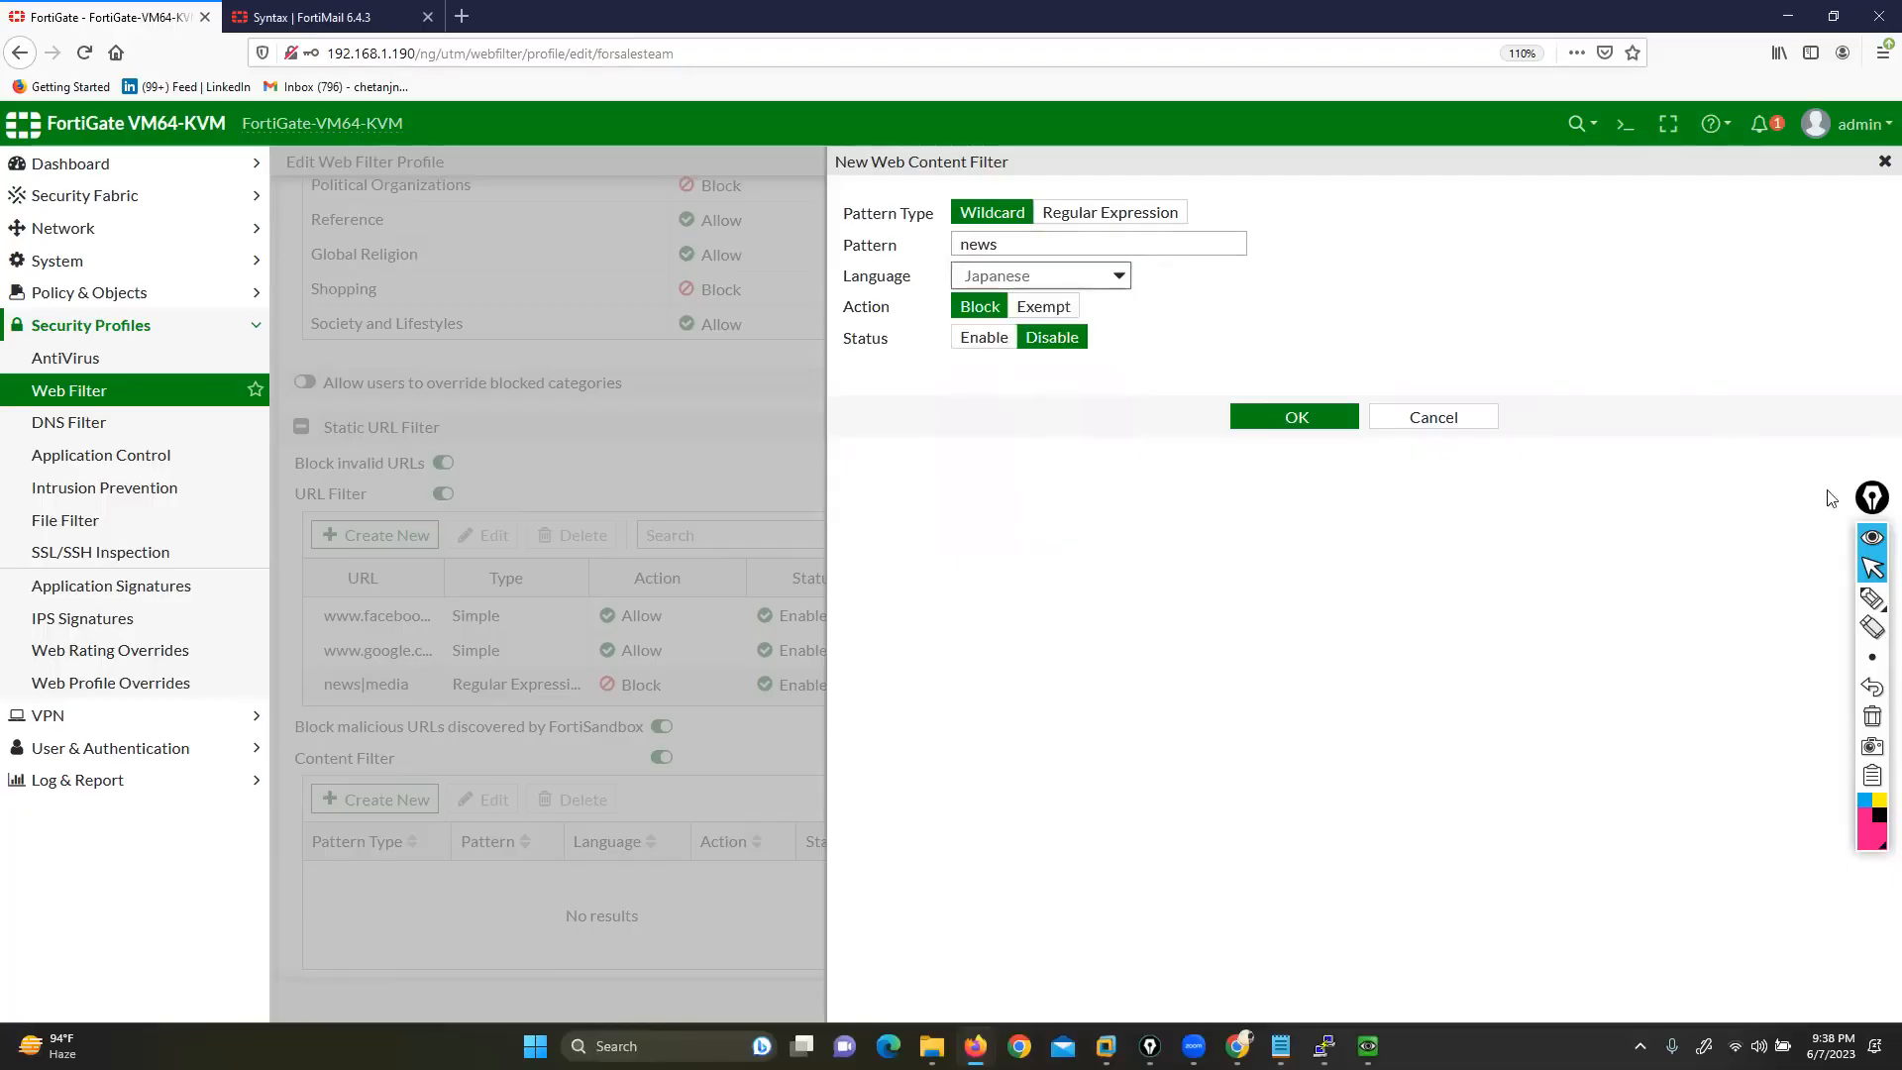
left_click(1872, 597)
mouse_move(1021, 289)
left_mouse_down()
mouse_move(971, 292)
mouse_move(965, 319)
mouse_move(1025, 289)
mouse_move(991, 281)
left_mouse_up()
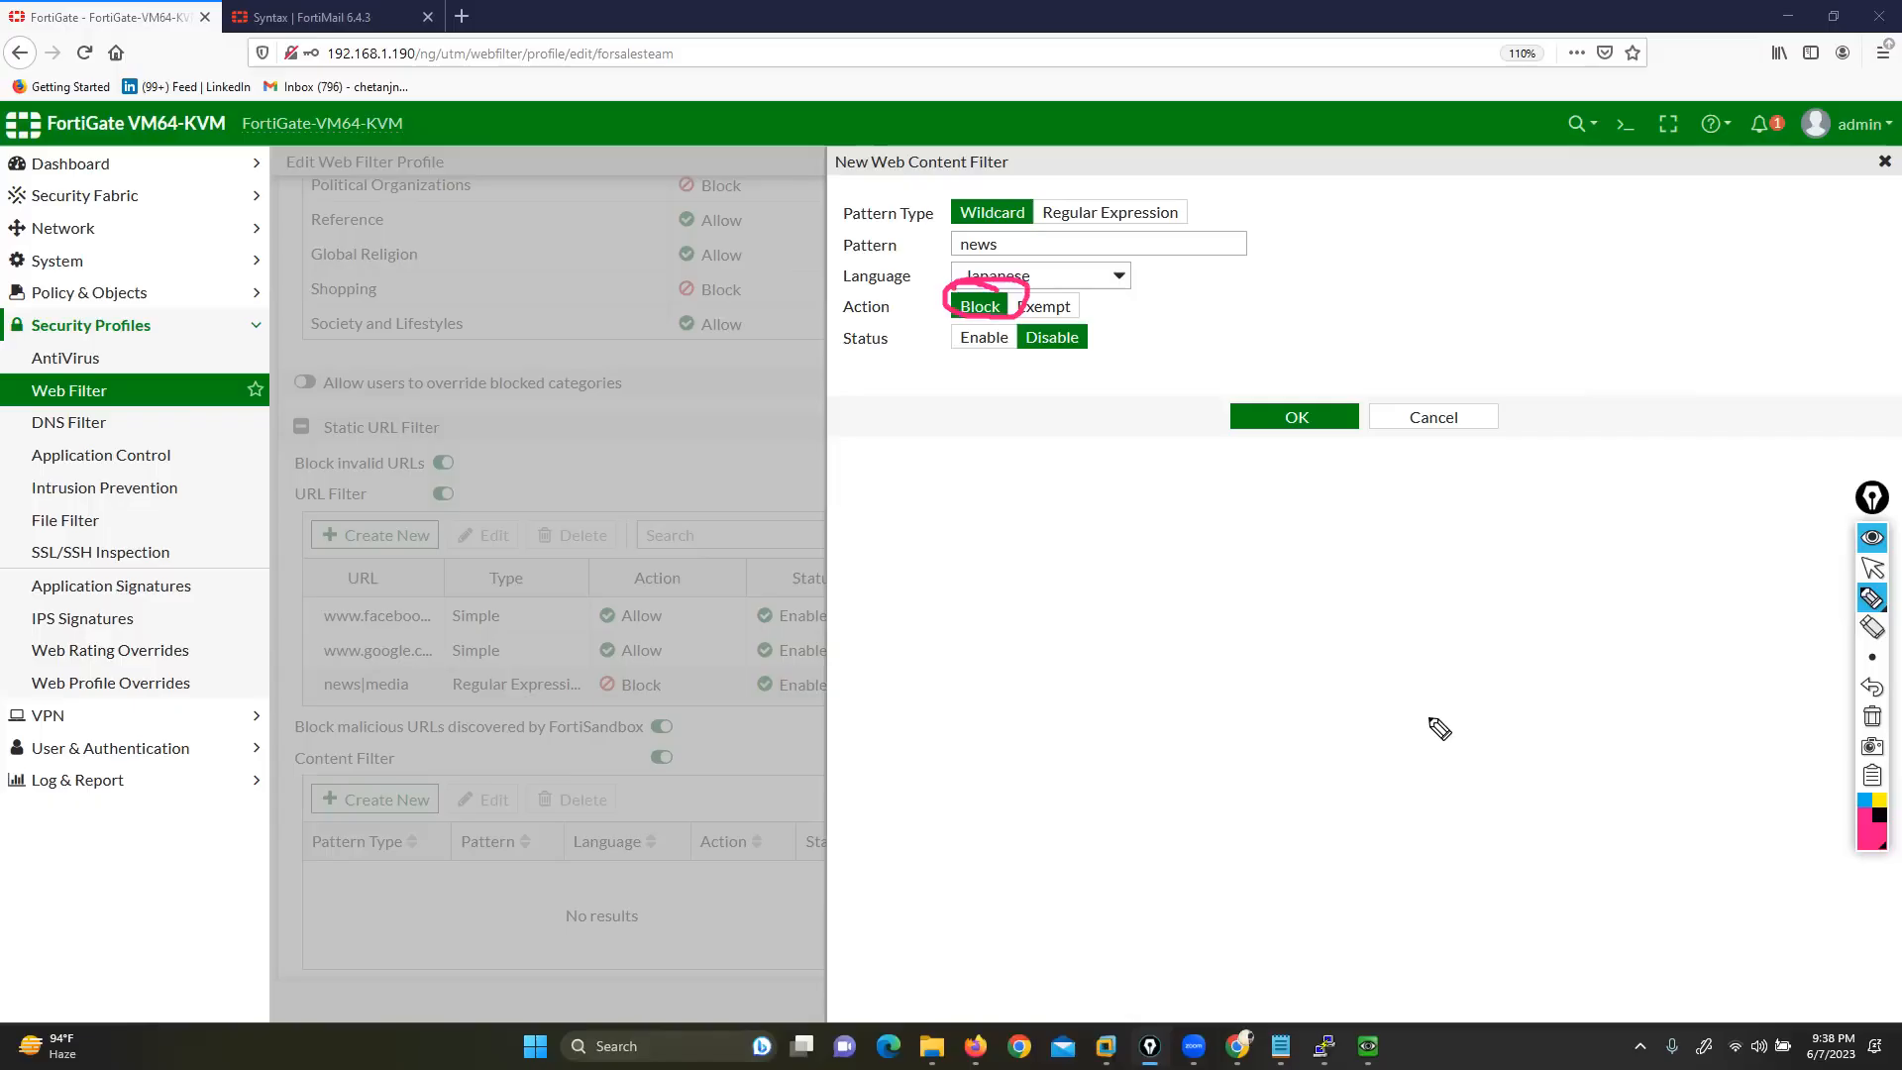
left_click(1872, 715)
left_click(1873, 570)
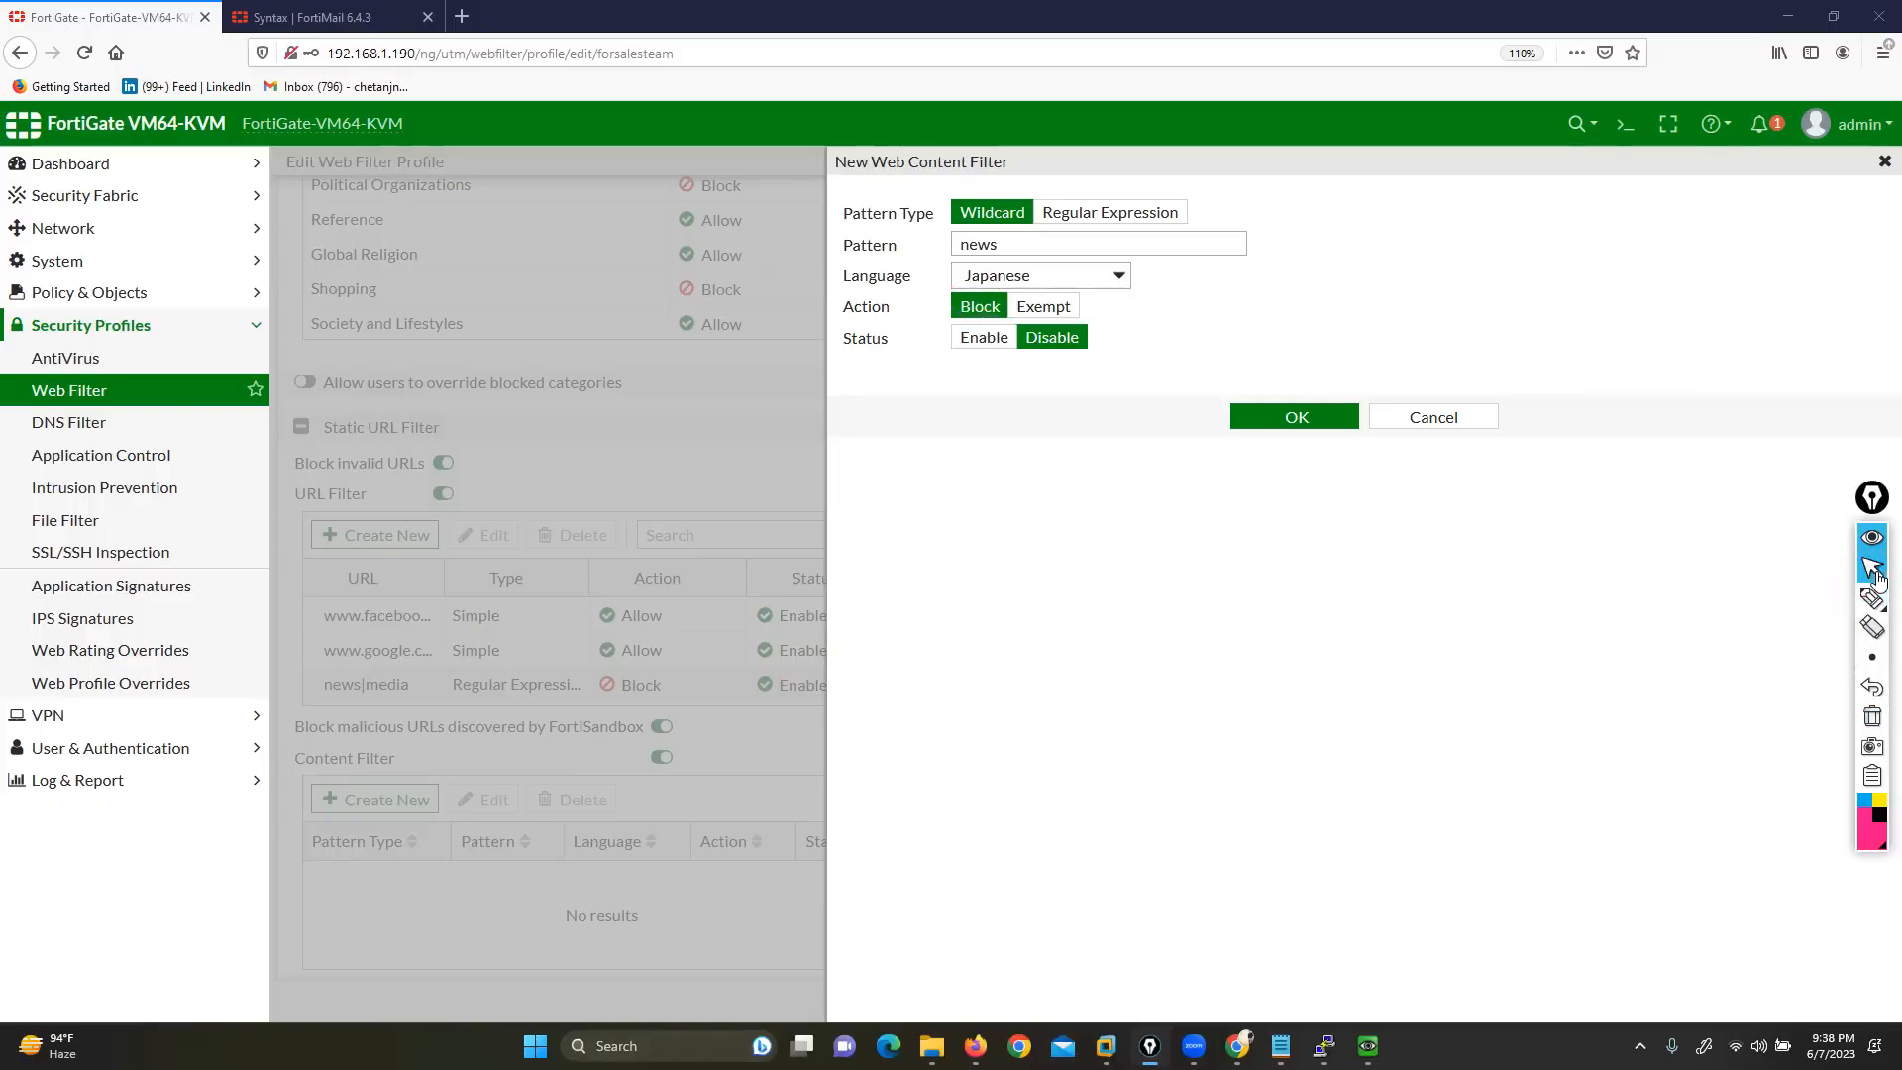
left_click(1471, 419)
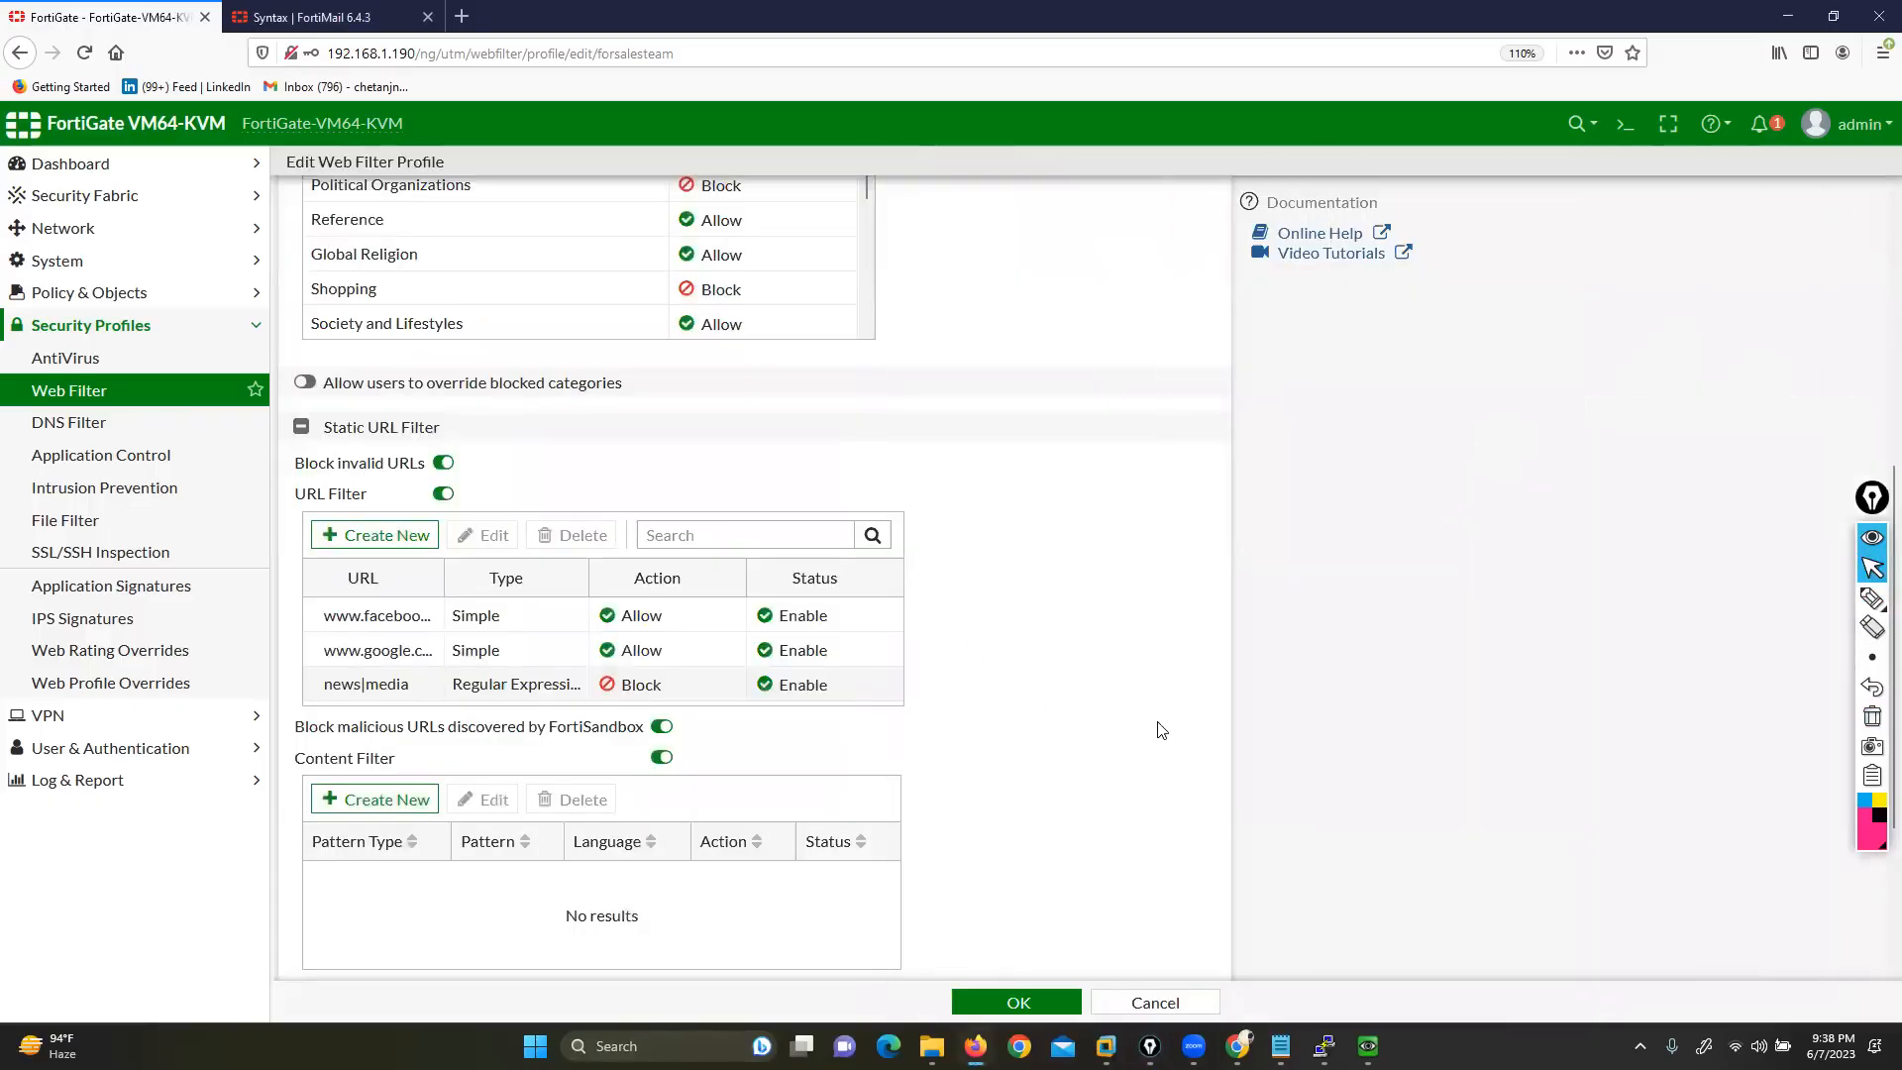
Enable 'Allow websites when a rating error occurs' under Rating Options in forsalesteam
scroll(1160, 703, "down", 3)
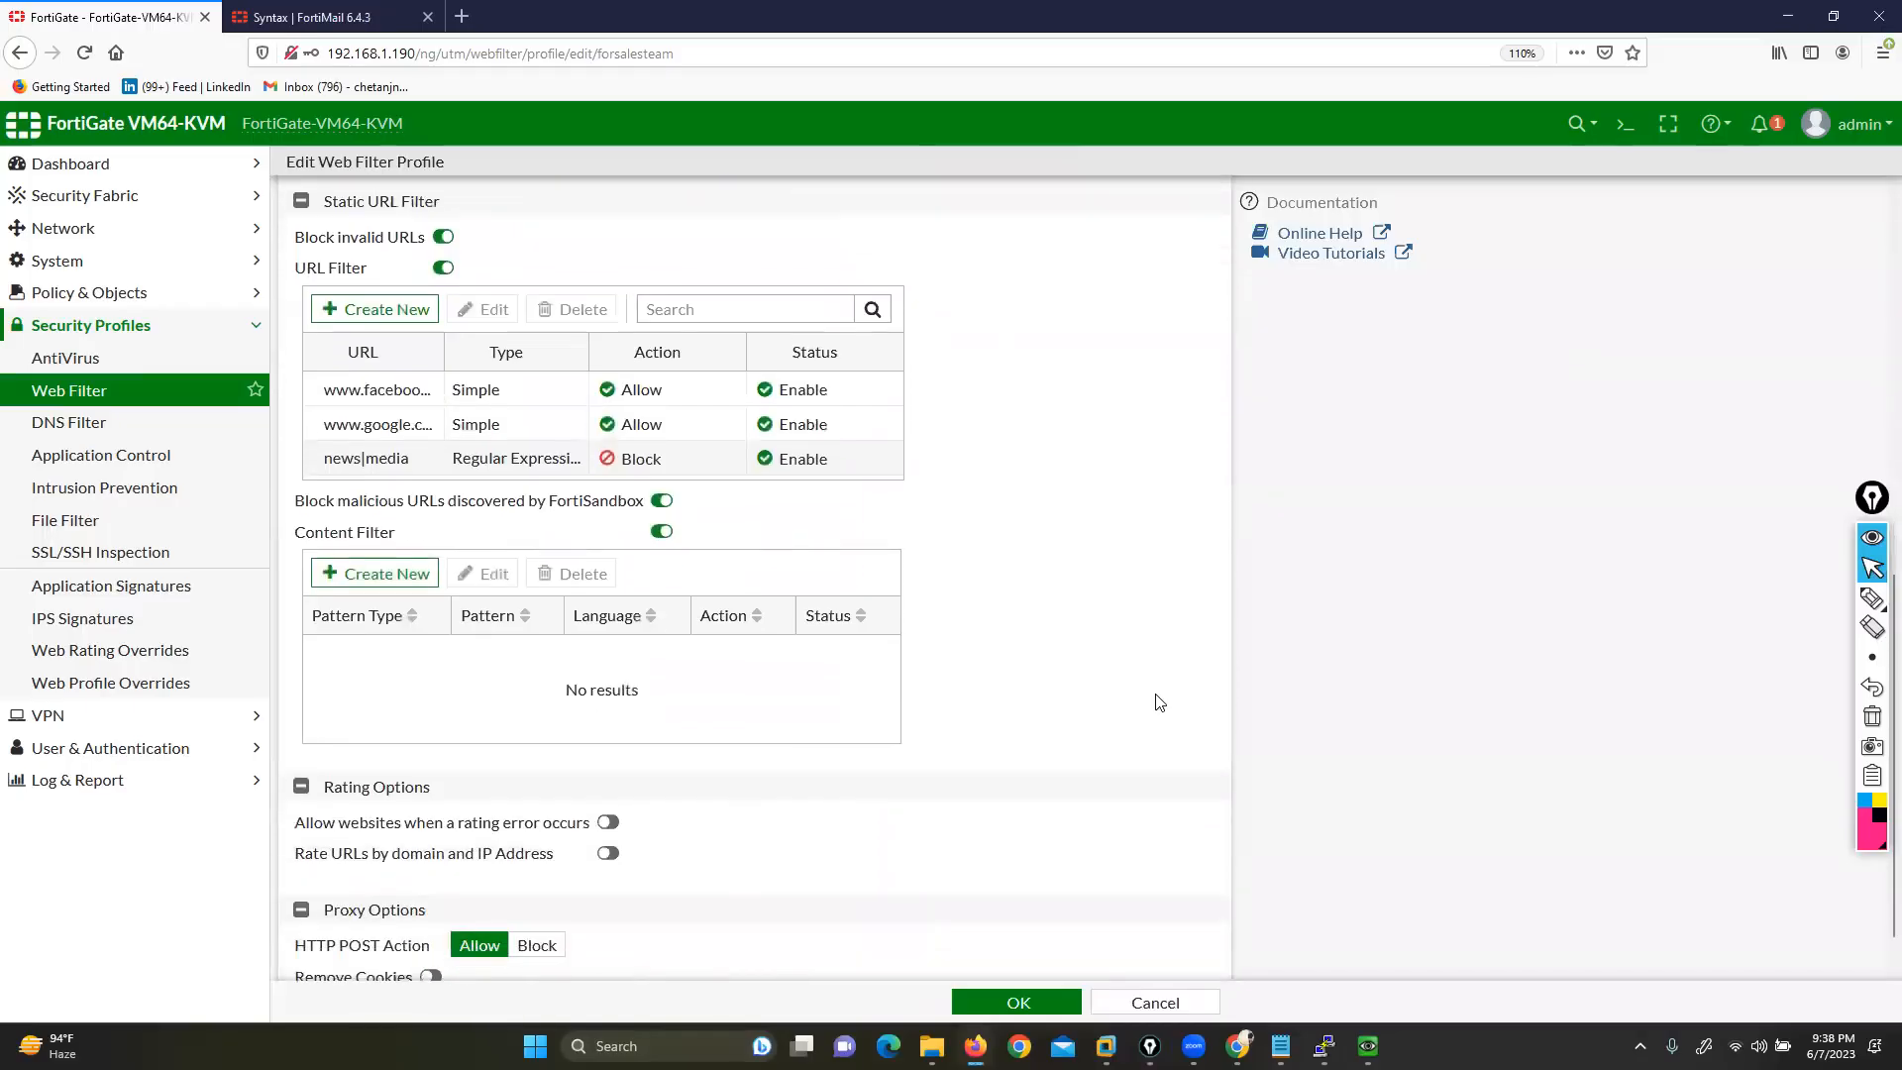
left_click_drag(337, 785, 430, 789)
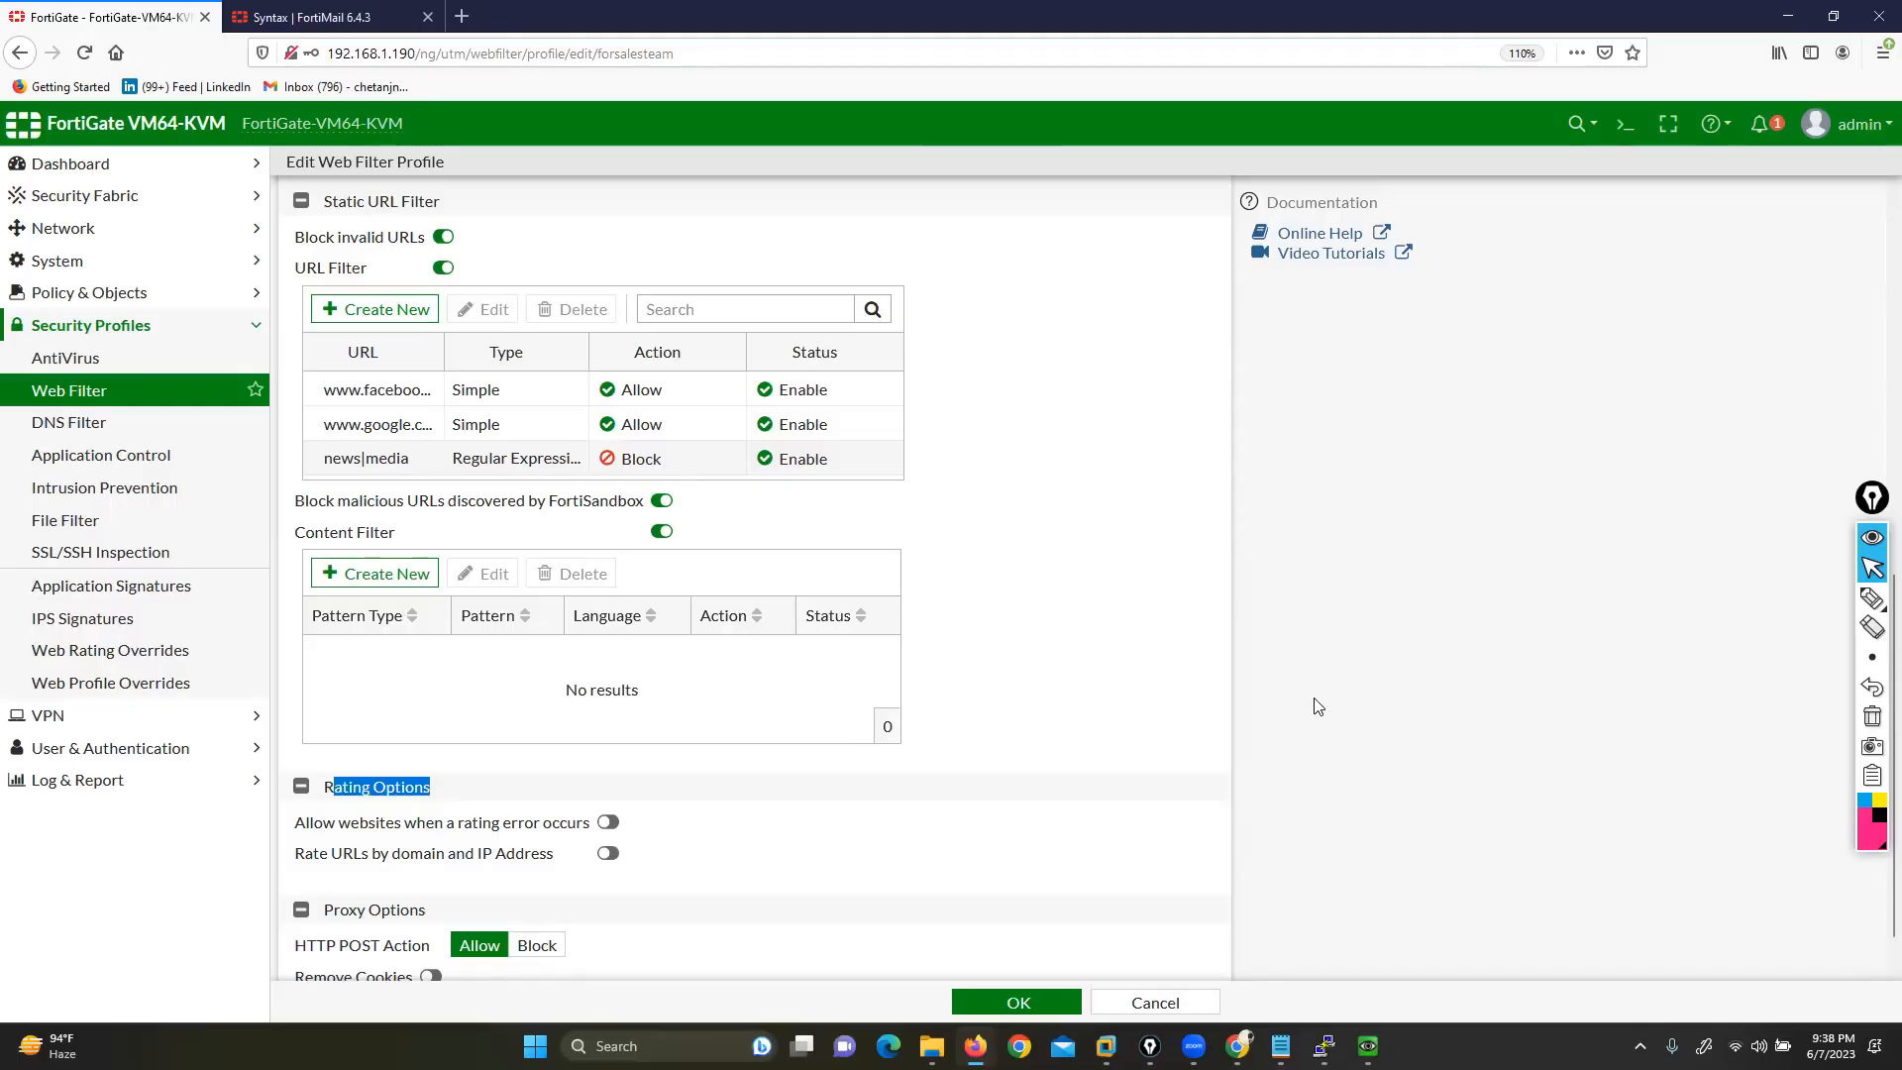
scroll(1317, 707, "up", 2)
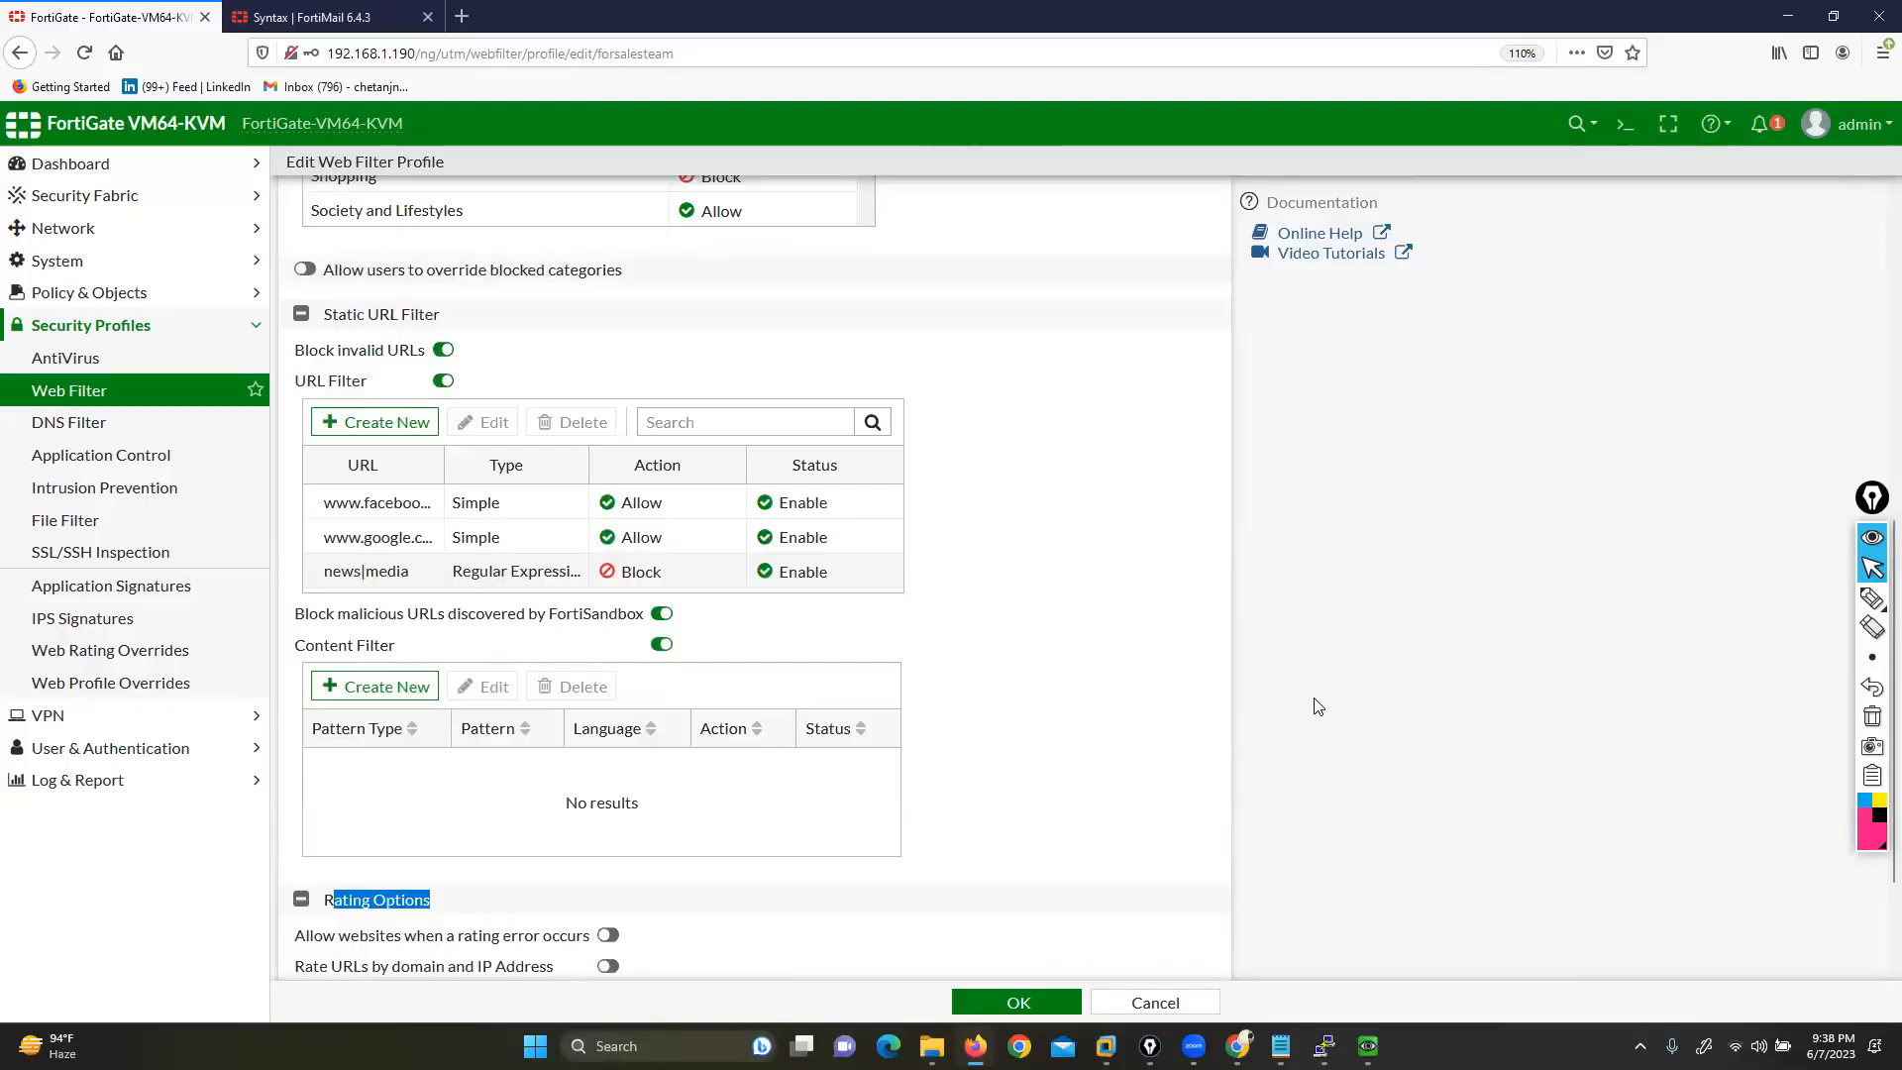
scroll(989, 747, "down", 3)
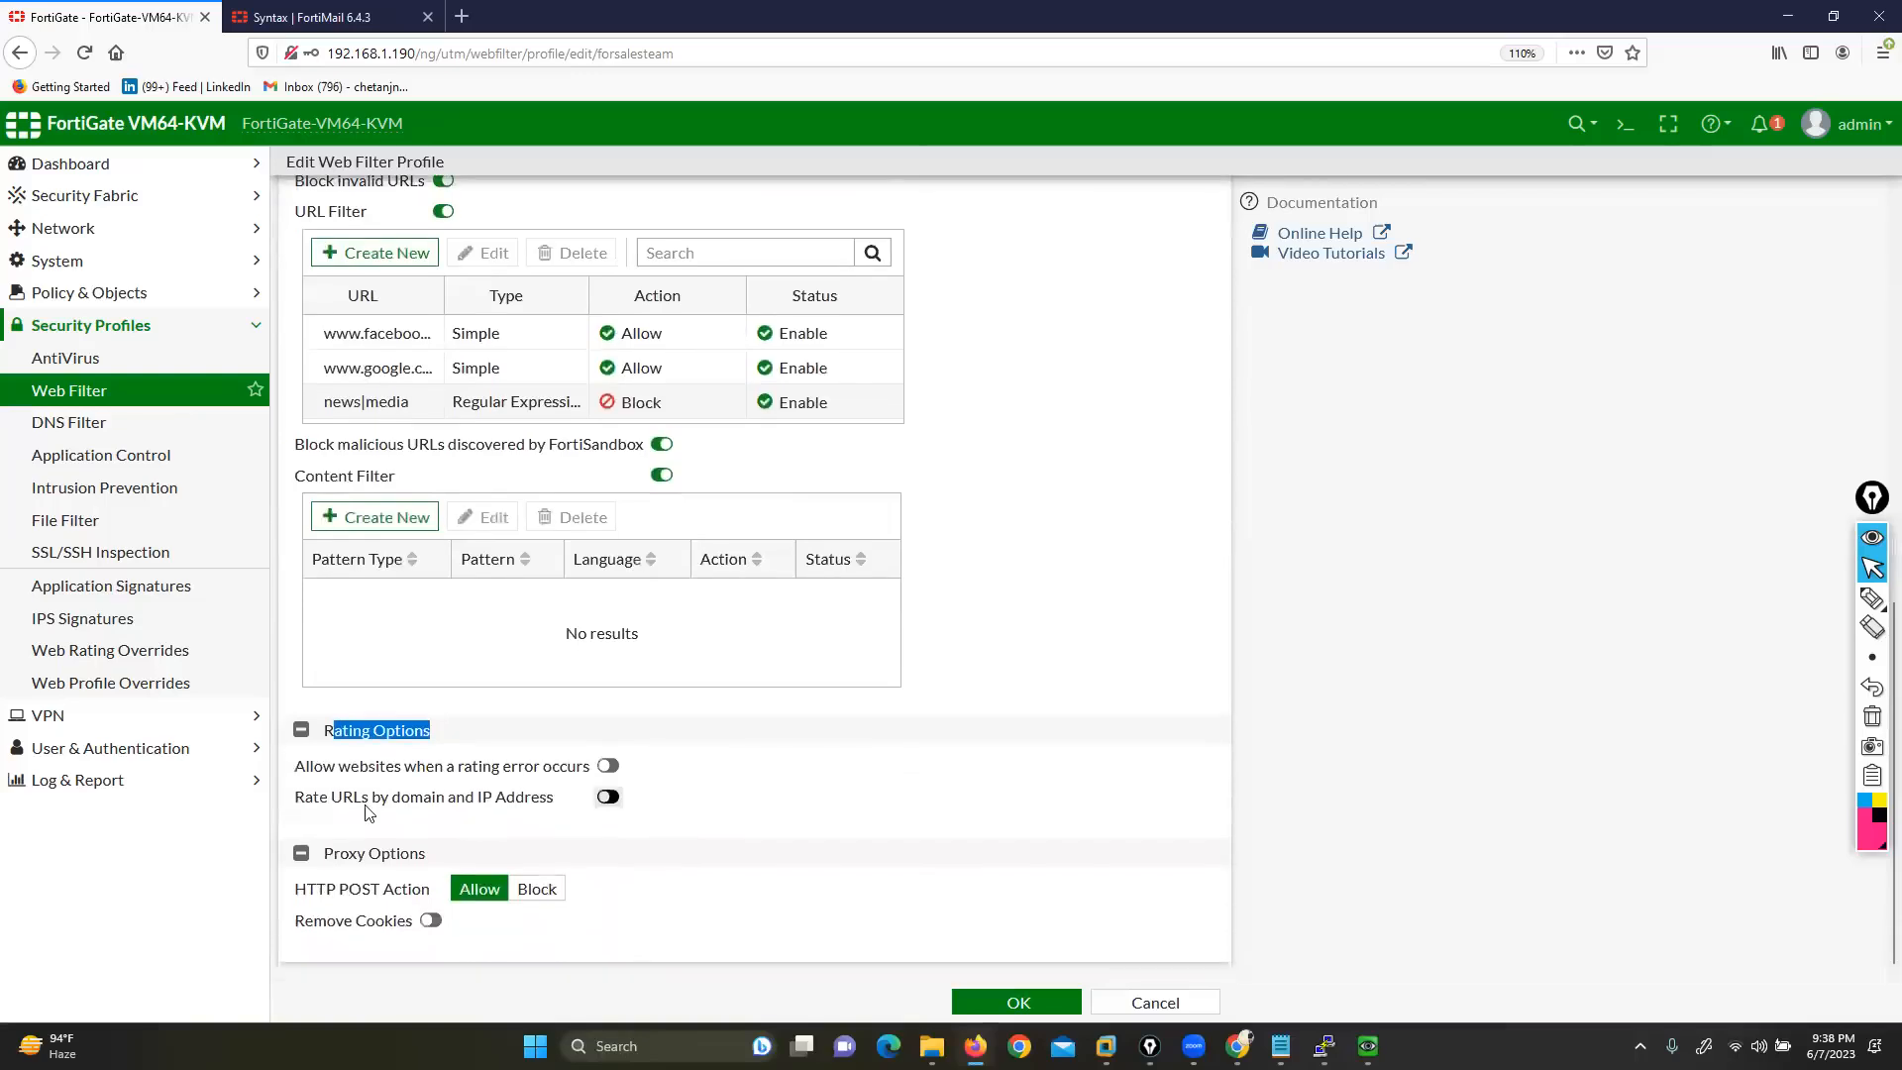
left_click_drag(296, 771, 376, 776)
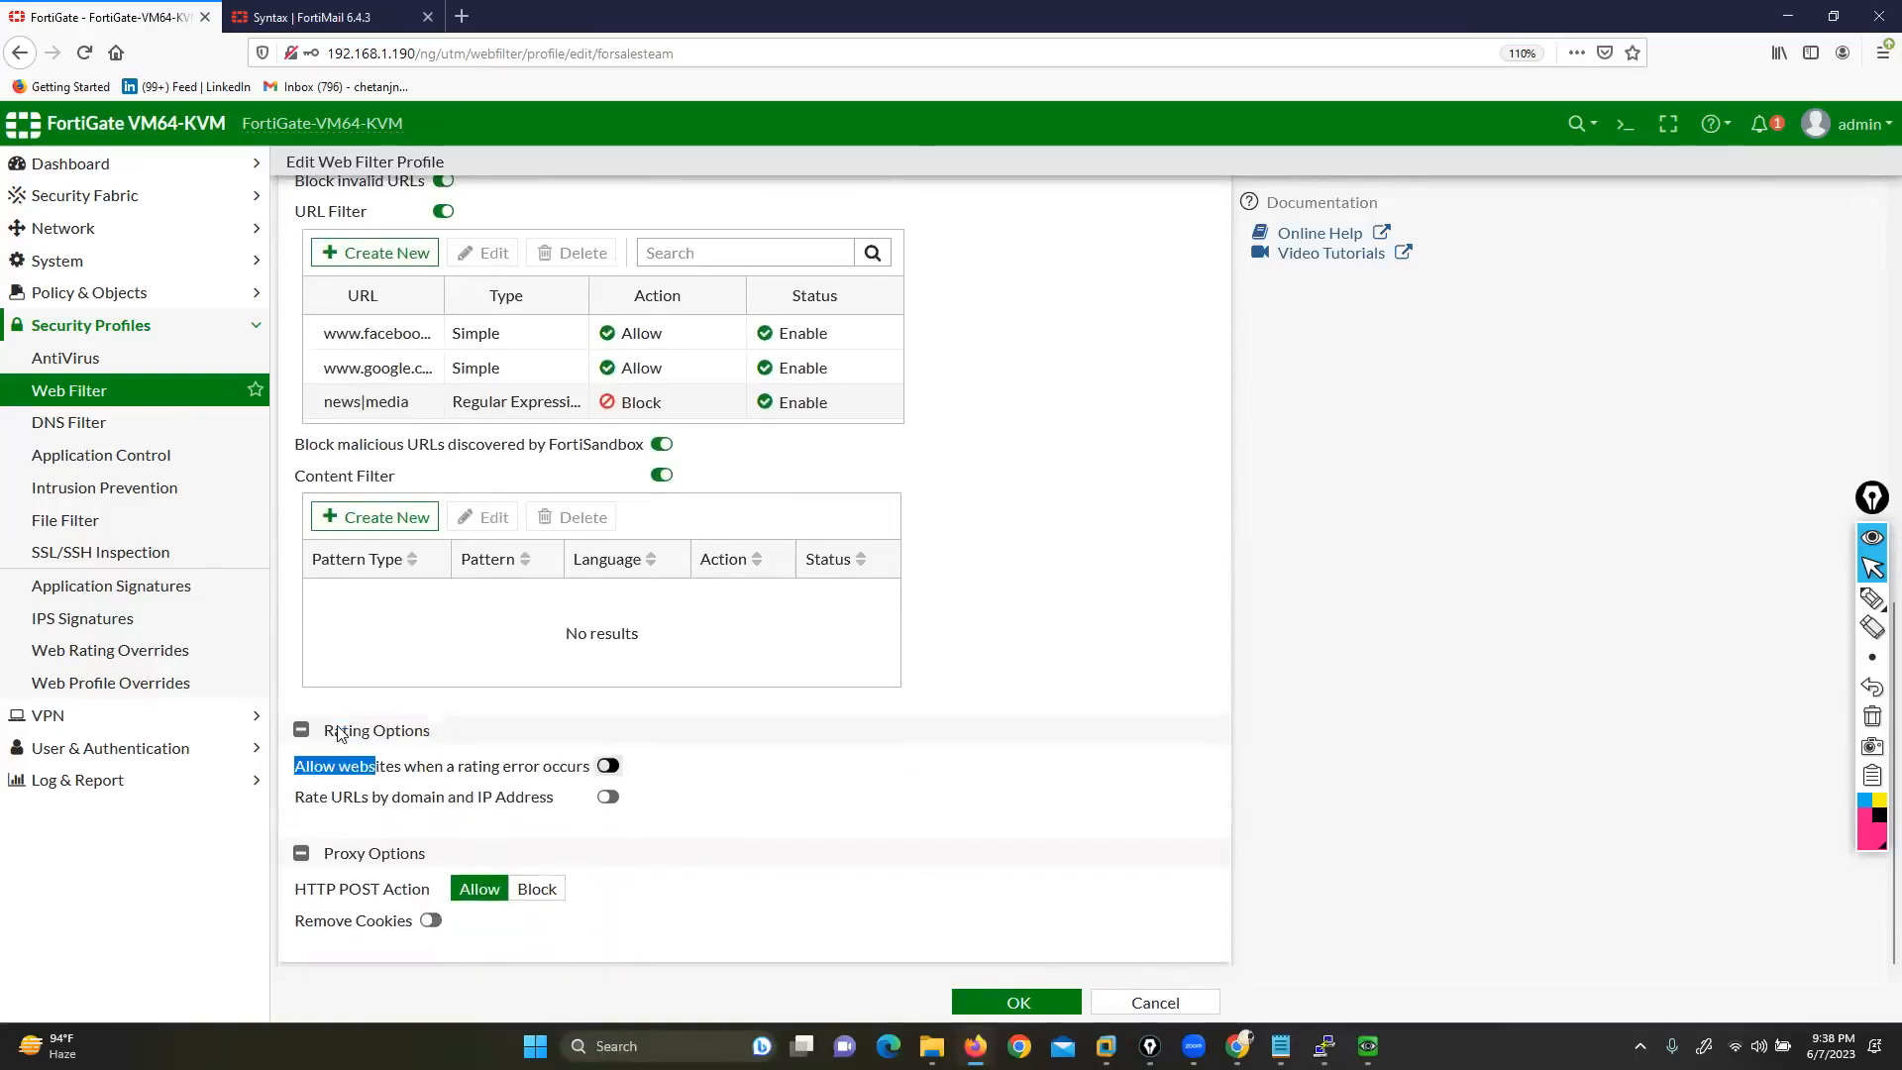
left_click(462, 768)
left_click_drag(320, 774, 582, 777)
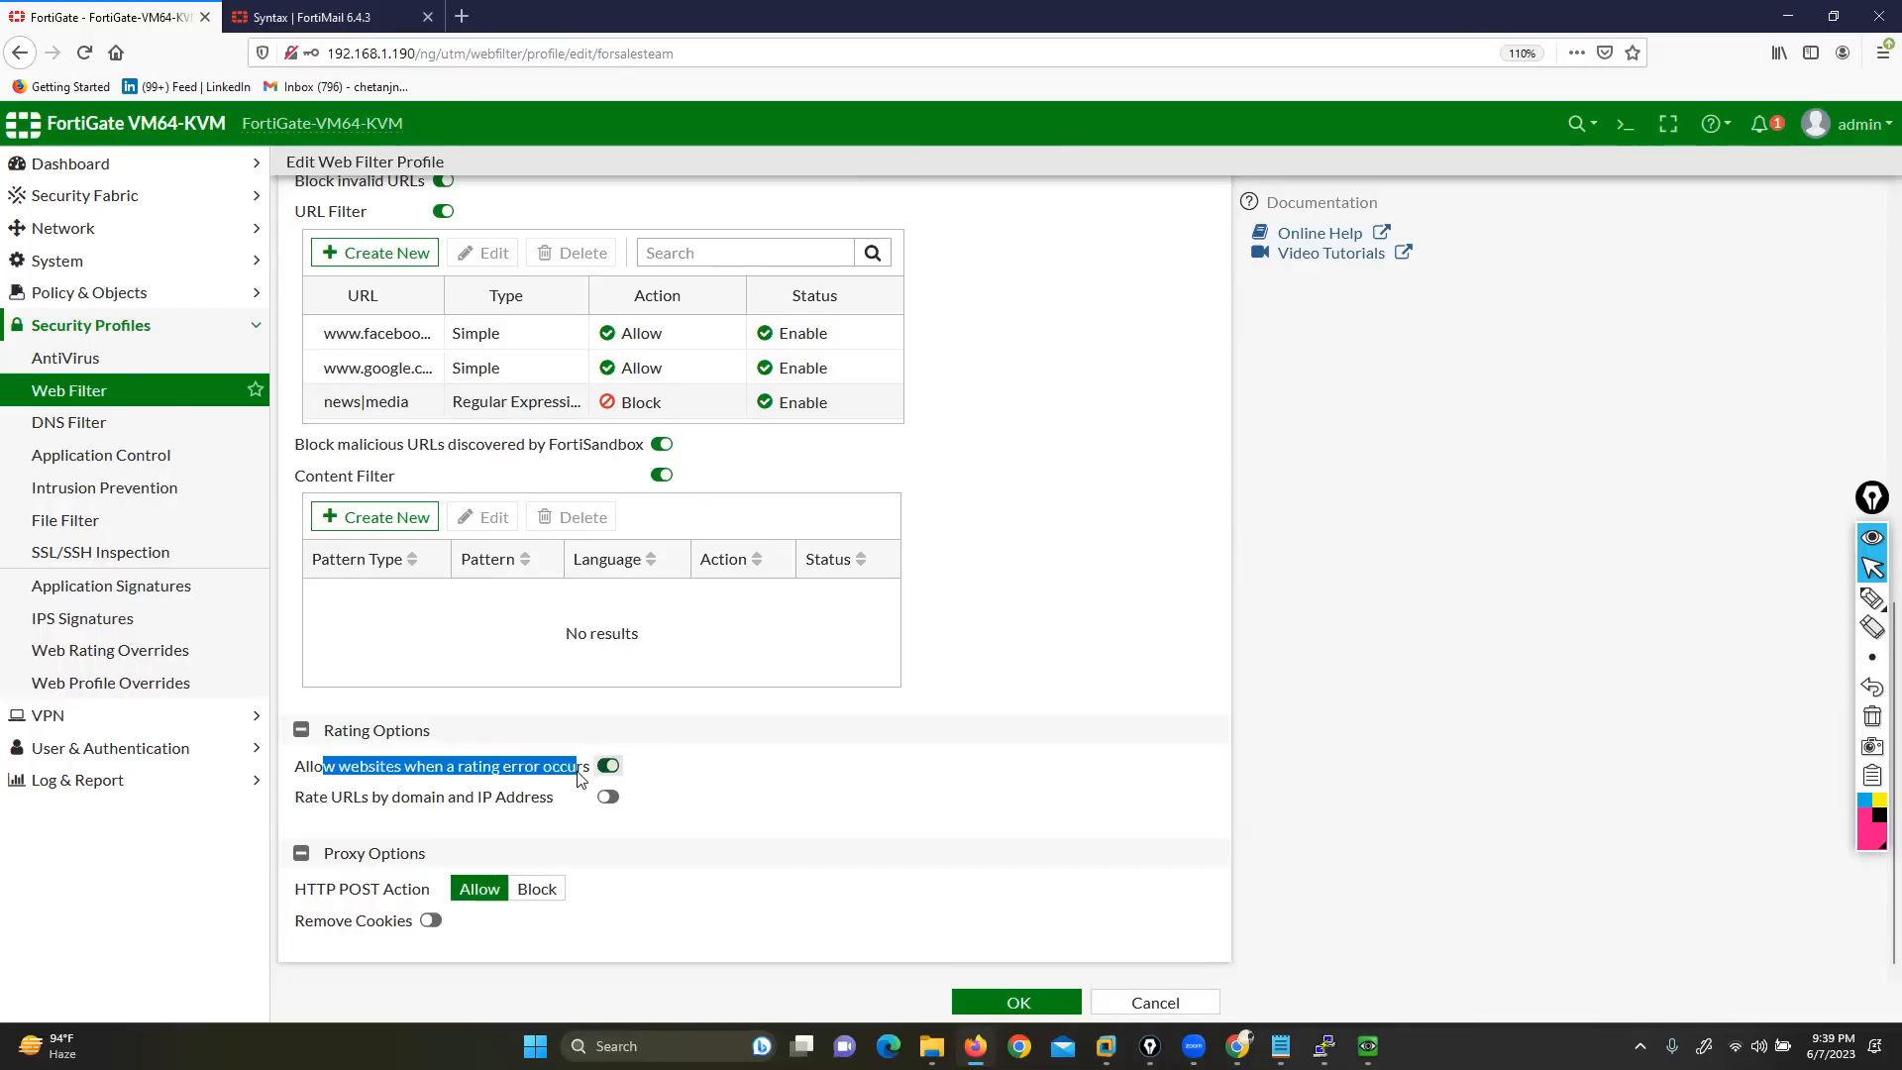
left_click(1246, 1051)
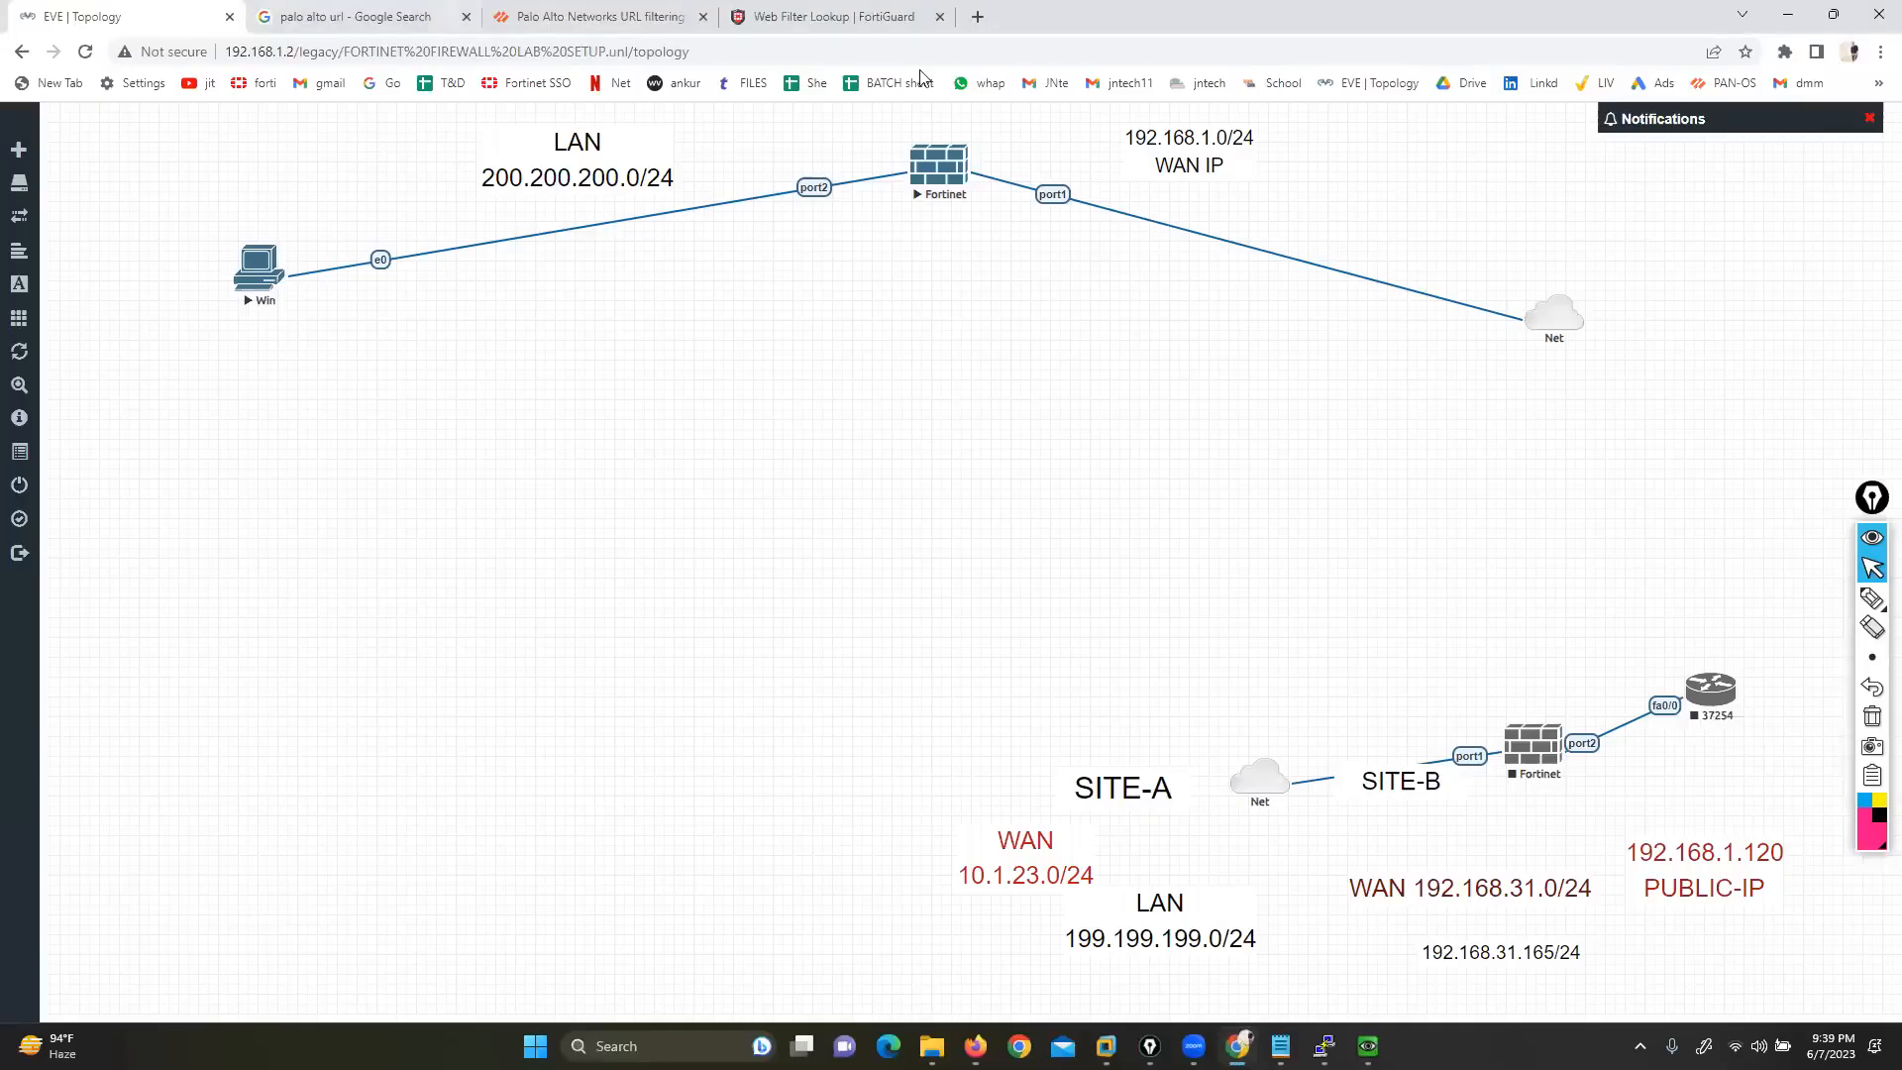
In a new tab, search Google for 'brightcloud url lookup'
key("ctrl+t")
left_click(835, 503)
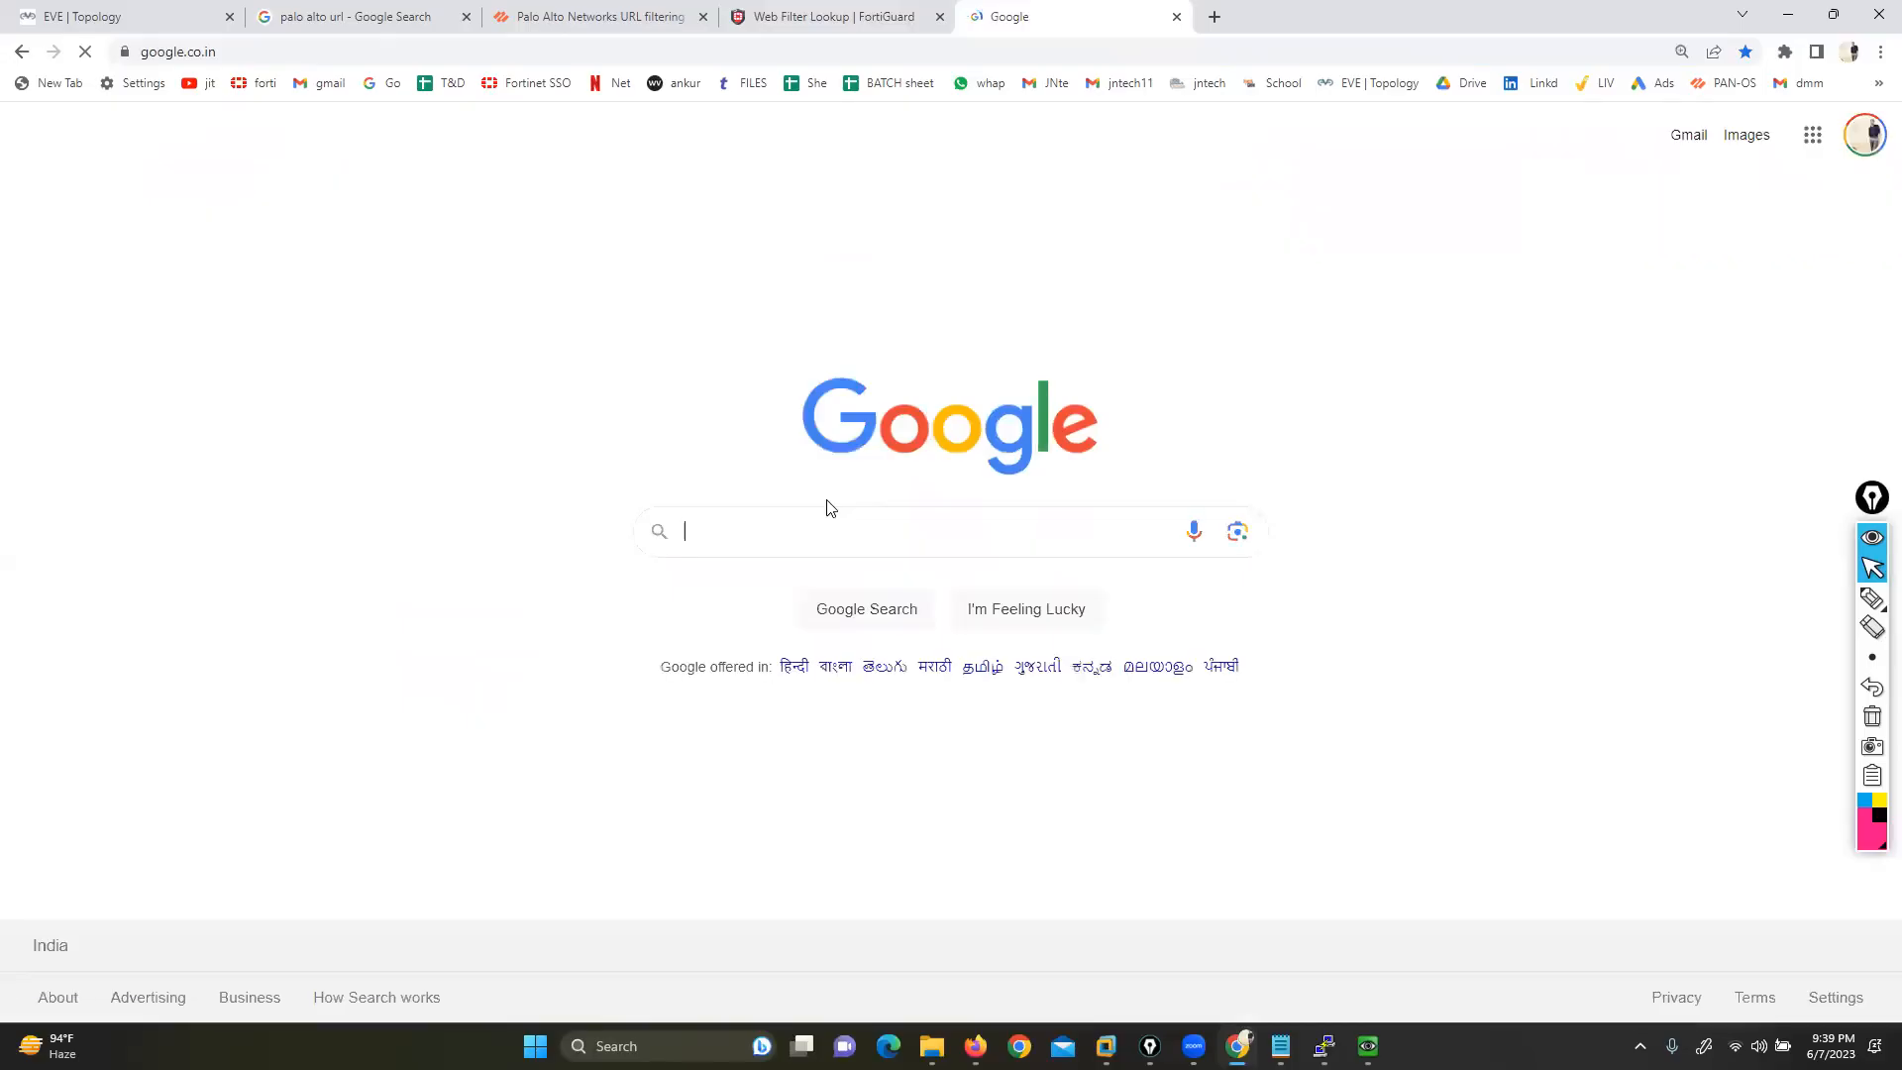
type("bri")
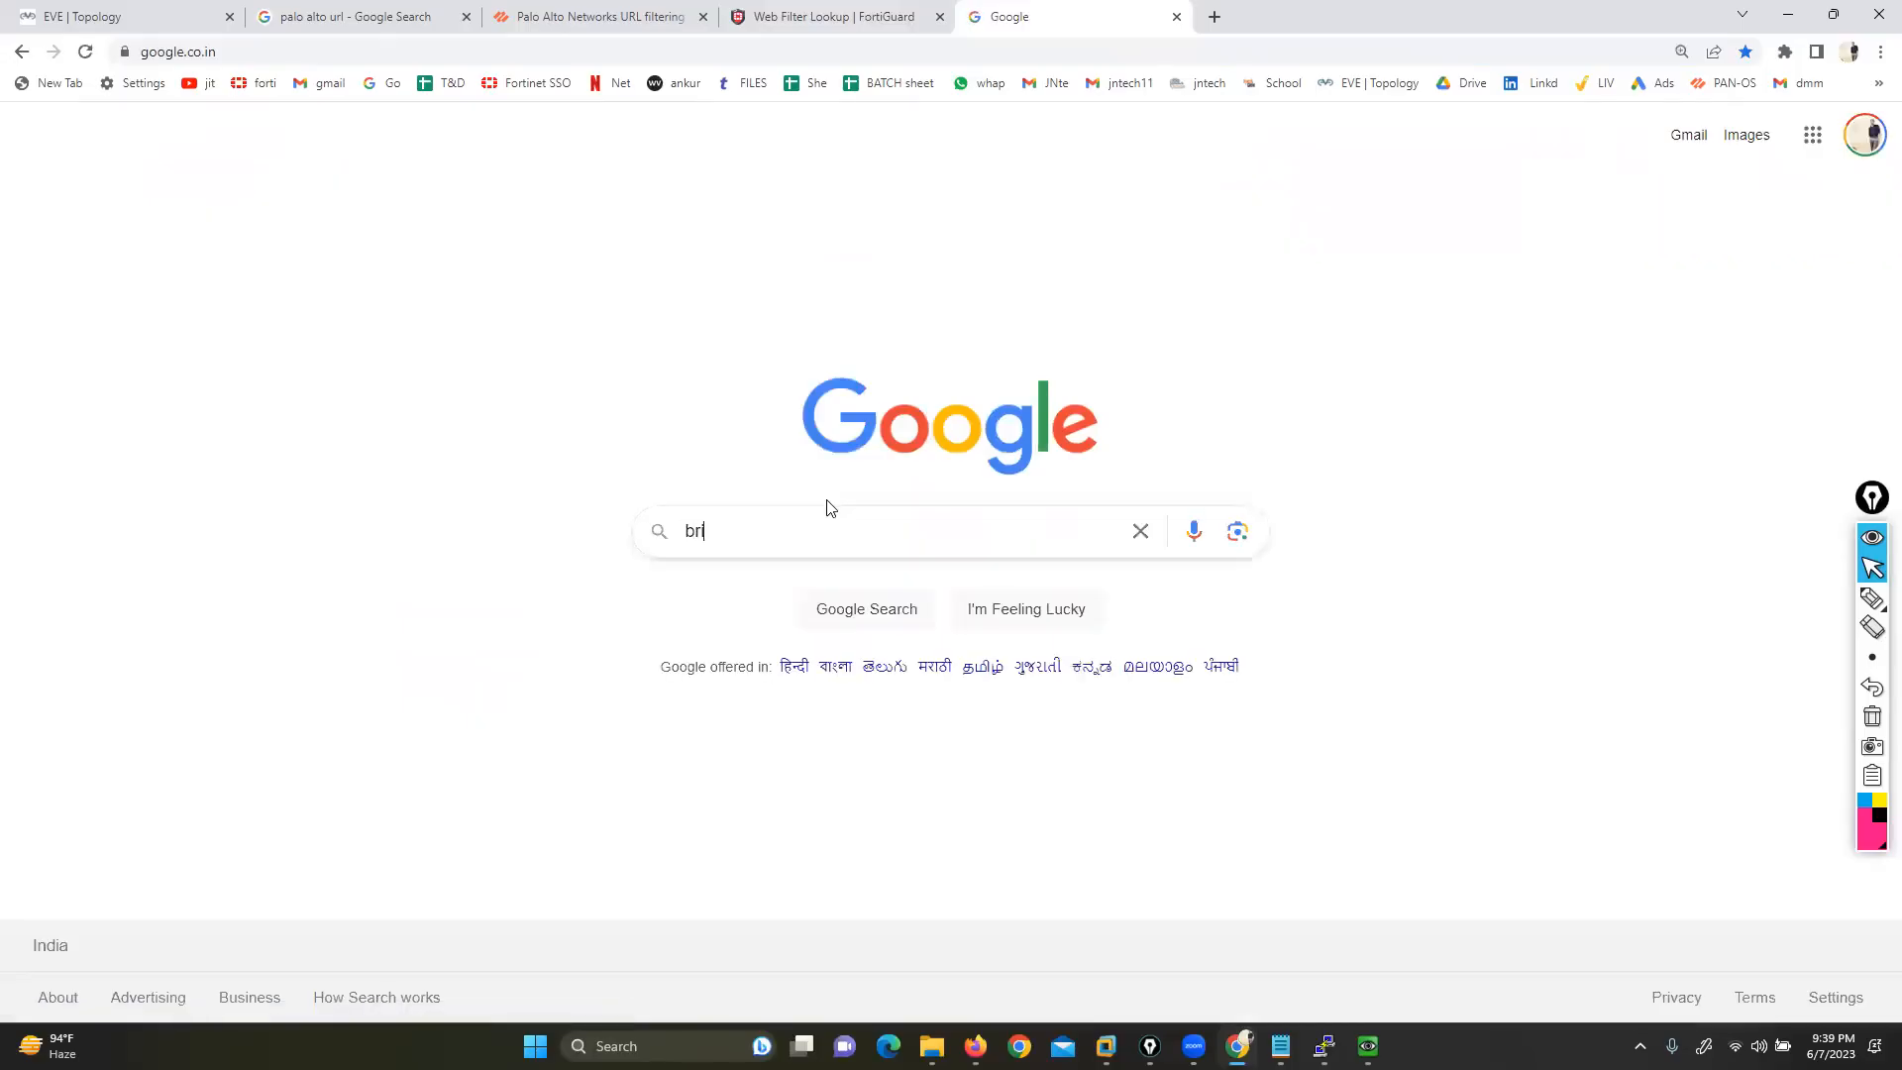
key("Down")
key("Return")
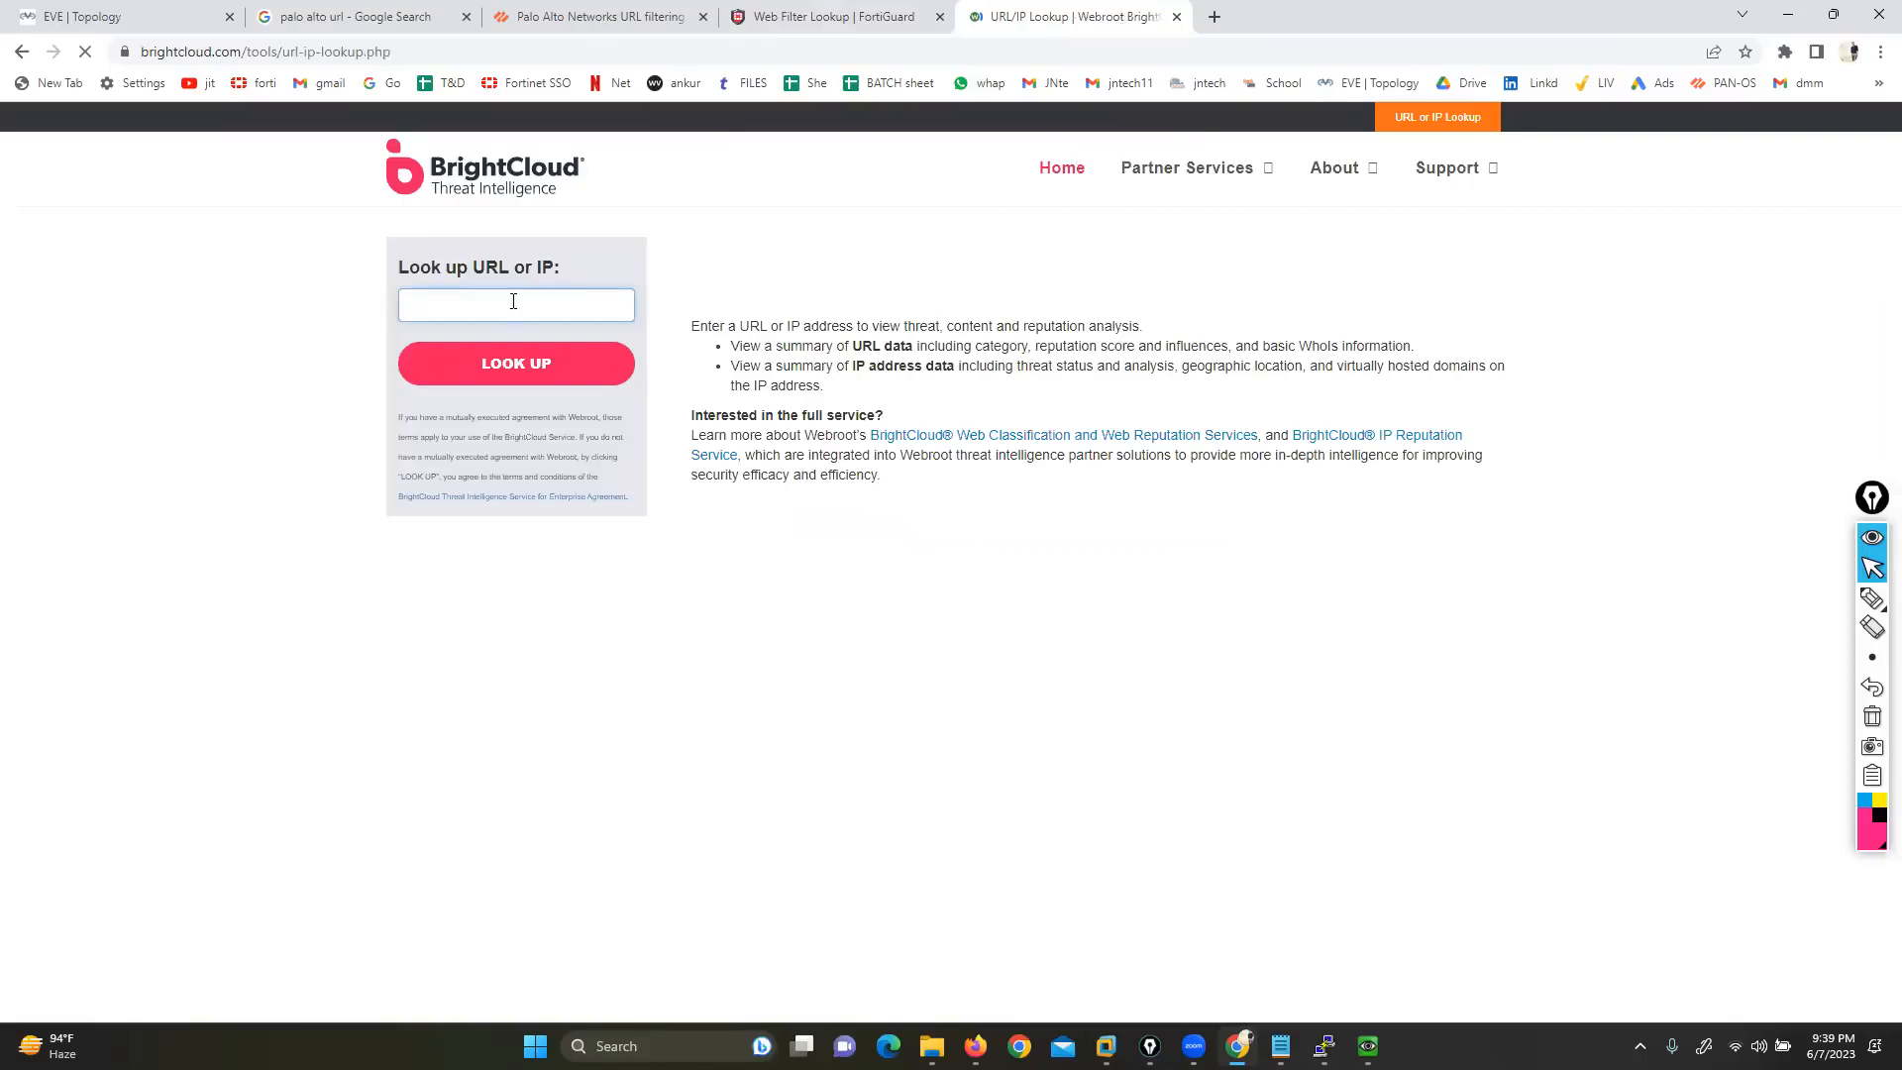
type("www.")
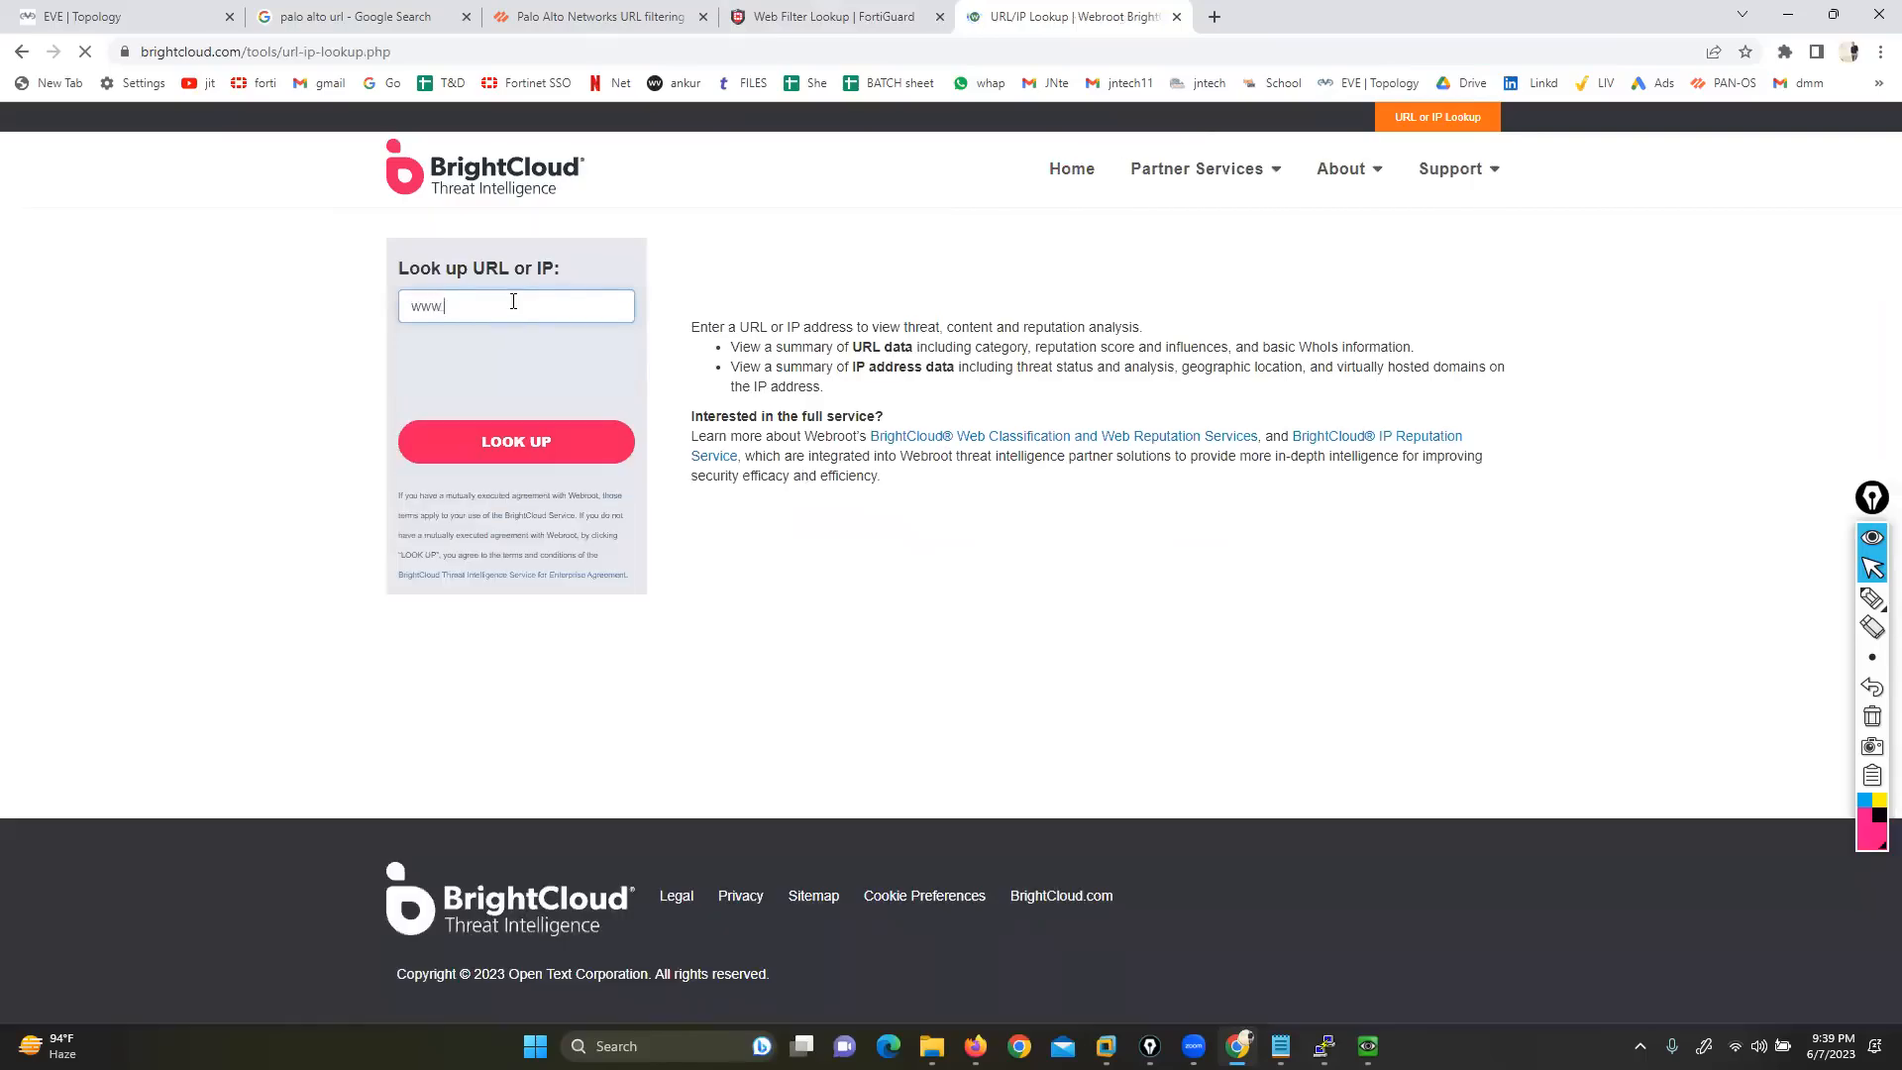
type("facebook.com")
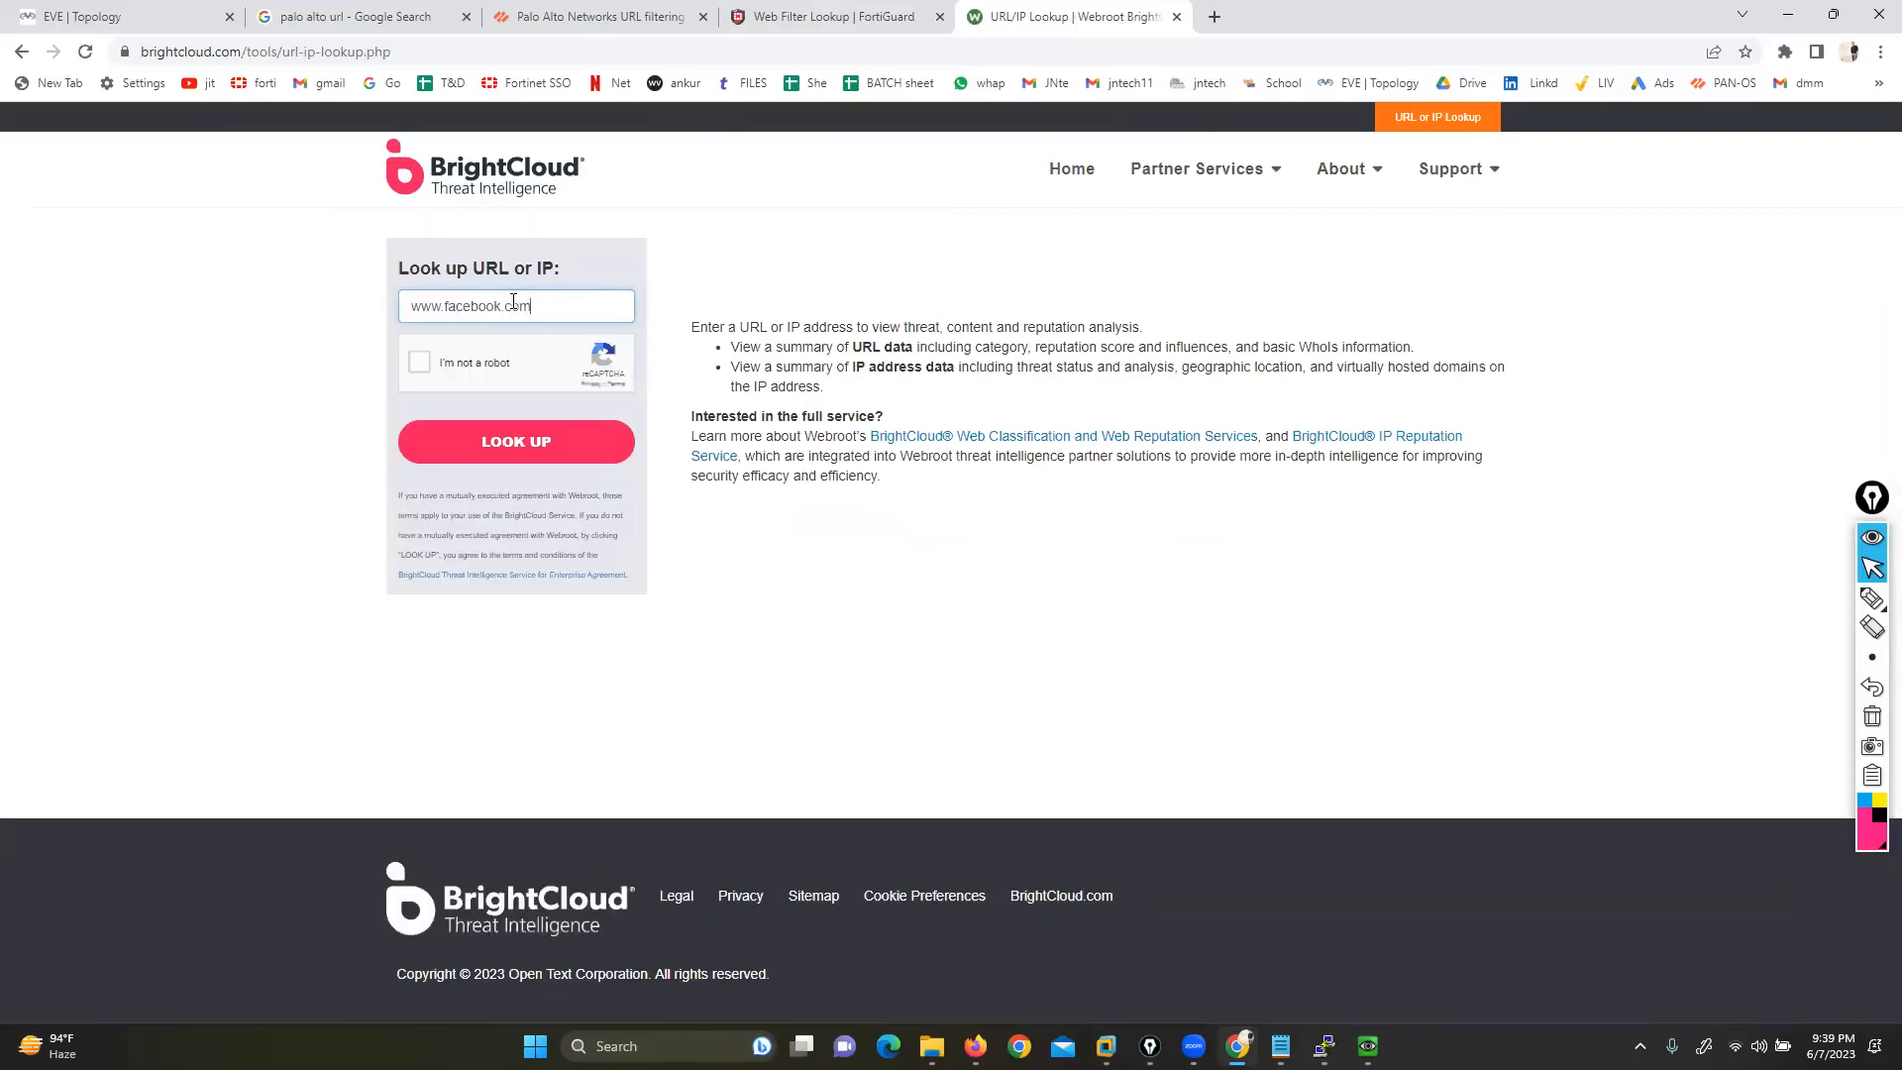
left_click(419, 362)
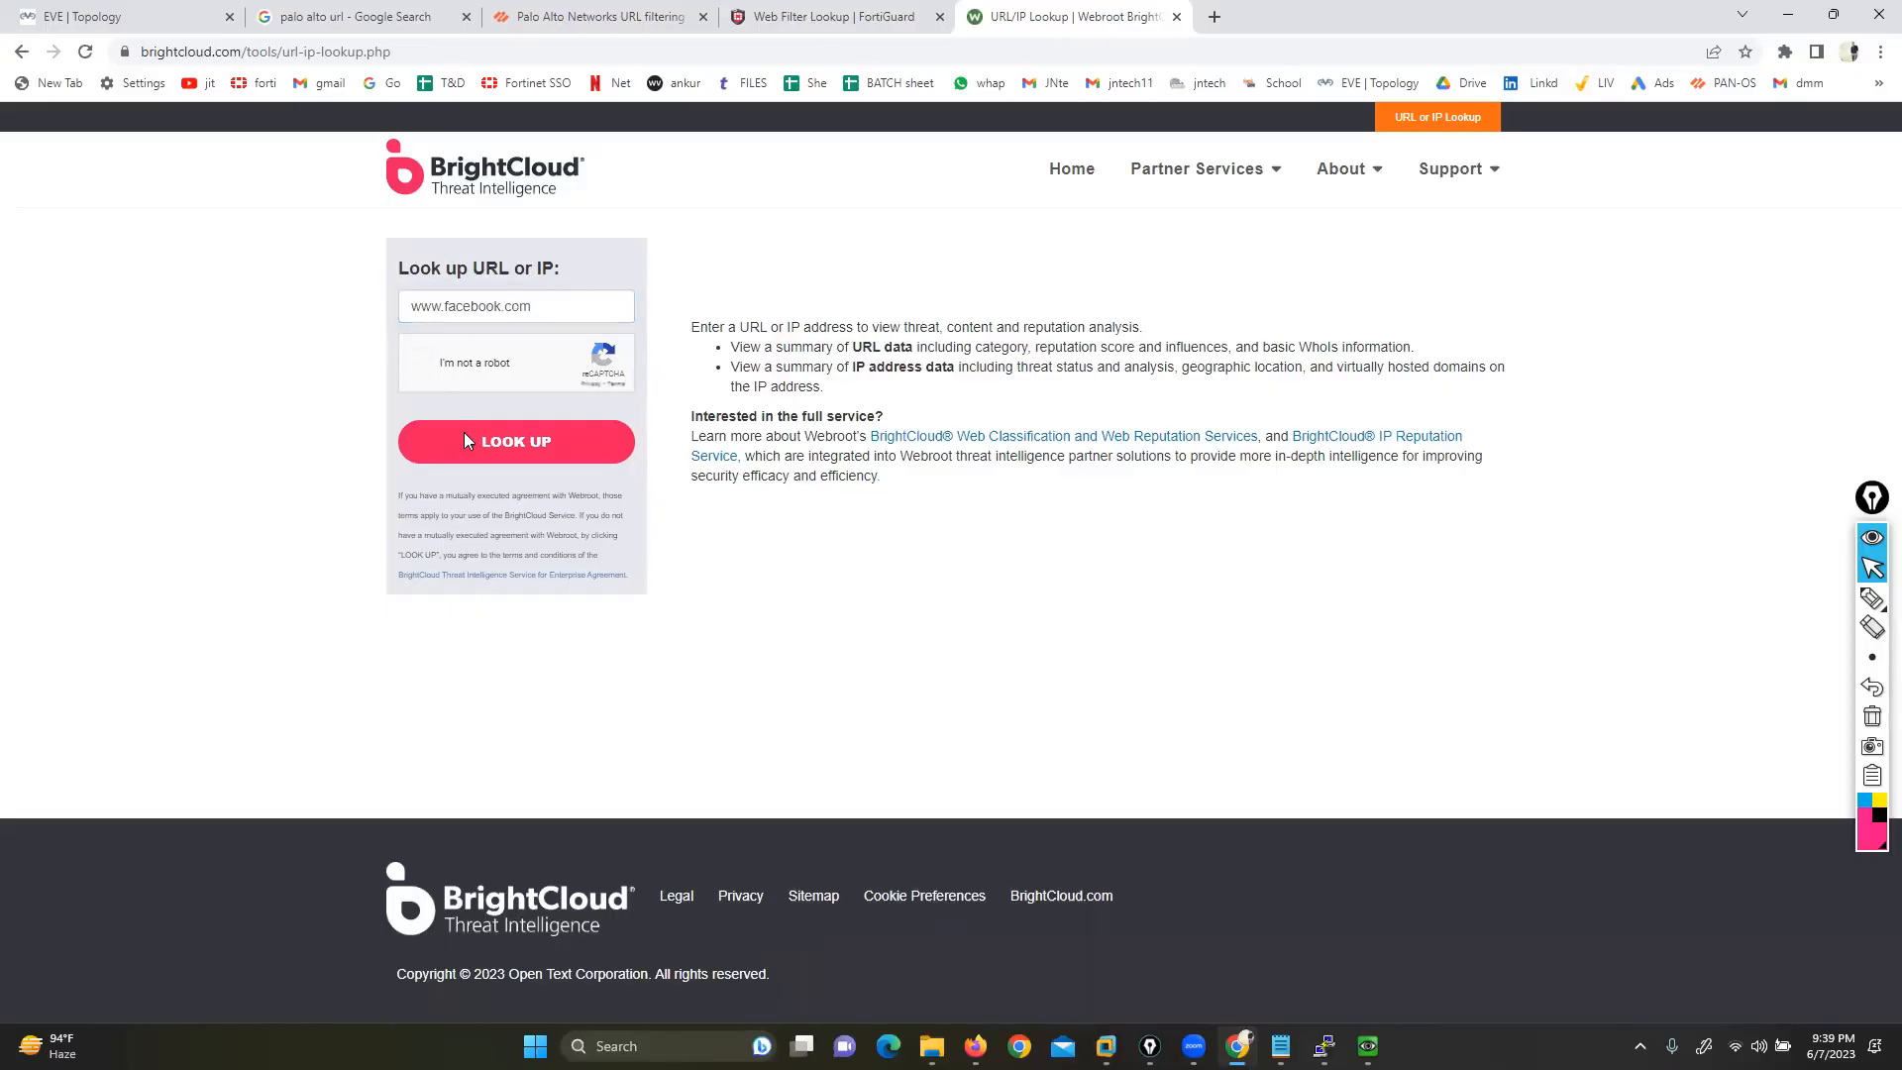
left_click(473, 449)
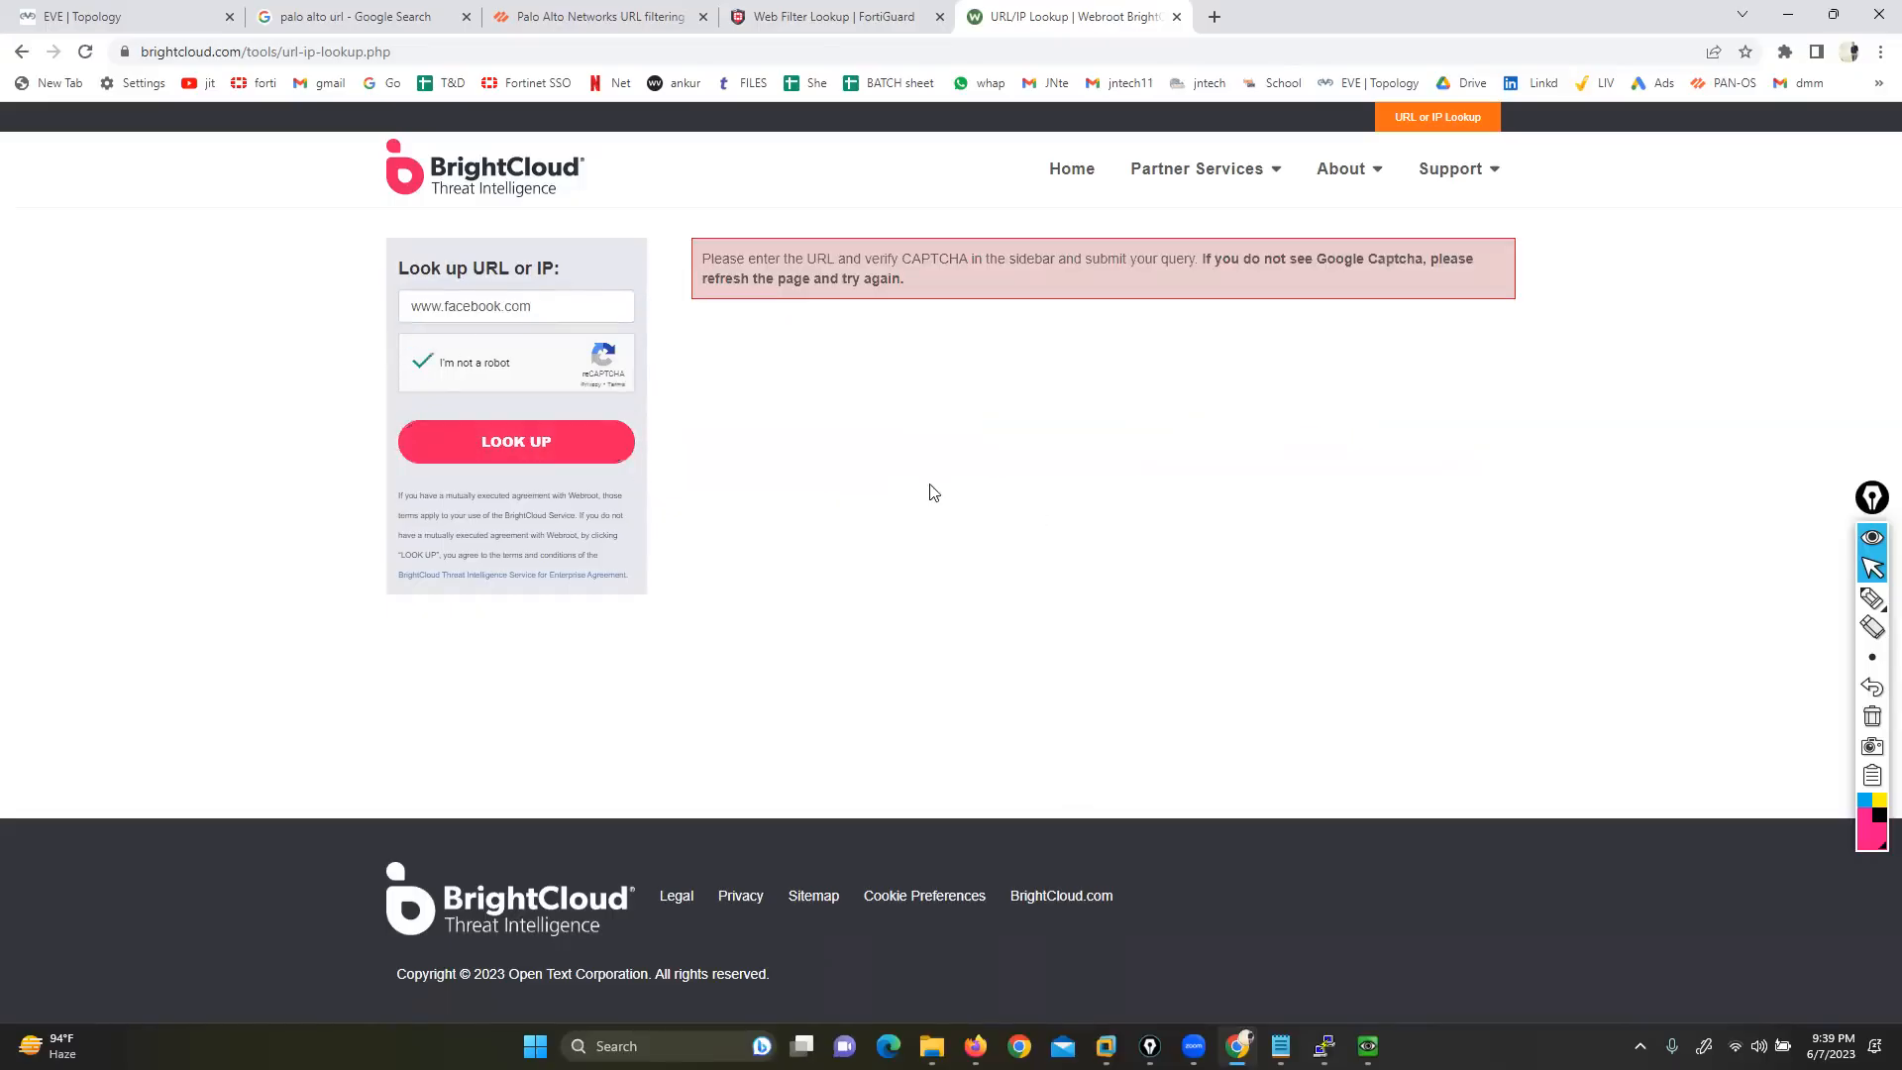
left_click(489, 454)
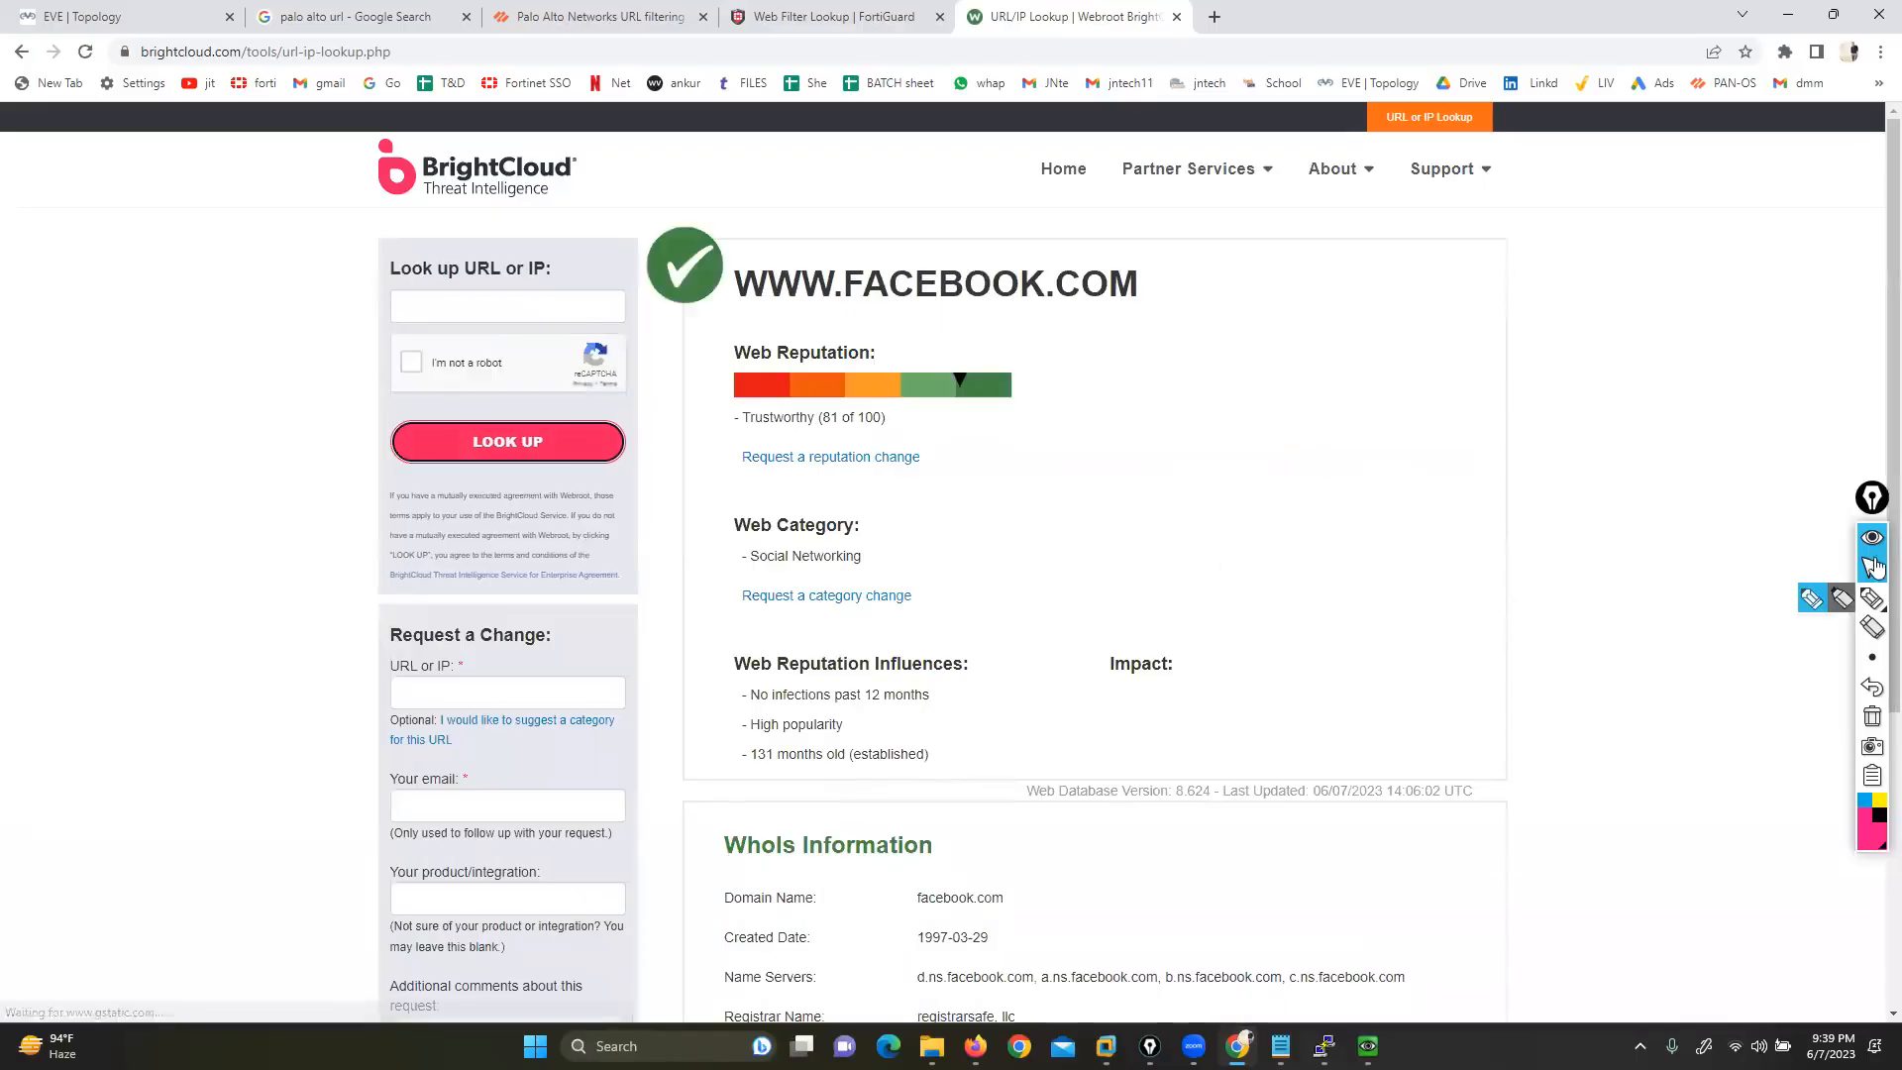
Review the Trustworthy (81/100), Social Networking result, then return to the FortiGate profile
left_click(1812, 599)
mouse_move(849, 328)
left_mouse_down()
mouse_move(874, 327)
mouse_move(891, 365)
left_mouse_up()
left_click_drag(720, 319, 714, 354)
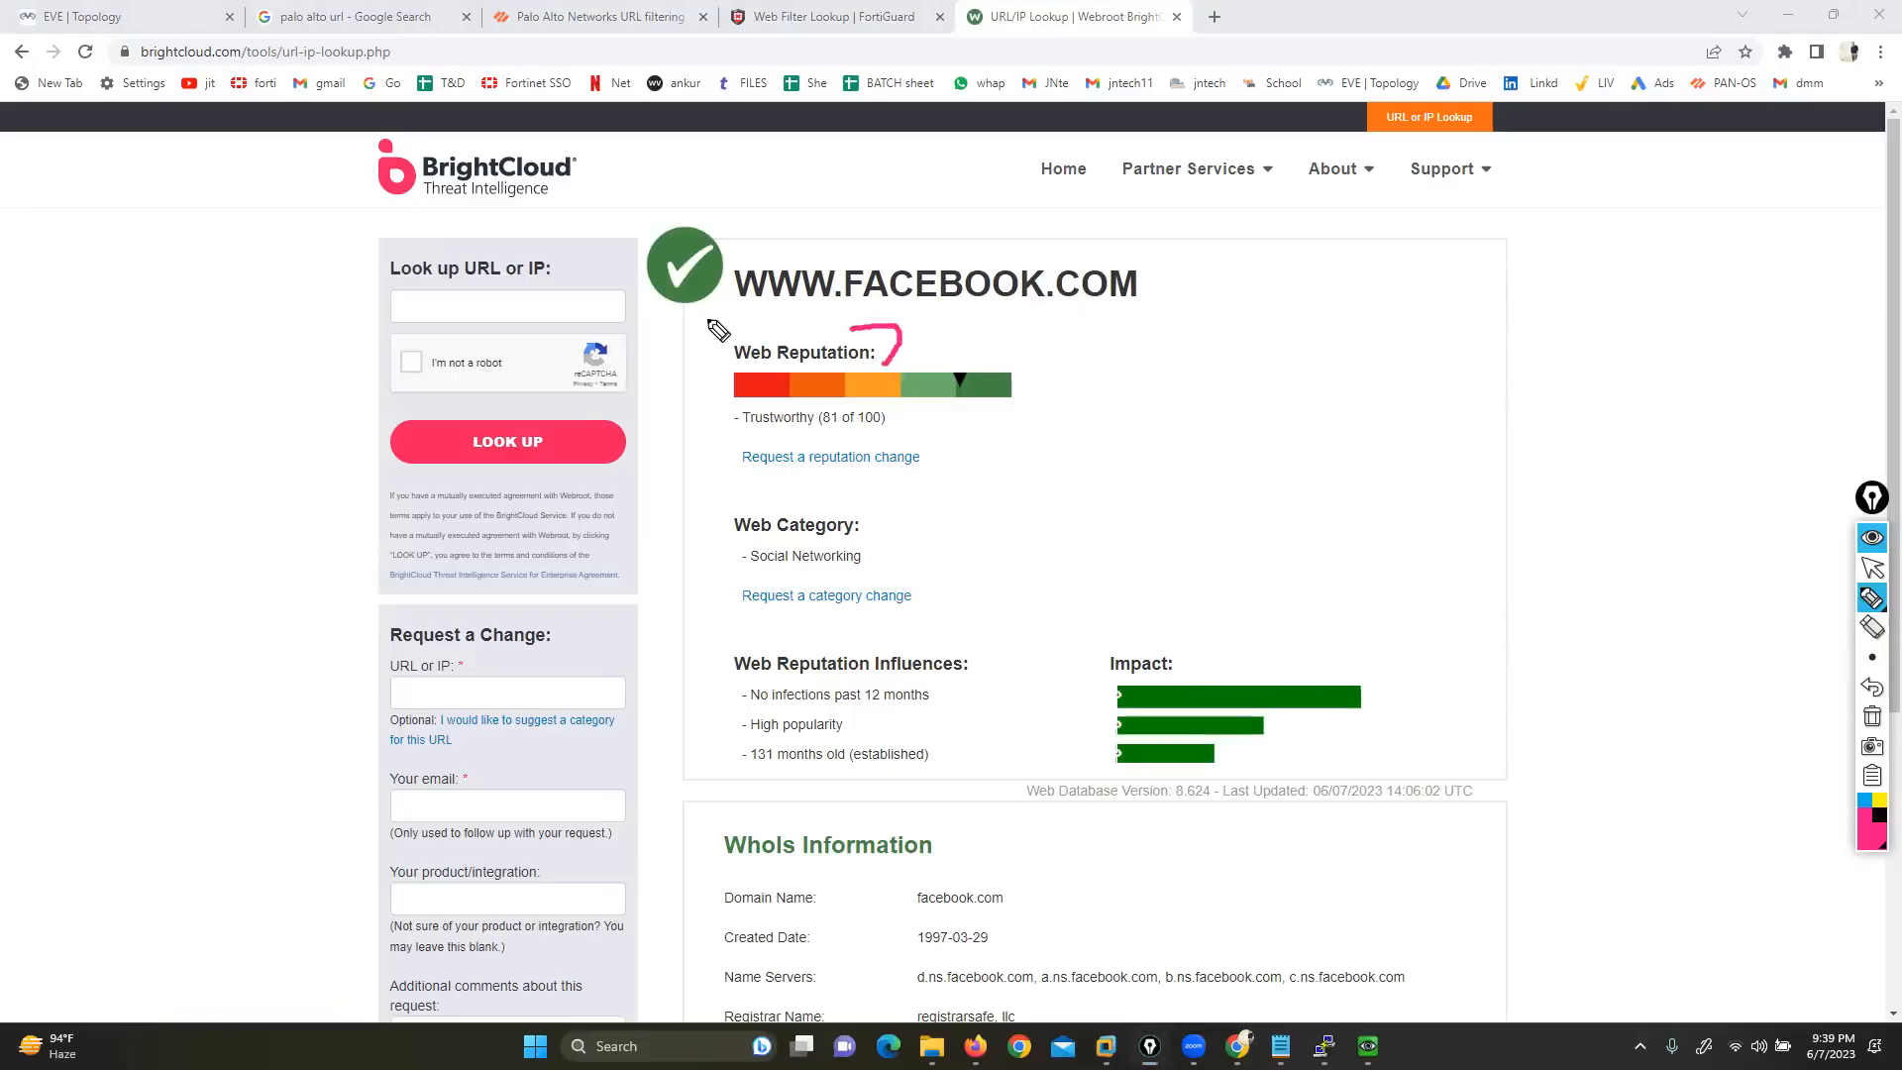
mouse_move(904, 369)
left_mouse_down()
mouse_move(943, 406)
mouse_move(1019, 394)
mouse_move(923, 366)
left_mouse_up()
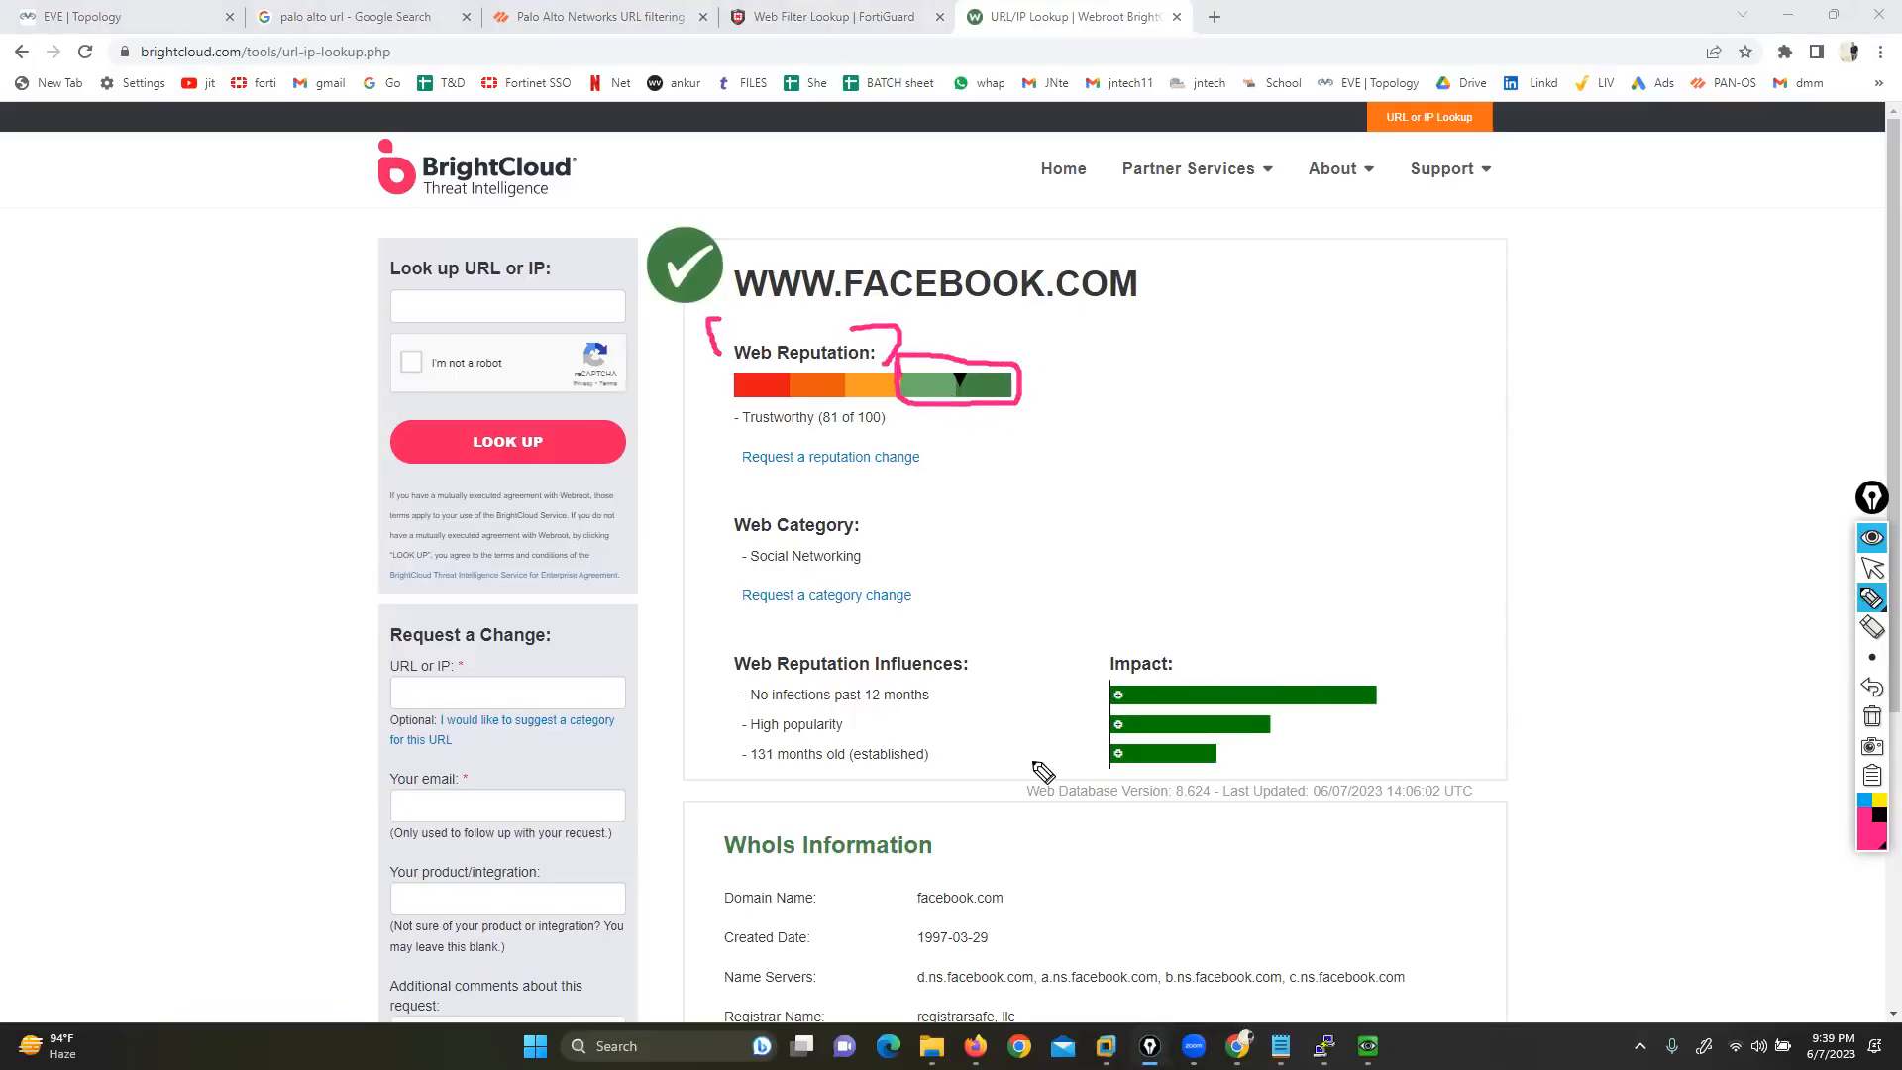
left_click(1873, 715)
left_click_drag(1700, 450, 1186, 441)
mouse_move(1438, 433)
left_mouse_down()
mouse_move(1430, 451)
mouse_move(1451, 454)
mouse_move(1491, 412)
mouse_move(1562, 398)
mouse_move(1571, 414)
left_mouse_up()
mouse_move(1411, 405)
left_mouse_down()
mouse_move(1287, 402)
mouse_move(1322, 428)
left_mouse_up()
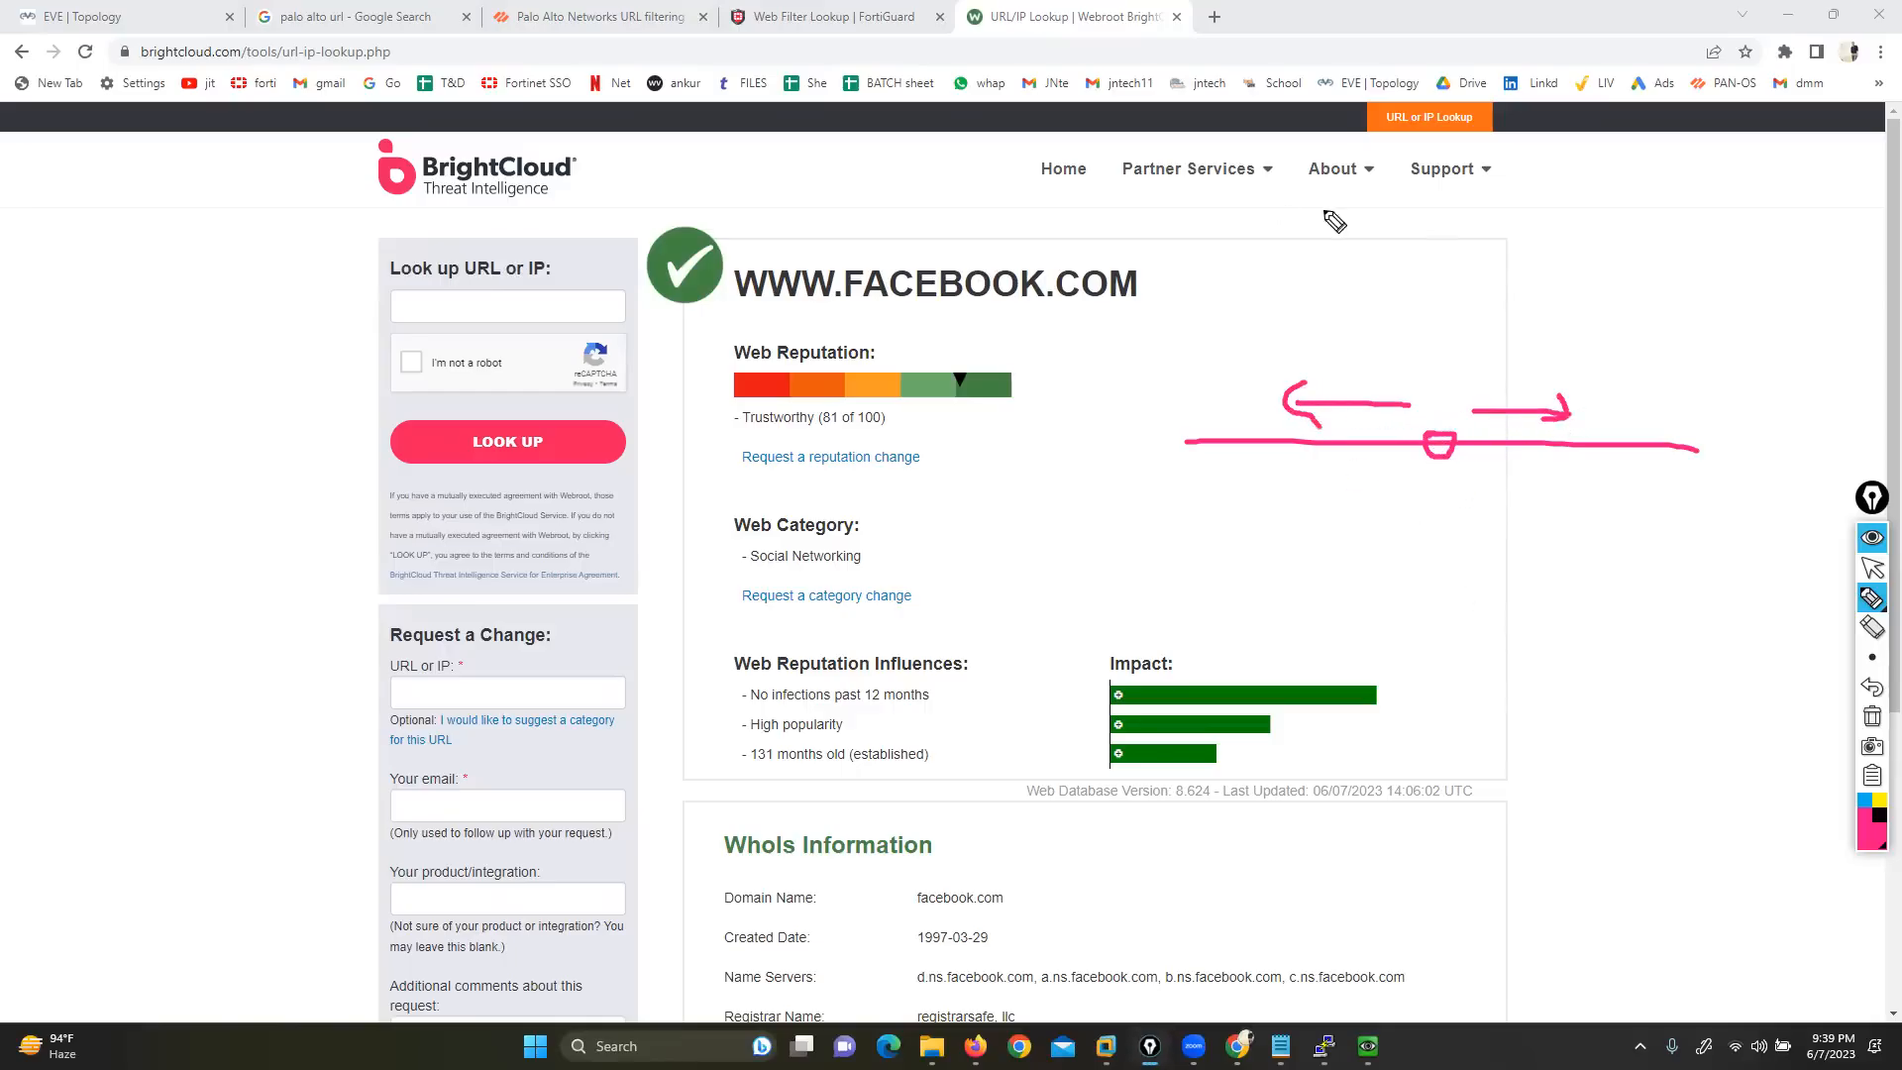
left_click(1873, 716)
left_click(1873, 568)
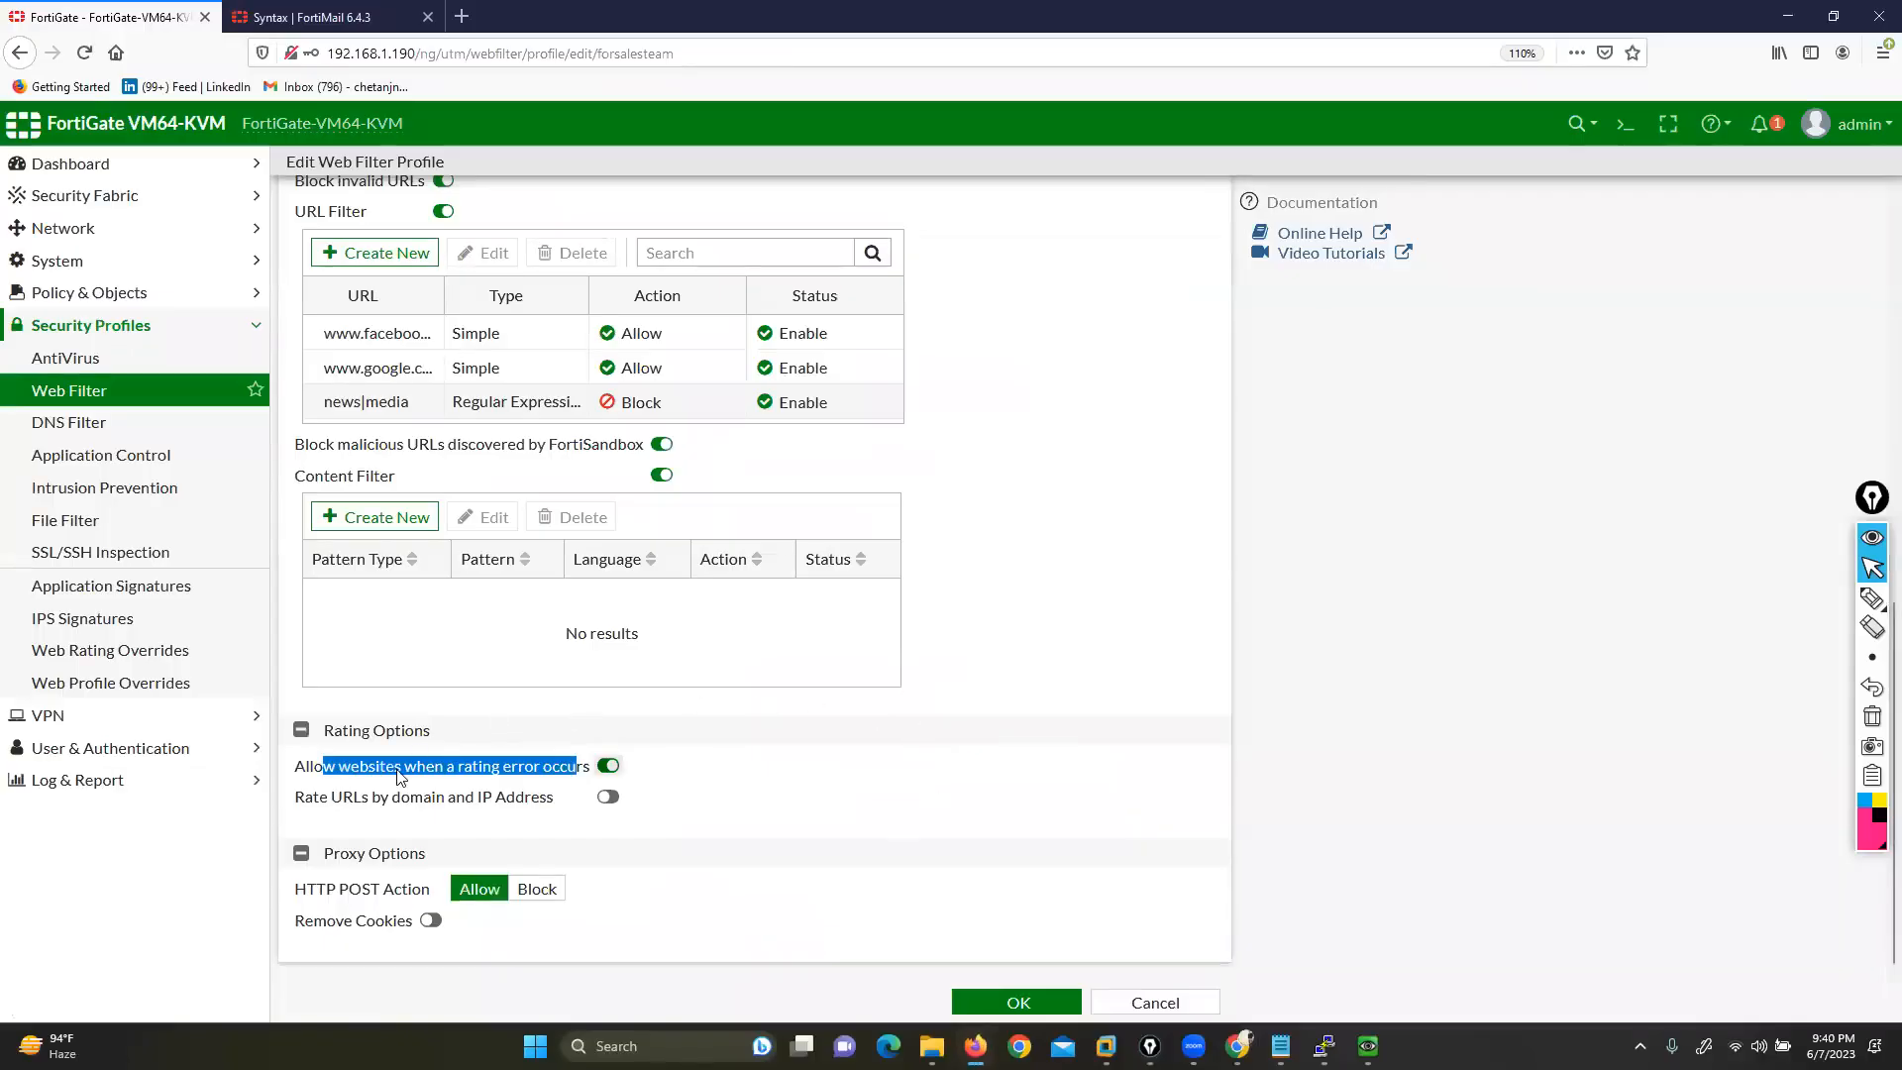
left_click(304, 762)
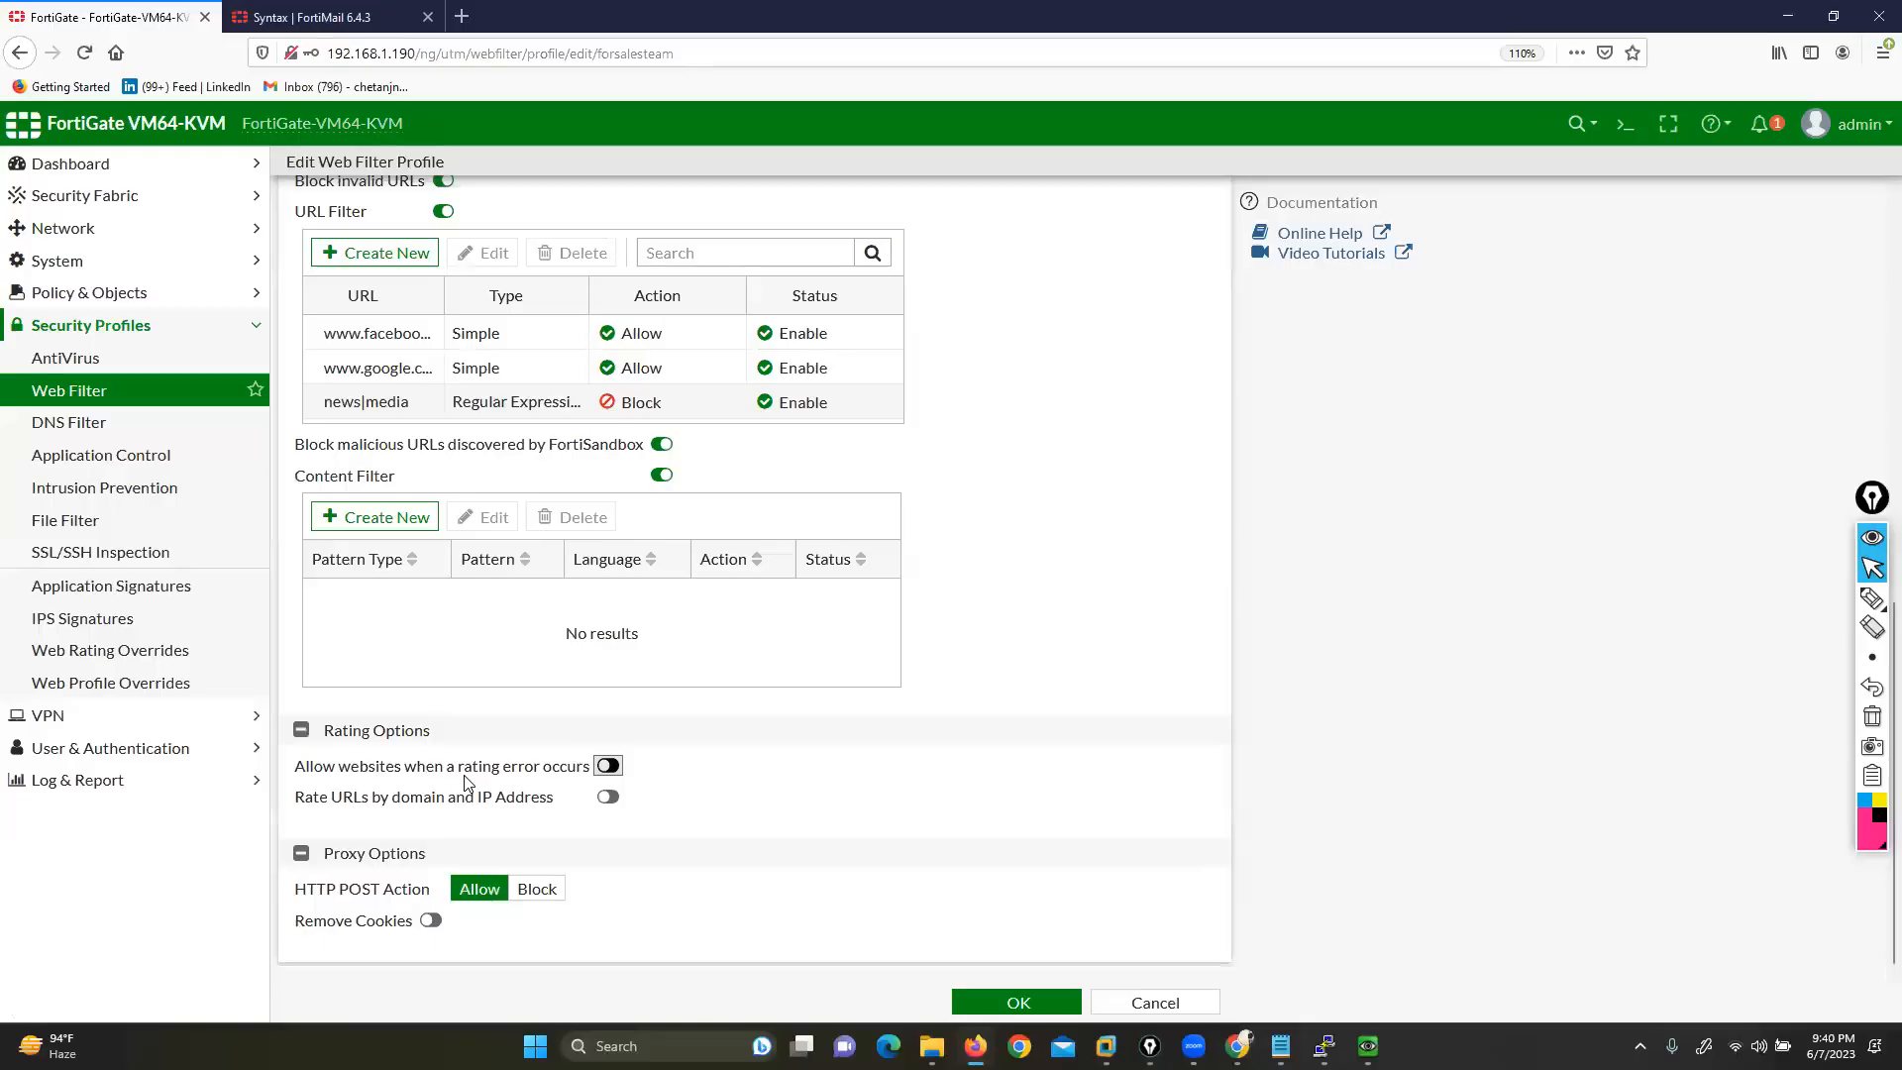
Save the forsalesteam web filter profile with OK and bring up the notes window
left_click_drag(361, 768, 532, 771)
scroll(994, 806, "up", 10)
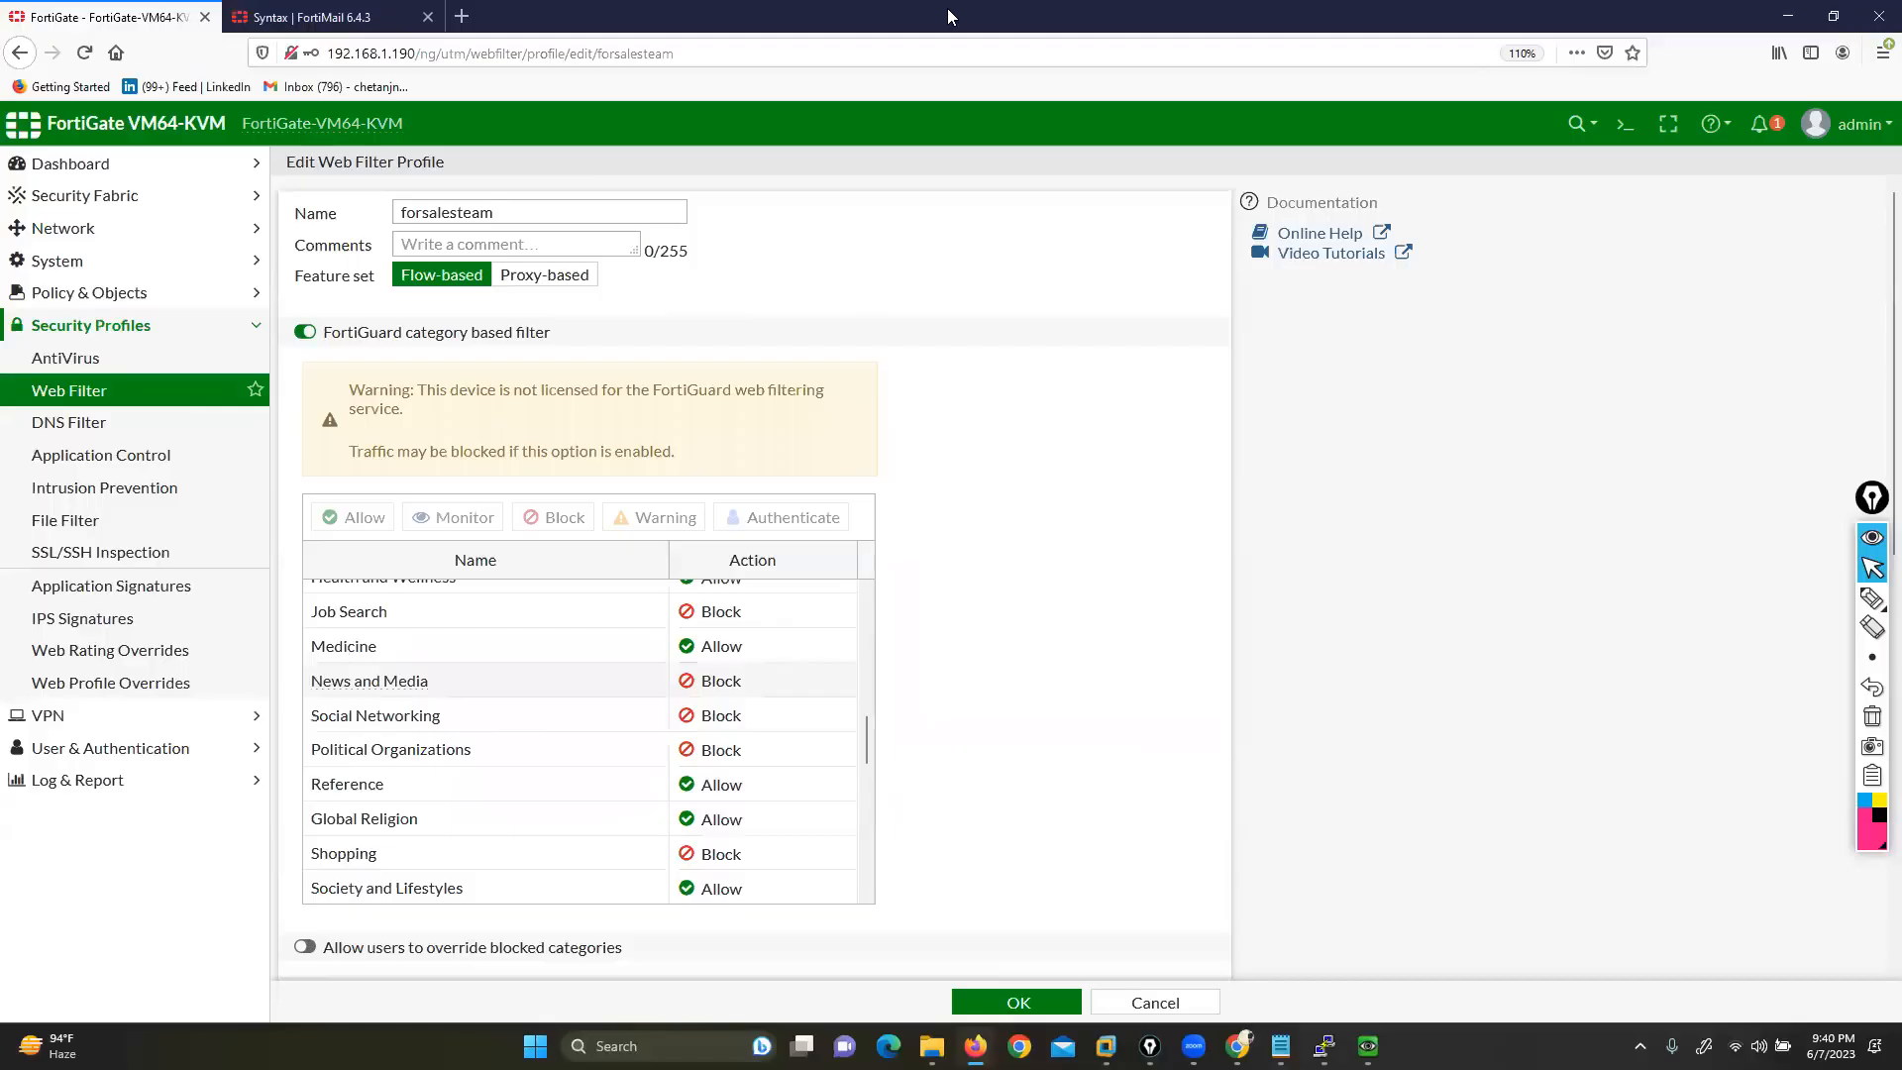
left_click(1012, 1005)
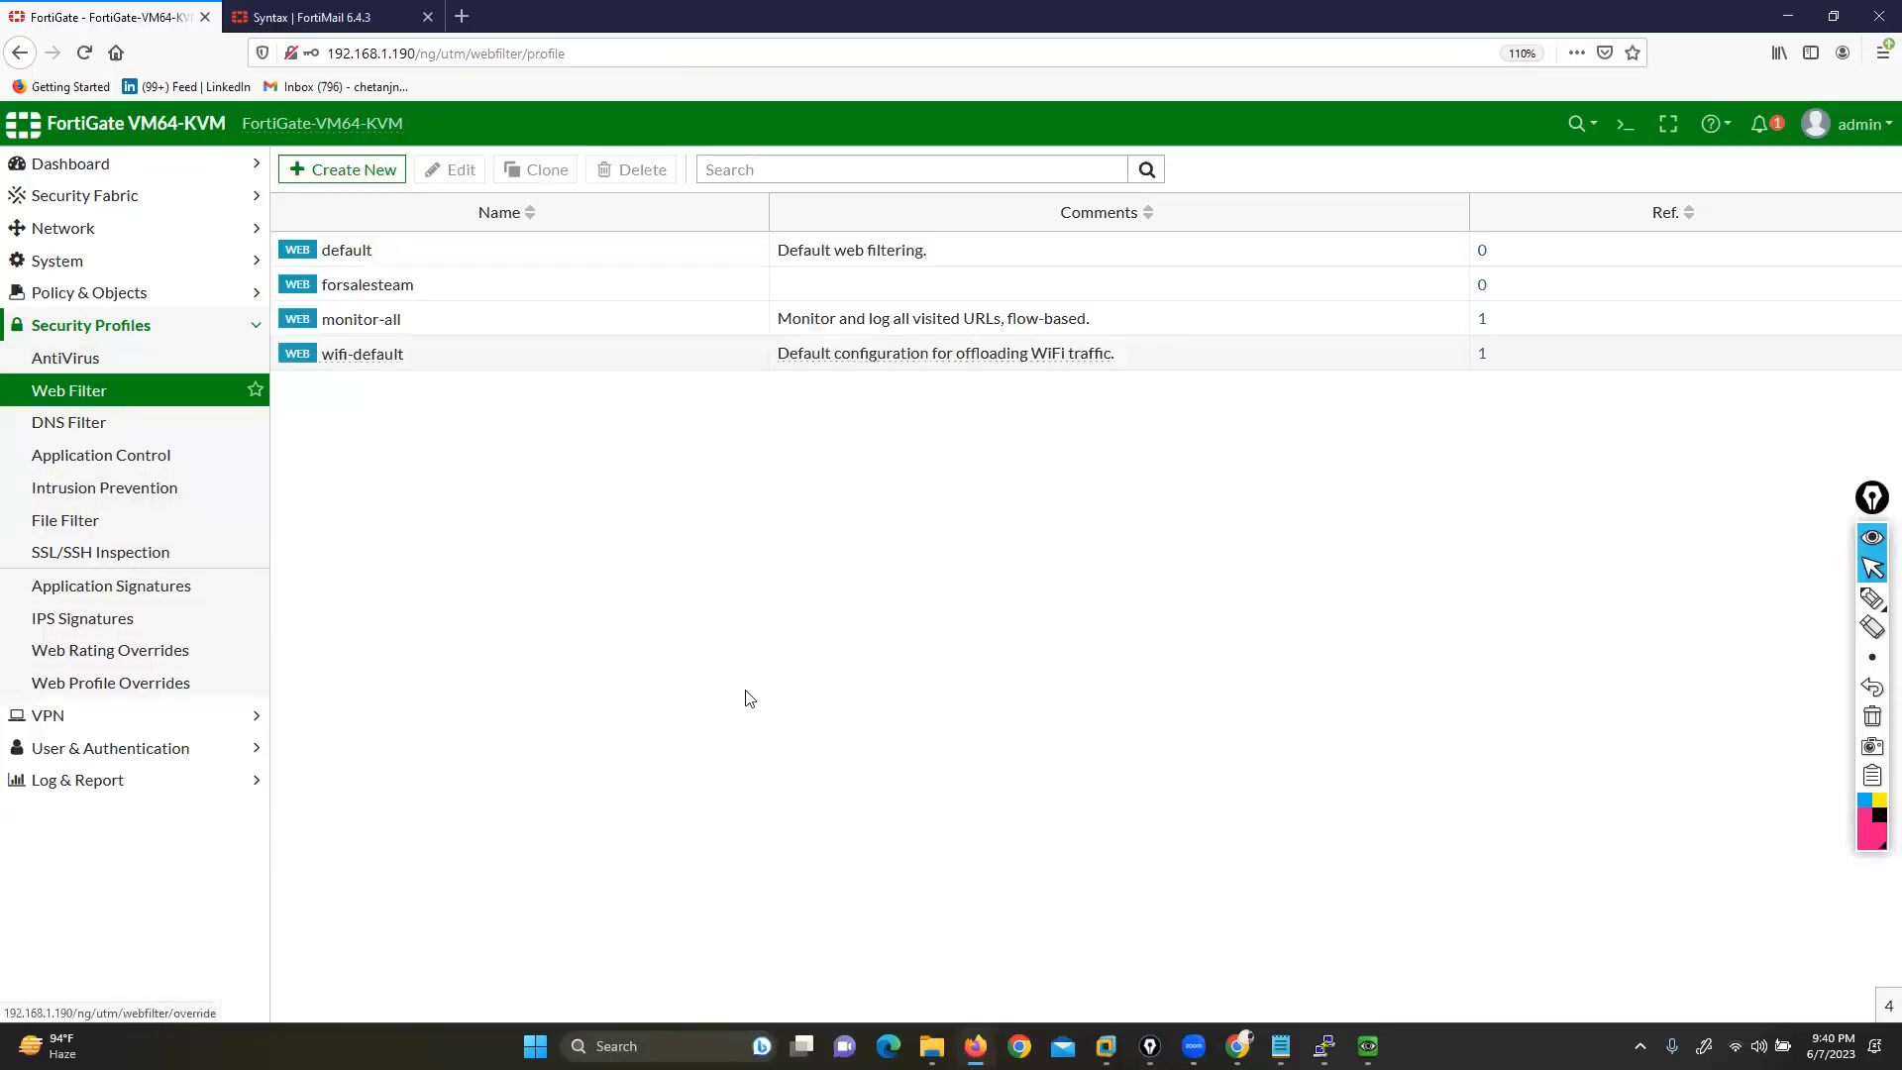
left_click(1279, 1040)
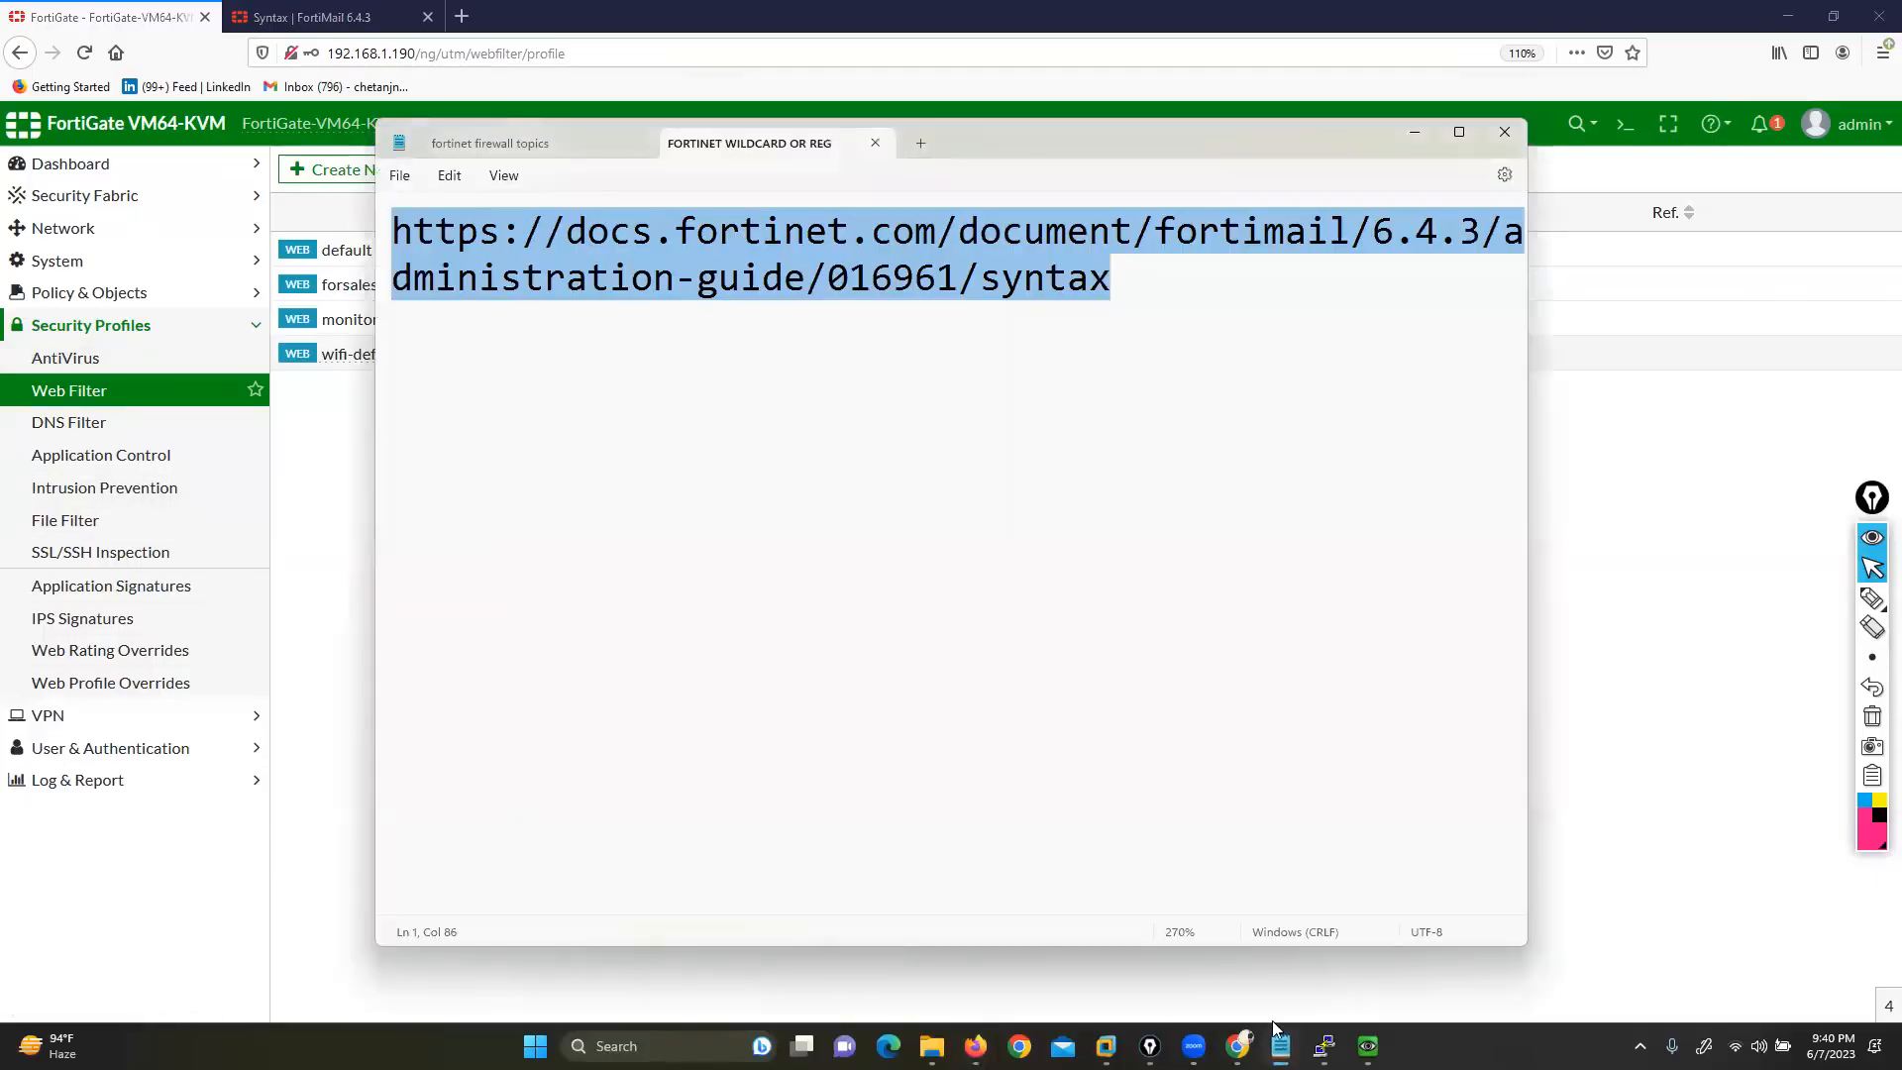
Add the note 'file file' after 7.Antivirus in the fortinet firewall topics notes
left_click(581, 139)
left_click(664, 503)
type("fil")
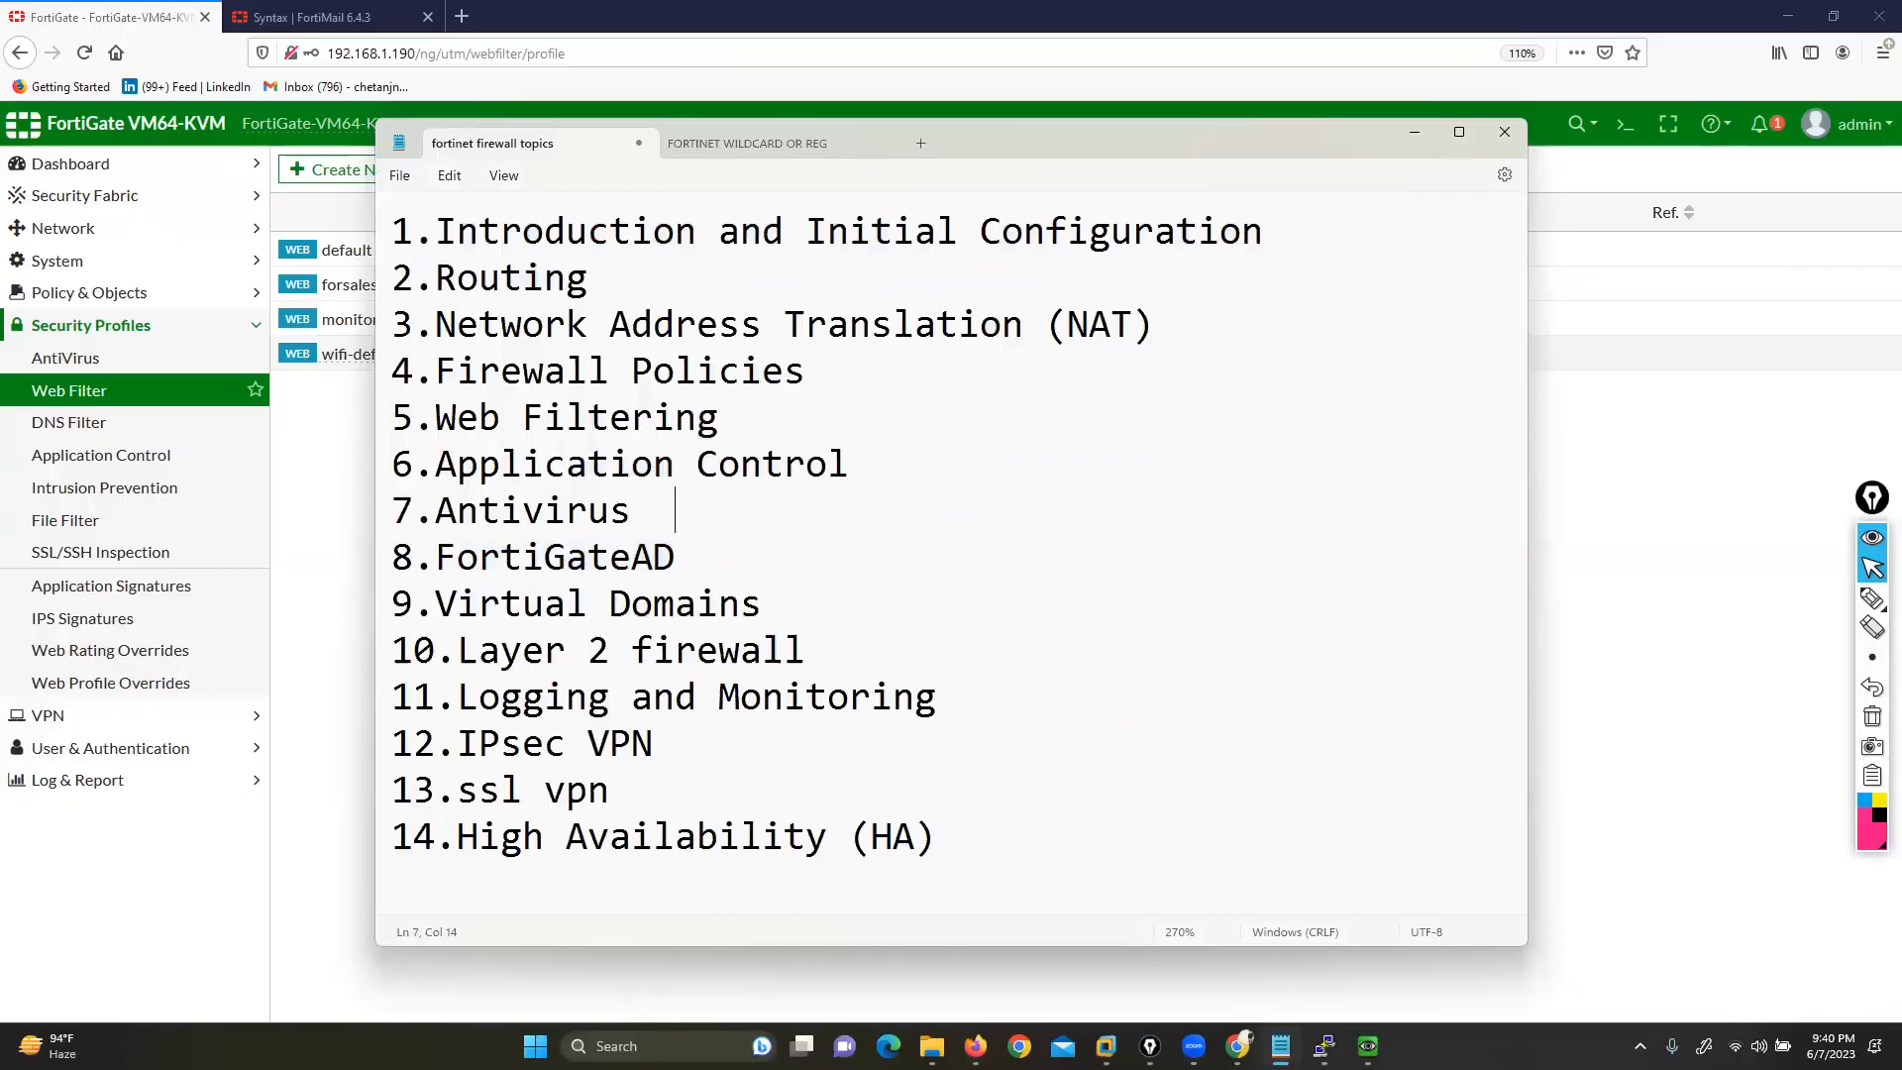
type("e file")
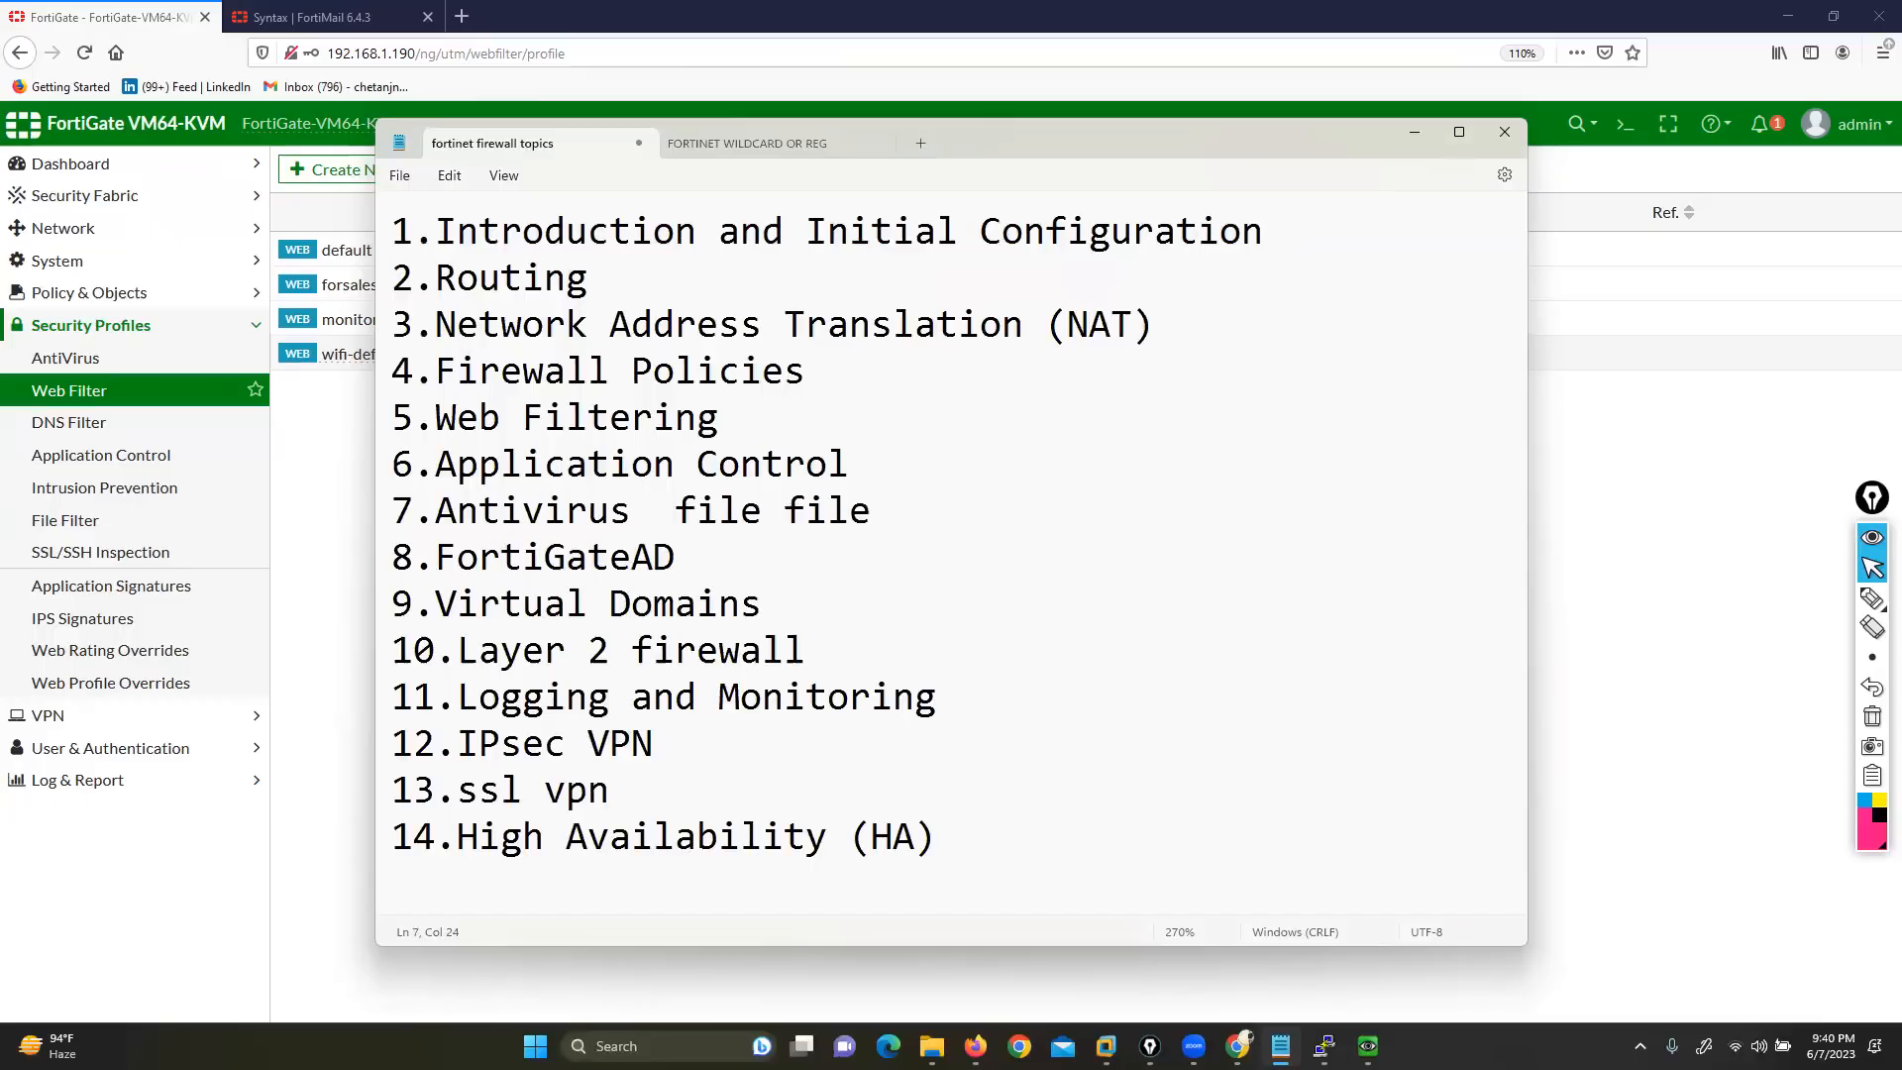
left_click_drag(438, 522, 544, 512)
left_click_drag(677, 512, 871, 512)
left_click(1414, 132)
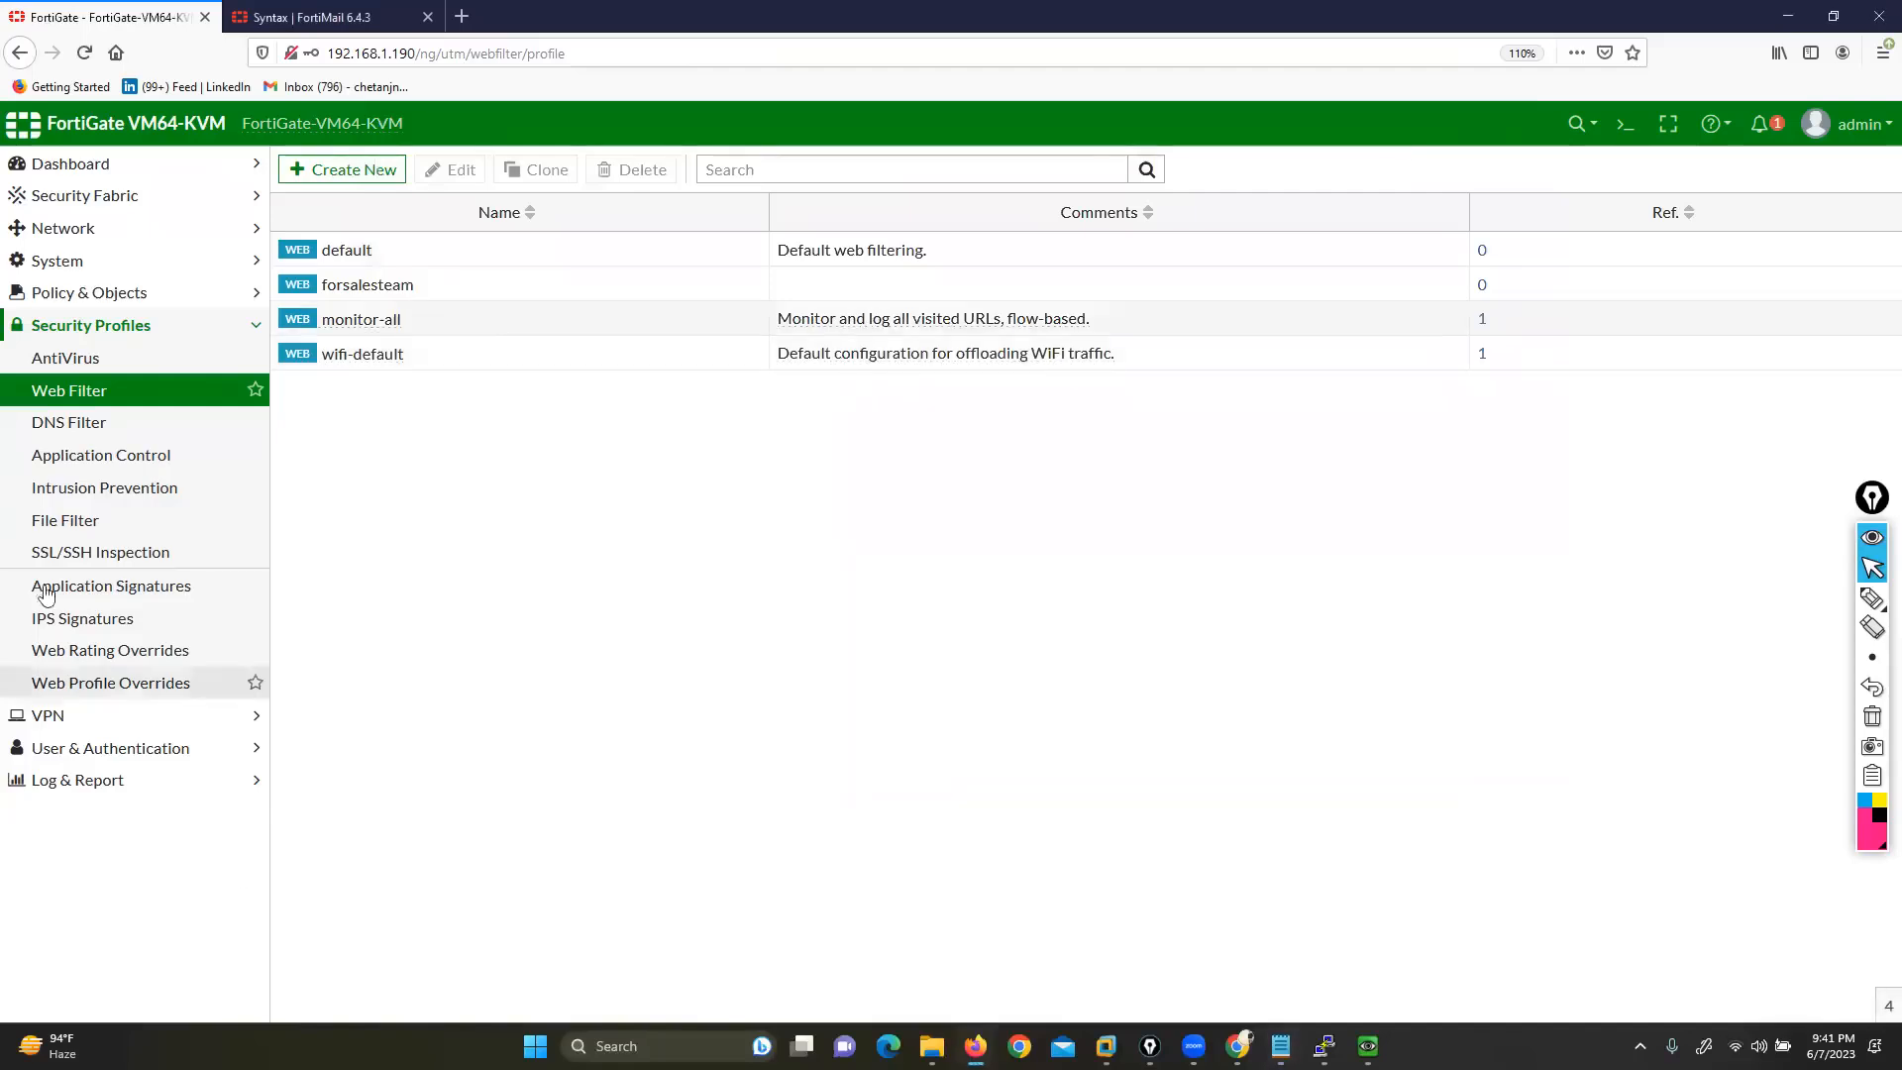
Create a new File Filter profile named forhrteam5 and add its first rule
left_click(65, 521)
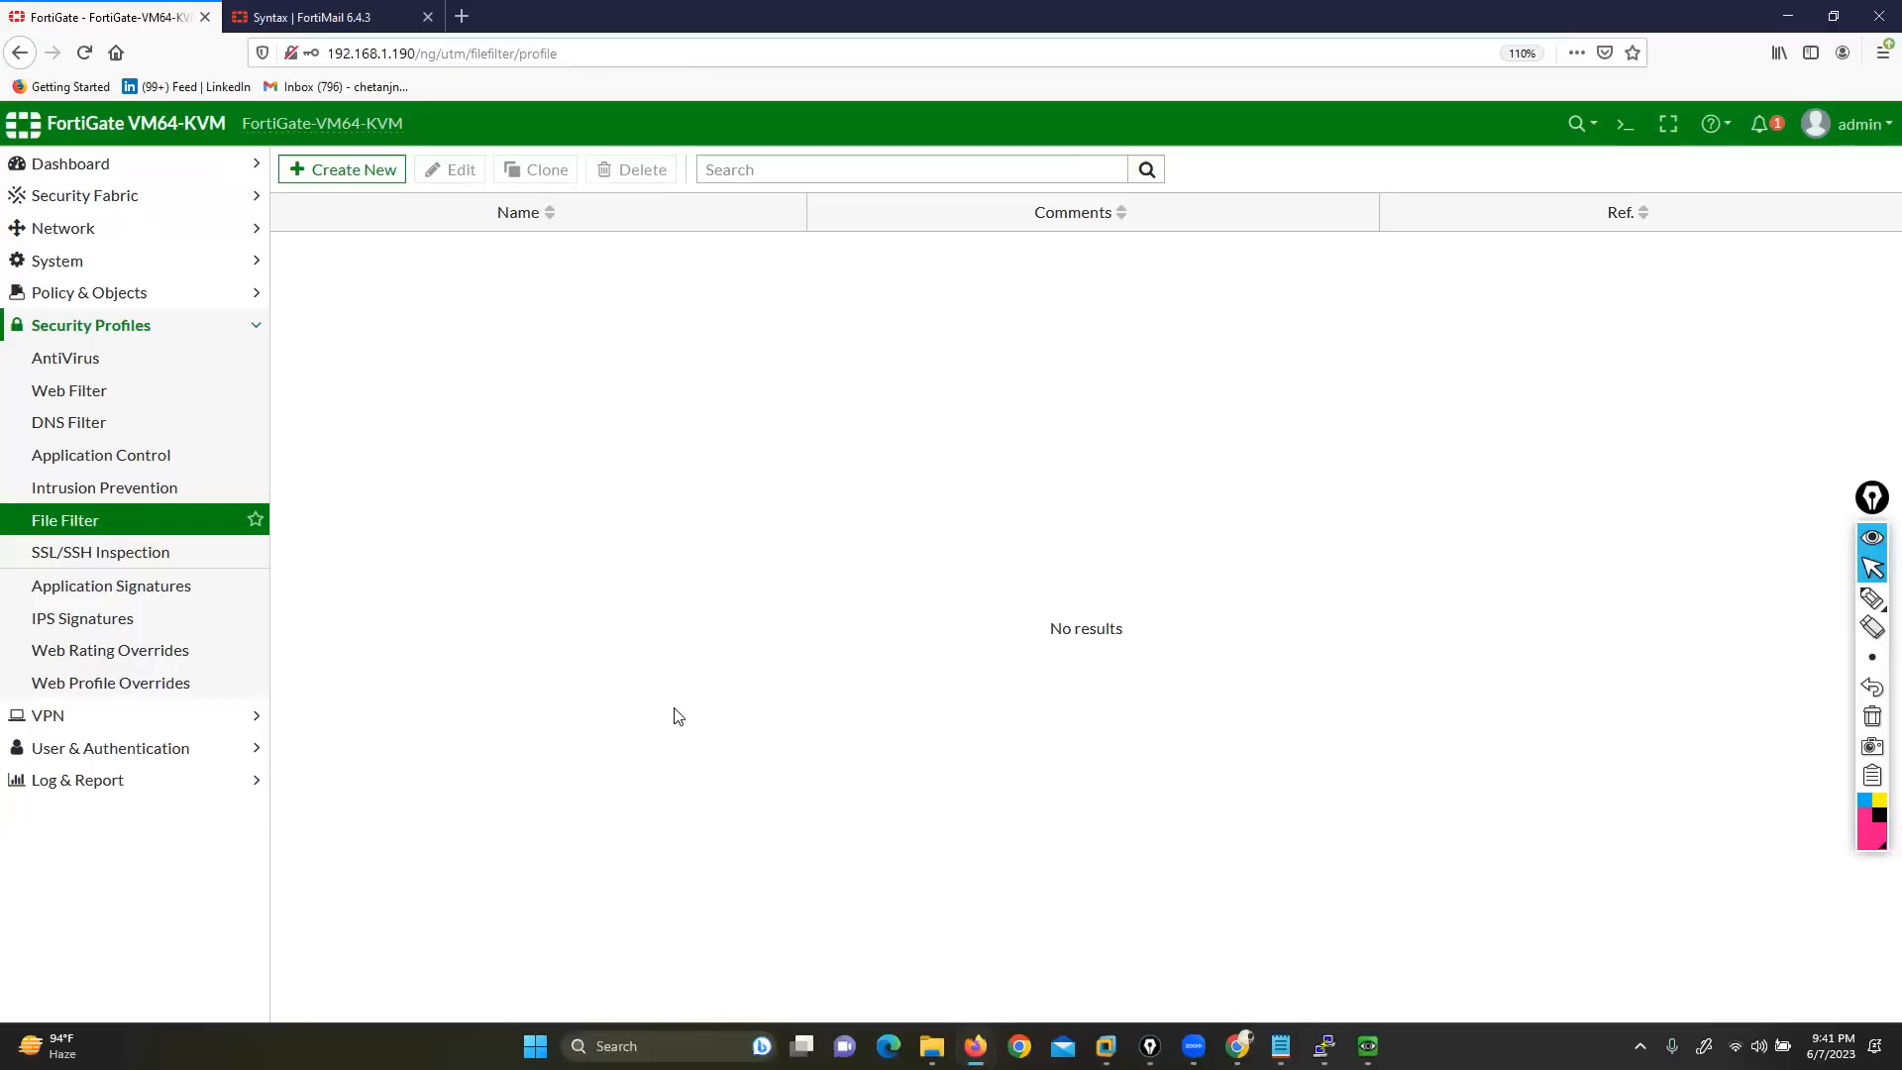
left_click(107, 525)
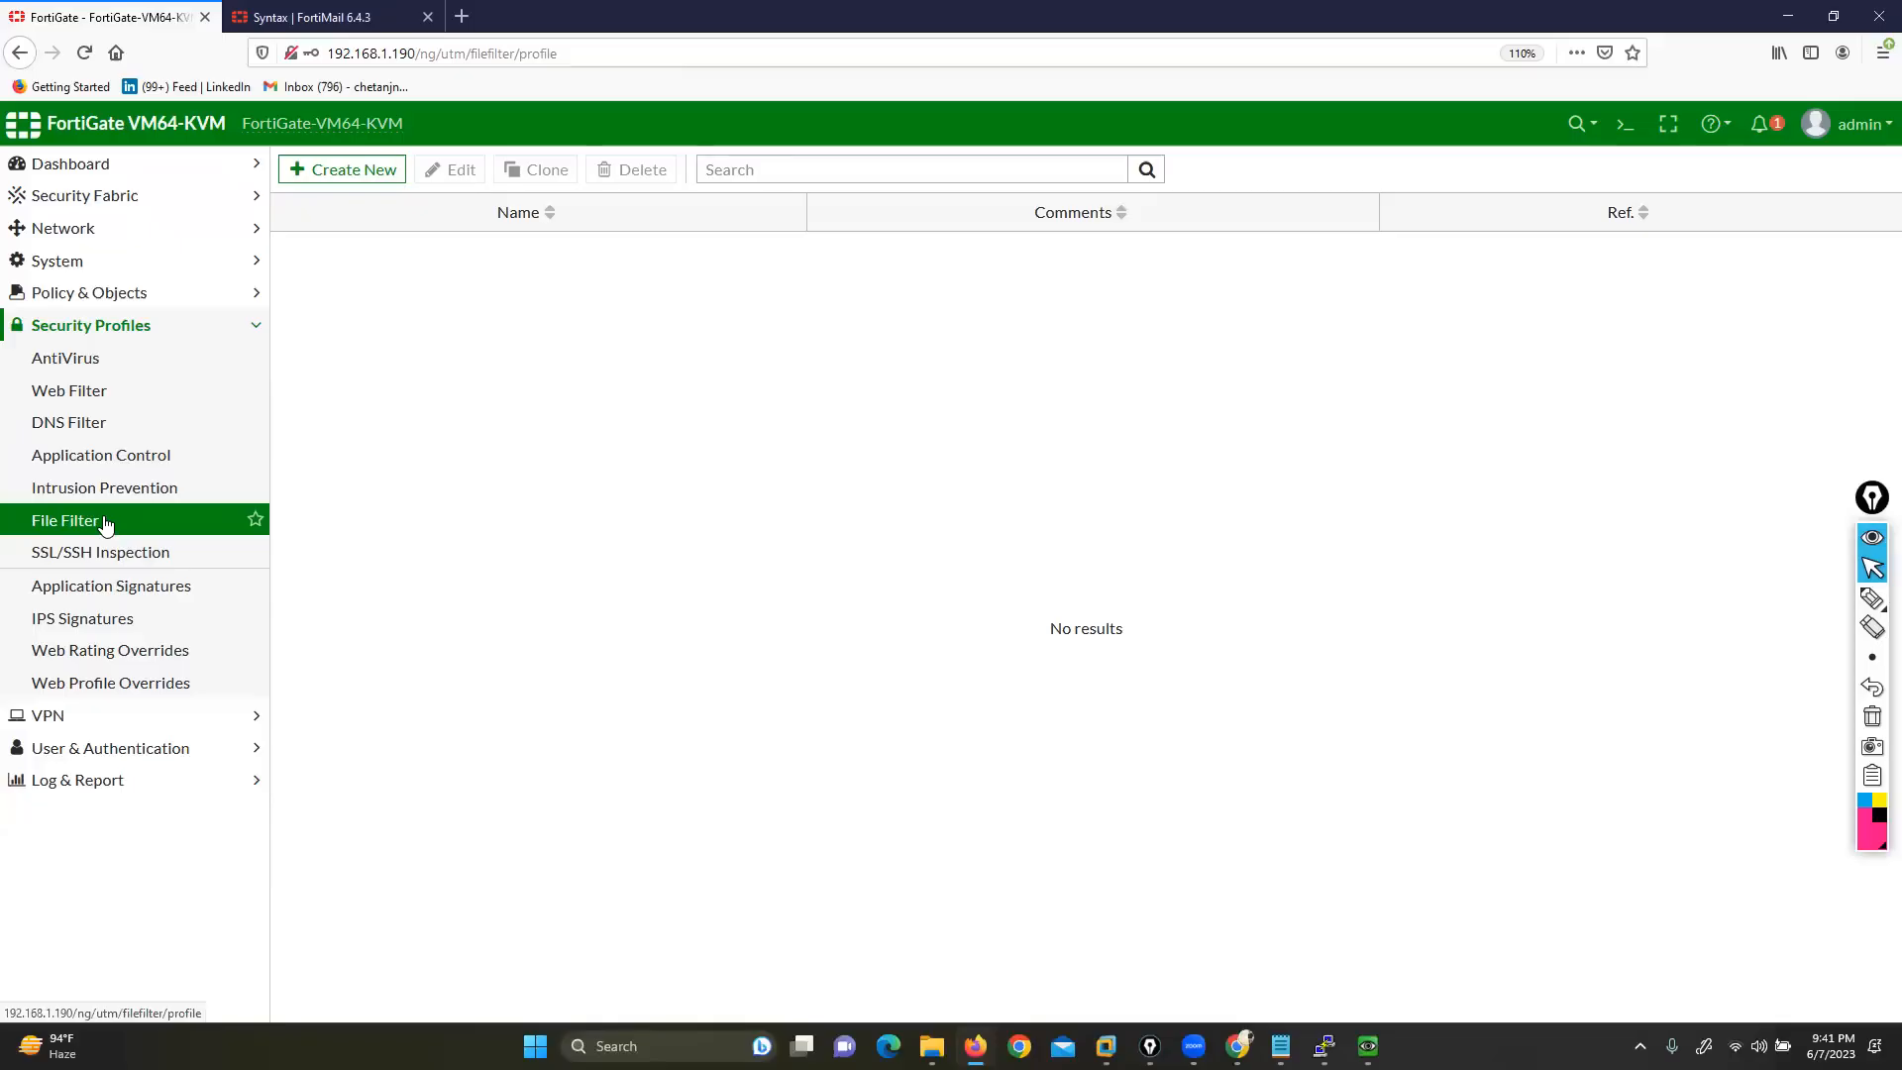
left_click(342, 169)
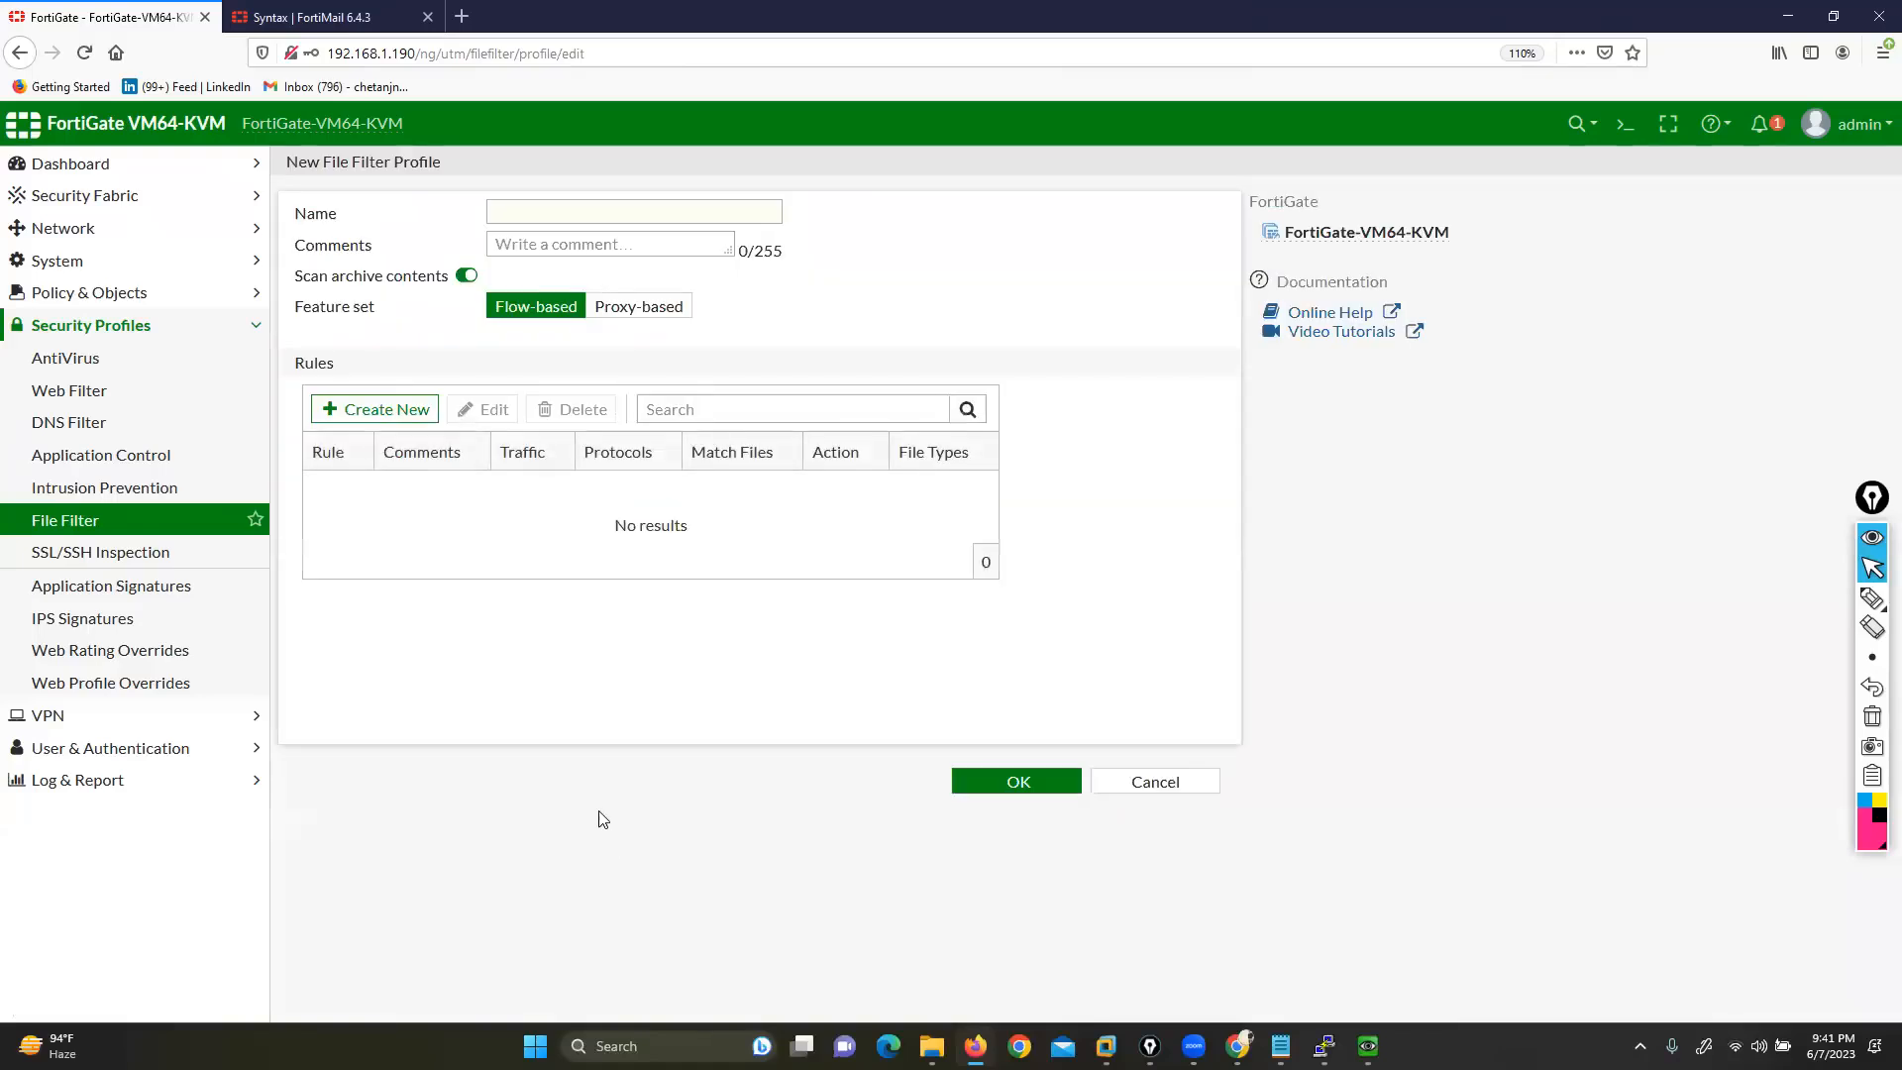
left_click(533, 206)
type("forhrteam5")
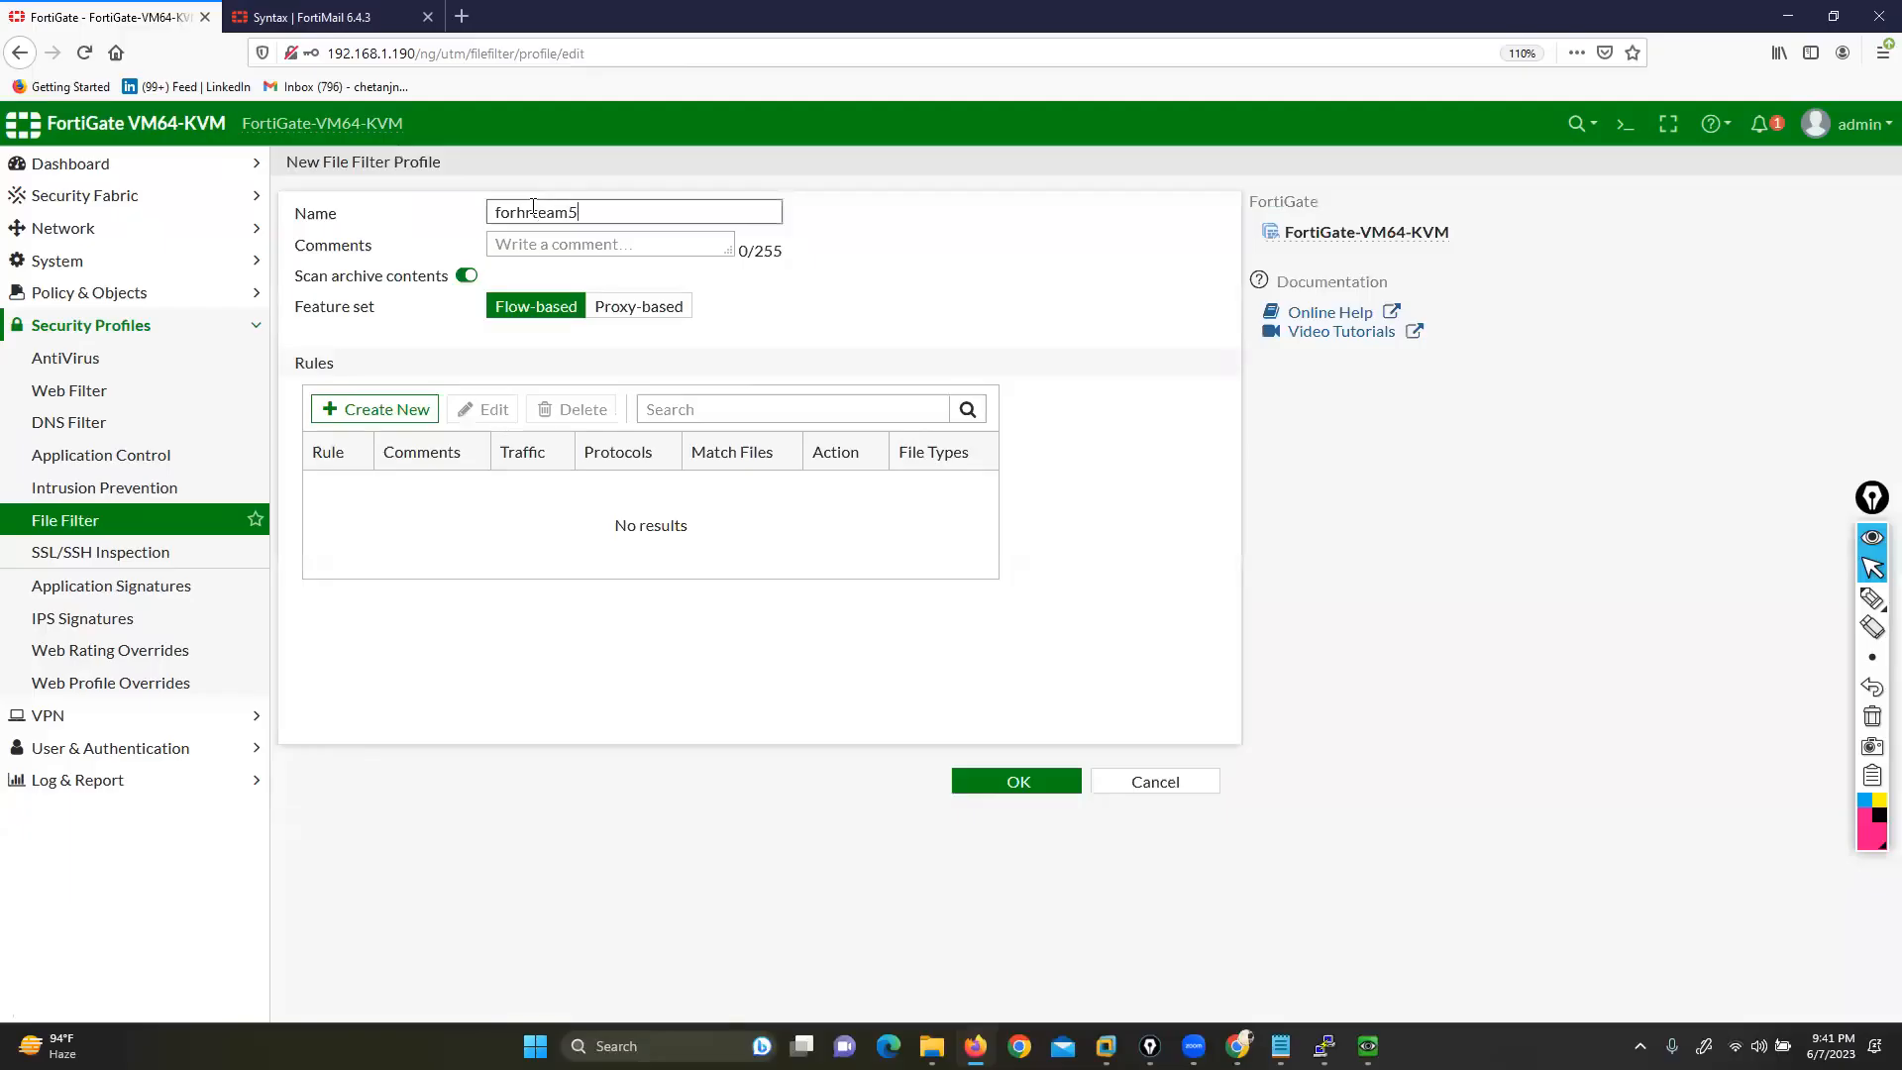
left_click_drag(295, 362, 355, 366)
left_click(379, 409)
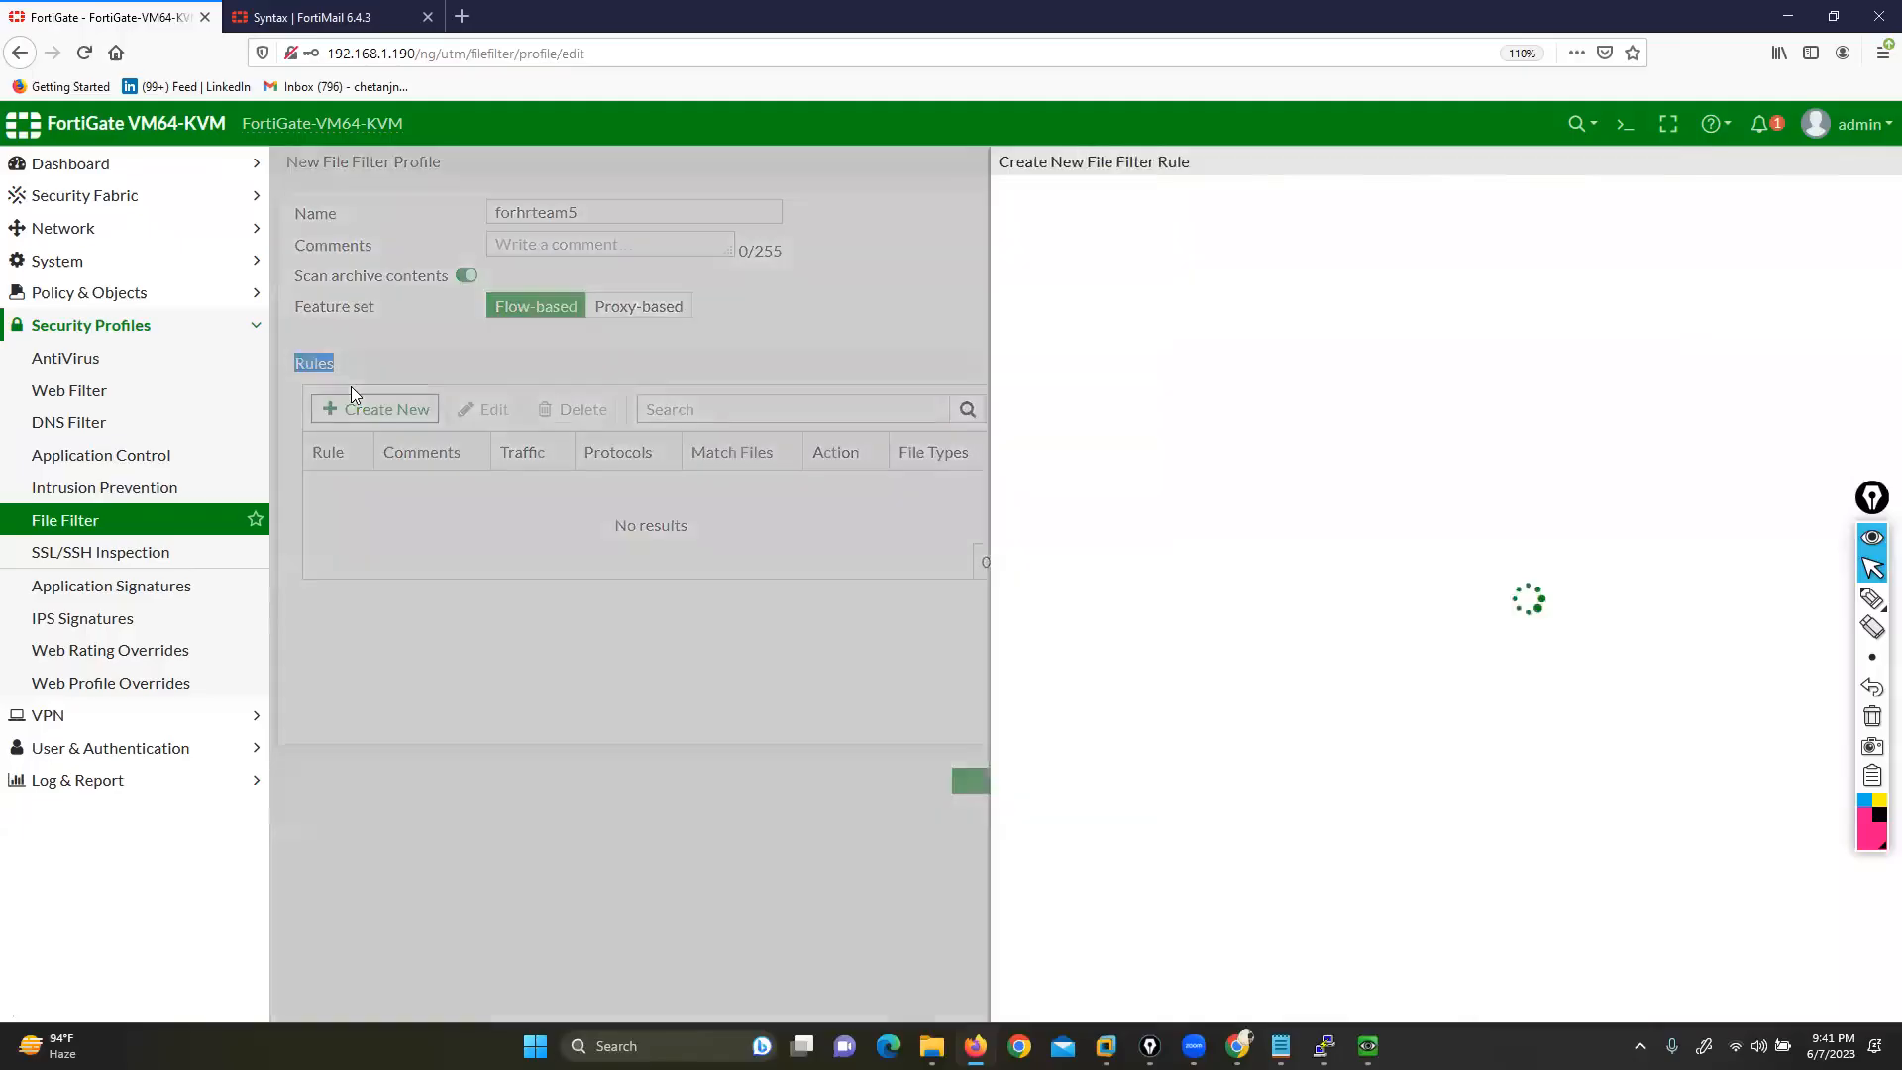
Review the rule defaults (six protocols, Both traffic, Monitor) and open the file types list
mouse_move(1873, 600)
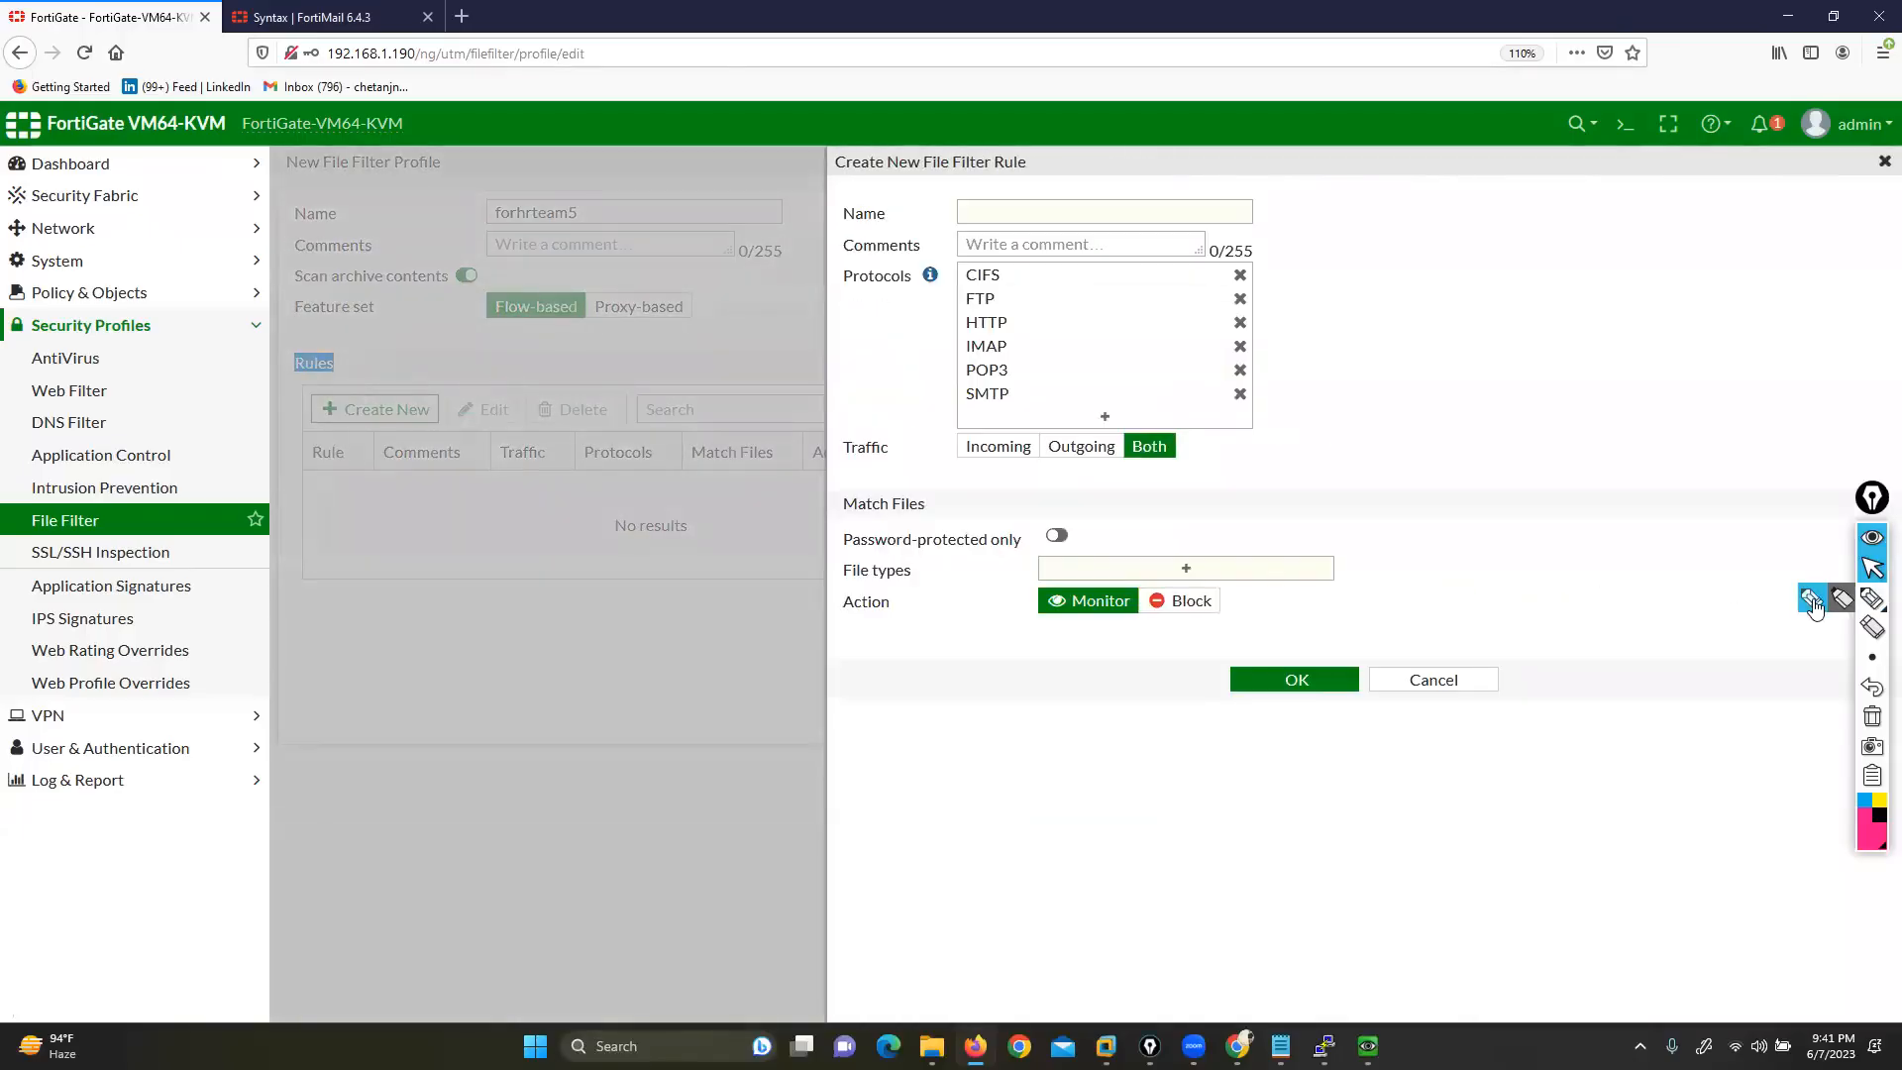
left_click(1811, 601)
mouse_move(735, 216)
left_mouse_down()
mouse_move(798, 212)
mouse_move(790, 241)
mouse_move(829, 285)
left_mouse_up()
mouse_move(749, 453)
left_mouse_down()
mouse_move(798, 448)
mouse_move(830, 503)
left_mouse_up()
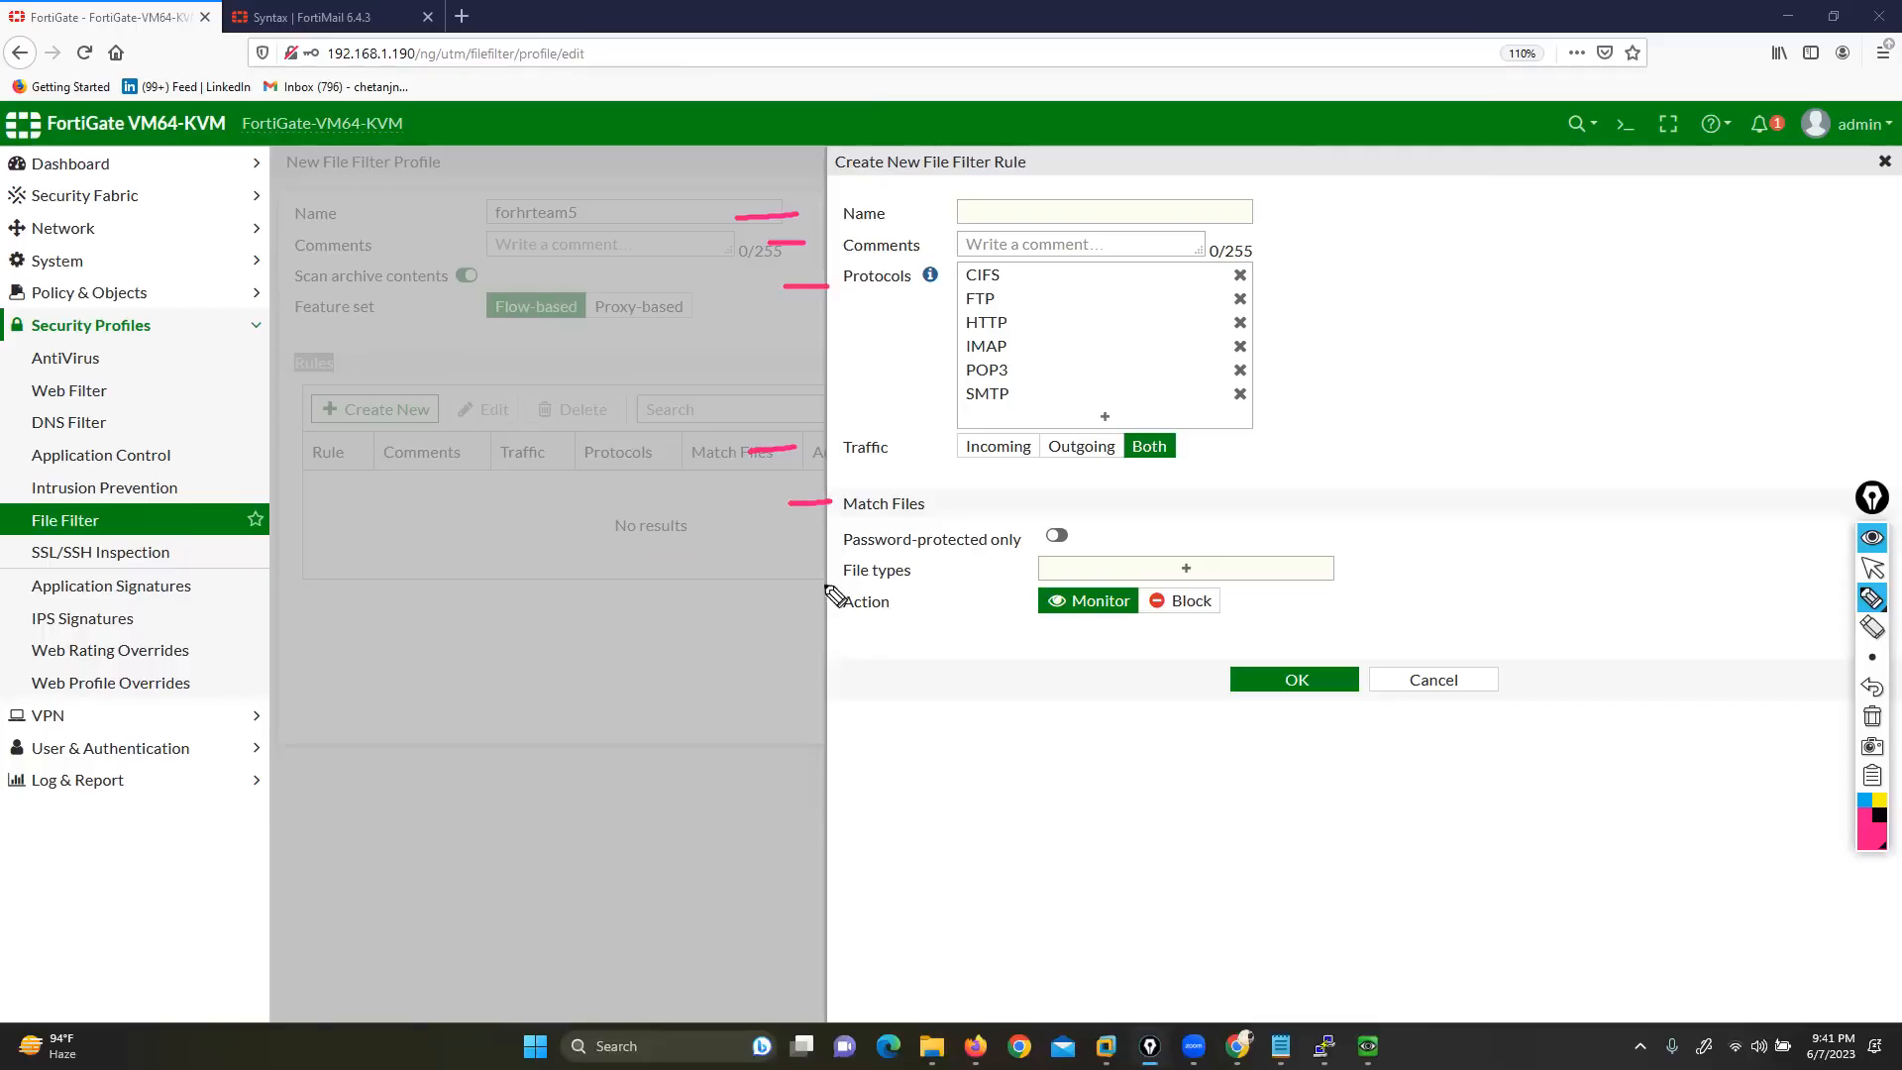
left_click_drag(788, 542, 836, 534)
mouse_move(774, 592)
left_mouse_down()
mouse_move(832, 573)
mouse_move(846, 623)
left_mouse_up()
left_click(1872, 716)
left_click(1872, 569)
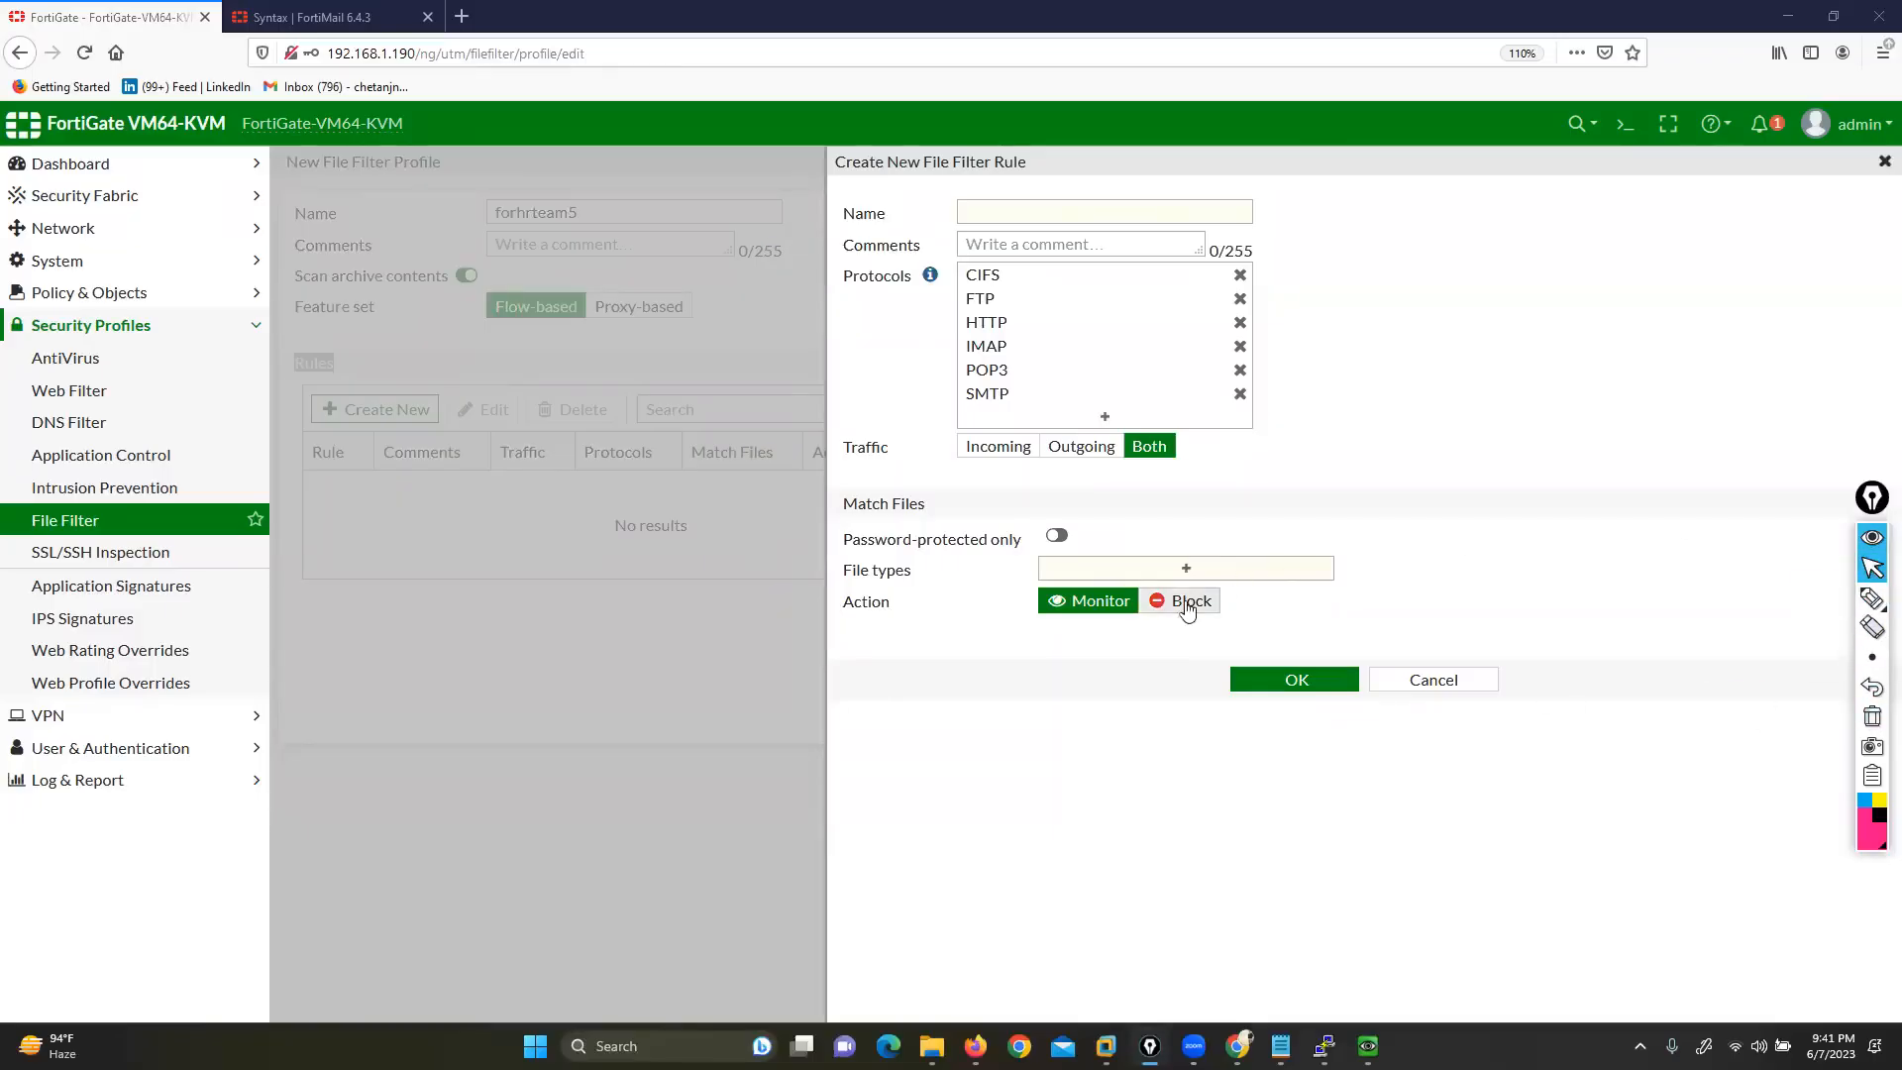
left_click(1117, 574)
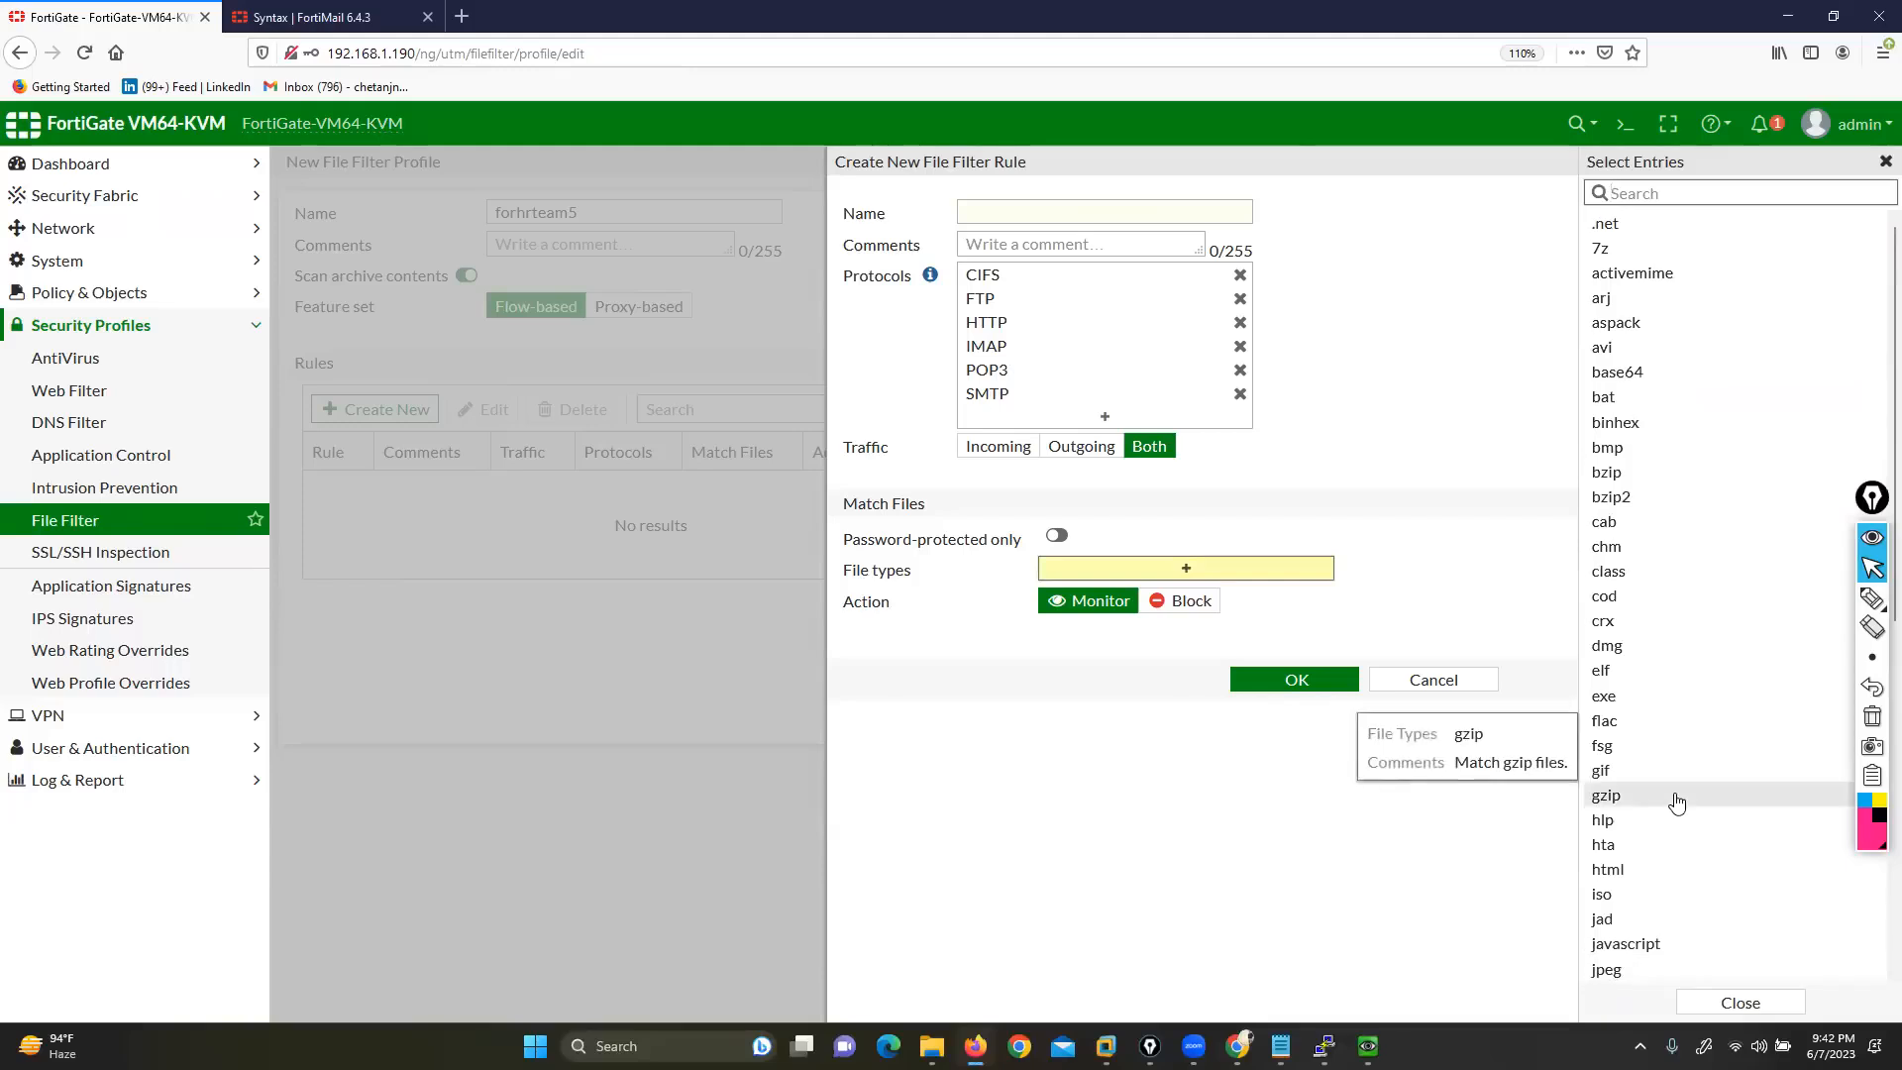
Add exe, avi, 7z and zip as the rule's matched file types
left_click(1669, 195)
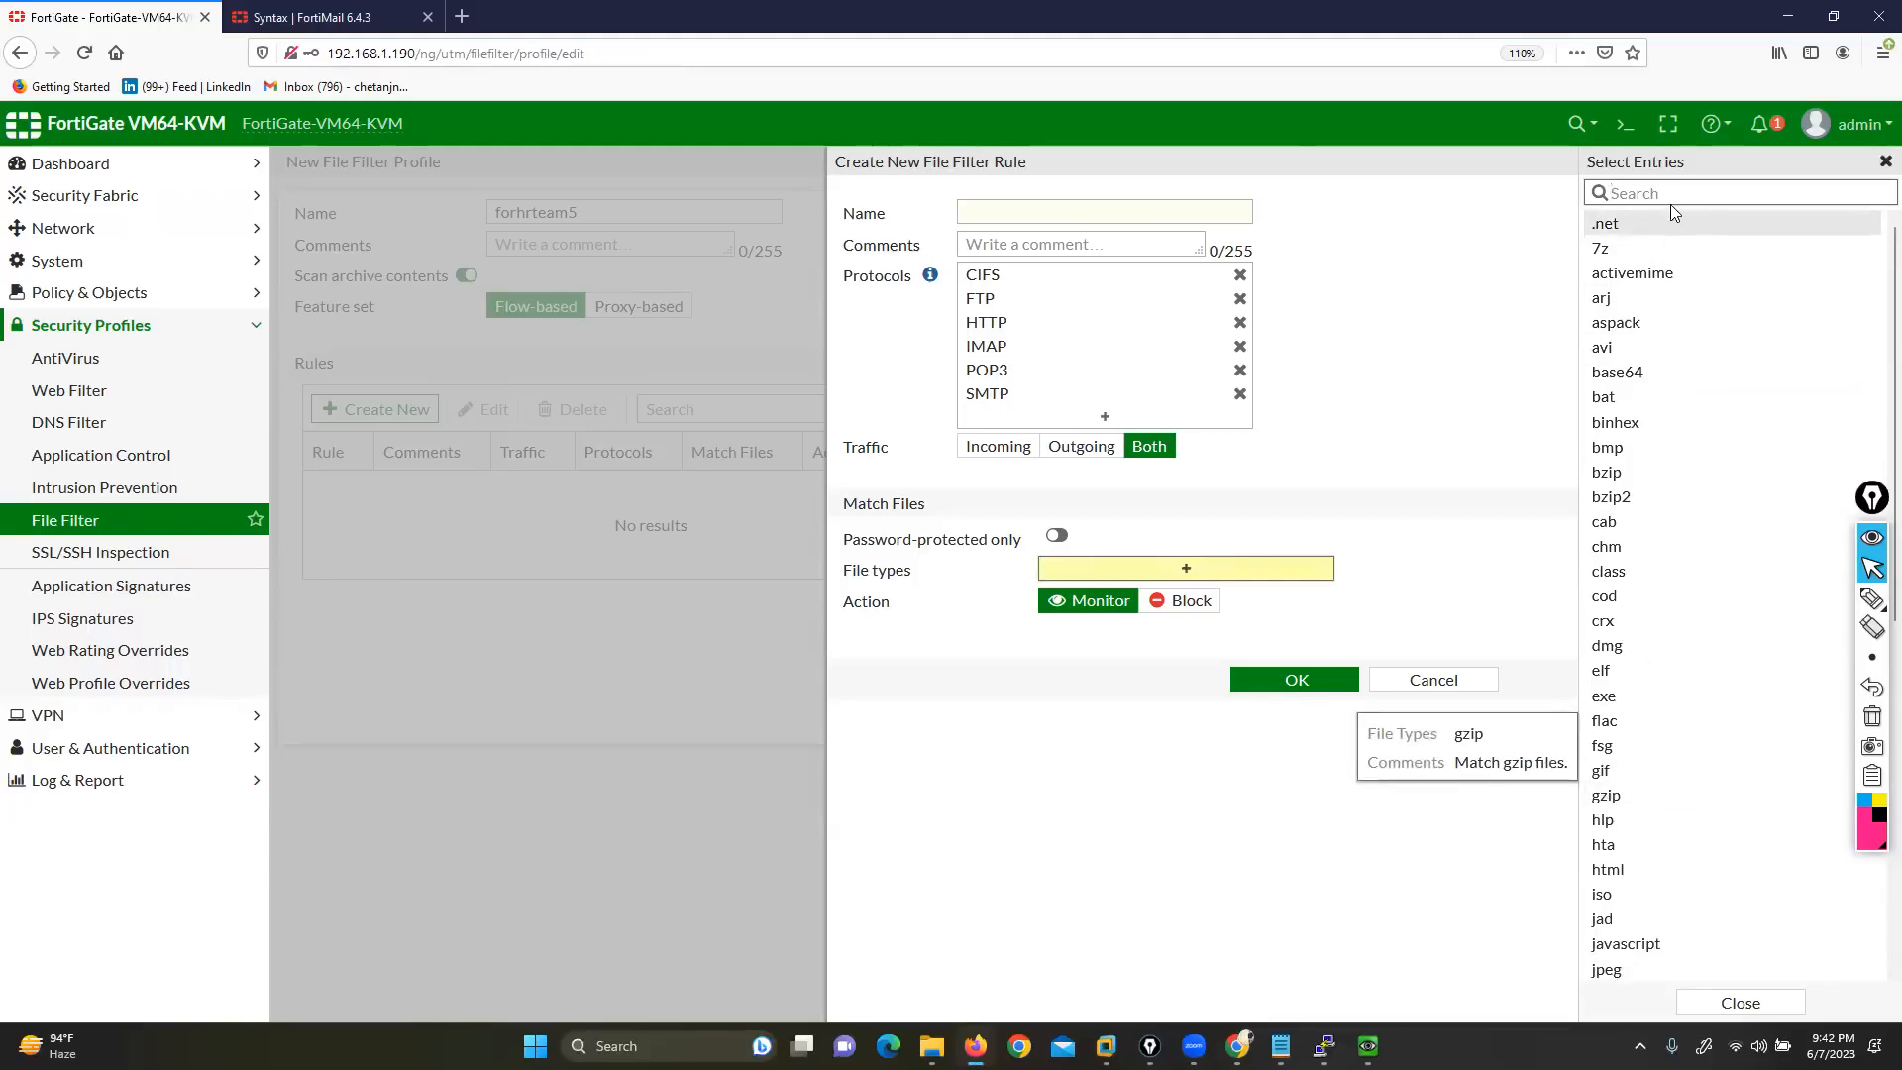
type("exe")
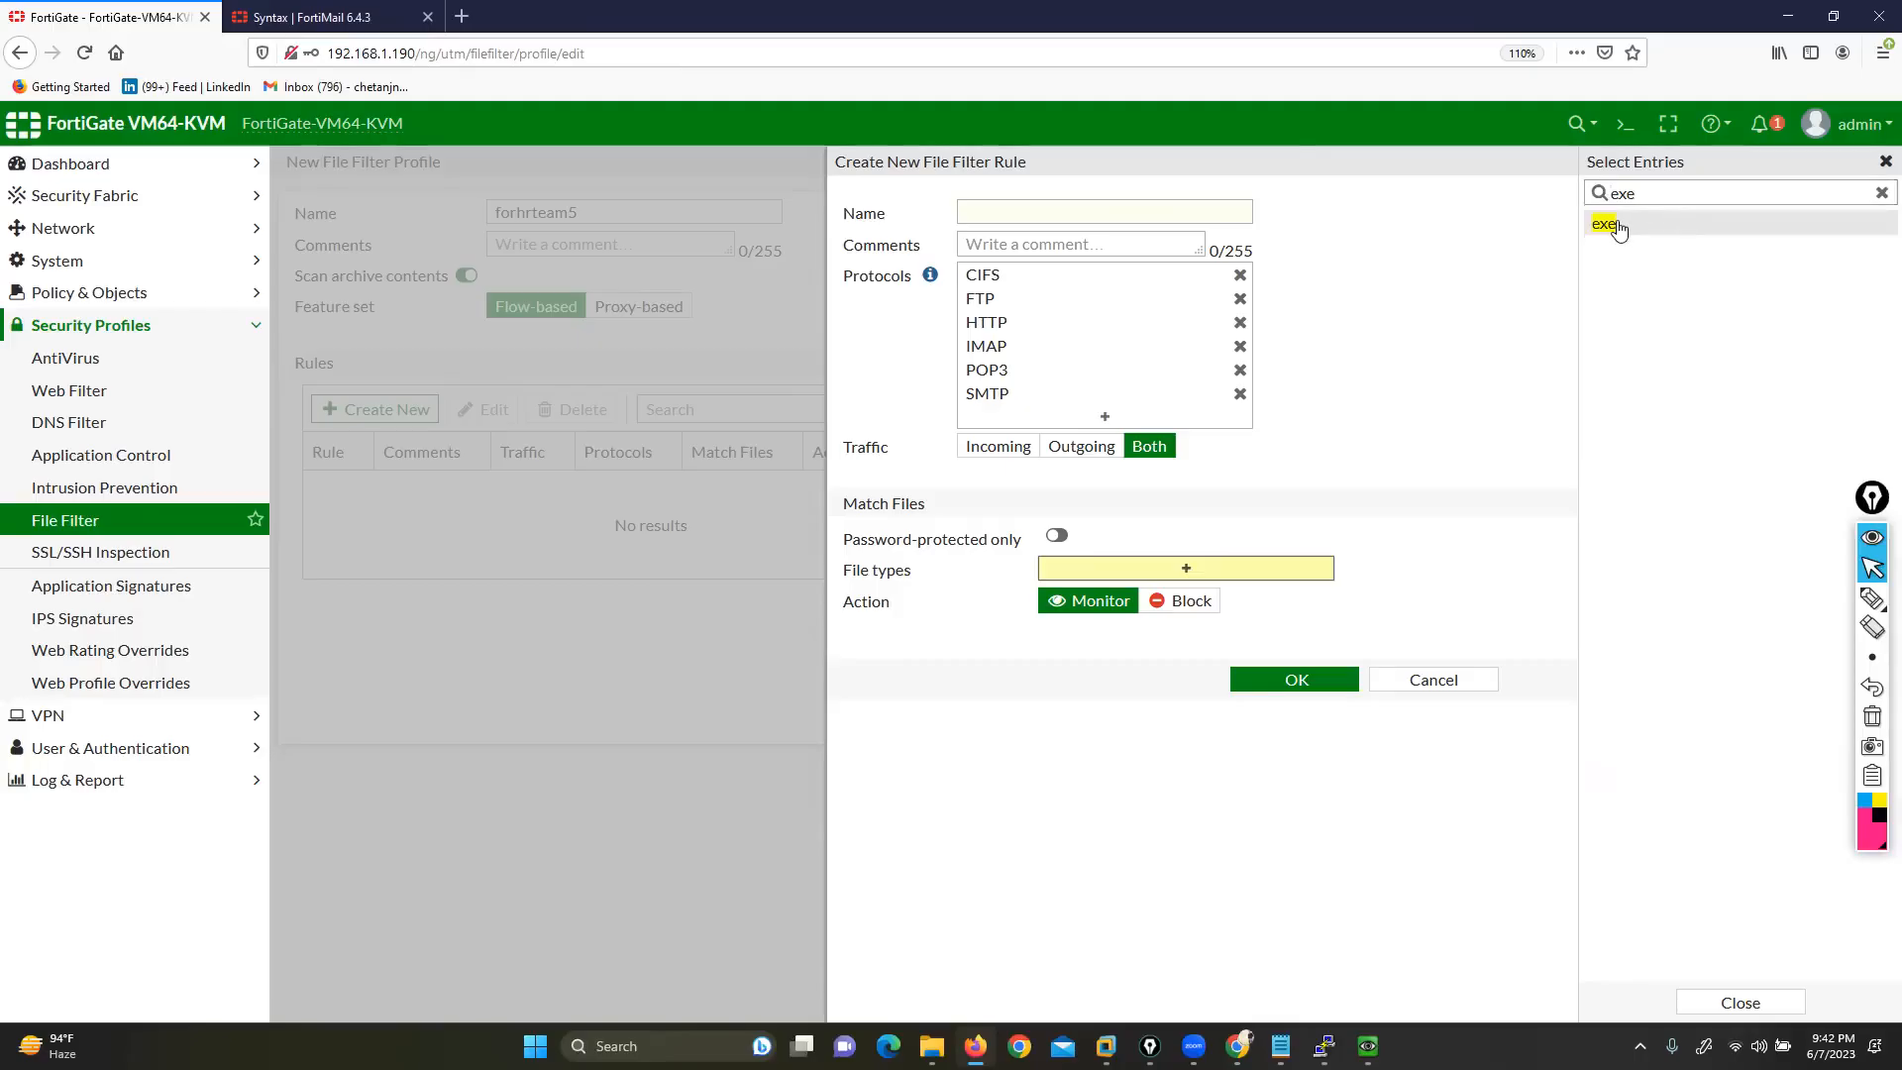
key("Return")
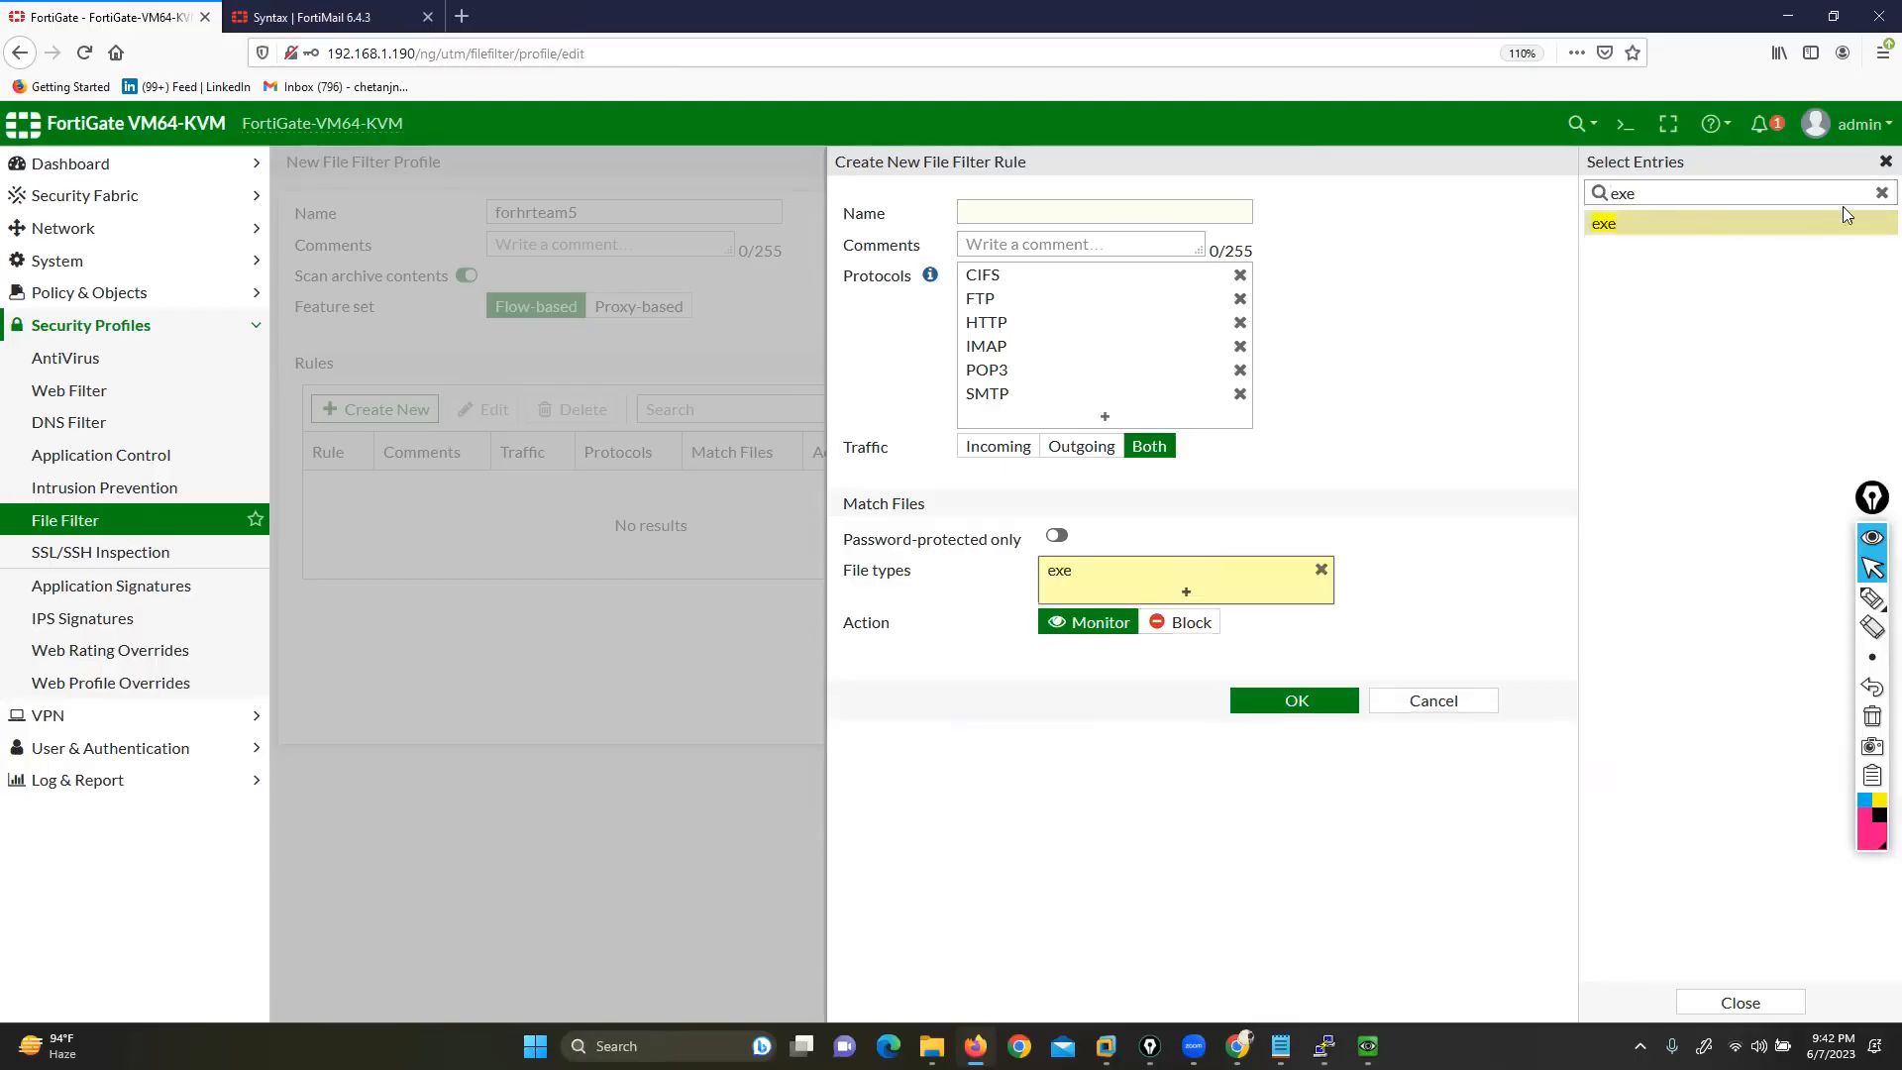
left_click(1880, 193)
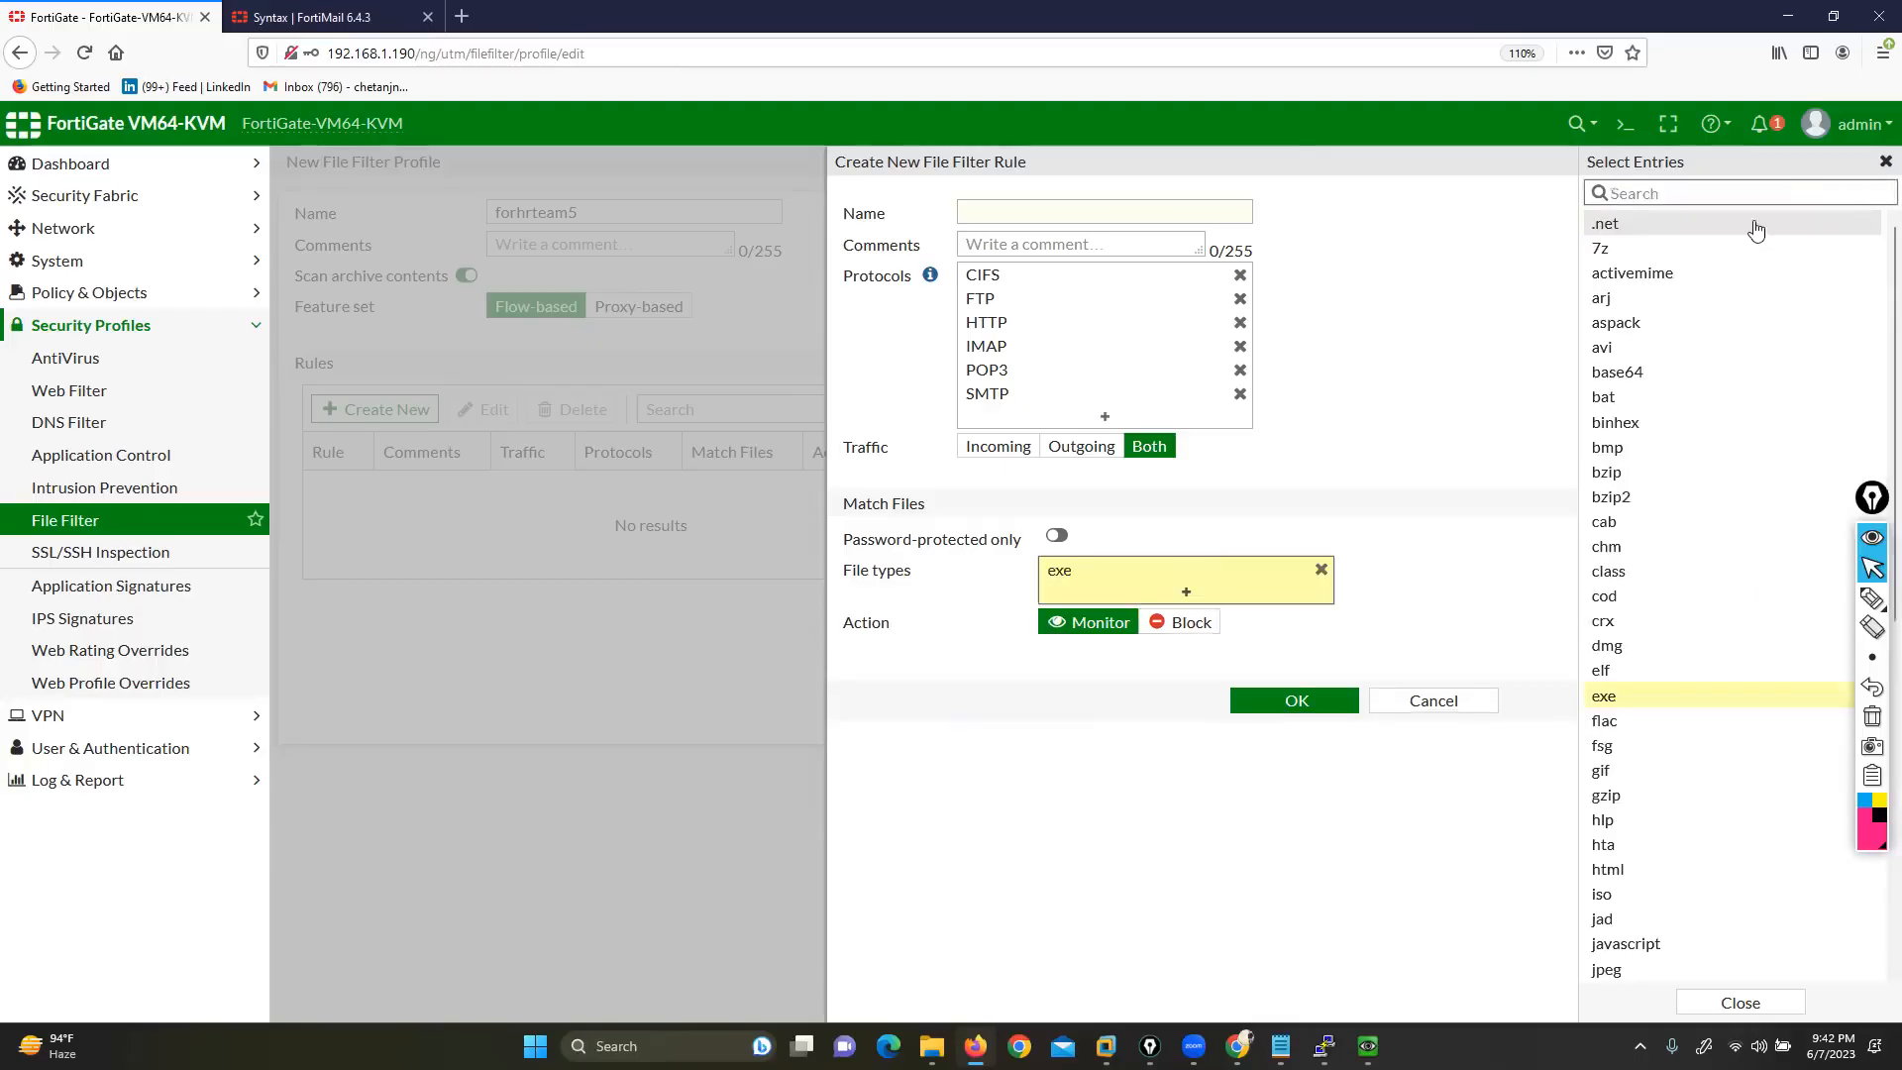
left_click(1646, 347)
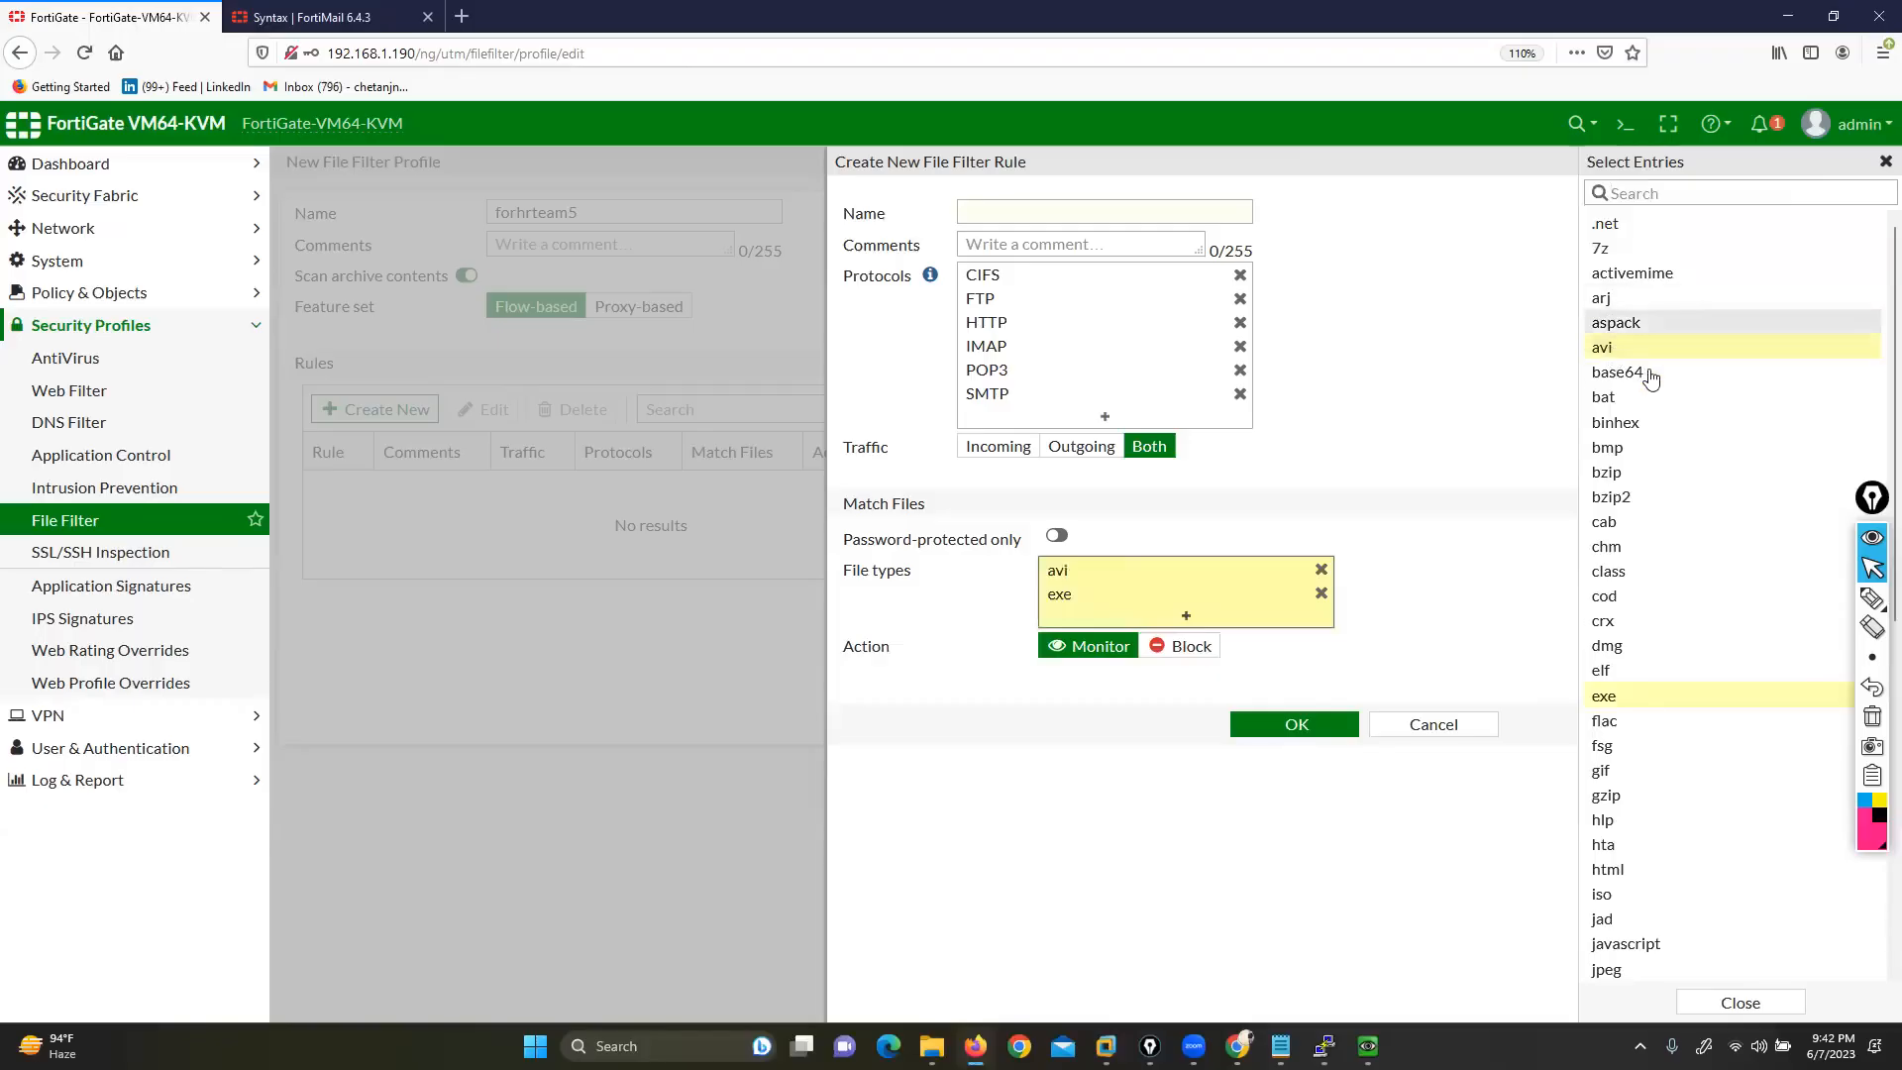
left_click(1625, 248)
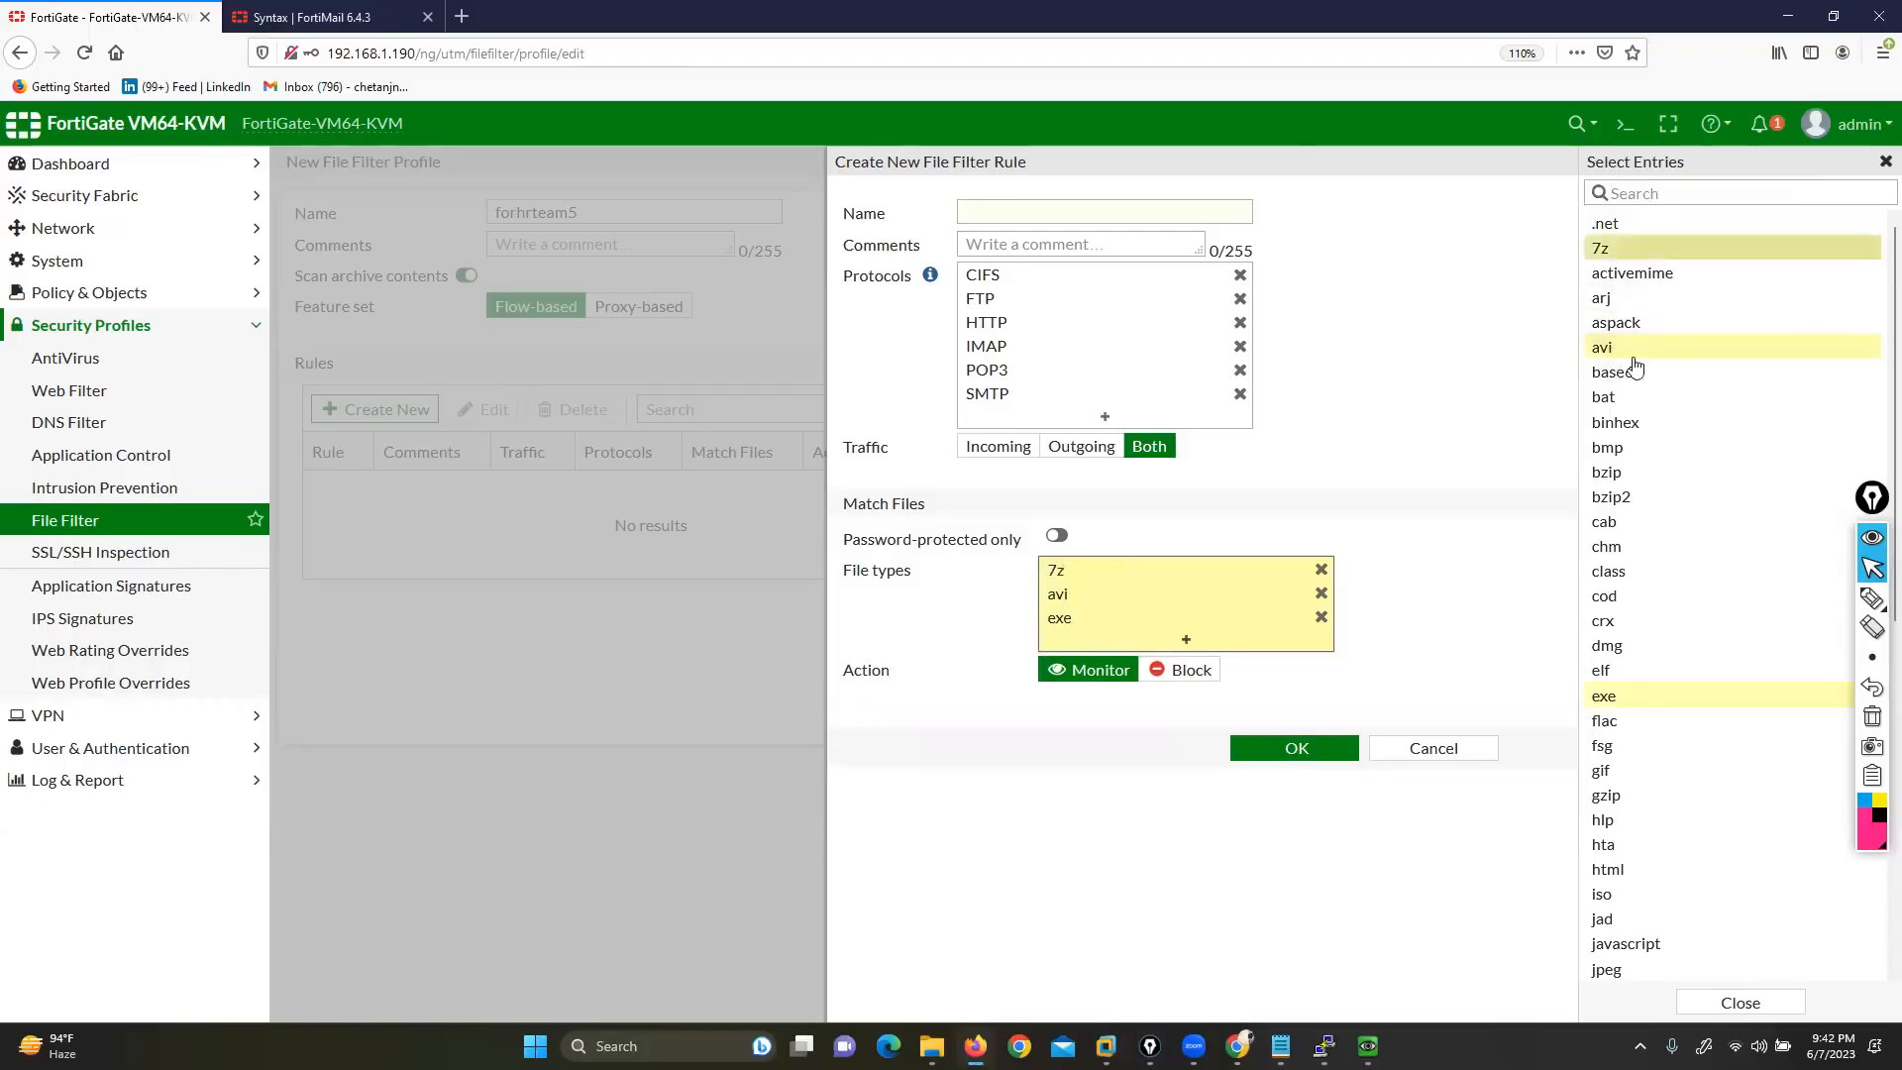
scroll(1658, 684, "down", 6)
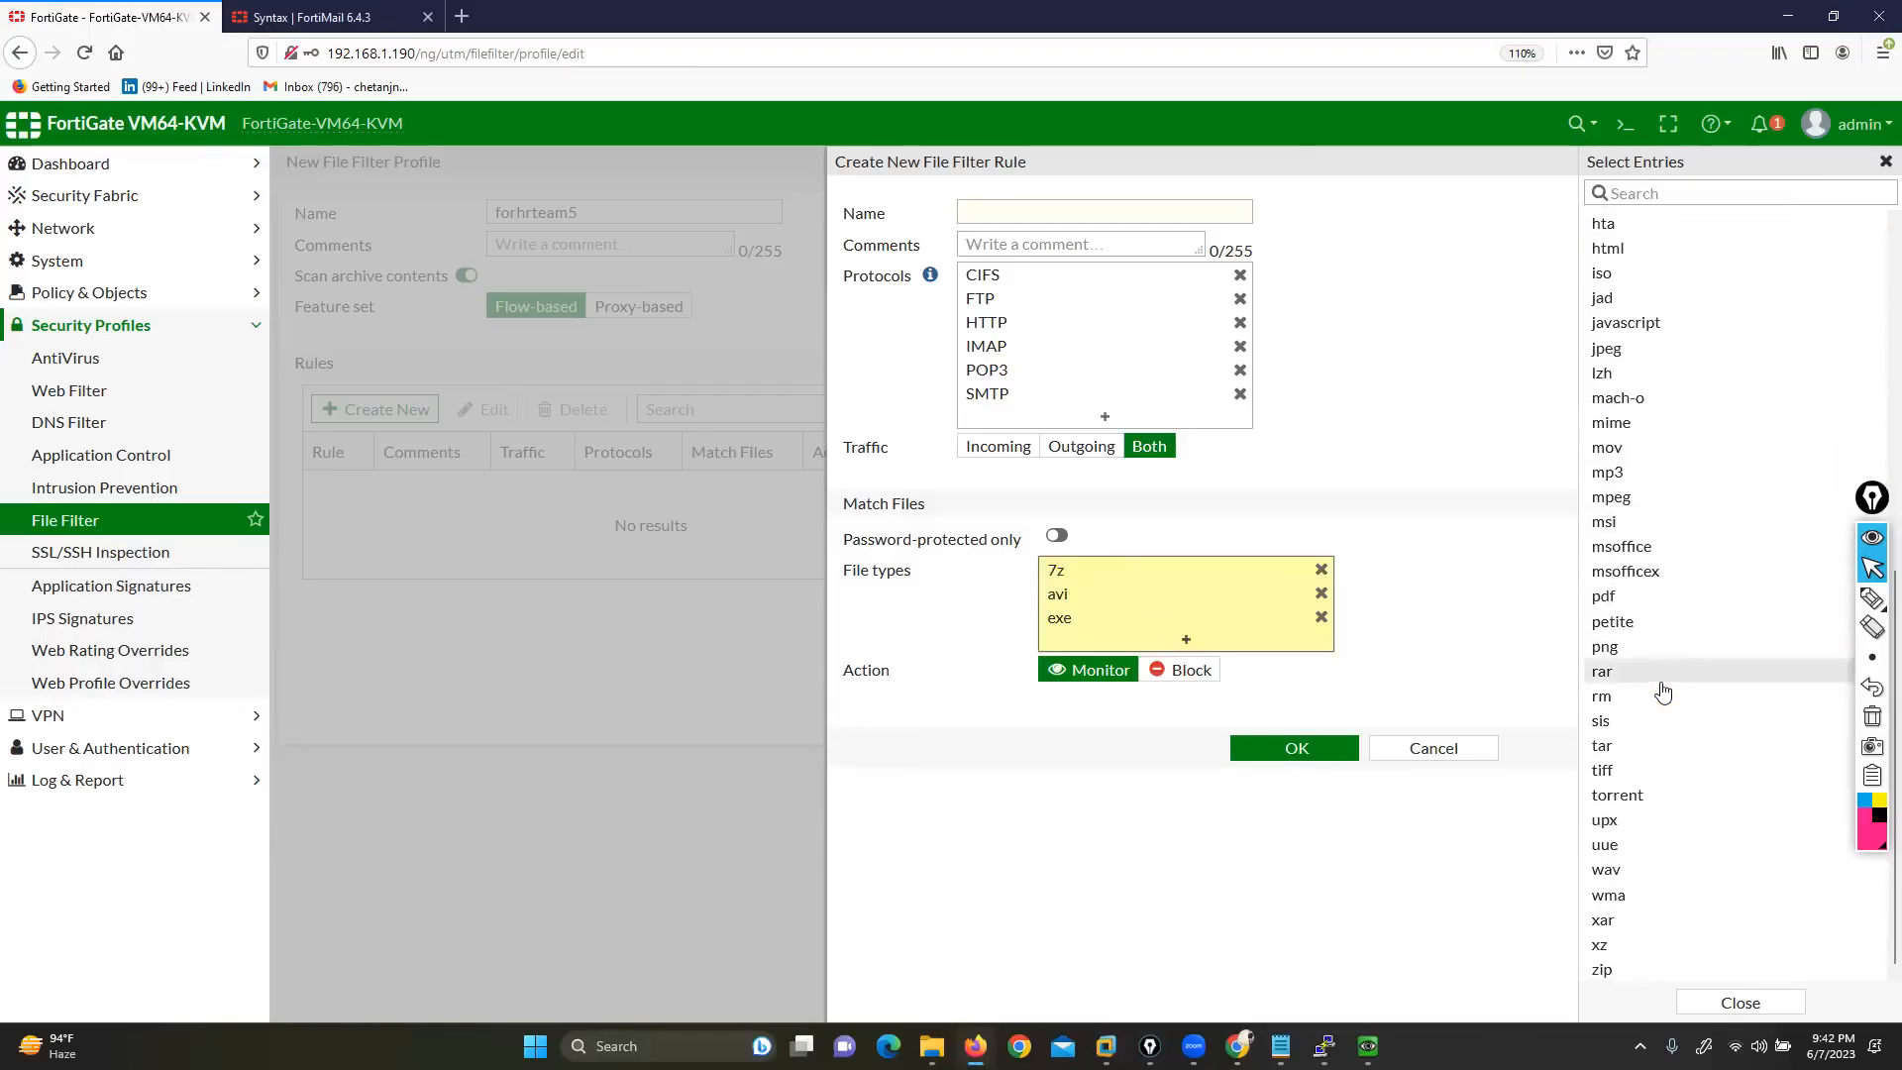
left_click(1624, 969)
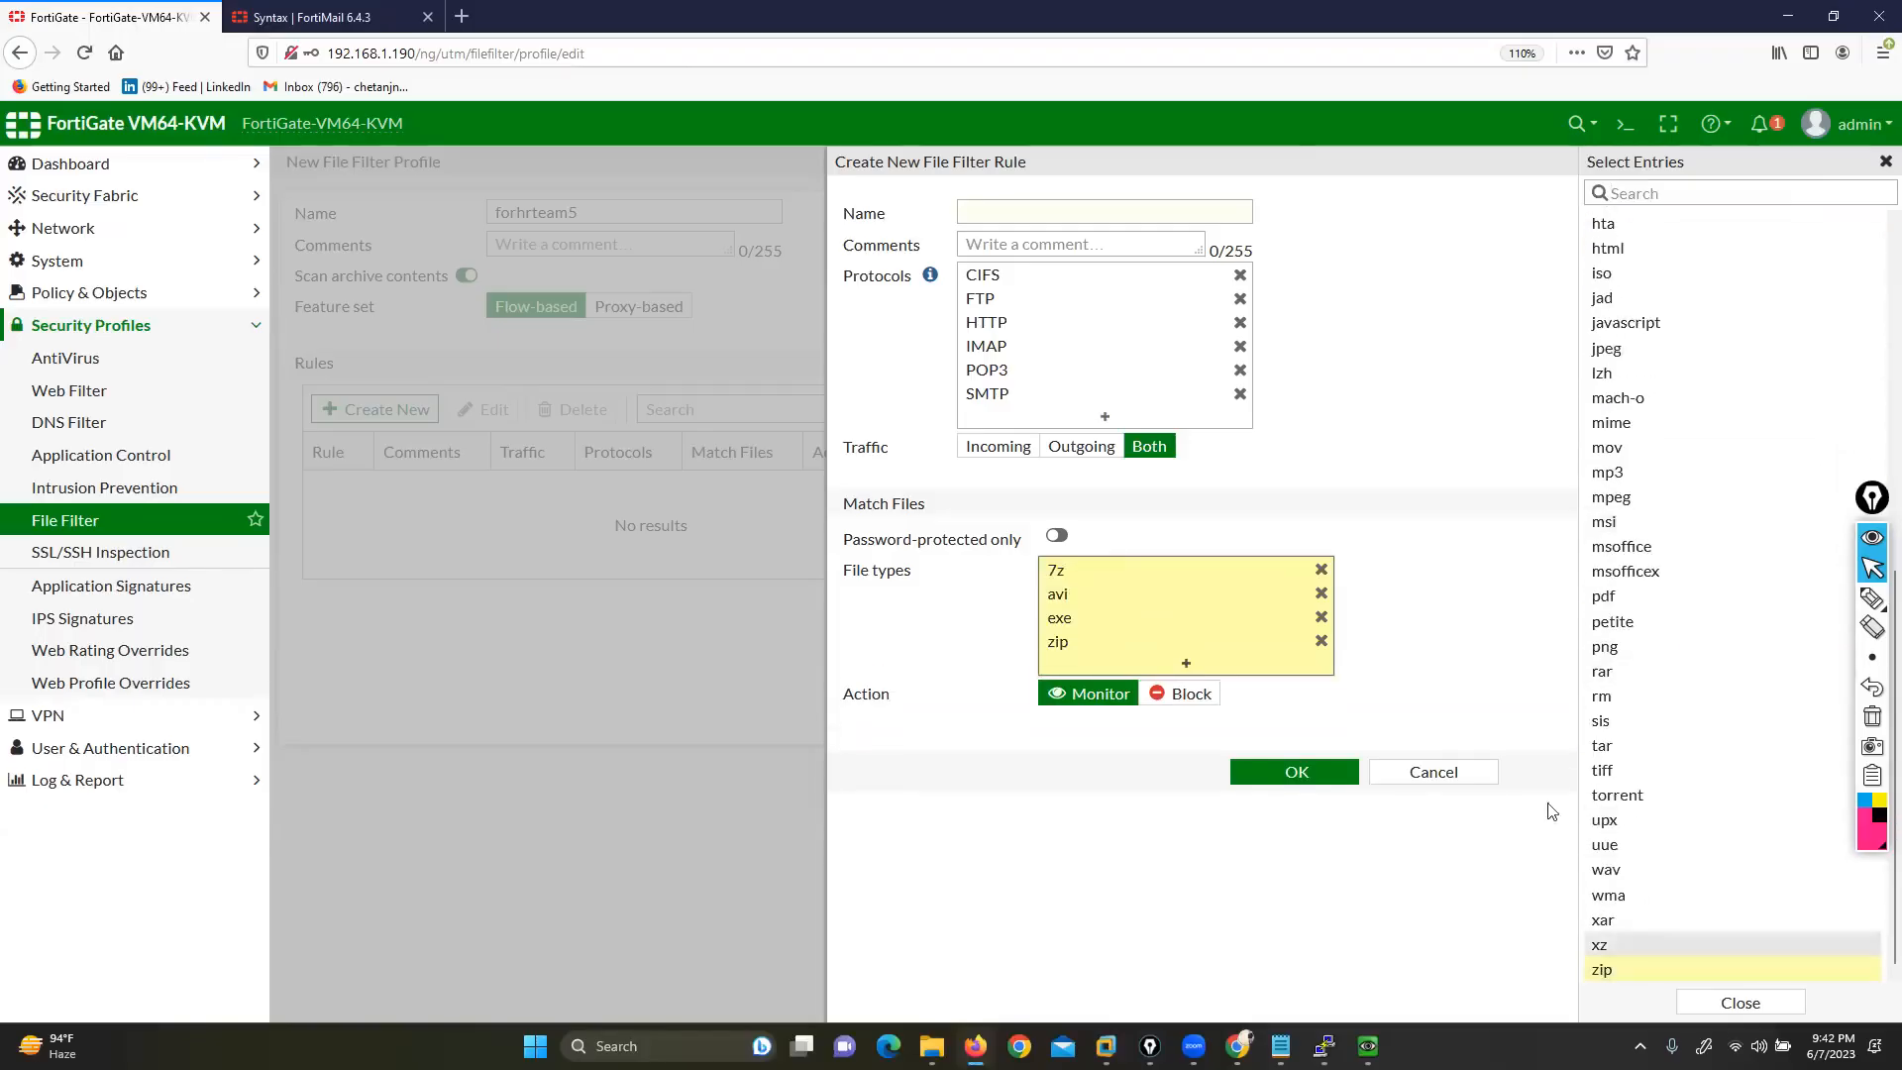
left_click(1444, 506)
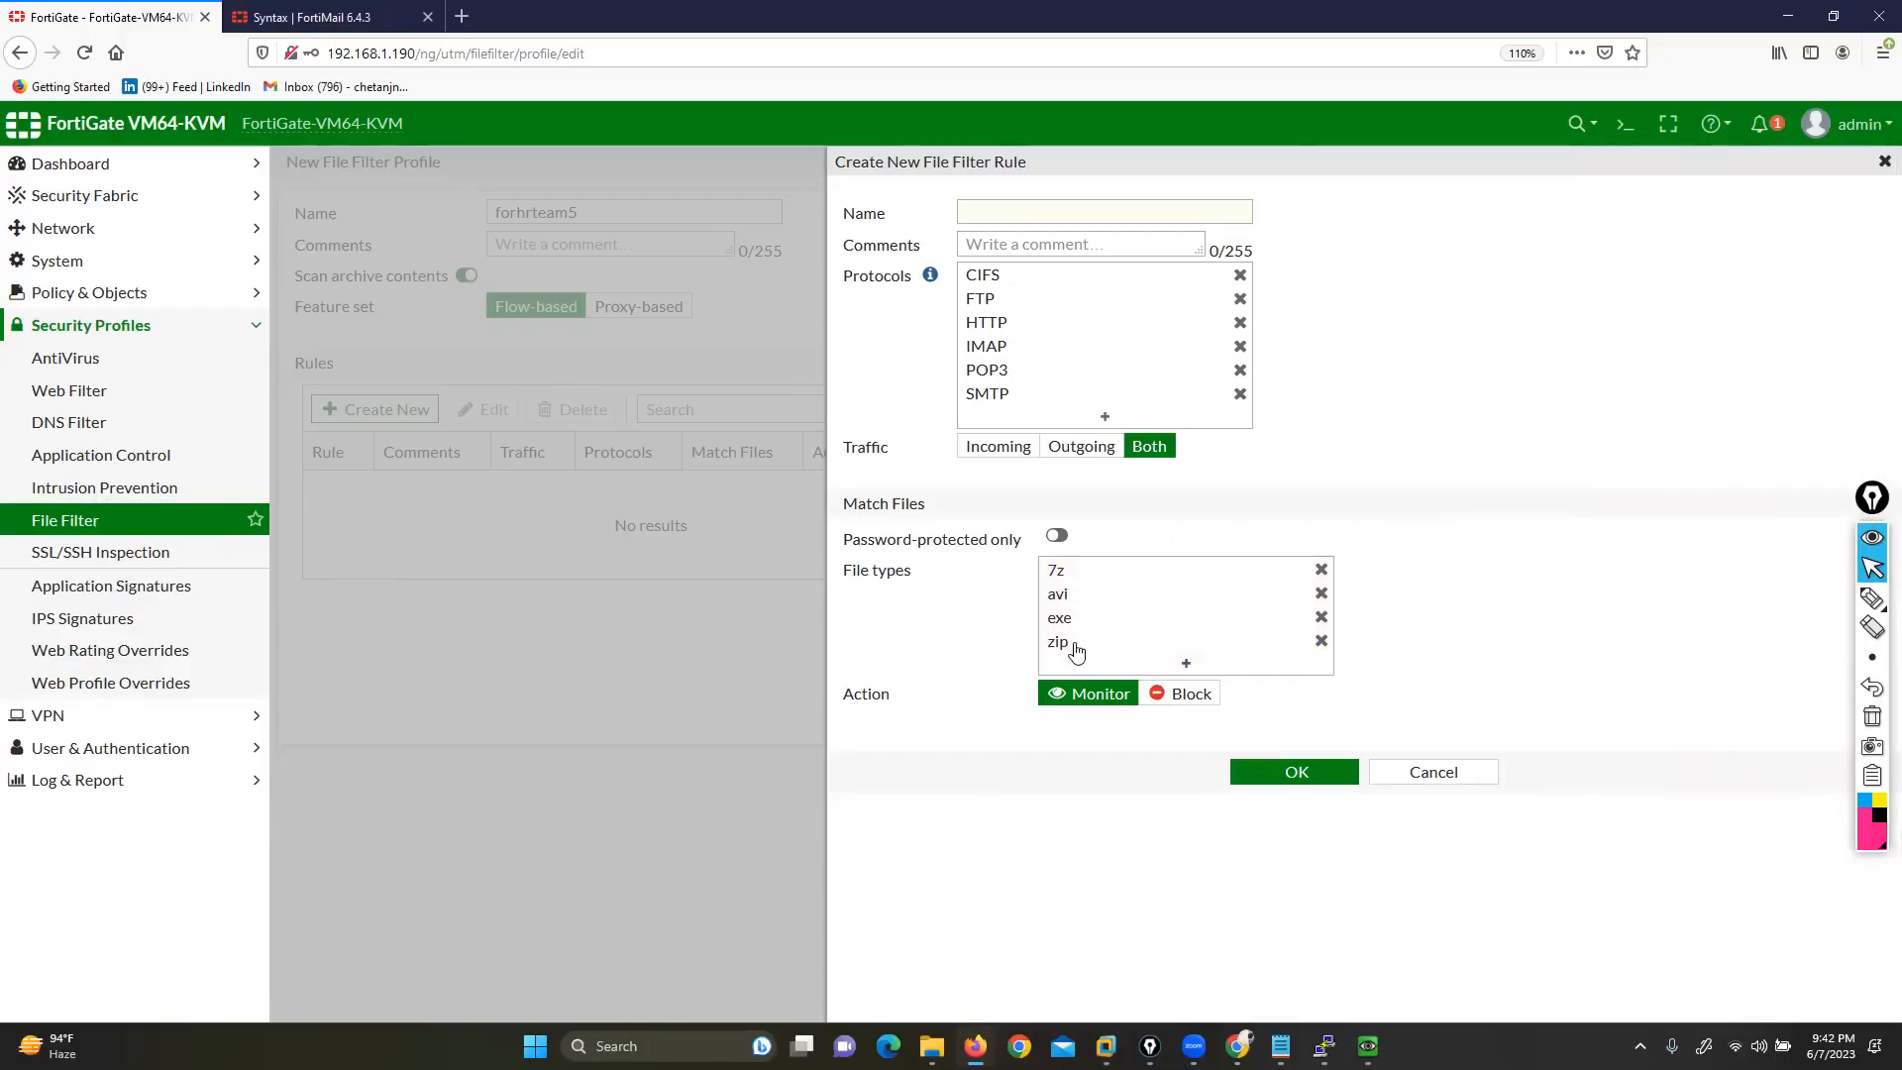
Name the new file filter rule 'rule1'
left_click_drag(843, 540, 1003, 540)
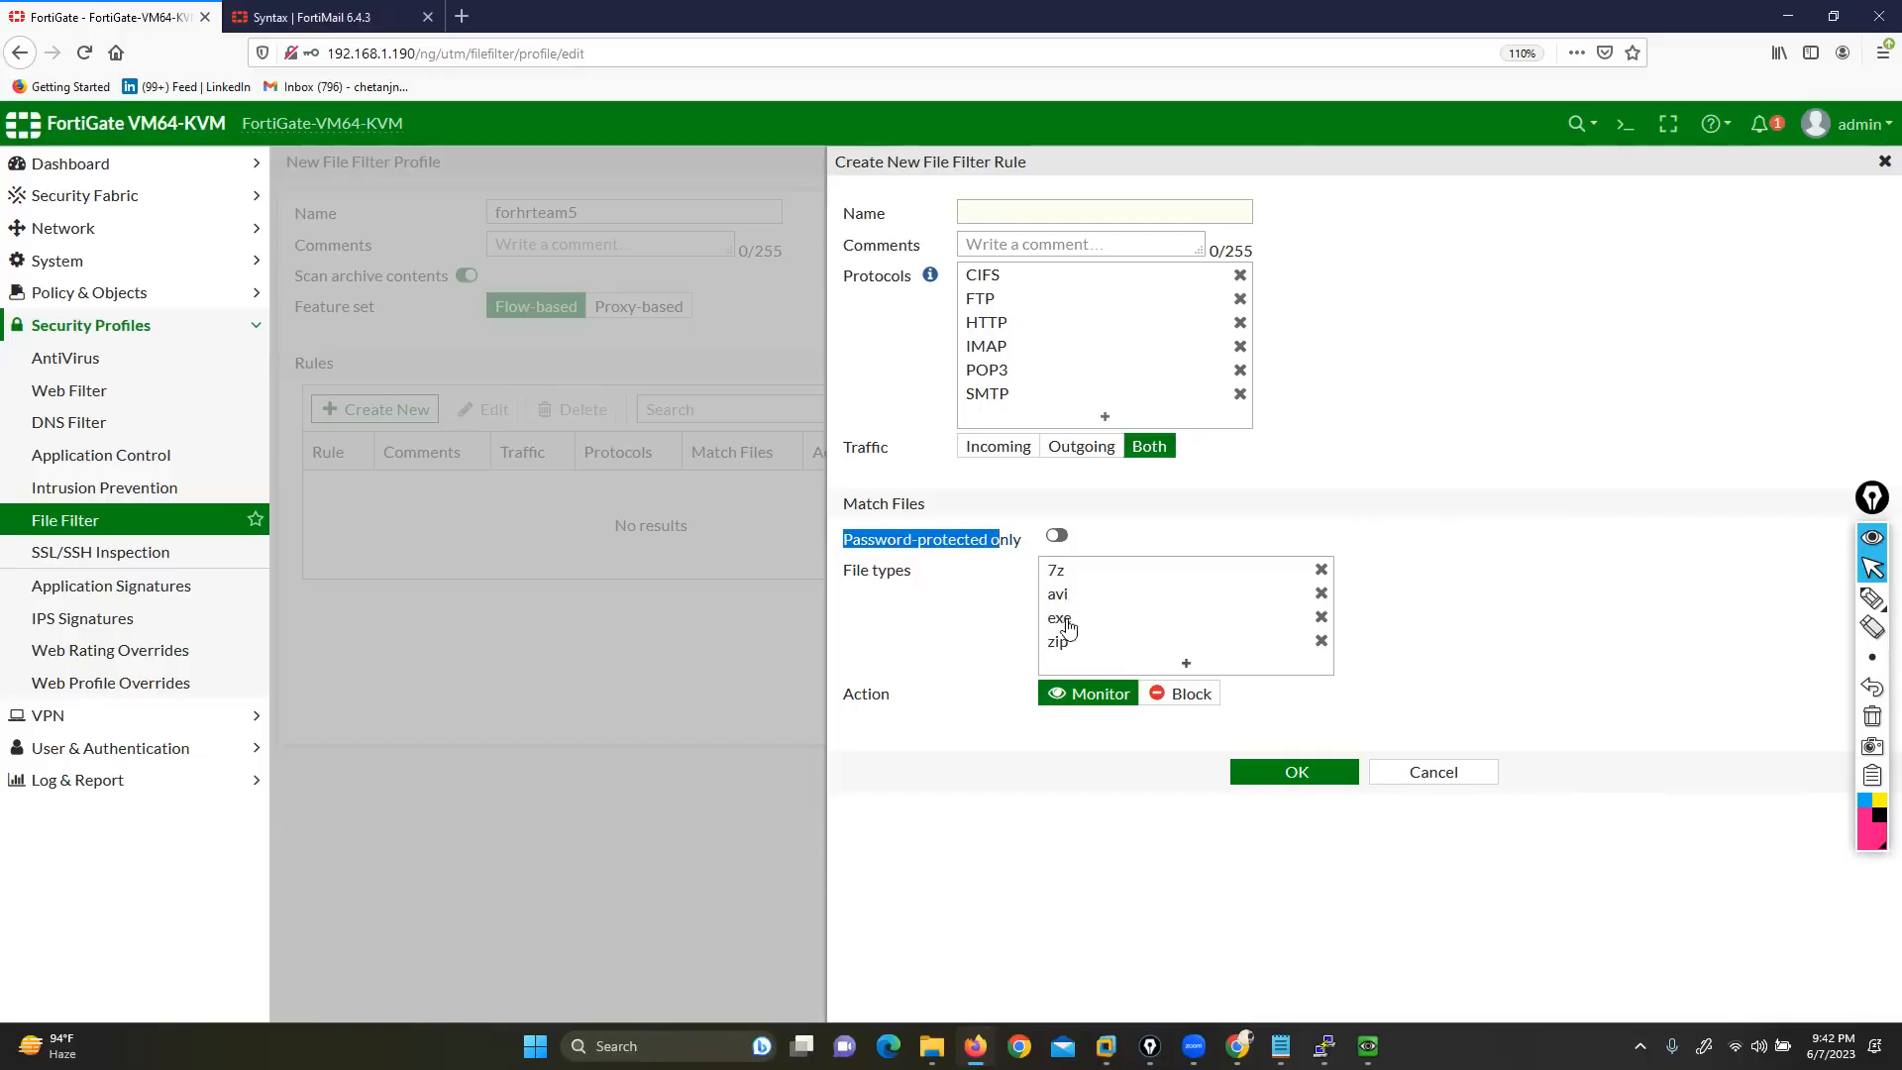
left_click_drag(849, 453, 898, 453)
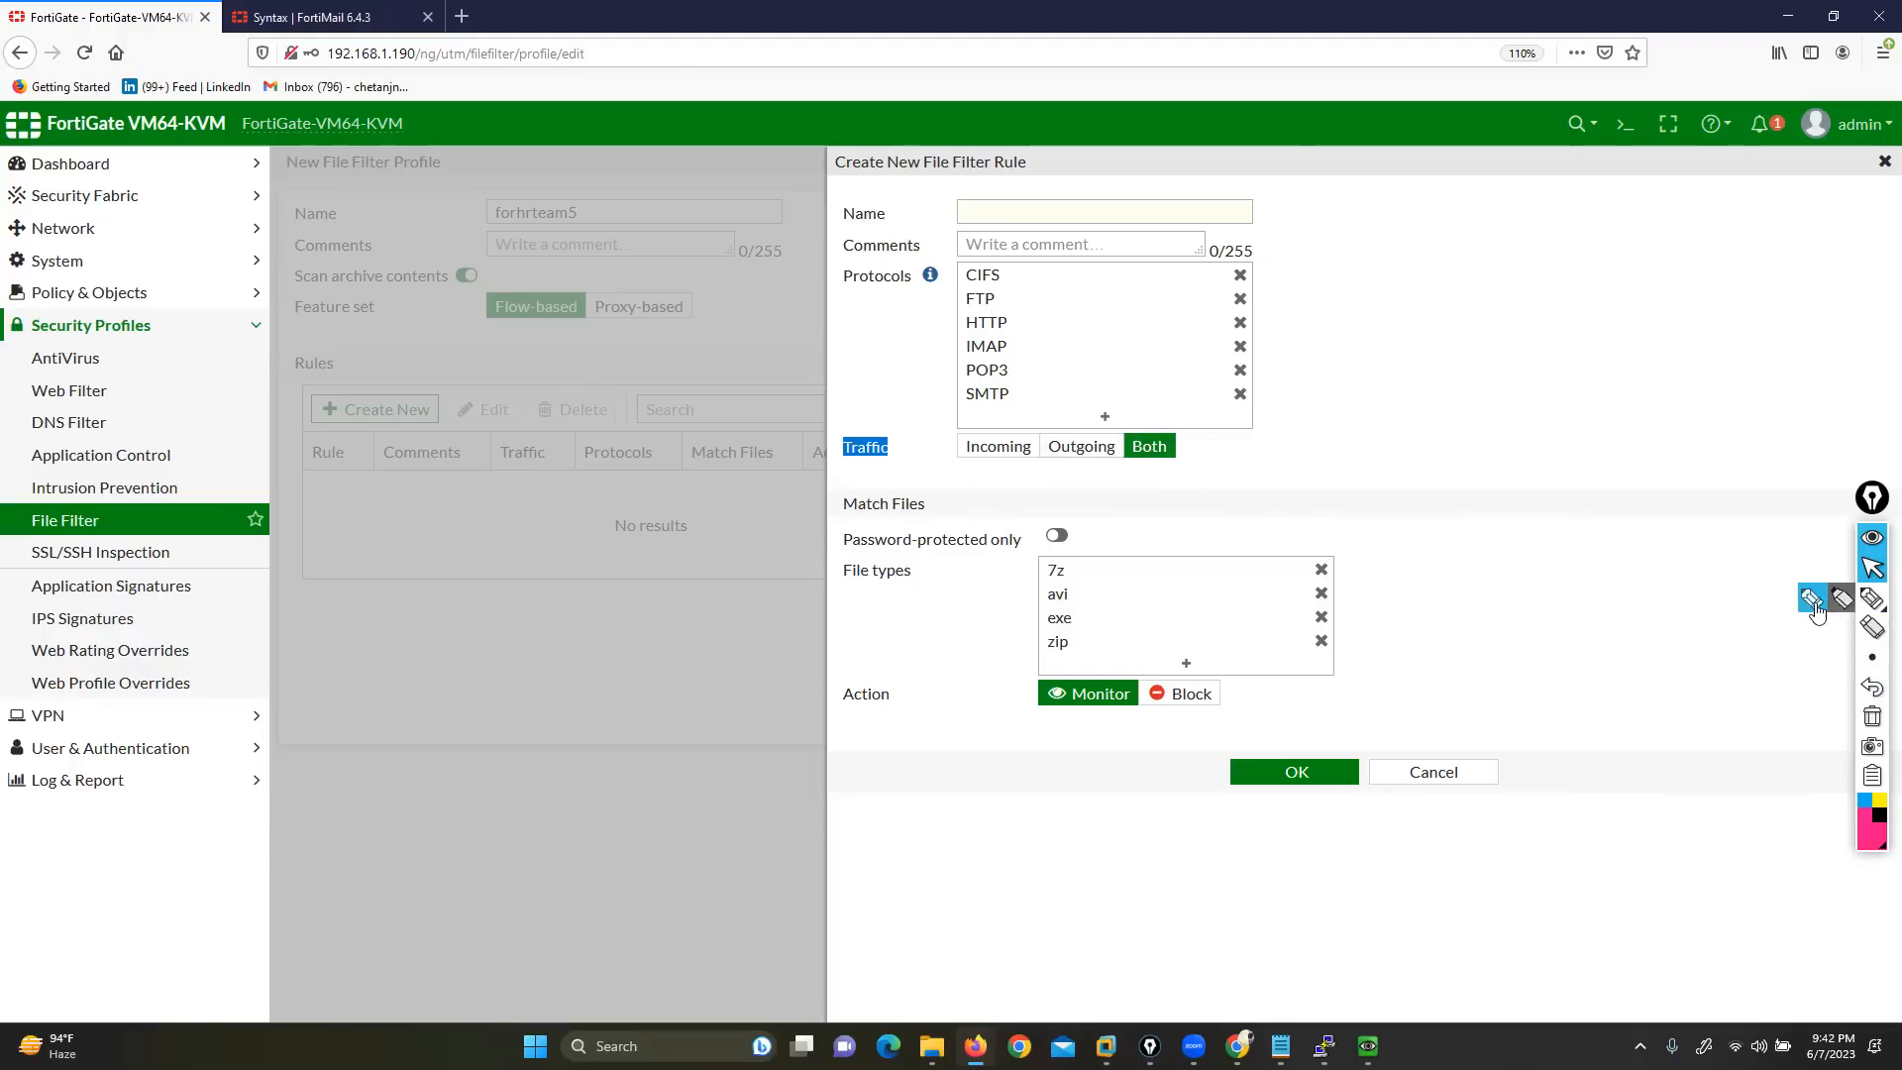
left_click(1872, 597)
mouse_move(948, 261)
left_mouse_down()
mouse_move(920, 287)
mouse_move(948, 399)
left_mouse_up()
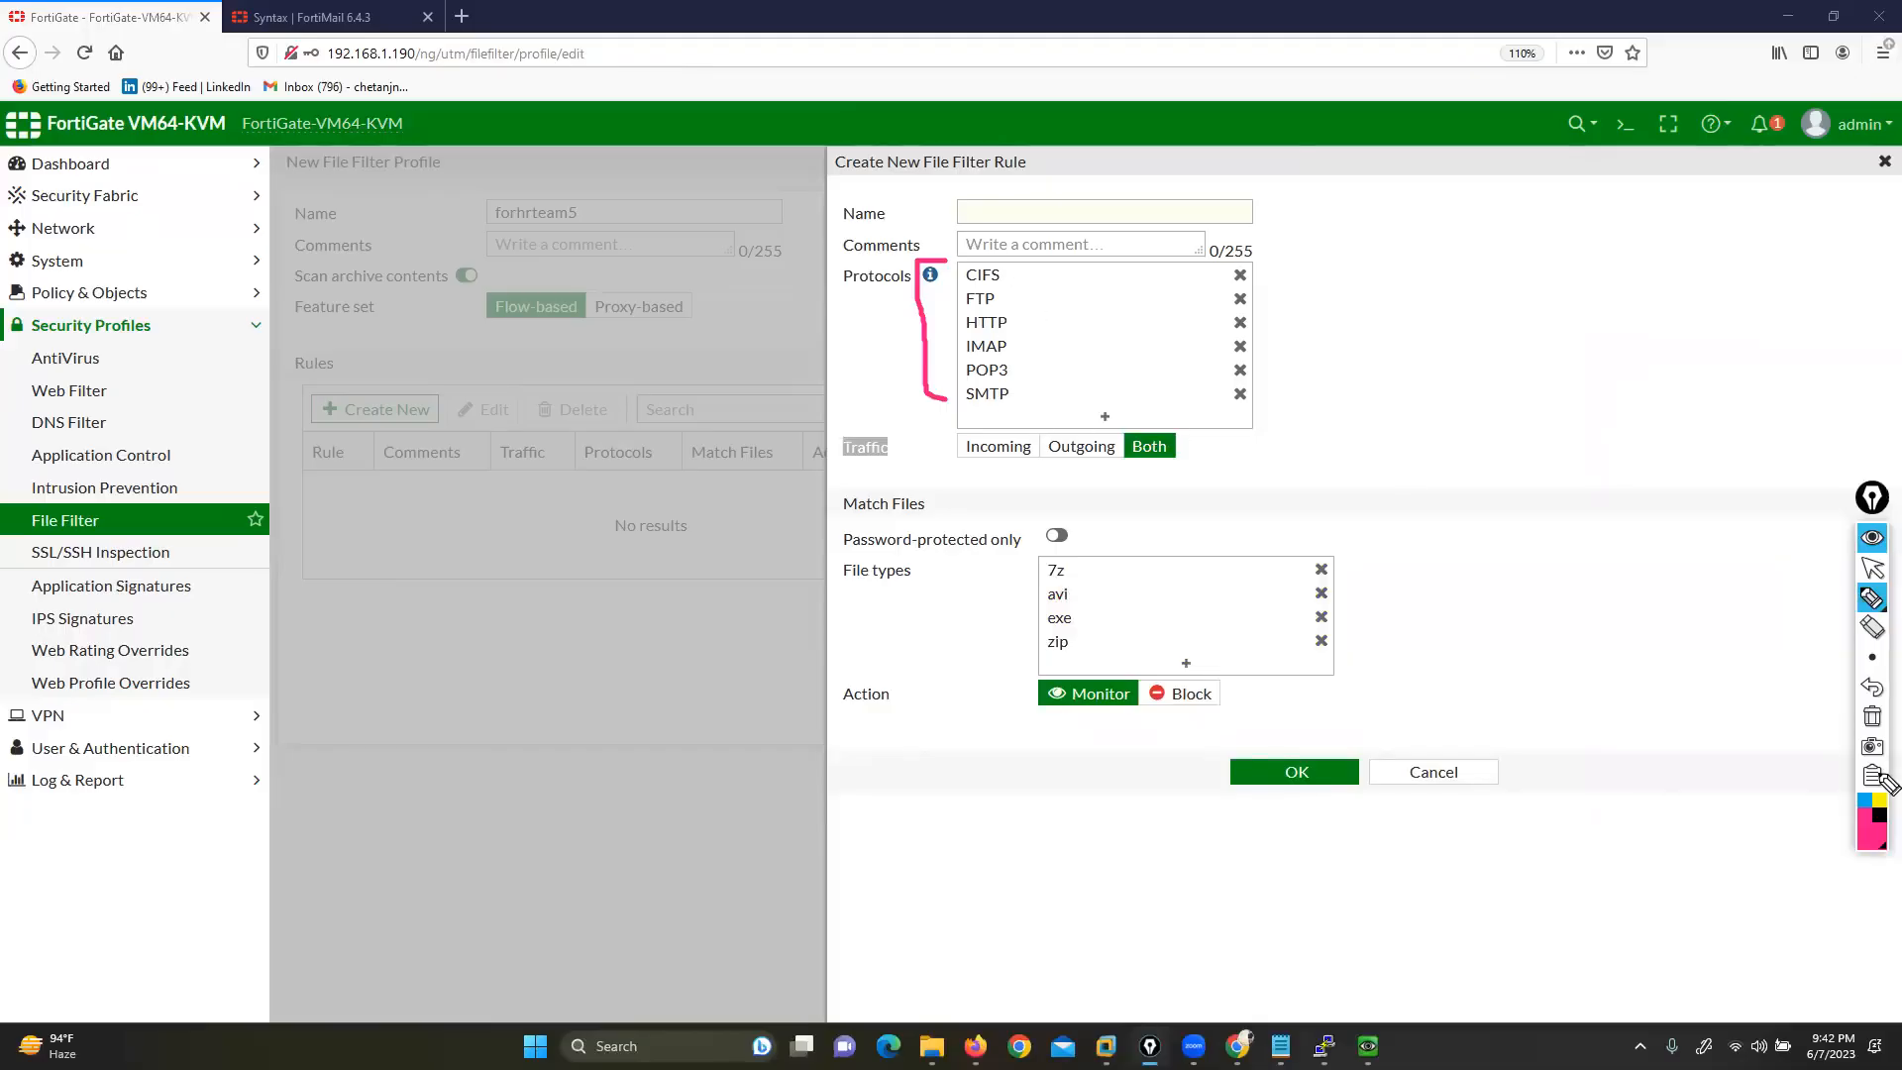
left_click(1872, 716)
left_click(1869, 569)
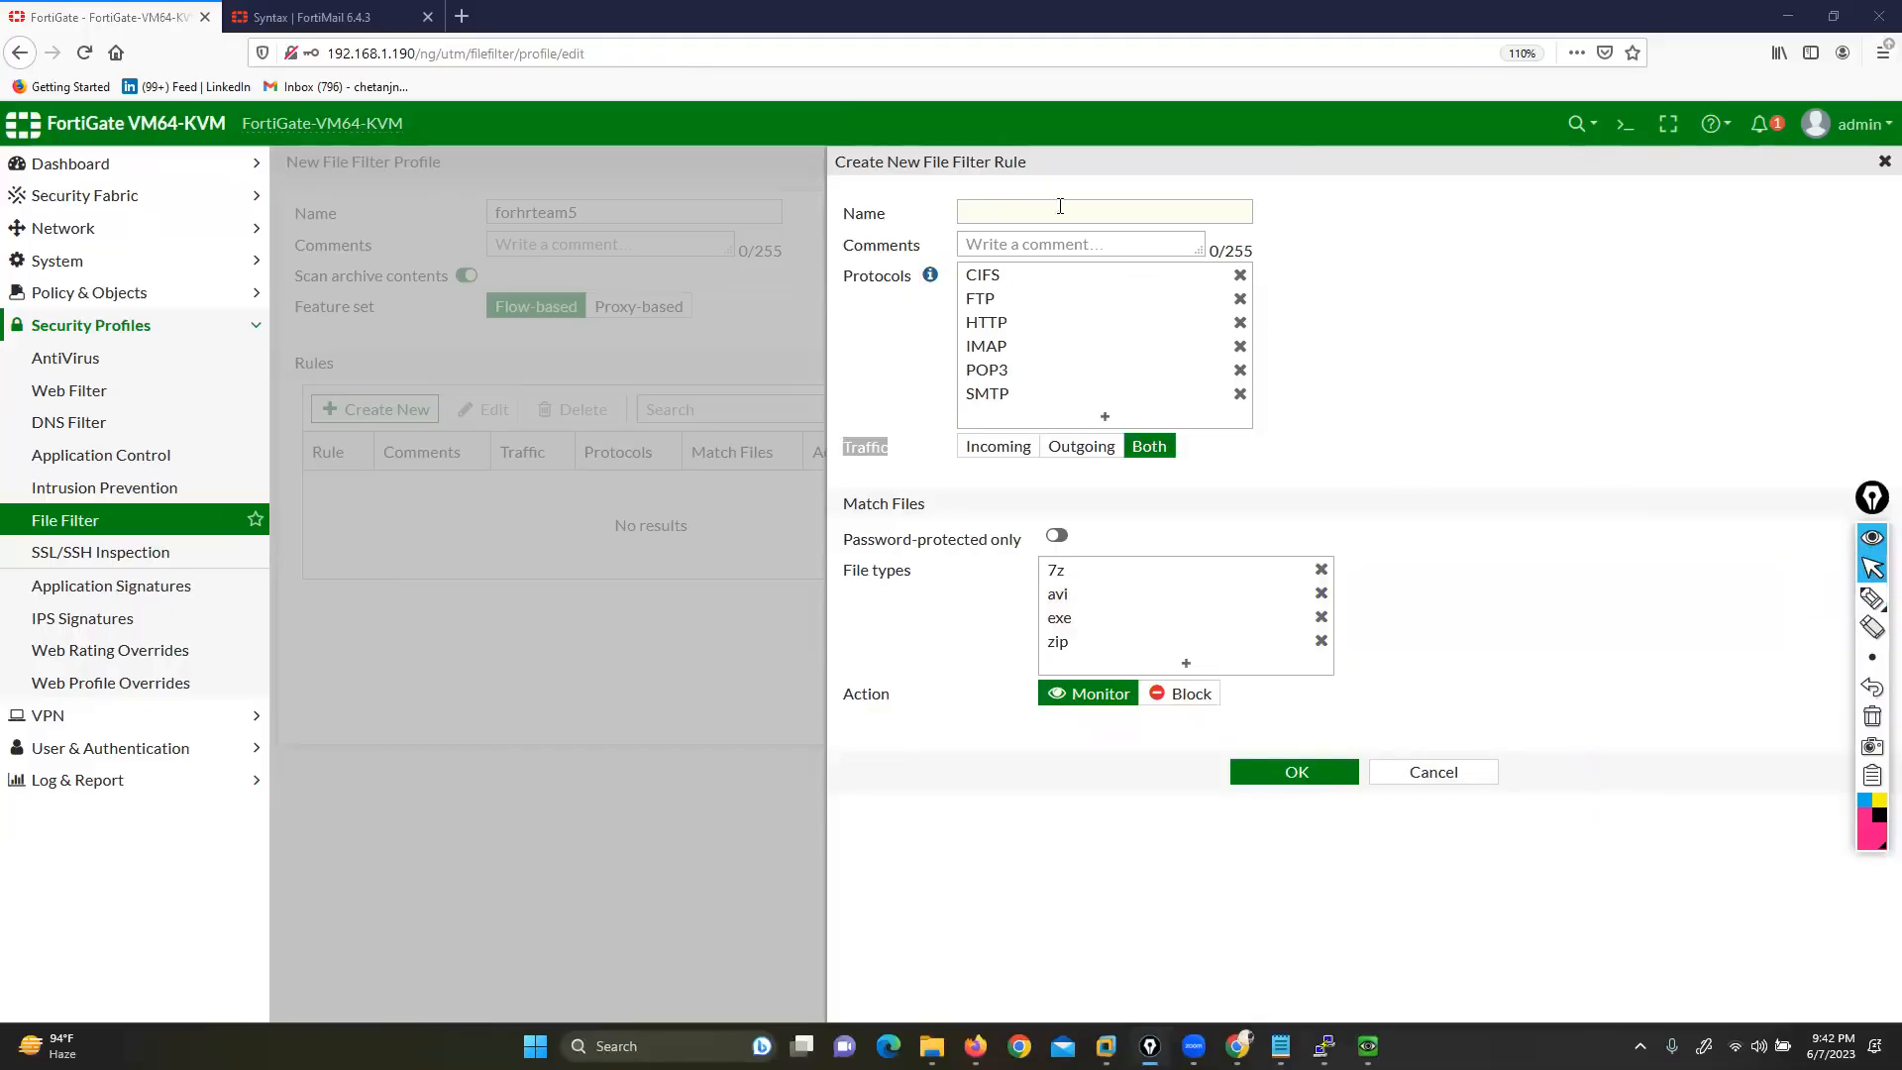
left_click(1031, 212)
type("rule1")
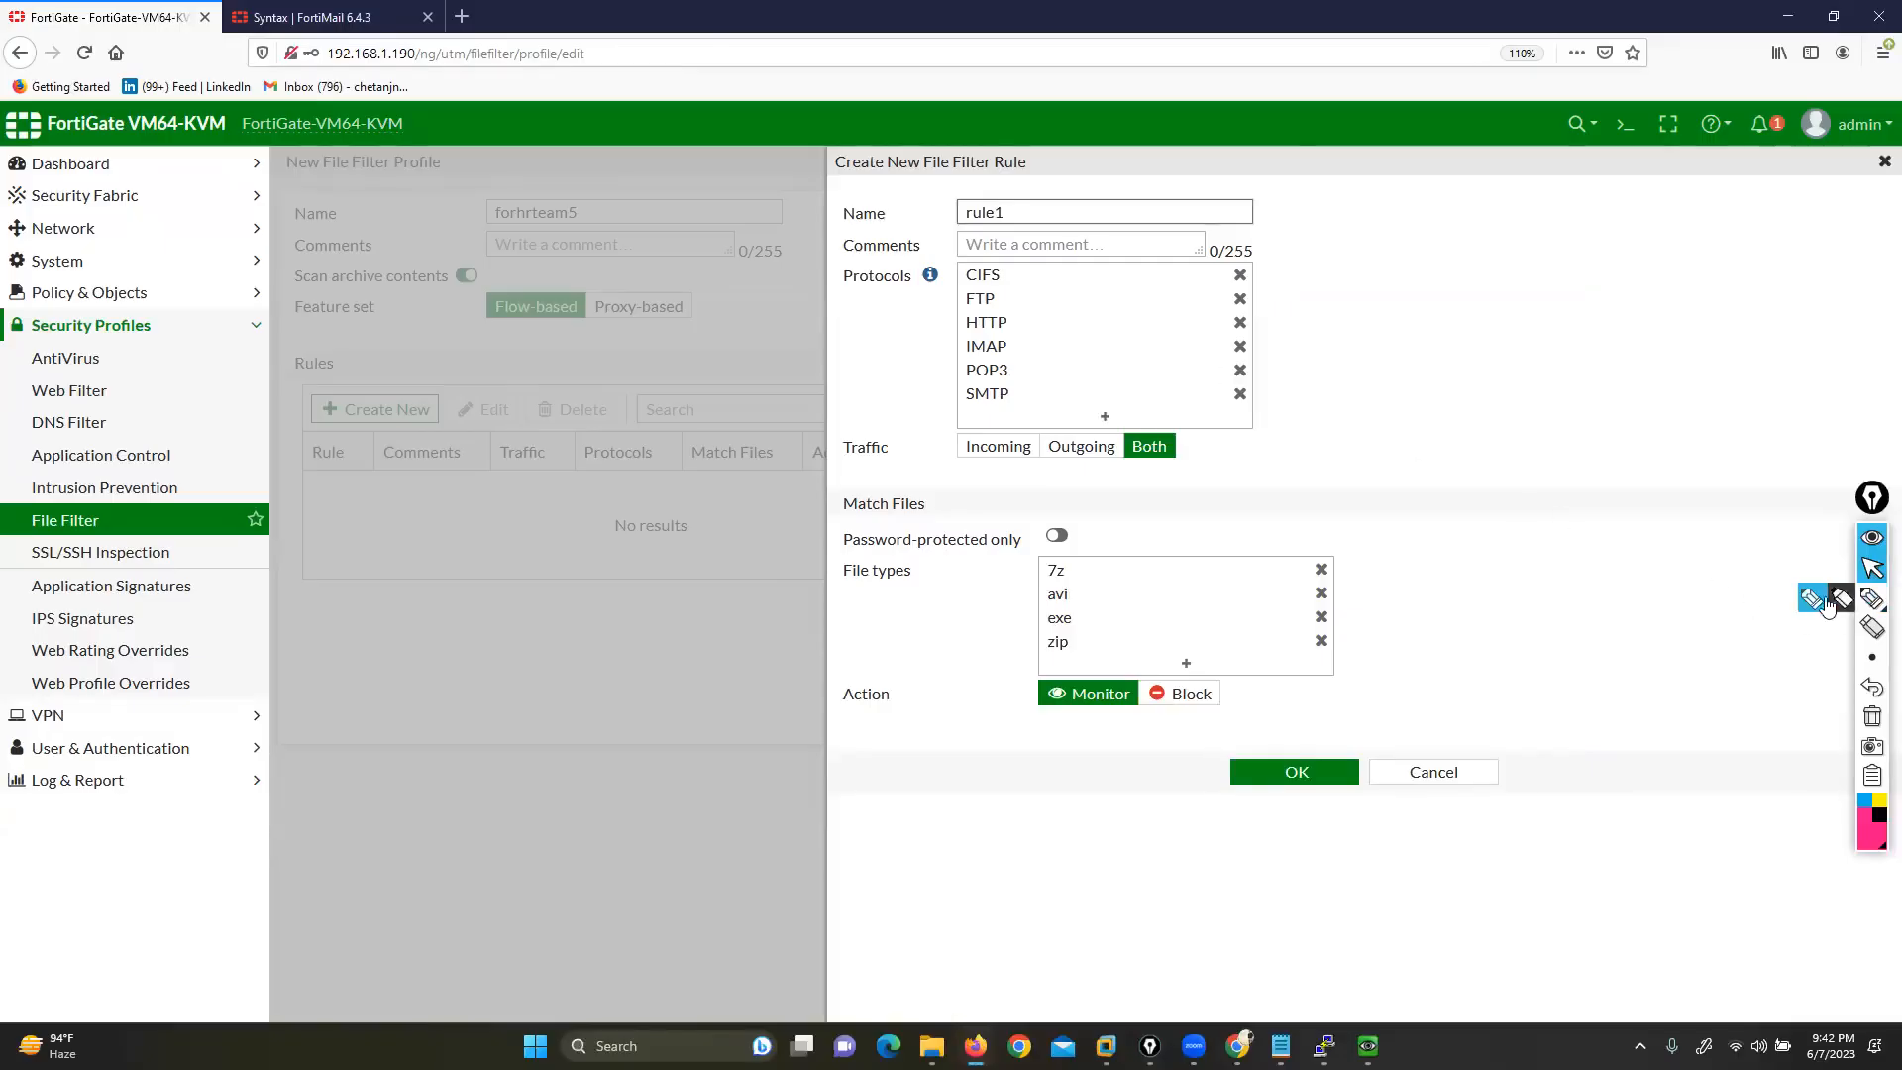
Set rule1 to Block 7z, avi, exe and zip files in both directions, then save it
left_click(1872, 598)
left_click(1872, 568)
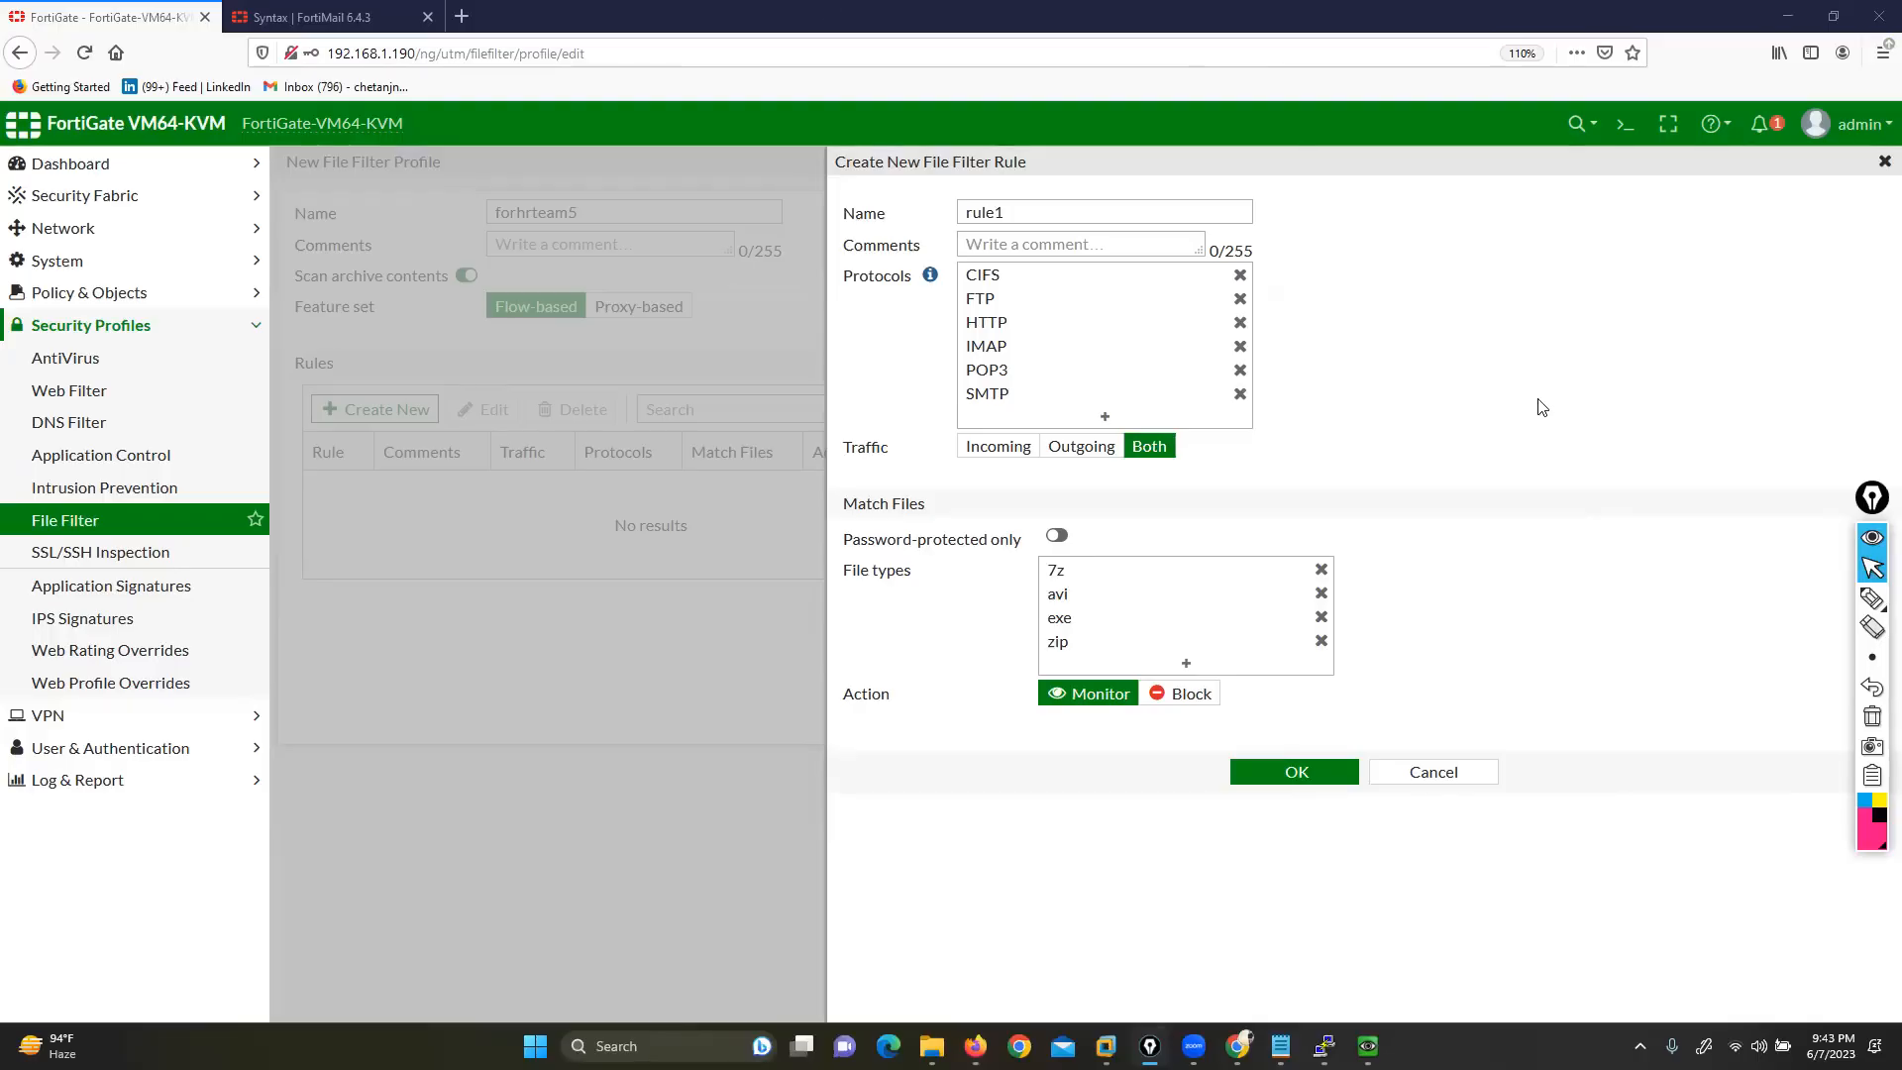
left_click(1872, 597)
mouse_move(1028, 562)
left_mouse_down()
mouse_move(1007, 564)
mouse_move(993, 612)
mouse_move(1030, 655)
left_mouse_up()
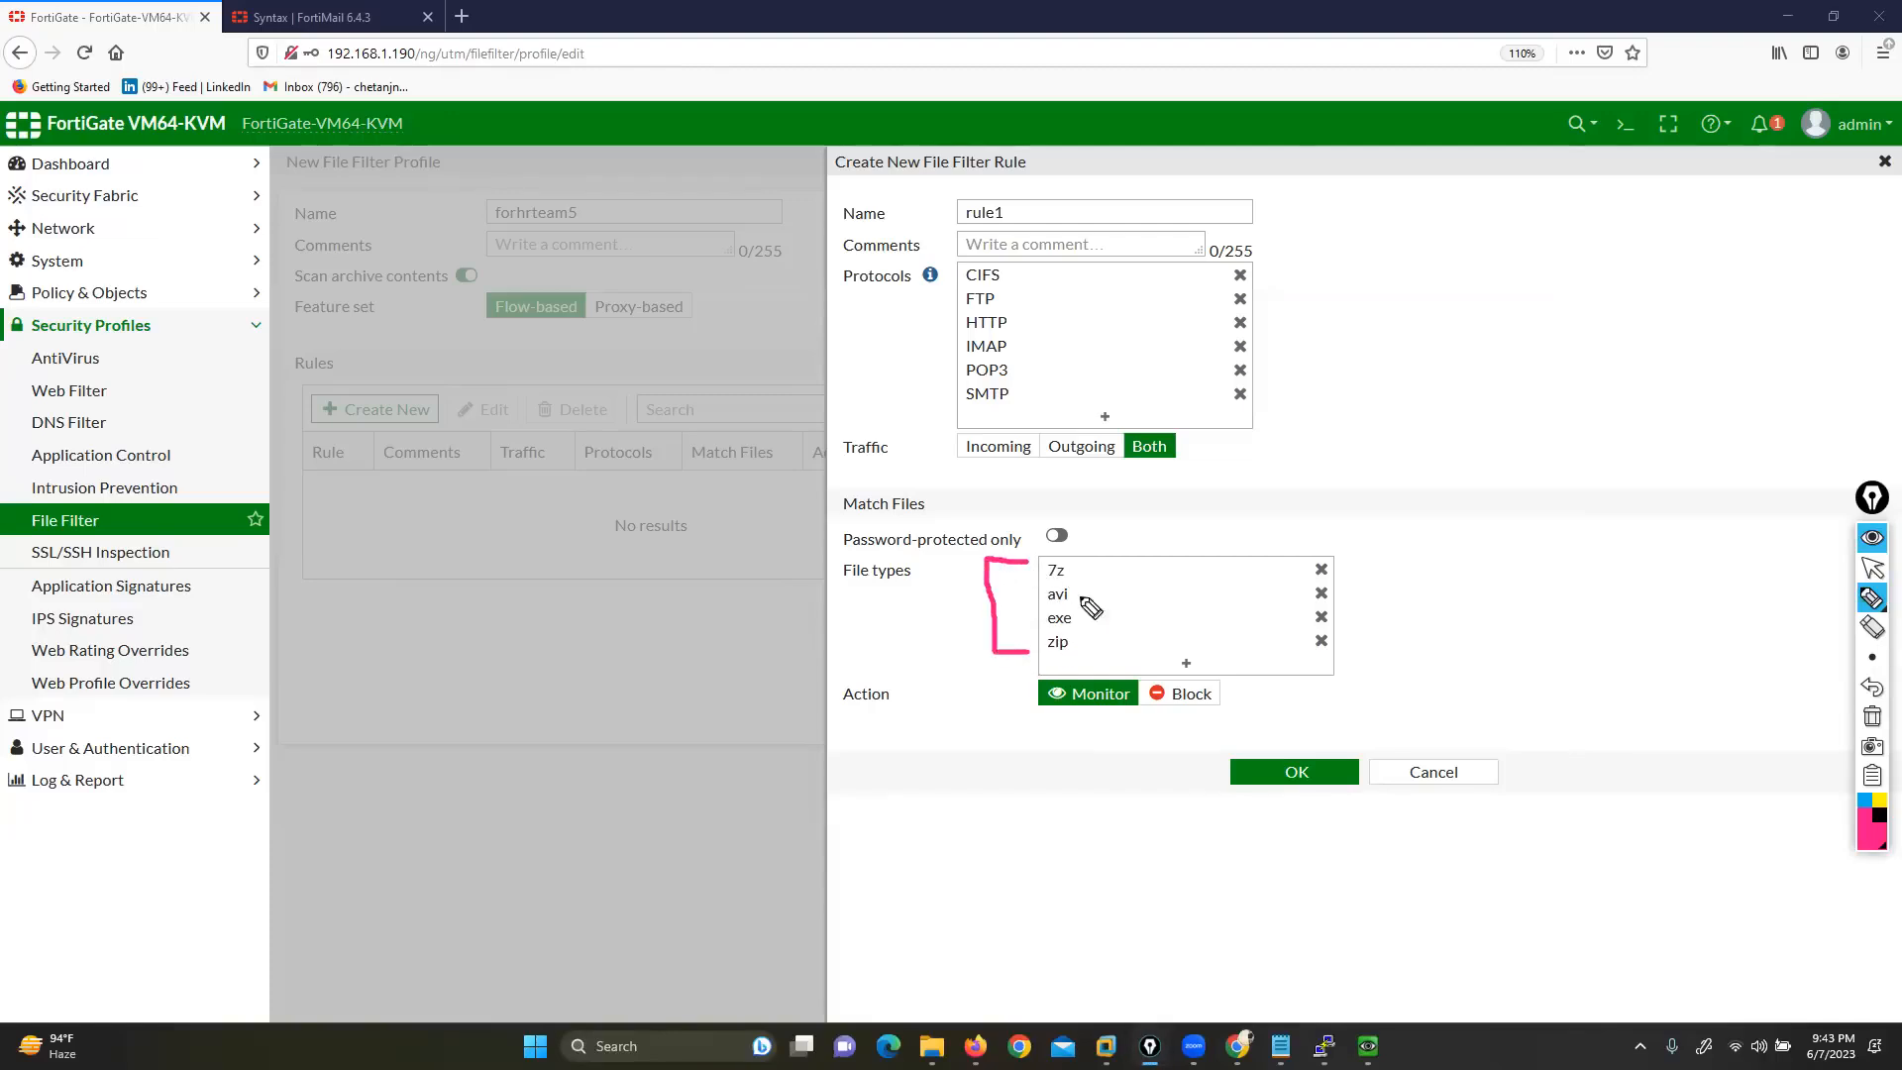
mouse_move(1139, 433)
left_mouse_down()
mouse_move(1116, 451)
mouse_move(1149, 469)
mouse_move(1163, 434)
left_mouse_up()
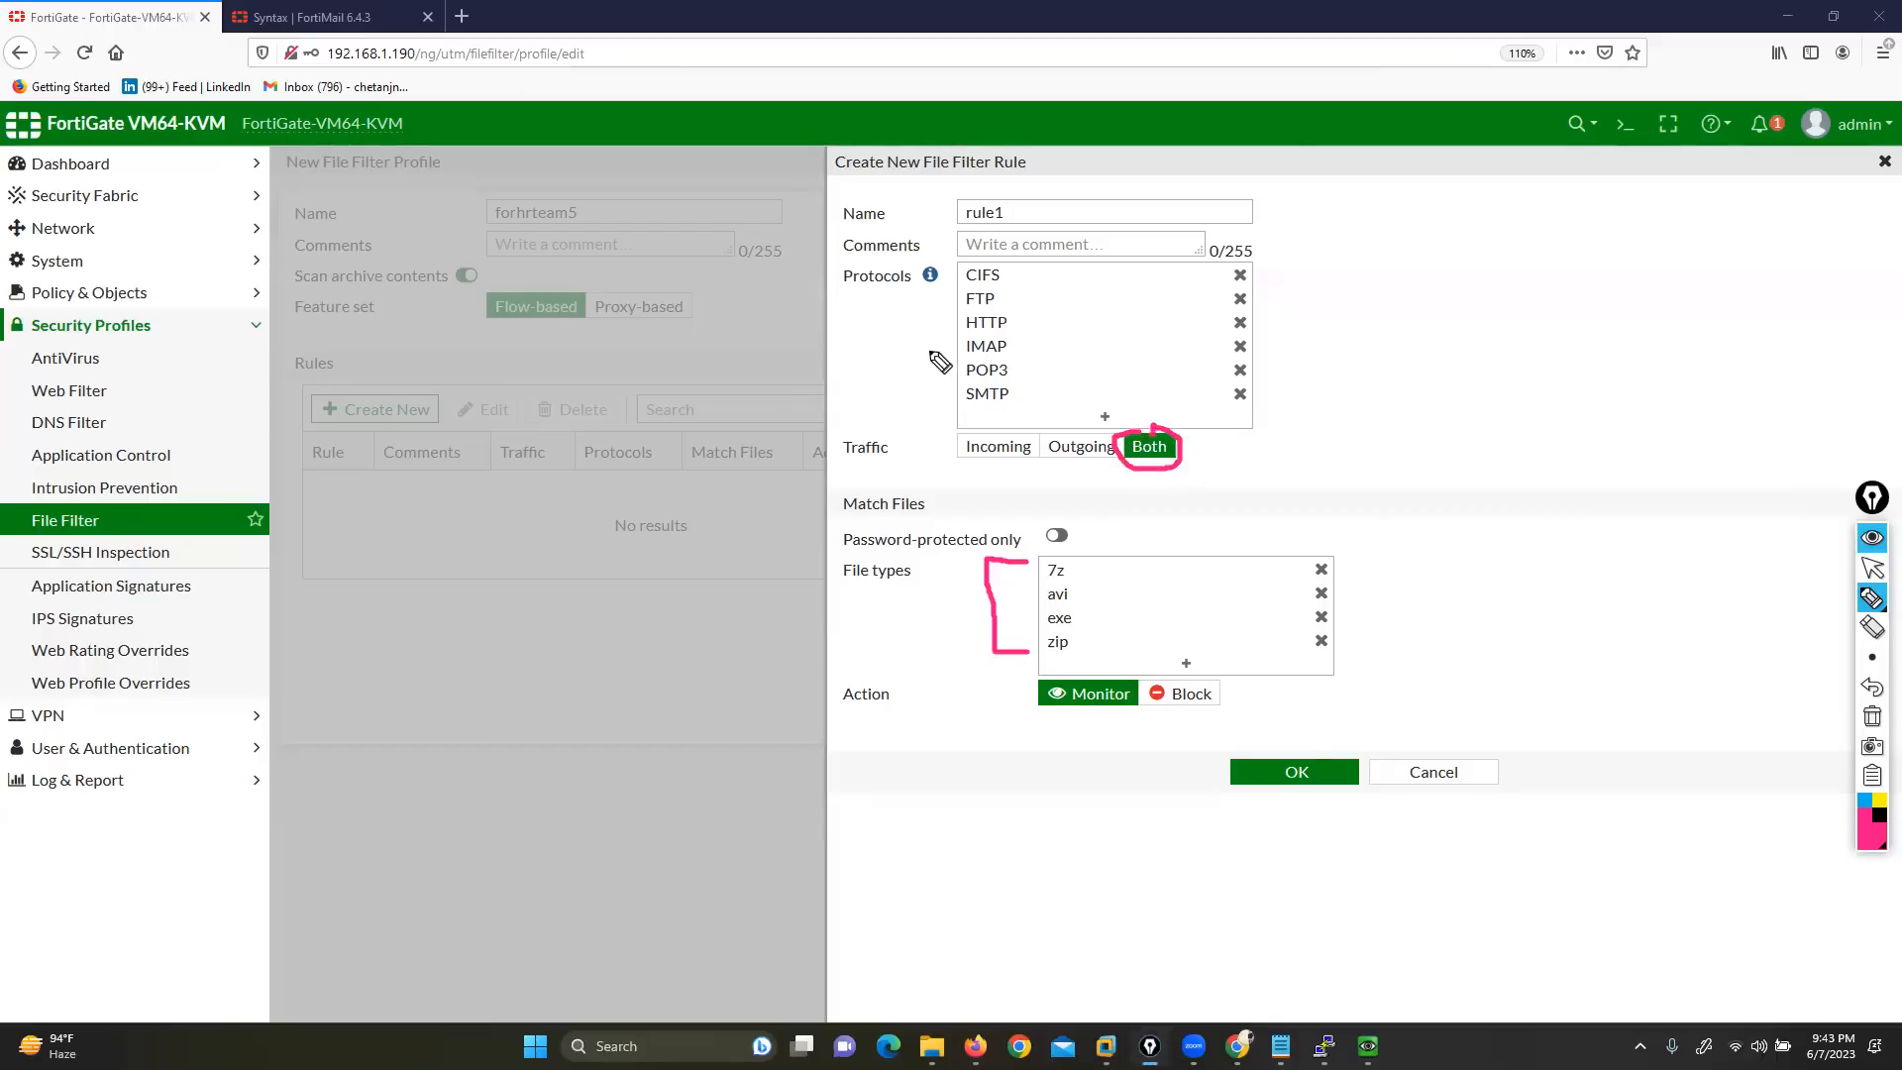
mouse_move(949, 269)
left_mouse_down()
mouse_move(924, 361)
mouse_move(948, 401)
left_mouse_up()
mouse_move(1223, 669)
left_mouse_down()
mouse_move(1140, 674)
mouse_move(1233, 733)
mouse_move(1266, 677)
left_mouse_up()
left_click(1872, 715)
left_click(1872, 567)
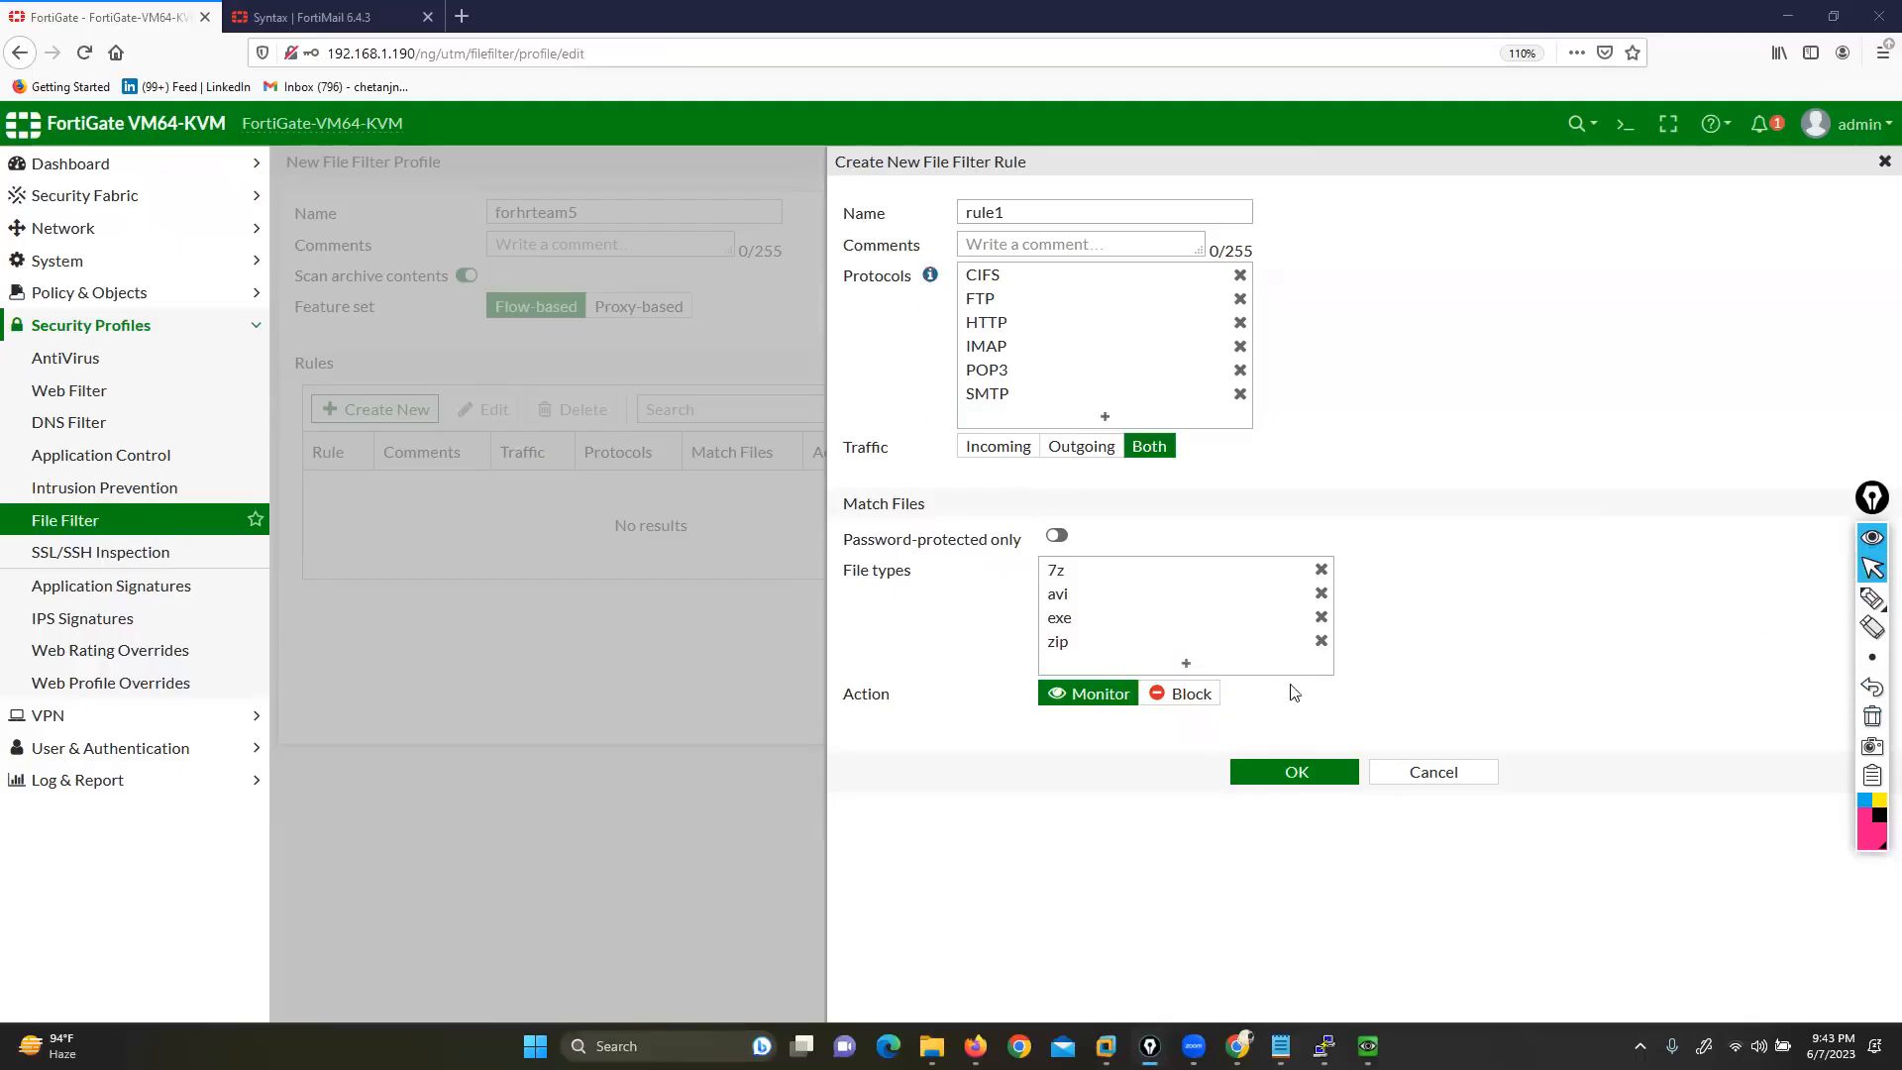
left_click(1184, 694)
left_click(1298, 775)
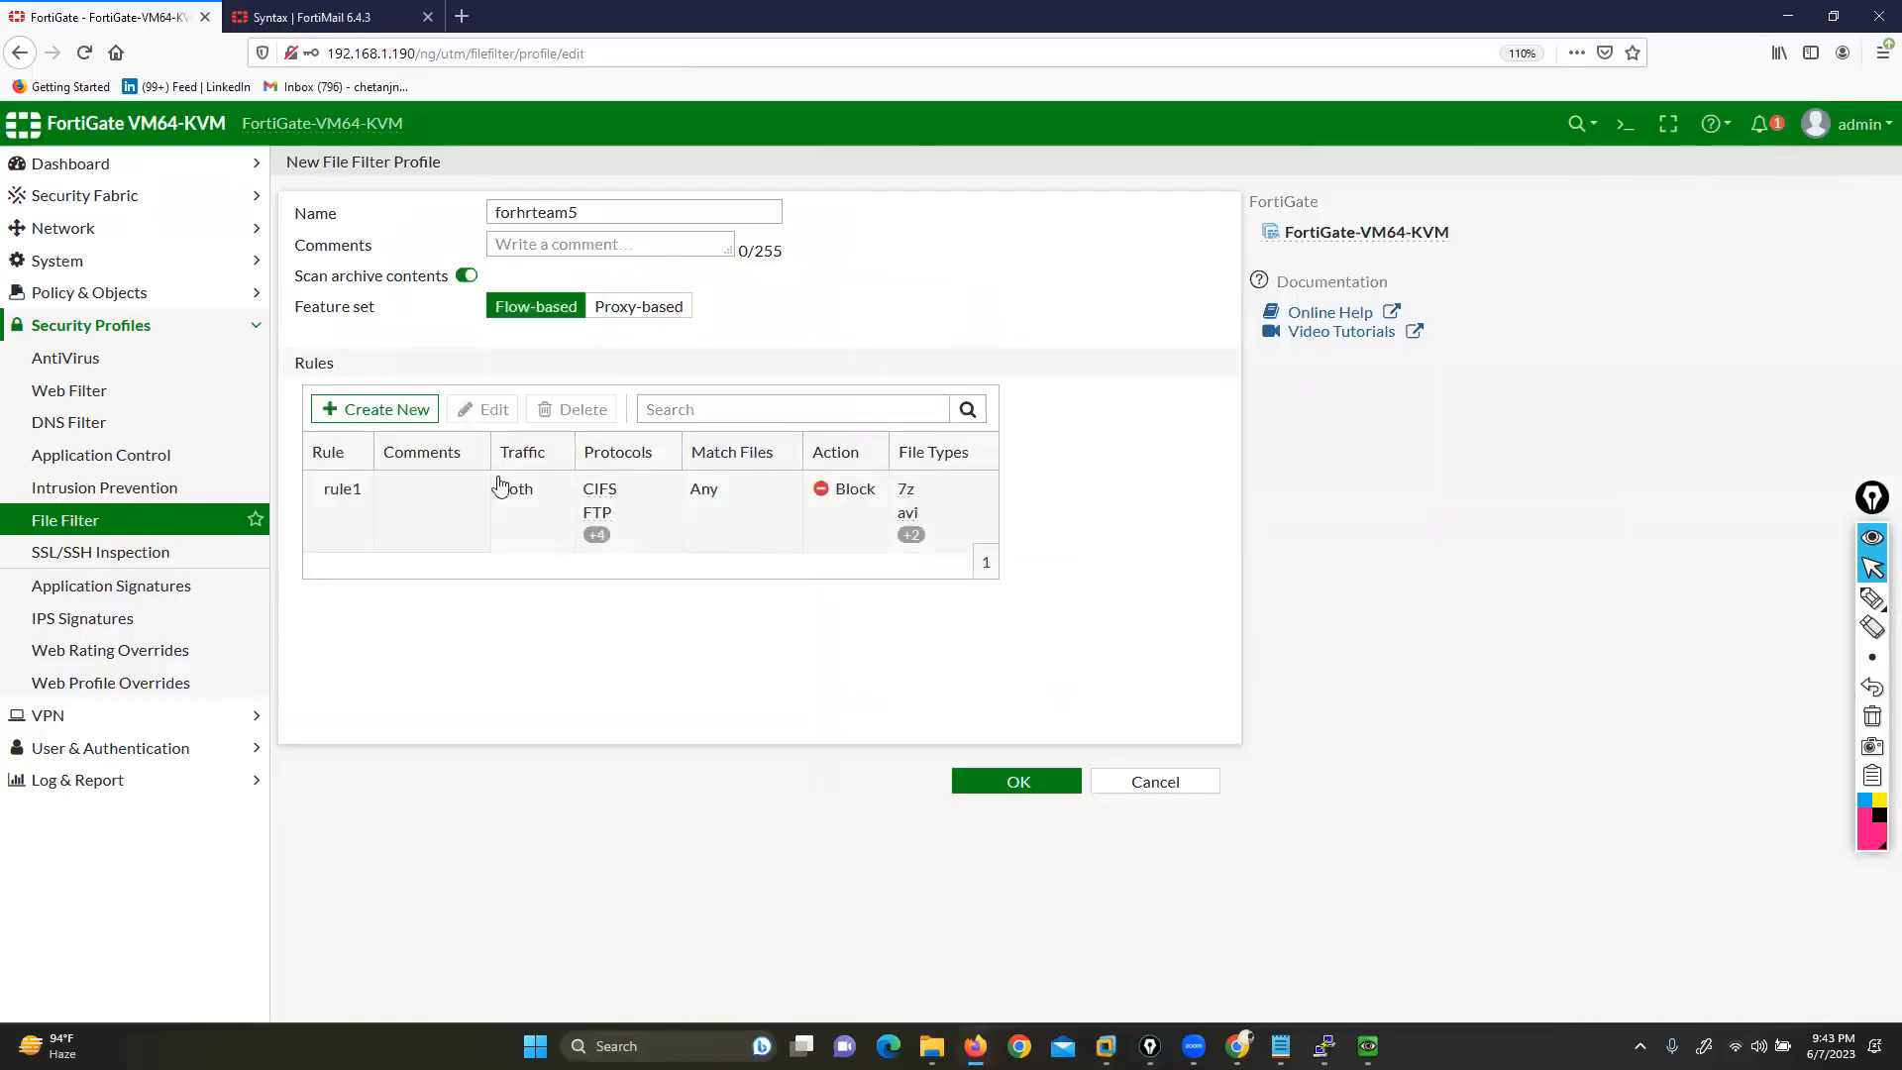
Create rule2 matching mp3, msoffice and msofficex files with the Monitor action, and save it
left_click(357, 411)
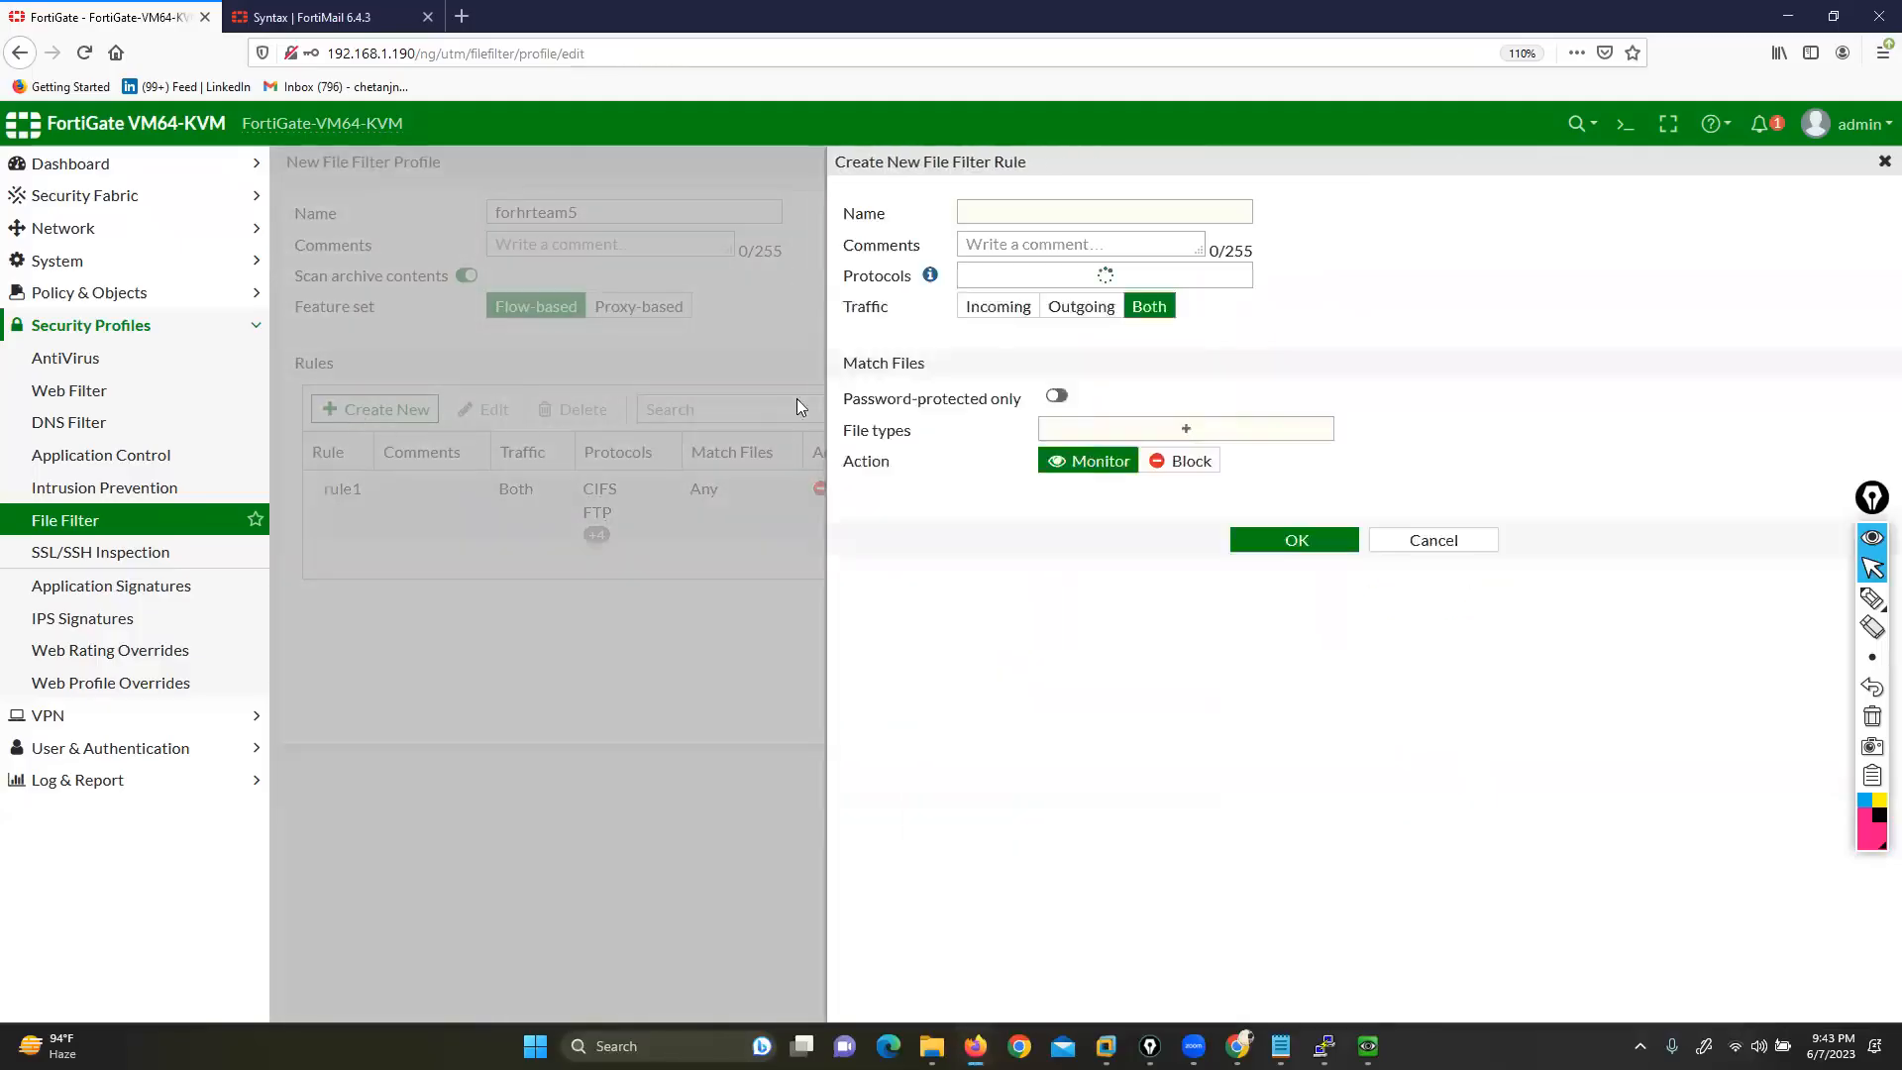
left_click(1149, 568)
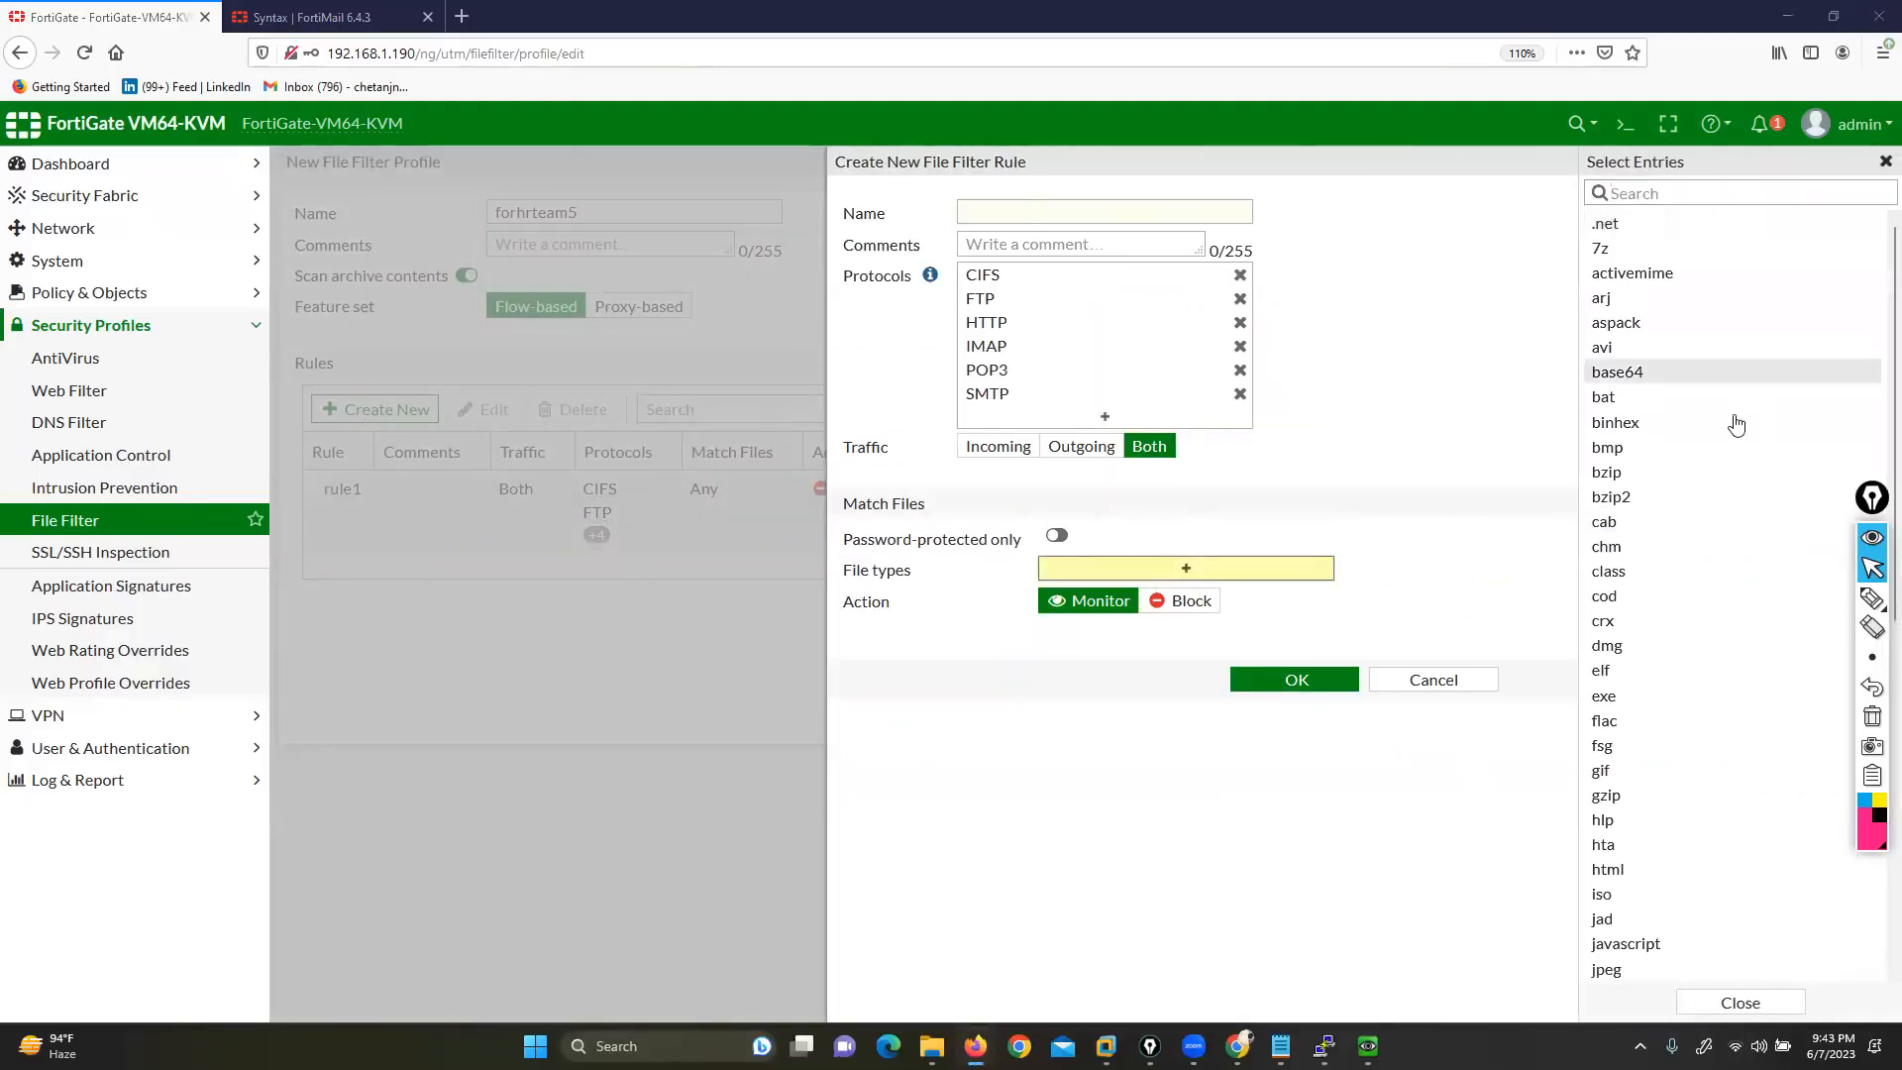
scroll(1654, 753, "down", 6)
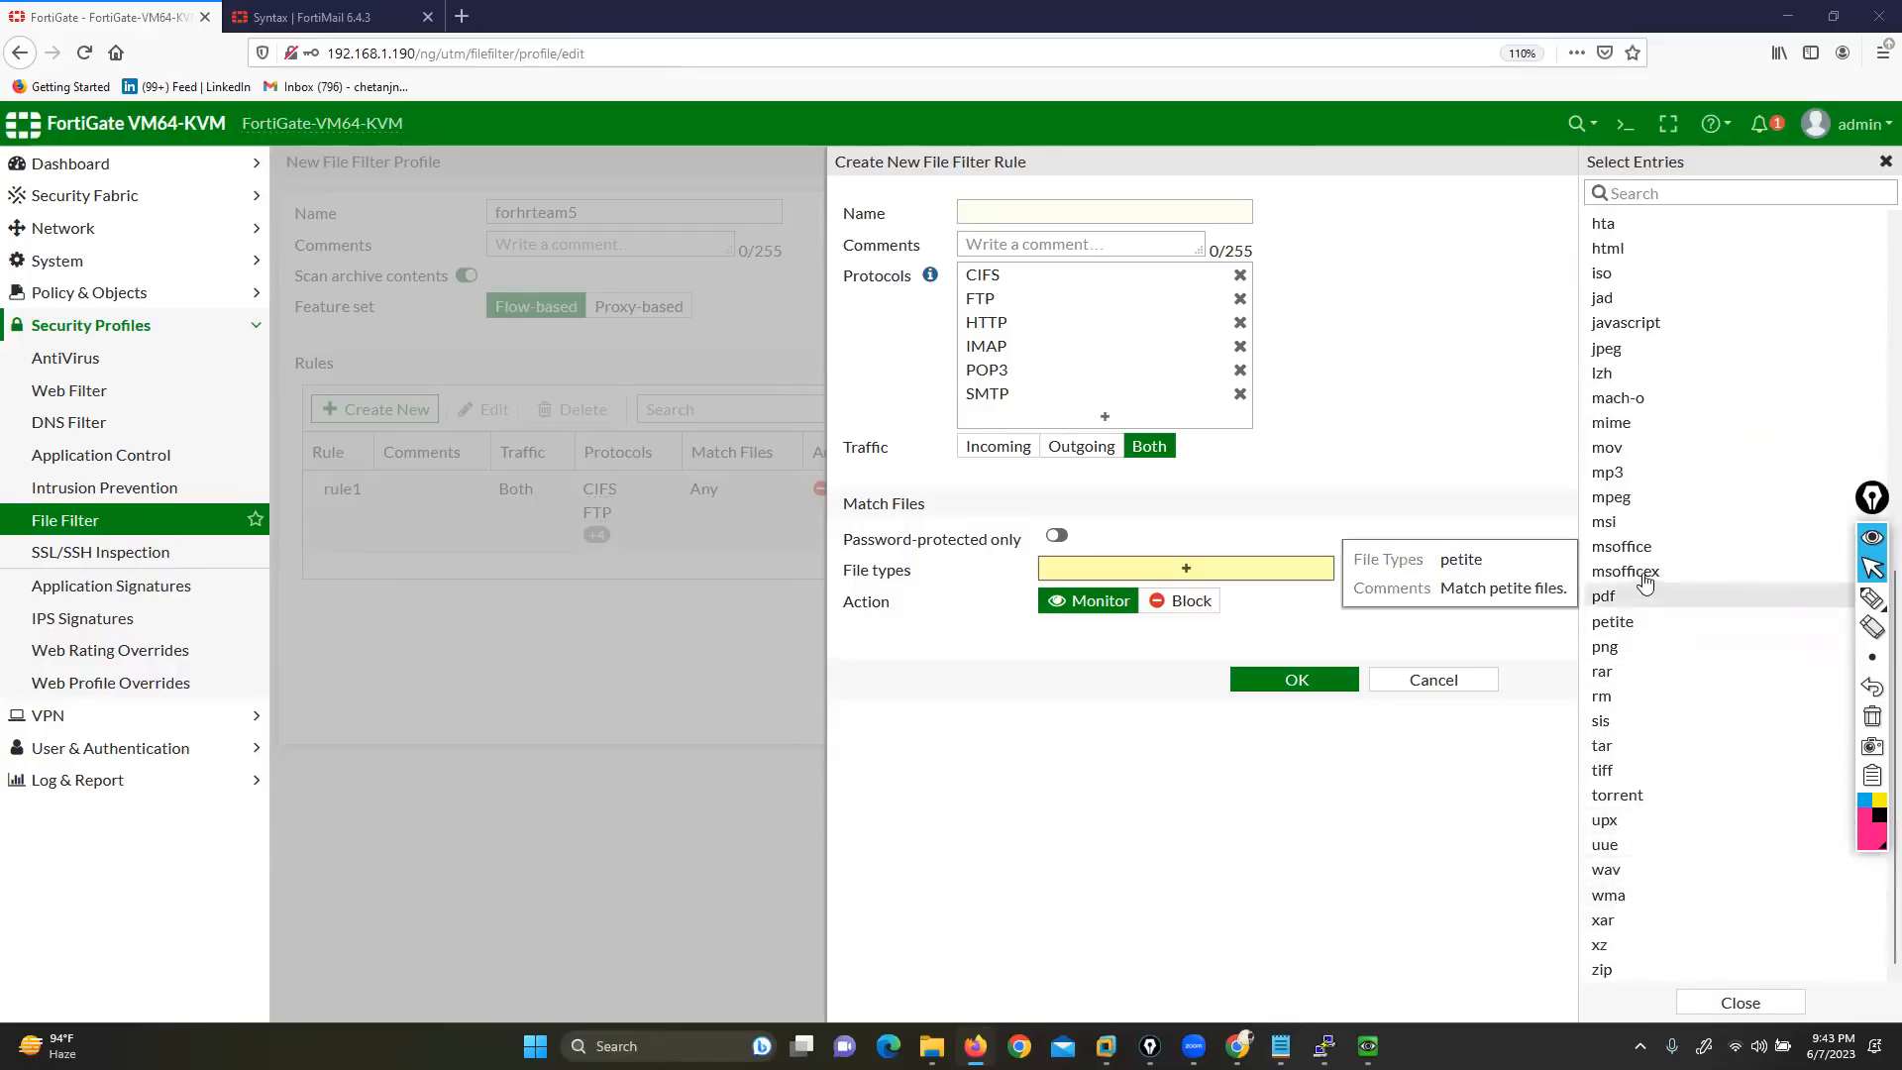
left_click(1626, 480)
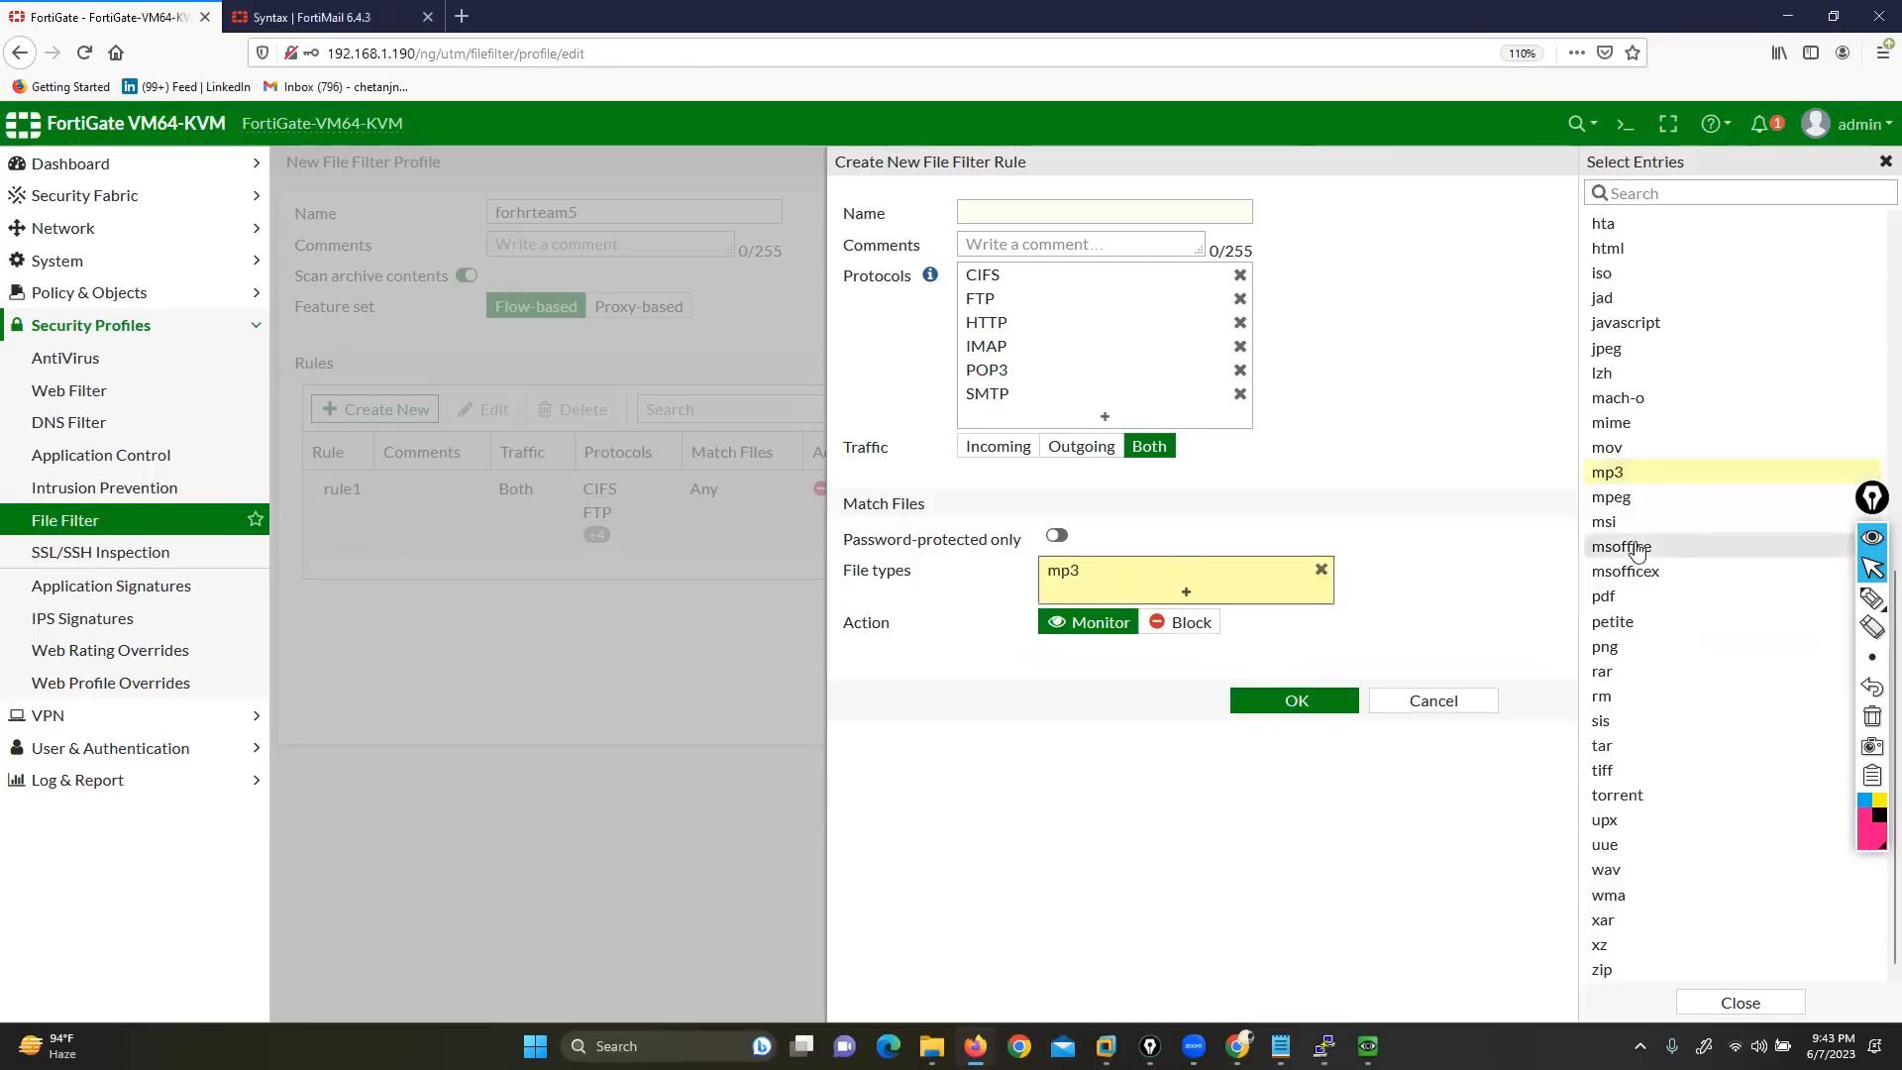
left_click(1642, 552)
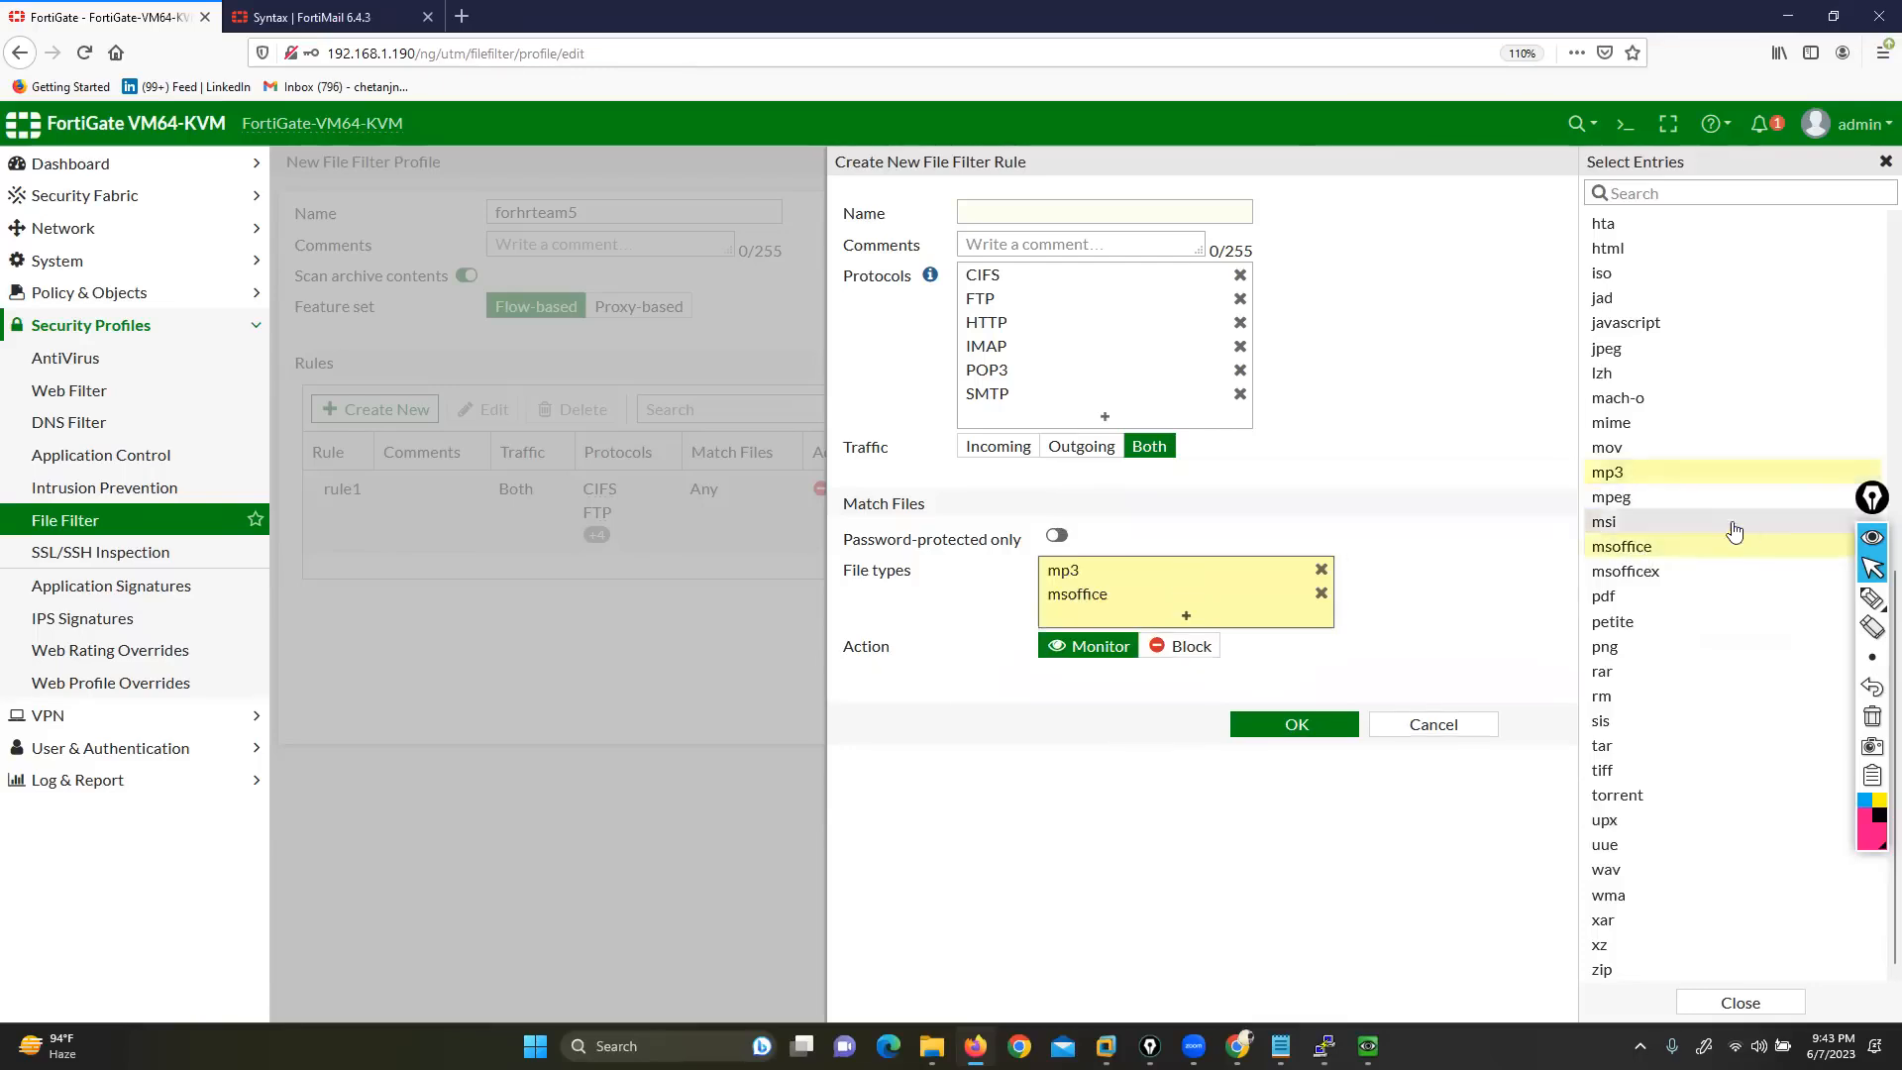
left_click(1664, 573)
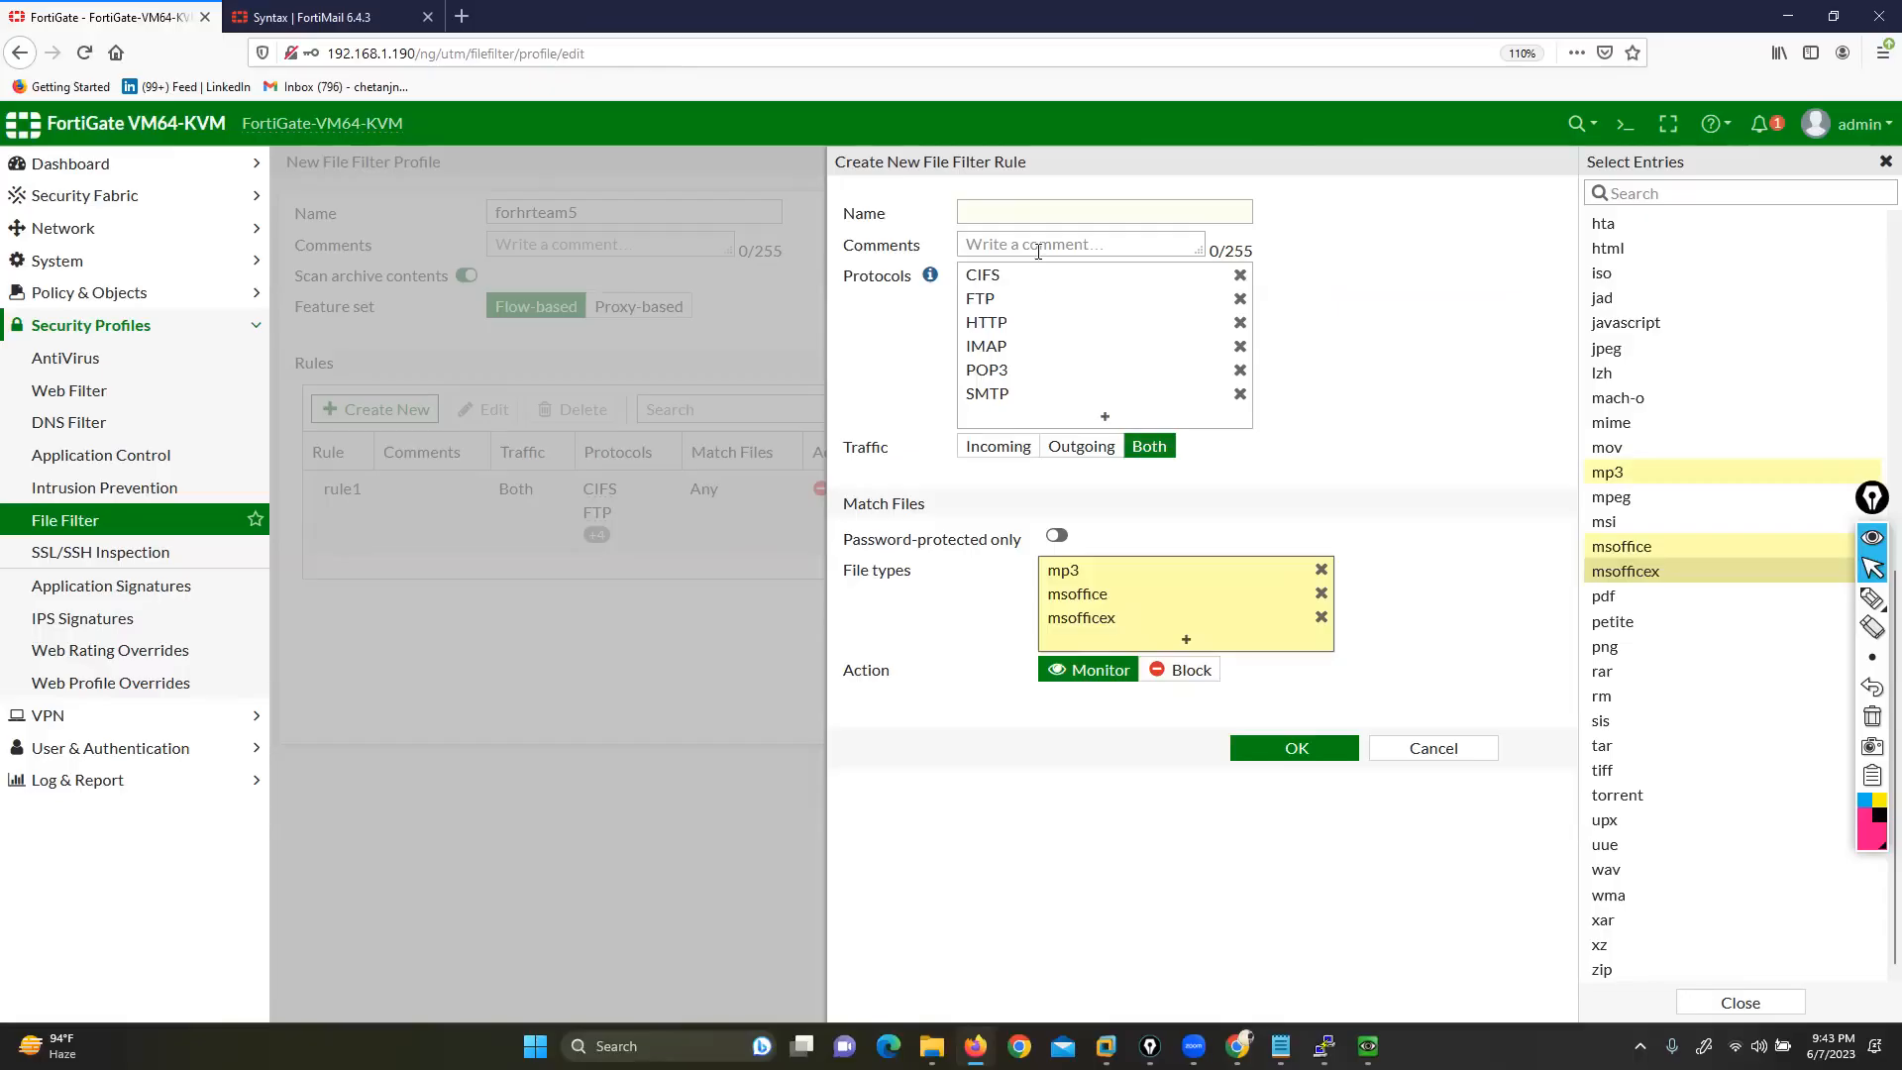
left_click(1016, 208)
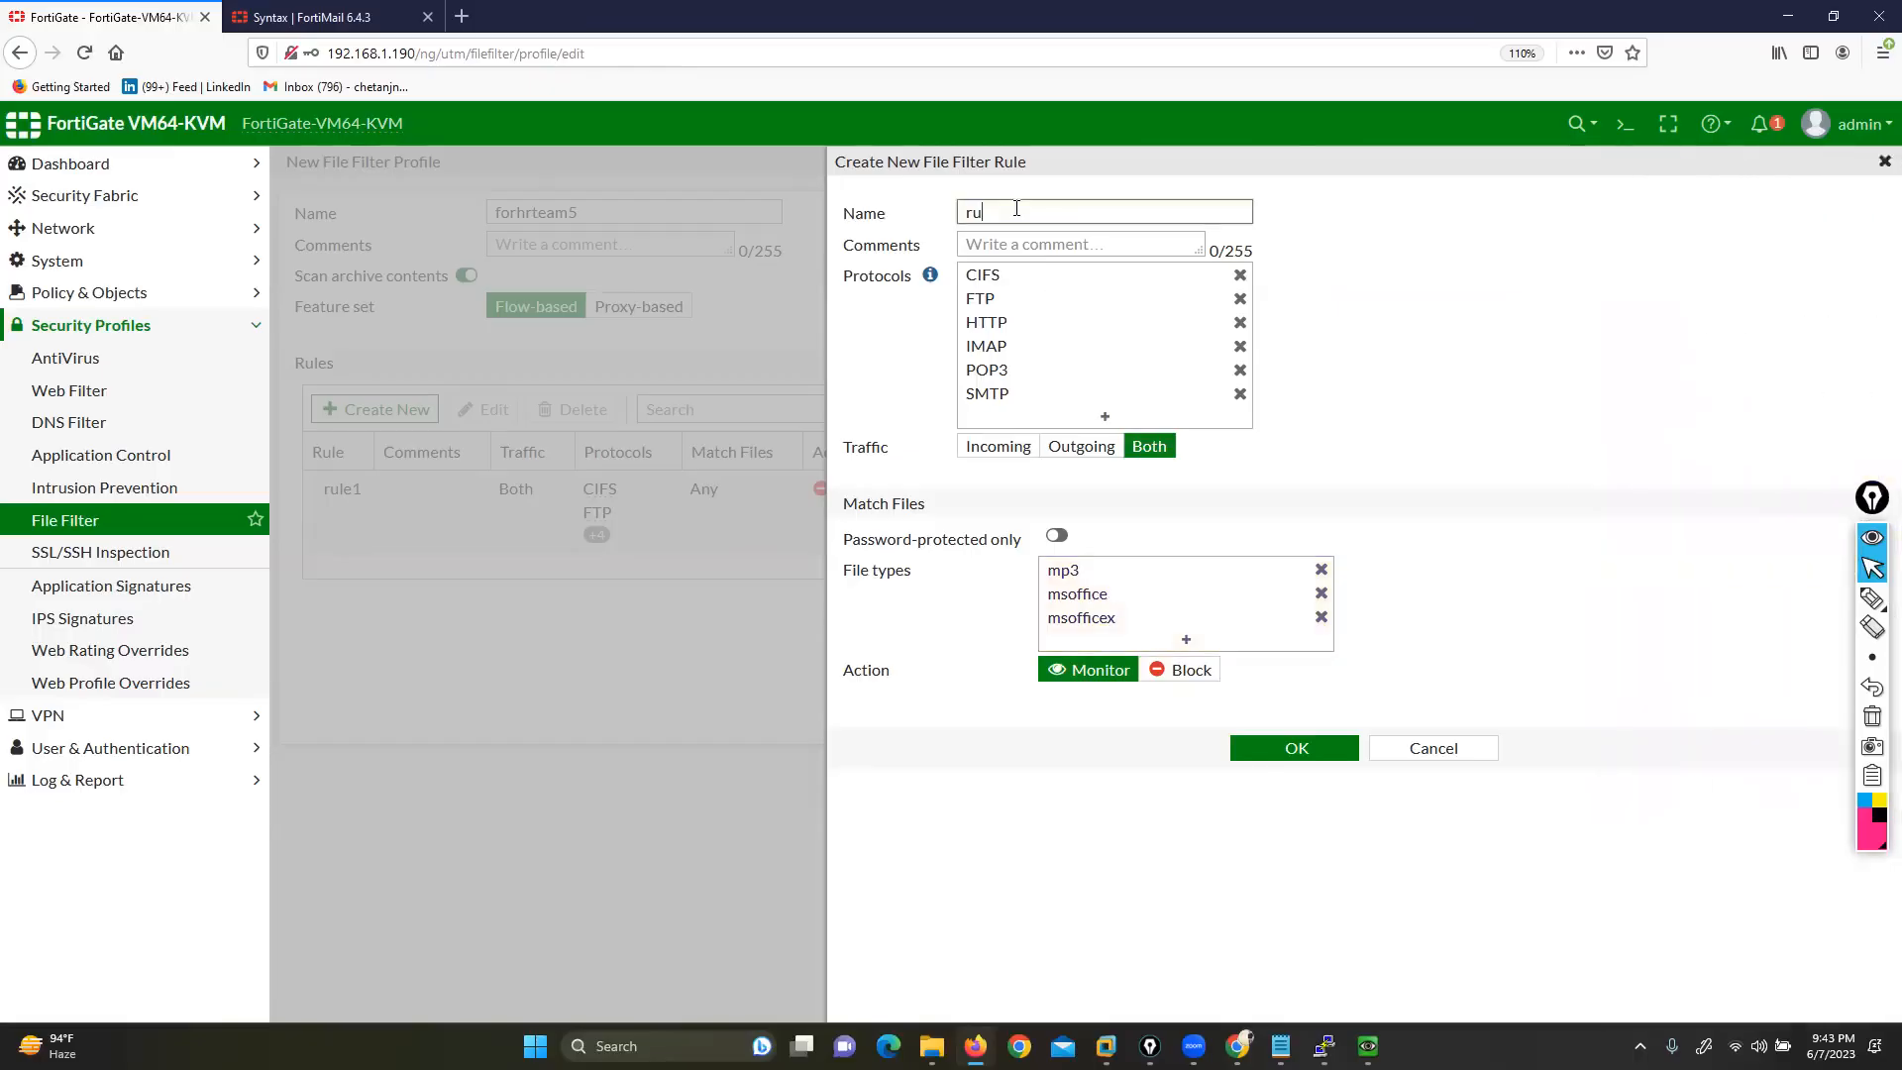
left_click(1295, 750)
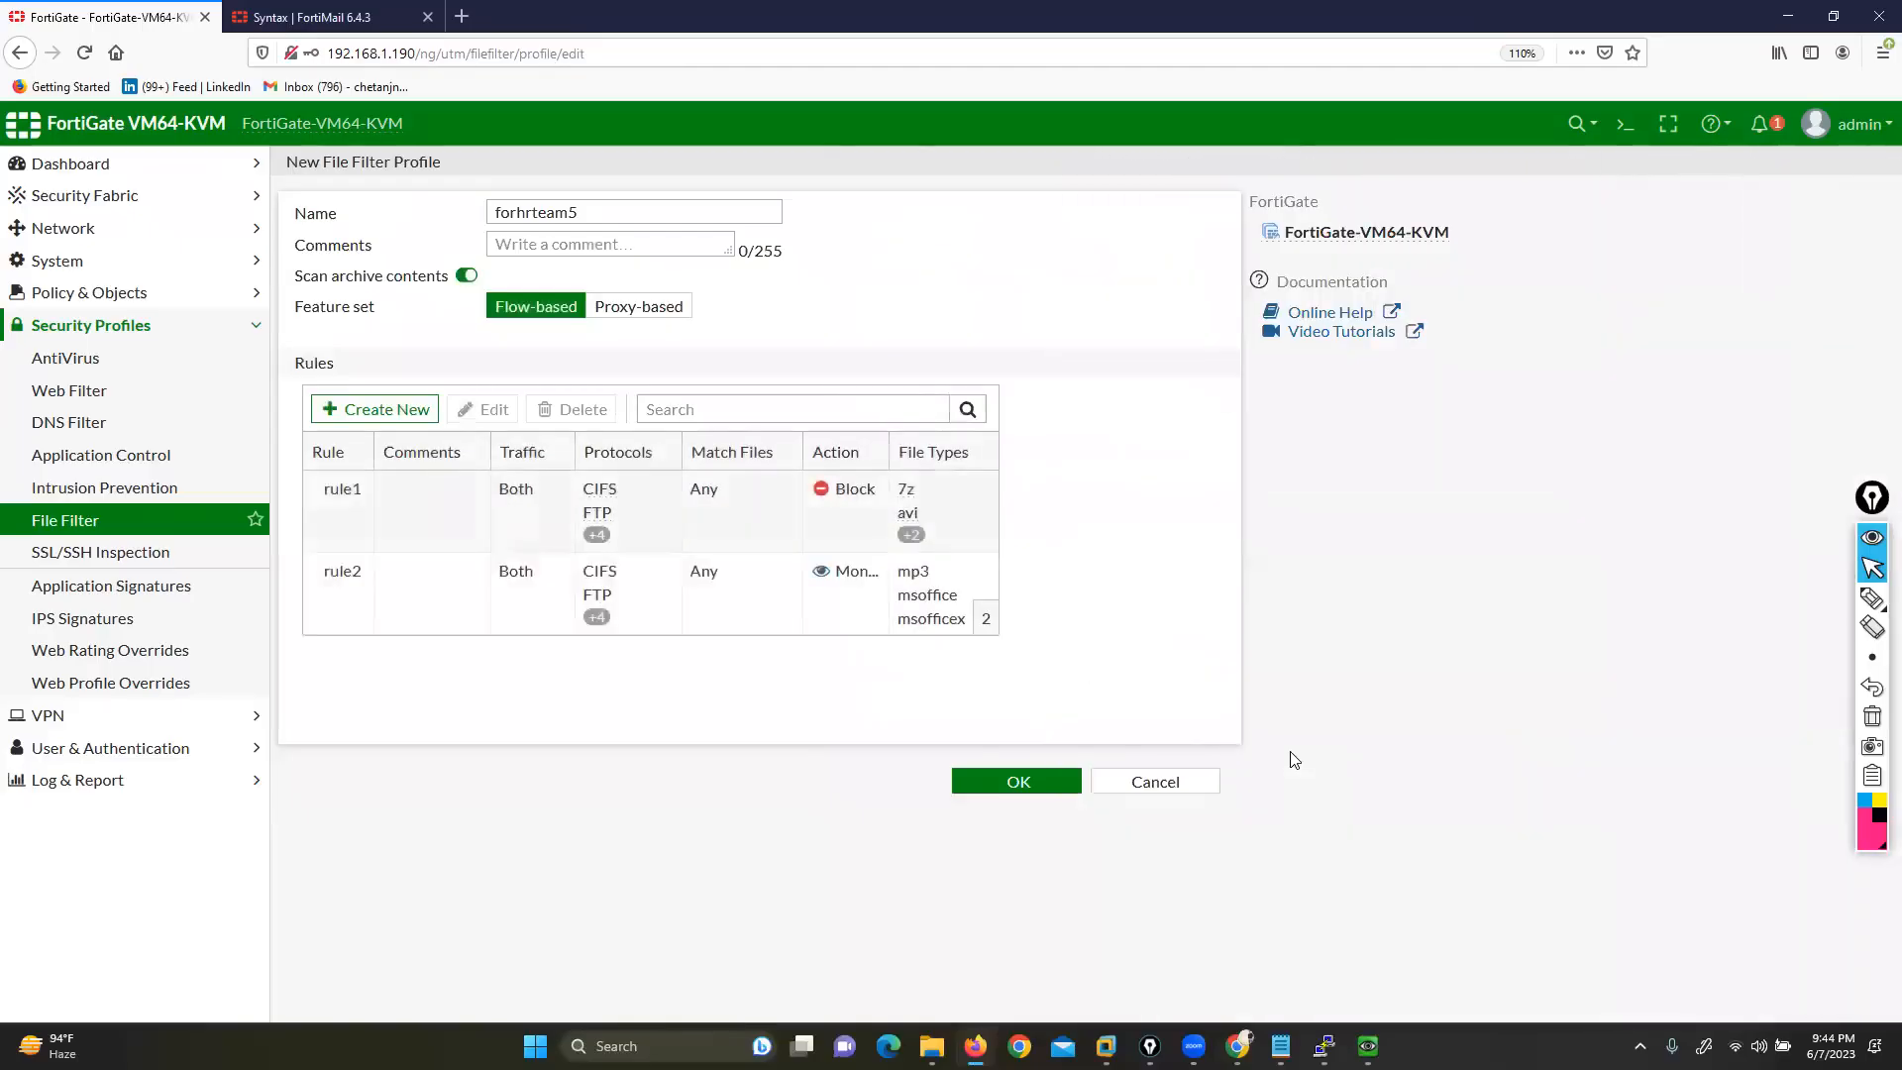
Save the forhrteam5 profile, then reopen it from the File Filter profile list
left_click(972, 782)
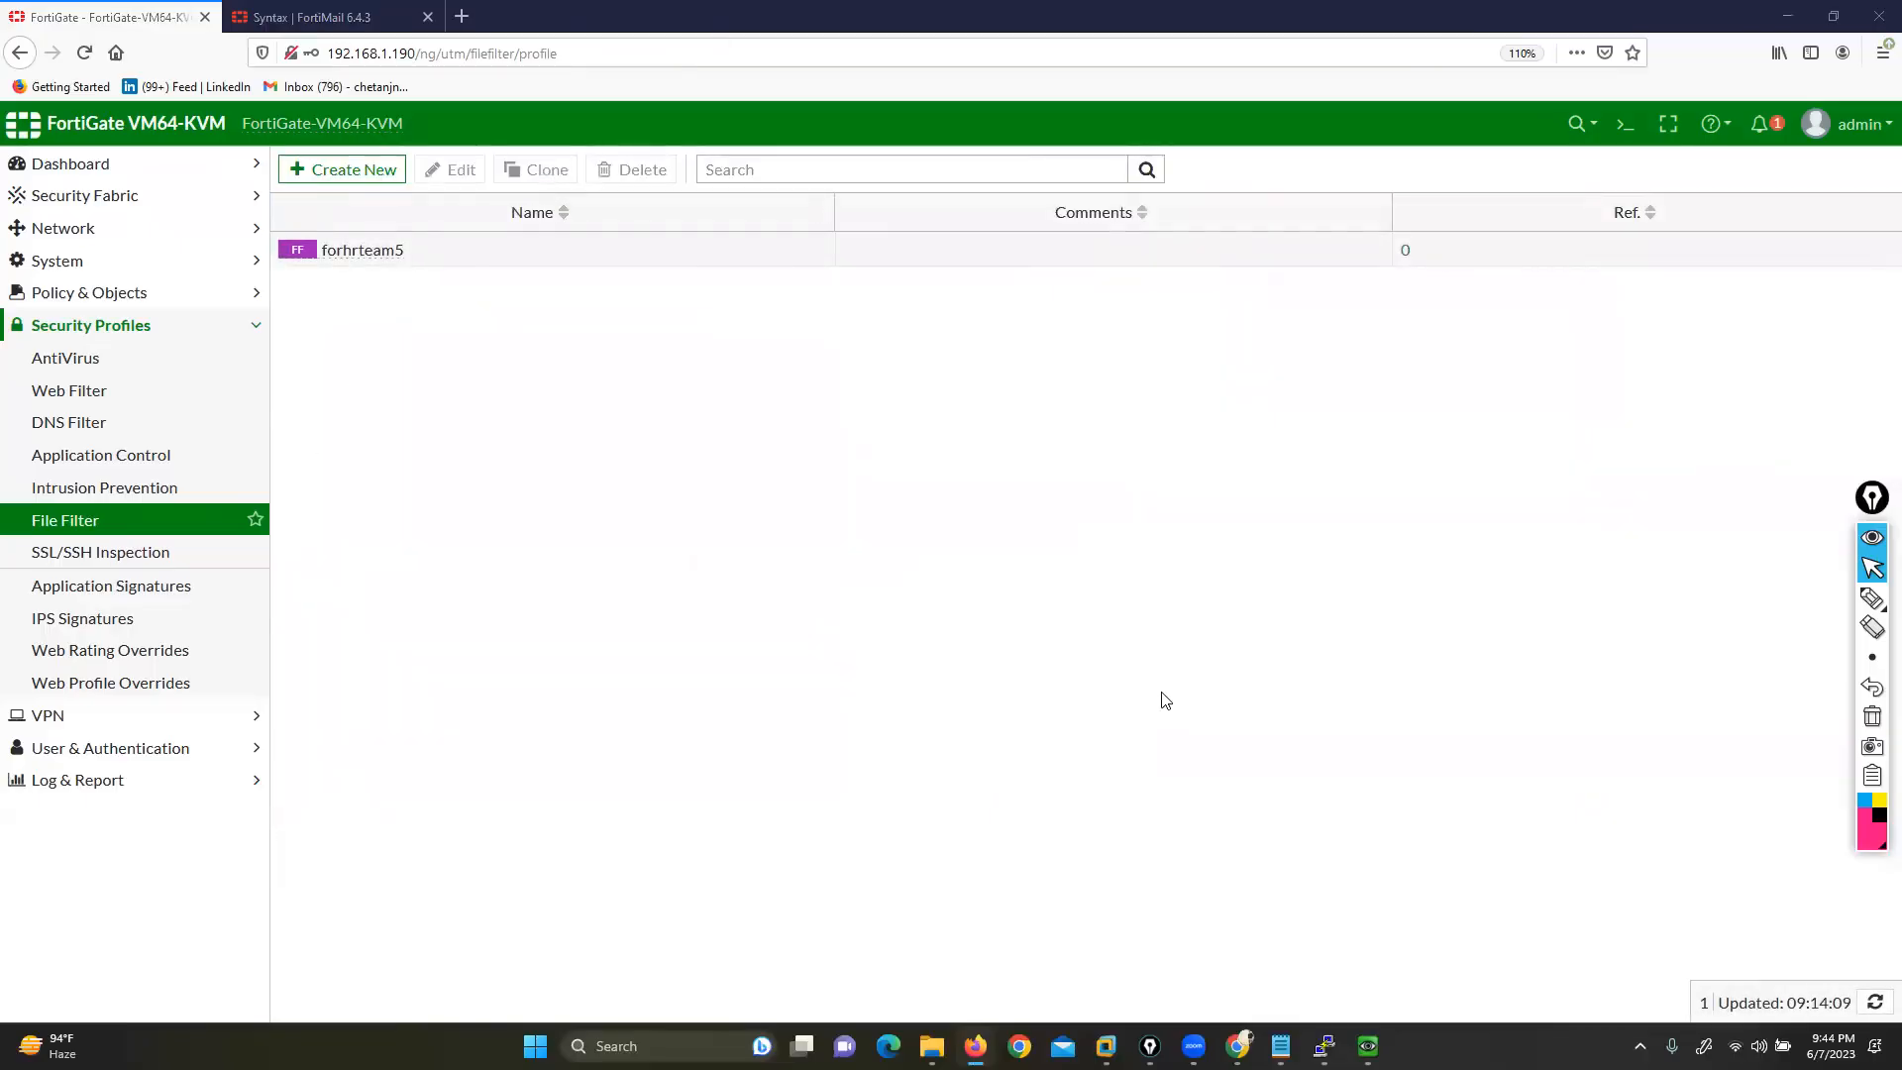
left_click(124, 294)
left_click(93, 330)
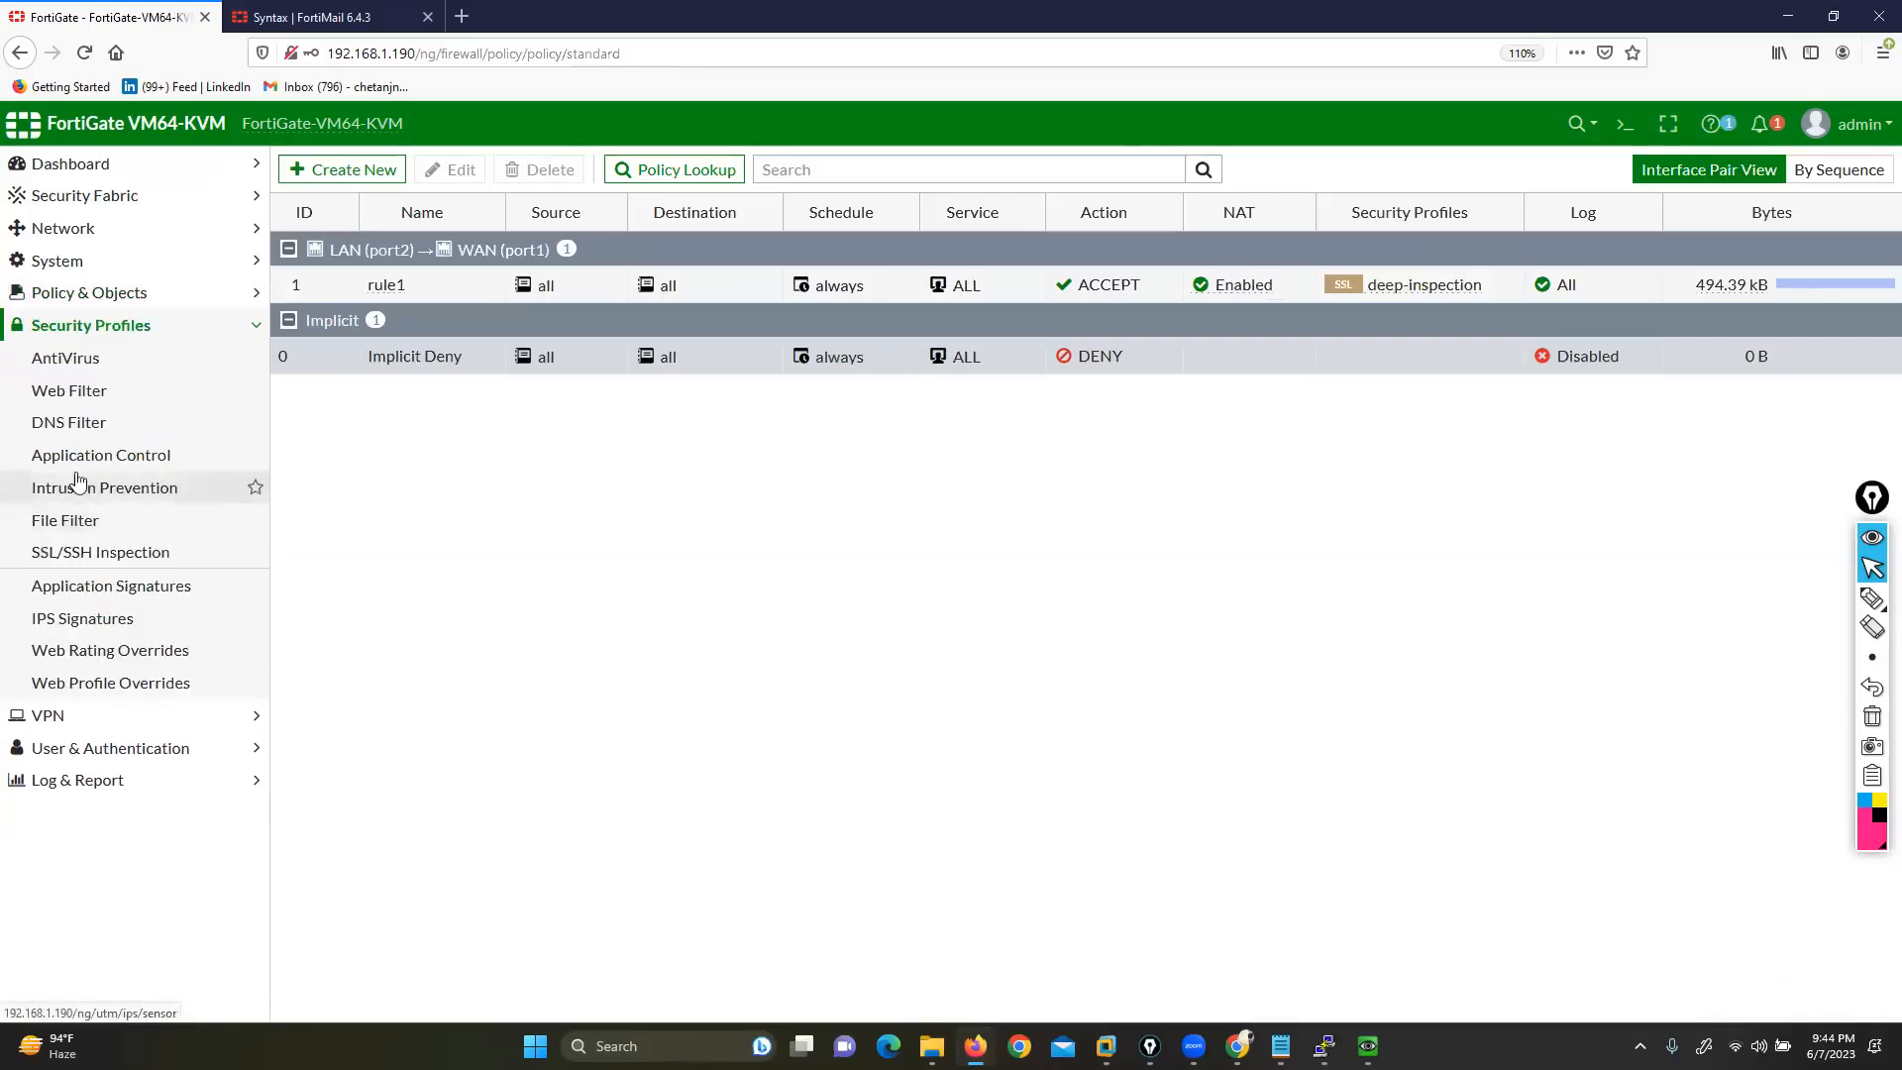
left_click(80, 525)
double_click(392, 256)
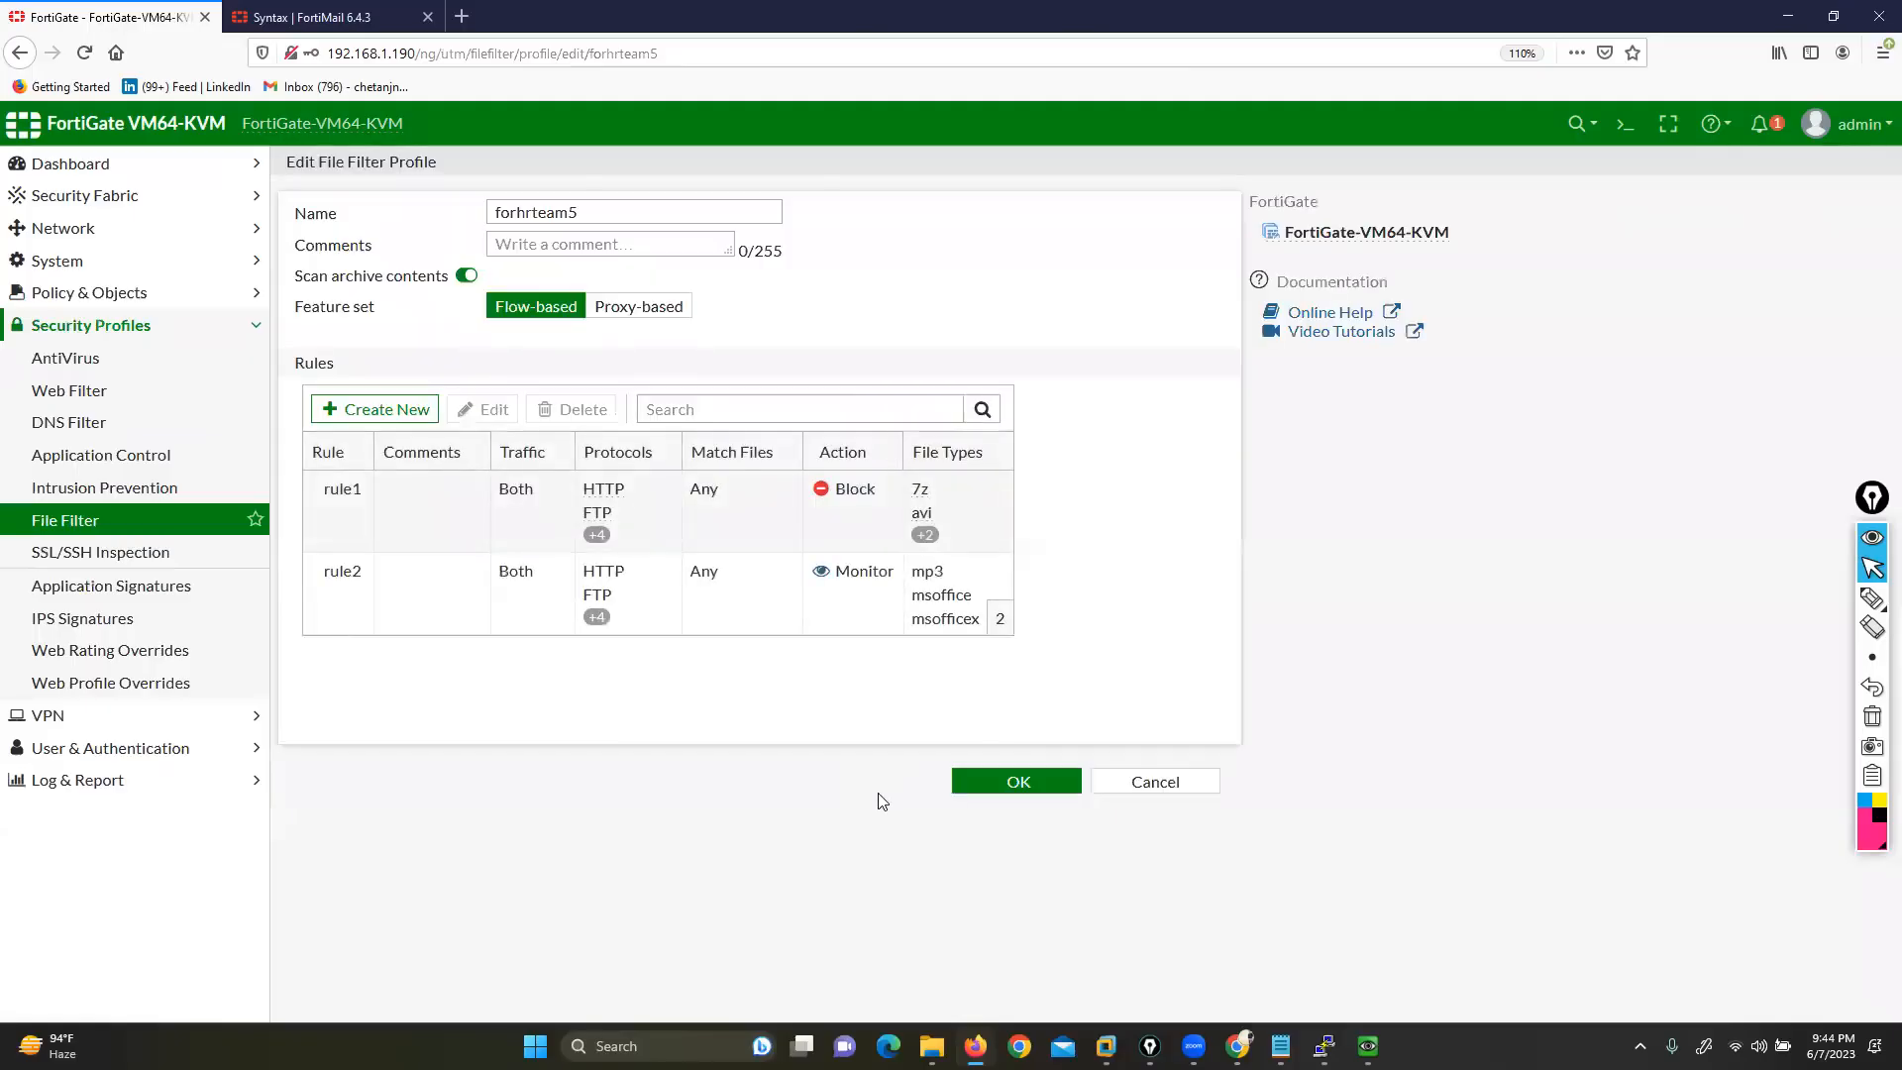
left_click(378, 409)
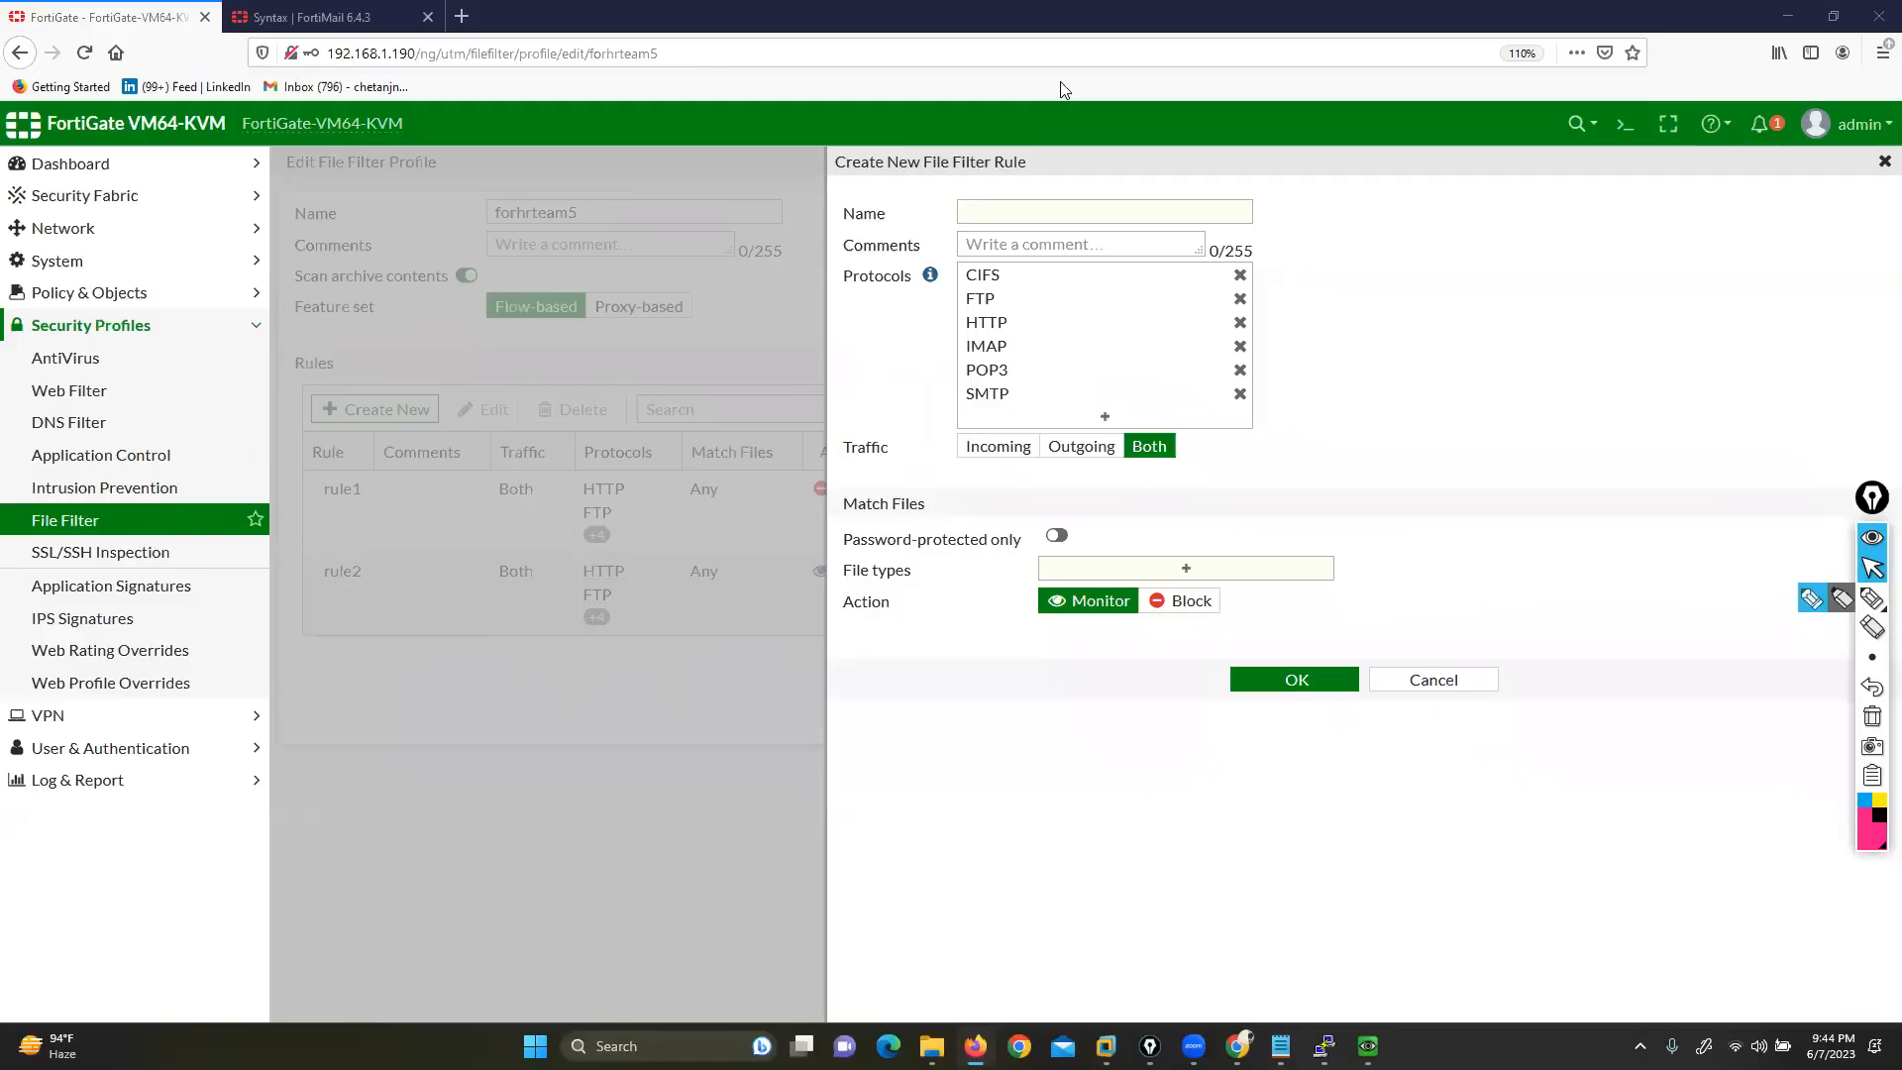
left_click(1812, 599)
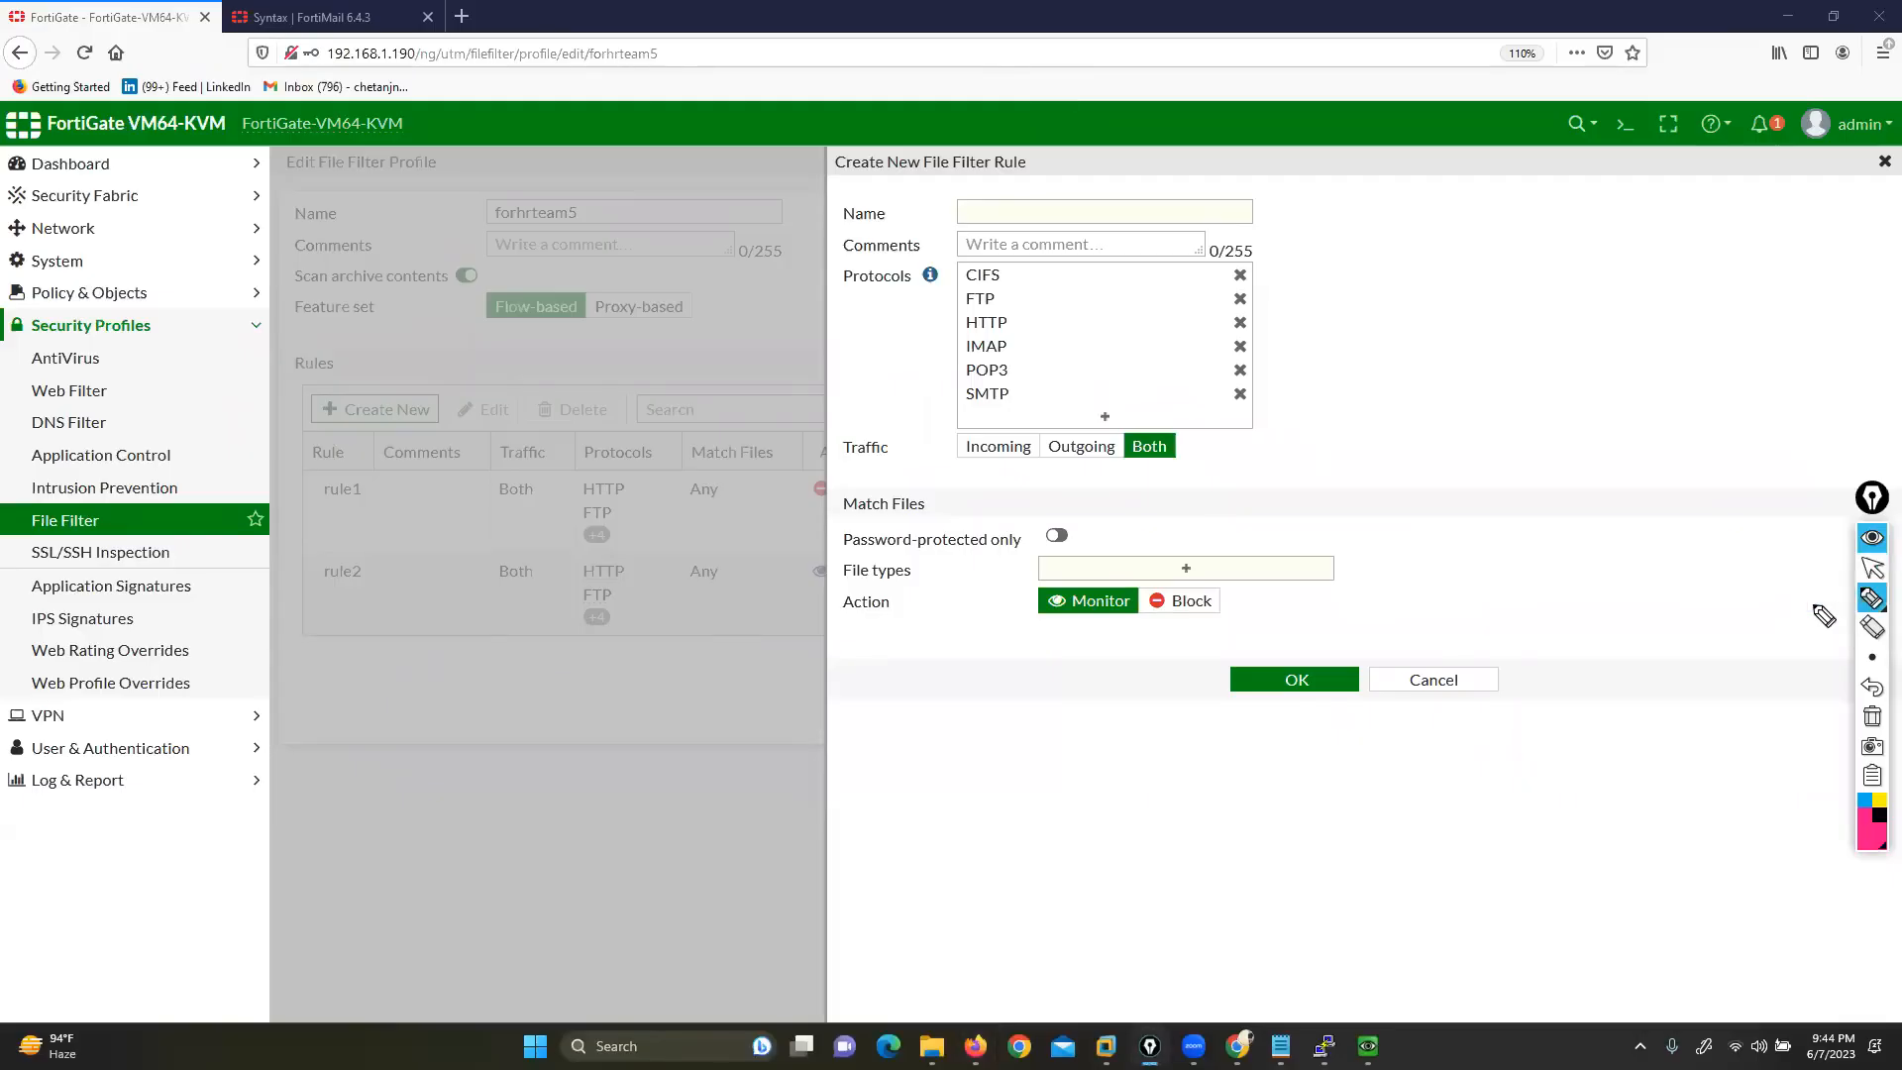
mouse_move(739, 495)
left_mouse_down()
mouse_move(212, 487)
mouse_move(53, 922)
mouse_move(623, 914)
left_mouse_up()
mouse_move(739, 920)
left_mouse_down()
mouse_move(842, 603)
mouse_move(824, 495)
mouse_move(738, 490)
left_mouse_up()
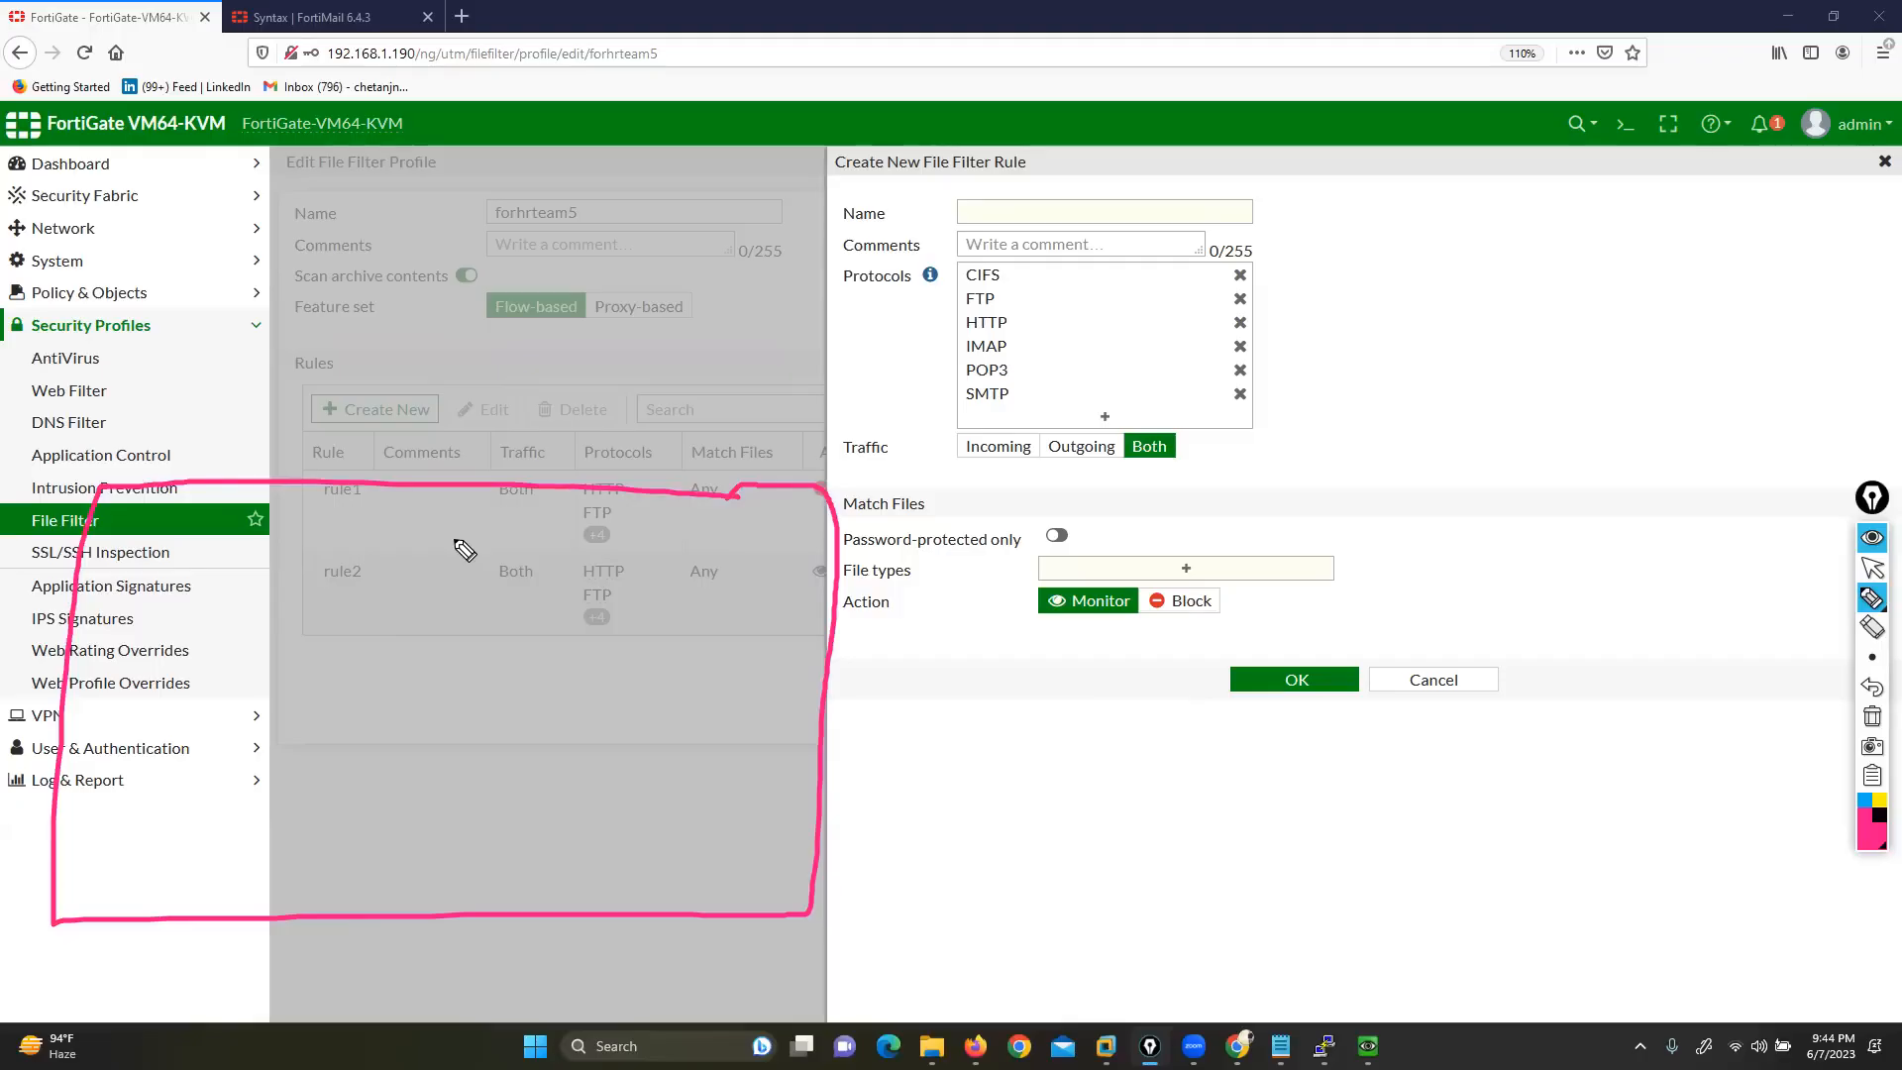
left_click_drag(876, 317, 946, 300)
mouse_move(917, 366)
left_mouse_down()
mouse_move(956, 362)
mouse_move(959, 383)
mouse_move(953, 338)
left_mouse_up()
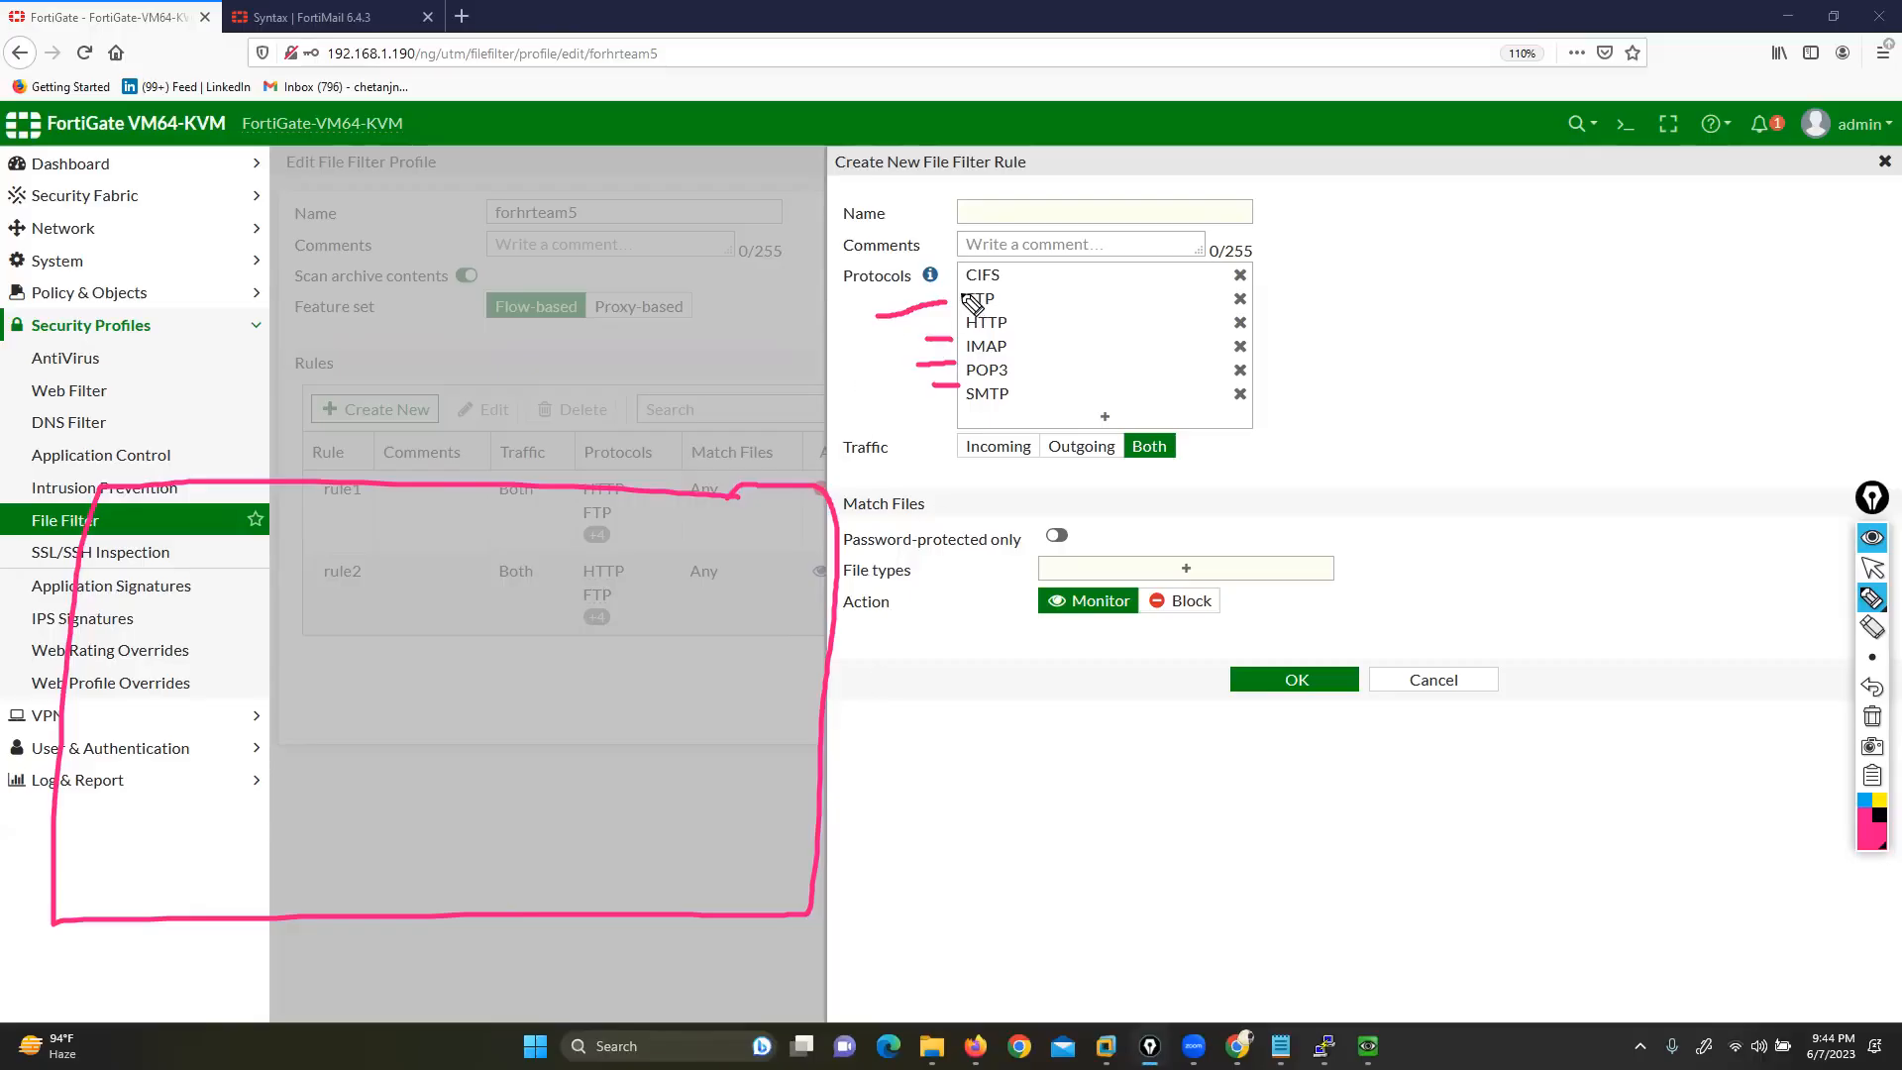
left_click_drag(964, 257, 958, 285)
mouse_move(1020, 264)
left_mouse_down()
mouse_move(1051, 292)
mouse_move(1057, 388)
mouse_move(1025, 411)
left_mouse_up()
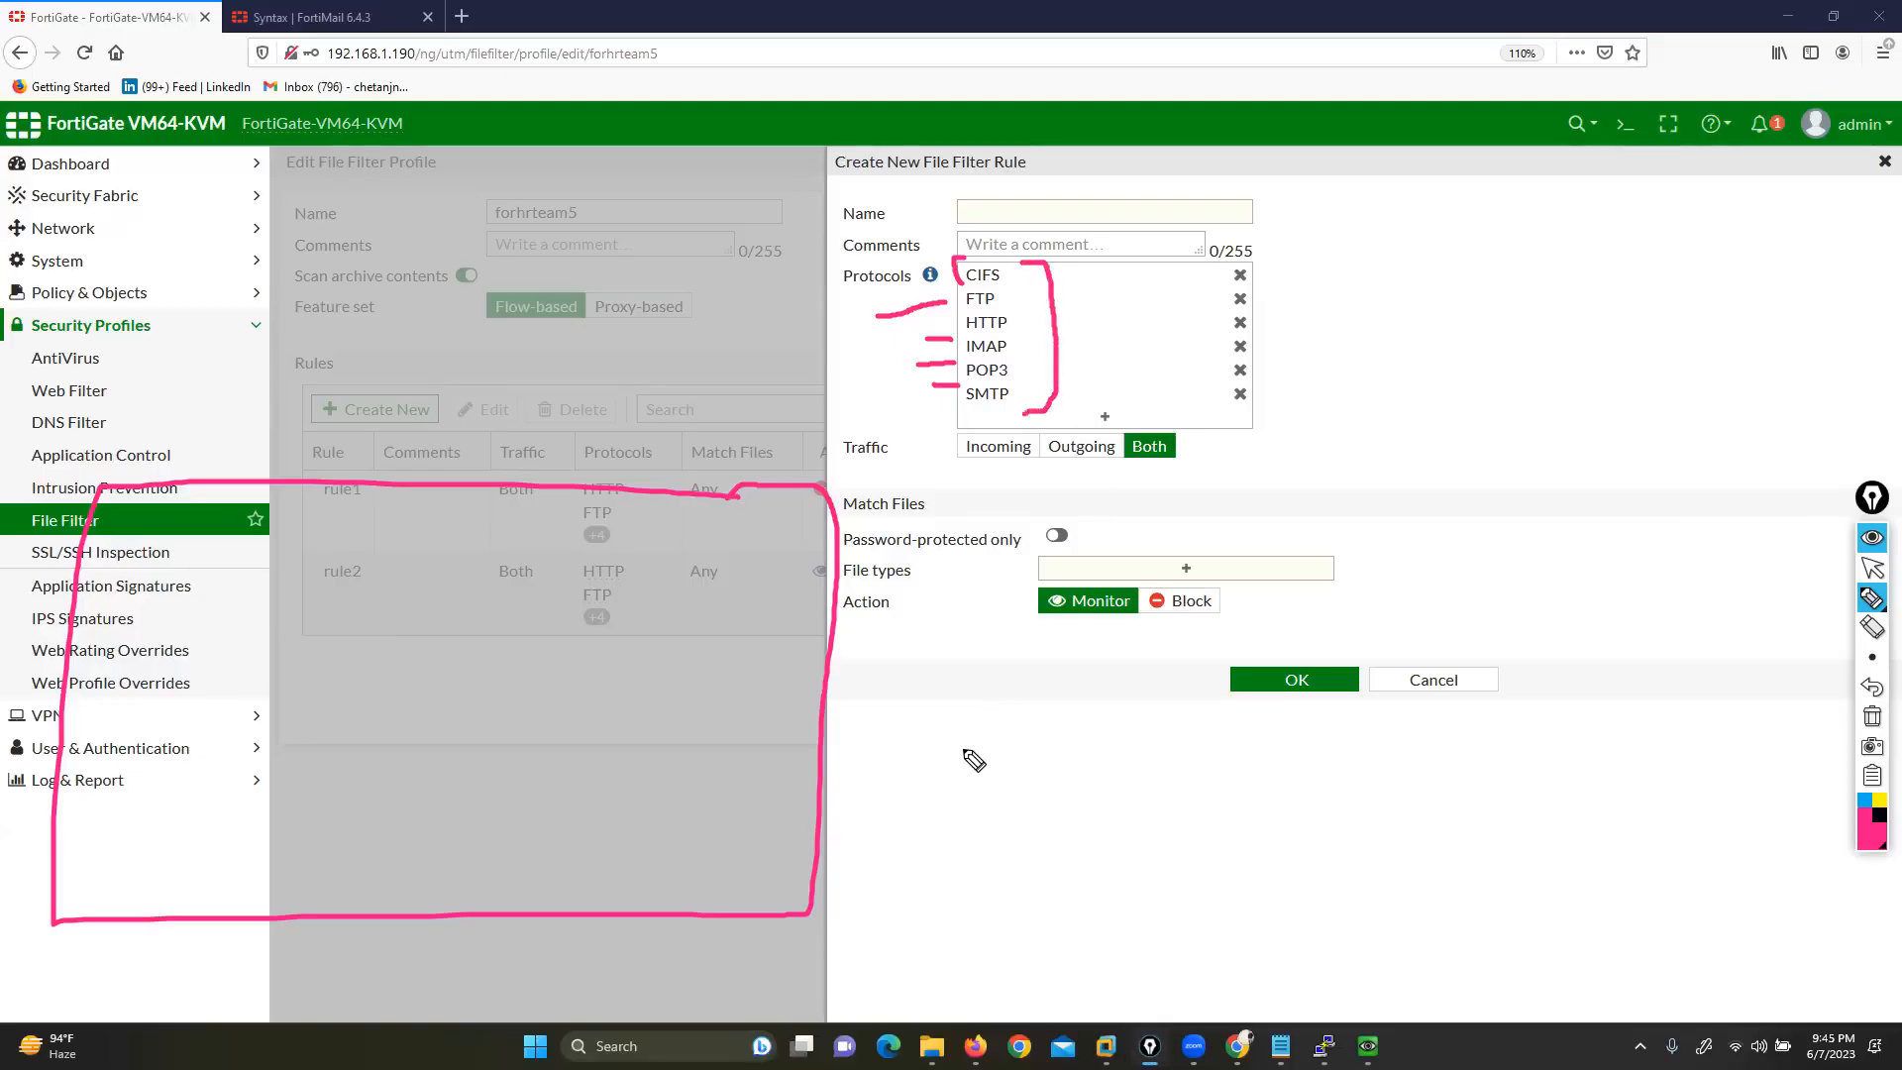
left_click(1873, 717)
left_click(1872, 568)
left_click(1127, 418)
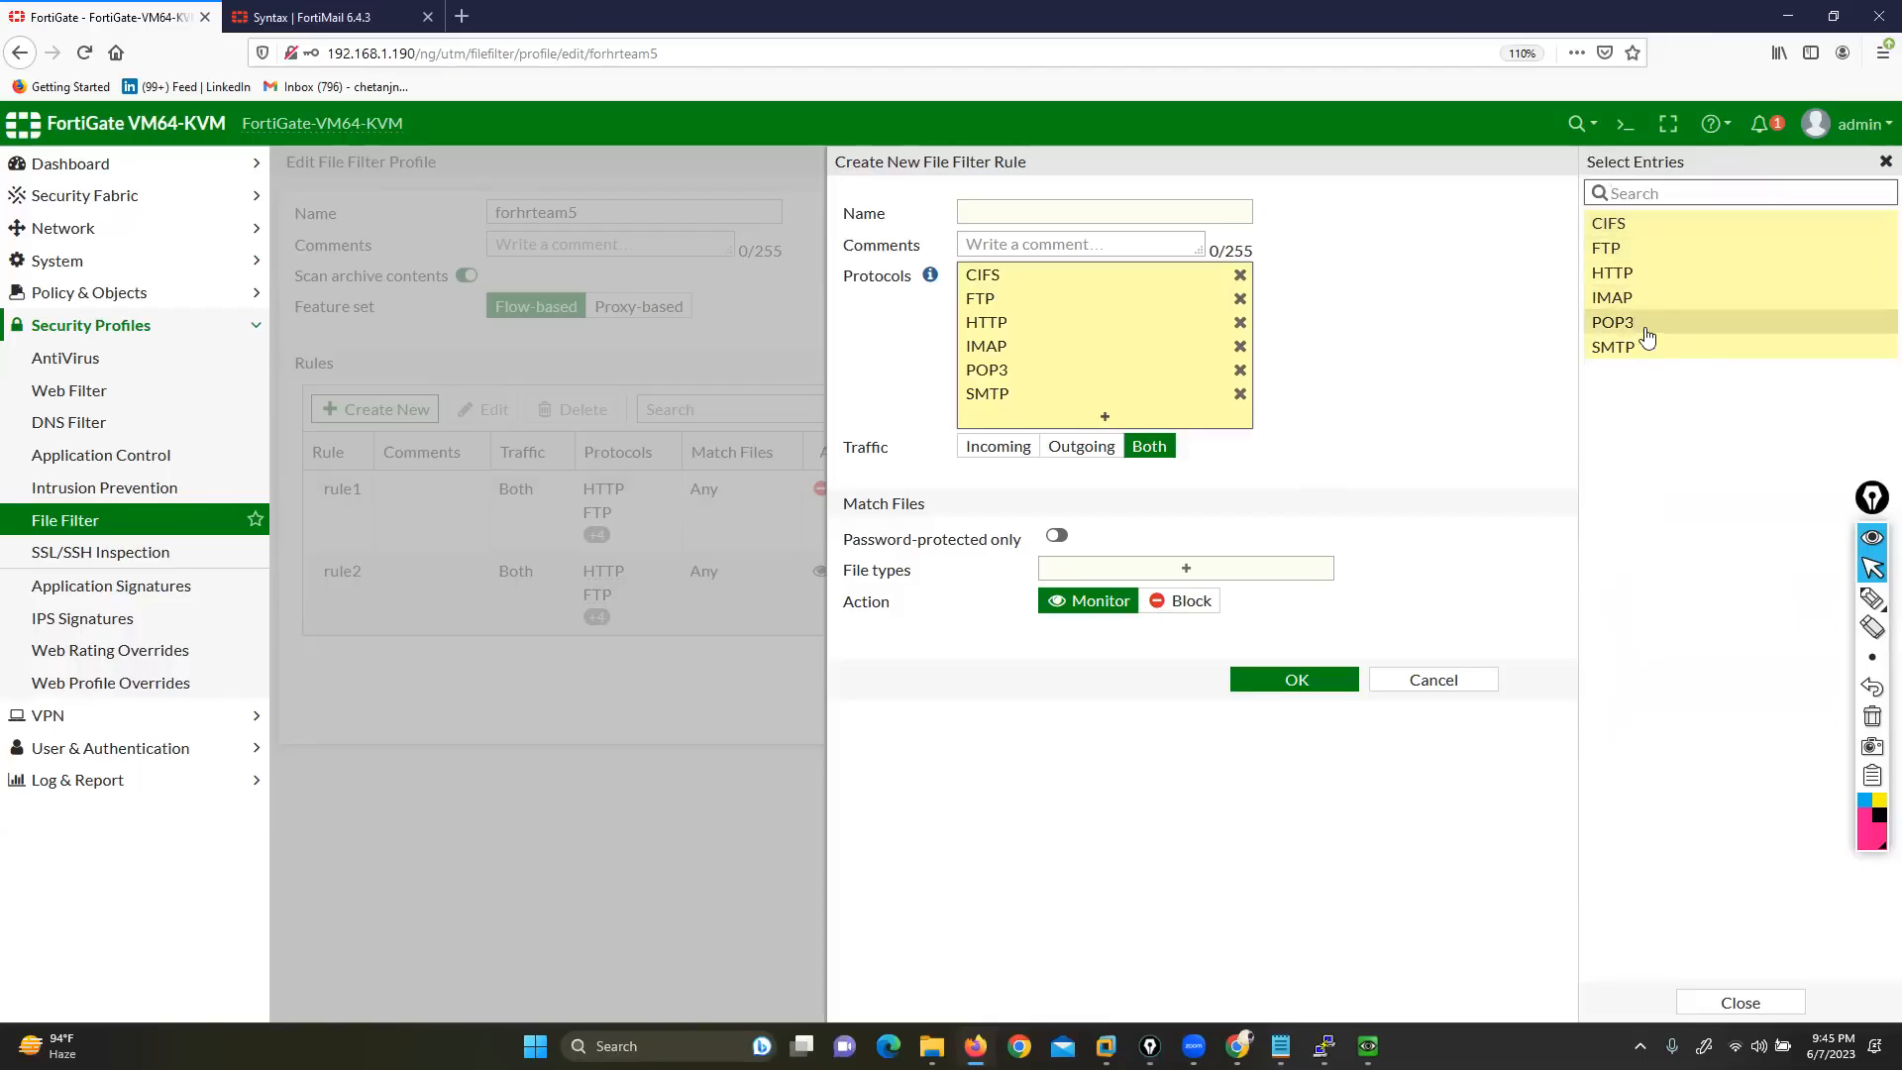
left_click(1371, 415)
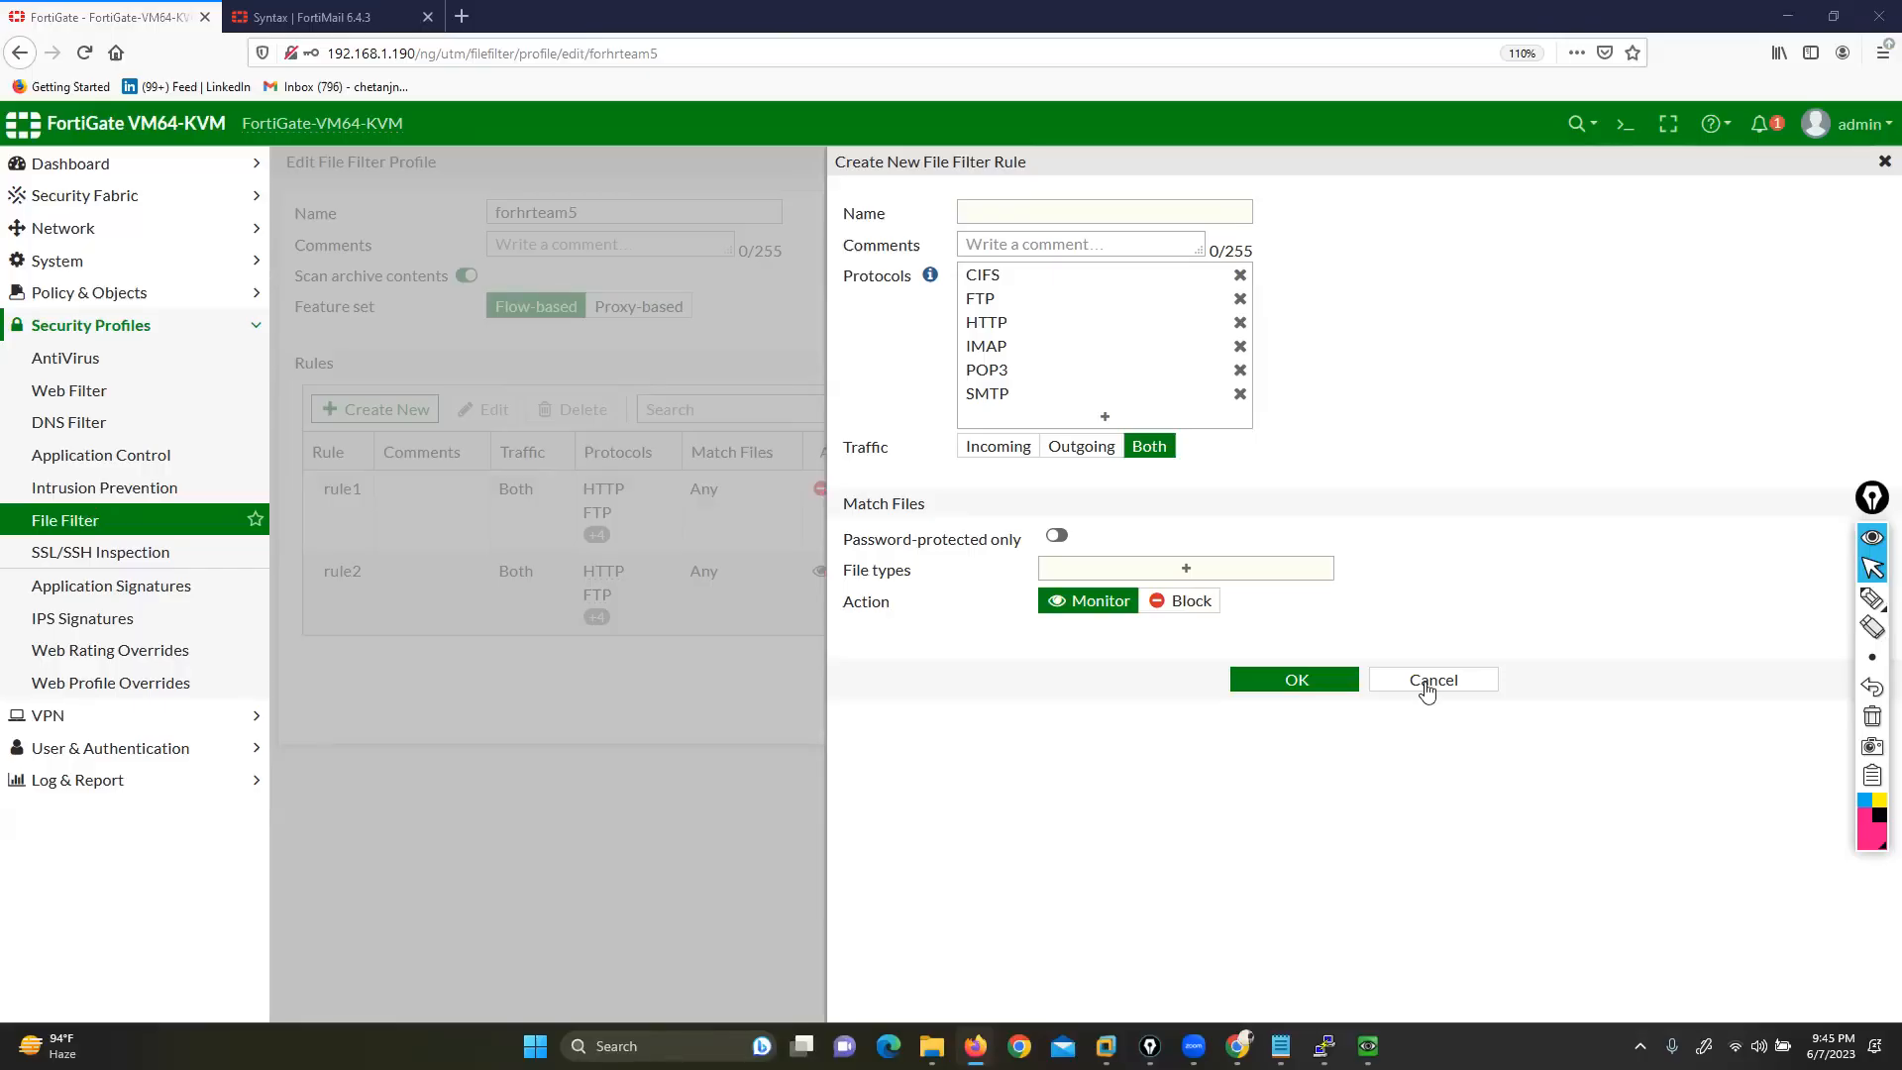
left_click(396, 372)
Enable File Filter on firewall policy rule1 using the forhrteam5 profile and save it
left_click(73, 293)
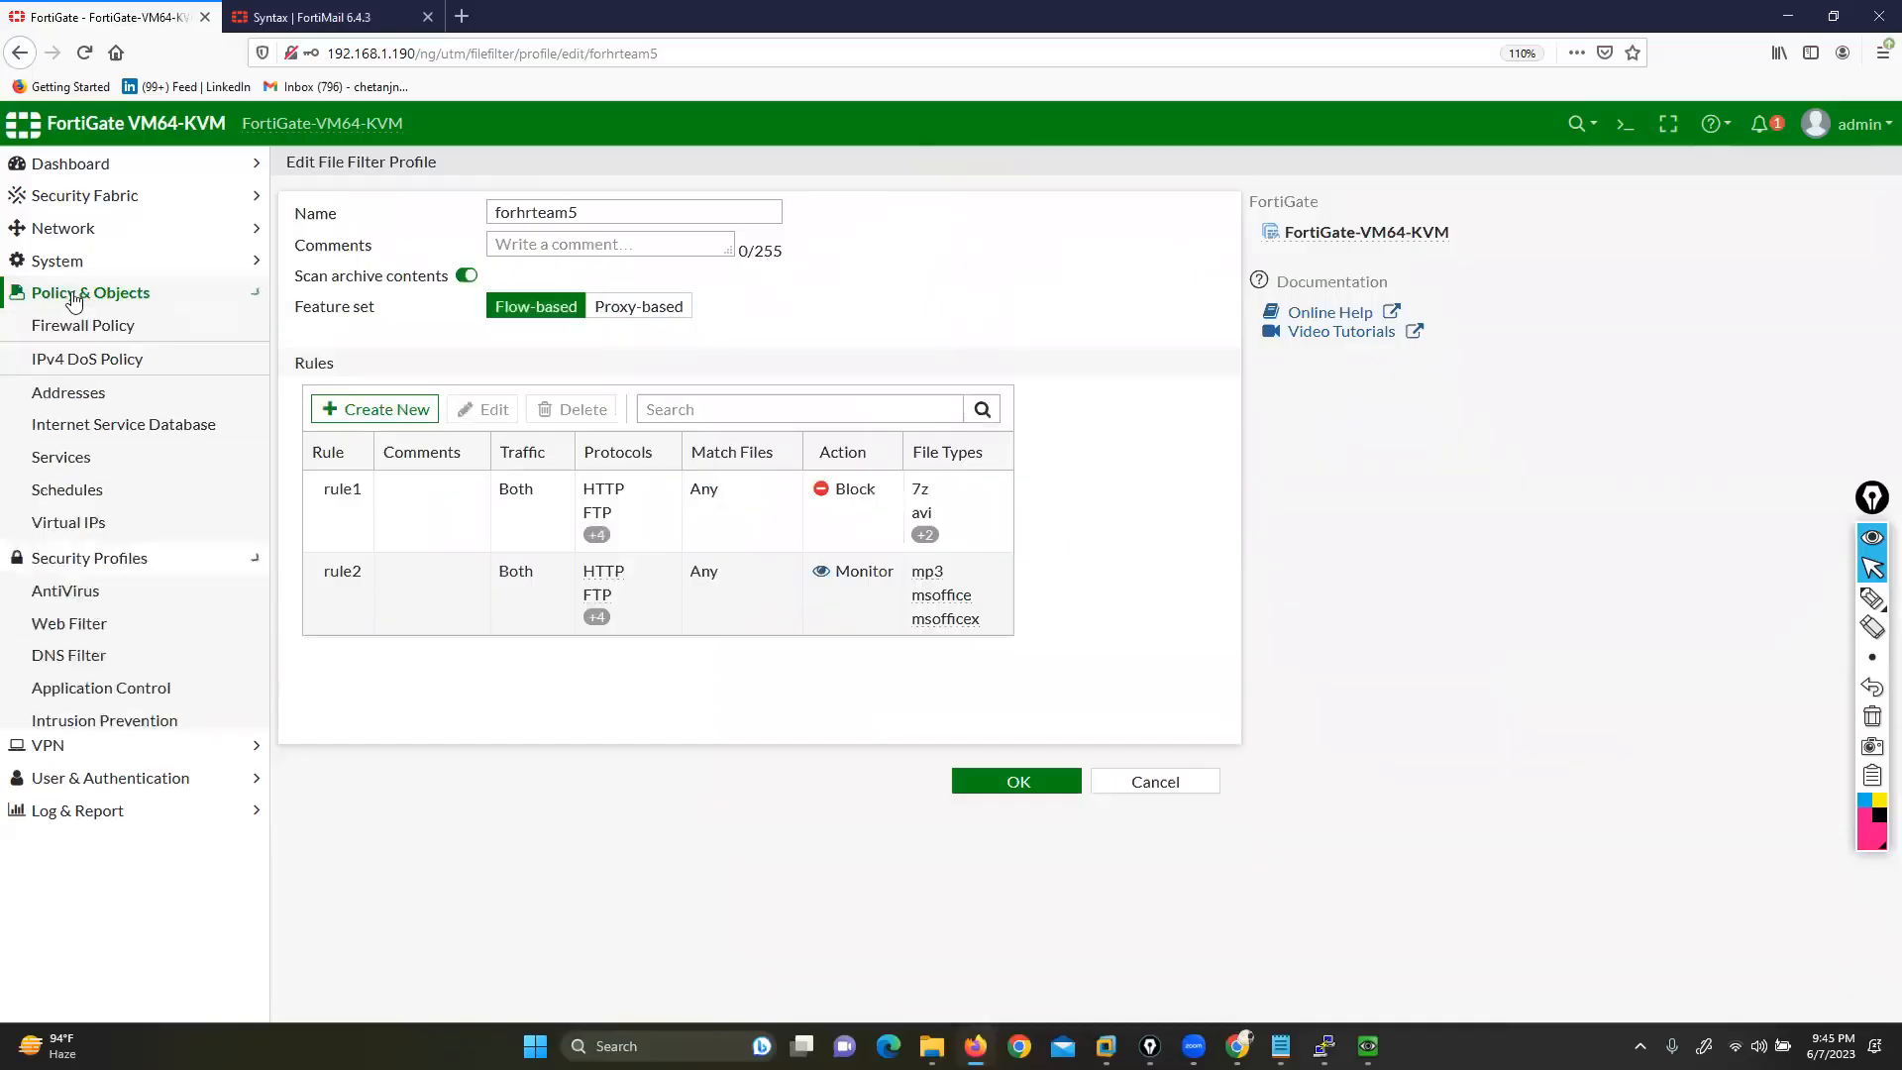
left_click(80, 325)
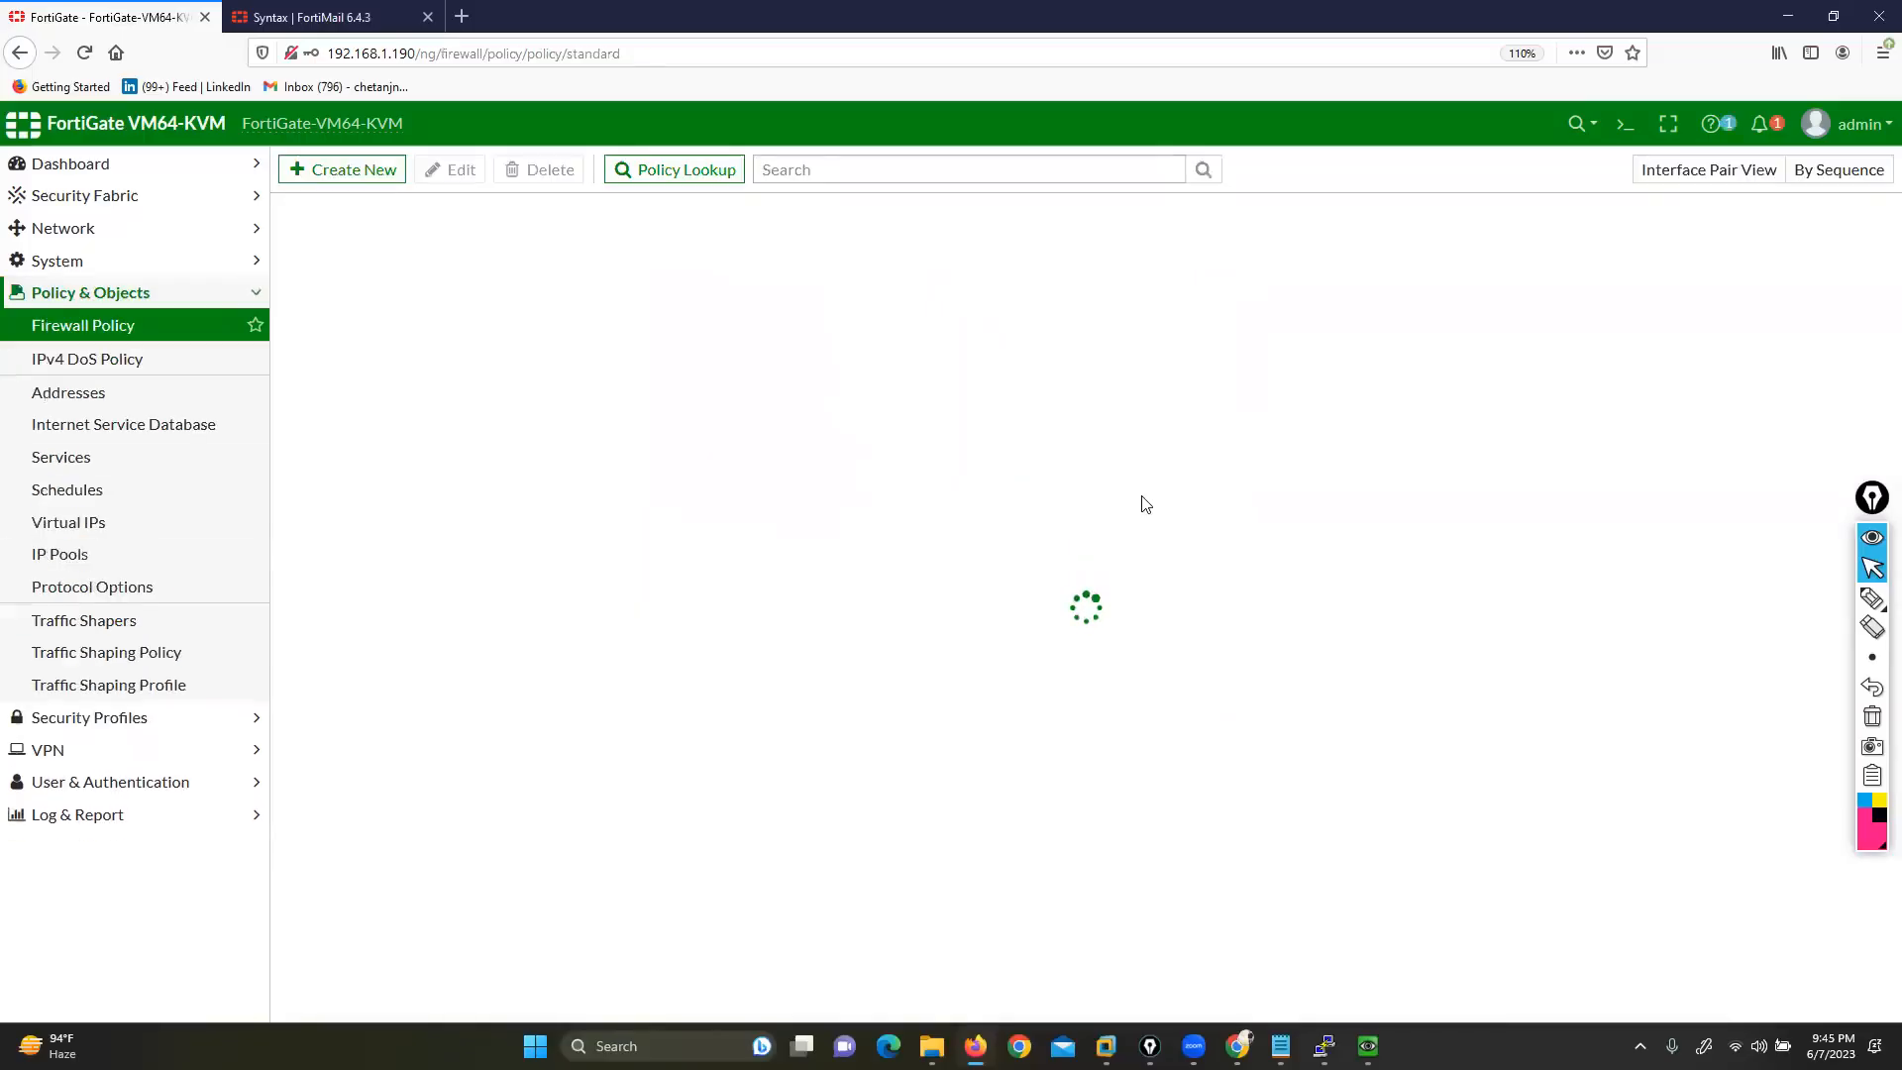
double_click(428, 287)
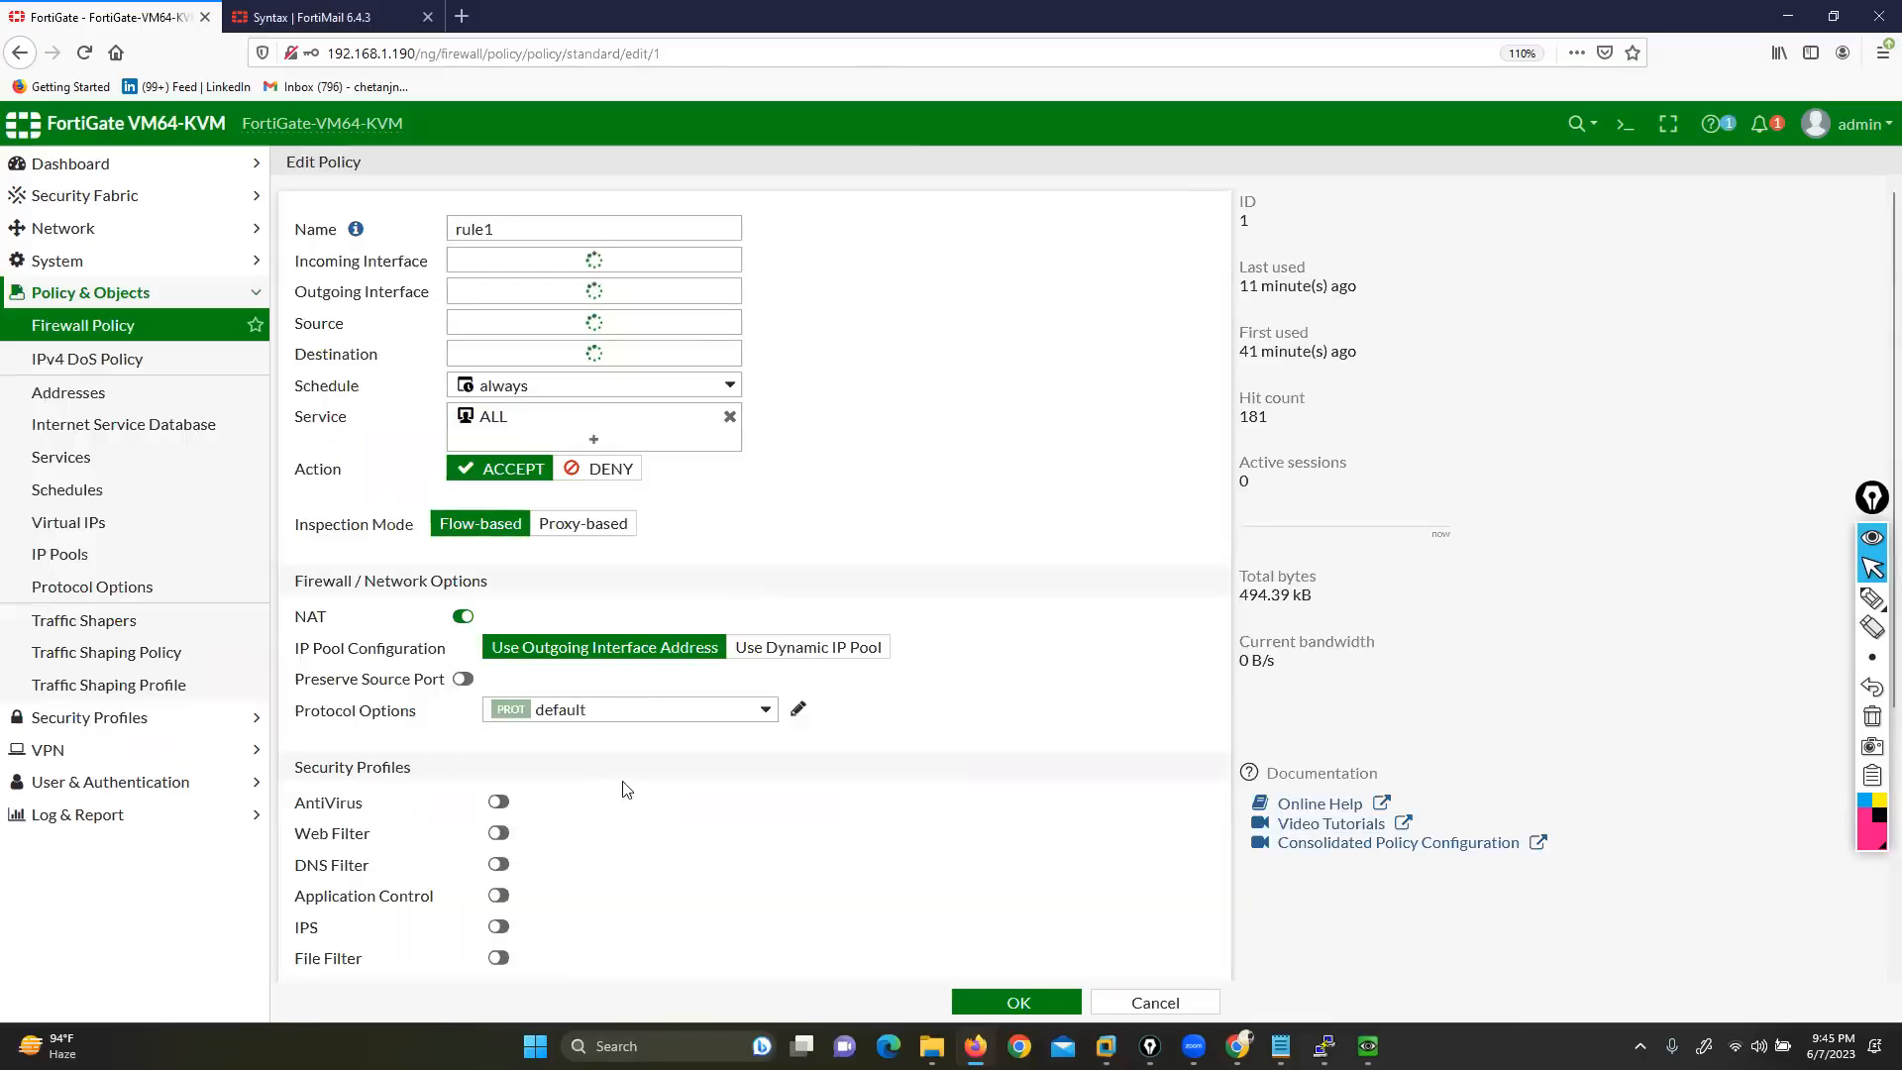
scroll(579, 803, "down", 2)
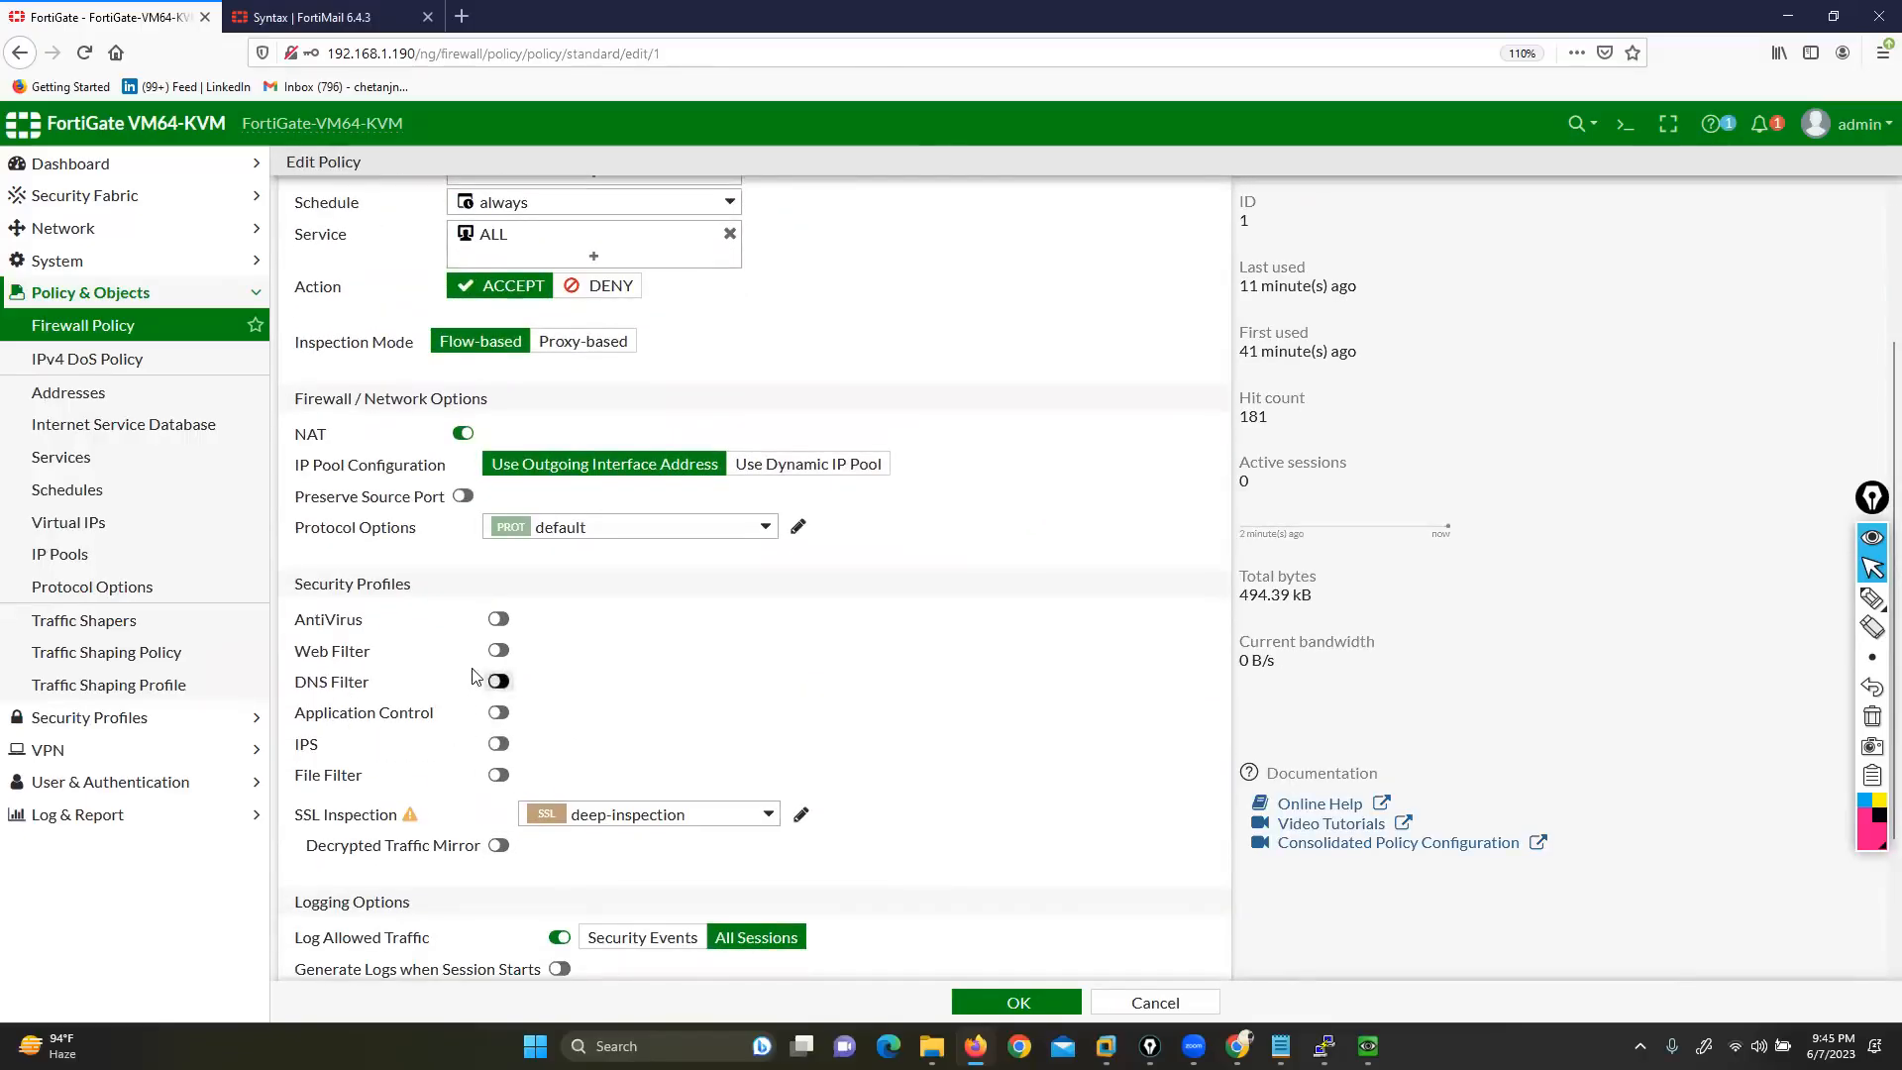
left_click(499, 774)
left_click(769, 773)
left_click(616, 836)
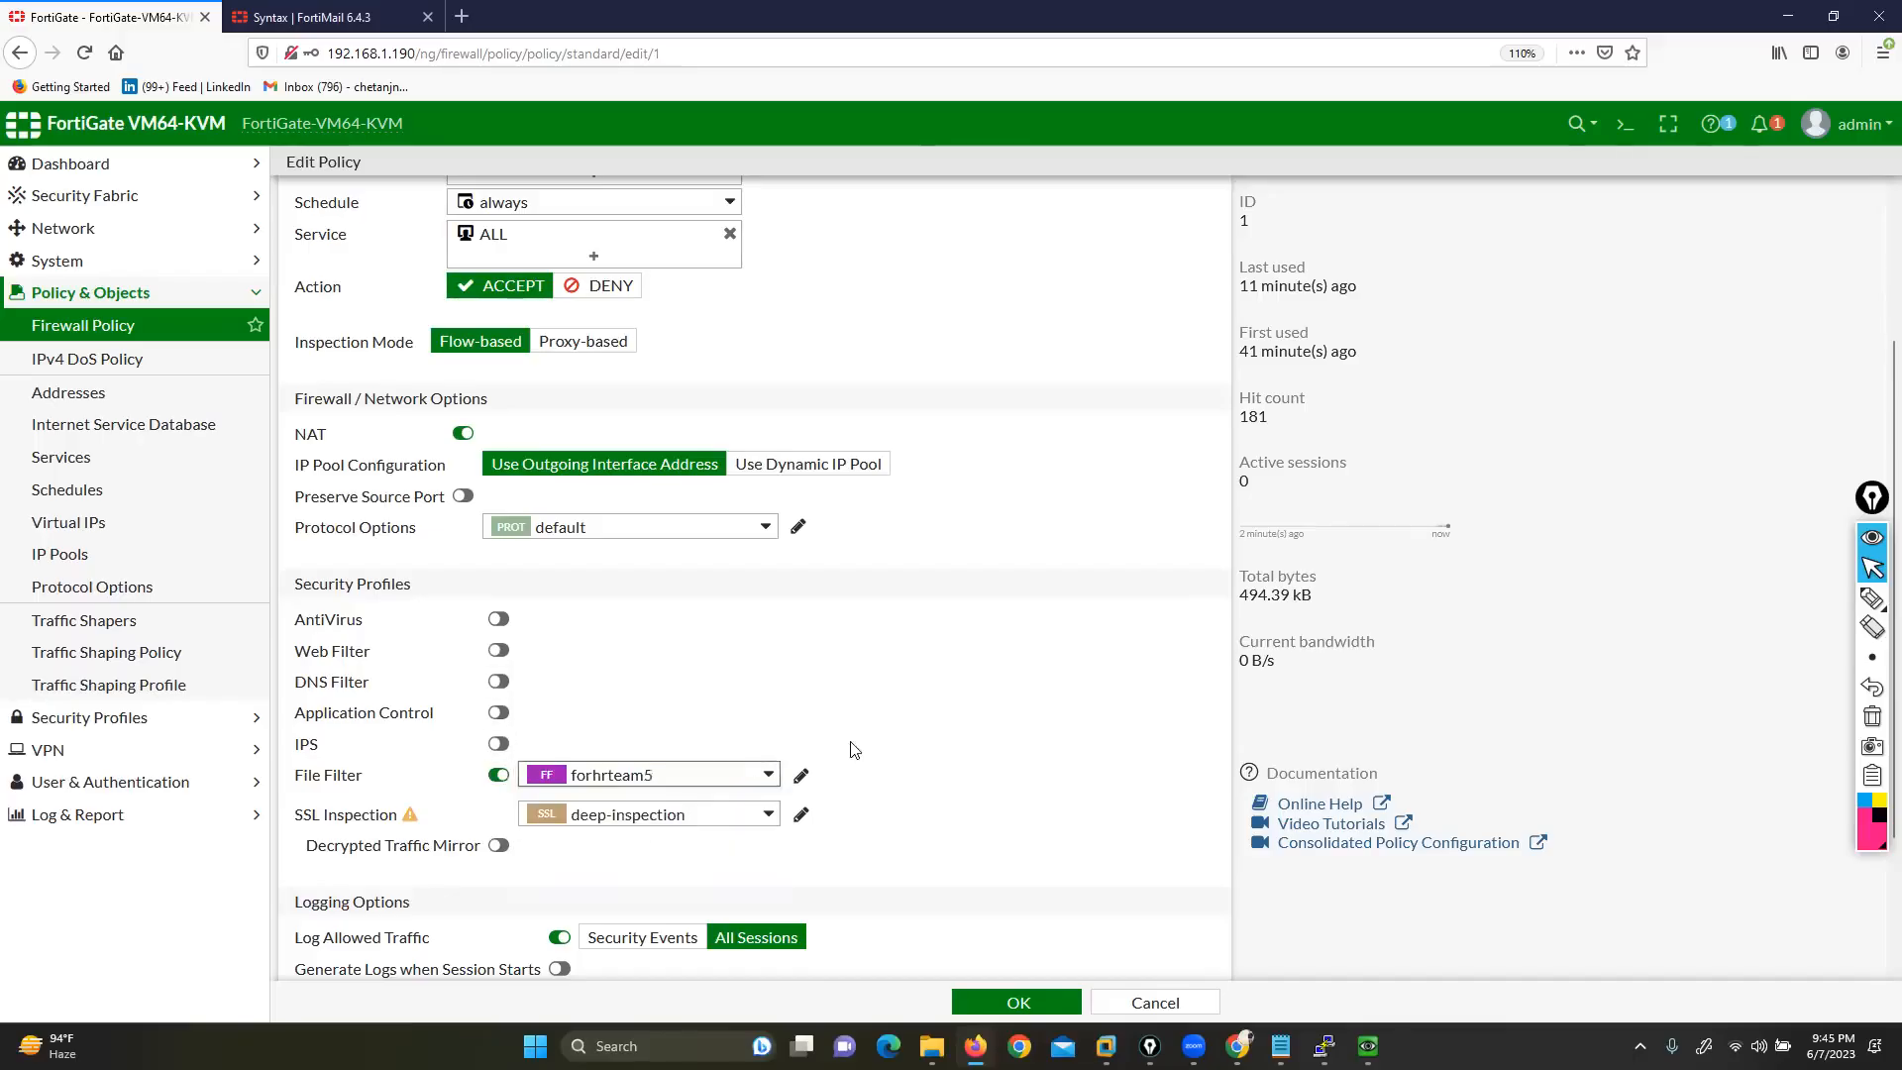
left_click(1019, 1003)
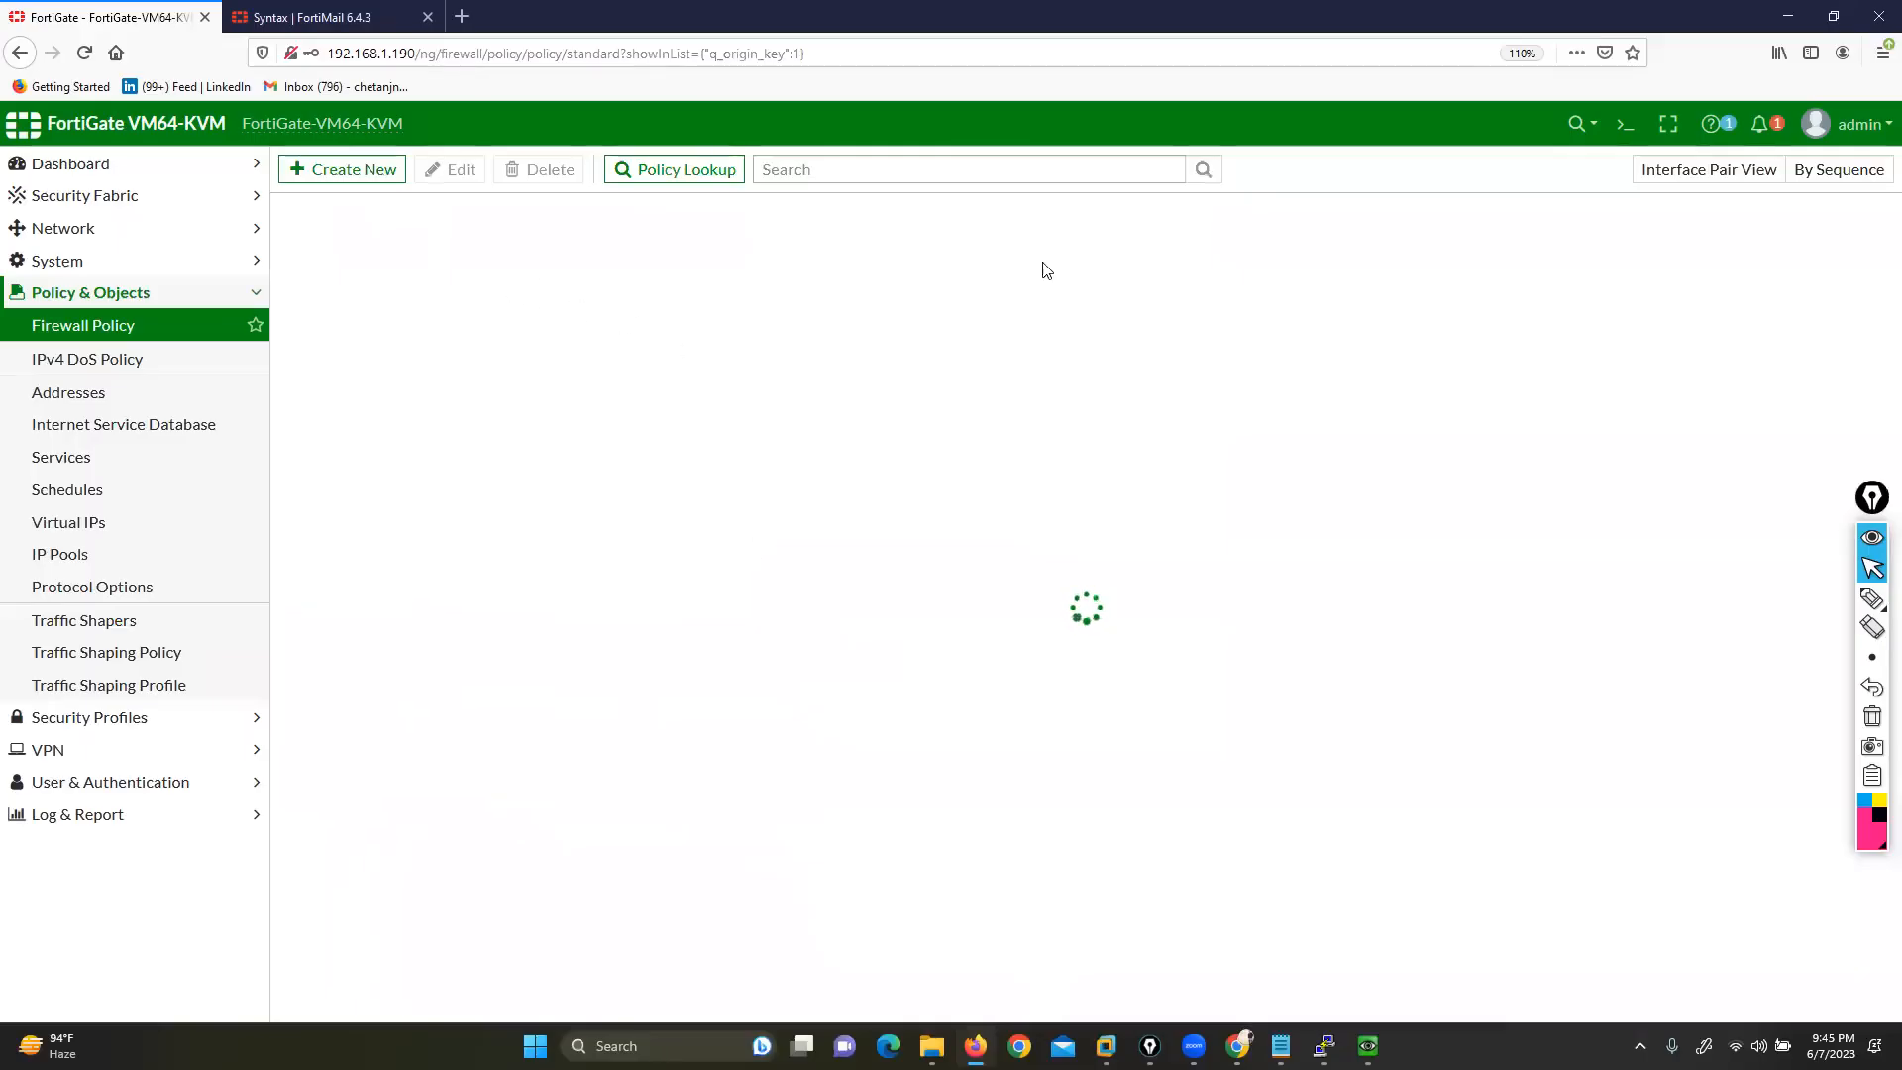
In the Windows test VM, close all open Internet Explorer tabs, including Facebook
left_click(1368, 1046)
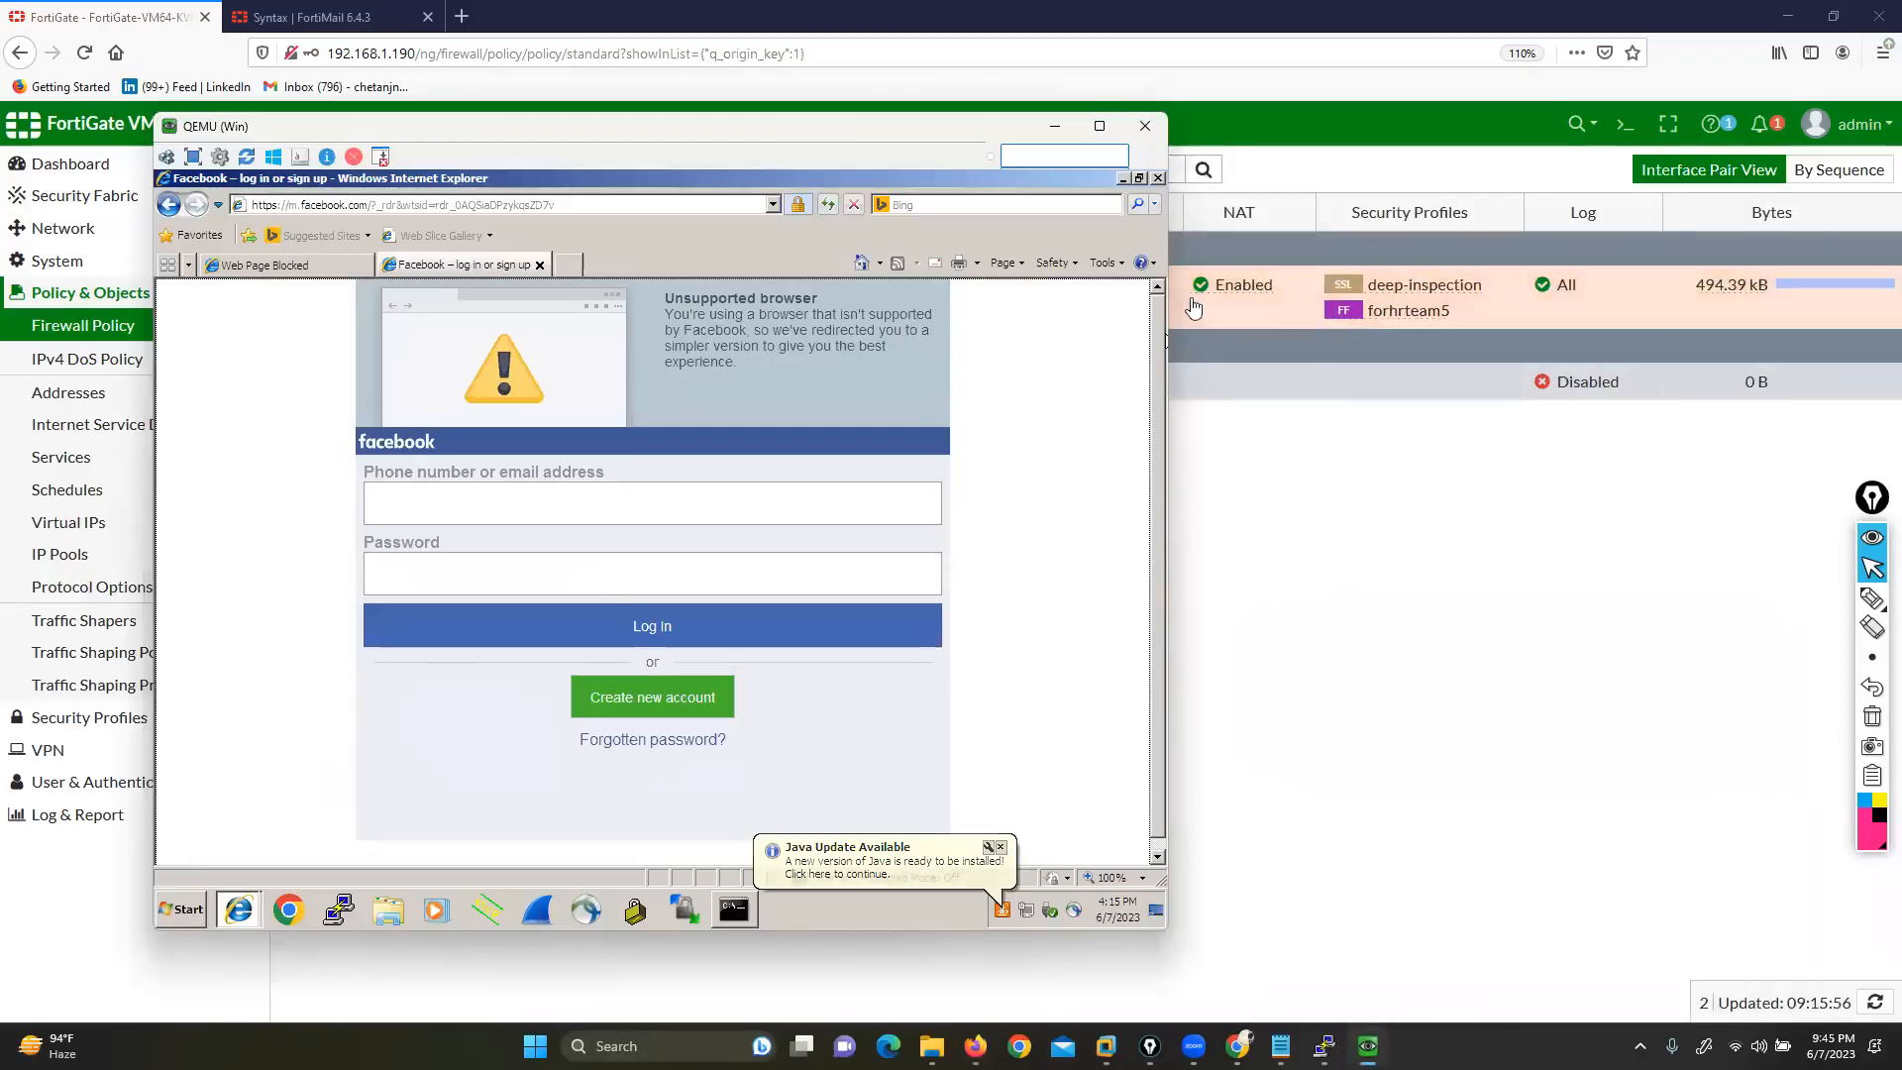
left_click(1158, 180)
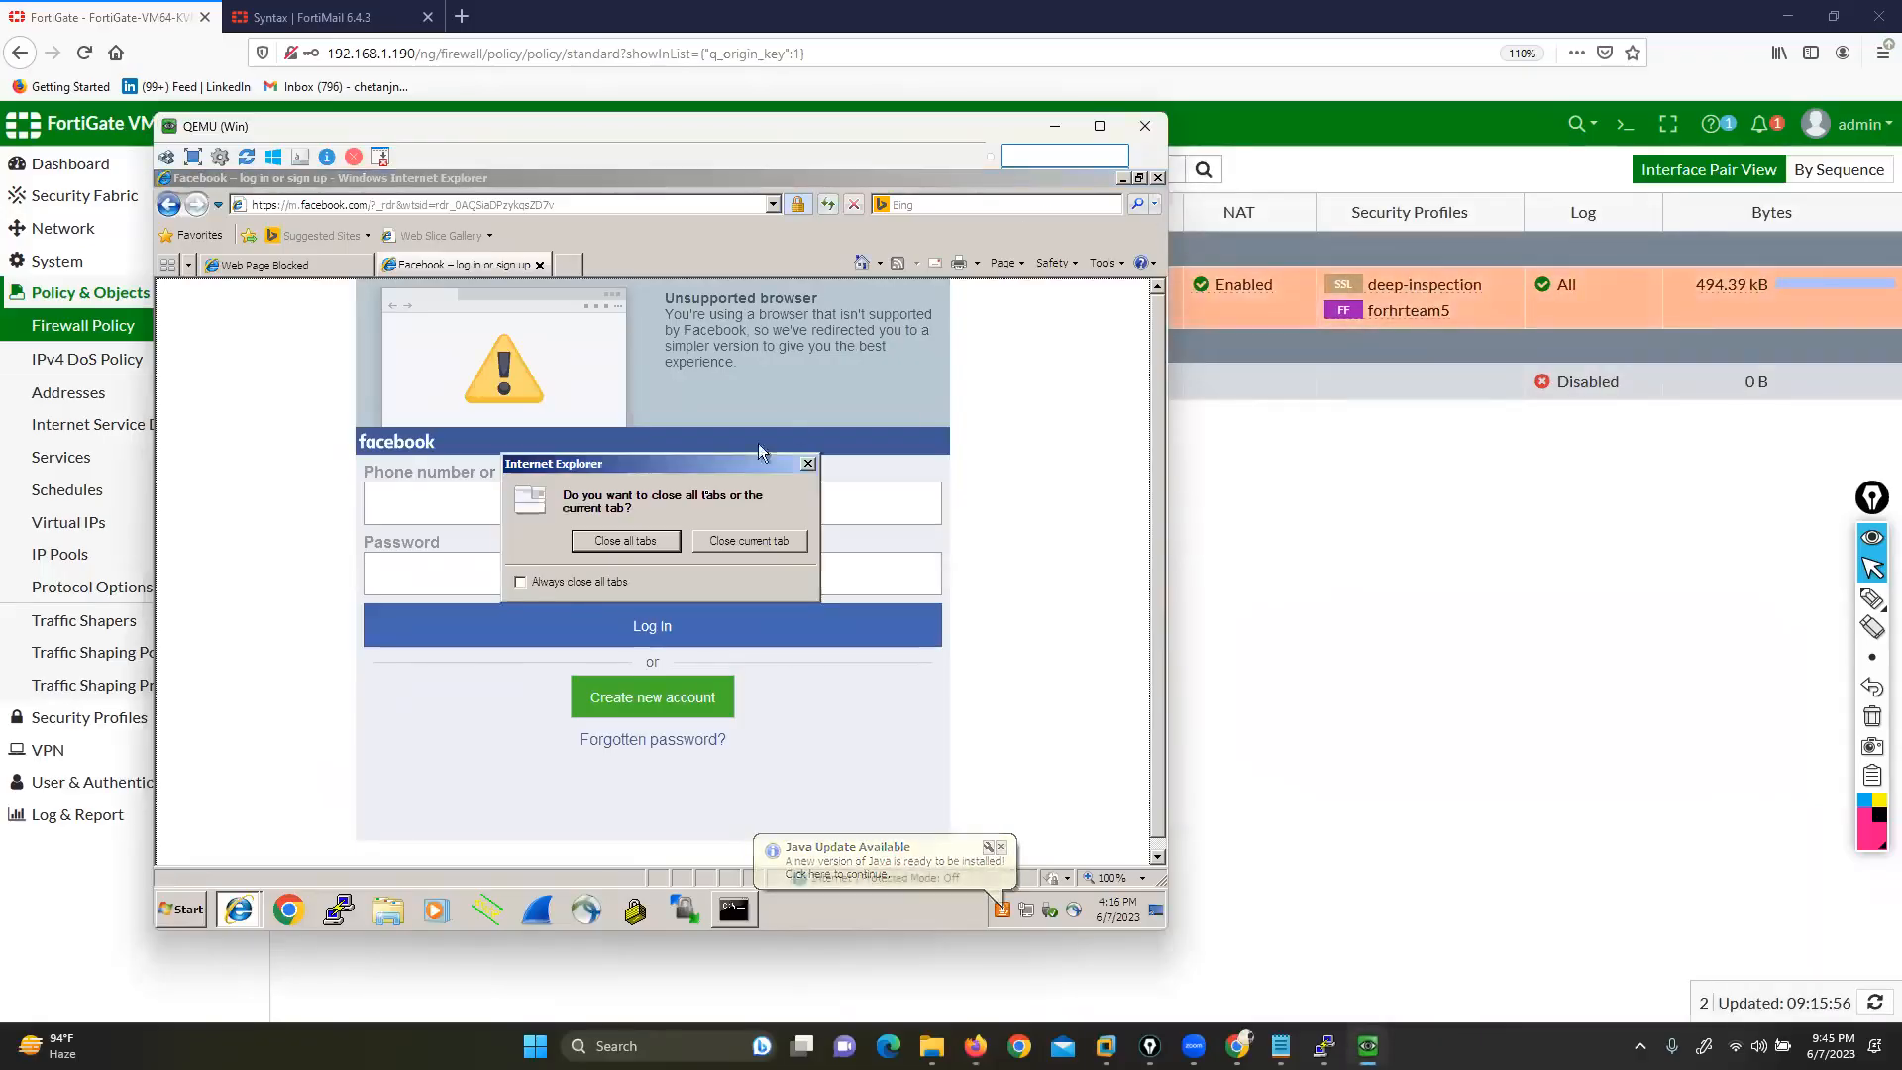
left_click(626, 540)
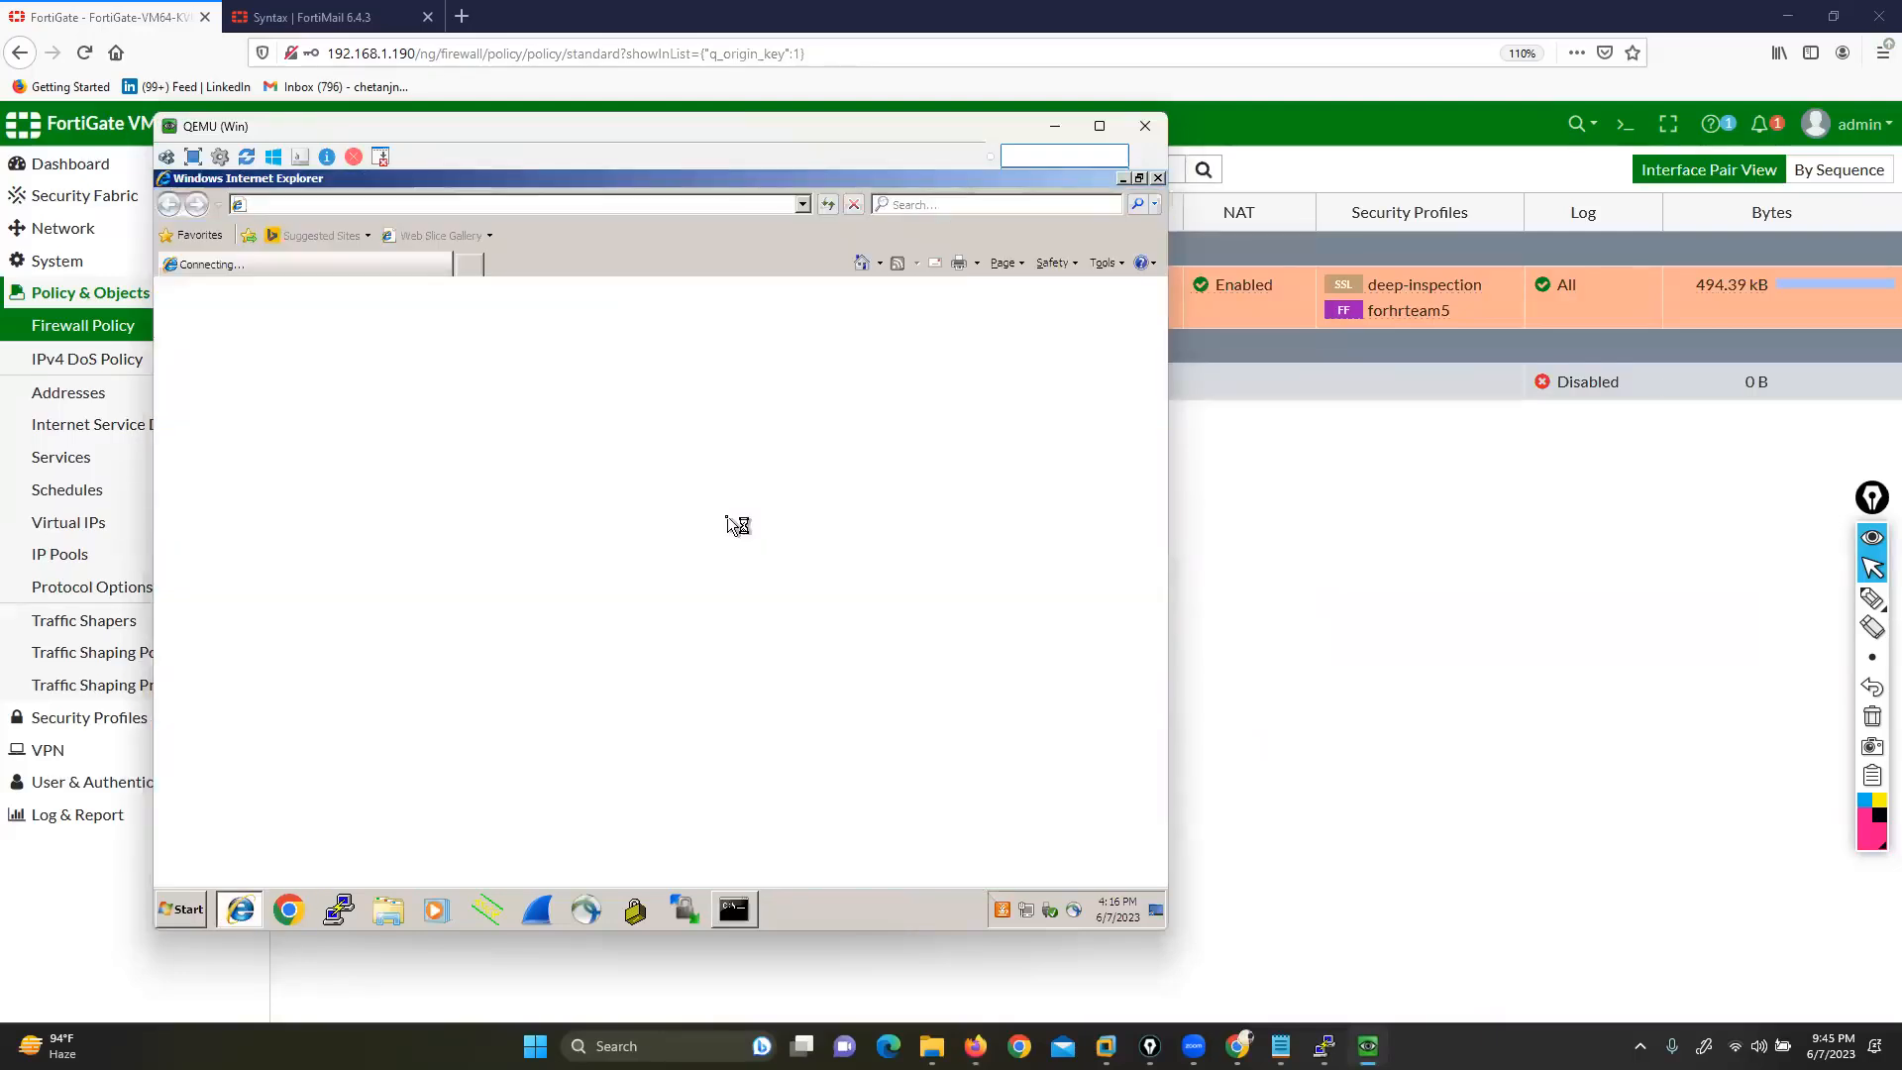
Load google.com in a new Internet Explorer tab, then return to the FortiGate policy list
left_click(471, 266)
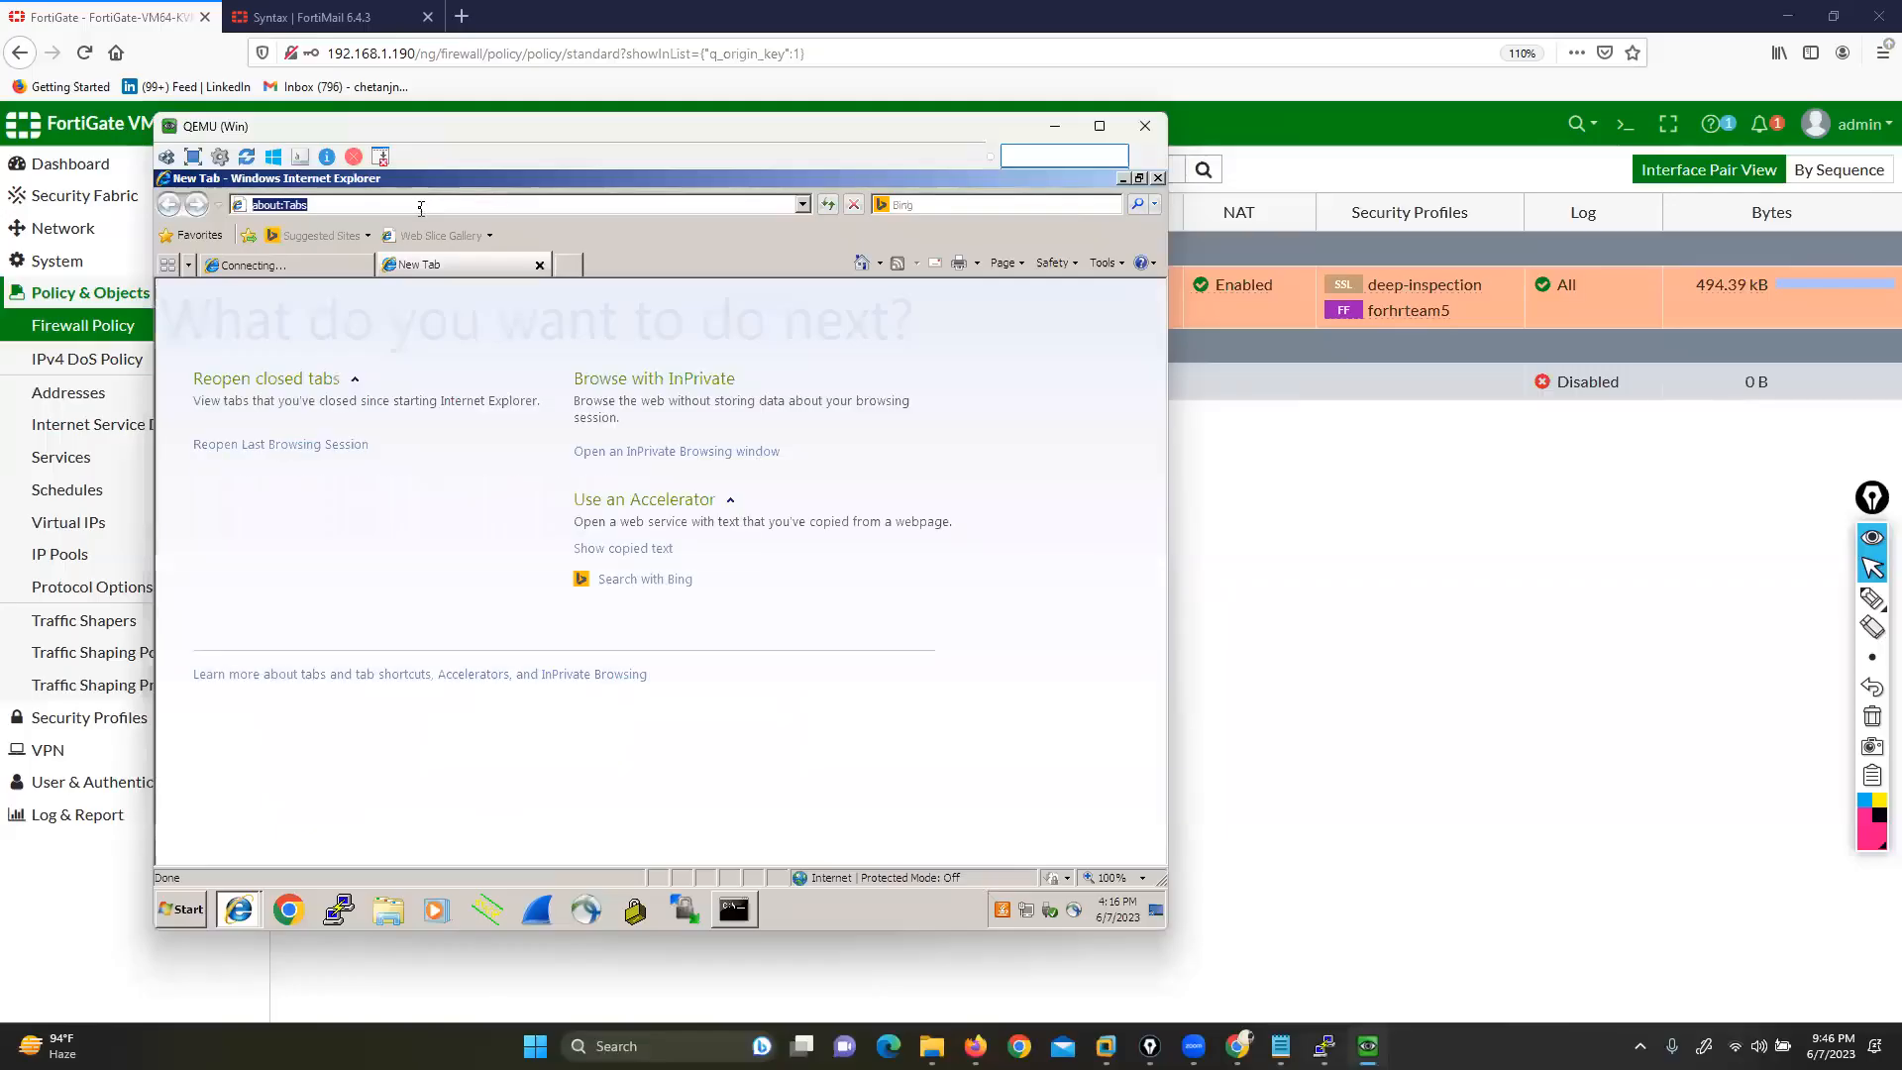
type("go")
key("Down")
key("Return")
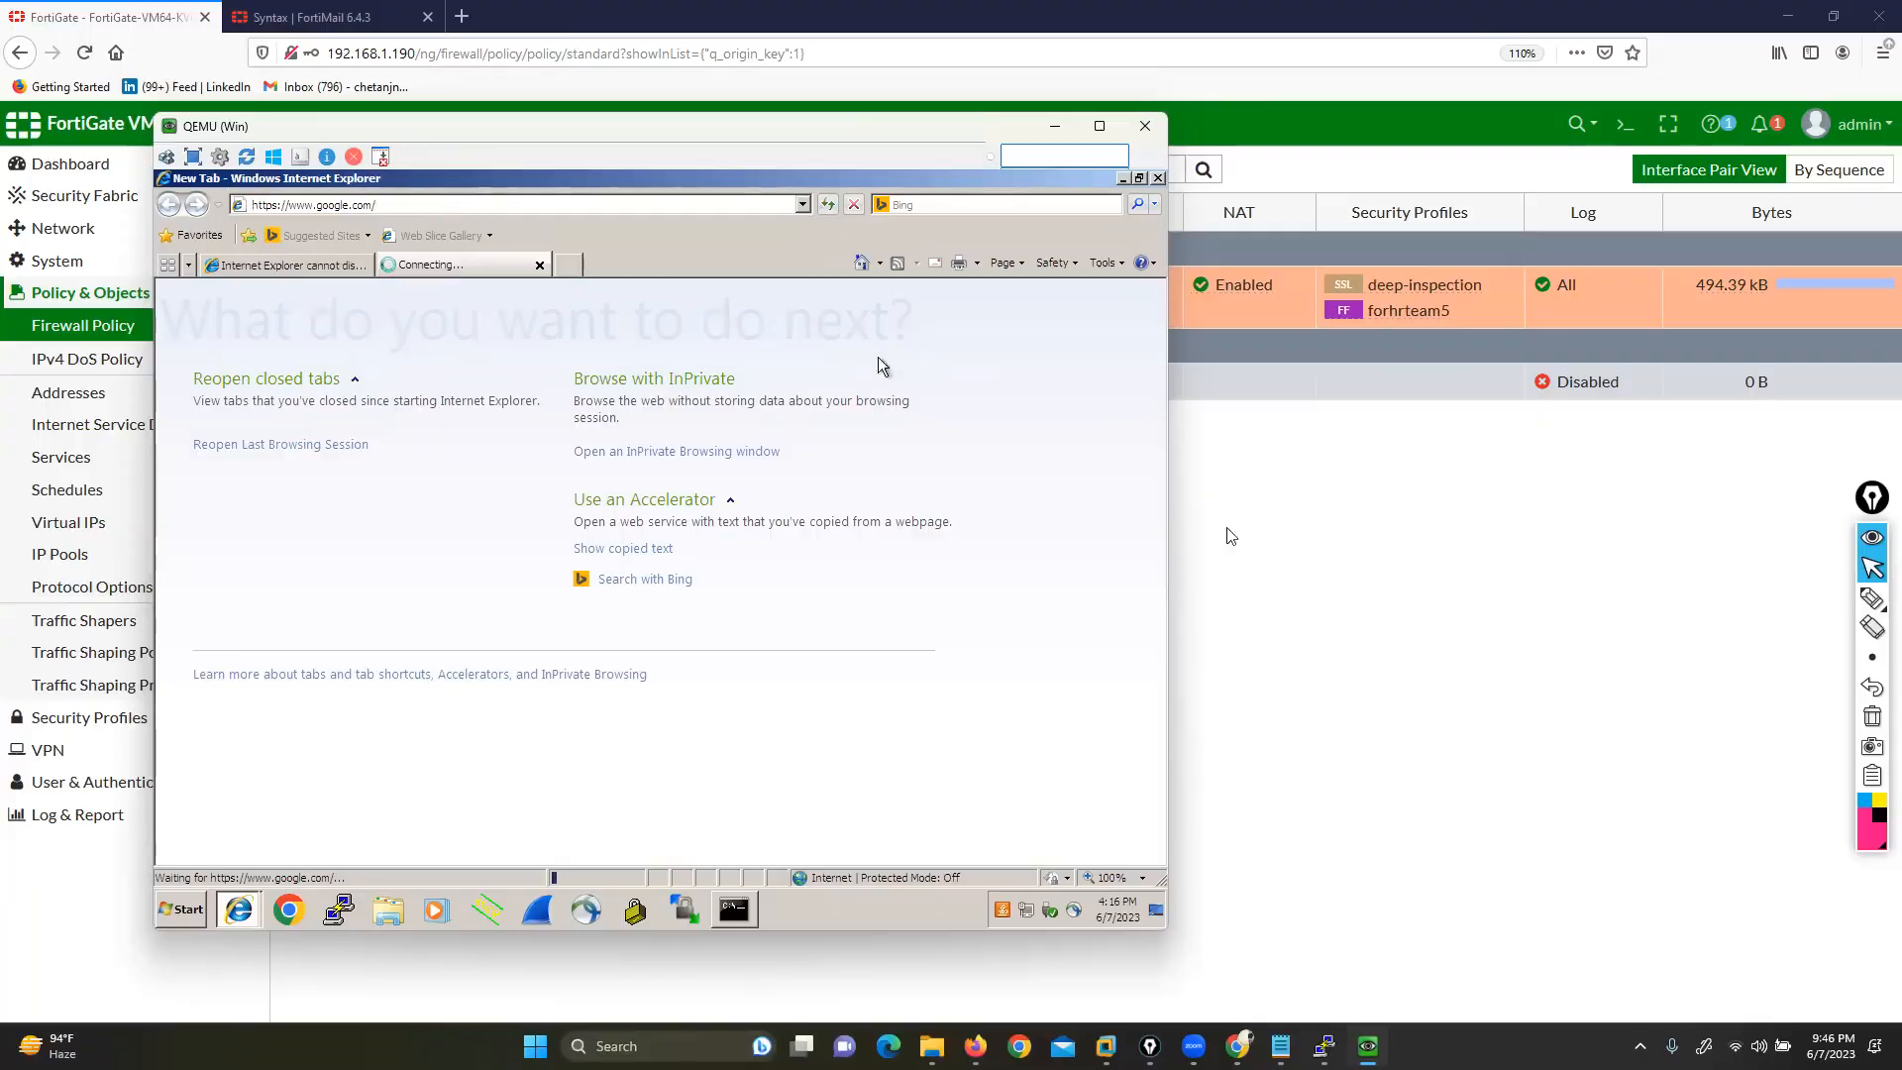
left_click(1341, 600)
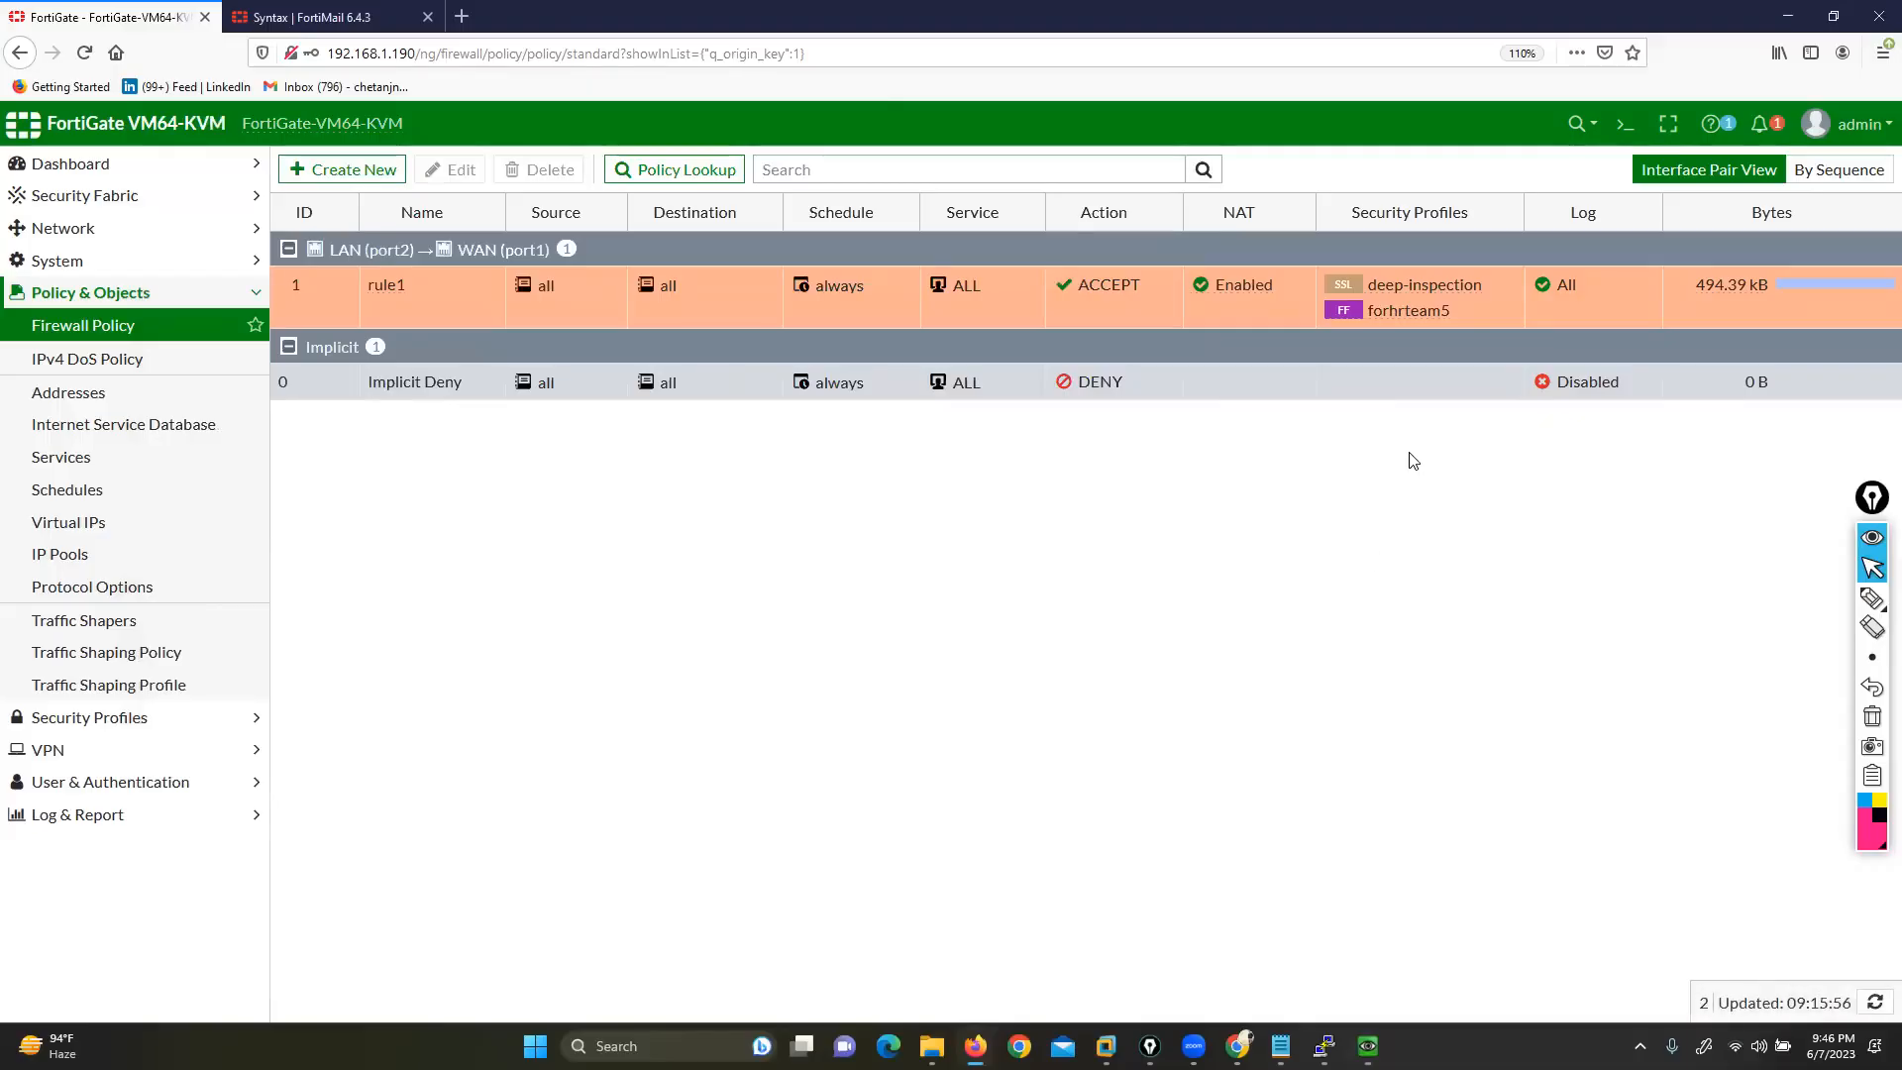
left_click(1281, 1047)
left_click(995, 555)
left_click_drag(436, 463, 860, 479)
left_click_drag(414, 417, 721, 424)
left_click_drag(691, 511, 888, 519)
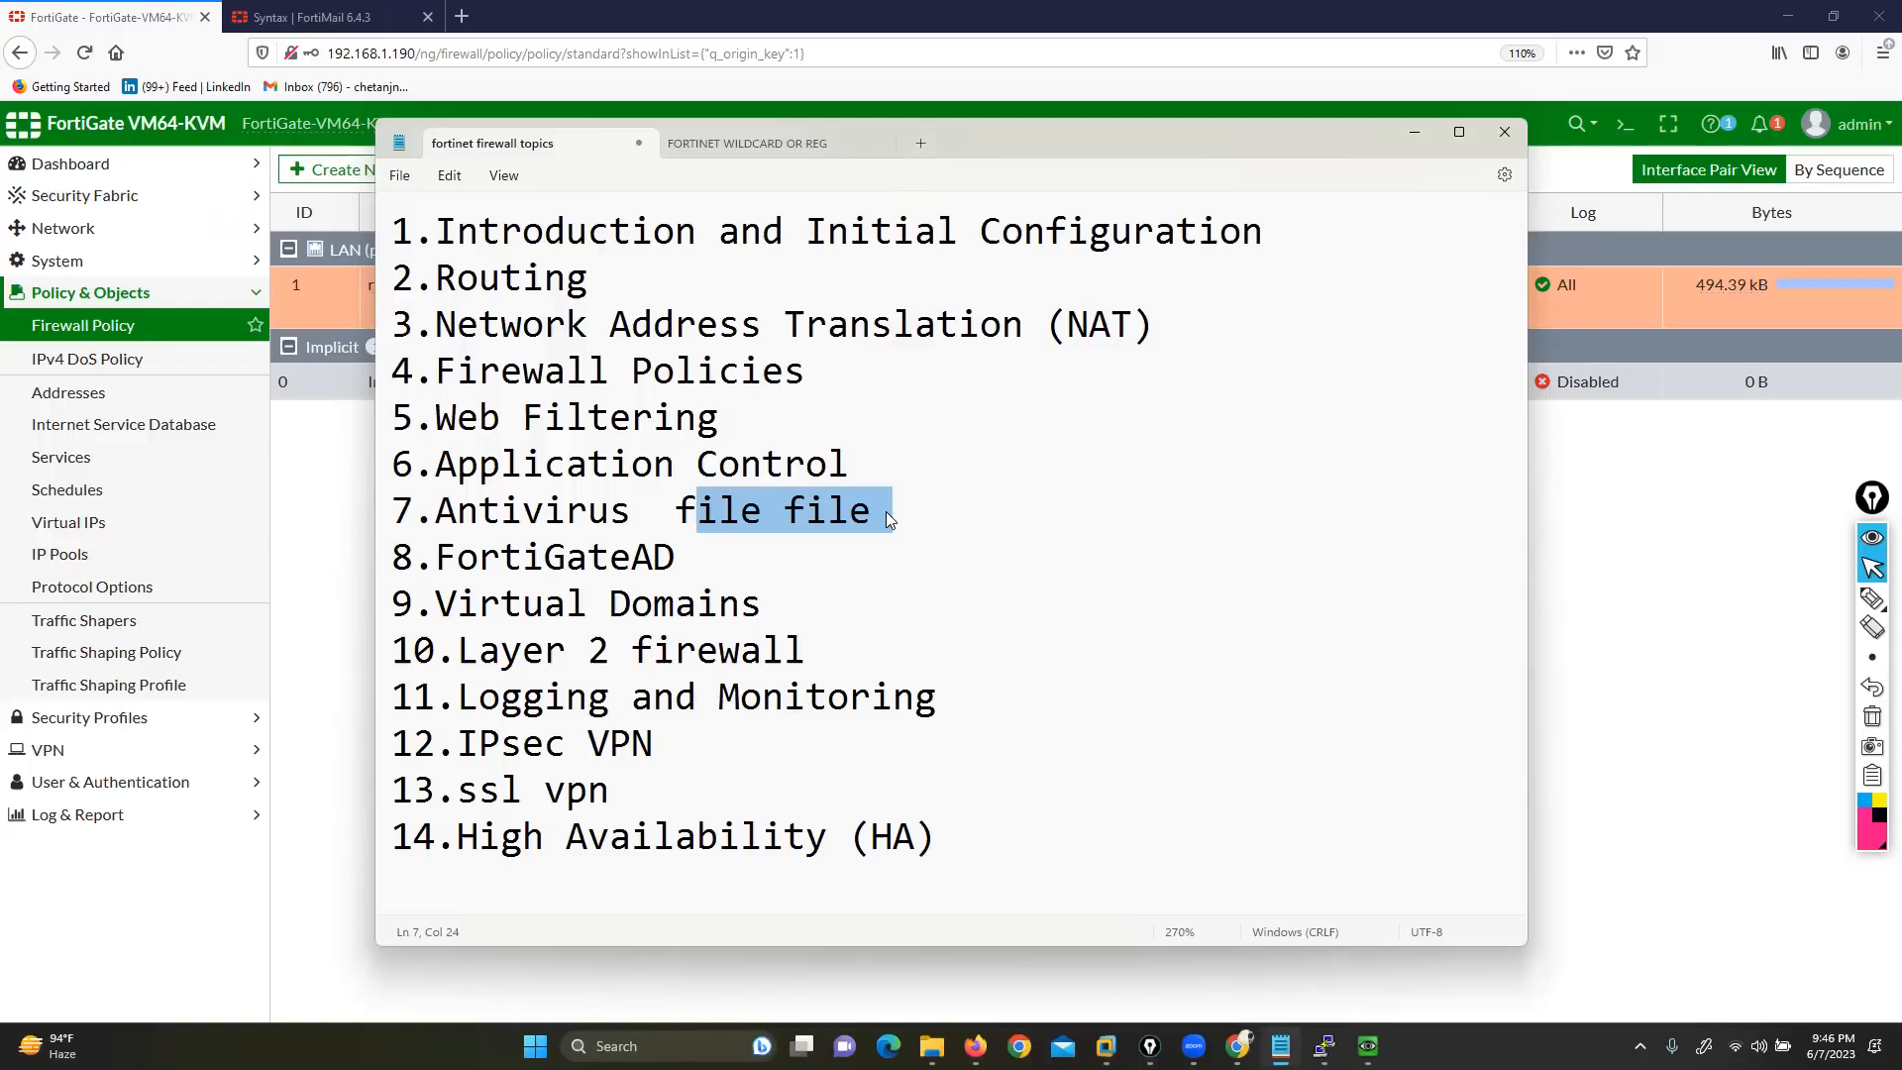
left_click(1533, 867)
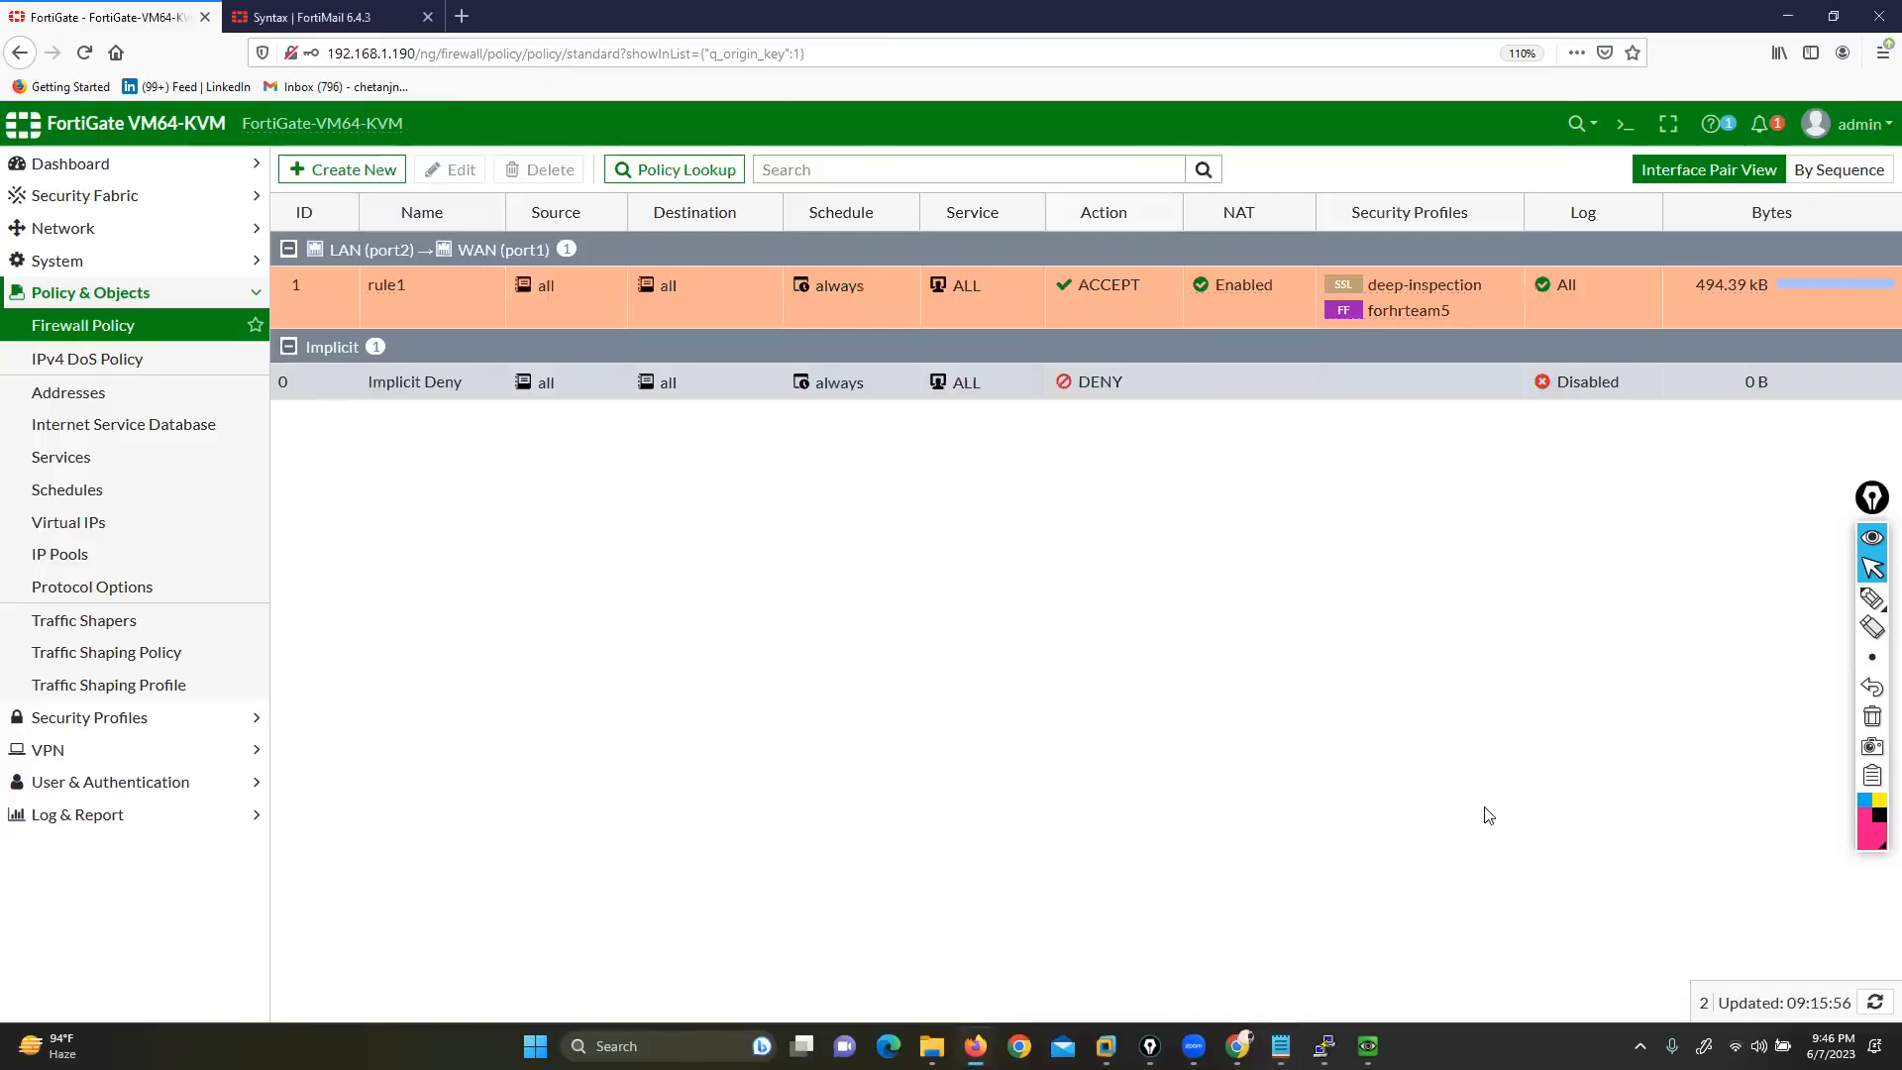
mouse_move(1368, 1046)
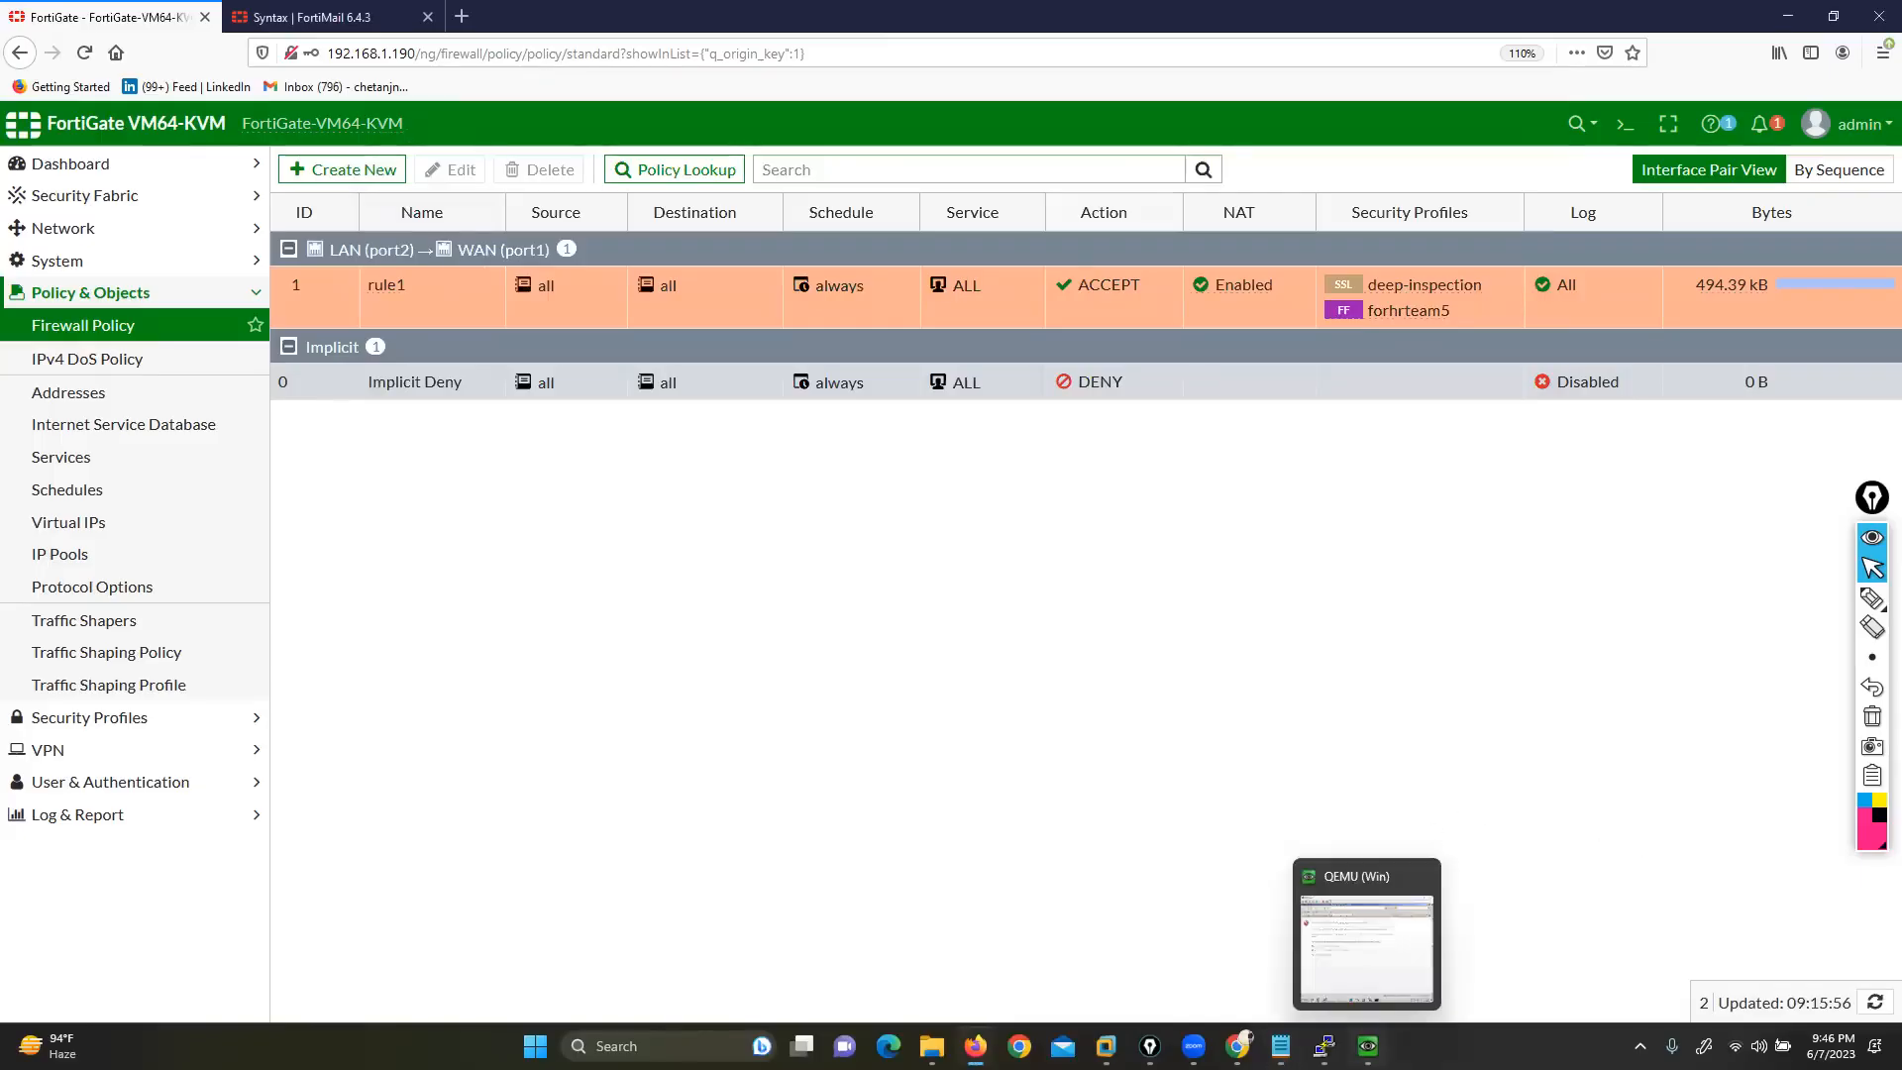
Bring the QEMU test VM forward, then show the desktop with Win+D
left_click(1391, 931)
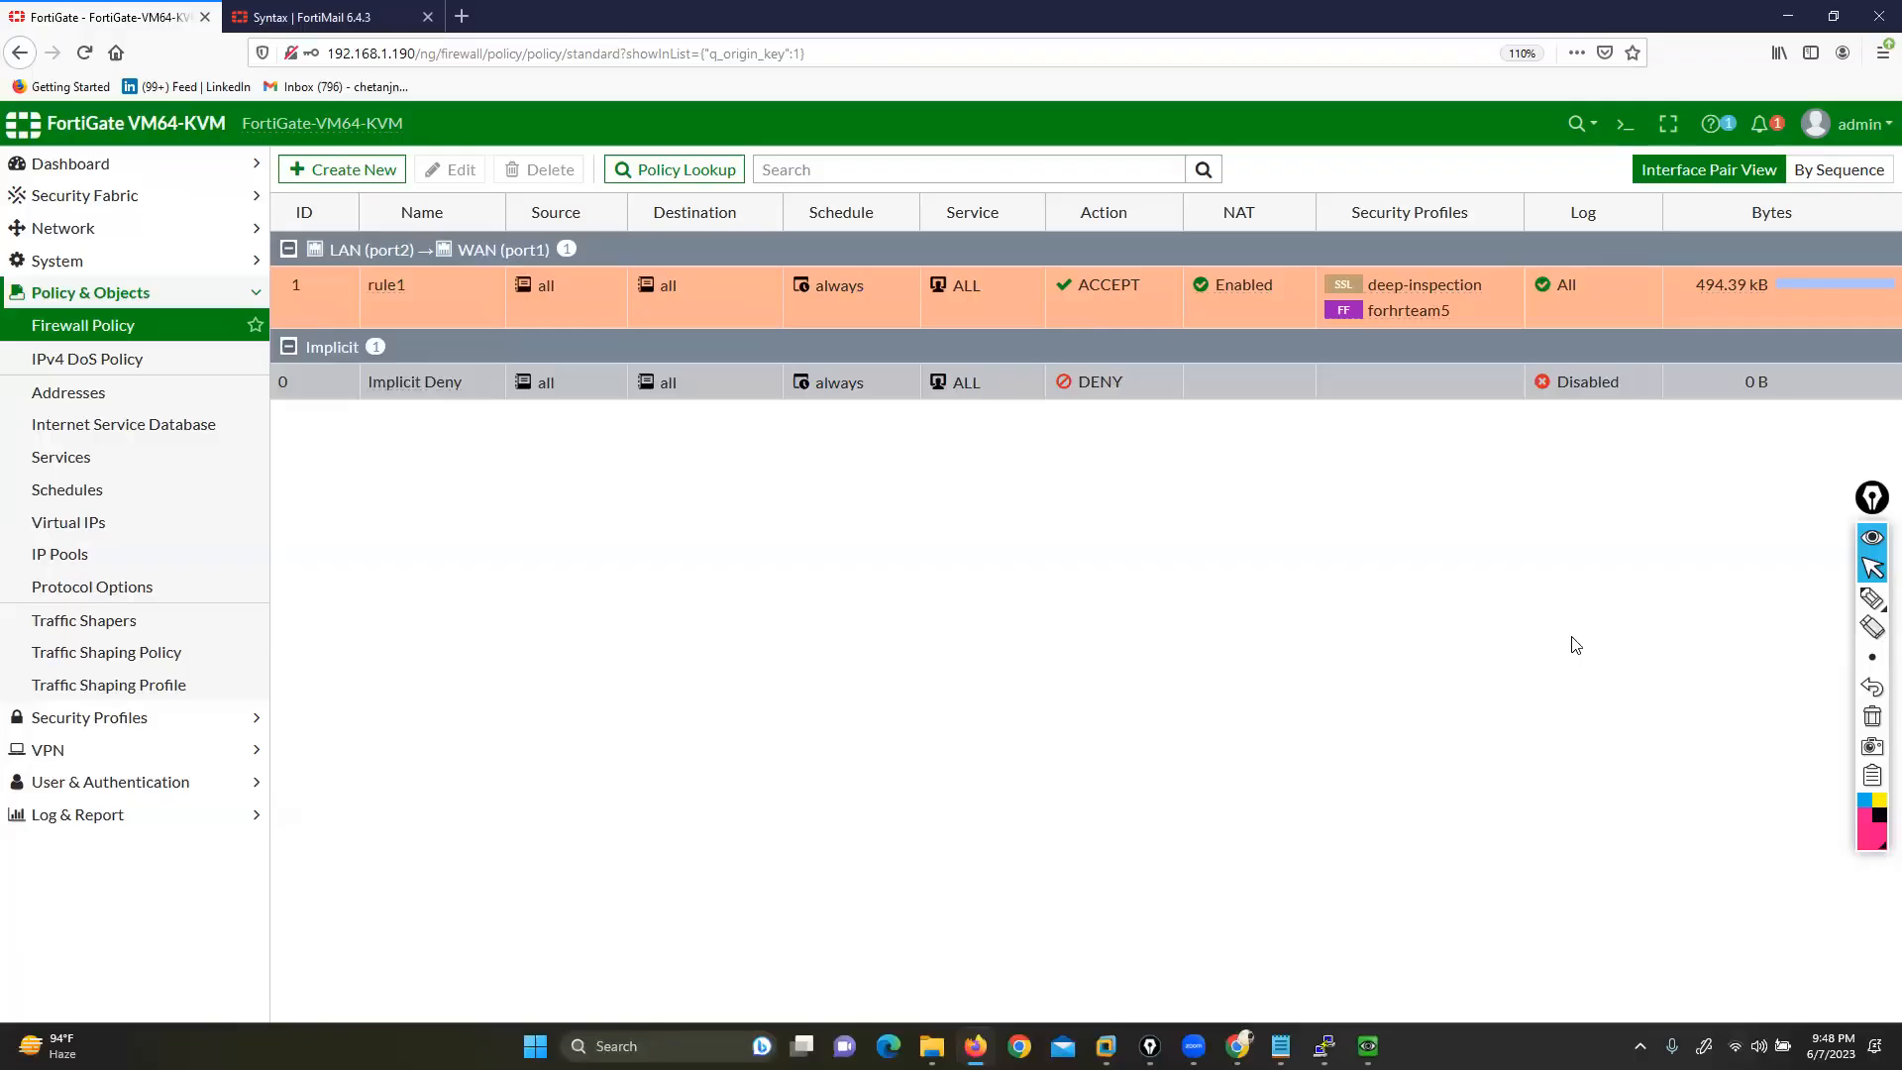
key("super+d")
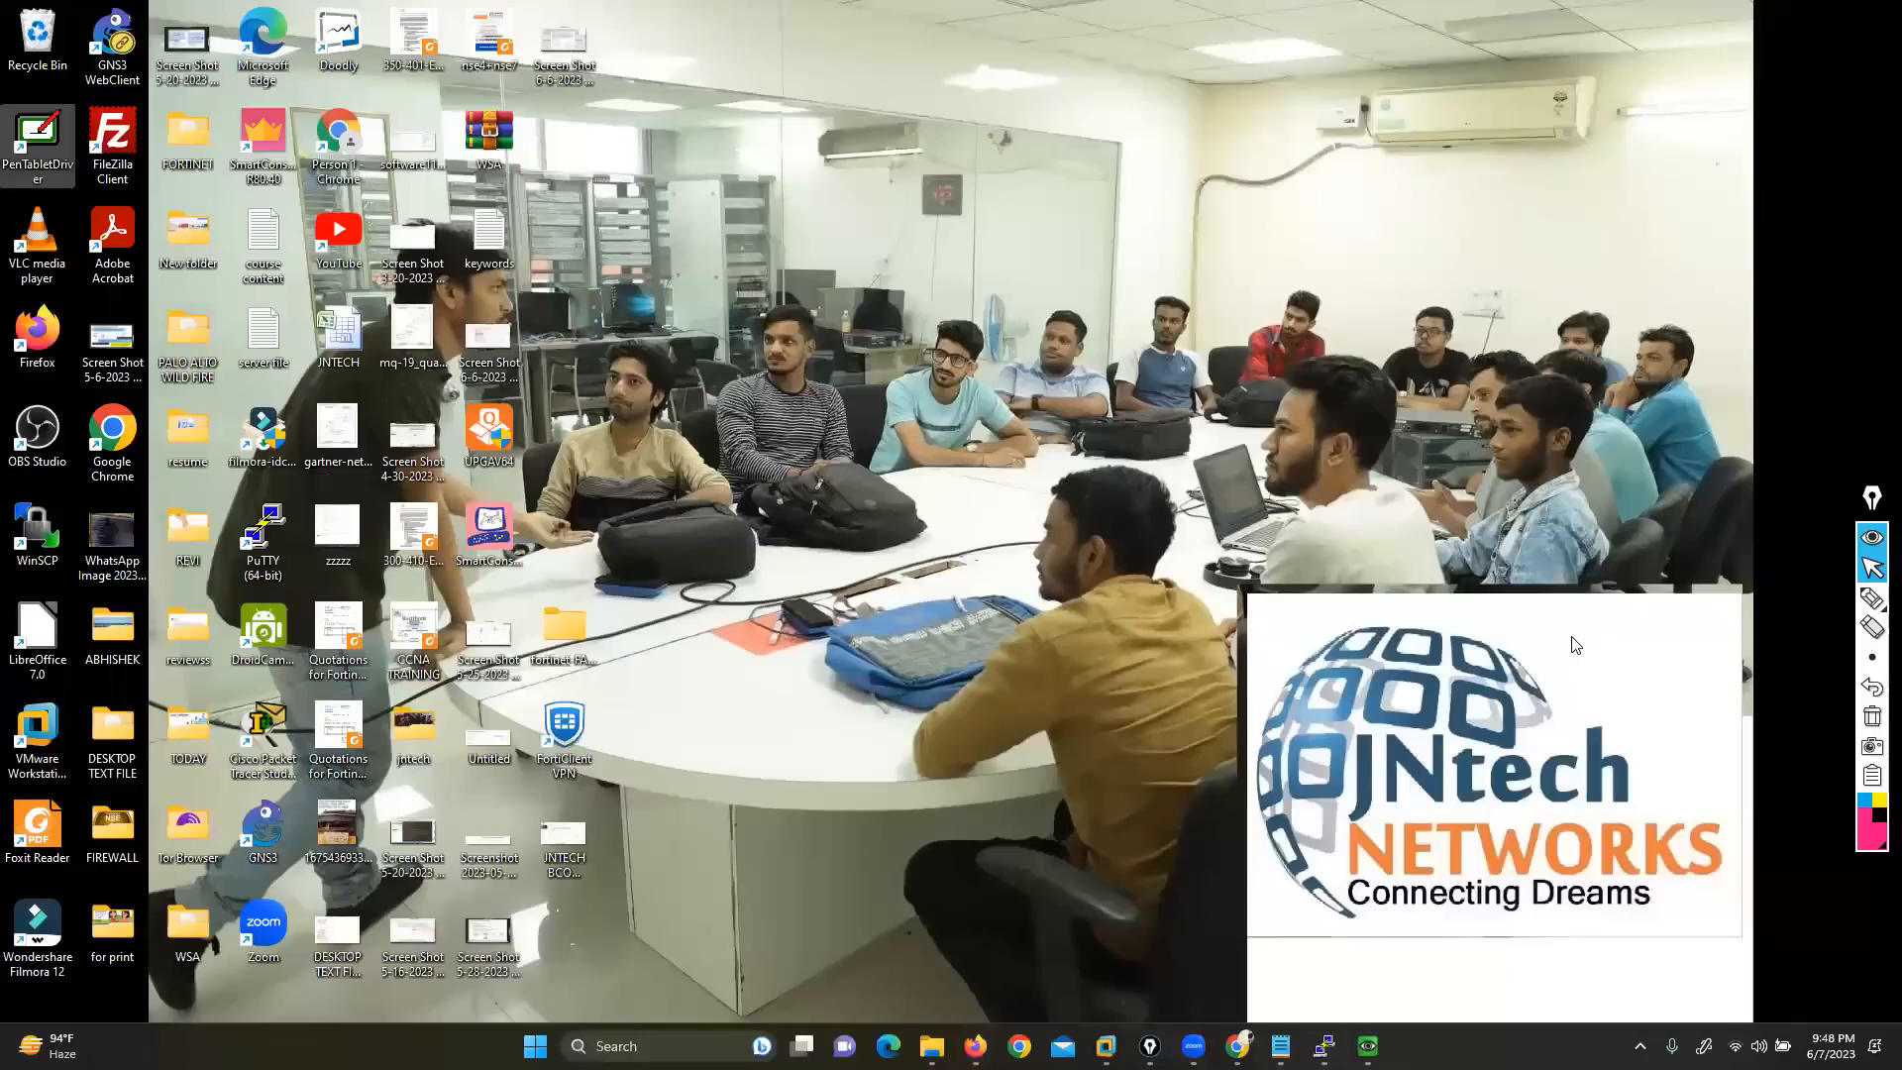